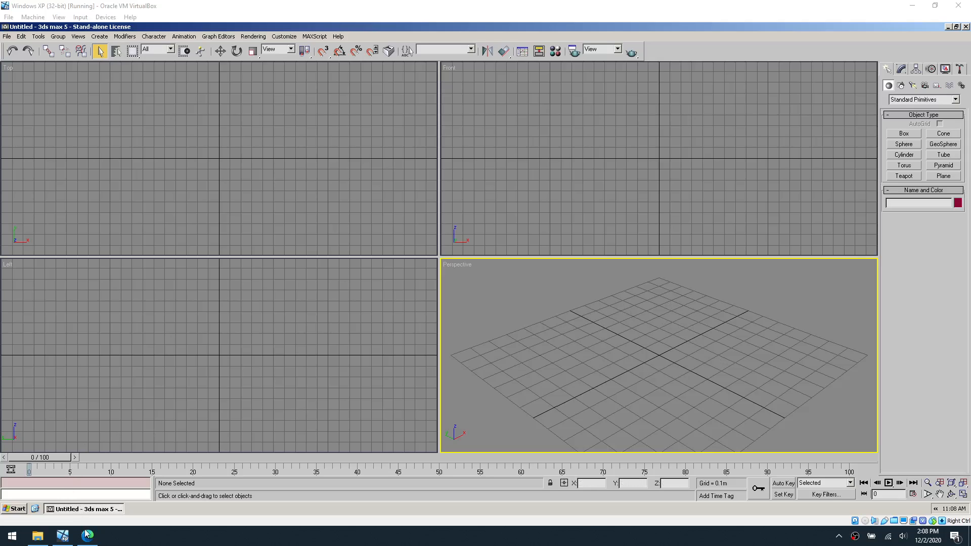
- Open the Ghost Recon_Level Builder PDF from the GRModding > Ghost Recon > Extras folder in File Explorer and close its duplicate copy
mouse_move(61, 531)
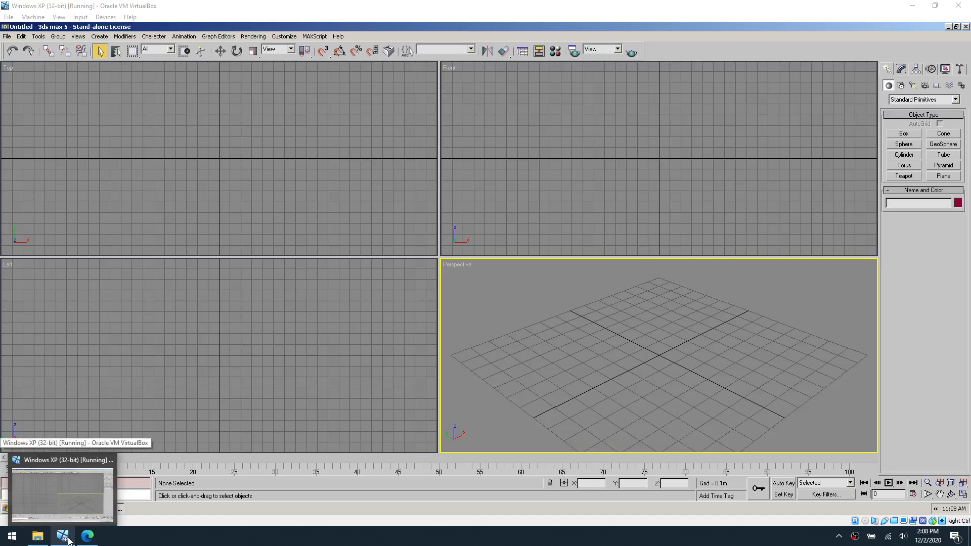
click(38, 536)
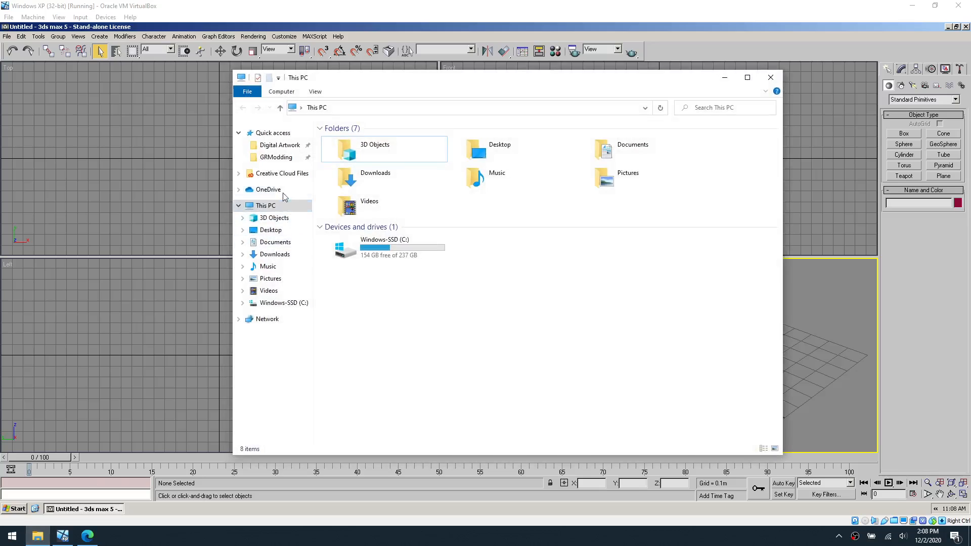
click(277, 157)
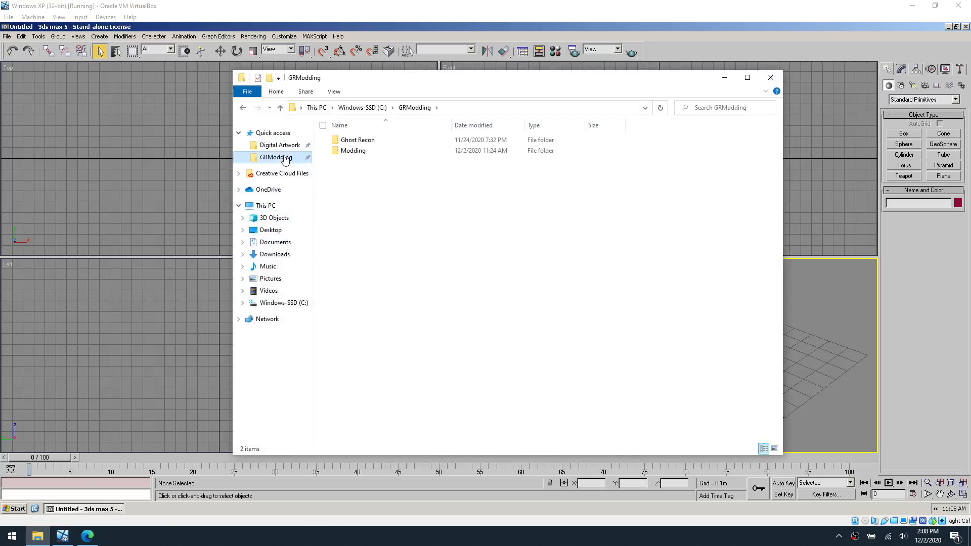
double_click(363, 143)
double_click(362, 151)
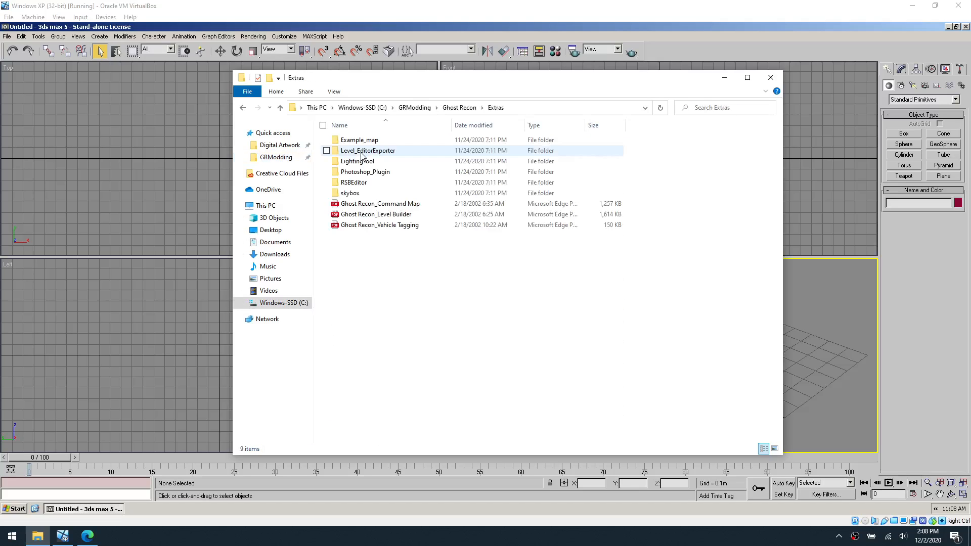
click(390, 216)
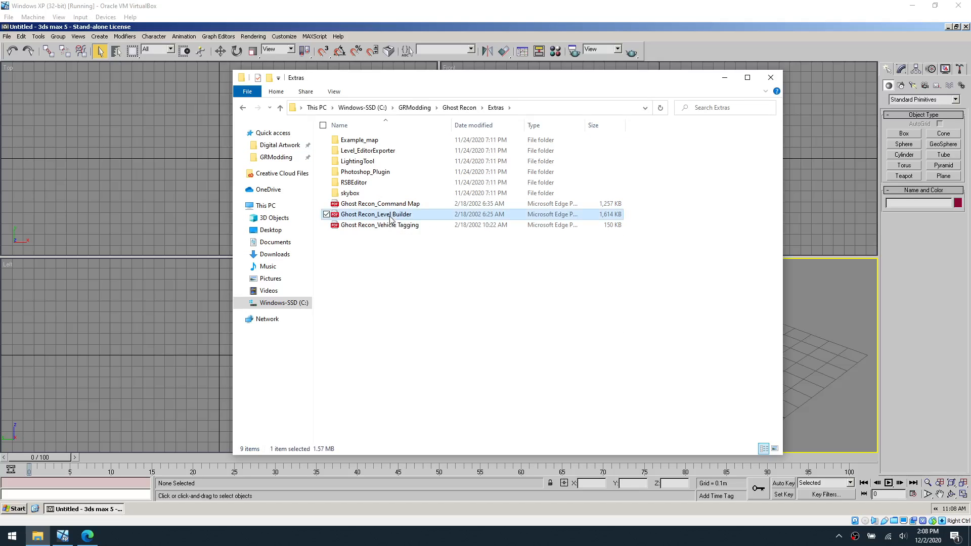
double_click(389, 217)
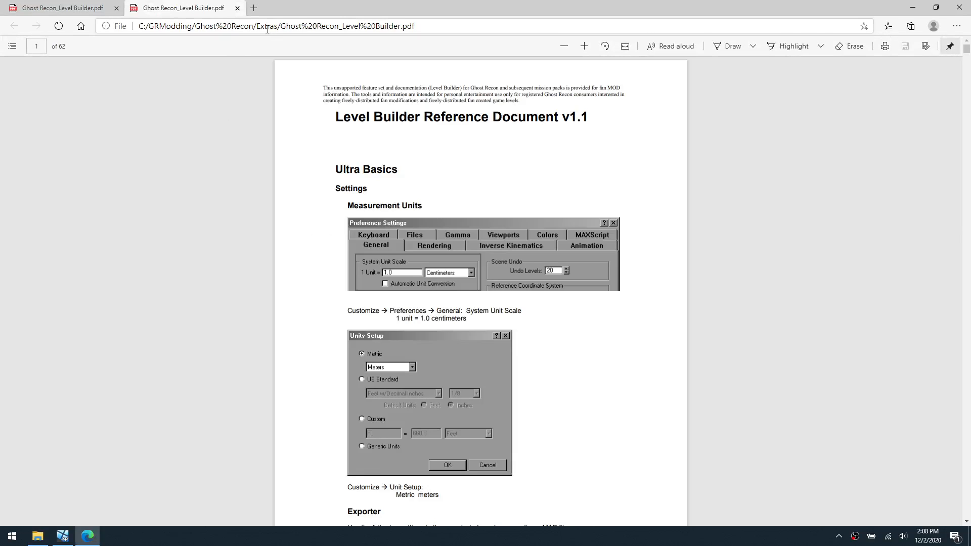
click(237, 8)
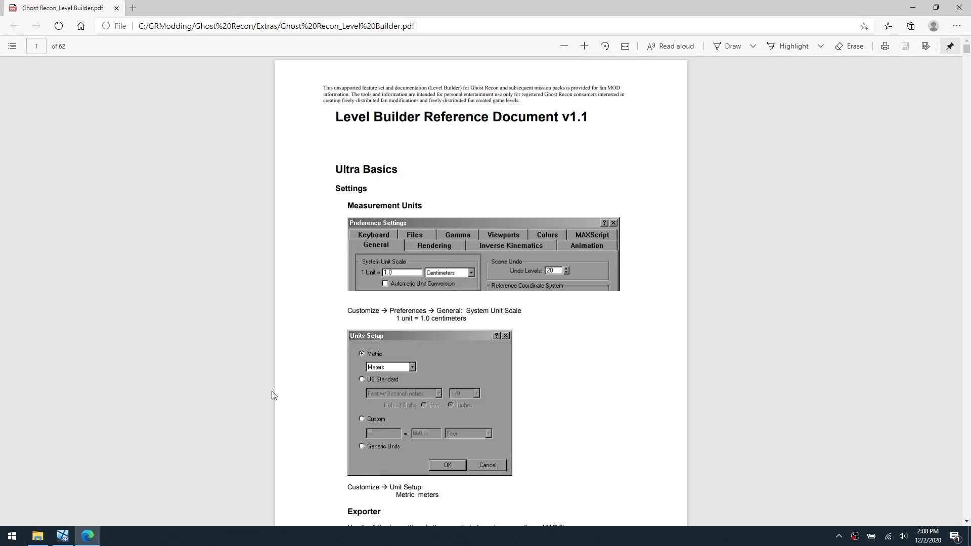
- Examine the Measurement Units settings on the first page of the Level Builder reference document
click(71, 540)
click(71, 540)
click(88, 540)
click(88, 540)
scroll(522, 250, down, 2)
scroll(522, 250, up, 1)
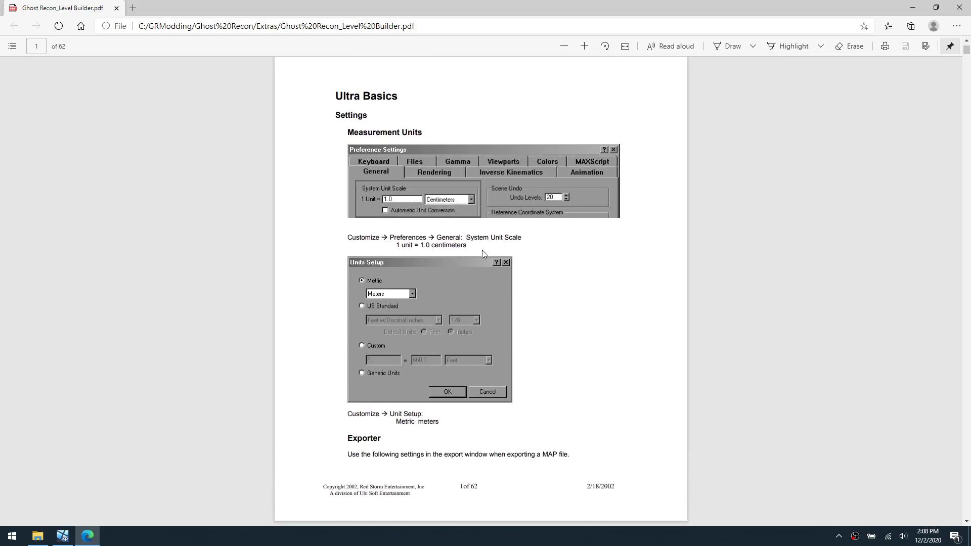
scroll(480, 252, up, 2)
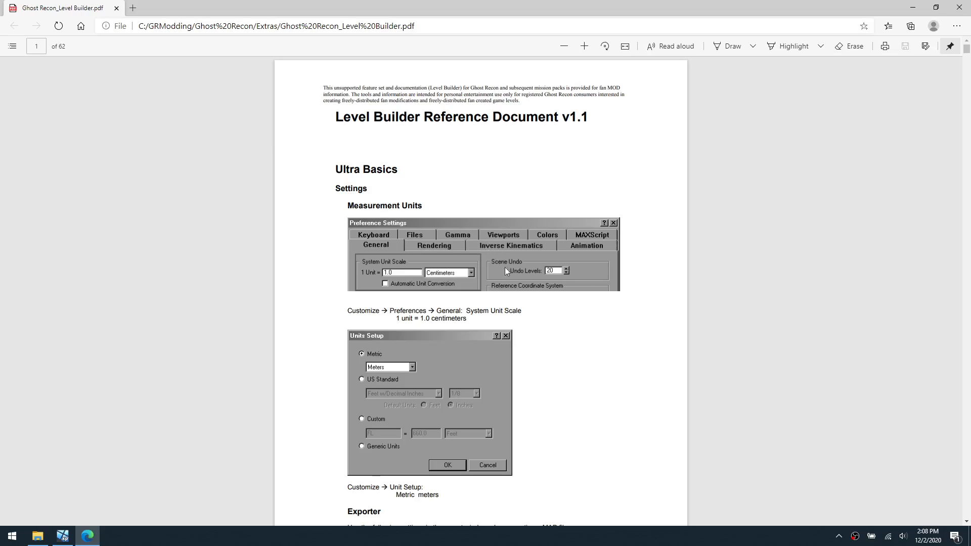
scroll(388, 207, down, 2)
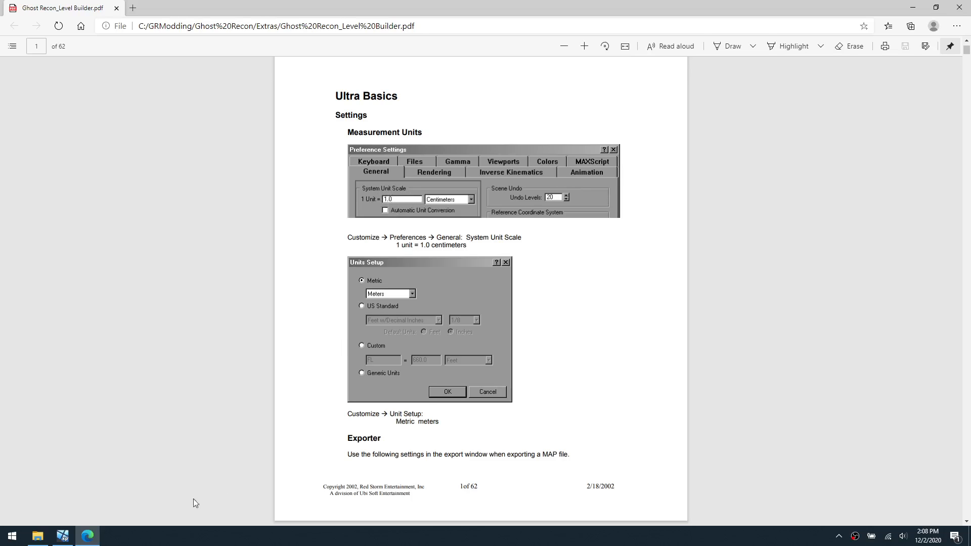
- Switch to 3ds max in the virtual machine and open the System Unit Setup from the units settings
click(63, 536)
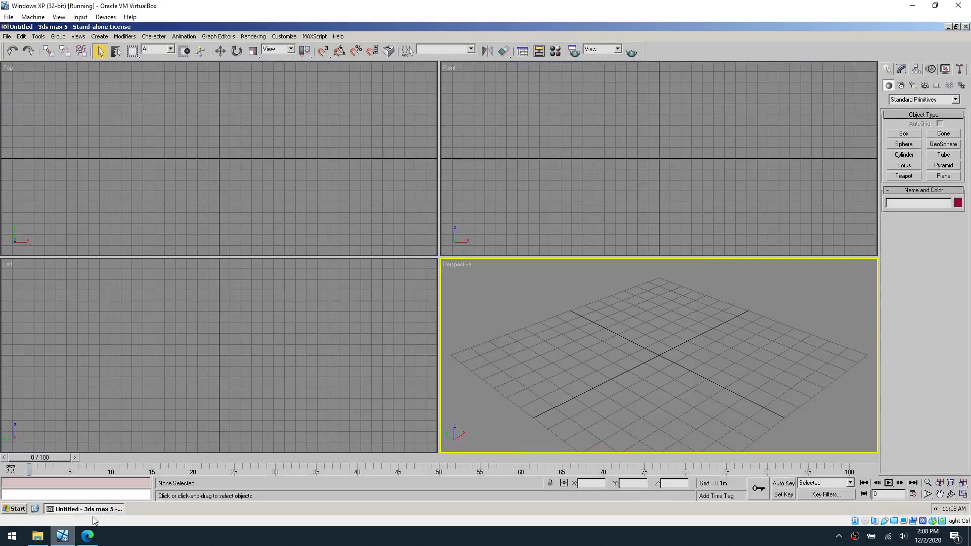
click(277, 36)
click(309, 127)
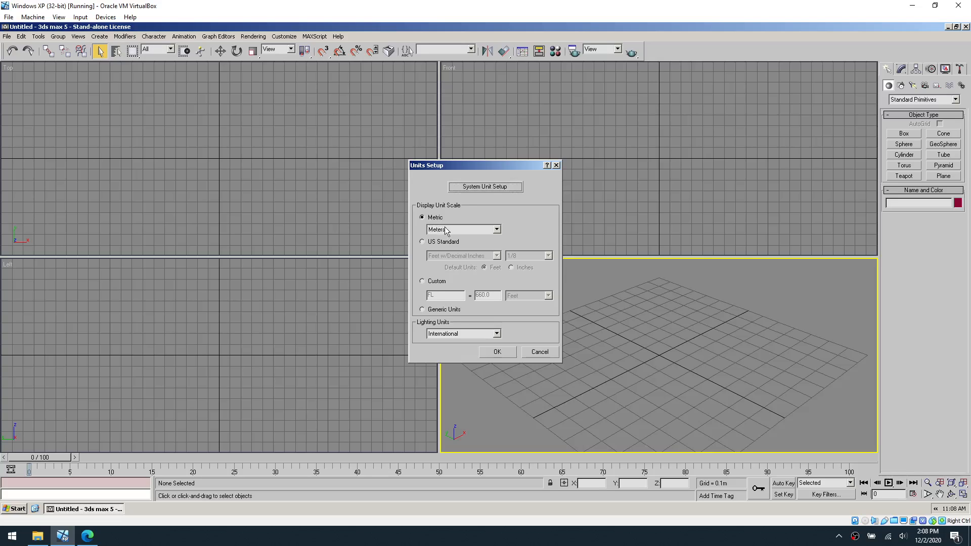
click(474, 187)
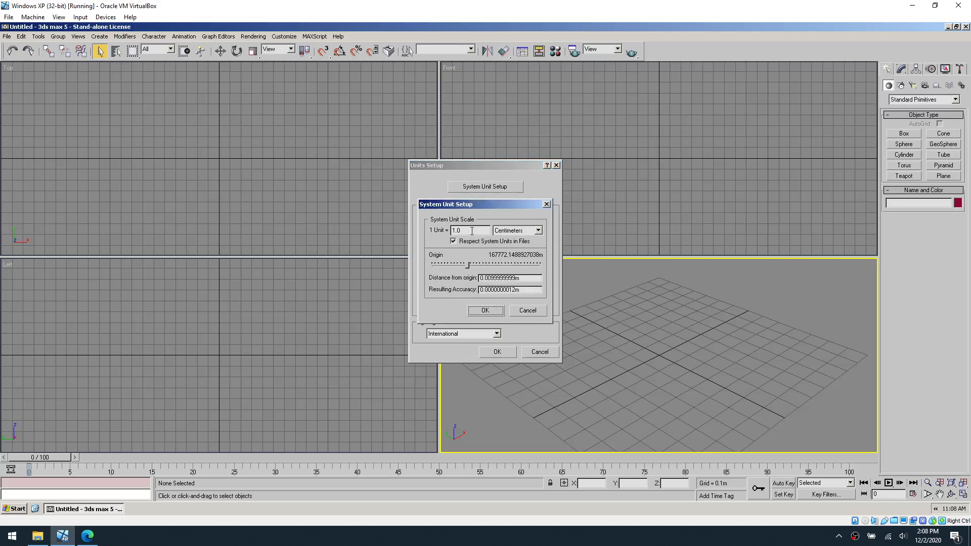
- Try Millimeters and Feet as the system unit scale
click(518, 232)
click(513, 253)
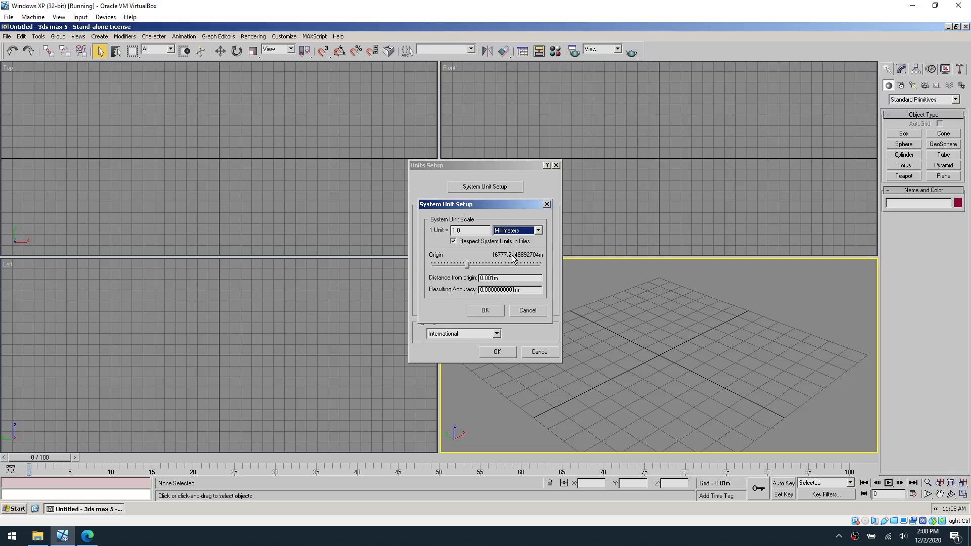
click(517, 232)
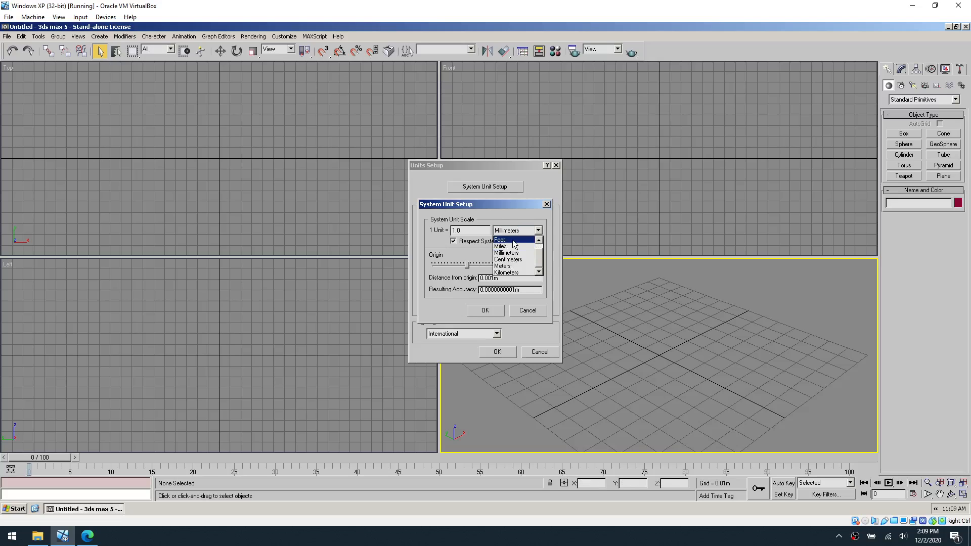
click(511, 240)
- Set the system unit to Centimeters and accept the system and display unit settings
click(516, 231)
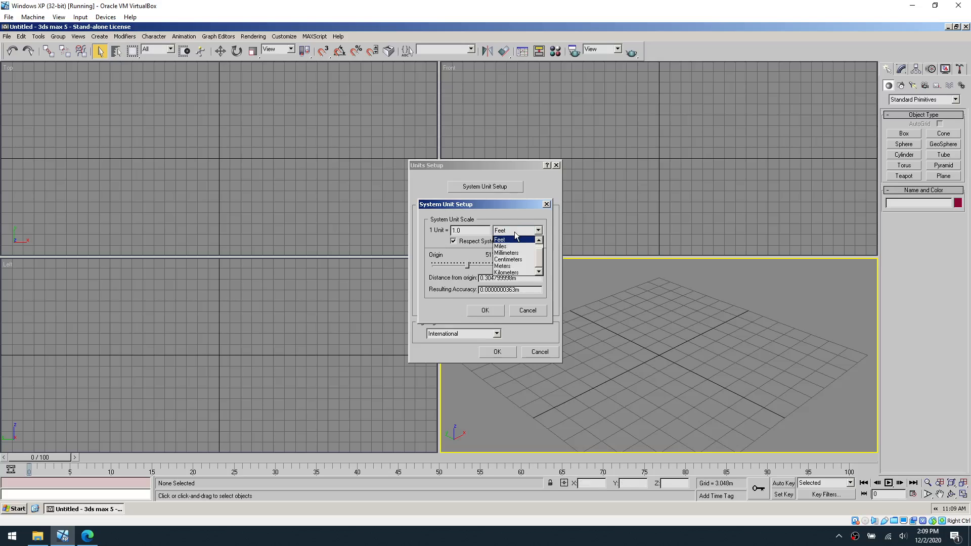
click(517, 260)
click(485, 311)
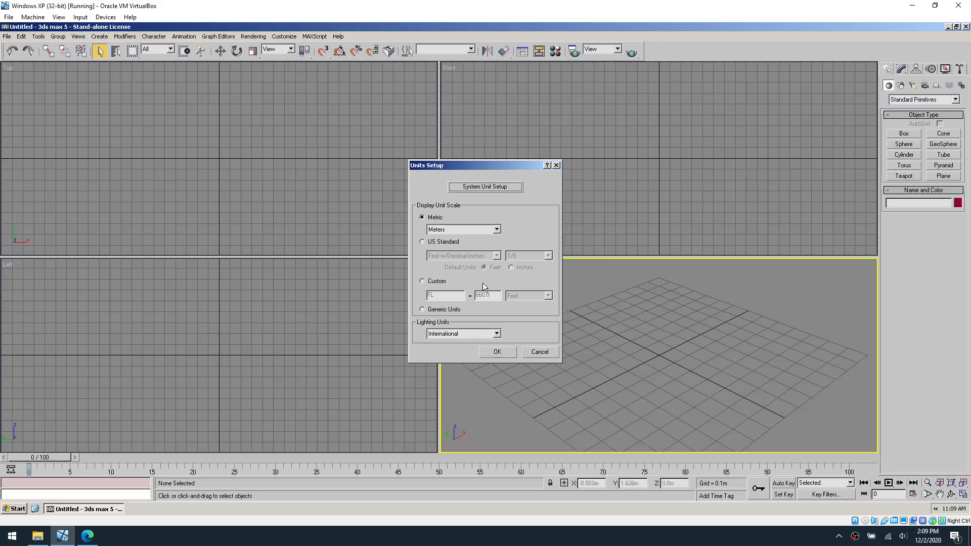
click(504, 354)
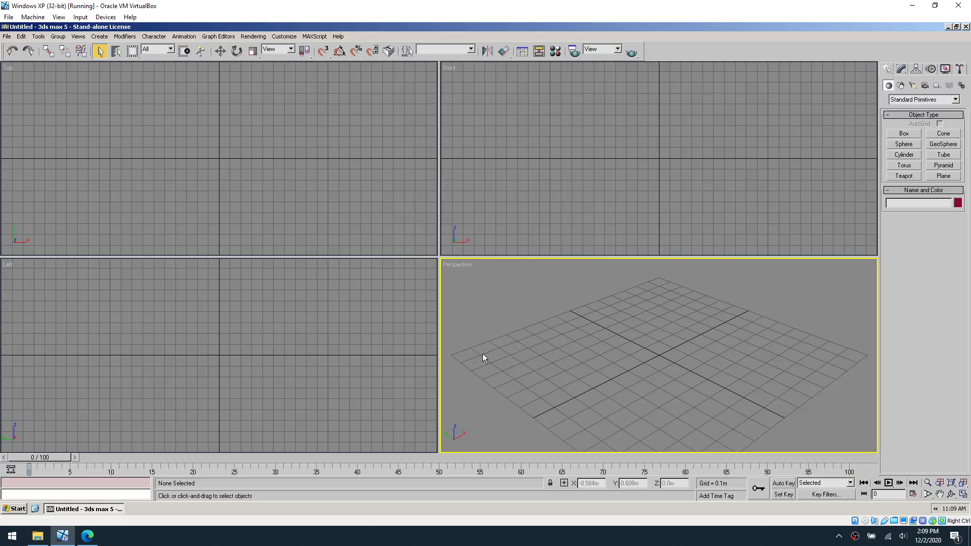
- Switch back to the Level Builder PDF in Edge and review the Exporter section's MAP export options
click(86, 537)
scroll(422, 314, down, 4)
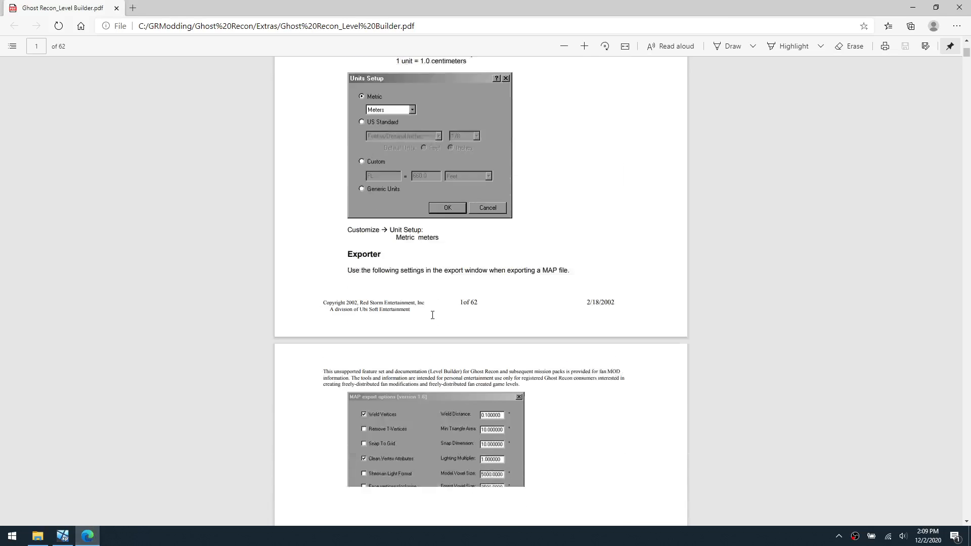
scroll(453, 273, down, 4)
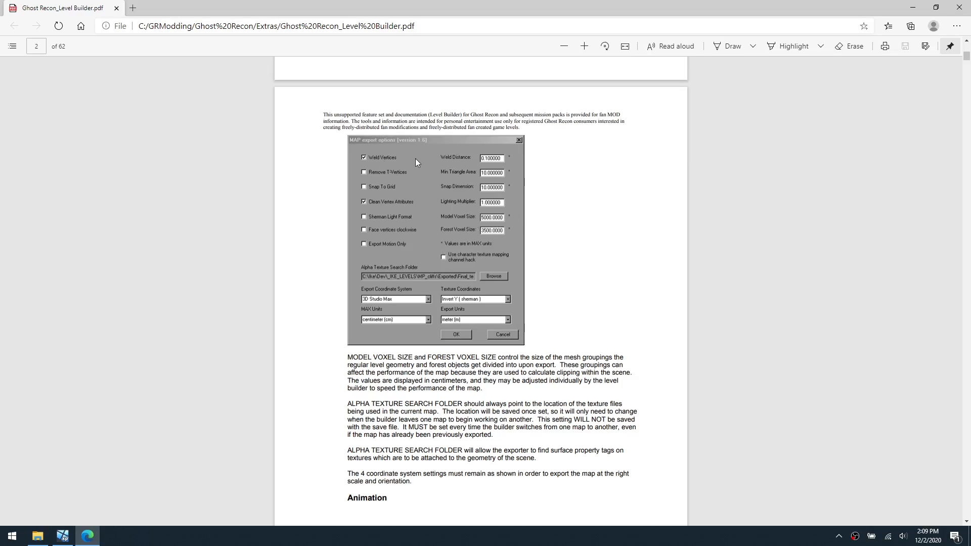
scroll(464, 229, down, 4)
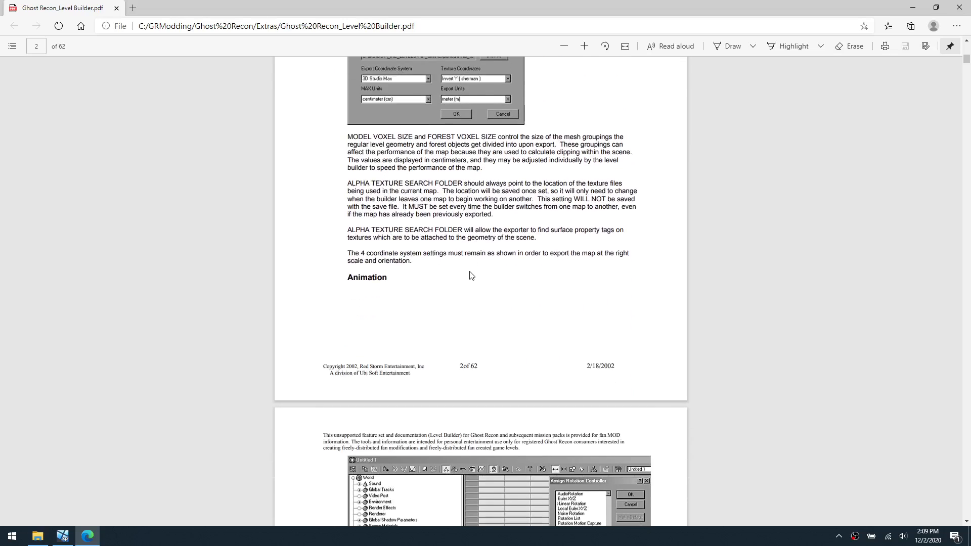
scroll(473, 270, down, 4)
scroll(470, 271, up, 7)
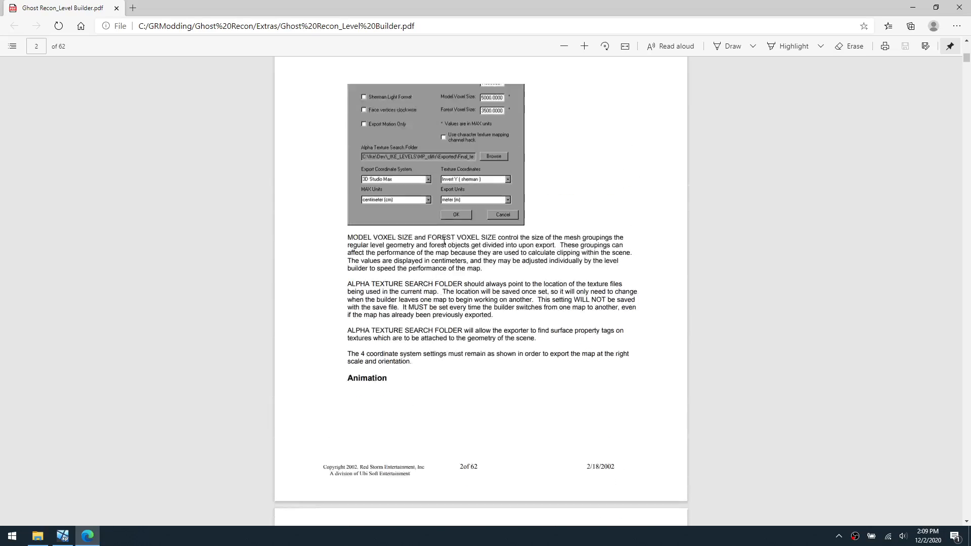
- Read the Animation controller requirements and the External links section of the document
scroll(427, 261, down, 7)
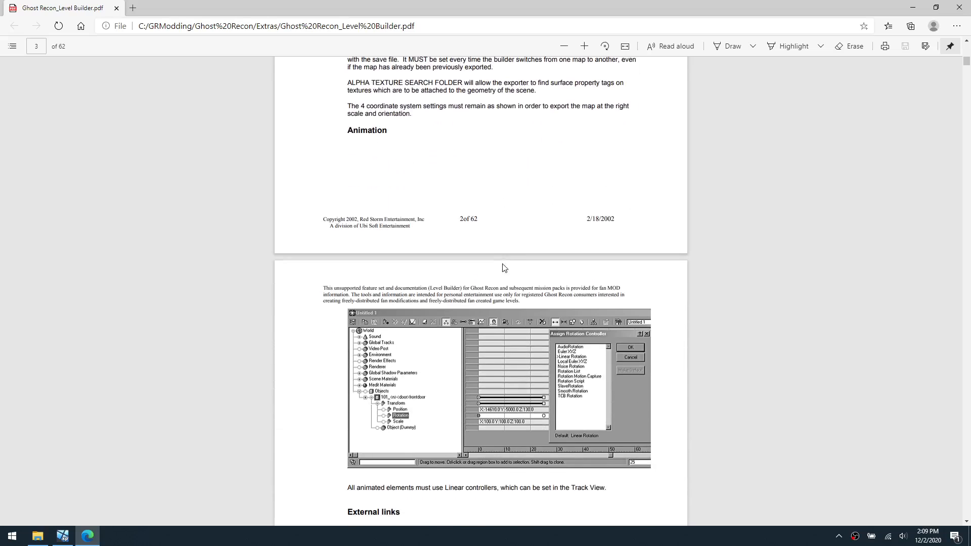
scroll(450, 263, down, 1)
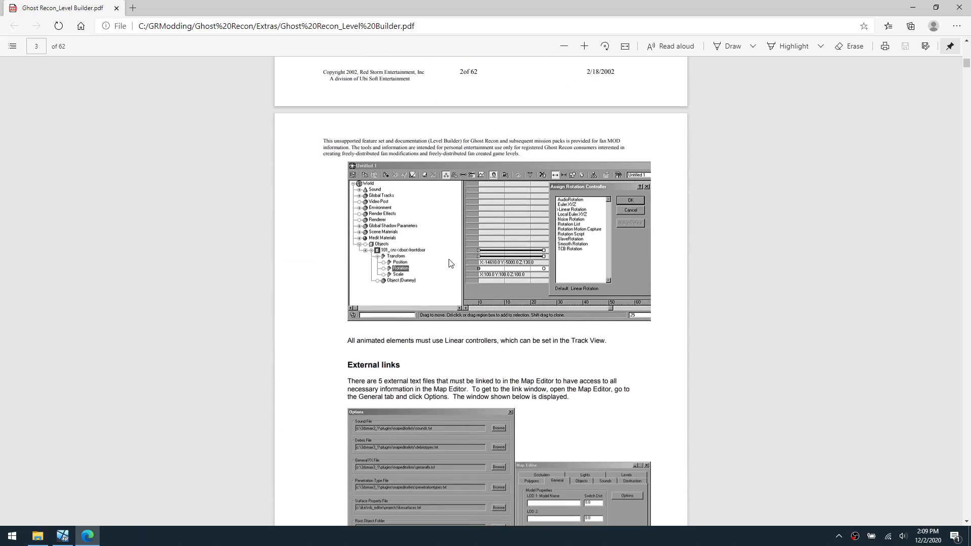
scroll(492, 257, down, 2)
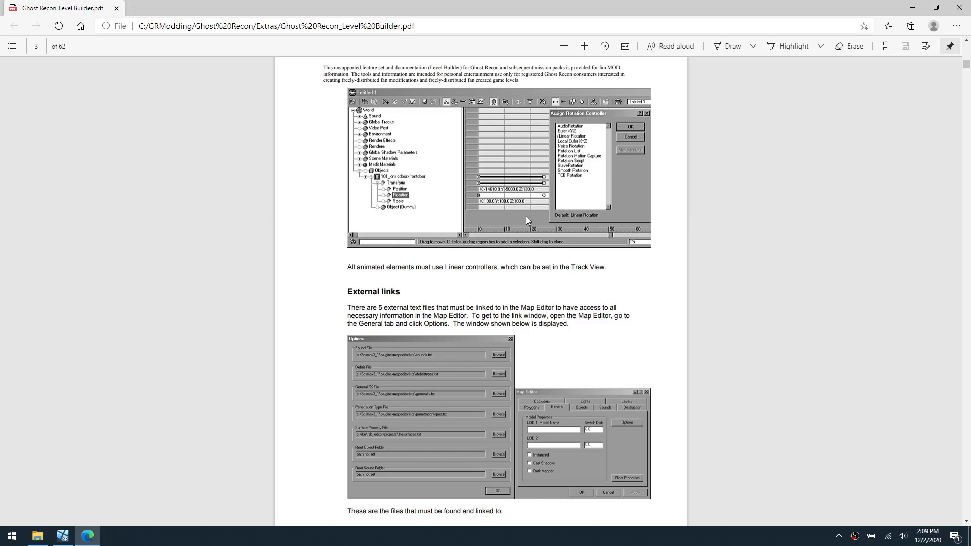
scroll(507, 253, down, 1)
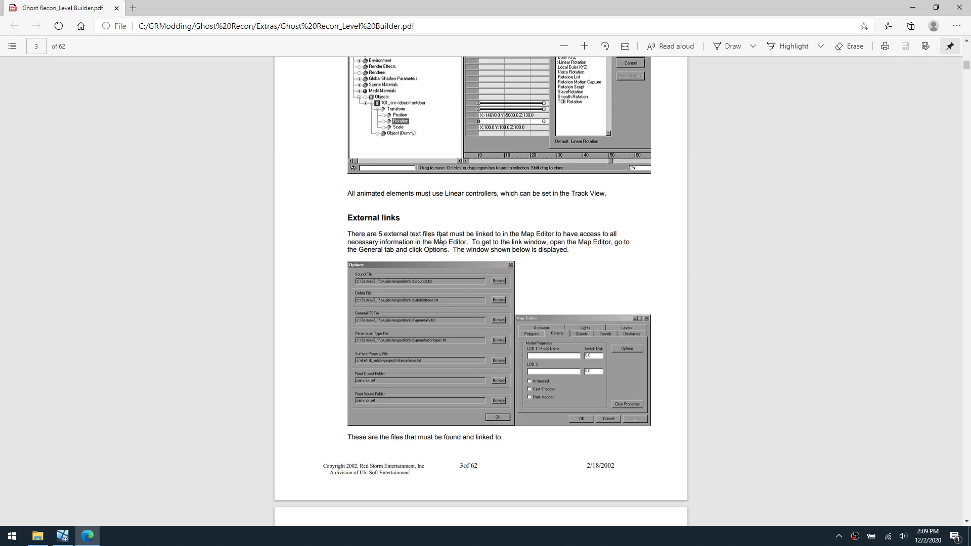
scroll(440, 238, down, 1)
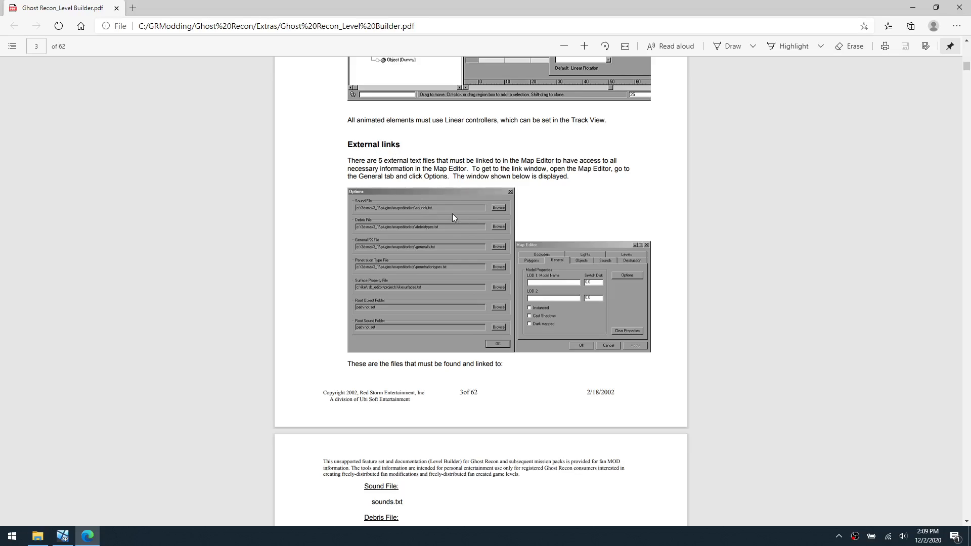
- Review the list of text files that must be linked in the Map Editor, highlighting the sound file entry
scroll(435, 208, down, 3)
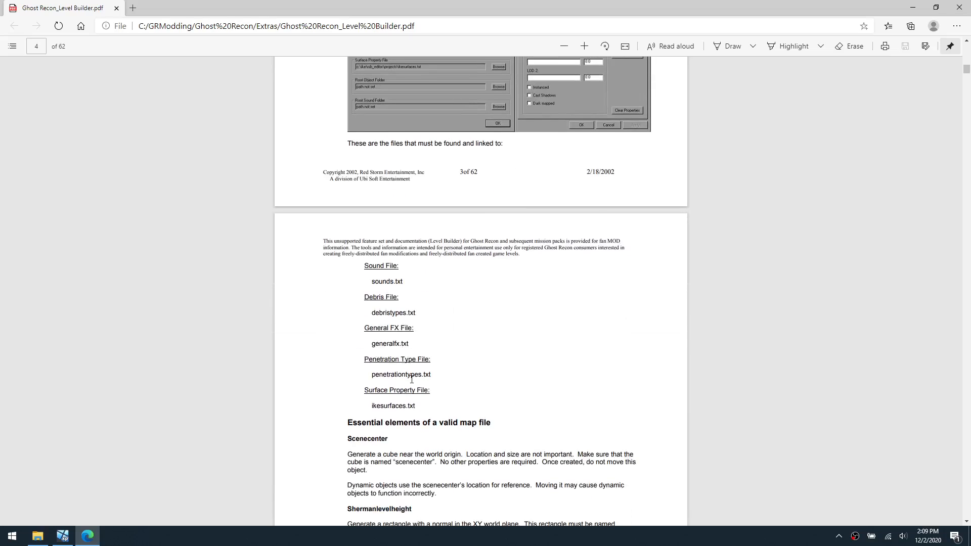
scroll(450, 366, down, 1)
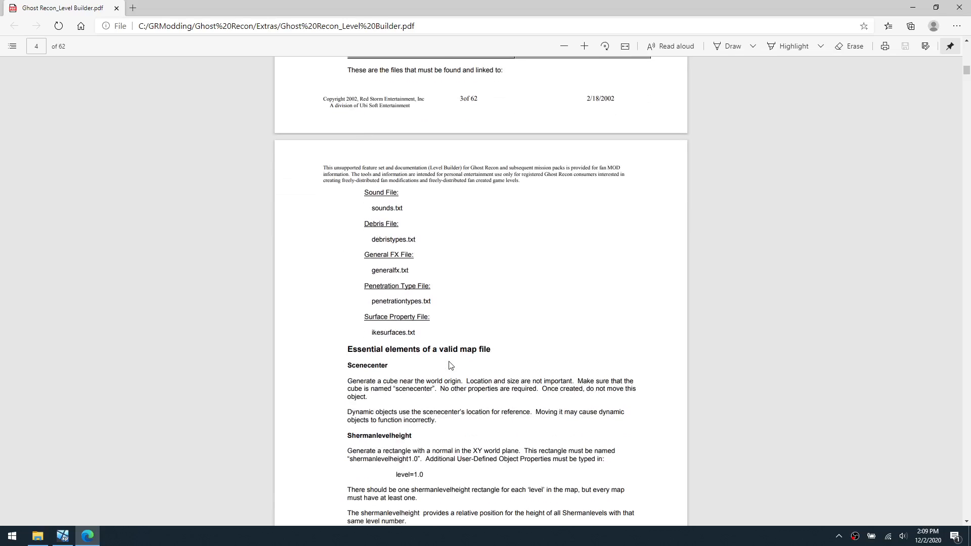
scroll(451, 365, down, 1)
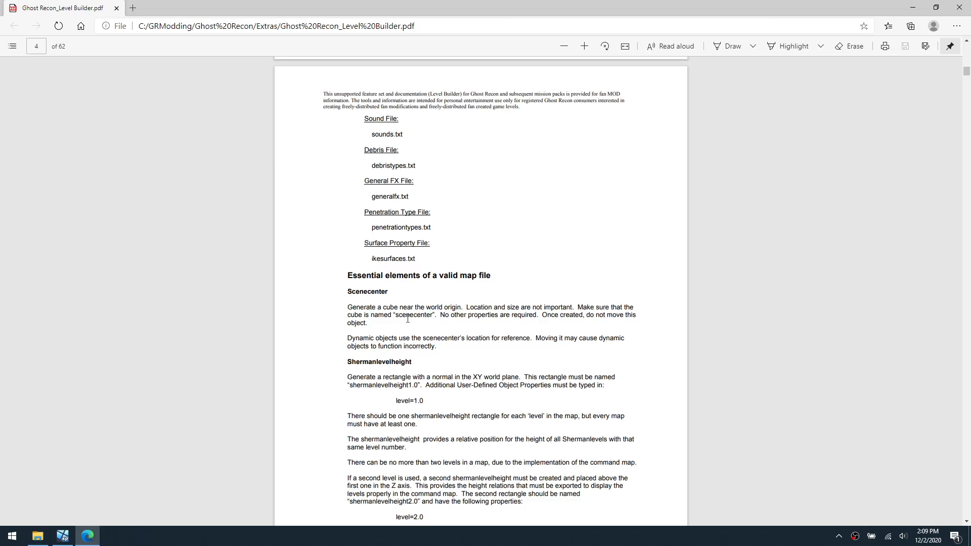
scroll(411, 318, down, 1)
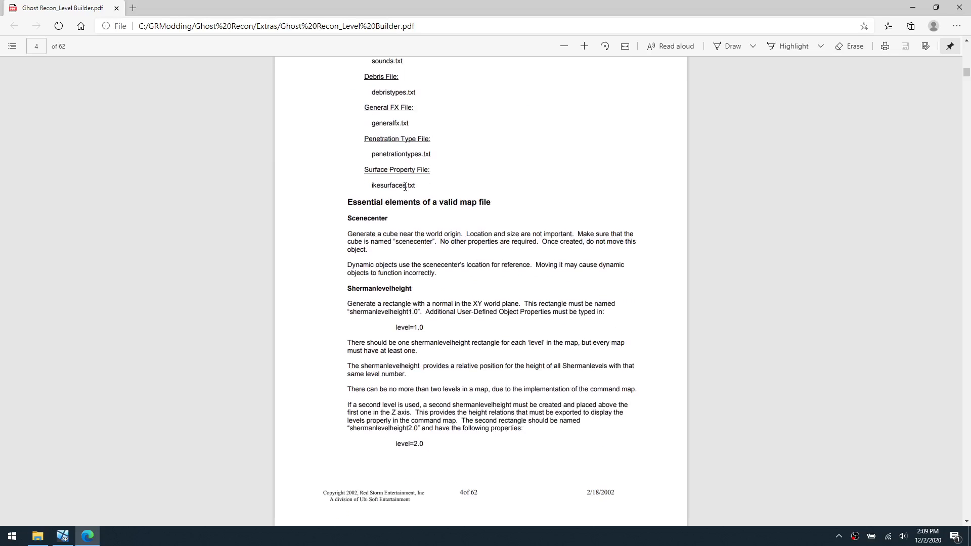
scroll(400, 263, up, 2)
drag(375, 208, 434, 232)
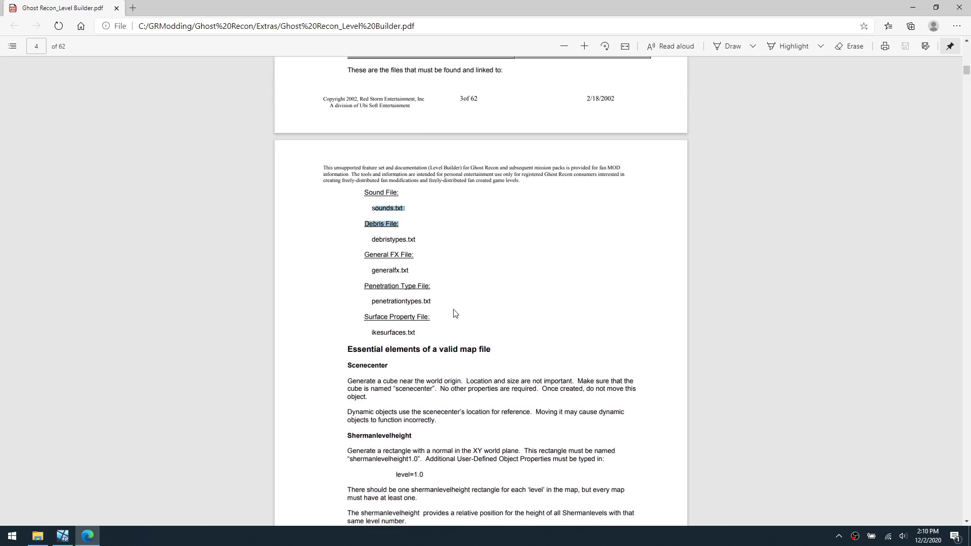
scroll(453, 310, down, 2)
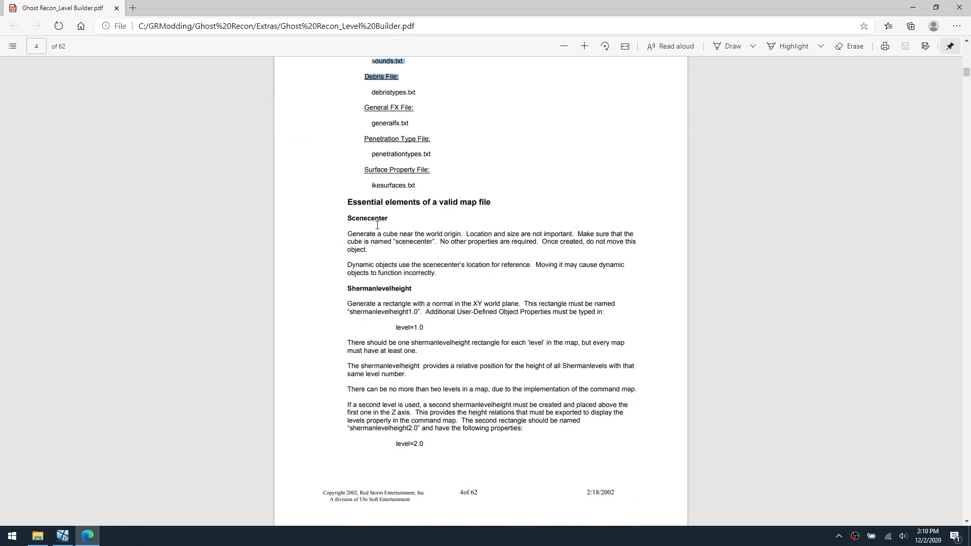
- Read the essential elements of a valid map file, highlighting the Scenecenter and Shermanlevelheight headings, and continue to the Rooms section
click(377, 225)
scroll(349, 219, down, 1)
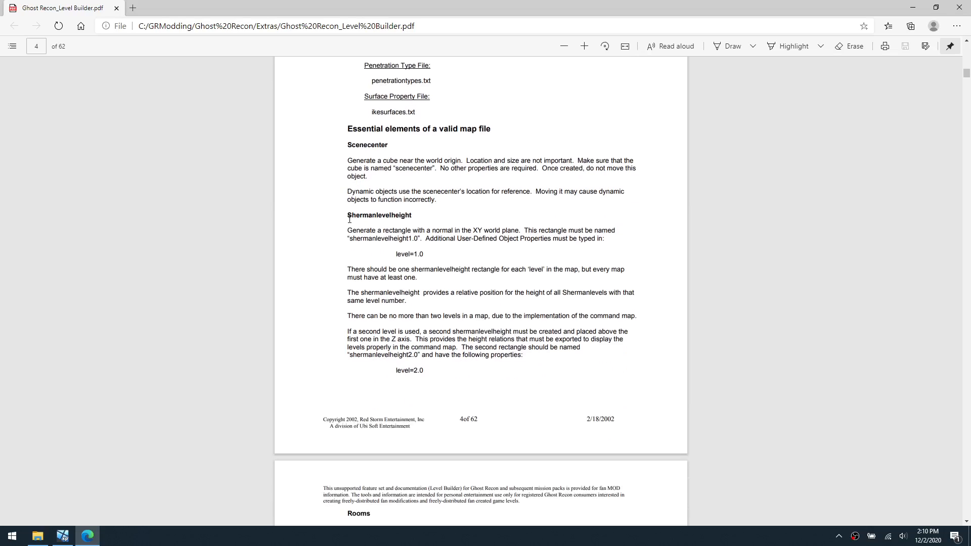
drag(347, 146, 394, 146)
drag(348, 215, 412, 226)
scroll(343, 292, down, 3)
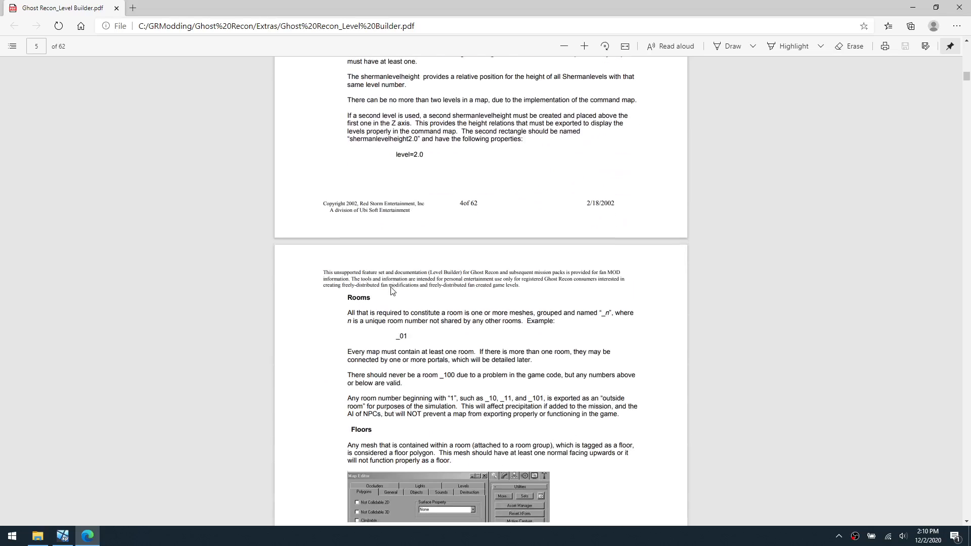
- Read the Rooms, Floors and Room list sections of the document, highlighting the Rooms and Room list headings
drag(343, 292, 381, 295)
scroll(381, 294, down, 3)
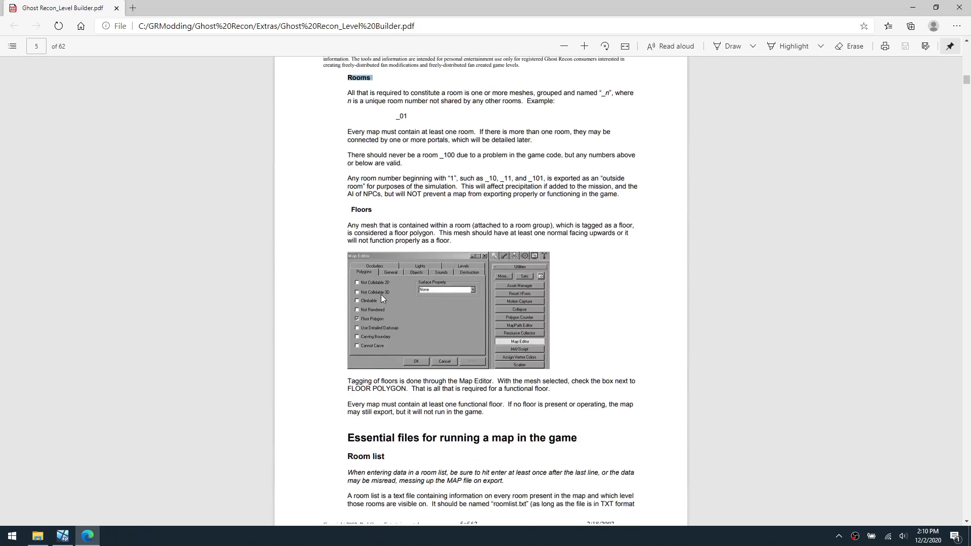
scroll(396, 287, down, 1)
drag(348, 378, 387, 378)
scroll(407, 360, up, 2)
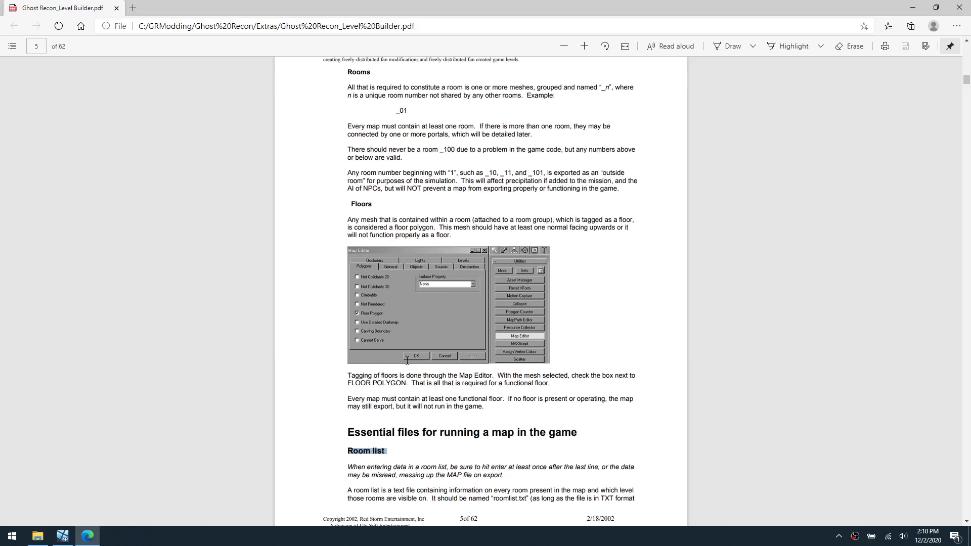
scroll(385, 352, down, 4)
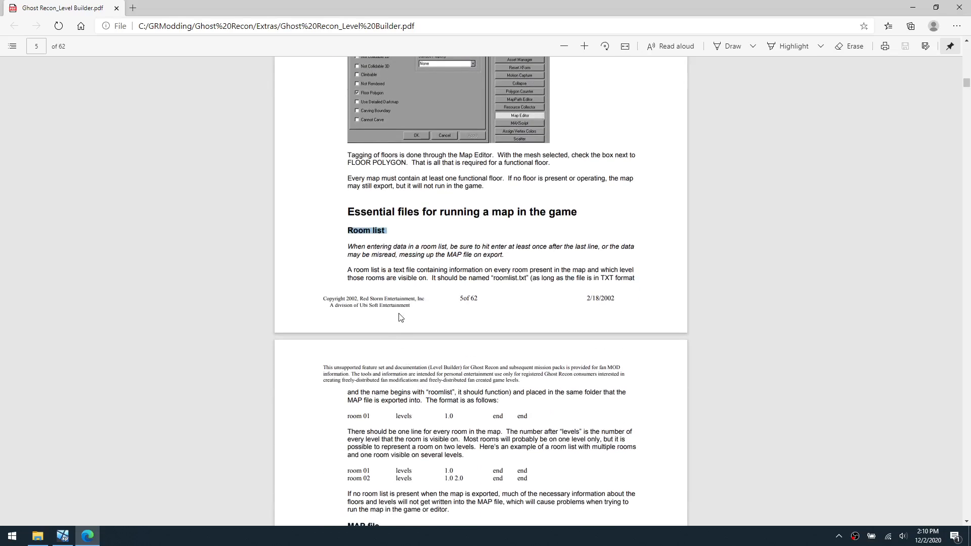
scroll(402, 316, down, 4)
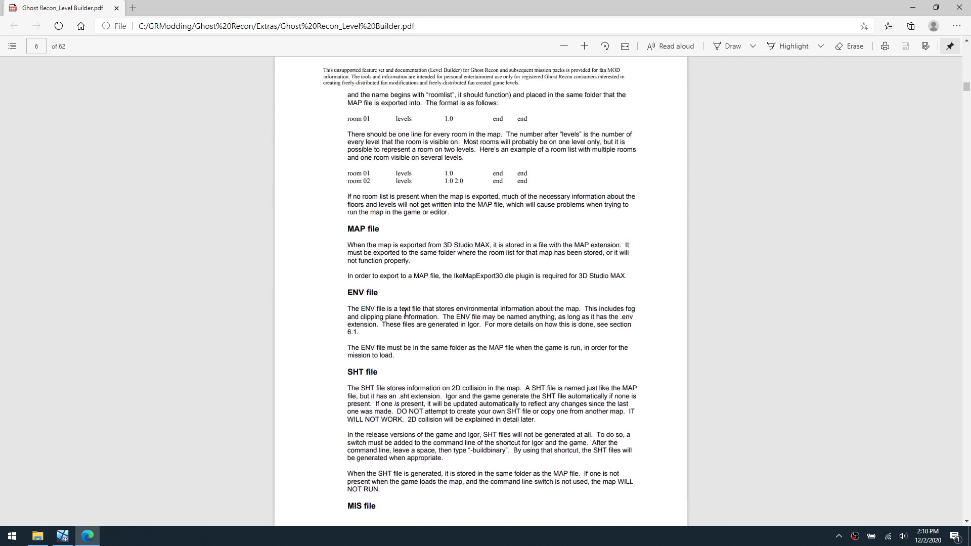
- Review the remaining essential files for running a map, highlighting the MAP, ENV, SHT and MIS file headings and the Textures heading
scroll(405, 313, down, 1)
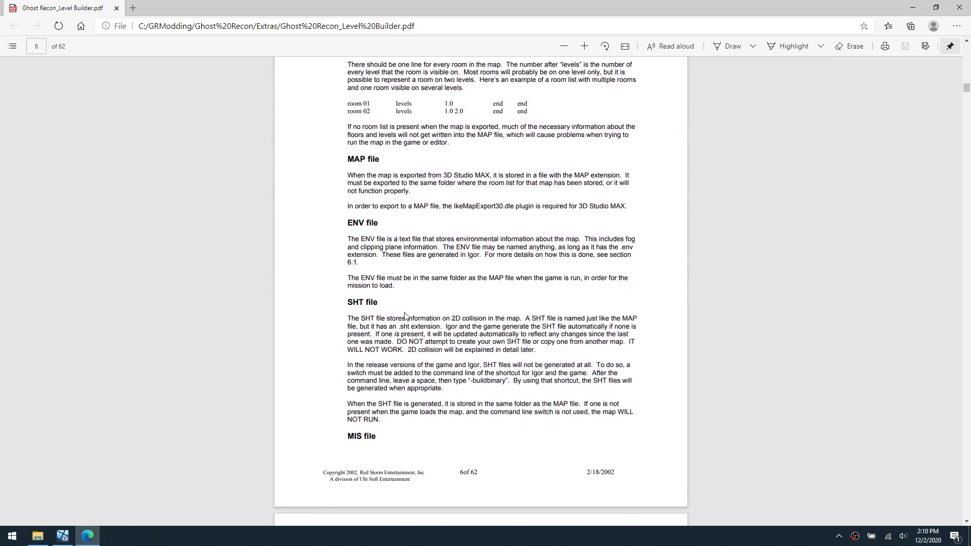
drag(348, 159, 380, 160)
drag(348, 223, 380, 224)
drag(348, 303, 376, 304)
click(485, 322)
scroll(350, 436, down, 3)
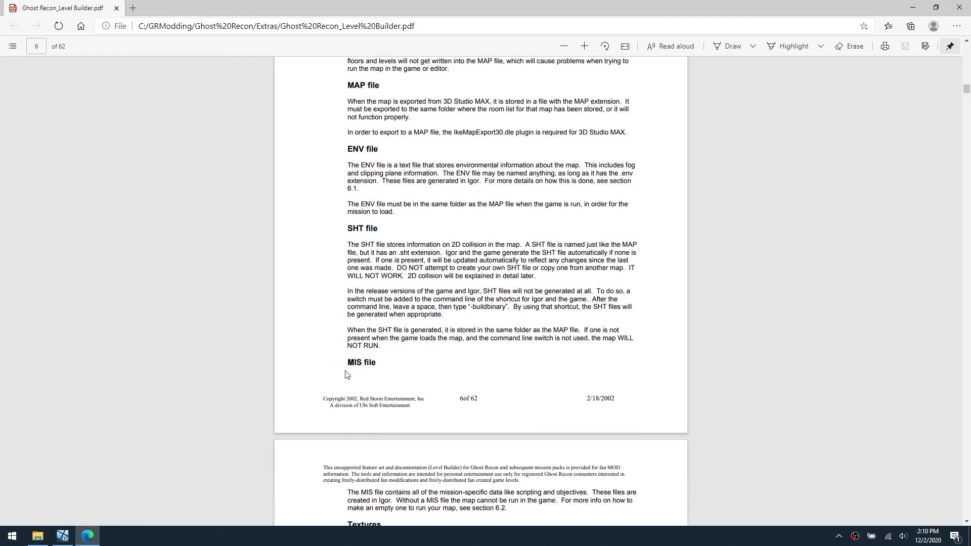
drag(348, 362, 376, 363)
scroll(379, 369, down, 9)
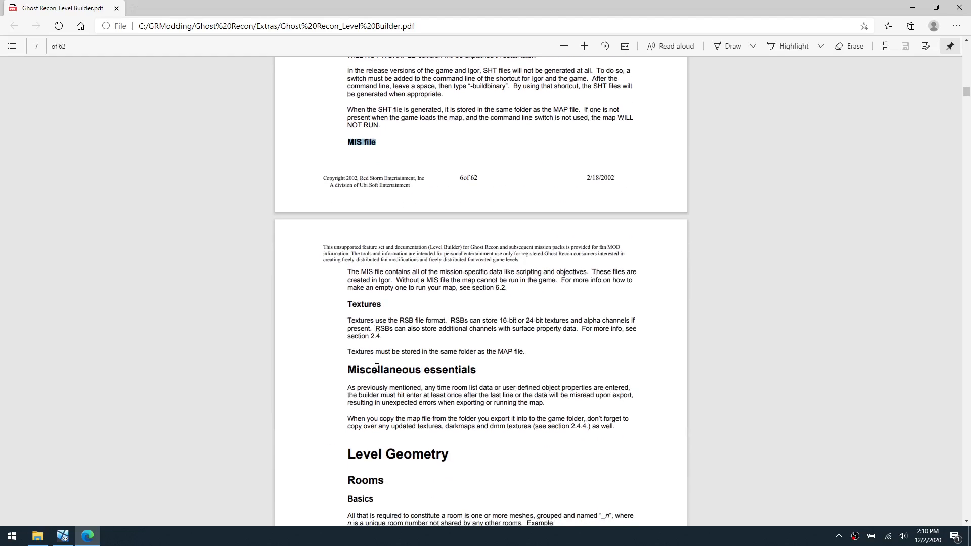
drag(348, 305, 382, 306)
- Return to the essential elements of a valid map file on page 4 and highlight the Scenecenter heading
scroll(471, 350, up, 8)
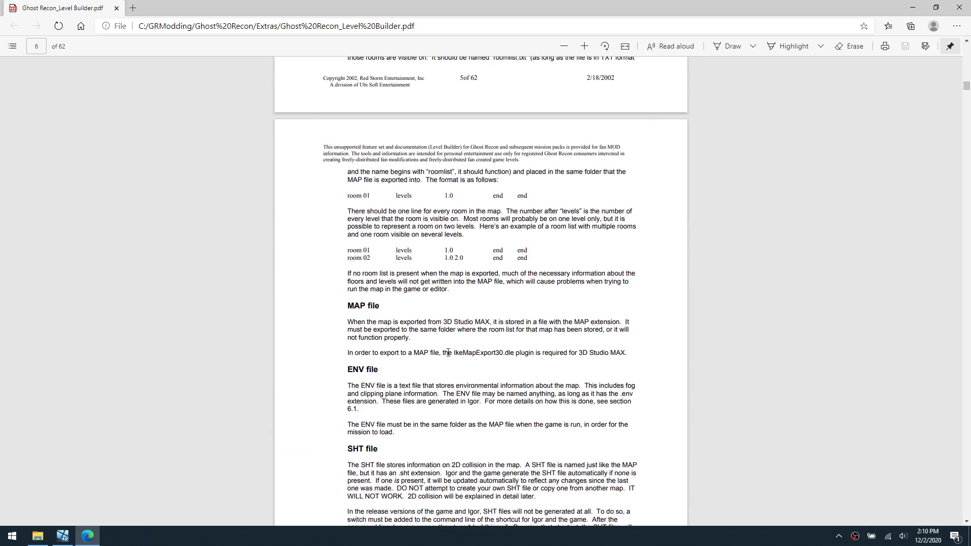
scroll(448, 353, up, 11)
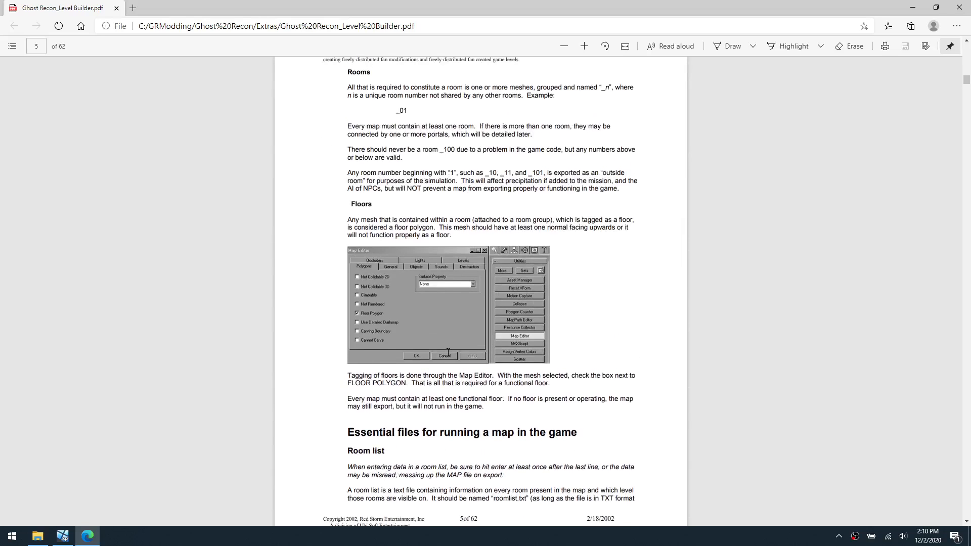
scroll(448, 352, up, 7)
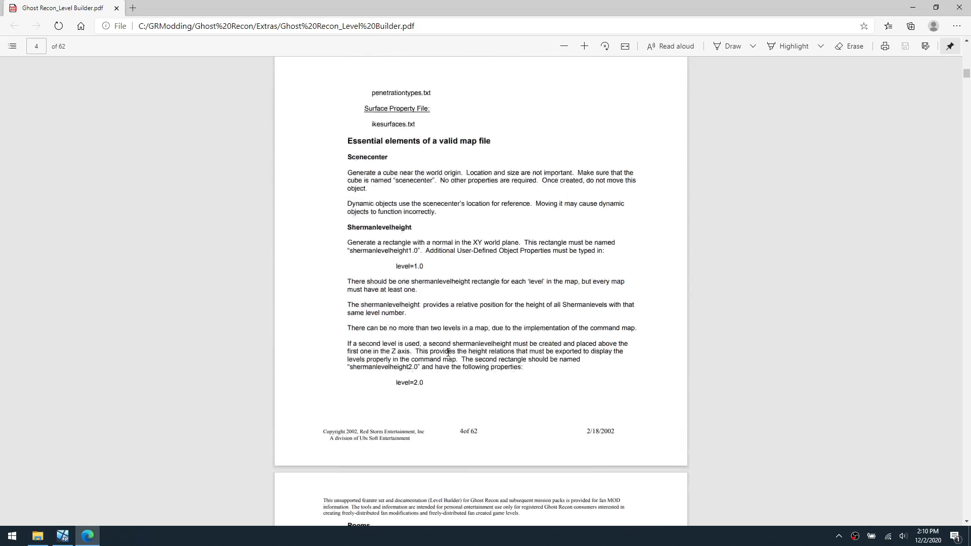
scroll(382, 284, up, 1)
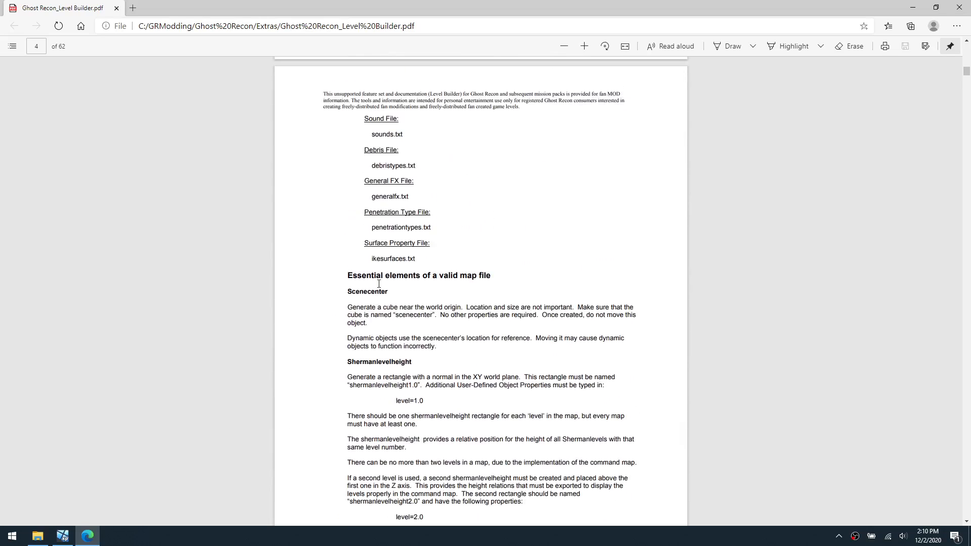
scroll(380, 284, down, 1)
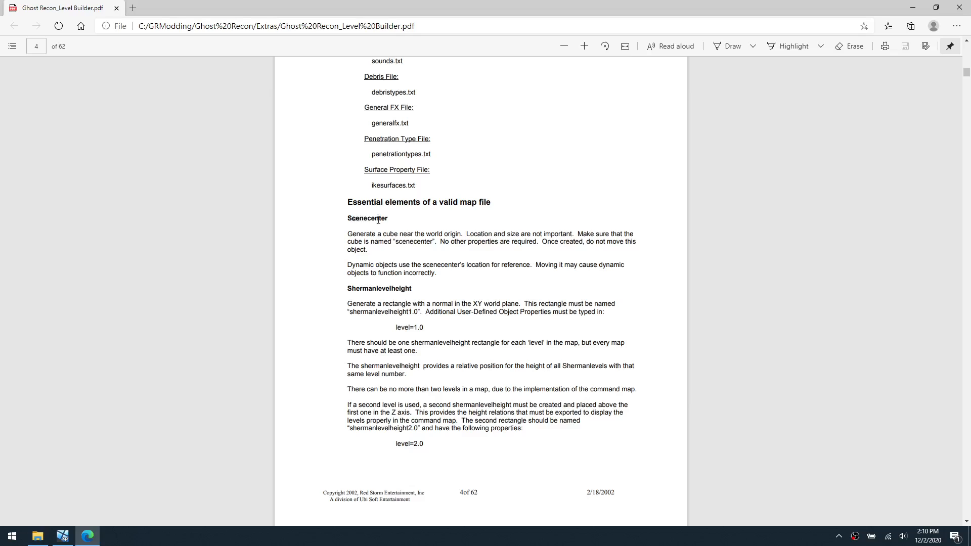
double_click(357, 218)
- Switch to 3ds max in VirtualBox and create a box about 0.18 by 0.18 by 0.15 m at the world origin in the Perspective view
click(62, 541)
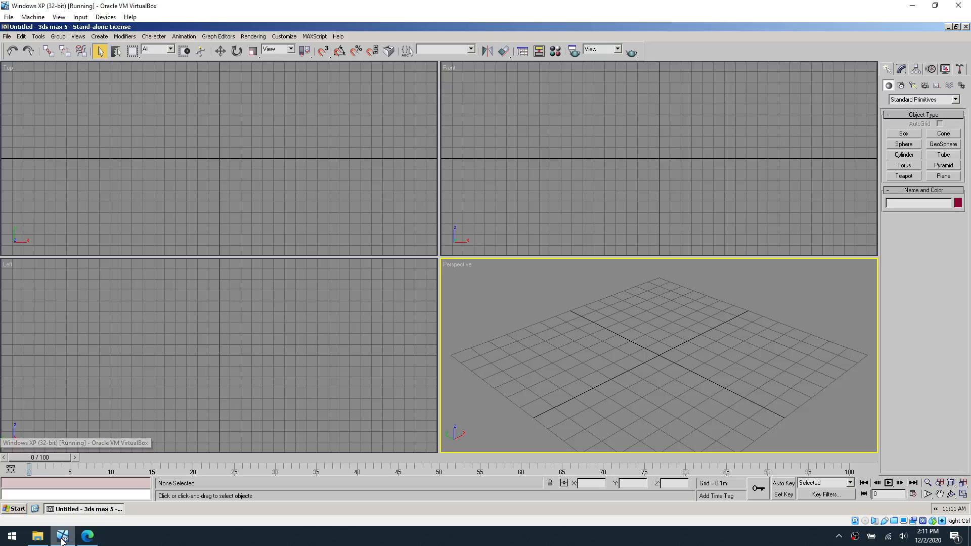
click(904, 134)
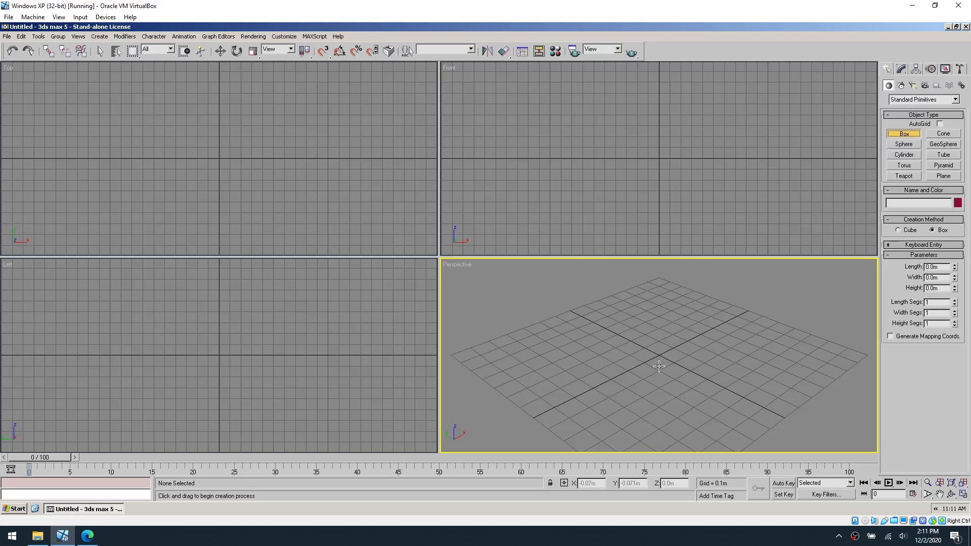
drag(659, 366, 660, 342)
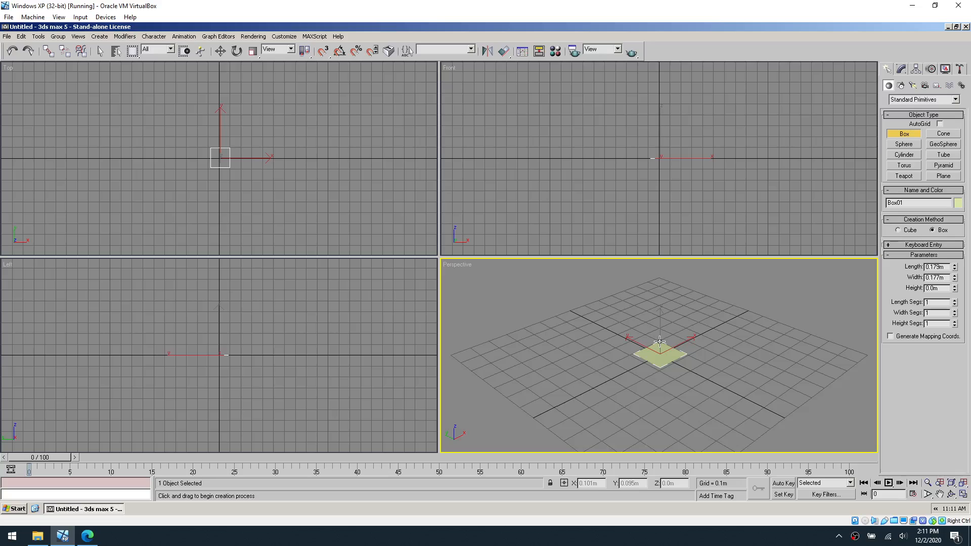
click(665, 305)
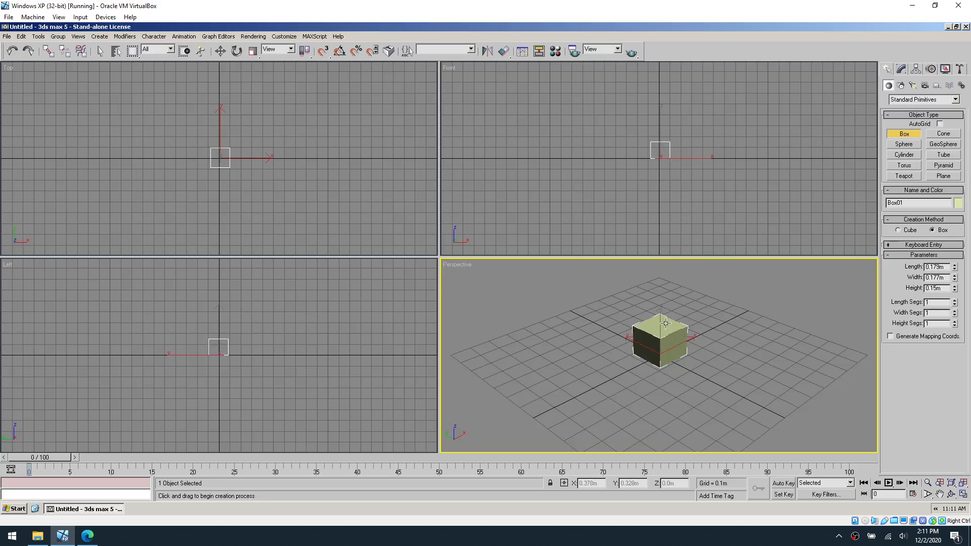
- Set the box's length, width and height each to 0.1 m
double_click(940, 268)
key(BackSpace)
text(.1)
key(Tab)
text(.1)
key(Tab)
key(BackSpace)
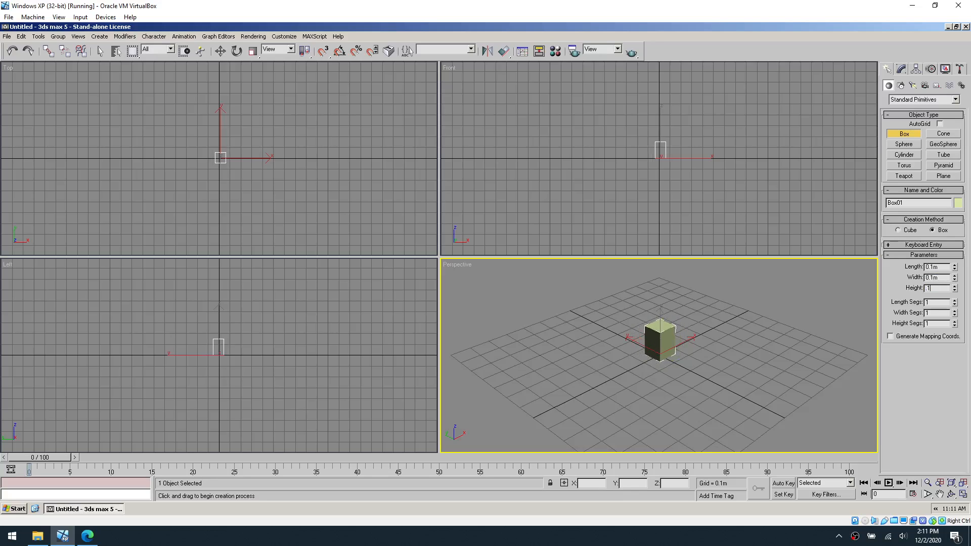
text(.1)
key(Return)
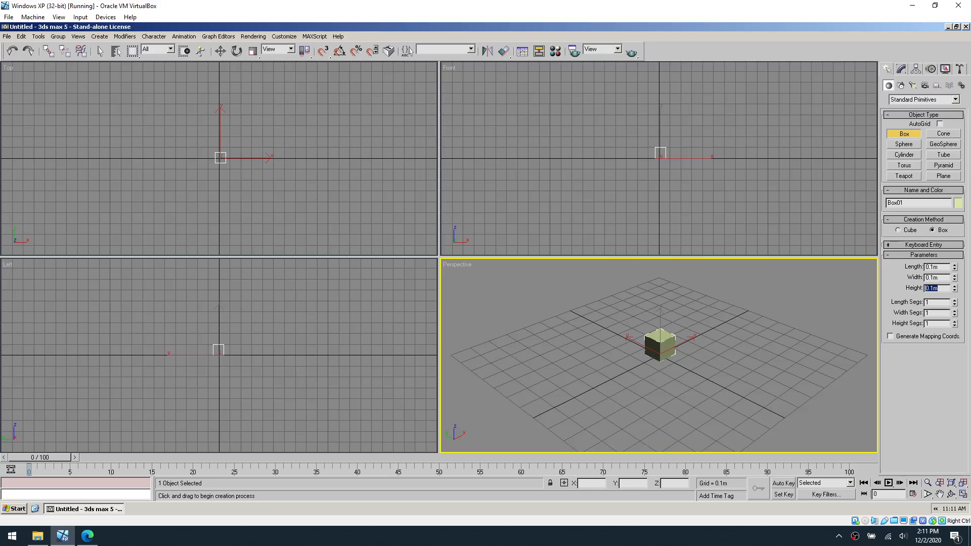
- Rename the box scenecenter and check the required name in the Level Builder PDF in Edge
click(903, 71)
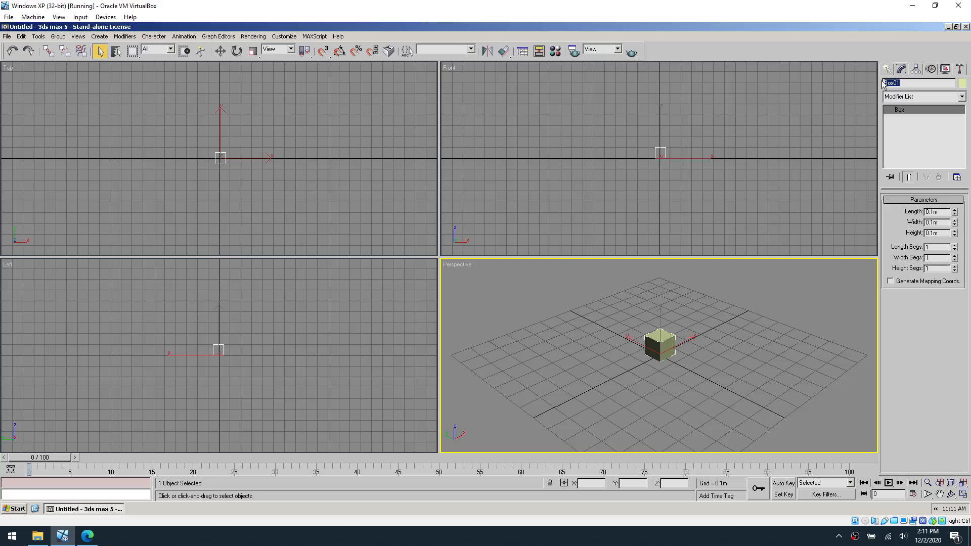
text(scenecenter)
click(89, 538)
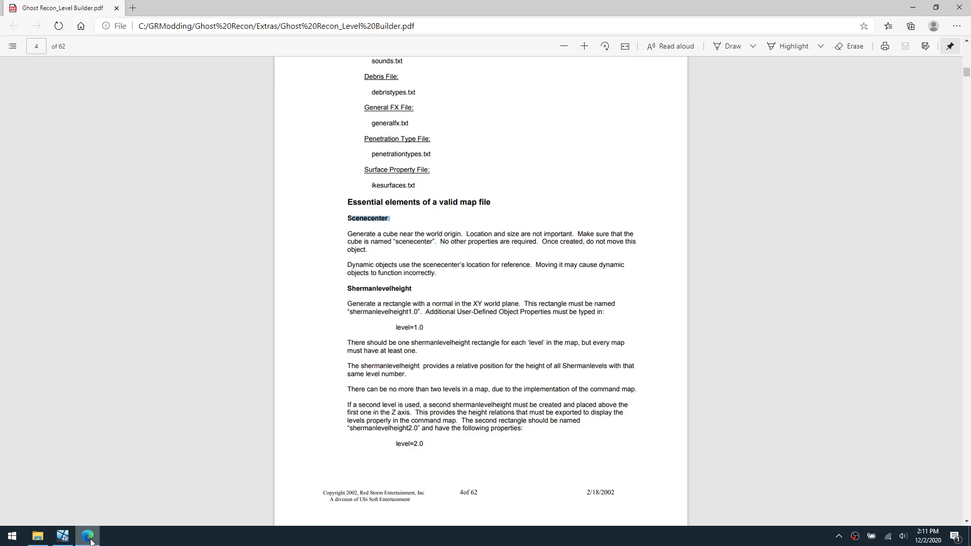
click(401, 243)
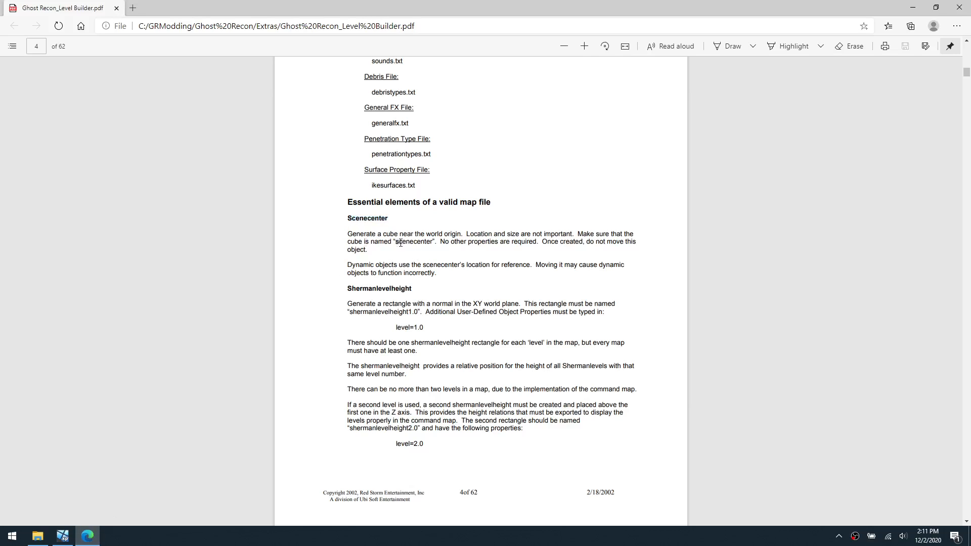
double_click(428, 242)
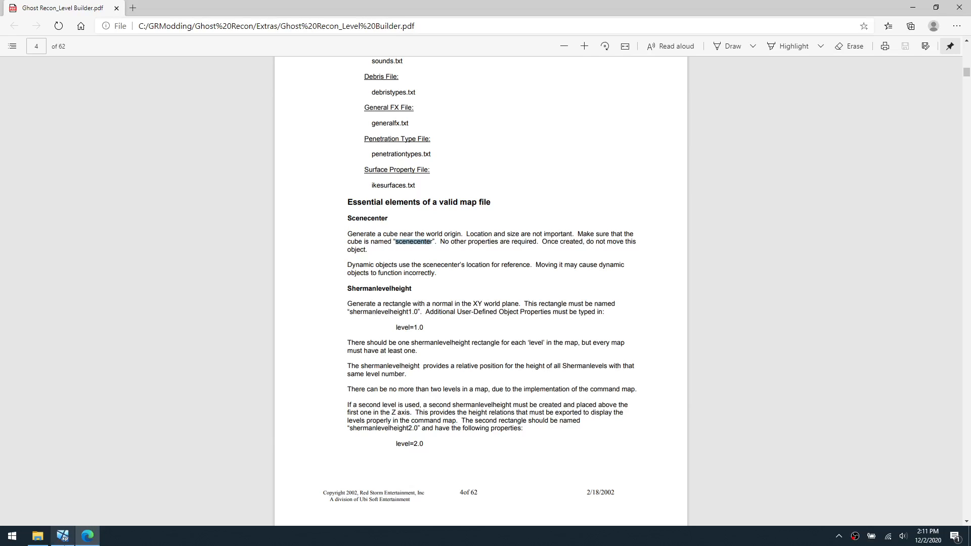
- Switch back to 3ds max in VirtualBox and freeze the scenecenter cube
click(62, 536)
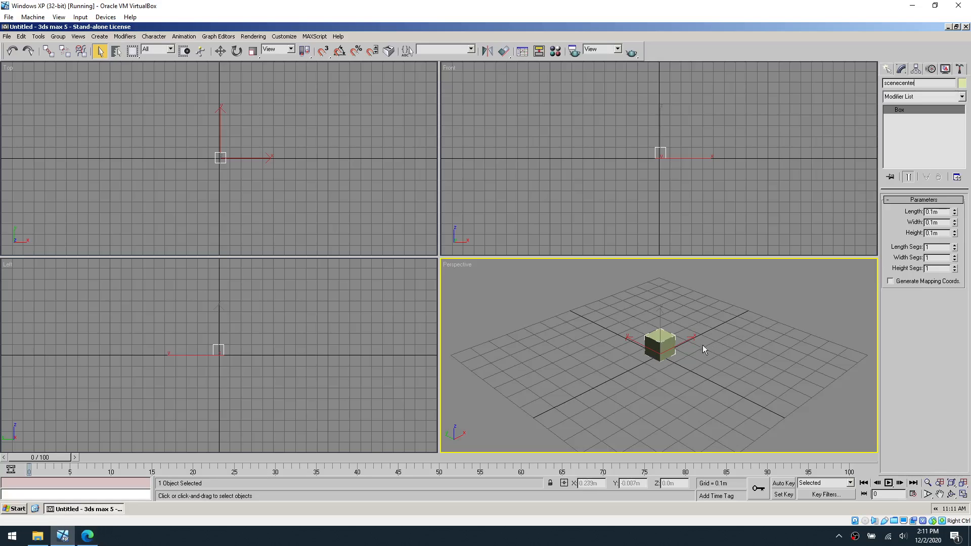
click(769, 339)
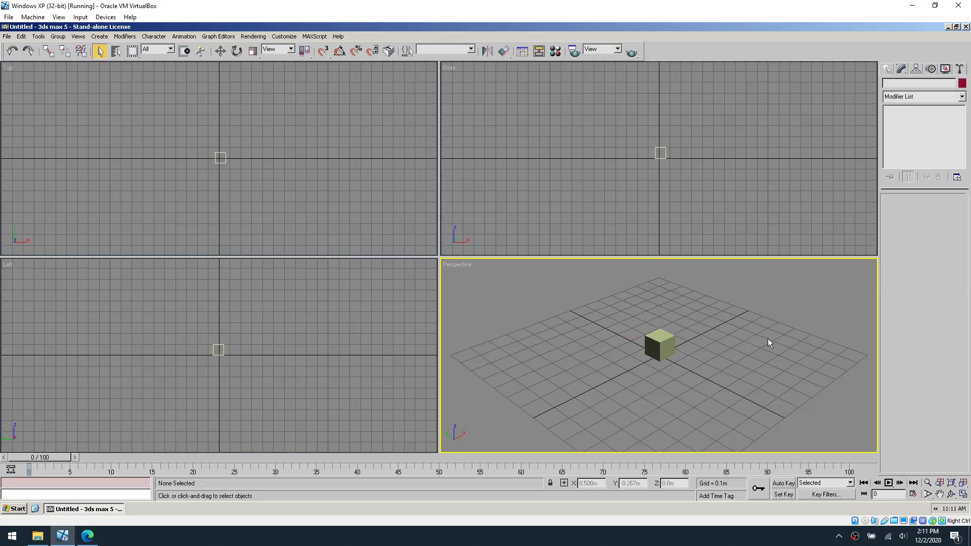
click(663, 345)
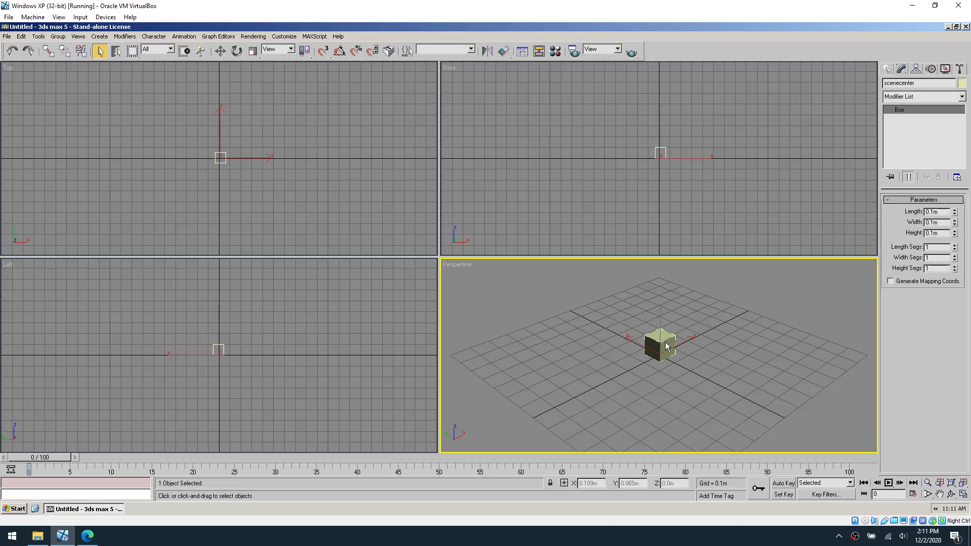
right_click(663, 345)
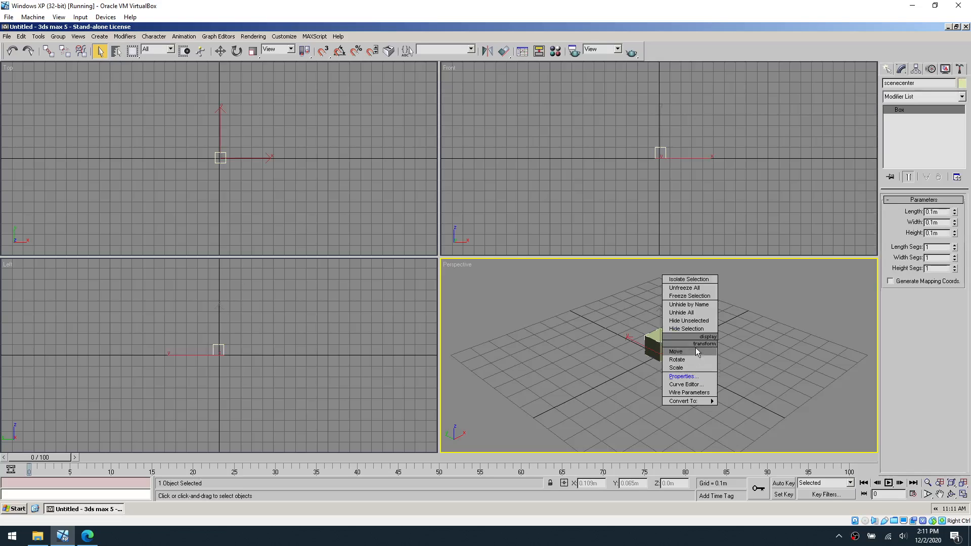
click(701, 298)
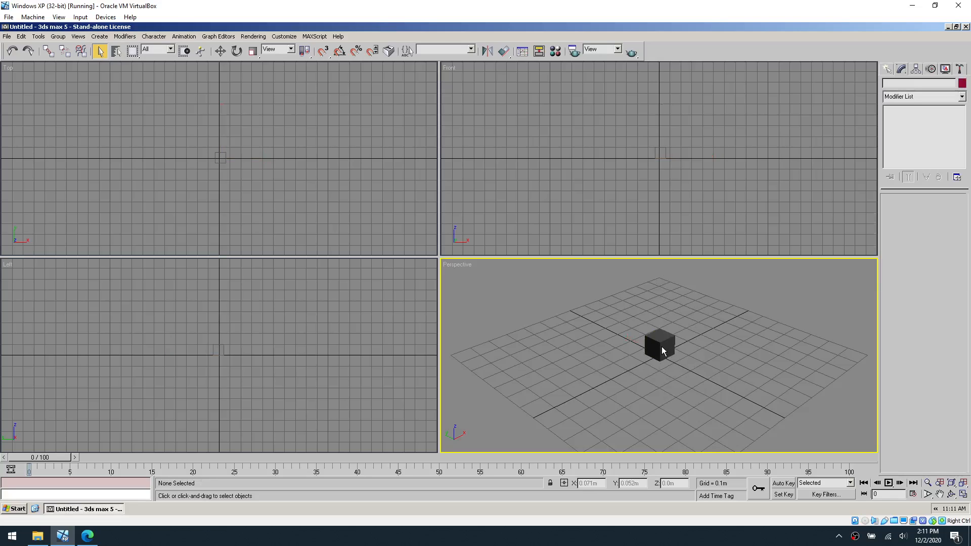
- Inspect the Display Floater's freeze and unfreeze options and the Unfreeze Objects list, leaving the scenecenter cube frozen
click(39, 37)
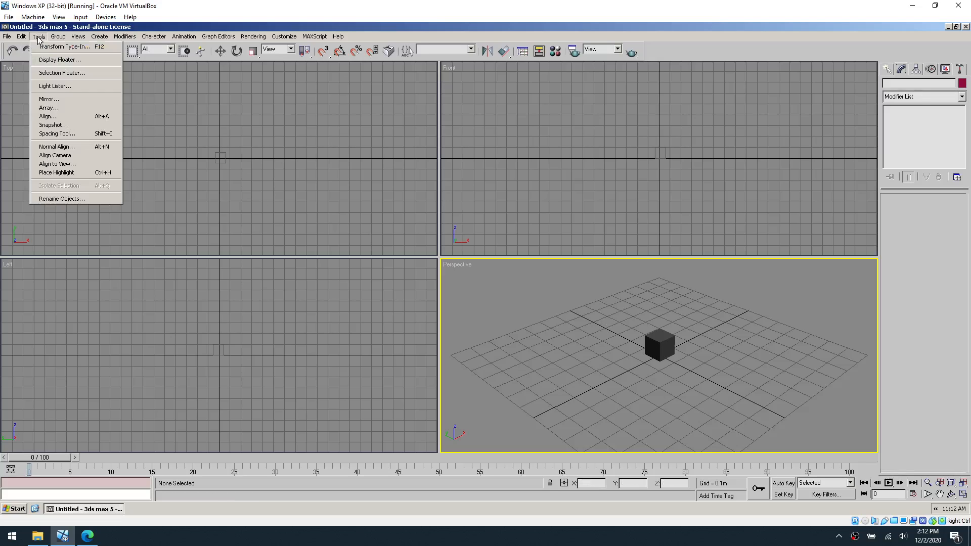
click(59, 60)
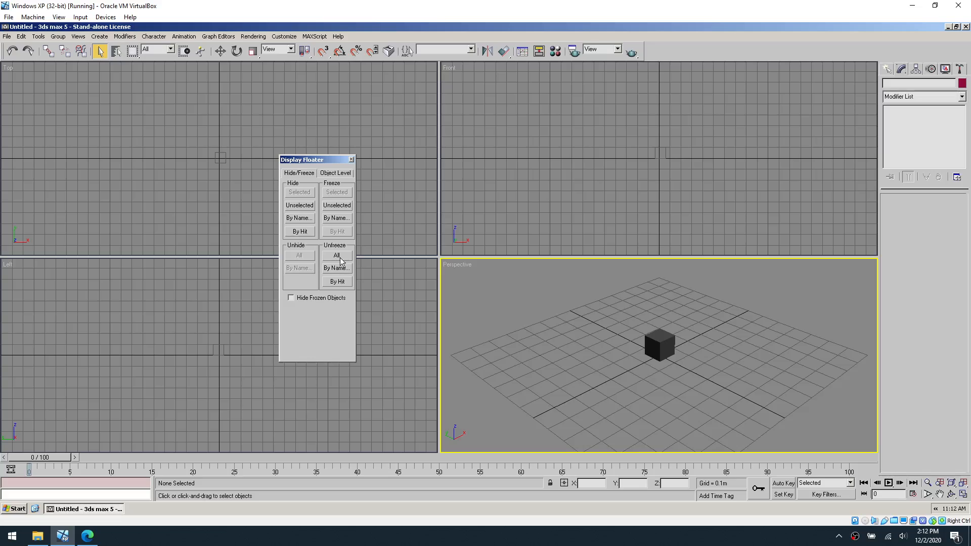
click(336, 268)
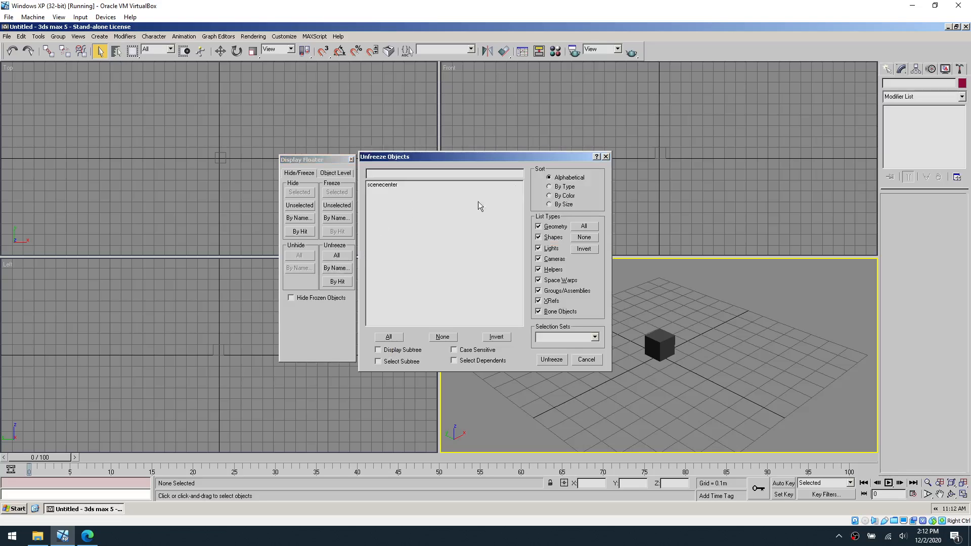
click(605, 157)
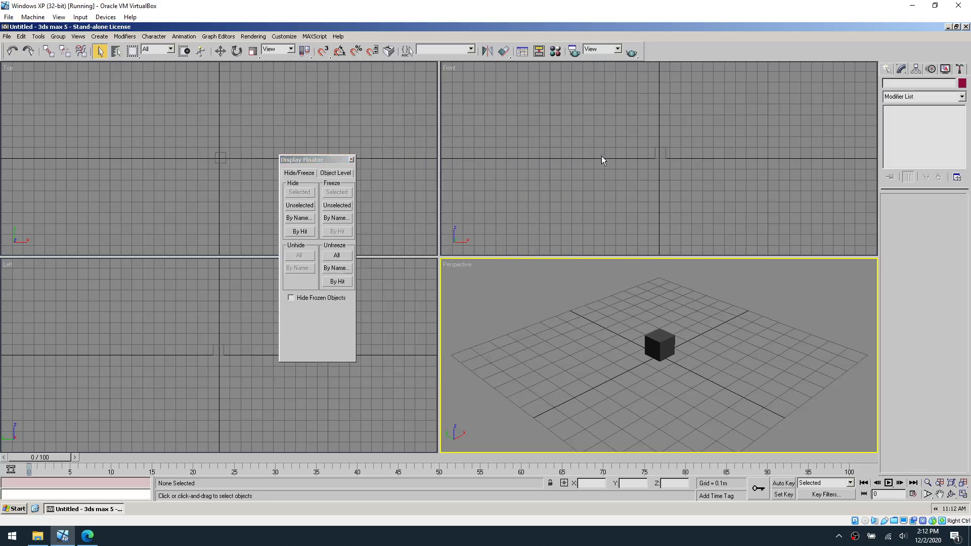
click(352, 160)
click(38, 36)
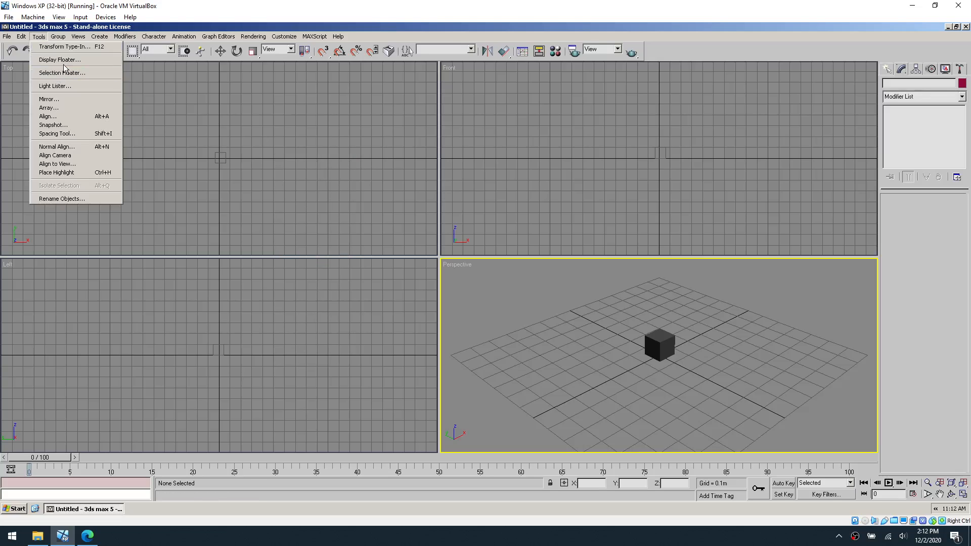
click(61, 60)
click(352, 160)
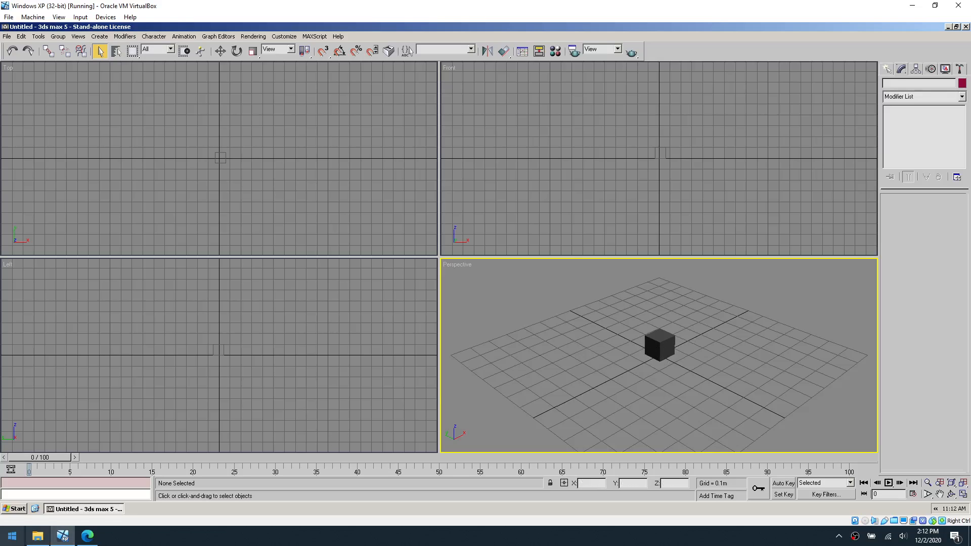
- Switch to the Level Builder PDF in Edge and highlight the Shermanlevelheight heading
click(87, 535)
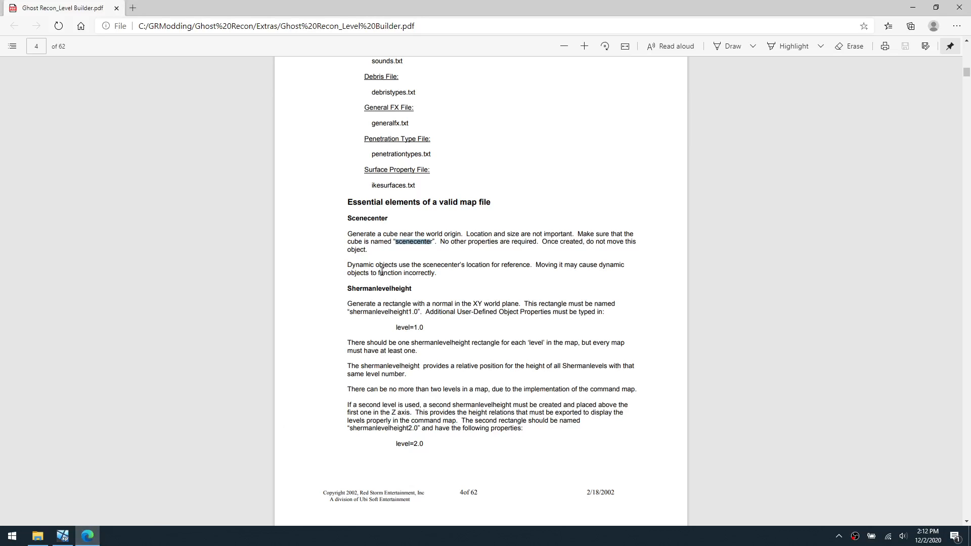
drag(348, 289, 423, 292)
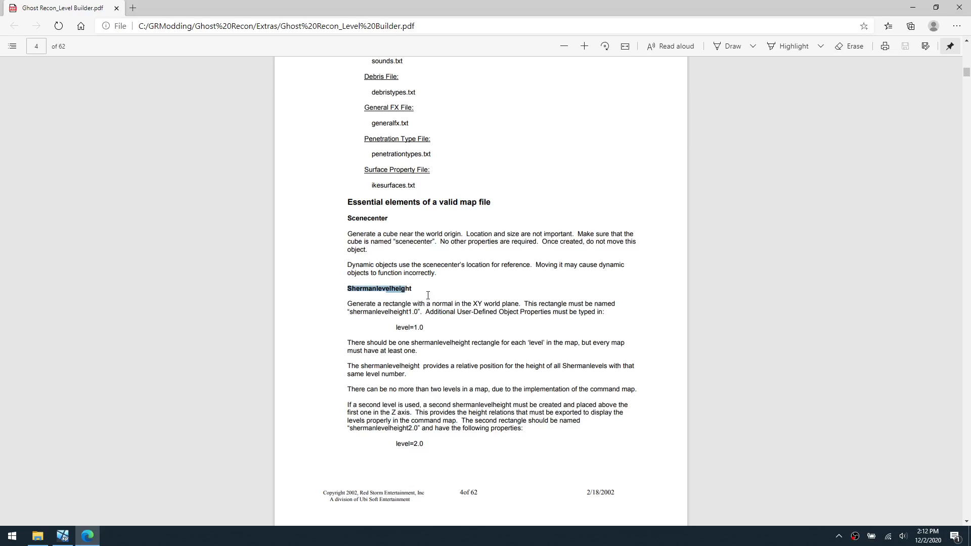
- Read the Shermanlevelheight section and highlight the required level=1.0 property and the rectangle name shermanlevelheight1.0
scroll(461, 315, down, 3)
drag(395, 254, 426, 254)
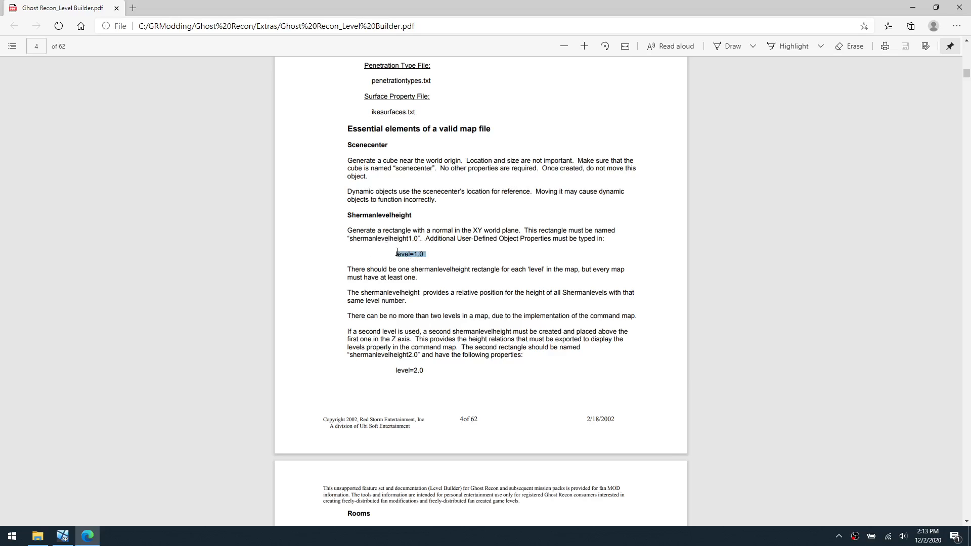
drag(349, 240, 417, 239)
- Switch to 3ds max in VirtualBox and create a 0.1 m by 0.1 m plane on the ground grid beside the scenecenter cube
click(64, 539)
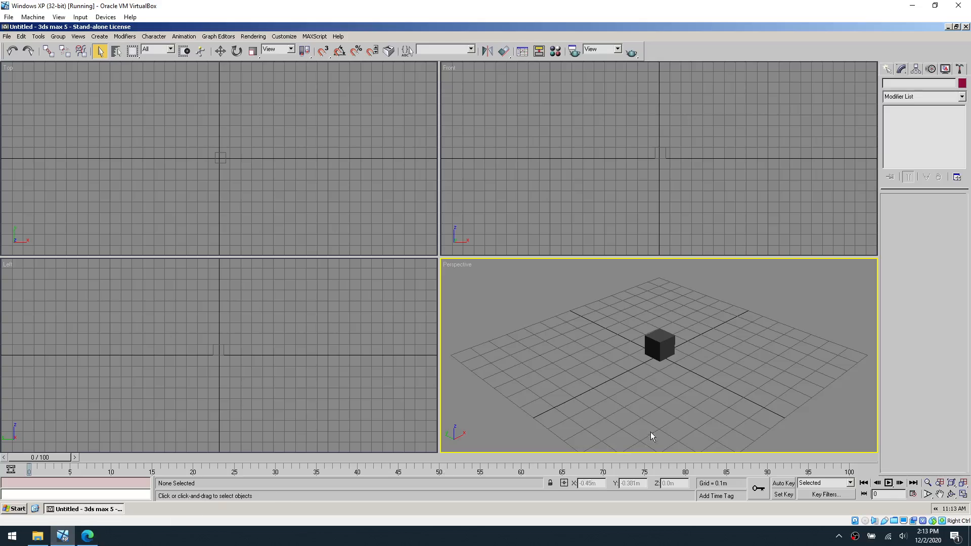
click(887, 70)
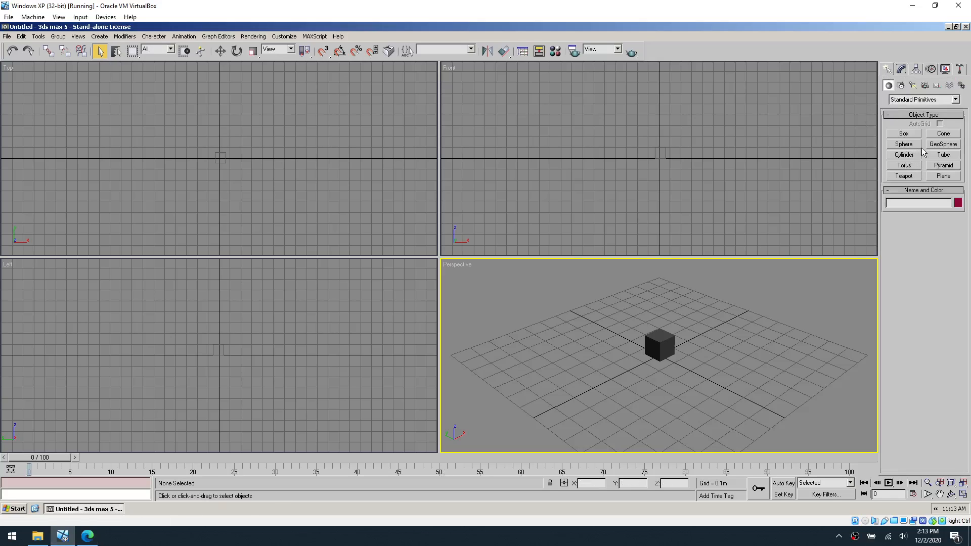
click(944, 176)
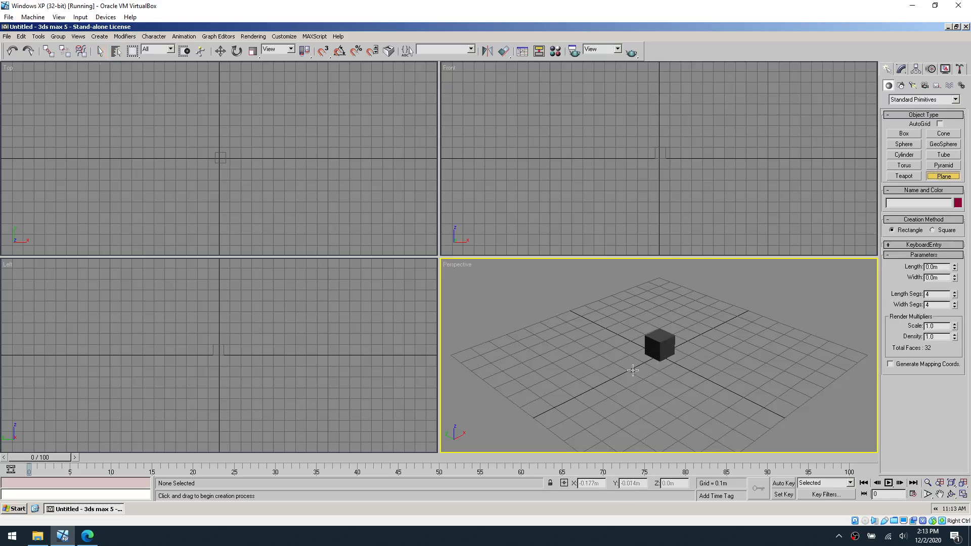
drag(633, 371, 633, 355)
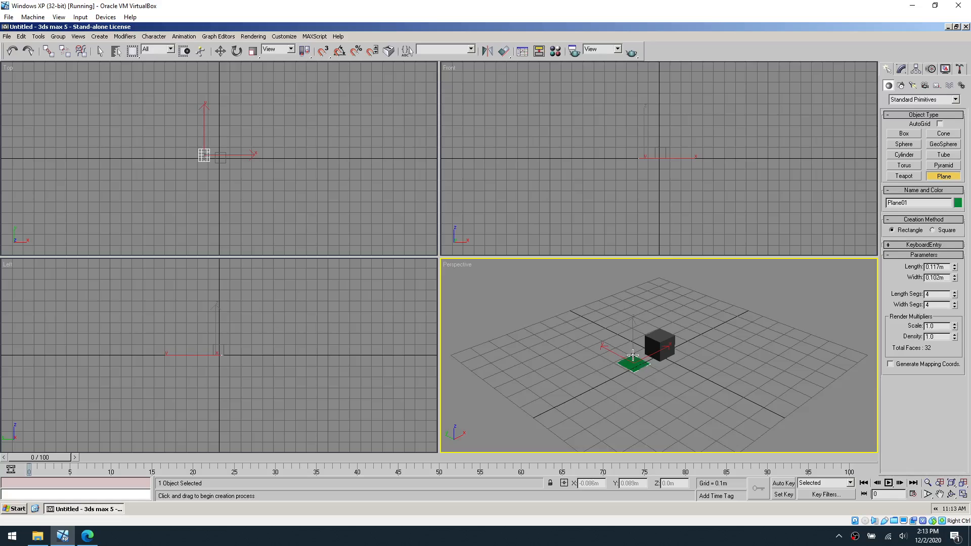
double_click(941, 267)
text(.1)
key(Tab)
text(.1)
key(Return)
- Rename the plane shermanlevelheight1.0 and check the name against the Level Builder PDF in Edge, returning to 3ds max
click(900, 70)
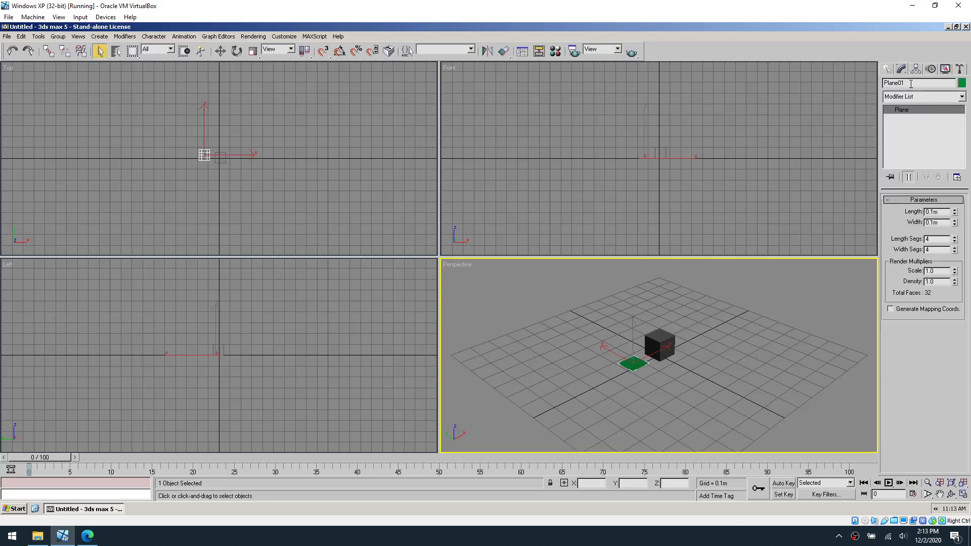
double_click(910, 82)
text(shermanlevelheight1.0)
click(87, 537)
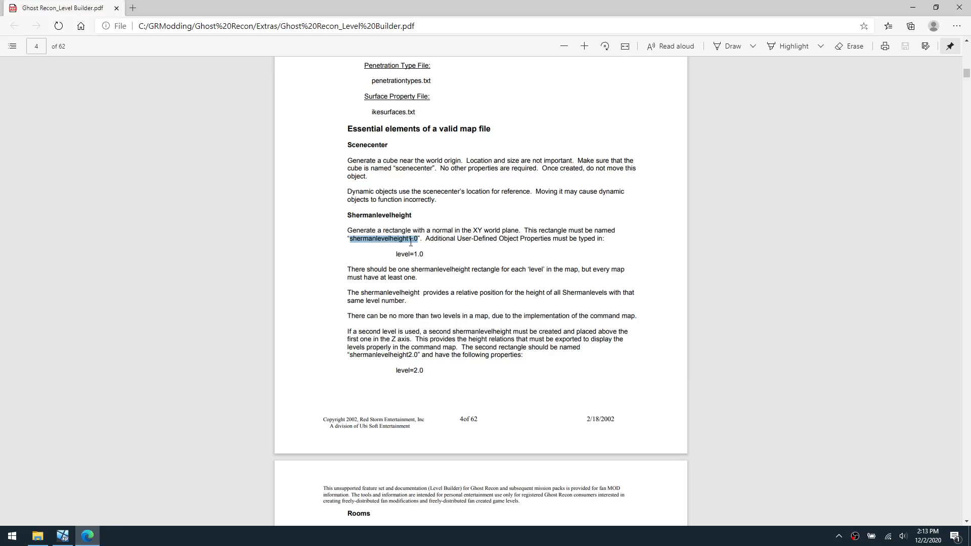
click(63, 536)
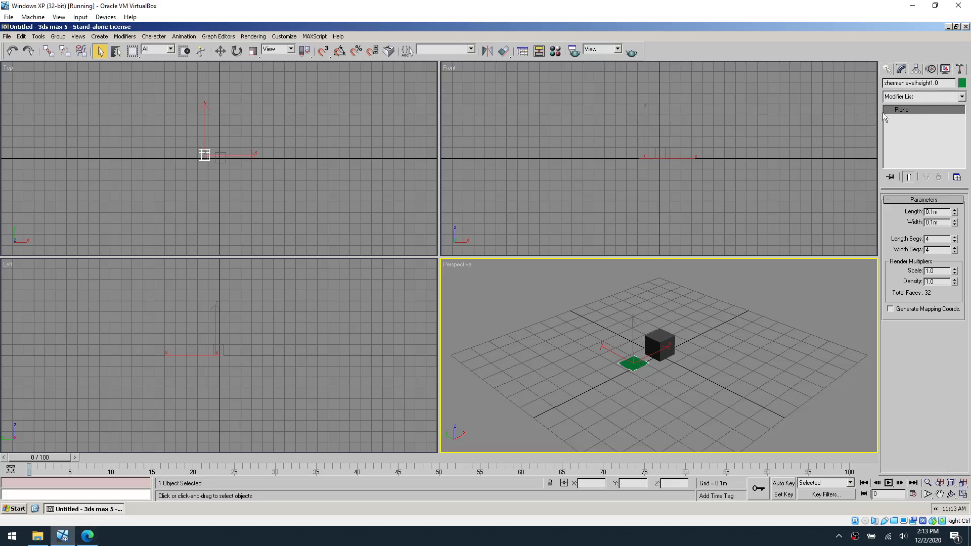
- Set the shermanlevelheight1.0 plane's Level Height to 1.0 with the Map Editor utility and freeze the plane
click(959, 69)
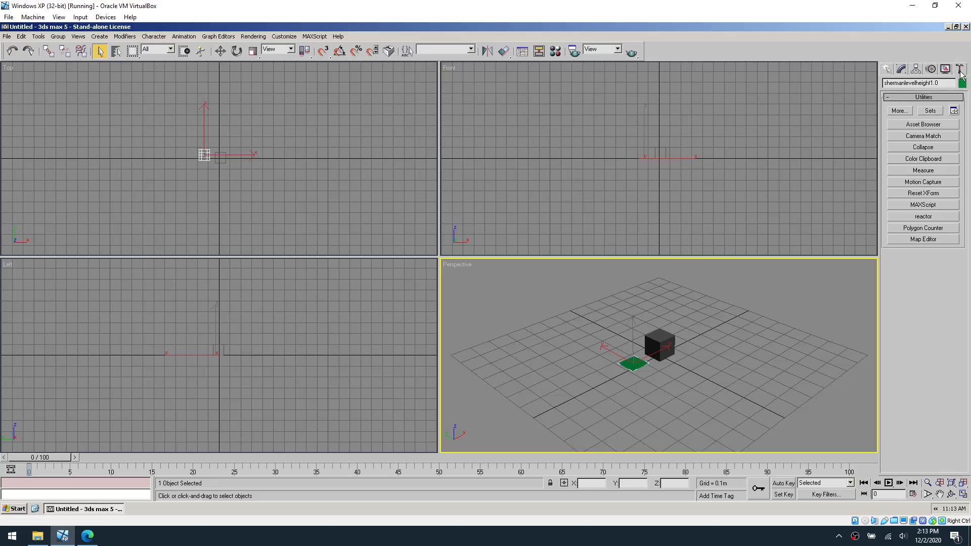
click(932, 241)
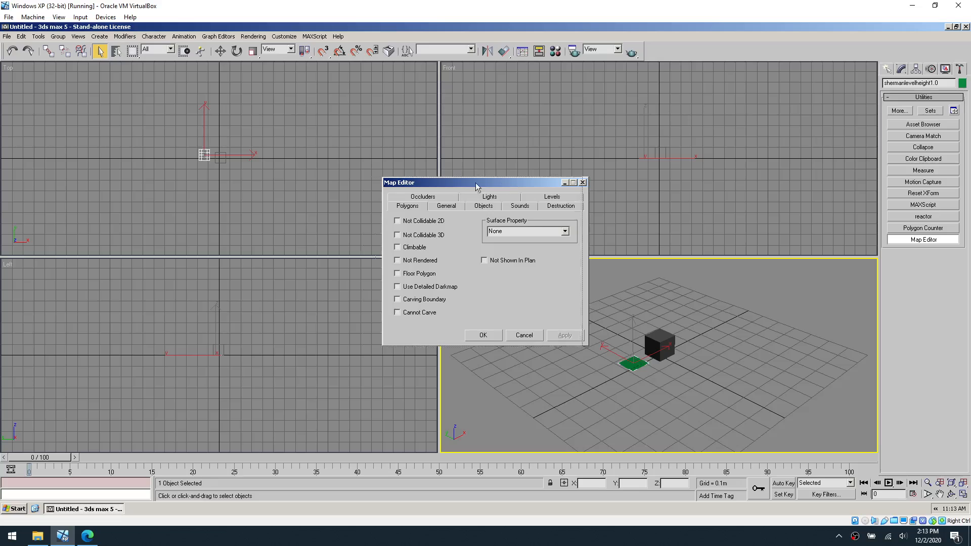
drag(475, 186, 358, 183)
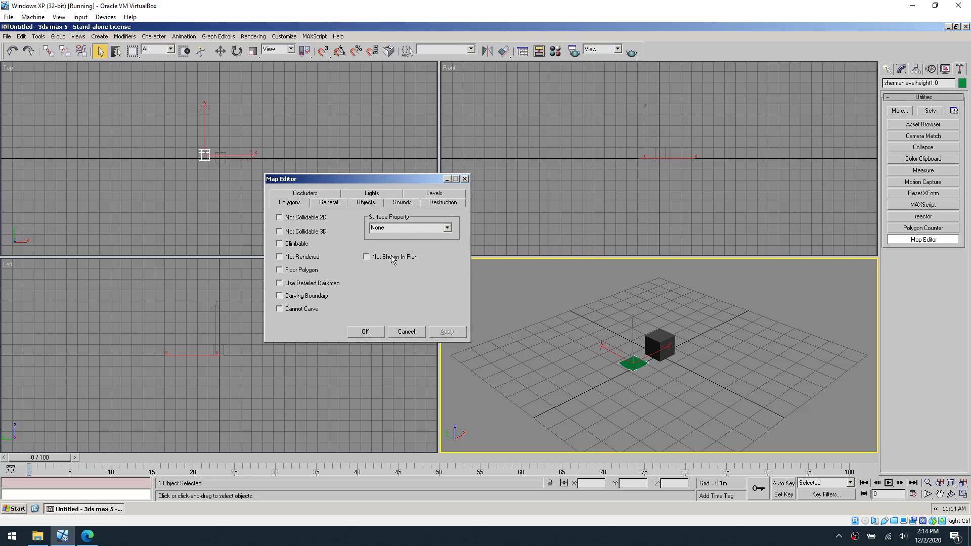
click(435, 193)
double_click(400, 228)
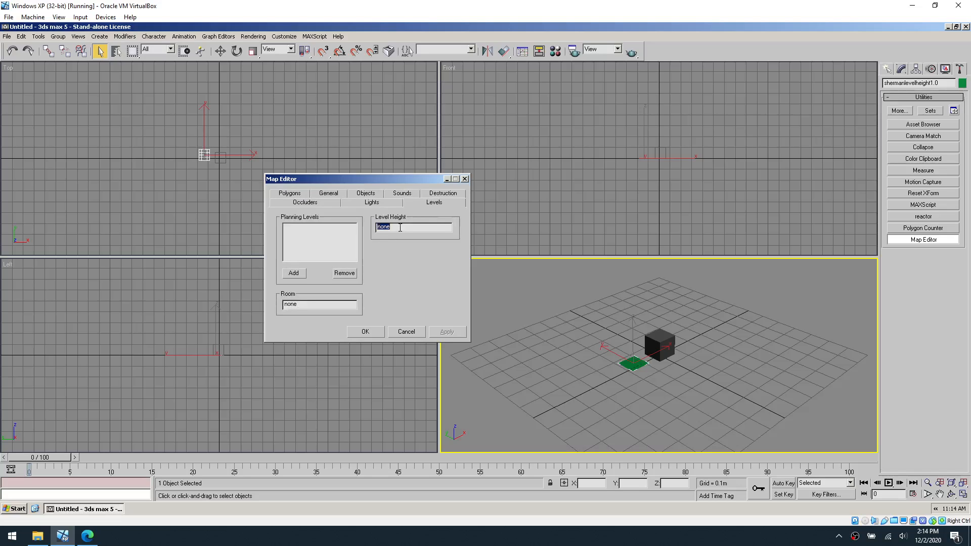
text(1.0)
click(366, 332)
right_click(653, 340)
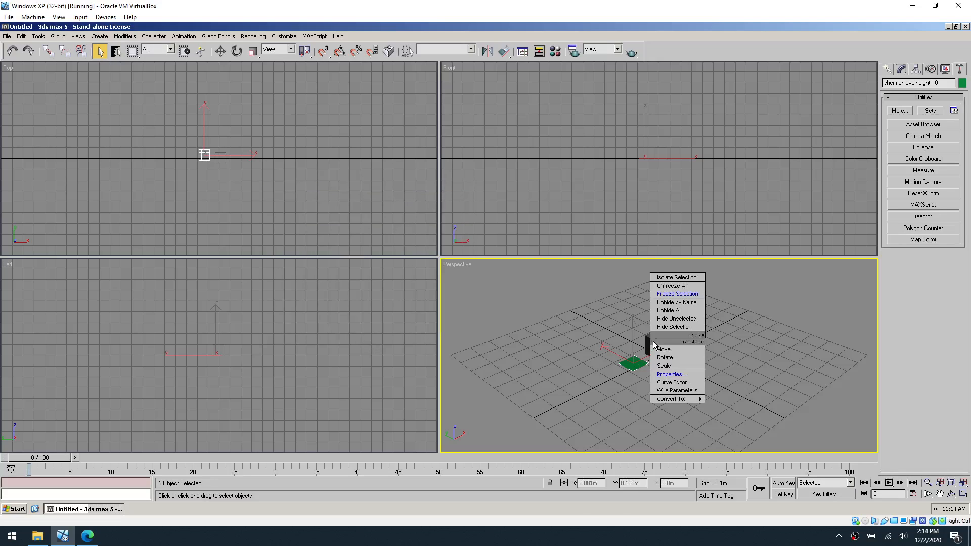
click(677, 294)
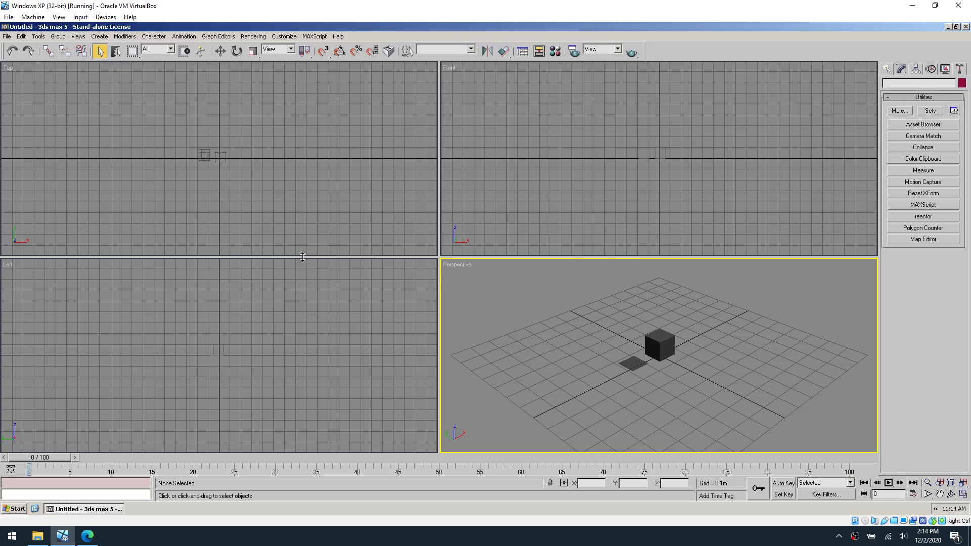
- Start saving the scene under a new name and browse to the Levels folder inside GRModding's Modding folder
click(7, 37)
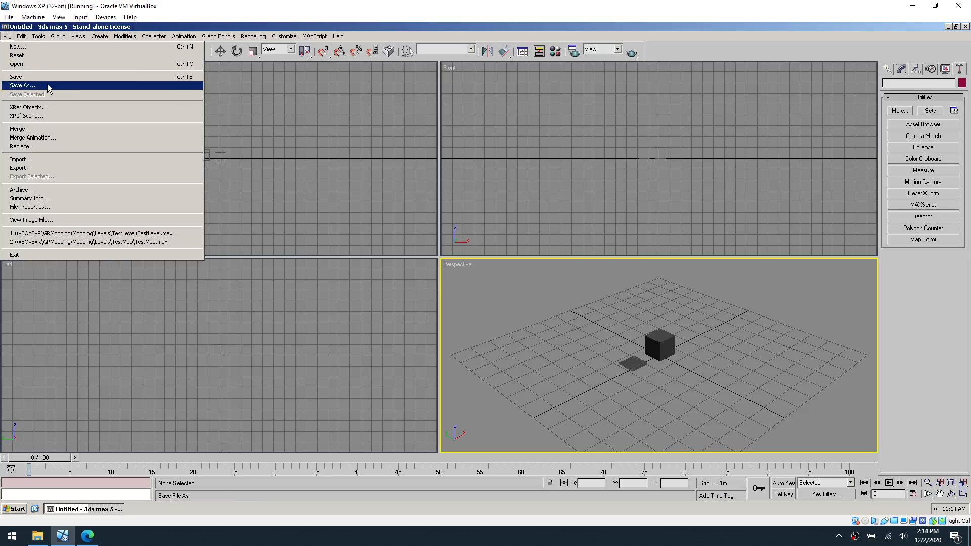
click(48, 87)
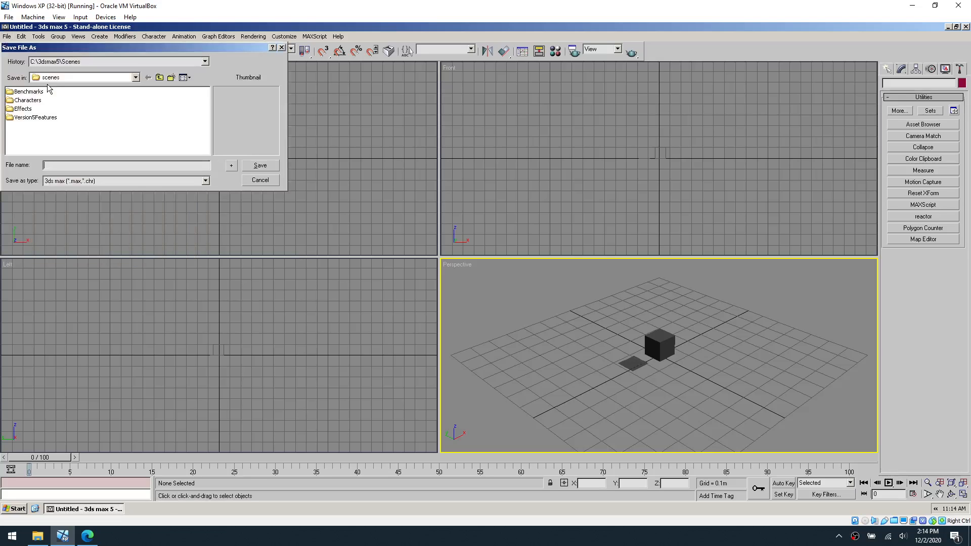
click(95, 73)
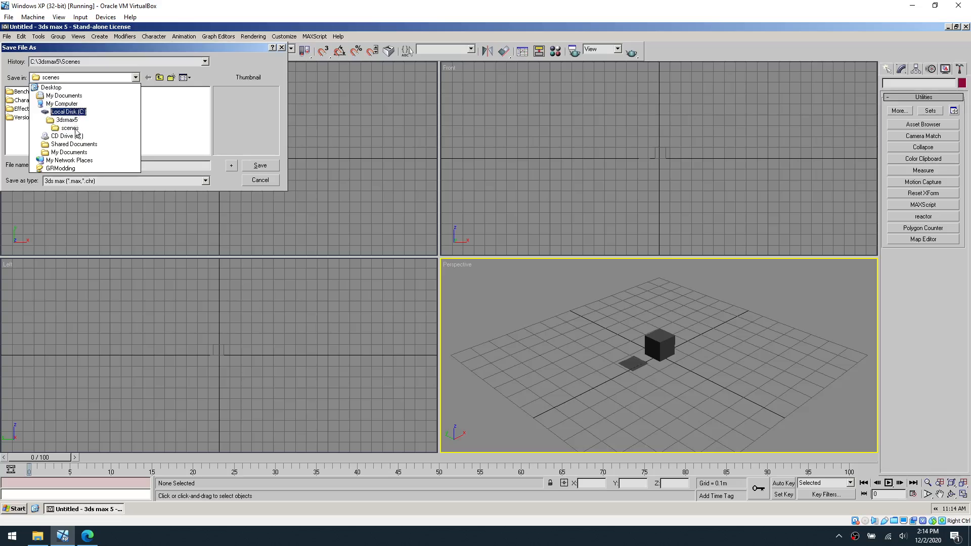
click(63, 169)
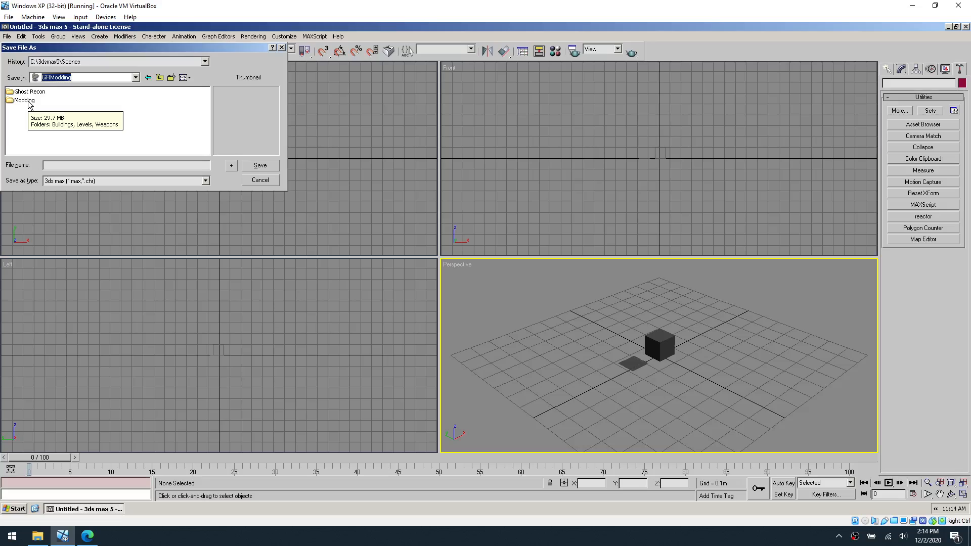
double_click(28, 104)
double_click(29, 102)
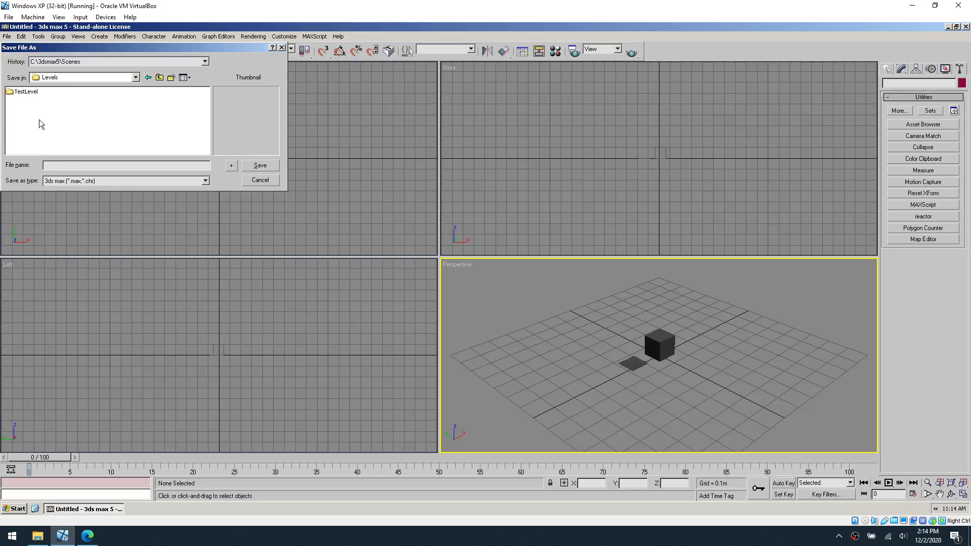
- Replace the existing TestLevel folder with a new folder named testlevel and save the scene in it as testlevel
click(31, 93)
right_click(65, 122)
mouse_move(99, 184)
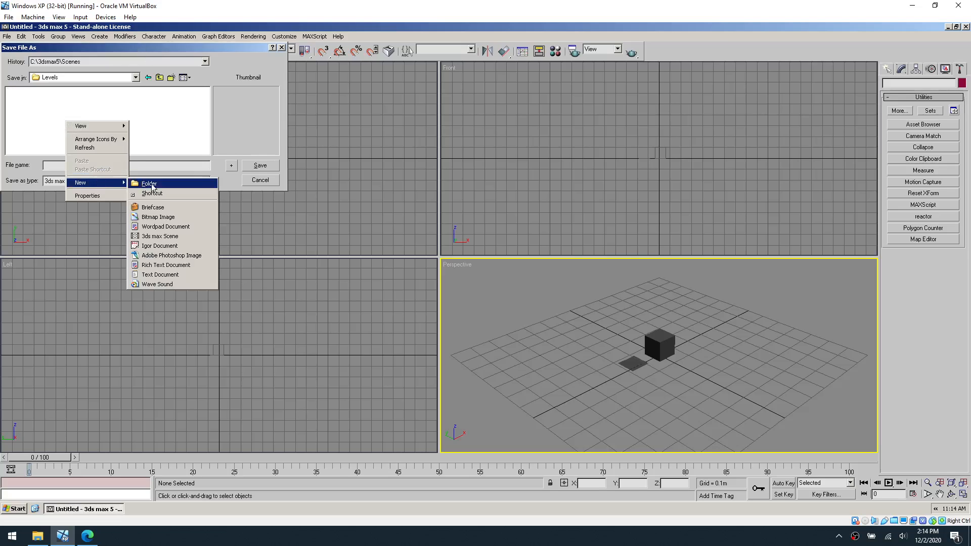
click(149, 183)
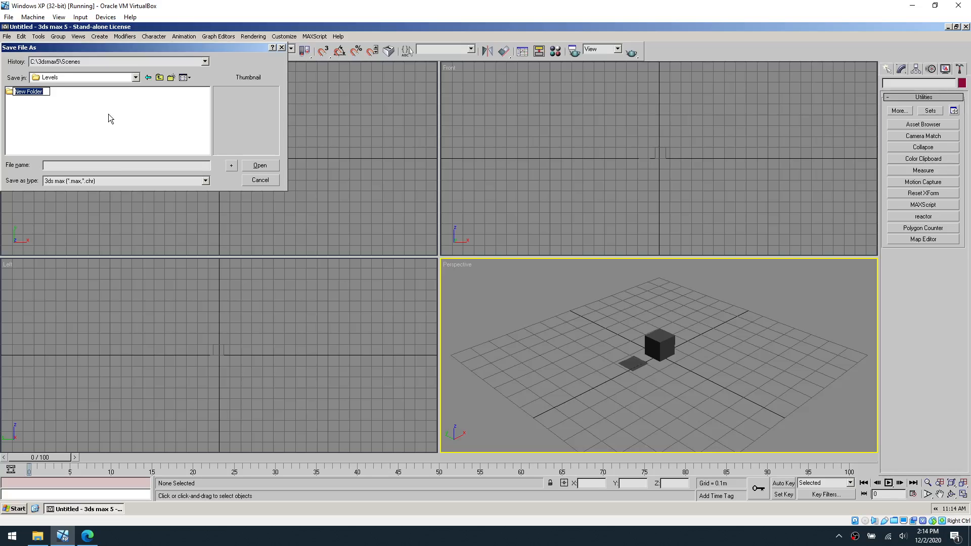
text(testlevel)
key(Return)
double_click(35, 94)
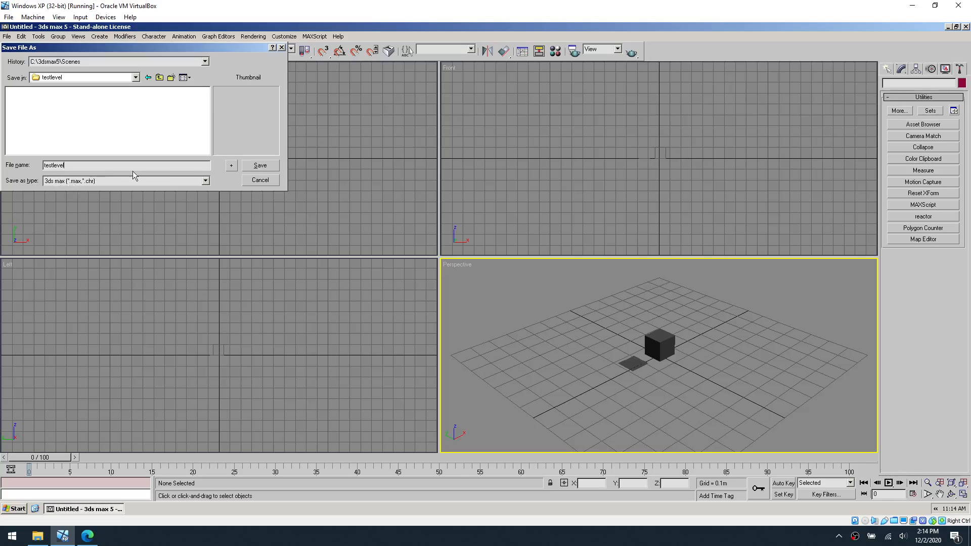
click(260, 166)
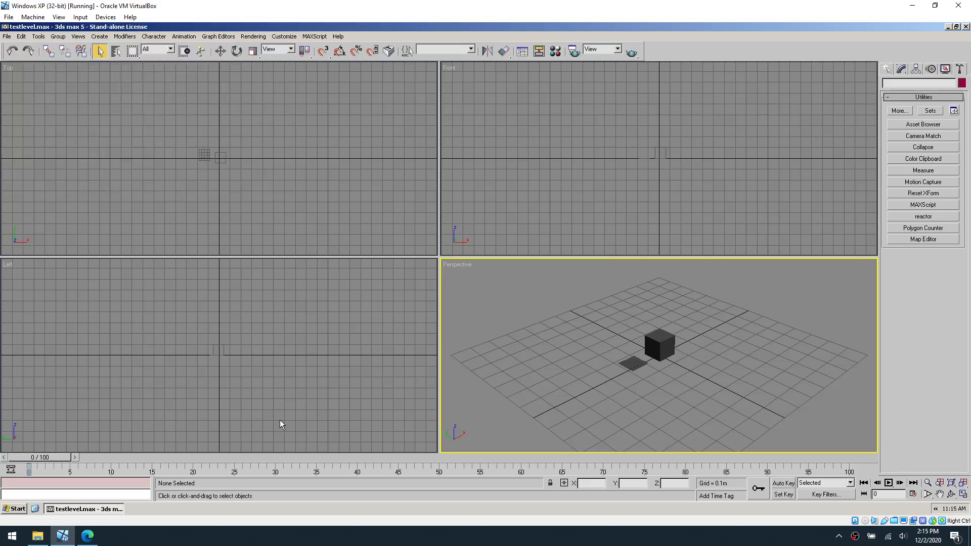
- Switch to the Level Builder PDF in Edge and study the Rooms and Floors sections, highlighting the rule about room _100
click(86, 537)
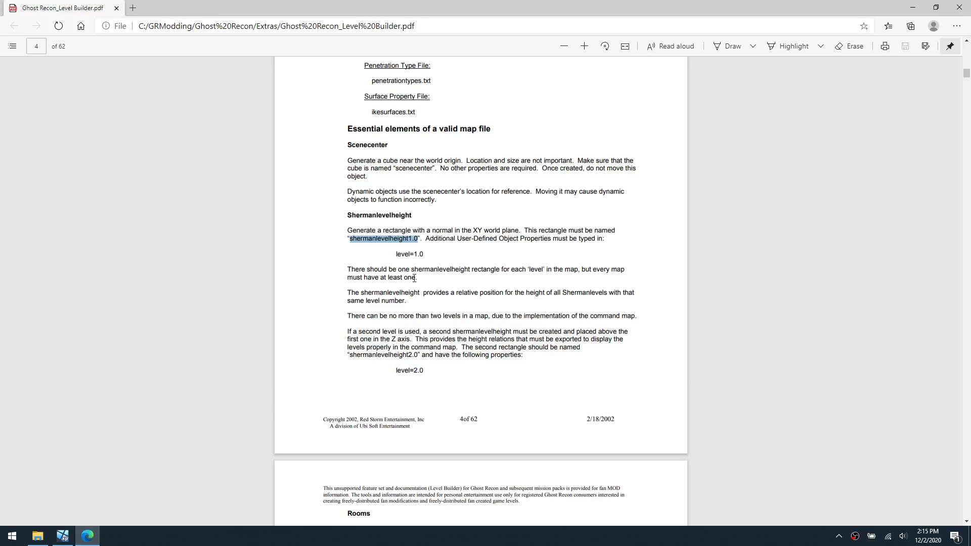
scroll(405, 270, down, 3)
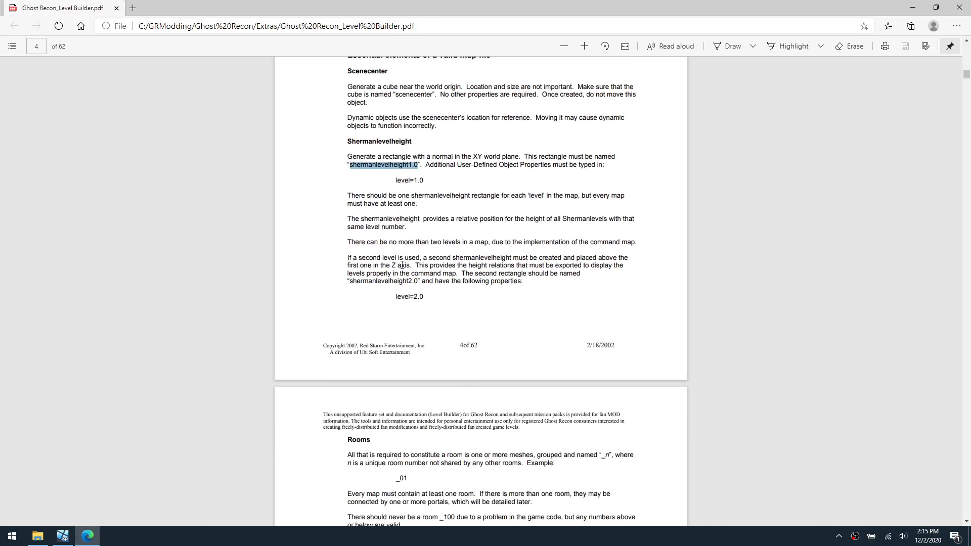
scroll(422, 284, down, 9)
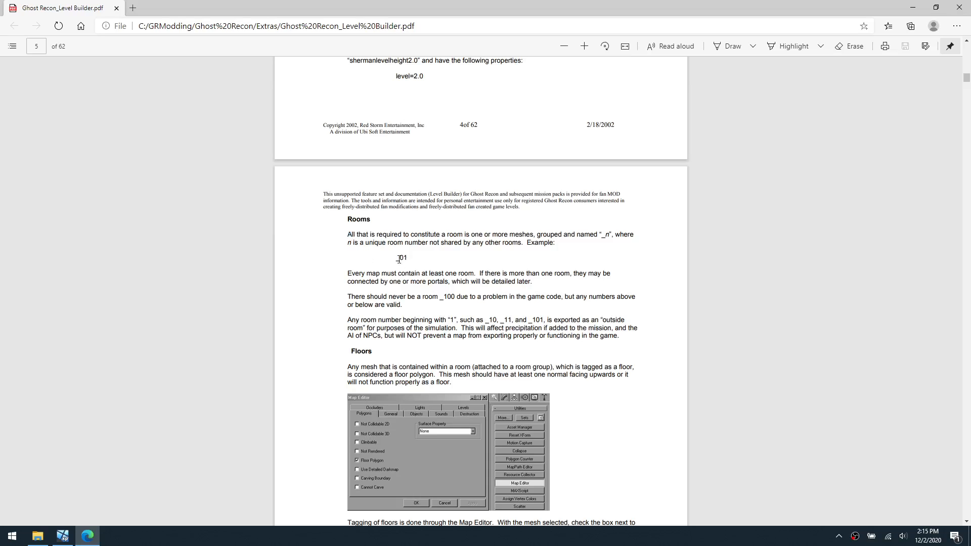
scroll(401, 259, down, 3)
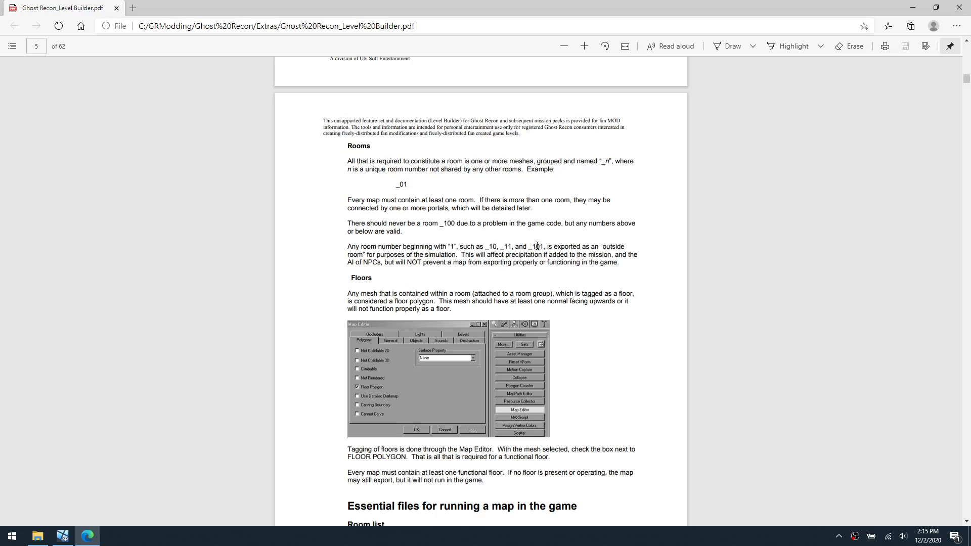
scroll(537, 247, up, 3)
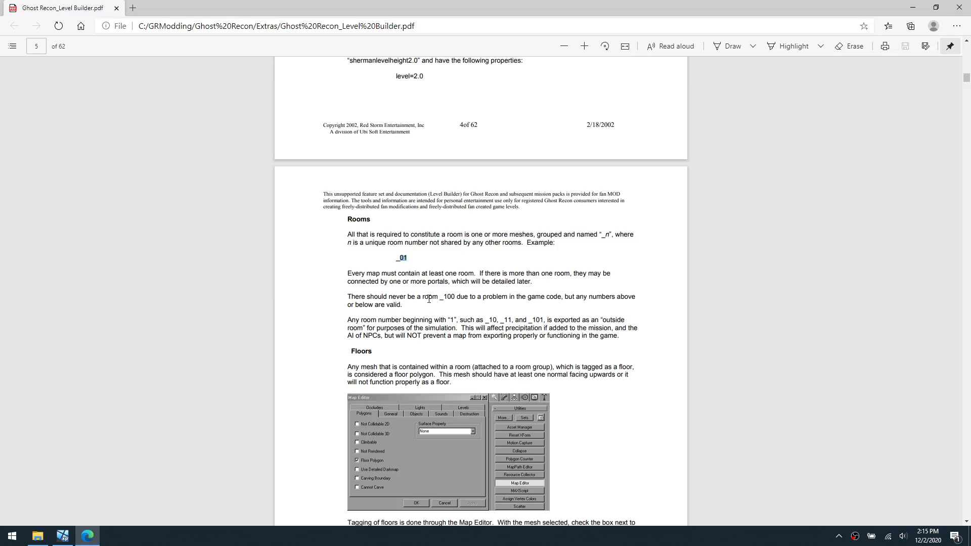
drag(447, 299, 404, 306)
click(461, 307)
drag(445, 297, 455, 296)
click(456, 312)
click(62, 535)
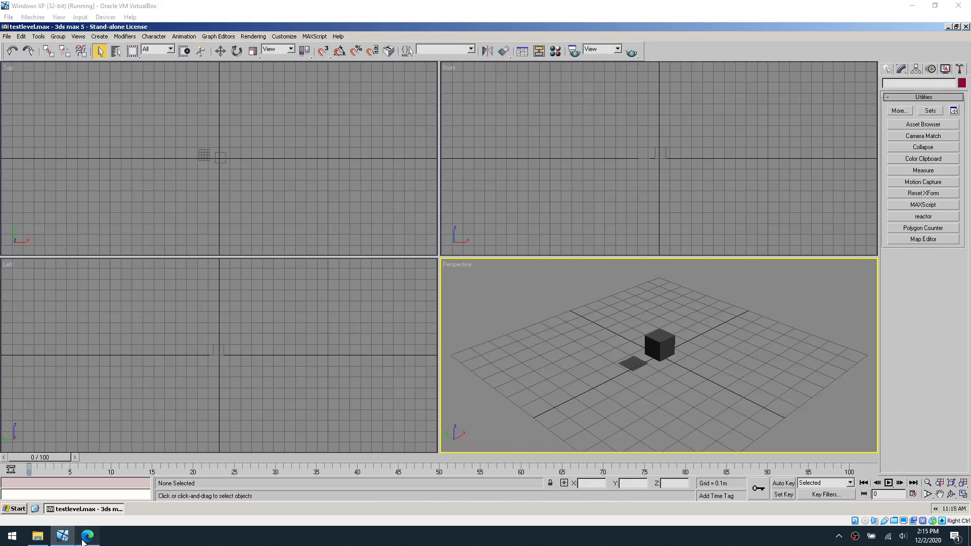
click(87, 535)
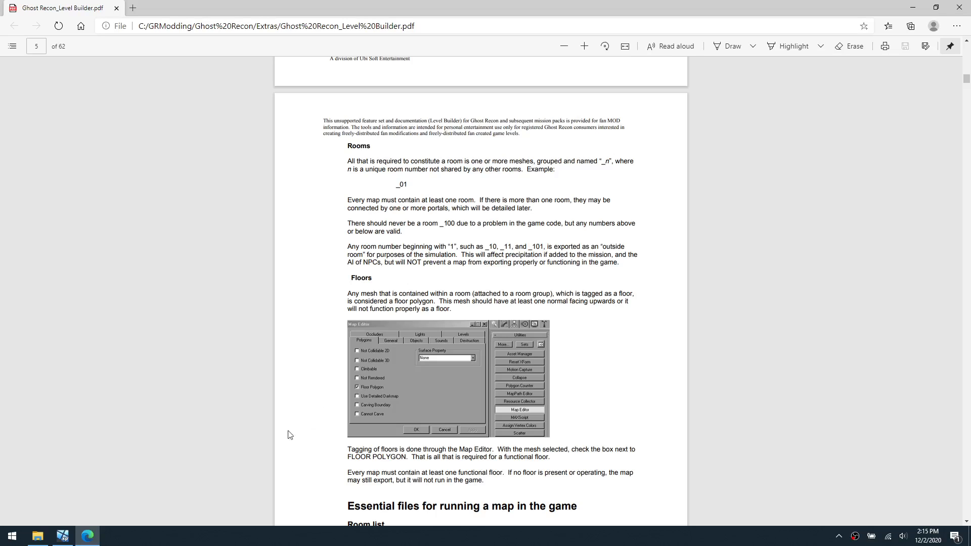
- Switch back to 3ds max in VirtualBox and create a ground plane around the cube, 10 m long and 10 m wide
click(62, 539)
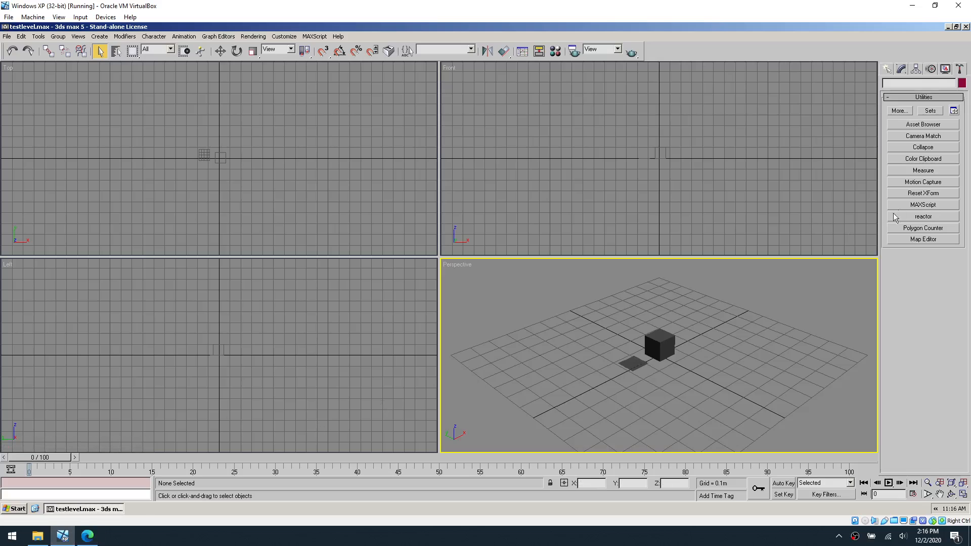
click(887, 69)
click(944, 176)
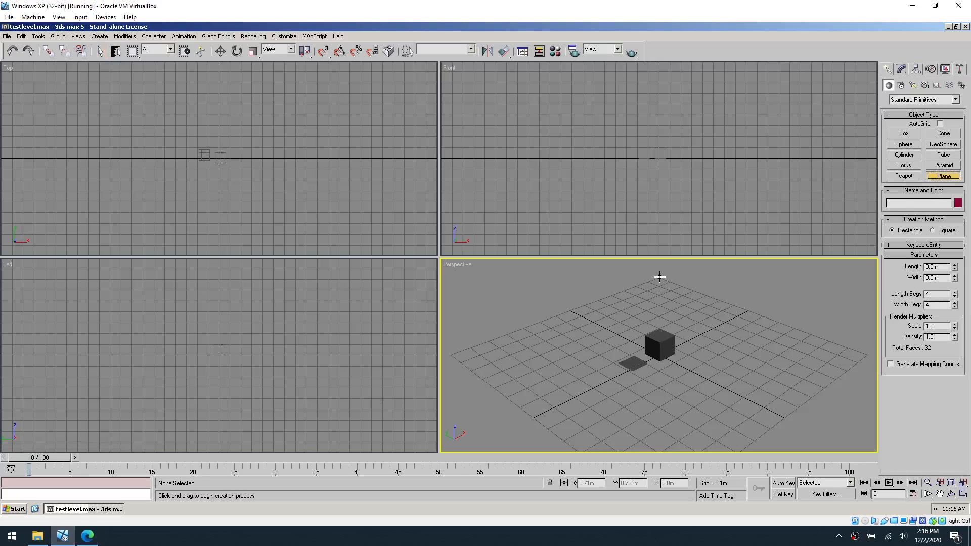
drag(660, 277, 657, 512)
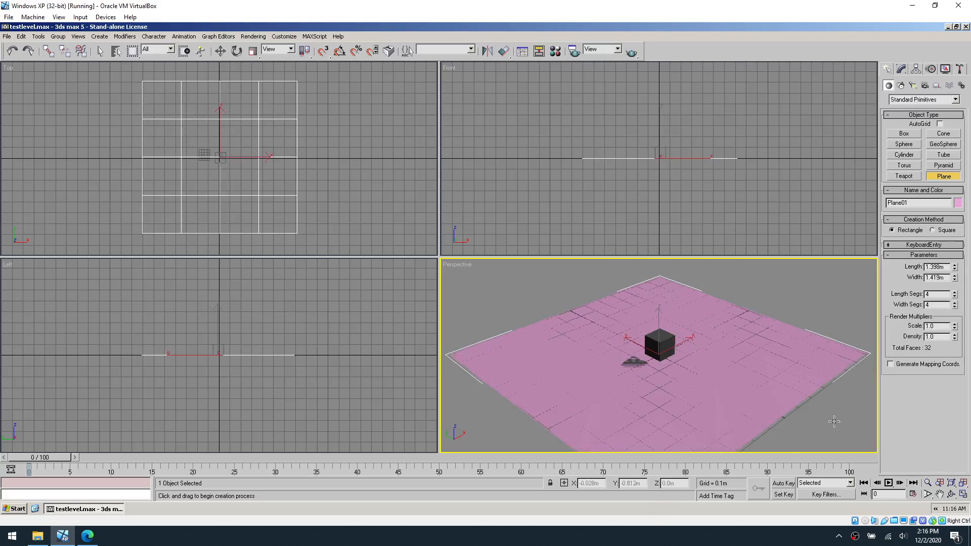
double_click(934, 267)
text(10)
key(Tab)
text(10)
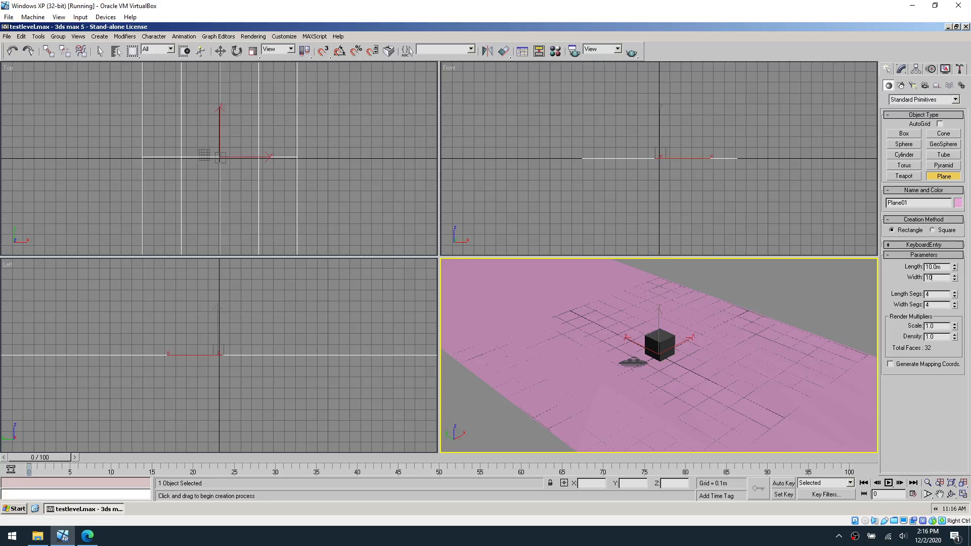
key(Return)
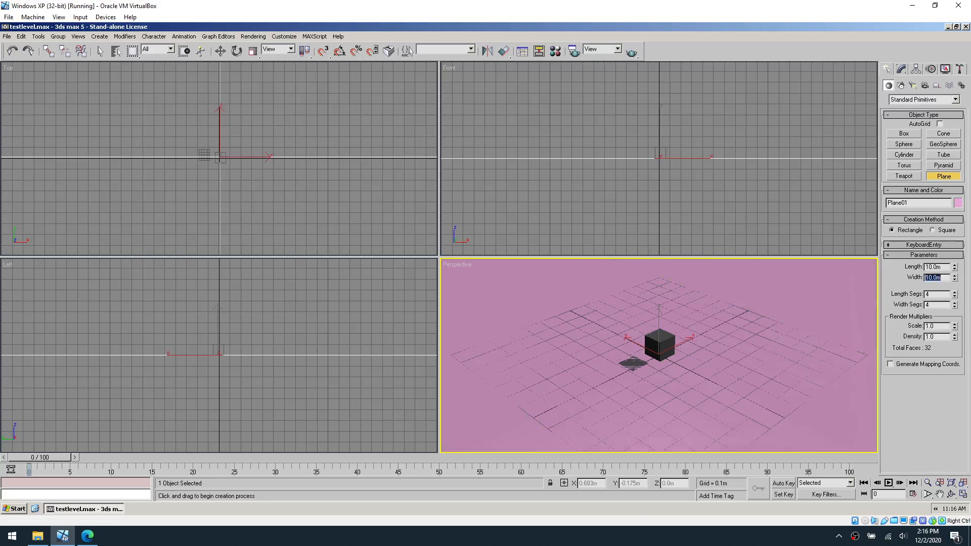
- Finish creating the ground plane and centre it on the origin by setting its X, Y and Z position to 0
text(2)
right_click(772, 322)
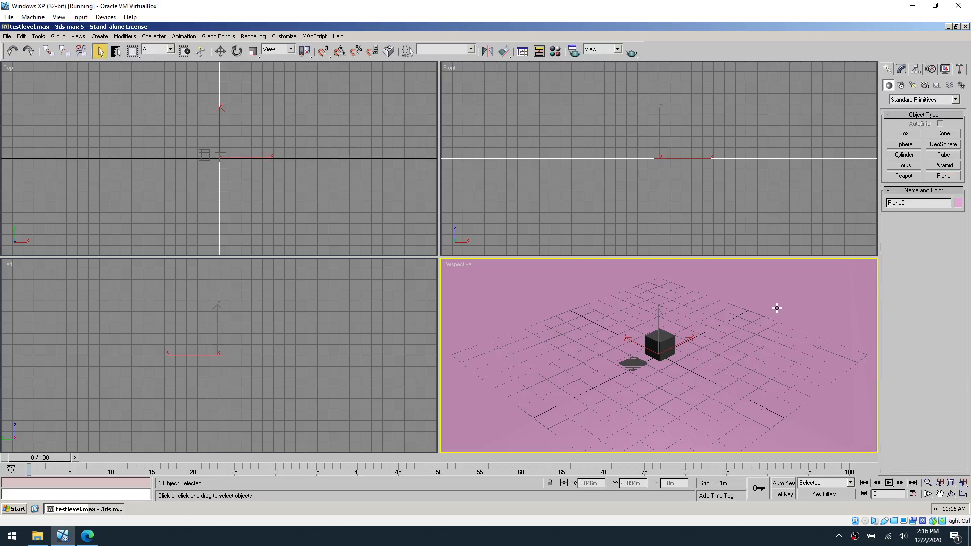
key(shift+ctrl+z)
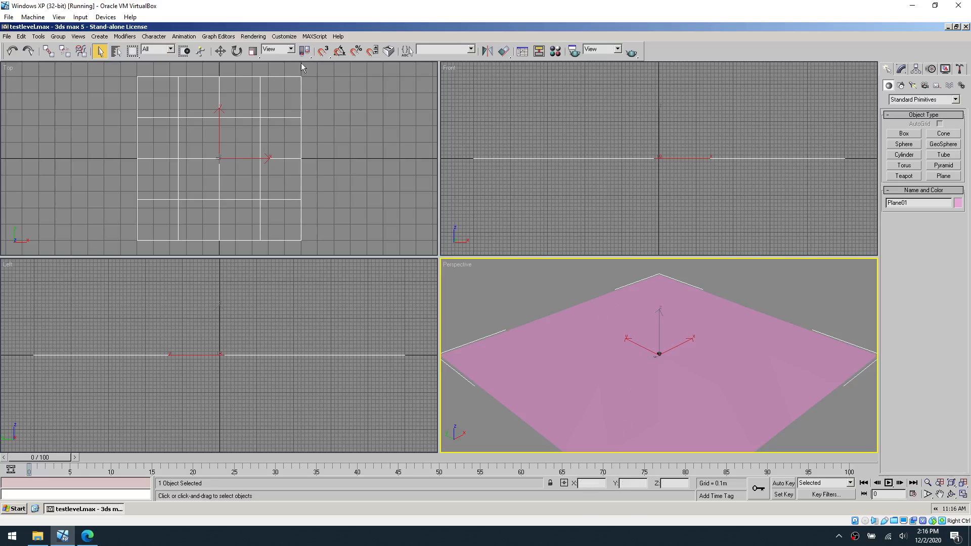
click(220, 51)
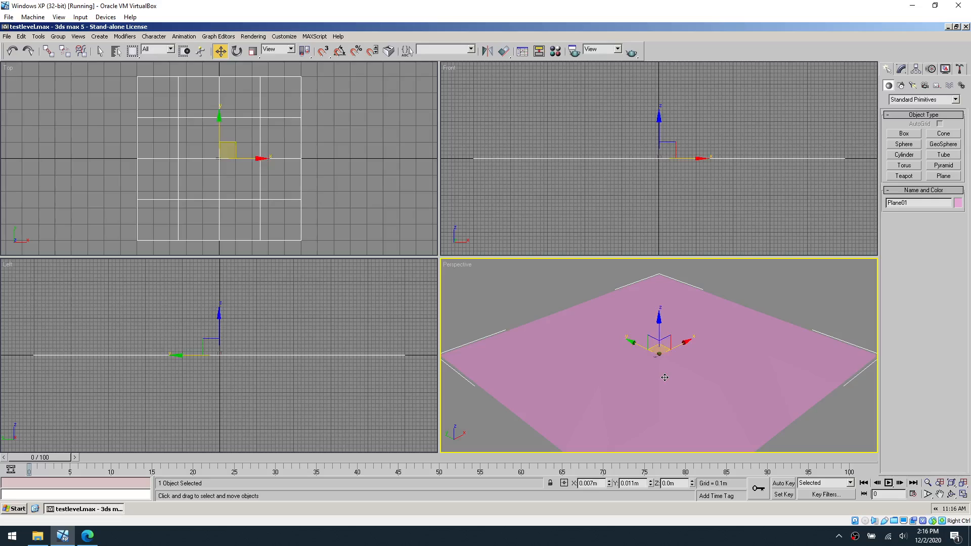
click(589, 483)
text(0)
key(Tab)
text(0)
key(Tab)
text(0)
key(Return)
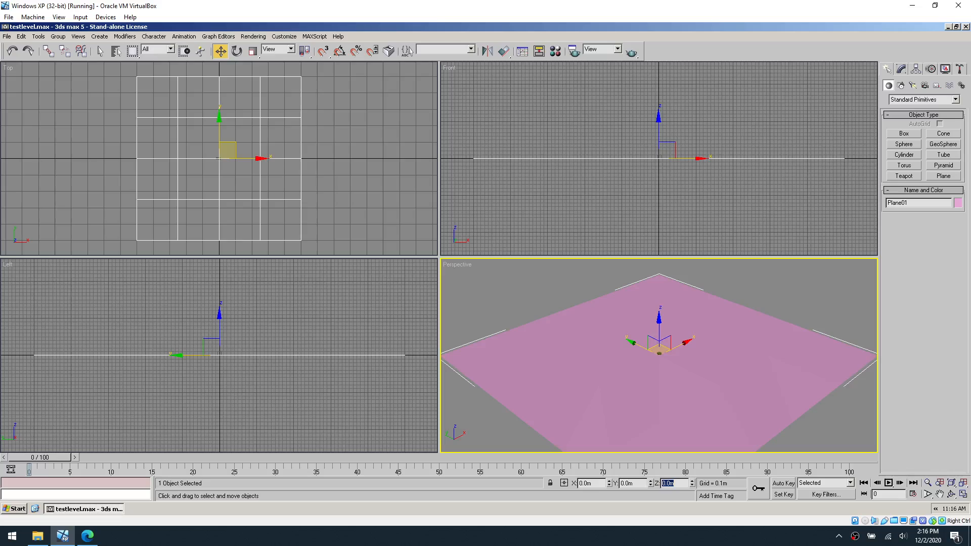
right_click(637, 362)
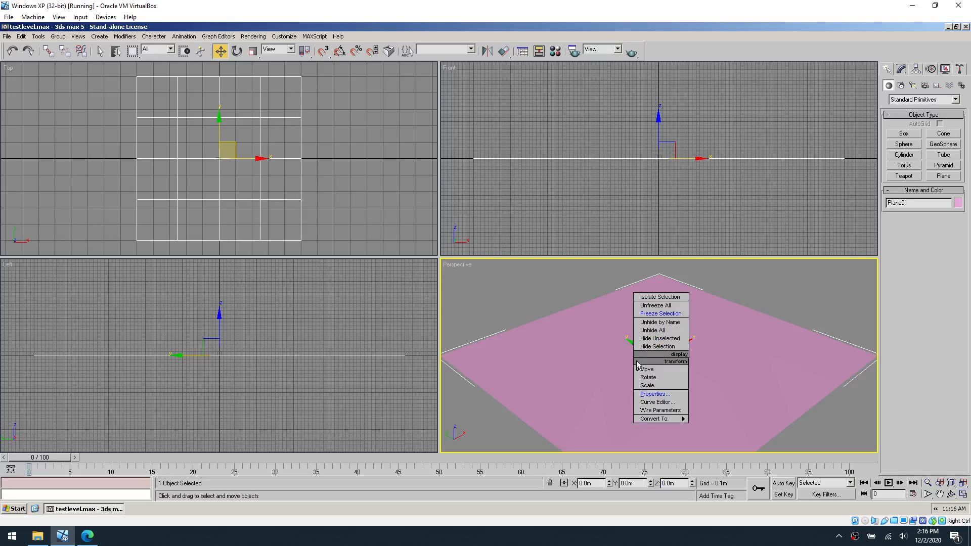
click(805, 310)
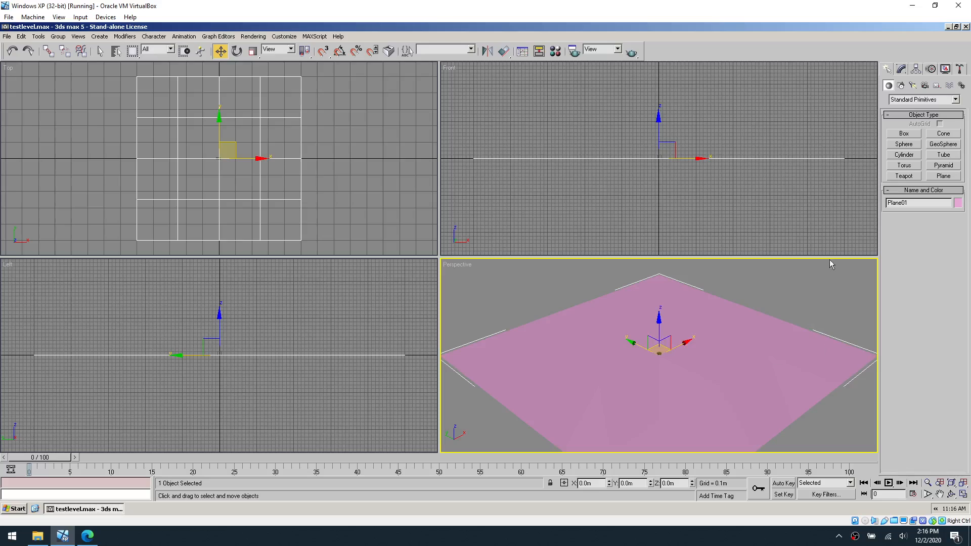
- Open the Asset Browser on the m01_Caves map folder and examine the Origmiss part of its address
click(961, 71)
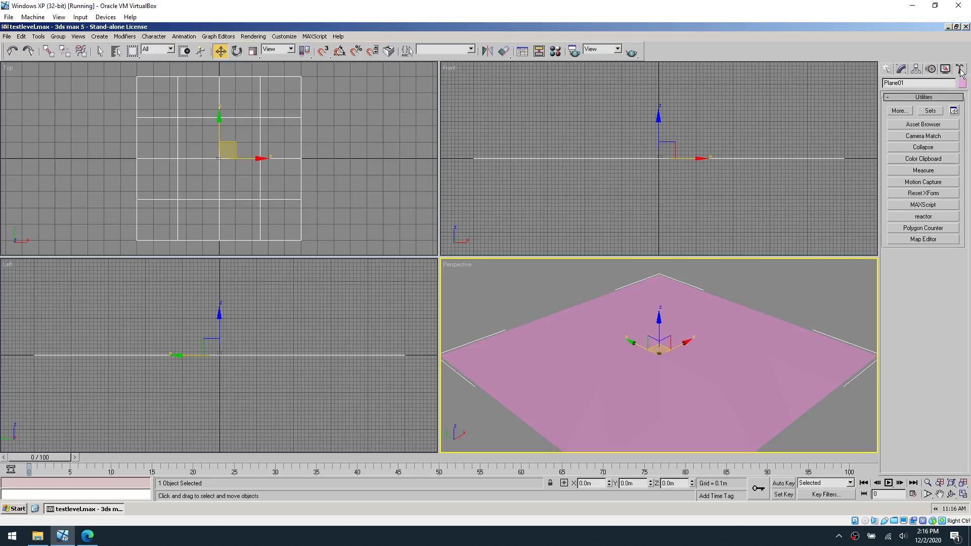
click(932, 125)
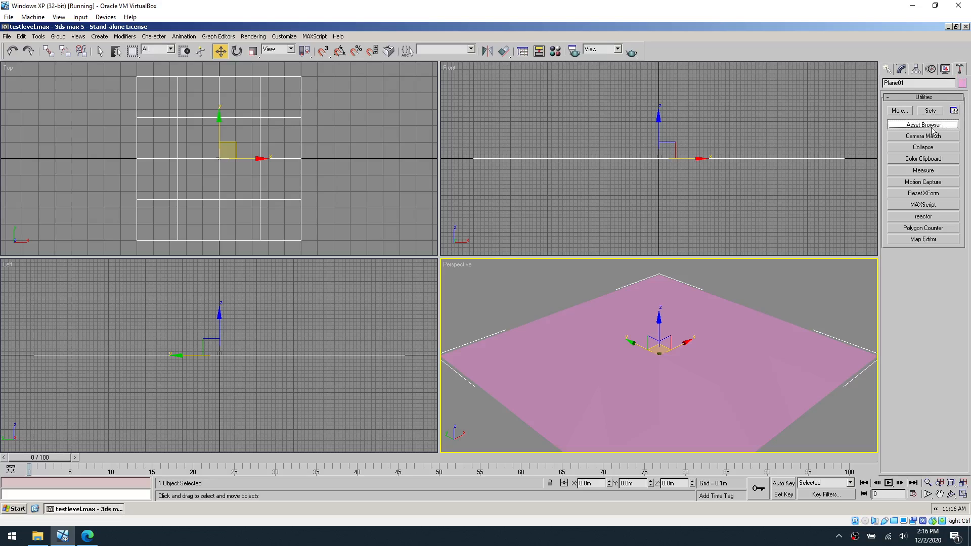
click(486, 290)
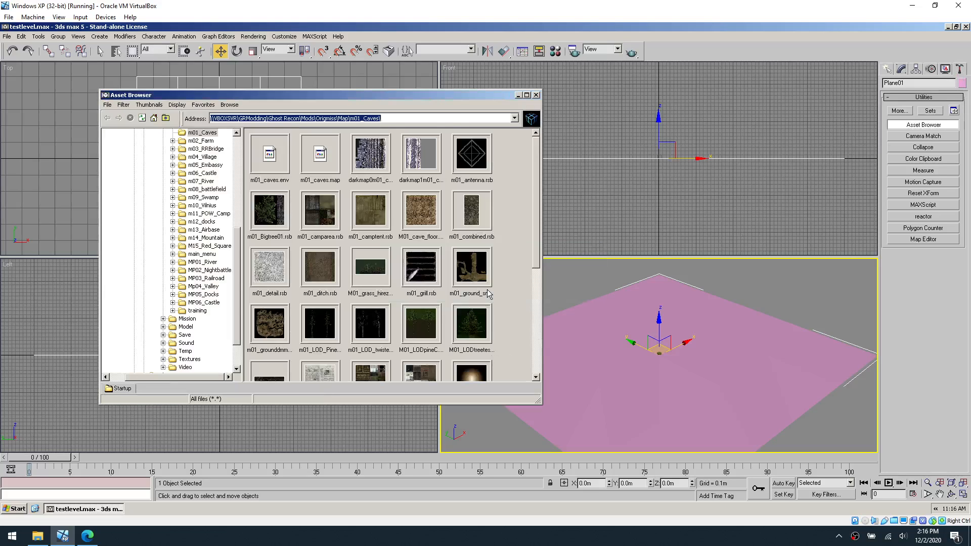
click(391, 117)
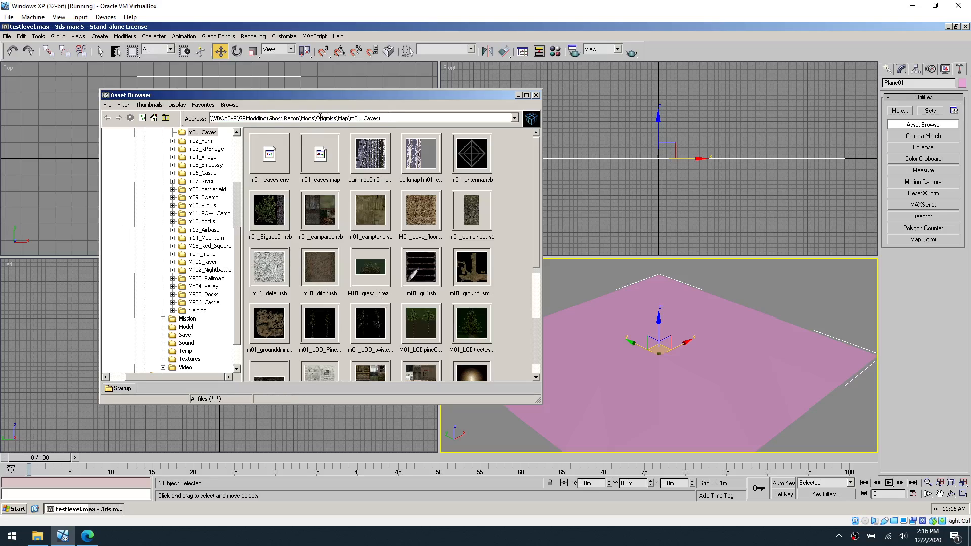
drag(317, 119, 336, 121)
click(308, 188)
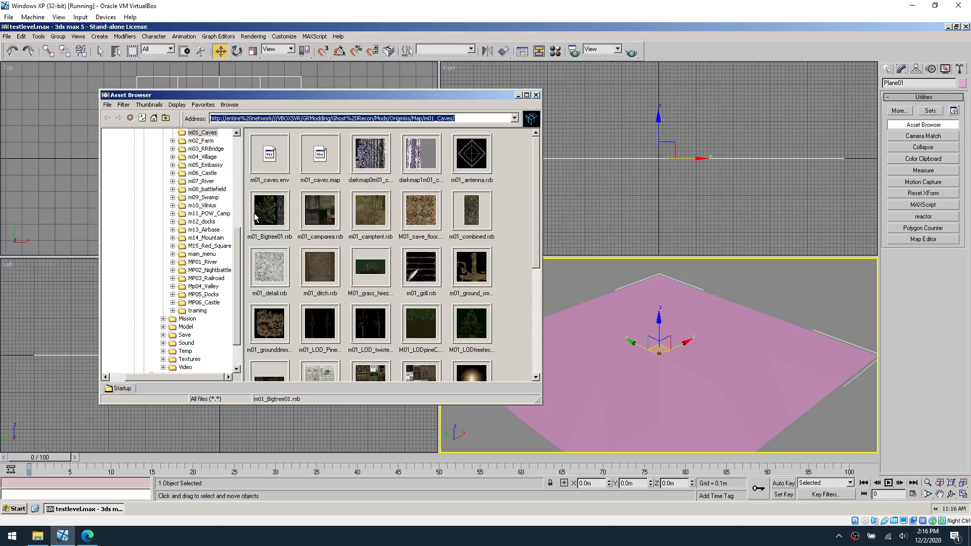
- Try to browse through the Vboxsvr network path to Ghost Recon's Mods, Origmiss, Map and m01_Caves folders, and restart the Asset Browser
scroll(235, 235, up, 4)
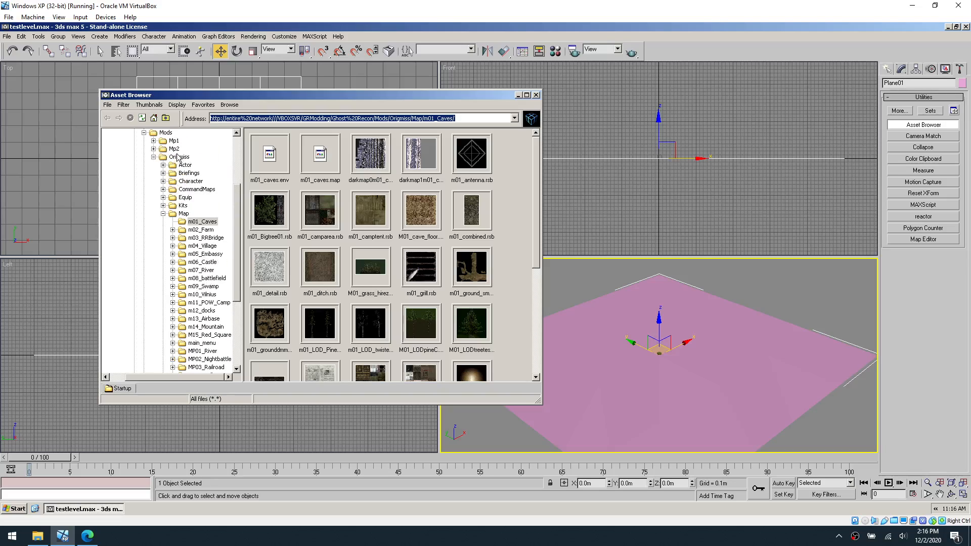
scroll(172, 153, up, 2)
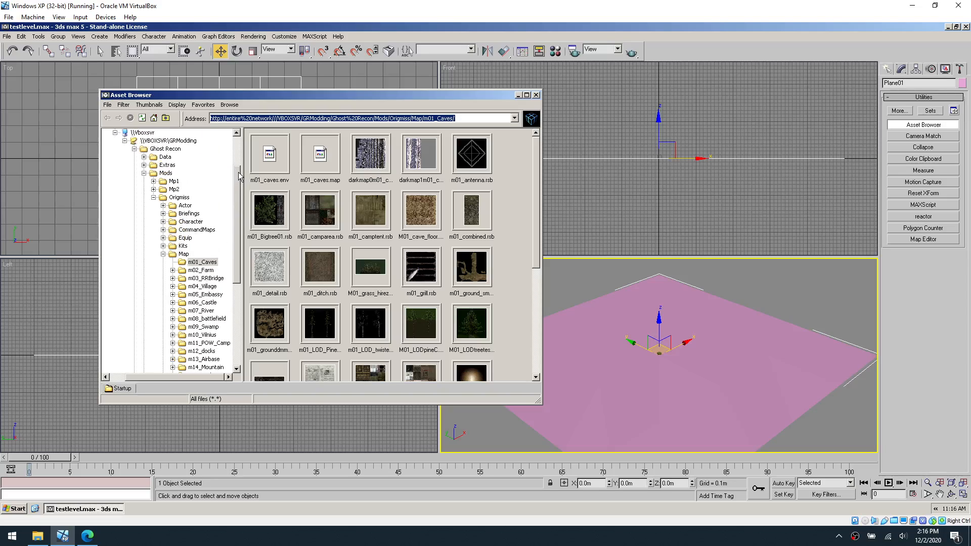
click(160, 151)
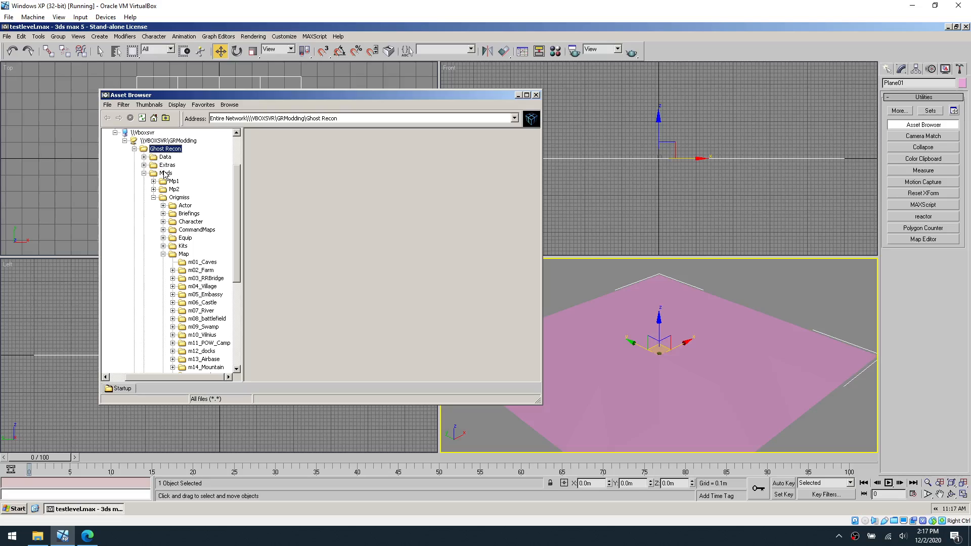
click(166, 174)
click(183, 199)
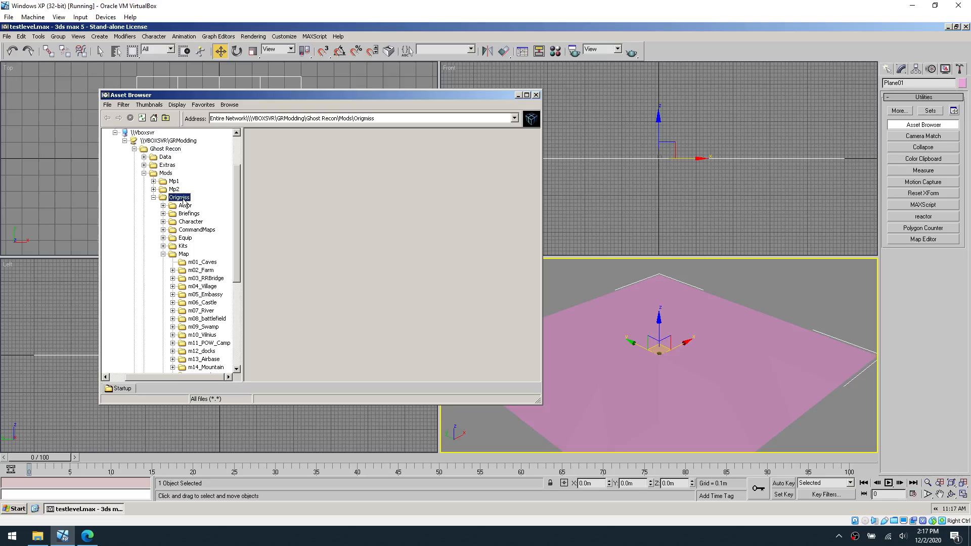
click(185, 256)
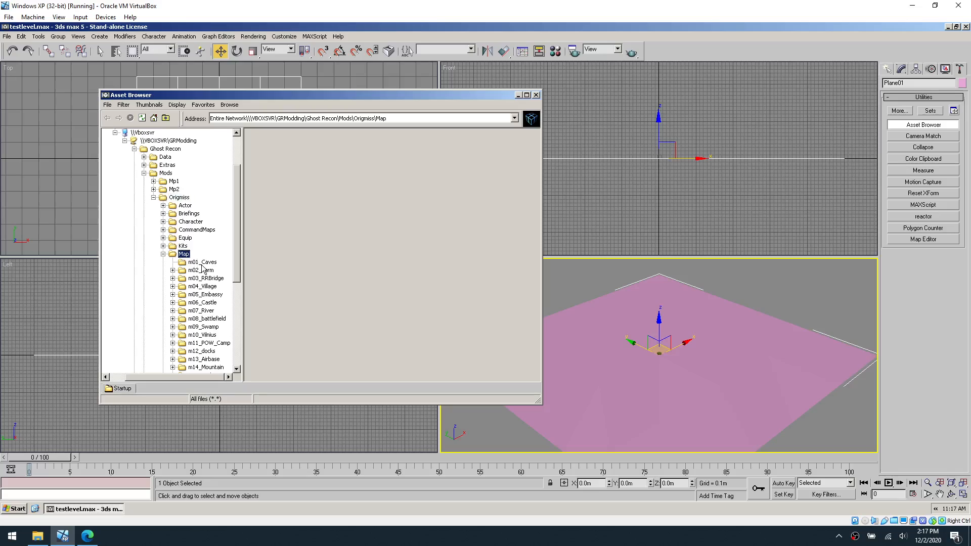
click(203, 265)
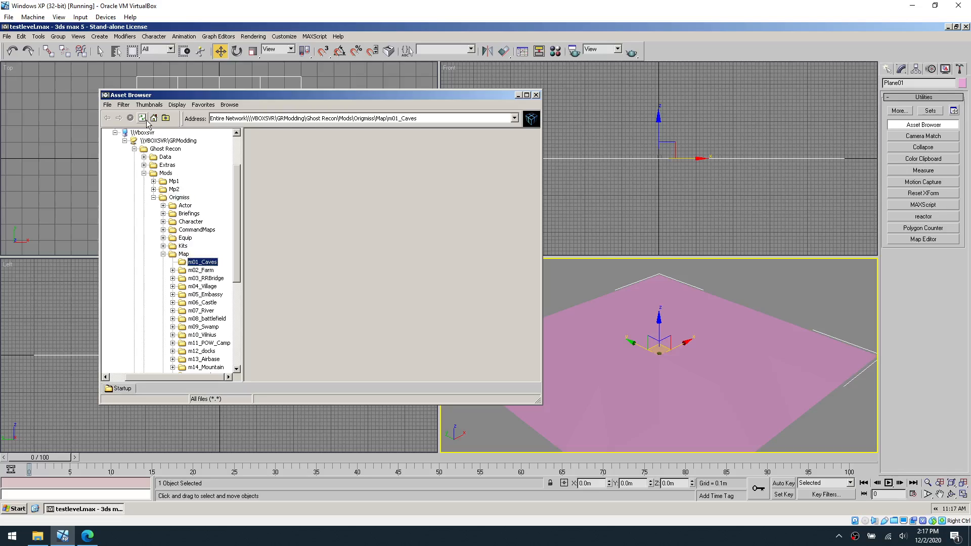
click(312, 174)
click(536, 95)
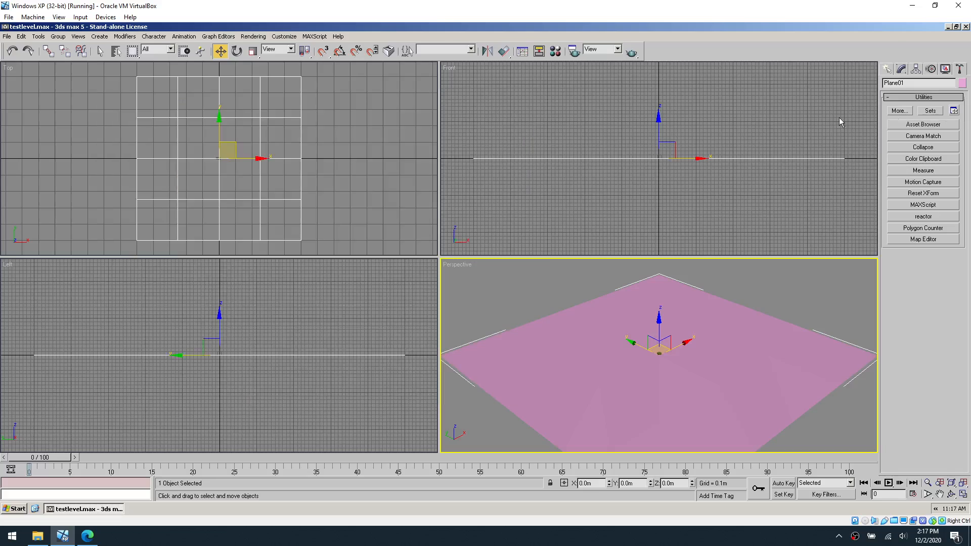
click(924, 124)
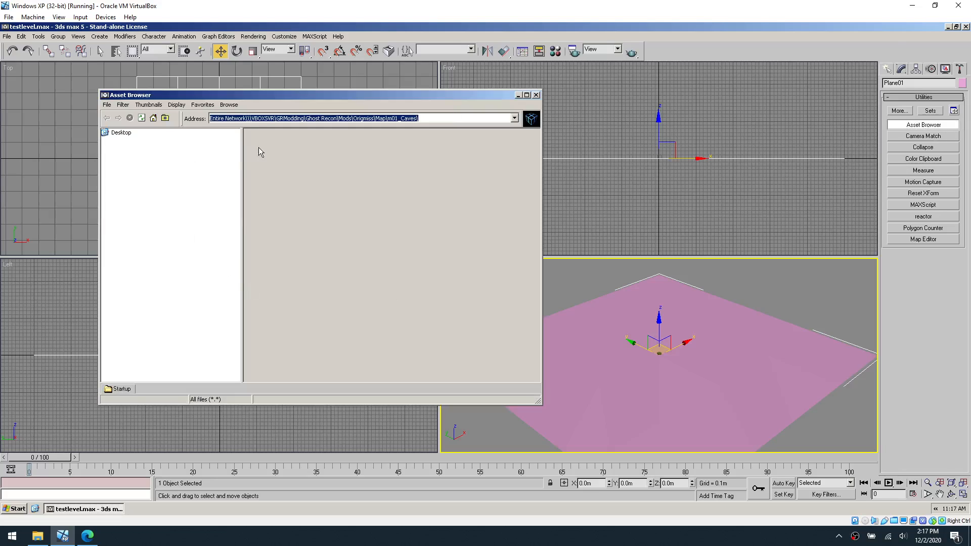
click(536, 95)
- Reopen the Asset Browser and browse from GRModding to the folder Ghost Recon\Mods\Origmiss\Map\m01_Caves
click(936, 125)
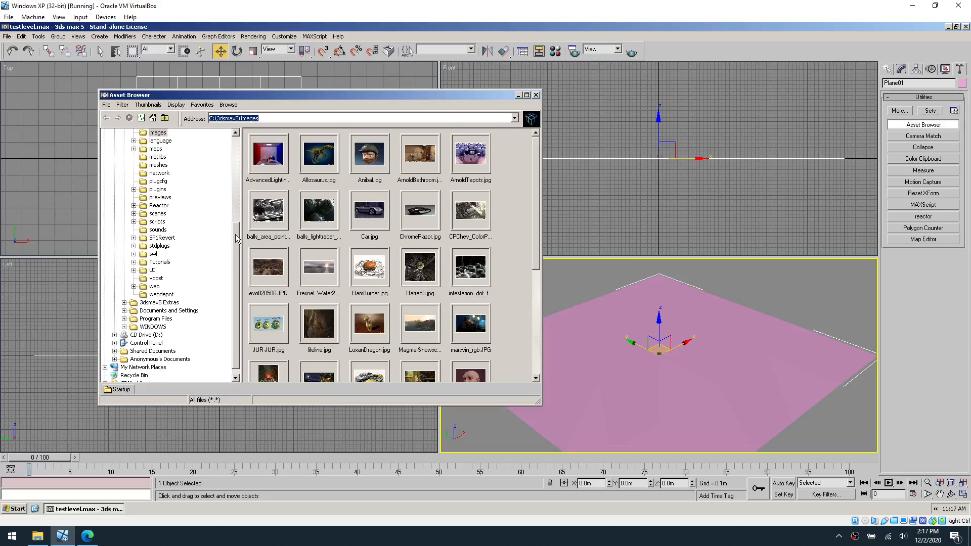
drag(235, 234, 233, 146)
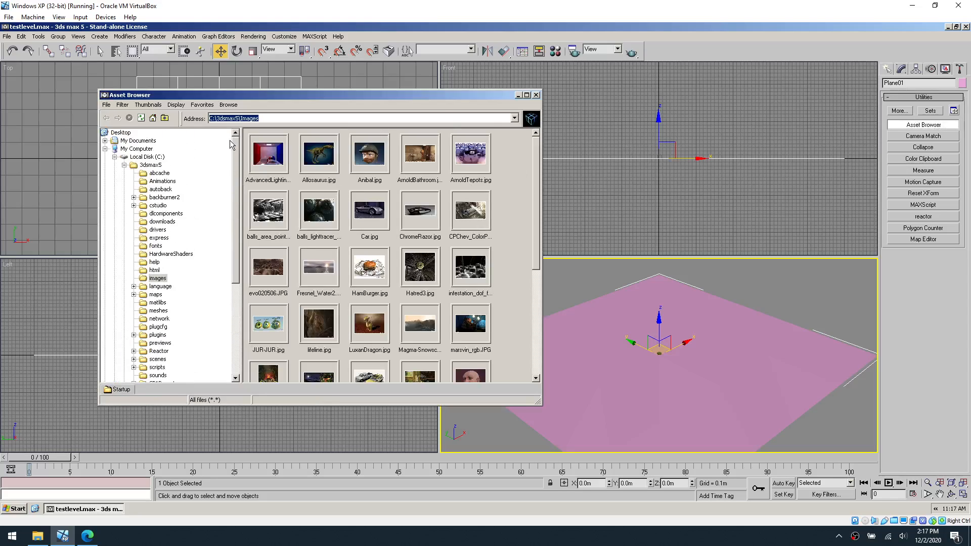
click(115, 157)
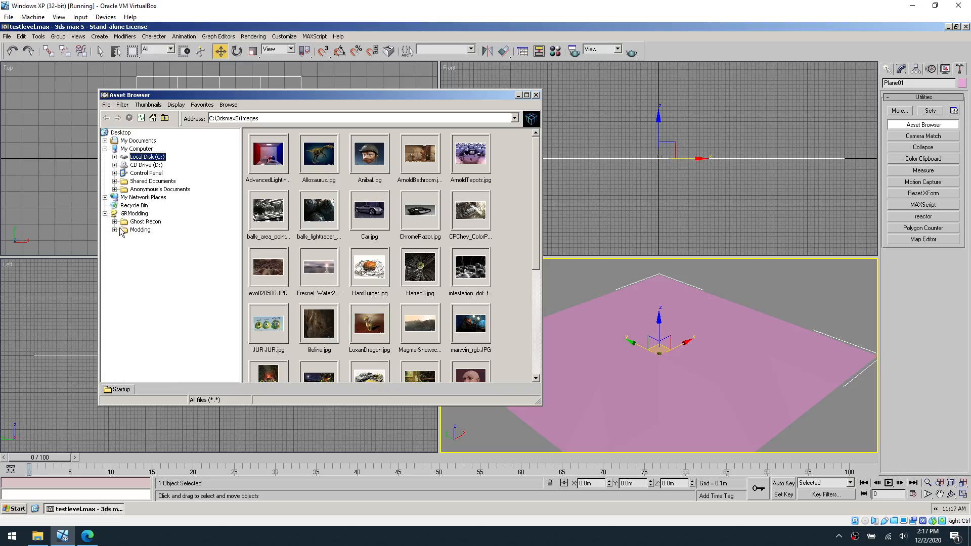
click(114, 222)
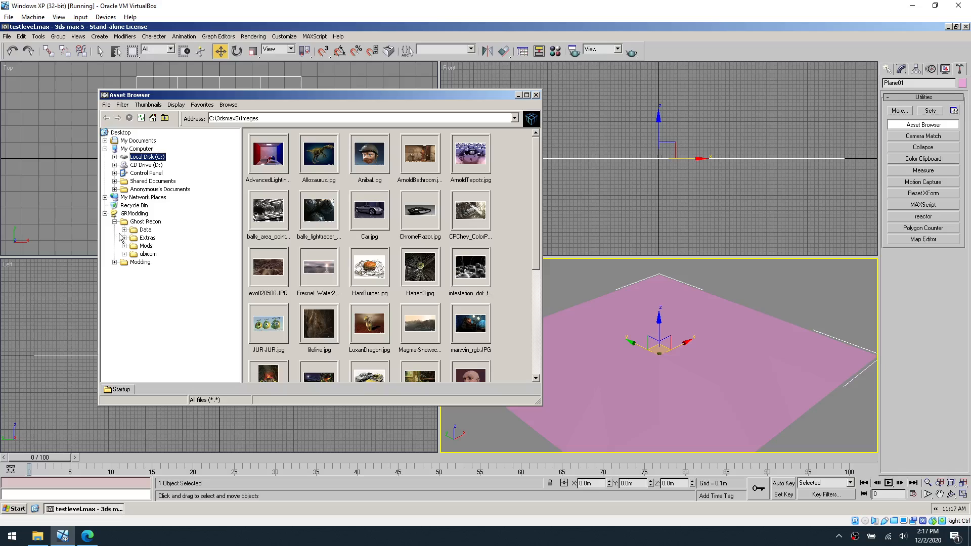
click(124, 246)
click(134, 270)
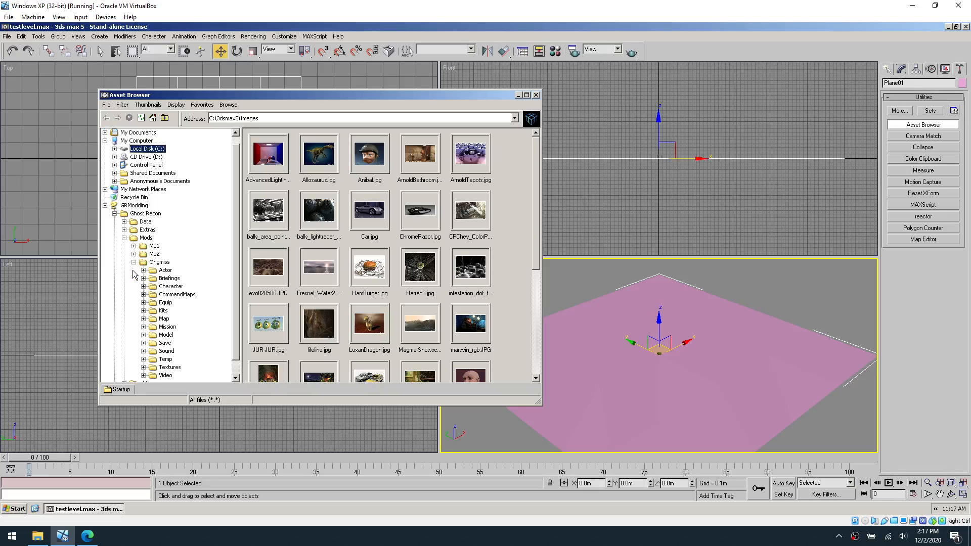
click(144, 318)
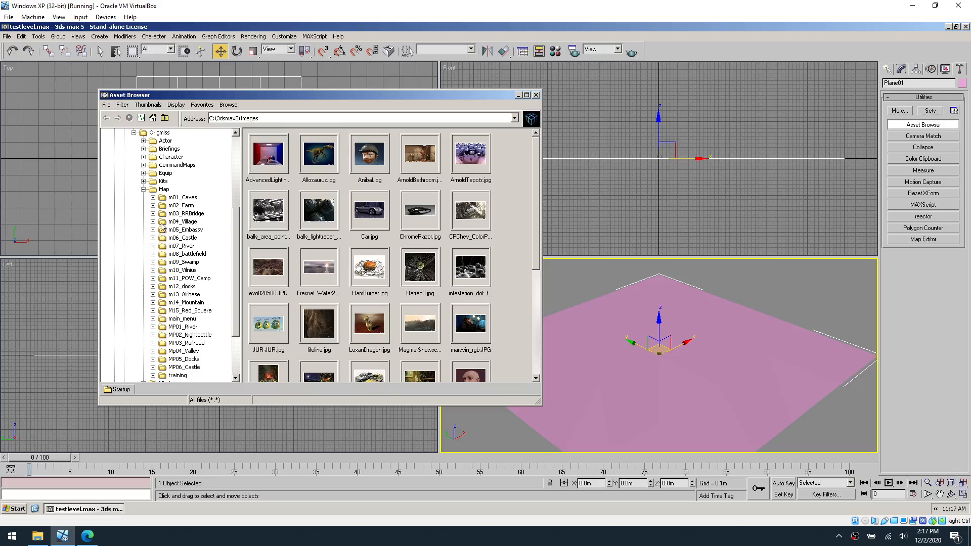
click(153, 198)
click(177, 197)
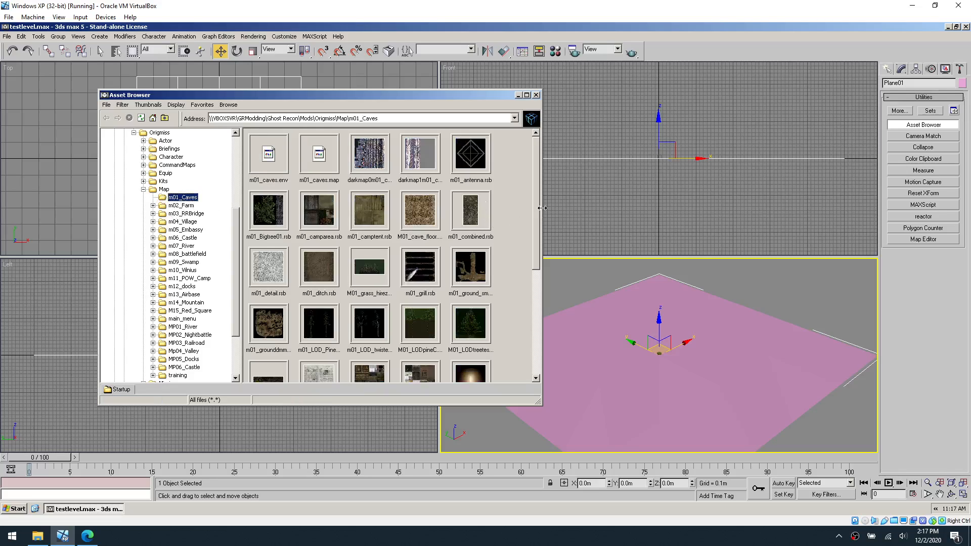
- Apply the m01_ditch.rsb texture to the ground plane in the perspective view and close the Asset Browser
drag(535, 197, 538, 218)
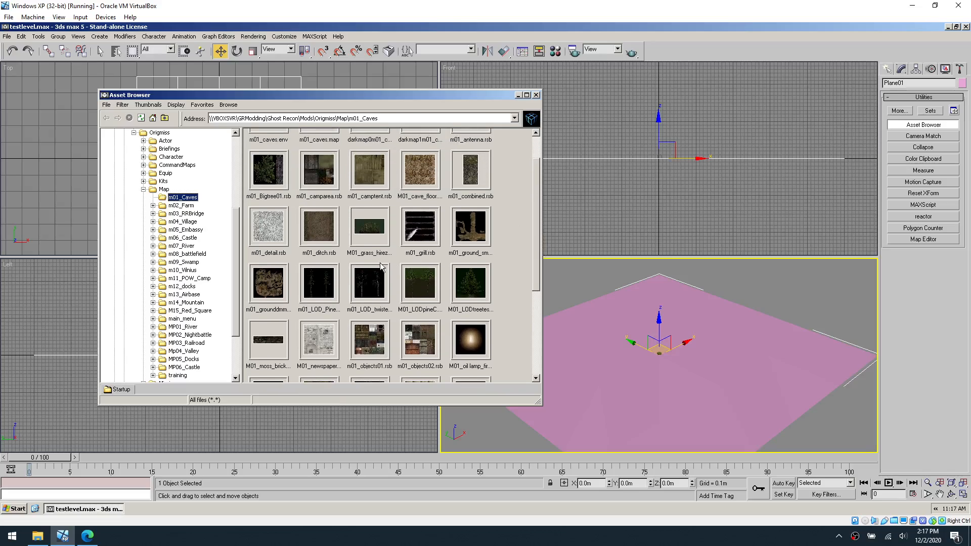
click(320, 237)
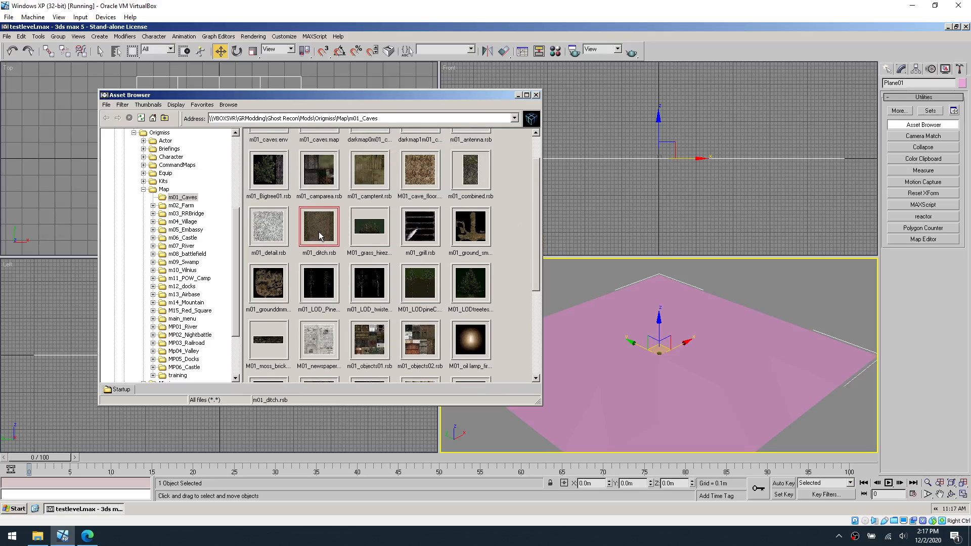
drag(320, 231, 618, 339)
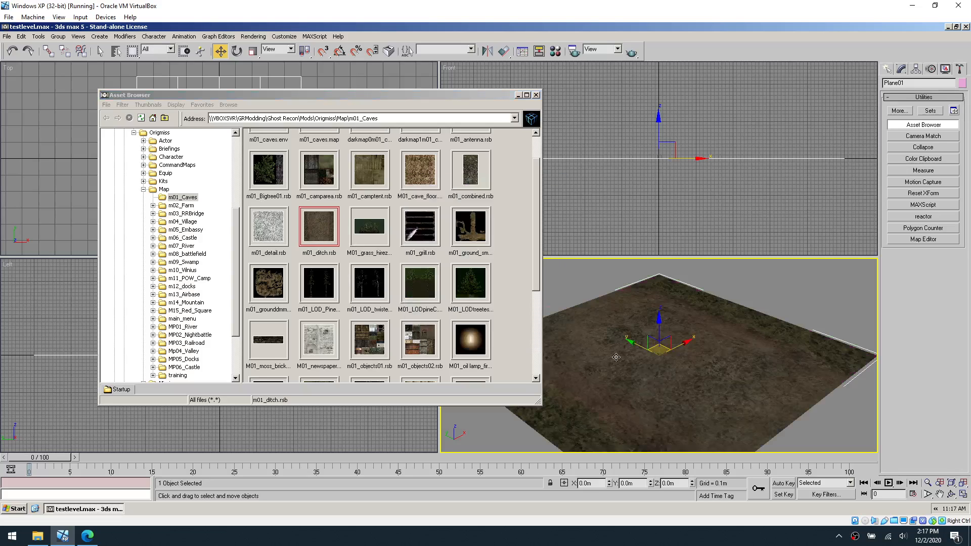
click(536, 95)
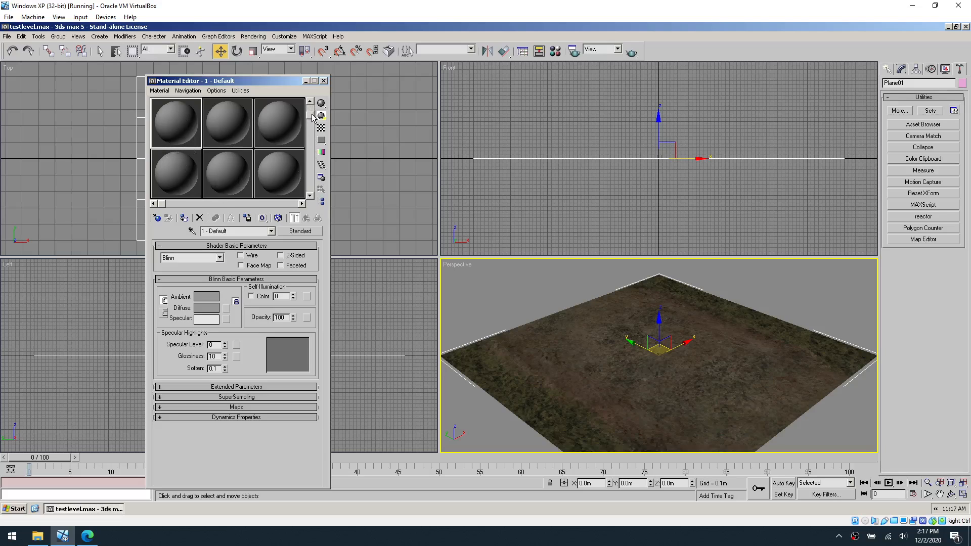
- Examine the first two default material slots in the Material Editor and close it
mouse_move(312, 112)
mouse_down()
mouse_move(309, 191)
mouse_move(310, 112)
mouse_up()
click(228, 121)
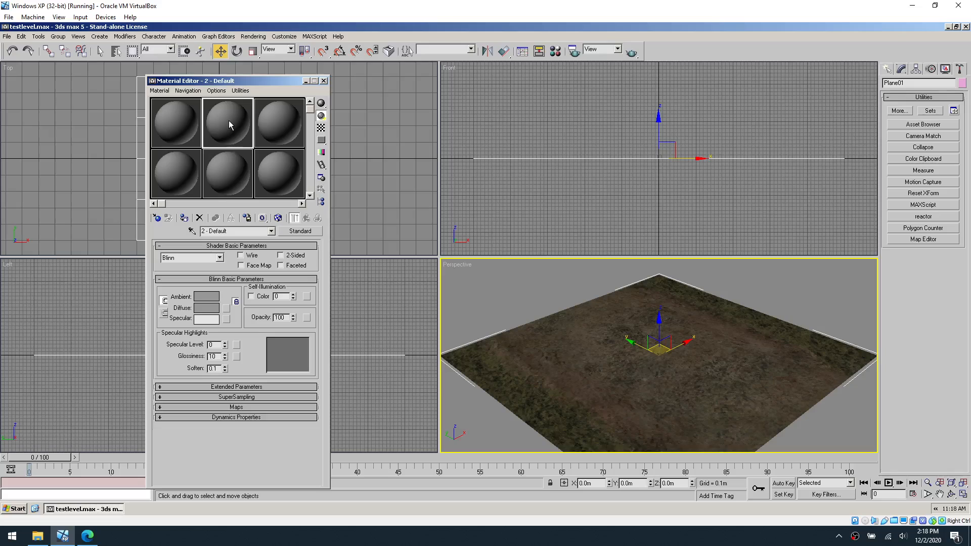
click(194, 131)
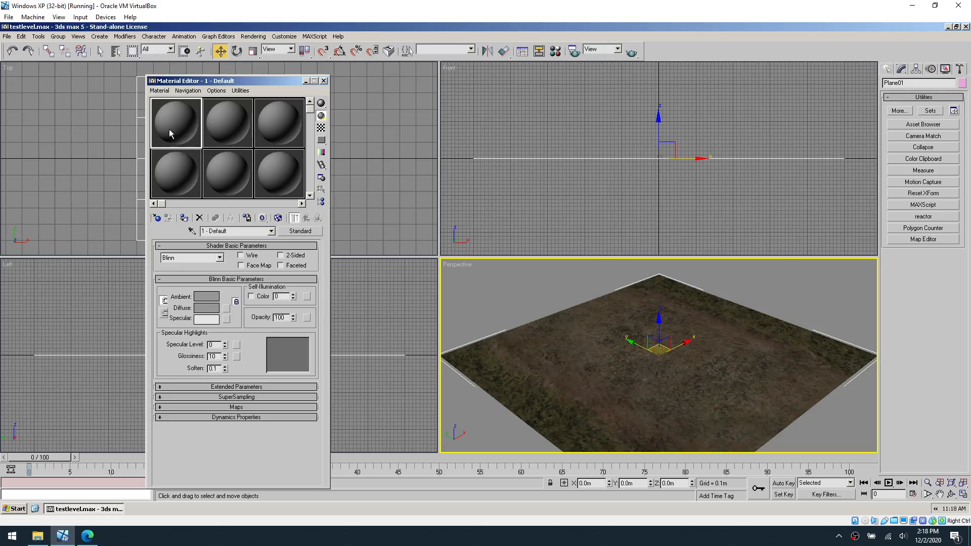
click(324, 81)
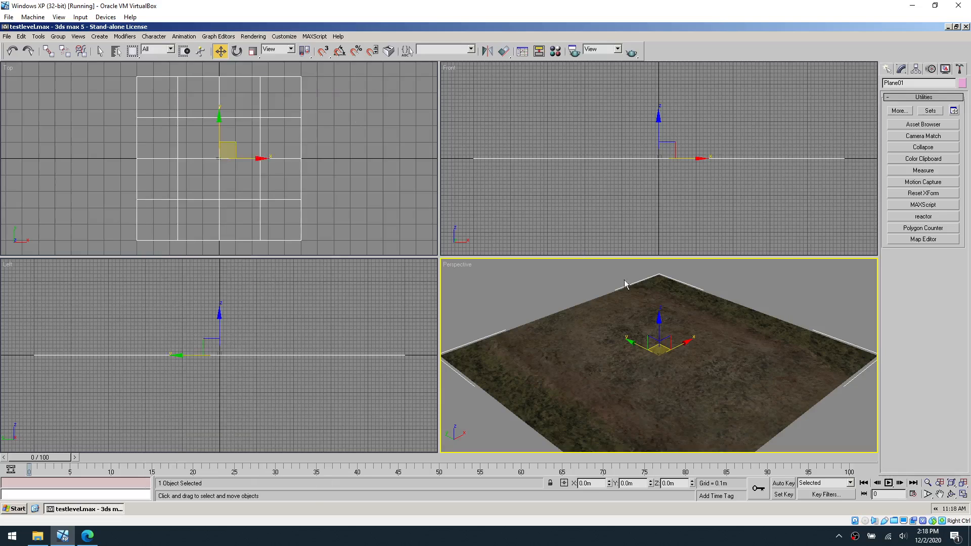
- Add a UVW Map modifier to the textured ground plane
click(859, 430)
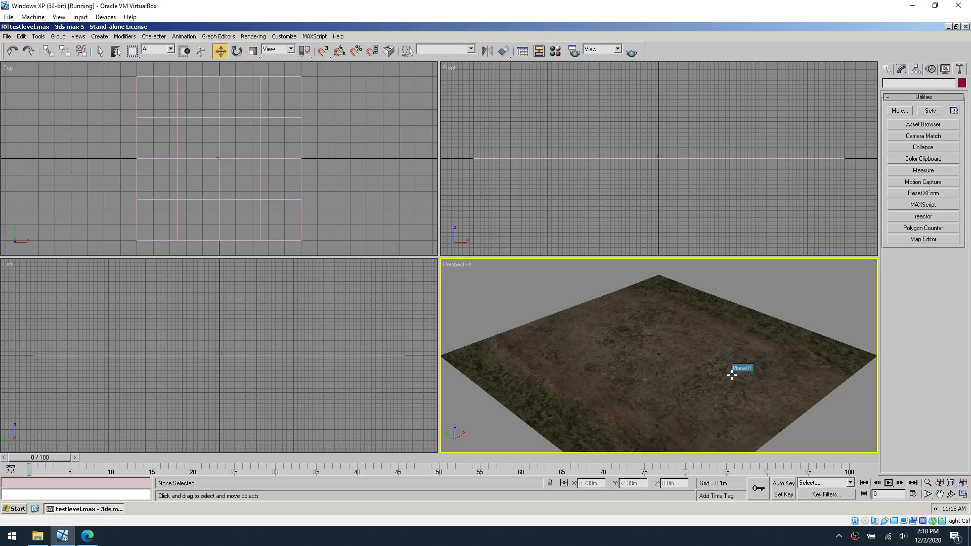
click(690, 358)
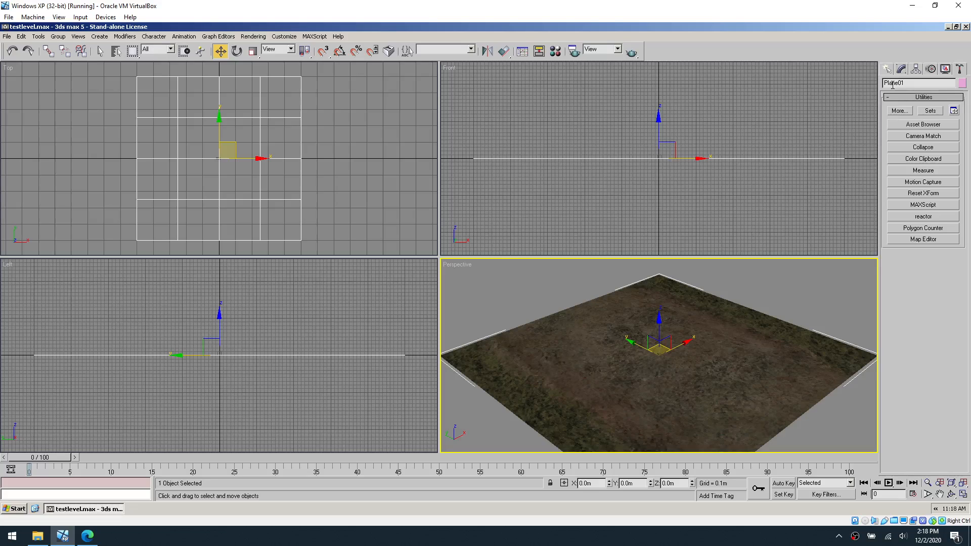
click(901, 69)
click(962, 97)
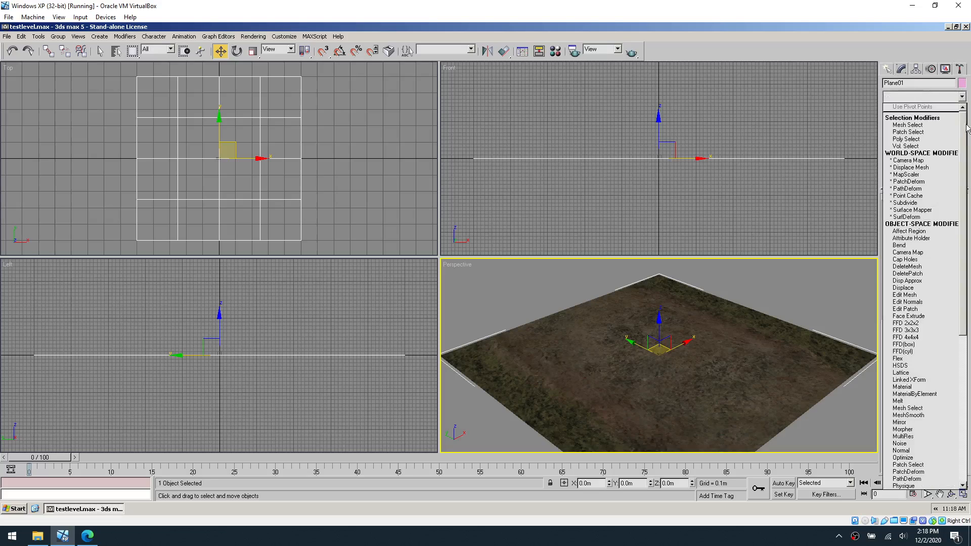
drag(965, 124, 964, 275)
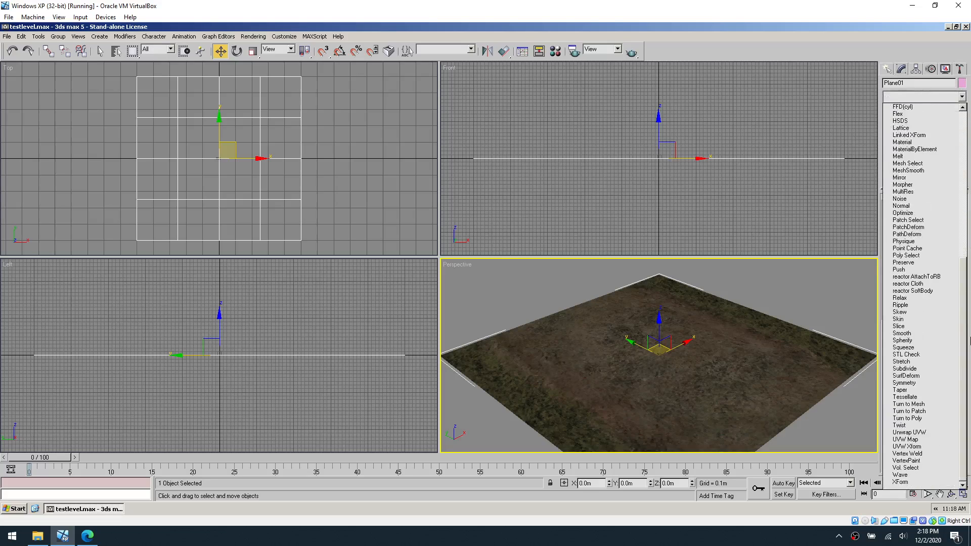
click(914, 440)
- Set the planar UVW mapping on the ground plane to 5 m length and 5 m width
double_click(919, 287)
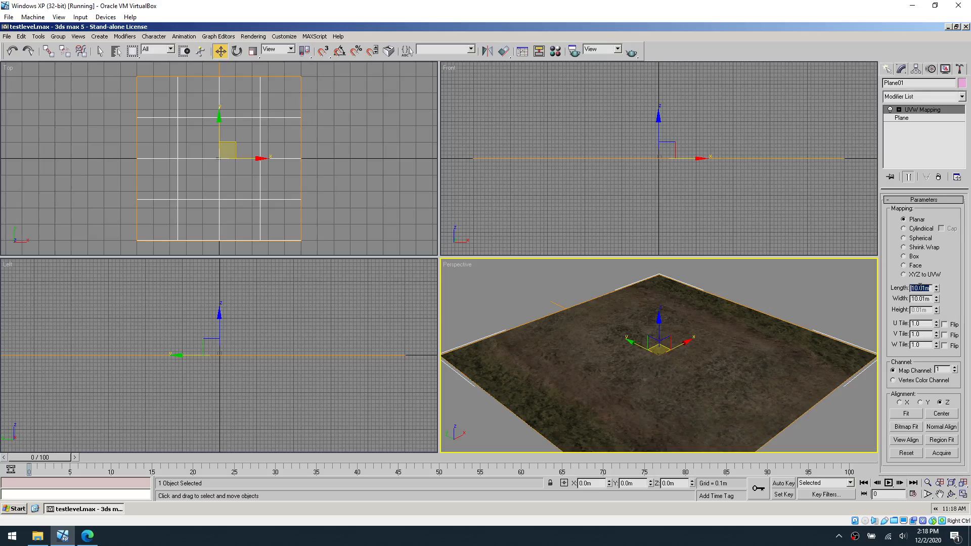
text(5)
key(Tab)
text(5)
key(Tab)
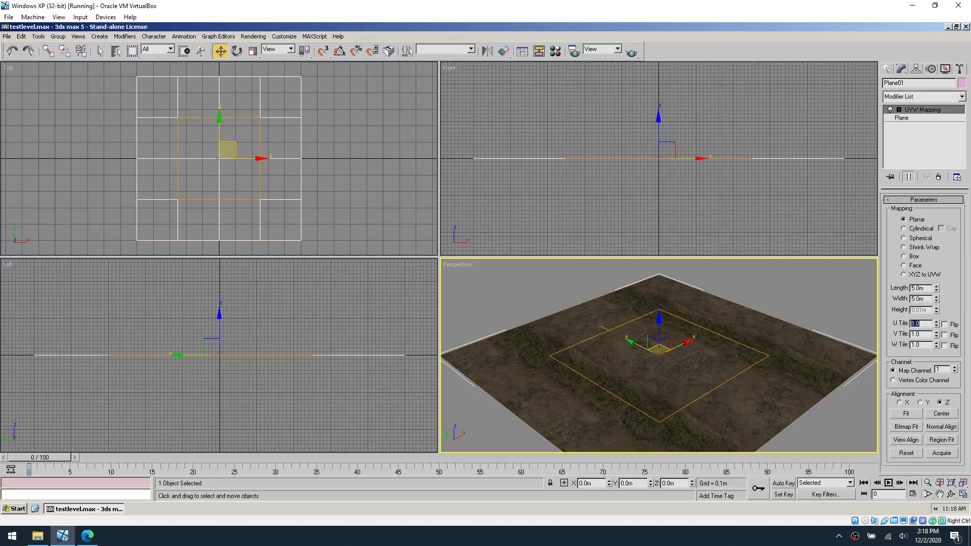
click(773, 304)
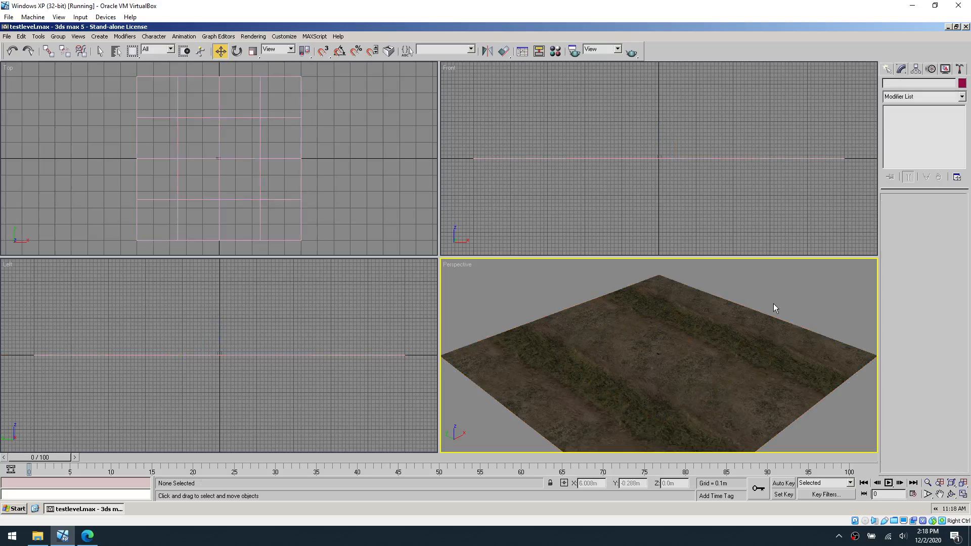
click(729, 360)
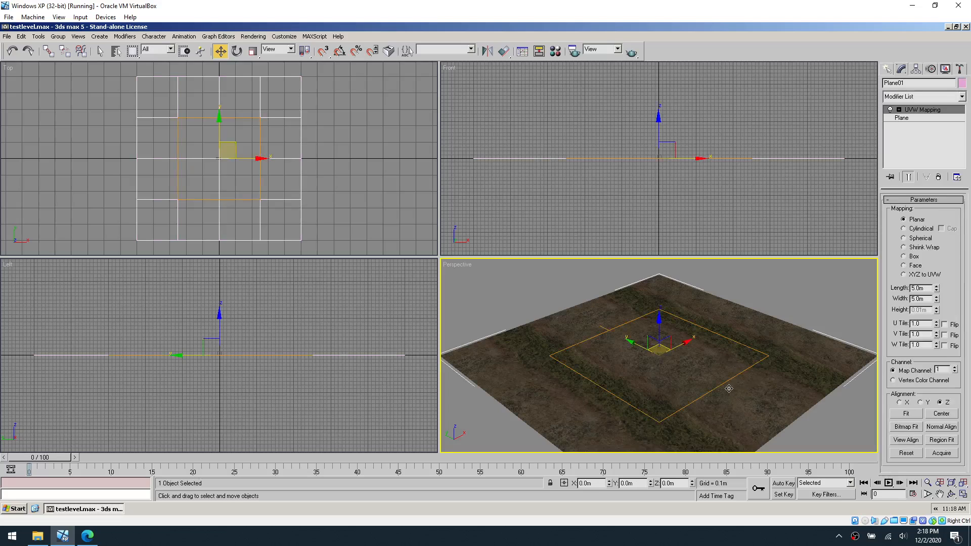
alt+middle_drag(732, 357, 709, 357)
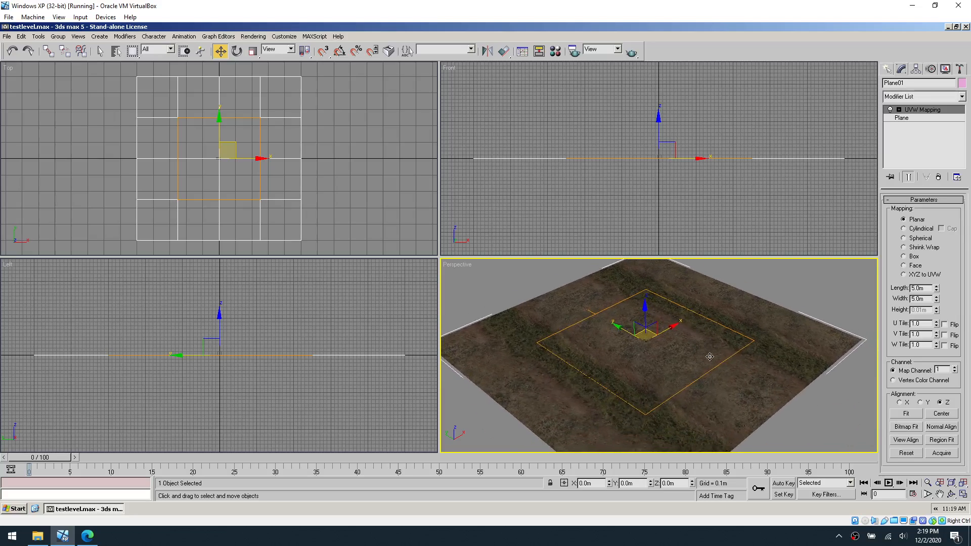
- Reset the ground plane's transform with the Reset XForm utility and show its modifier stack
click(820, 419)
click(753, 402)
click(962, 71)
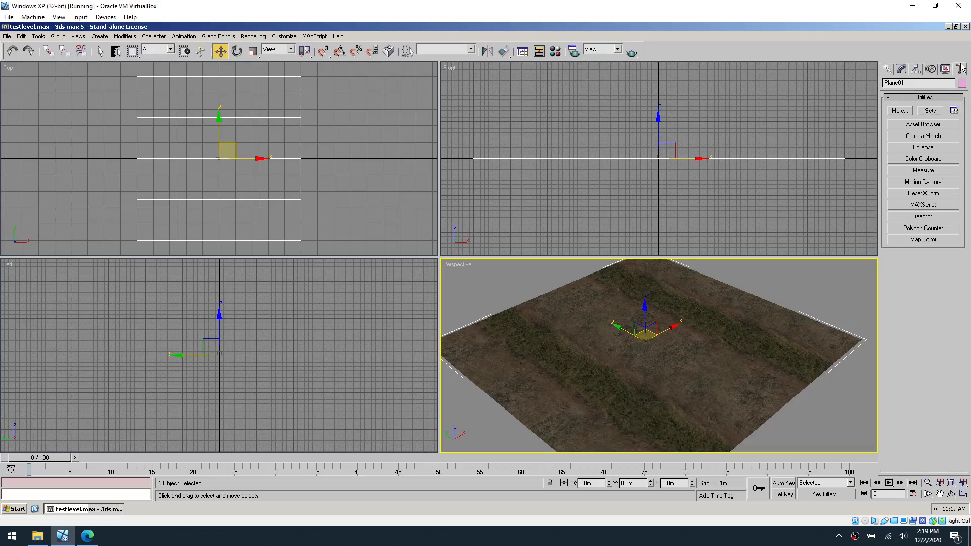
click(924, 194)
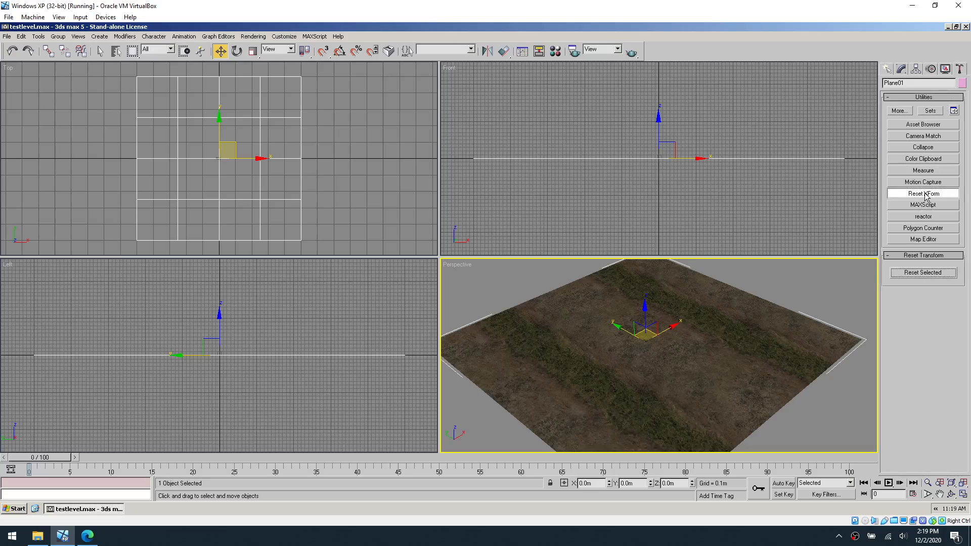
click(921, 273)
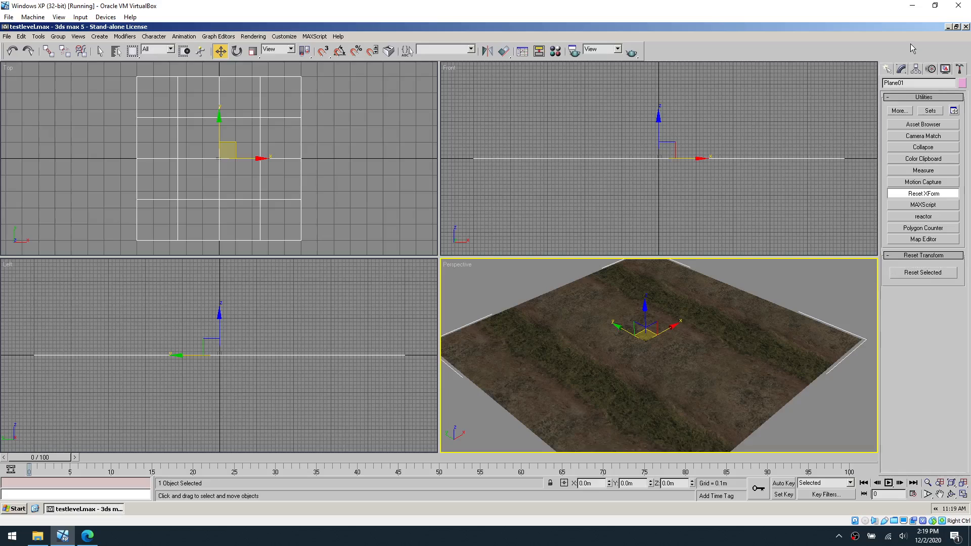
click(901, 69)
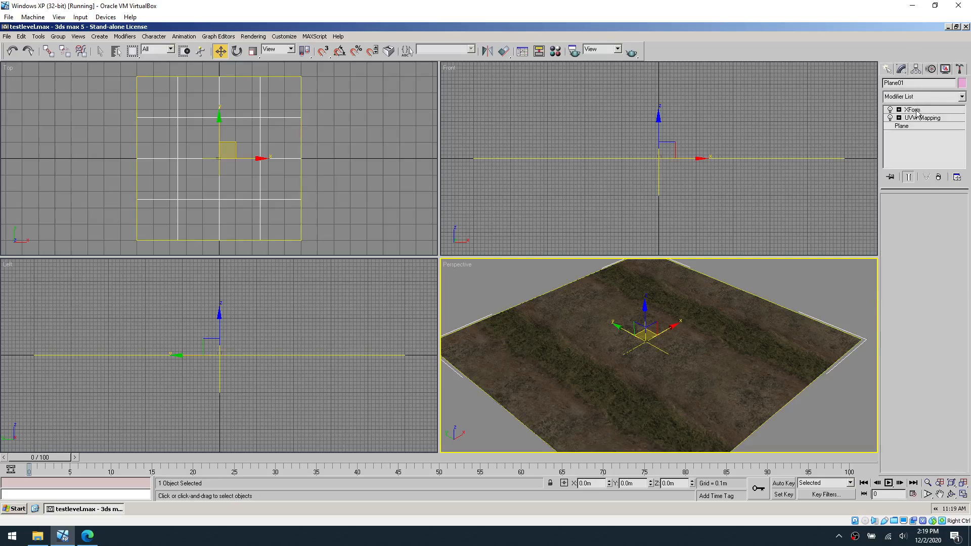
- Convert the ground plane with its XForm and UVW Mapping modifiers to an Editable Mesh
right_click(736, 314)
mouse_move(766, 374)
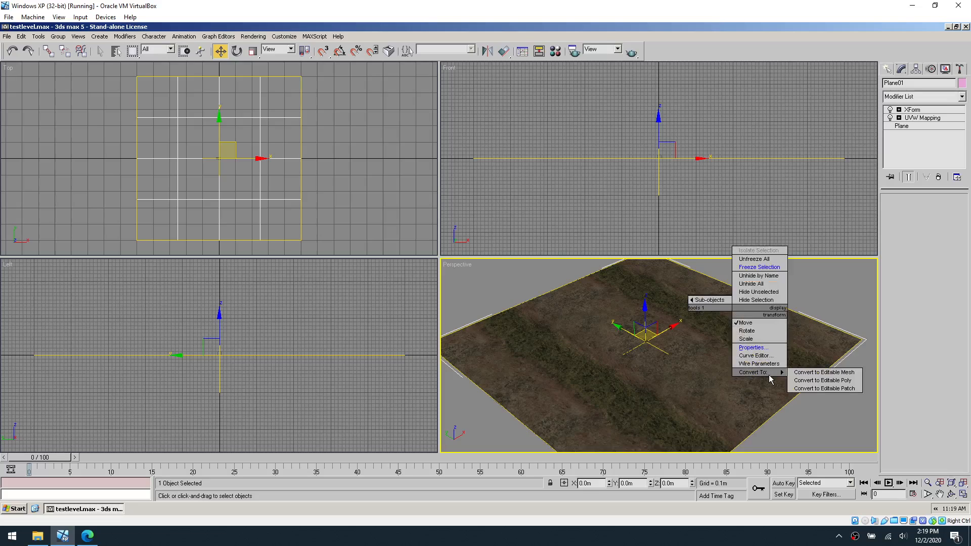
click(823, 372)
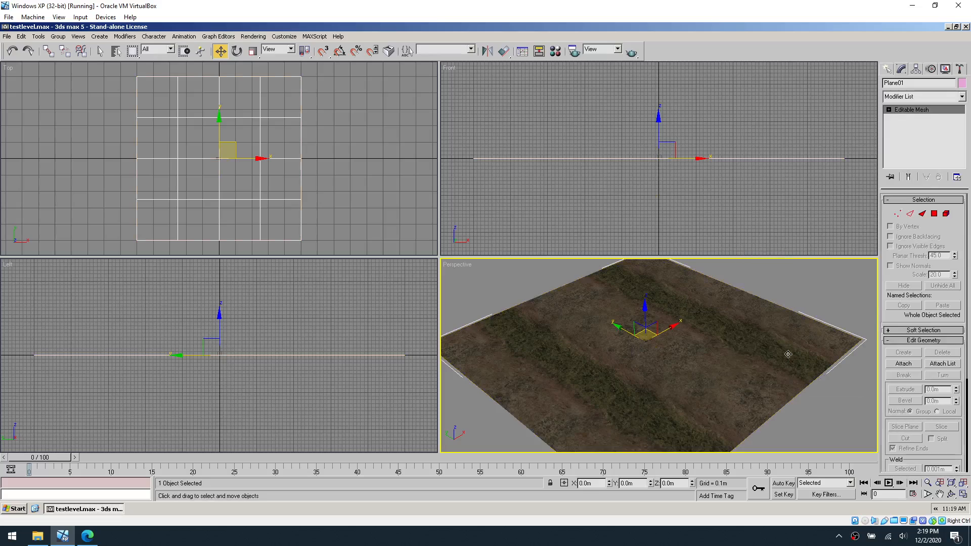
click(826, 388)
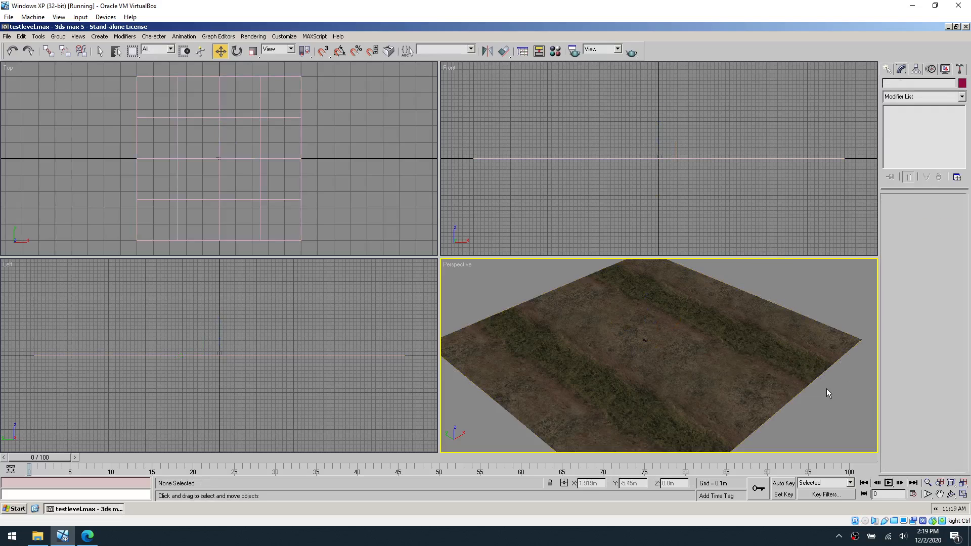
click(774, 343)
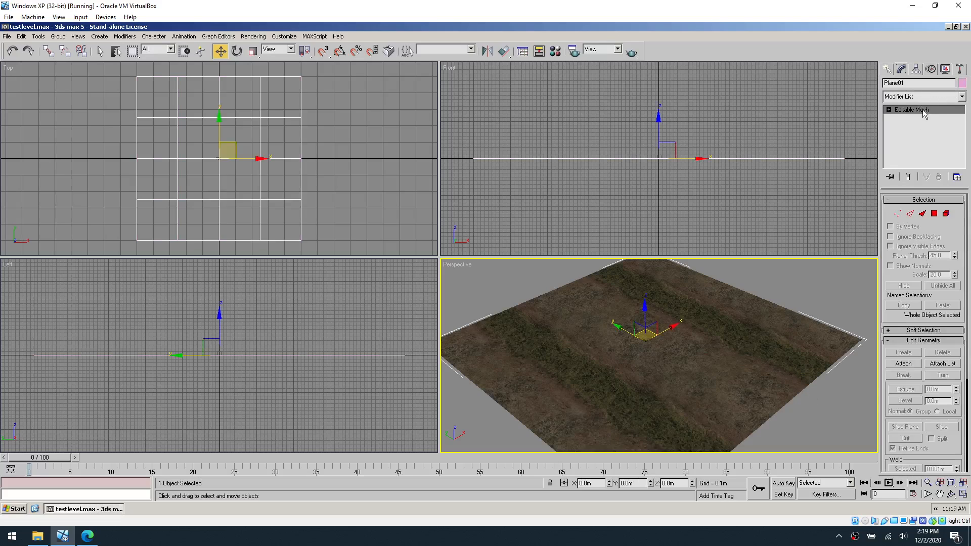
right_click(754, 326)
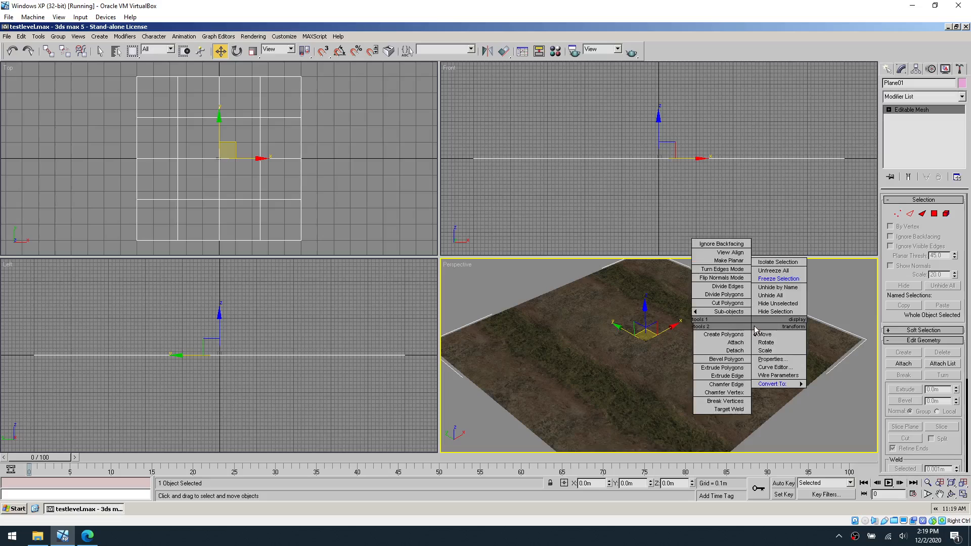
click(816, 384)
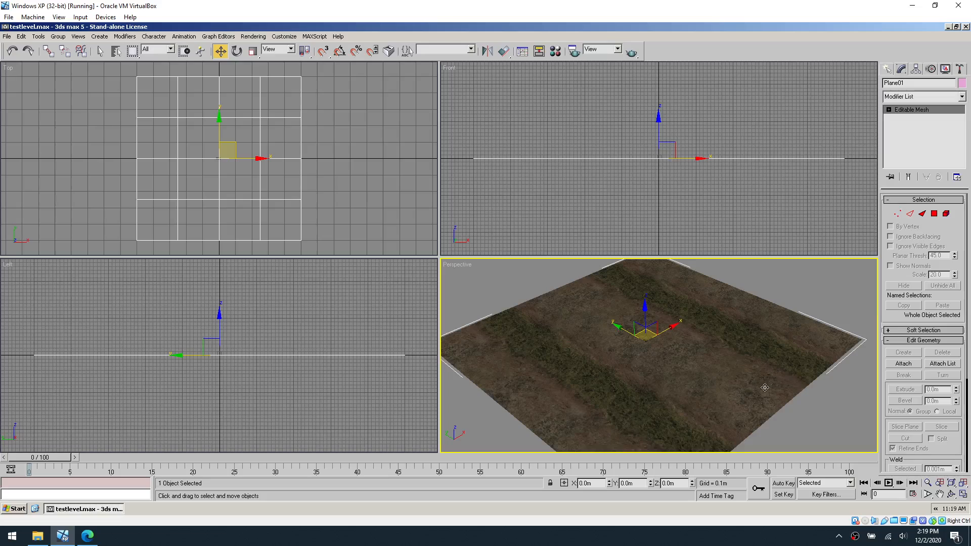
click(814, 412)
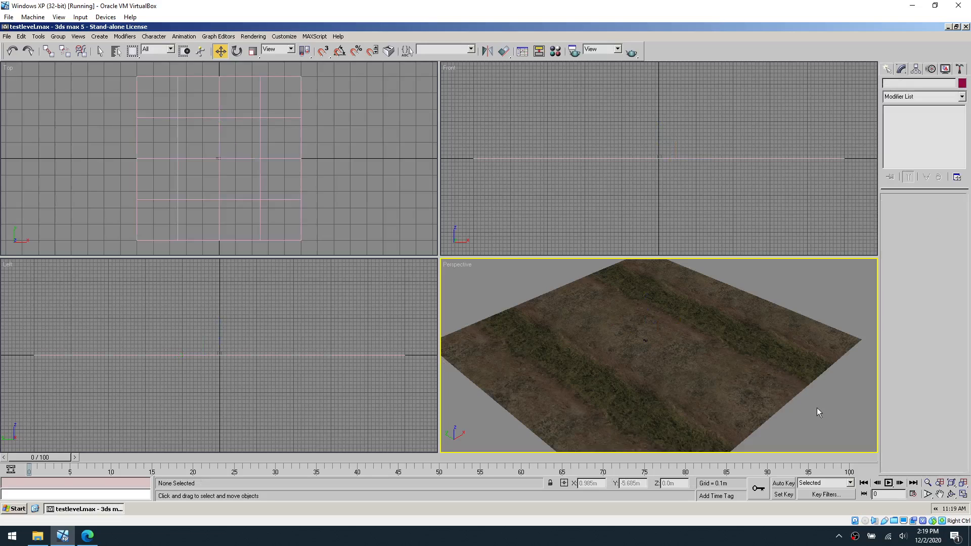
- Tag the ground plane as a Floor Polygon with the LowGrass surface property in the Map Editor utility
click(750, 342)
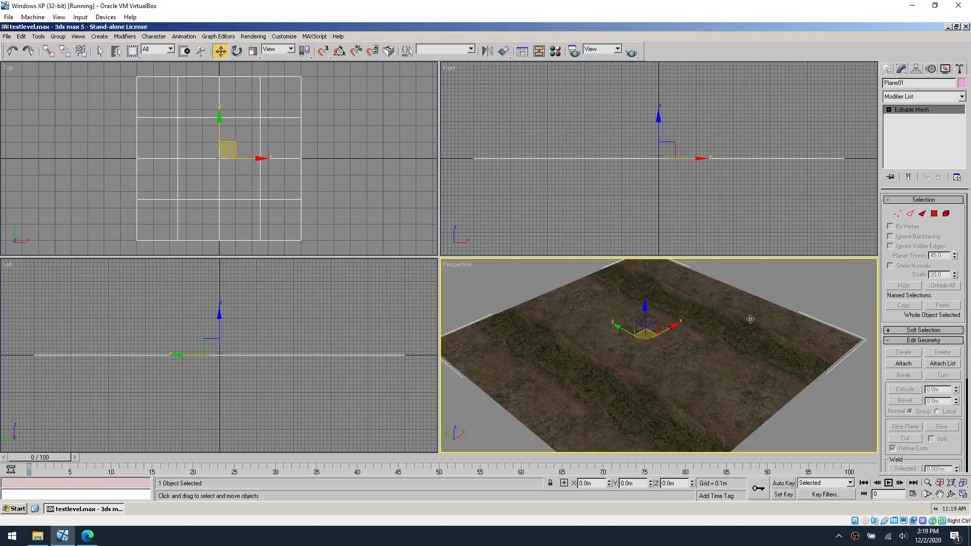
click(959, 70)
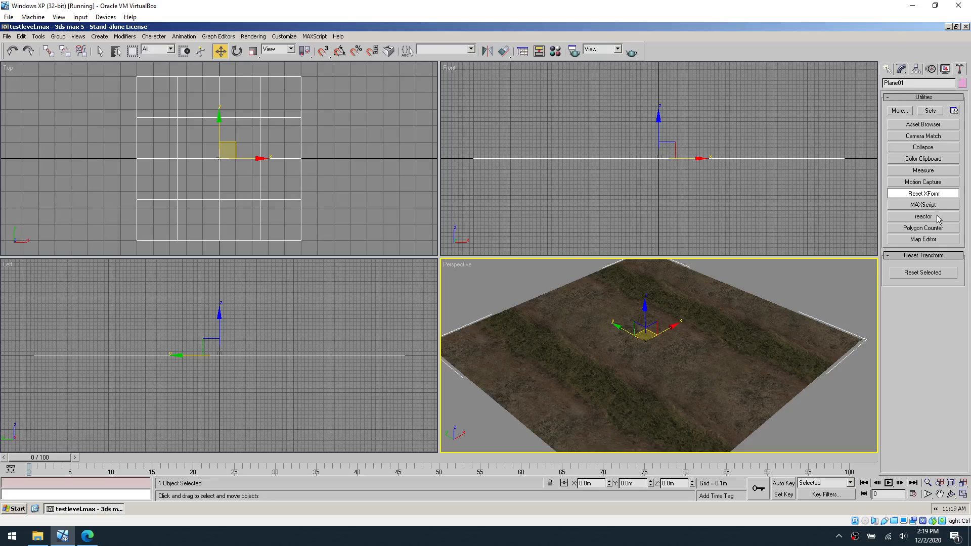
click(931, 240)
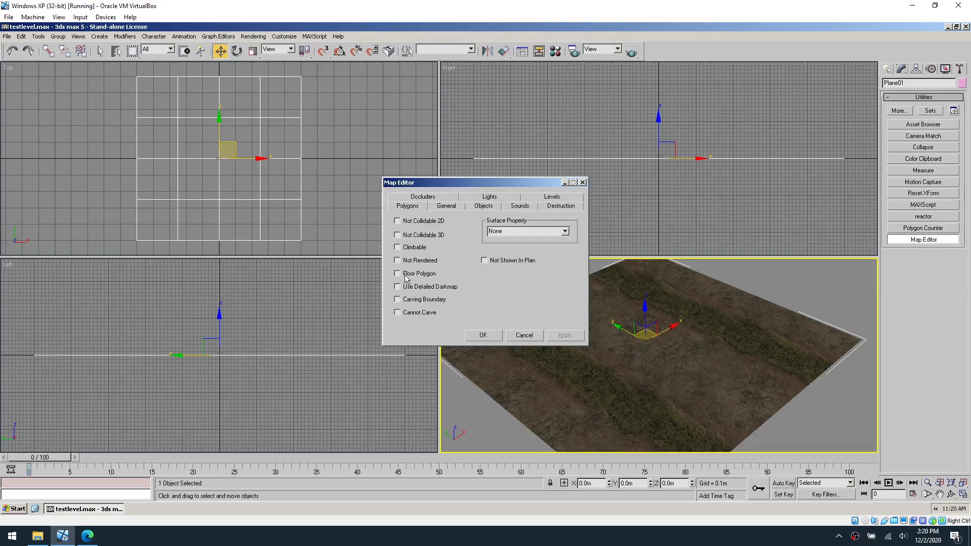
click(565, 231)
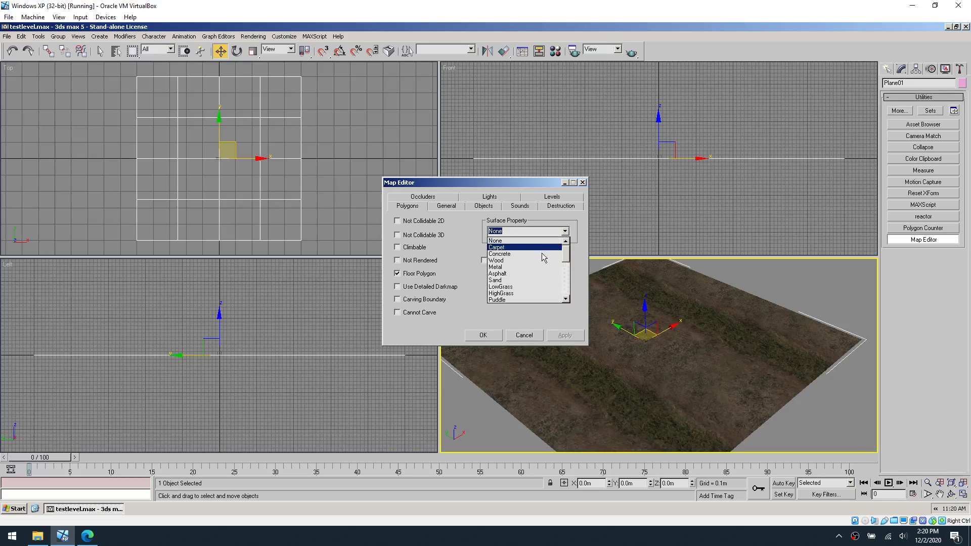
scroll(539, 268, down, 3)
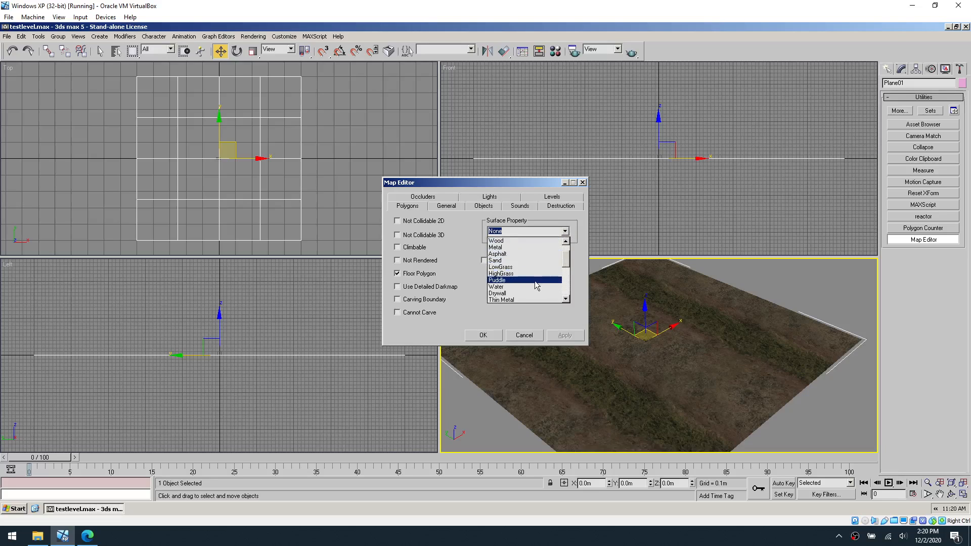
scroll(531, 283, down, 2)
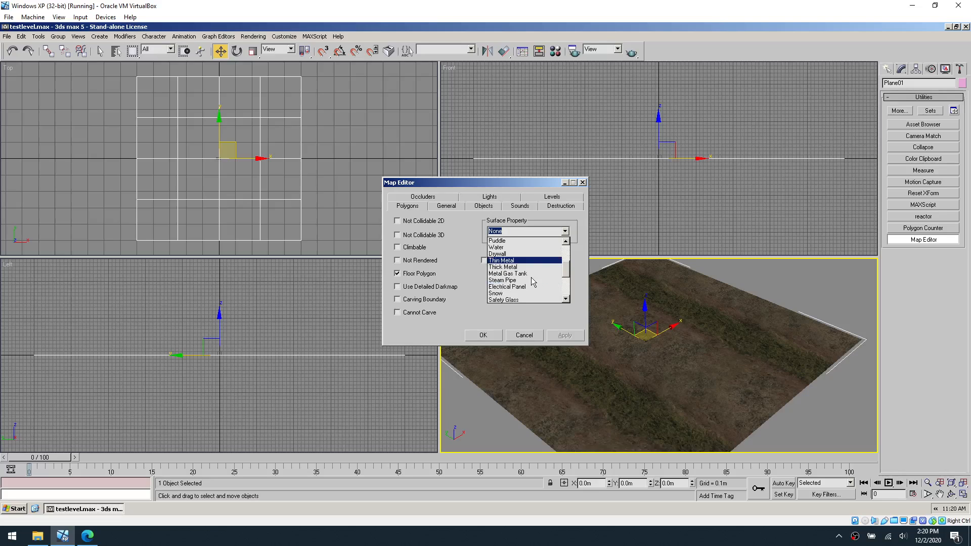
scroll(530, 284, down, 2)
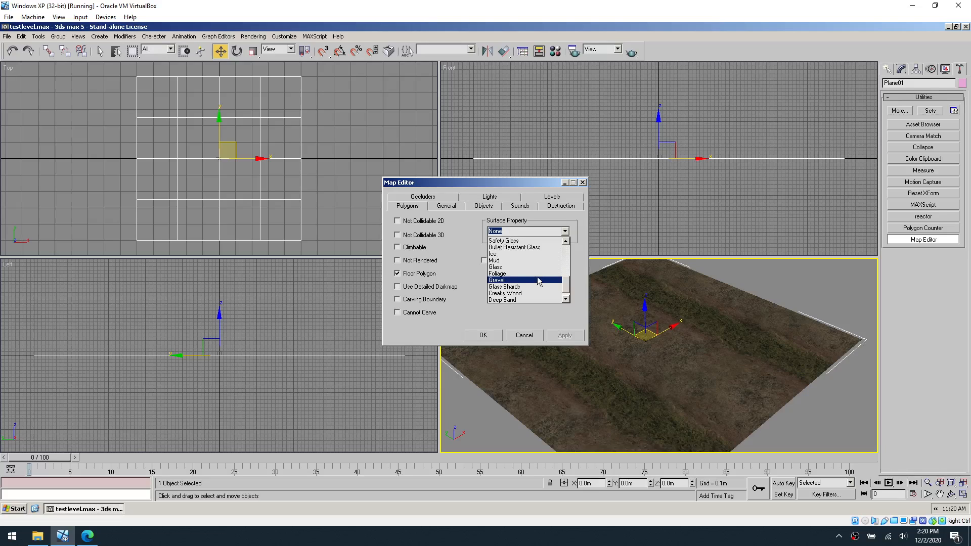
scroll(538, 273, up, 2)
scroll(538, 273, up, 1)
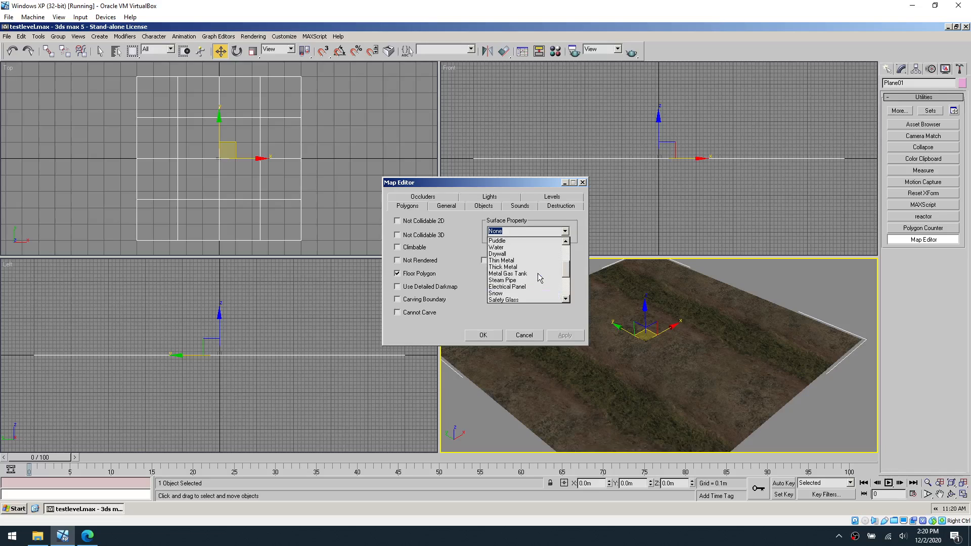
scroll(538, 273, up, 1)
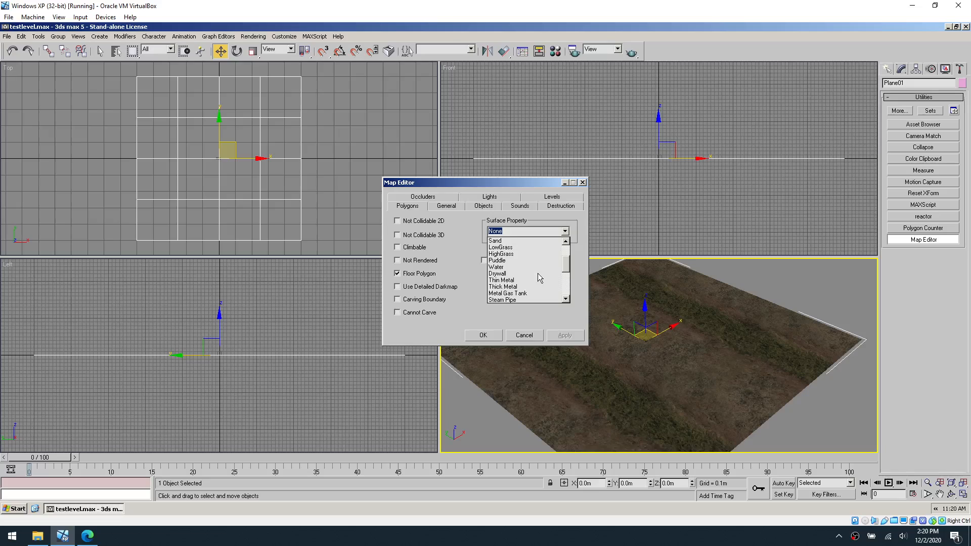
click(519, 247)
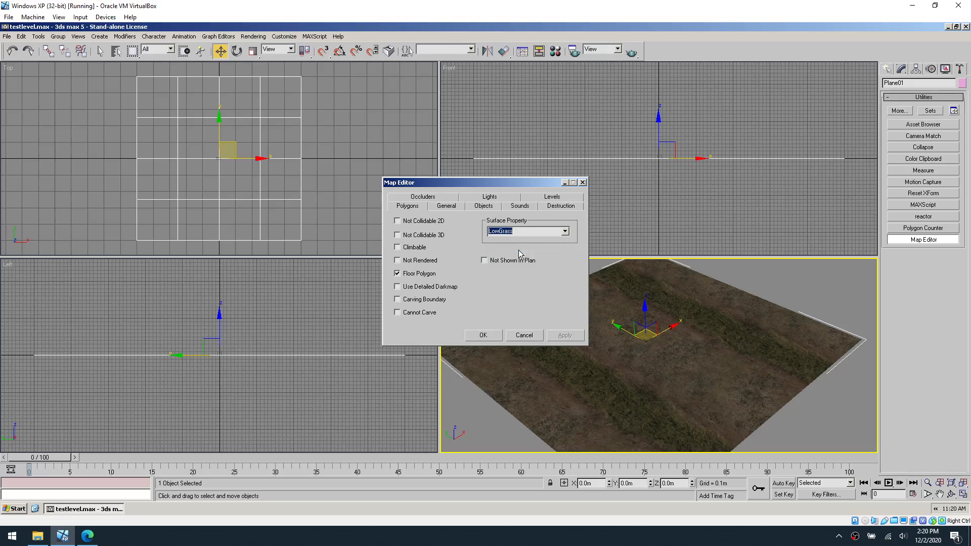
click(482, 336)
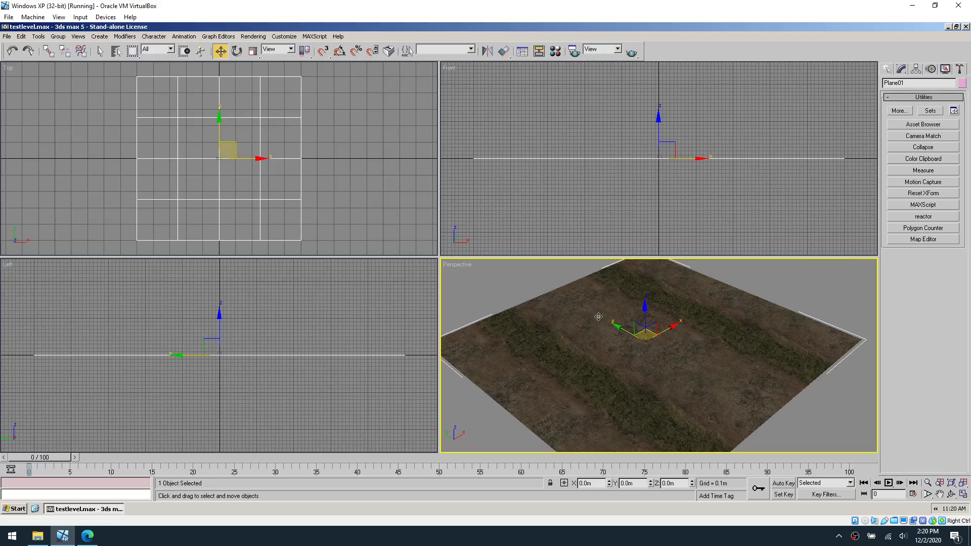
- Check the room grouping and naming rule in the Level Builder PDF, and return to 3ds max with the ground plane selected
click(766, 281)
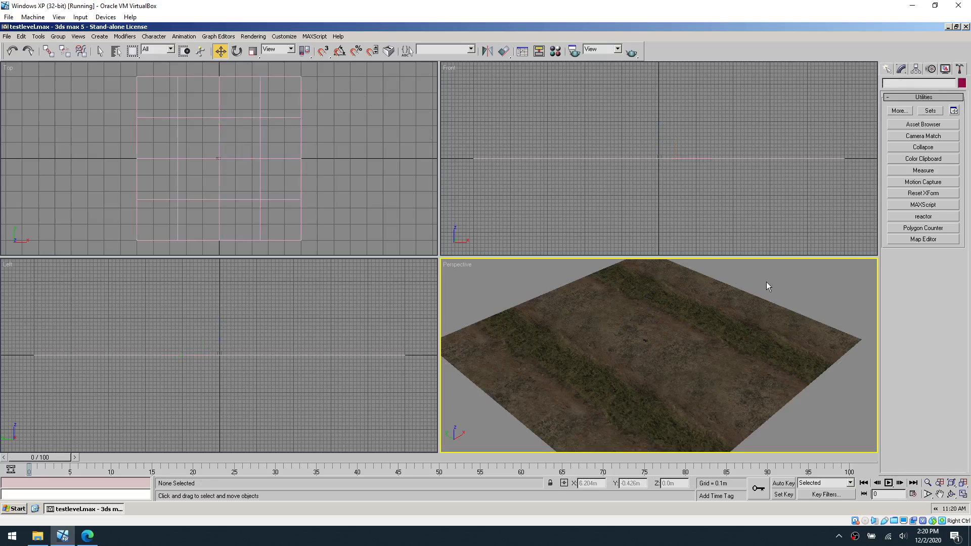
click(87, 535)
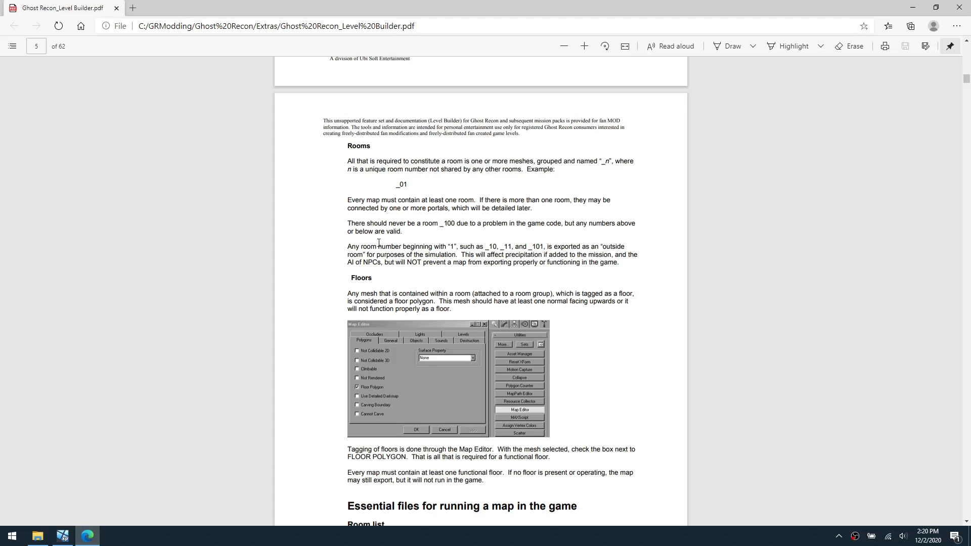
drag(347, 160, 409, 186)
click(71, 540)
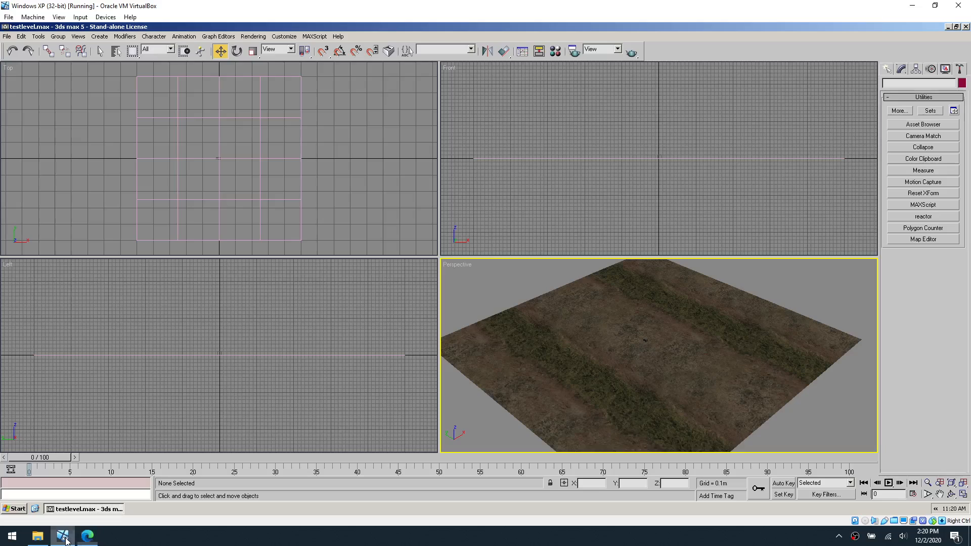
click(581, 402)
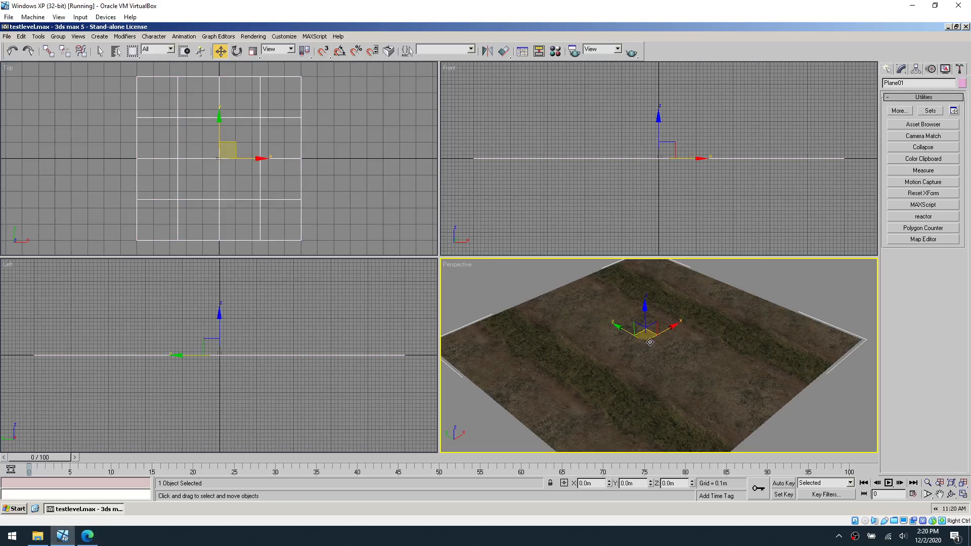
- Group the selected ground plane and name the group _101
click(66, 38)
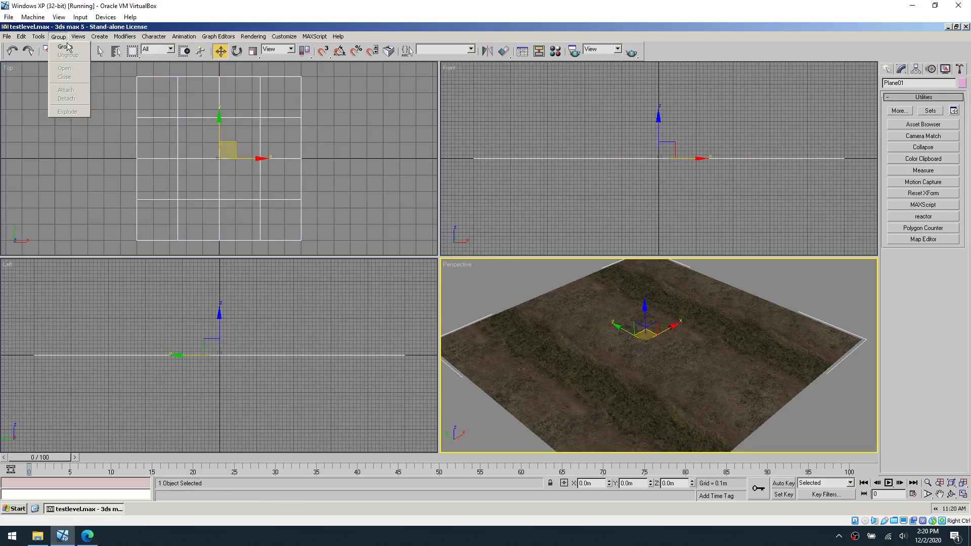
click(52, 35)
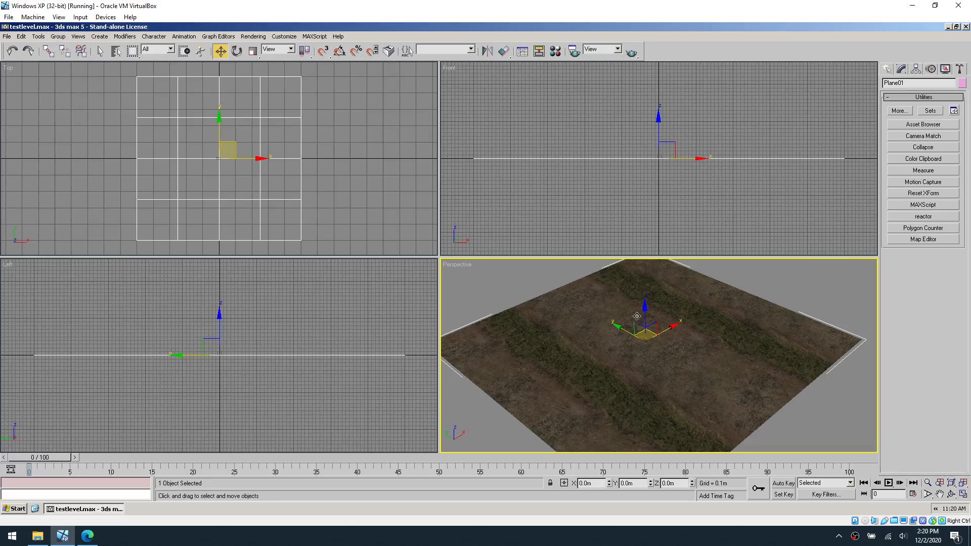
click(58, 36)
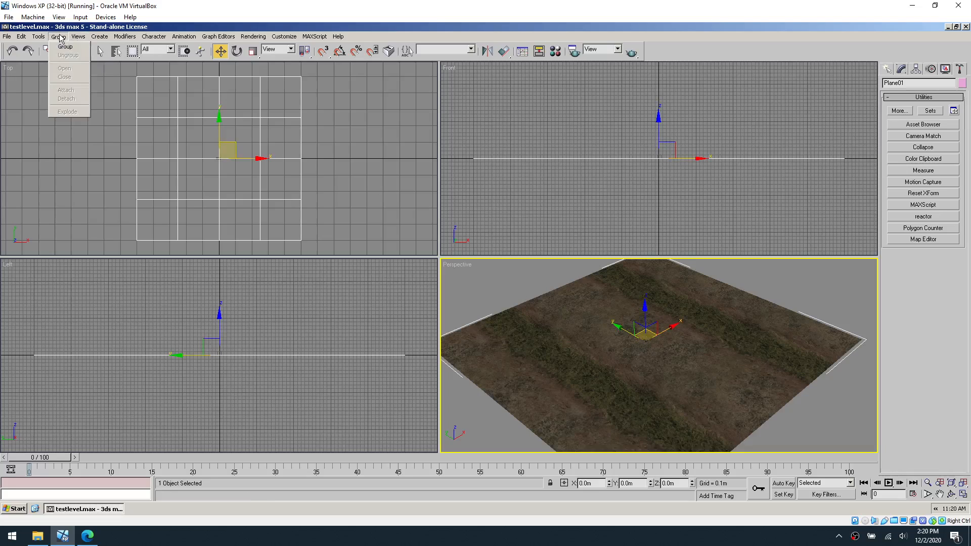
click(73, 50)
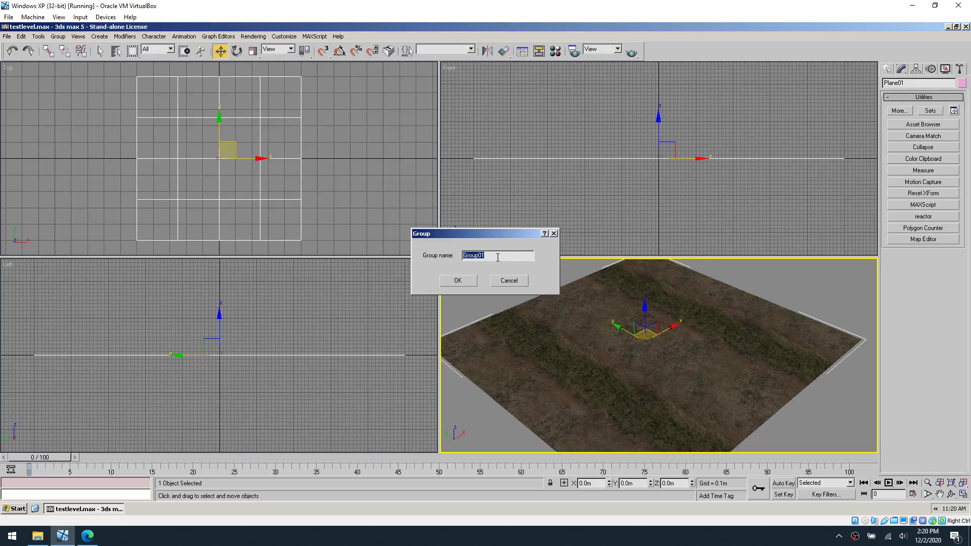
key(BackSpace)
text(_101)
click(457, 281)
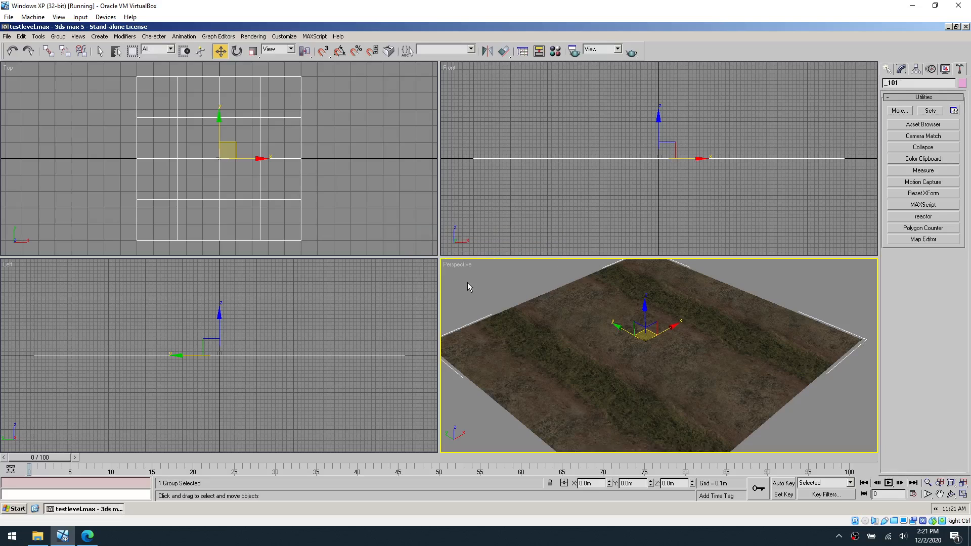
- Deselect the room group and save the scene
click(516, 291)
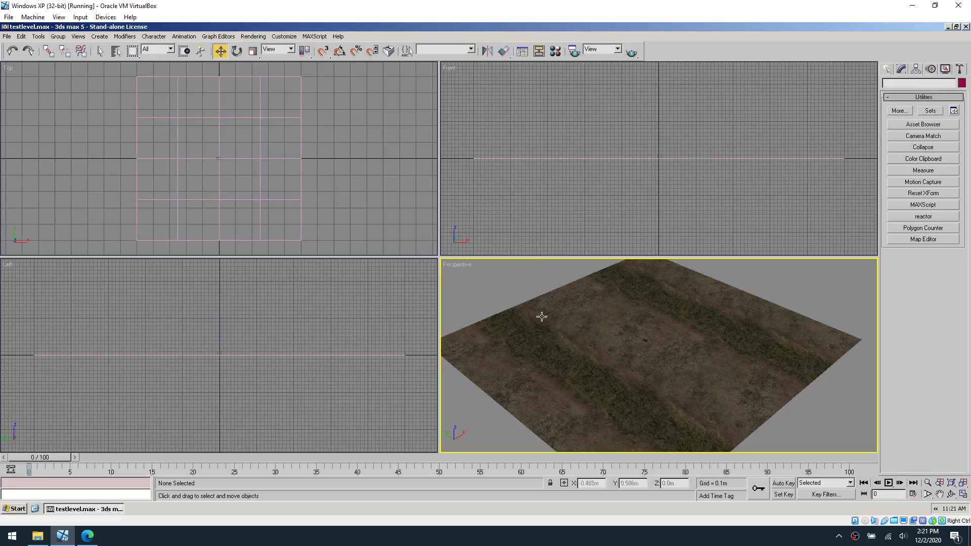
click(7, 37)
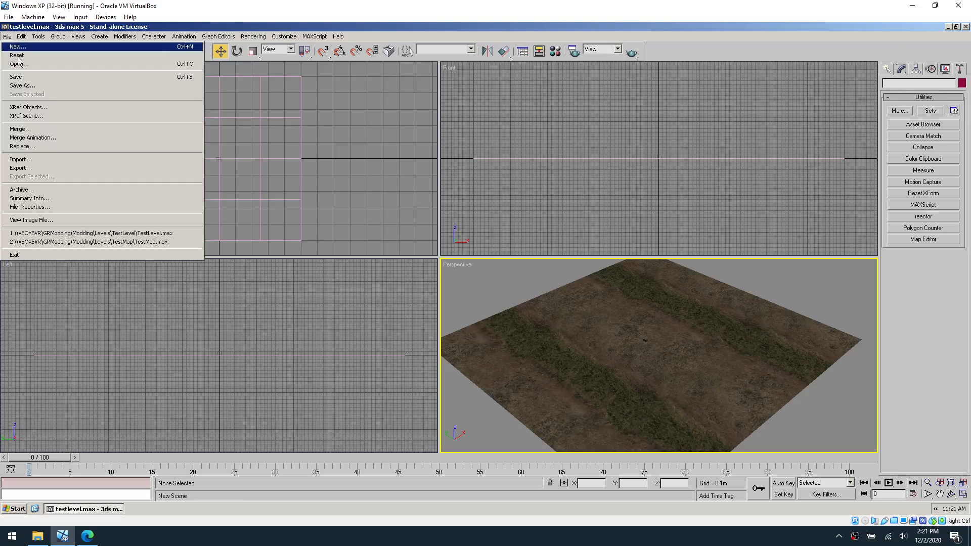
click(27, 77)
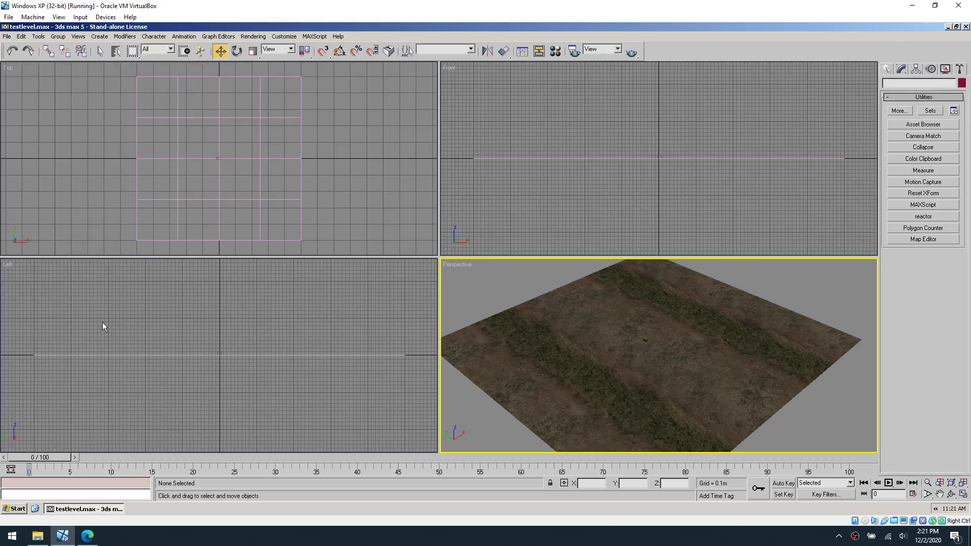
- Switch to the Level Builder PDF in Edge and examine the room list file's naming, location and line format
click(87, 536)
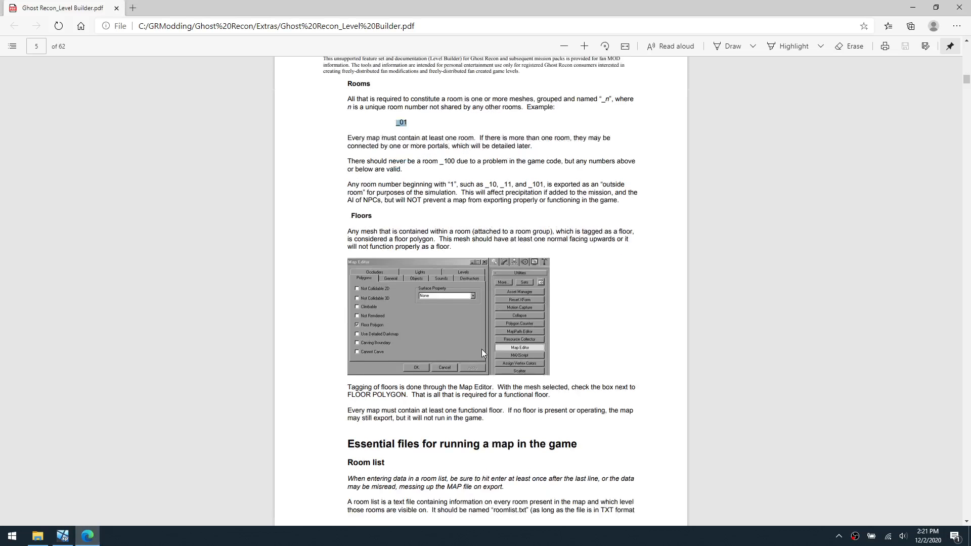
scroll(482, 349, down, 6)
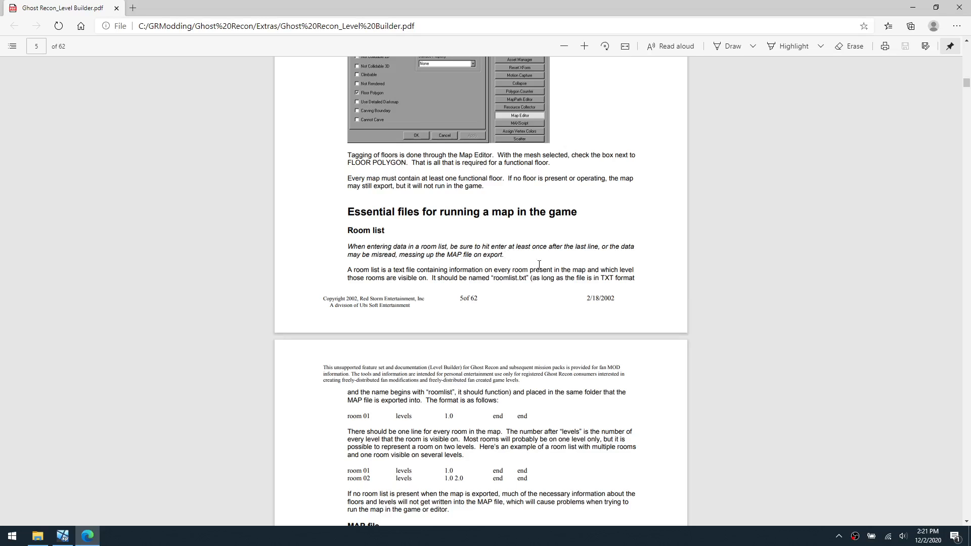
double_click(372, 231)
click(404, 244)
drag(494, 280, 528, 279)
scroll(405, 339, down, 3)
drag(348, 270, 528, 270)
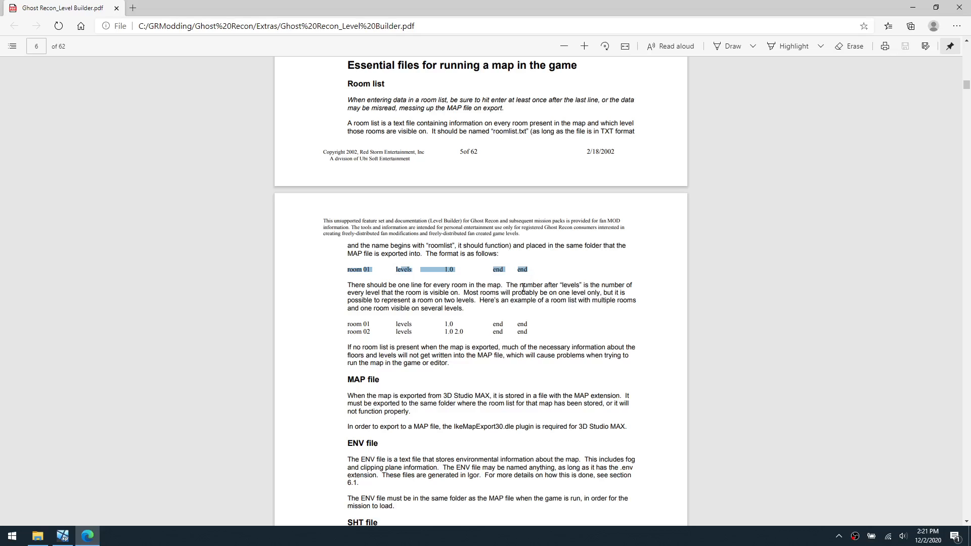
click(448, 272)
double_click(451, 332)
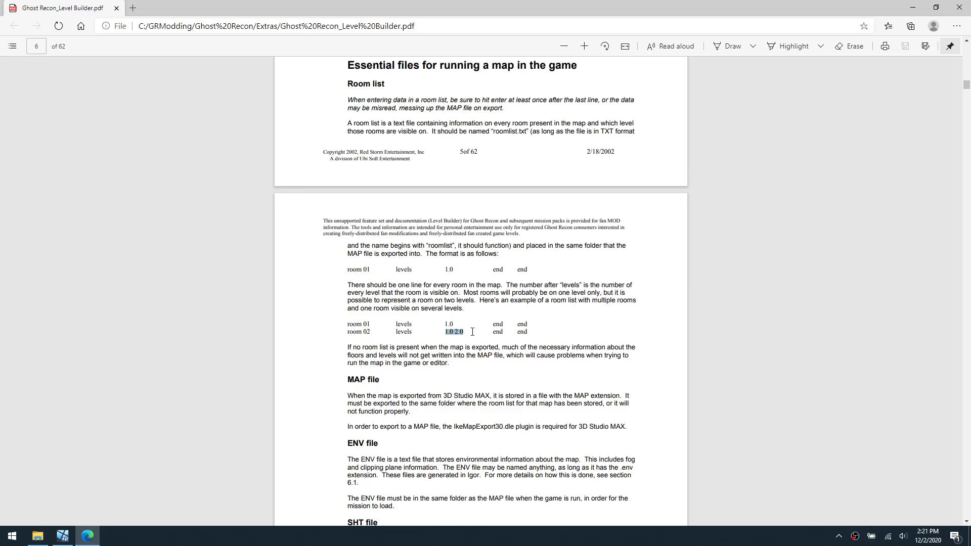
- Switch to File Explorer and create a folder named TestLevel inside Ghost Recon's Mods folder
mouse_move(69, 540)
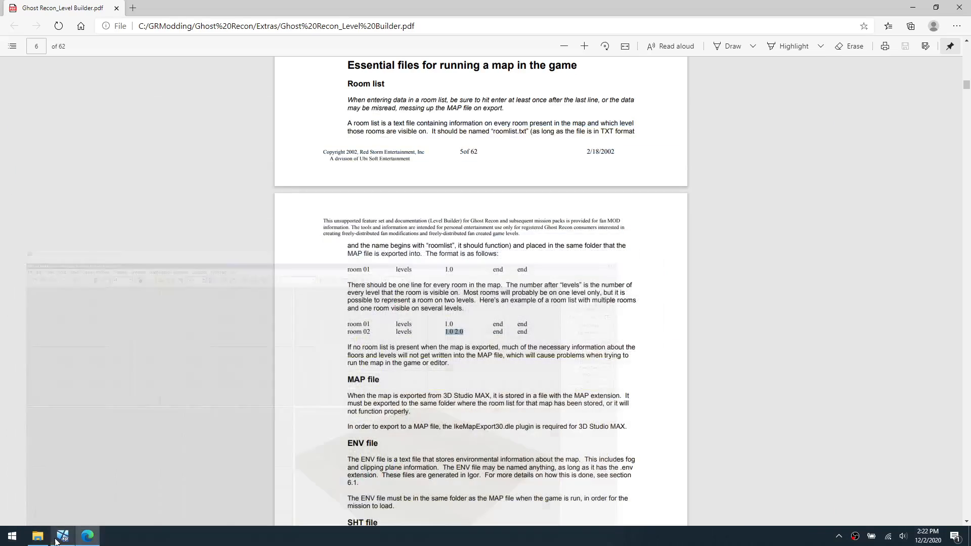
click(46, 537)
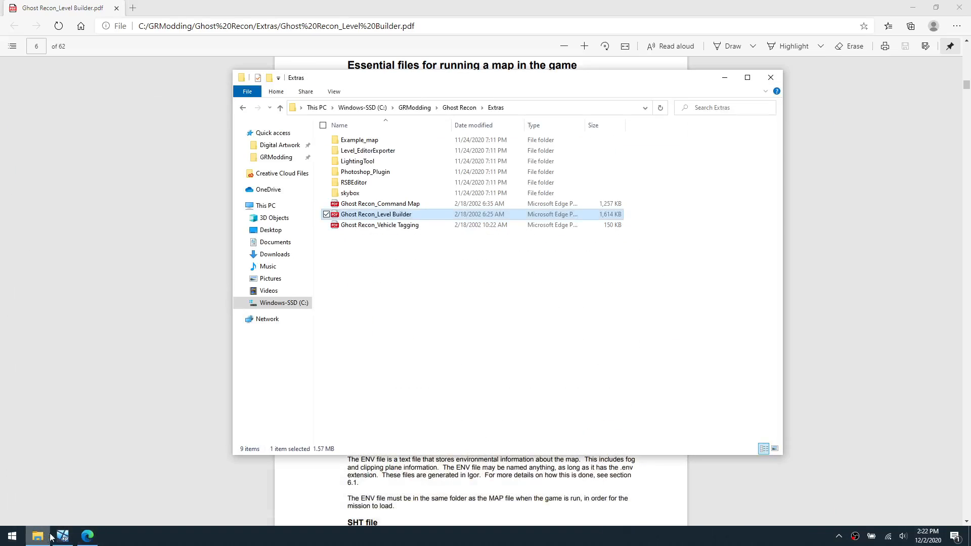
click(449, 111)
double_click(360, 161)
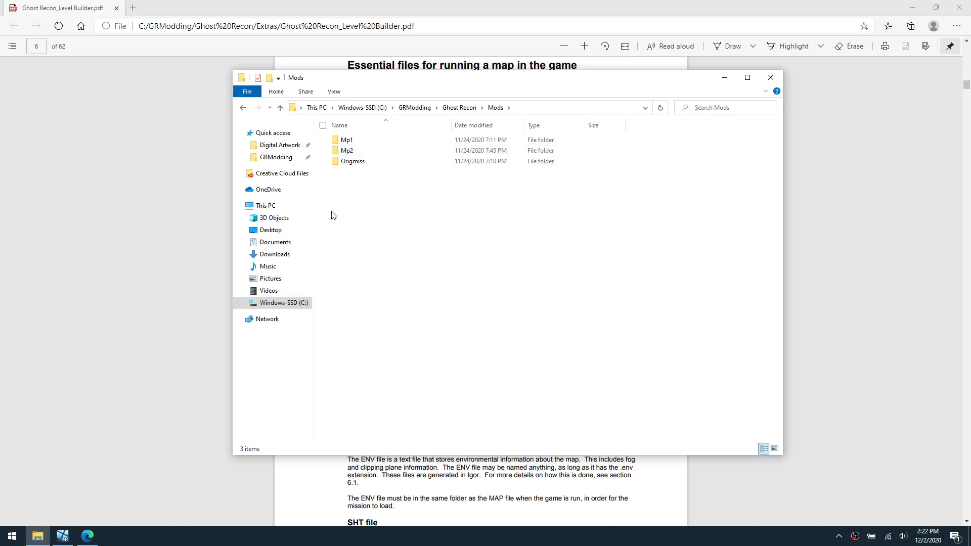
right_click(378, 239)
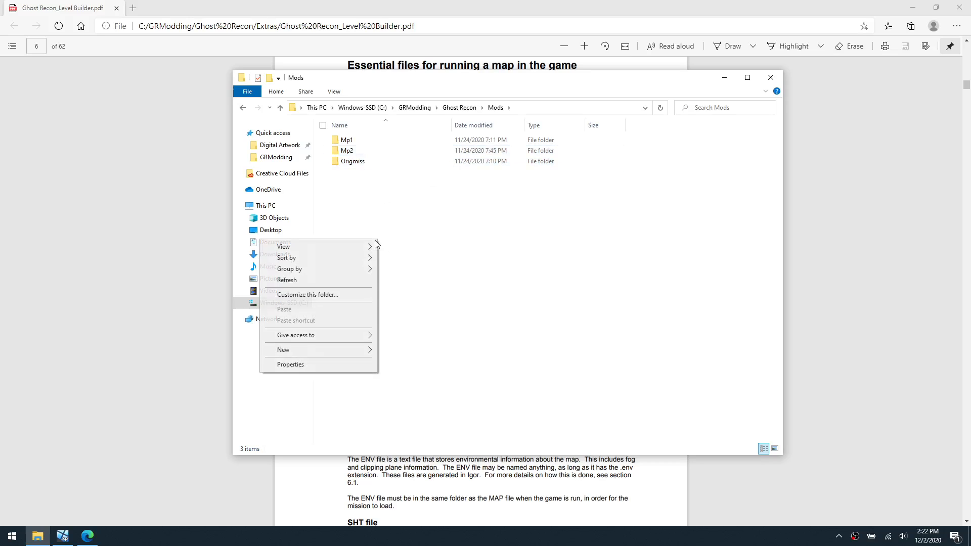
mouse_move(348, 354)
click(409, 354)
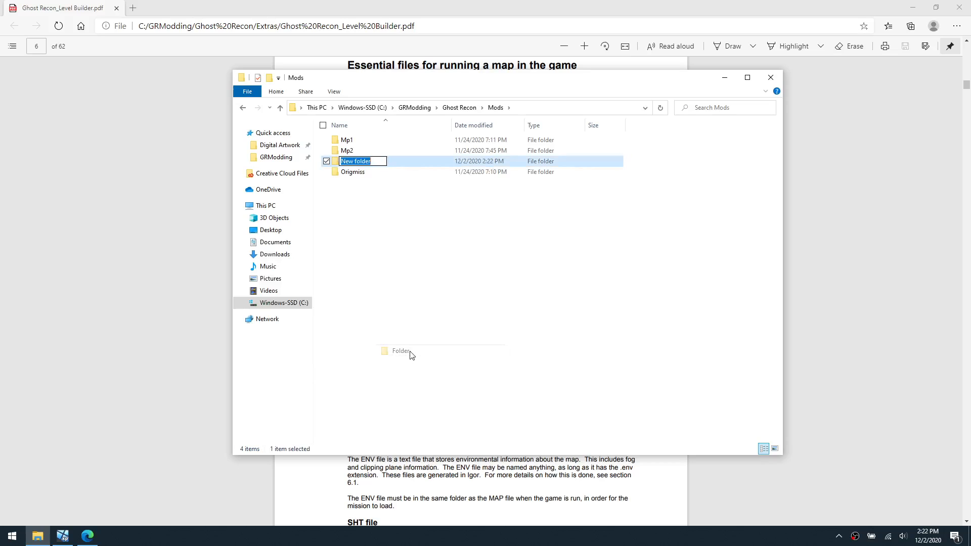
text(TestLevel)
key(Return)
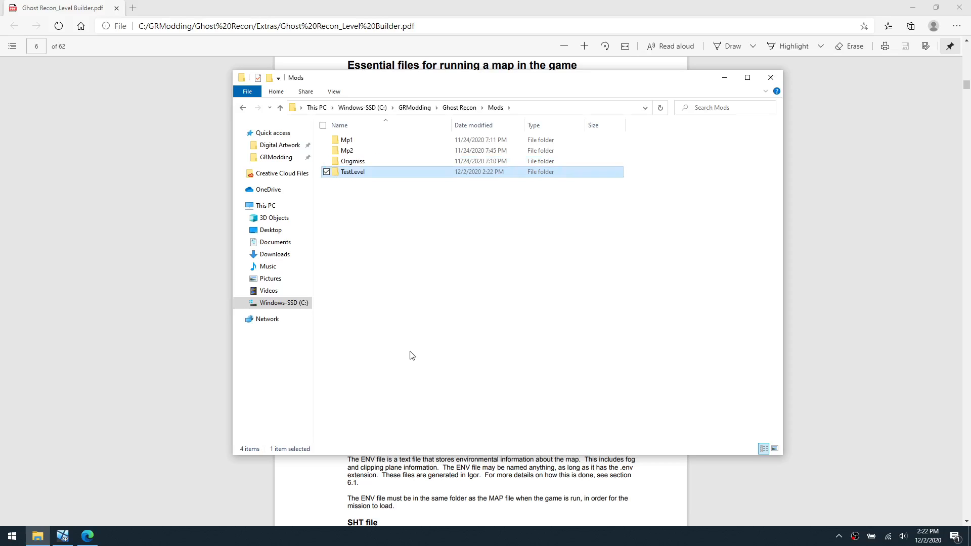
- Create a folder named map inside the TestLevel mod folder
double_click(356, 175)
right_click(391, 217)
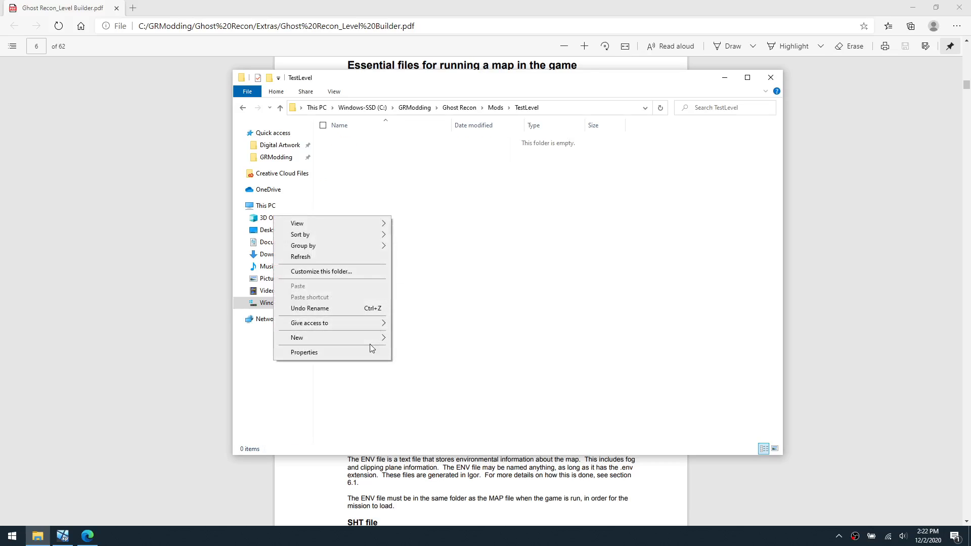
mouse_move(371, 339)
click(411, 338)
text(m)
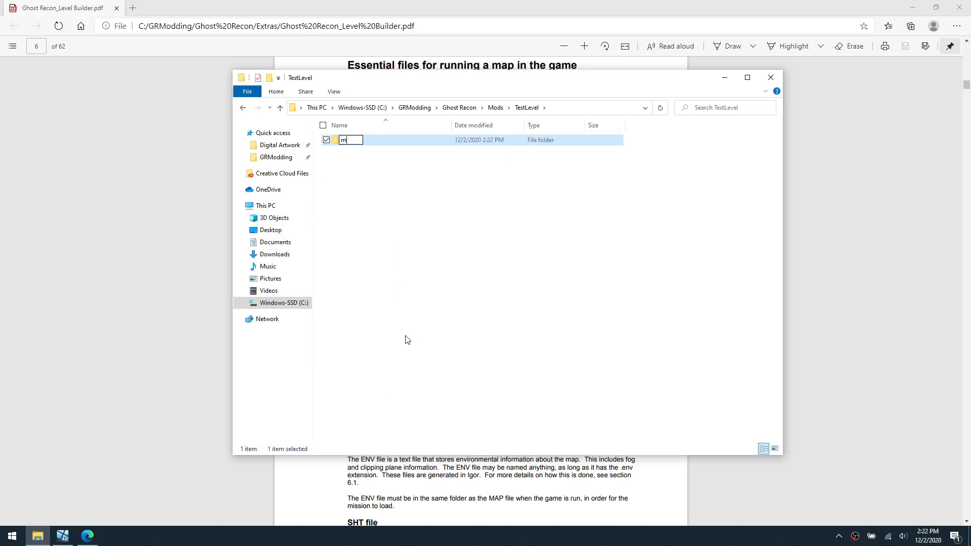
text(ap)
key(Return)
- Add a second folder named mission inside the TestLevel mod folder
right_click(407, 341)
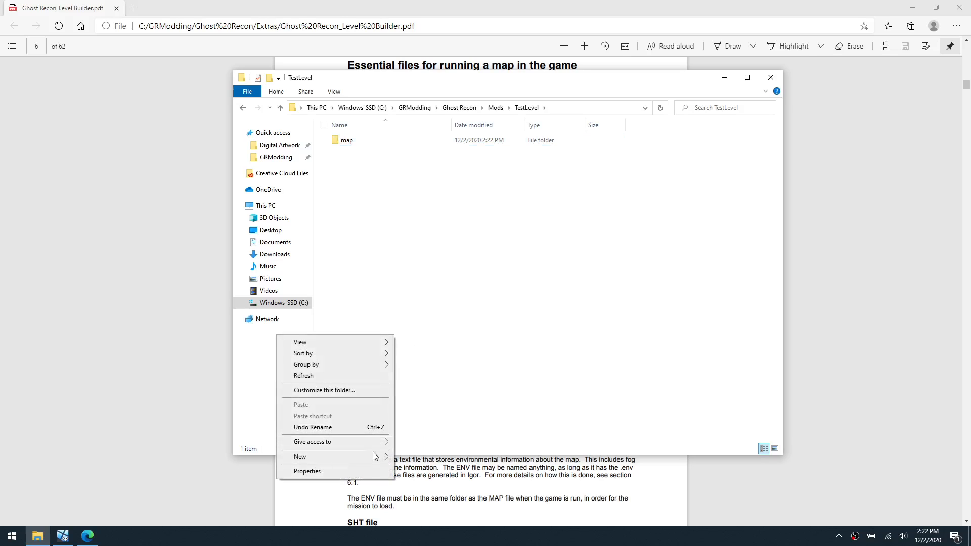
click(424, 445)
right_click(379, 262)
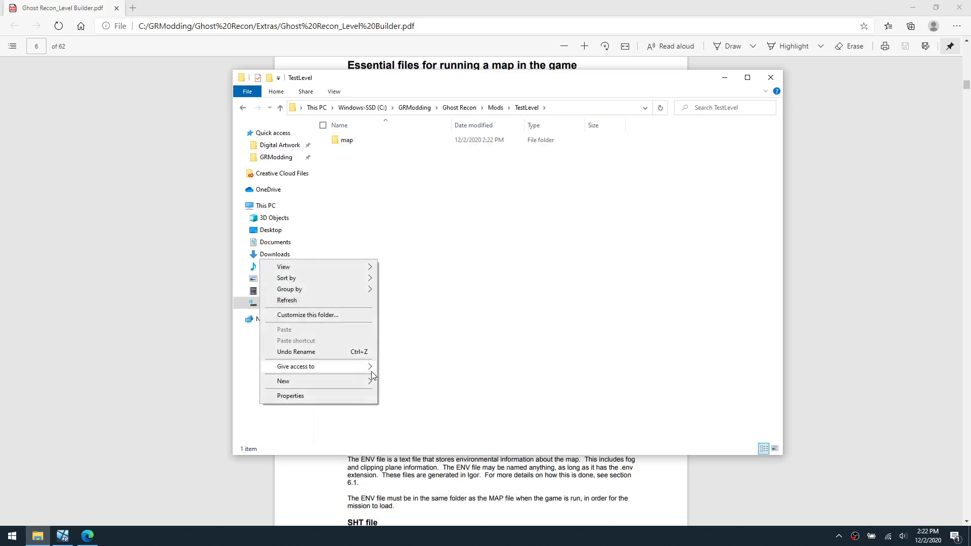
click(386, 379)
text(missi)
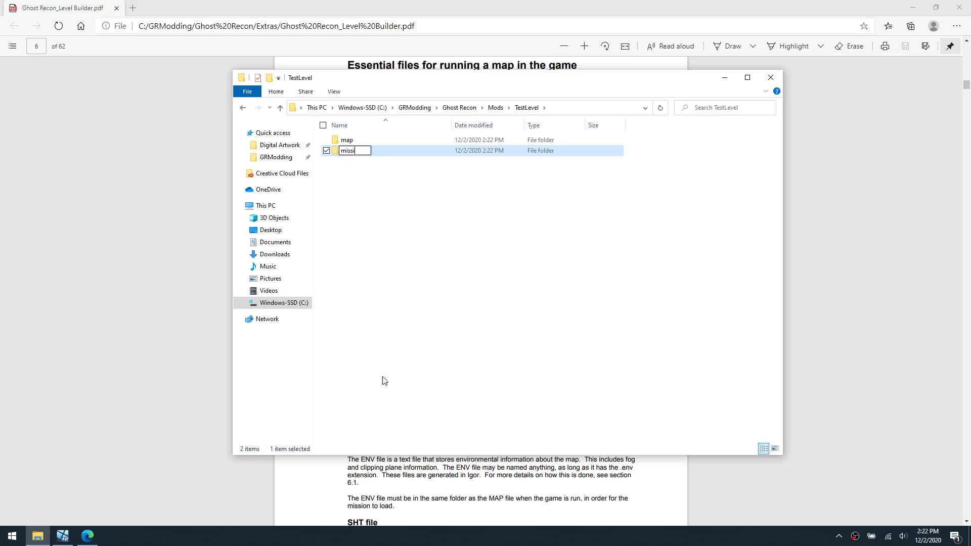
text(on)
key(Return)
- Create a folder named testlevel inside the map folder
click(350, 144)
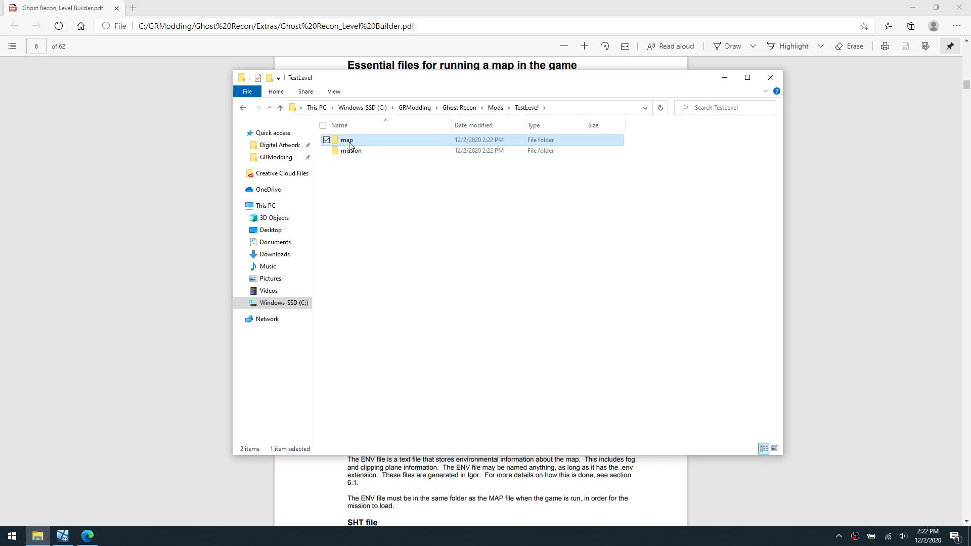
double_click(350, 144)
right_click(395, 225)
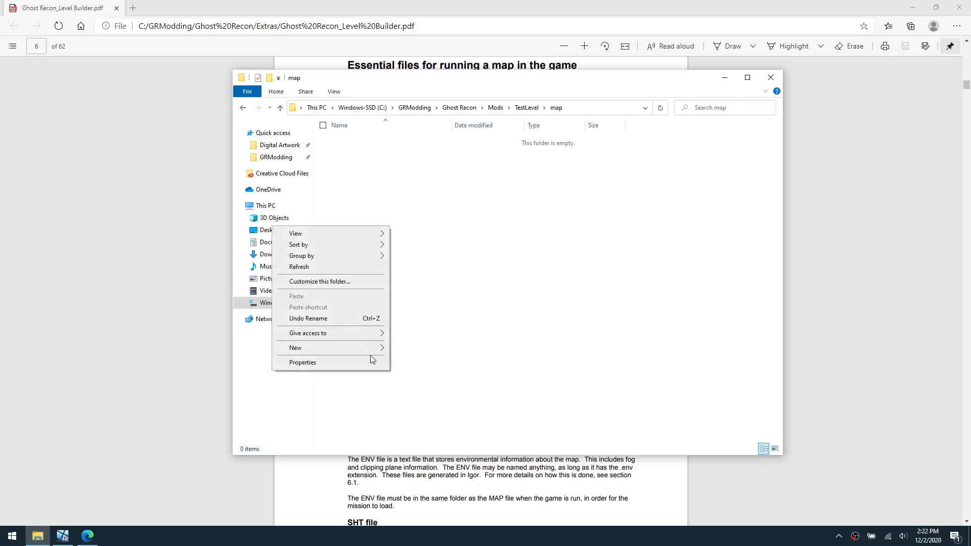
mouse_move(374, 345)
click(414, 354)
text(tes)
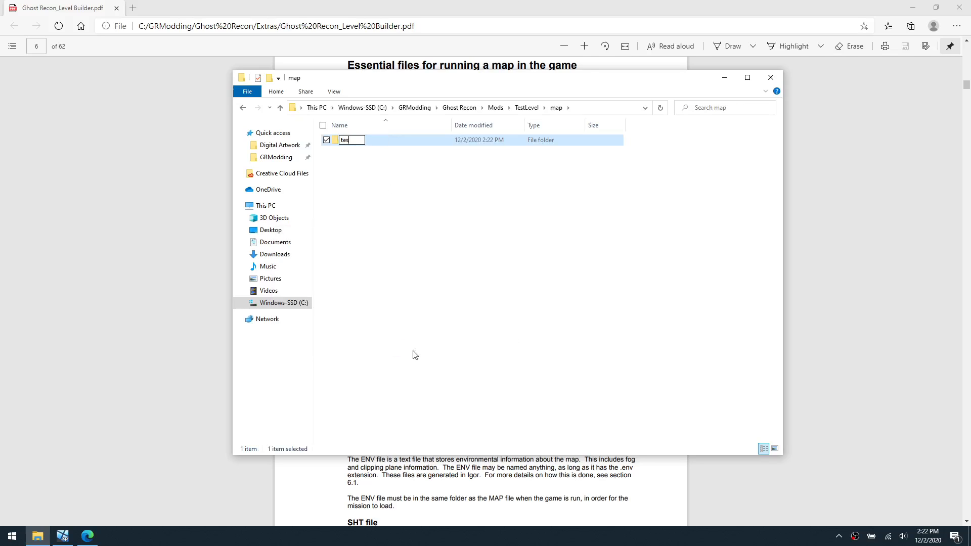
text(tlevel)
key(Return)
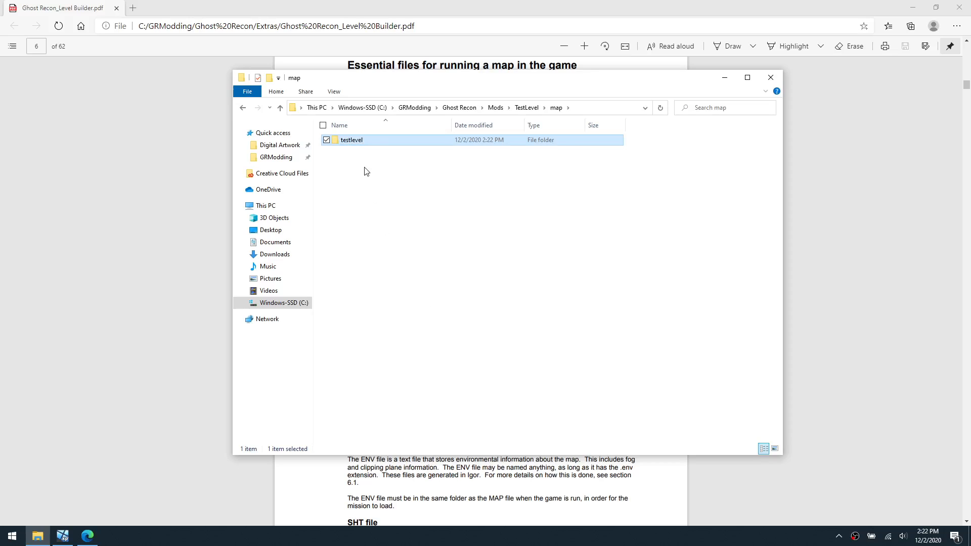
- Create a text document named roomlist.txt inside the testlevel folder
double_click(361, 144)
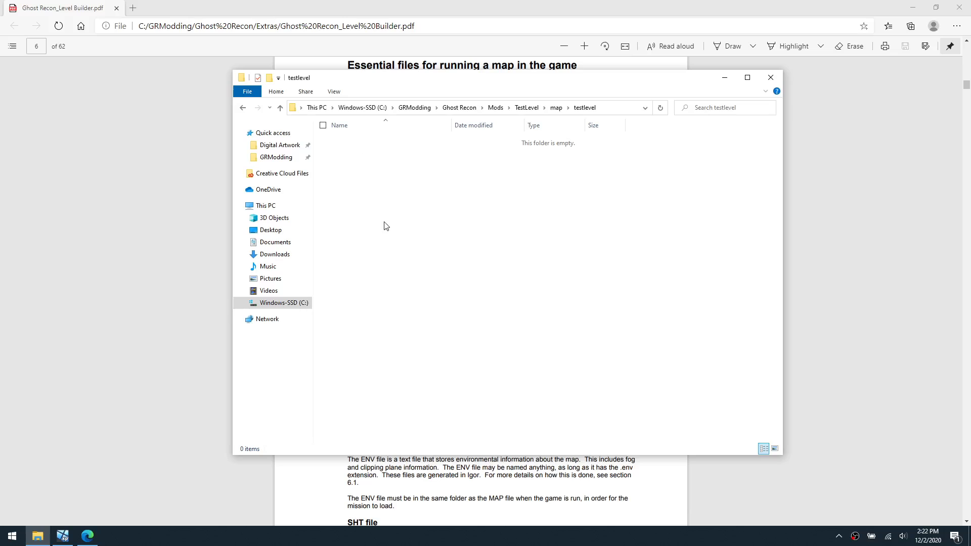
right_click(410, 246)
mouse_move(392, 365)
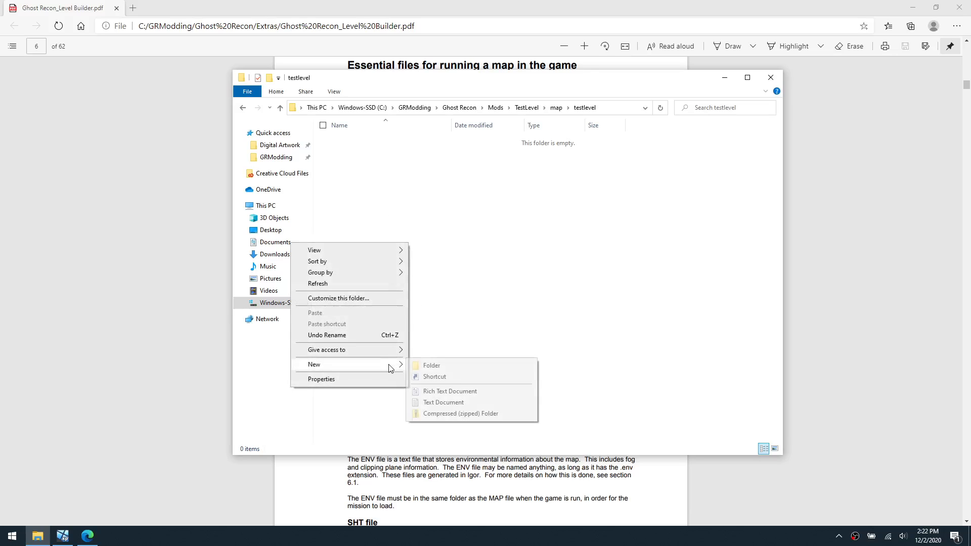
click(471, 407)
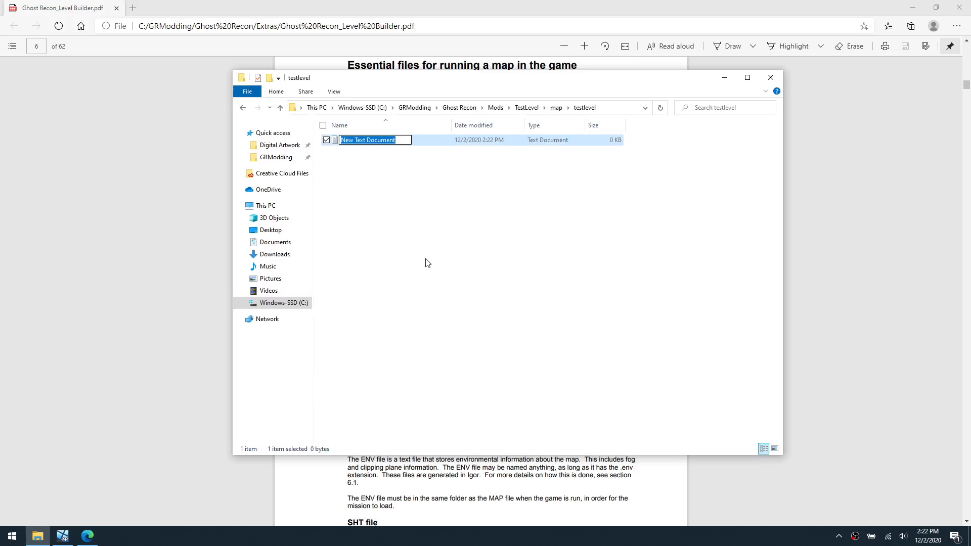
text(roomlis)
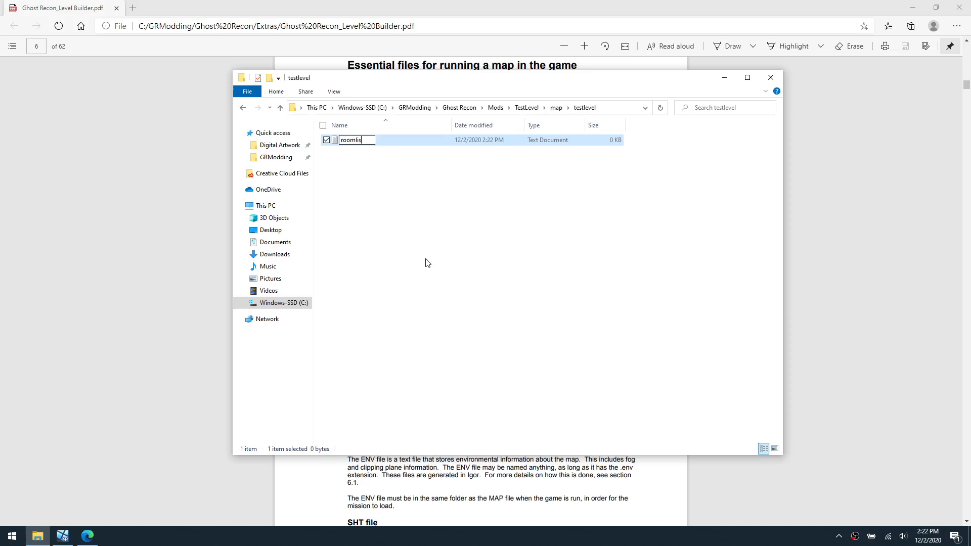
text(t.txt)
key(Return)
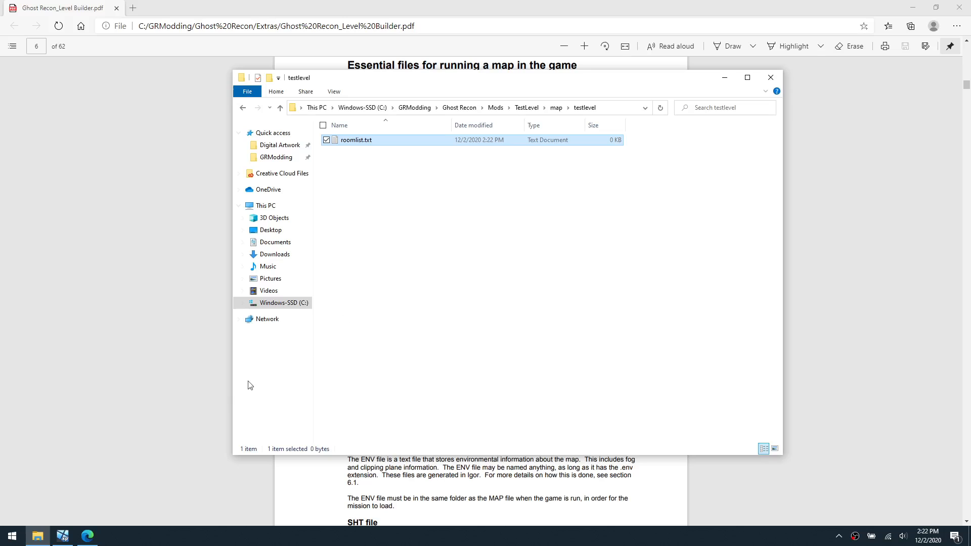
- Open roomlist.txt from the testlevel folder and enter the line "room 01 levels 1.0 end end"
click(183, 321)
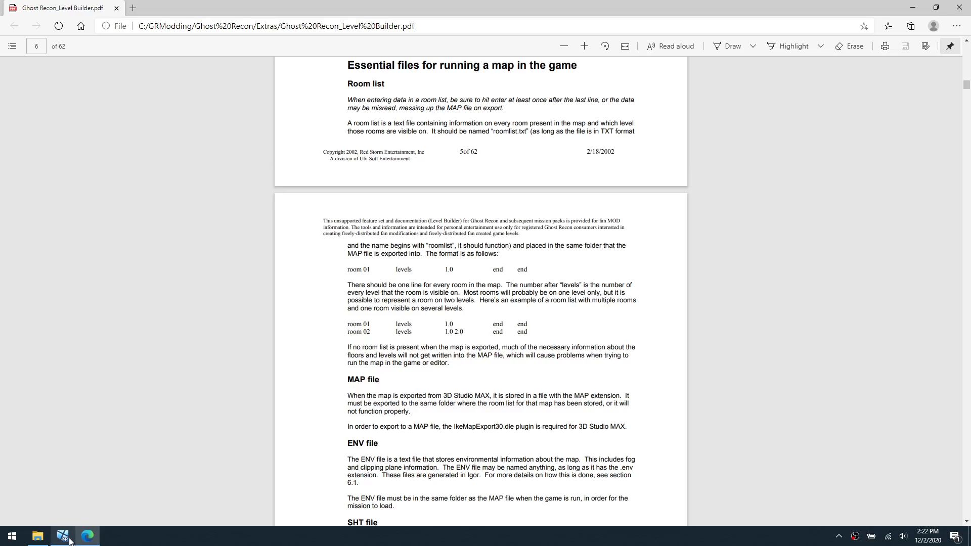
click(37, 536)
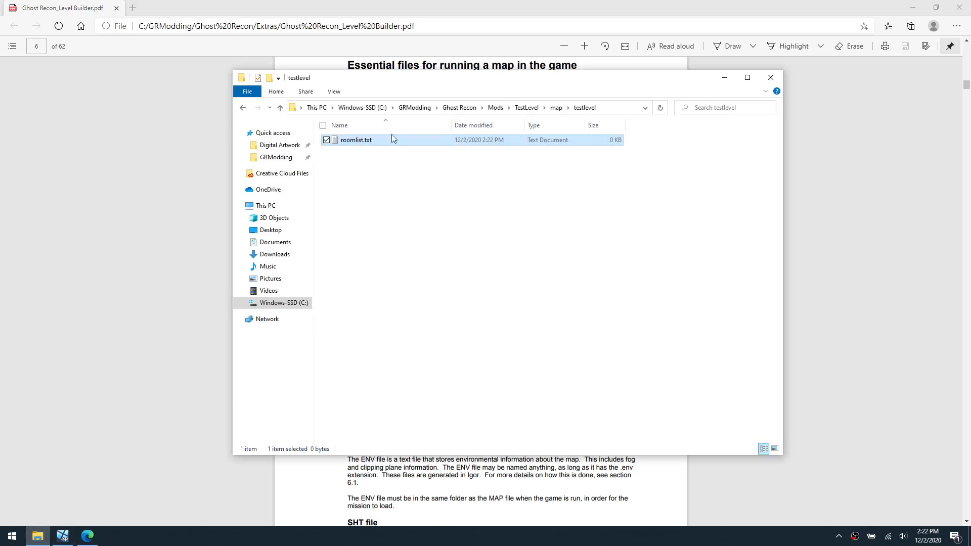
double_click(392, 138)
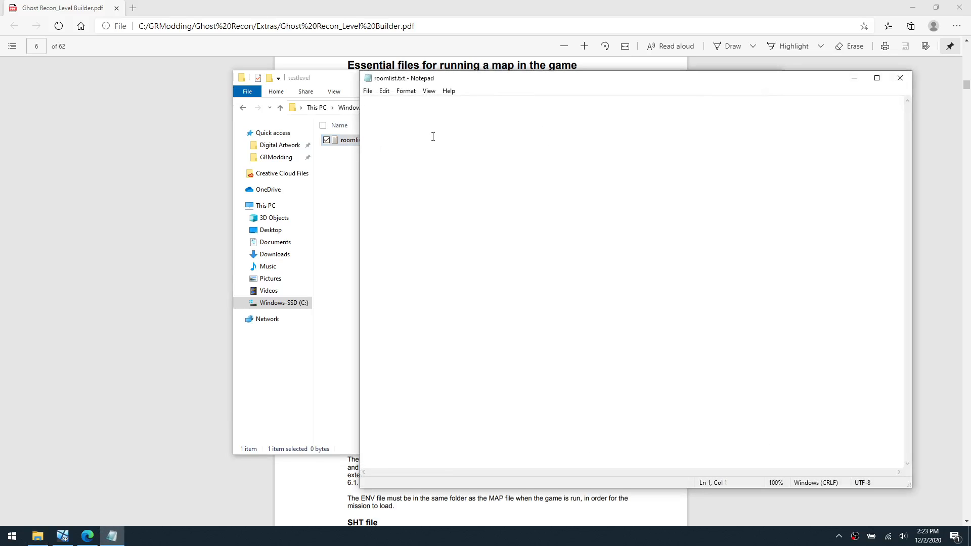
text(room 01 levels 1.0 end end)
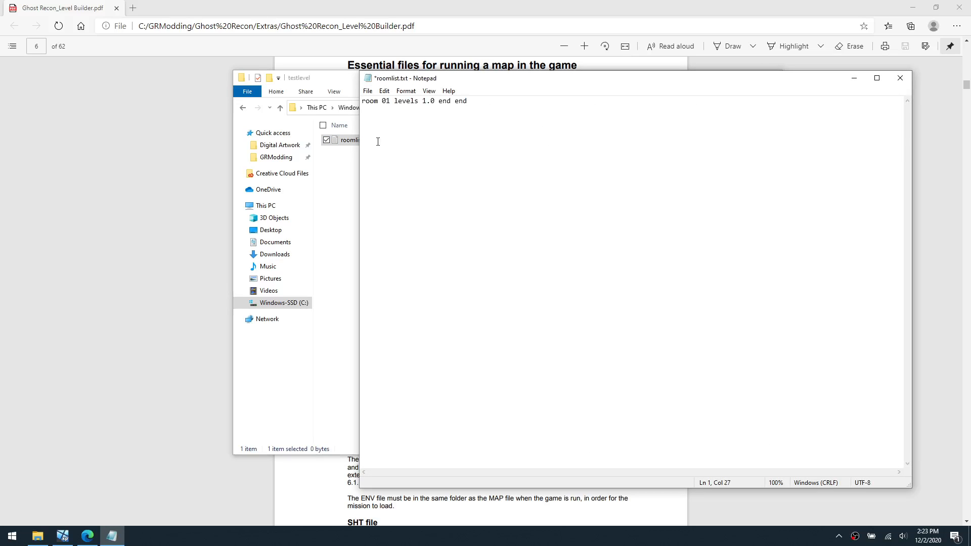
- Check the room list format in the Level Builder PDF and insert tabs after 01, levels and 1.0 in roomlist.txt
click(189, 390)
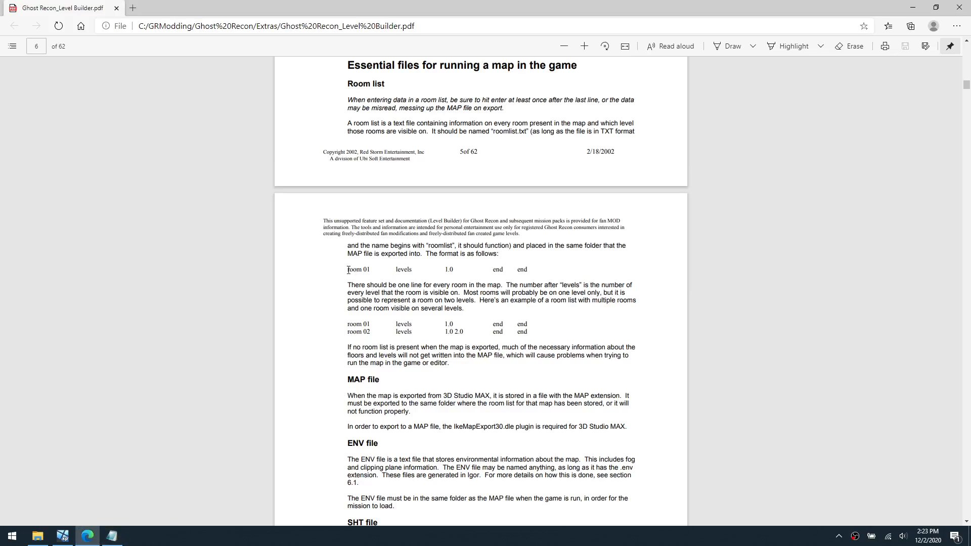
drag(348, 270, 531, 270)
click(112, 538)
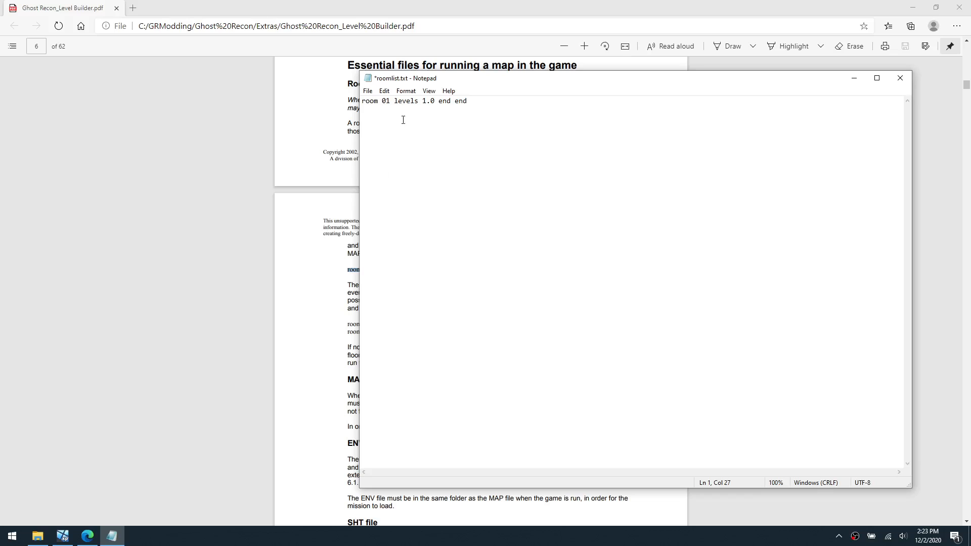
click(112, 537)
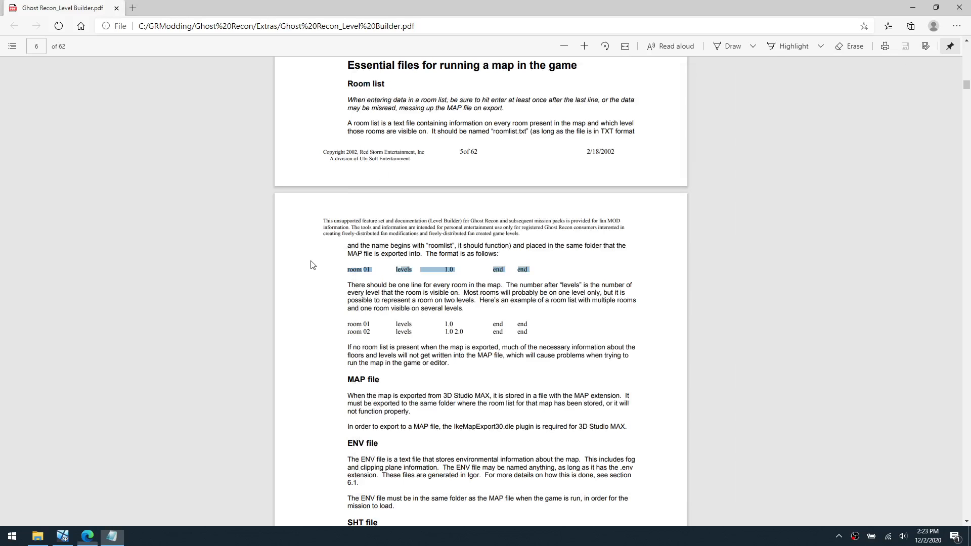
click(113, 537)
click(391, 102)
key(Tab)
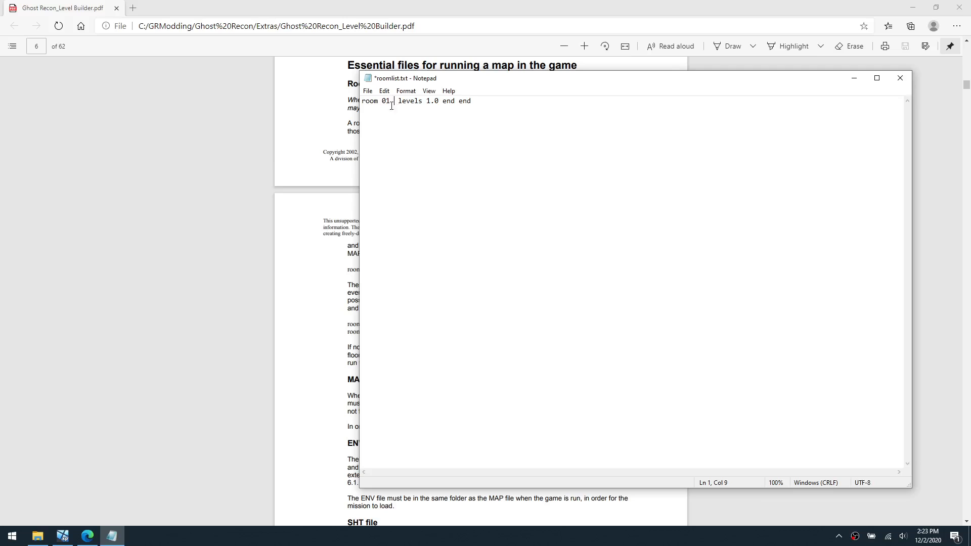
click(427, 102)
key(Tab)
click(476, 101)
key(Tab)
- Replace the leftover spaces between 01, levels, 1.0 and the first end with tabs to form aligned columns
drag(399, 101, 392, 101)
key(Tab)
drag(459, 102, 451, 101)
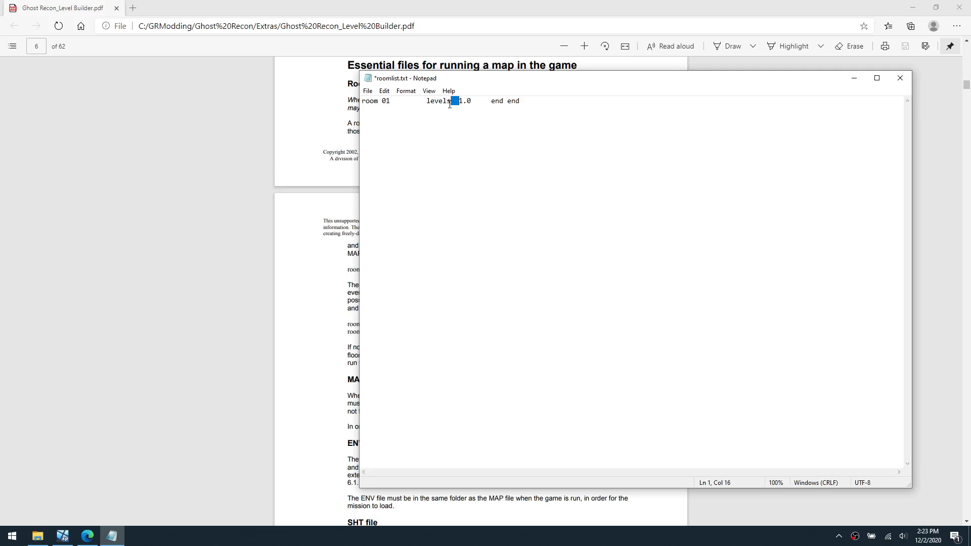
key(Tab)
key(Tab)
drag(524, 101, 505, 103)
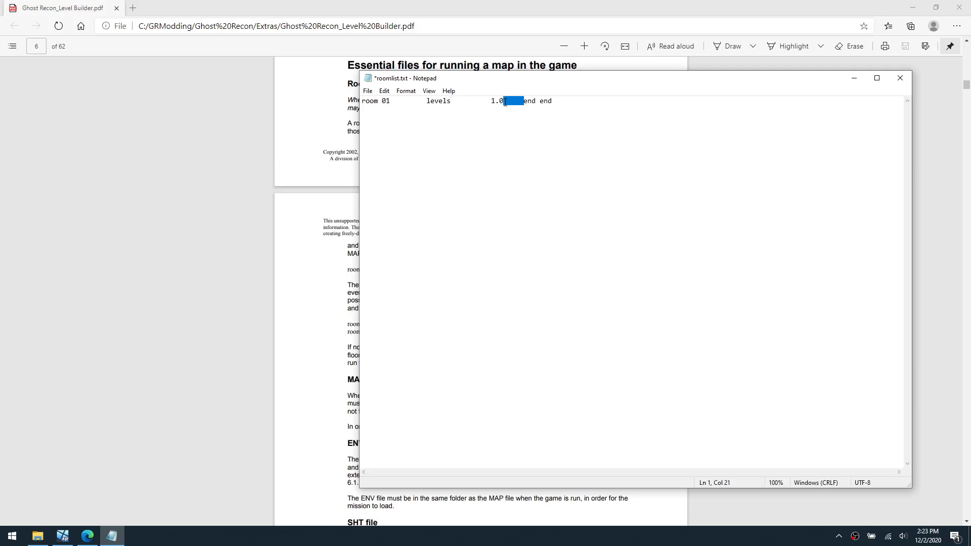
key(BackSpace)
key(Tab)
- Change the room number to 101 and remove the surplus tab before levels
click(390, 102)
key(BackSpace)
key(BackSpace)
text(101)
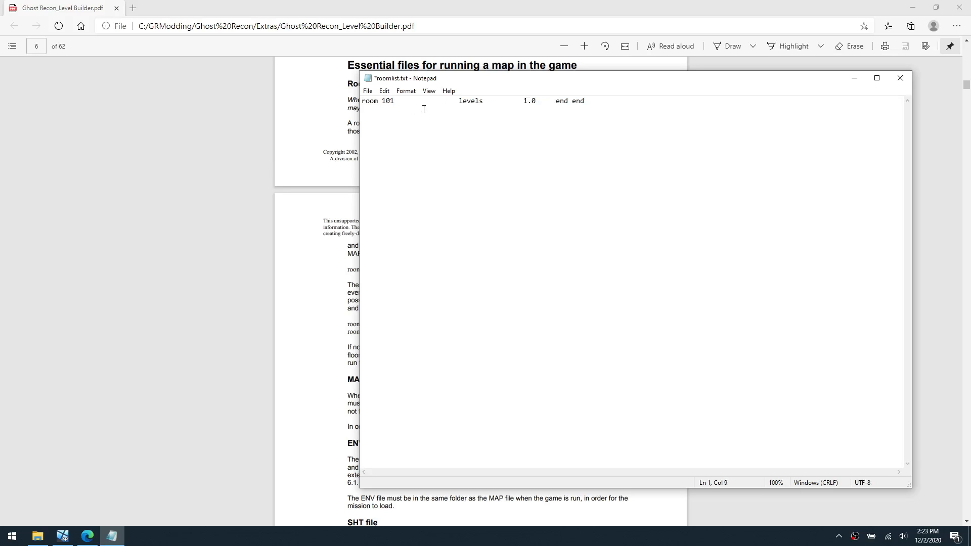
key(Right)
key(Delete)
- Recheck the PDF's format, separate the two end entries with a tab and add a line break after the last one
click(283, 424)
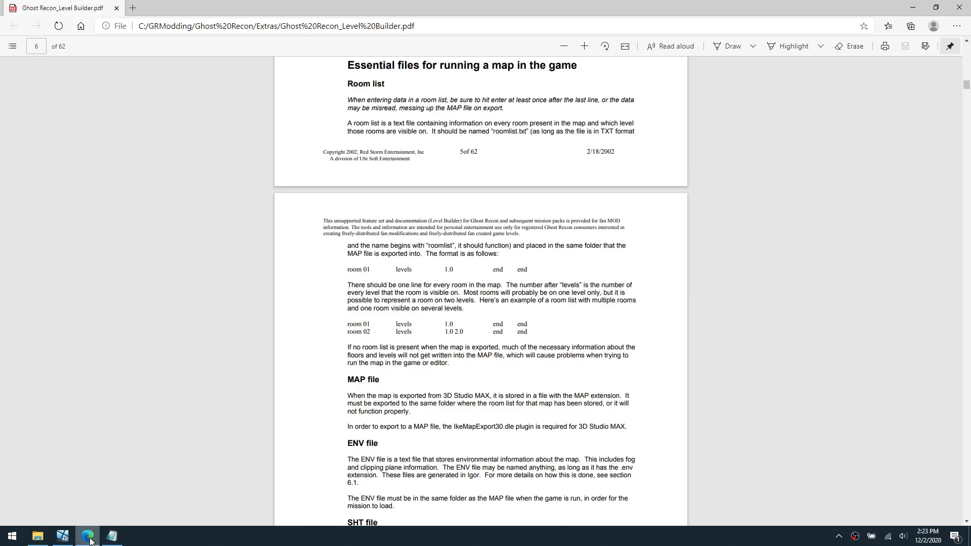
click(113, 537)
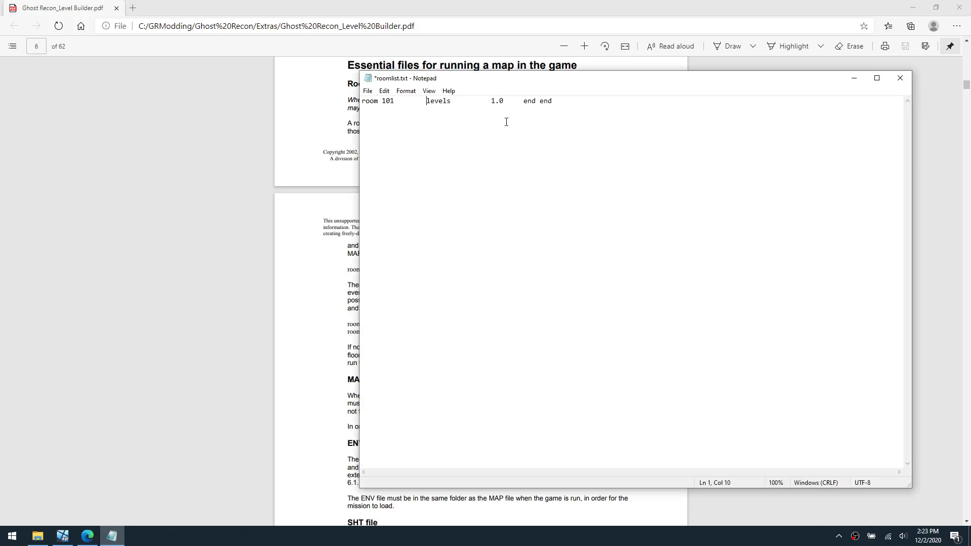
click(540, 101)
key(BackSpace)
key(Tab)
click(588, 104)
key(Return)
- Check the PDF's note on the final line break, save and close roomlist.txt, and return to the testlevel folder
click(280, 236)
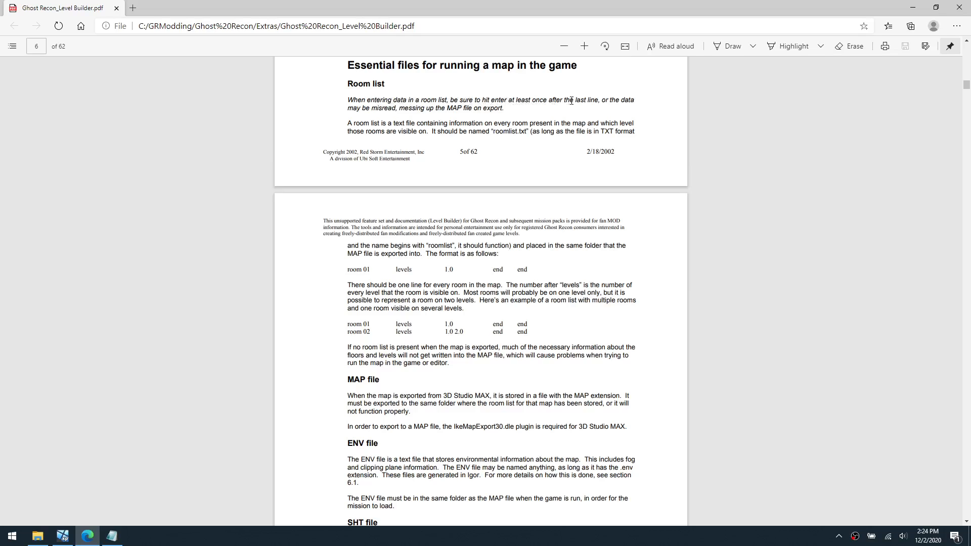
click(112, 537)
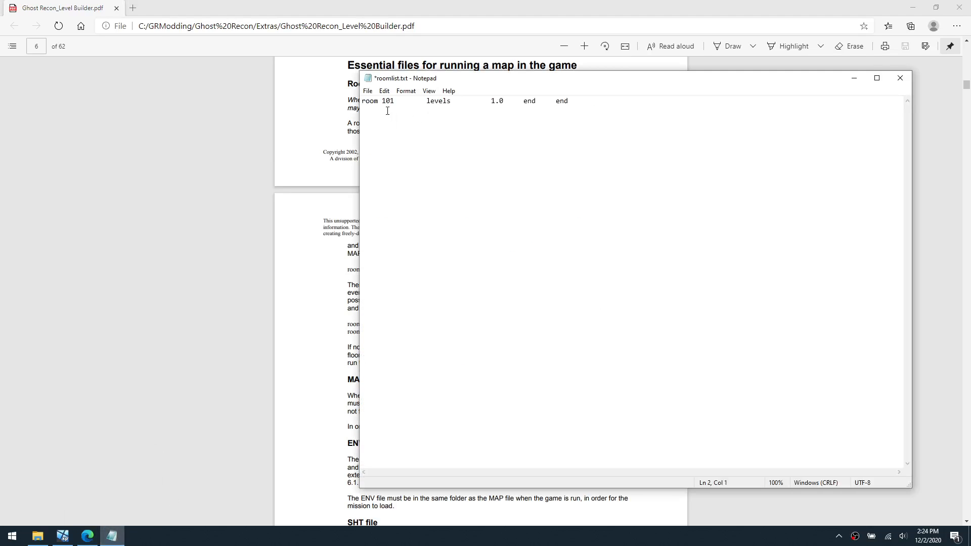
click(367, 90)
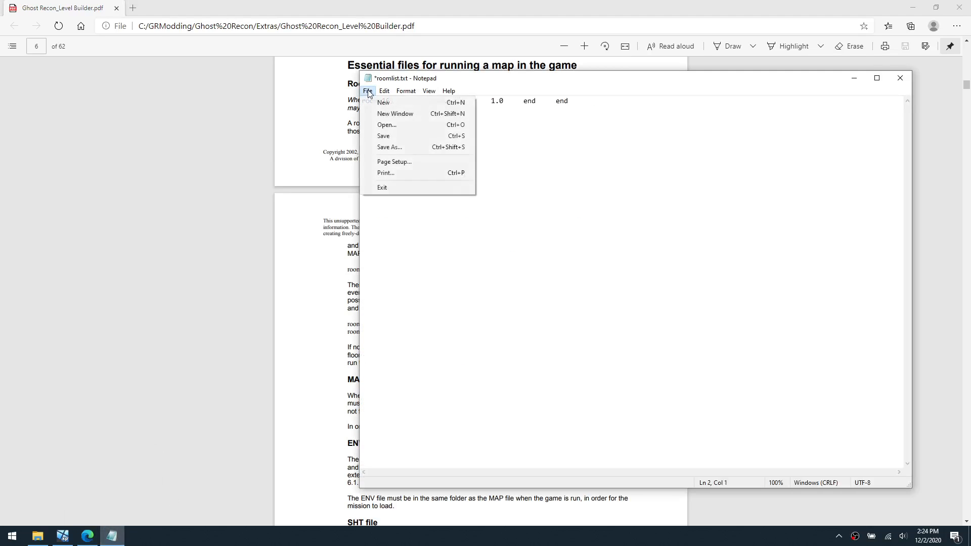
click(393, 134)
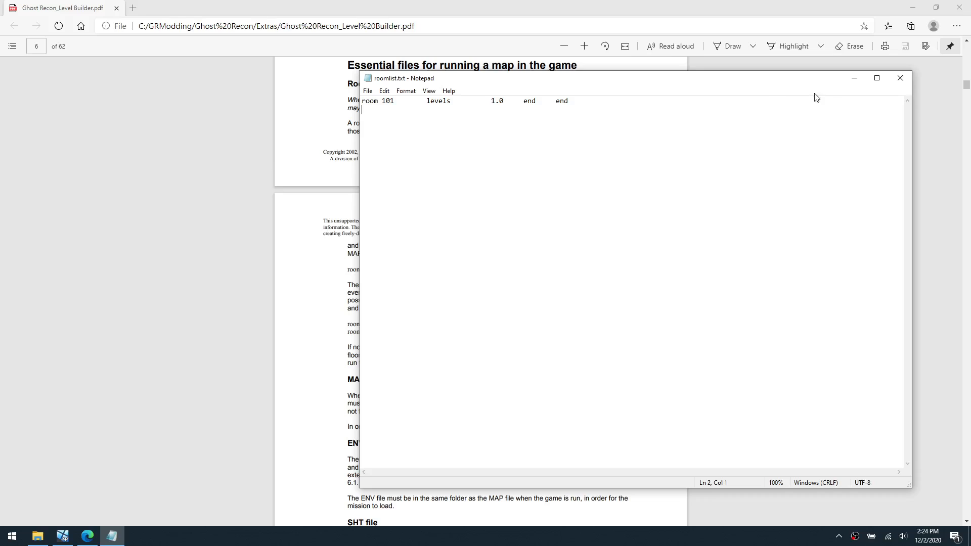
click(899, 80)
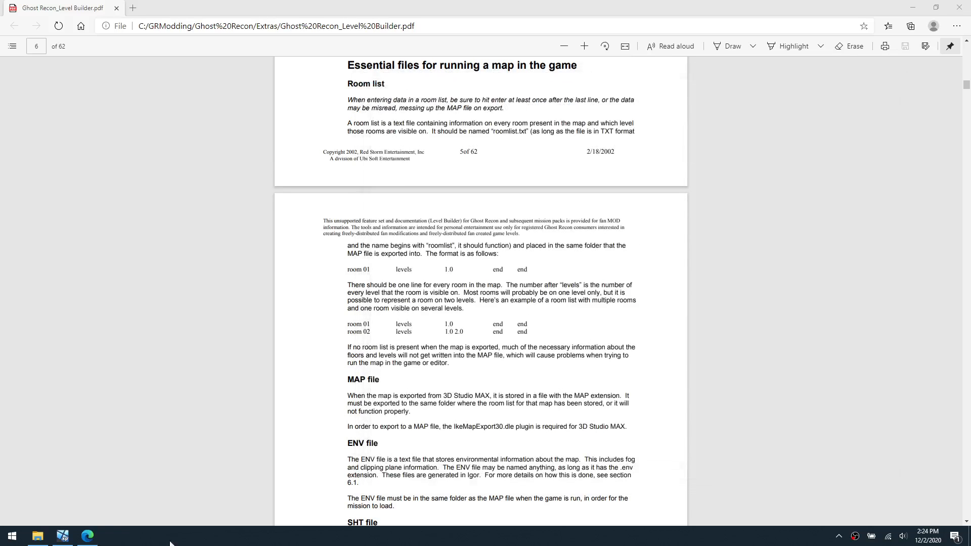
click(38, 536)
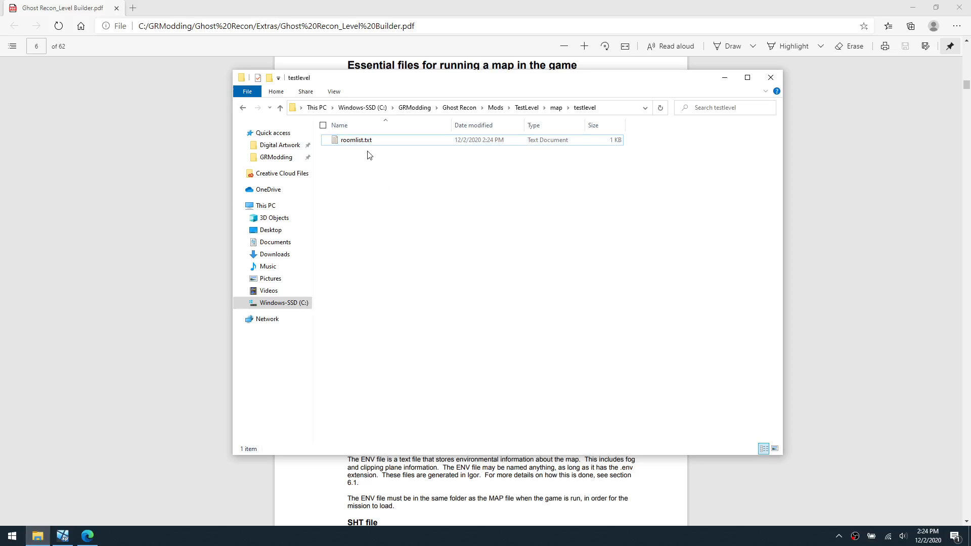
- Review the PDF's sections on the essential map files: Room list, MAP, ENV, SHT and MIS
click(87, 536)
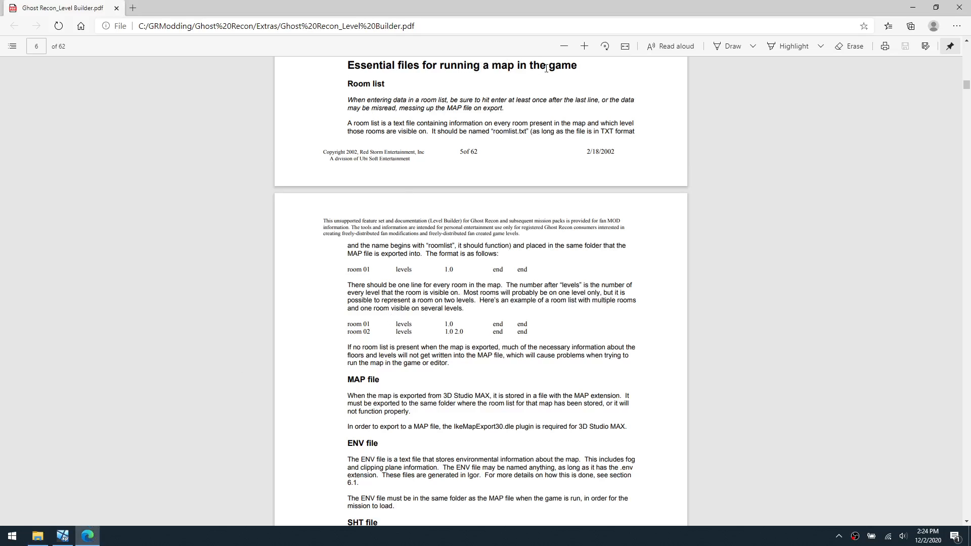
drag(347, 84, 387, 83)
drag(346, 379, 378, 385)
scroll(379, 384, down, 3)
drag(347, 296, 378, 295)
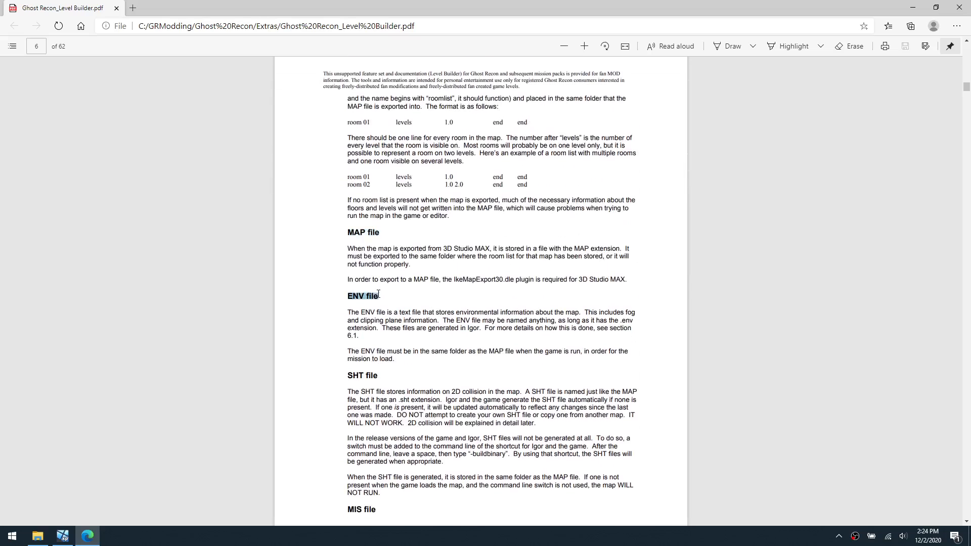
drag(348, 375, 375, 373)
scroll(359, 387, down, 3)
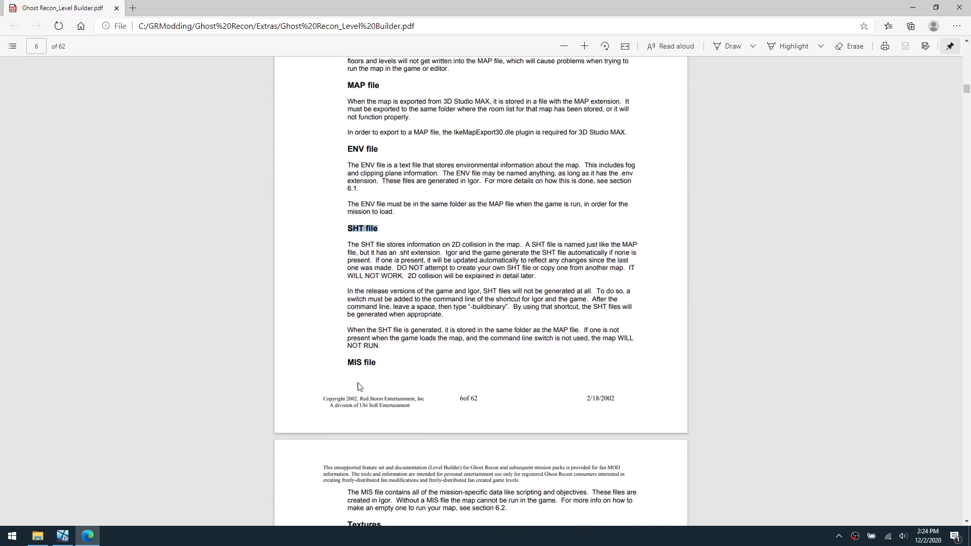
drag(348, 363, 373, 364)
click(306, 363)
scroll(334, 364, down, 2)
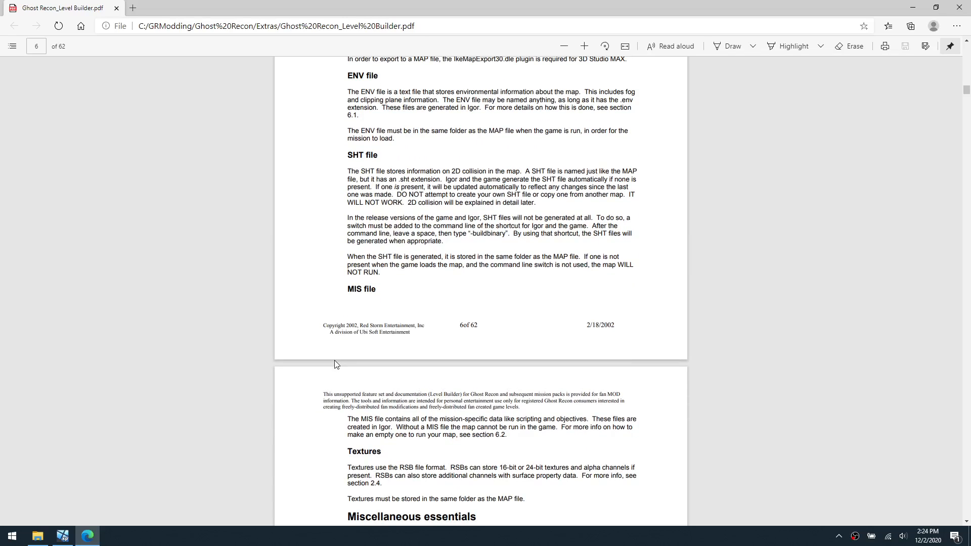
scroll(335, 360, up, 8)
- Switch to 3ds max, select the _101 ground group and save the scene
click(37, 536)
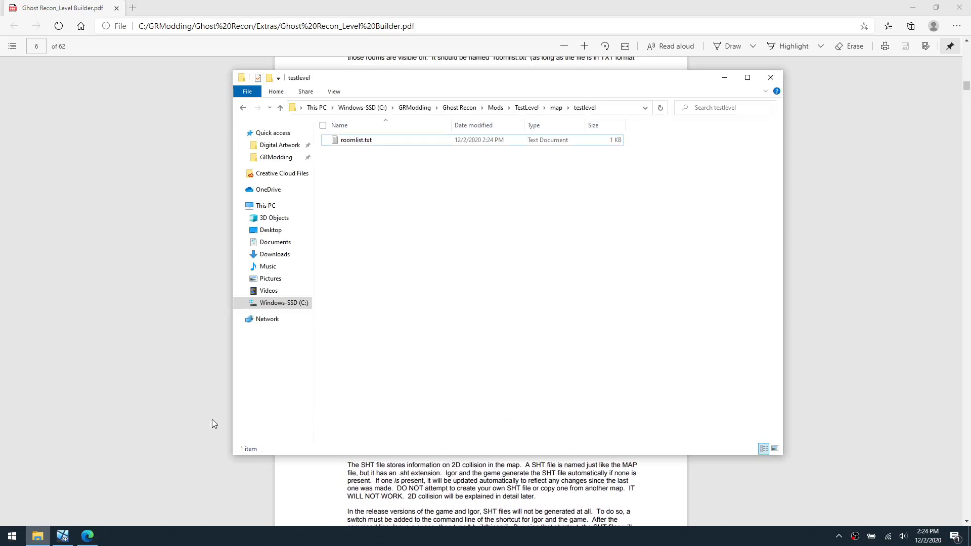
click(62, 536)
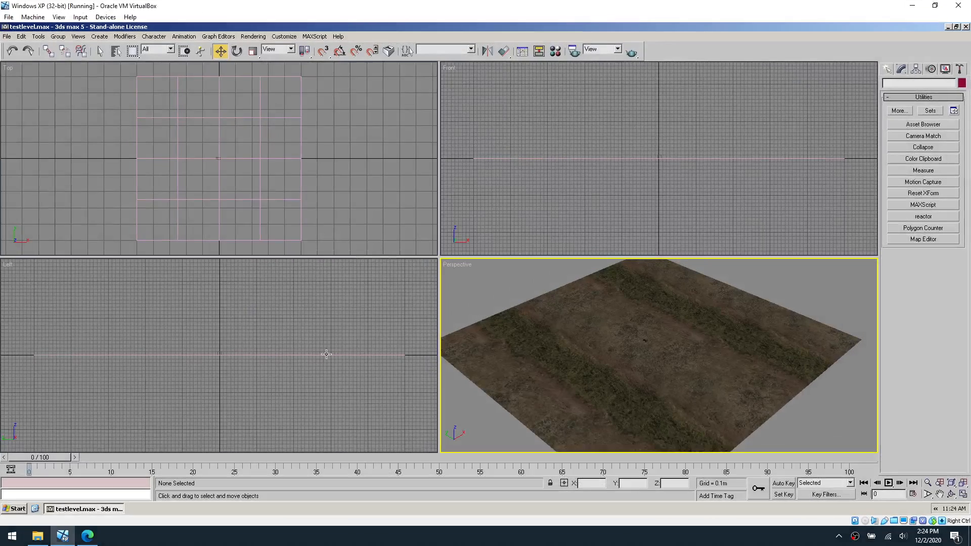
click(562, 312)
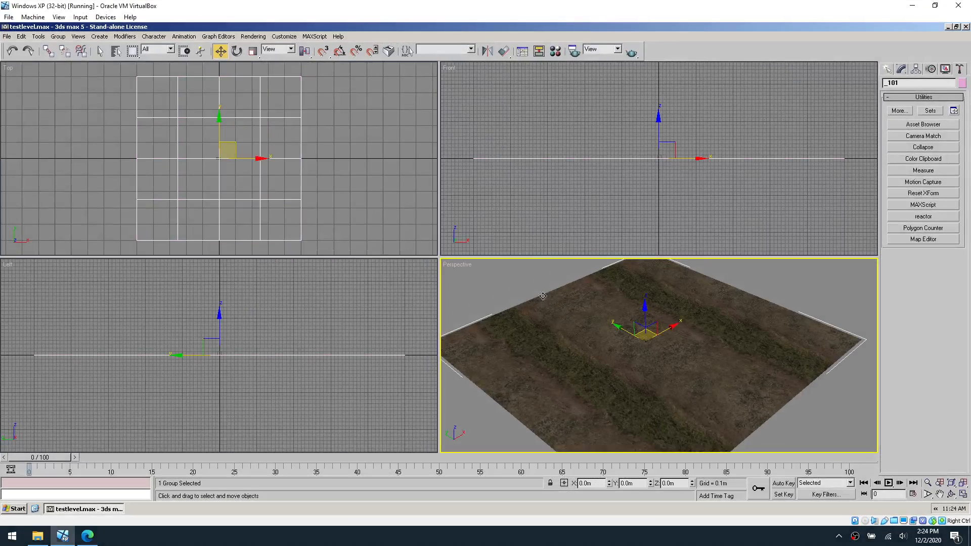
click(58, 37)
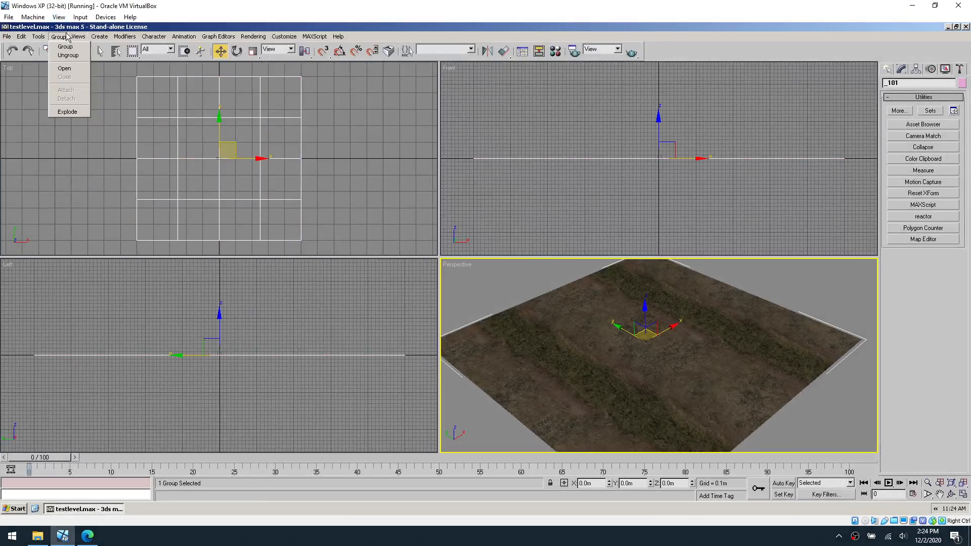
click(58, 37)
click(7, 37)
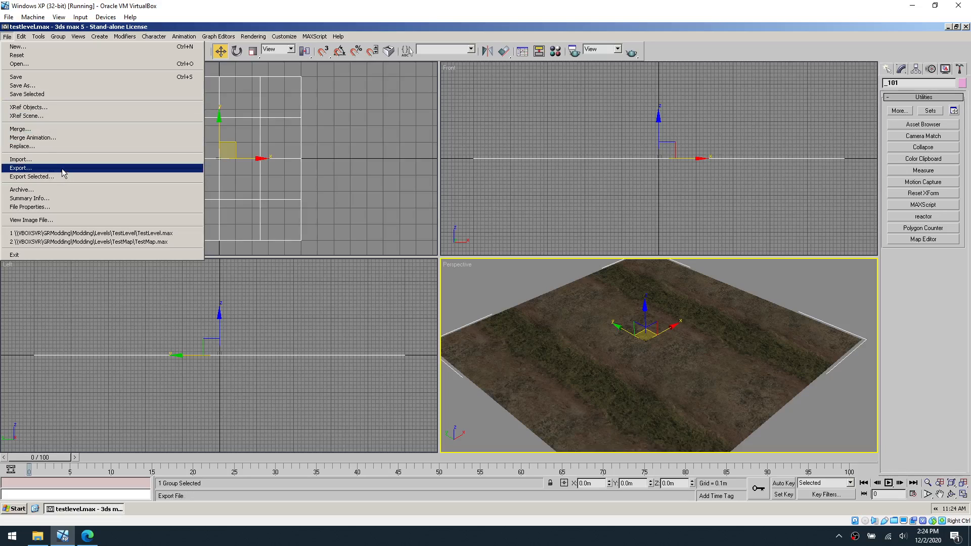
click(44, 76)
- Start exporting the scene and set the export file type to Map (*.MAP)
click(9, 37)
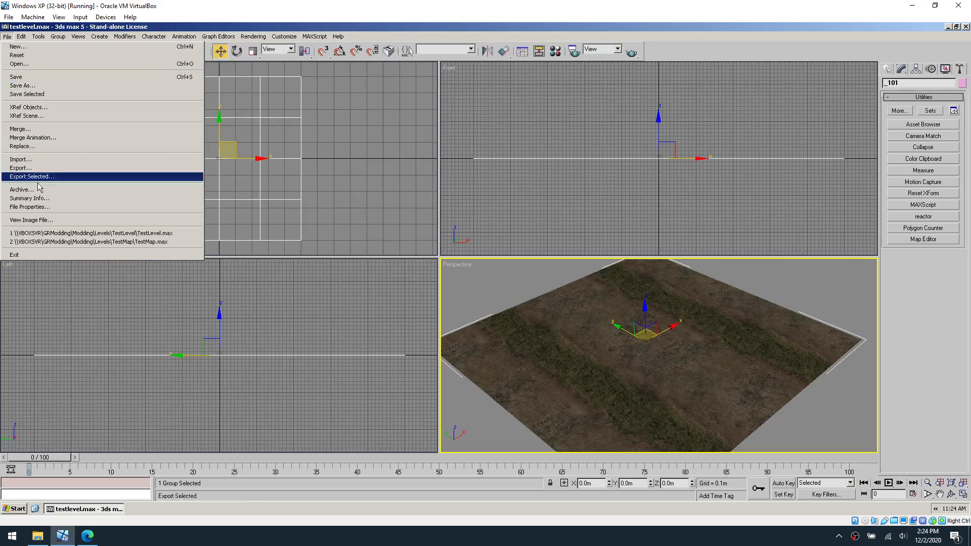
click(47, 167)
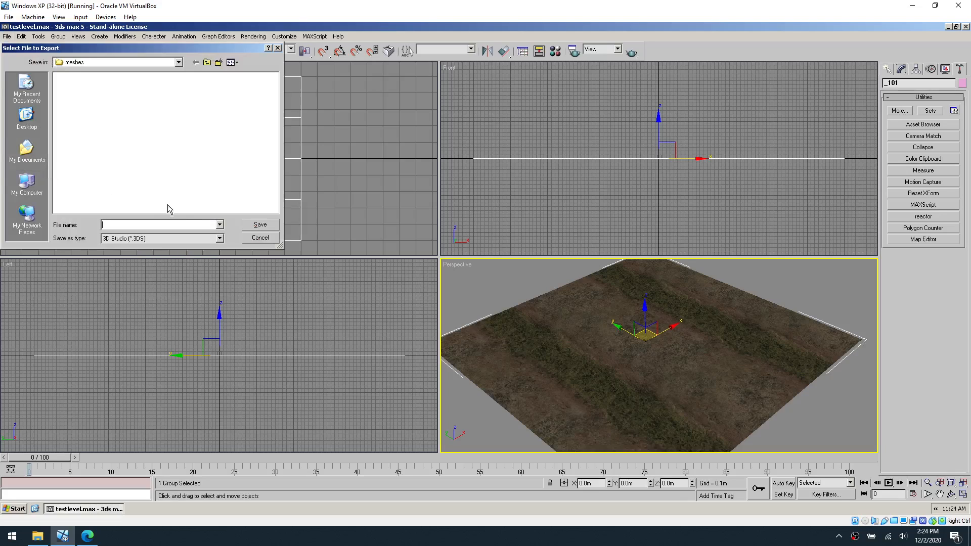
click(162, 238)
scroll(152, 275, down, 1)
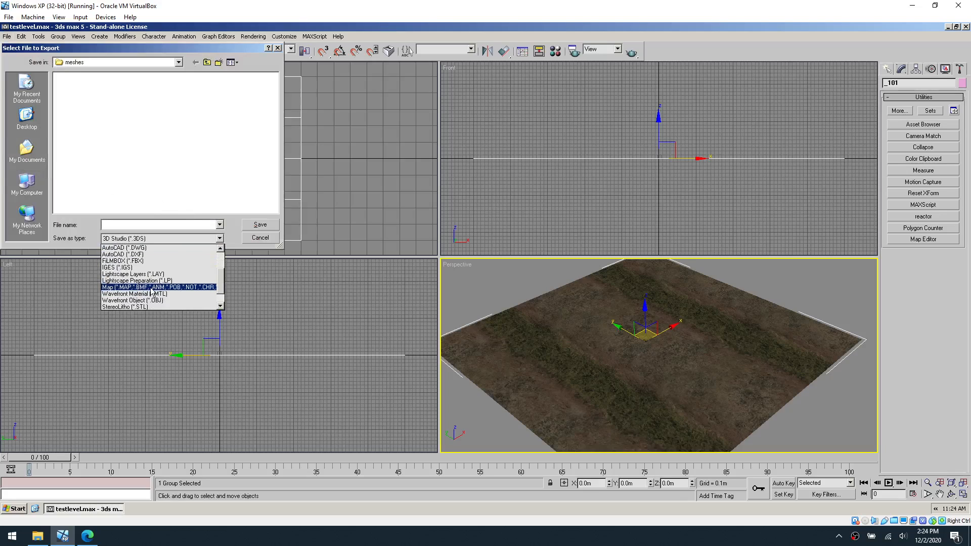
click(151, 287)
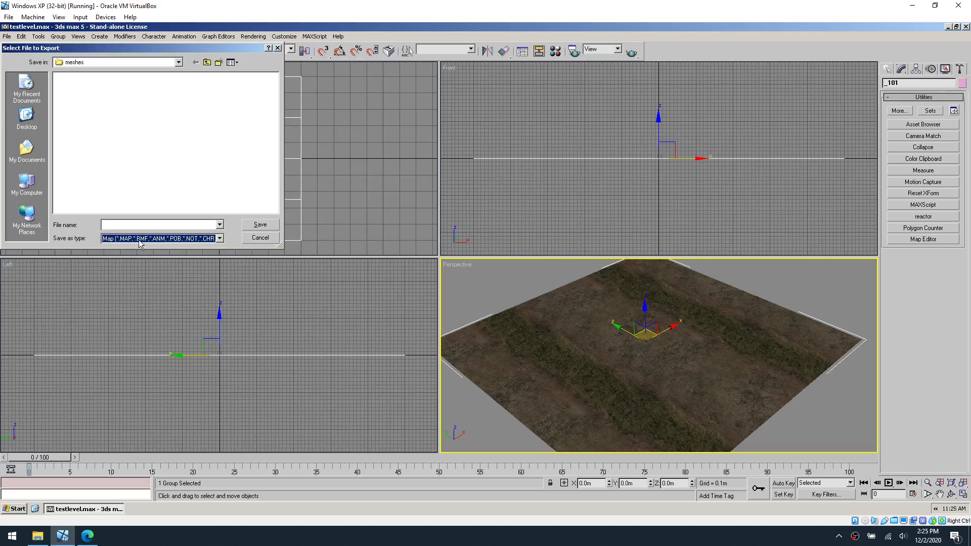
- Browse to the shared Ghost Recon\Mods\TestLevel\map\testlevel folder and name the export file testlevel
click(27, 219)
double_click(78, 85)
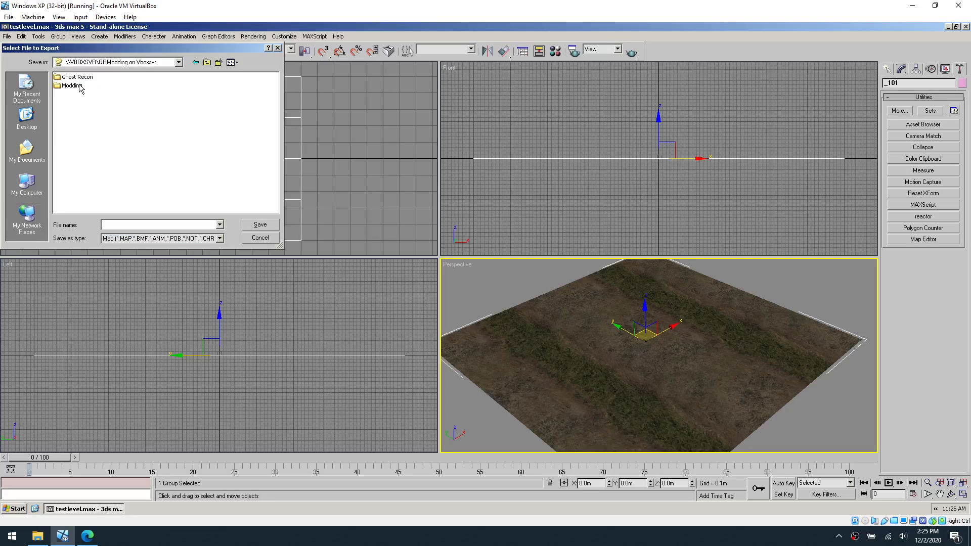
double_click(76, 77)
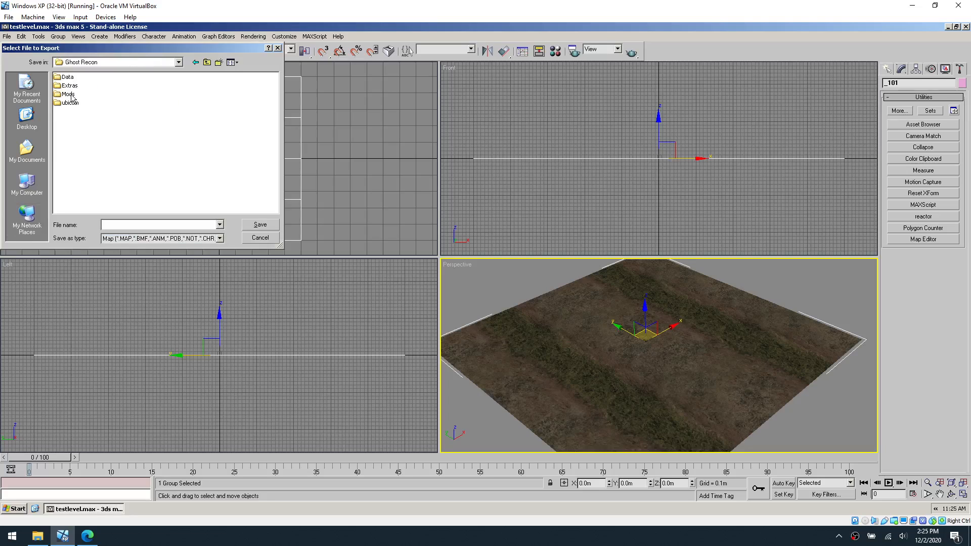
click(70, 94)
double_click(70, 95)
double_click(76, 103)
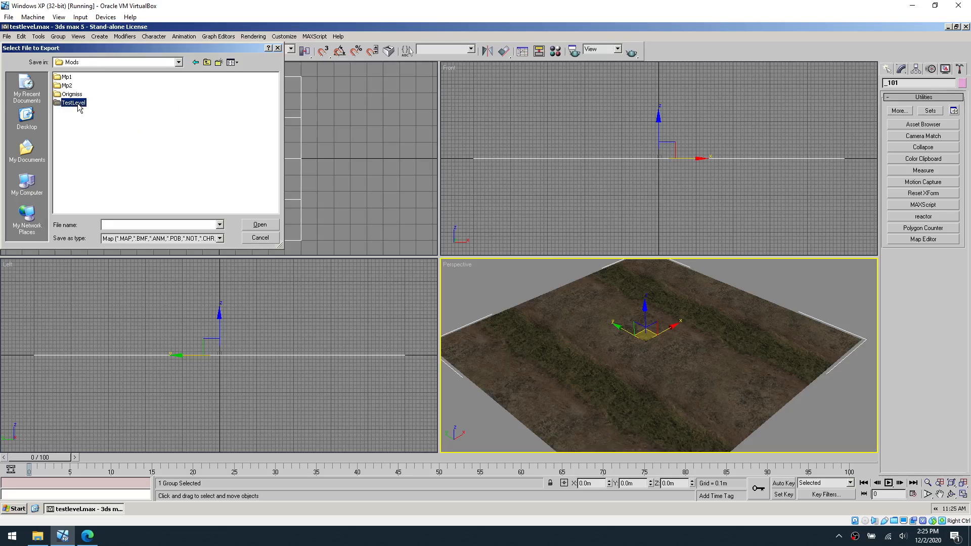
double_click(69, 79)
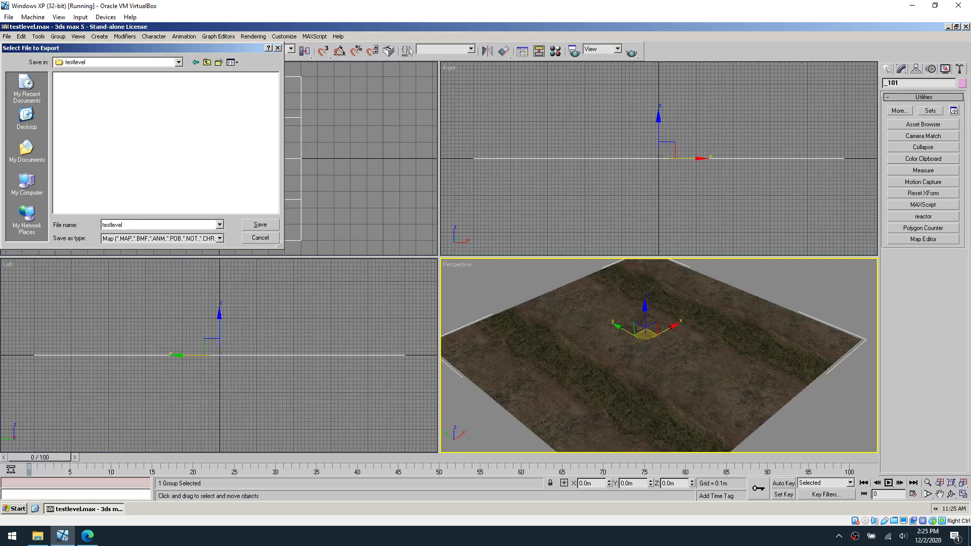
- Export the map file with the default MAP export options and dismiss the results summary
click(261, 225)
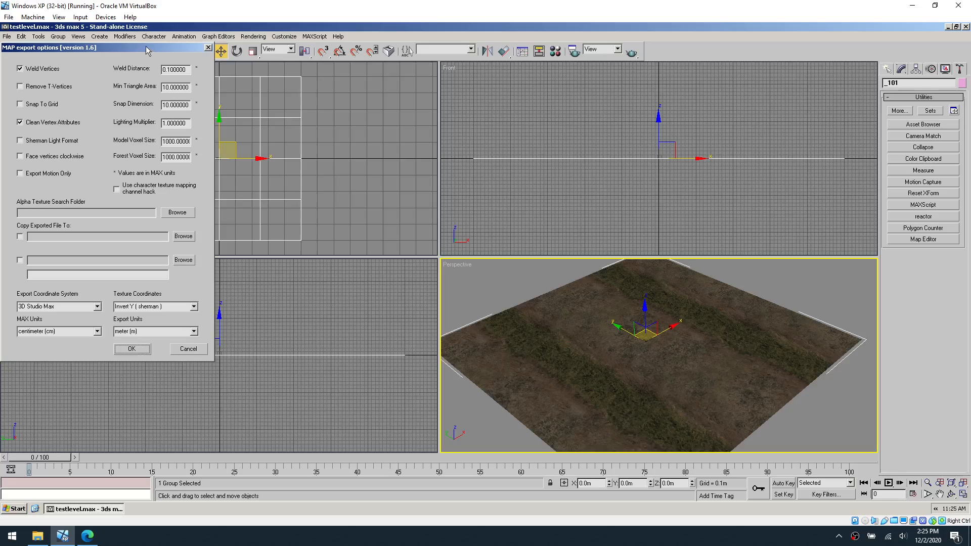
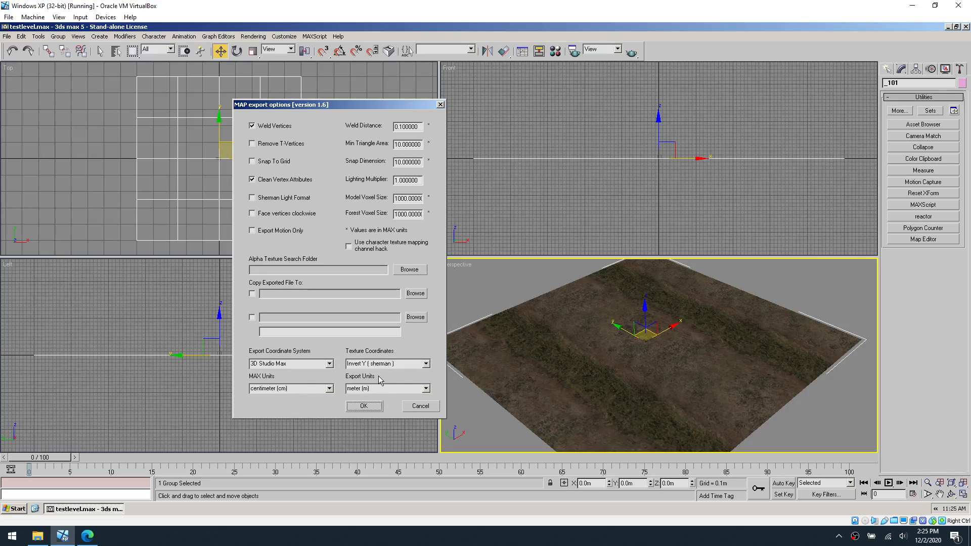
click(365, 406)
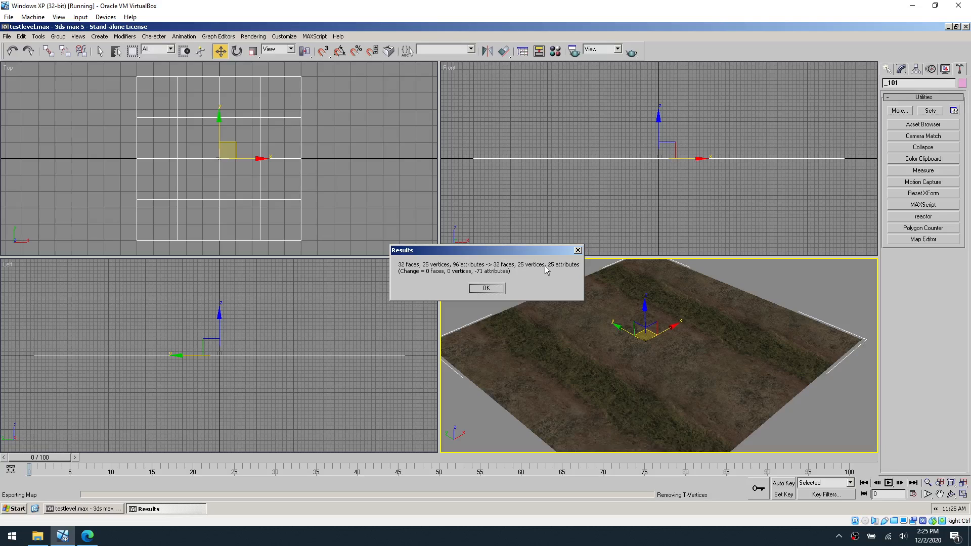
click(482, 293)
click(486, 285)
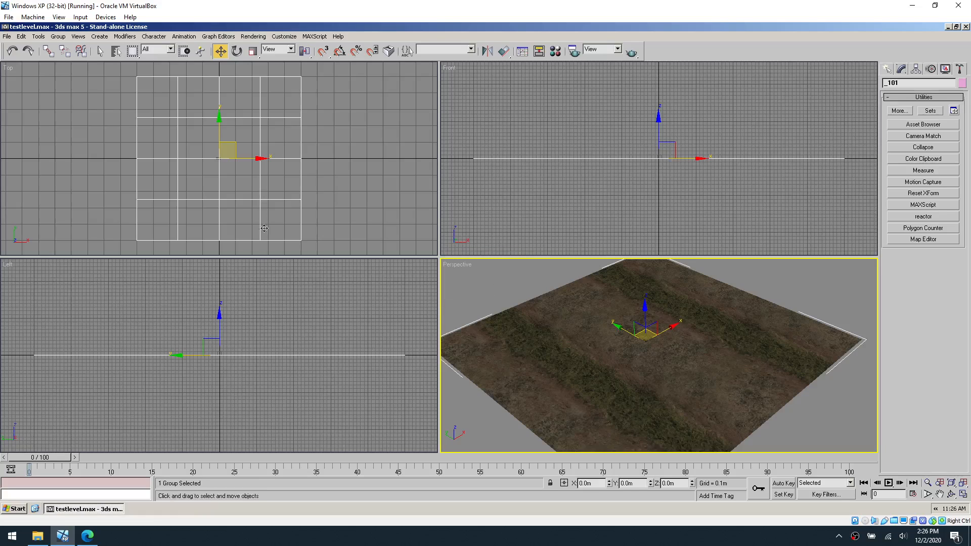
- Leave the virtual machine, check the exported testlevel.map in its Windows folder, and review the PDF's ENV file section
click(948, 27)
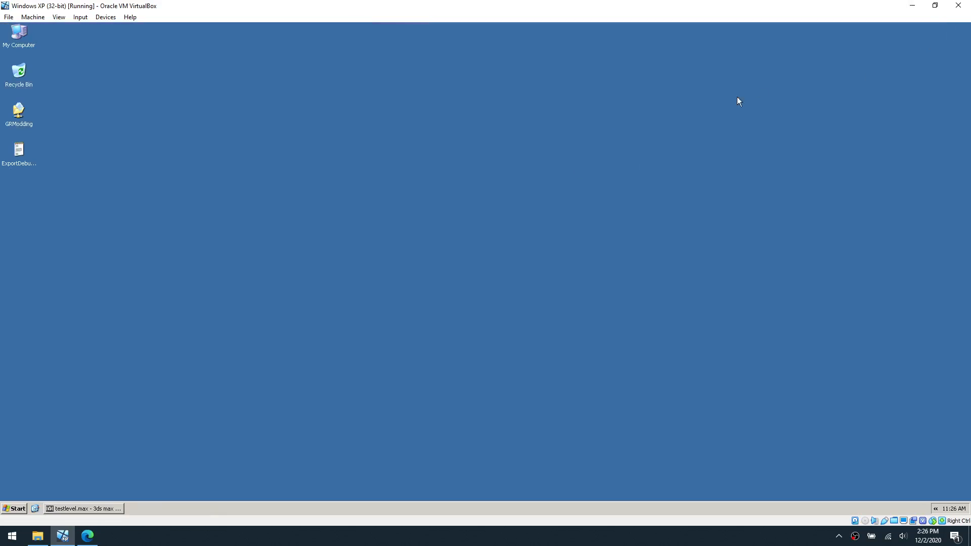
click(912, 7)
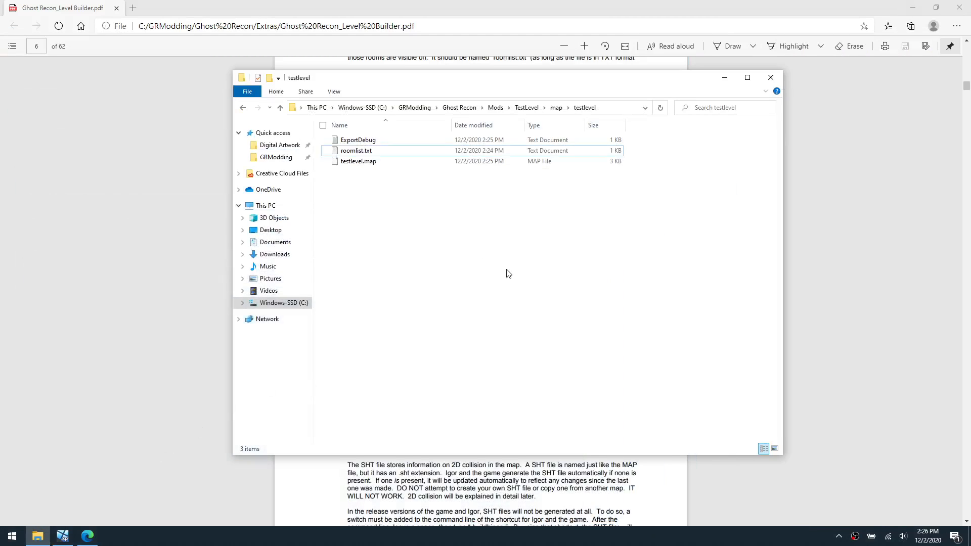
click(363, 163)
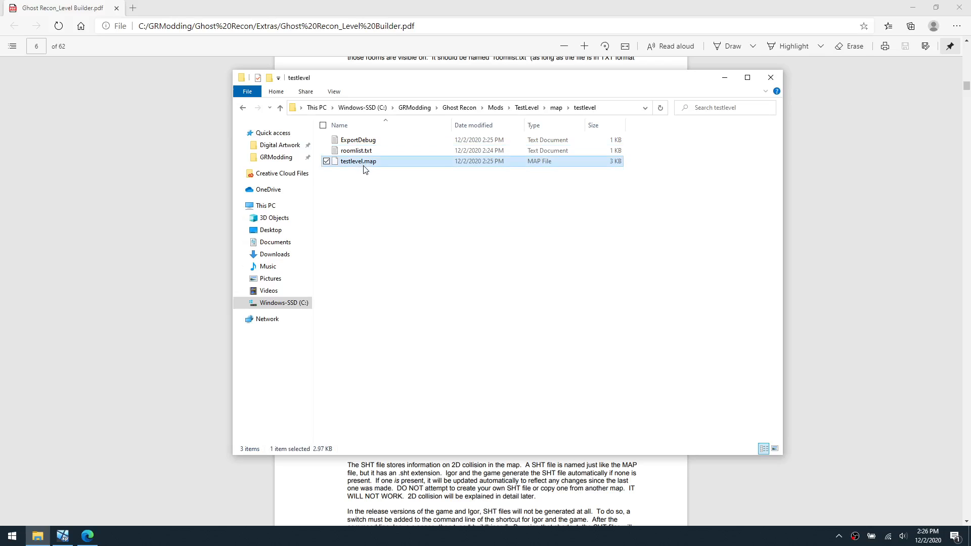
click(377, 203)
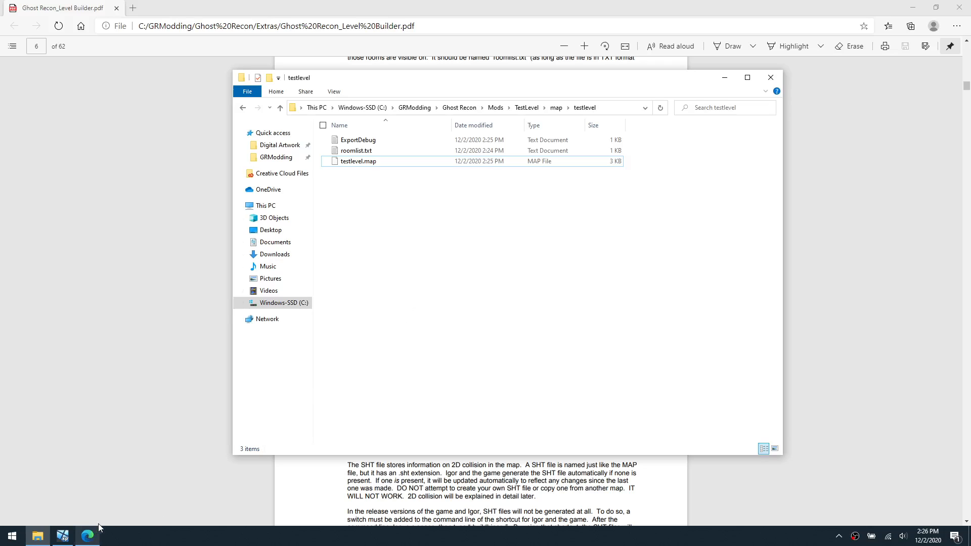
click(172, 336)
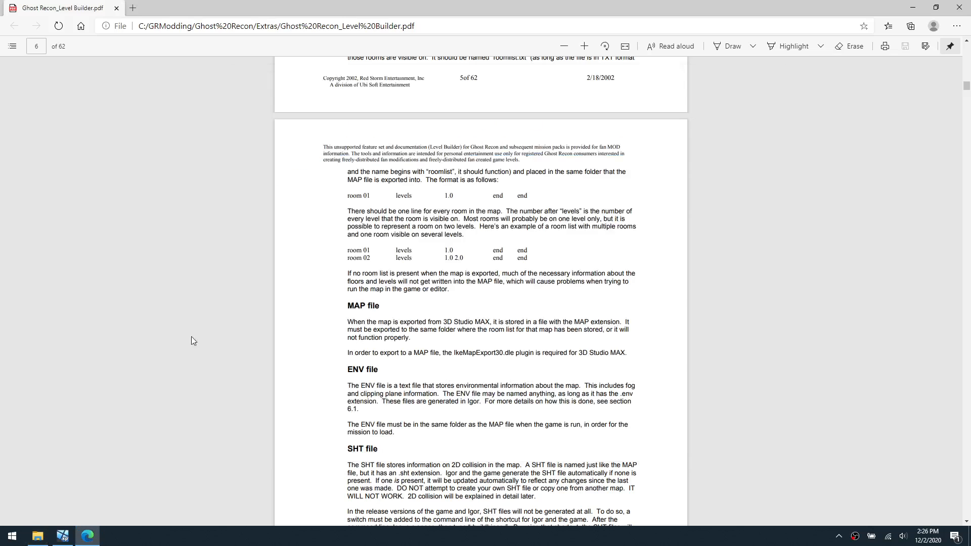
scroll(379, 275, down, 1)
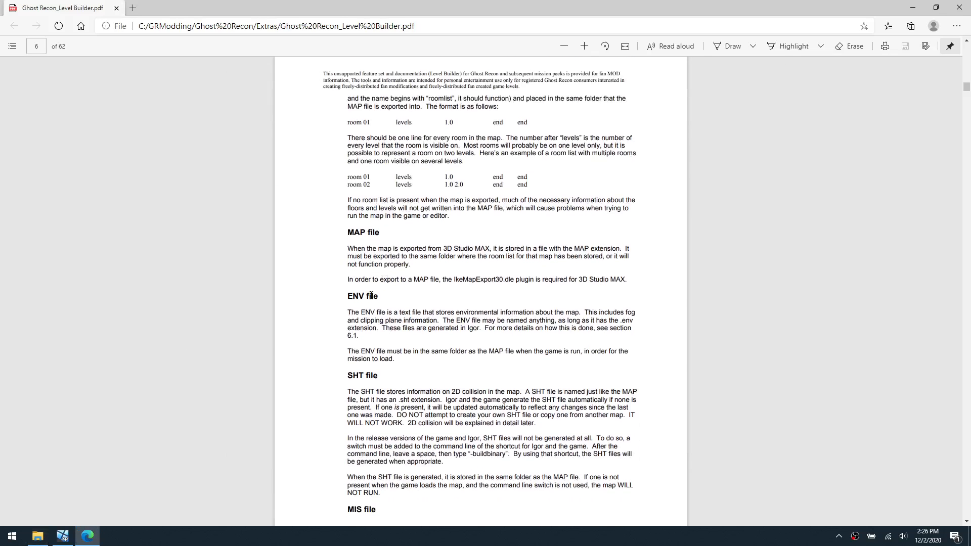
- Launch the Igor mission editor from the GRModding\Ghost Recon folder
click(71, 541)
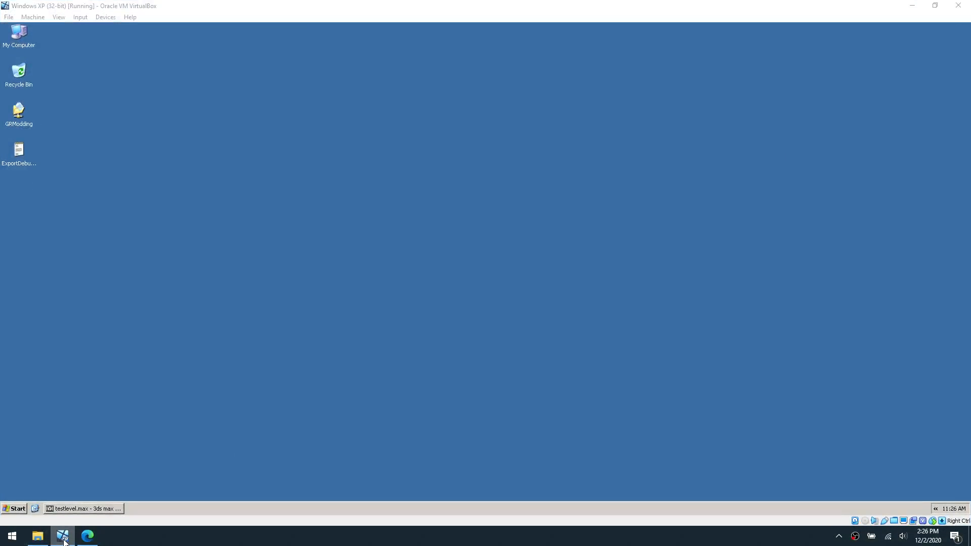
click(64, 539)
click(38, 536)
click(38, 536)
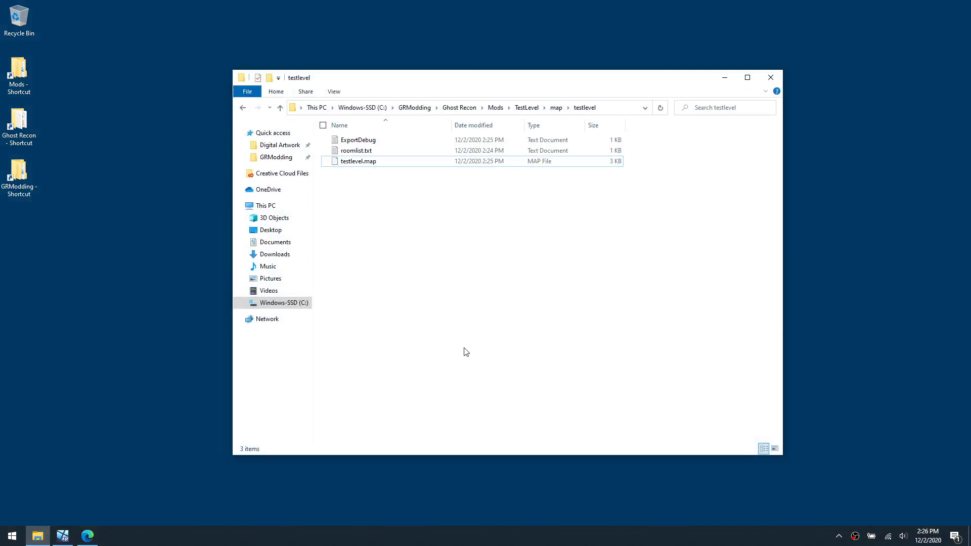
click(13, 538)
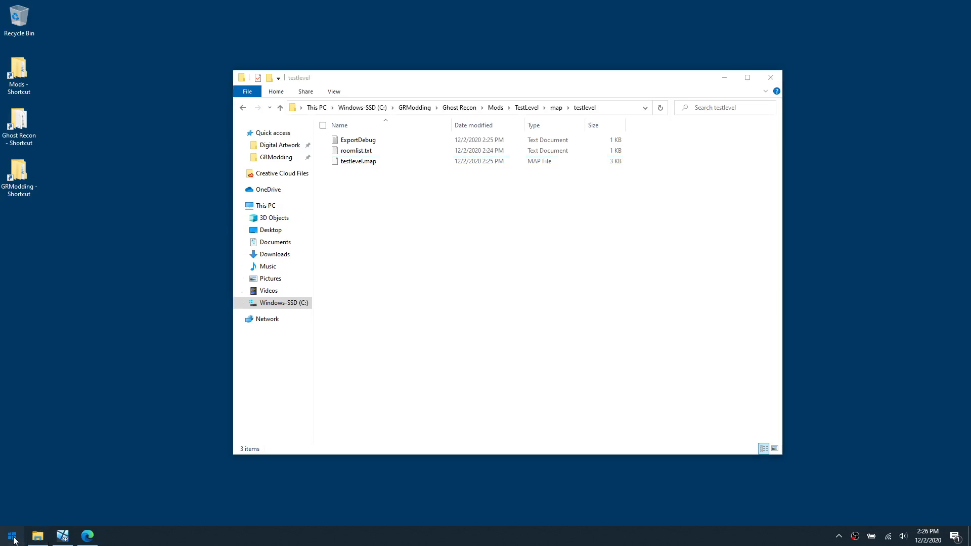
click(14, 539)
click(287, 161)
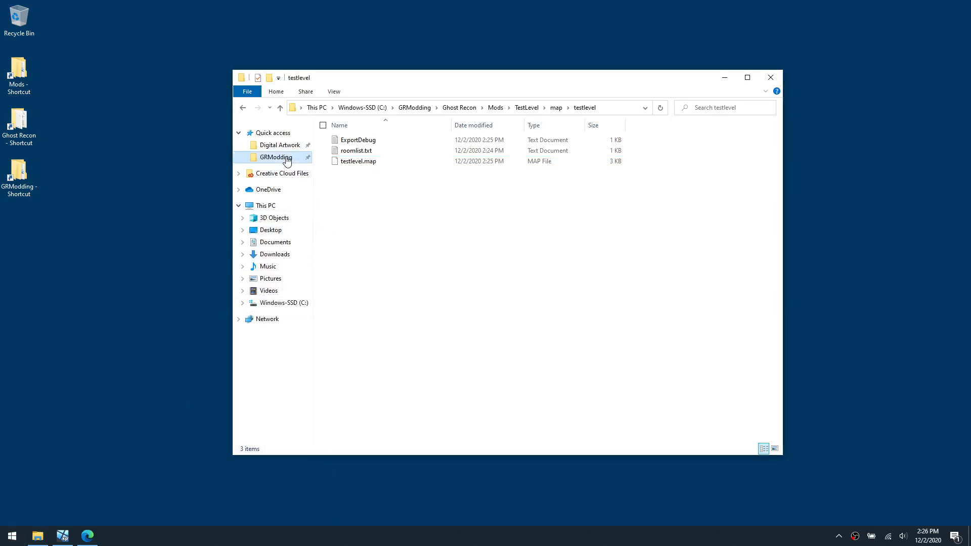
double_click(349, 139)
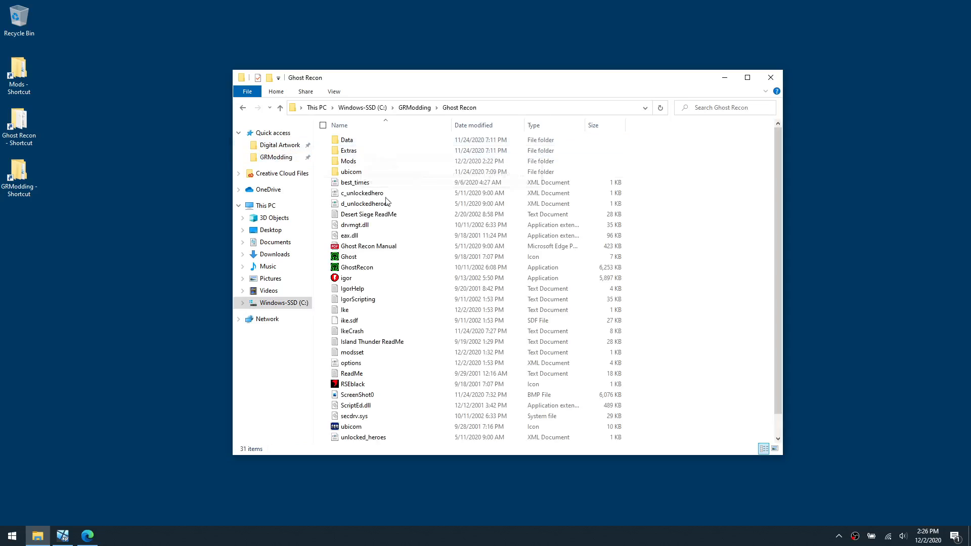
double_click(381, 281)
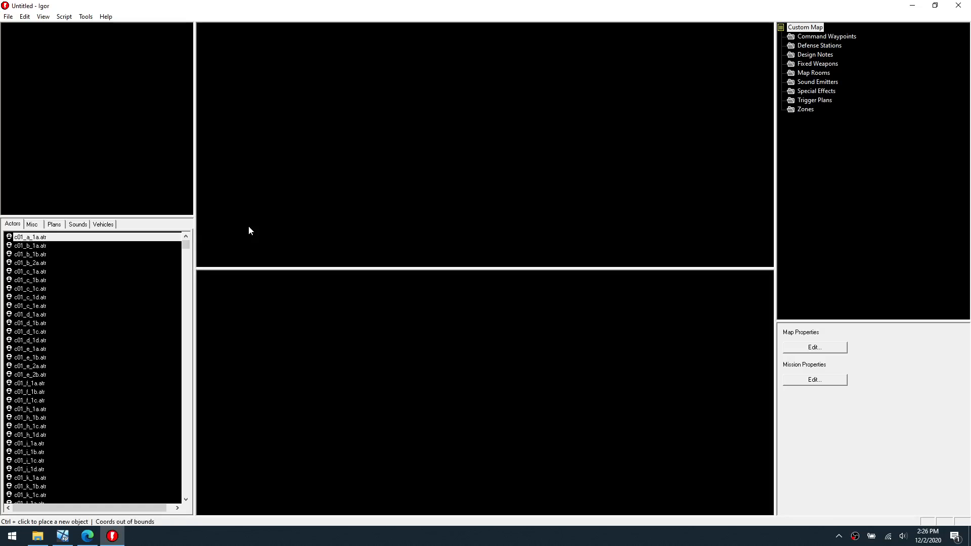
- Open Igor's Environment Editor and move its window to the middle of the workspace
click(64, 17)
mouse_move(85, 17)
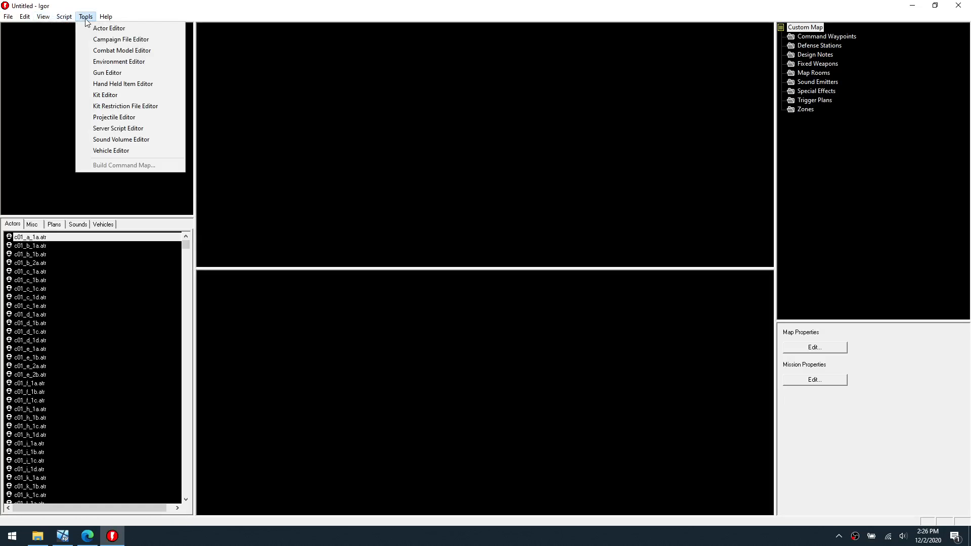
click(133, 61)
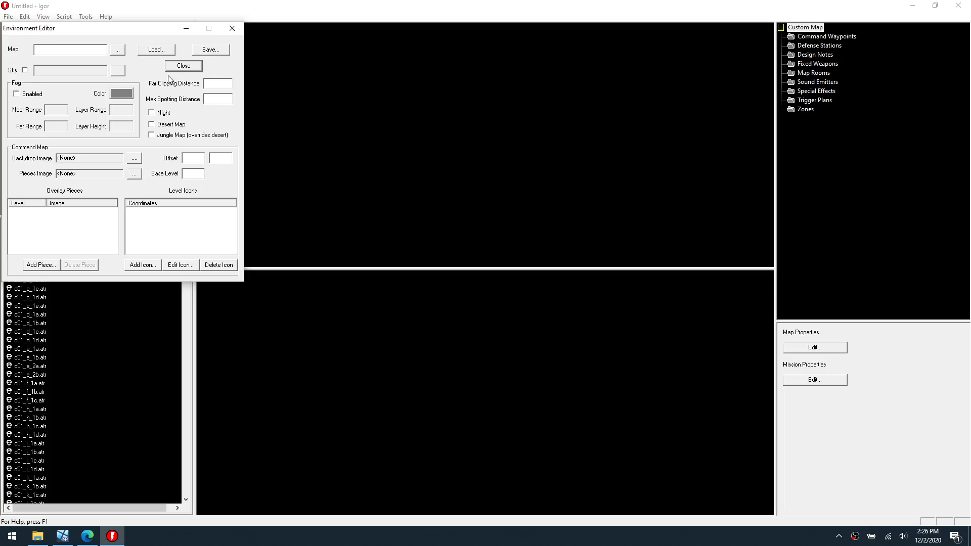
drag(154, 34, 523, 159)
- Load the m01_caves environment file from Mods\Origmiss\Map\m01_Caves as the starting template
click(525, 175)
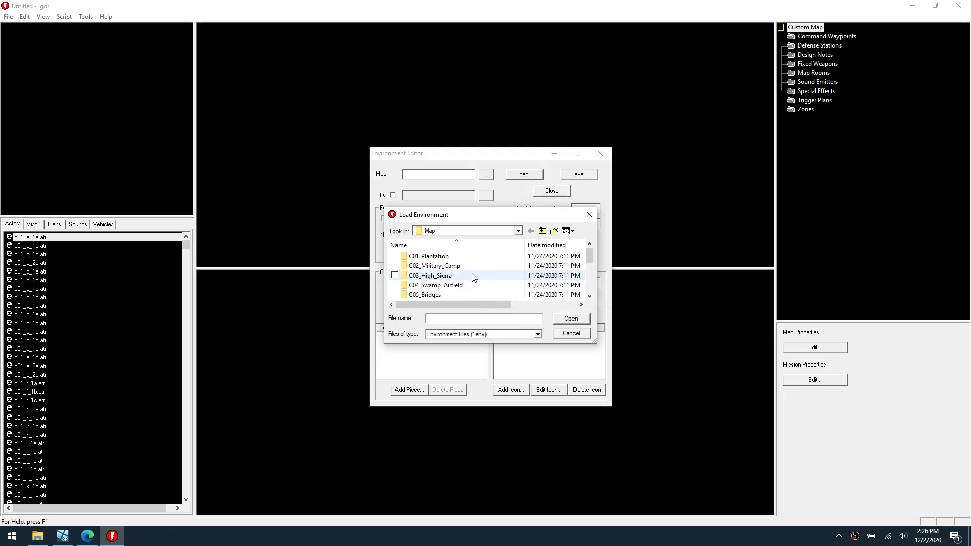
click(440, 230)
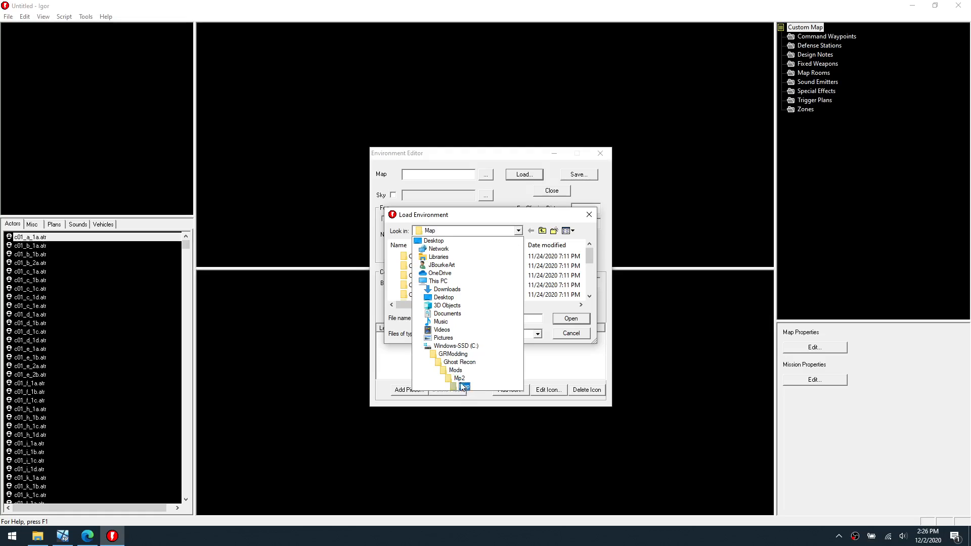
click(458, 371)
double_click(425, 275)
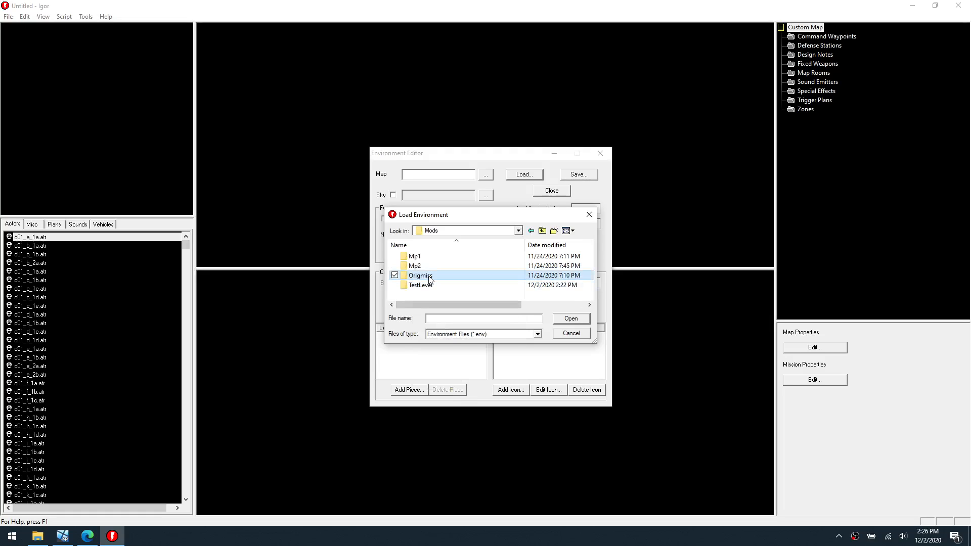
double_click(416, 285)
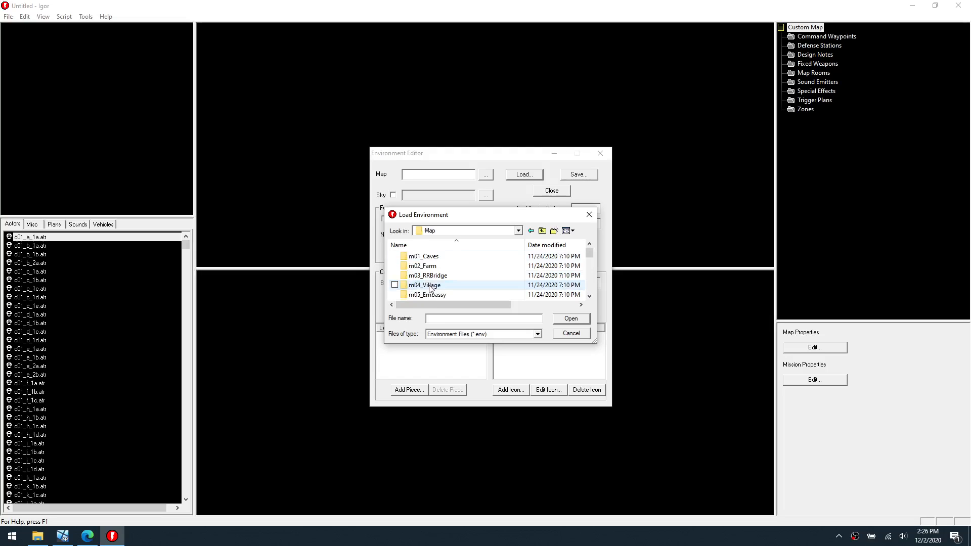
click(445, 260)
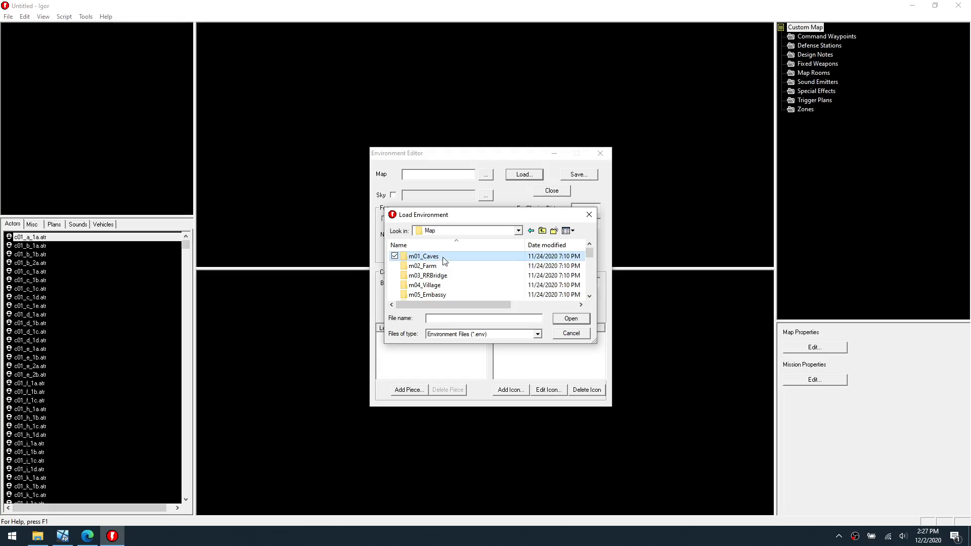
double_click(444, 260)
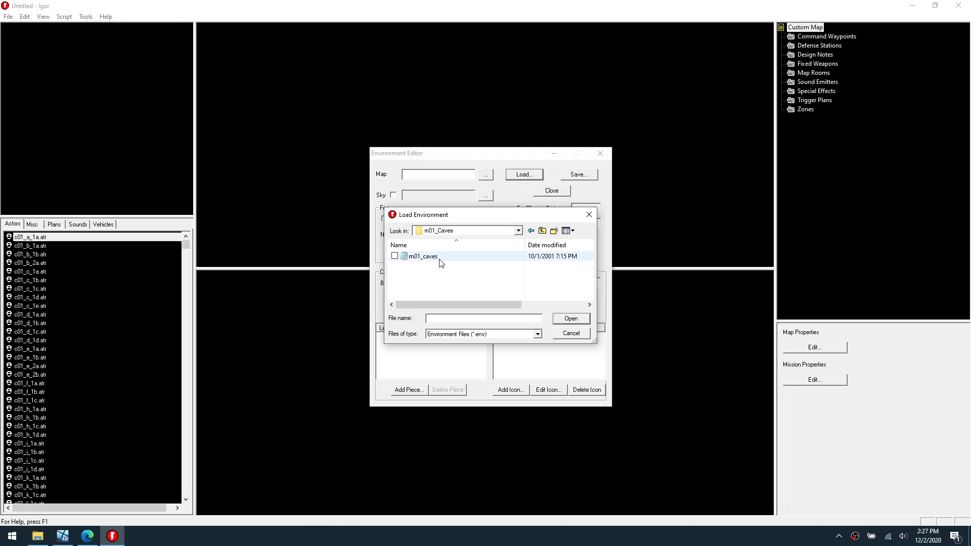
click(433, 262)
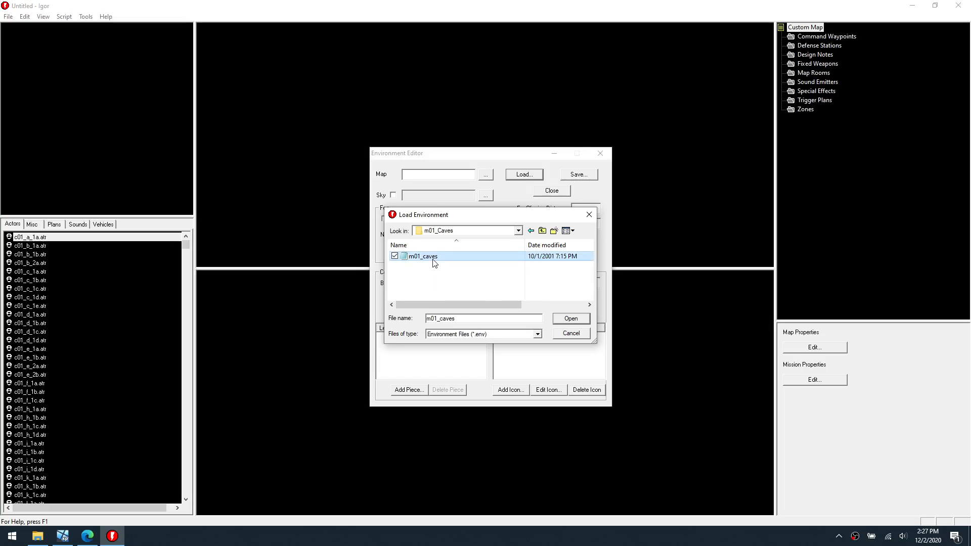
double_click(433, 262)
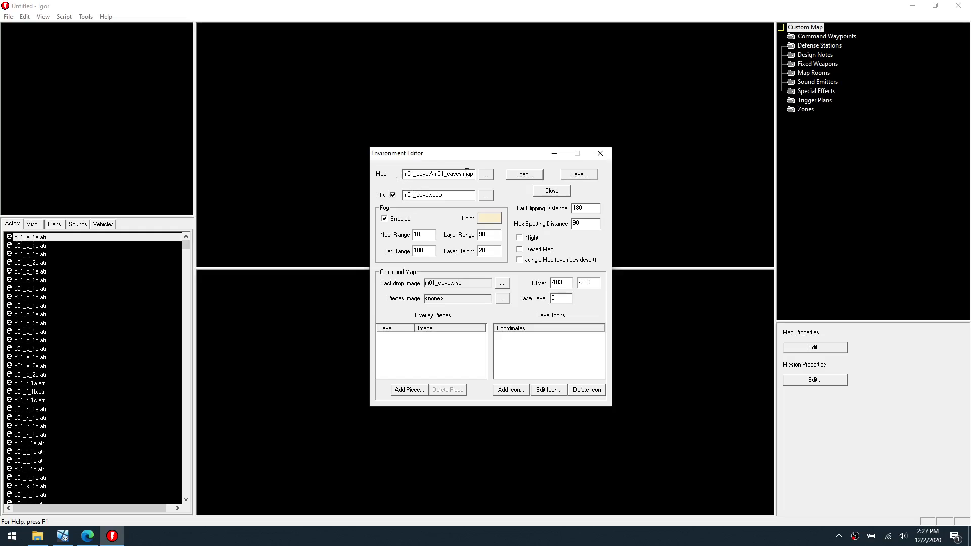
- Set the environment's map to testlevel.map from the Mods\TestLevel\map\testlevel folder
click(486, 175)
click(470, 232)
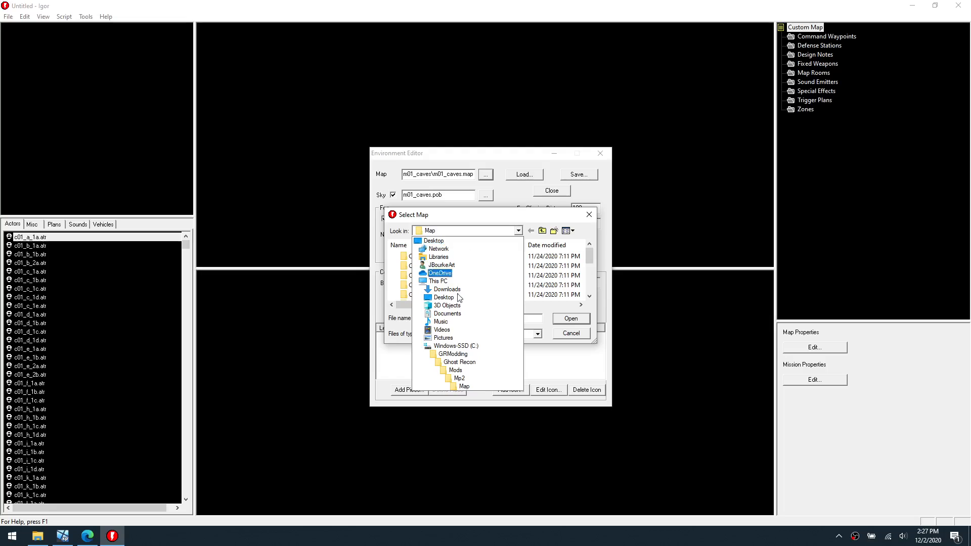
click(455, 370)
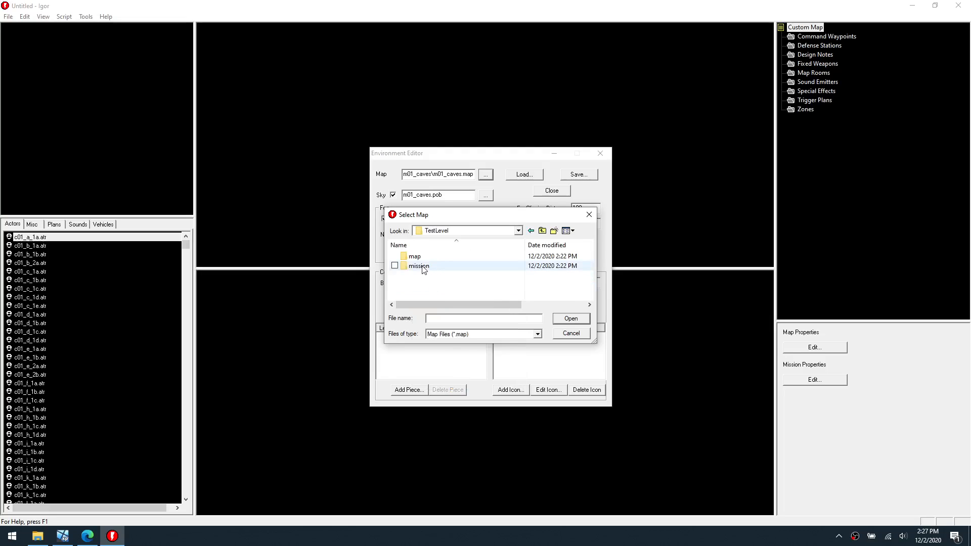
double_click(422, 263)
double_click(422, 257)
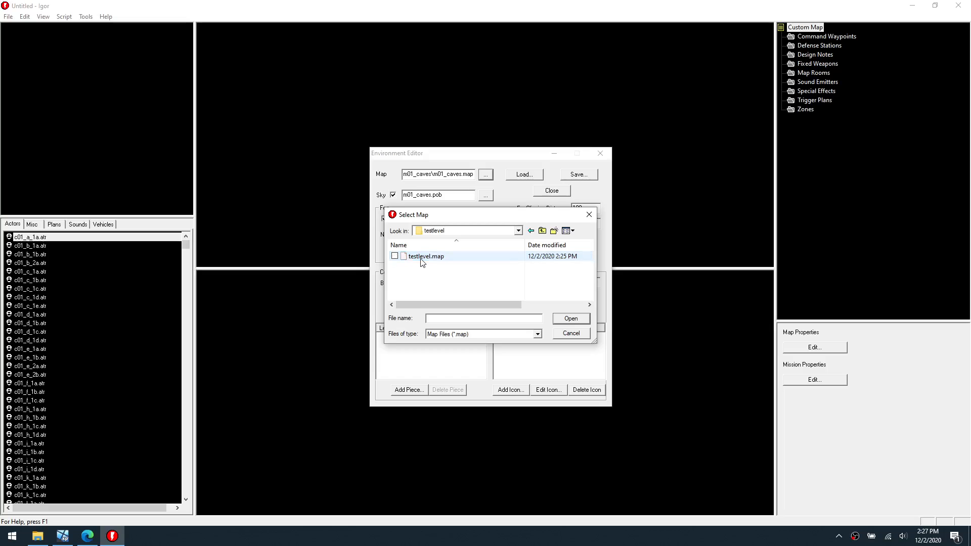
click(421, 258)
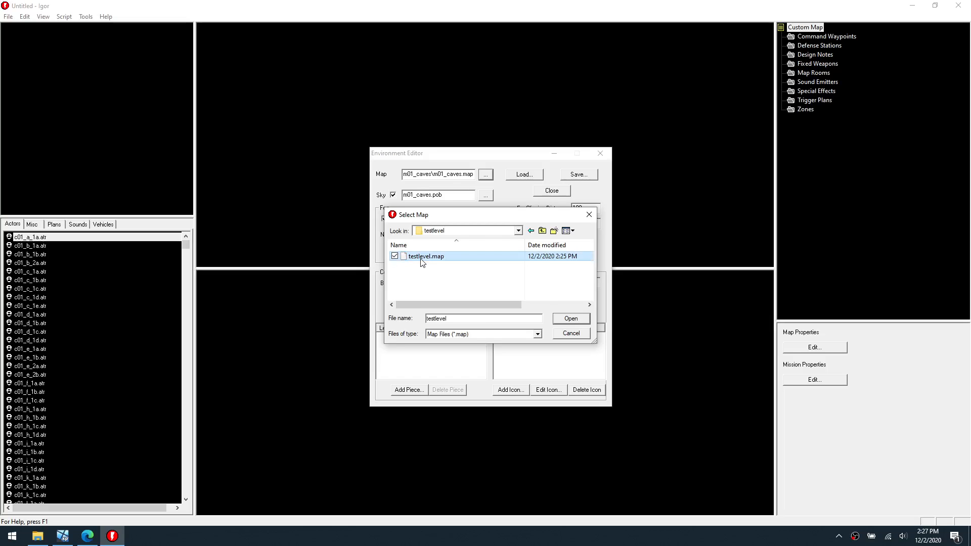
double_click(421, 258)
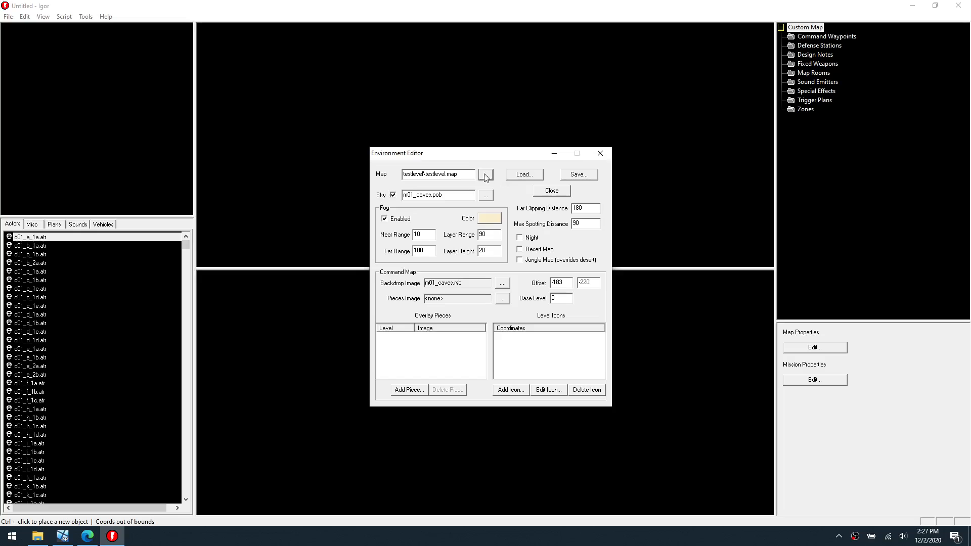
- Save the environment as testlevel in the Mods\TestLevel\map\testlevel folder and close Igor
click(579, 175)
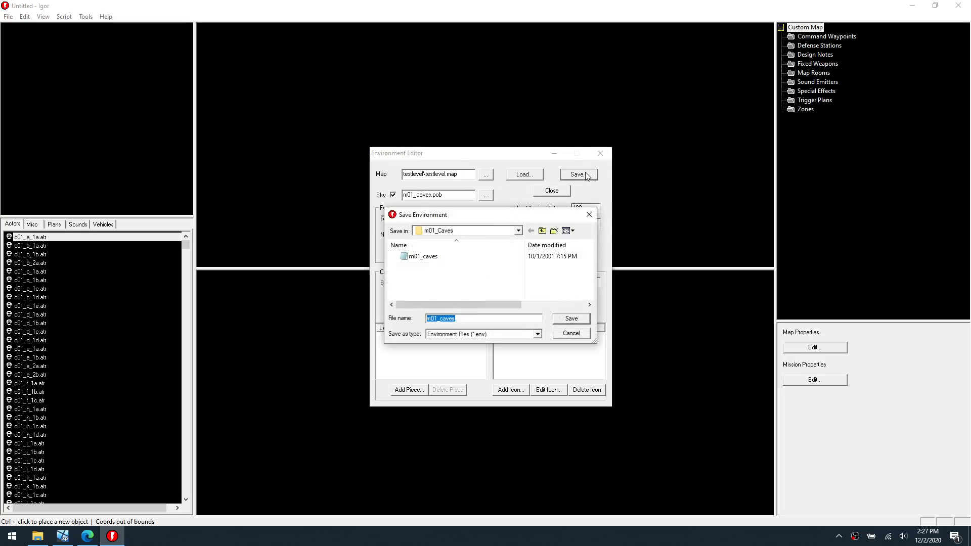
click(500, 230)
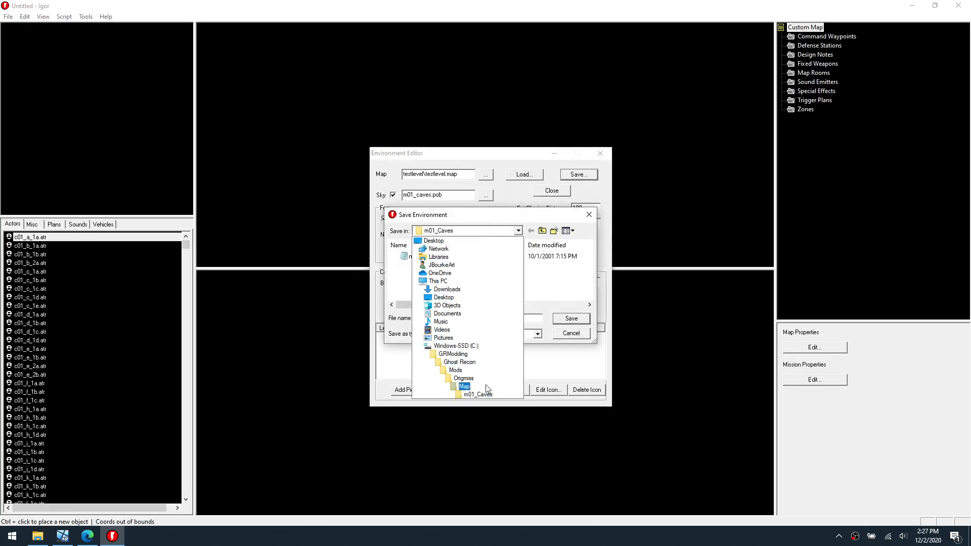
click(458, 370)
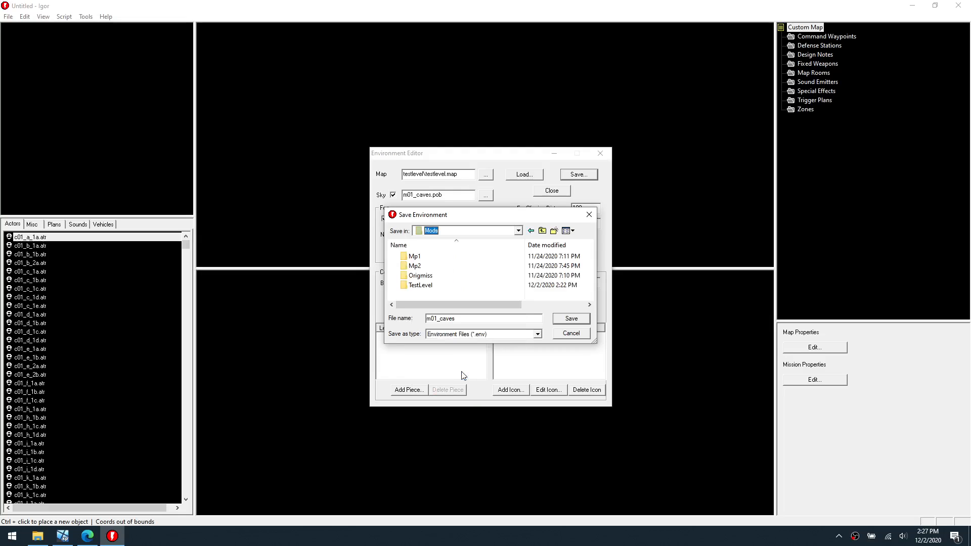
double_click(427, 286)
double_click(418, 256)
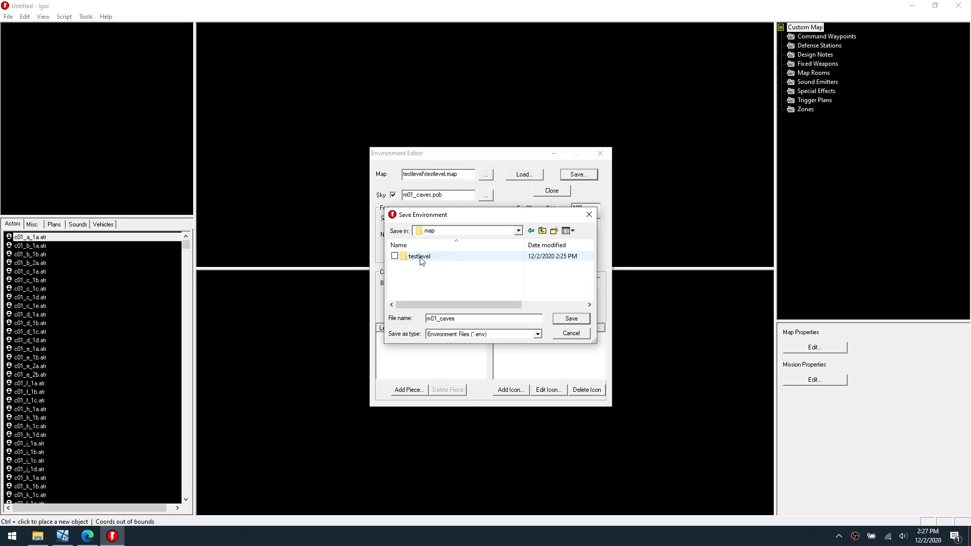
double_click(423, 256)
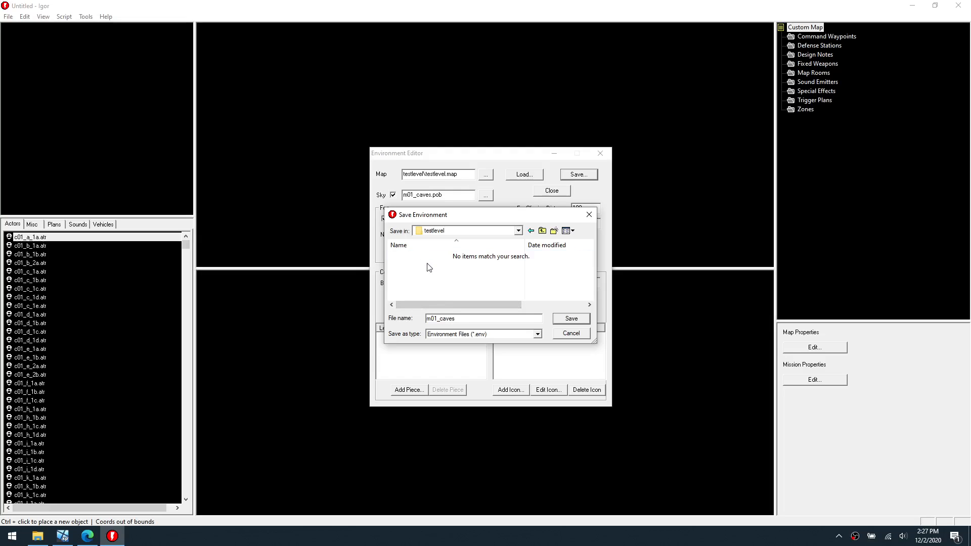
click(472, 318)
double_click(473, 318)
text(testlevel)
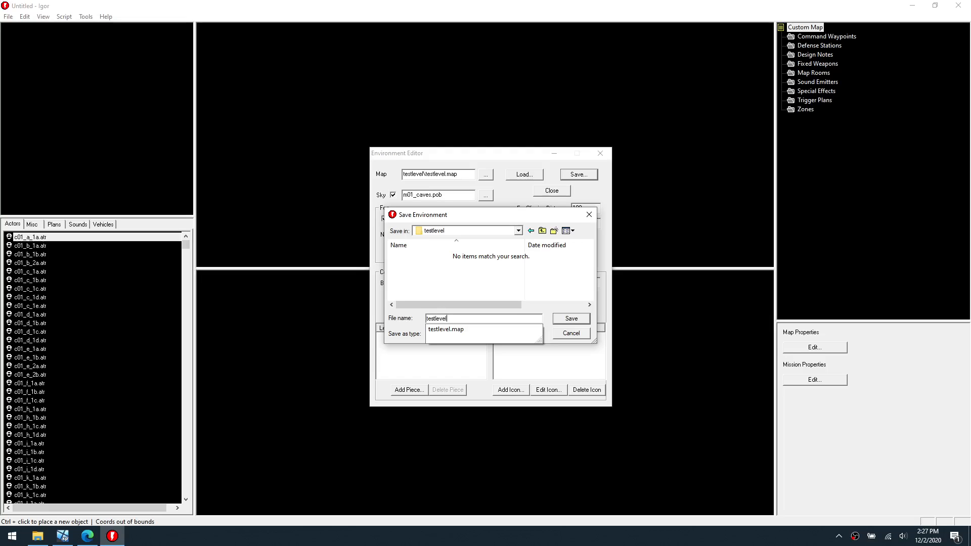
click(447, 302)
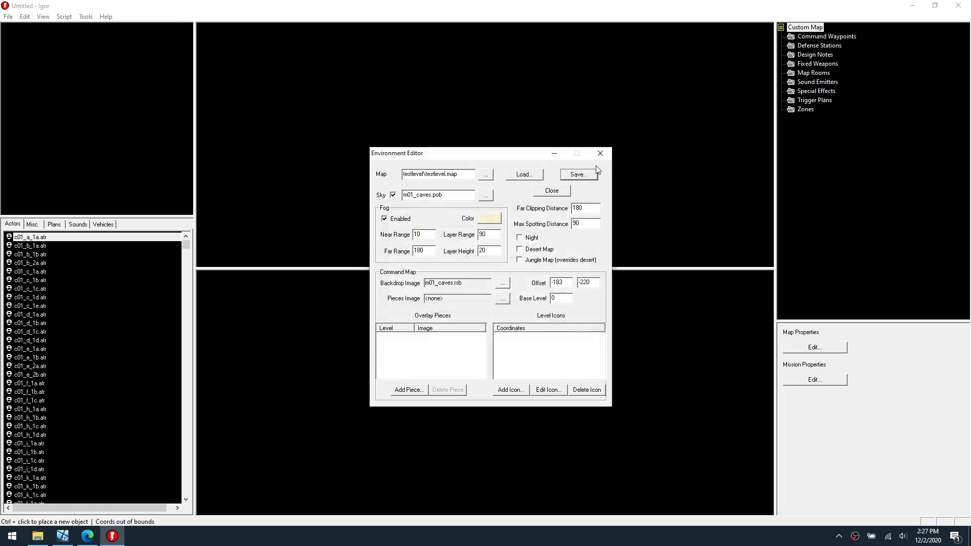
click(600, 152)
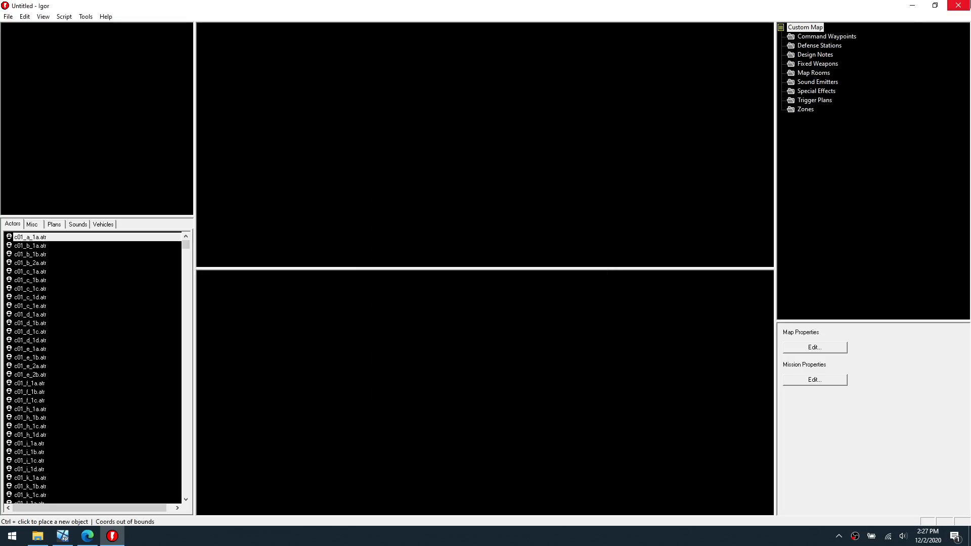
click(964, 5)
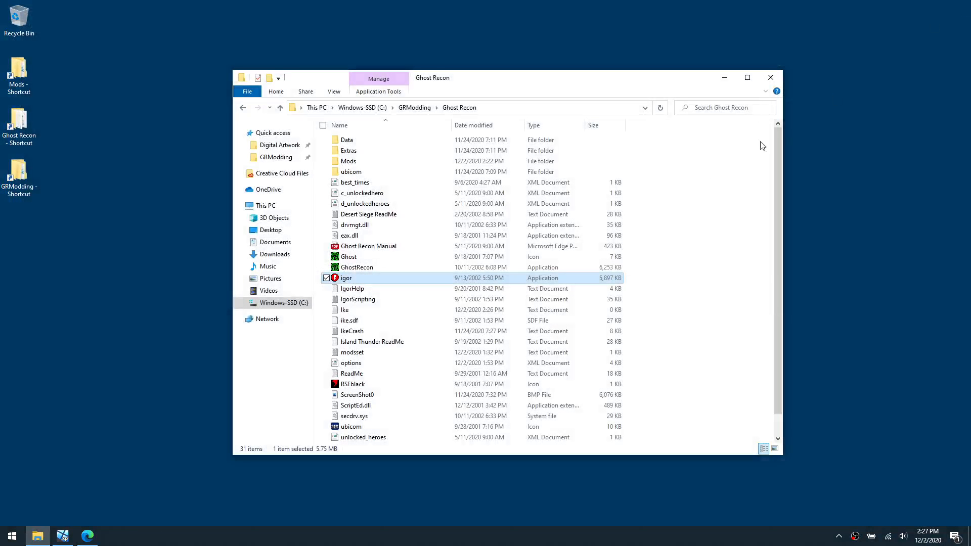
- Find the ModsCont text file in the Ghost Recon\Mods\Mp2 folder and copy it
double_click(371, 162)
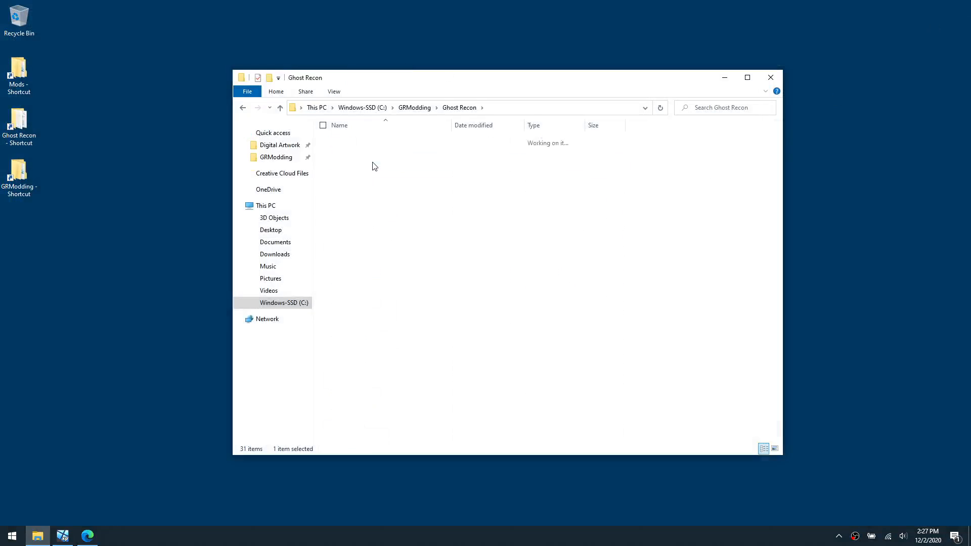
double_click(374, 173)
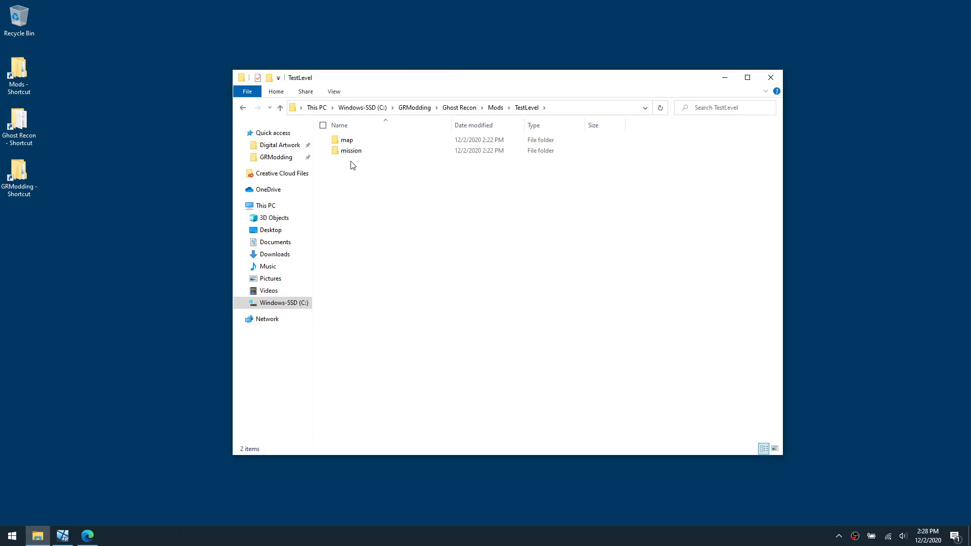
key(alt+Left)
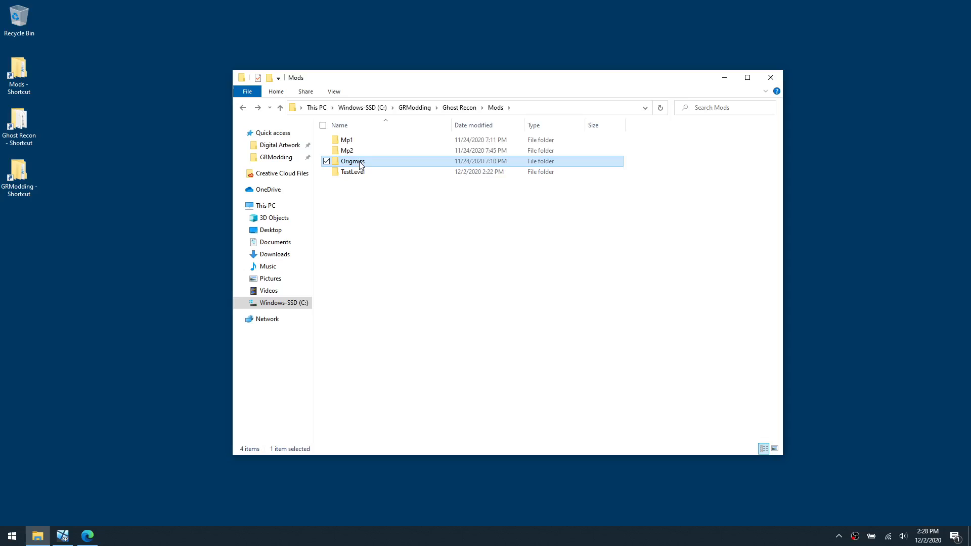
double_click(357, 161)
key(alt+Left)
double_click(354, 151)
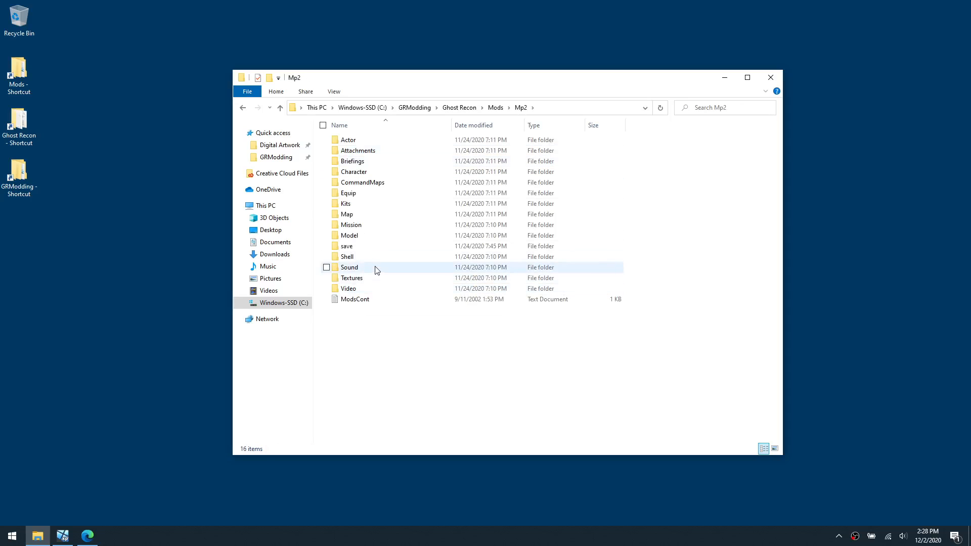
right_click(353, 301)
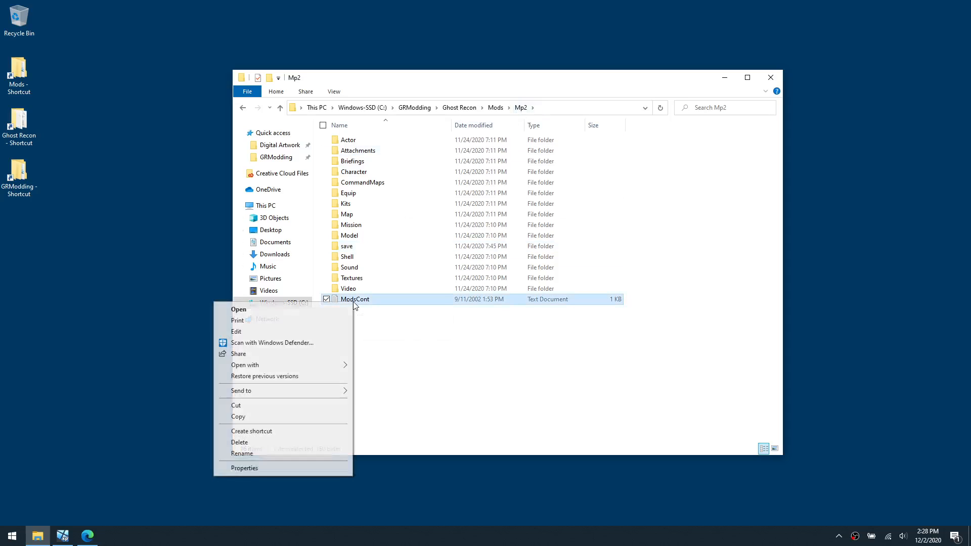
click(287, 416)
- Paste the copied ModsCont file into the Mods\TestLevel folder
key(alt+Up)
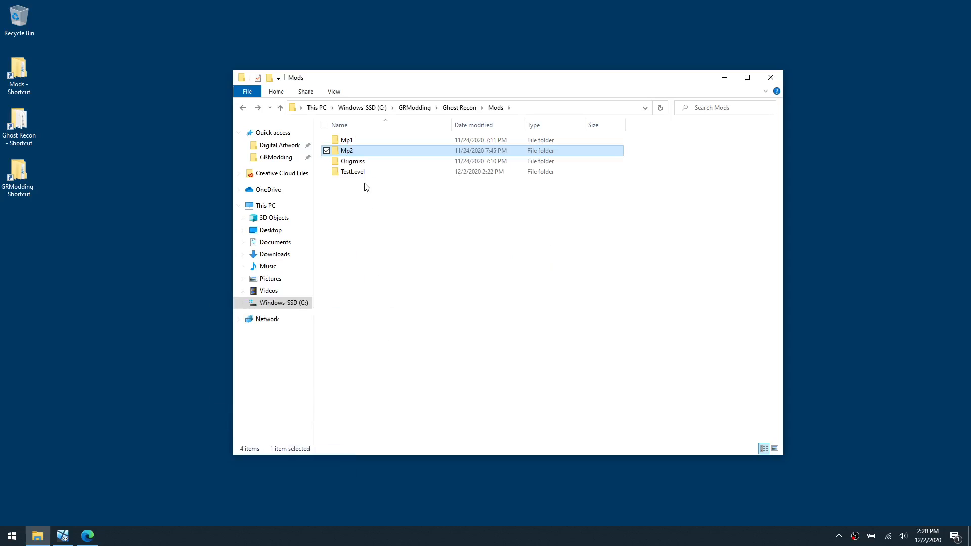
click(366, 173)
double_click(366, 173)
right_click(390, 236)
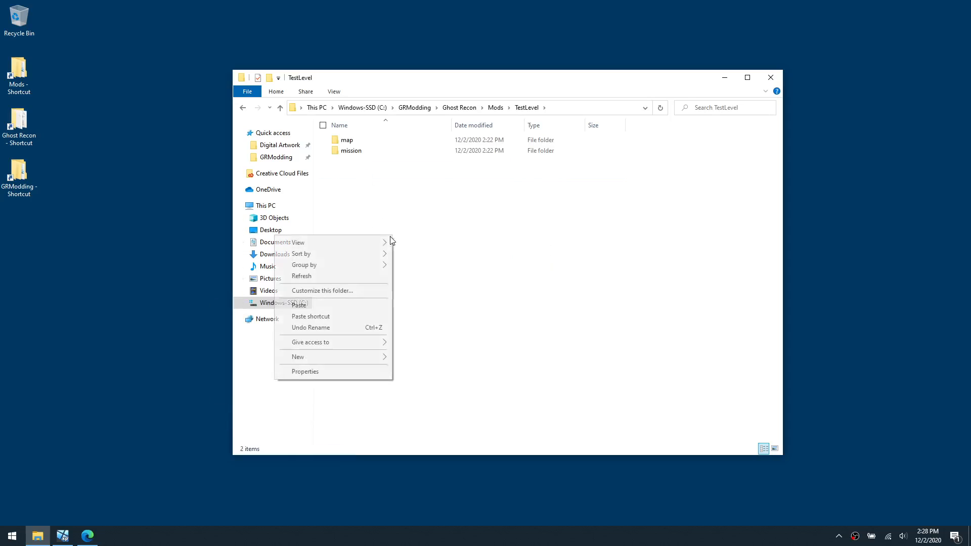
click(345, 312)
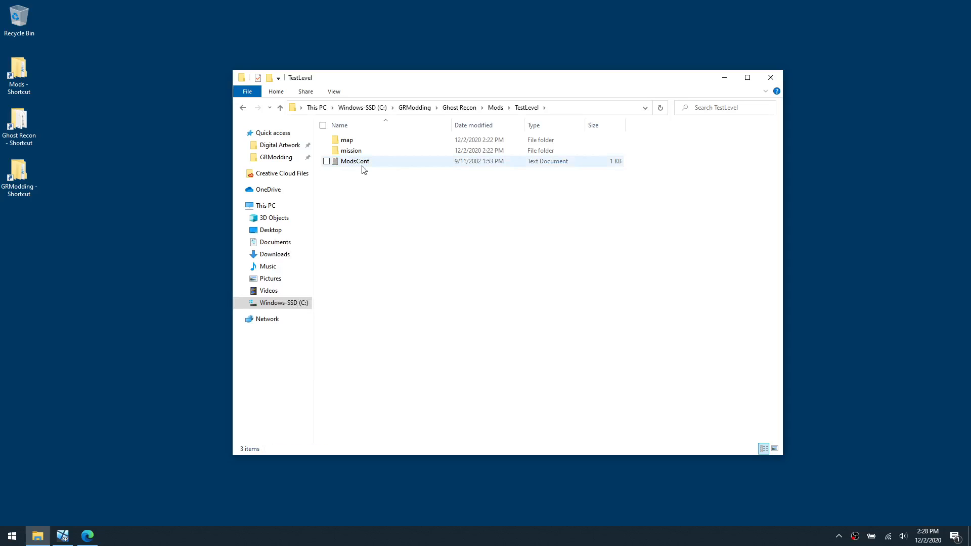
- Check the file attributes in the properties of TestLevel's ModsCont file
right_click(362, 162)
click(335, 328)
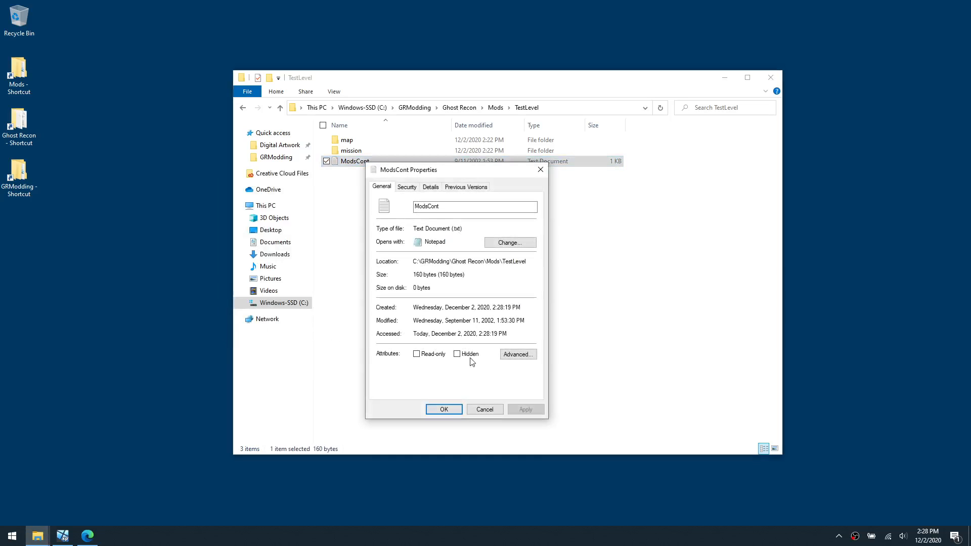
click(480, 408)
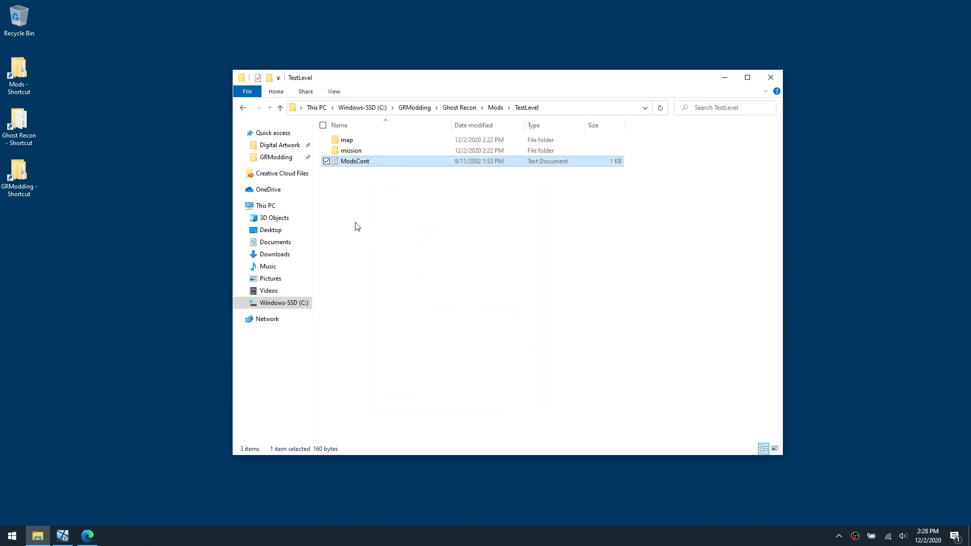
- Open TestLevel's ModsCont file and set NAME to "Test Level" and AUTHOR to "GR1MOD"
double_click(356, 163)
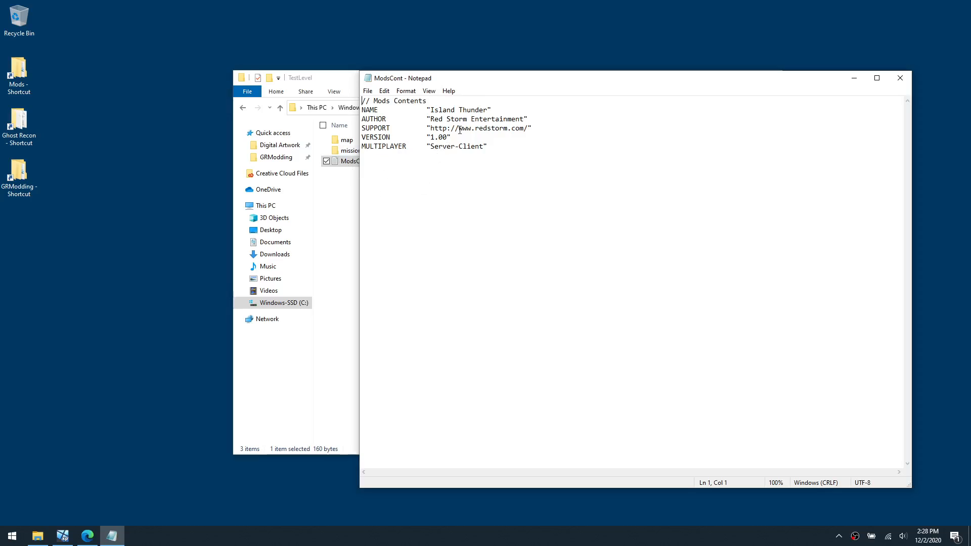
drag(488, 111, 434, 111)
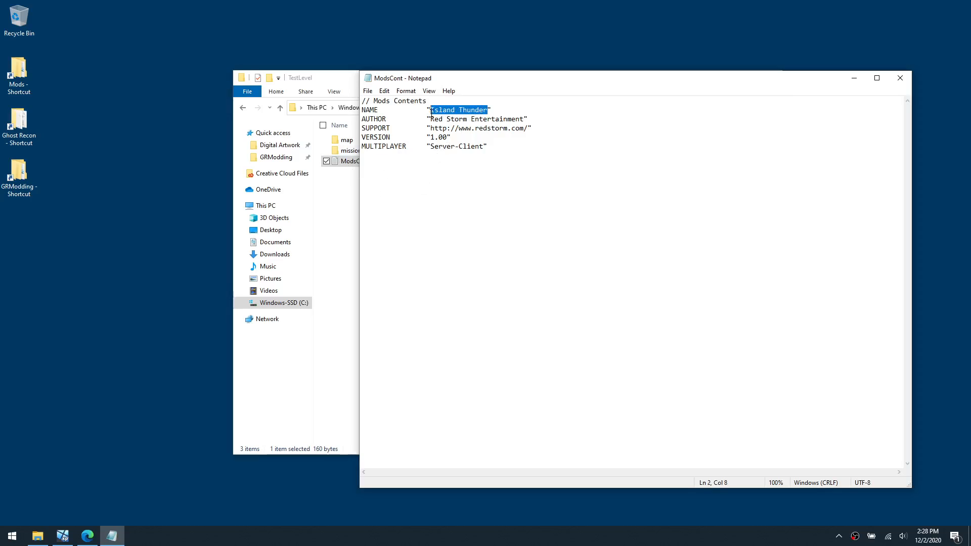
text(Test Level)
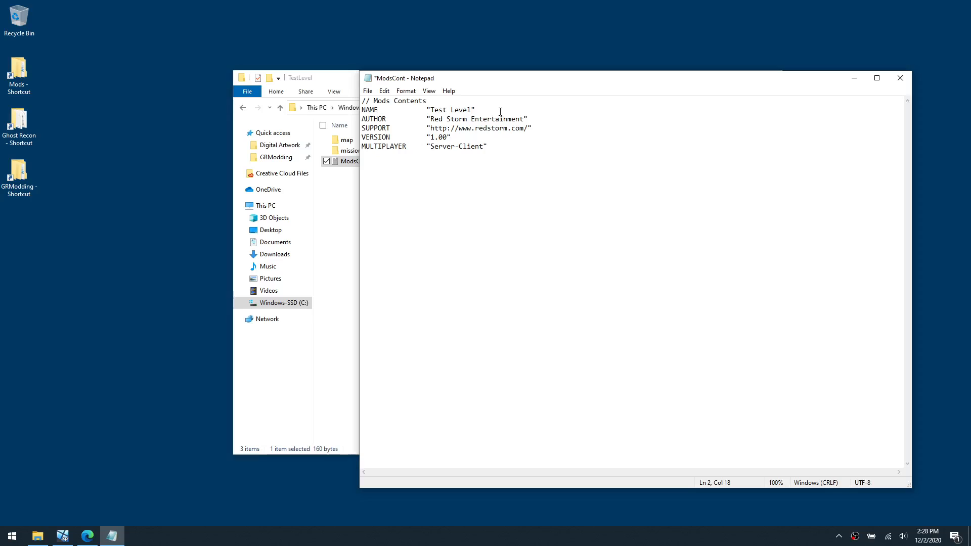
drag(525, 119, 435, 121)
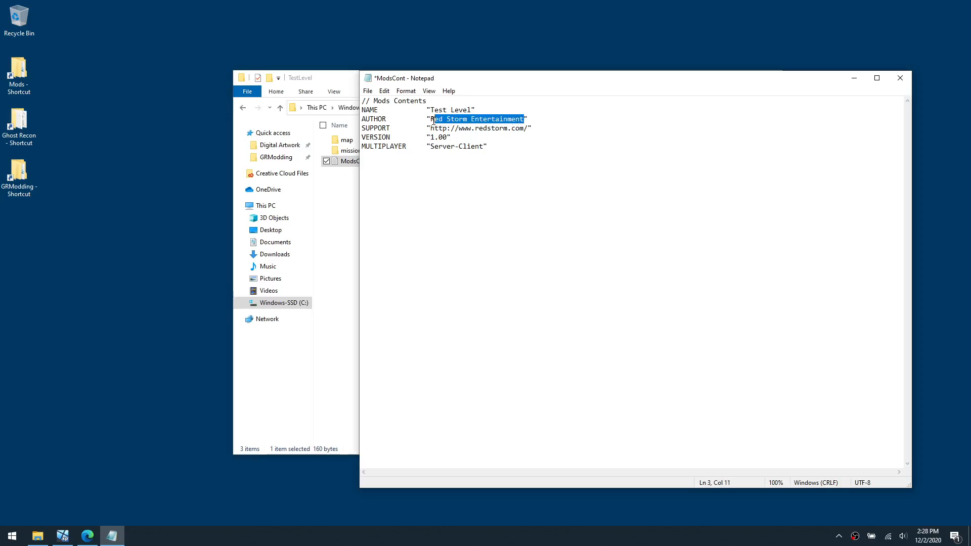
text(GR1MOD)
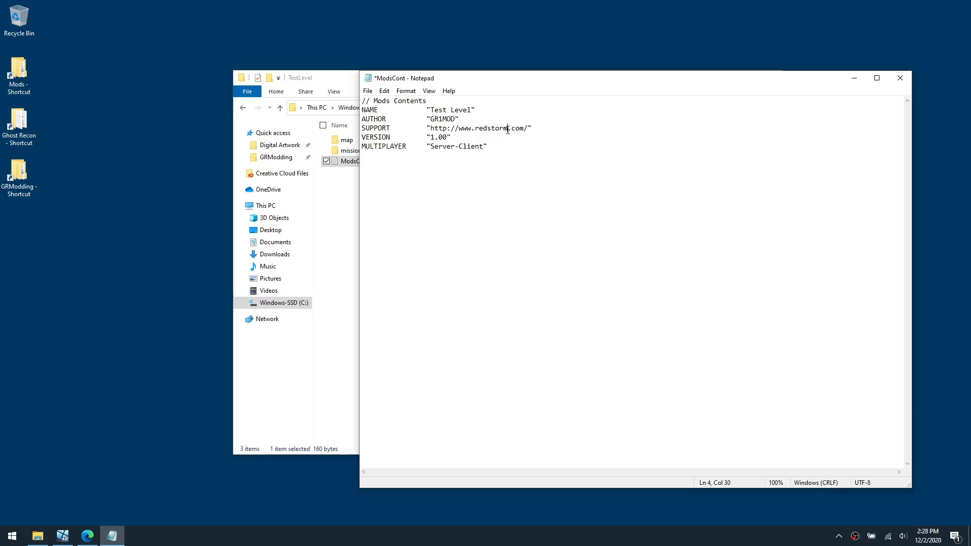
drag(508, 129, 476, 130)
text(ghostrecon.net)
click(368, 90)
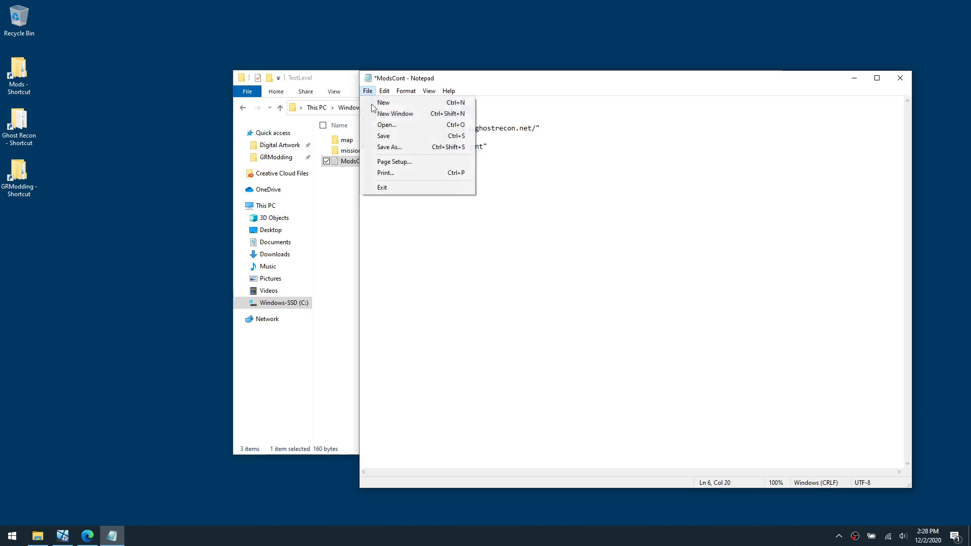
click(395, 135)
click(901, 77)
click(459, 218)
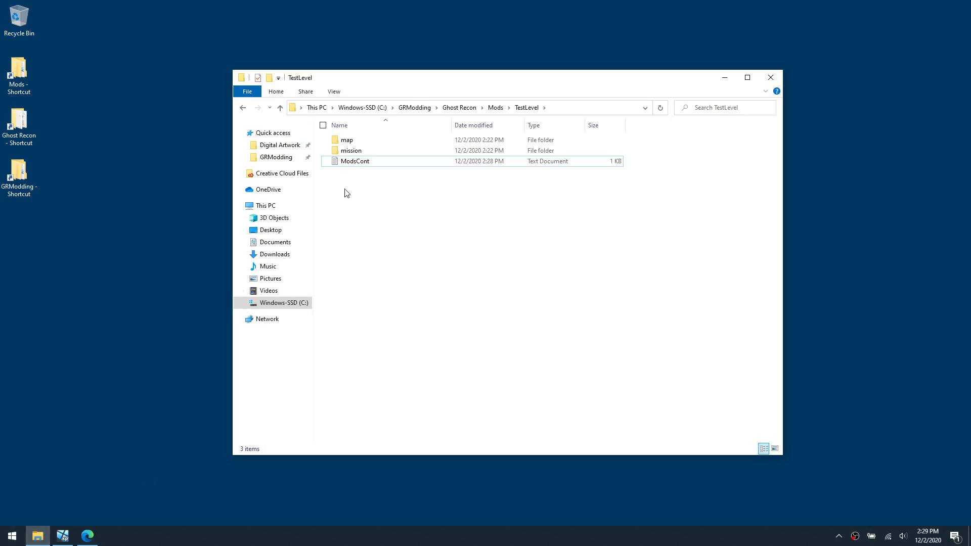
- Launch Igor from the Ghost Recon folder, keep the testlevel mod enabled, and make it the default mod for the editor
click(460, 108)
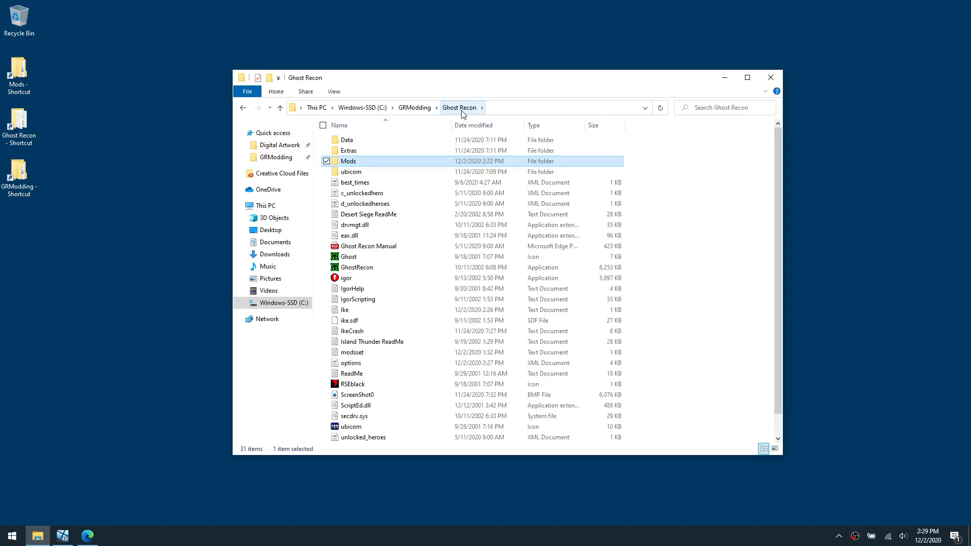
double_click(356, 278)
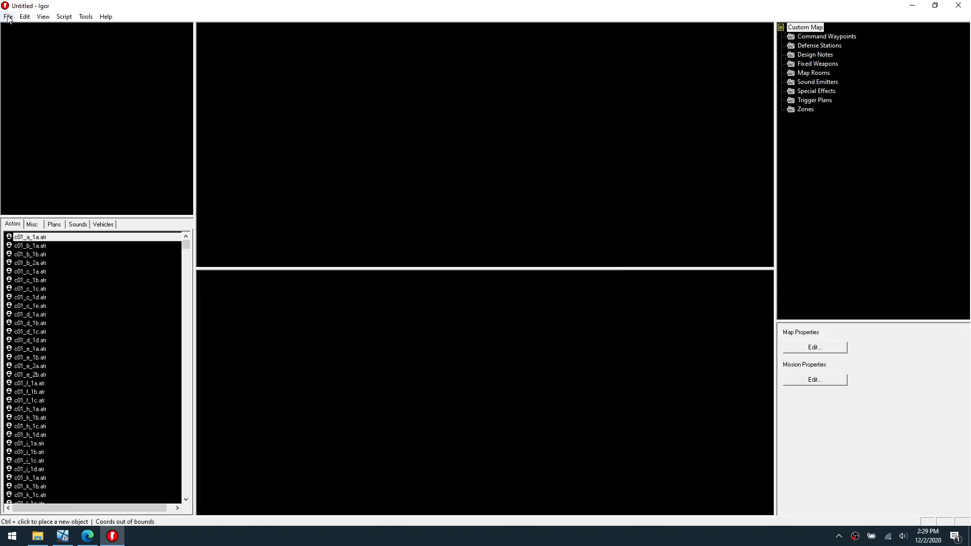
click(8, 17)
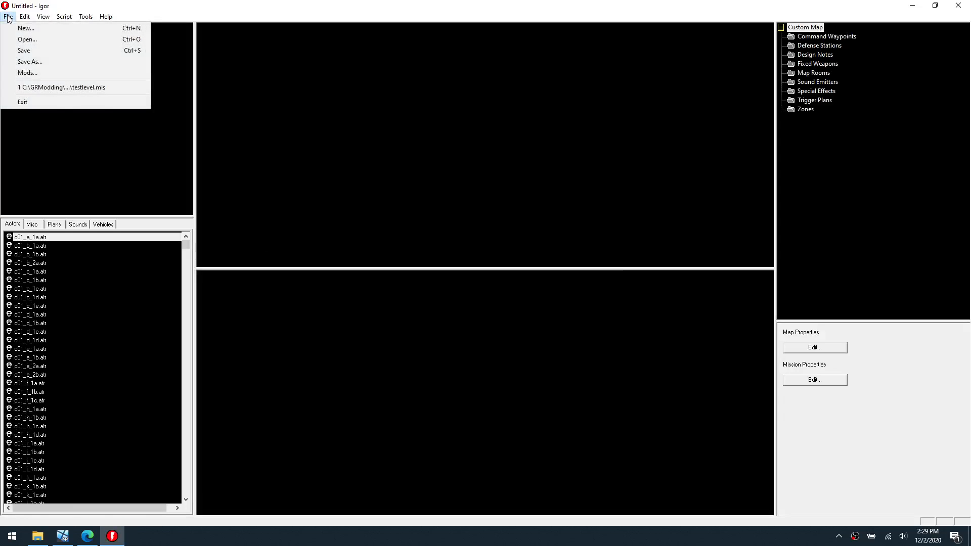
click(48, 72)
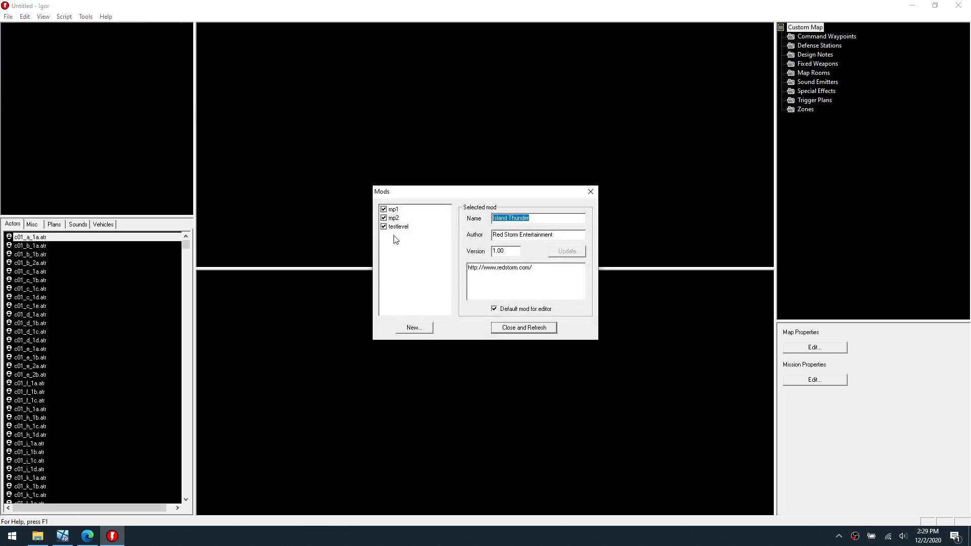
click(398, 228)
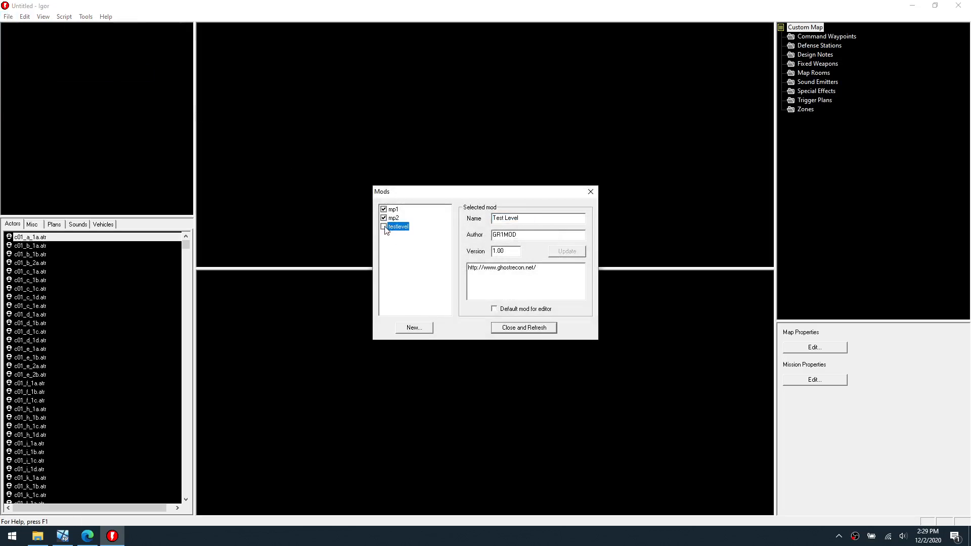
click(494, 309)
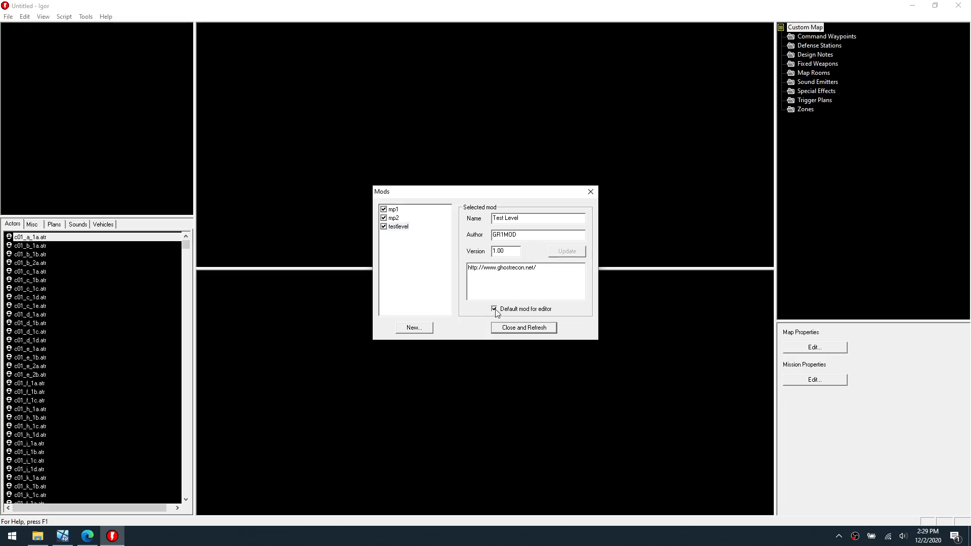
click(527, 329)
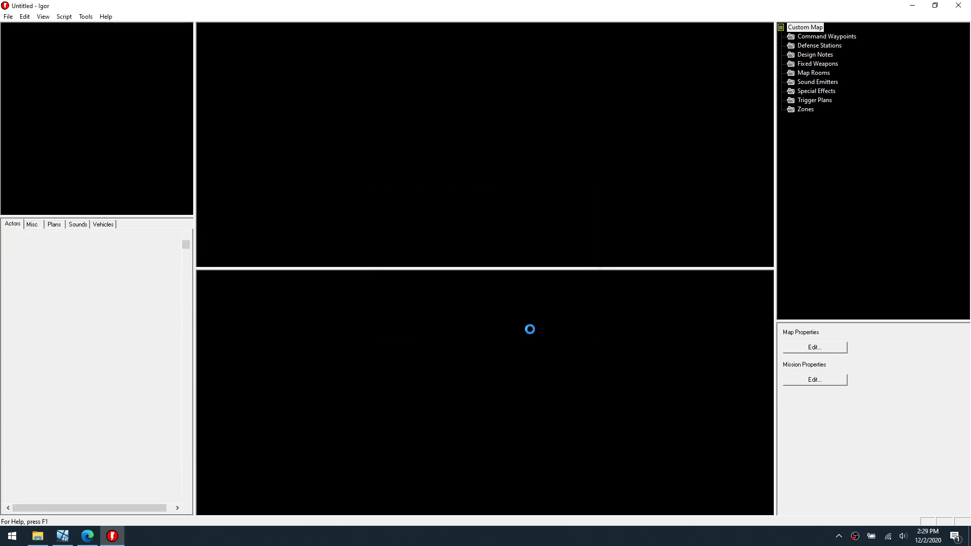
- Close Igor and launch the GhostRecon game from the GRModding\Ghost Recon folder
click(967, 6)
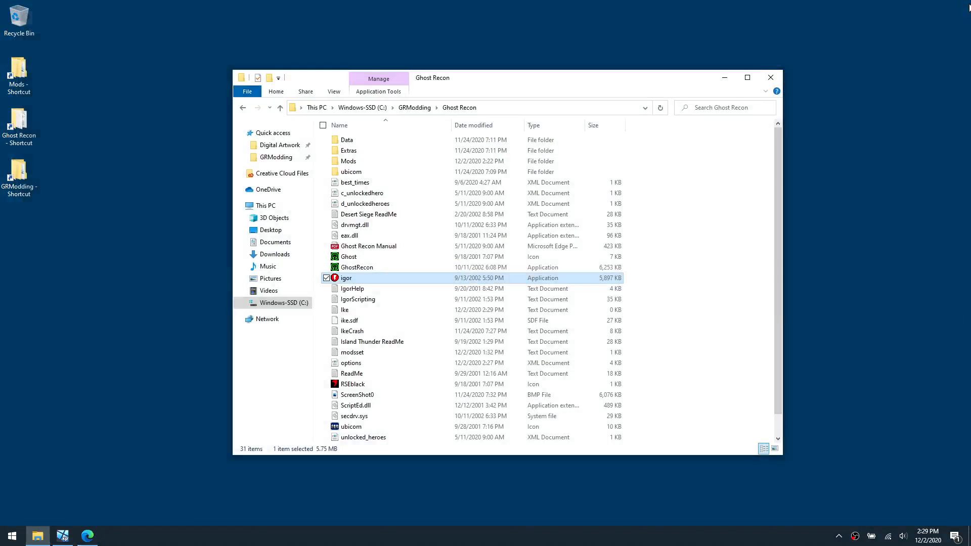
click(362, 269)
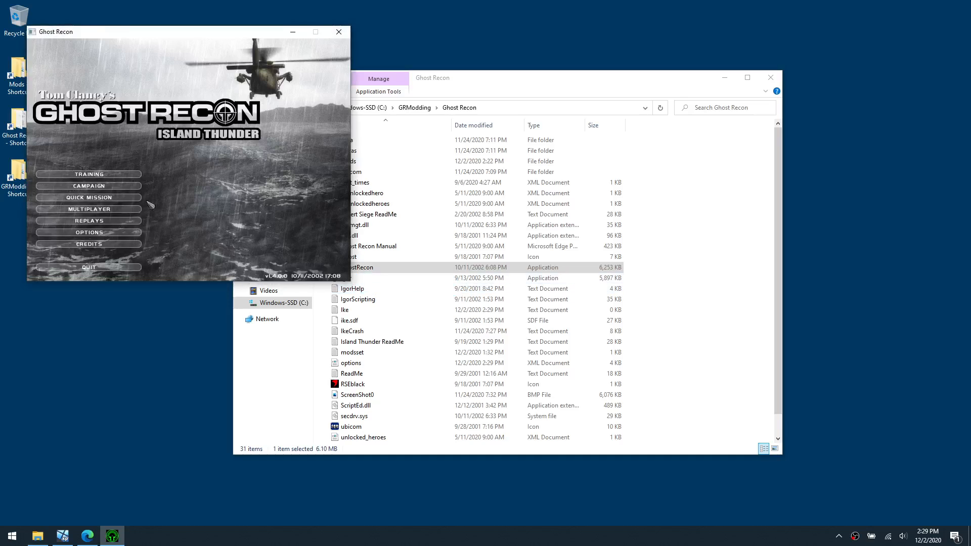
- Open the game's mod options, deactivate the Test Level mod, and activate it again
click(127, 234)
click(263, 70)
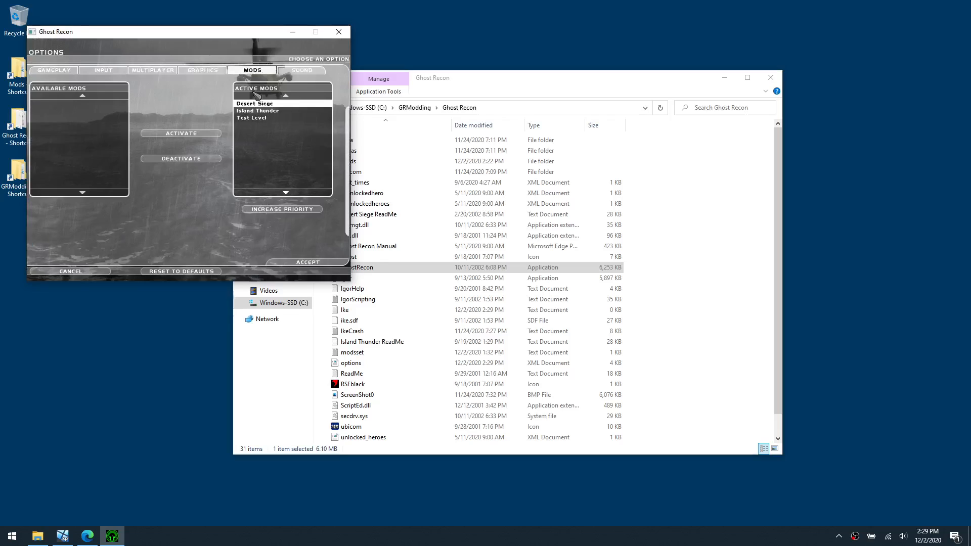
click(248, 118)
click(208, 159)
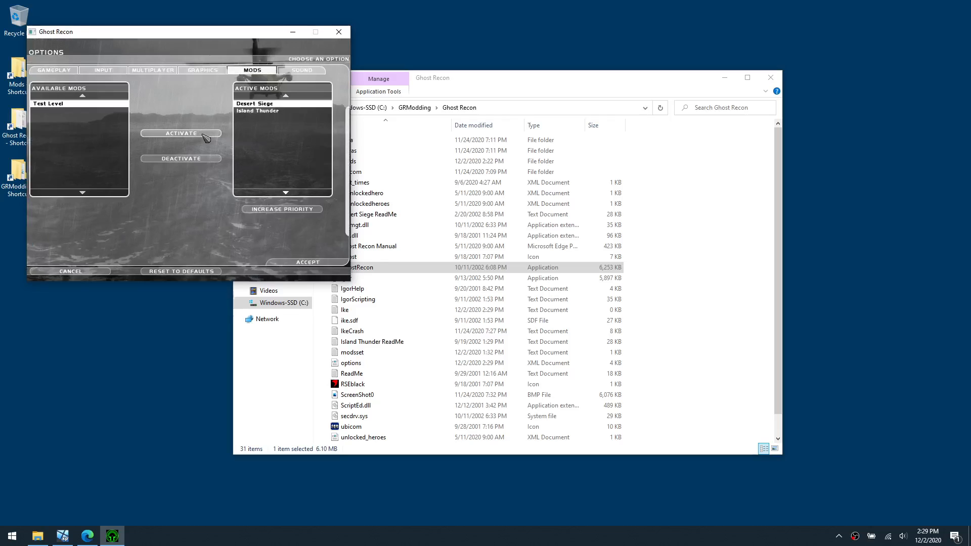
click(211, 135)
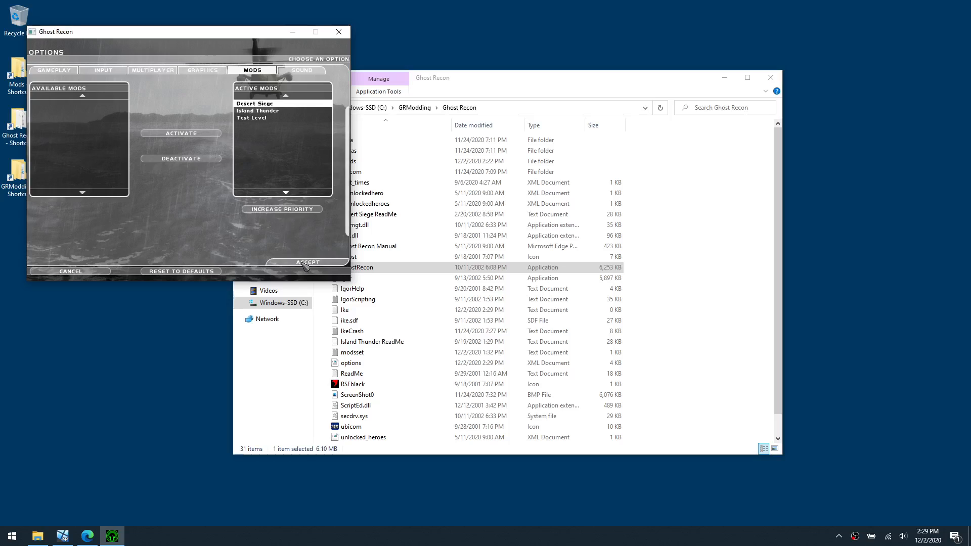
- Accept the mod options with Test Level active and quit the game
click(262, 121)
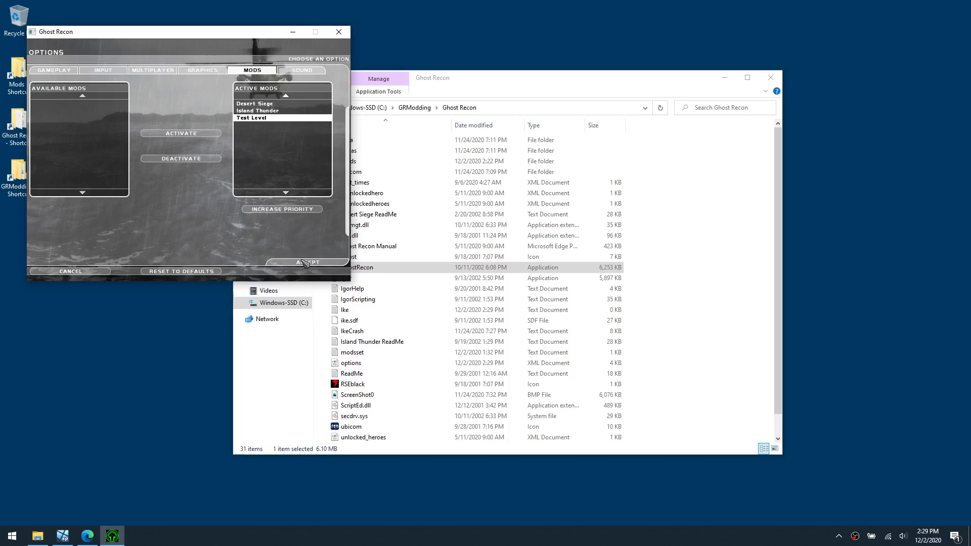
click(307, 263)
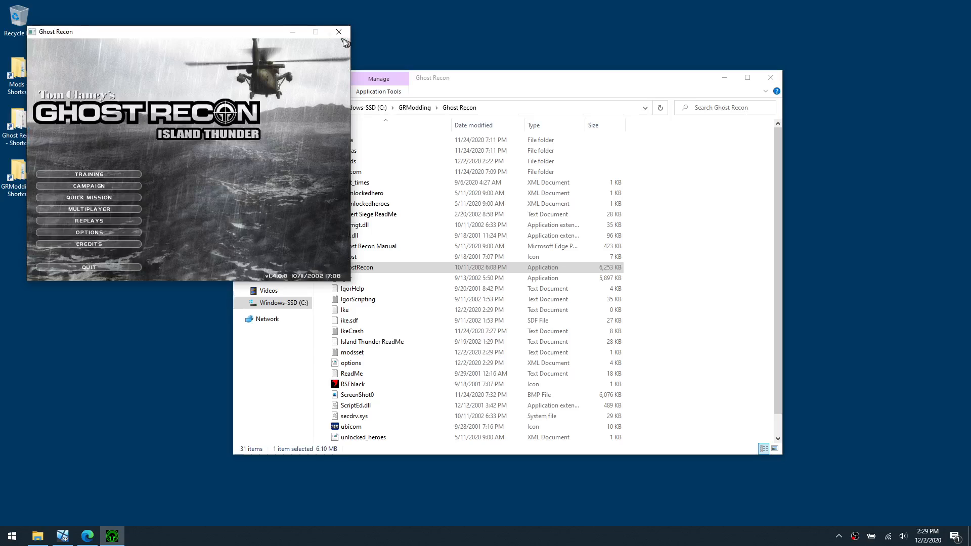
click(133, 267)
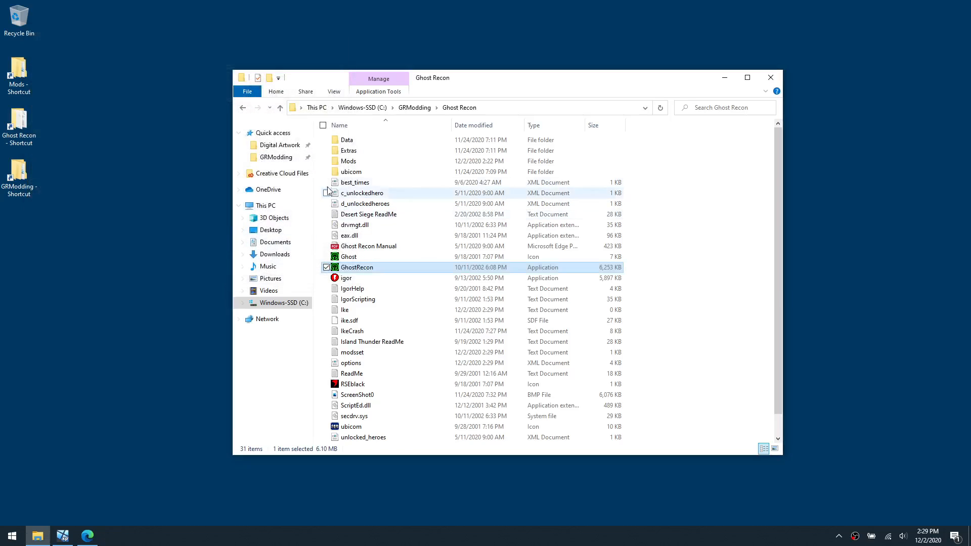
- Open the Mods\TestLevel\map\testlevel folder and review its exported map, ENV, room list and debug files
click(354, 172)
double_click(360, 162)
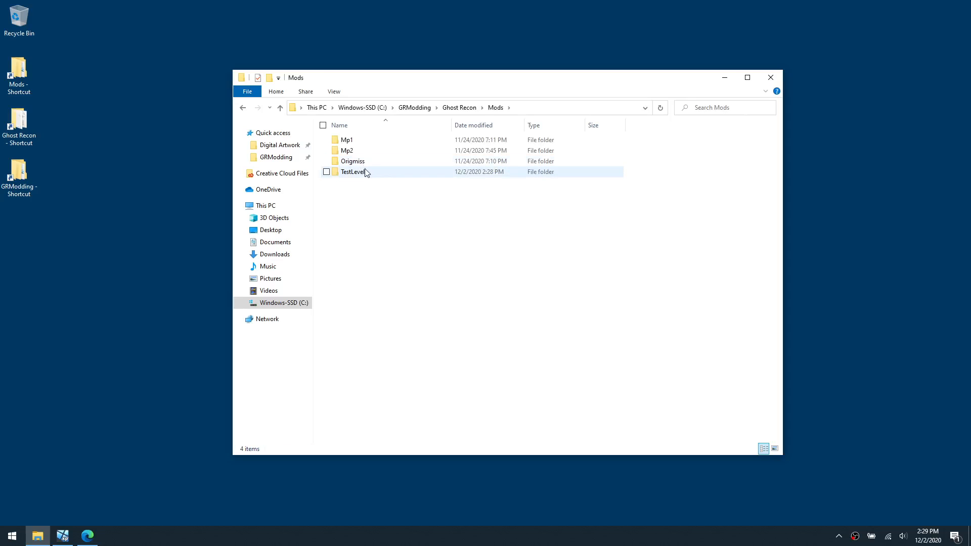
double_click(364, 171)
double_click(358, 143)
double_click(354, 141)
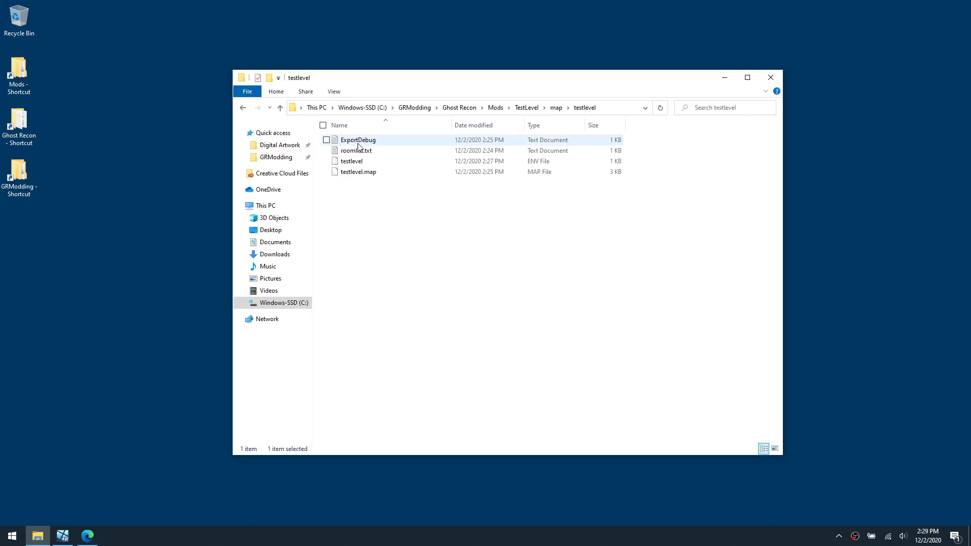
click(374, 176)
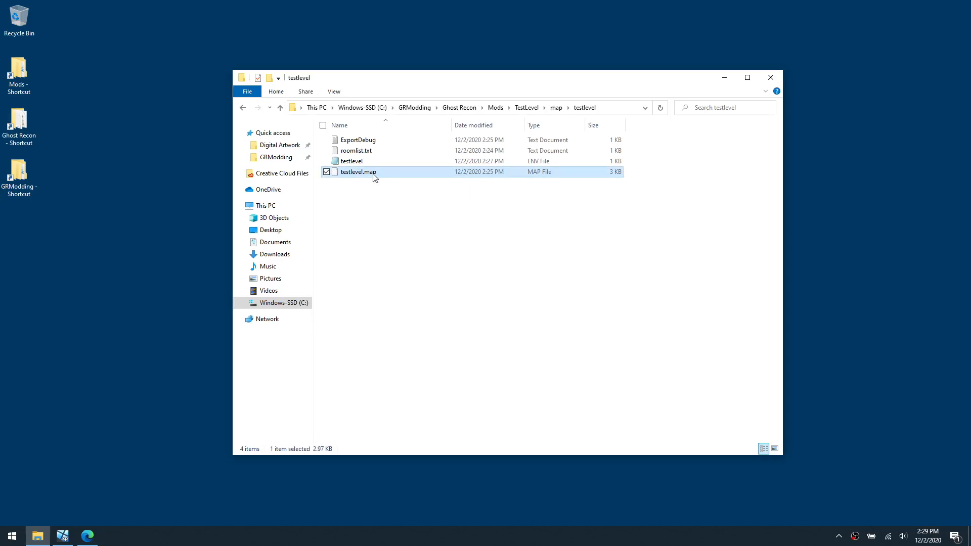
click(495, 165)
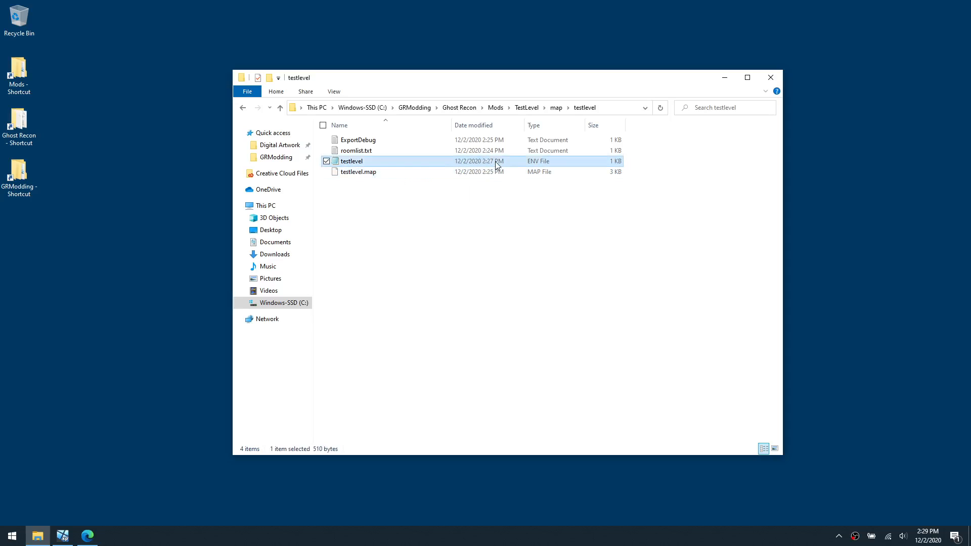
click(380, 152)
click(381, 141)
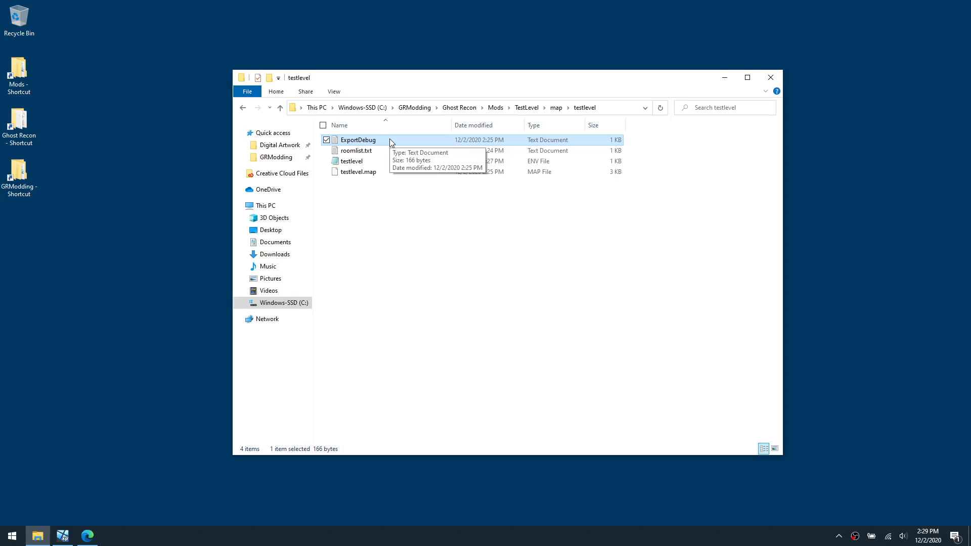
- Read the processing lines in the ExportDebug text file, close it, and delete the file from the testlevel folder
double_click(390, 143)
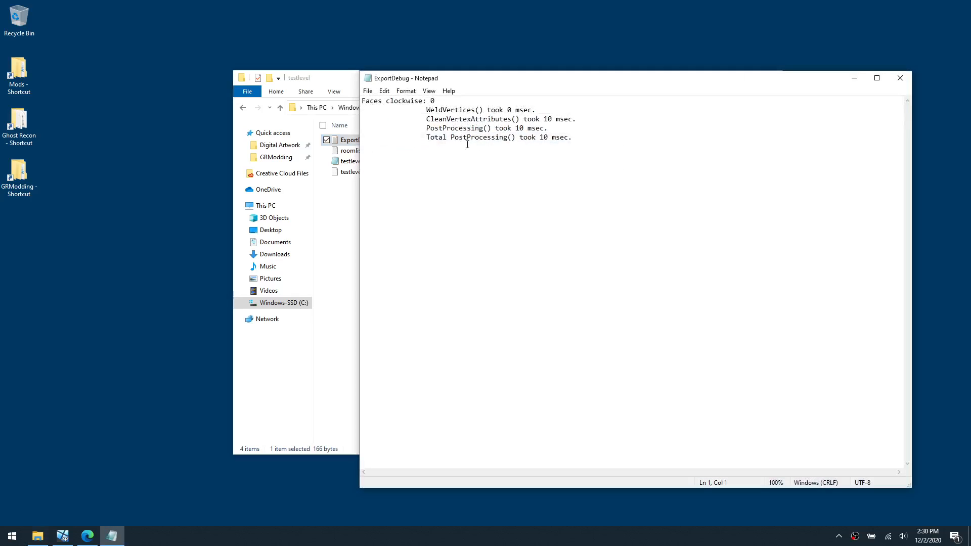
drag(577, 140, 427, 110)
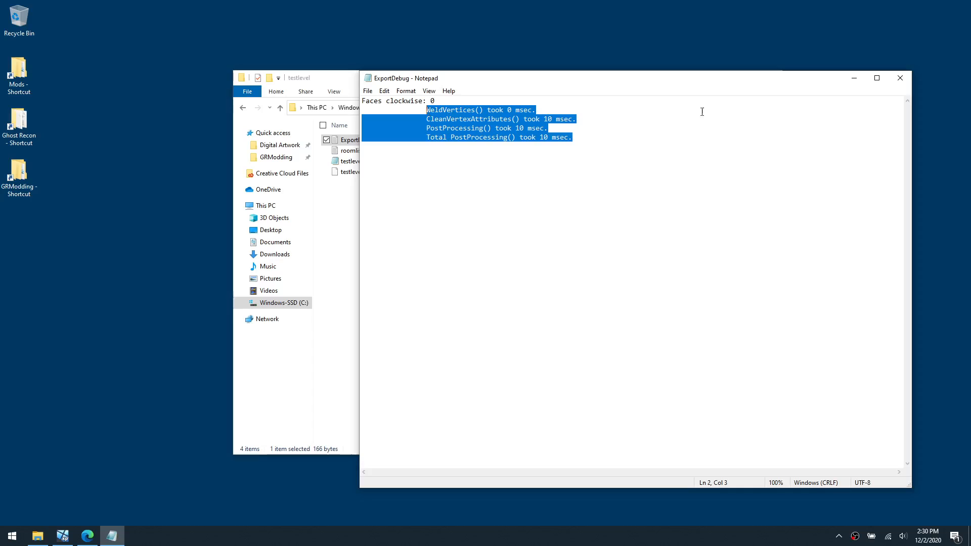
click(895, 79)
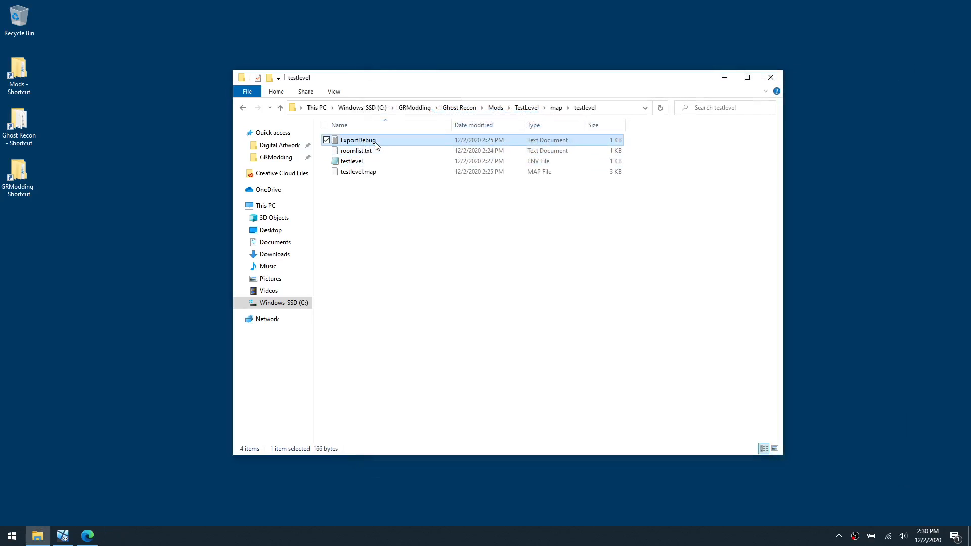
key(Delete)
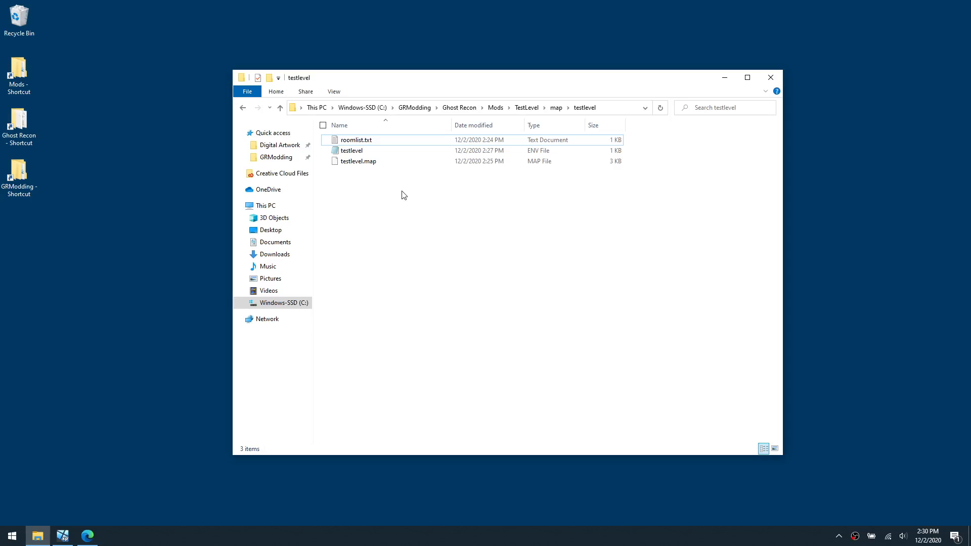
- Return to the Ghost Recon folder and launch Igor
key(BackSpace)
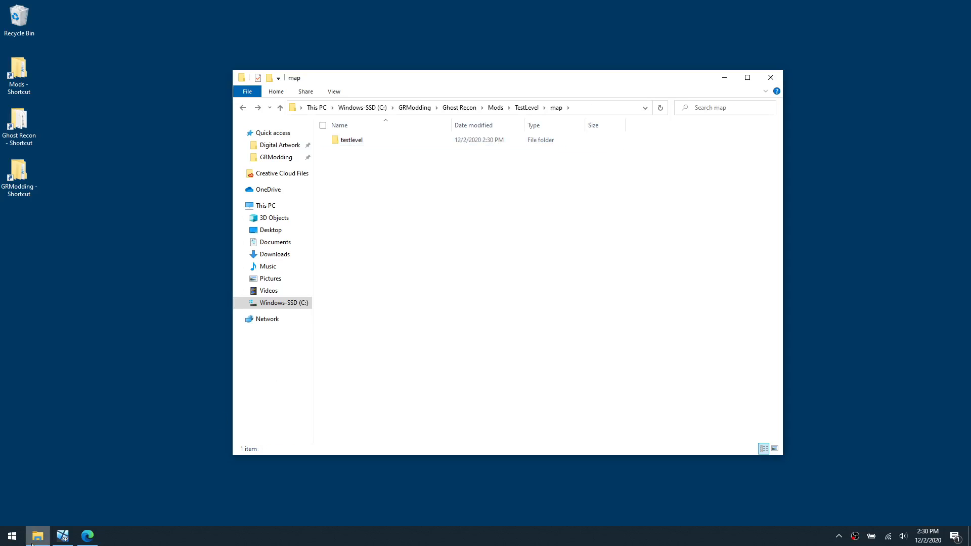
key(BackSpace)
key(BackSpace)
key(BackSpace)
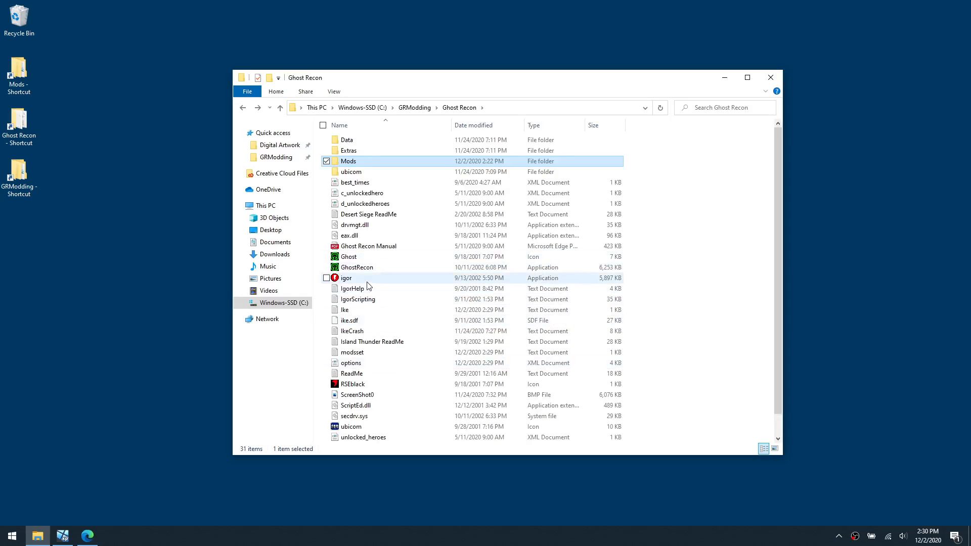
double_click(367, 284)
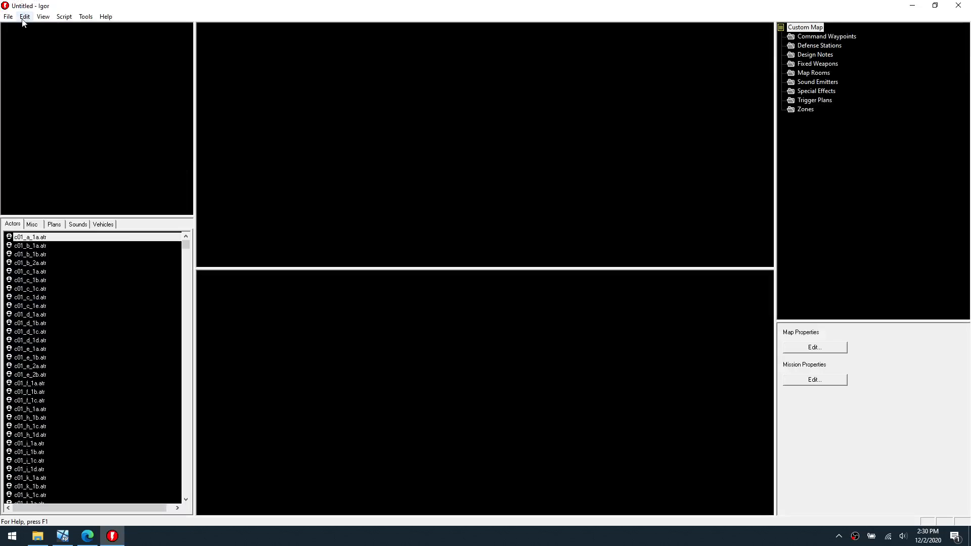
- Create a new mission in Igor without using a template mission
click(8, 17)
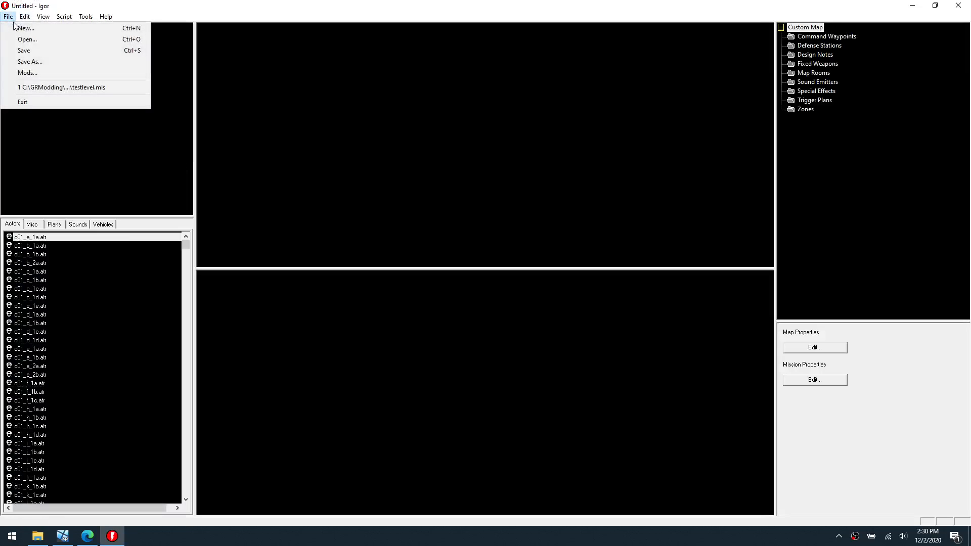
click(19, 30)
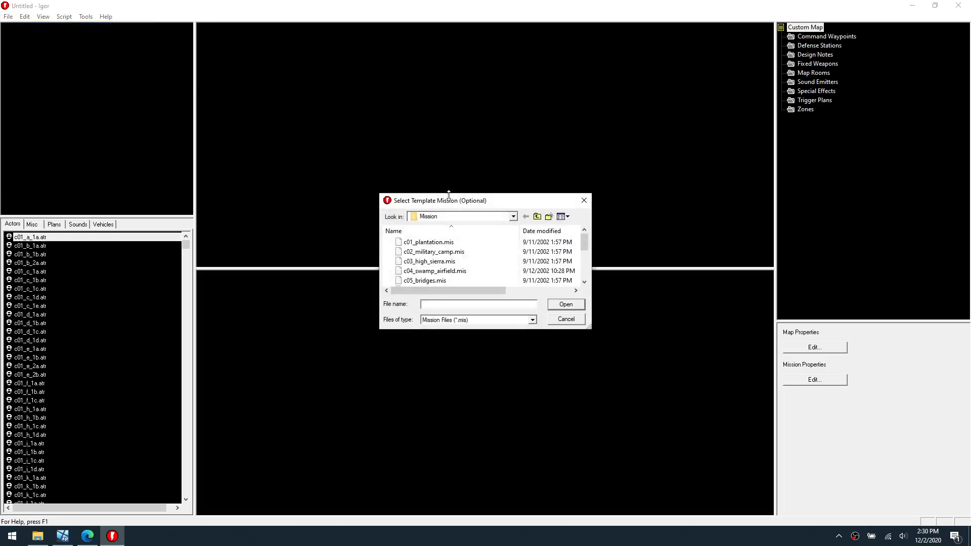
click(569, 321)
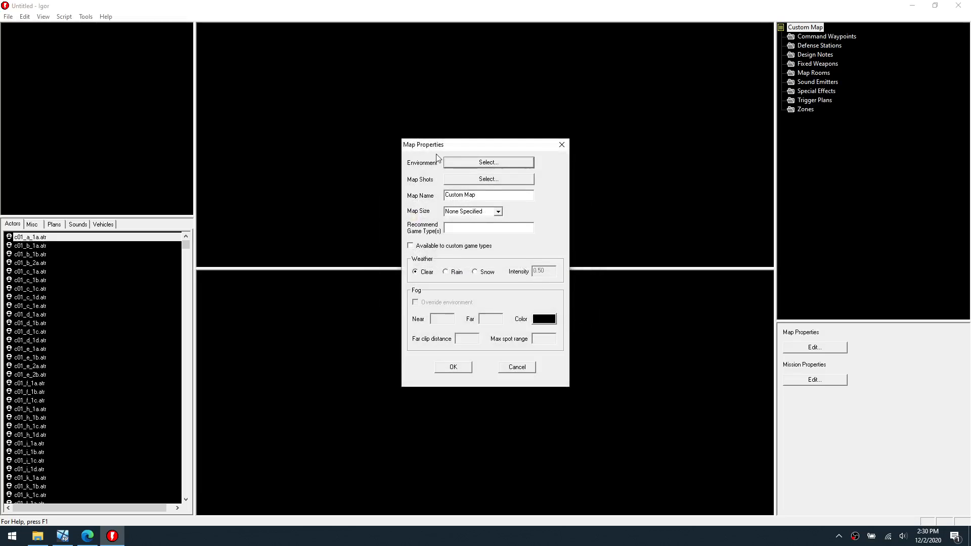
- Set the map's environment to testlevel.env from the Mods\TestLevel\map\testlevel folder
click(469, 167)
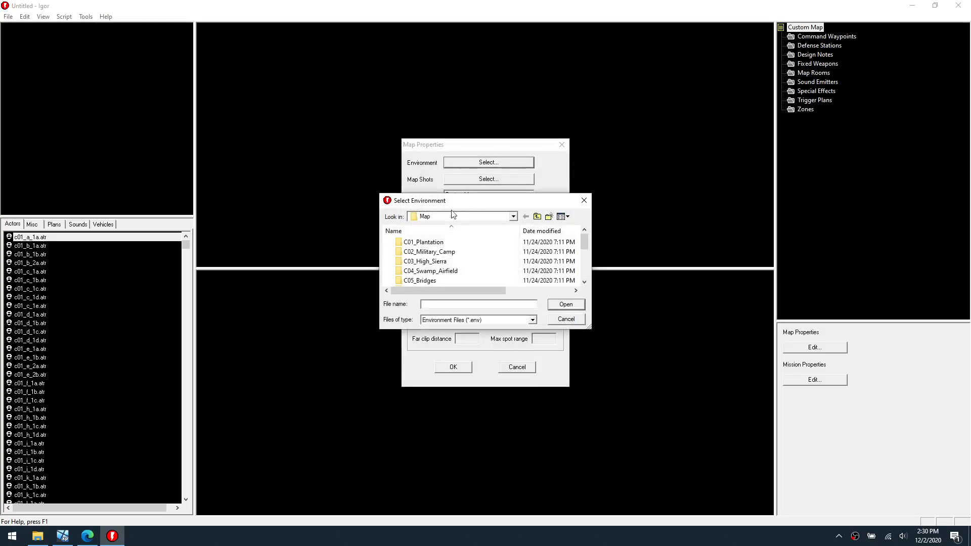
click(454, 219)
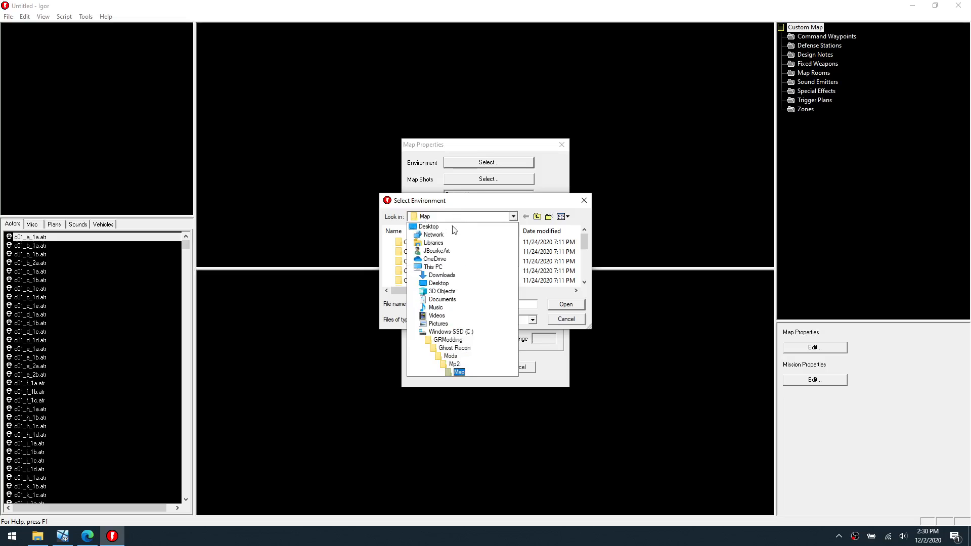
click(451, 356)
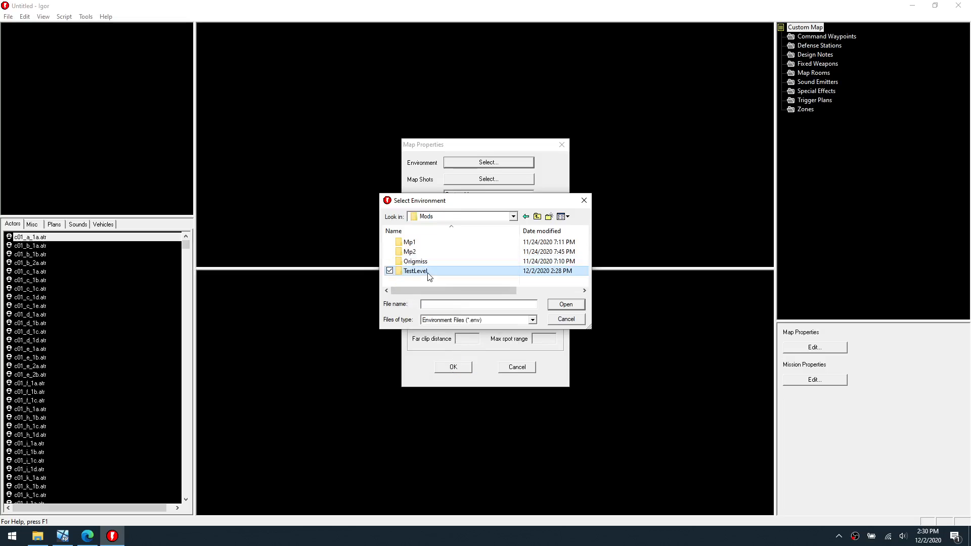
double_click(427, 271)
double_click(422, 242)
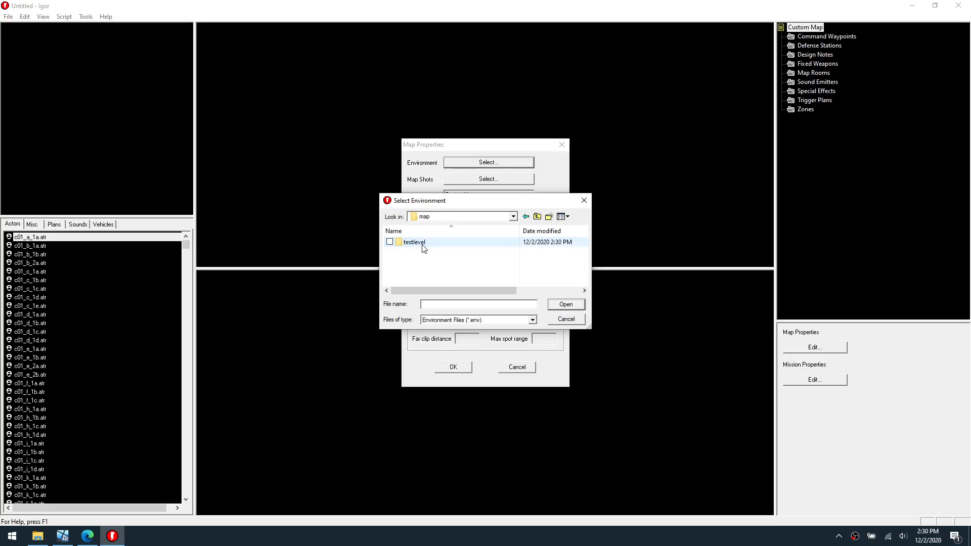
double_click(423, 243)
click(423, 243)
double_click(422, 245)
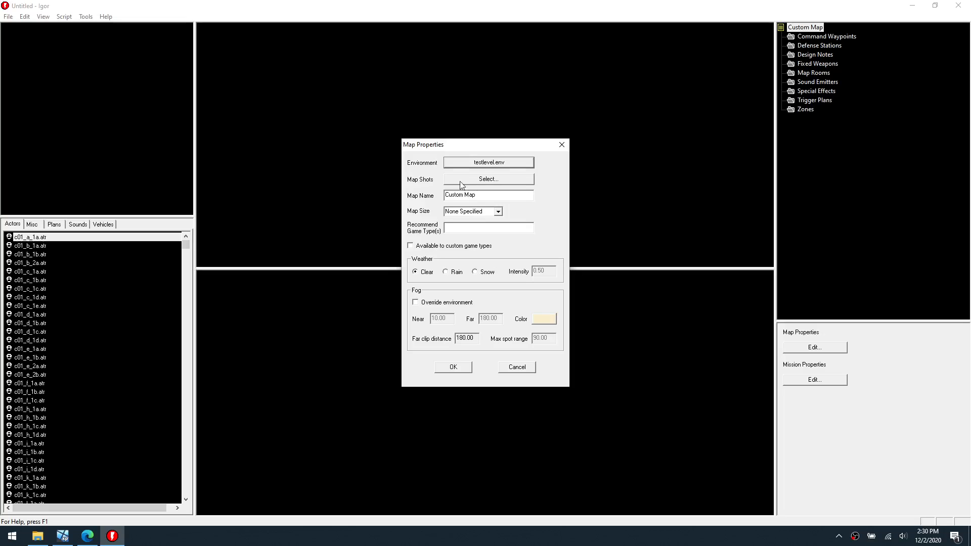
- Name the map "Test Level", choose a map size, make it available to custom game types, and confirm the map properties
drag(477, 200, 425, 196)
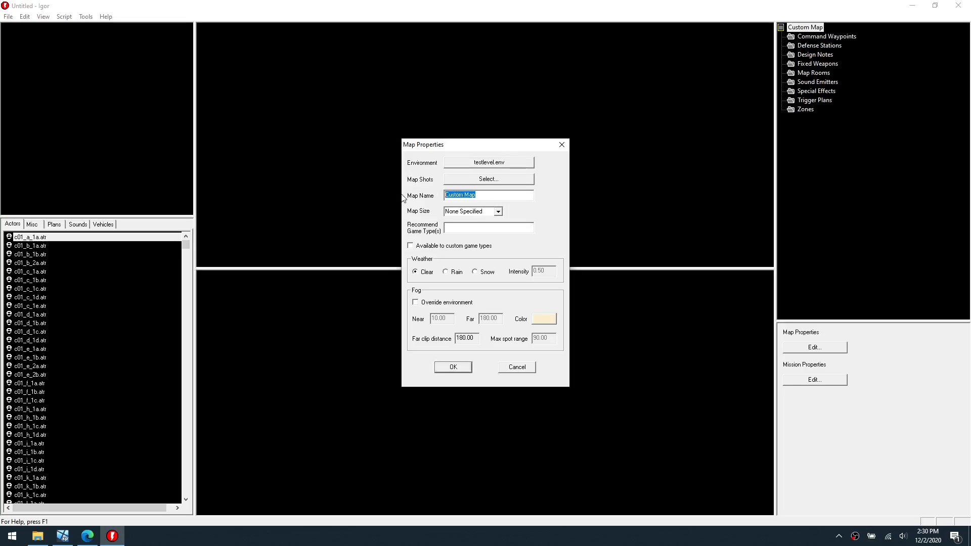
text(Test Level)
click(499, 212)
click(470, 226)
click(431, 247)
click(449, 367)
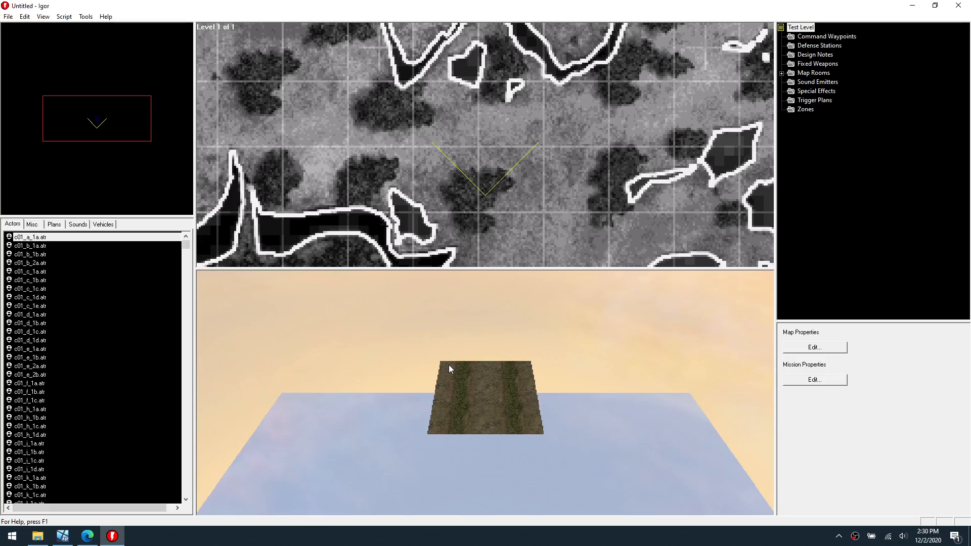
- Place a small rectangular zone near the map's centre and mark it as a mission Insertion zone
right_drag(499, 360, 419, 353)
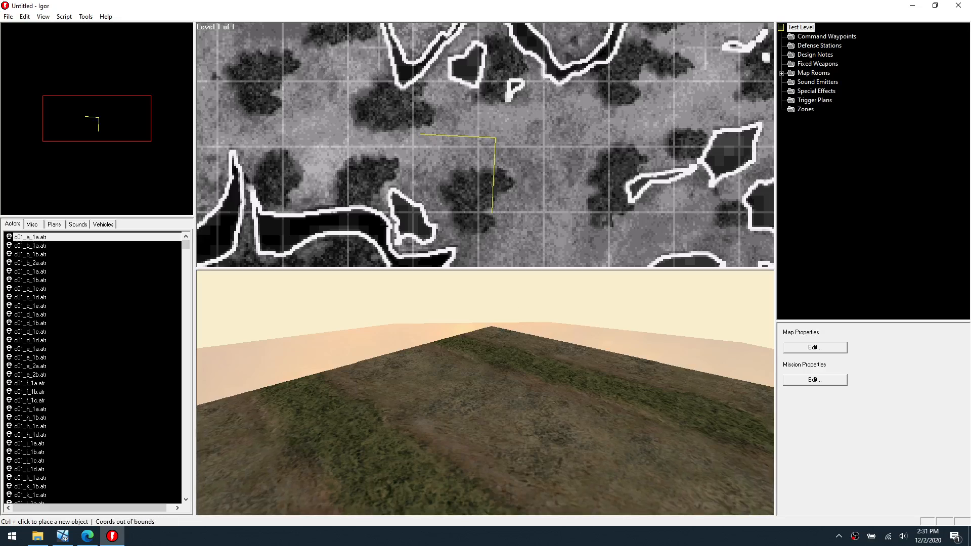
right_drag(485, 393, 536, 390)
mouse_move(451, 388)
right_down()
mouse_move(429, 387)
mouse_move(458, 399)
mouse_move(459, 384)
right_up()
right_drag(485, 392, 480, 291)
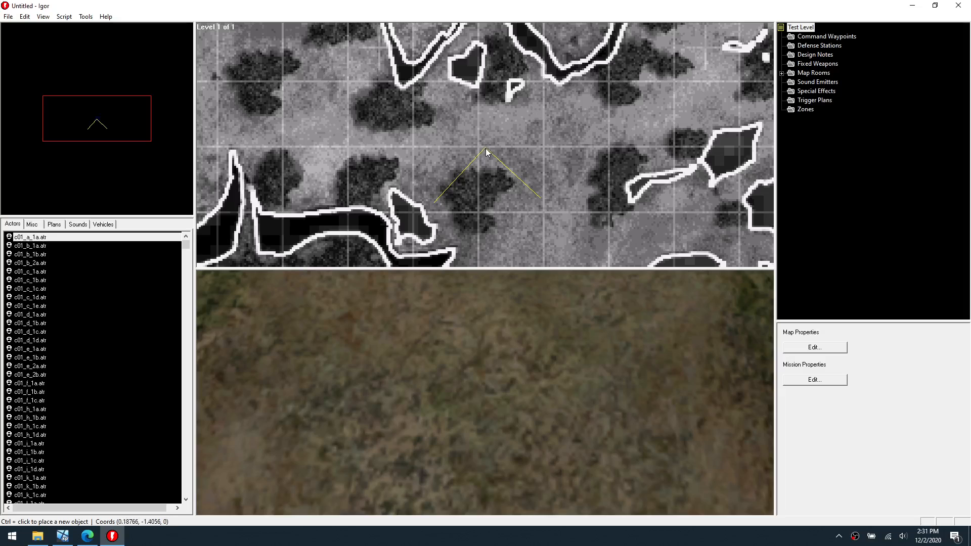
click(40, 226)
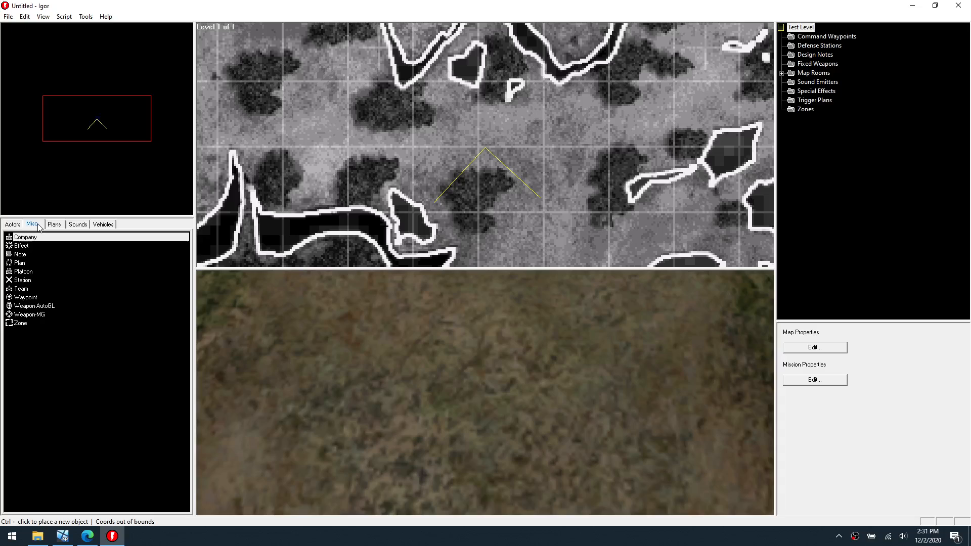
click(22, 324)
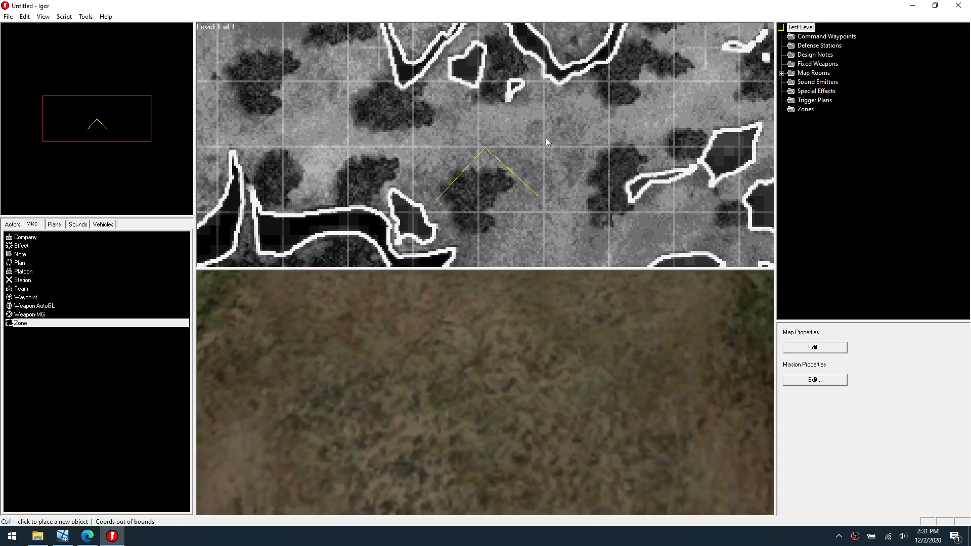
ctrl+click(477, 142)
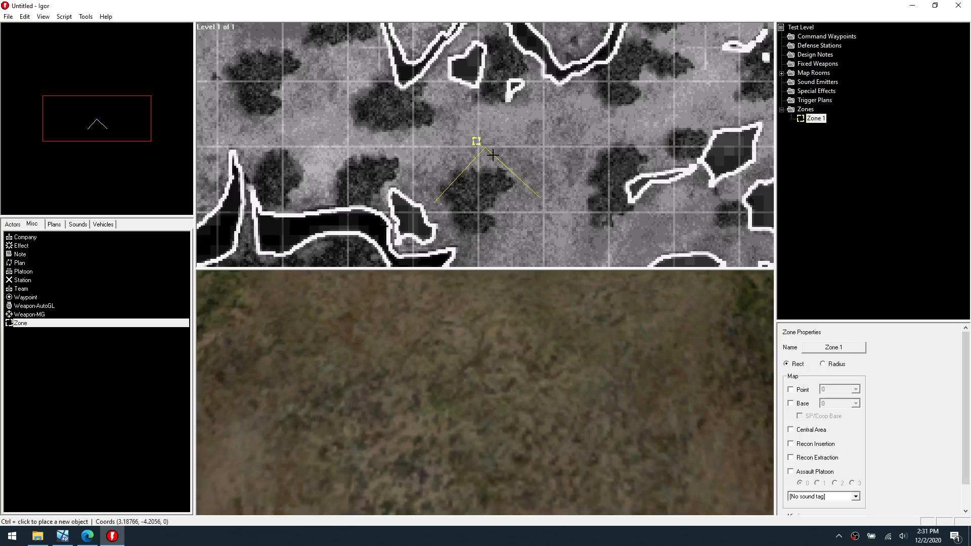
drag(480, 146, 498, 164)
drag(498, 160, 494, 158)
drag(967, 421, 969, 454)
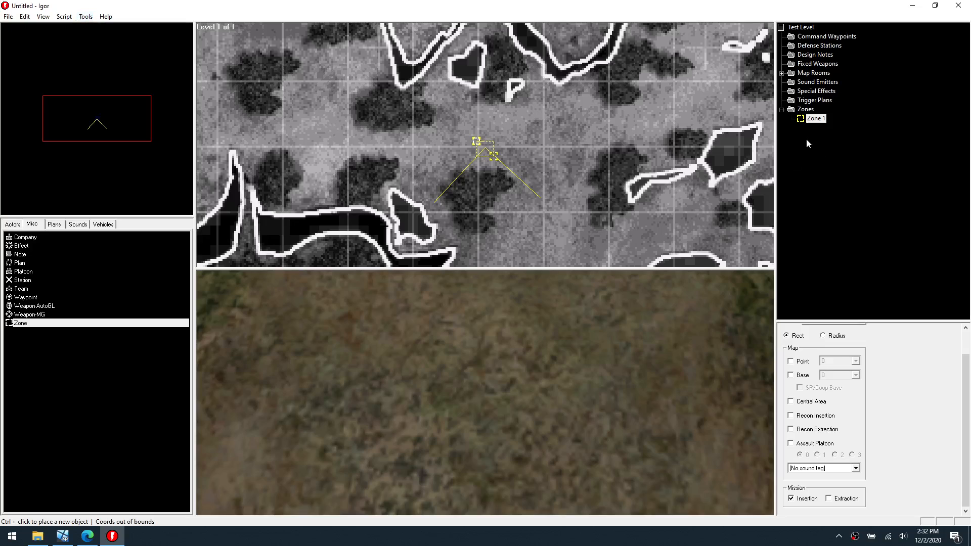
- In the mission properties, enable Single Player mode and name the mission "Test Level"
click(71, 17)
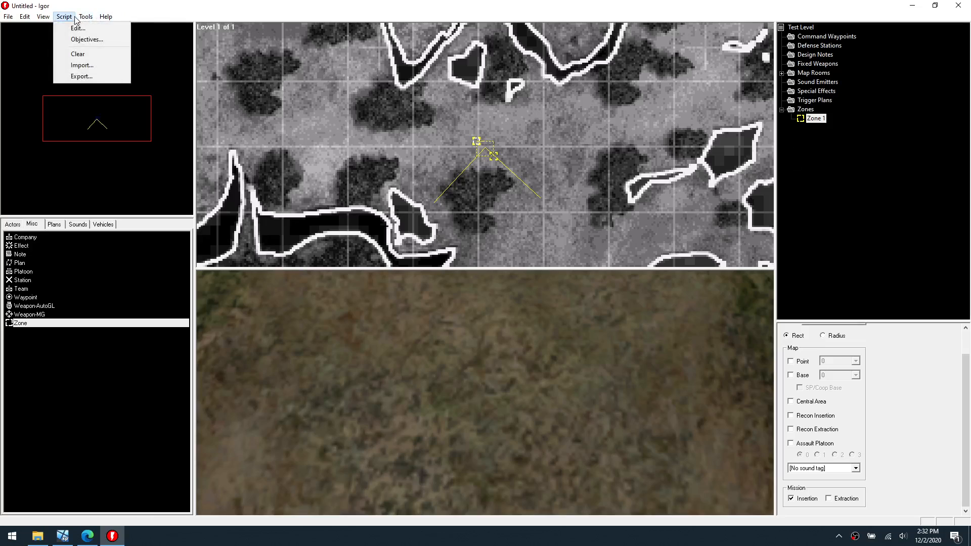
mouse_move(81, 19)
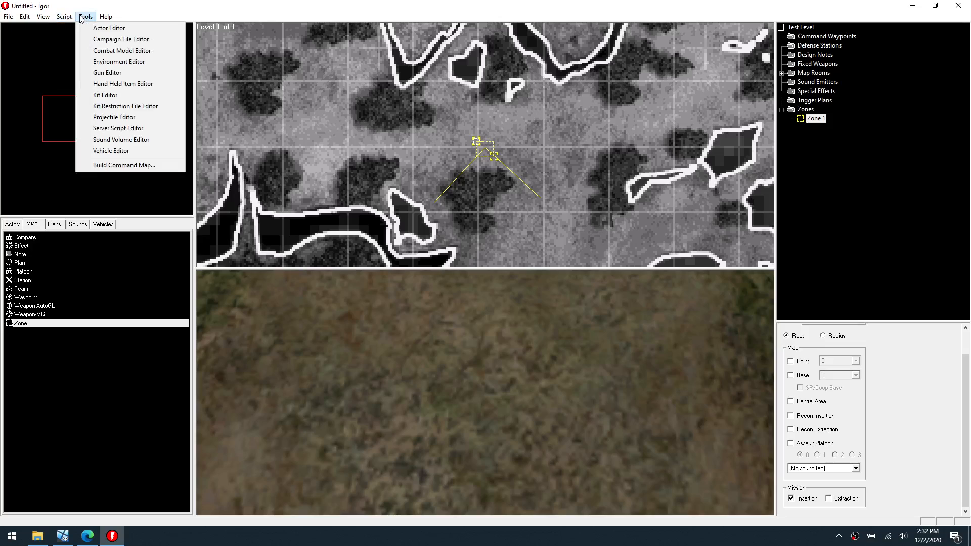
mouse_move(25, 17)
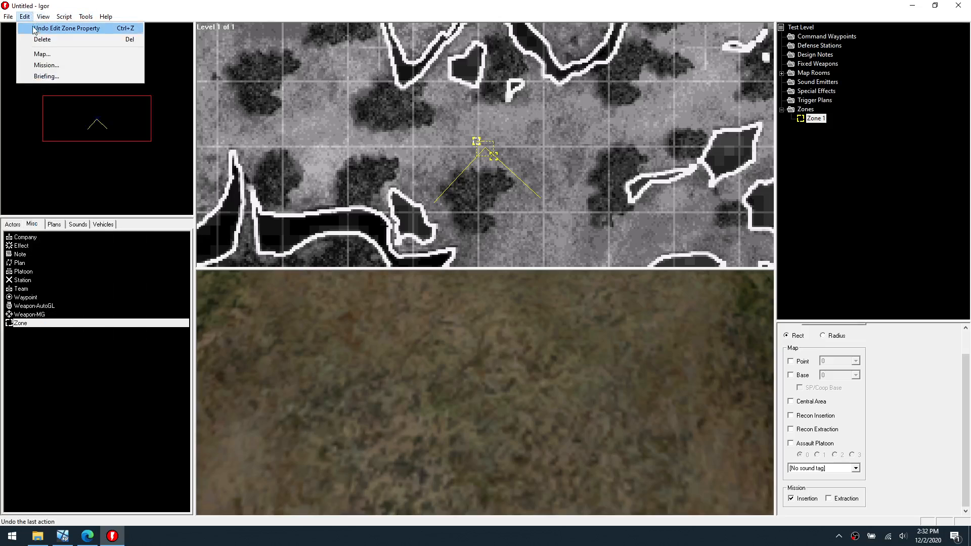
click(68, 67)
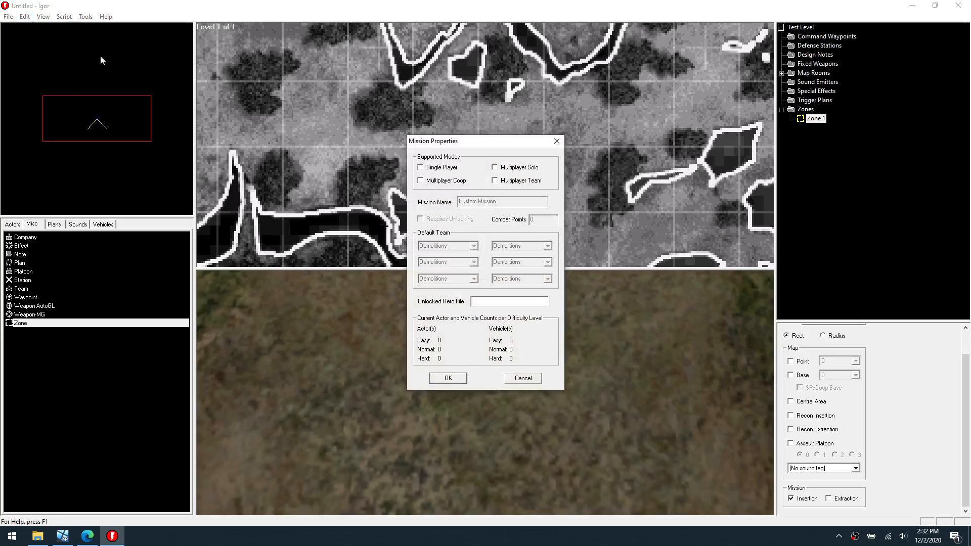
click(440, 172)
drag(502, 201, 415, 200)
text(Test Level)
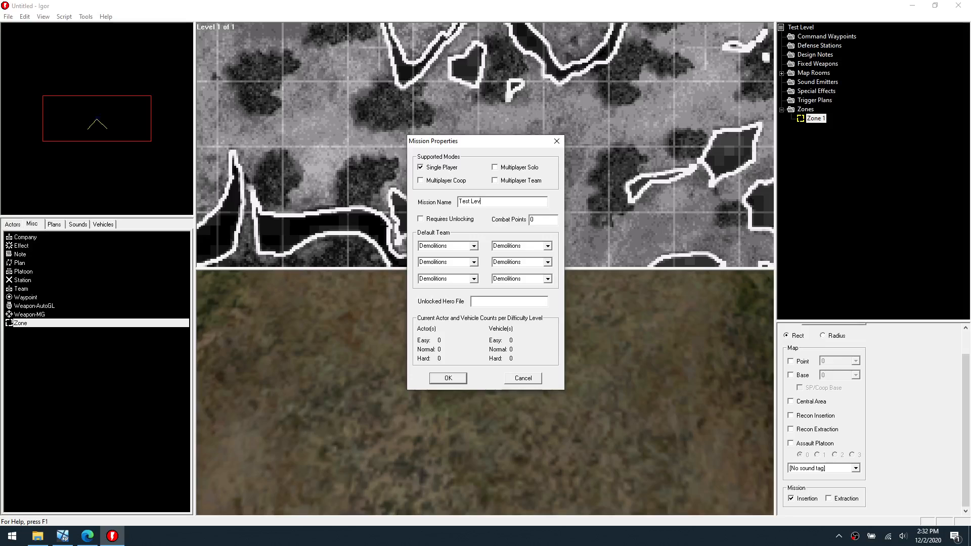
- Set the first column of the default team and the second column's first member to Rifleman, choose the remaining two classes, and confirm the mission properties
click(474, 245)
click(430, 261)
click(474, 262)
click(430, 278)
click(474, 279)
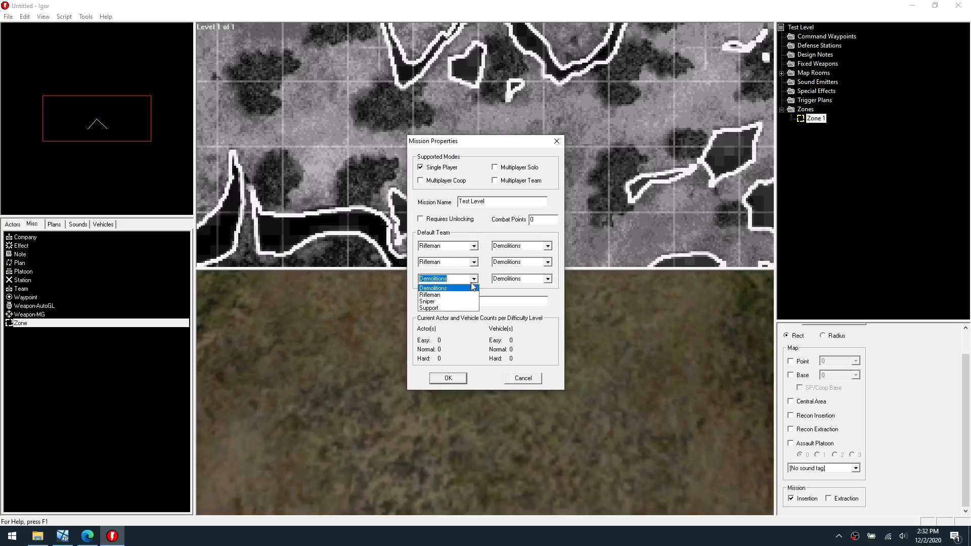
click(430, 295)
click(548, 246)
click(546, 262)
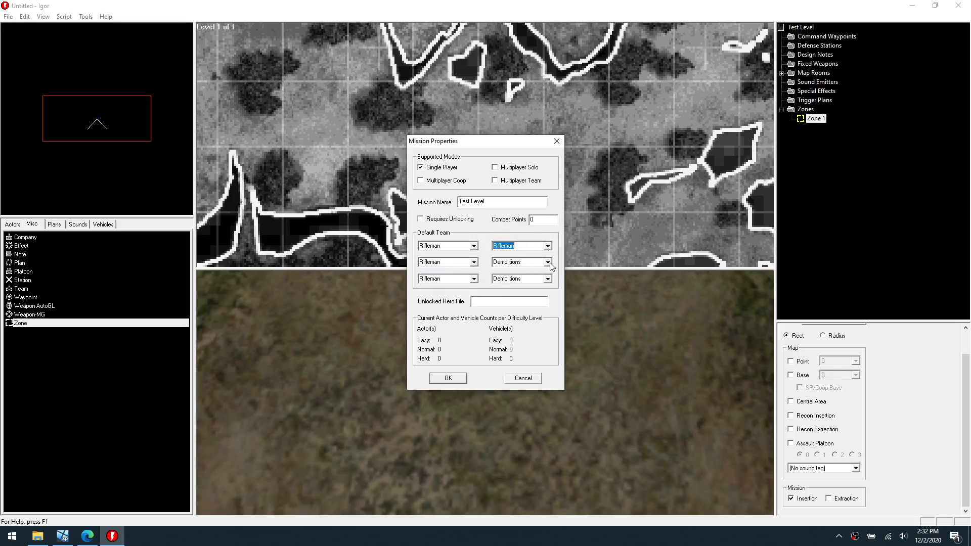
click(547, 262)
click(508, 272)
click(548, 279)
click(509, 287)
click(448, 379)
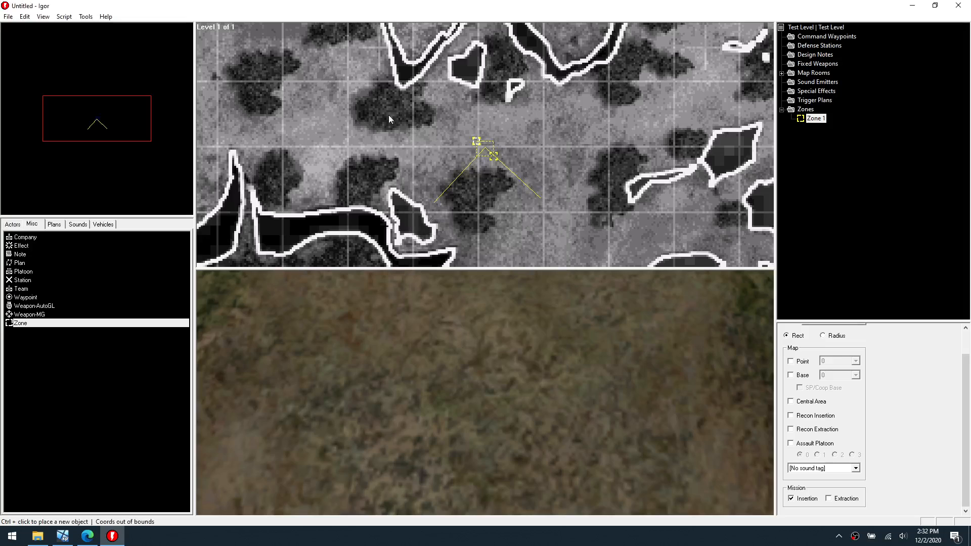
- Save the mission as testlevel in the Mods\TestLevel\mission folder
click(8, 17)
click(56, 59)
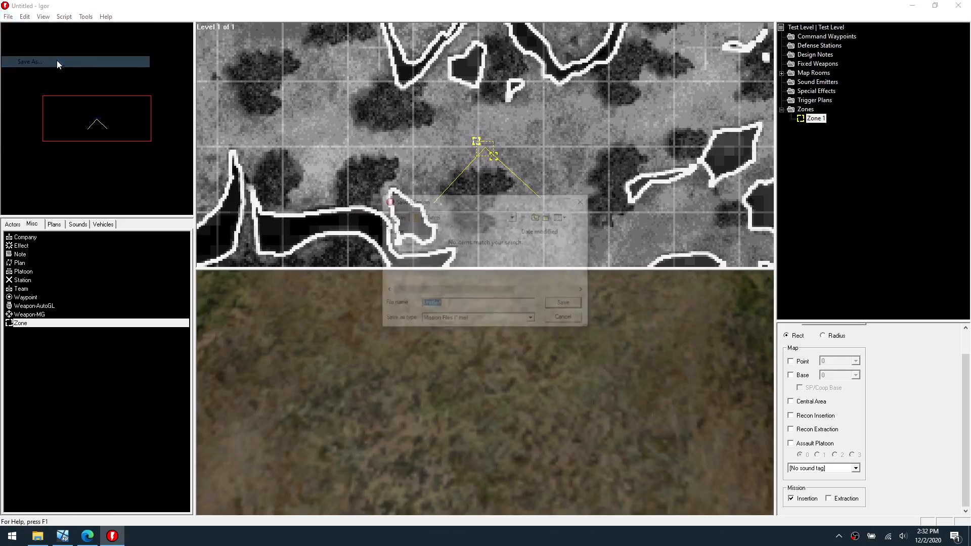
click(490, 222)
click(461, 375)
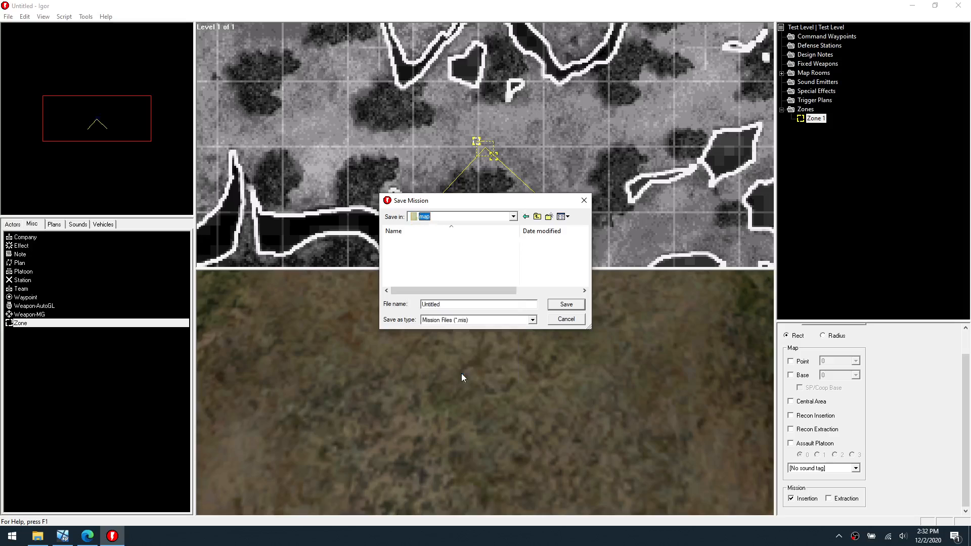
click(514, 217)
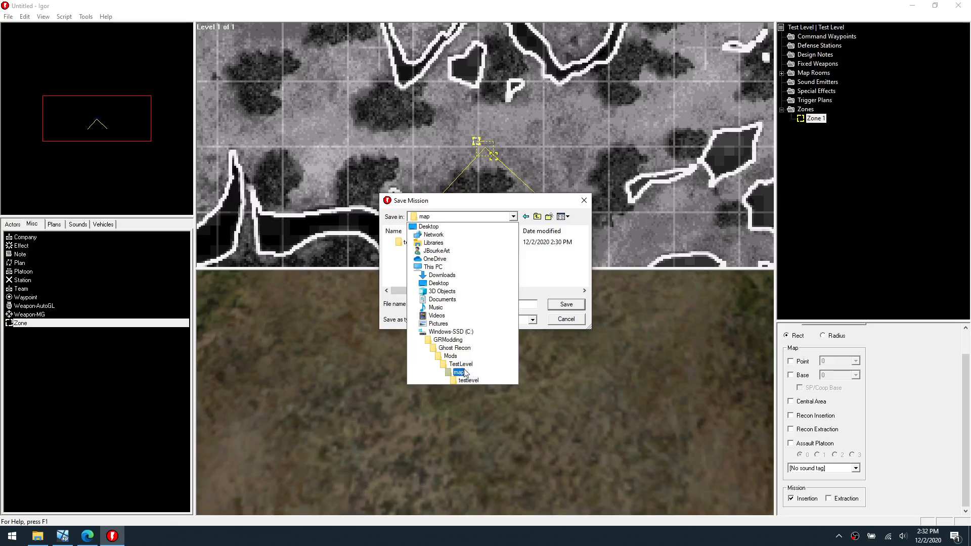
click(461, 364)
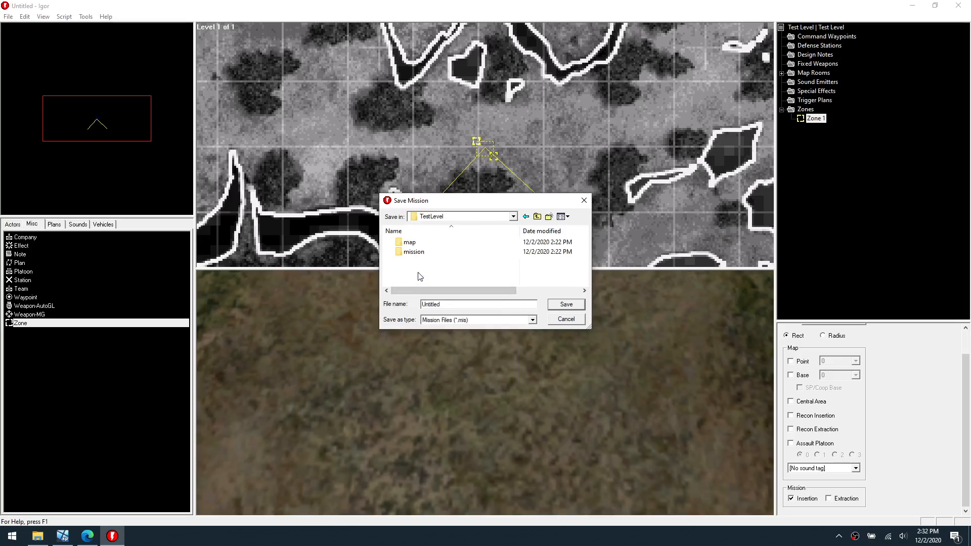
click(420, 254)
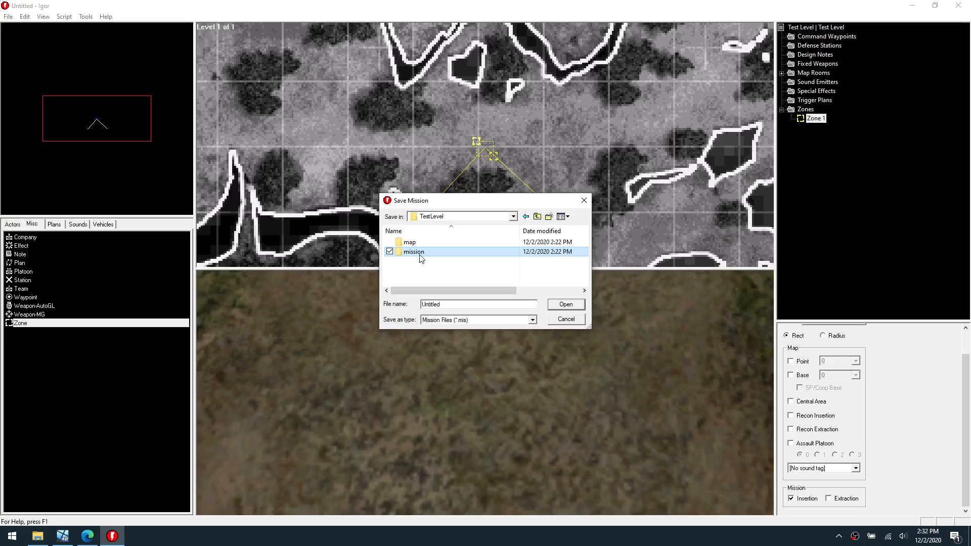
double_click(420, 253)
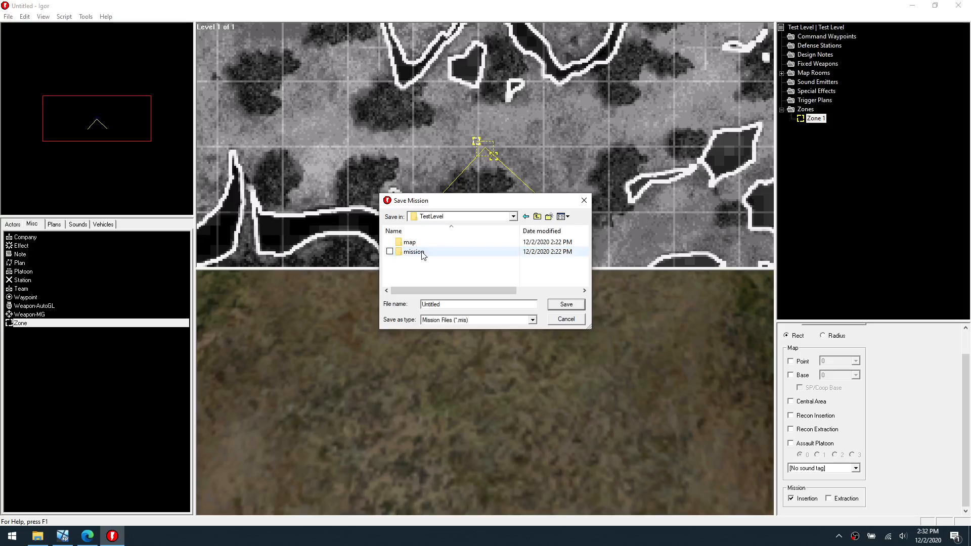
double_click(449, 306)
text(l)
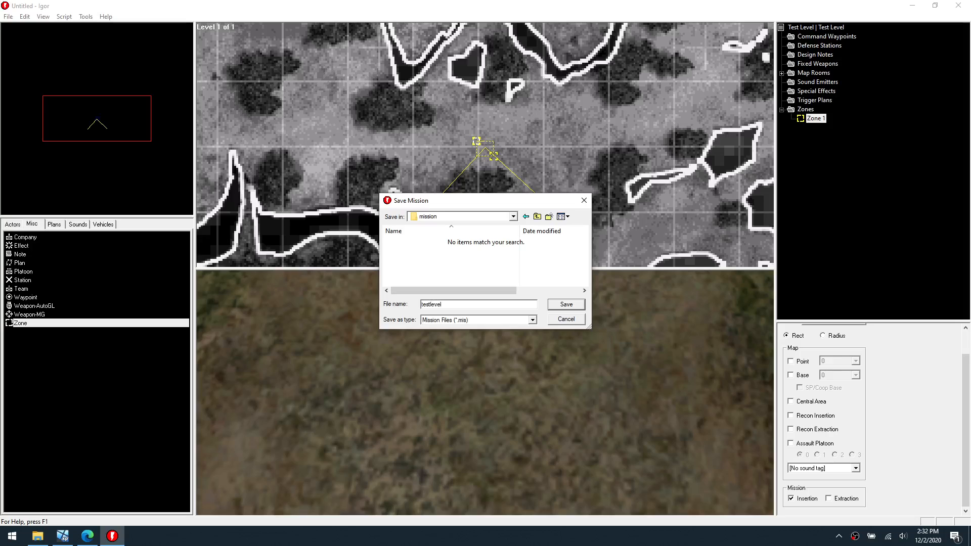
key(Return)
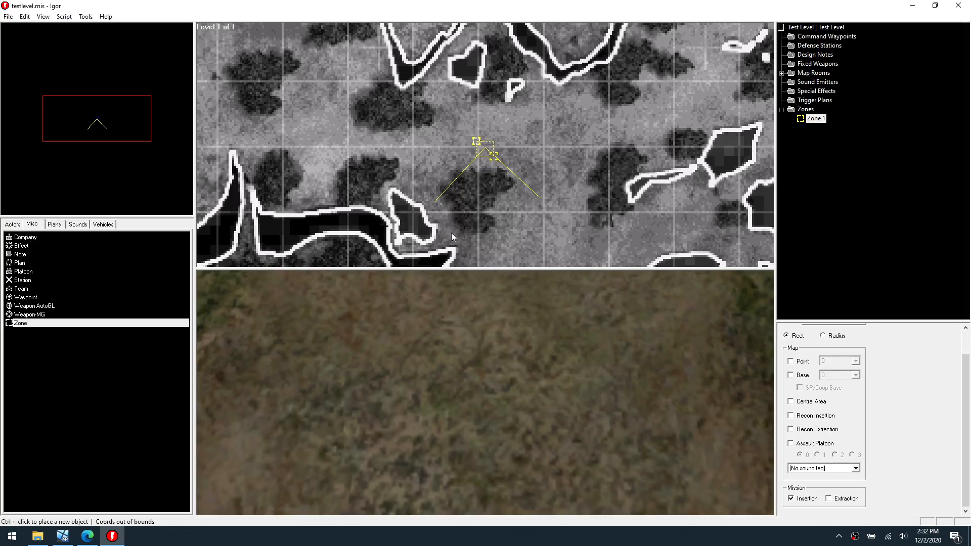
- Save the mission again under the existing testlevel.mis file, replacing the earlier copy
click(8, 16)
click(50, 59)
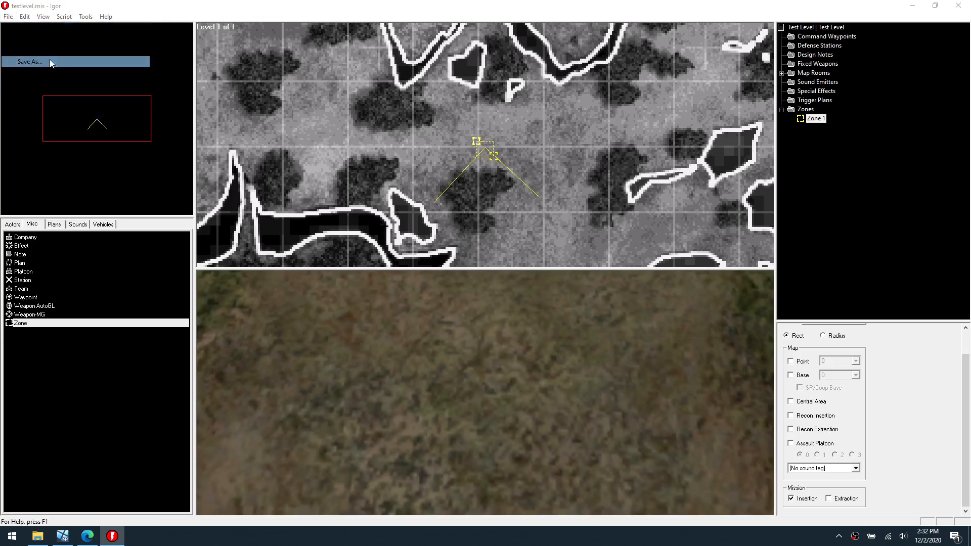
click(420, 241)
click(567, 303)
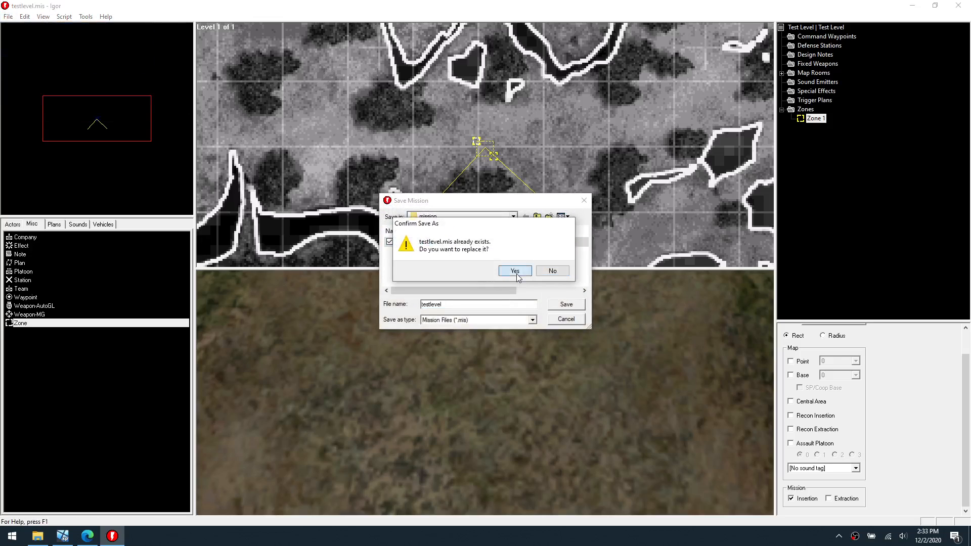
click(516, 272)
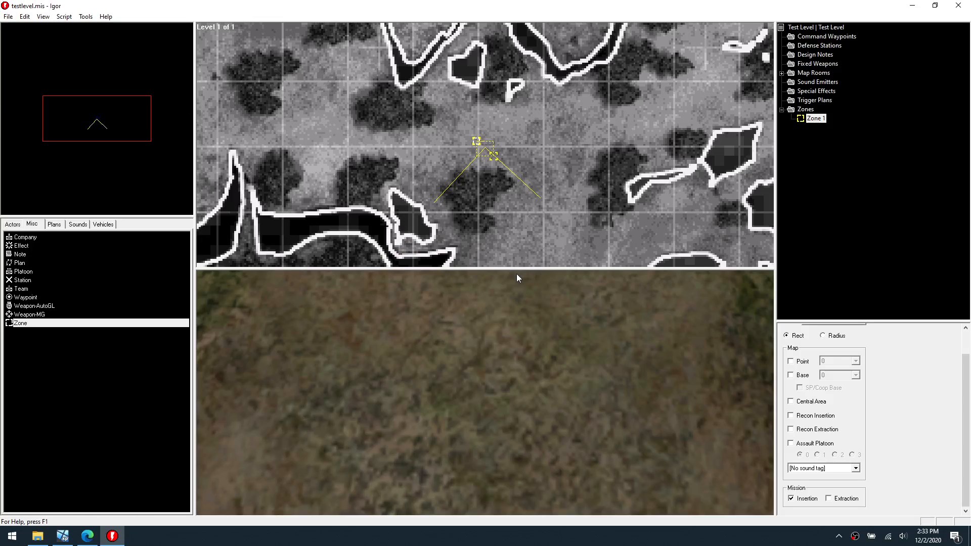
- Close Igor and open the Mods\TestLevel\map\testlevel folder in File Explorer
click(958, 6)
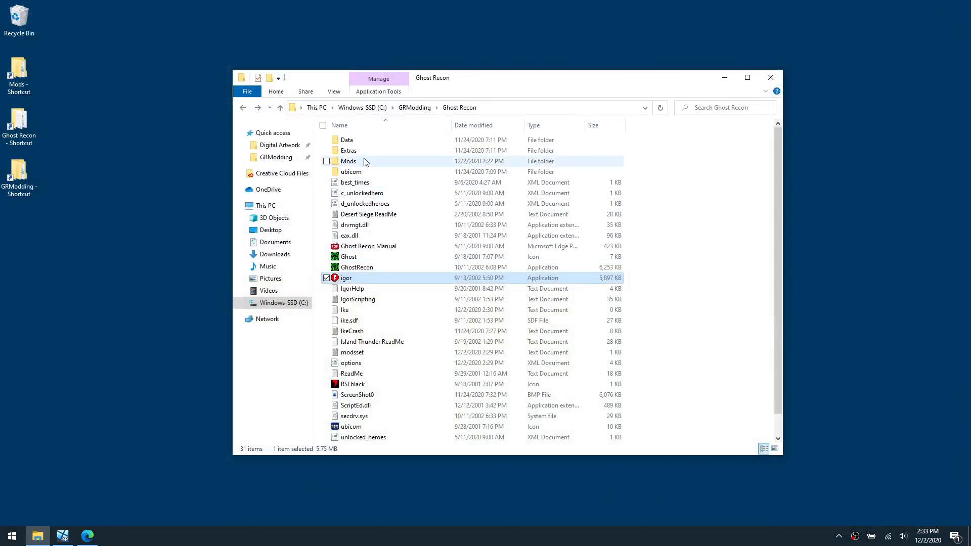
double_click(364, 172)
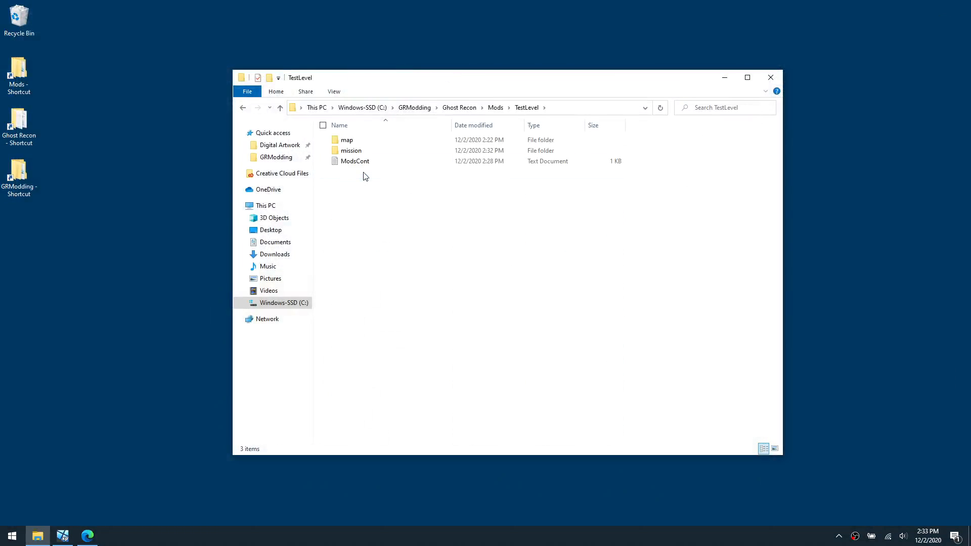
double_click(361, 144)
double_click(361, 144)
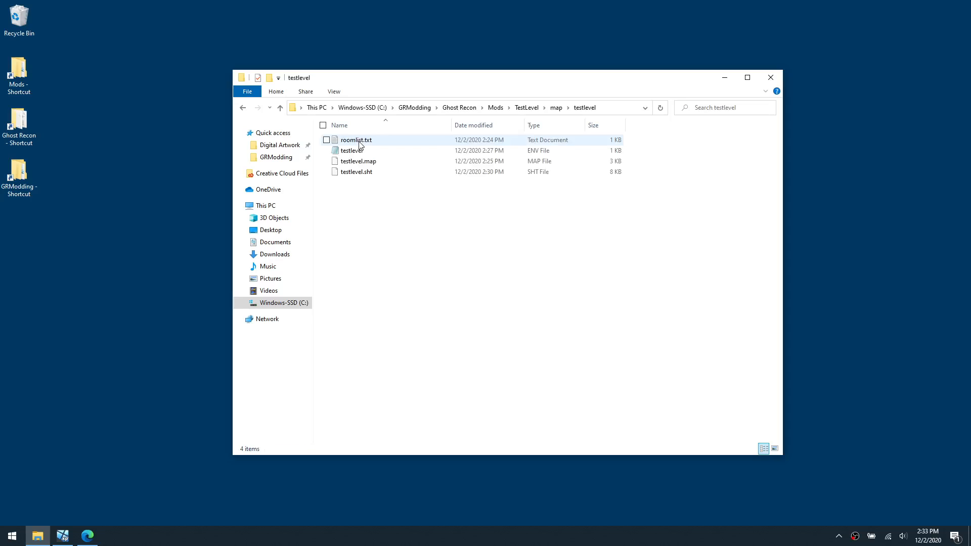
click(369, 173)
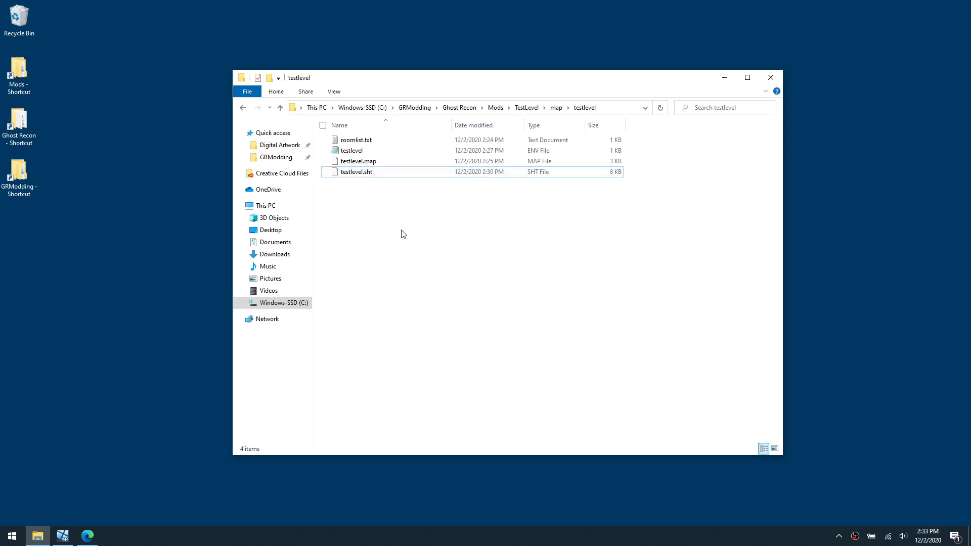
key(BackSpace)
key(BackSpace)
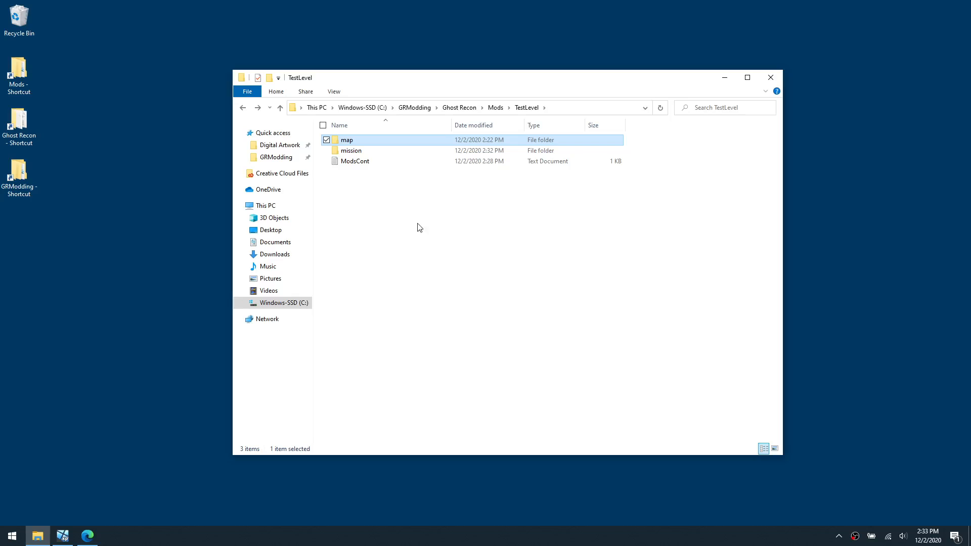
key(alt+Right)
key(alt+Right)
click(363, 164)
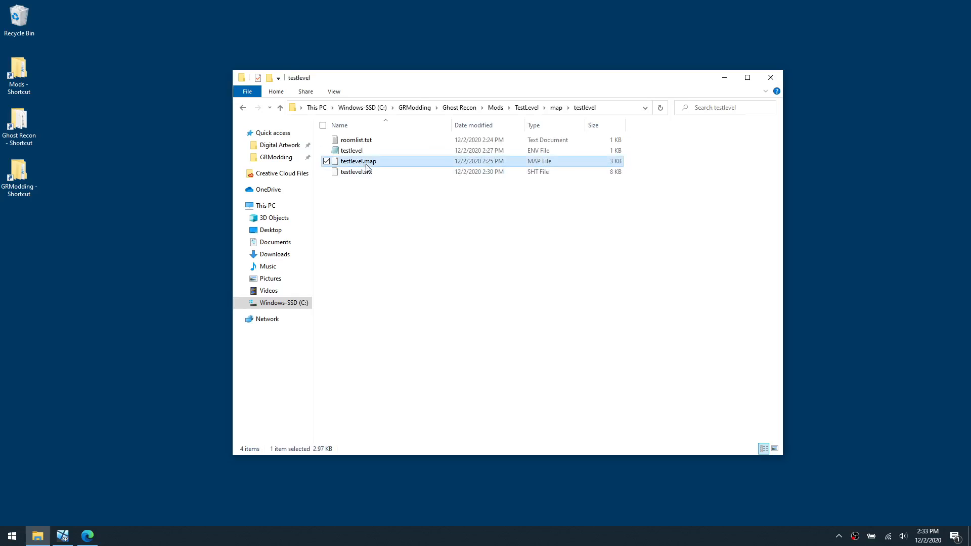
- Delete testlevel.sht from the testlevel map folder and undo the deletion
click(357, 172)
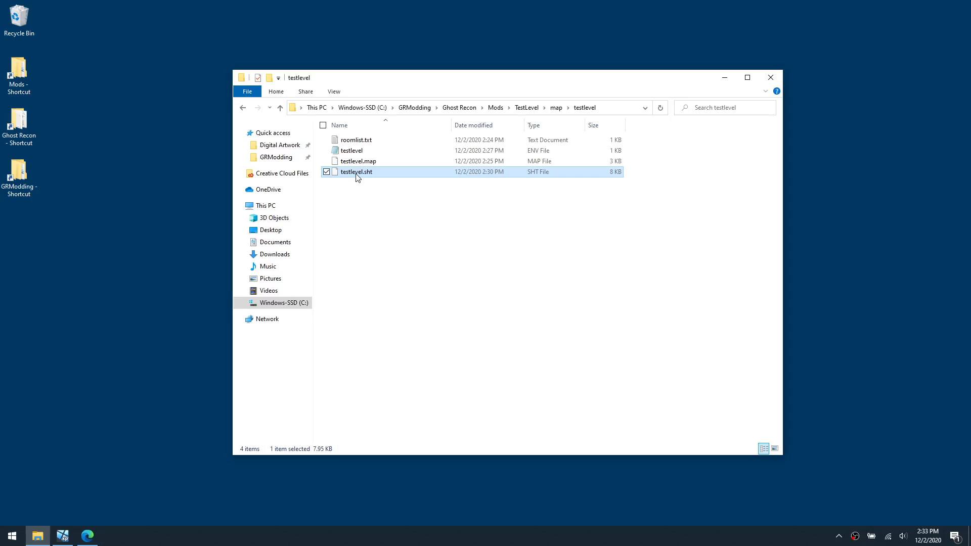
key(Delete)
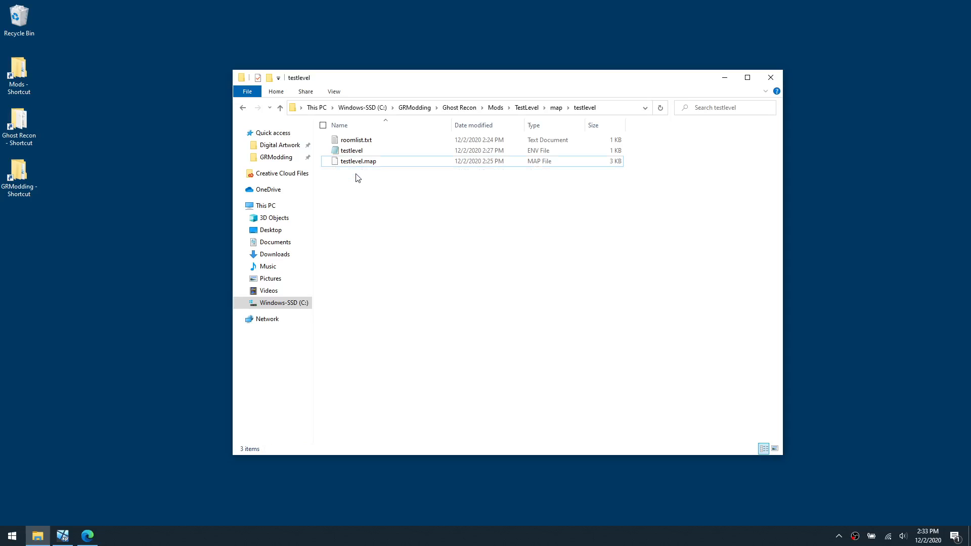
key(ctrl+z)
click(357, 174)
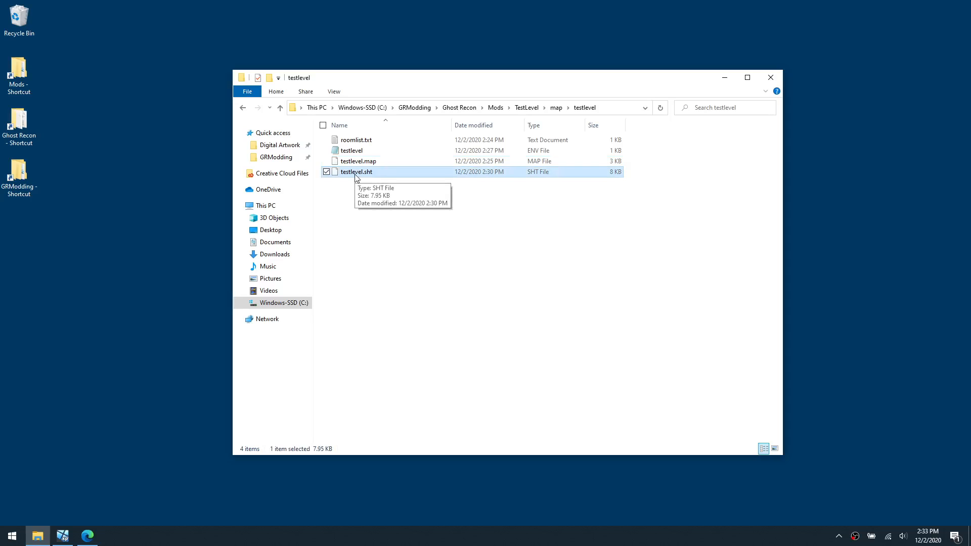
- Go back up to the Ghost Recon folder, launch the GhostRecon application and move its window towards the desktop's centre
key(alt+Left)
key(alt+Left)
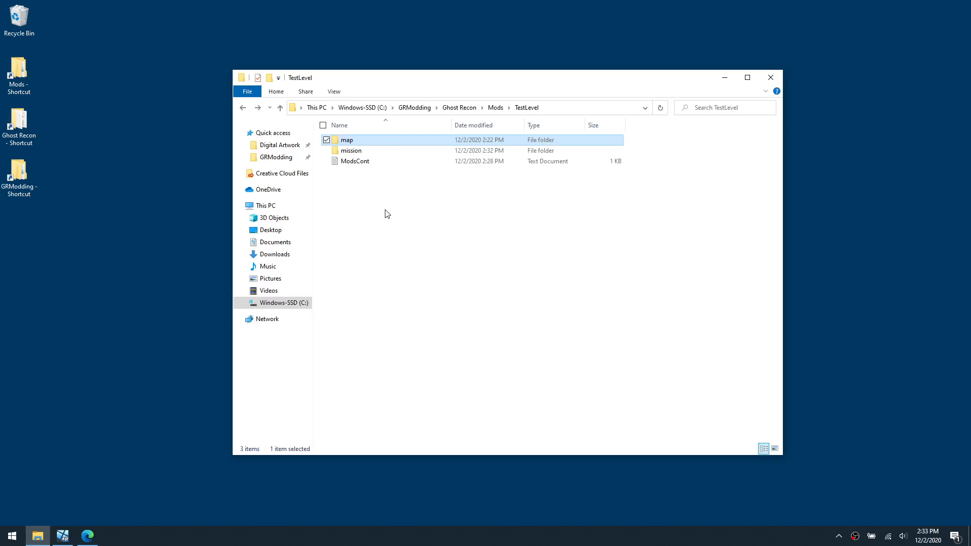
key(alt+Left)
key(alt+Left)
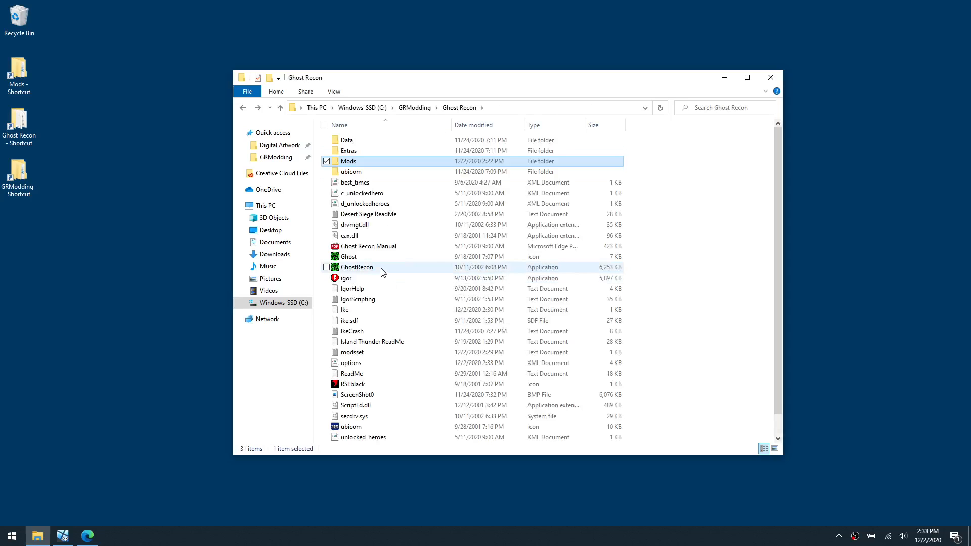
click(382, 270)
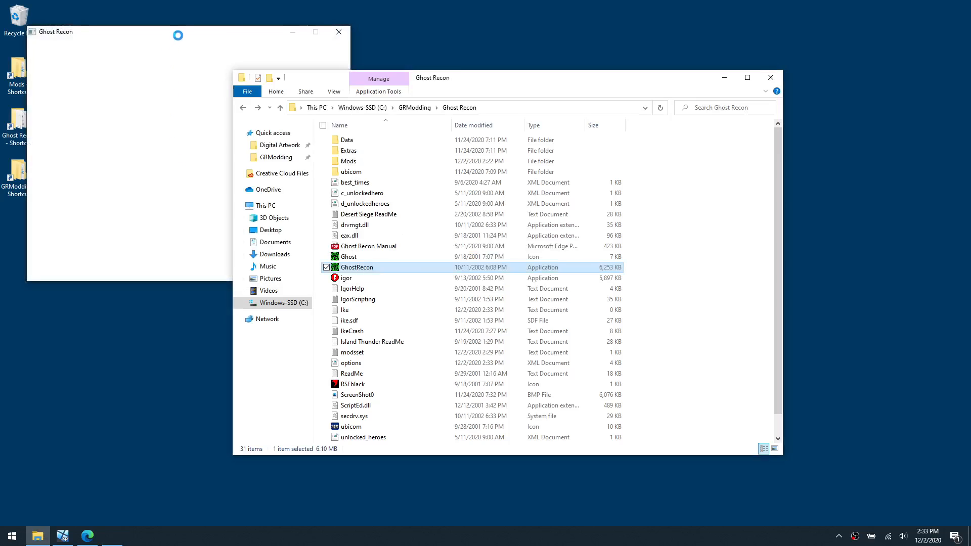
drag(208, 290, 438, 144)
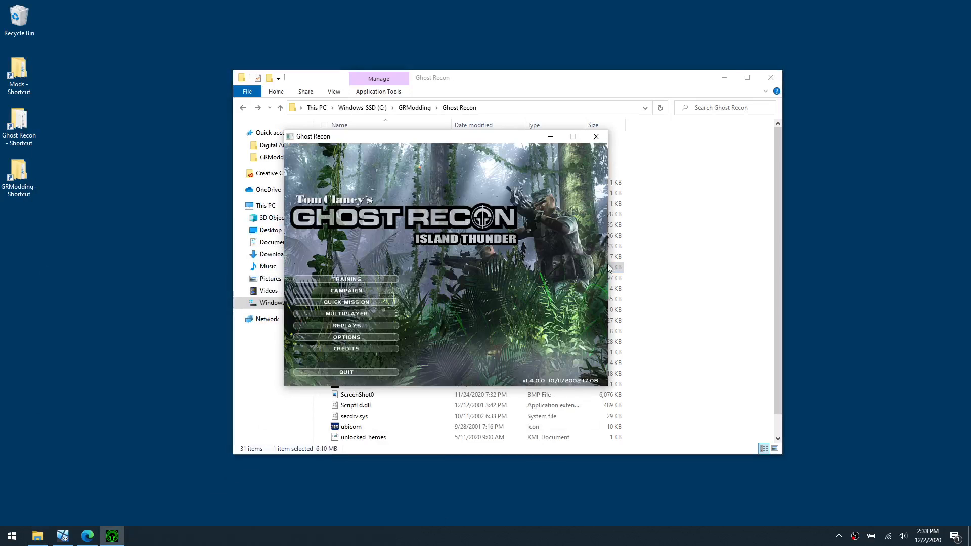
- Load Test Level as a quick mission and view the command map and world map in its briefing
click(370, 306)
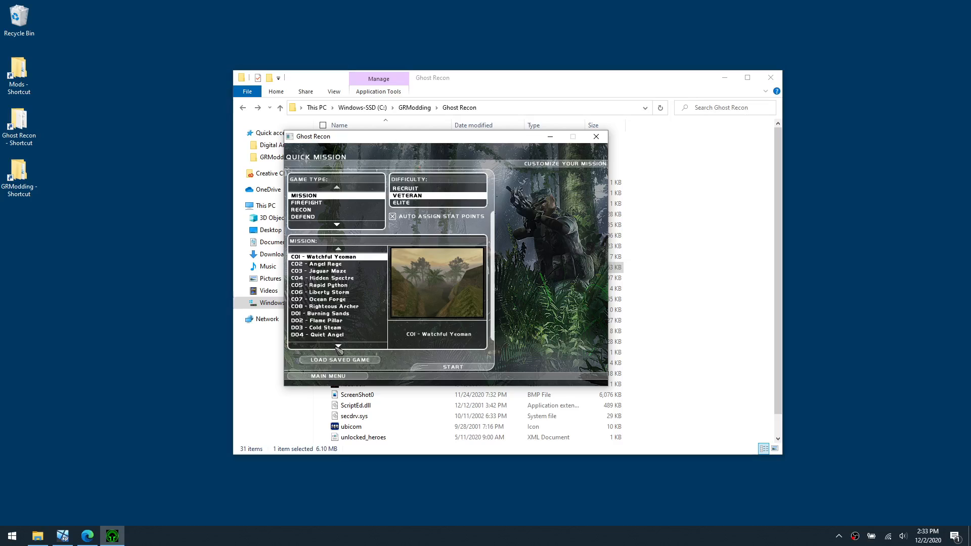
click(335, 346)
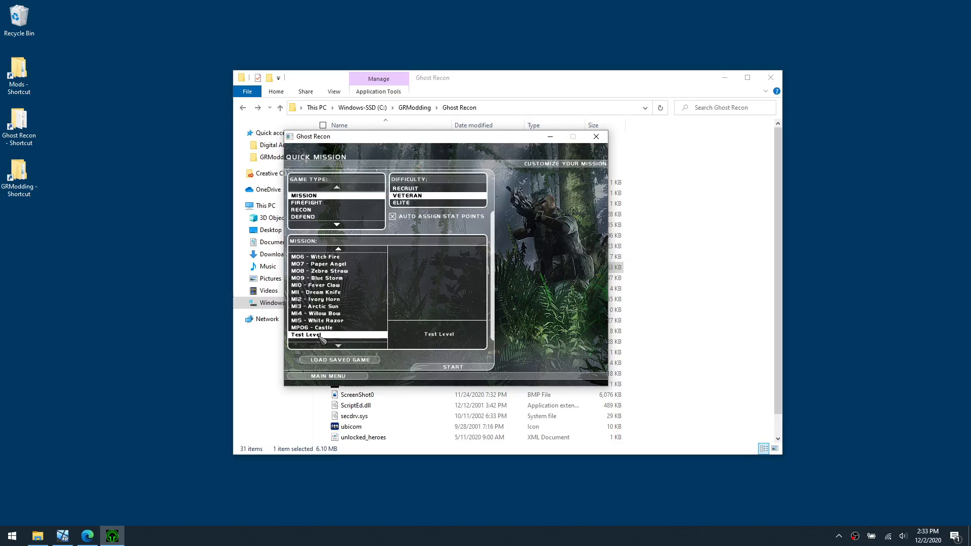
click(454, 373)
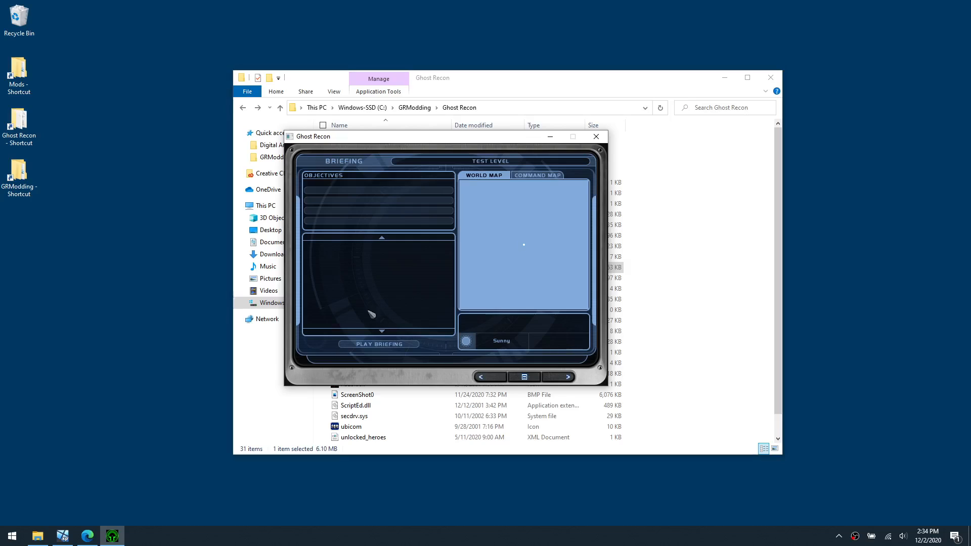
click(539, 177)
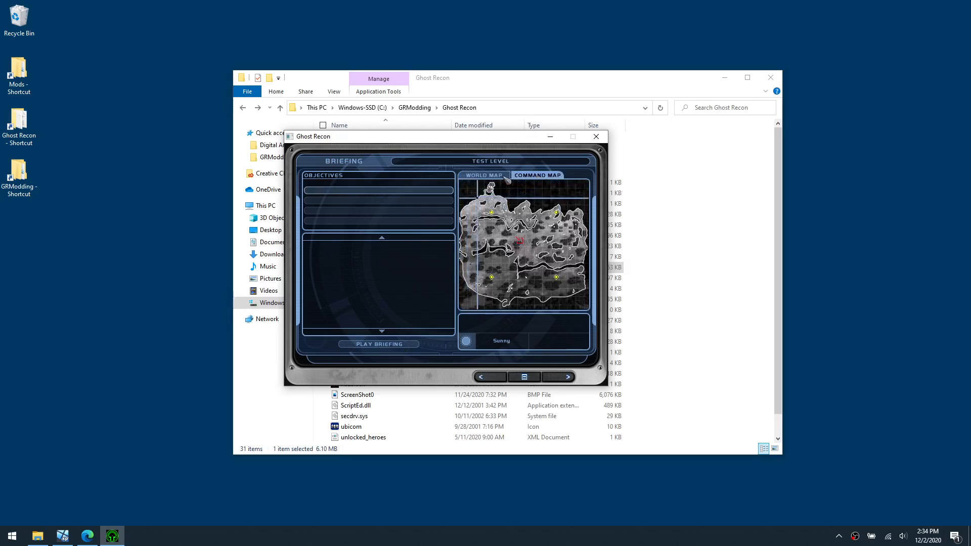
click(484, 177)
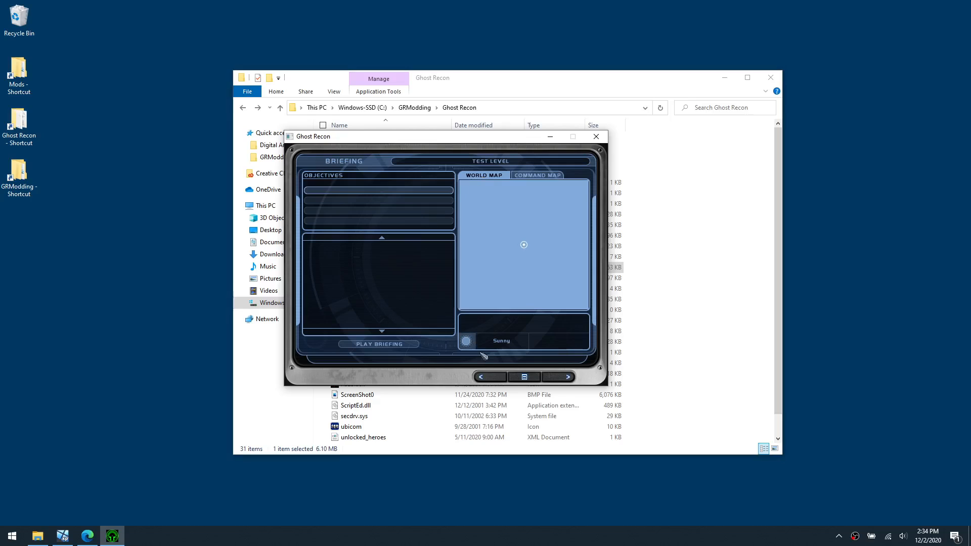
- Auto-assign the soldiers to the platoon's teams and start the Test Level mission
click(561, 377)
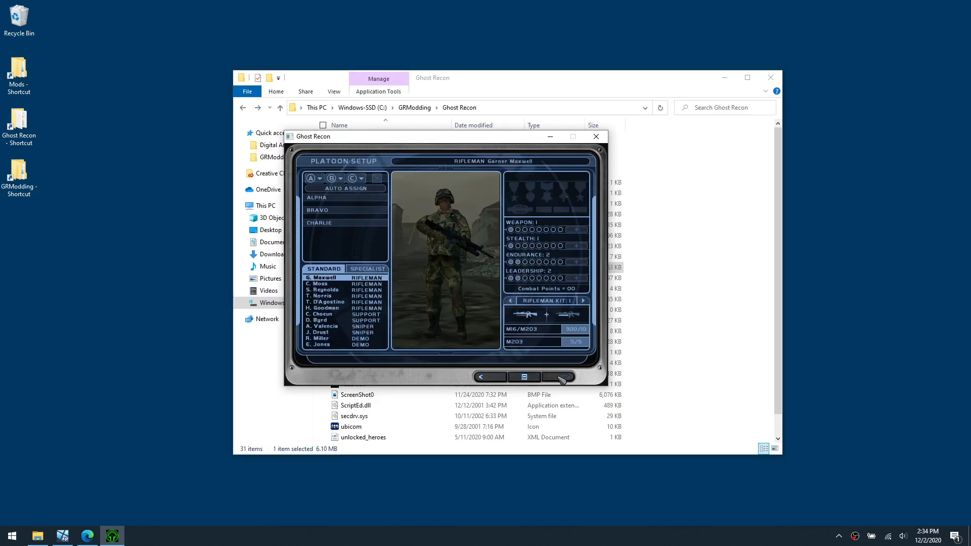
click(353, 178)
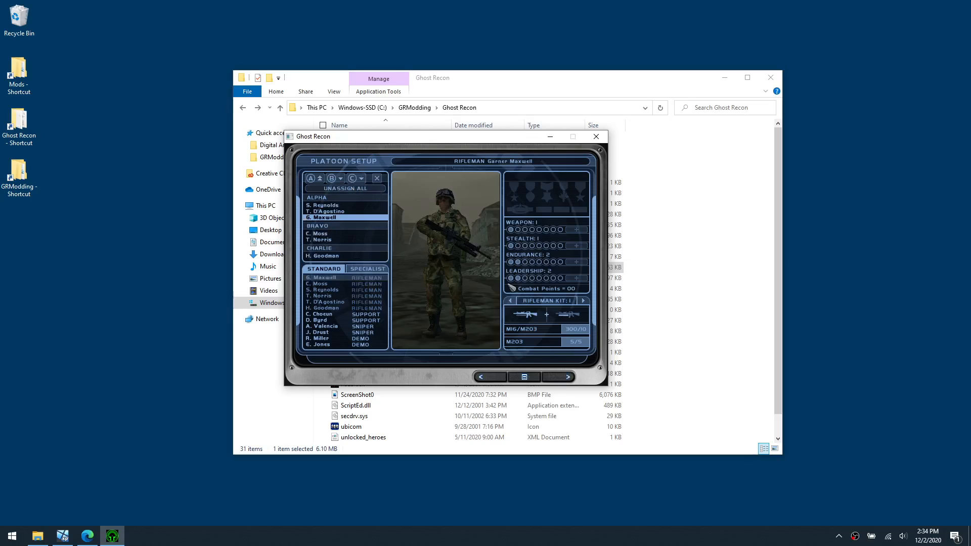
click(568, 378)
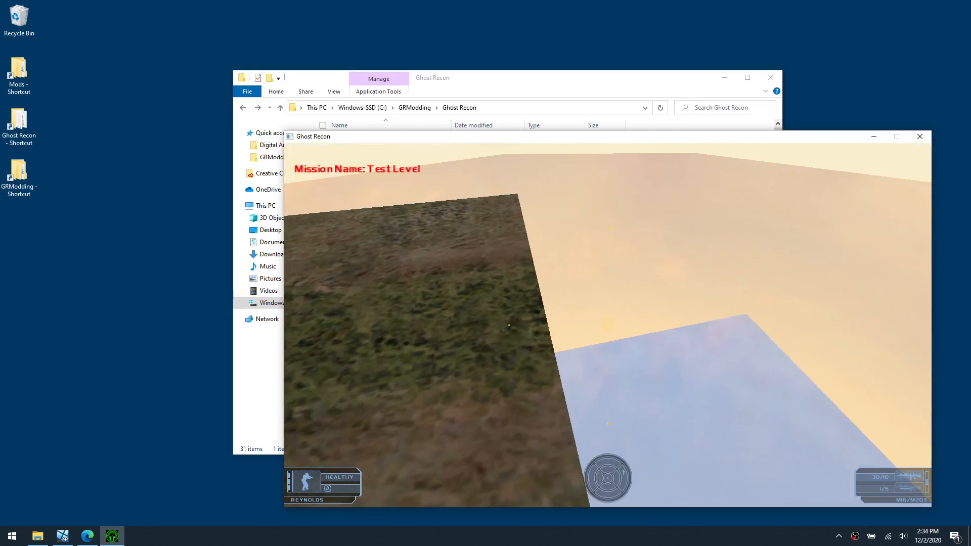
- Walk around the Test Level platform to examine its terrain, edges, sky and squad placement
key(w)
key(w)
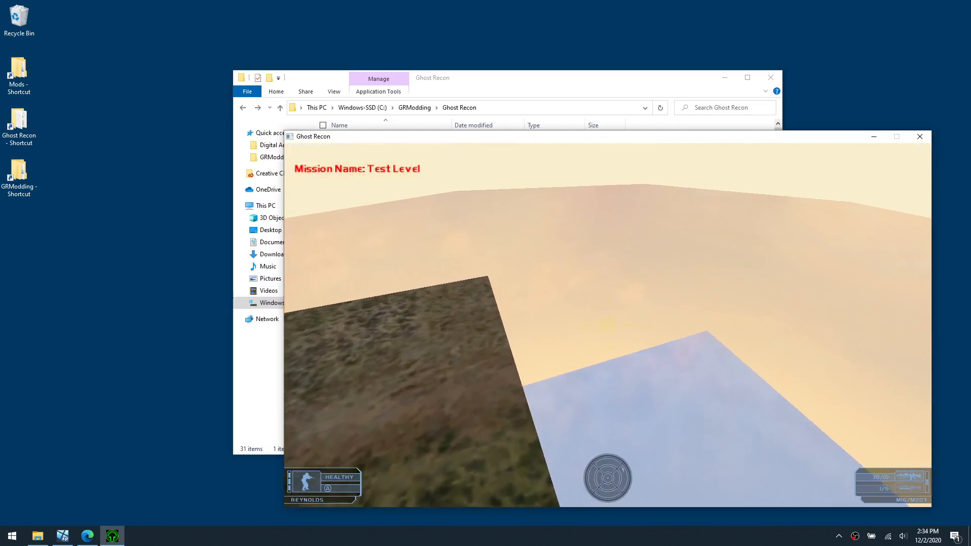
key(w)
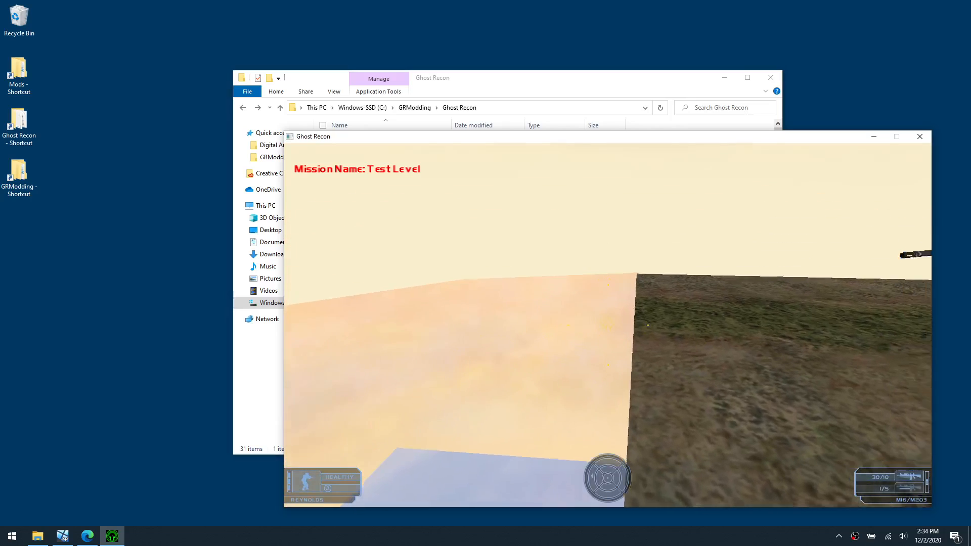
key(w)
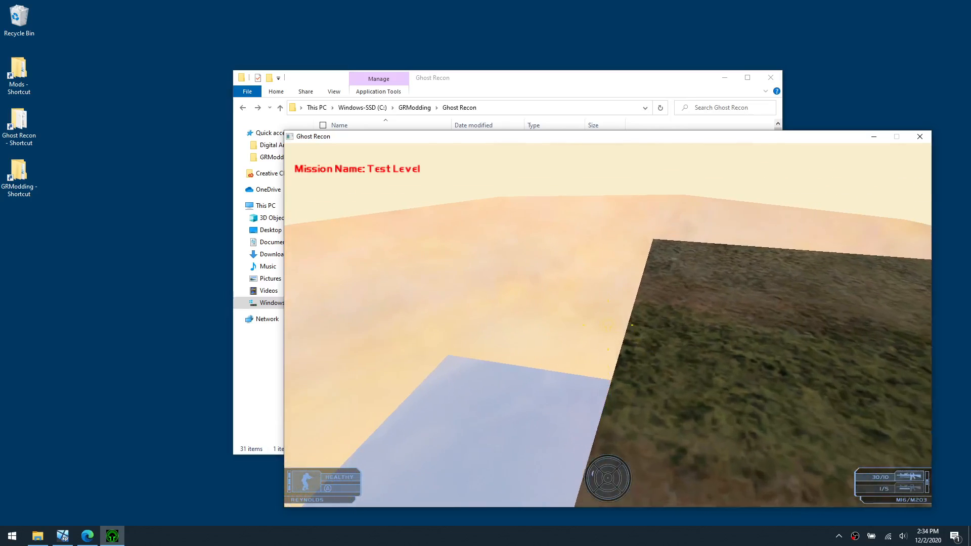
key(w)
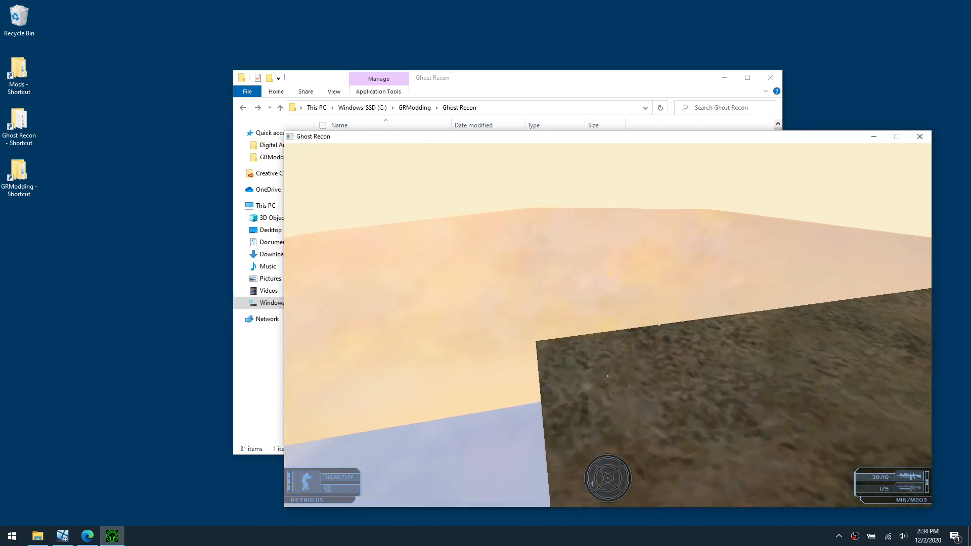
key(w)
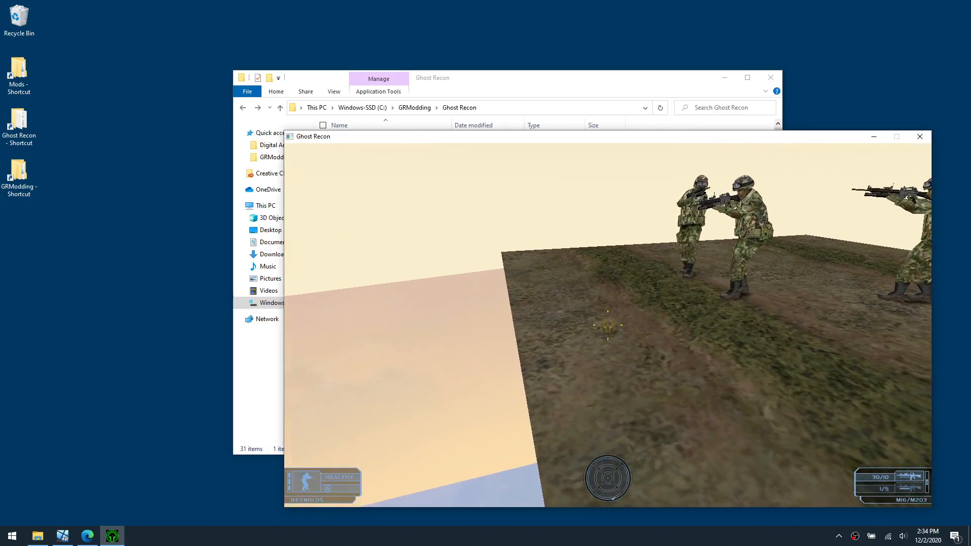
key(w)
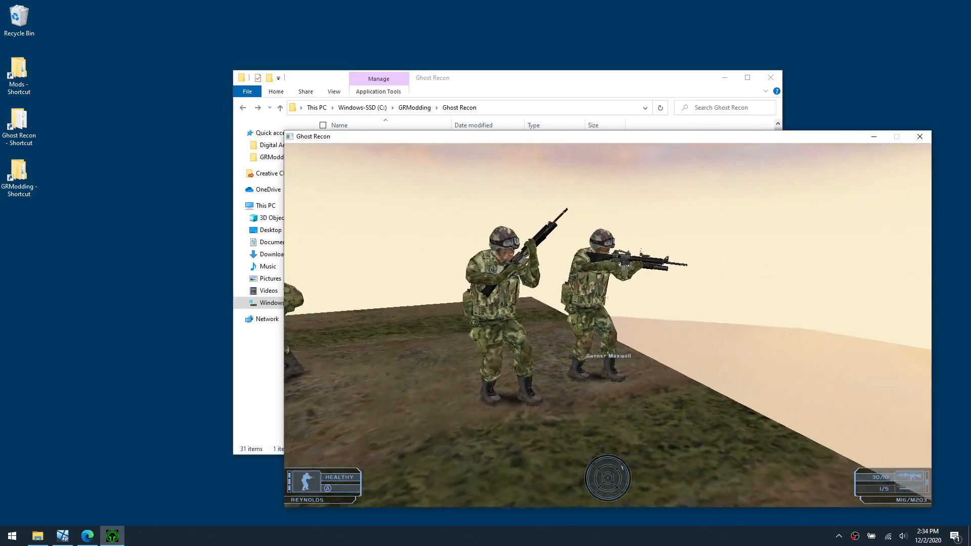
key(w)
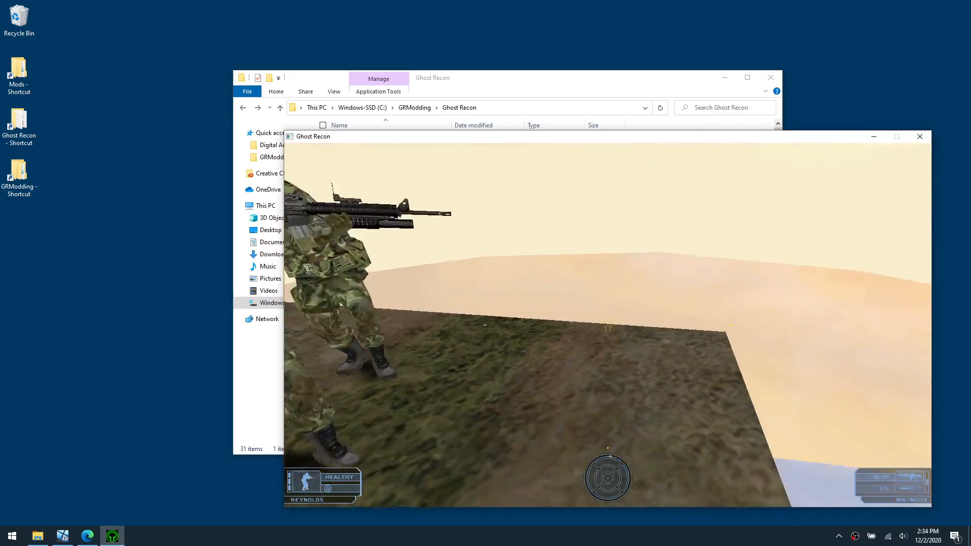
key(w)
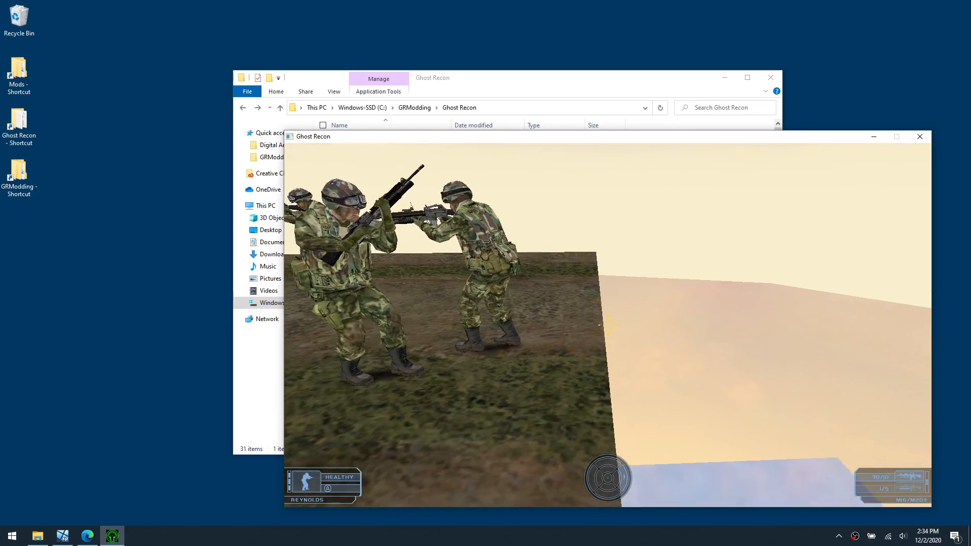
key(a)
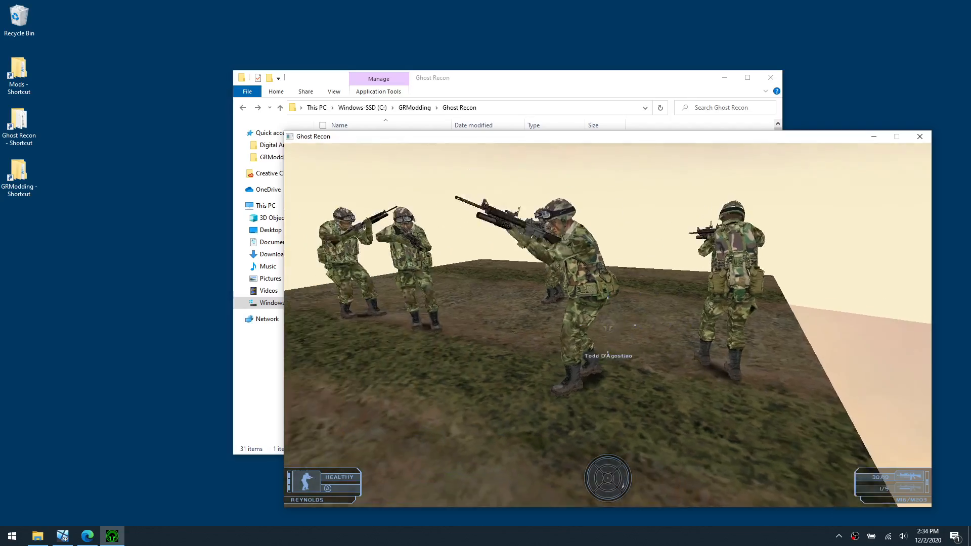
key(s)
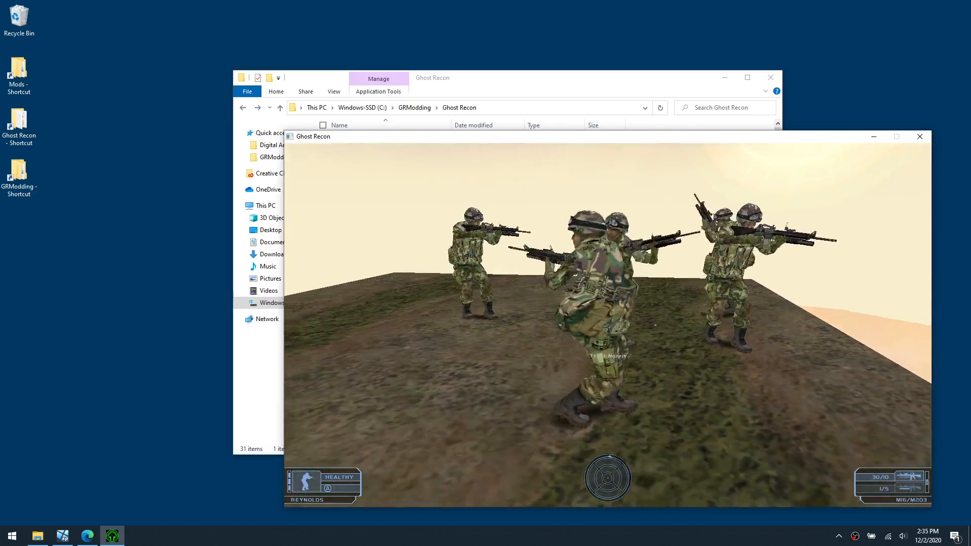
- Close the game and open the testlevel folder inside the TestLevel mod's map folder
key(Escape)
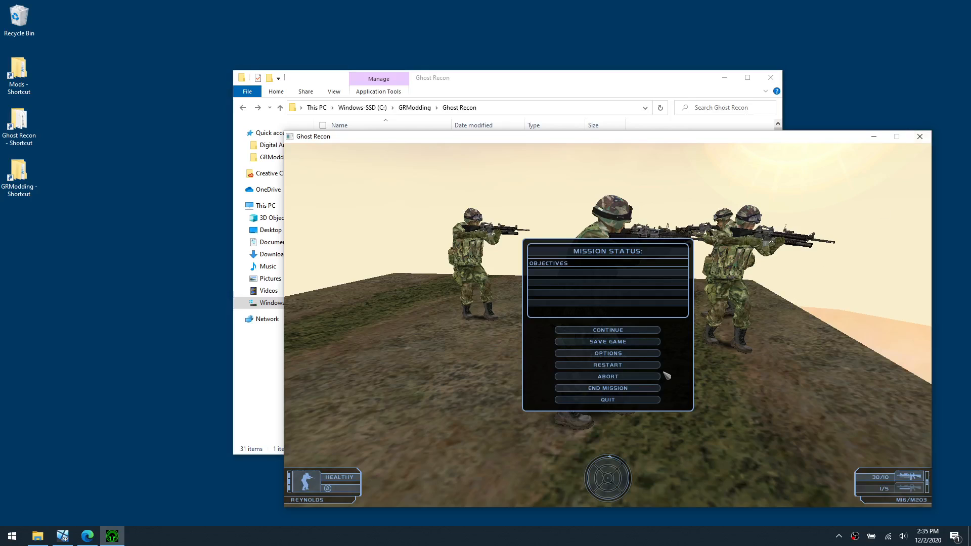
key(alt+F4)
double_click(357, 161)
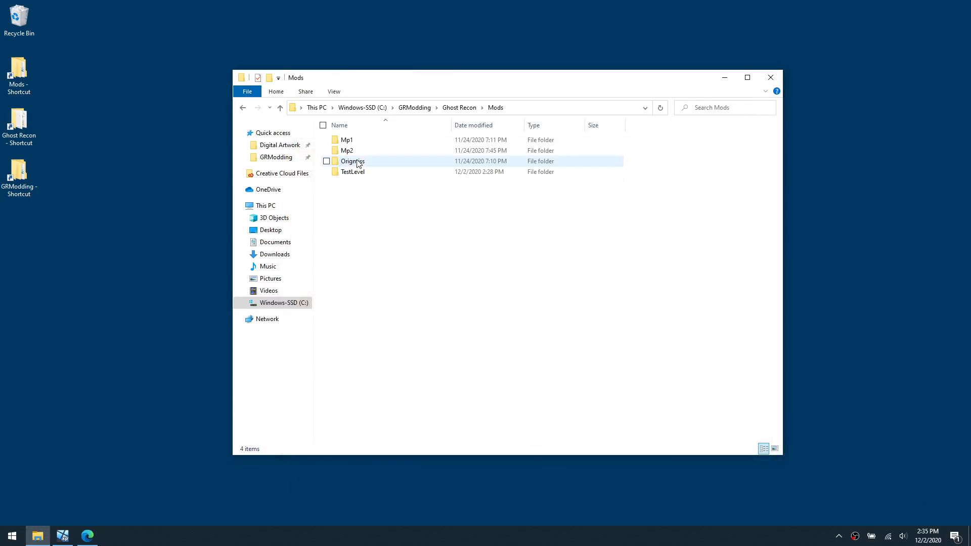
double_click(362, 172)
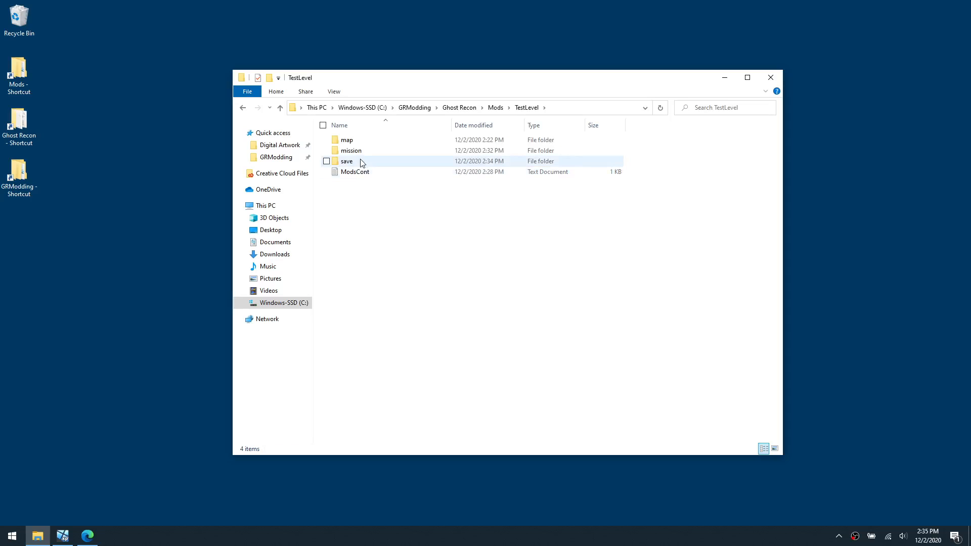
double_click(362, 144)
double_click(361, 144)
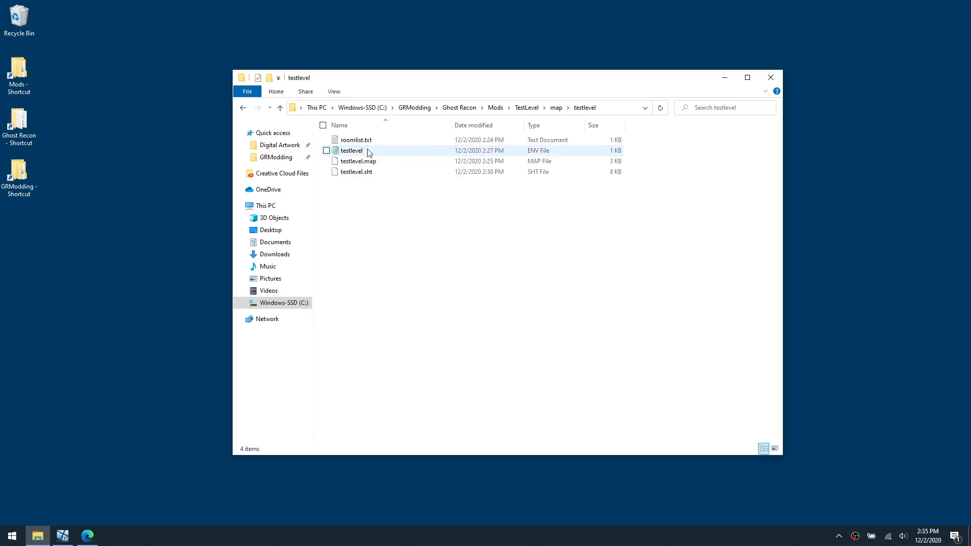
- Delete testlevel.sht from the testlevel map folder
click(372, 173)
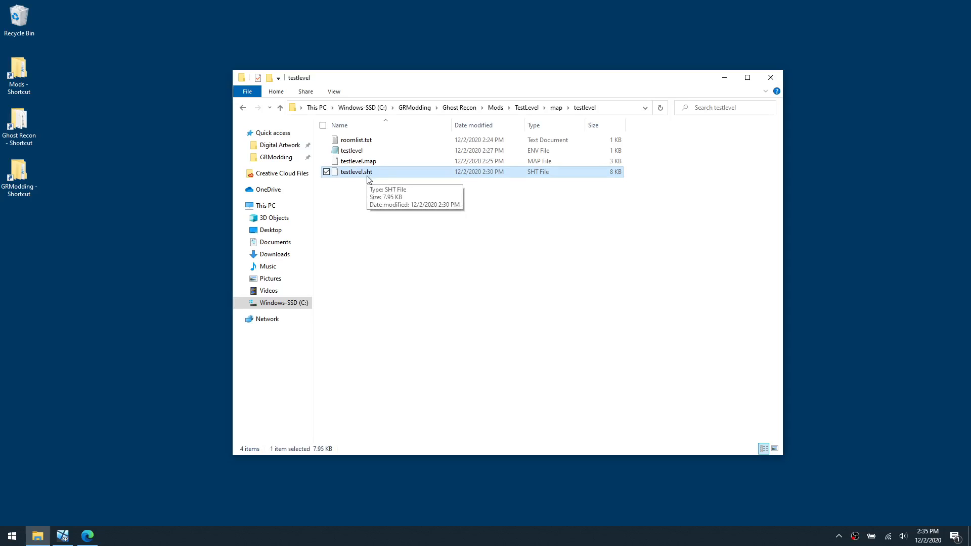
key(Delete)
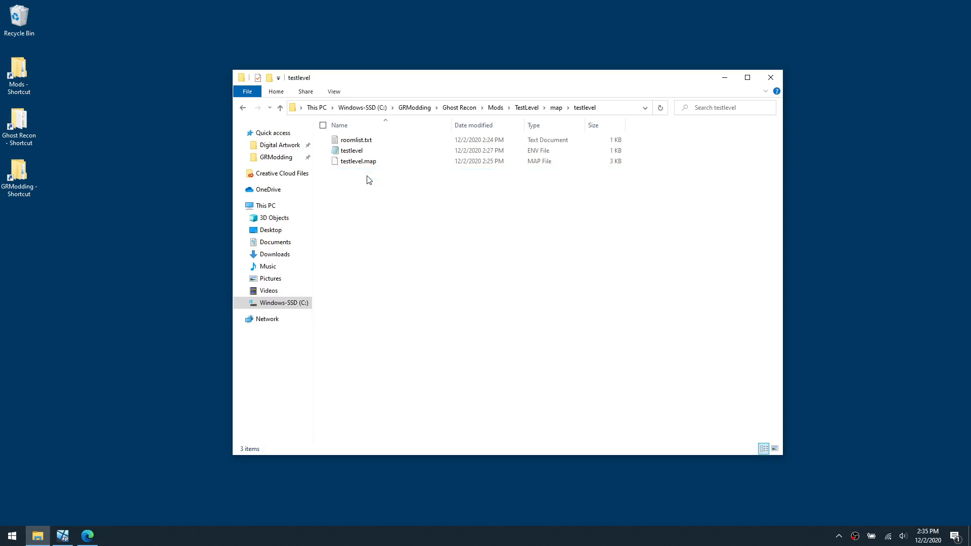
right_click(29, 31)
click(401, 215)
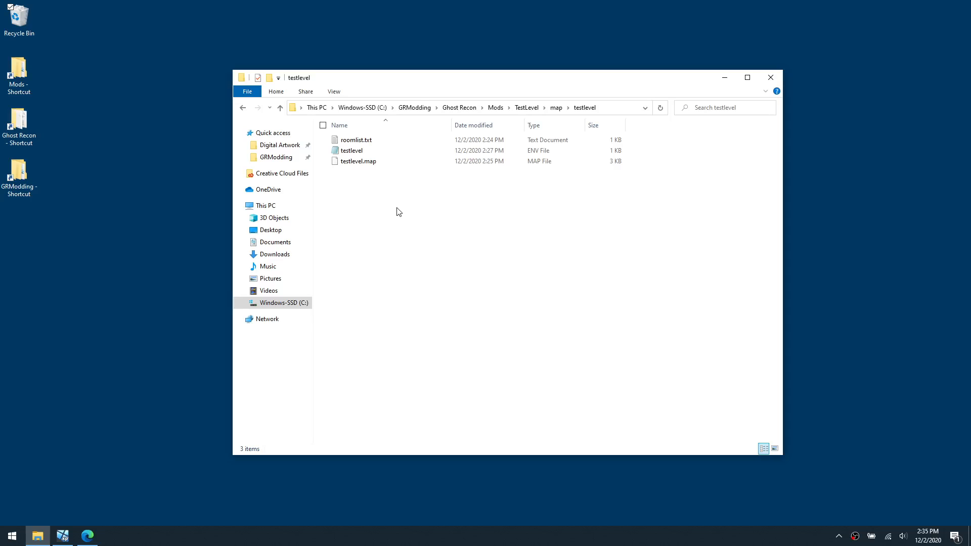
- Empty the Recycle Bin, confirming the permanent deletion of its contents
right_click(20, 35)
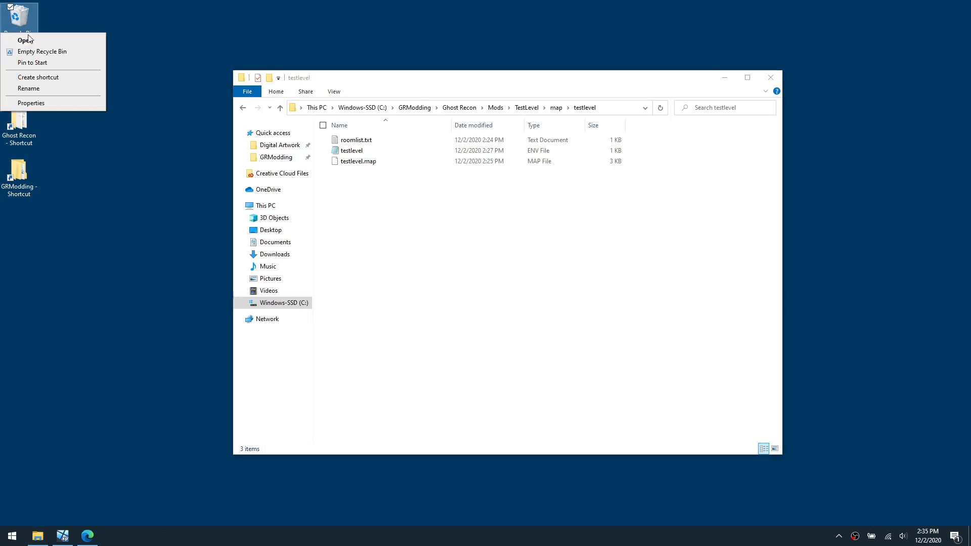
click(50, 52)
click(515, 274)
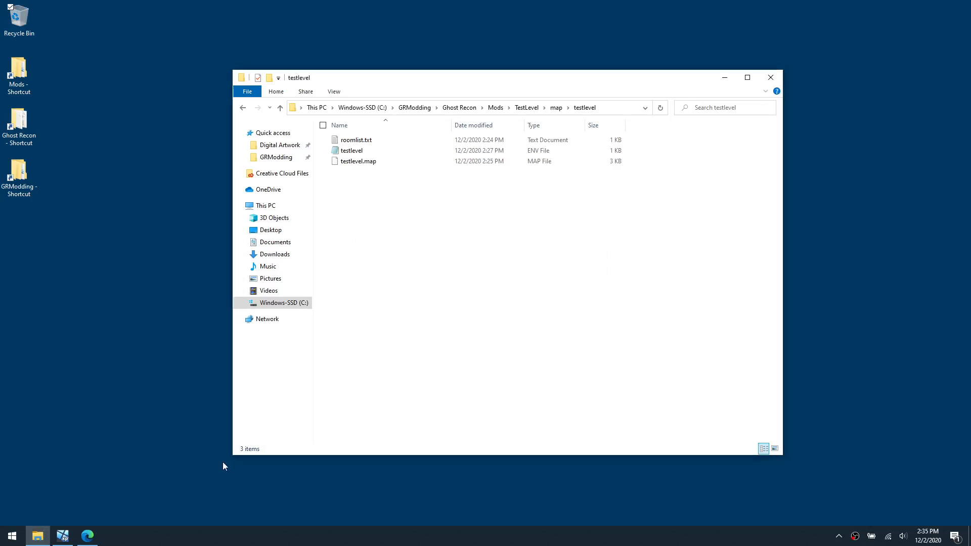
- Check the testlevel.max scene in 3ds Max inside the Windows XP virtual machine and return to the testlevel folder
click(63, 535)
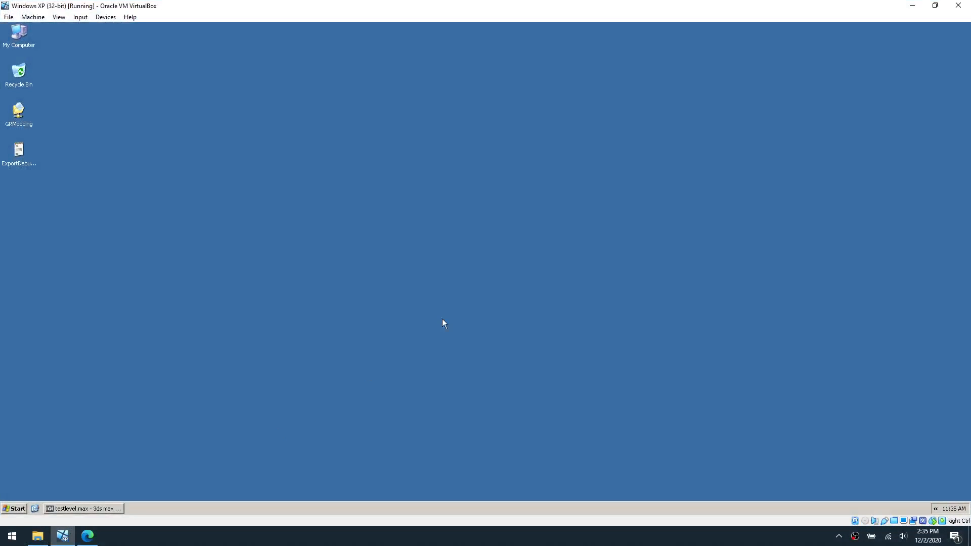
click(77, 508)
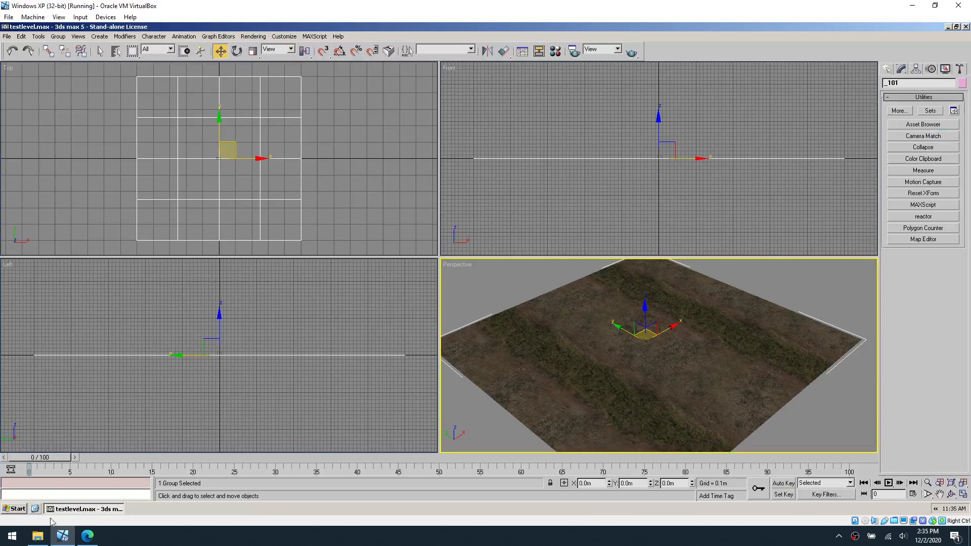
click(39, 537)
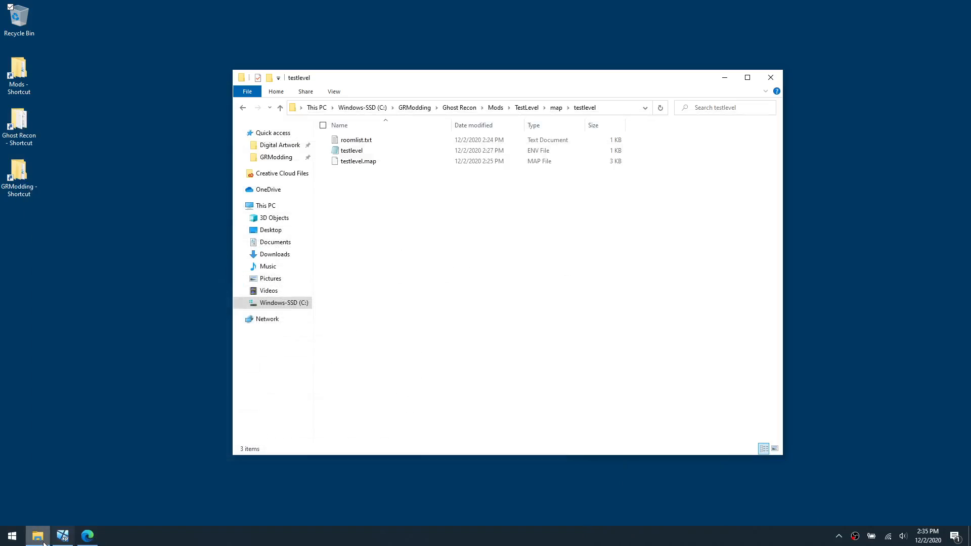
- Put the testlevel folder window away, launch Blender and dismiss its splash screen
click(40, 538)
click(12, 536)
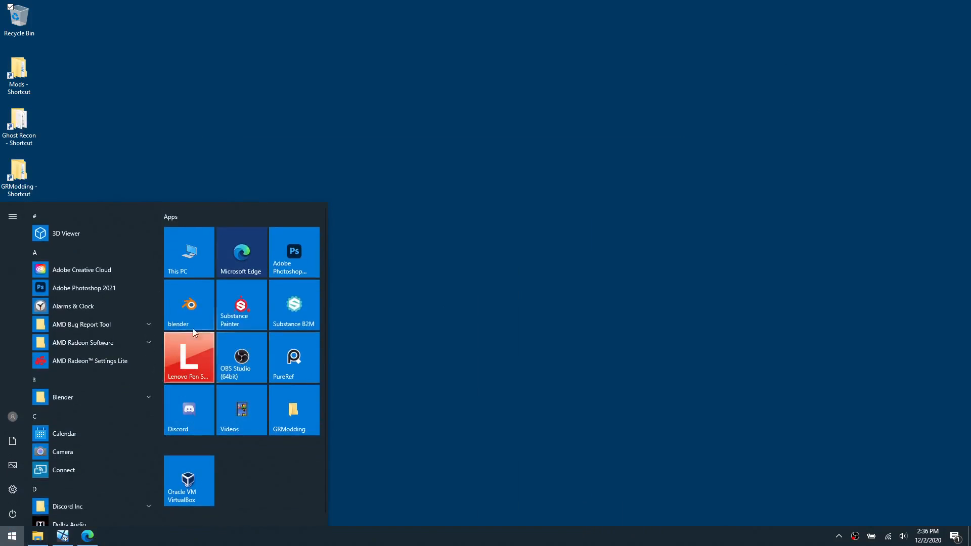
click(181, 318)
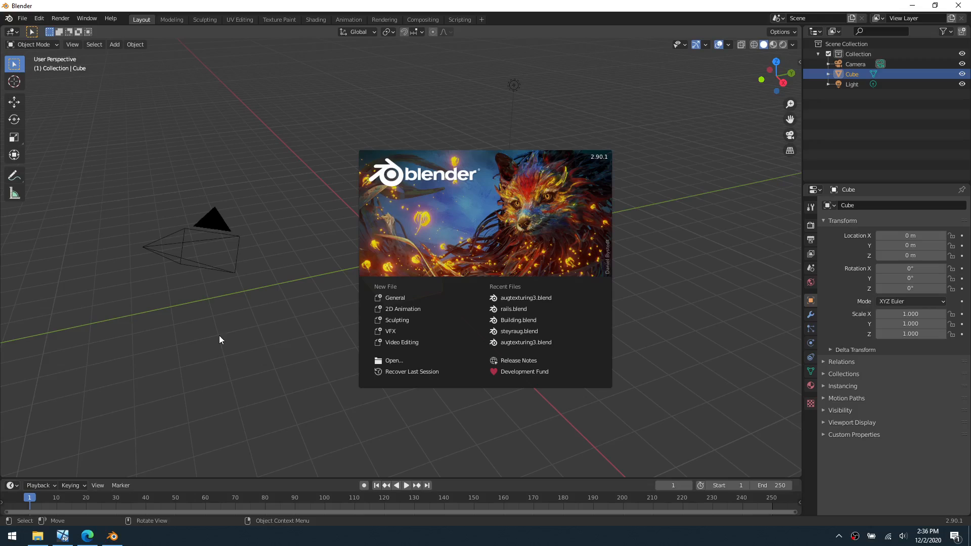
click(220, 335)
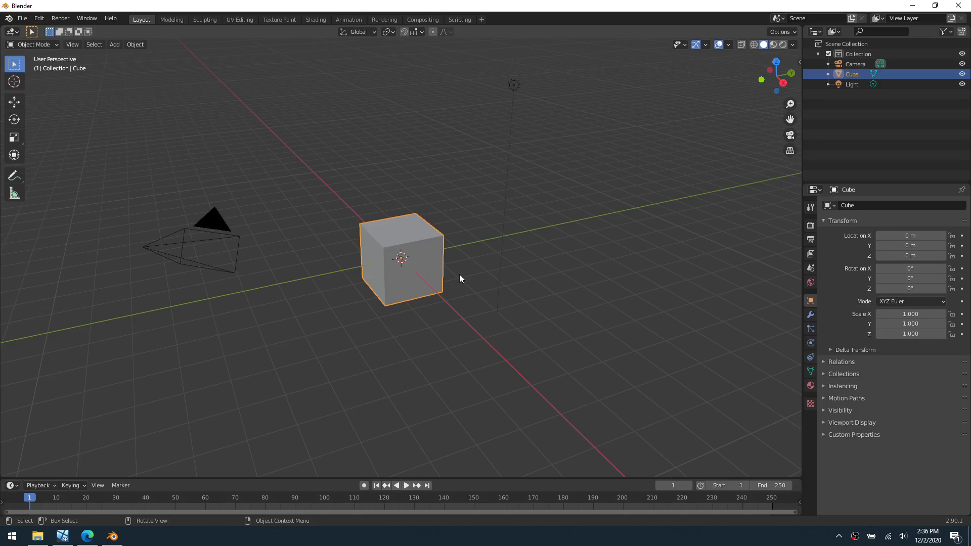
- Delete the default camera and the default light from the scene
click(223, 246)
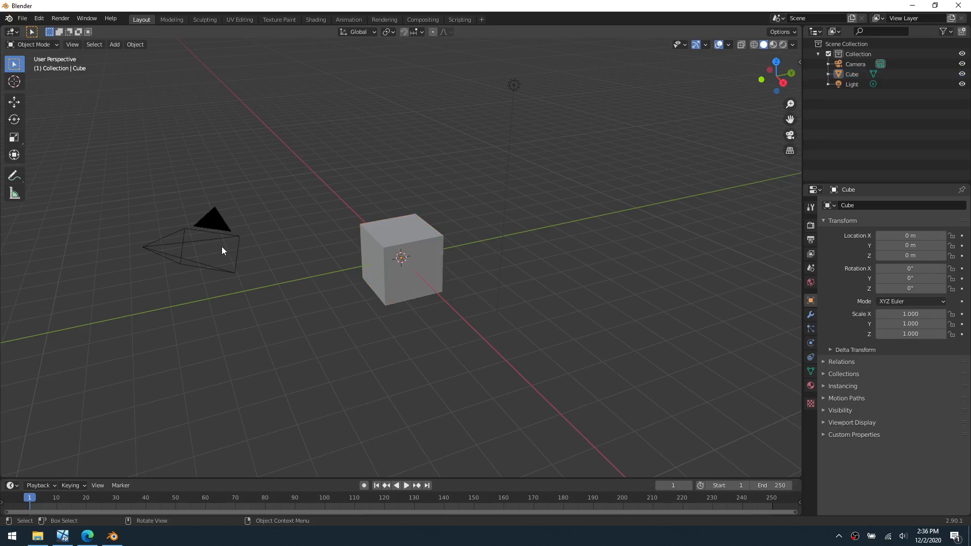
click(222, 242)
key(x)
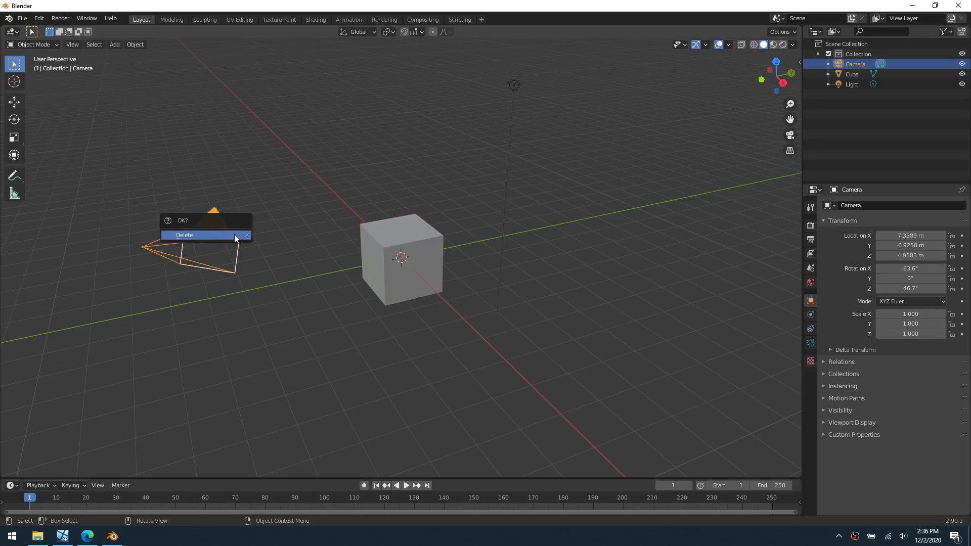
click(234, 234)
click(513, 86)
key(x)
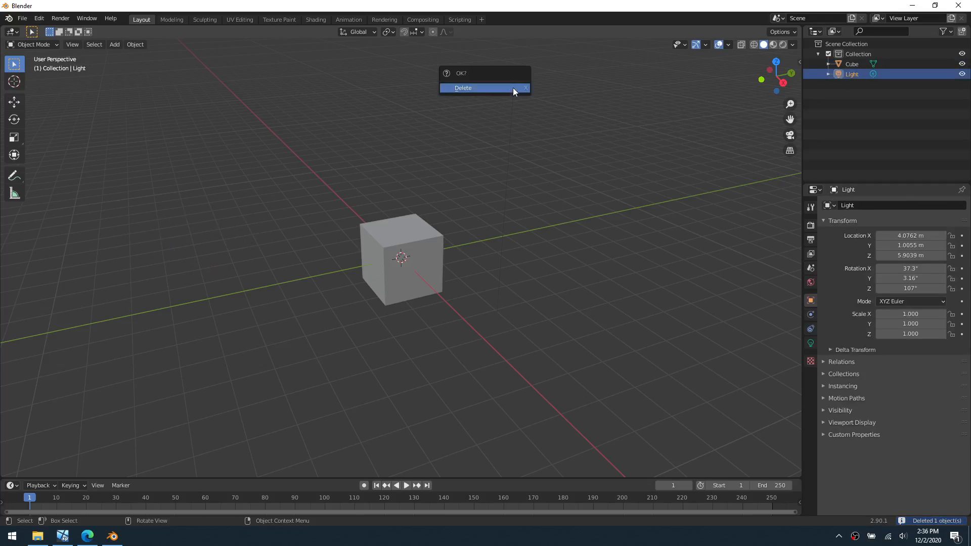
click(513, 88)
- Delete the default cube from the scene
click(398, 279)
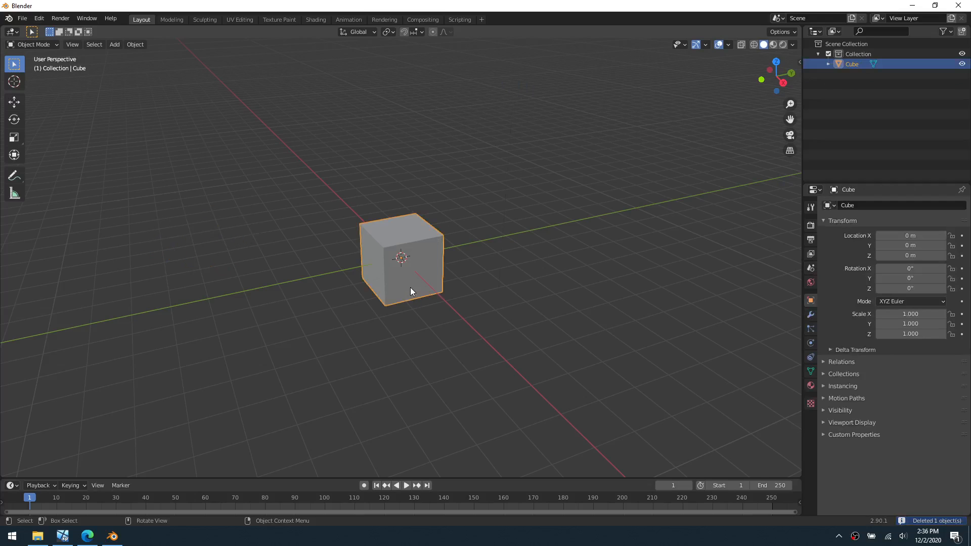
key(ctrl+Tab)
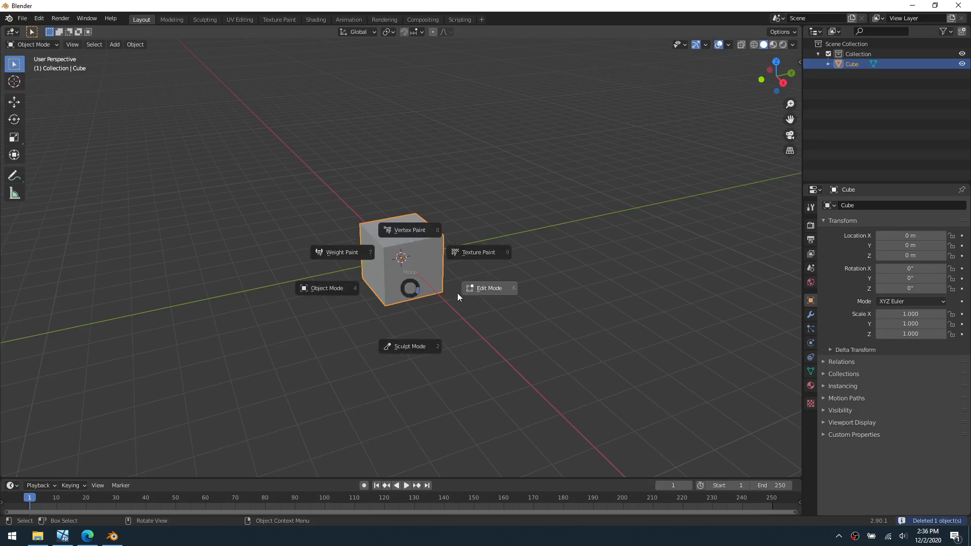
click(365, 290)
key(x)
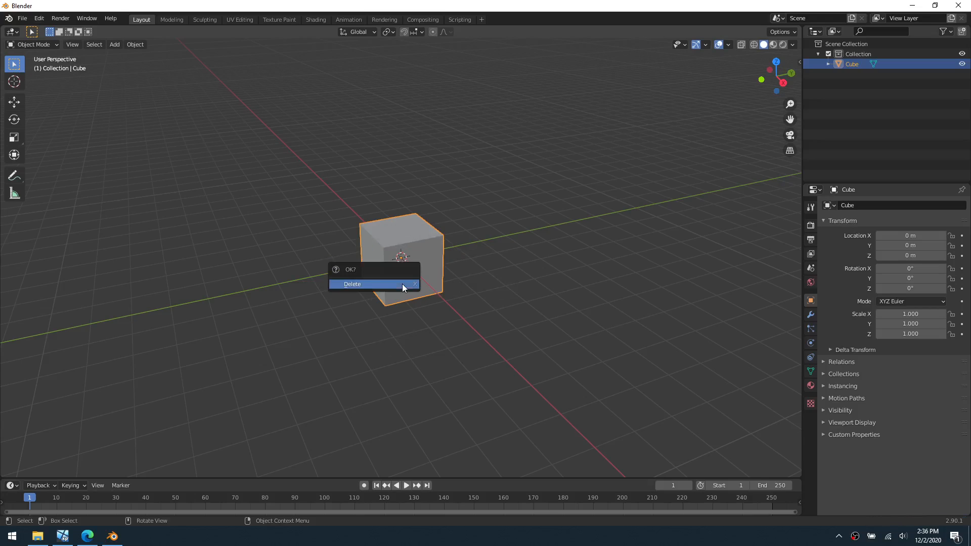
click(403, 284)
- Add a plane at the origin and scale its mesh up uniformly in Edit Mode to several times its size
key(ctrl+Tab)
click(366, 296)
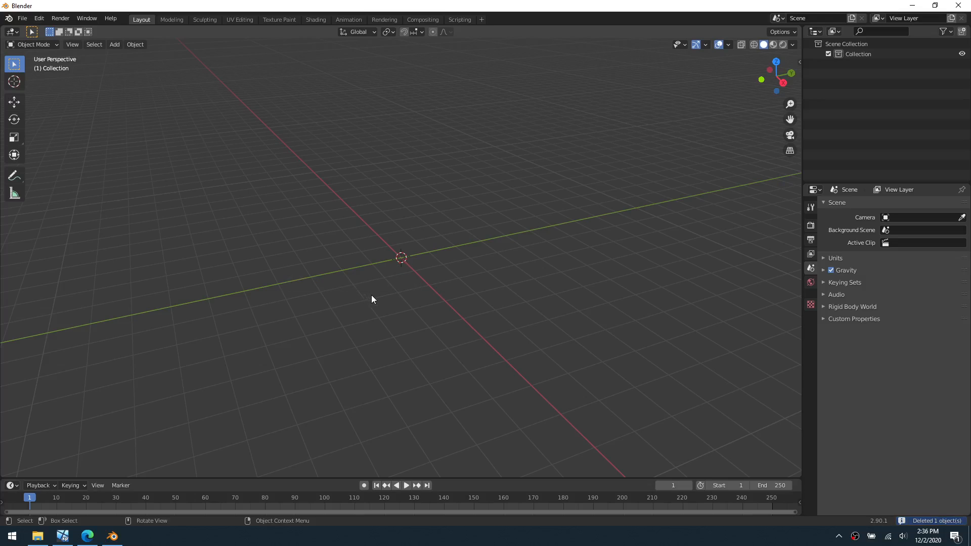
key(shift+a)
click(416, 300)
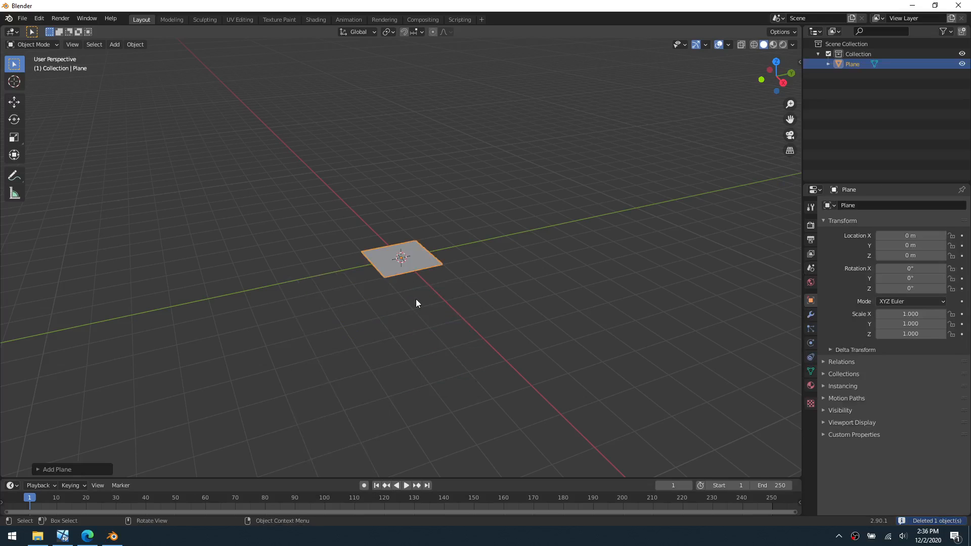
key(ctrl+Tab)
click(424, 289)
key(s)
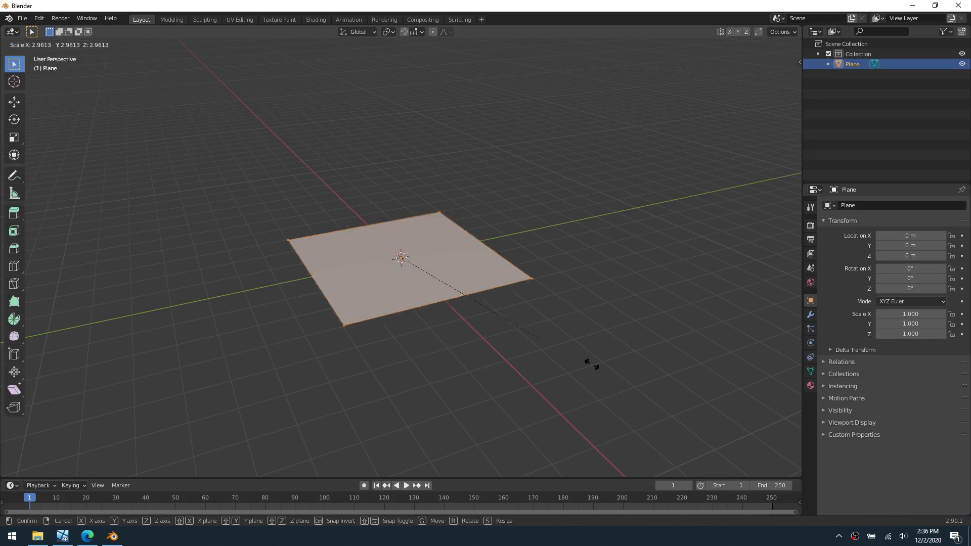
click(716, 424)
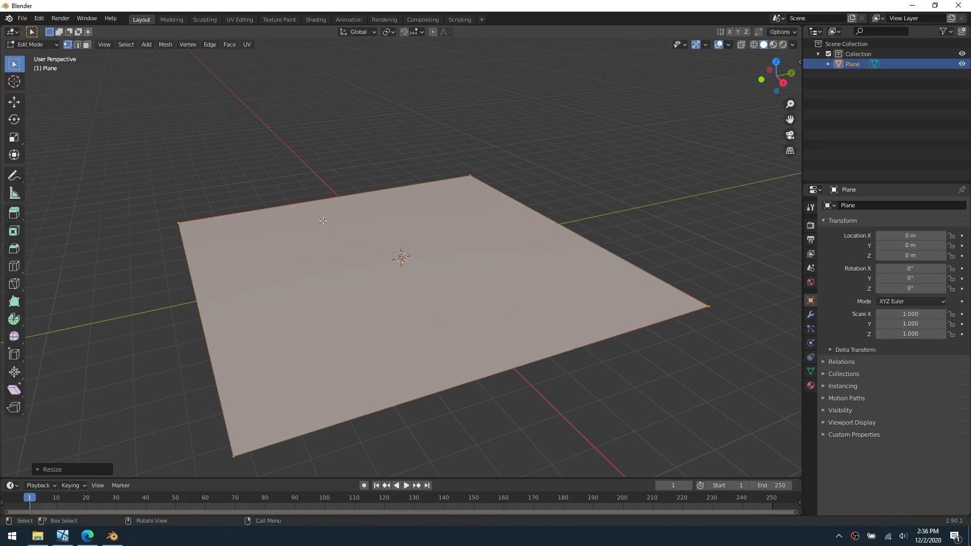
- Extrude the plane's back edge, where the X axis passes behind it, straight up along Z to form a wall
key(3)
click(315, 201)
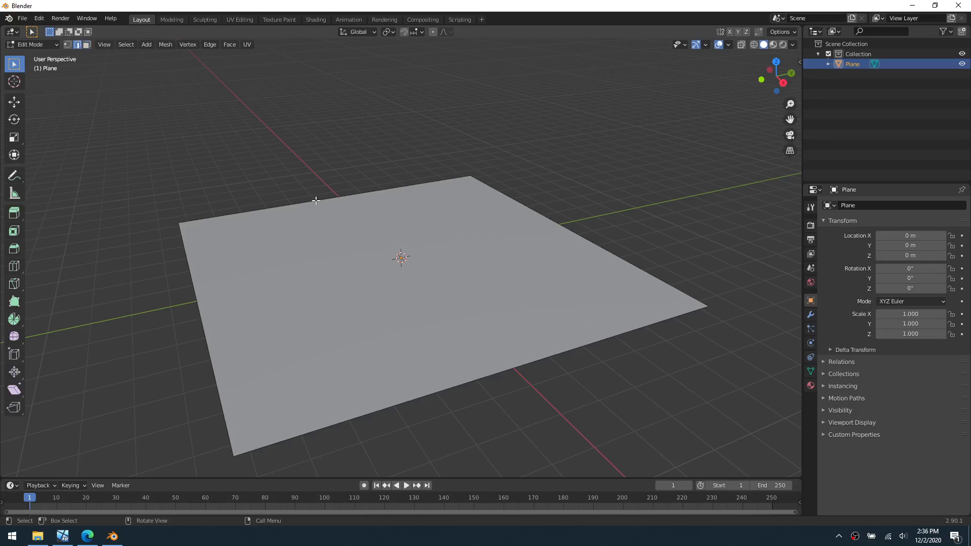
key(2)
click(210, 314)
scroll(226, 320, down, 2)
click(345, 213)
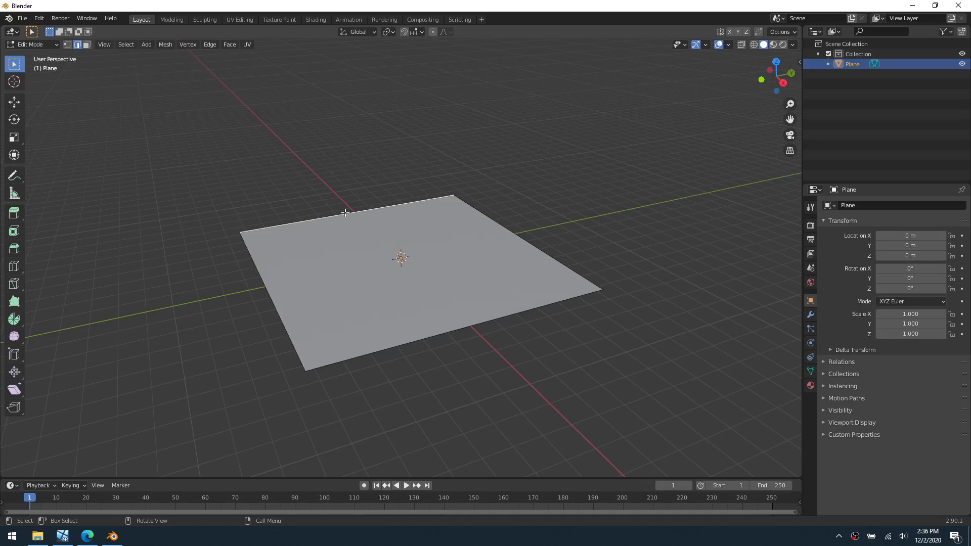
key(e)
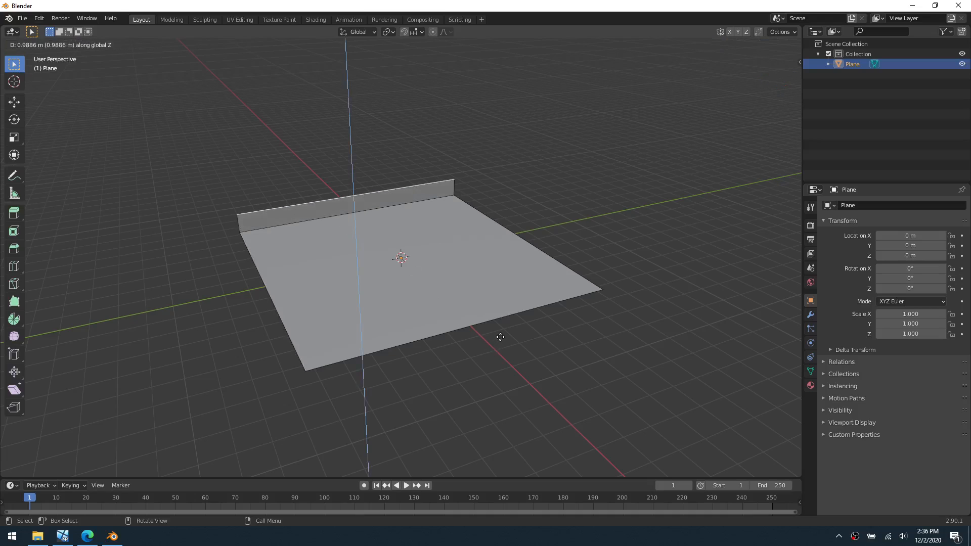
key(ctrl)
click(501, 302)
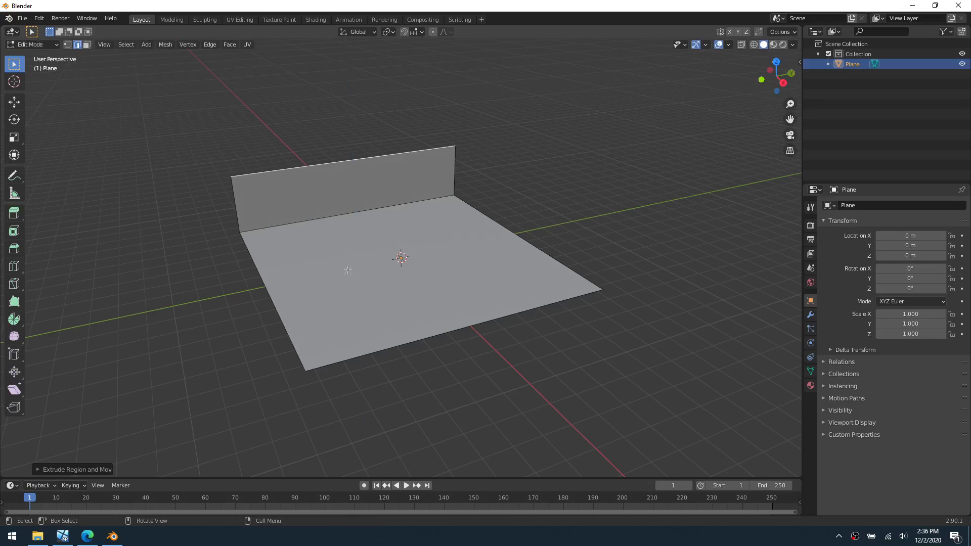
- Extrude the floor's open edge adjoining the wall's near end outward along the Y axis, roughly doubling the floor's length
middle_drag(464, 231, 496, 232)
click(512, 236)
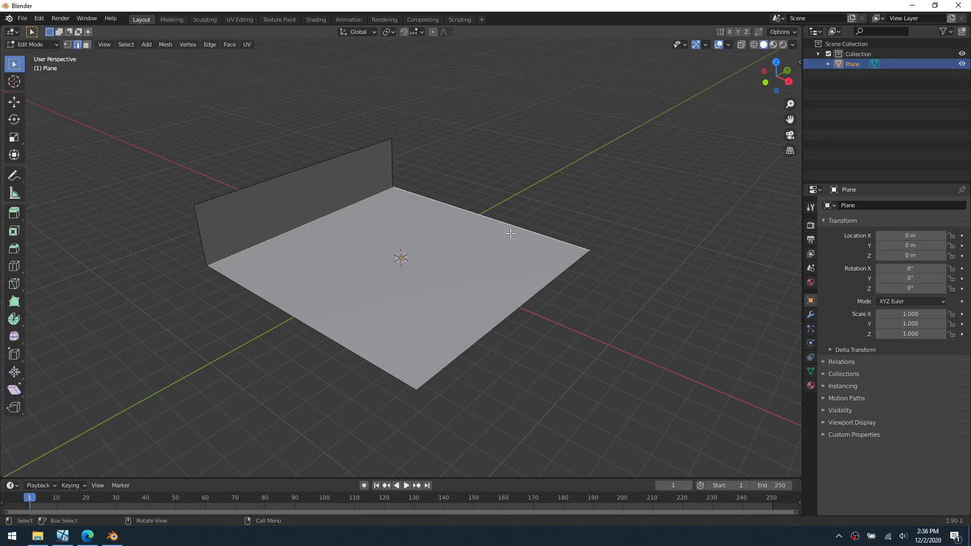
key(1)
key(2)
scroll(399, 318, down, 1)
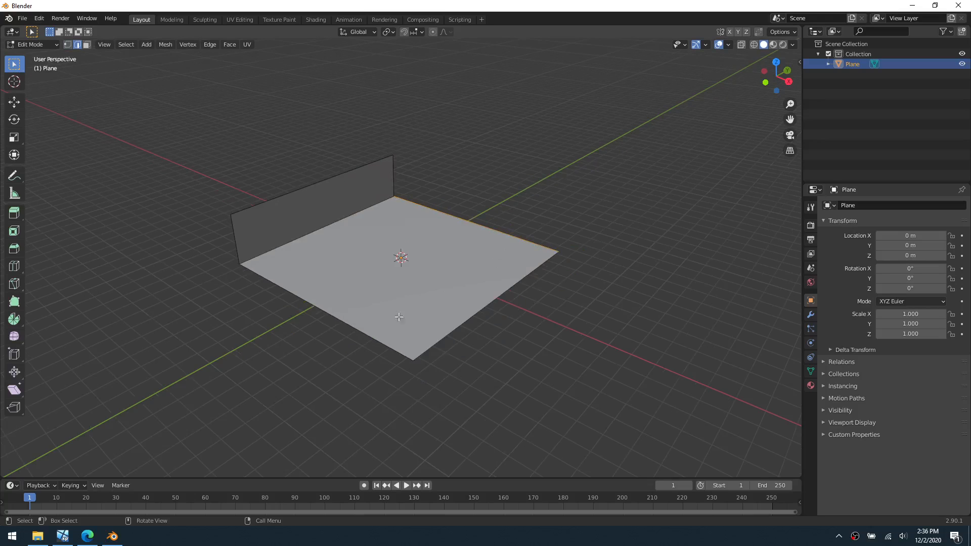
click(333, 317)
key(e)
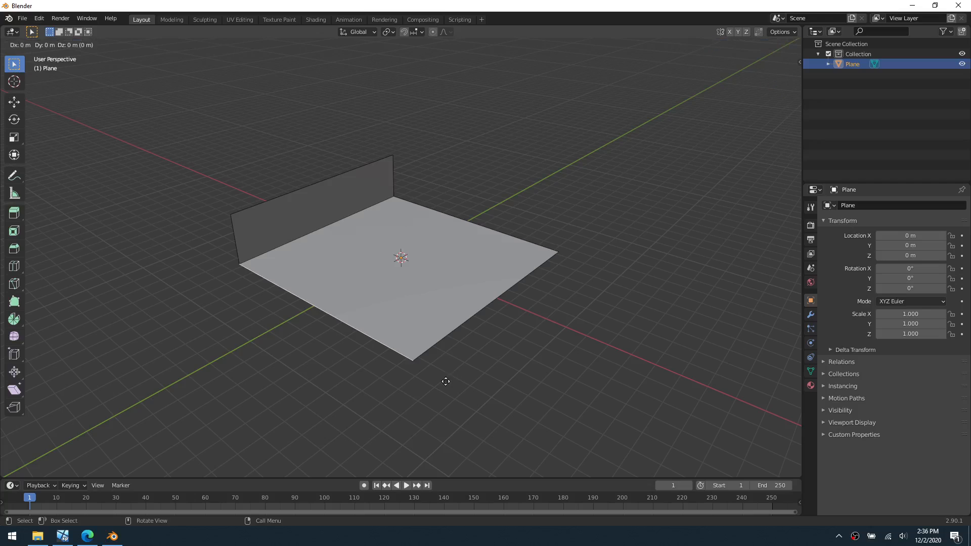
key(x)
click(306, 436)
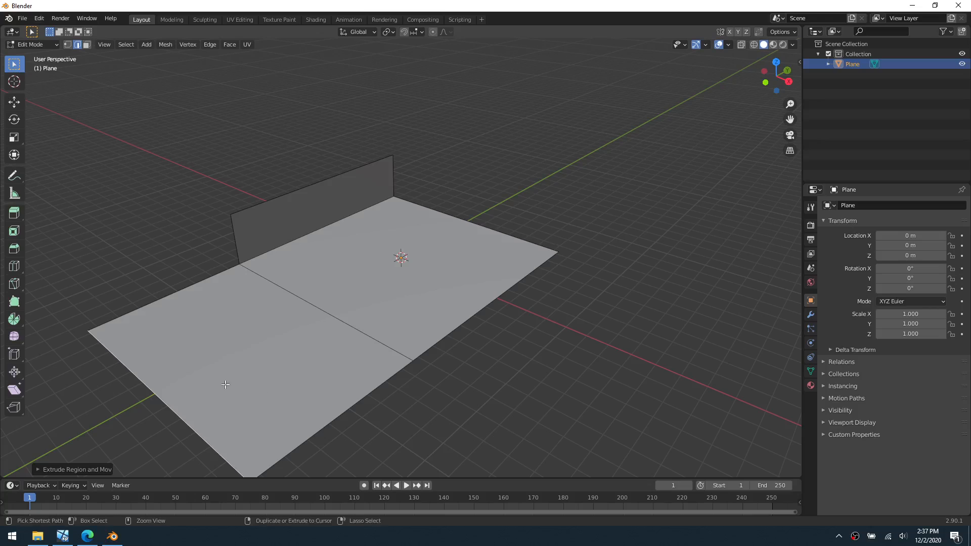
- Add two evenly spaced loop cuts running lengthwise along the floor, dividing it into three strips
key(ctrl+r)
scroll(174, 396, up, 1)
click(174, 396)
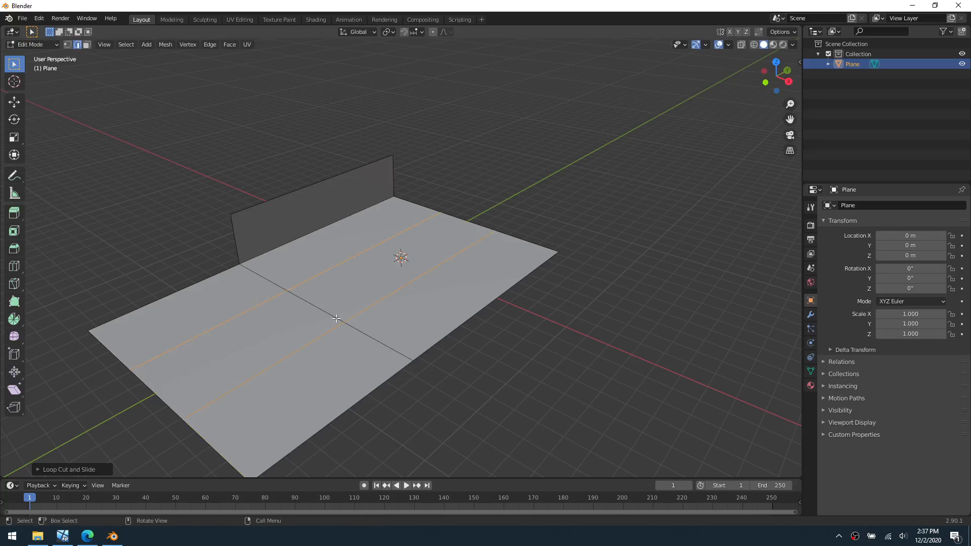
- Lower both faces of the floor's middle strip by about 0.56 m along Z to form a shallow trough
key(3)
click(312, 324)
shift+click(362, 285)
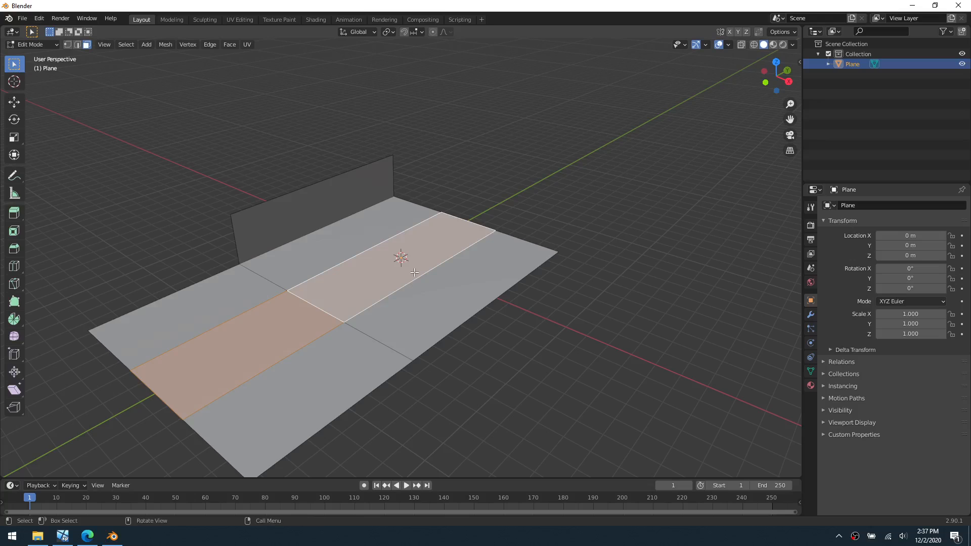
key(g)
key(z)
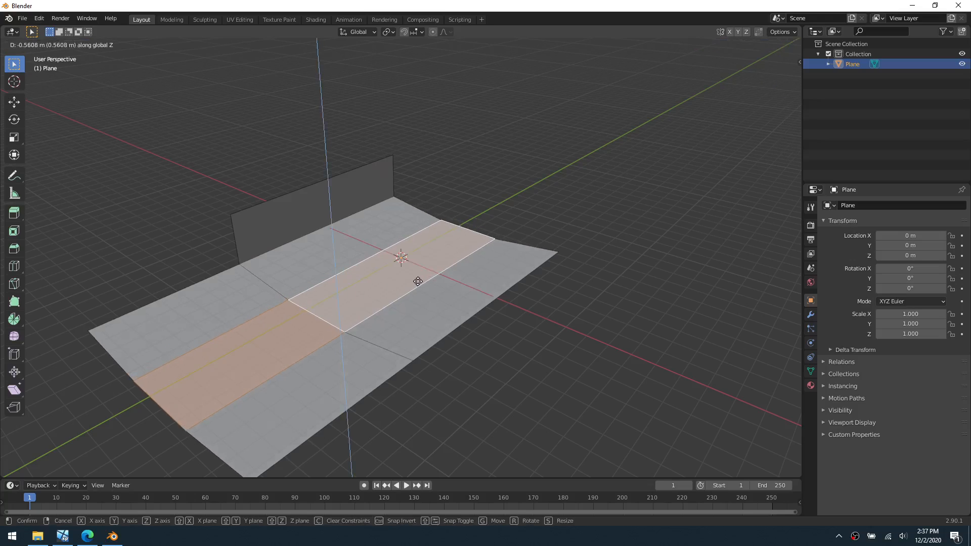
click(417, 282)
- Extrude the added floor section's outer edge beside the wall upward along Z, level with the existing wall's top
key(2)
key(alt+a)
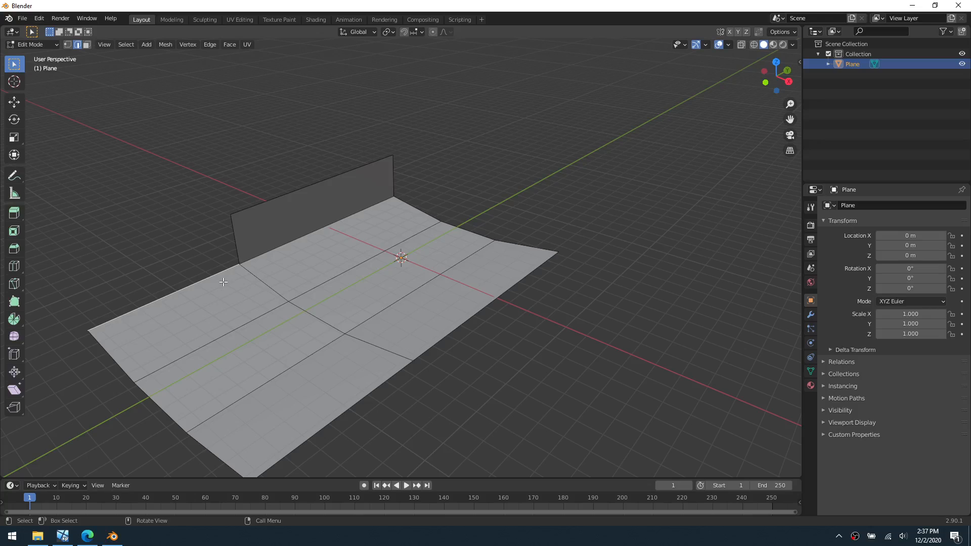
click(222, 285)
key(e)
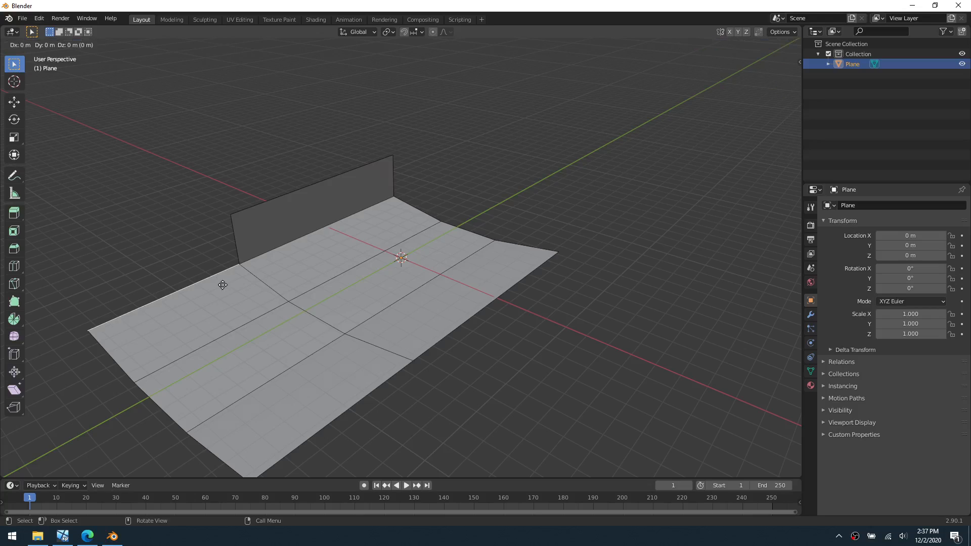
key(z)
click(232, 233)
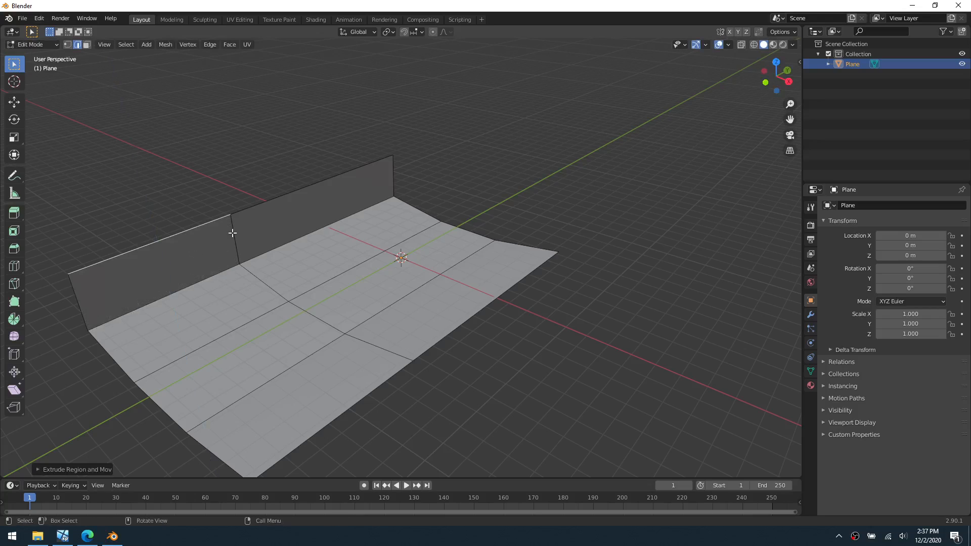
- Merge vertices by distance at the top corner where the two wall sections meet
shift+middle_drag(223, 269, 317, 244)
scroll(379, 264, up, 2)
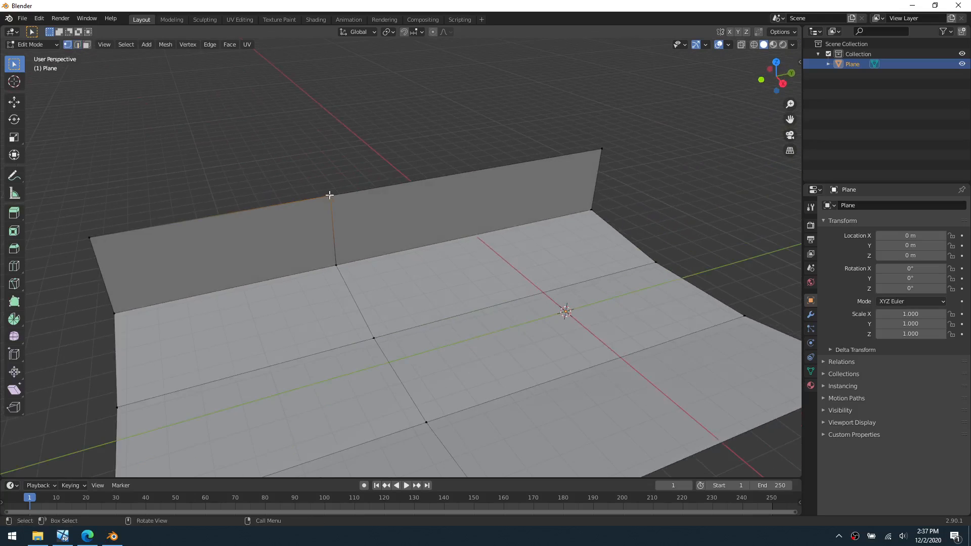
key(g)
right_click(302, 206)
key(m)
click(357, 250)
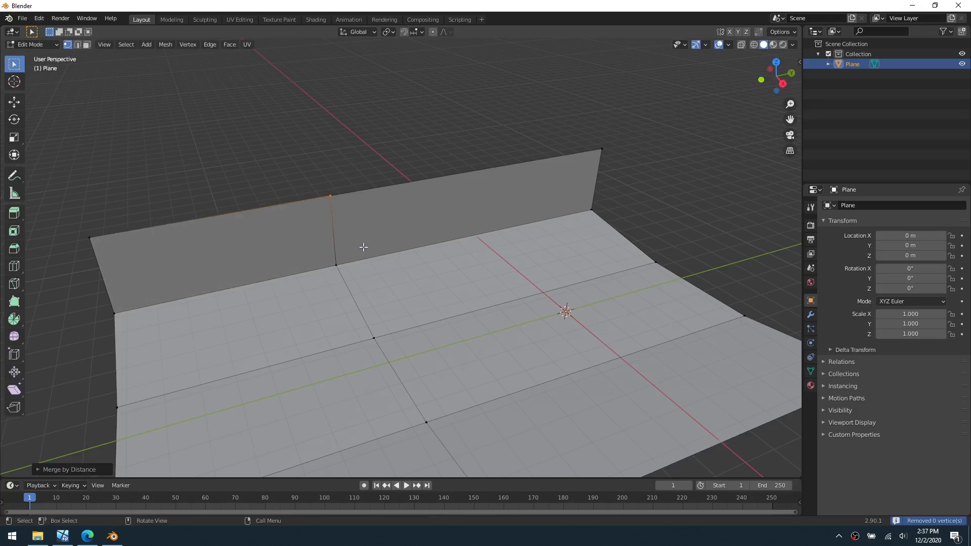
- Extrude both top edges of the wall slightly outward along X, then about 0.3 m upward along Z to form a lip
middle_drag(359, 250, 352, 223)
key(2)
click(334, 212)
shift+click(384, 204)
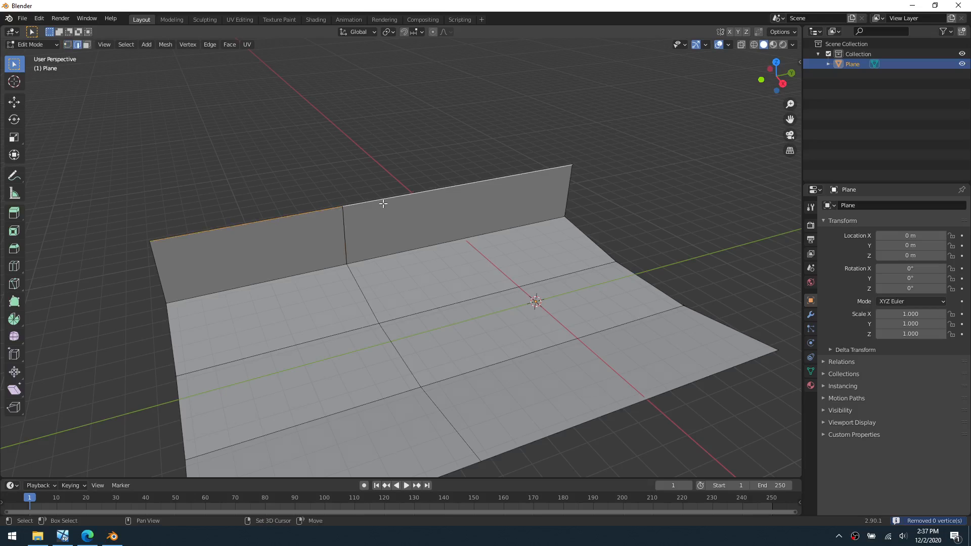
key(g)
key(x)
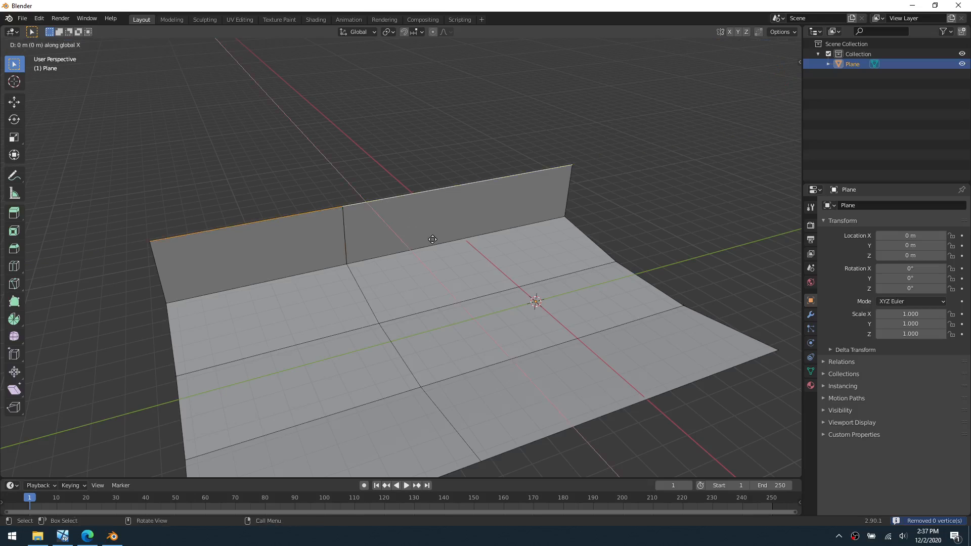
click(470, 273)
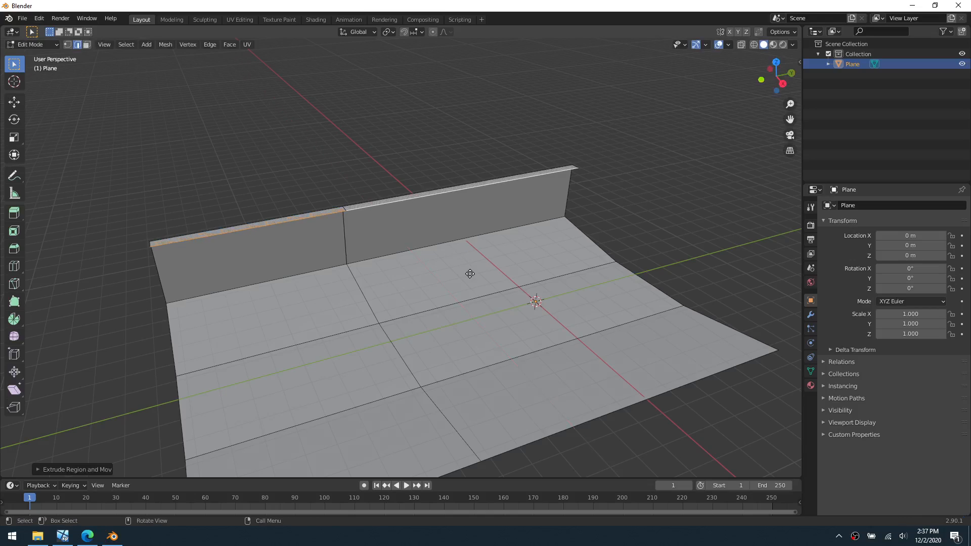
key(g)
key(z)
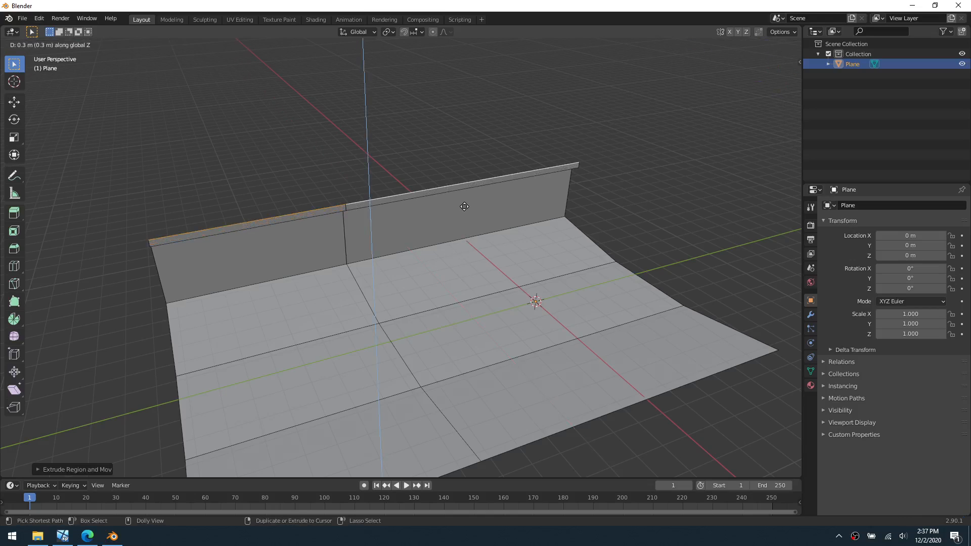
ctrl+click(465, 199)
- Extrude the floor's outer edges opposite the wall horizontally outward, keeping Z locked, to form a large flat area
scroll(443, 324, down, 1)
key(1)
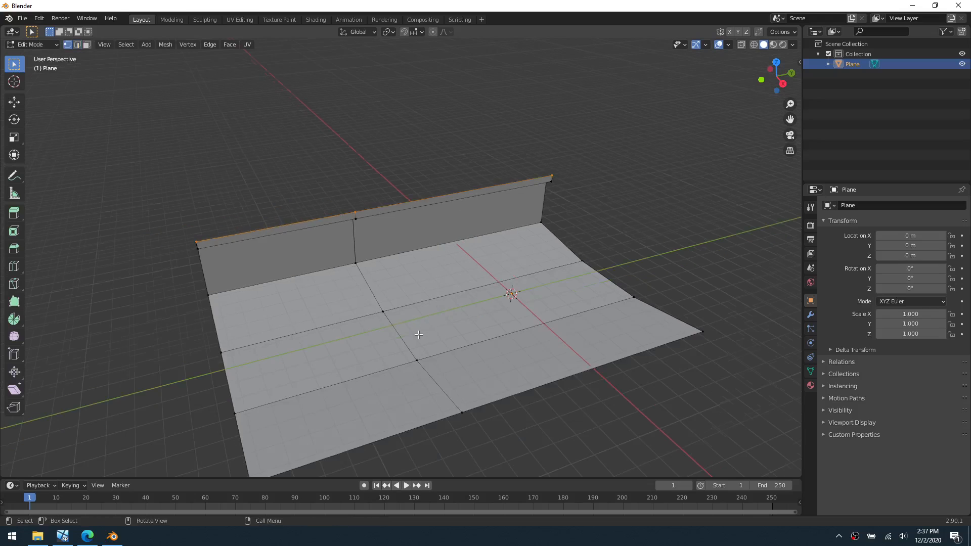
scroll(419, 334, down, 2)
click(331, 386)
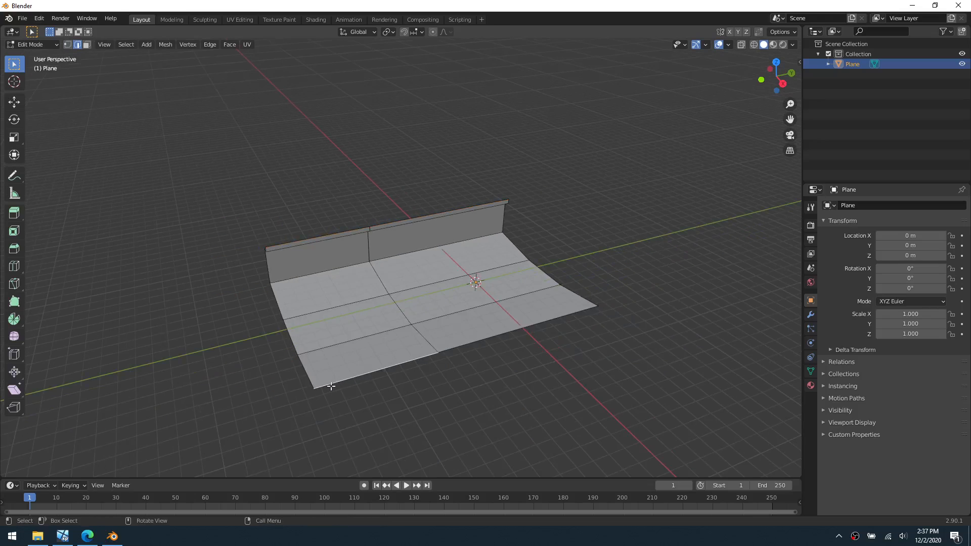
key(1)
scroll(323, 350, down, 2)
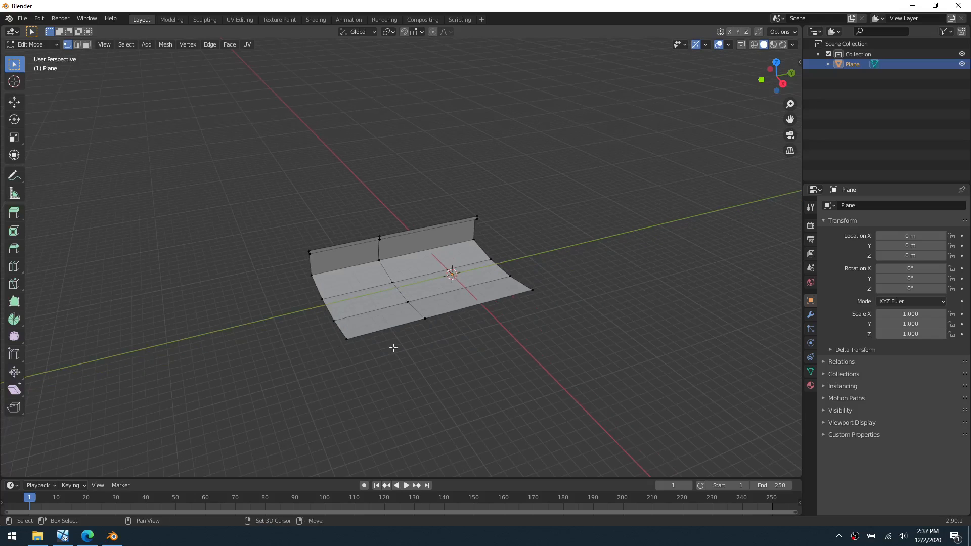
middle_drag(393, 348, 411, 291)
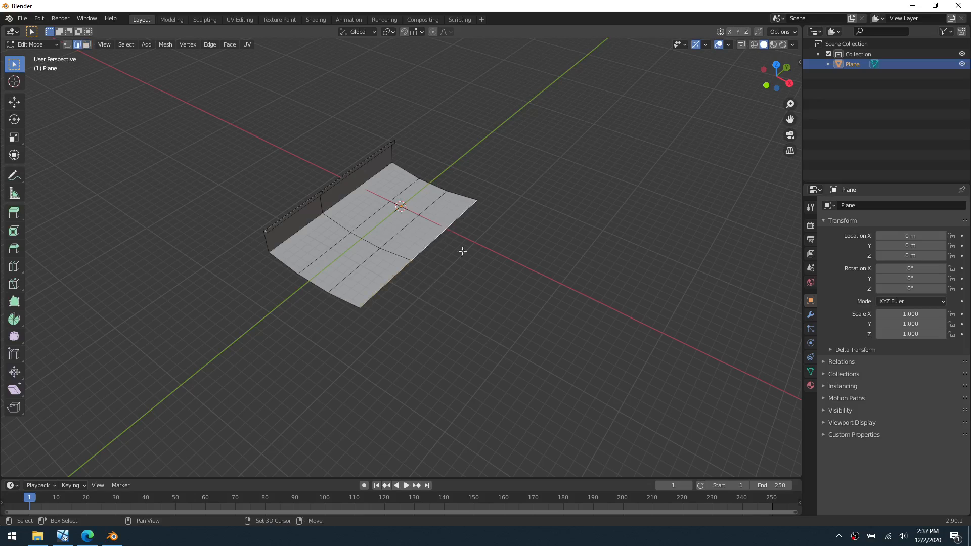
key(e)
key(shift+z)
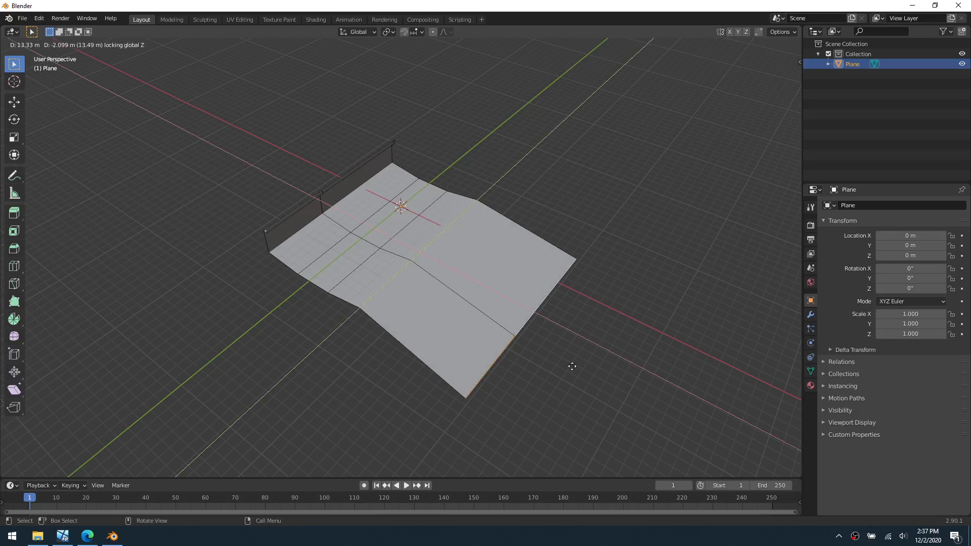
click(561, 383)
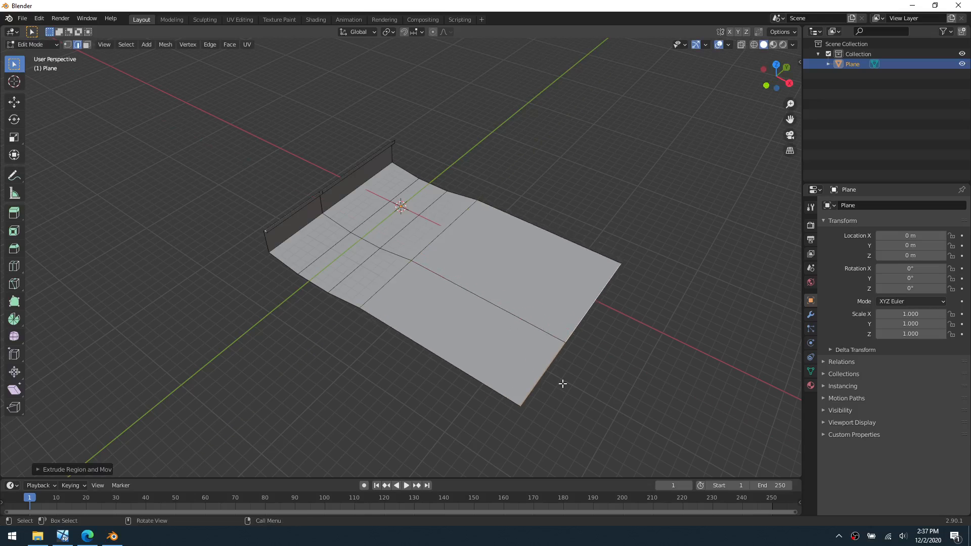
- Add one centred loop cut across the new flat area, parallel to the wall
key(ctrl+r)
click(438, 349)
click(434, 356)
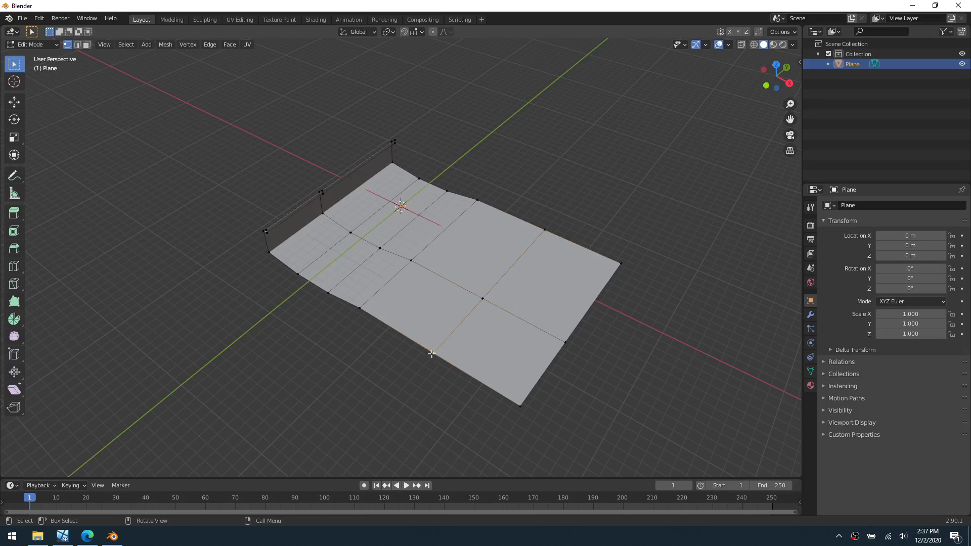
- Move the flat area's side and outer boundary vertices outward in the horizontal plane to give it an irregular rounded outline
key(g)
click(514, 367)
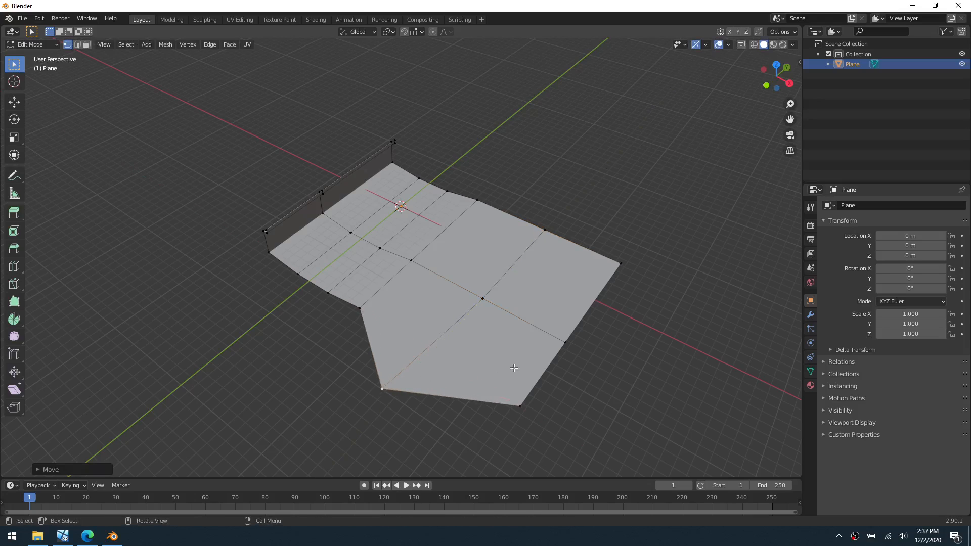
click(565, 342)
key(g)
key(shift+z)
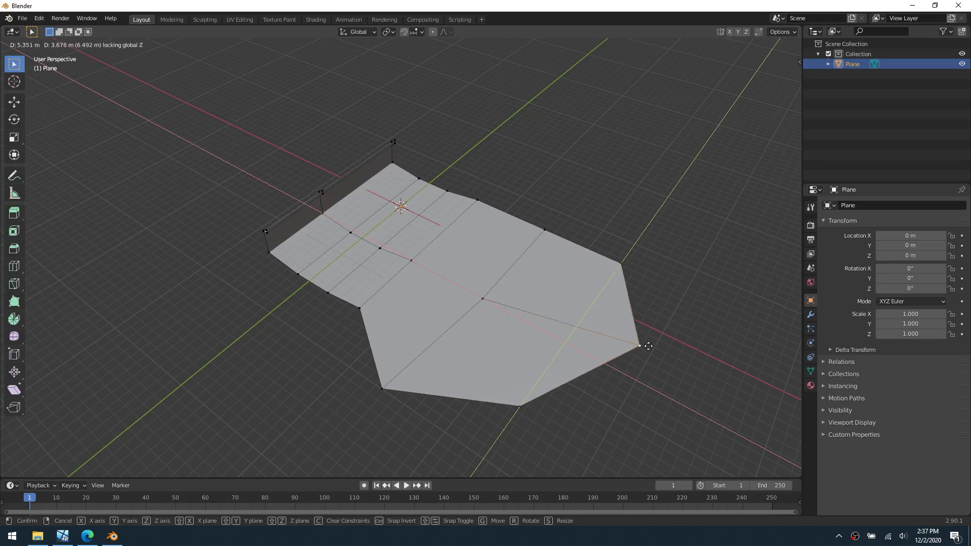
click(660, 351)
click(621, 263)
click(539, 230)
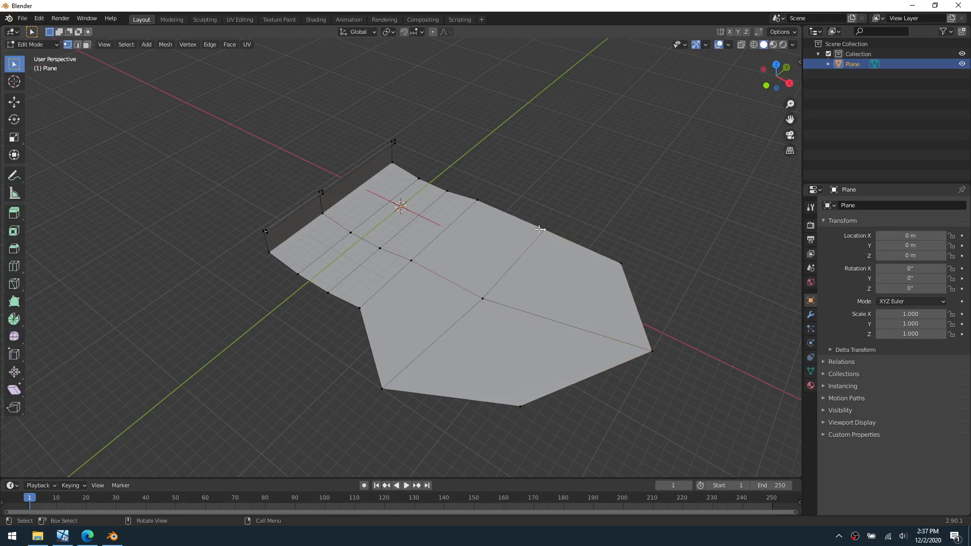
key(g)
click(559, 196)
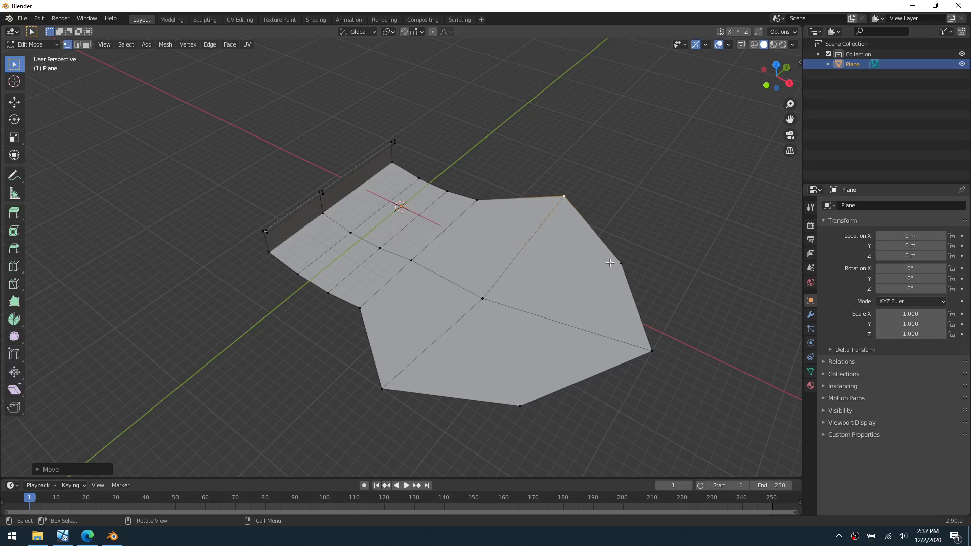
key(g)
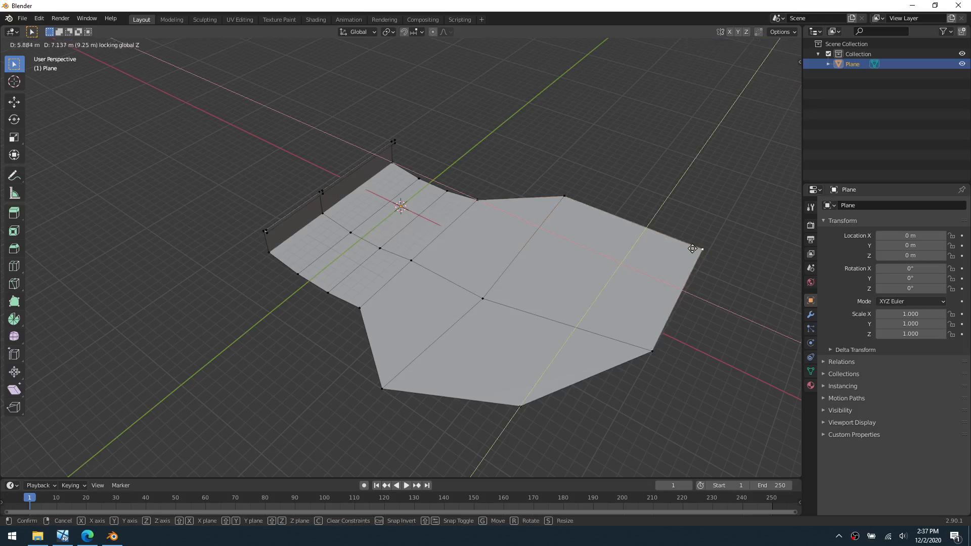
click(672, 256)
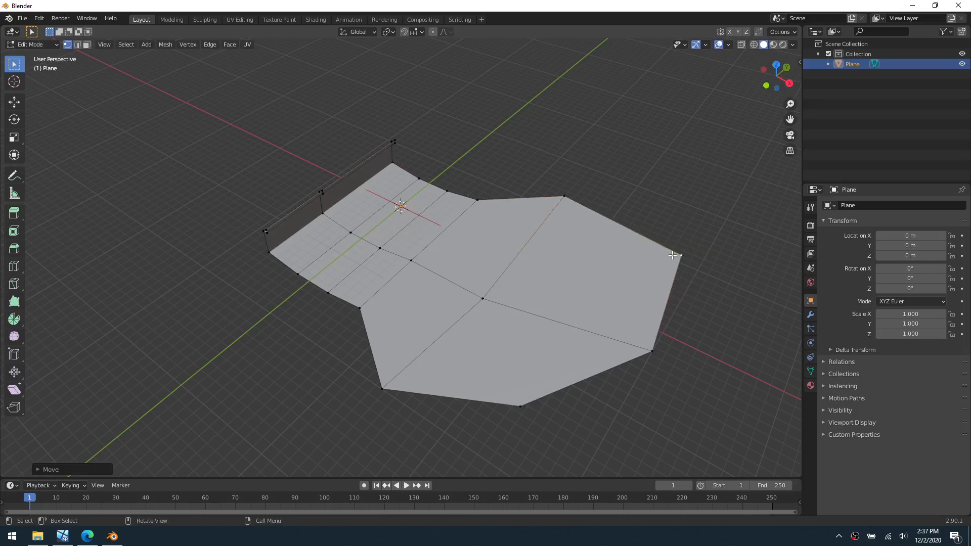
- Move the trough's two end vertices and the adjoining floor corner outward along Y on the end nearest the origin
click(423, 180)
shift+click(449, 194)
key(f)
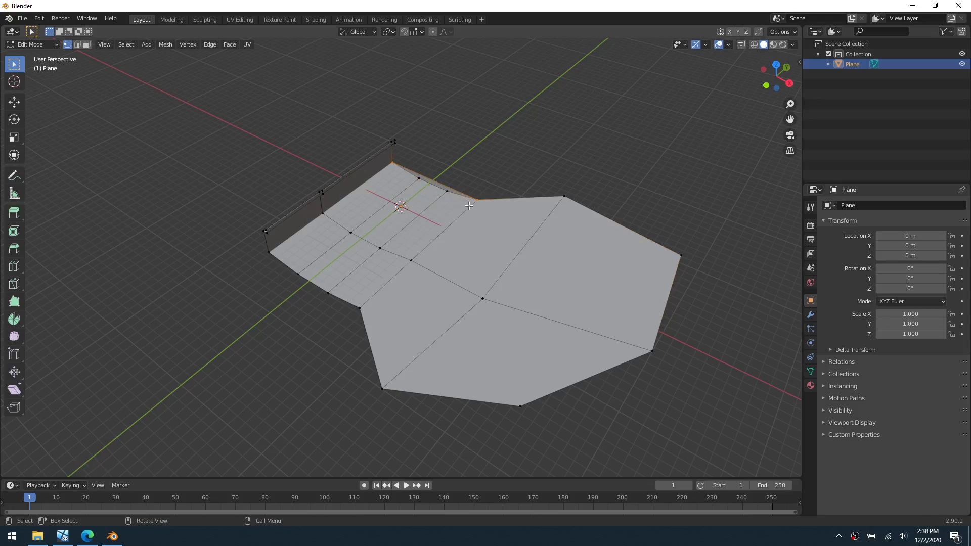
key(g)
key(y)
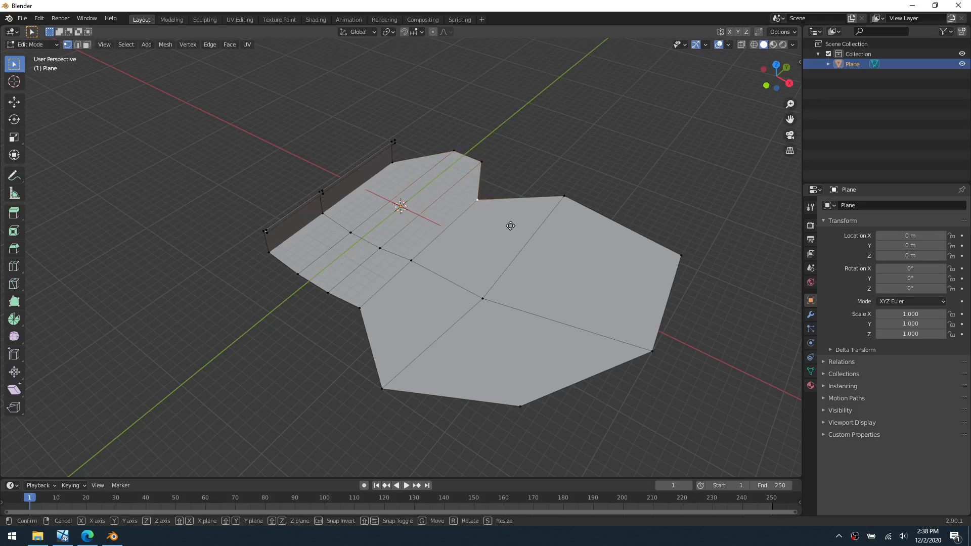
click(532, 211)
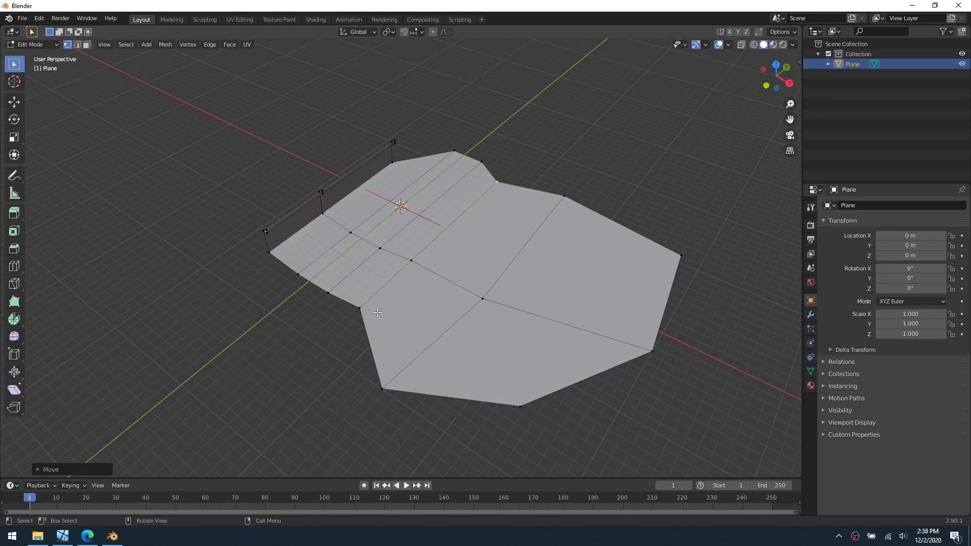
- Extrude the three edges at the floor strips' opposite end about 10 m along negative Y
click(320, 291)
key(2)
click(289, 270)
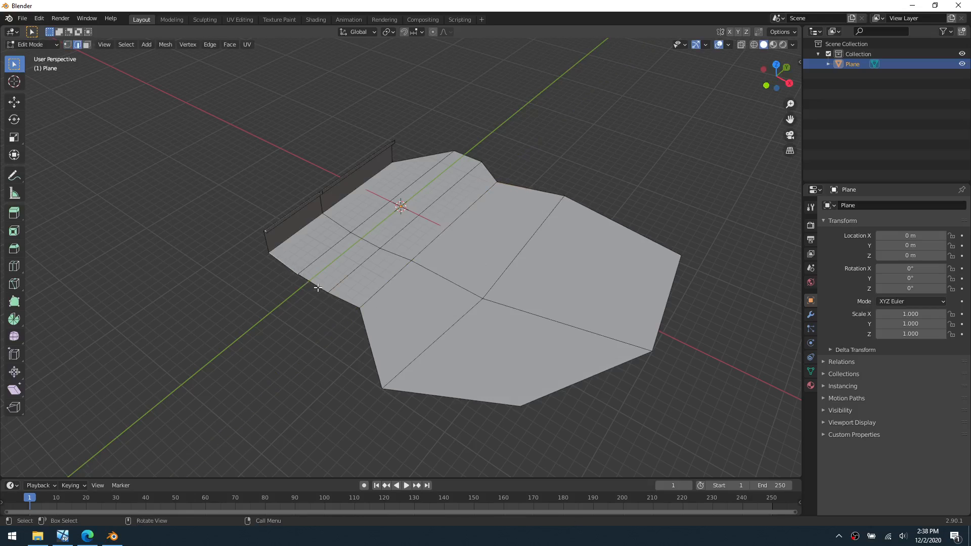
ctrl+click(349, 300)
key(e)
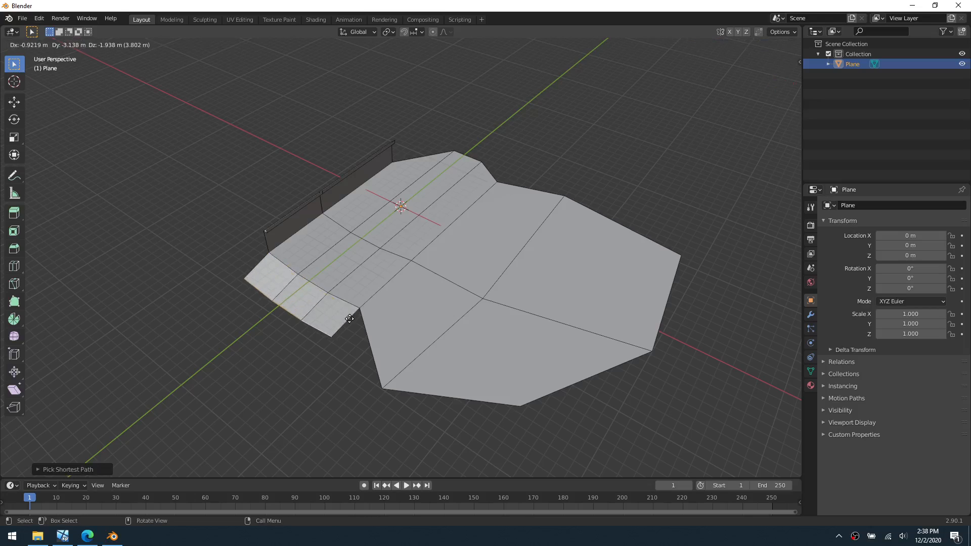
key(x)
key(y)
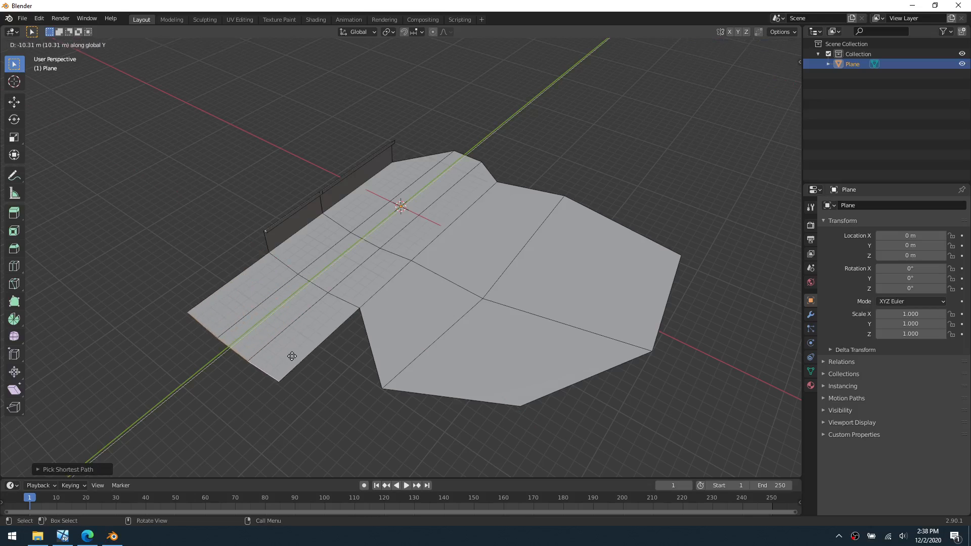
click(296, 356)
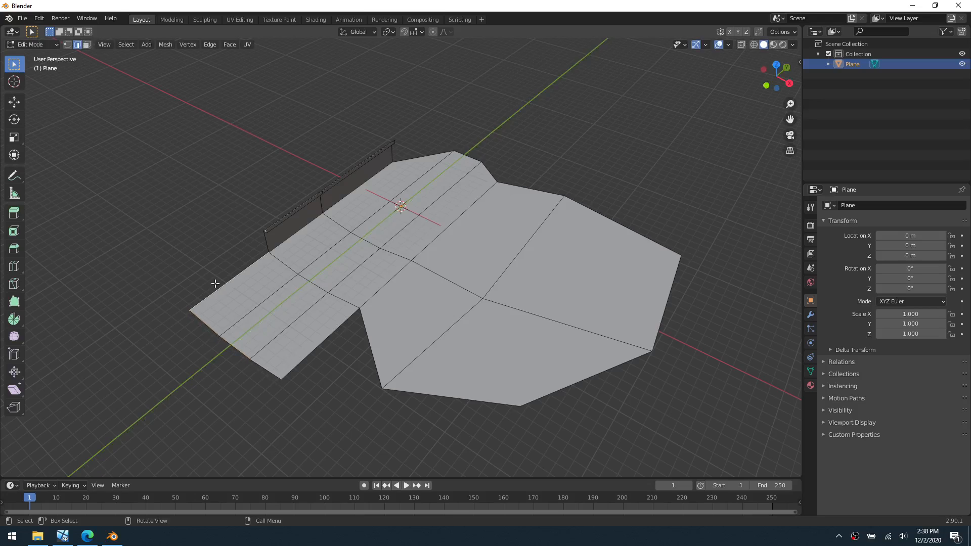
- Extrude the wall-side edge at each end of the floor along negative X, forming two arms that reach behind the wall
key(e)
key(x)
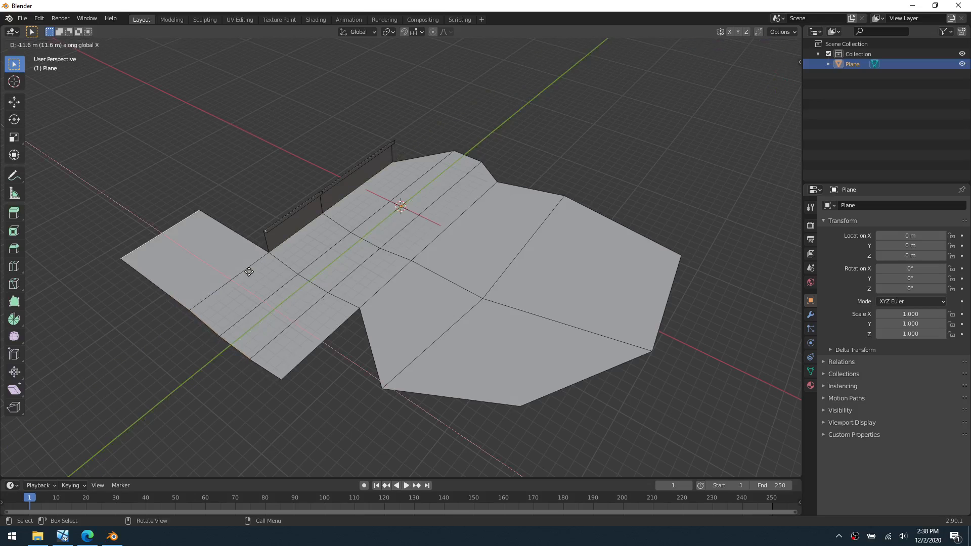
click(237, 265)
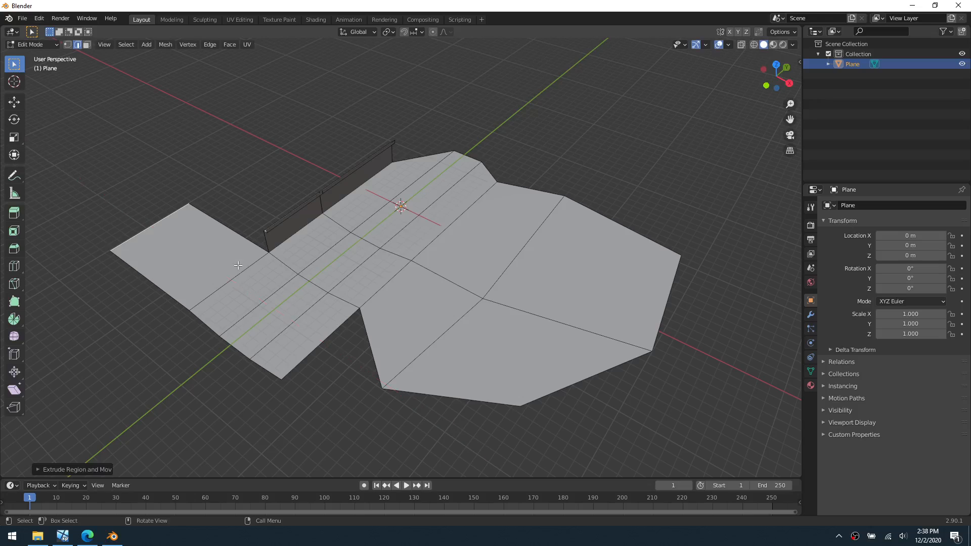
click(429, 157)
key(e)
key(x)
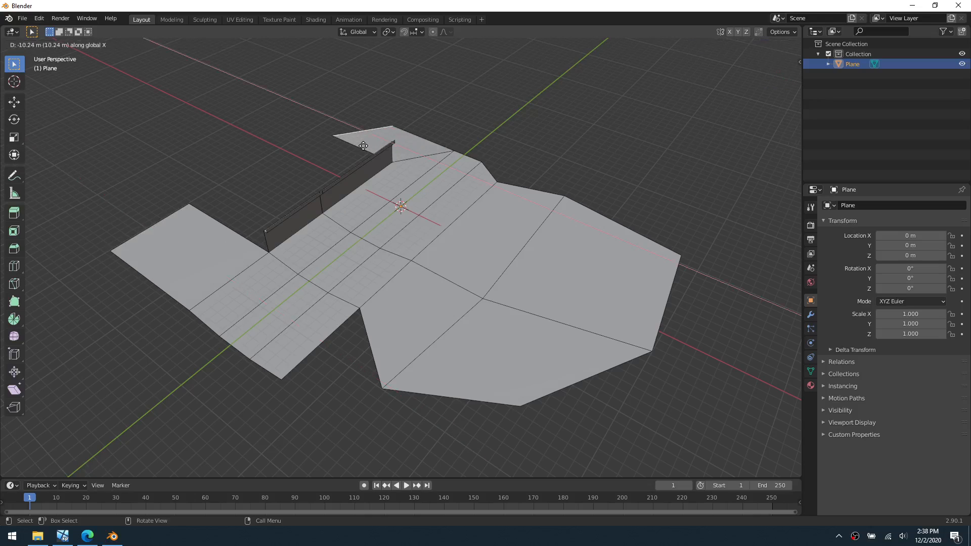
click(329, 137)
- Extrude the end edges of both arms again along negative X, adding a second section to each
click(168, 225)
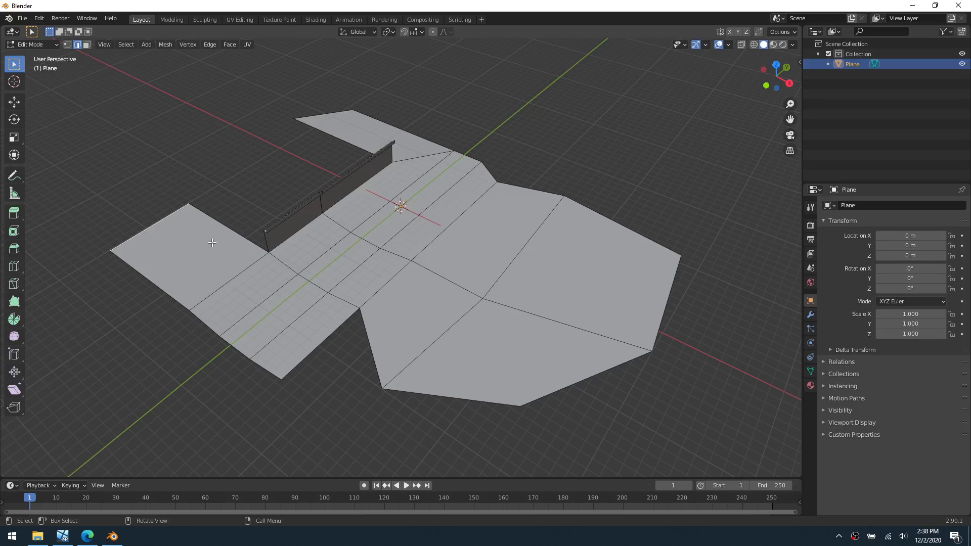
key(e)
key(x)
click(162, 208)
click(301, 119)
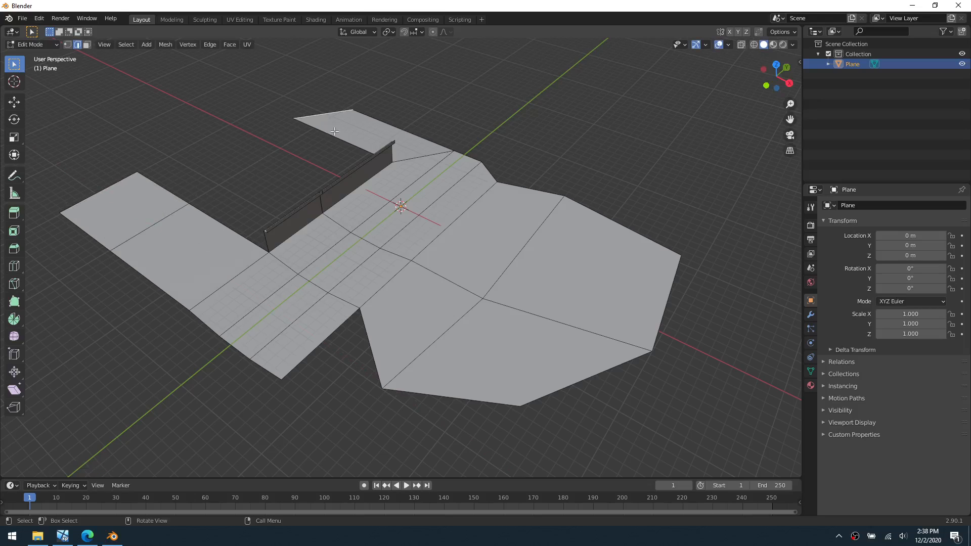
key(e)
key(x)
click(288, 117)
- Move the inner vertex of the narrower arm's dividing edge about 4 m along X toward the wall
click(175, 190)
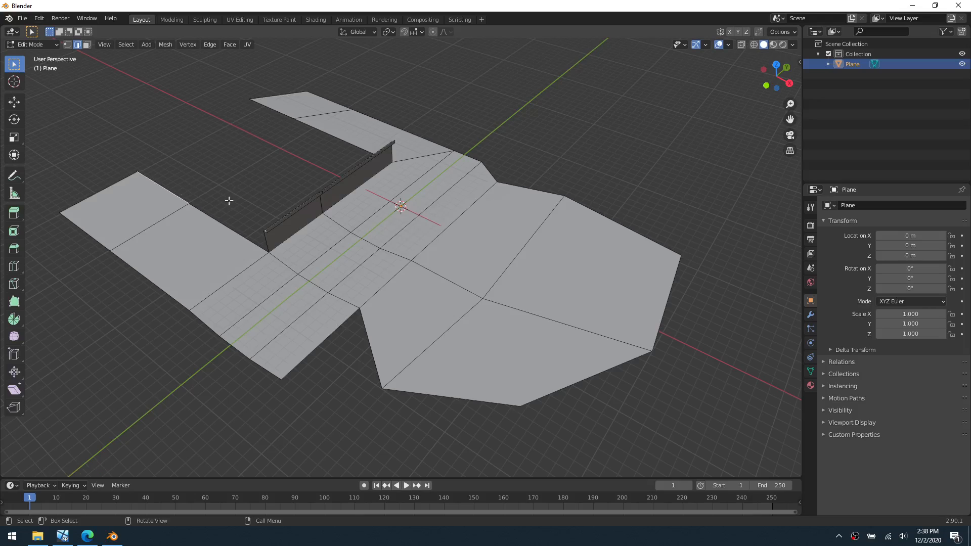
key(1)
shift+click(293, 118)
key(g)
key(x)
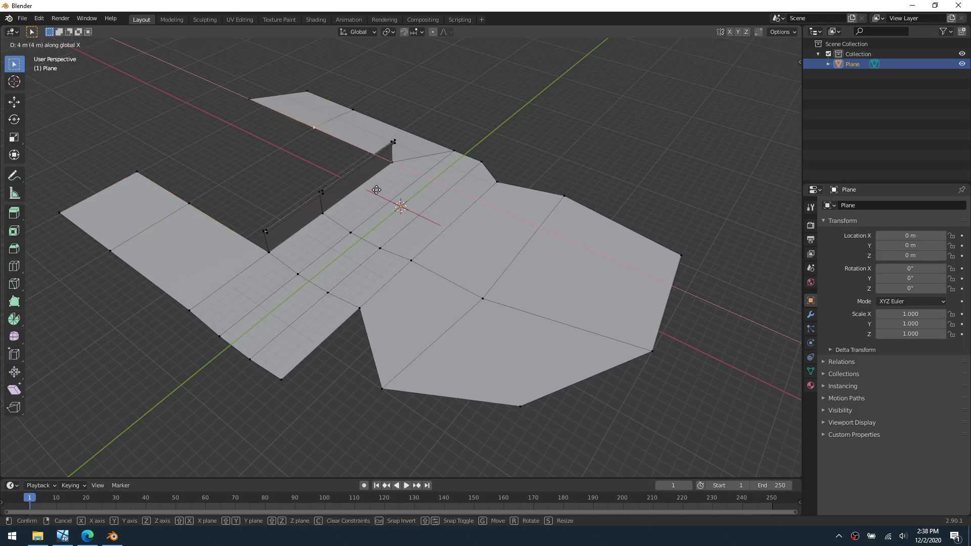
click(370, 189)
- Fill a face between the facing inner edges of the two arms' outer sections, closing the floor around a rectangular opening
key(2)
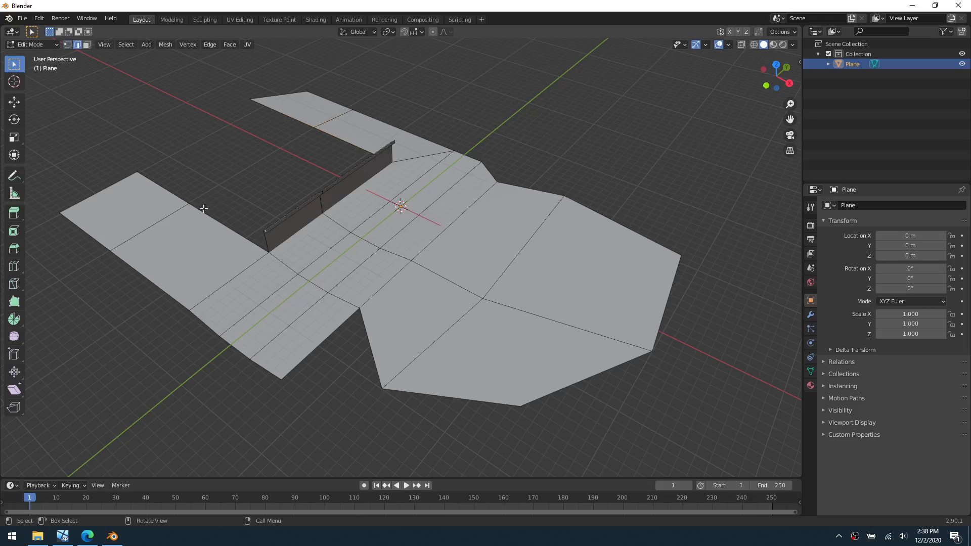
shift+click(181, 196)
click(302, 122)
shift+click(171, 190)
shift+click(286, 117)
key(f)
- Extrude the opening's three edges not bordering the wall about 3.1 m up along Z to form the building's remaining walls
key(1)
middle_drag(232, 213, 323, 291)
key(2)
click(326, 305)
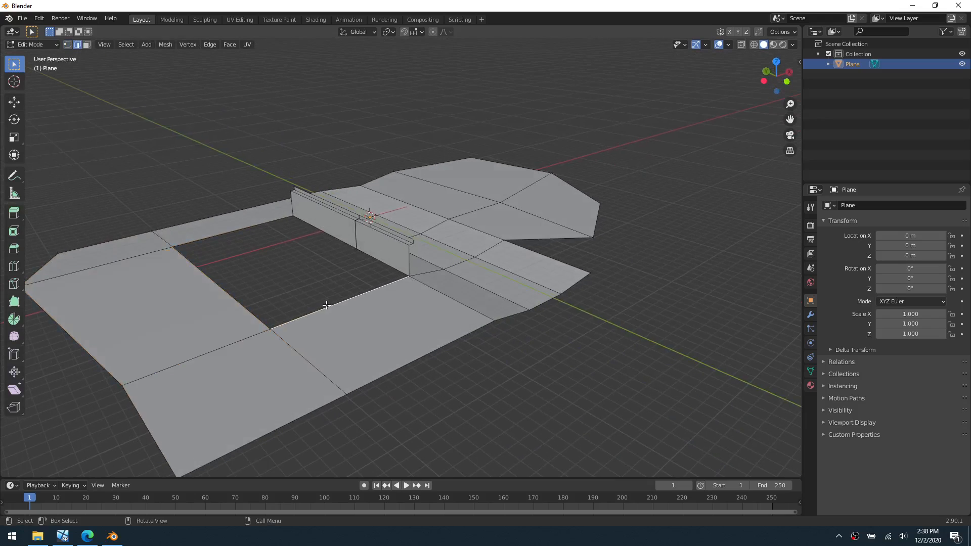
shift+click(256, 314)
shift+click(219, 234)
key(g)
key(z)
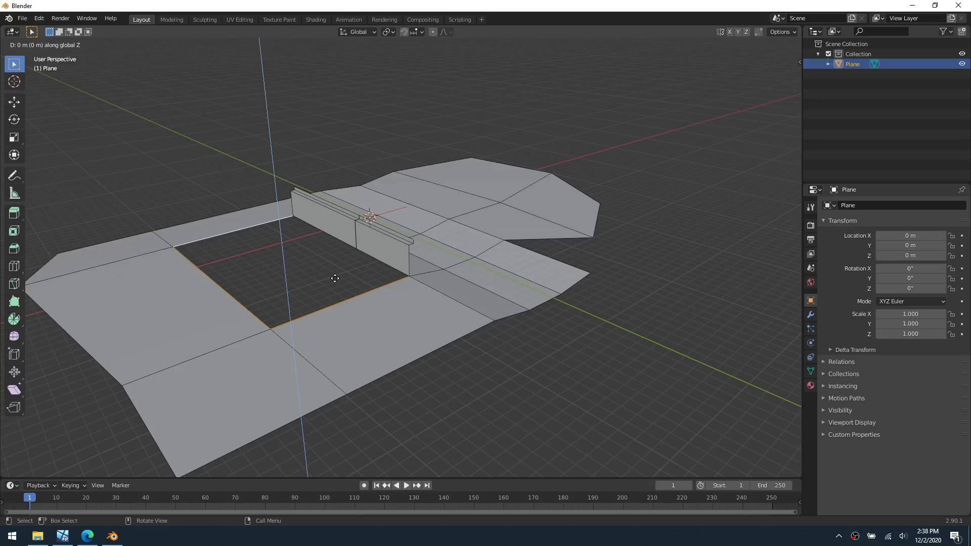
key(2)
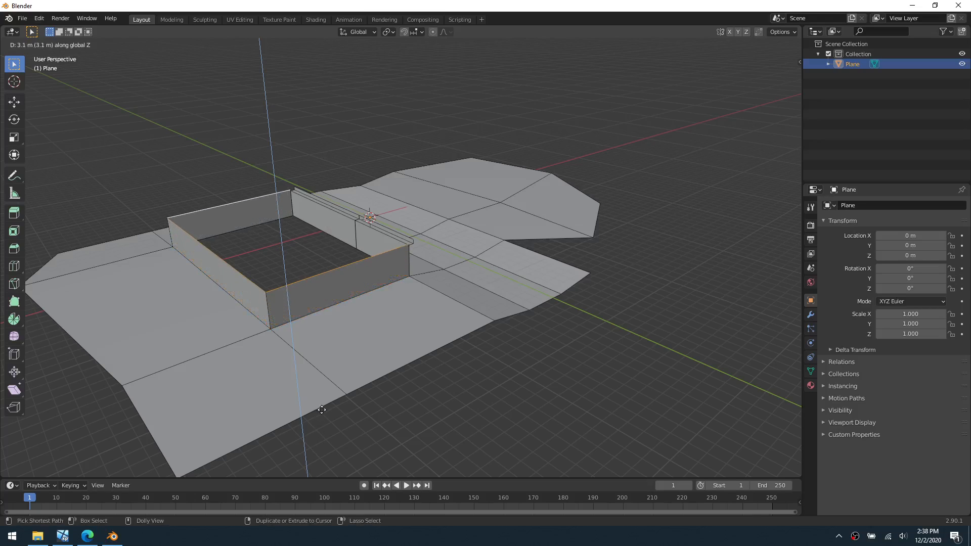
click(323, 414)
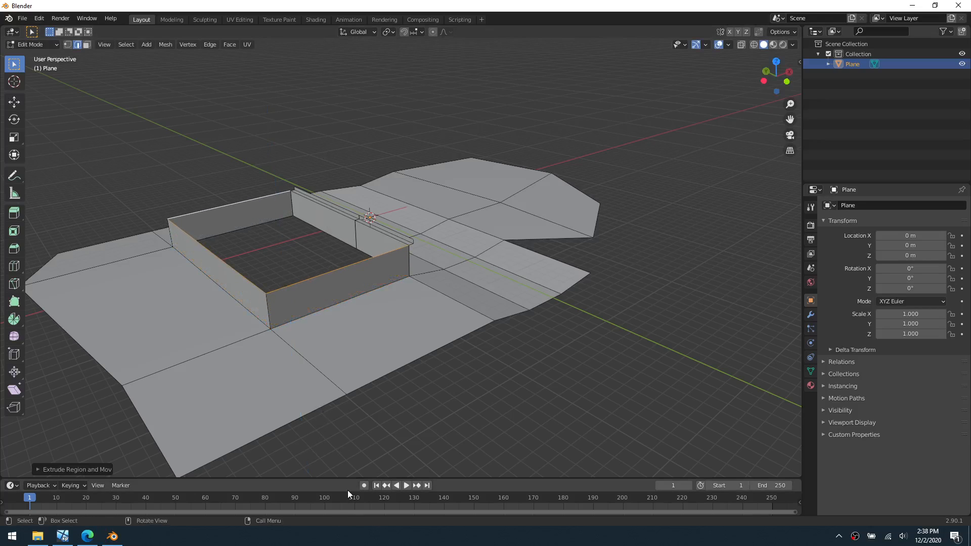
- Extrude the top edges of the three new walls upward again to add a narrow band above them
click(342, 272)
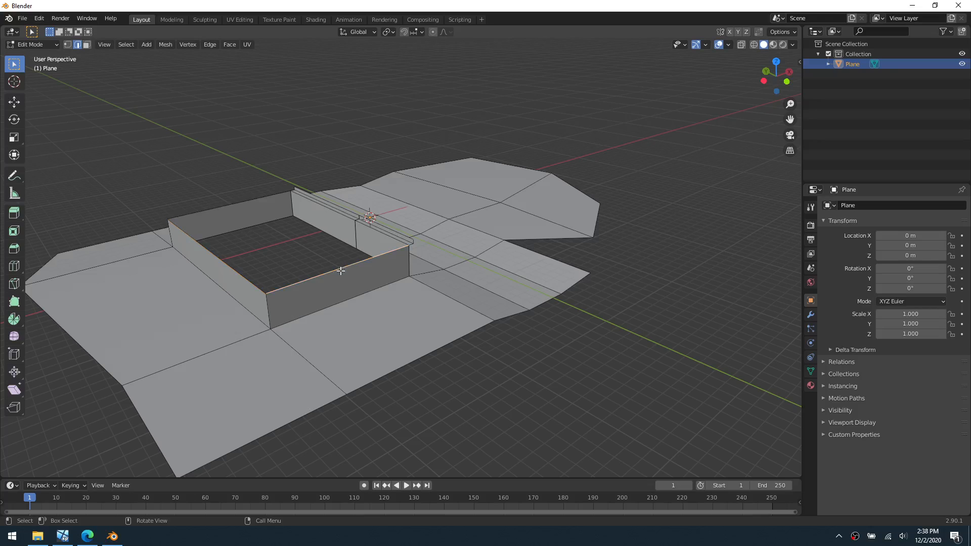
shift+click(257, 286)
shift+click(242, 207)
middle_drag(399, 287, 379, 286)
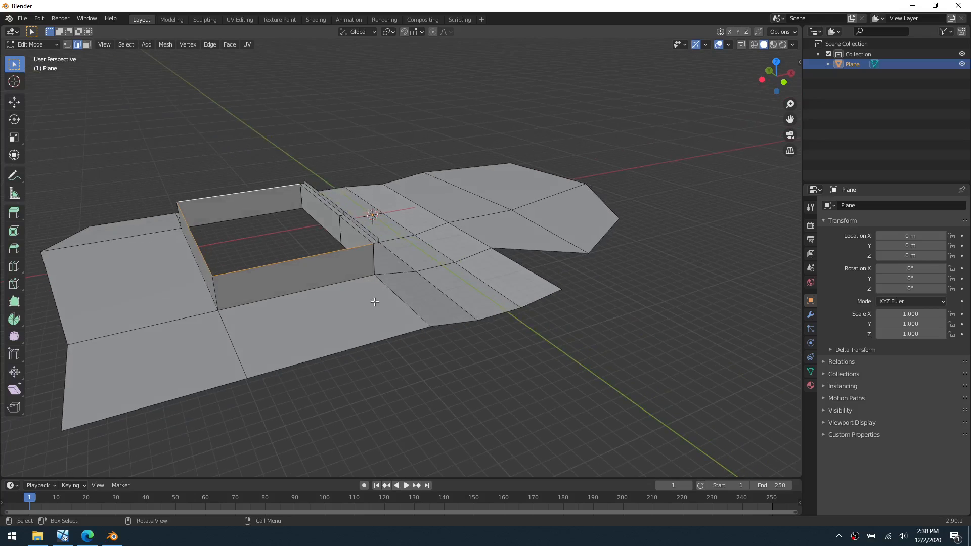
key(e)
click(374, 300)
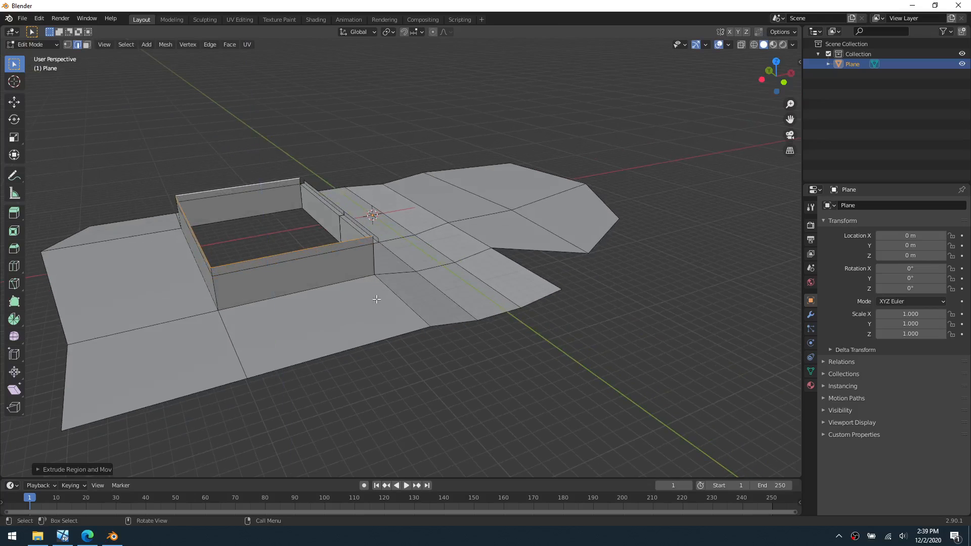
- Raise both top edges of the original wall's lip along Z to the height of the other walls' upper band
middle_drag(310, 291, 407, 340)
scroll(251, 279, up, 3)
mouse_move(407, 339)
middle_down()
mouse_move(429, 353)
mouse_move(396, 349)
middle_up()
scroll(405, 355, up, 1)
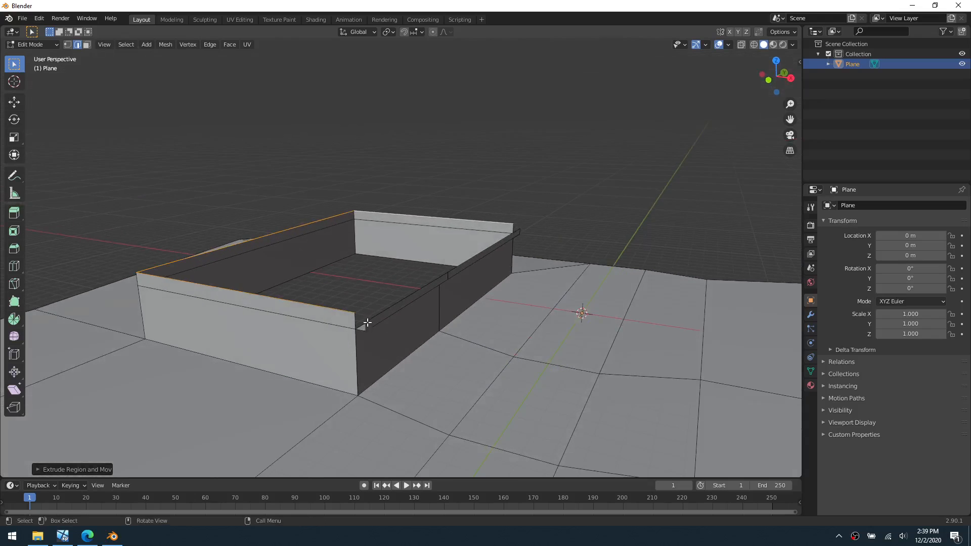
click(367, 322)
shift+click(461, 266)
key(g)
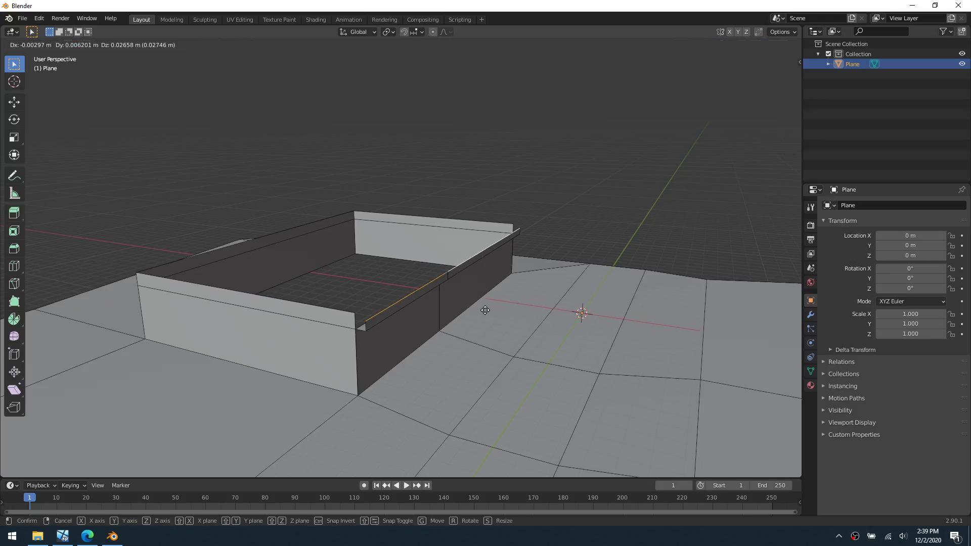
key(z)
click(488, 269)
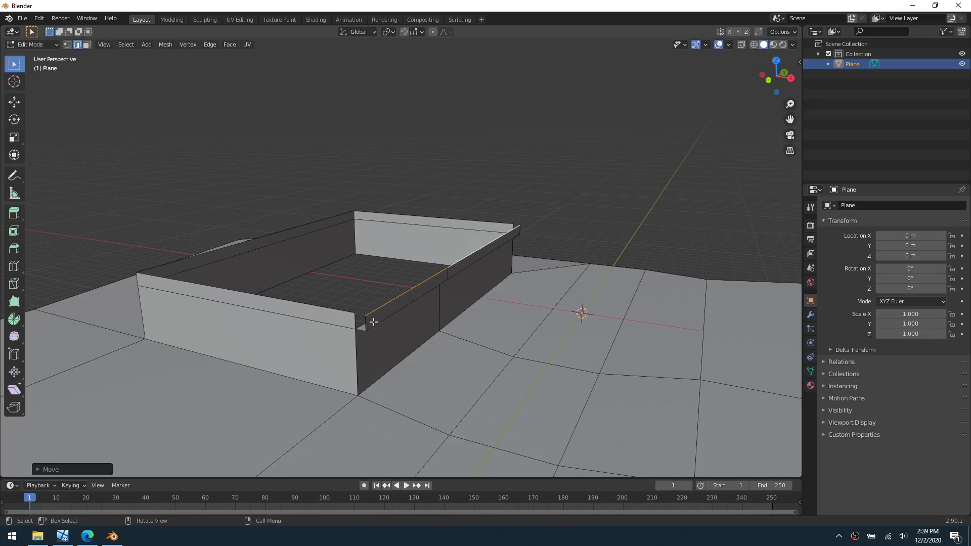
- Fill the small gaps between the original wall's lip and the side walls' upper bands at both corners
click(365, 321)
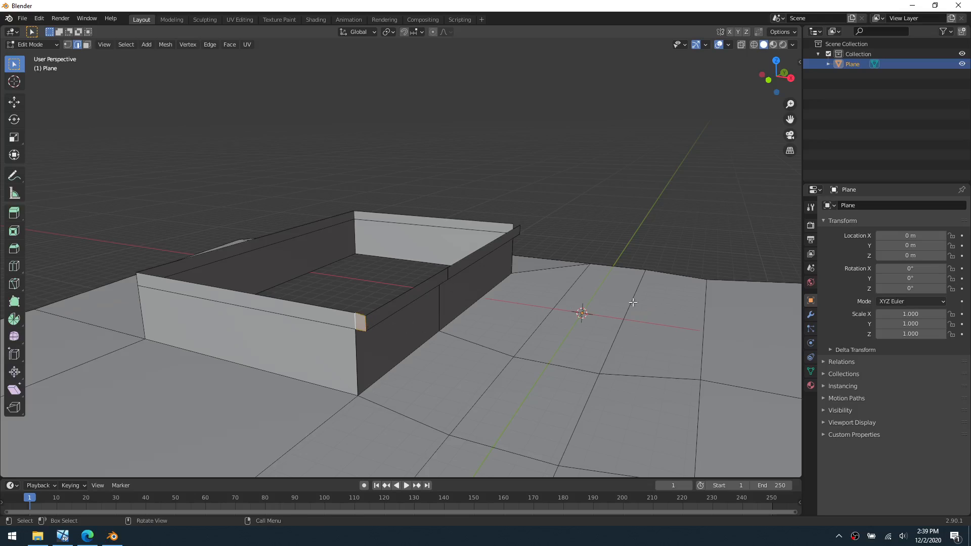
middle_drag(632, 302, 473, 324)
click(443, 330)
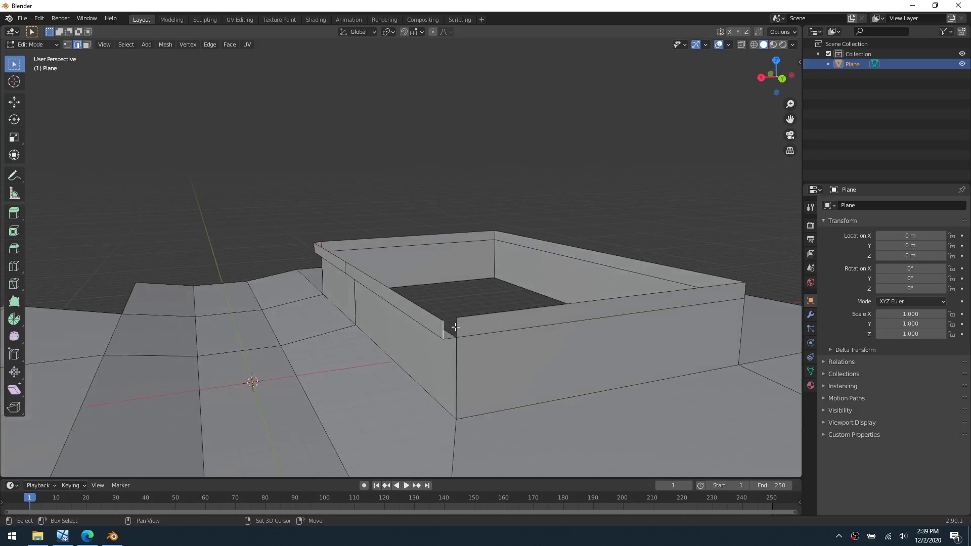
shift+click(457, 331)
key(f)
key(1)
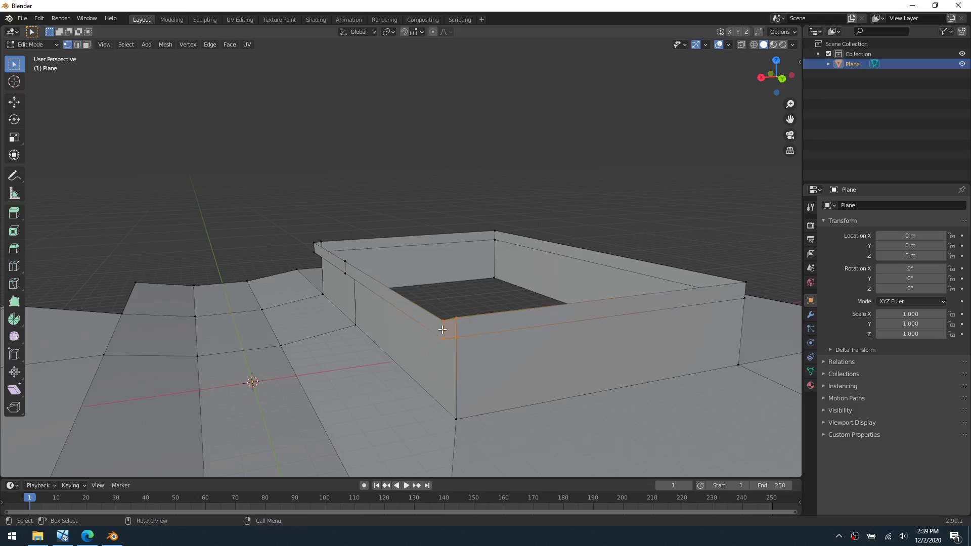
click(440, 323)
ctrl+click(317, 244)
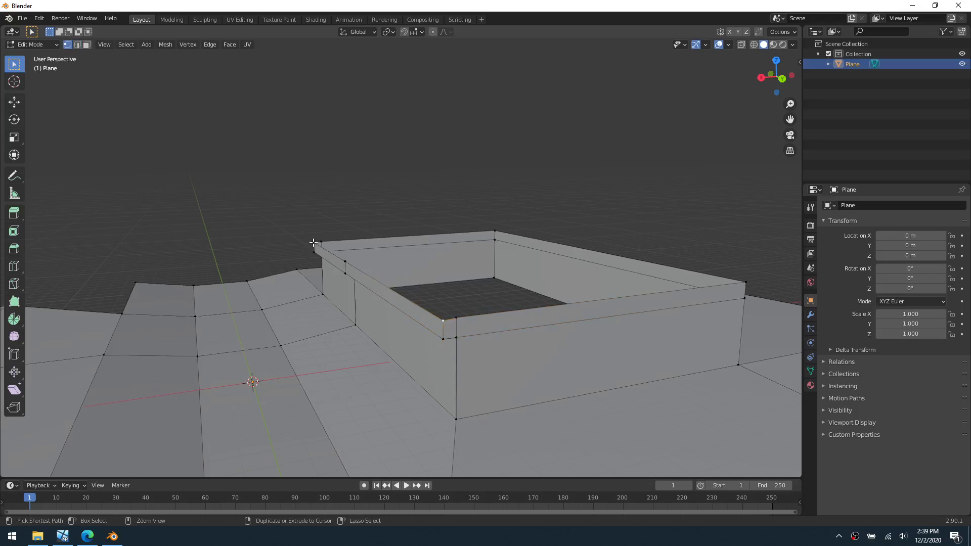
key(ctrl+z)
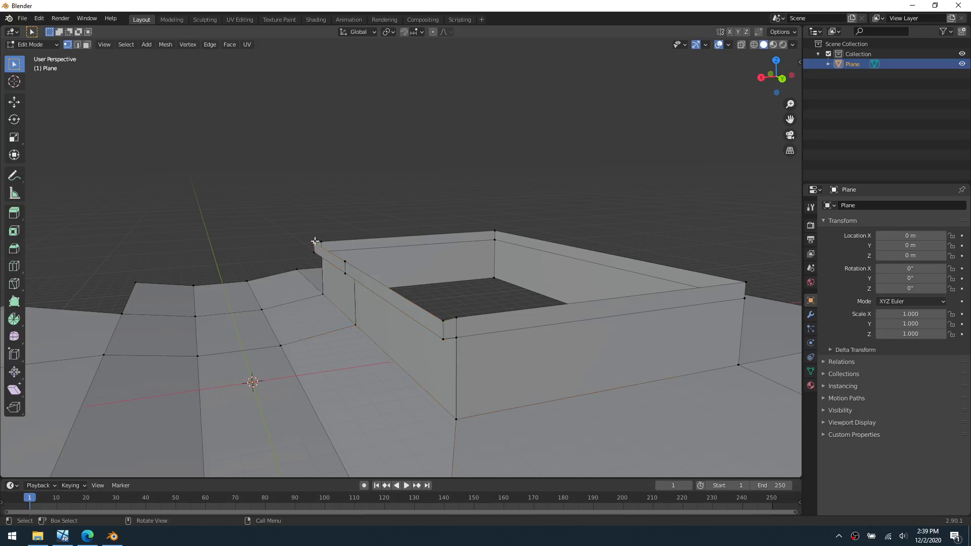
ctrl+click(444, 322)
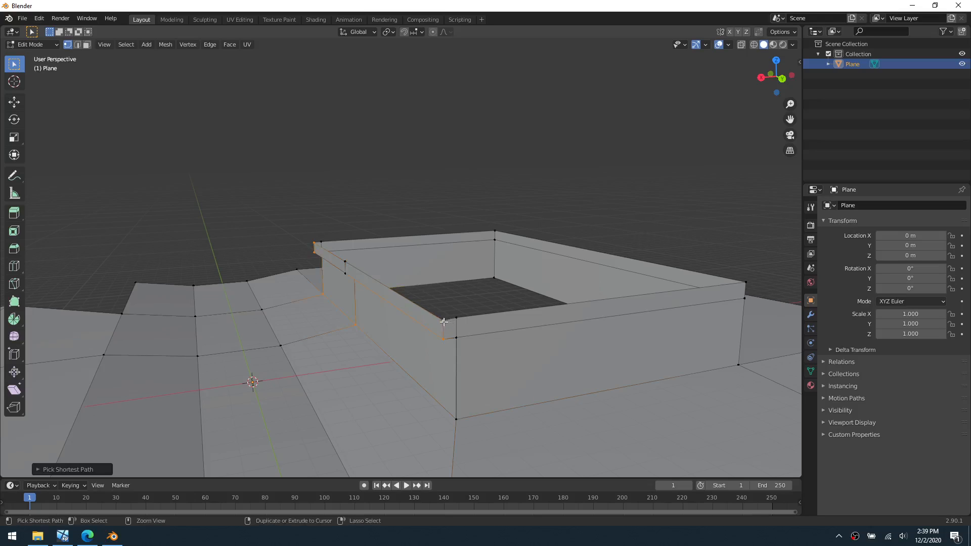
click(444, 322)
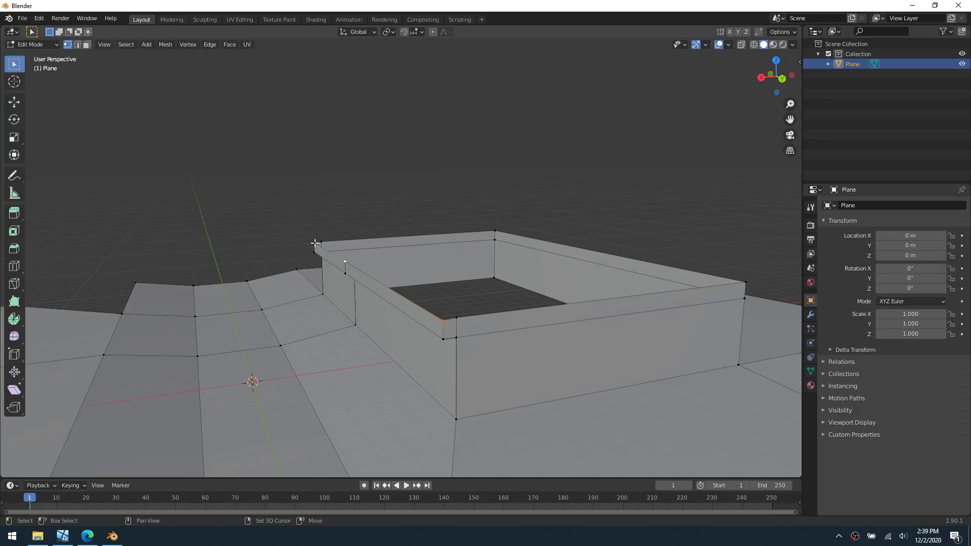
key(g)
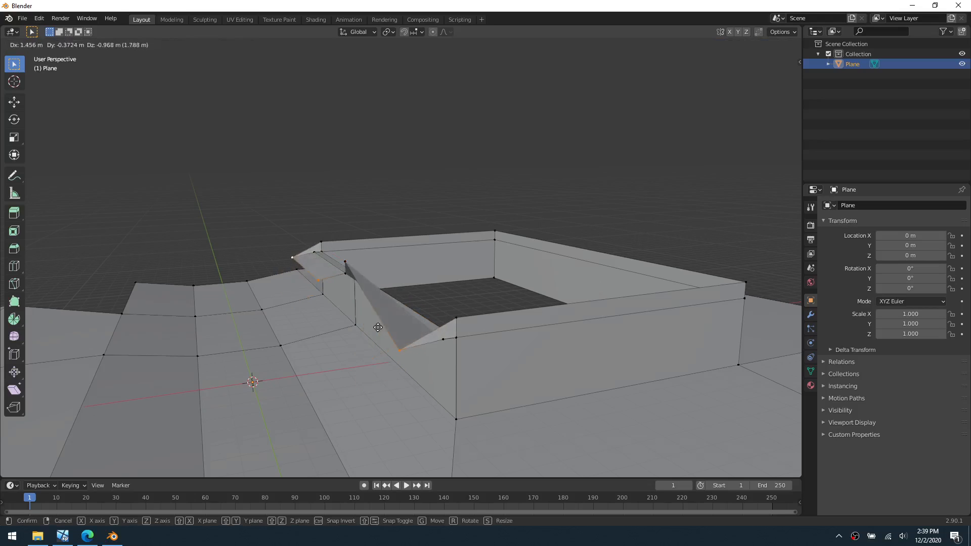
right_click(399, 325)
- Merge all vertices of the mesh by distance
key(a)
key(m)
click(463, 322)
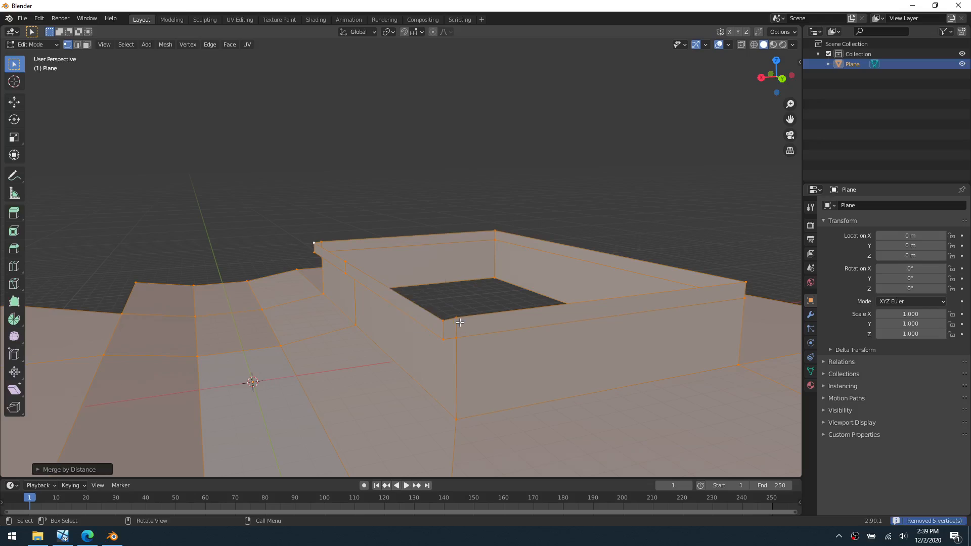
- Move the top vertices of the original wall's lip up about 0.02 m along Z to level the rim
key(alt+a)
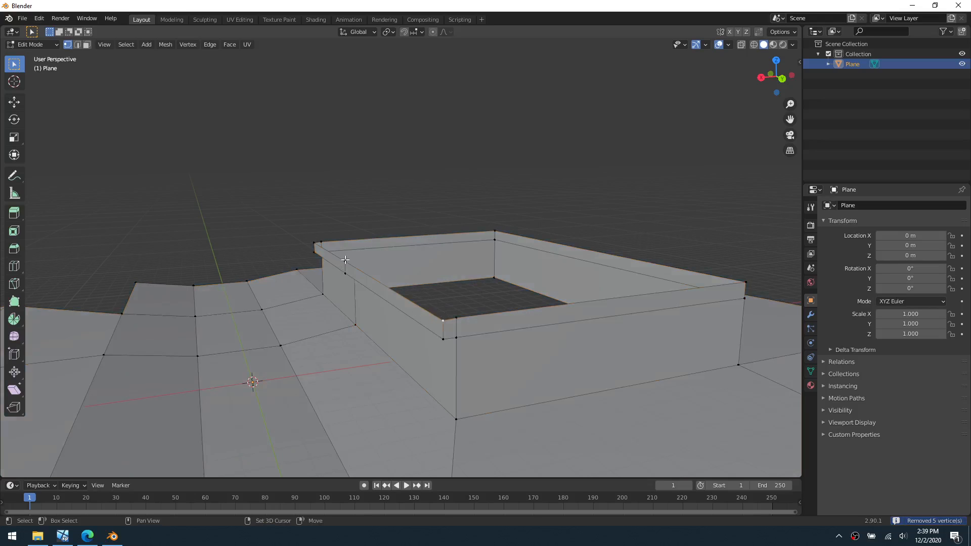
key(g)
key(z)
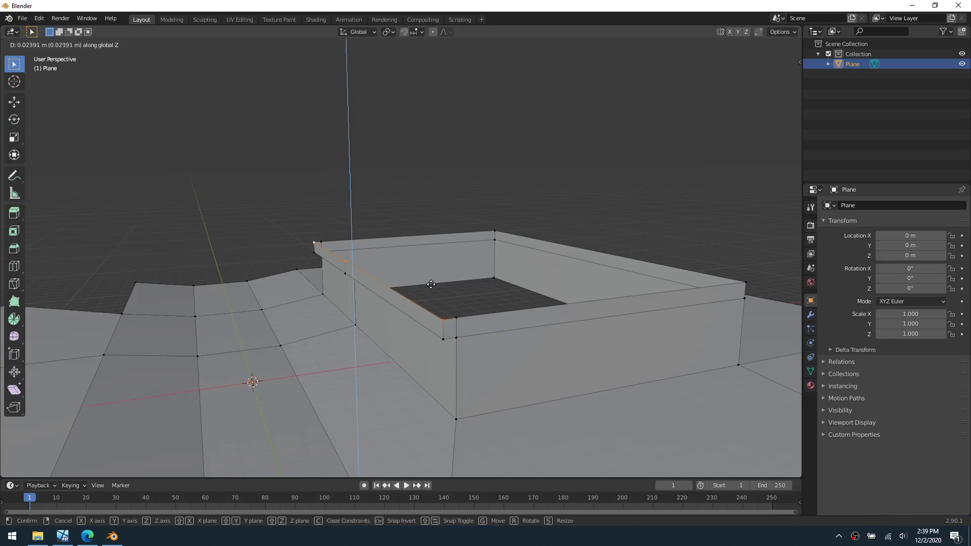
click(433, 287)
- Try to close the building's open top with Grid Fill on its rim edge loop
key(2)
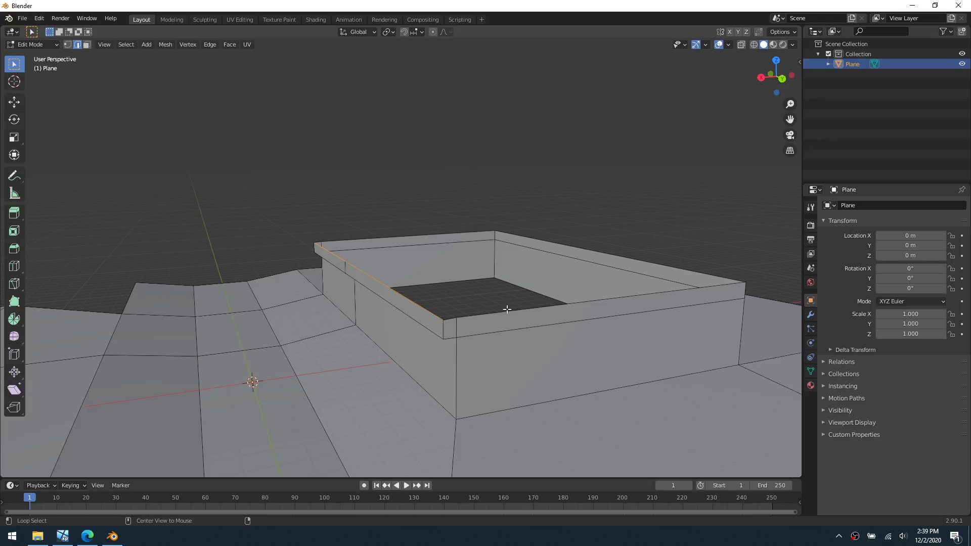
alt+click(505, 307)
key(ctrl+f)
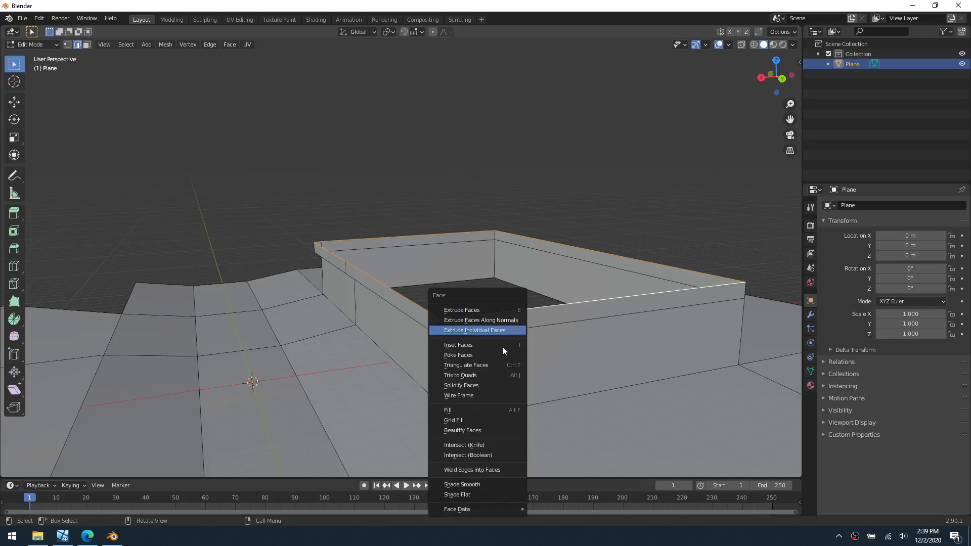
click(500, 418)
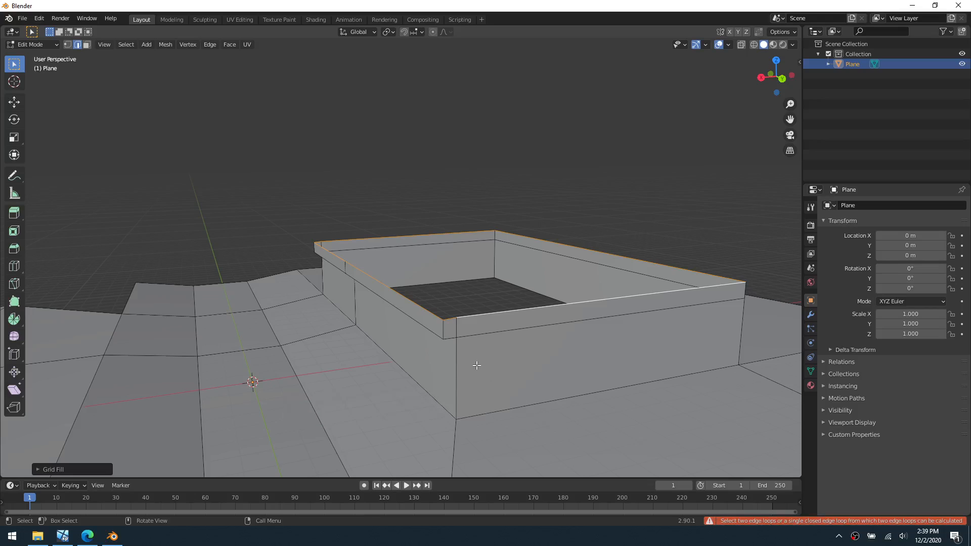
middle_drag(474, 328, 604, 354)
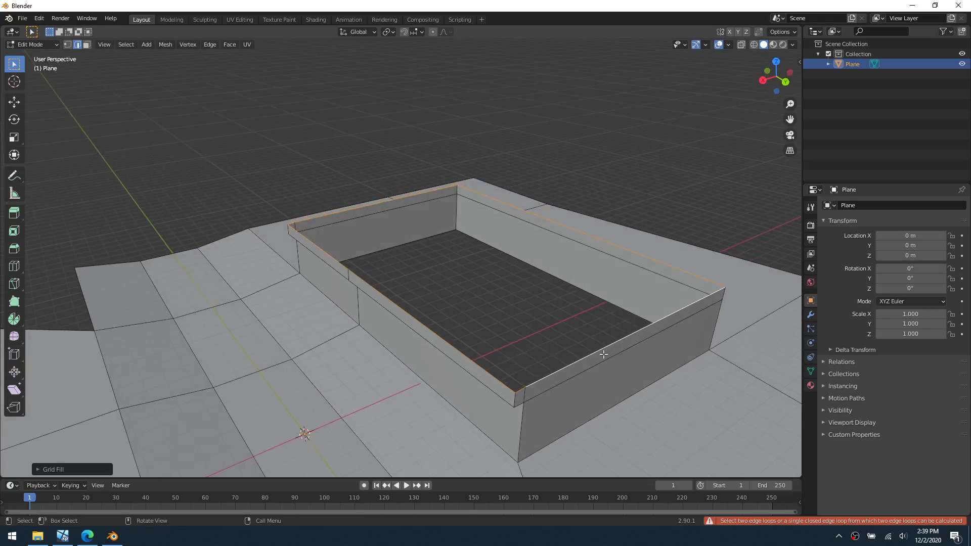
alt+click(519, 386)
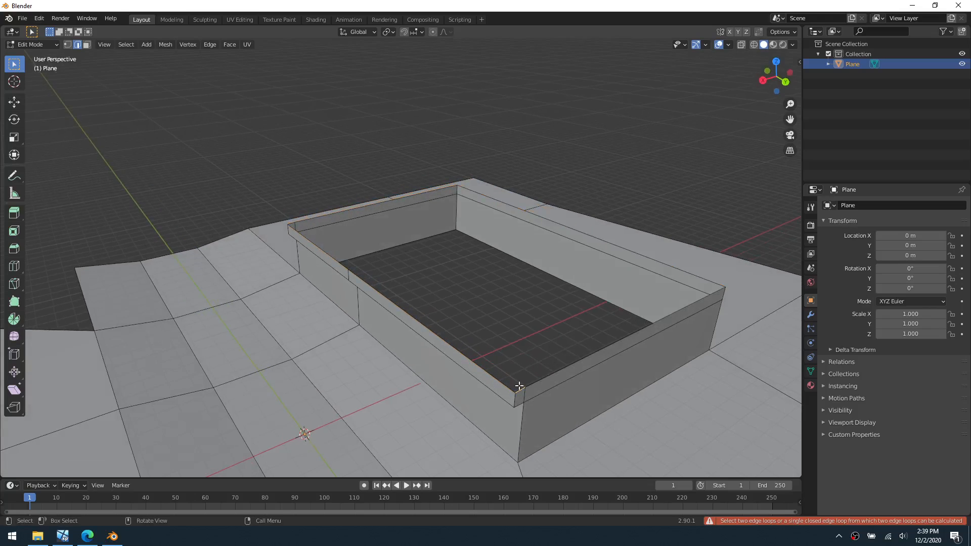
- Try to fill a roof face between the rear wall's top edge and the longer top edge of the front lip
click(618, 248)
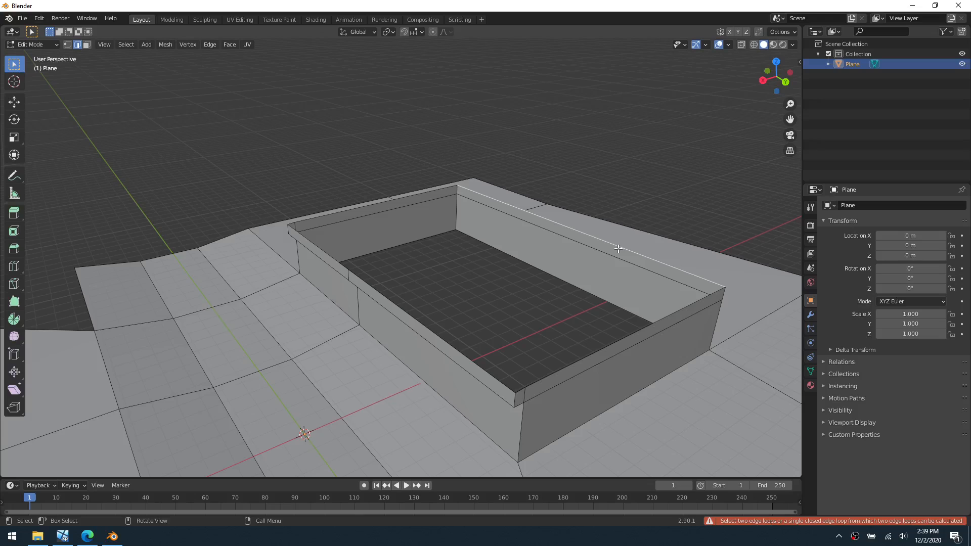
shift+click(415, 317)
key(f)
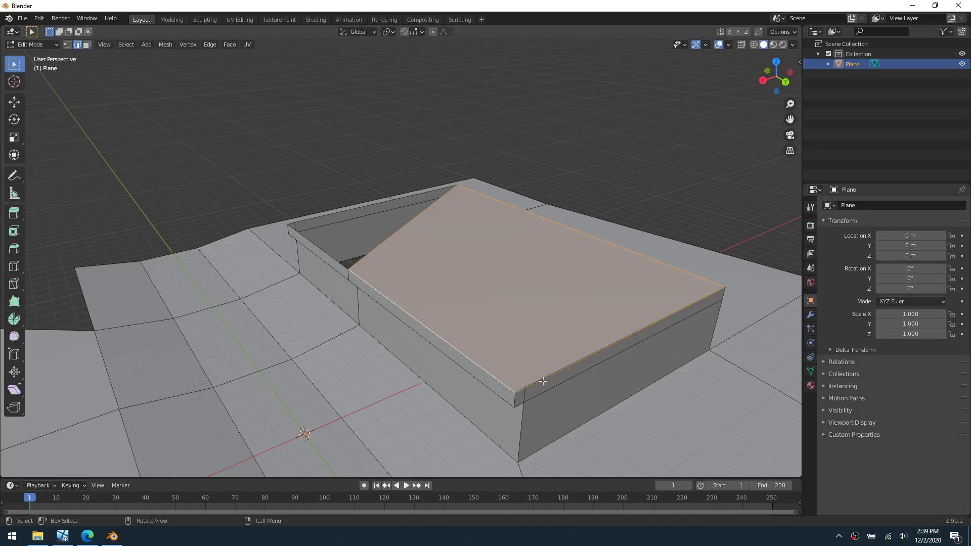
key(ctrl+z)
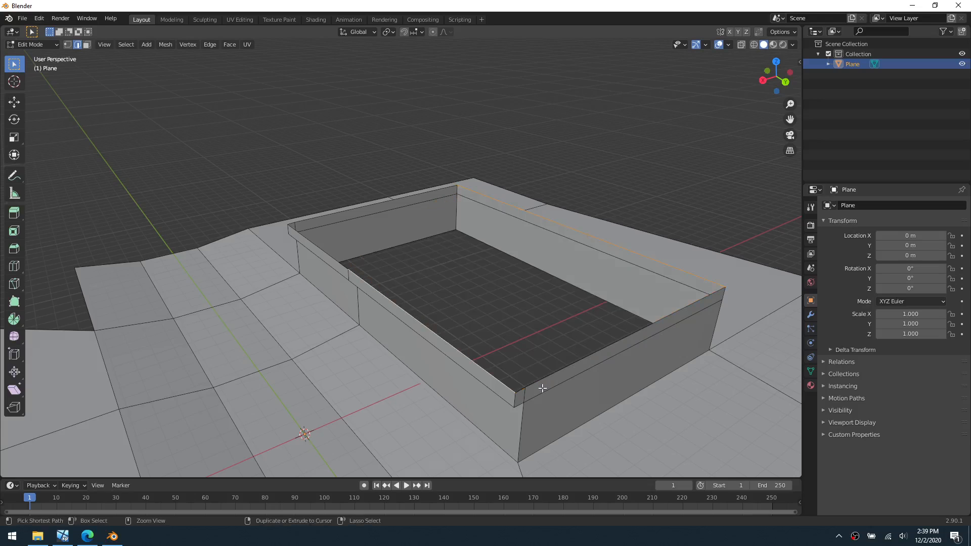
shift+click(535, 384)
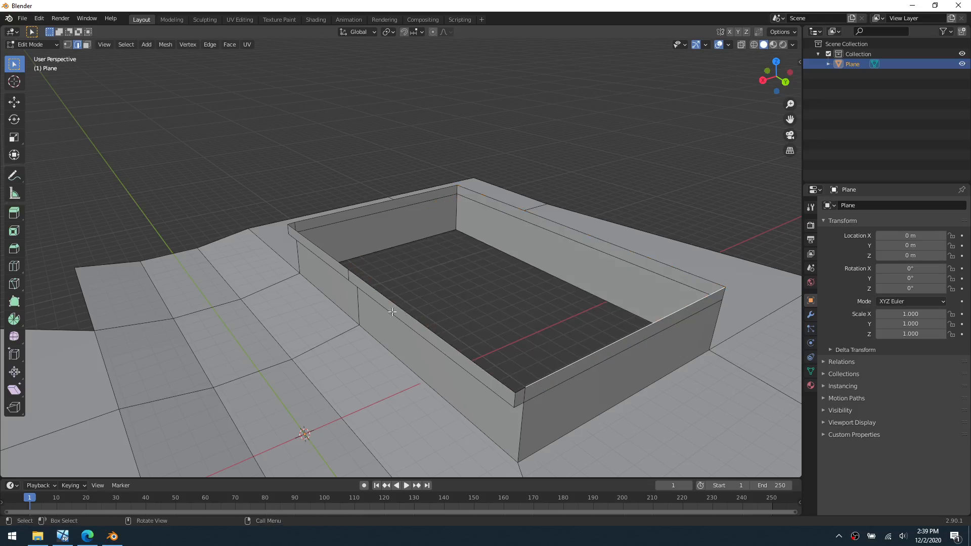
- Fill a roof face between the shorter front lip edge and adjacent side wall, plus a triangular face reaching the rear wall's top edge
click(341, 260)
click(338, 259)
shift+click(354, 209)
key(f)
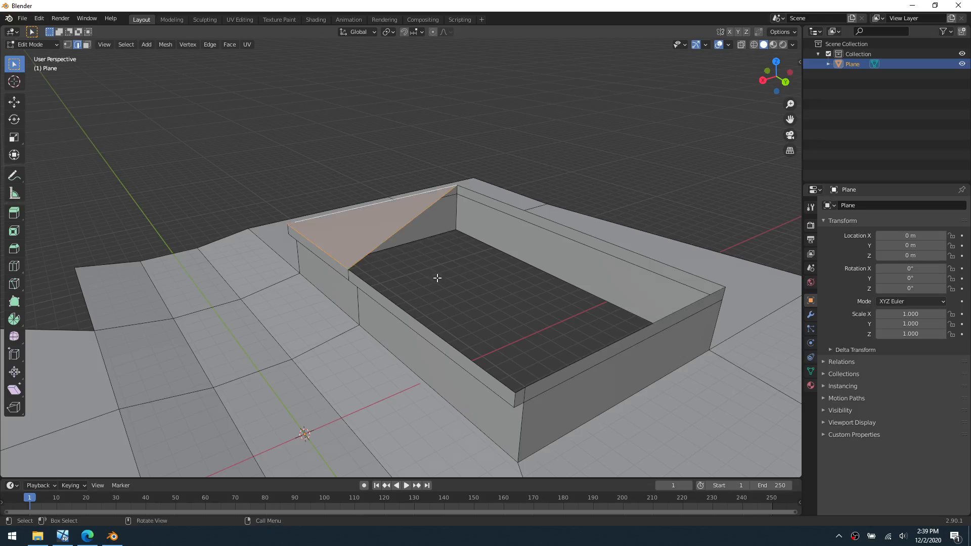
click(415, 225)
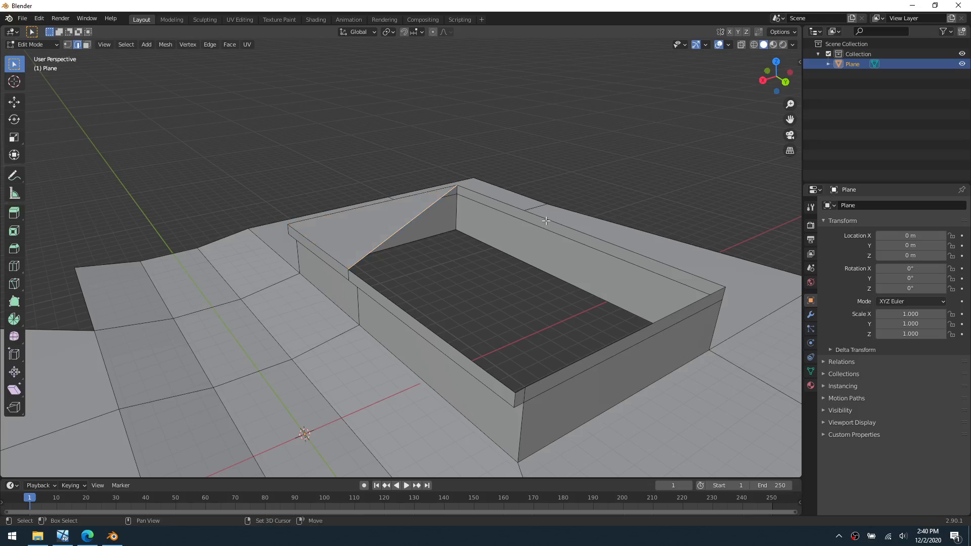
shift+click(573, 231)
key(f)
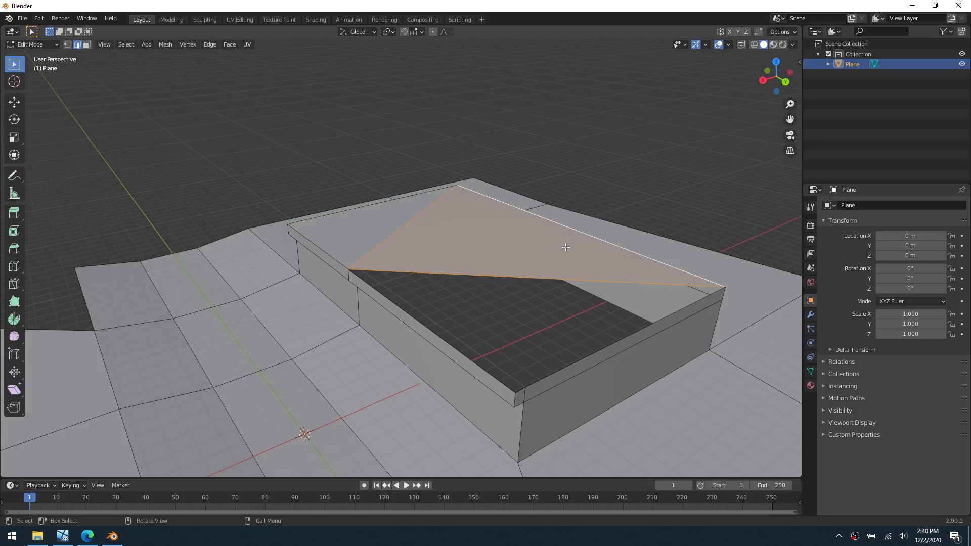
- Fill a triangular roof face onto the other side wall's top edge and close the remaining sliver along the longer front lip edge
click(526, 385)
shift+click(536, 282)
key(f)
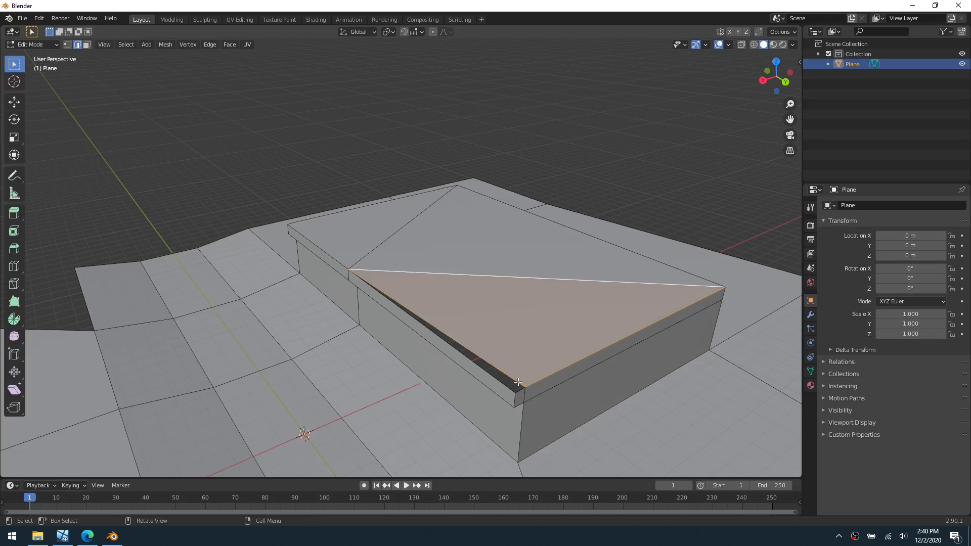
click(508, 386)
shift+click(511, 379)
key(f)
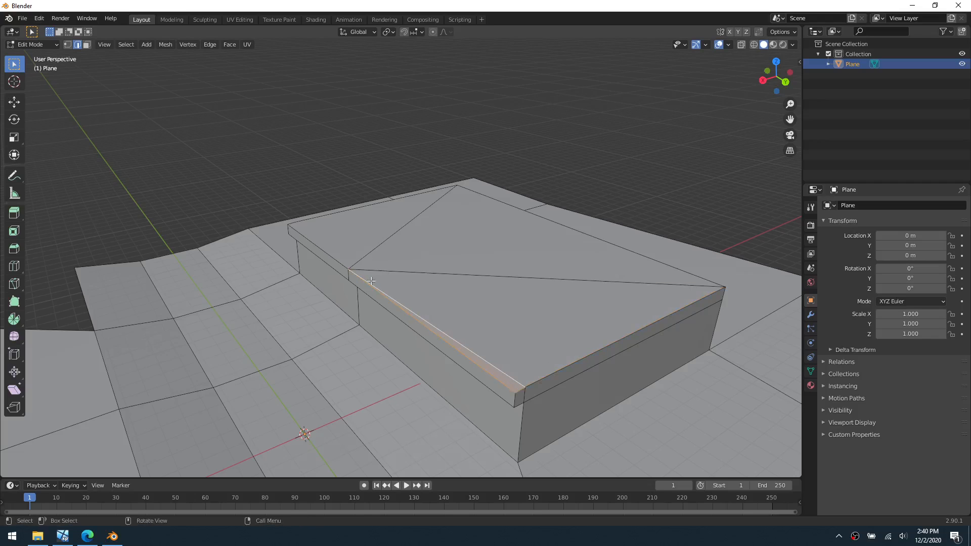
- Extrude the roof lip's end face and the strip along one side wall outward to form an overhang
middle_drag(478, 344, 406, 340)
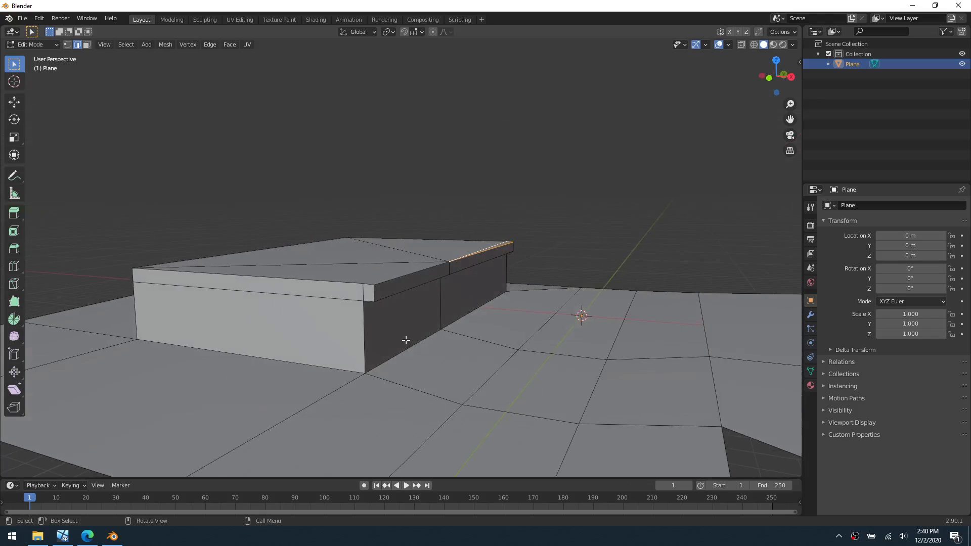
key(3)
click(365, 297)
middle_drag(233, 337, 267, 321)
ctrl+click(266, 321)
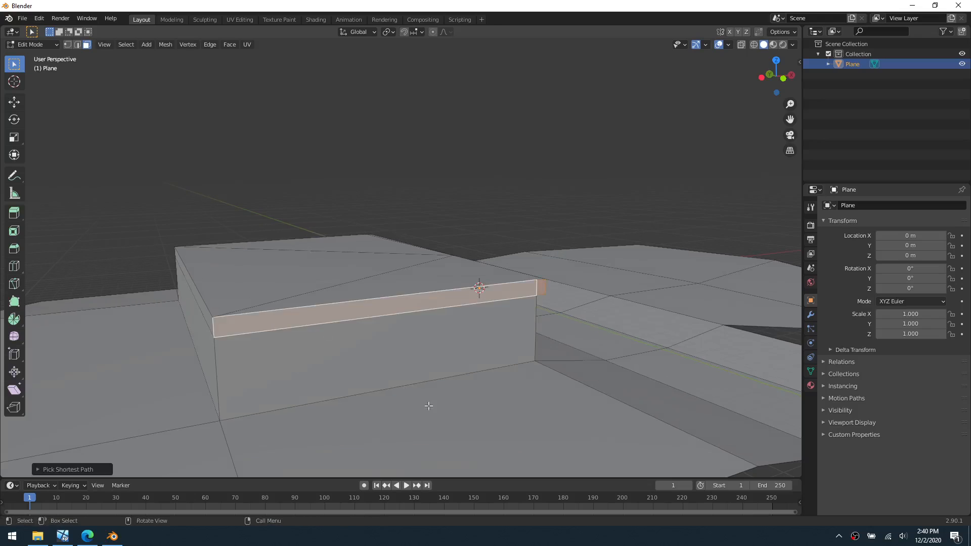
middle_drag(427, 403, 486, 410)
key(e)
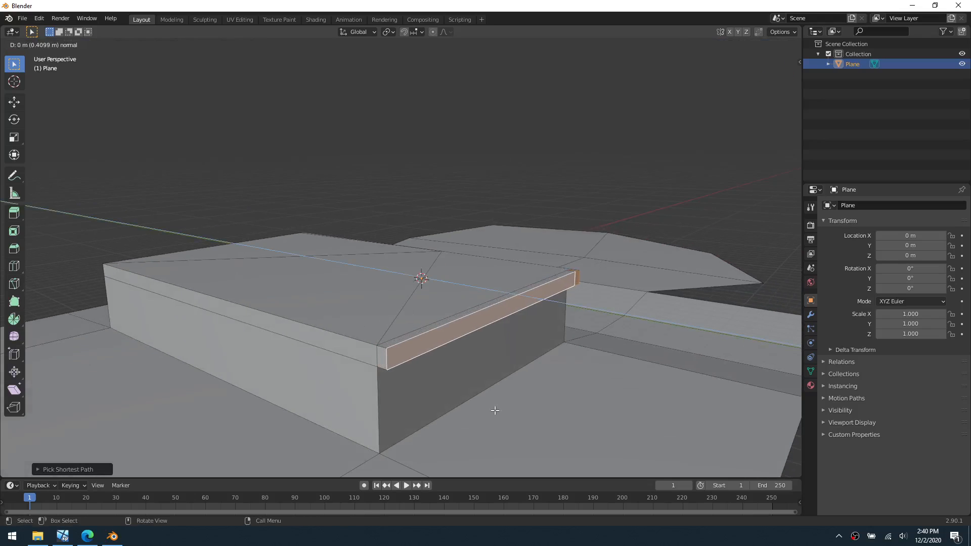
click(496, 412)
- Extrude the lip strip and end face along the opposite side wall outward to form a matching overhang
middle_drag(496, 340, 627, 411)
click(471, 401)
key(e)
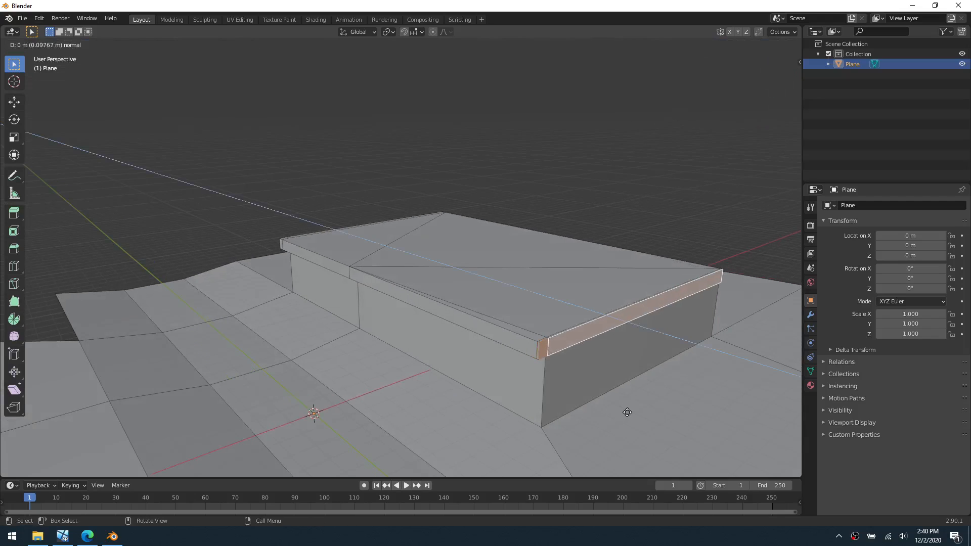
click(630, 412)
- Slide the inner roof vertices at both front corners onto the neighbouring outer corners of the lip
middle_drag(147, 329, 271, 345)
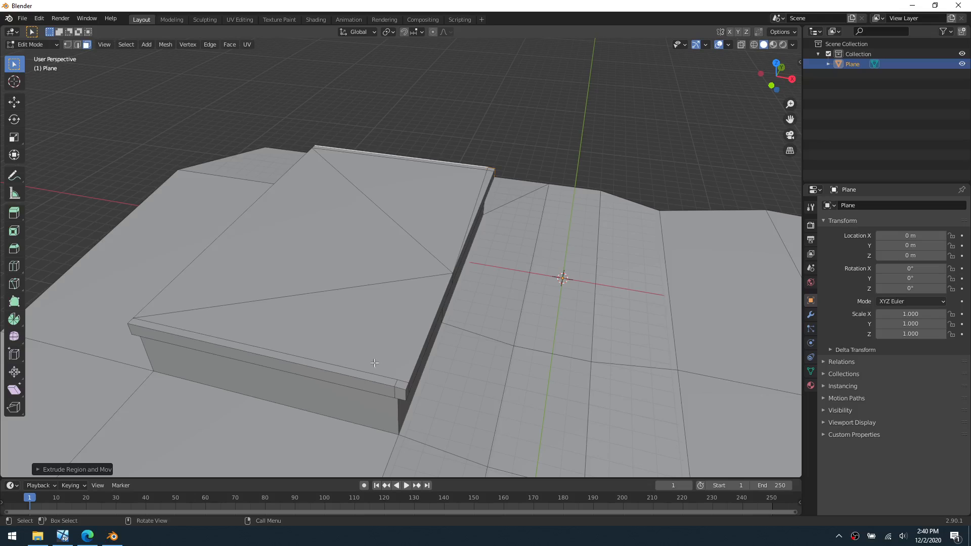
middle_drag(373, 363, 359, 348)
scroll(360, 347, up, 2)
key(2)
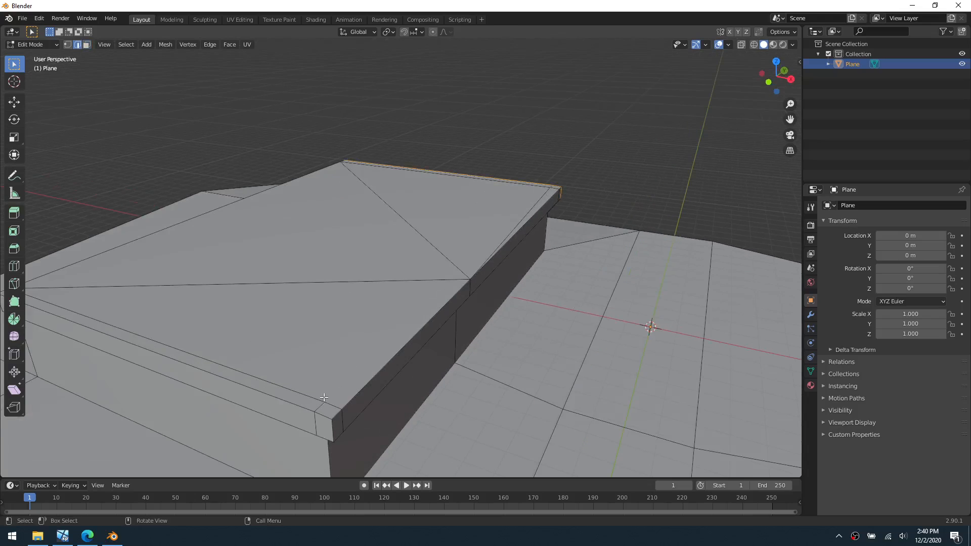
middle_drag(324, 398, 324, 363)
key(1)
middle_drag(338, 408, 352, 368)
middle_drag(398, 328, 380, 375)
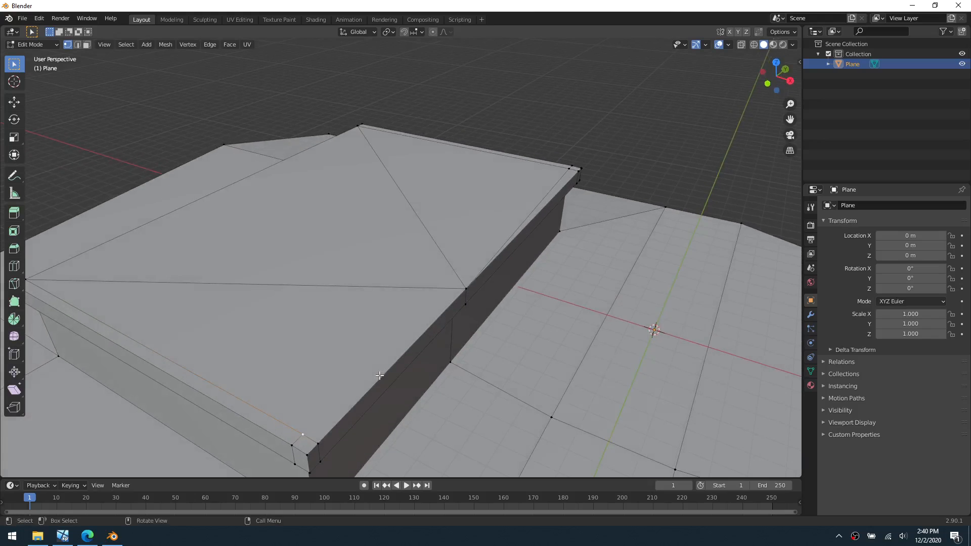
key(shift+v)
click(479, 412)
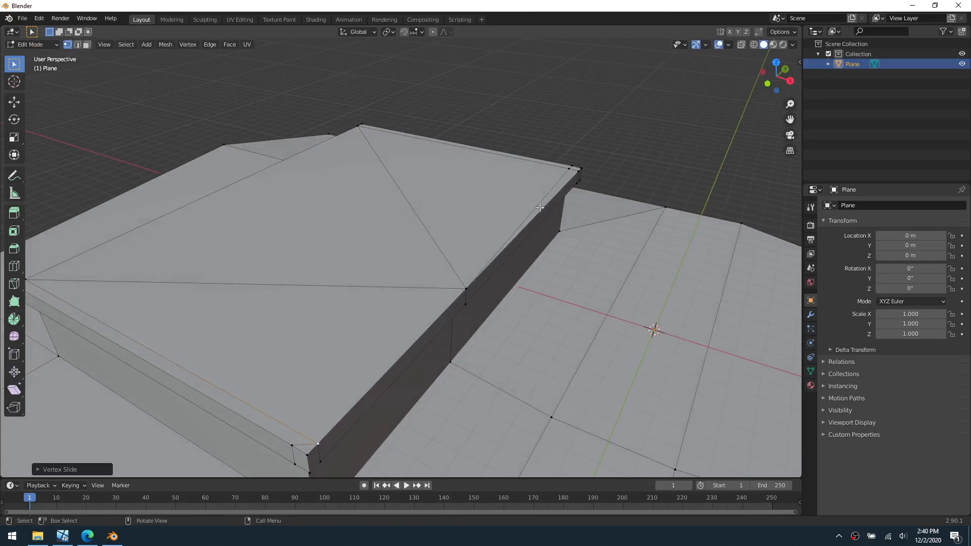
click(578, 171)
key(shift+v)
click(474, 265)
- Slide the inner roof vertices at both rear corners fully out to the outer corners of the overhanging lip
middle_drag(410, 302, 435, 299)
click(183, 236)
key(g)
click(479, 308)
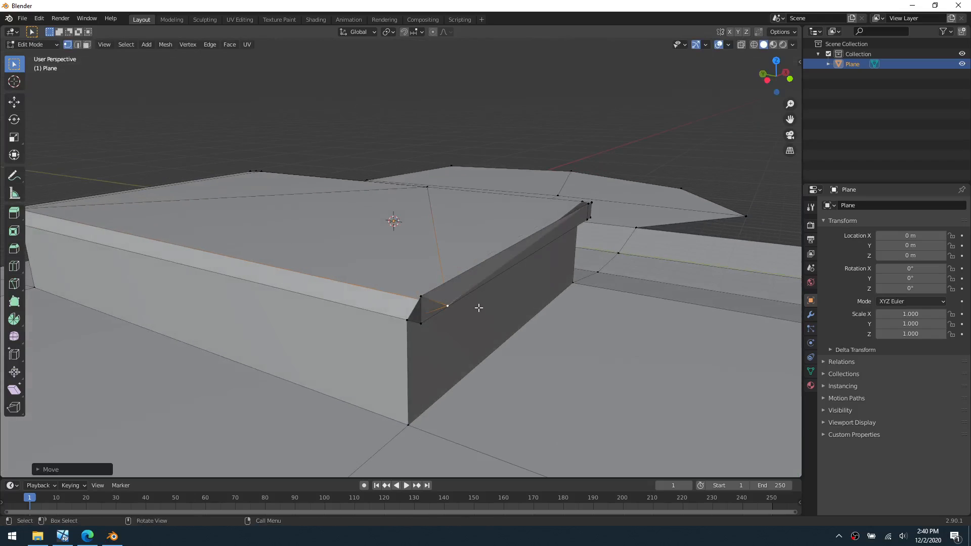
key(ctrl+z)
key(g)
key(g)
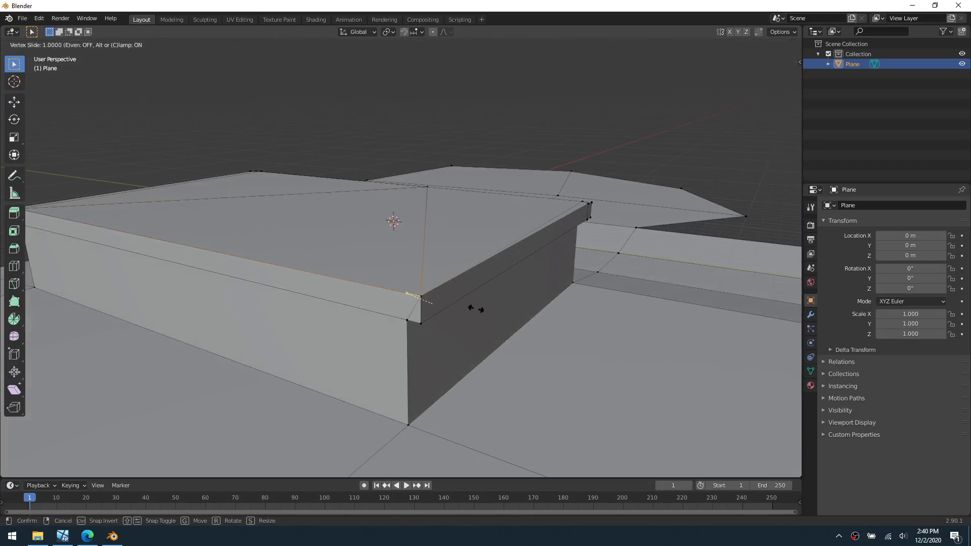
click(449, 298)
middle_drag(445, 260, 214, 246)
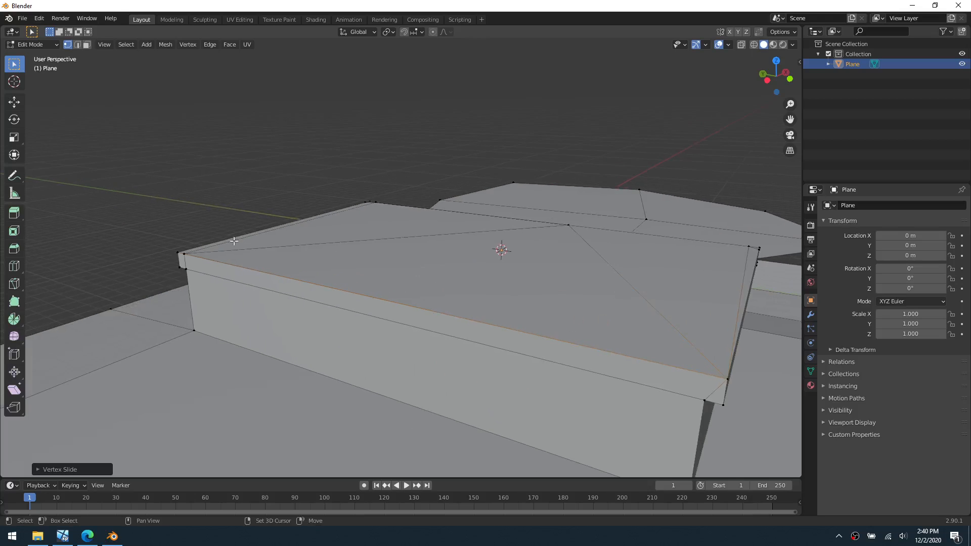
click(184, 254)
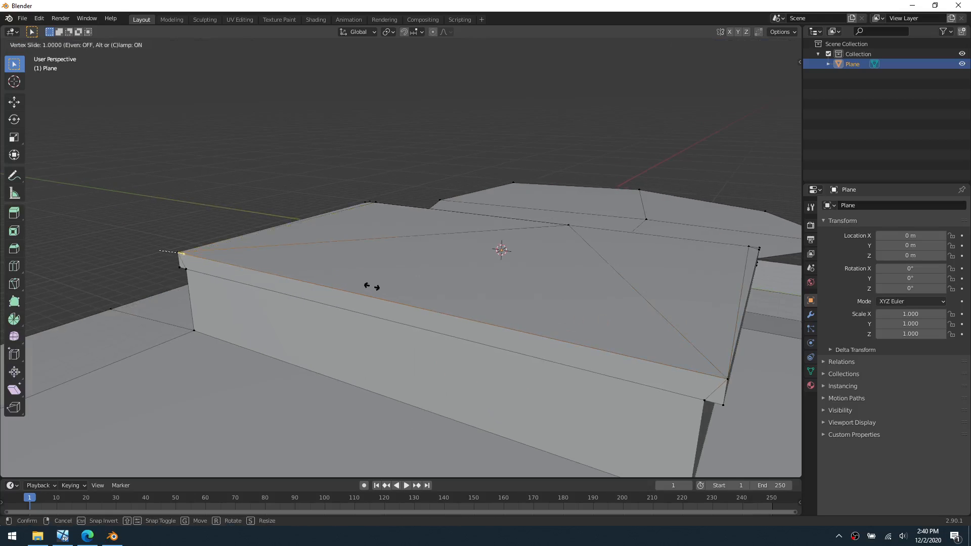
- Select all linked geometry, merge its overlapping vertices by distance and clear the selection
key(ctrl+l)
right_click(437, 301)
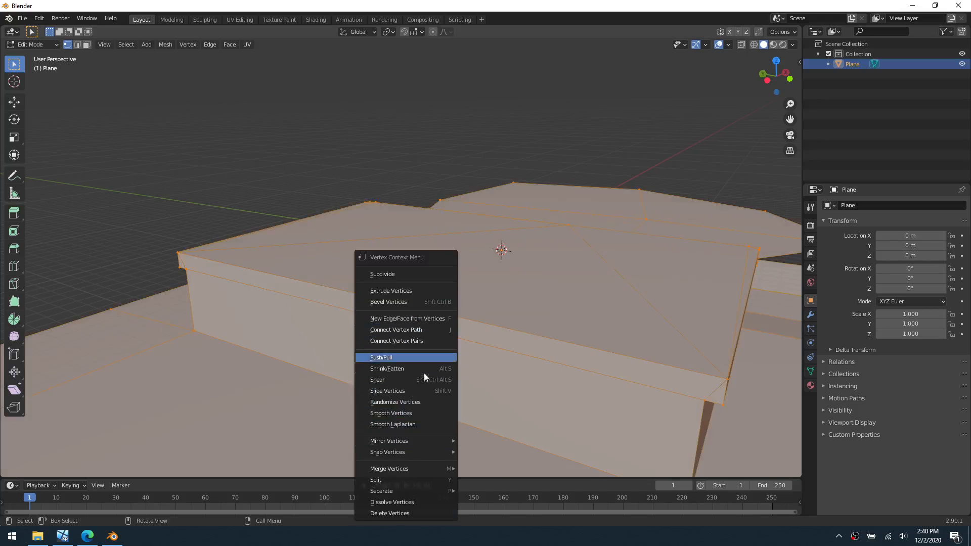
key(m)
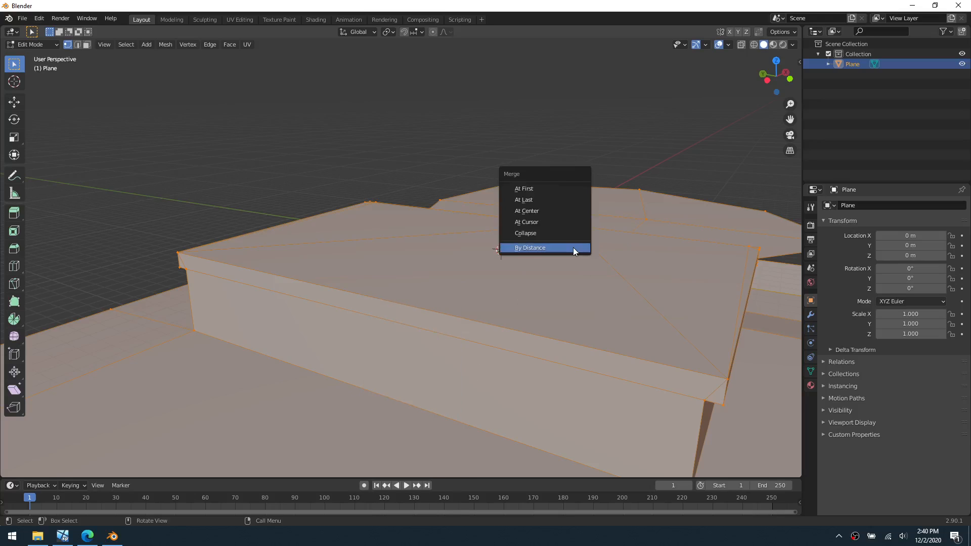
click(575, 249)
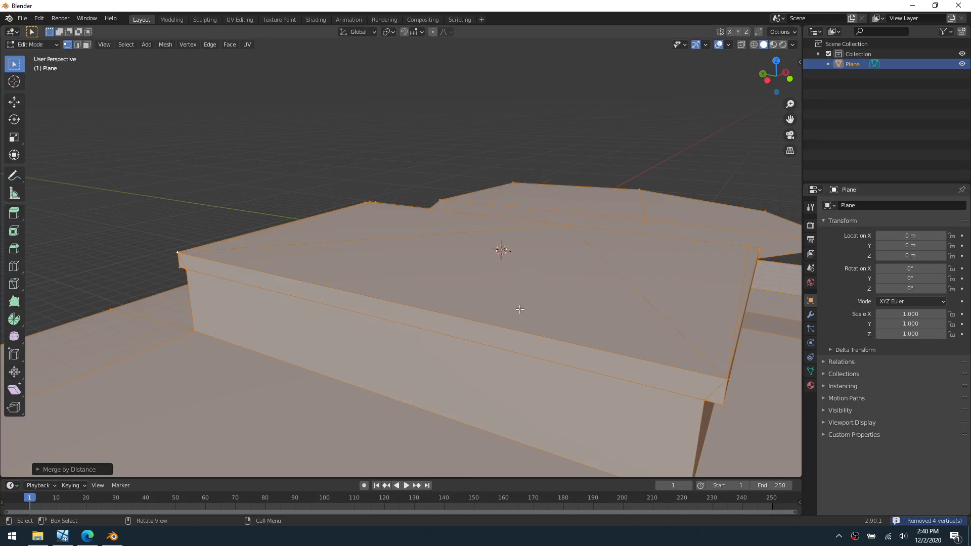
key(alt+a)
key(3)
middle_drag(520, 309, 440, 299)
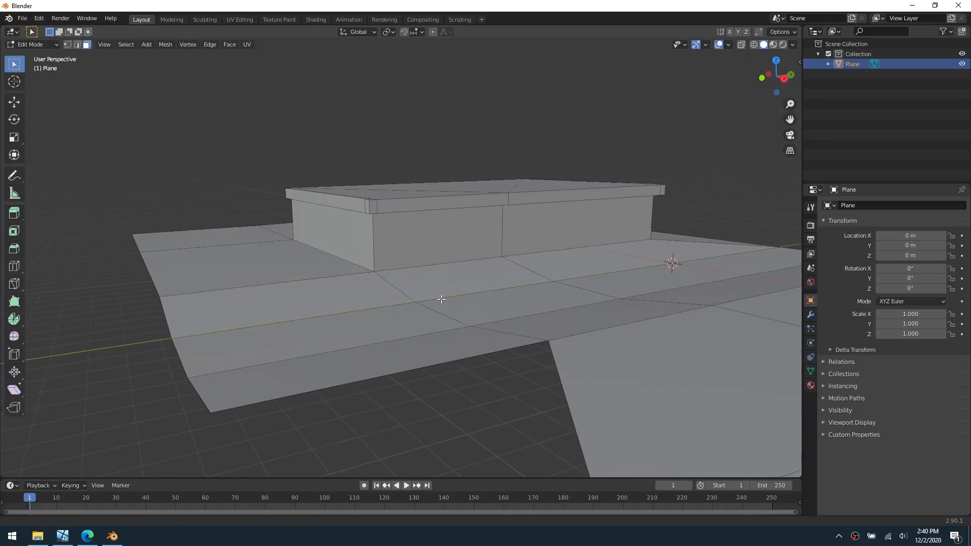
- Extrude the outer boundary edges of the ground around the building 3 m up along Z to form a perimeter wall
key(2)
click(398, 375)
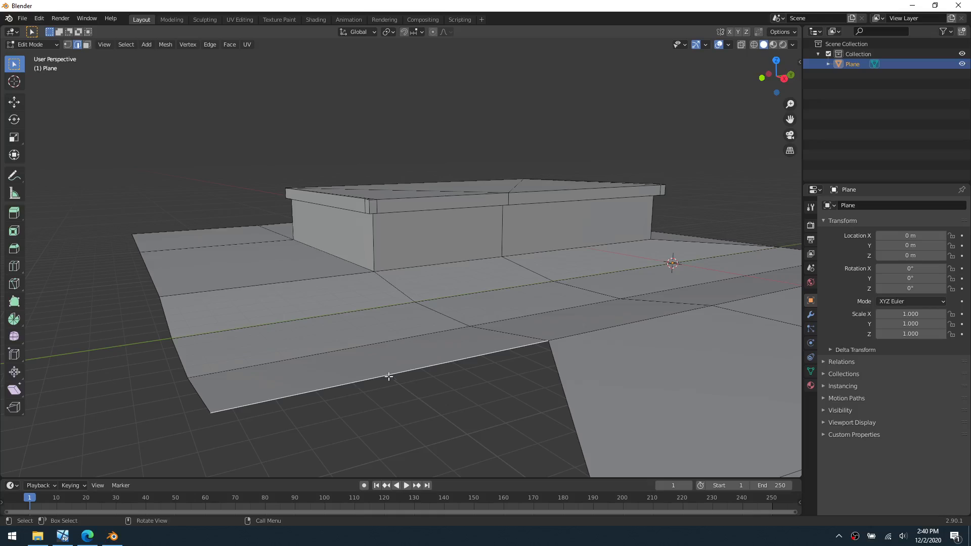
shift+click(202, 389)
shift+click(181, 356)
shift+click(166, 318)
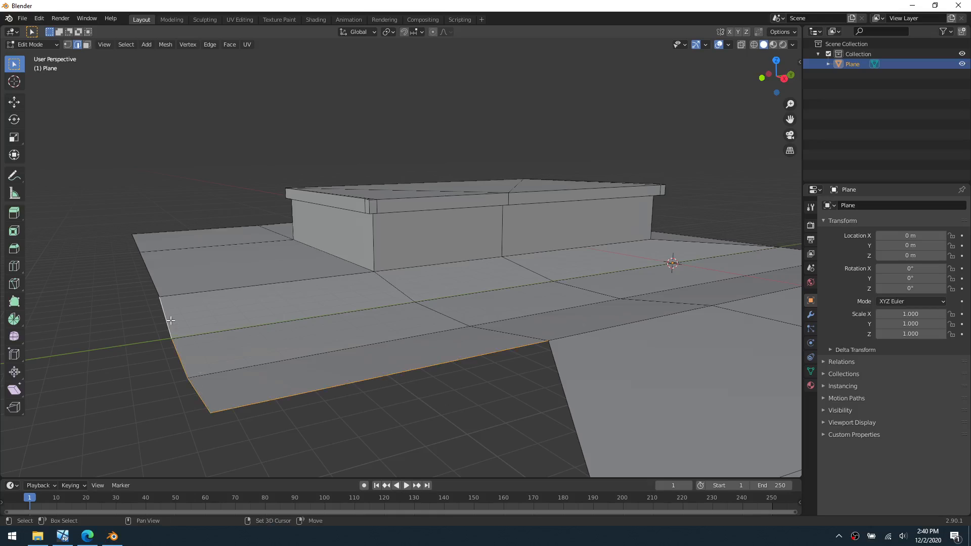
shift+click(156, 278)
middle_drag(226, 222, 324, 295)
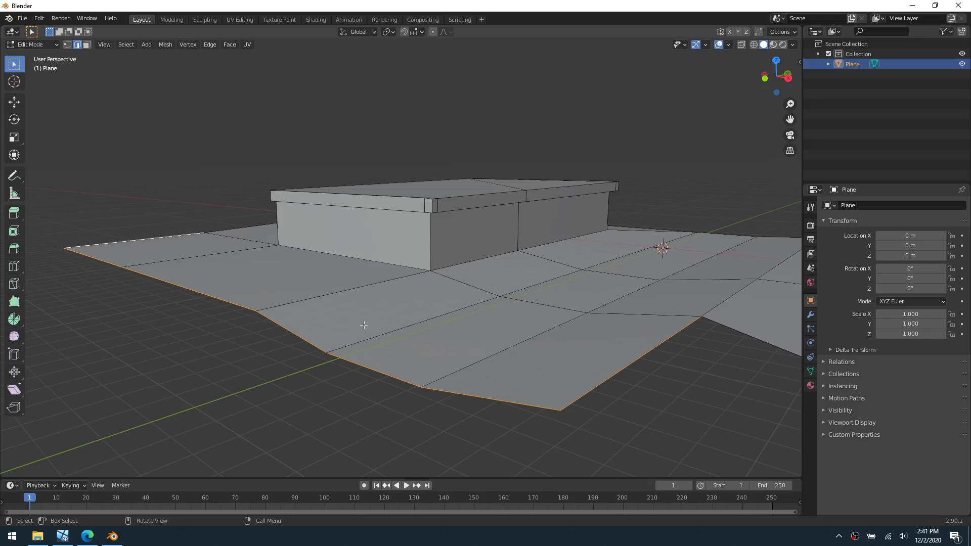
middle_drag(365, 325, 116, 250)
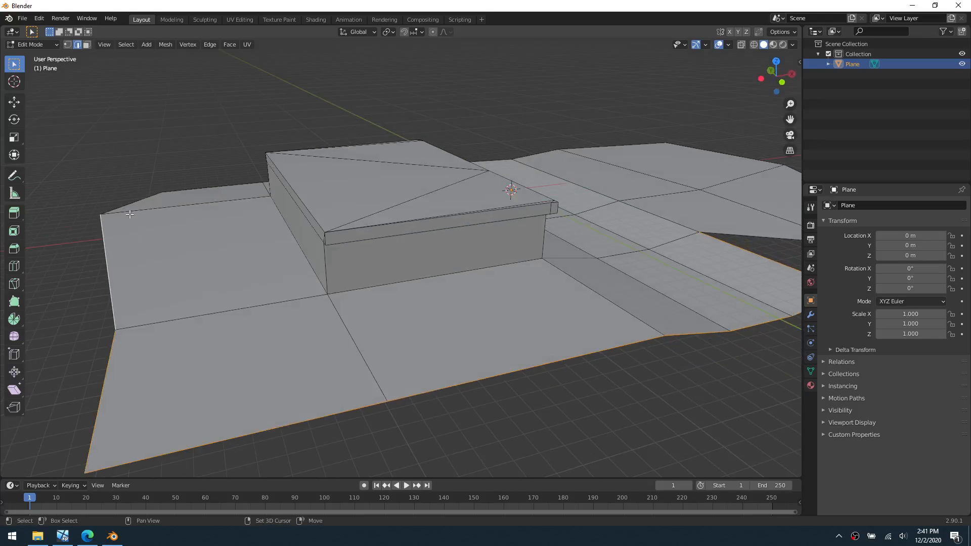
middle_drag(177, 229, 304, 253)
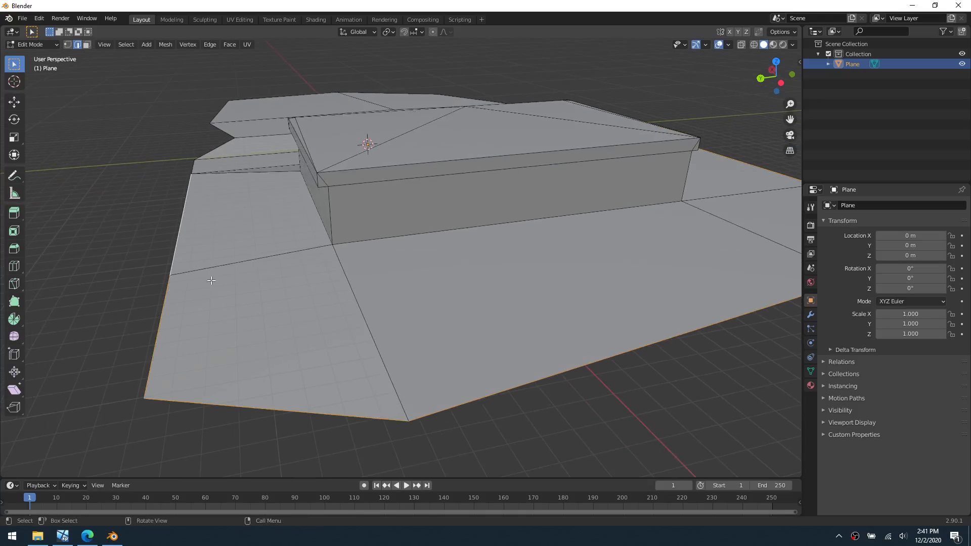
middle_drag(211, 280, 317, 294)
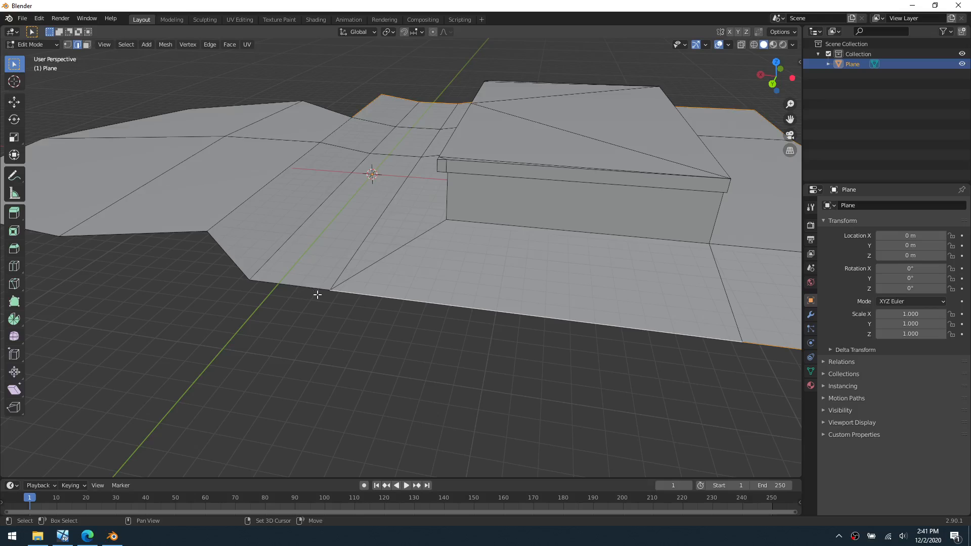
middle_drag(420, 136, 433, 159)
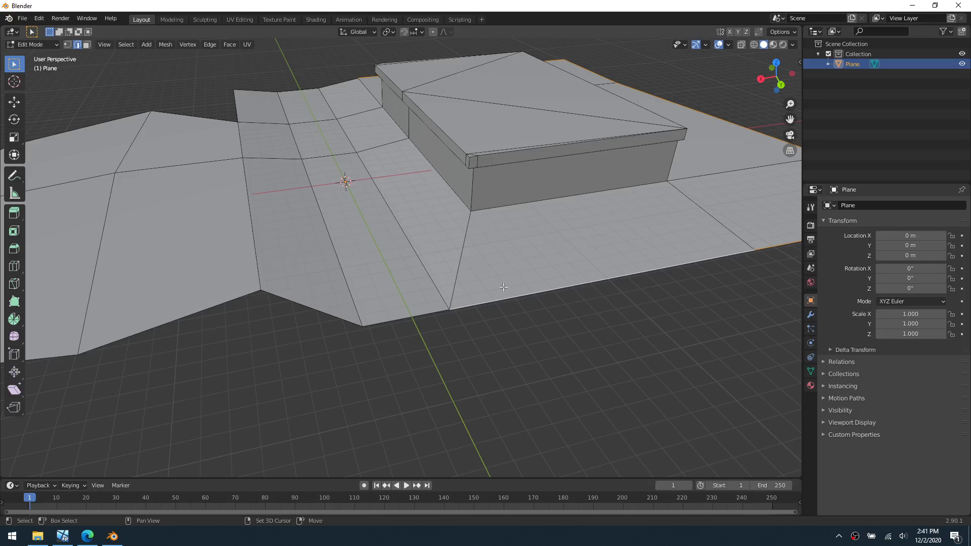
middle_drag(594, 249, 641, 260)
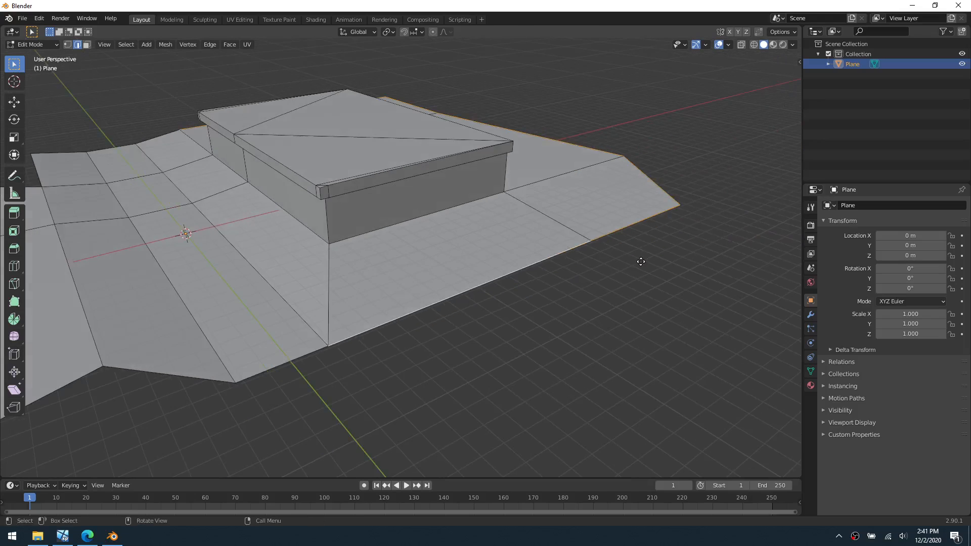
key(e)
text(z)
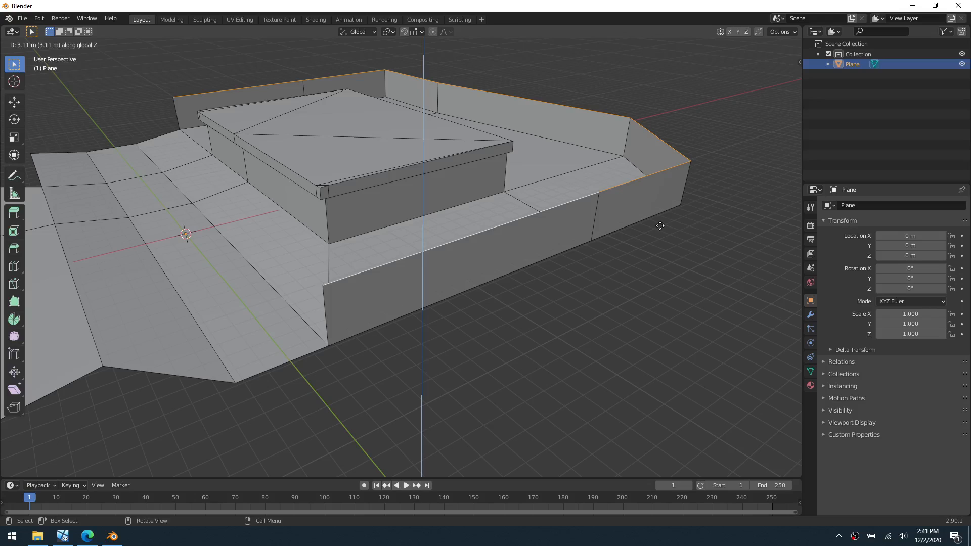
text(3)
key(Return)
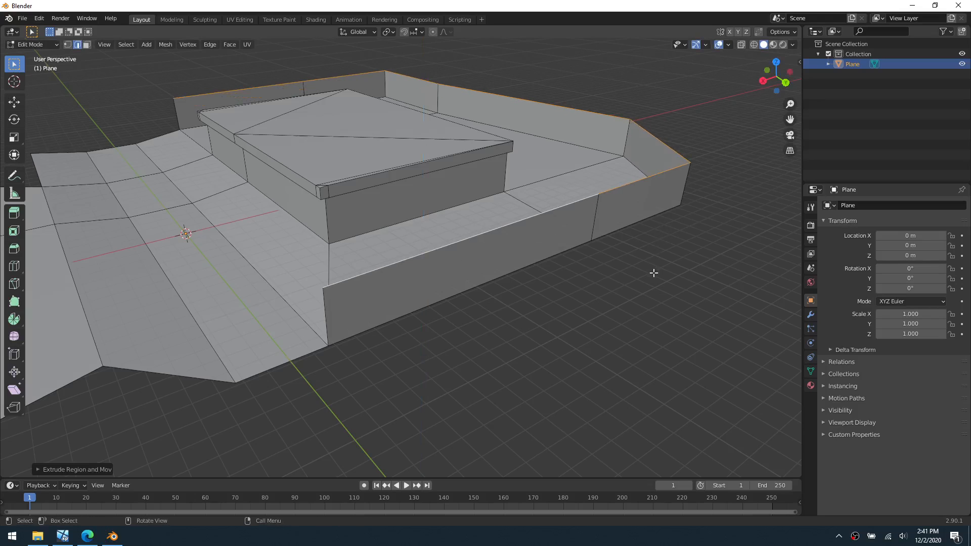
key(alt+a)
- Extrude the lower strip's end edges beside the perimeter wall up along Z, flatten their top edge and lower it
shift+middle_drag(381, 272, 533, 343)
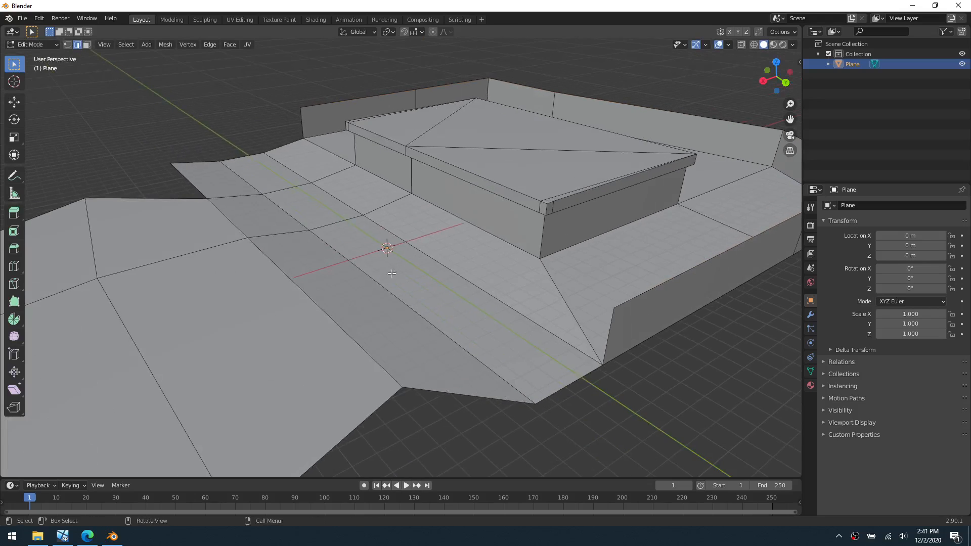
middle_drag(391, 273, 382, 263)
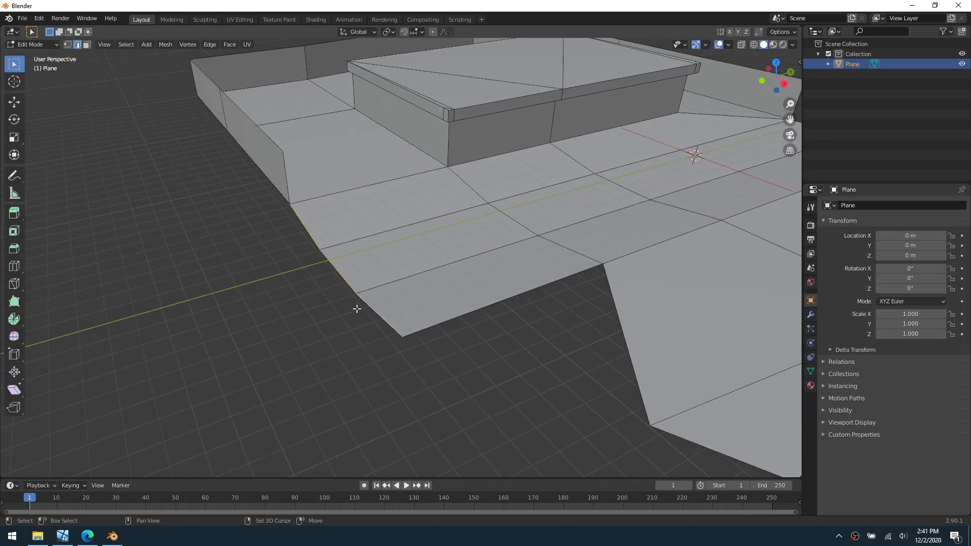
middle_drag(380, 308, 365, 301)
key(e)
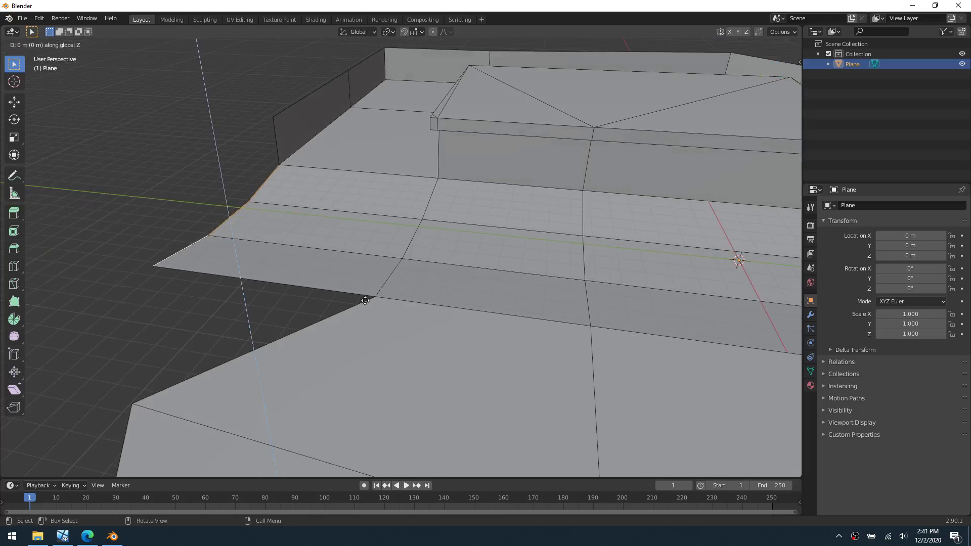
click(361, 254)
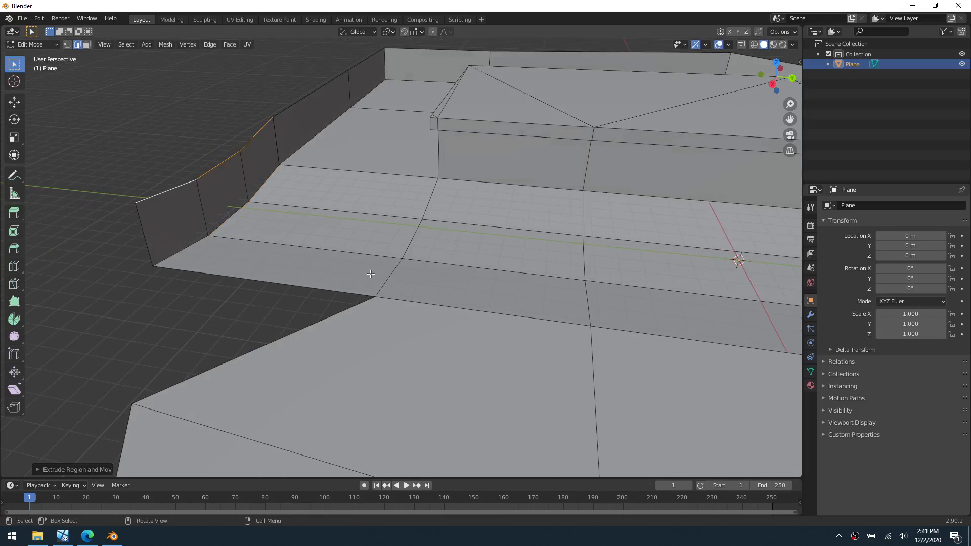
key(s)
click(370, 274)
key(g)
key(z)
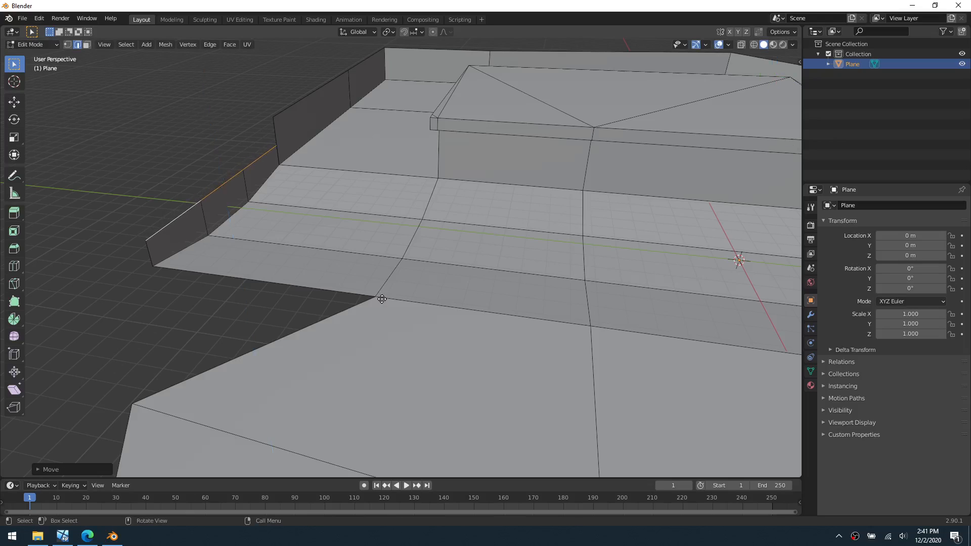
- Extrude the low wall's top edges horizontally outward, away from the ground strip, to form a flat ledge
key(x)
click(357, 296)
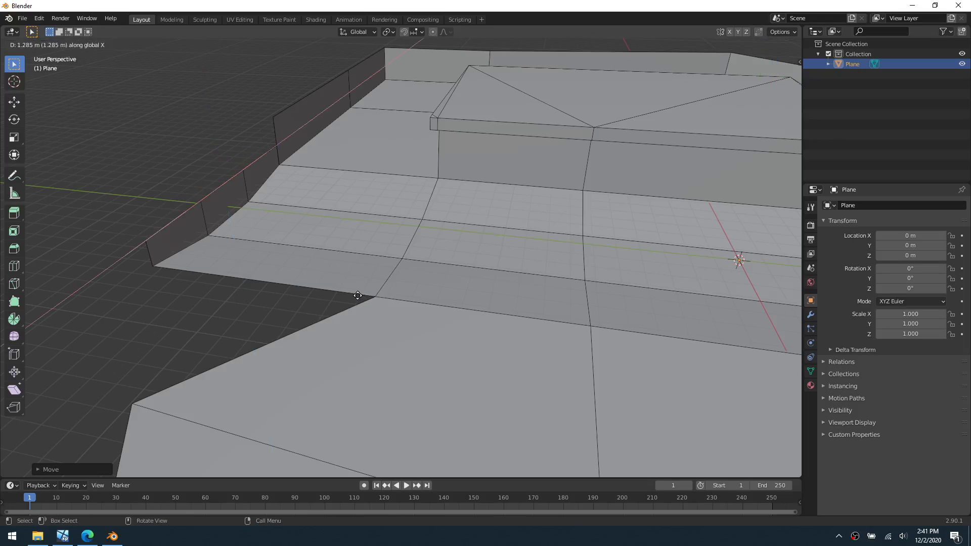
key(e)
click(345, 292)
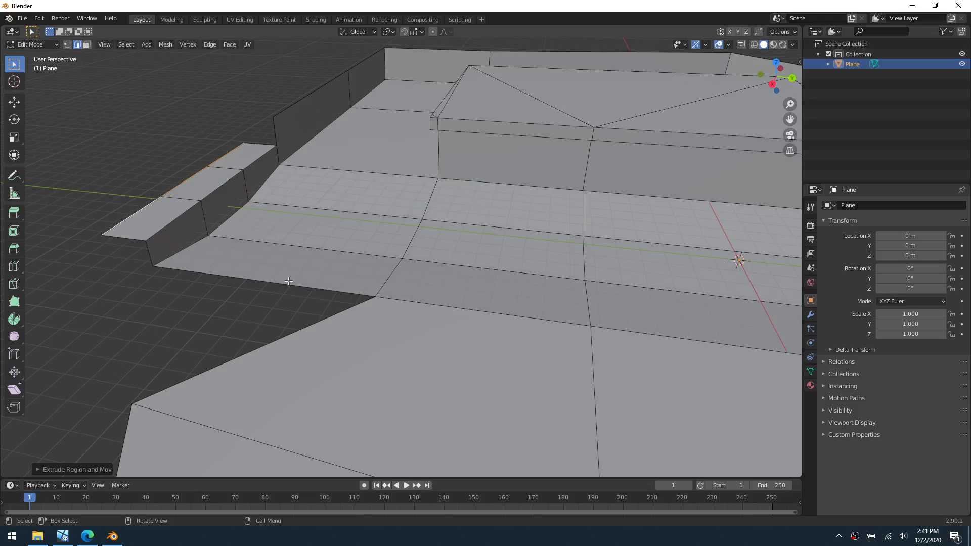
- Select the lower ground strip's open boundary edge next to the low wall's outer end
click(288, 280)
middle_drag(309, 285, 396, 235)
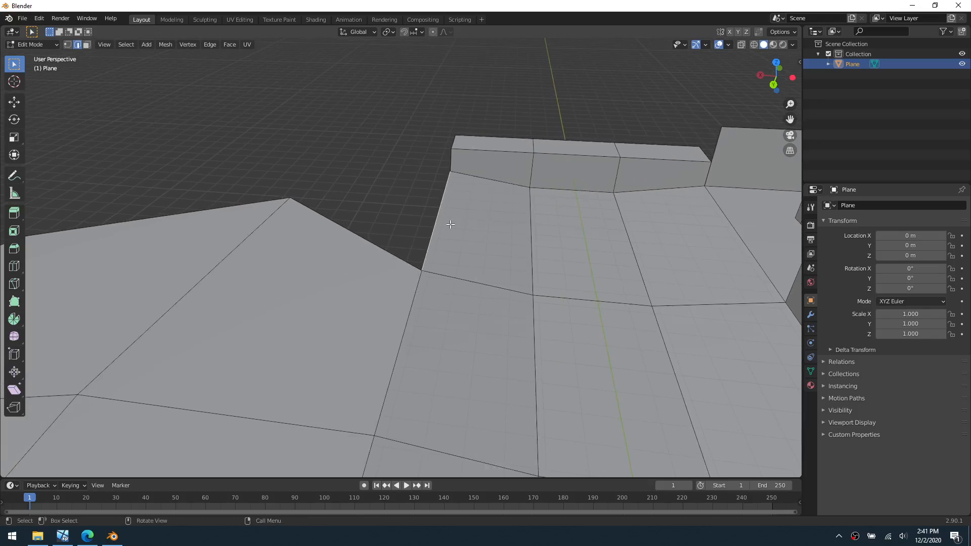
middle_drag(460, 171, 438, 211)
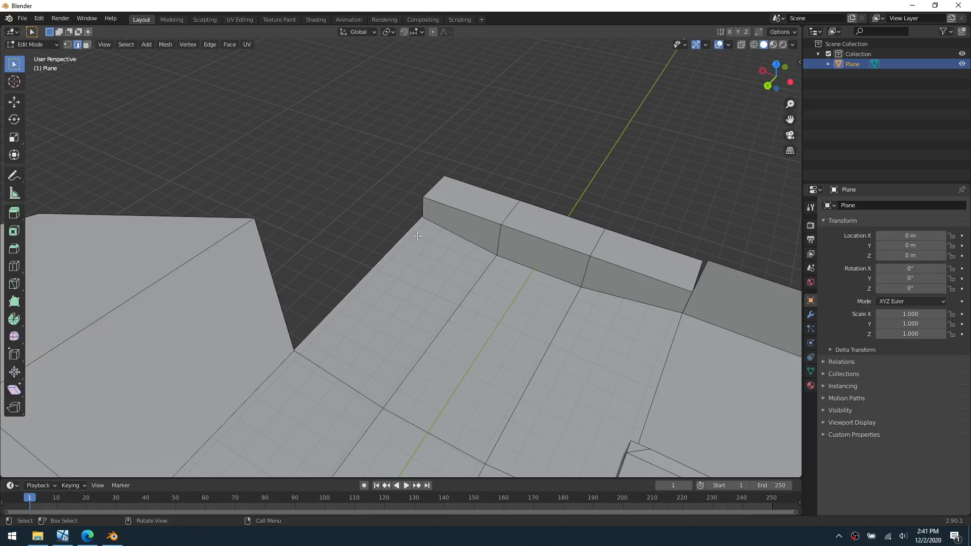
key(g)
key(g)
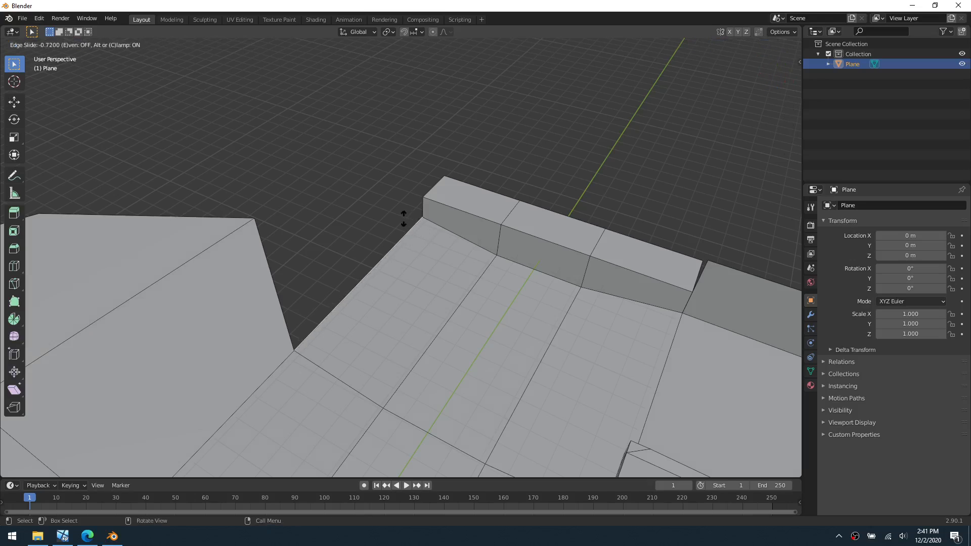
click(403, 221)
key(ctrl+z)
- Add the remaining outer boundary edges of the polygonal ground area to the selection and extrude them up along Z into a wall
shift+click(274, 277)
shift+click(206, 205)
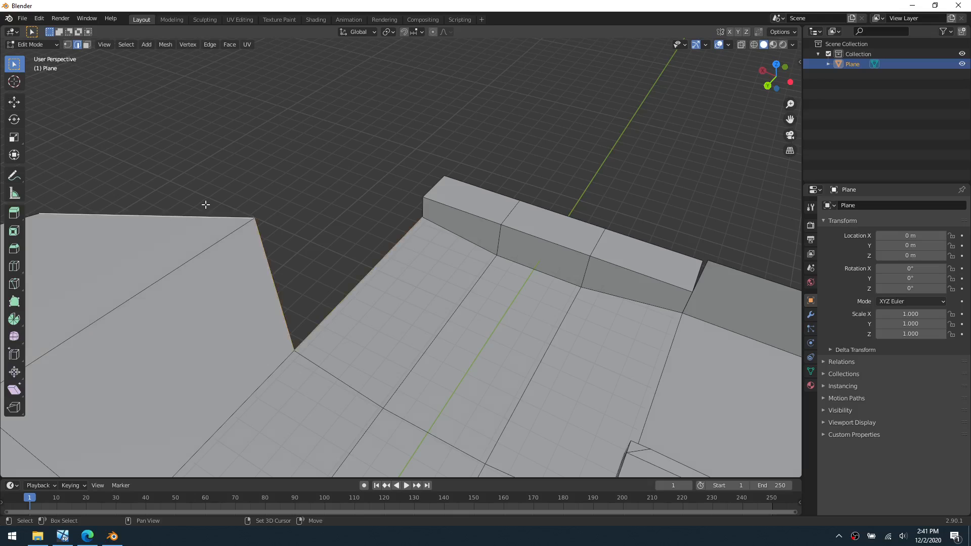
shift+middle_drag(61, 248, 265, 207)
scroll(151, 210, down, 1)
scroll(152, 210, down, 3)
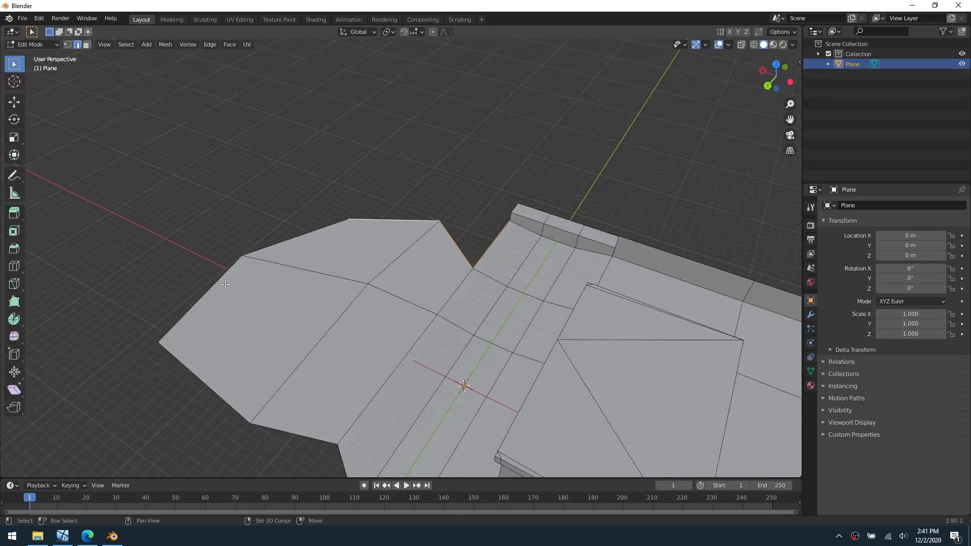
shift+click(222, 281)
shift+click(221, 398)
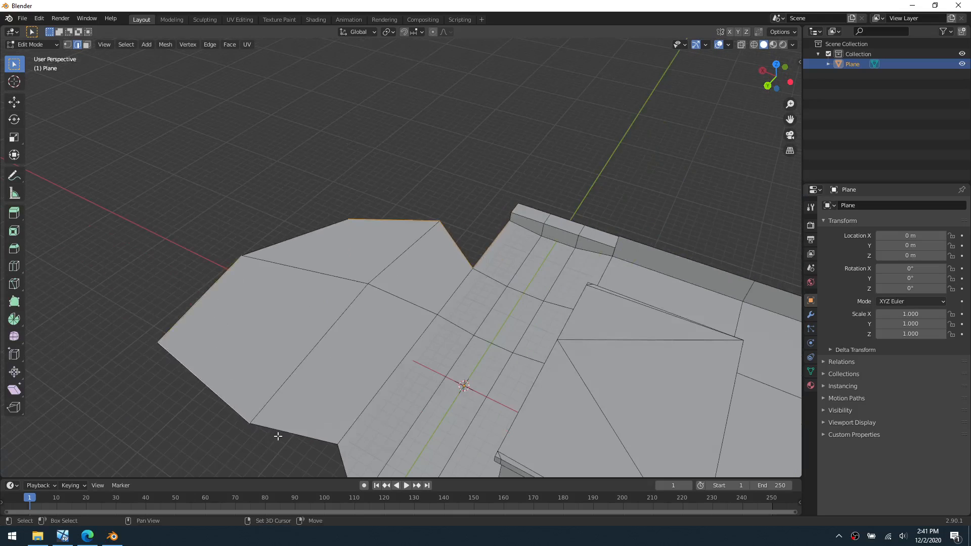
shift+click(288, 243)
key(e)
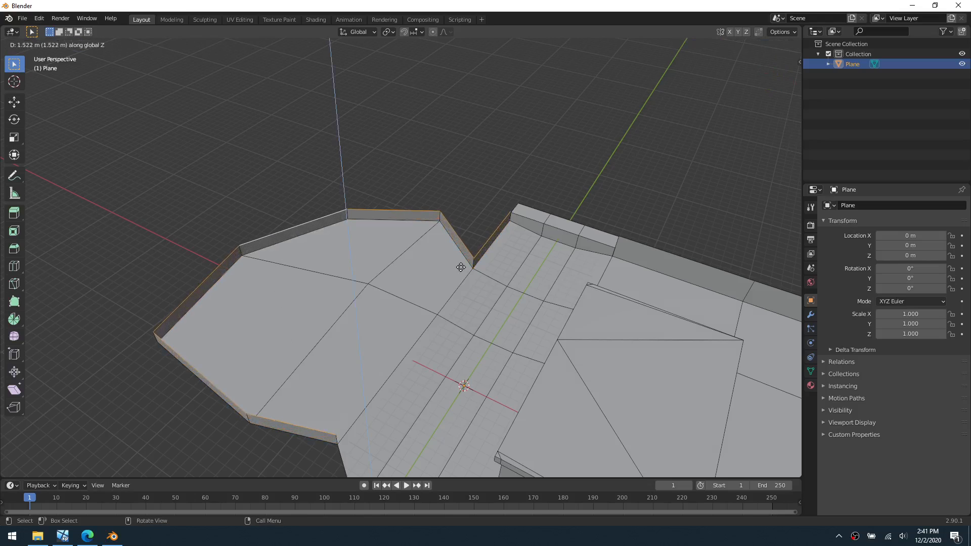
click(470, 255)
- Set snapping to vertices and move the new wall's end top vertex onto the low wall's top corner
middle_drag(496, 231, 479, 218)
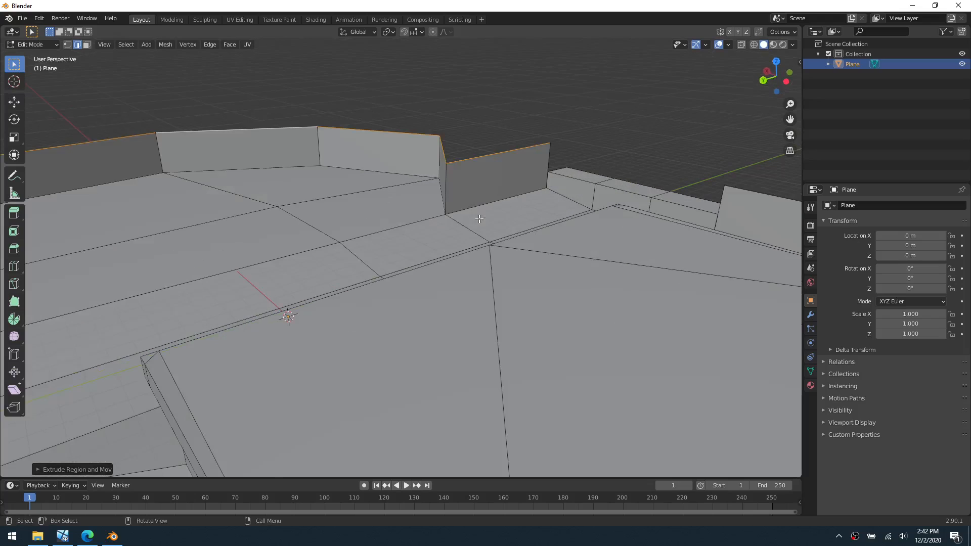
shift+middle_drag(546, 182, 553, 252)
key(1)
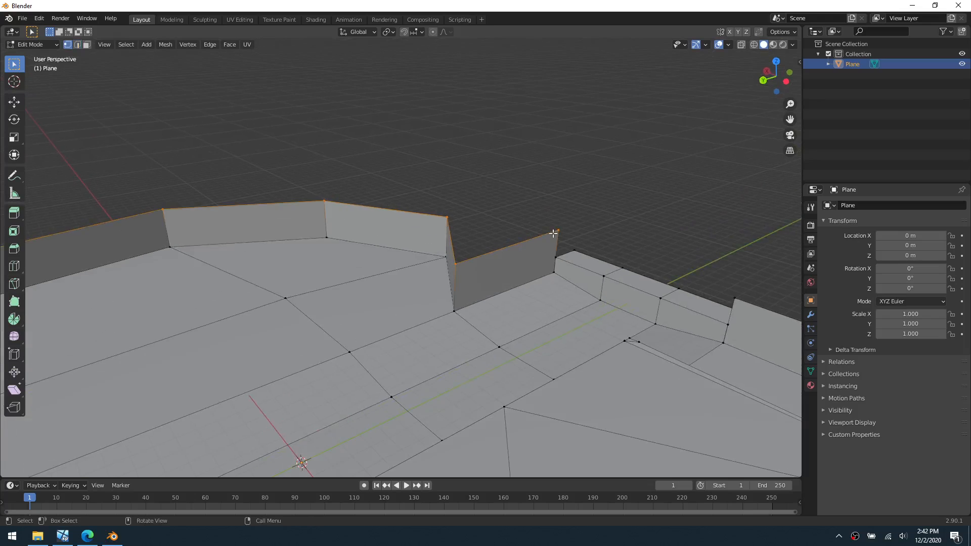
click(556, 234)
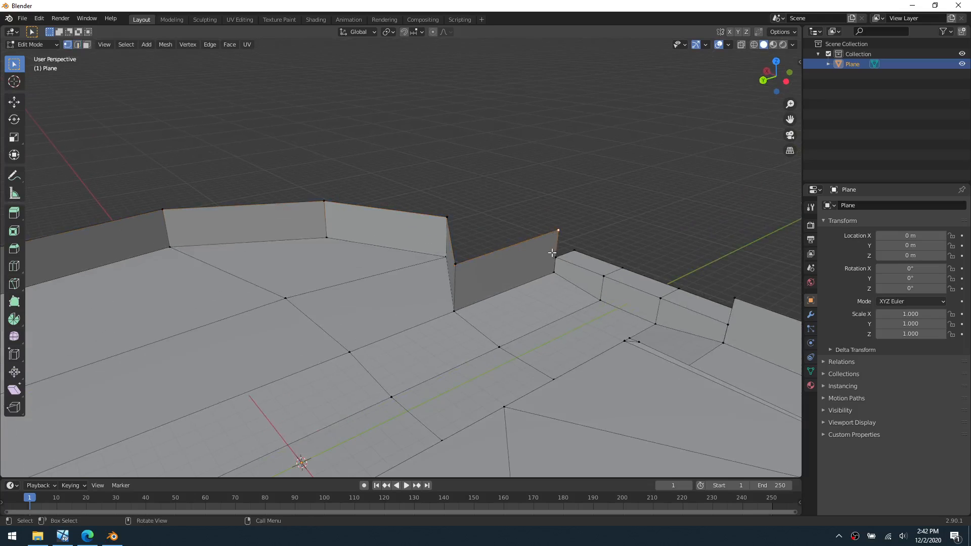
click(412, 32)
click(415, 72)
key(g)
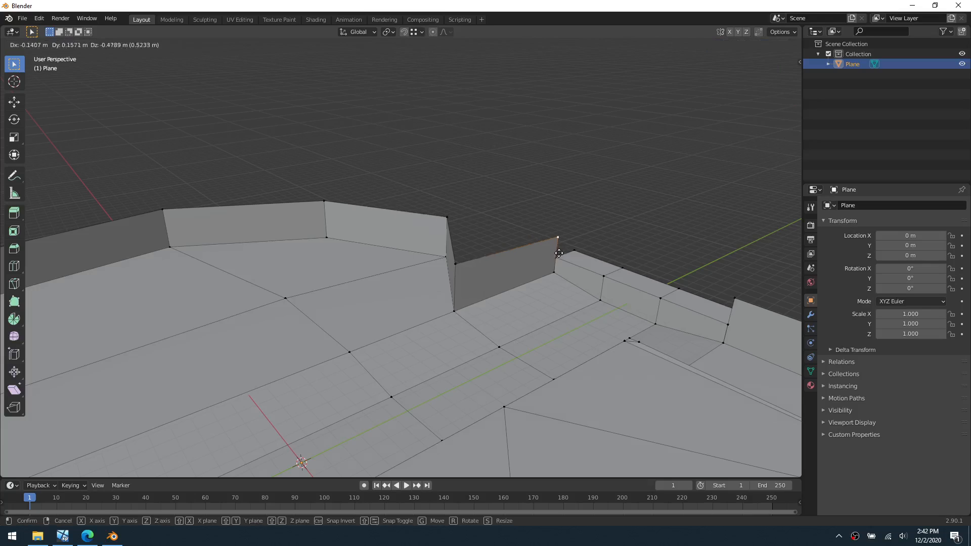
click(555, 258)
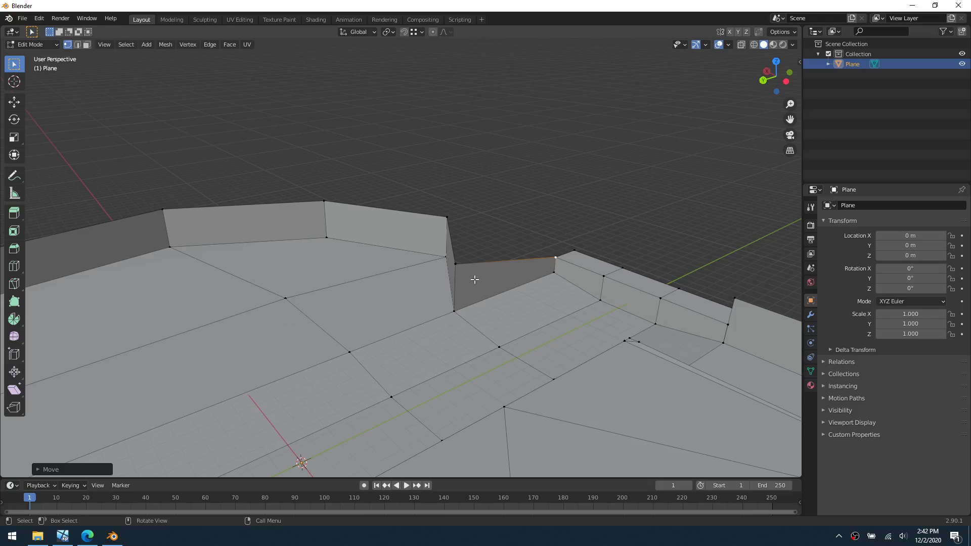
- Move the notch corner's top vertex outward horizontally and shift its top and bottom vertices together about 3.4 m with Z locked
middle_drag(454, 269, 506, 303)
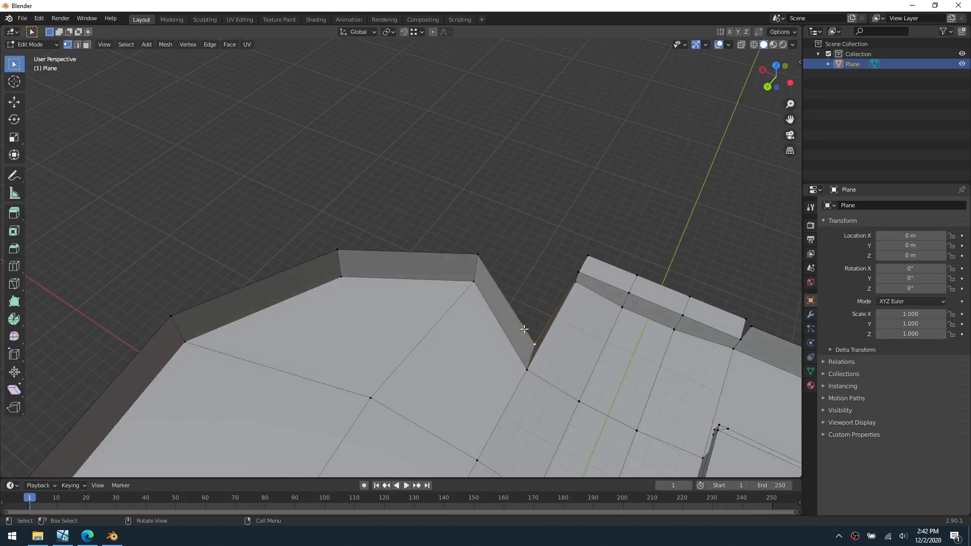
key(g)
key(shift+z)
click(516, 303)
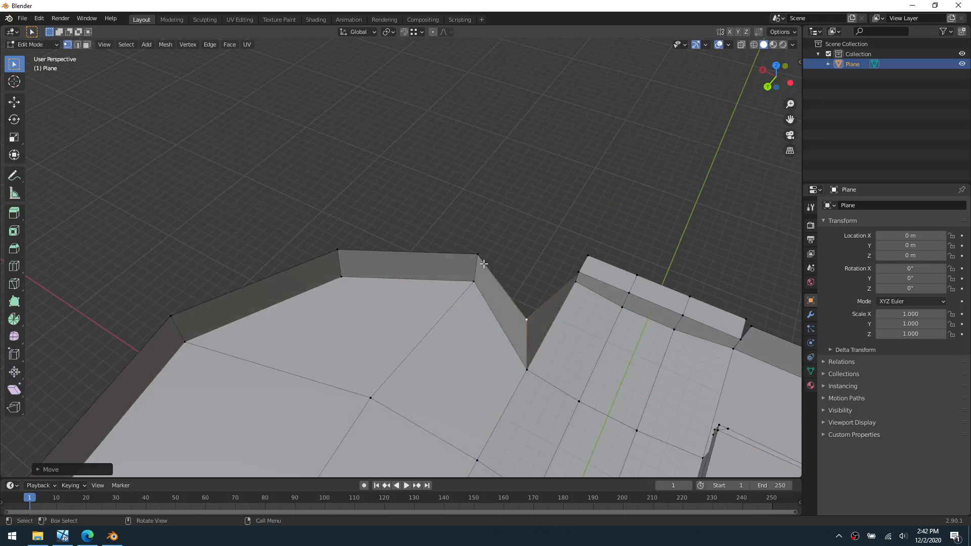
click(522, 354)
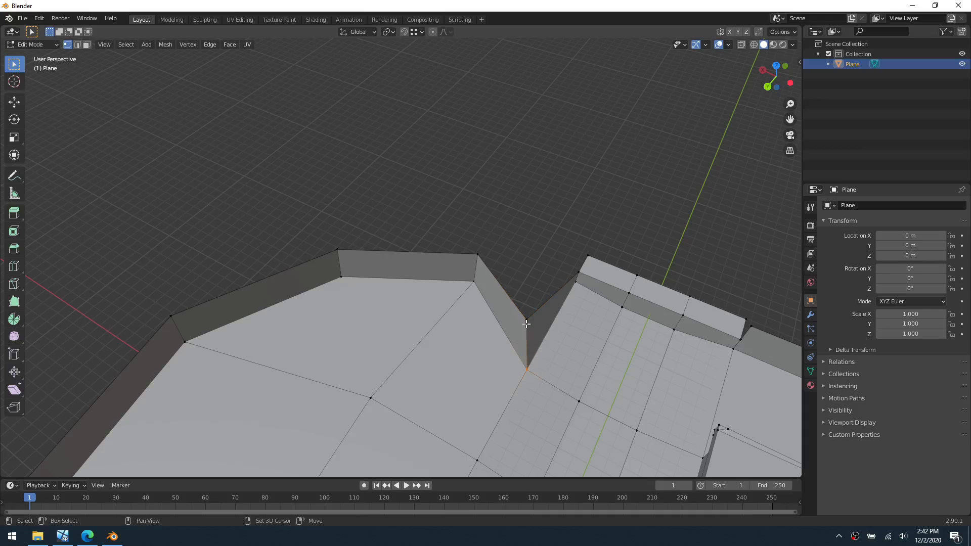
key(g)
key(shift+z)
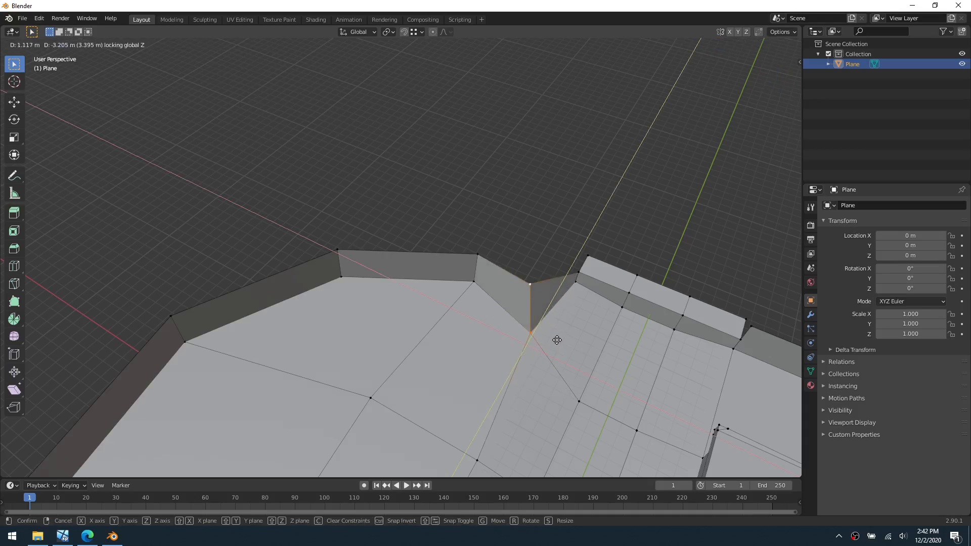
click(557, 340)
- Move the three top vertices of the wall beyond the notch outward with Z locked so the wall slopes
click(483, 286)
click(479, 259)
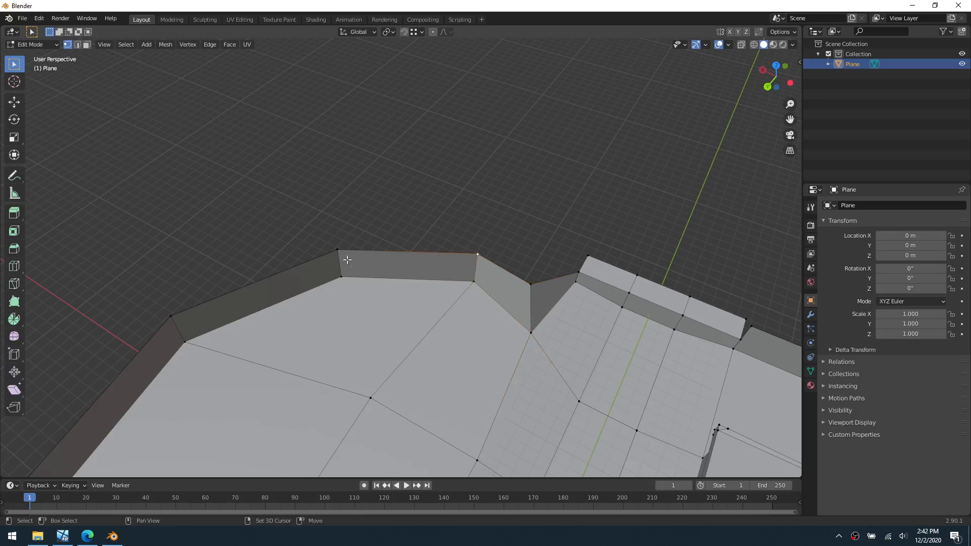
key(g)
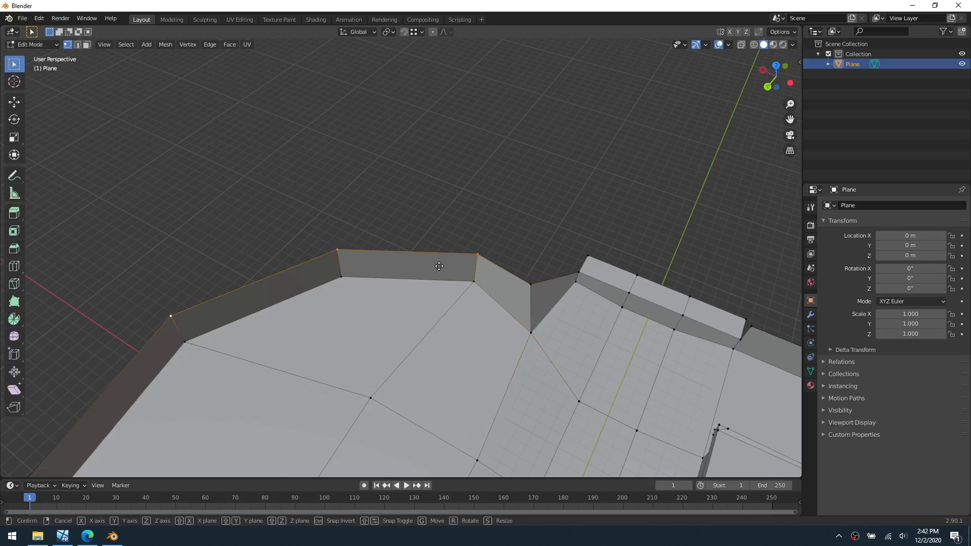
key(shift+z)
click(418, 240)
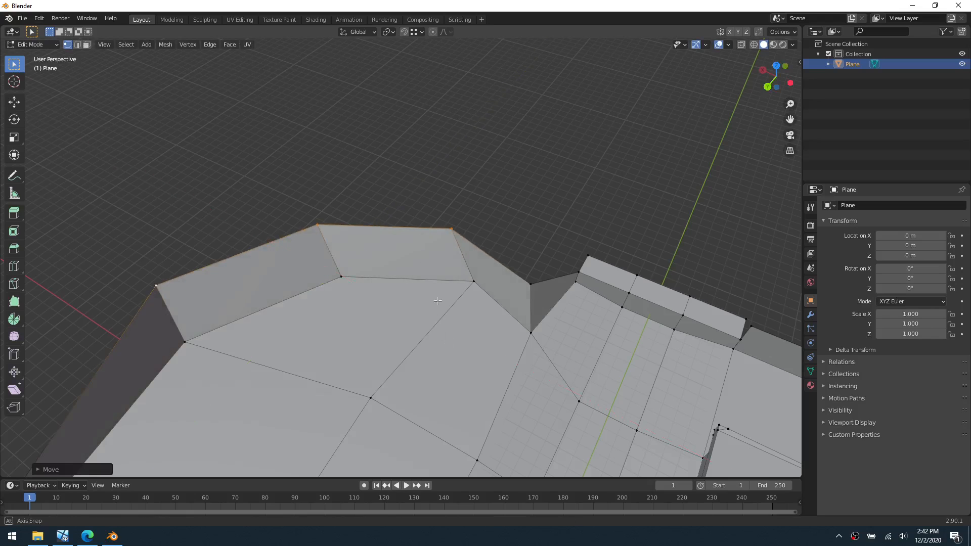
- Move the notch corner's top vertex outward along Y to slope the wall there
middle_drag(418, 240, 527, 268)
key(g)
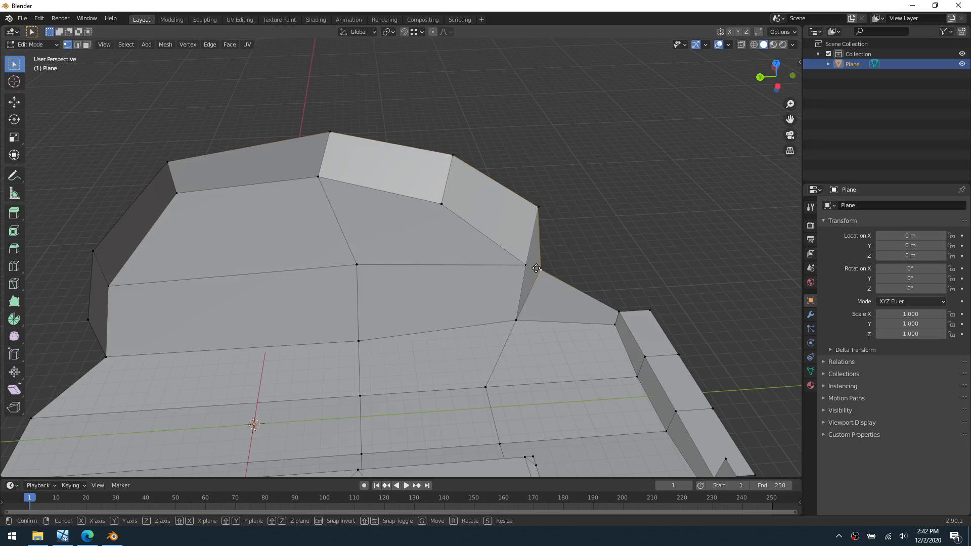
key(x)
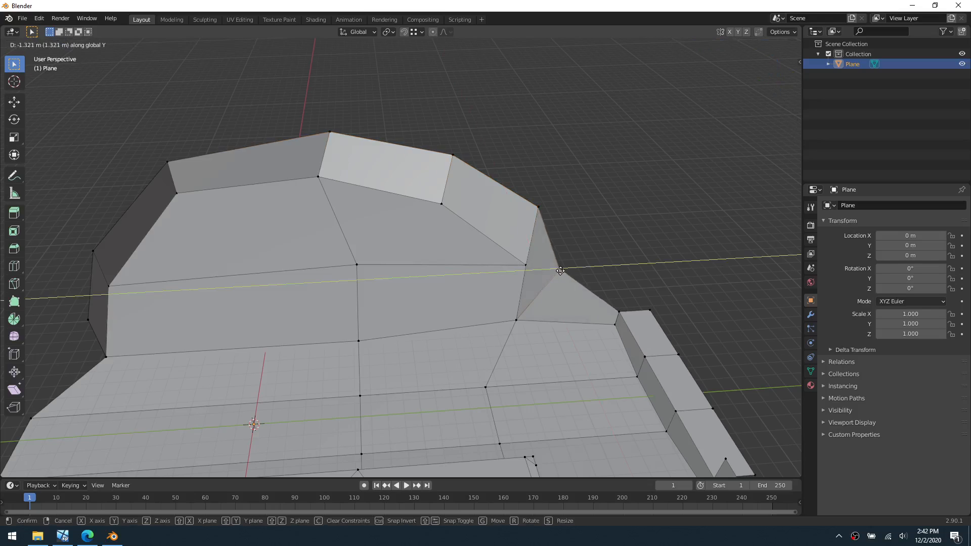
click(566, 269)
- Select the three top vertices at the wall's opposite end and move them outward with Z locked
middle_drag(322, 268, 200, 274)
click(200, 274)
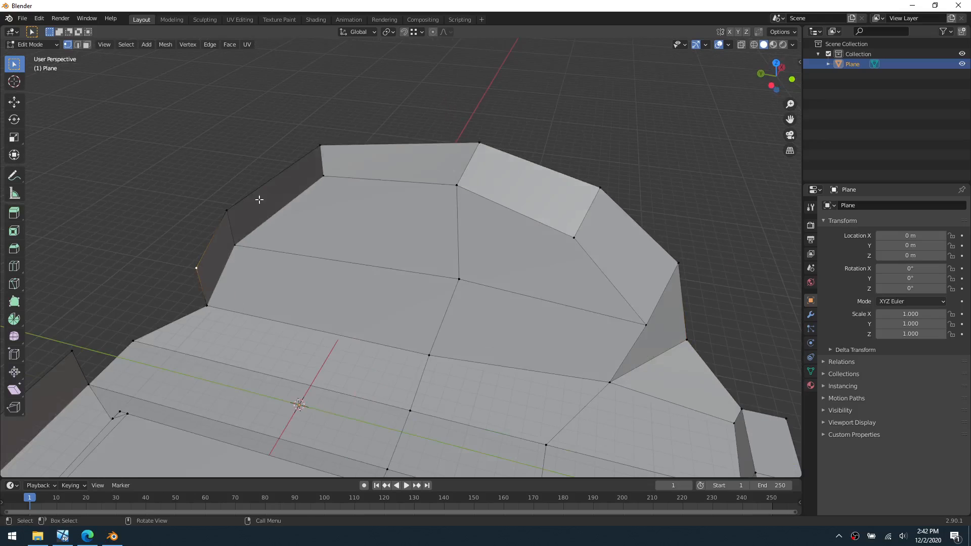
ctrl+click(320, 148)
key(g)
key(shift+z)
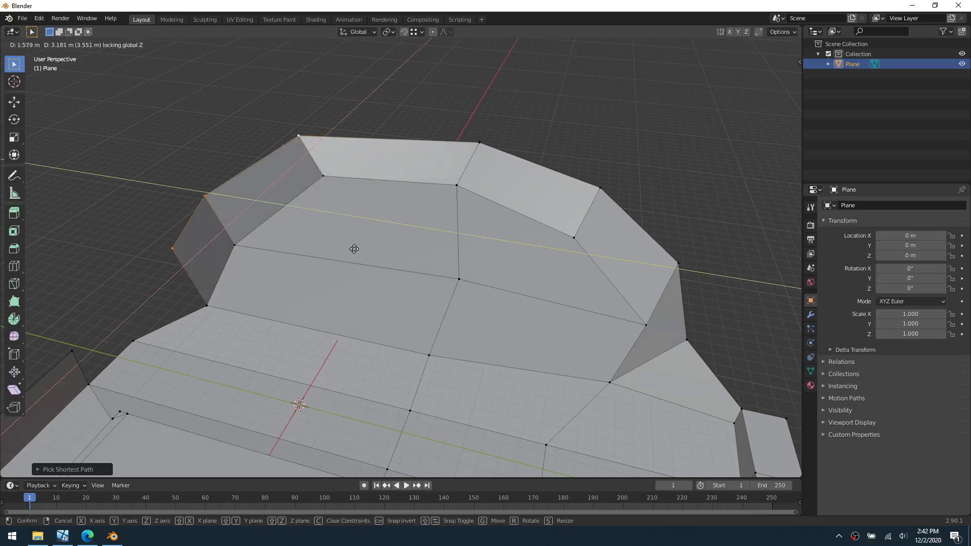
right_click(354, 248)
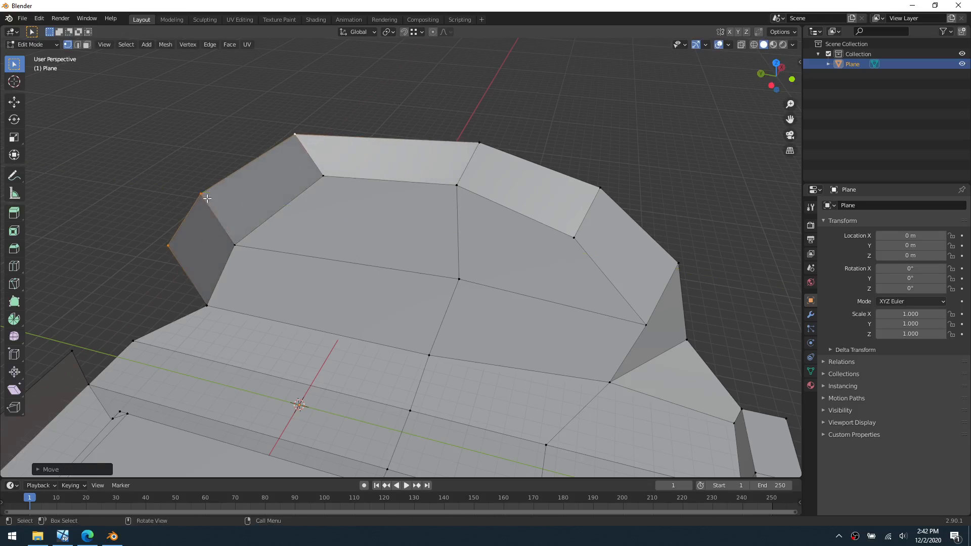
- Lower two separate top vertices of the sloped wall, one near its far end and one midway along it
key(g)
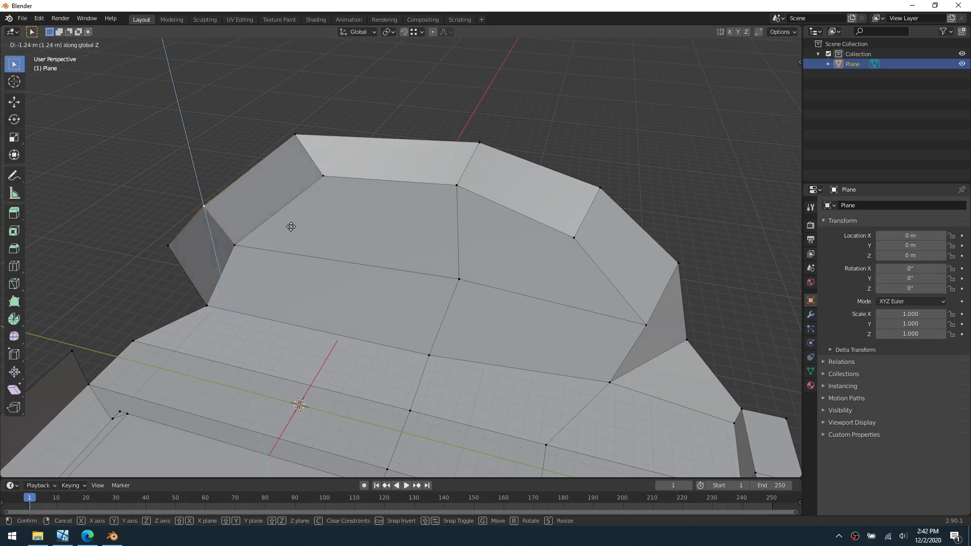
click(292, 224)
click(480, 143)
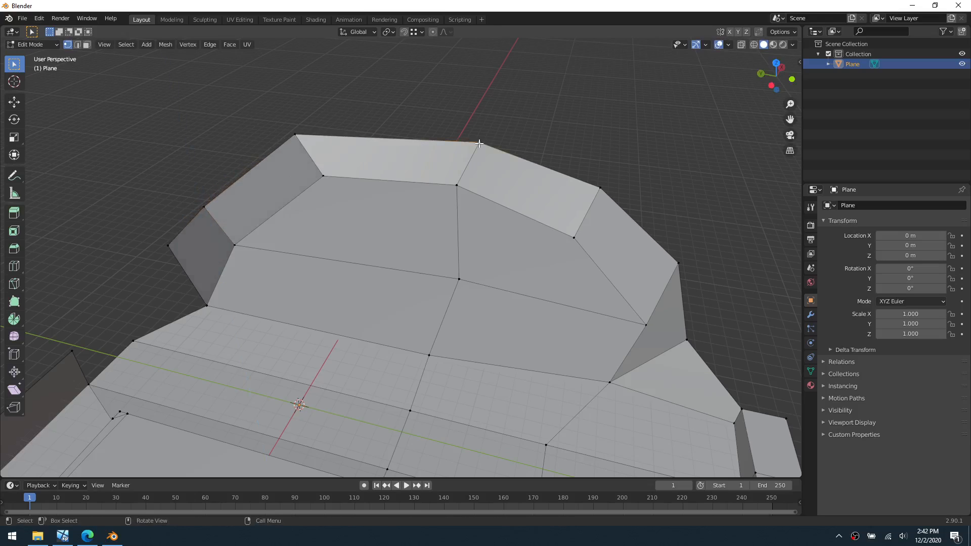
key(g)
click(499, 221)
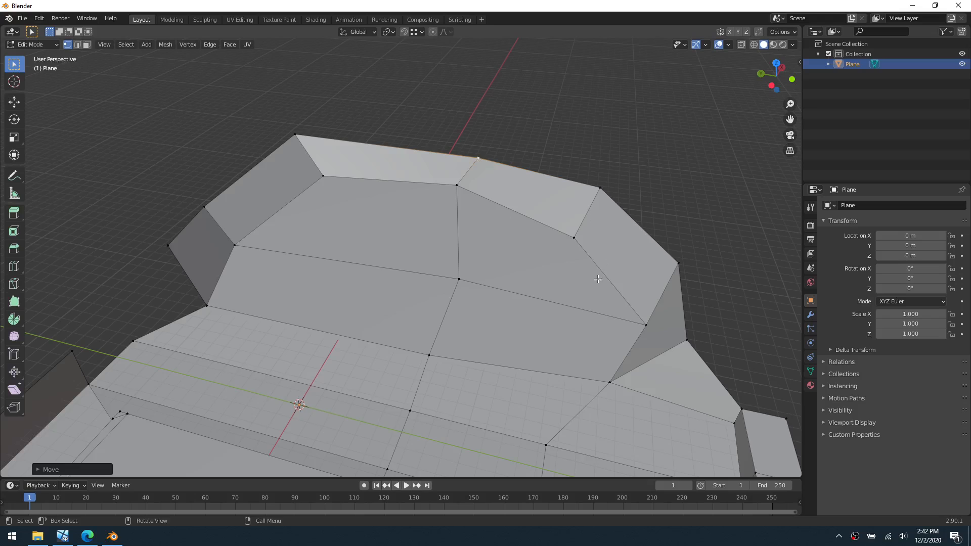
- Lower the two wall top vertices nearest the notch by about 0.9 m along Z
middle_drag(598, 279, 627, 152)
click(624, 159)
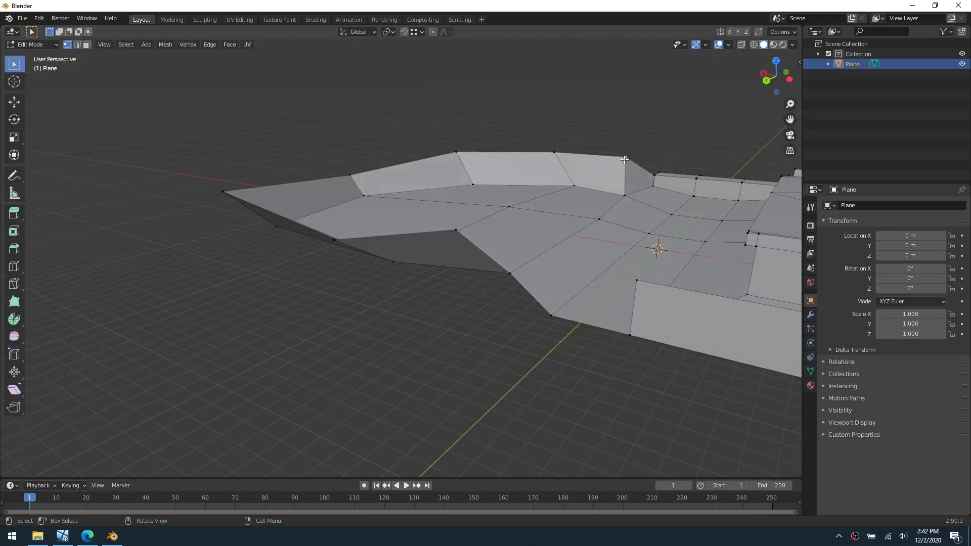
key(g)
key(z)
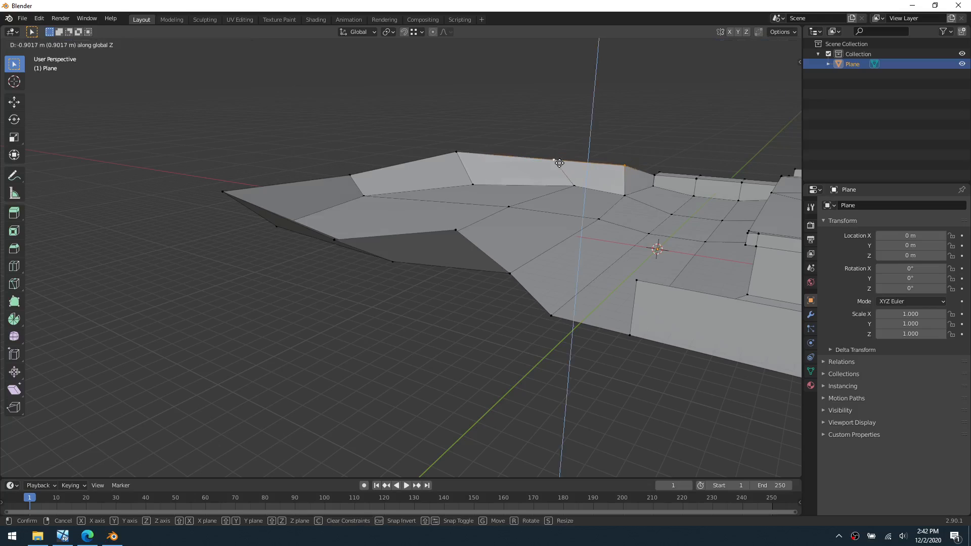
click(560, 163)
- Raise the top vertex midway along the sloped wall along Z
shift+middle_drag(558, 167, 411, 192)
click(268, 187)
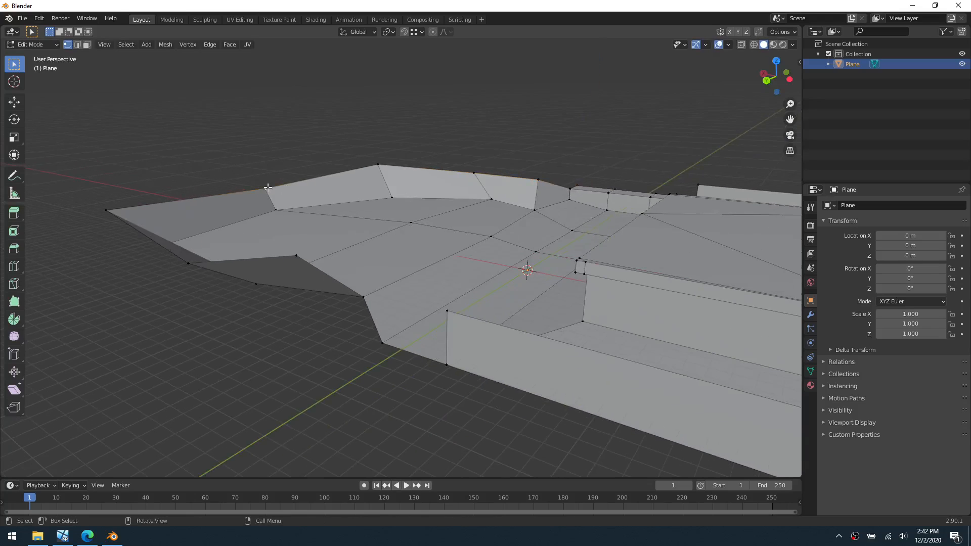
key(g)
key(z)
click(271, 171)
- Try to flatten the notch's slanted floor edge along Y with scale 0 and shift it about 1.7 m along Y
middle_drag(501, 247, 634, 273)
shift+middle_drag(550, 252, 474, 365)
scroll(456, 319, up, 2)
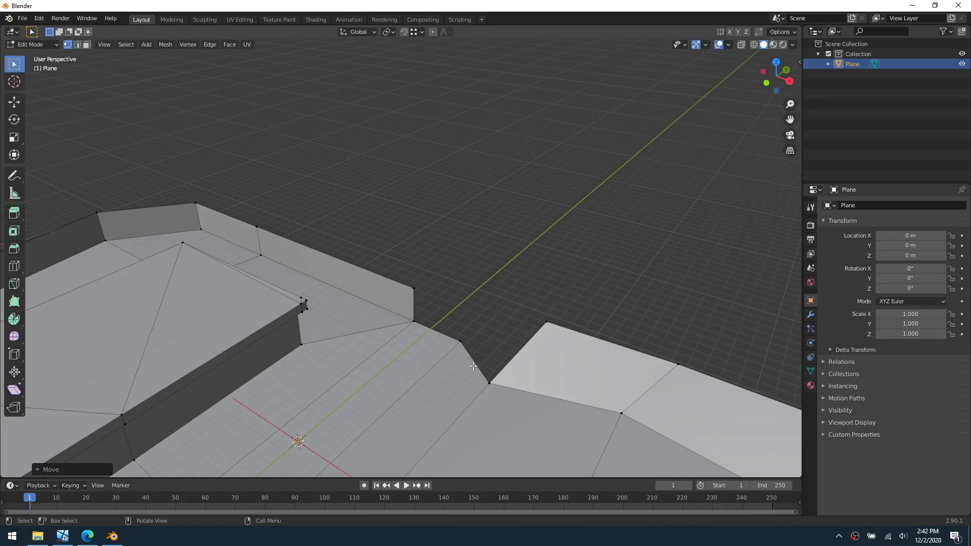
key(2)
click(469, 358)
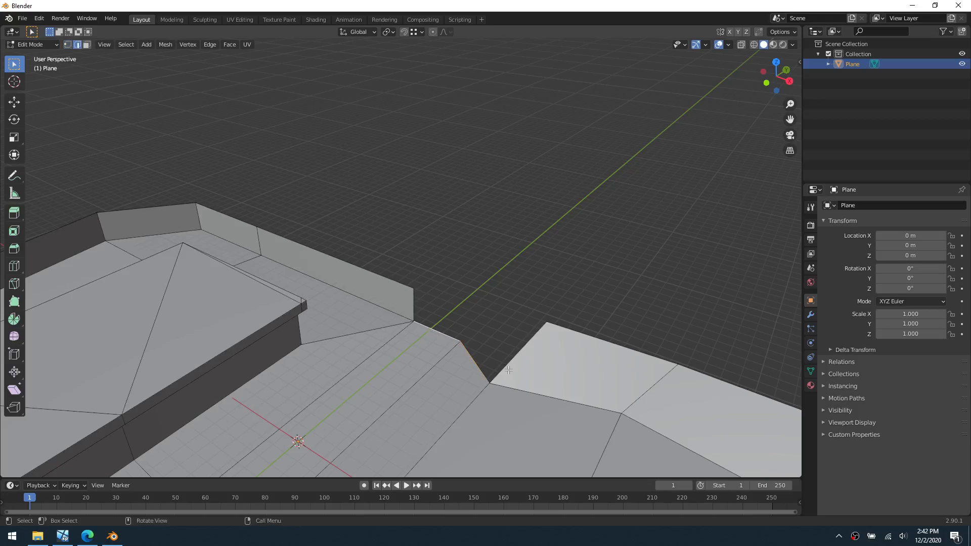
text(sy)
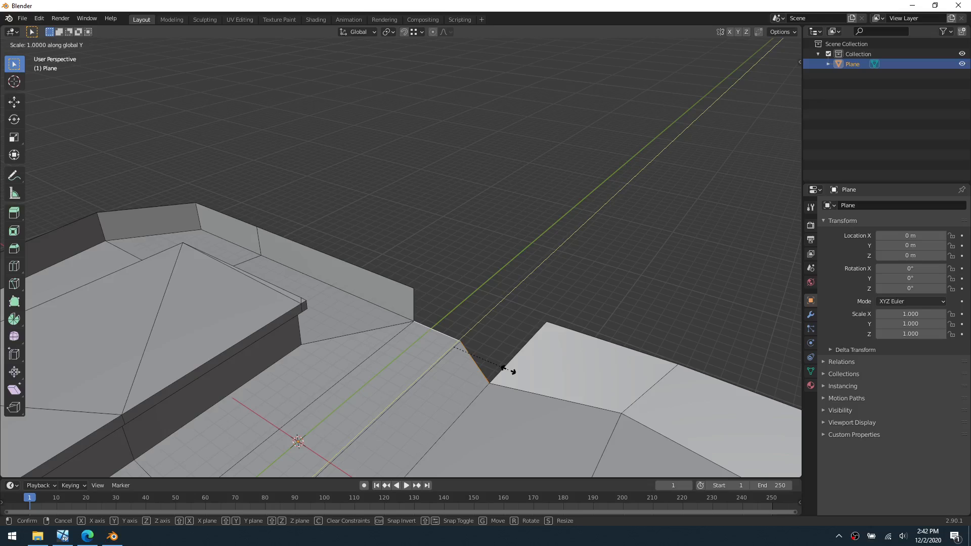
text(0)
key(Return)
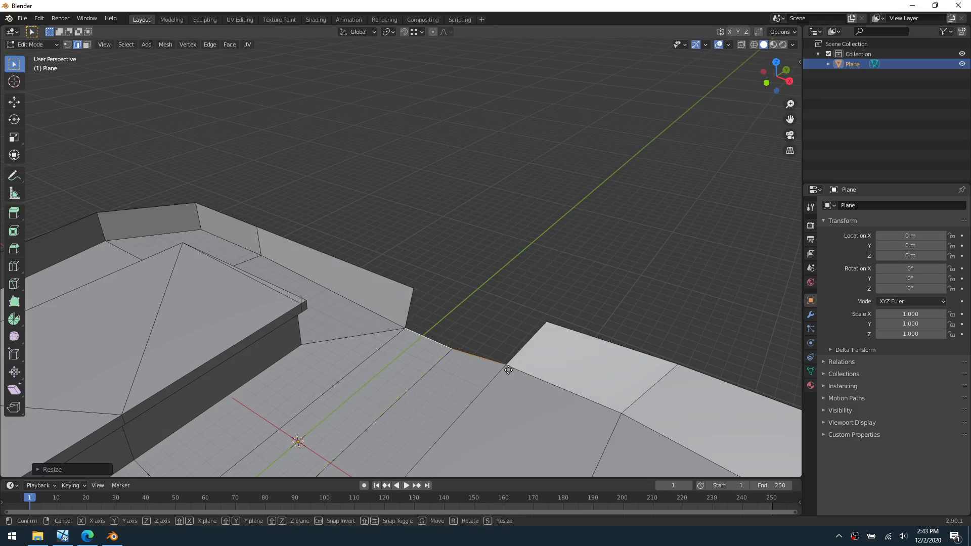
key(g)
key(y)
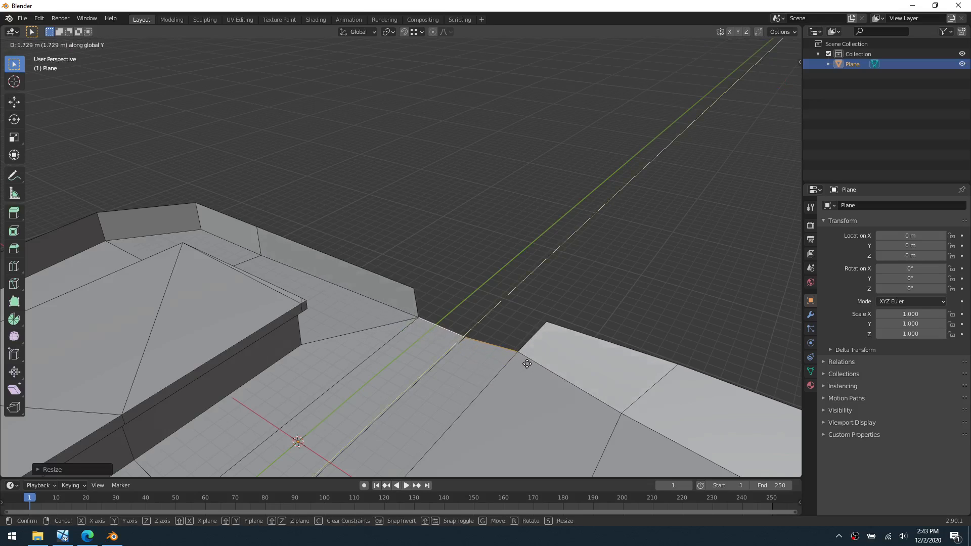
click(524, 362)
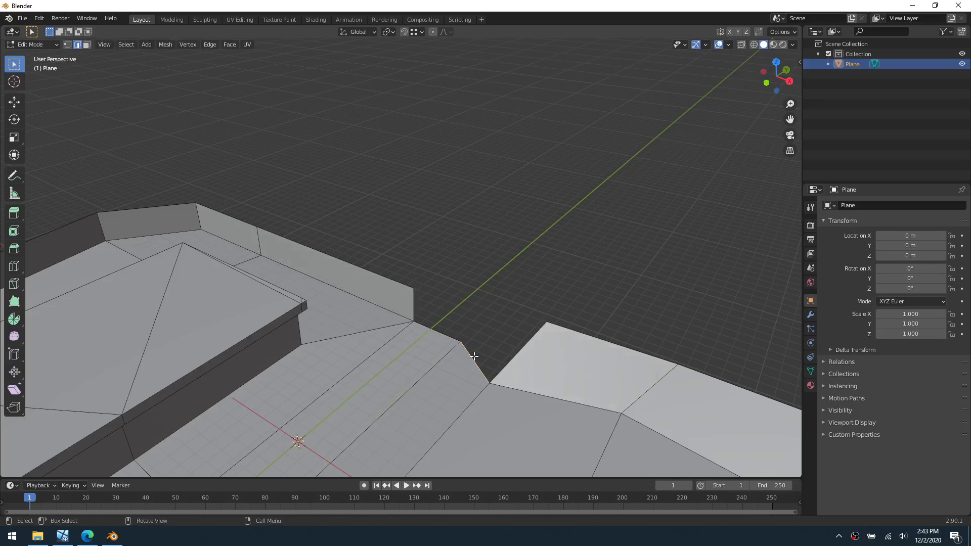
- Move the inner corner vertex of the notch about 2.5 m along Y, in line with the neighbouring floor border
key(1)
key(g)
key(y)
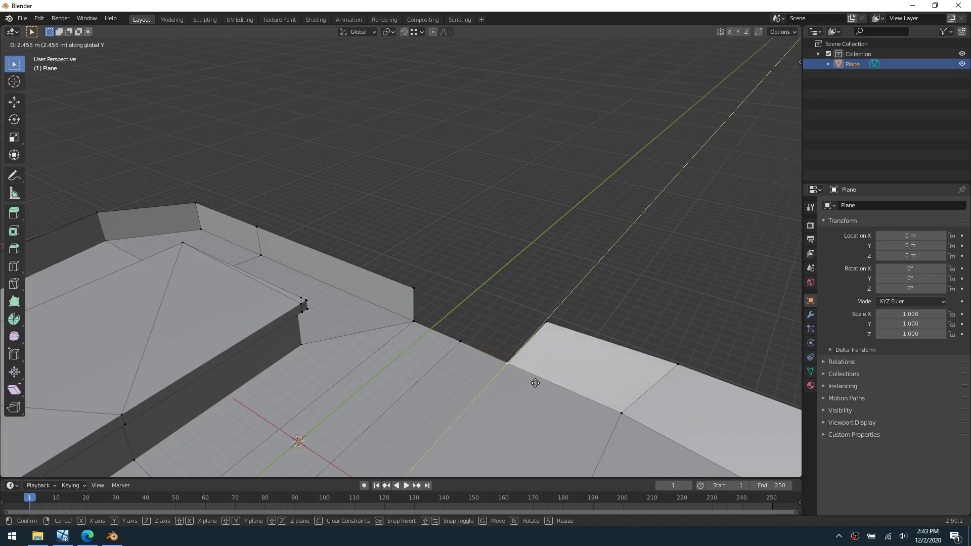
click(534, 383)
- Extrude the two floor edges in the wall gap upward along Z, and extrude them again outward along Y to form a ledge
key(2)
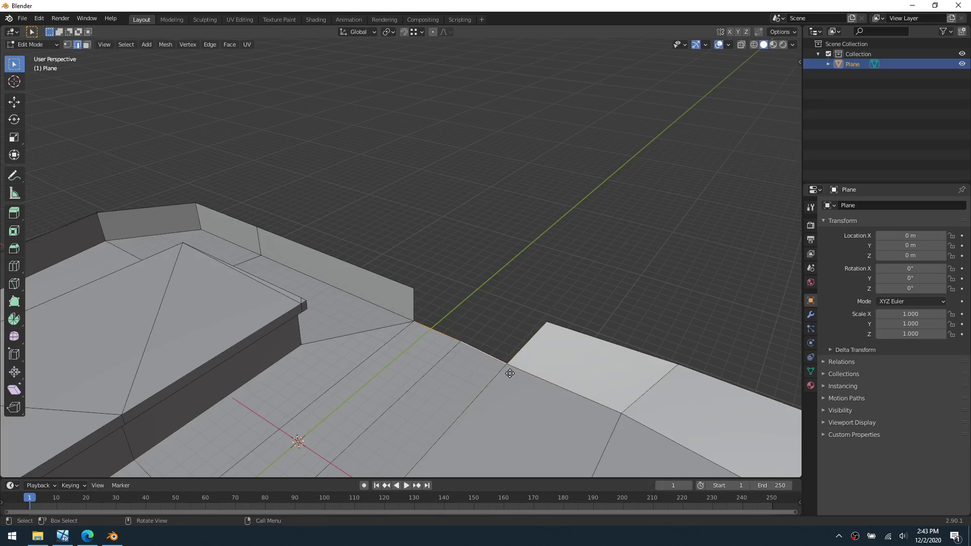
key(e)
key(z)
click(516, 359)
key(e)
key(y)
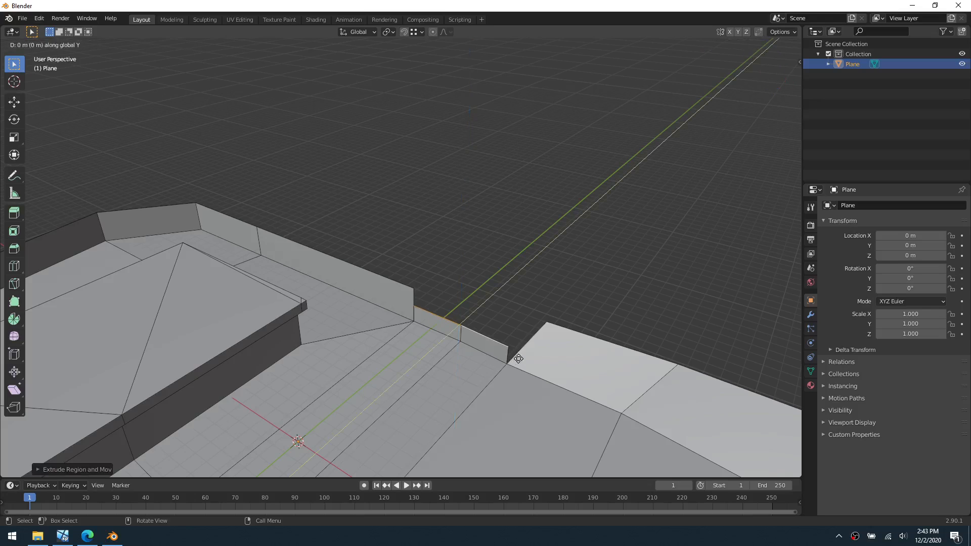
click(548, 337)
- Fill the opening between the ledge's side and the adjacent sloped wall with a face
click(523, 346)
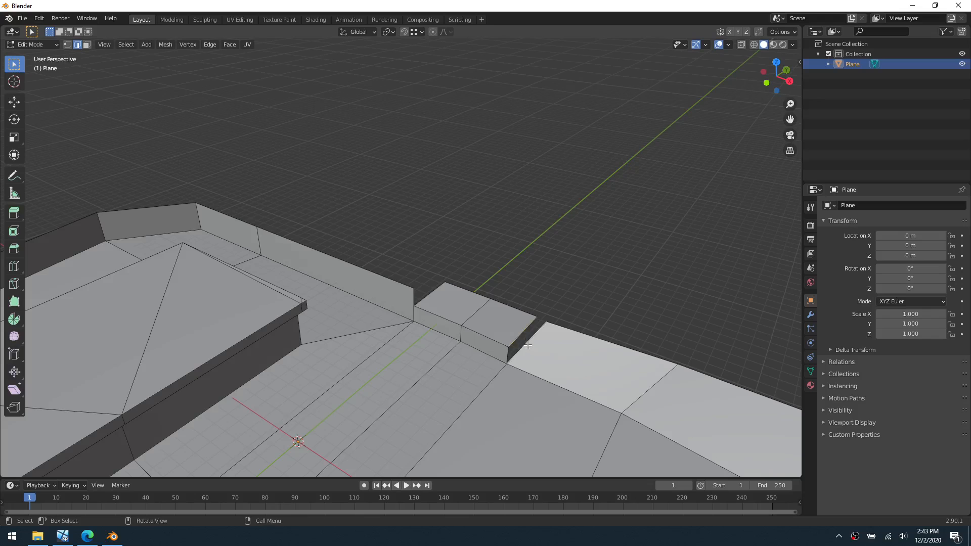
click(527, 345)
middle_drag(527, 345, 420, 399)
key(k)
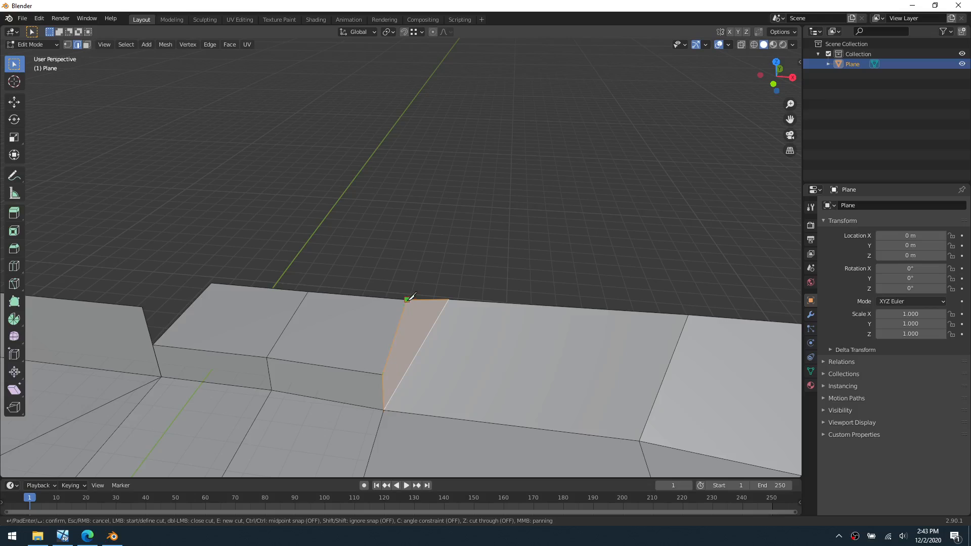
key(Escape)
middle_drag(414, 347, 376, 387)
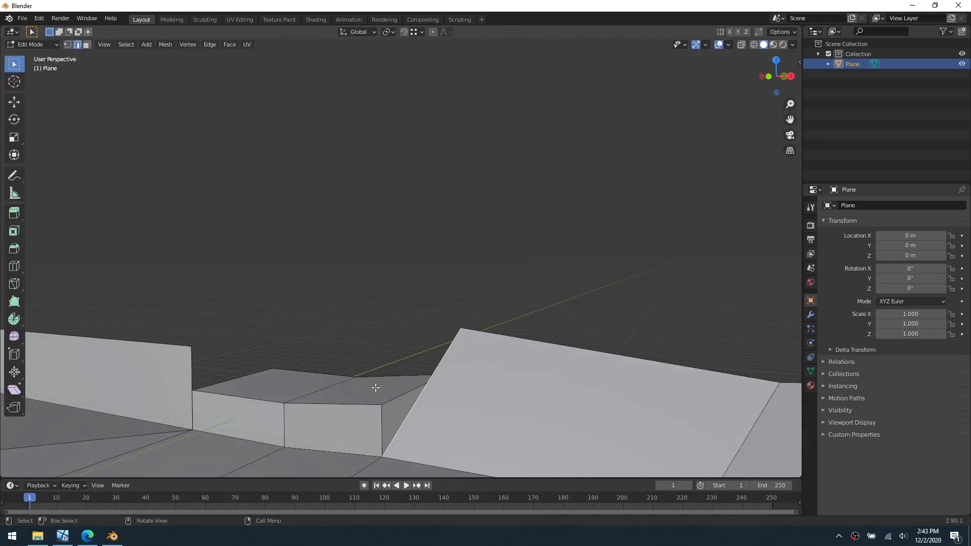
- Flatten the ledge's two top faces along Z with scale 0
key(3)
click(293, 390)
shift+click(349, 400)
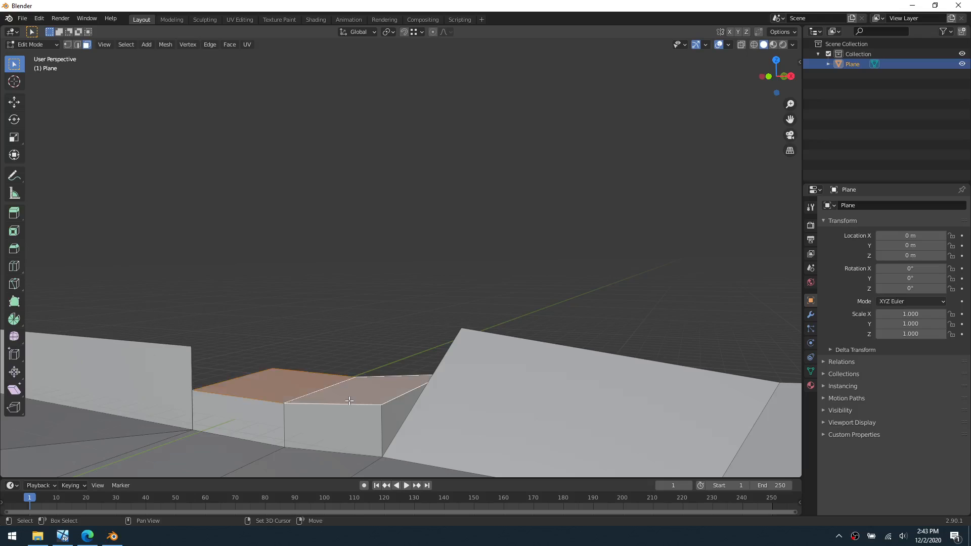
key(s)
key(z)
key(0)
key(Return)
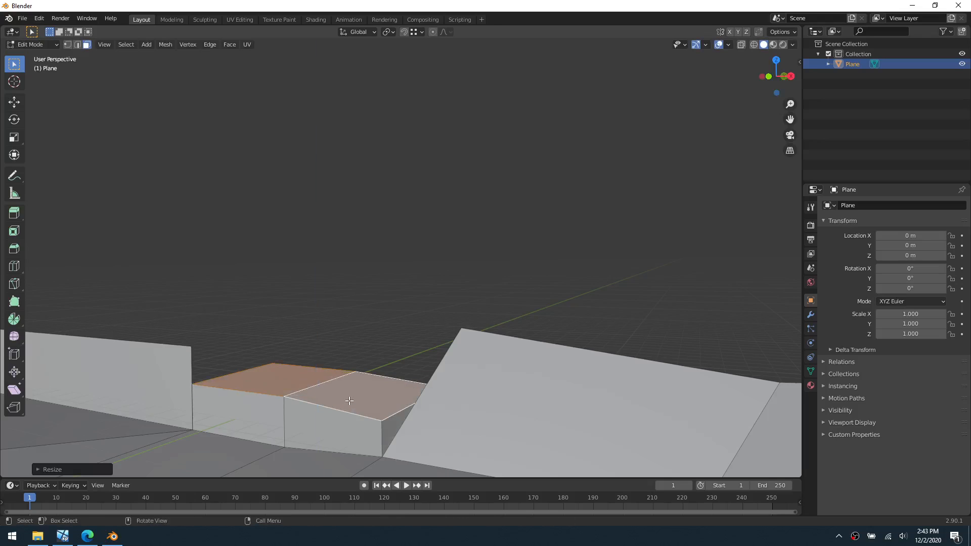
- Lower the sloped wall's top vertex beside the ledge by about 1.5 m along Z
middle_drag(375, 387, 438, 378)
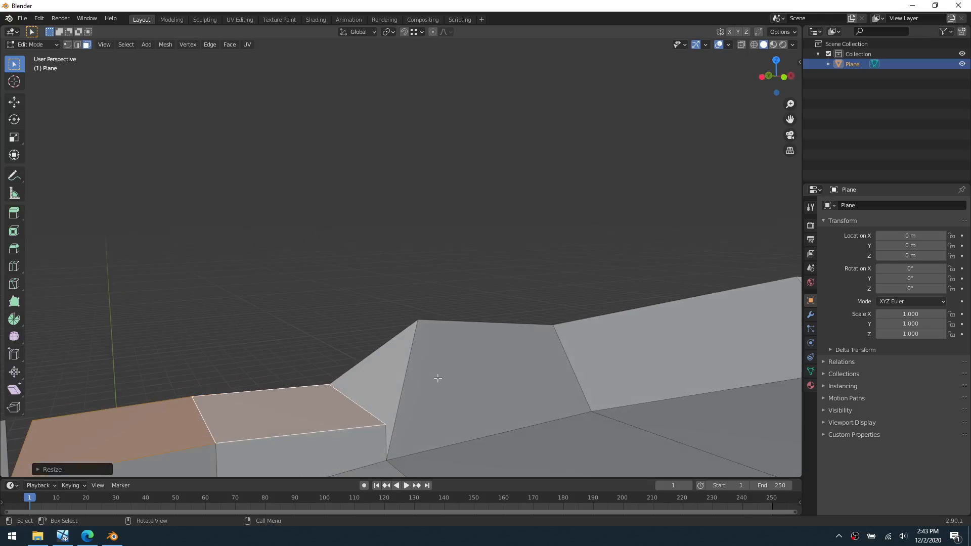
key(ctrl+Tab)
click(484, 374)
click(418, 320)
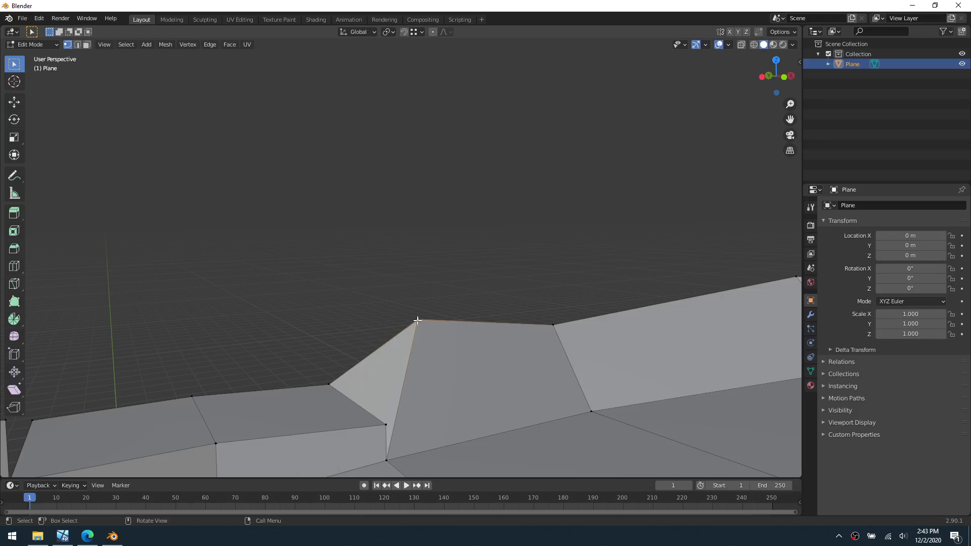
key(g)
key(z)
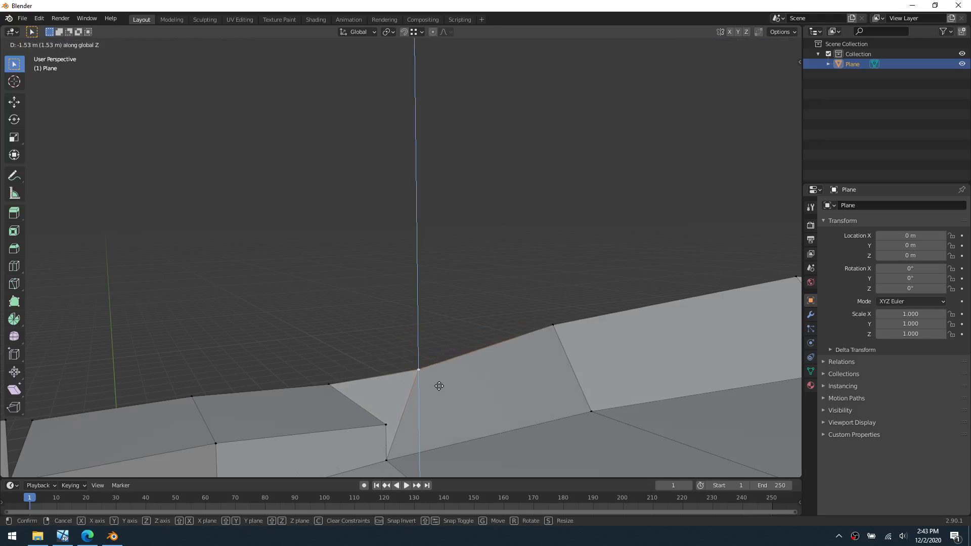
click(439, 386)
- Lower the three floor faces of the central strip slightly along Z and return to Object Mode
middle_drag(439, 386, 370, 395)
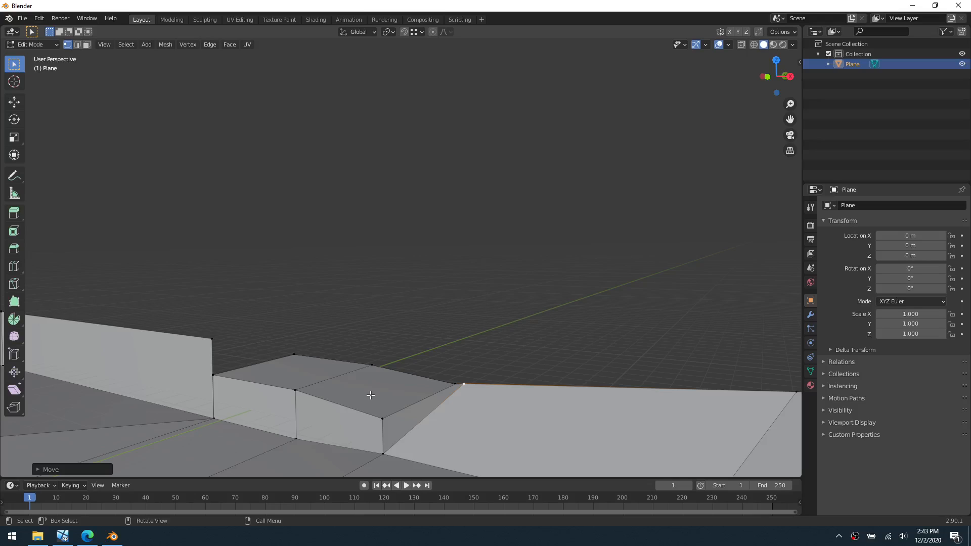
scroll(342, 307, down, 2)
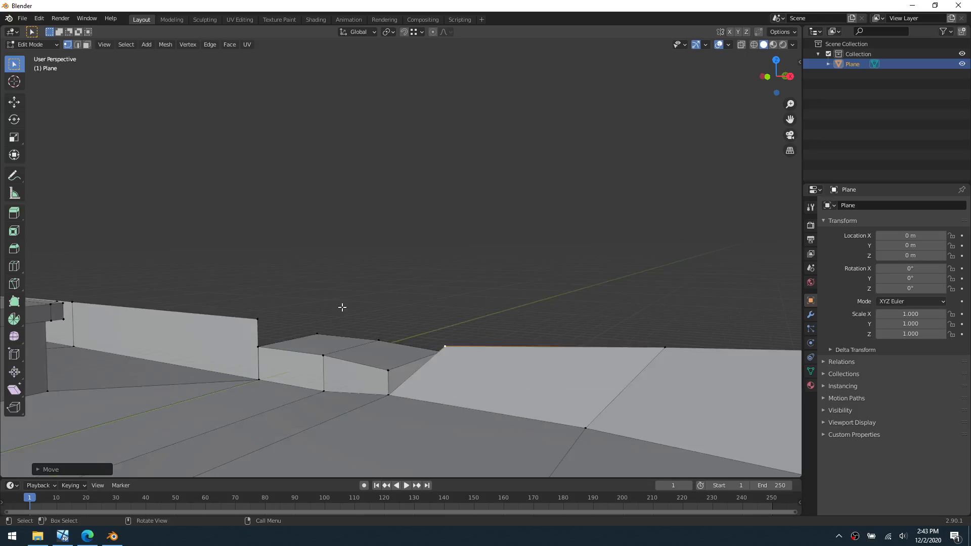
middle_drag(344, 376, 386, 390)
key(2)
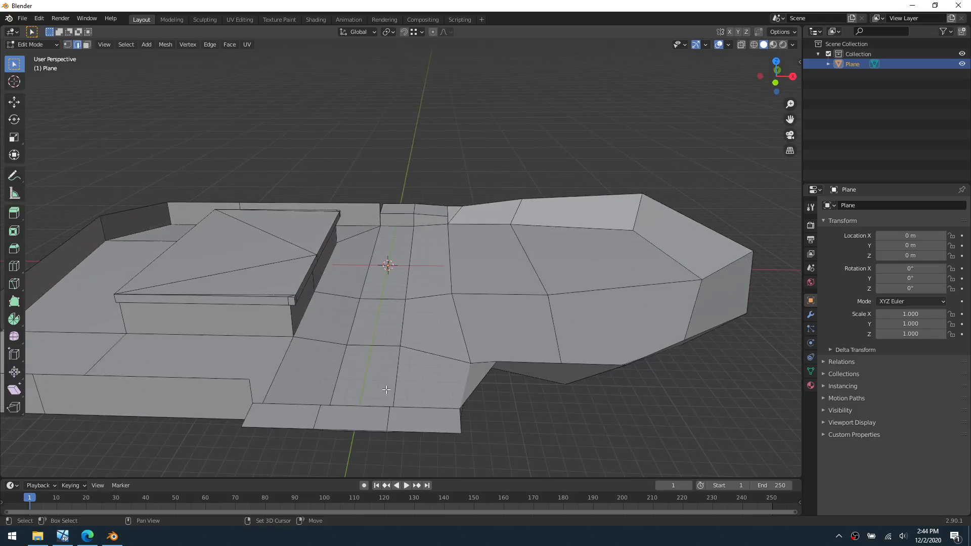
middle_drag(396, 346, 420, 327)
scroll(417, 325, up, 4)
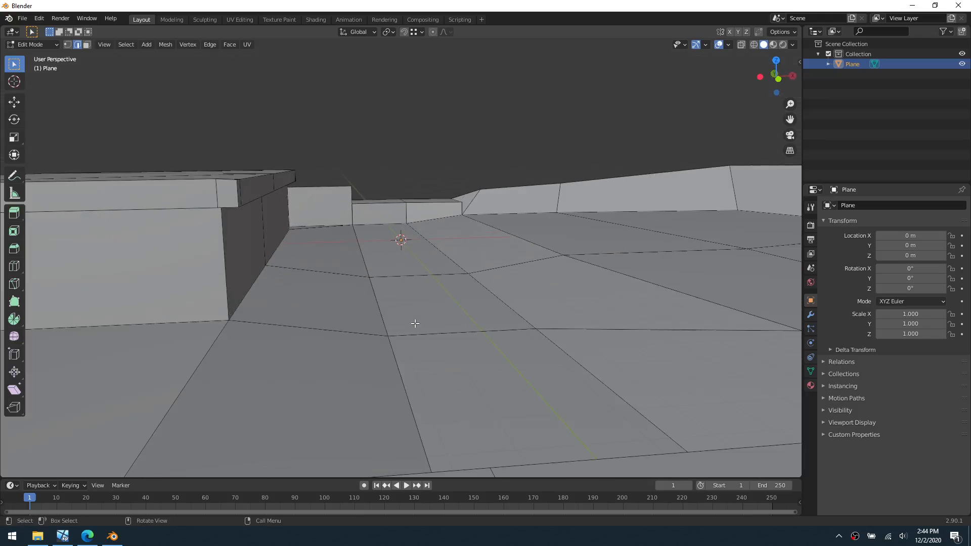
key(3)
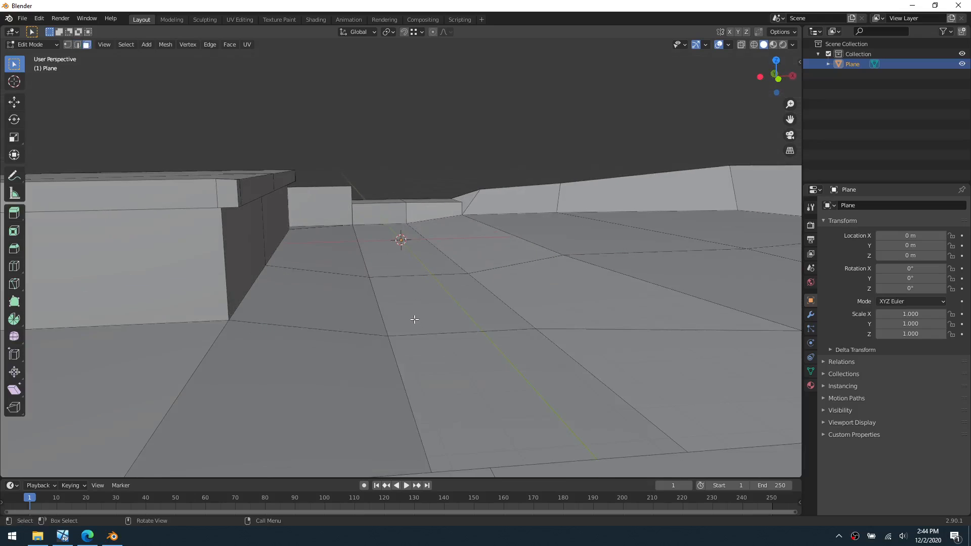
click(414, 320)
shift+click(394, 267)
shift+click(452, 349)
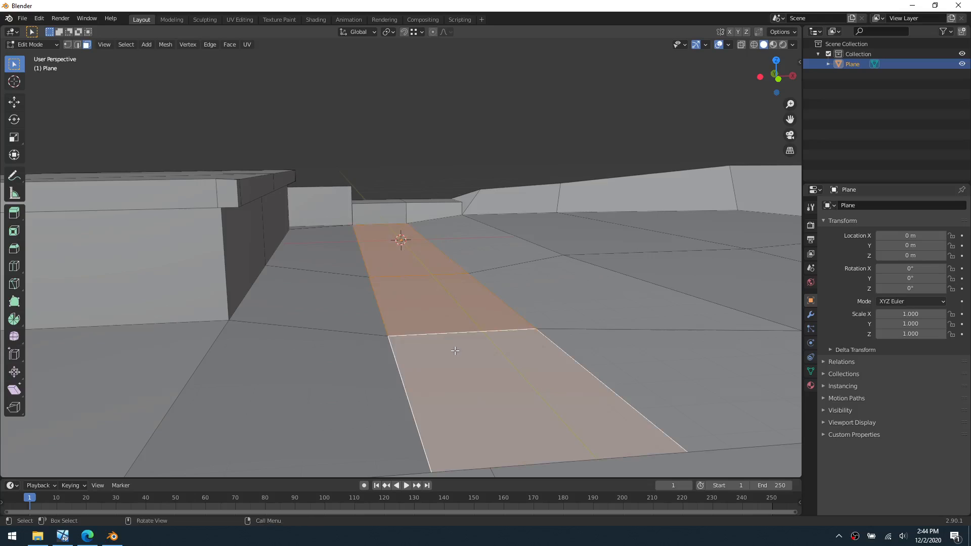
key(g)
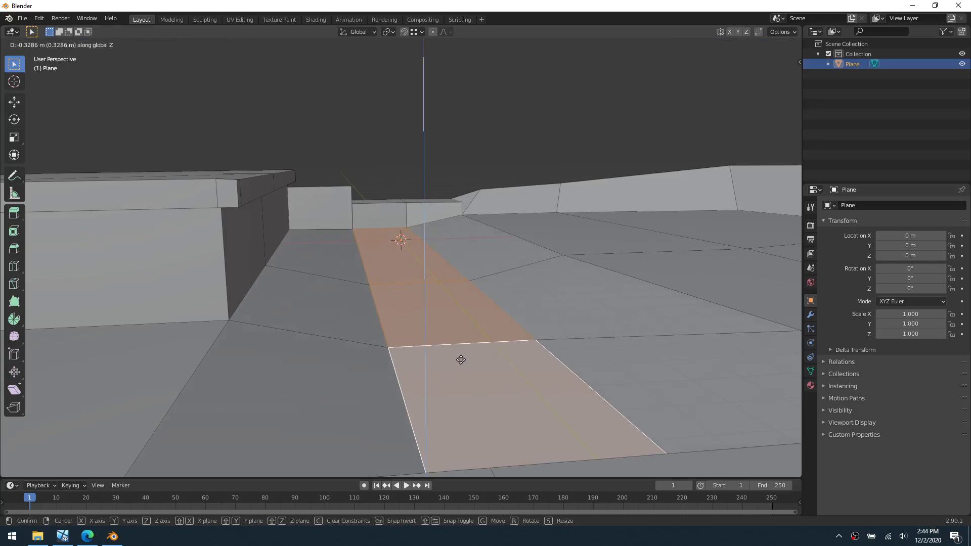
click(456, 354)
key(Tab)
middle_drag(455, 354, 368, 344)
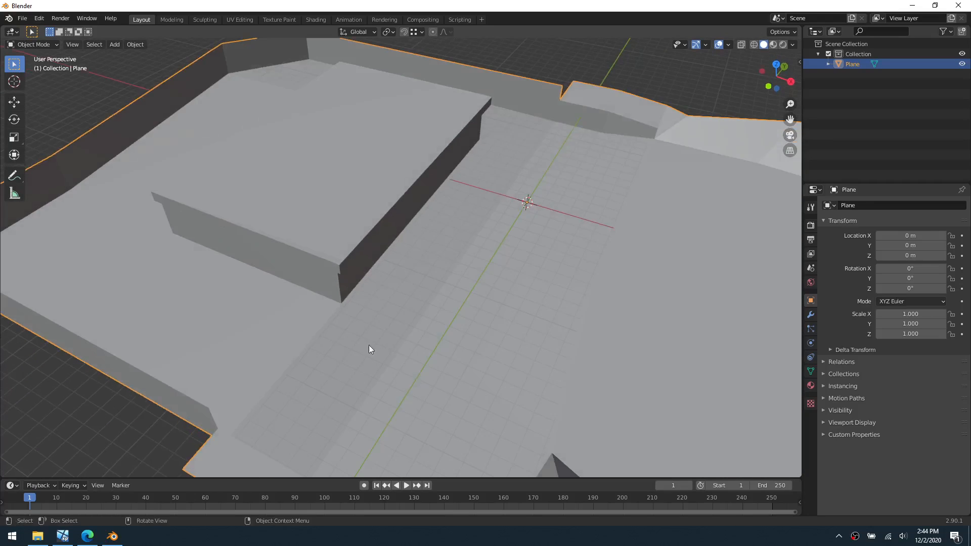
- Switch to the Ghost Recon Level Builder PDF in Microsoft Edge and look up the official doorway dimensions
click(92, 539)
scroll(398, 189, down, 10)
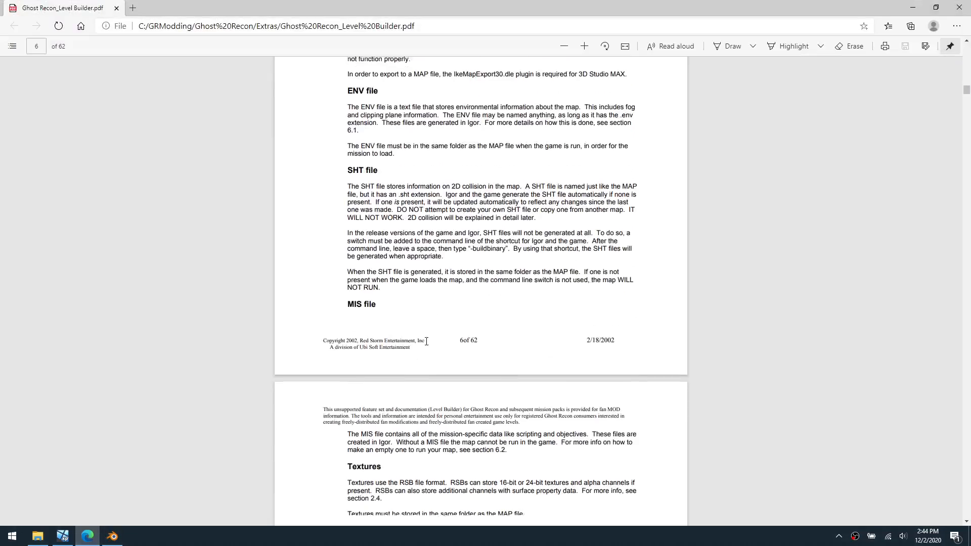
scroll(430, 340, up, 1)
scroll(424, 349, down, 9)
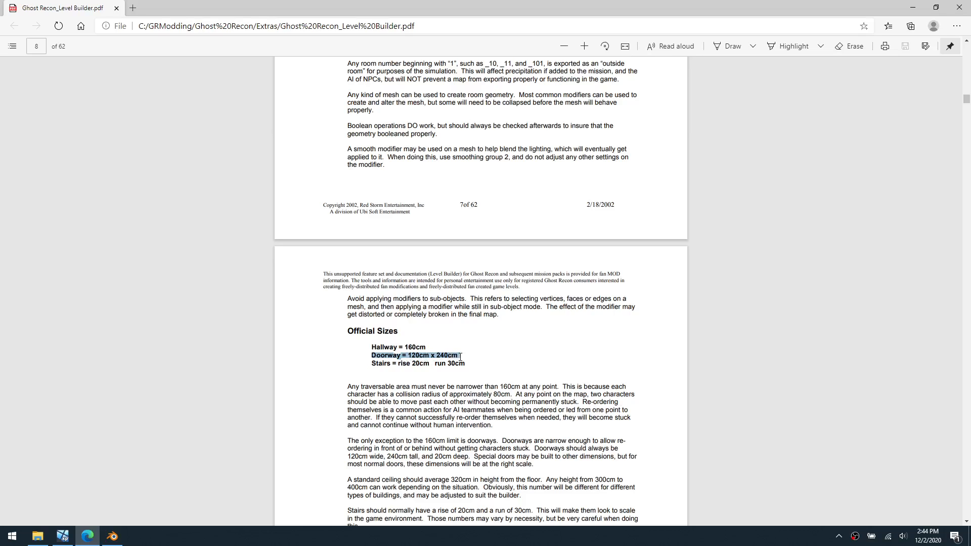
- Switch back to Blender and add a cube mesh in Object Mode
click(113, 540)
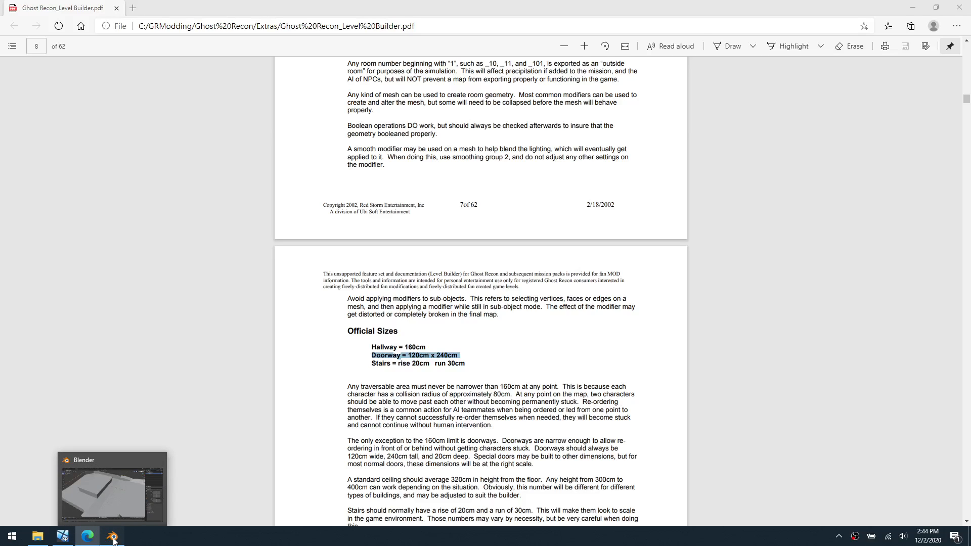
click(113, 537)
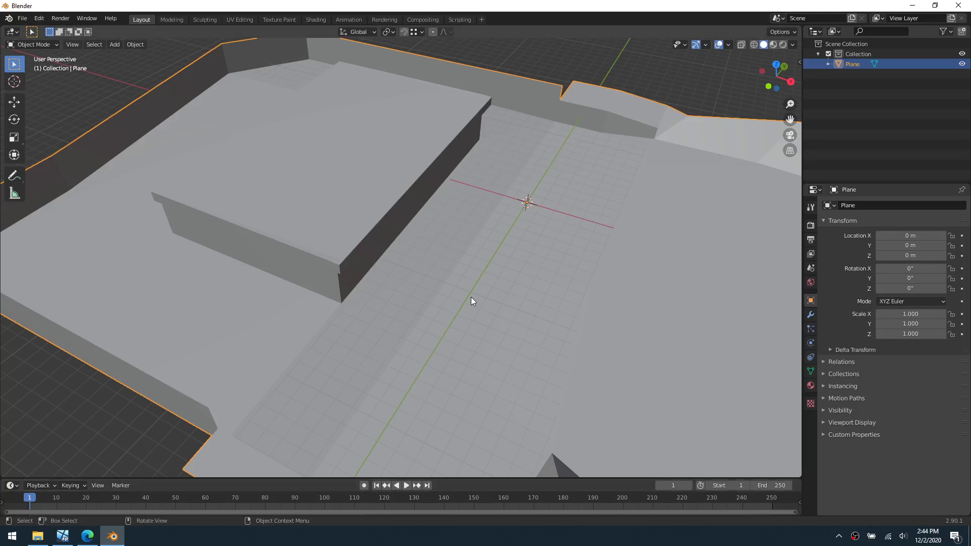
key(ctrl+Tab)
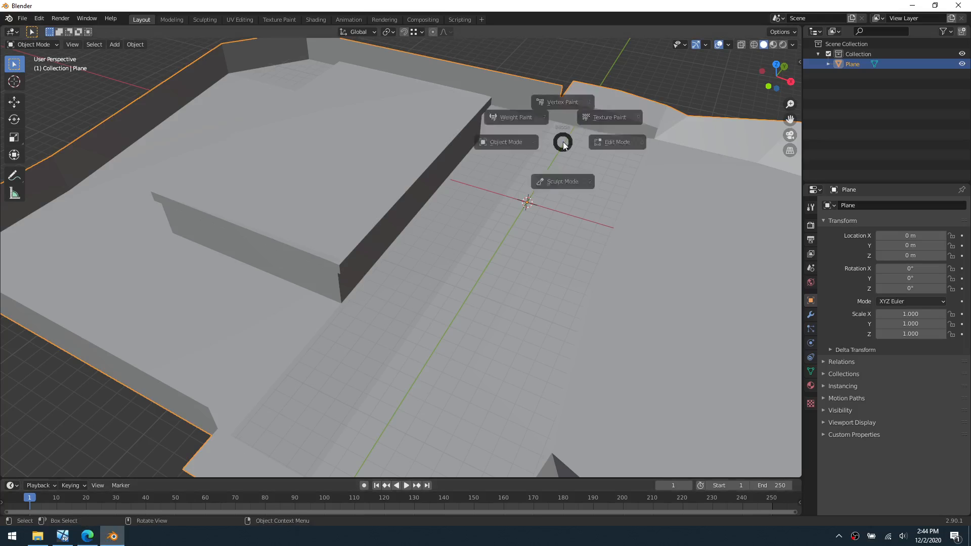
click(520, 144)
key(shift+a)
mouse_move(509, 262)
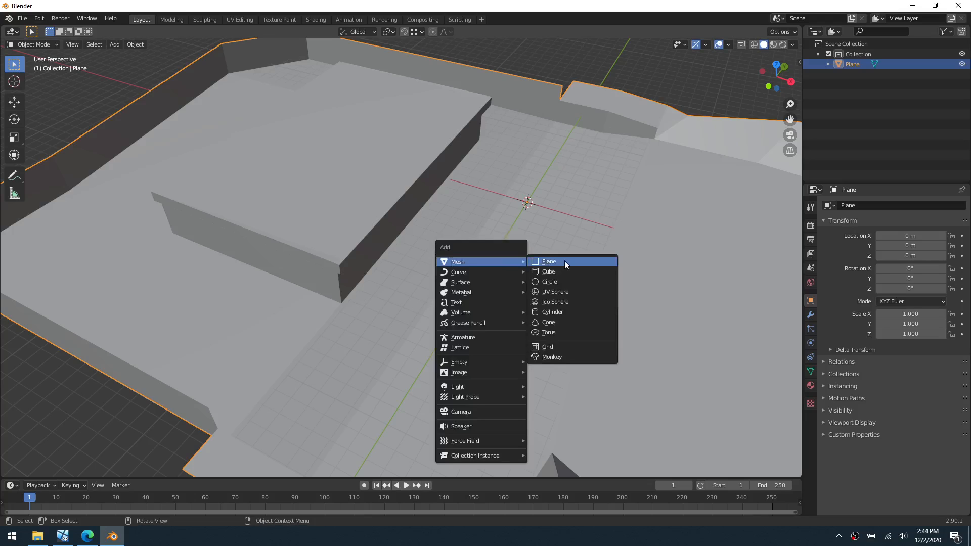
click(570, 271)
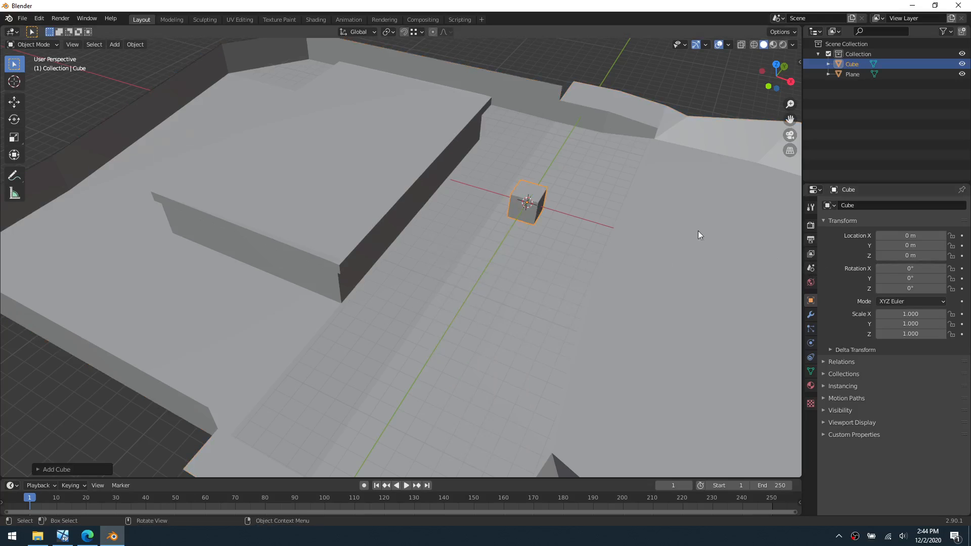
- Set the cube's Z dimension to 240 m
key(n)
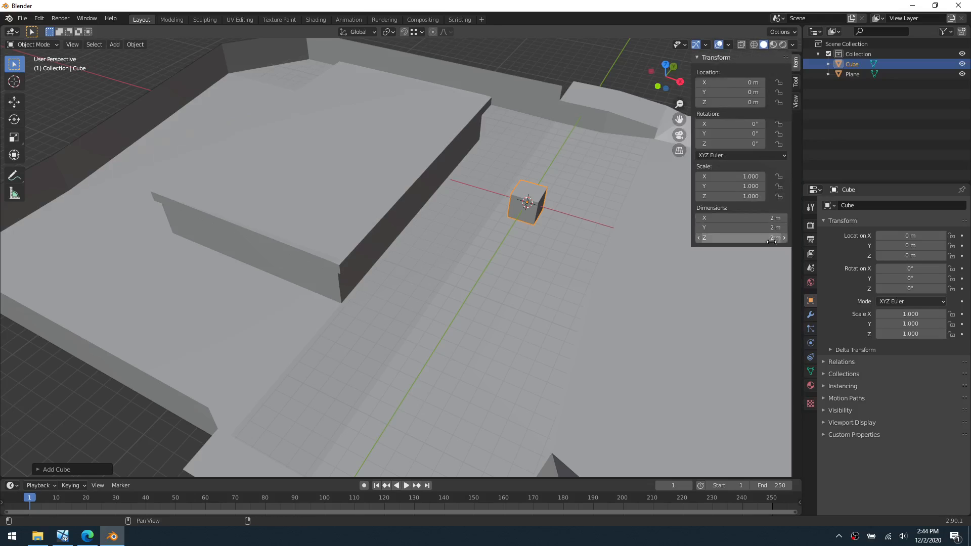
click(766, 242)
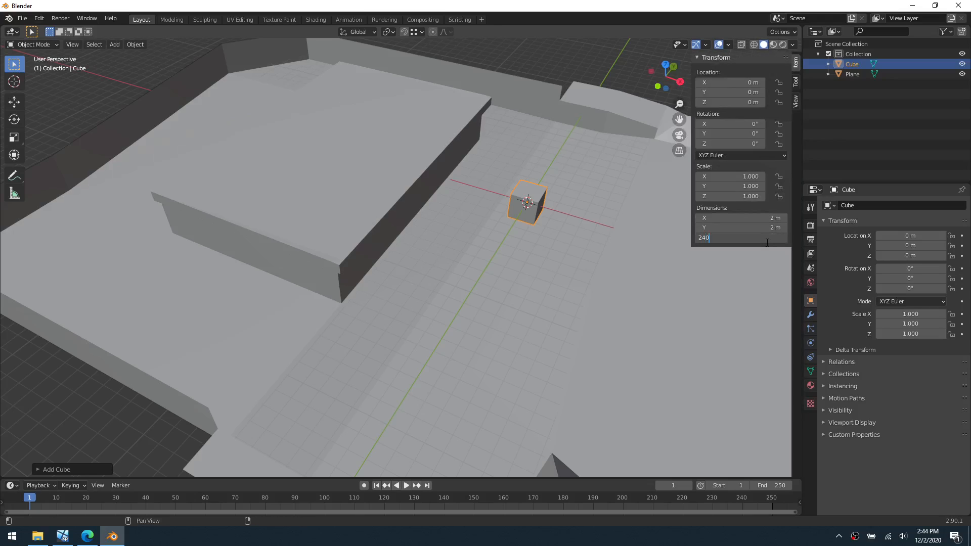
key(Return)
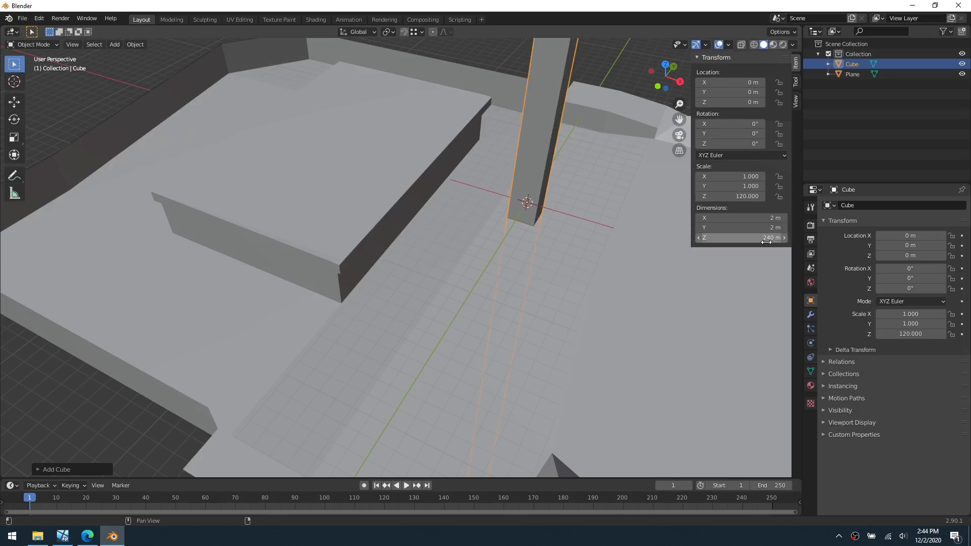
- Set the cube's dimensions to X 1.2 m, Y 1.2 m and Z 2.4 m, and deselect it in Object Mode
click(757, 238)
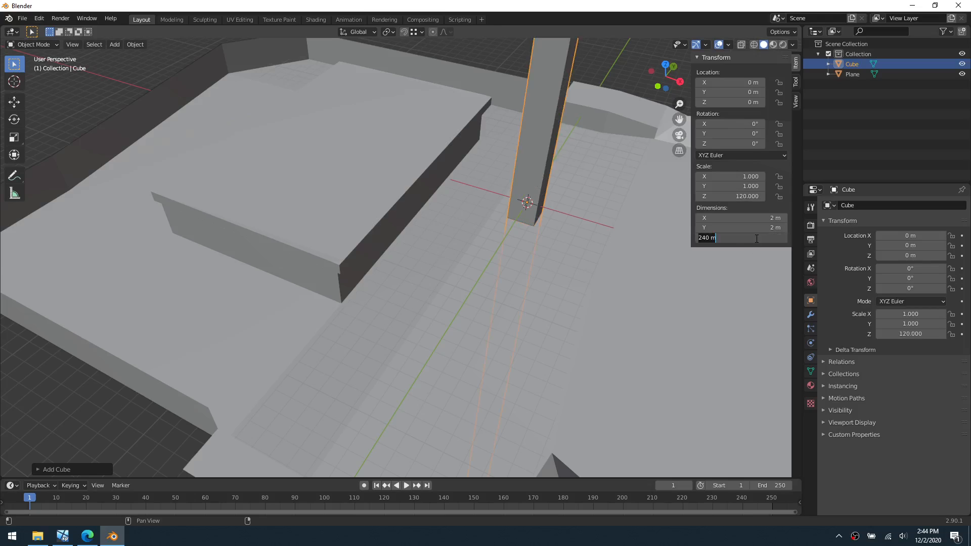
text(2.4)
key(Return)
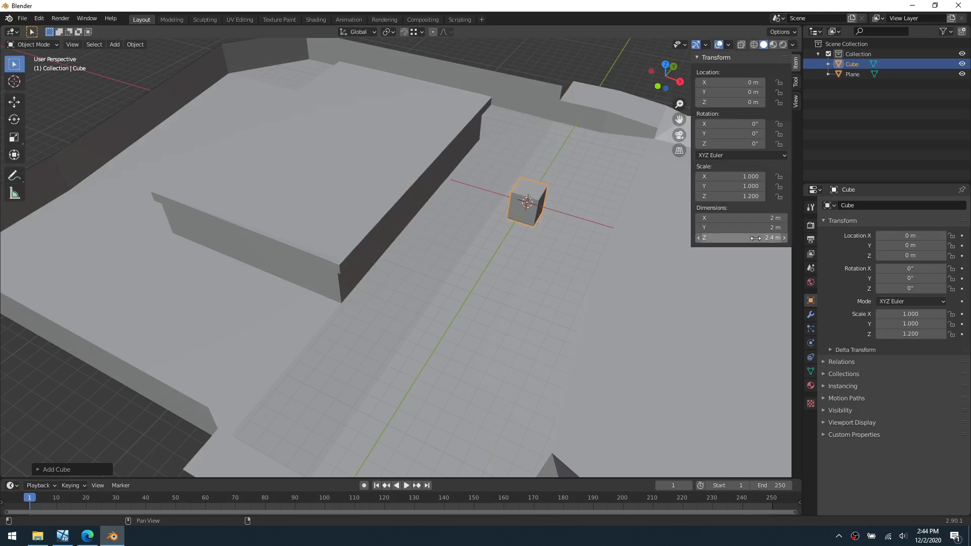
click(755, 219)
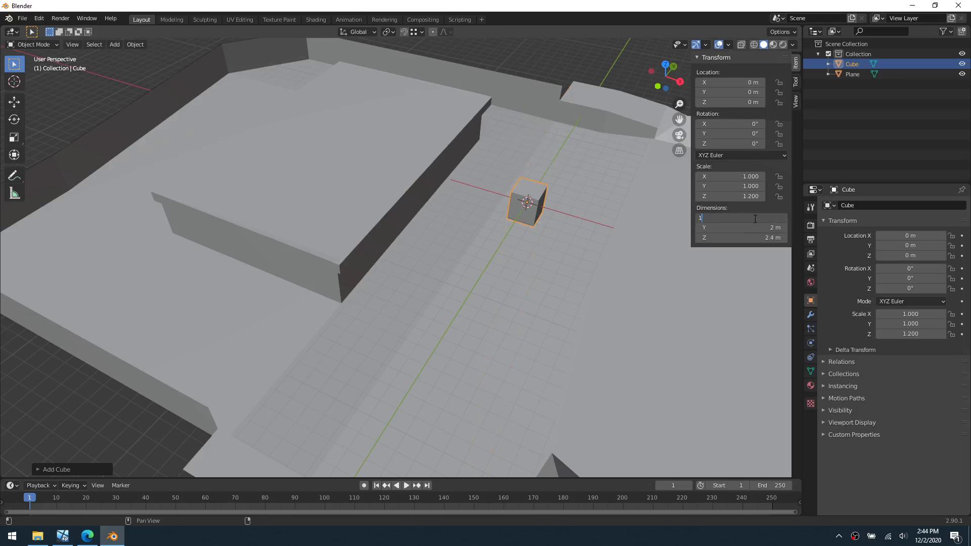
key(Tab)
text(1.2)
key(Return)
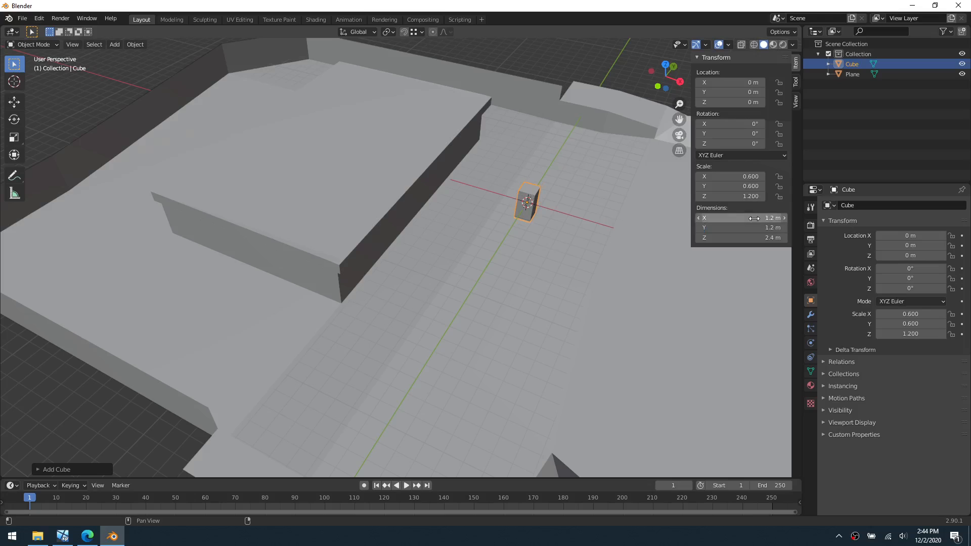
key(ctrl+Tab)
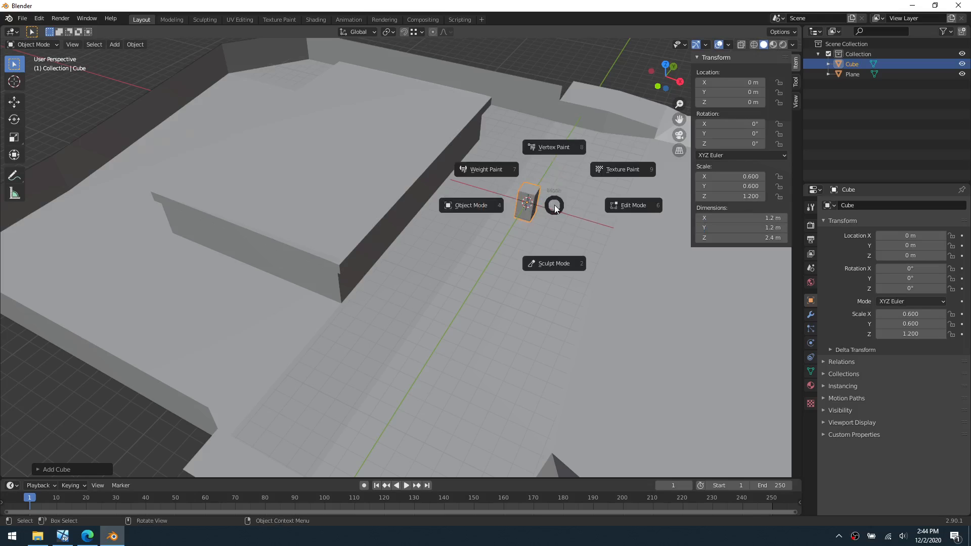
click(516, 207)
click(558, 65)
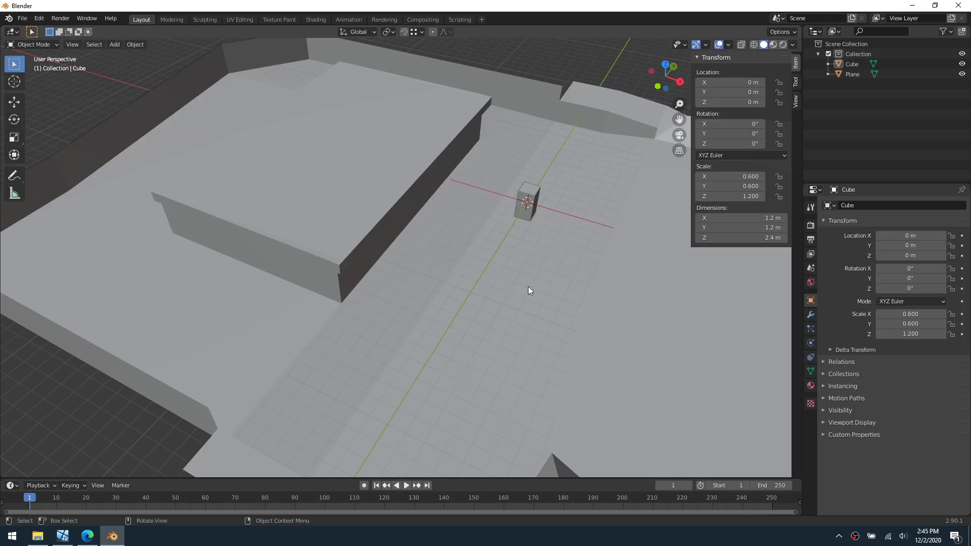
- Turn off the floor grid and the X and Y axis overlays, and hide the transform sidebar
shift+middle_drag(439, 313, 360, 334)
click(728, 44)
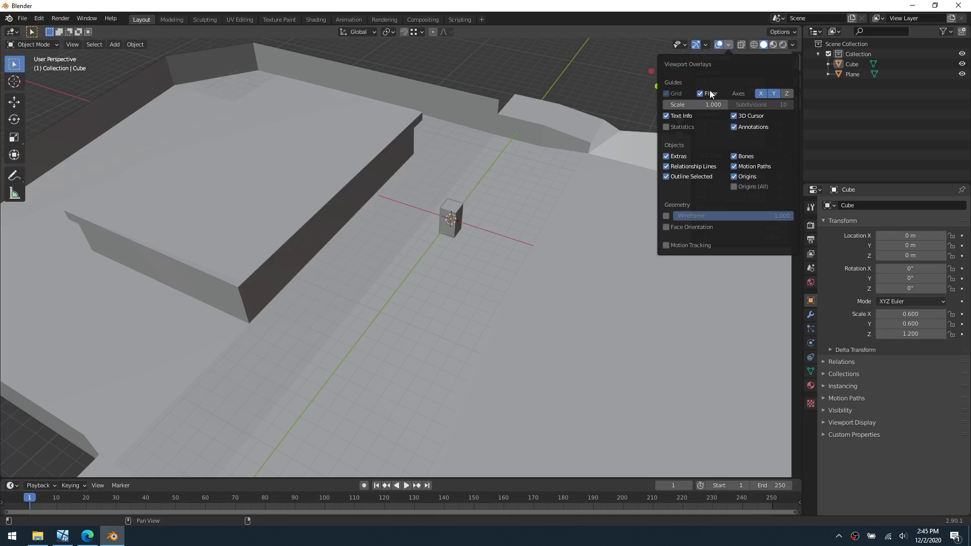
click(771, 93)
click(703, 93)
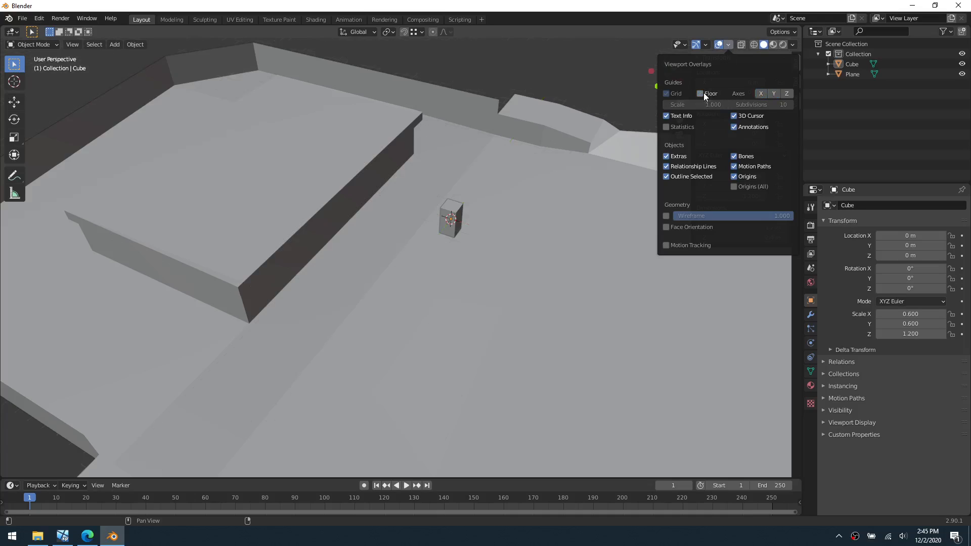
key(n)
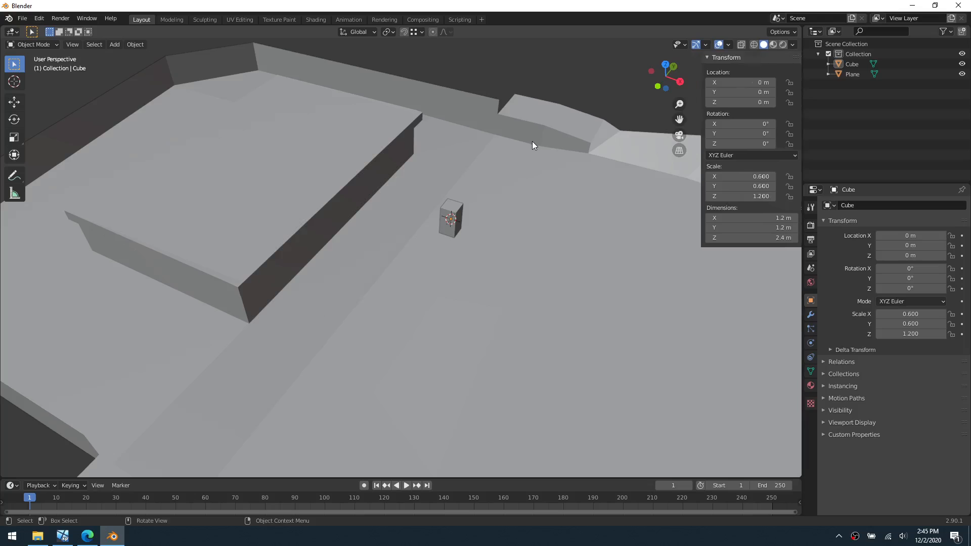
key(n)
- Select the level's plane mesh from the open terrain side and enter Edit Mode
middle_drag(580, 224, 556, 255)
scroll(202, 223, down, 2)
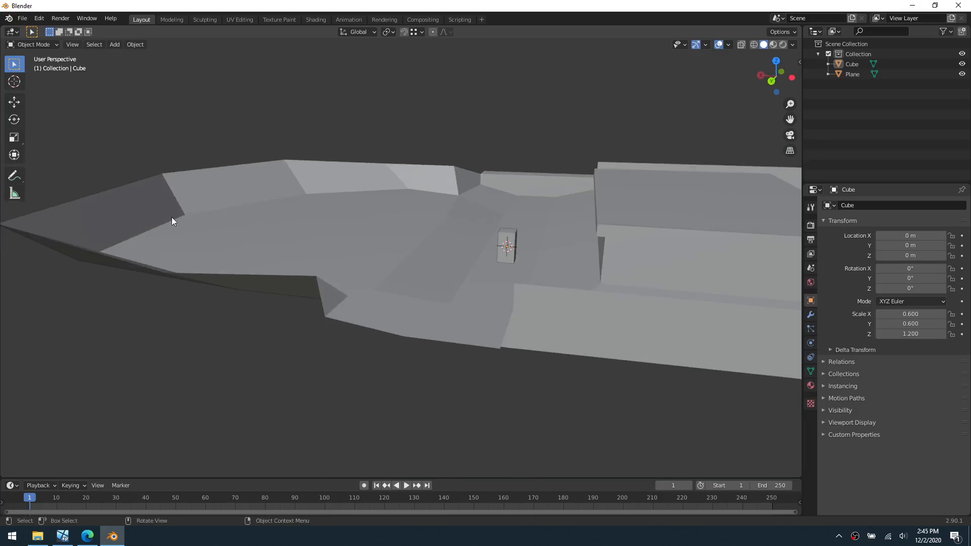
middle_drag(312, 226, 284, 233)
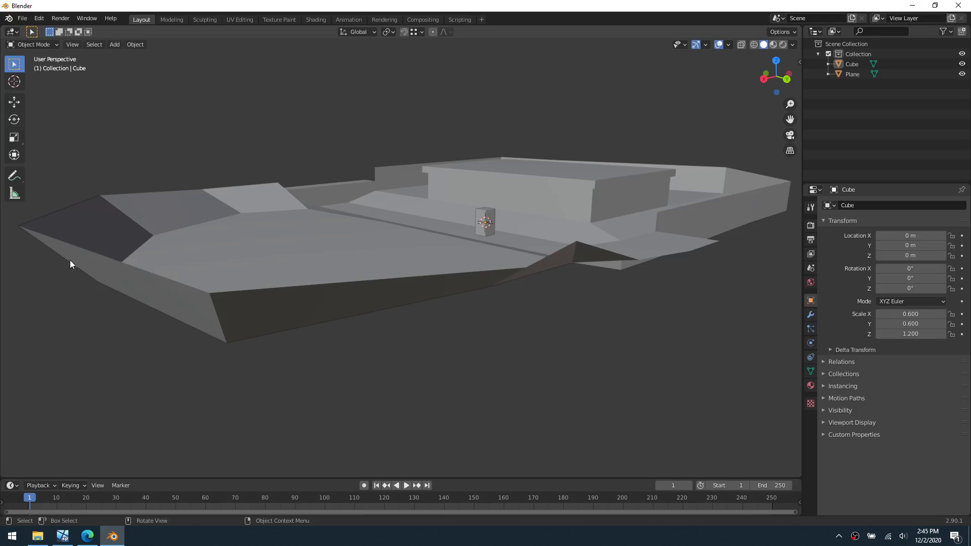
click(98, 265)
key(ctrl+Tab)
click(155, 267)
scroll(303, 263, down, 2)
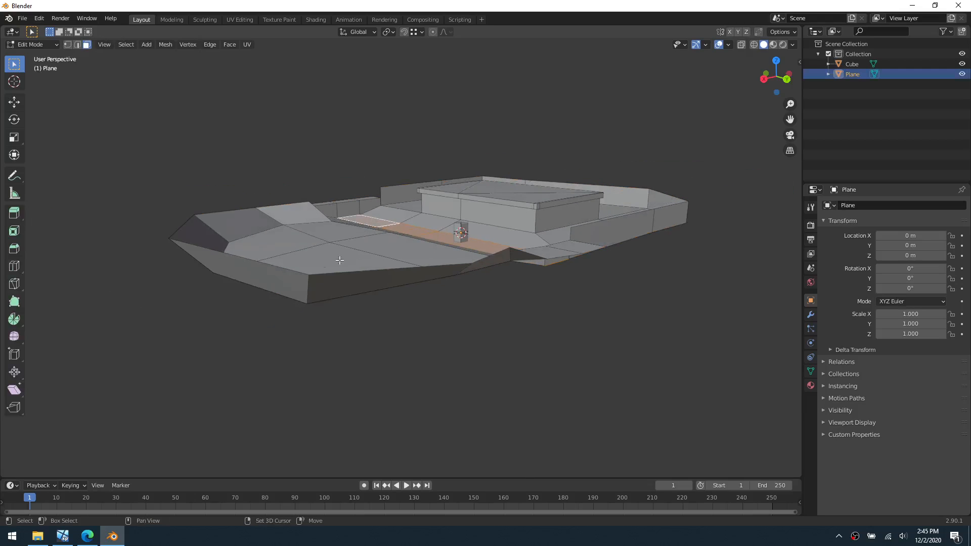
- Extrude the three connected top edges of the open area's sloped wall horizontally outward by about 11 m
shift+middle_drag(340, 252, 394, 277)
key(2)
click(319, 235)
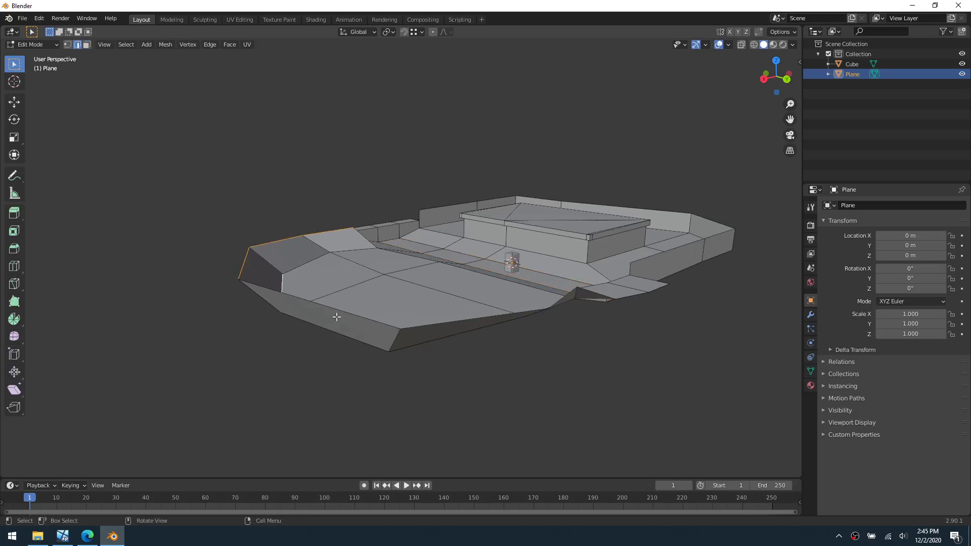
middle_drag(320, 308, 362, 332)
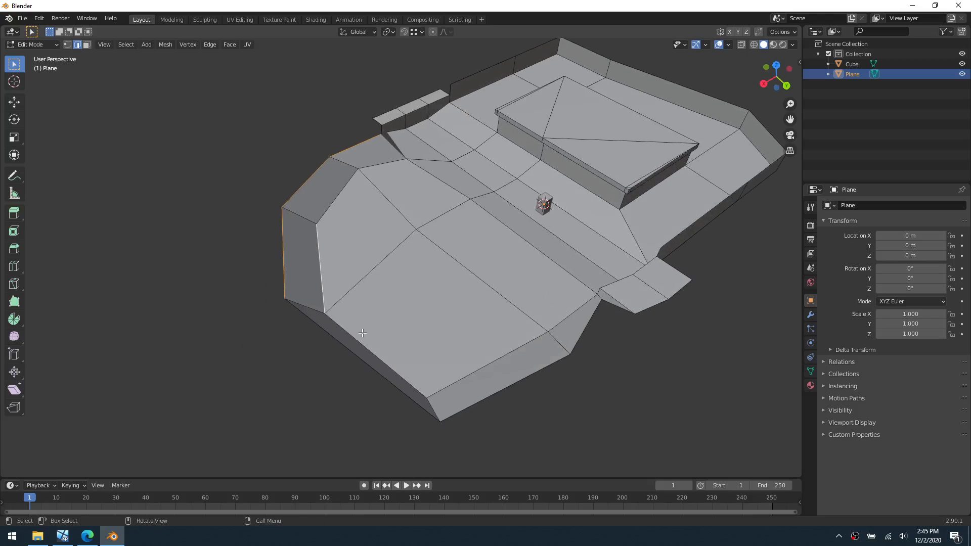
key(e)
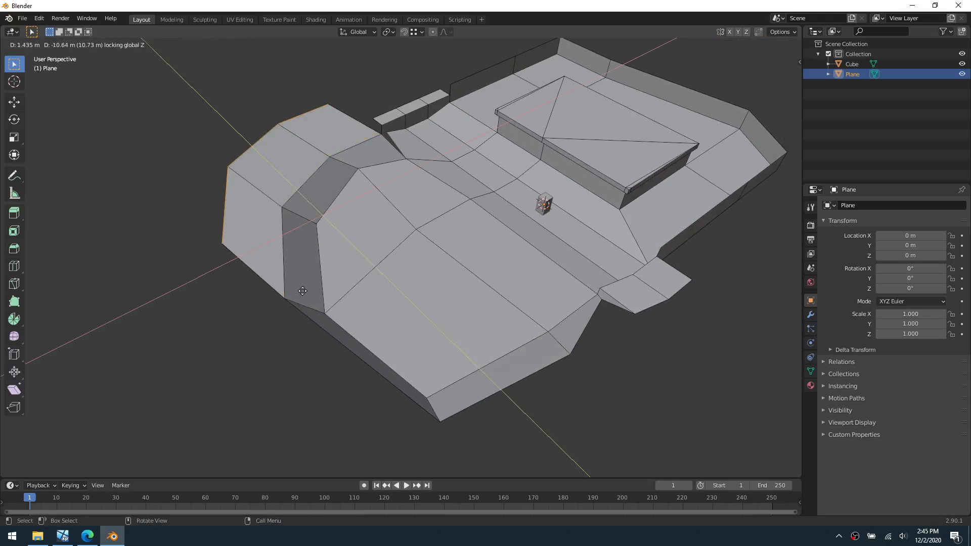
click(307, 320)
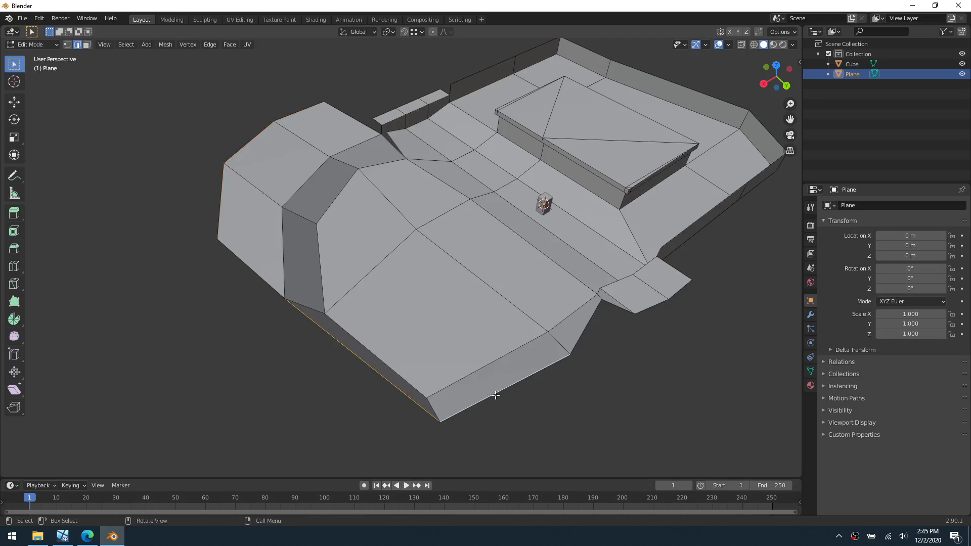
- Extrude the two adjoining top edges of the open area's wall outward in the horizontal plane
key(e)
key(shift+z)
click(503, 94)
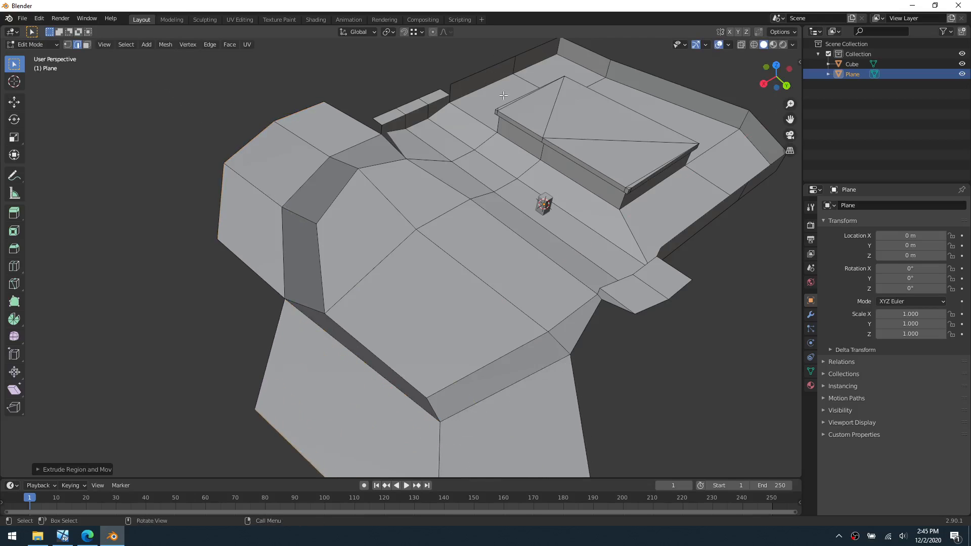
- Extrude the remaining top edges beside the central strip outward in the horizontal plane by about 6 m
click(592, 321)
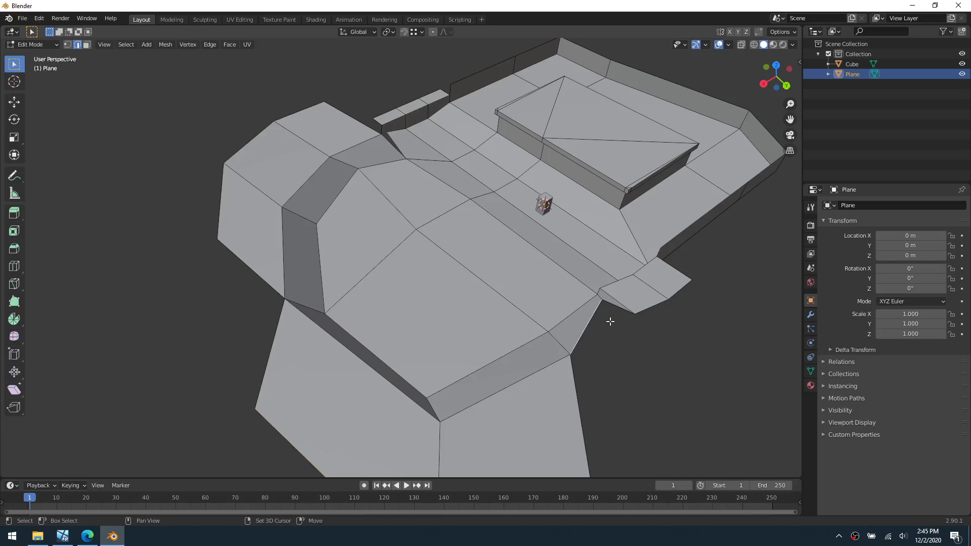
middle_drag(617, 310, 374, 253)
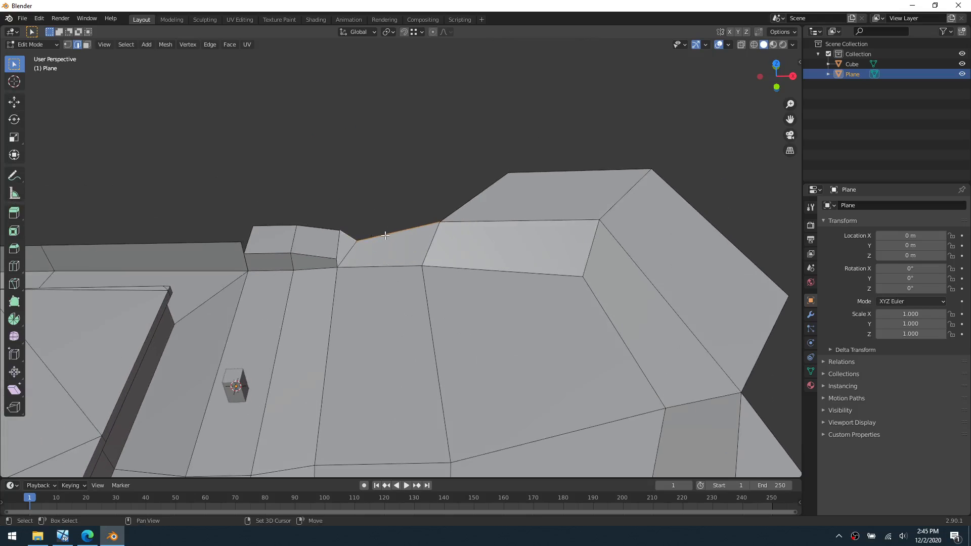
key(e)
key(z)
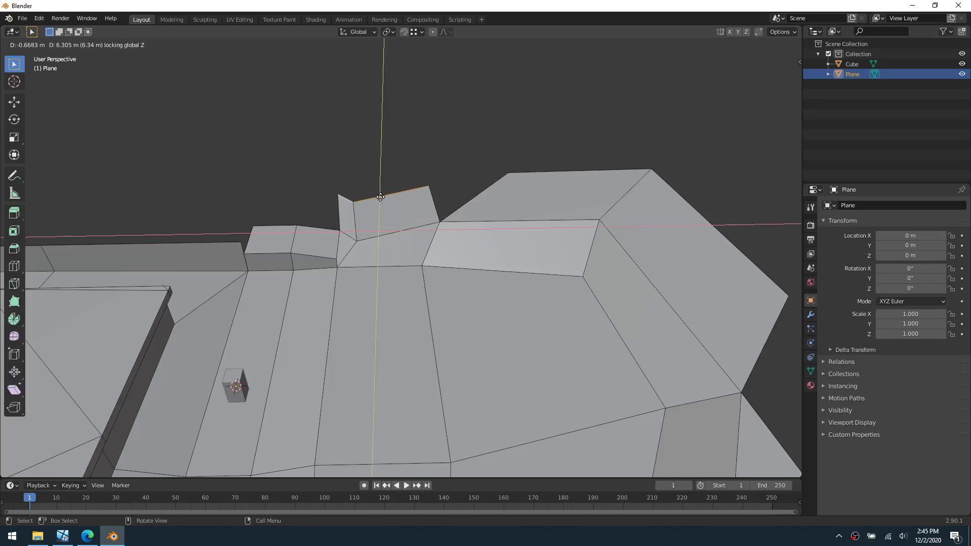
click(382, 196)
- Fill the gap between the short extruded strip beside the central path and the neighbouring outer strip
key(1)
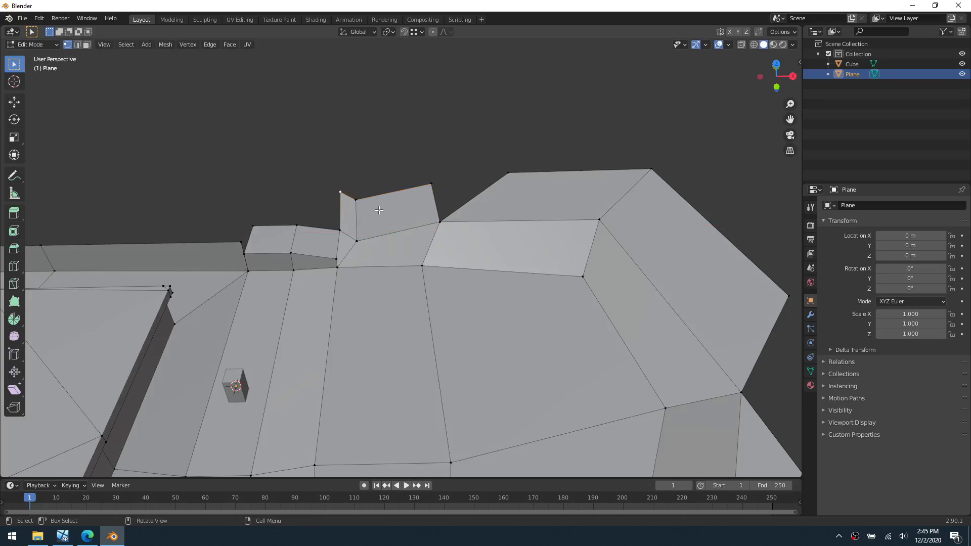
key(2)
click(434, 204)
shift+click(472, 197)
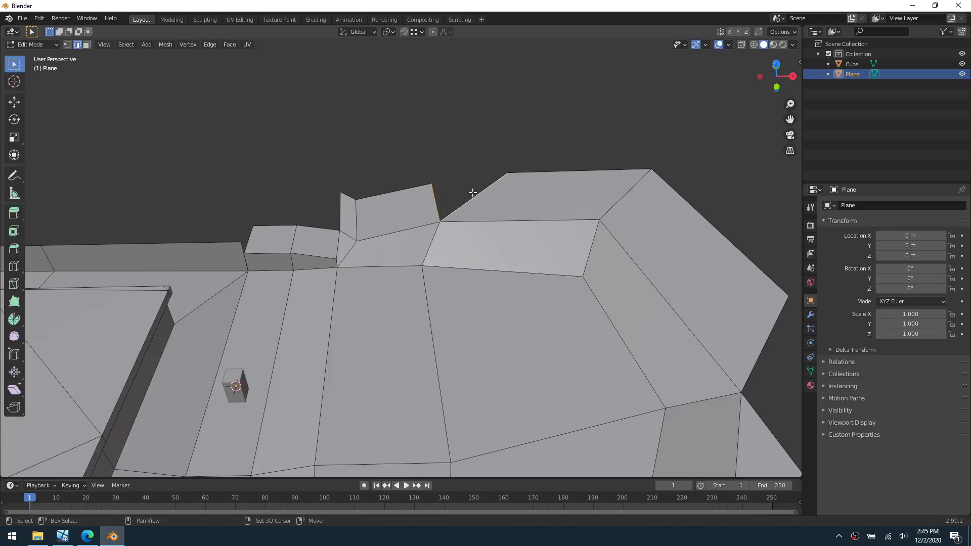
key(f)
scroll(605, 272, down, 2)
- Fill the remaining corner gaps between the extruded outer strips with faces built from their facing edges
click(655, 378)
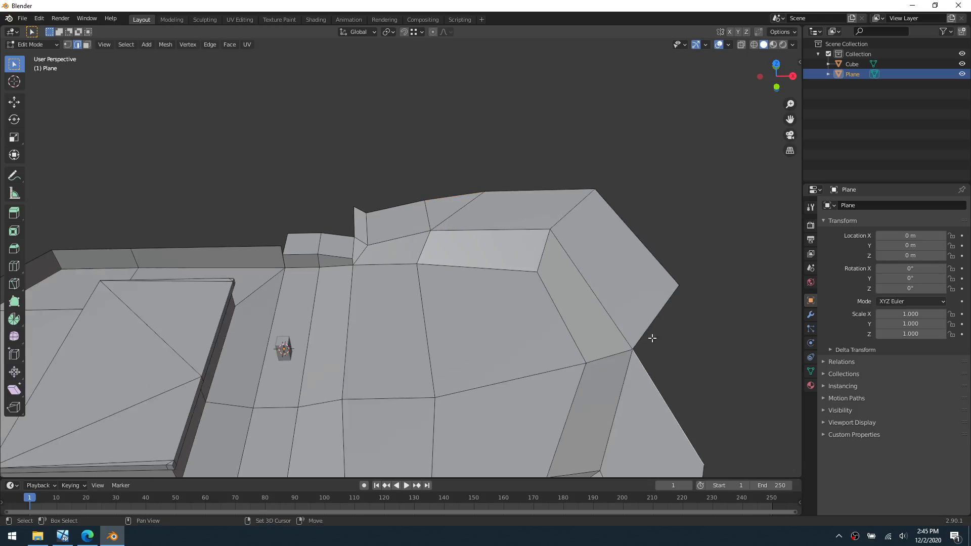
shift+click(649, 331)
key(f)
scroll(562, 334, down, 3)
middle_drag(563, 334, 533, 264)
scroll(412, 287, up, 2)
click(409, 287)
shift+click(441, 260)
key(f)
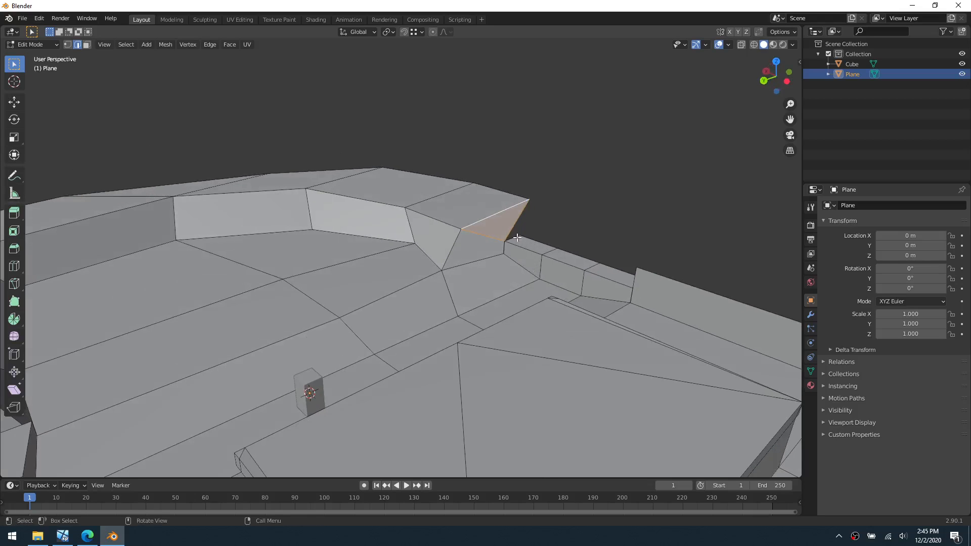
- Return the level mesh to Object Mode and clear the selection
click(516, 234)
key(ctrl+Tab)
click(511, 242)
key(alt+a)
scroll(360, 297, down, 2)
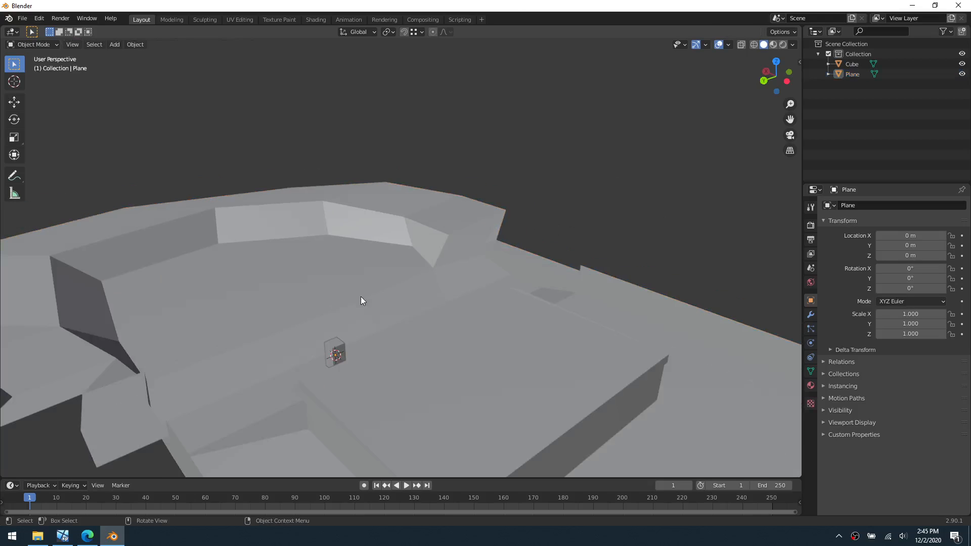
- Select the cube, frame it in the view, and raise it along Z to about 0.21 m
shift+middle_drag(439, 248, 539, 151)
middle_drag(443, 254, 498, 253)
shift+middle_drag(498, 253, 469, 247)
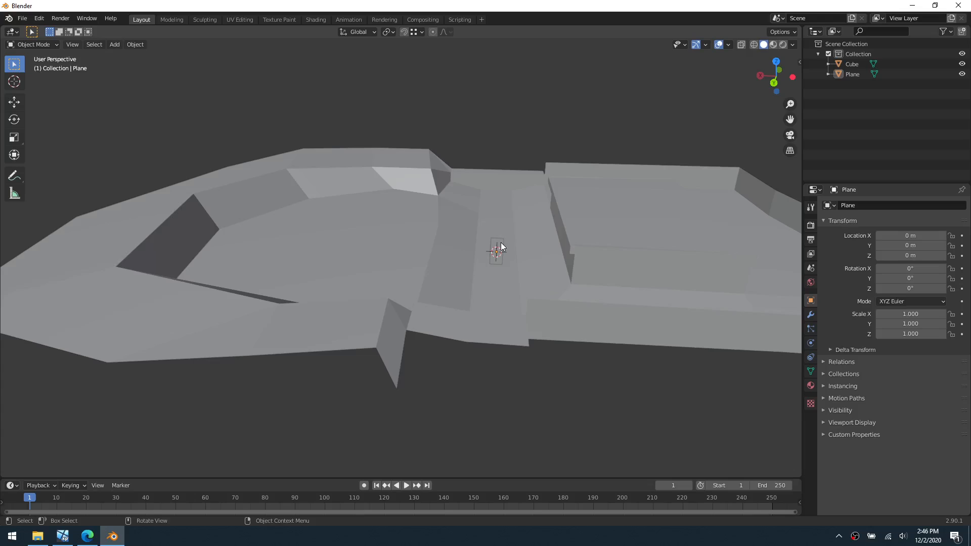
click(502, 242)
key(grave)
click(535, 273)
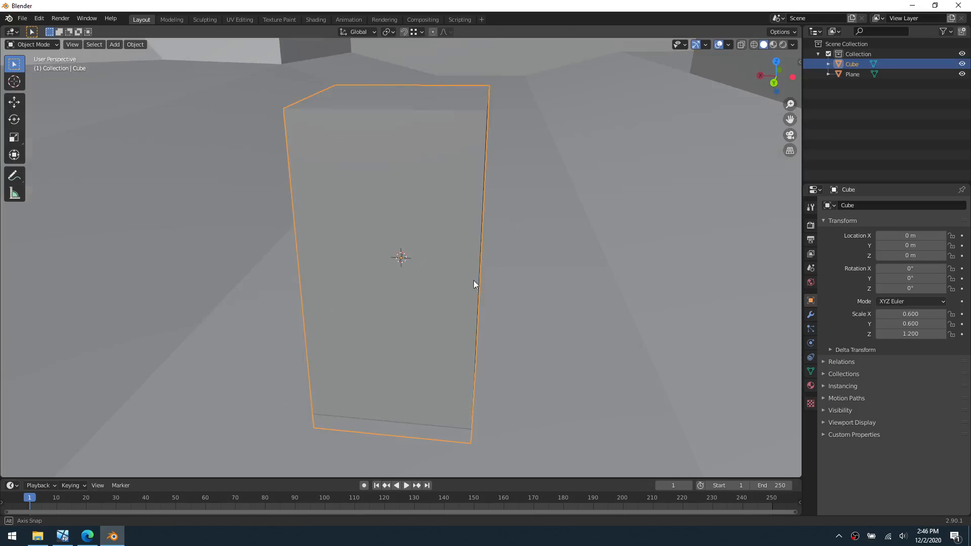
mouse_move(474, 280)
middle_down()
mouse_move(518, 266)
mouse_move(524, 277)
mouse_move(485, 289)
middle_up()
scroll(517, 278, down, 2)
scroll(524, 277, down, 3)
key(g)
key(z)
click(489, 279)
- Move the cube beside the building wall at about X -5.69 m, Y -2.38 m, and raise it to about Z 1.16 m
key(g)
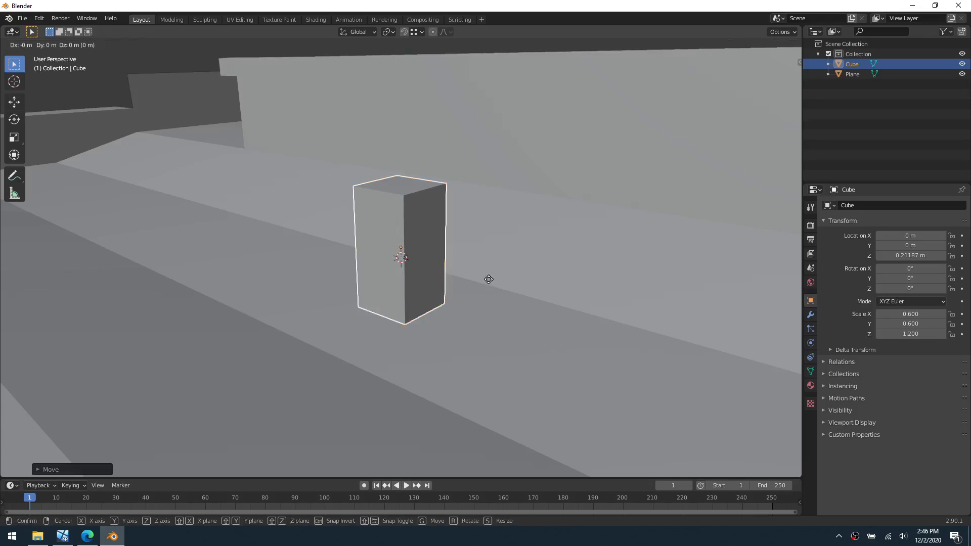
key(x)
key(shift+z)
right_click(556, 213)
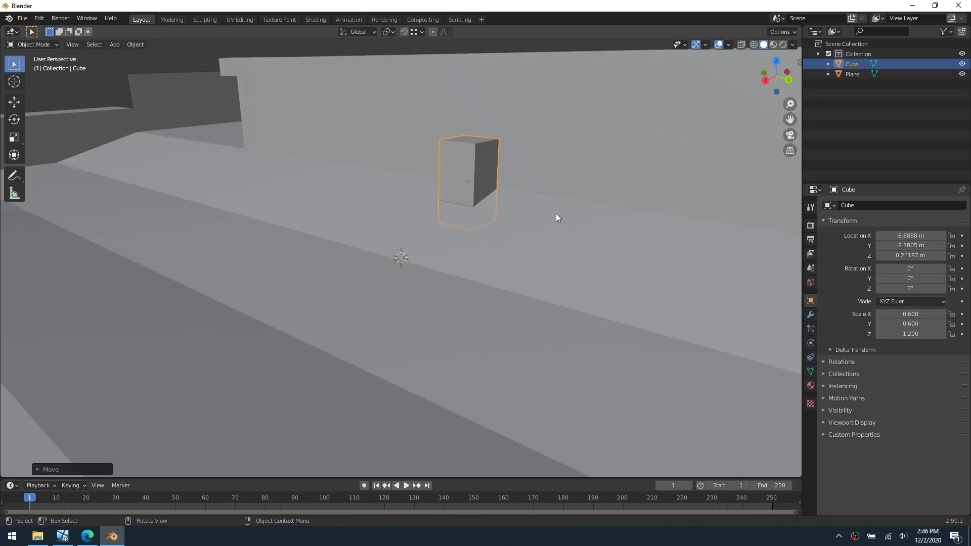
key(g)
key(z)
click(561, 183)
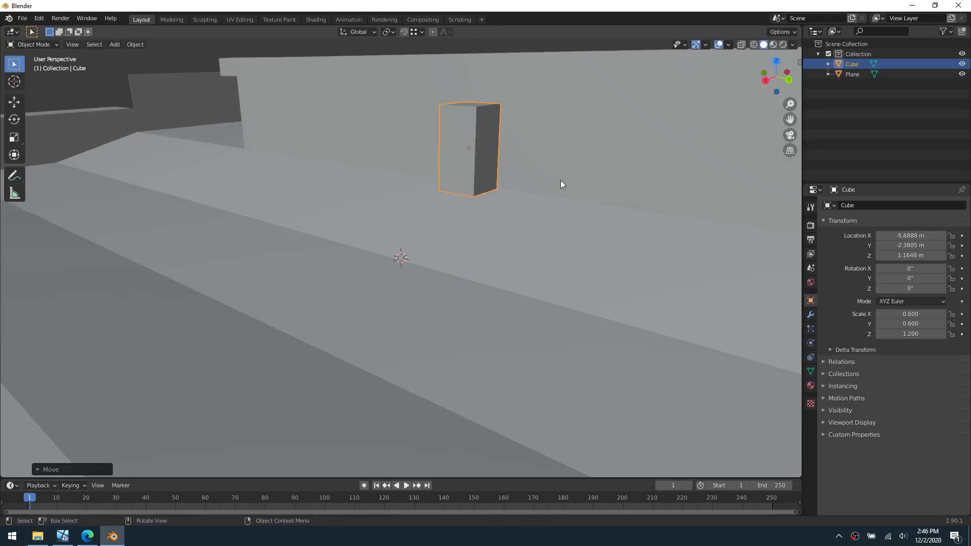
- Delete the cube beside the building wall and undo the deletion
middle_drag(533, 213, 442, 205)
key(x)
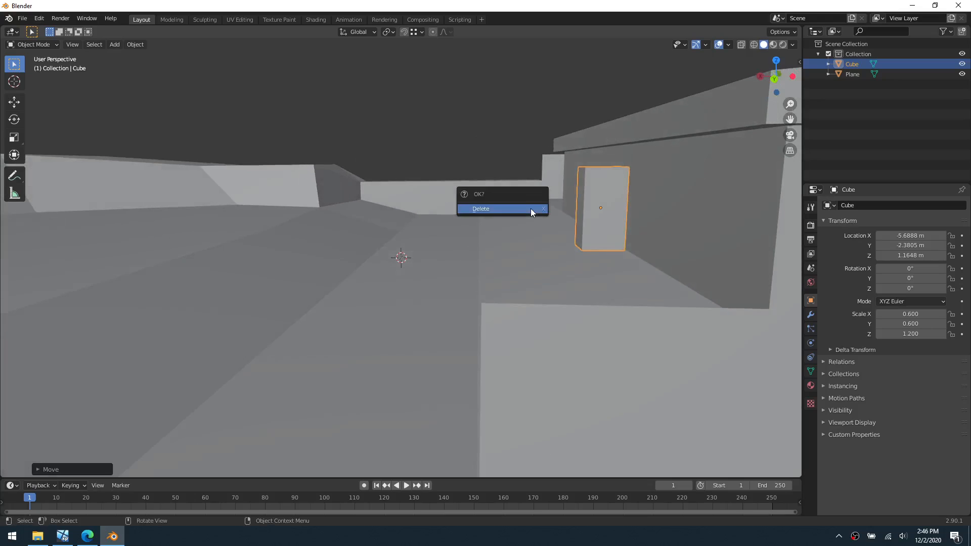
click(530, 208)
scroll(526, 213, down, 4)
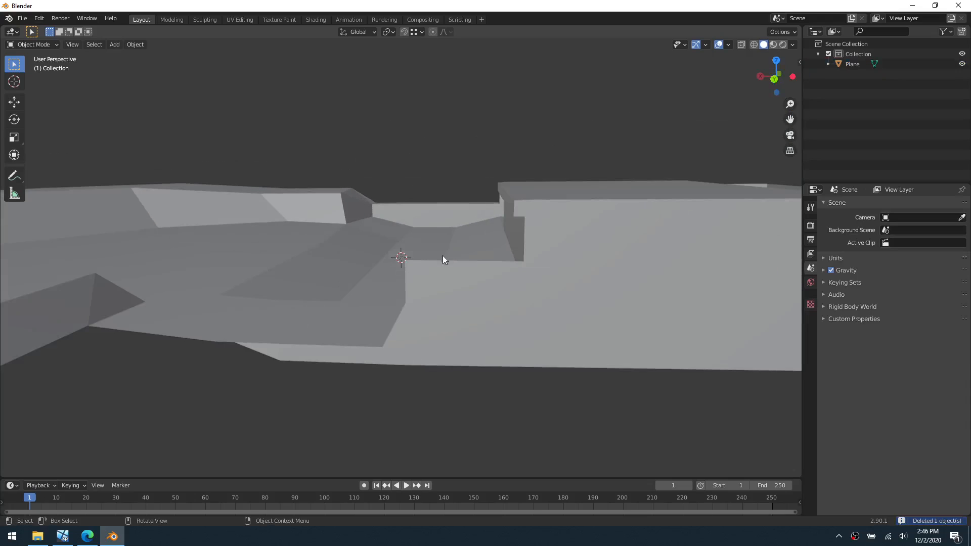
middle_drag(442, 256, 405, 276)
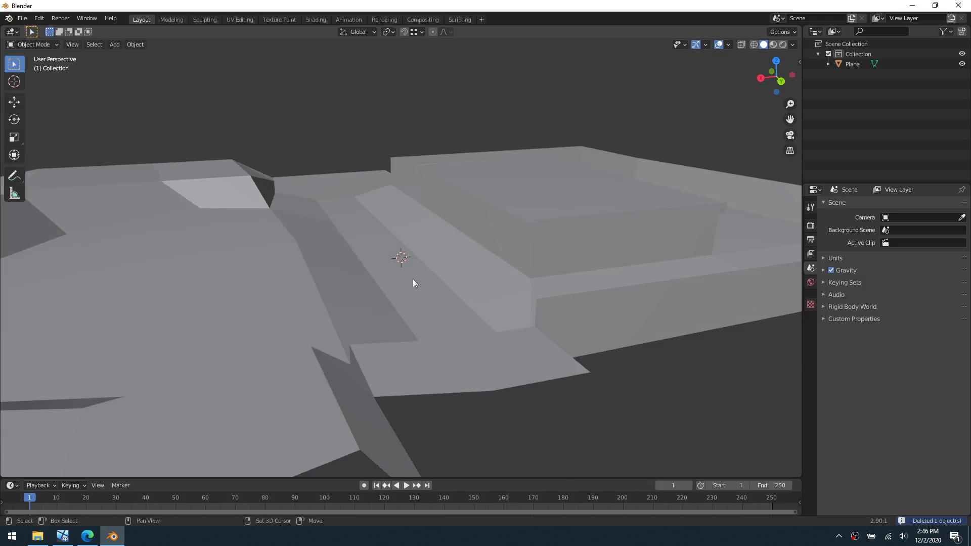
key(ctrl+z)
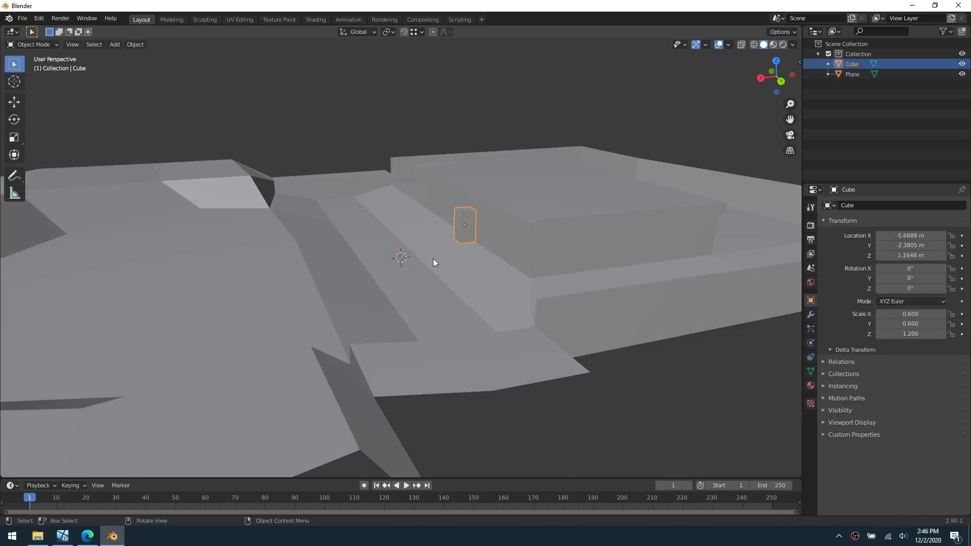
- Move the cube horizontally onto the central floor strip at about X 1.19 m, Y 3.19 m
key(g)
key(shift+z)
click(364, 295)
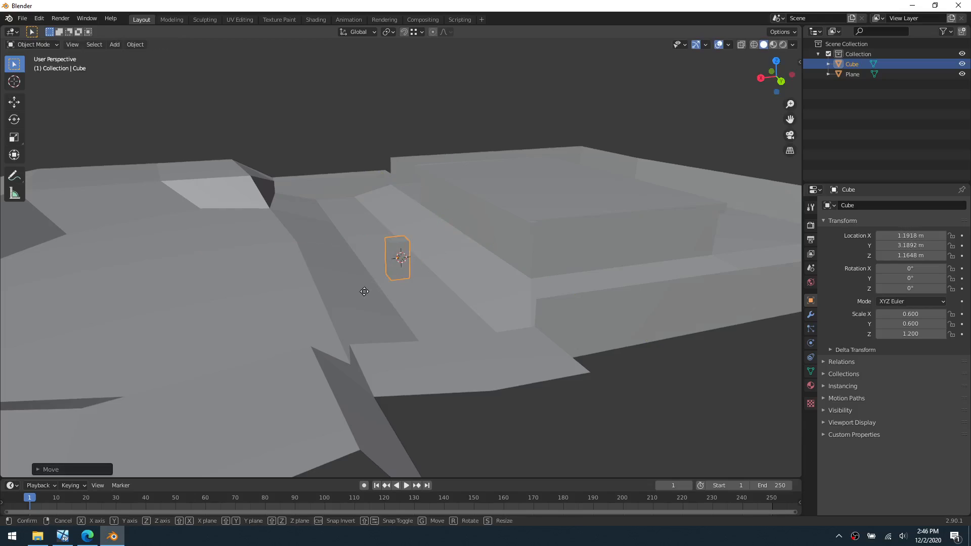
- Raise the cube along Z to about 2.46 m
key(g)
key(z)
click(418, 302)
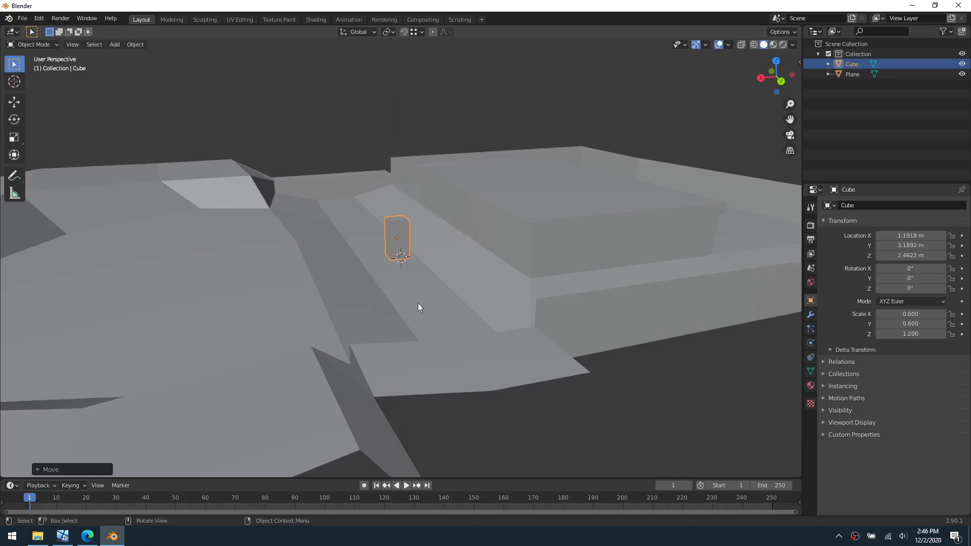
click(491, 366)
middle_drag(491, 366, 475, 287)
click(451, 230)
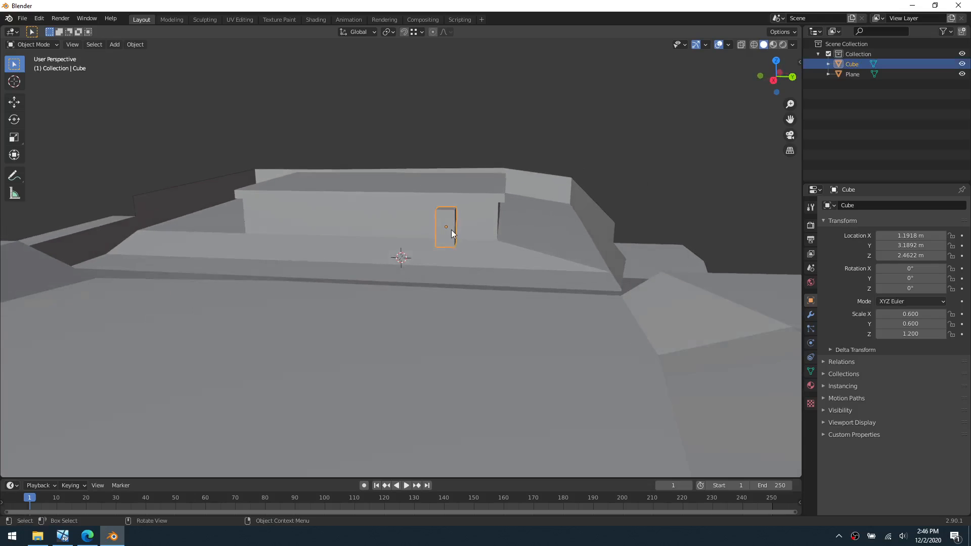
- Lower the cube along Z to about 0.10 m on the central floor strip and deselect it
key(g)
key(z)
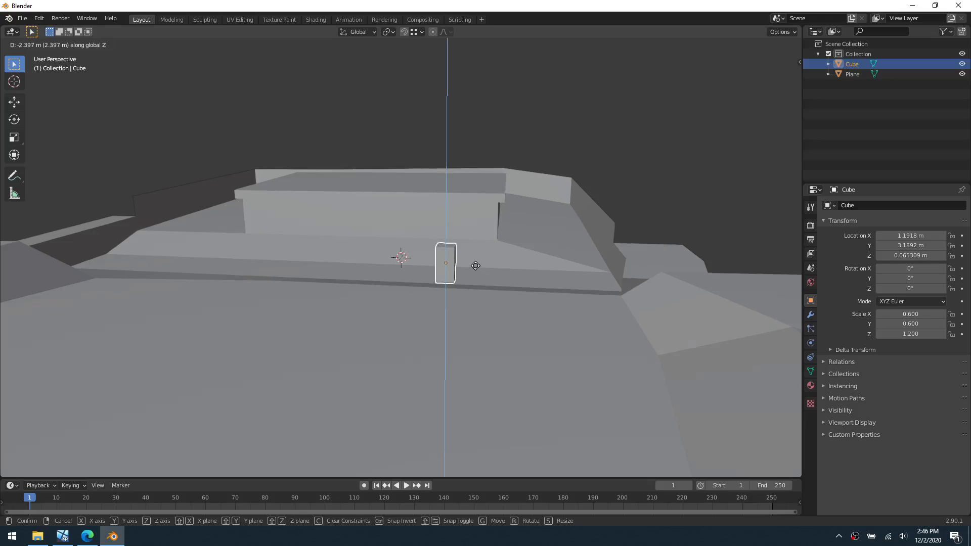
click(475, 265)
click(703, 207)
scroll(332, 289, down, 2)
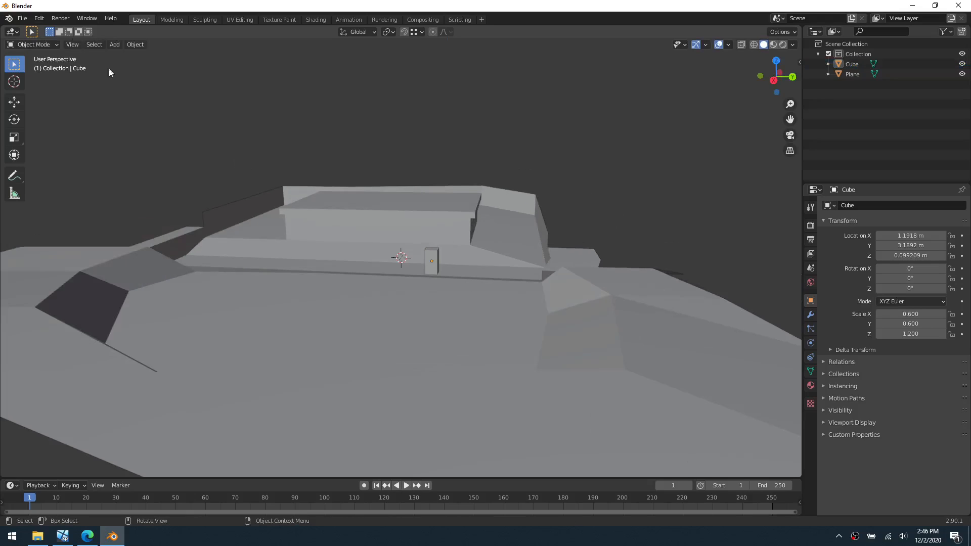
- Save the file as map01 in C:\GRModding\Modding\Levels\testlevel
click(22, 18)
click(76, 98)
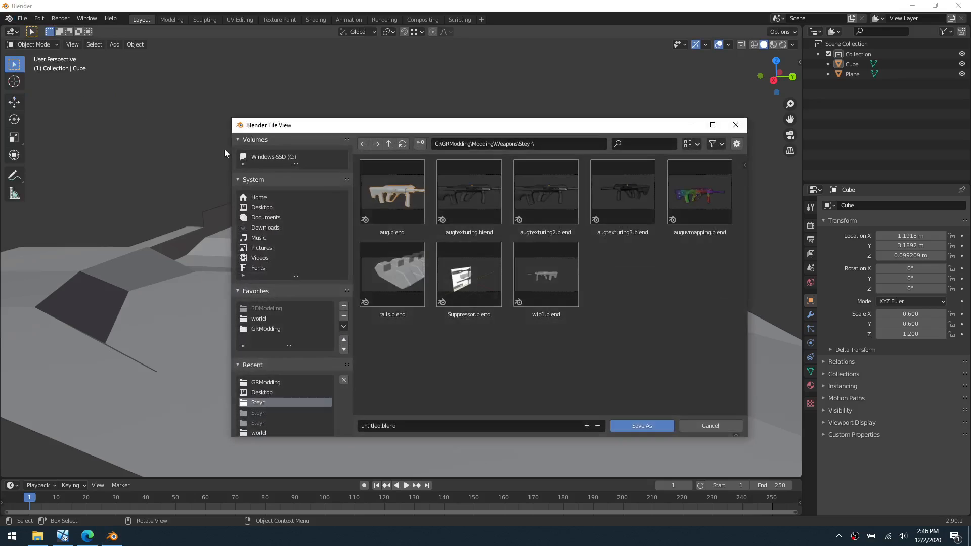
click(271, 383)
double_click(456, 215)
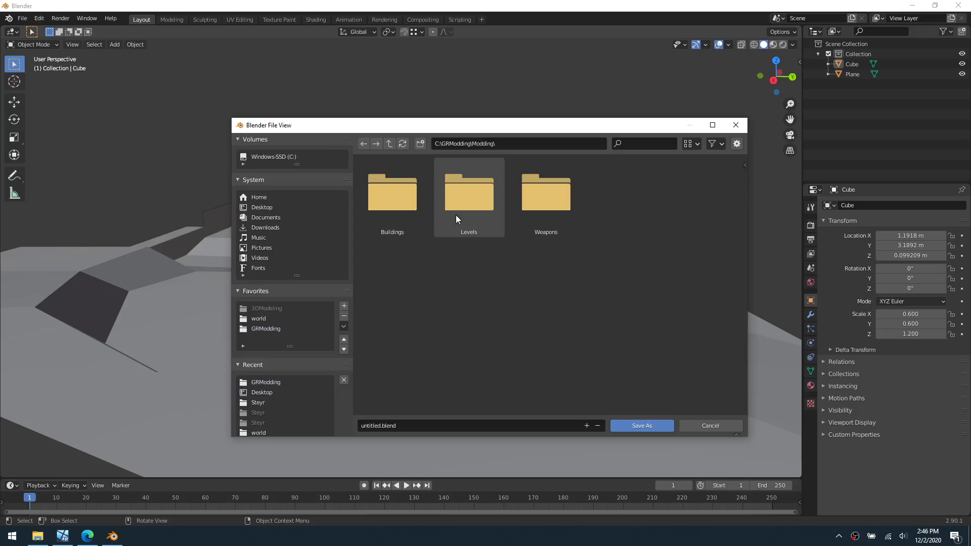
double_click(469, 213)
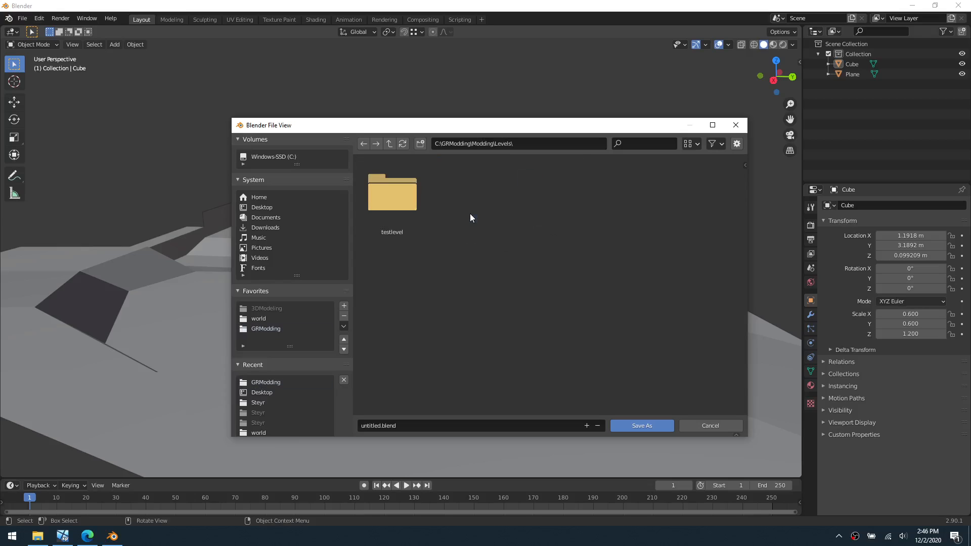
double_click(406, 211)
click(433, 426)
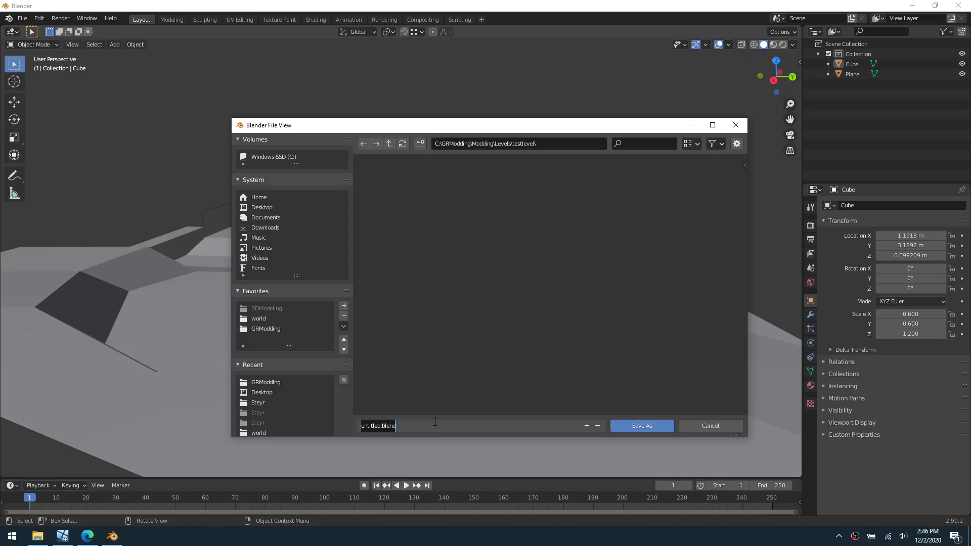
text(map01)
key(Return)
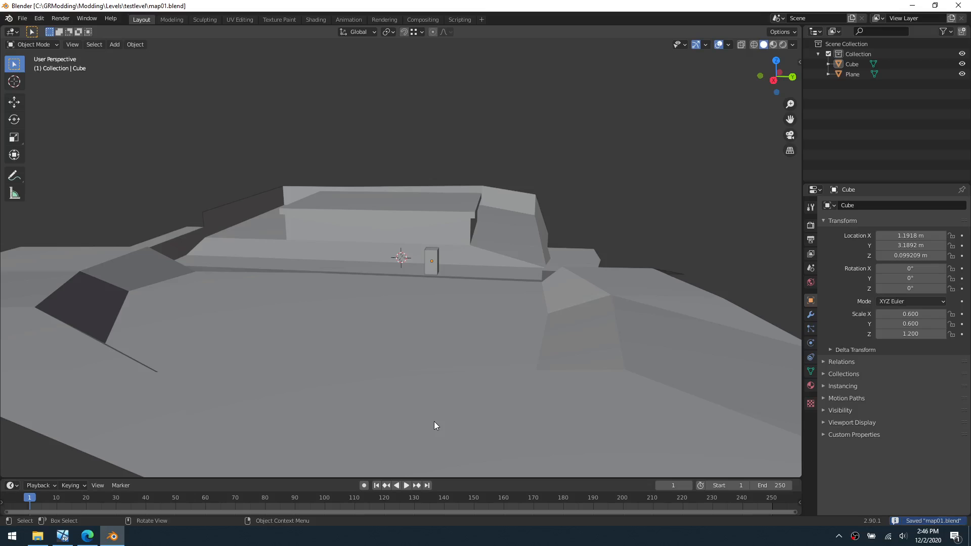
- Select the level mesh and put it in Edit Mode with face selection
middle_drag(396, 267, 422, 270)
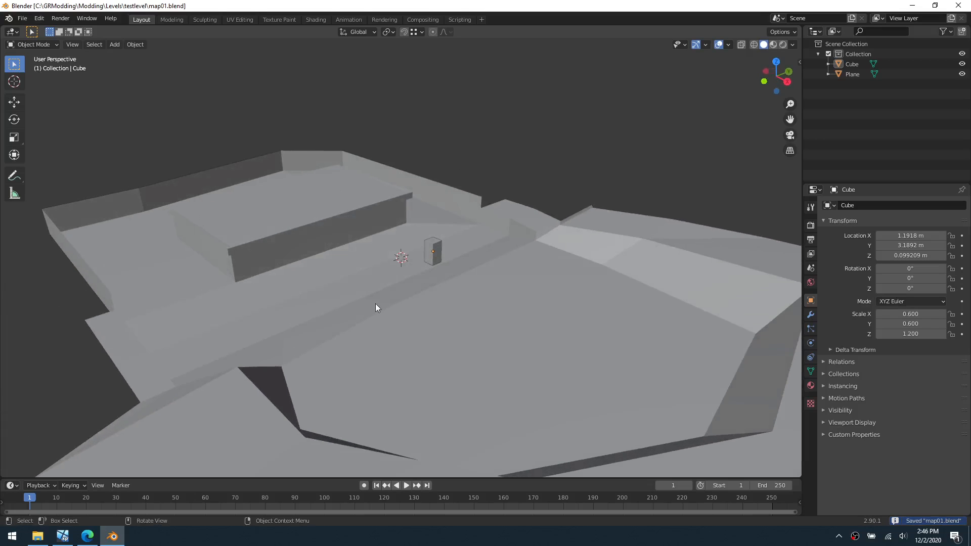
click(362, 267)
middle_drag(362, 266, 398, 274)
key(ctrl+Tab)
click(447, 280)
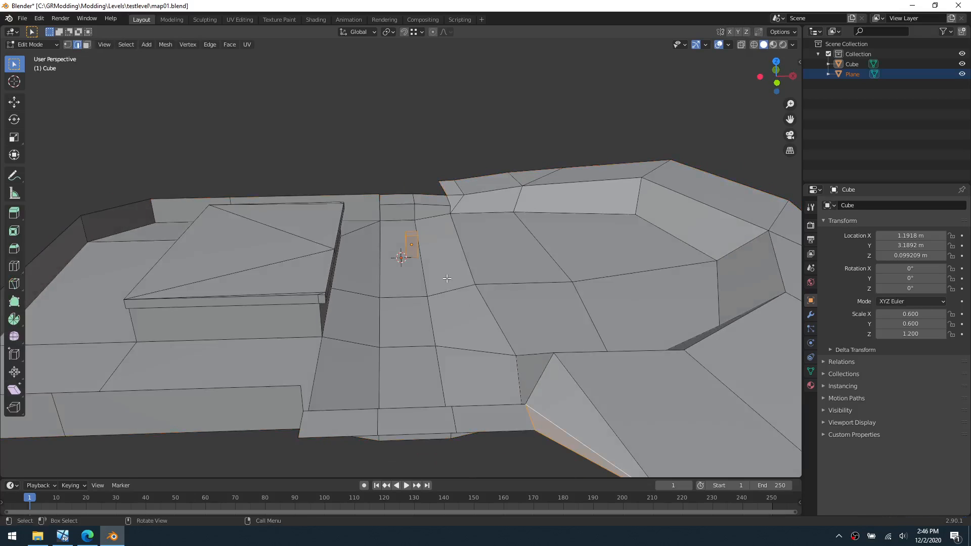
key(3)
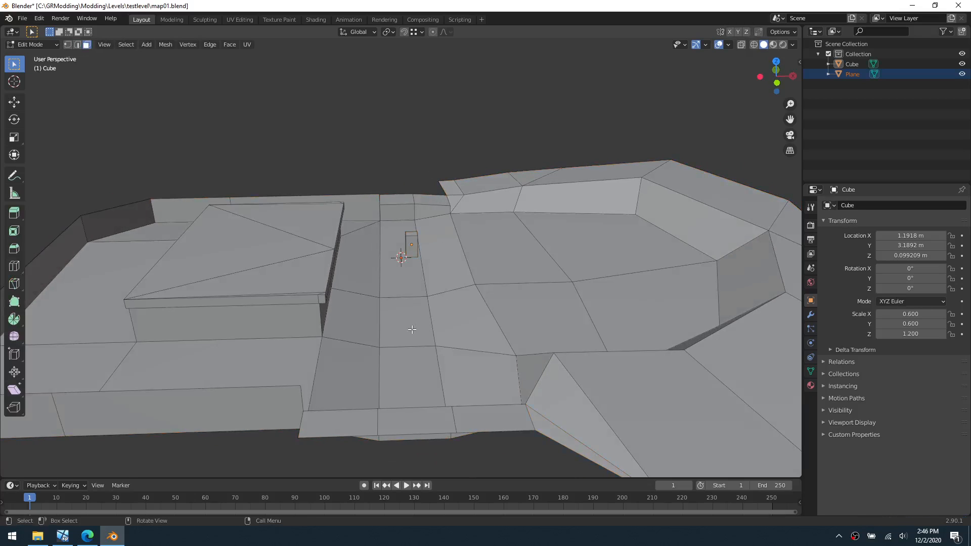
- Select all floor faces around the building, along the central strips and in the basin, and separate the selection into its own object
middle_drag(424, 345, 531, 303)
click(156, 334)
shift+click(260, 361)
shift+click(206, 278)
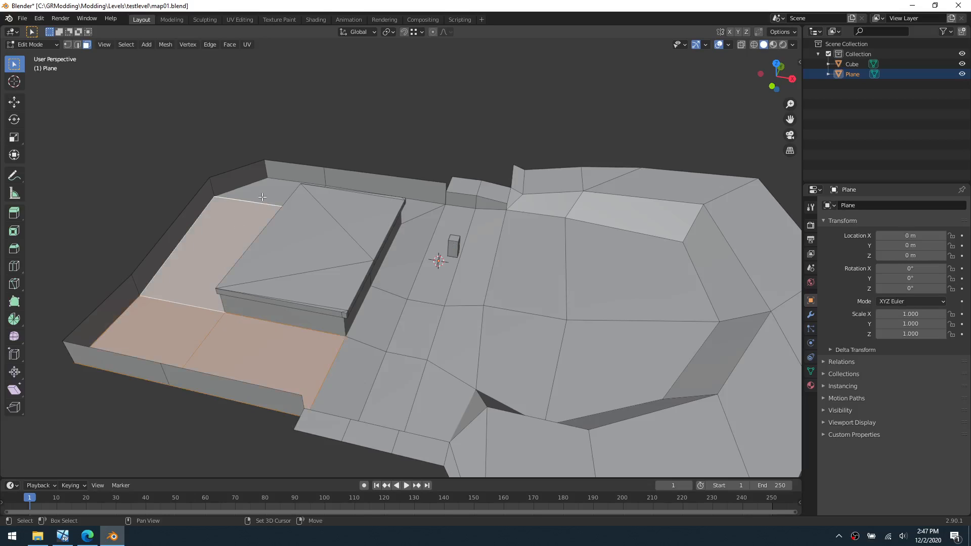
shift+click(263, 193)
key(c)
mouse_move(358, 379)
mouse_down()
mouse_move(406, 330)
mouse_move(521, 345)
mouse_move(541, 285)
mouse_up()
middle_drag(430, 291, 484, 277)
click(484, 277)
key(Escape)
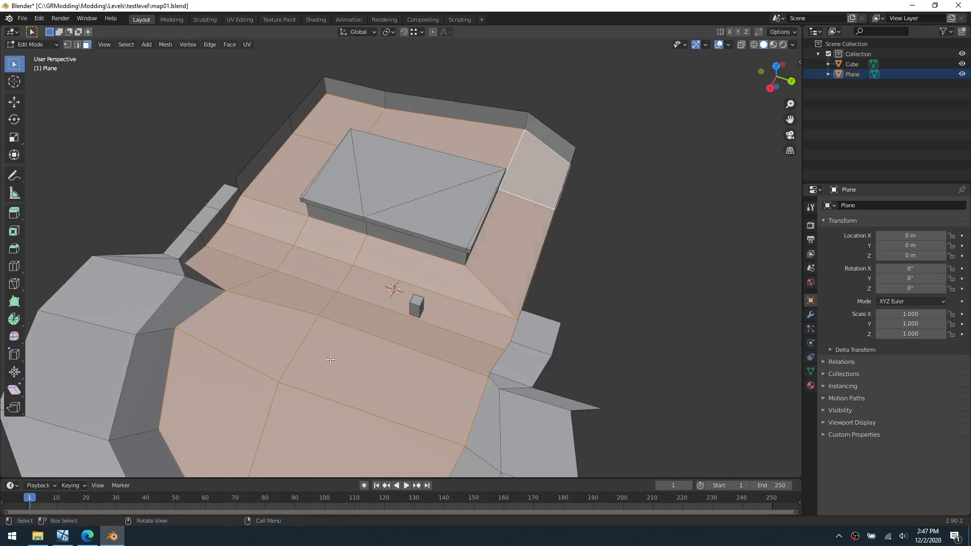
middle_drag(331, 359, 372, 345)
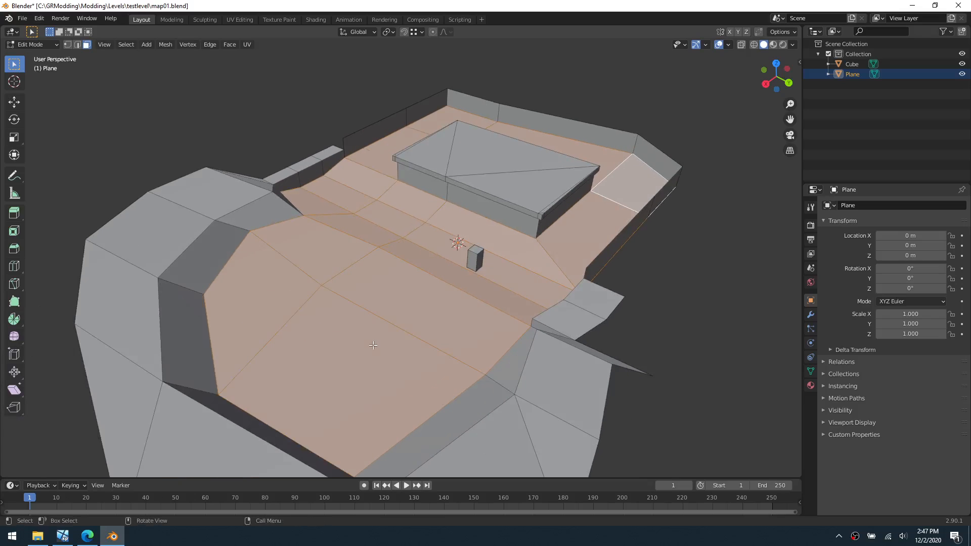
middle_drag(397, 315, 410, 307)
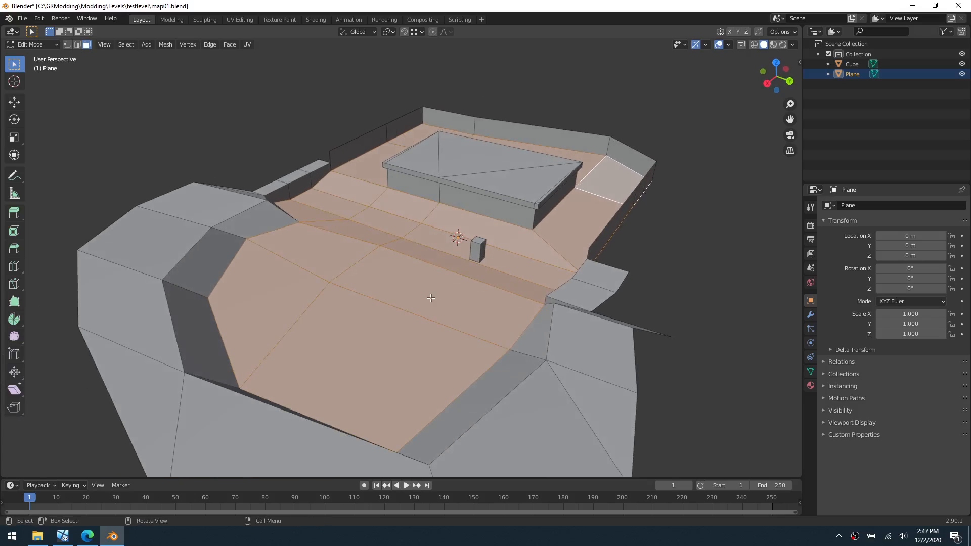
key(p)
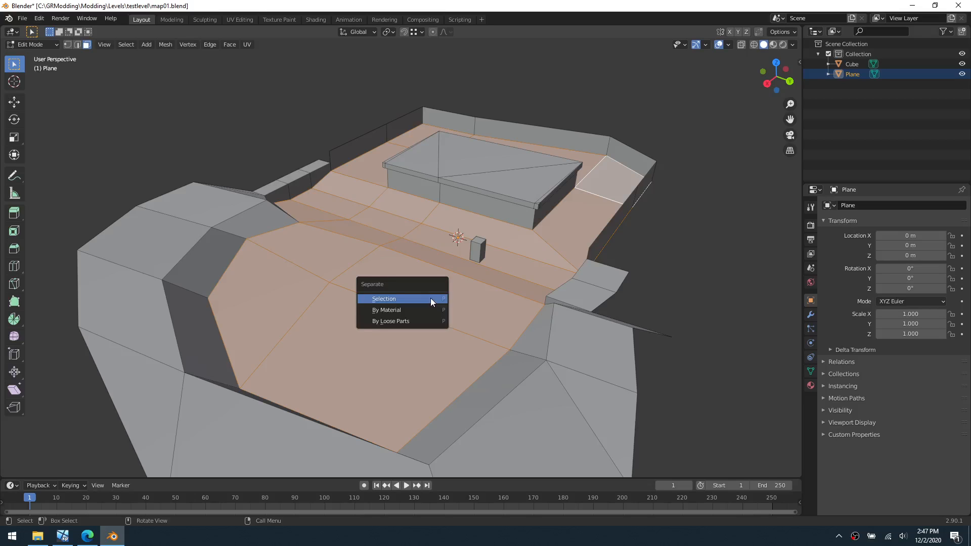
click(432, 300)
- Return to Object Mode, select only the original Plane object, and put it back in Edit Mode
key(ctrl+Tab)
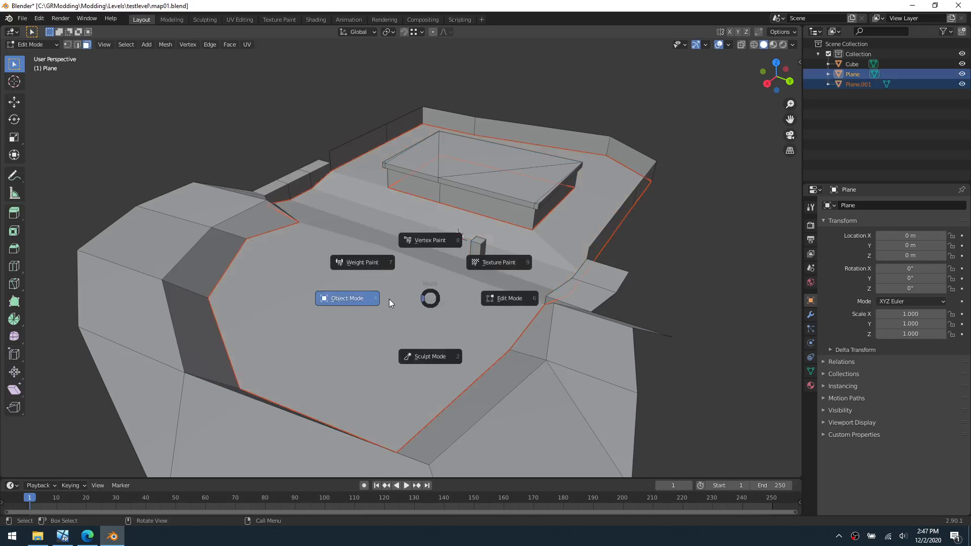
click(390, 299)
click(852, 76)
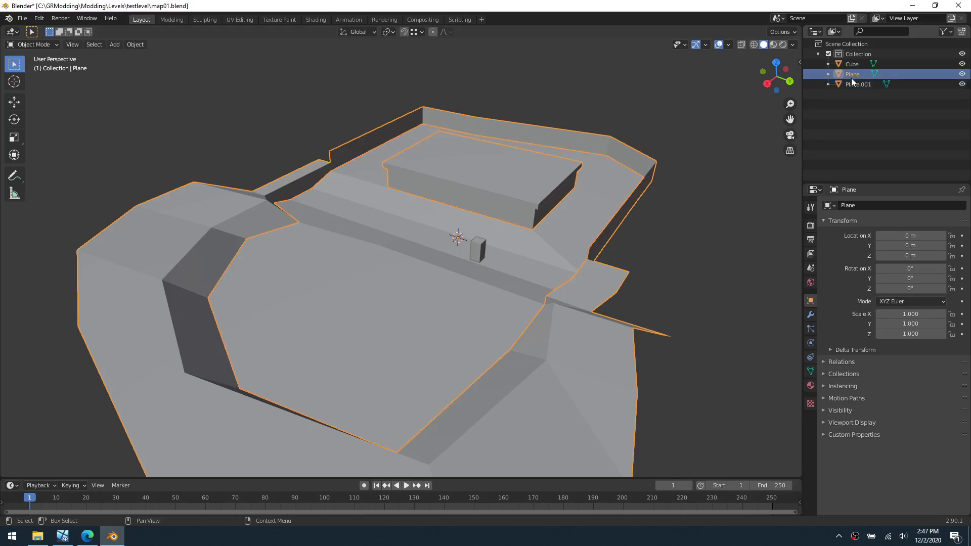
key(Tab)
key(Tab)
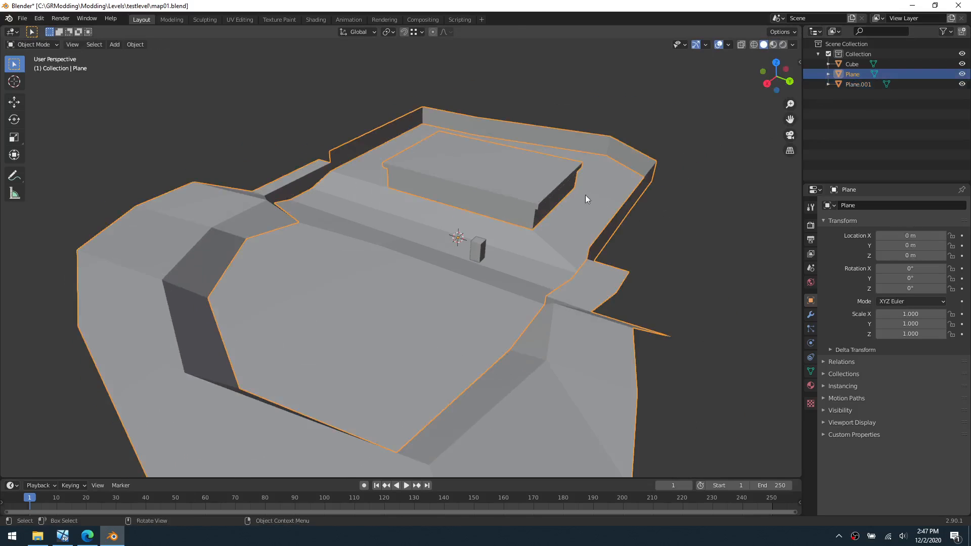
key(Tab)
key(Tab)
key(ctrl+Tab)
click(561, 216)
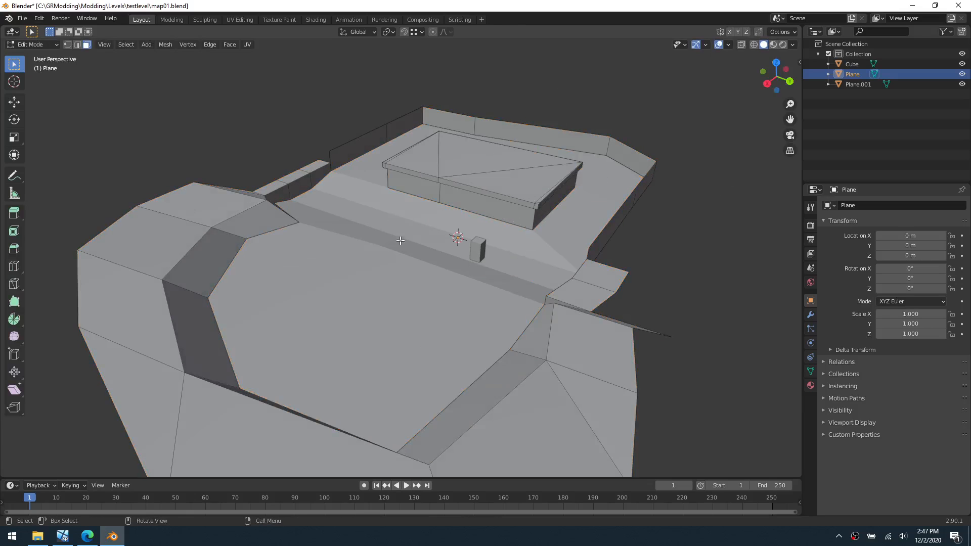
- Circle-select the perimeter wall faces around the building yard and separate the selection into its own object
middle_drag(400, 240, 322, 150)
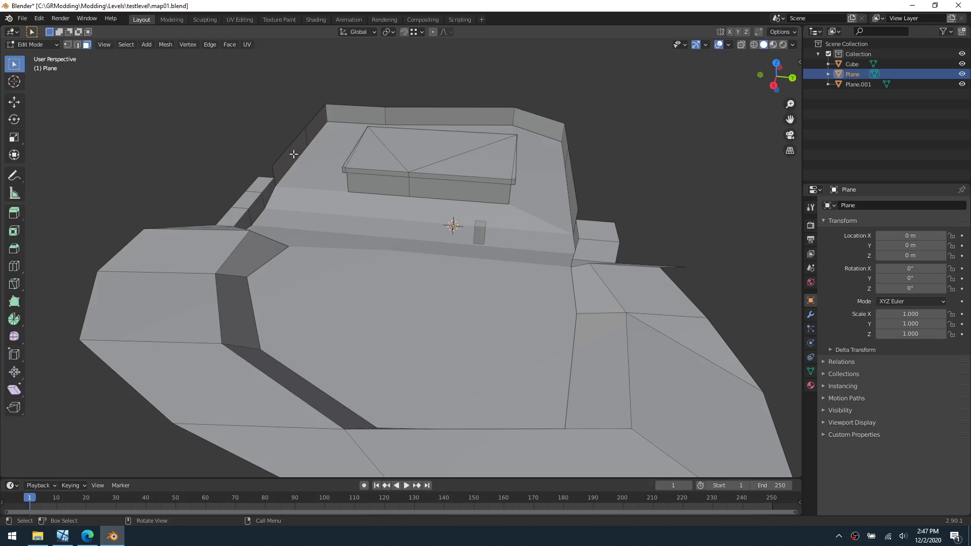
key(c)
mouse_move(293, 149)
mouse_down()
mouse_move(296, 130)
mouse_move(390, 98)
mouse_move(541, 114)
mouse_move(575, 157)
mouse_up()
key(Escape)
key(p)
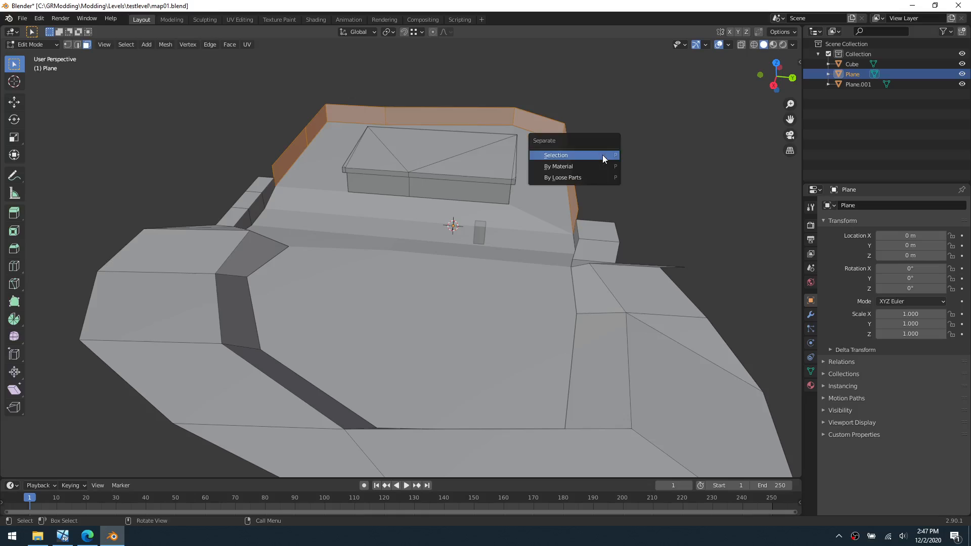
click(603, 154)
key(ctrl+Tab)
click(314, 221)
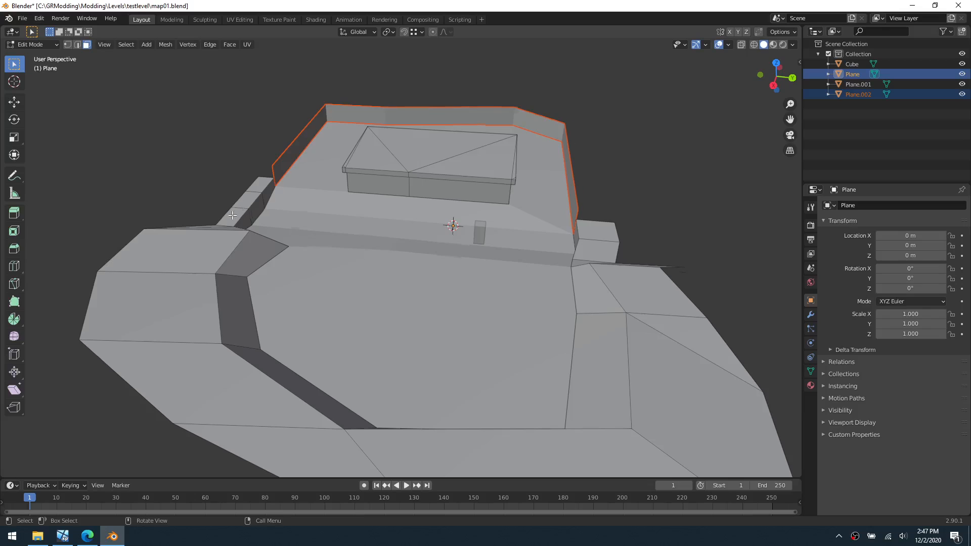
- Select the side and top faces of the low ledge between the yard wall and the outer terrain, and separate them into their own object
middle_drag(232, 216, 318, 154)
shift+click(315, 154)
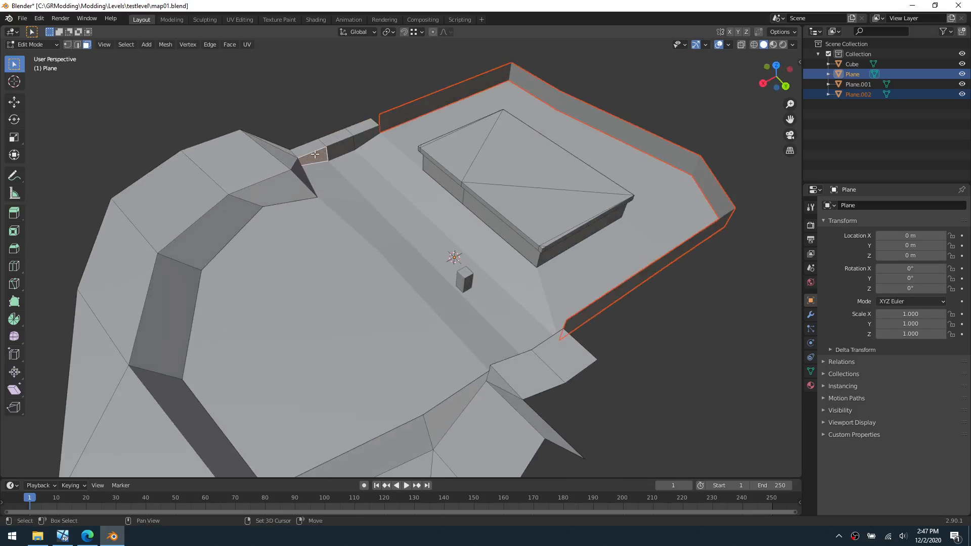
shift+click(314, 147)
shift+click(338, 148)
shift+click(339, 146)
shift+click(344, 136)
shift+click(345, 145)
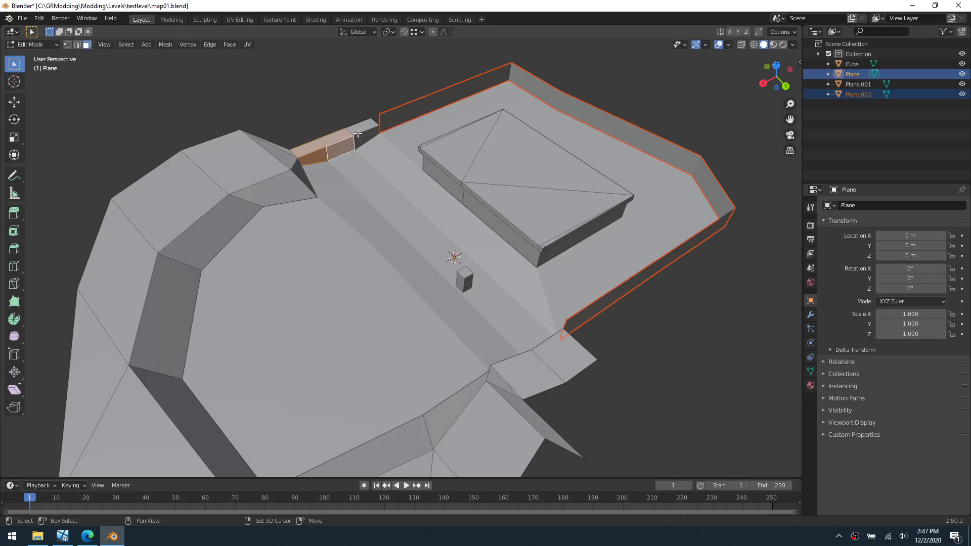
shift+click(359, 127)
key(p)
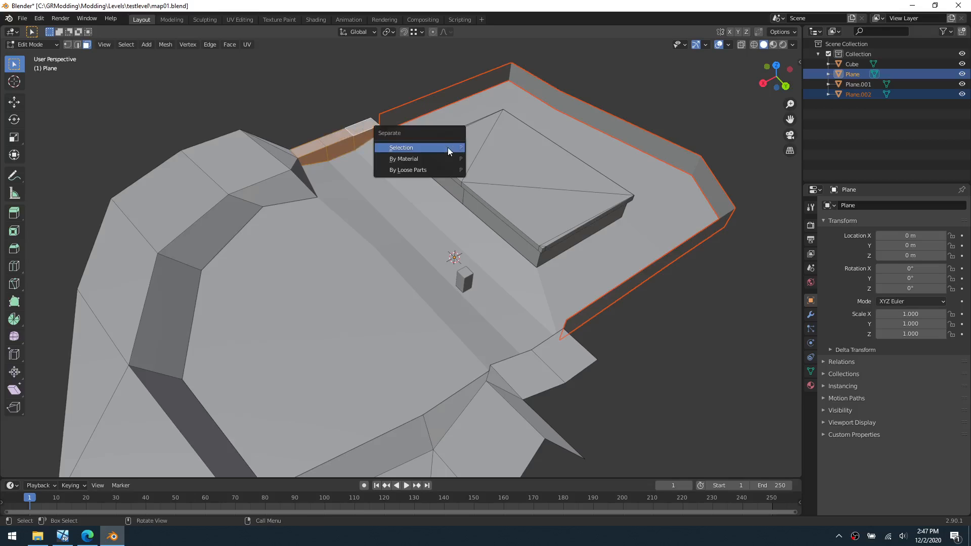
click(448, 147)
middle_drag(447, 147, 487, 161)
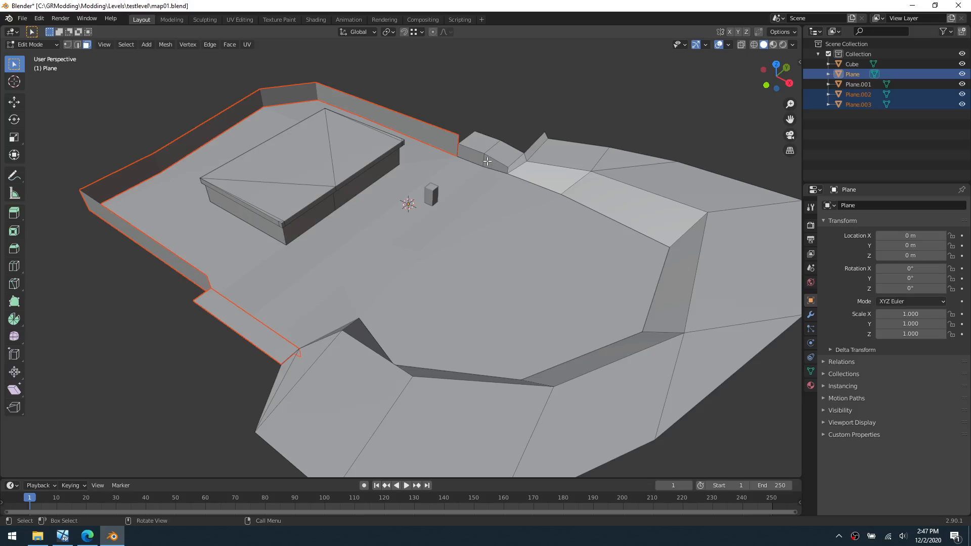
click(472, 156)
shift+click(512, 164)
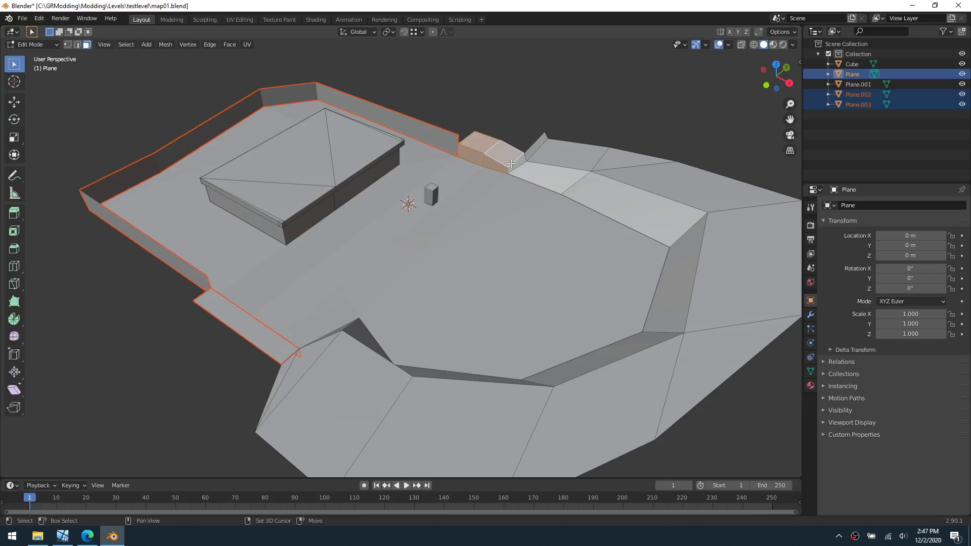
middle_drag(513, 164, 455, 182)
scroll(537, 215, up, 4)
shift+middle_drag(538, 215, 346, 323)
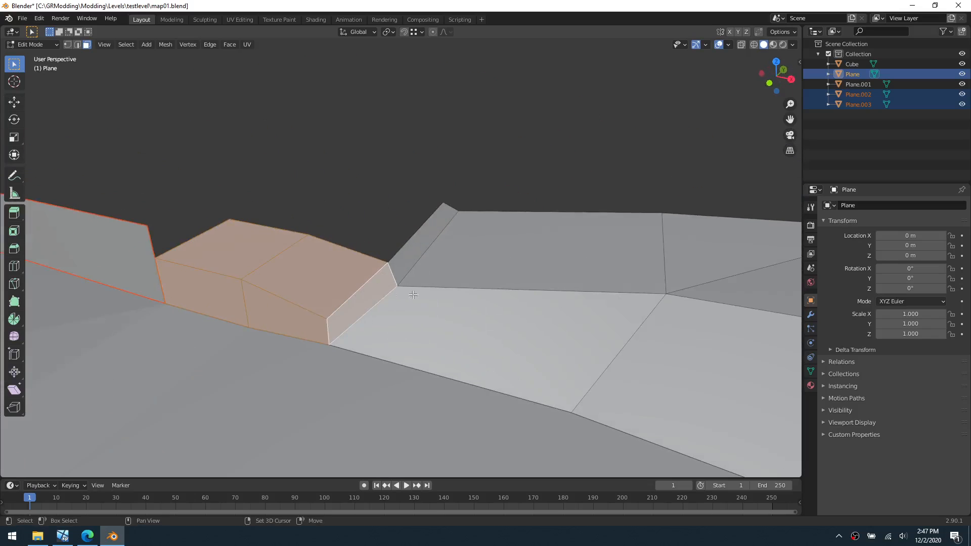
shift+middle_drag(413, 295, 480, 285)
click(438, 223)
- Try to knife-cut the face between the opposite low ledge and the terrain diagonally from its lower corner to the ledge's upper back corner
key(k)
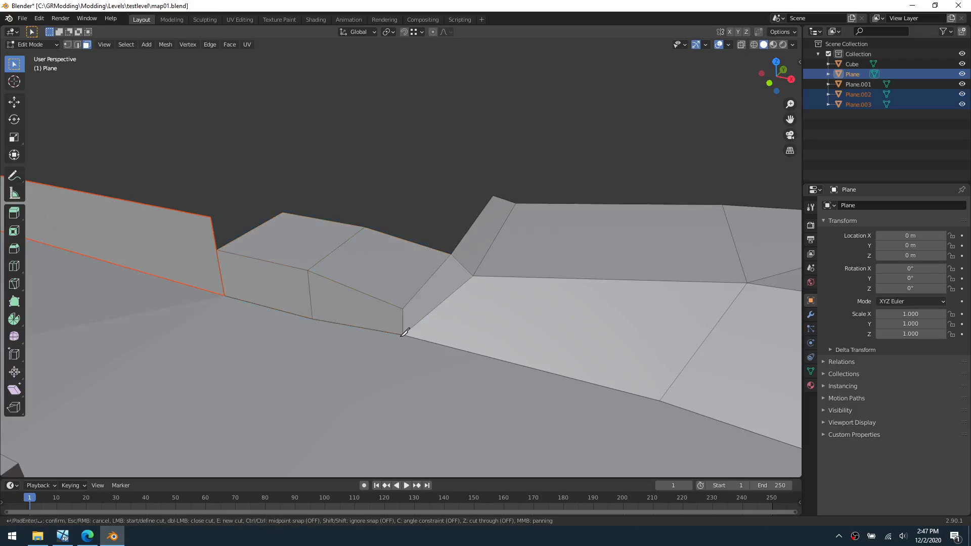
click(452, 255)
key(Return)
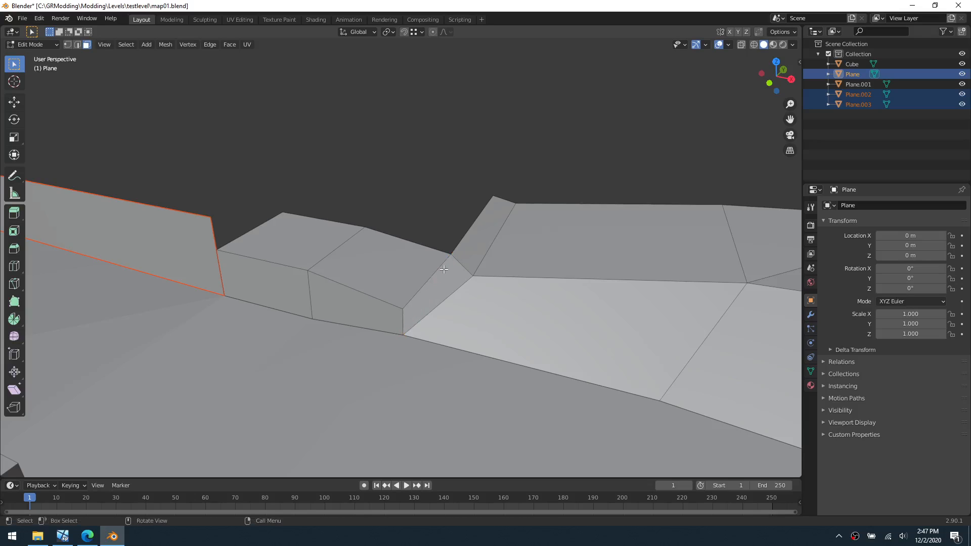
- Delete the four-sided face joining the end of the opposite low ledge to the outer terrain
click(432, 290)
mouse_move(451, 326)
middle_down()
mouse_move(492, 312)
mouse_move(450, 319)
middle_up()
key(x)
click(437, 339)
- Fill the gap between the ledge's end and the terrain with two triangular faces from its border edges
key(2)
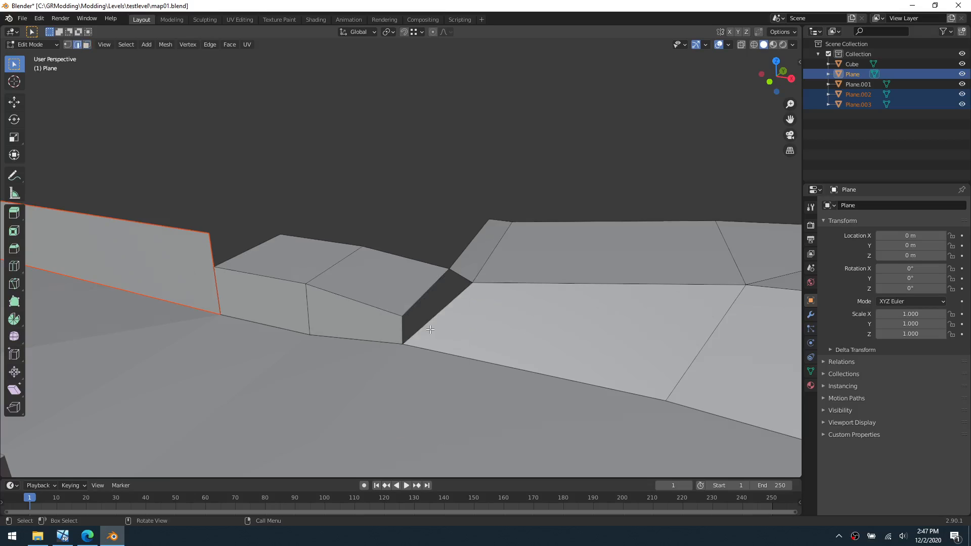
shift+click(463, 280)
key(f)
click(428, 291)
shift+click(431, 296)
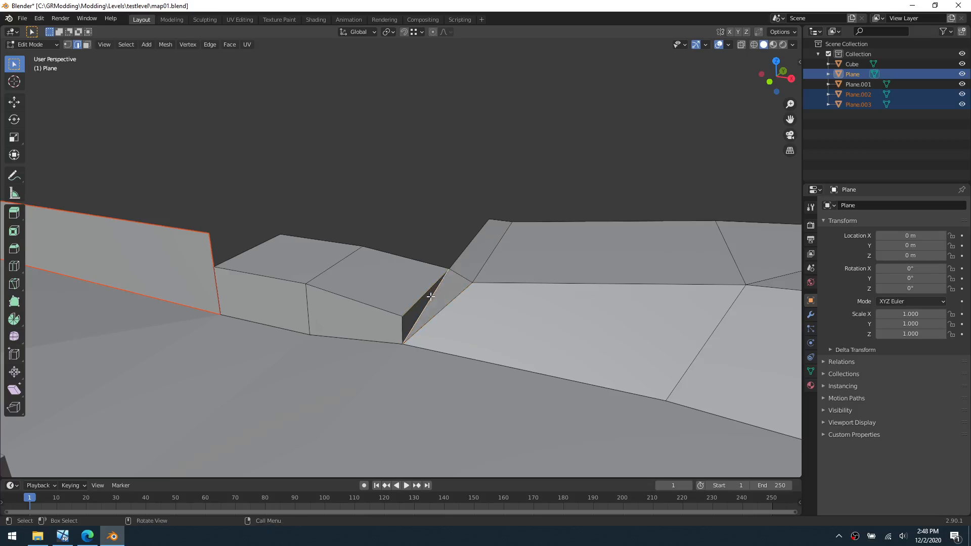
key(f)
- Select the opposite low ledge's side and top faces plus the triangular end face, and separate them into their own object
click(386, 318)
key(3)
click(386, 320)
shift+click(408, 320)
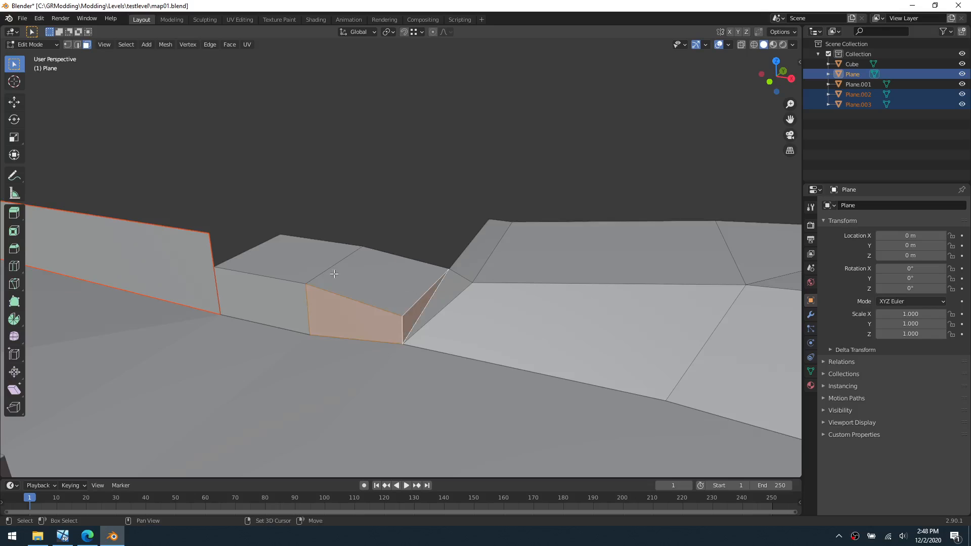
shift+click(333, 274)
shift+click(300, 262)
shift+click(271, 303)
scroll(349, 324, down, 4)
middle_drag(323, 321, 146, 354)
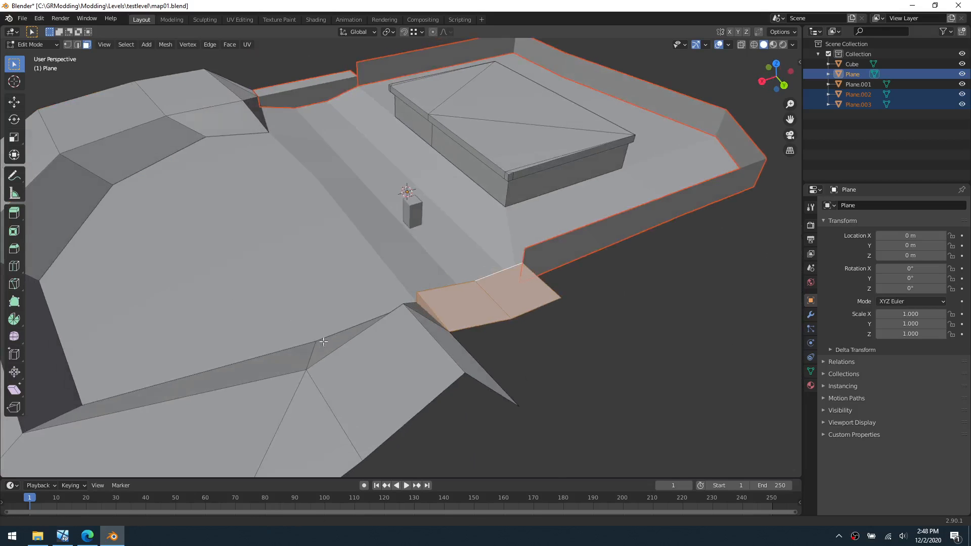
shift+middle_drag(248, 283, 323, 332)
key(p)
click(459, 256)
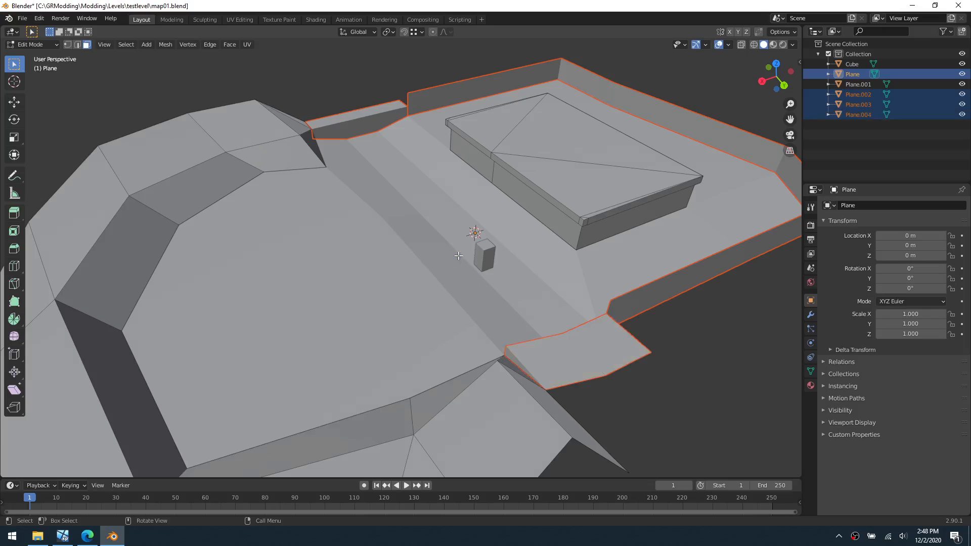
- Join the two separated low ledges on either side of the yard into one object
middle_drag(458, 256, 478, 308)
key(ctrl+Tab)
click(294, 338)
click(100, 402)
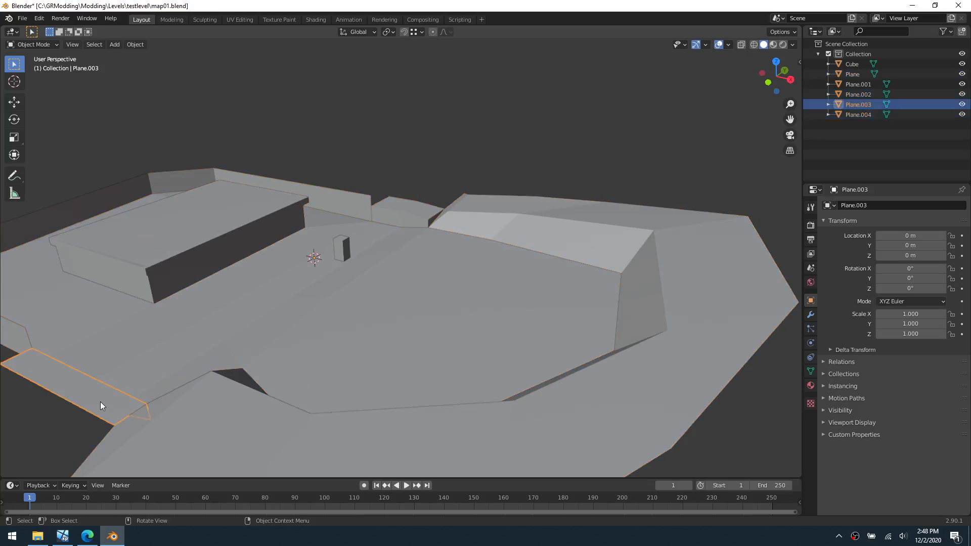
shift+click(399, 213)
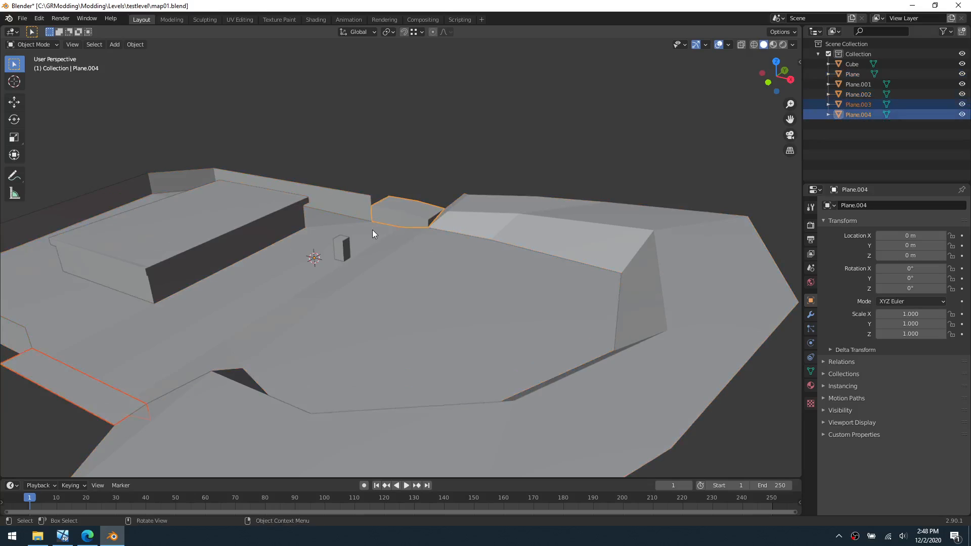
key(ctrl)
key(ctrl+j)
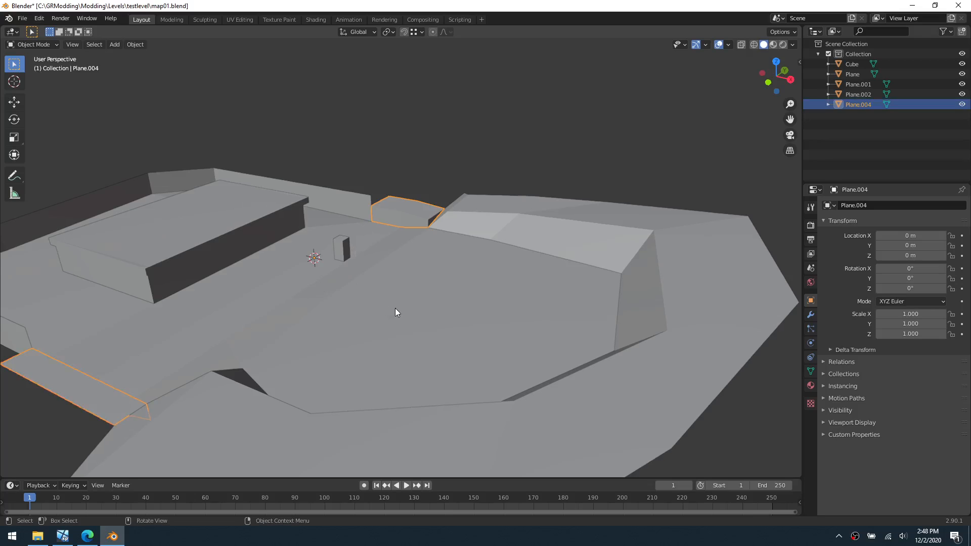
mouse_move(395, 312)
middle_down()
mouse_move(453, 303)
mouse_move(403, 319)
middle_up()
key(g)
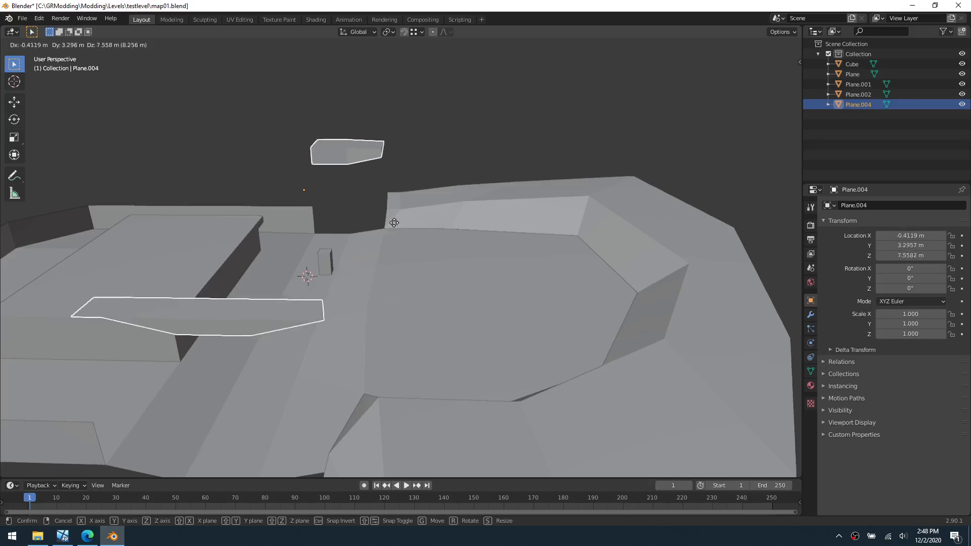
right_click(397, 224)
click(421, 238)
key(ctrl+Tab)
click(457, 237)
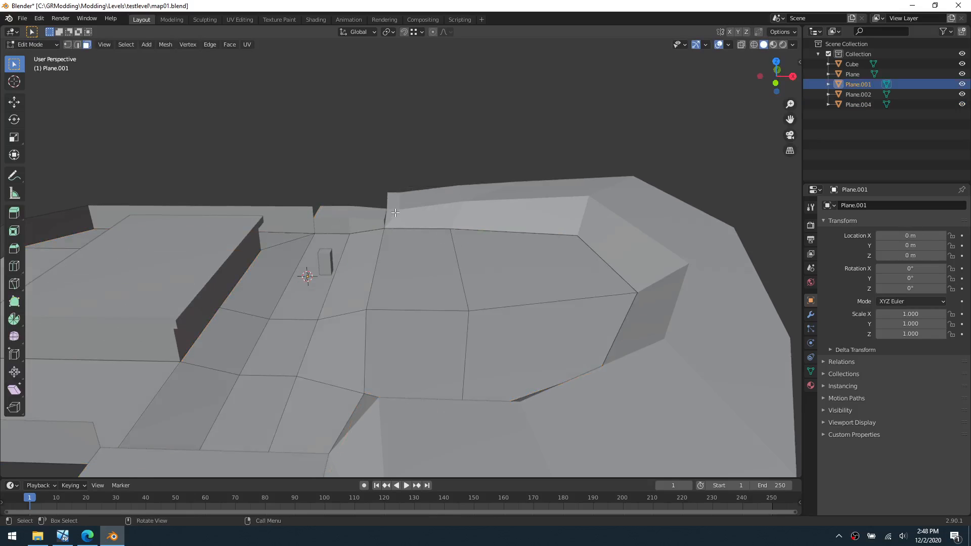
middle_drag(396, 213, 311, 221)
key(2)
click(310, 221)
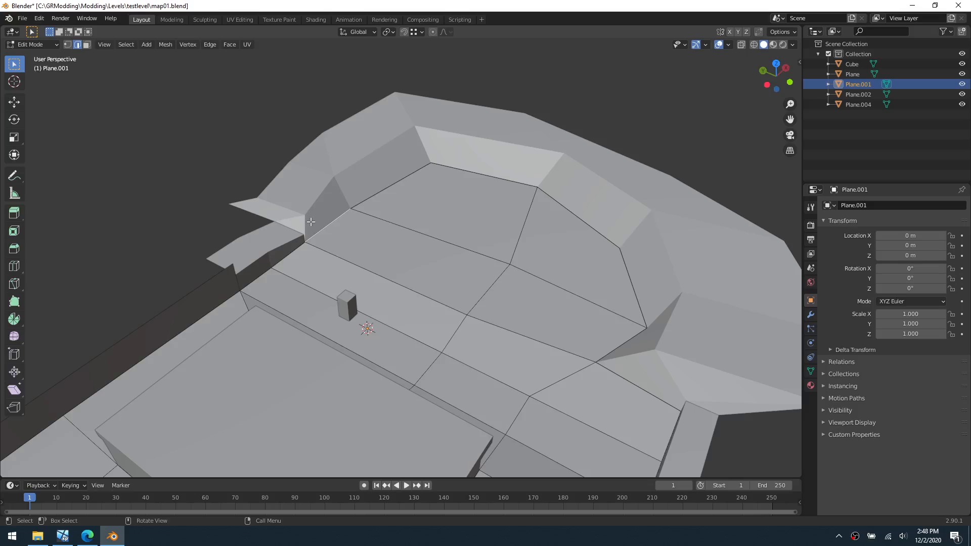
key(3)
key(ctrl+Tab)
click(207, 222)
- Select the ring of sloped bank faces around the lower floor in the outer terrain mesh, and separate them into their own object
click(343, 201)
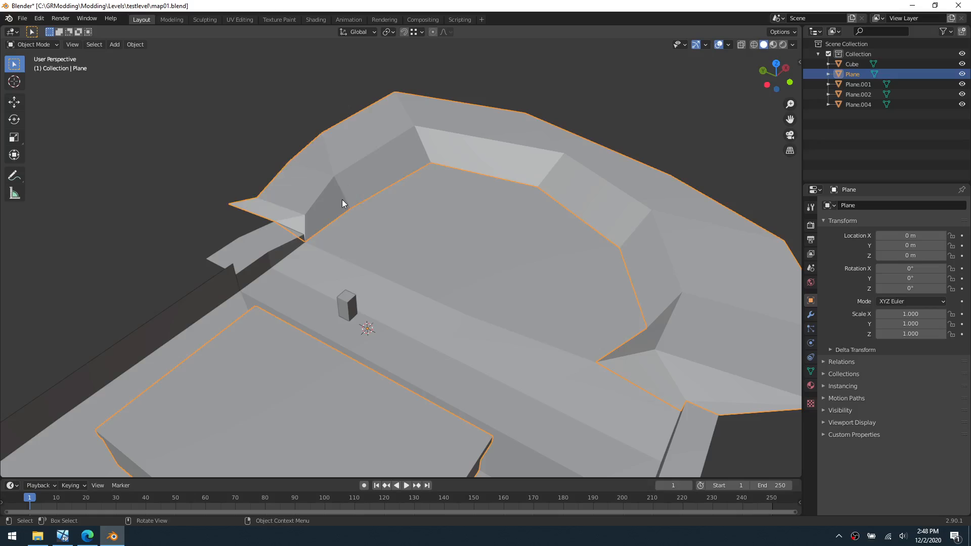
key(Tab)
key(3)
click(304, 221)
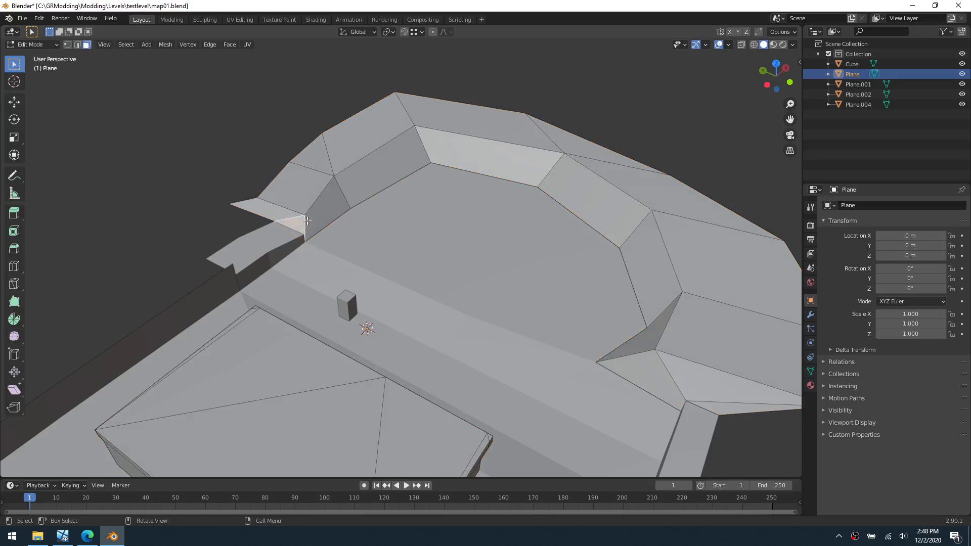
shift+click(323, 211)
shift+click(359, 186)
shift+click(464, 150)
shift+click(566, 196)
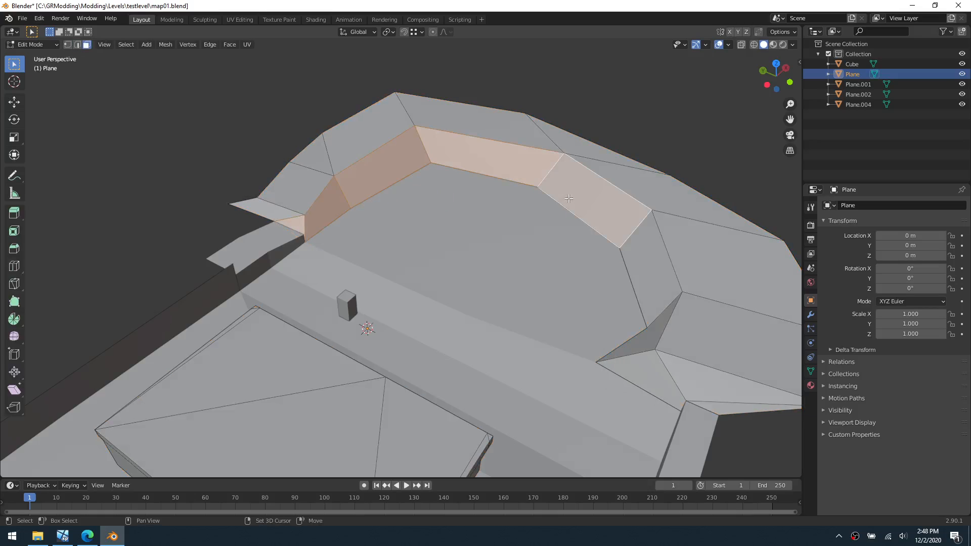
shift+click(647, 279)
shift+click(647, 322)
shift+click(652, 335)
shift+click(652, 305)
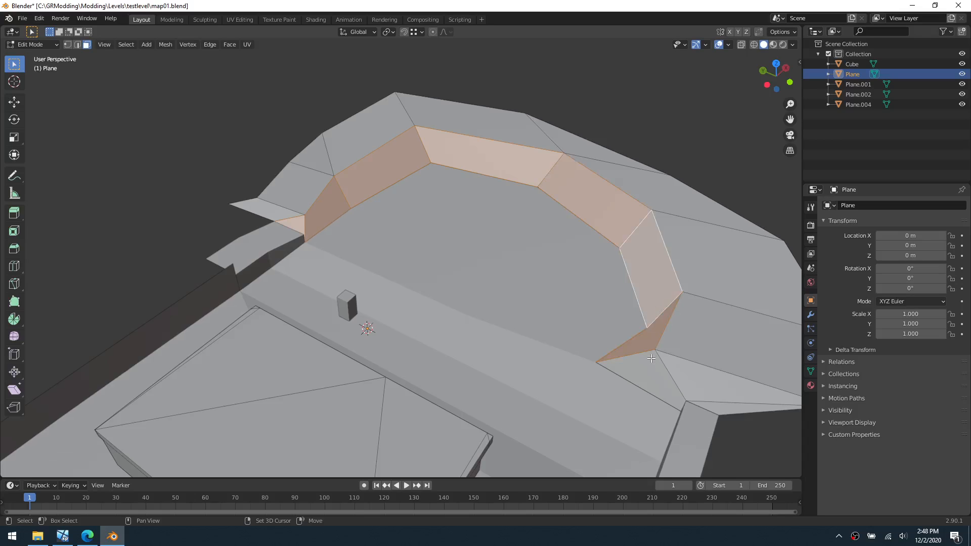
shift+click(649, 363)
middle_drag(454, 307, 523, 290)
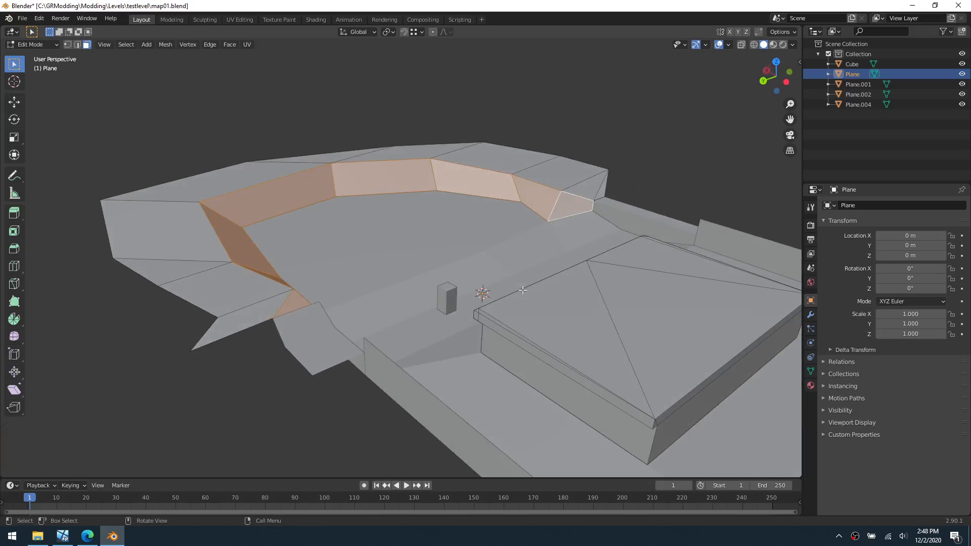
key(p)
click(523, 290)
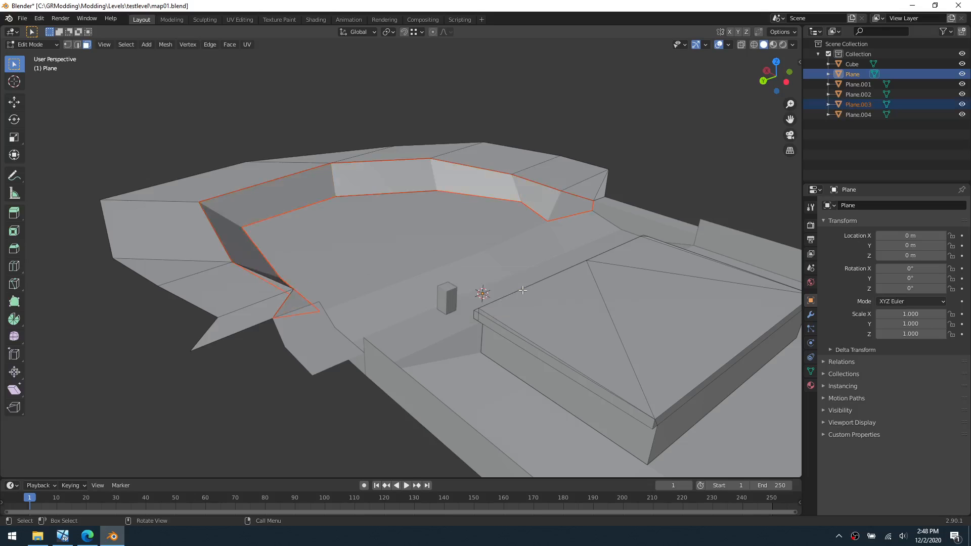
- Undo the bank separation and separate the faces again with the adjoining outer end face beside the low ledge included
middle_drag(523, 290, 302, 235)
key(ctrl+j)
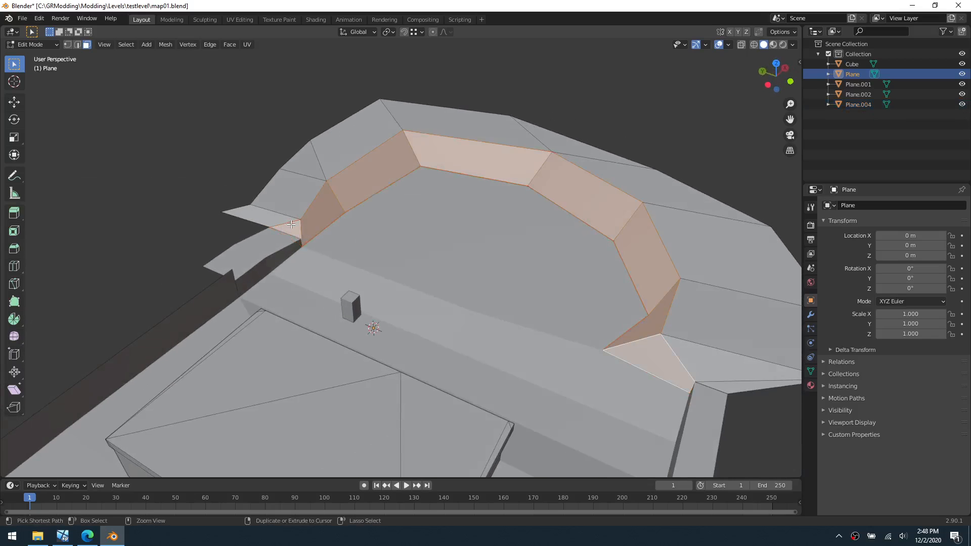
ctrl+click(280, 221)
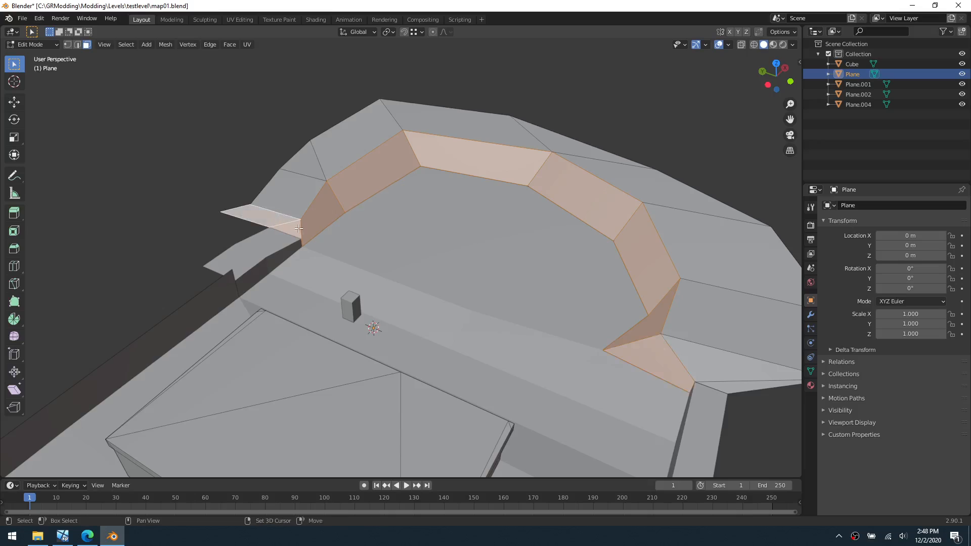
key(p)
click(342, 233)
key(ctrl+Tab)
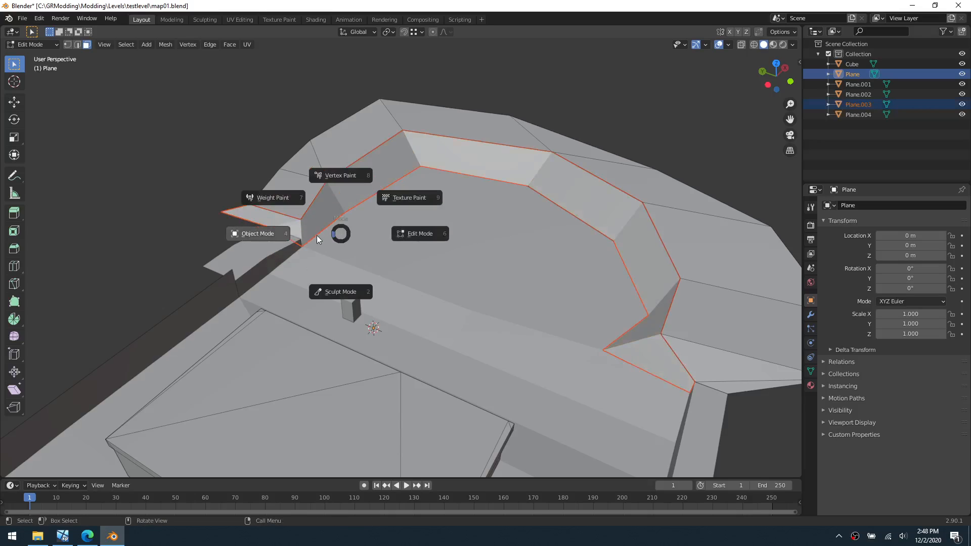
click(278, 232)
- Examine the outer terrain object for stray geometry overlapping the sloped bank around the lower floor
click(287, 199)
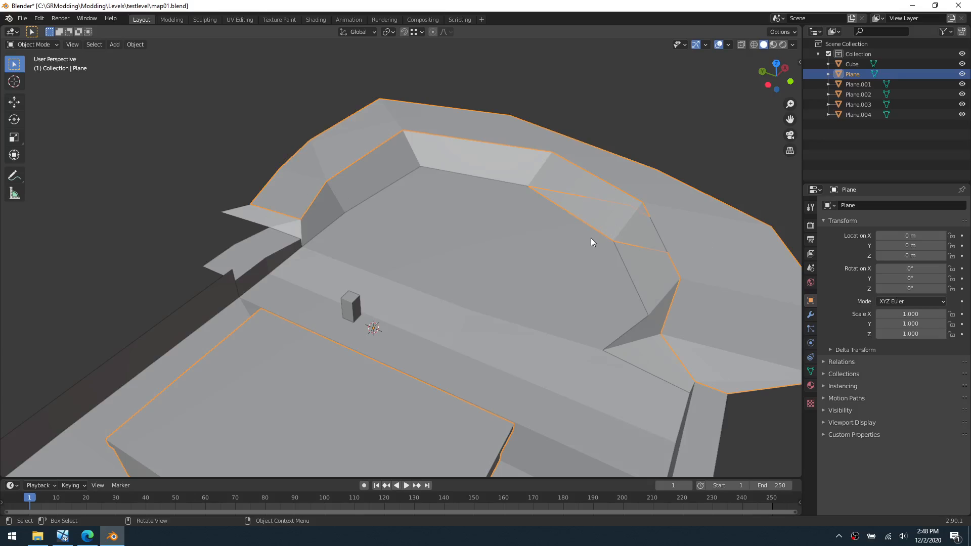
click(624, 246)
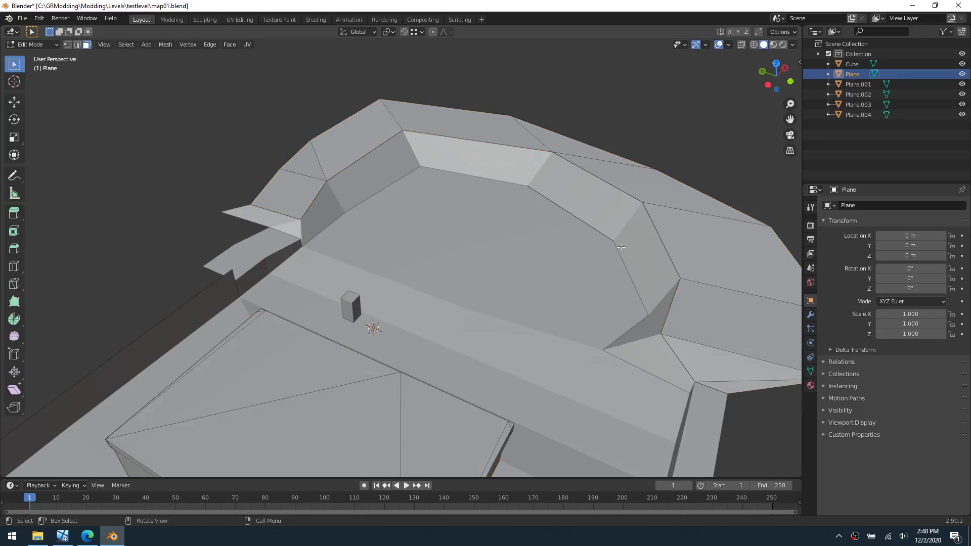
key(ctrl+Tab)
click(693, 235)
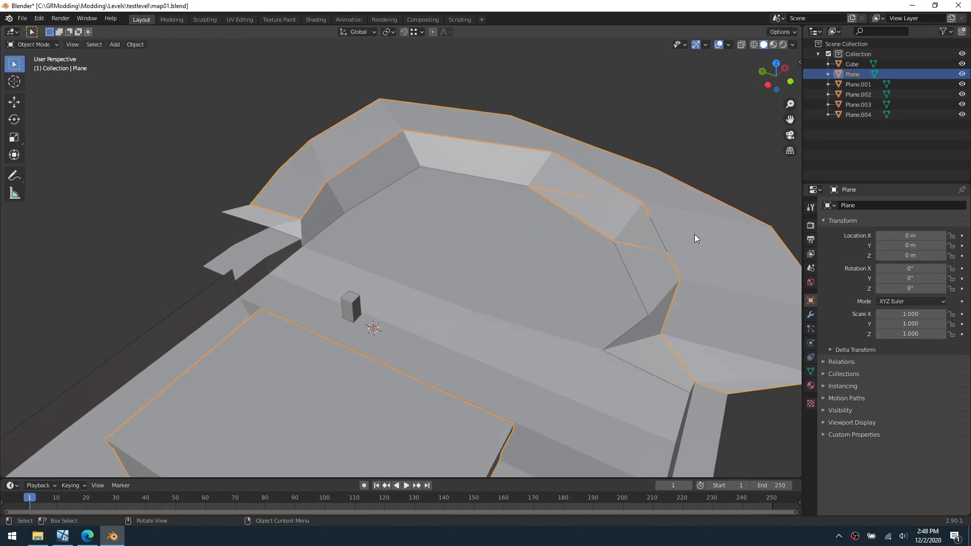
key(ctrl+Tab)
click(720, 235)
click(623, 222)
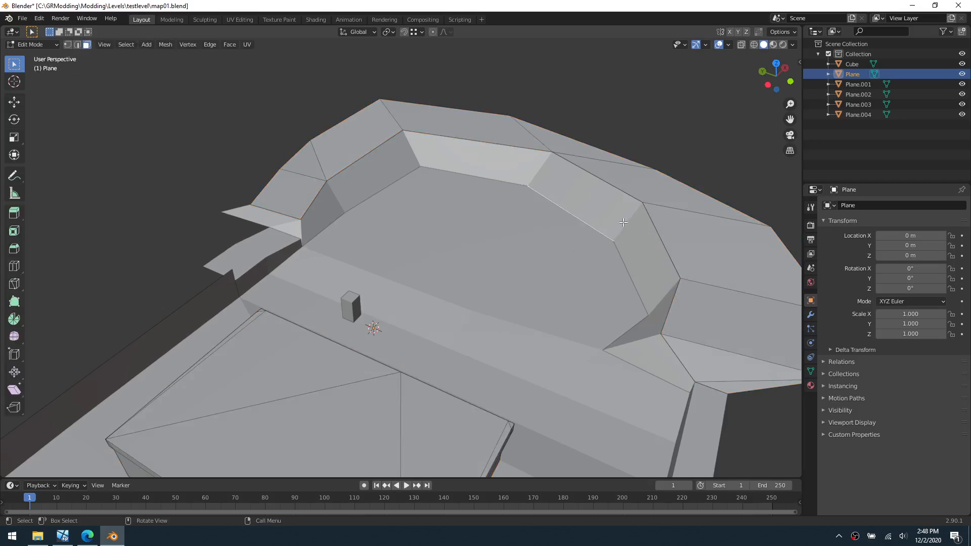
middle_drag(585, 244, 365, 238)
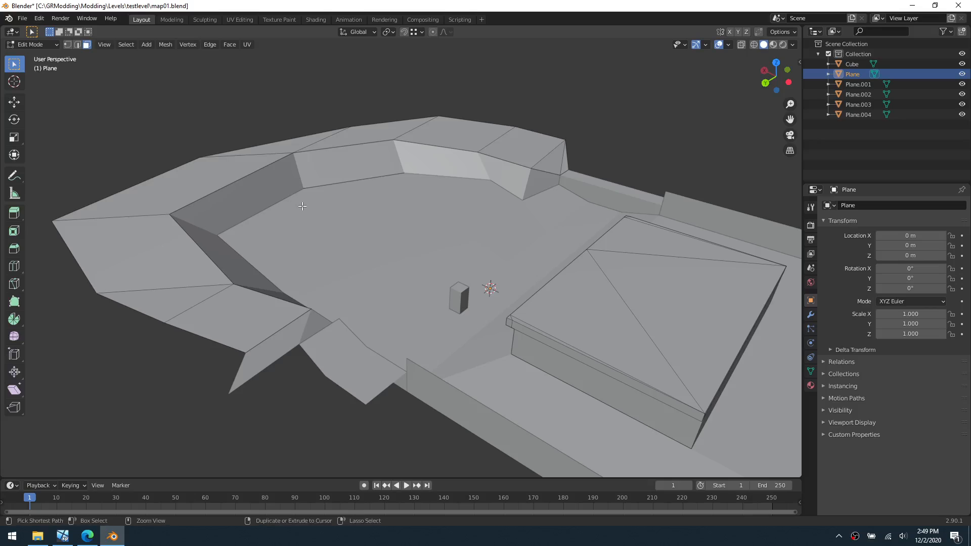
key(ctrl+z)
key(ctrl+z)
key(ctrl+z)
key(ctrl+z)
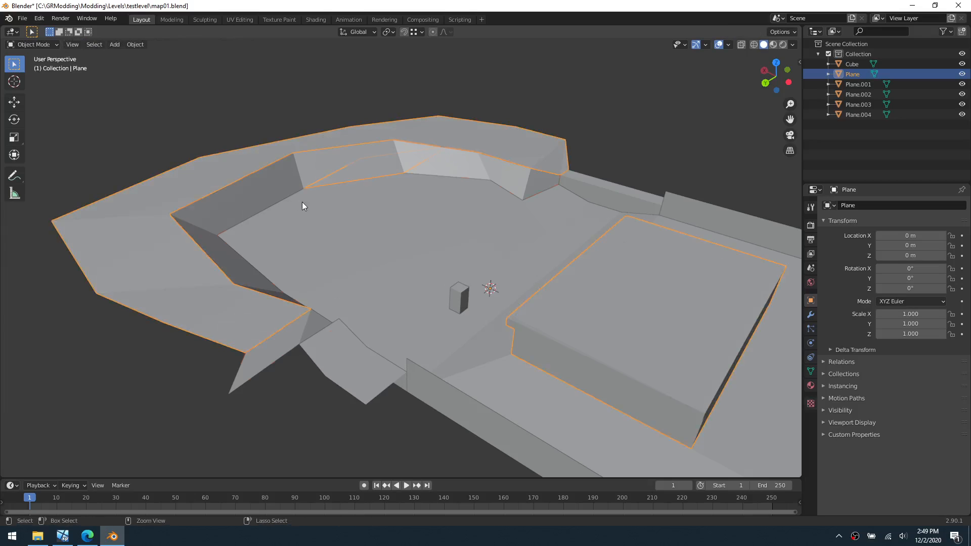
- Check individual faces of the separated bank object where the stray geometry overlaps it
click(329, 166)
key(ctrl+Tab)
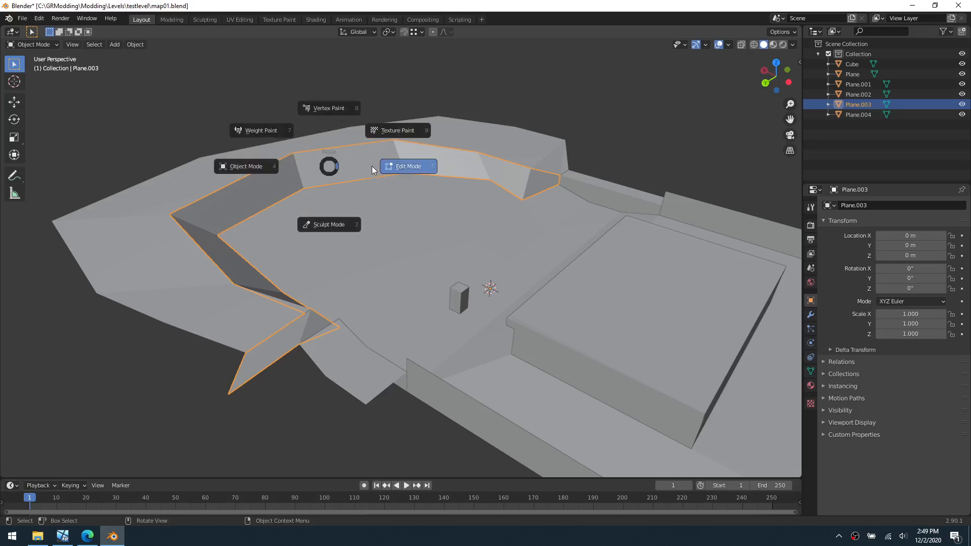
click(372, 165)
click(330, 169)
click(270, 175)
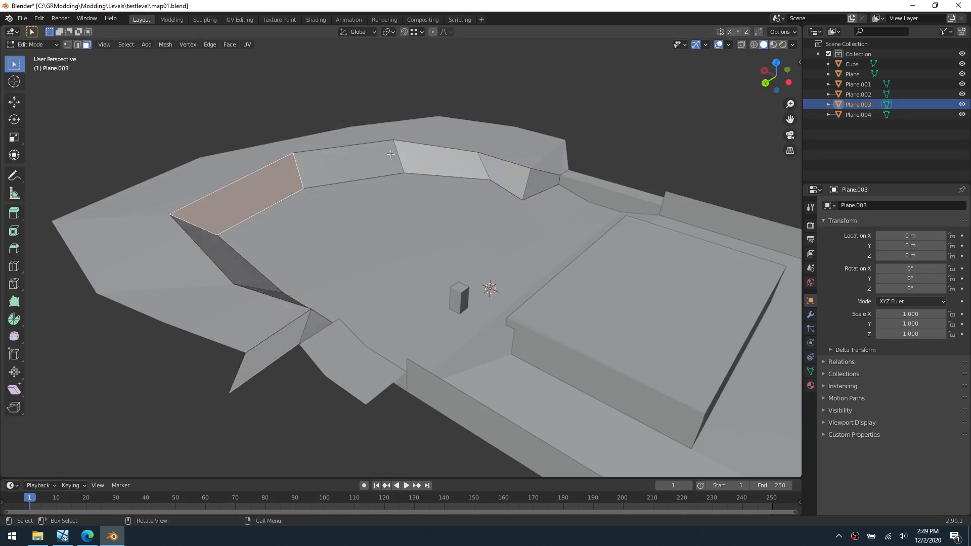
click(396, 152)
key(ctrl+Tab)
click(319, 152)
- Isolate the outer terrain object by hiding all others, and delete the loose four-sided face inside the terrain ring
click(199, 175)
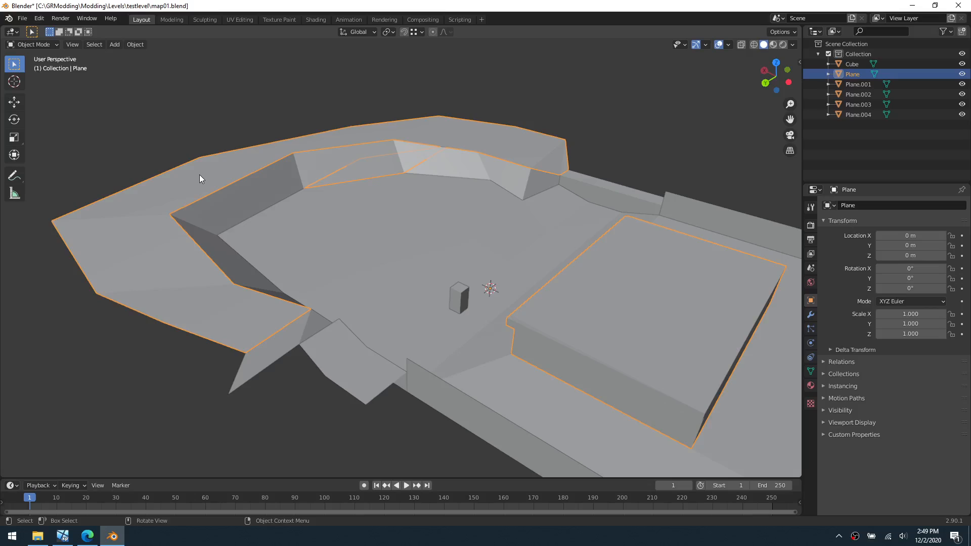
key(shift+h)
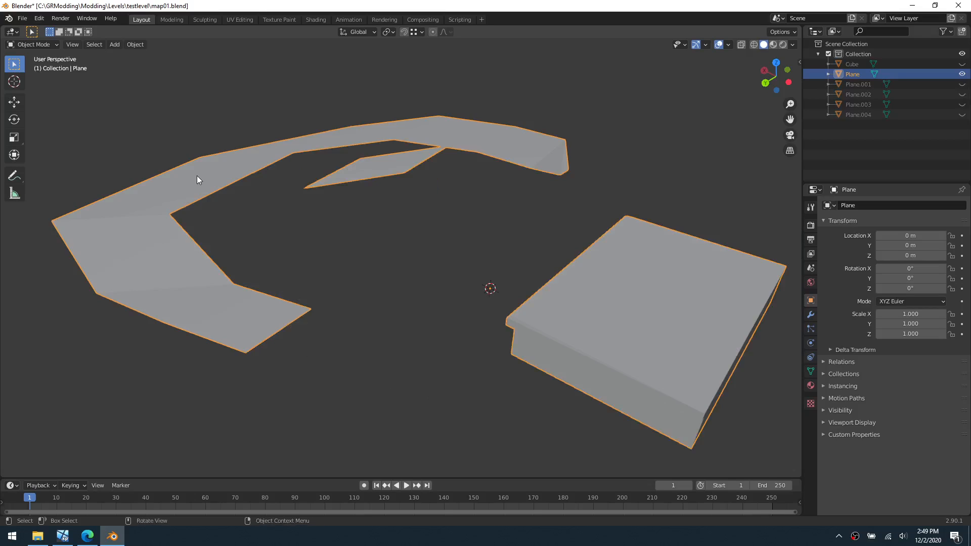
key(ctrl+Tab)
click(309, 188)
click(382, 167)
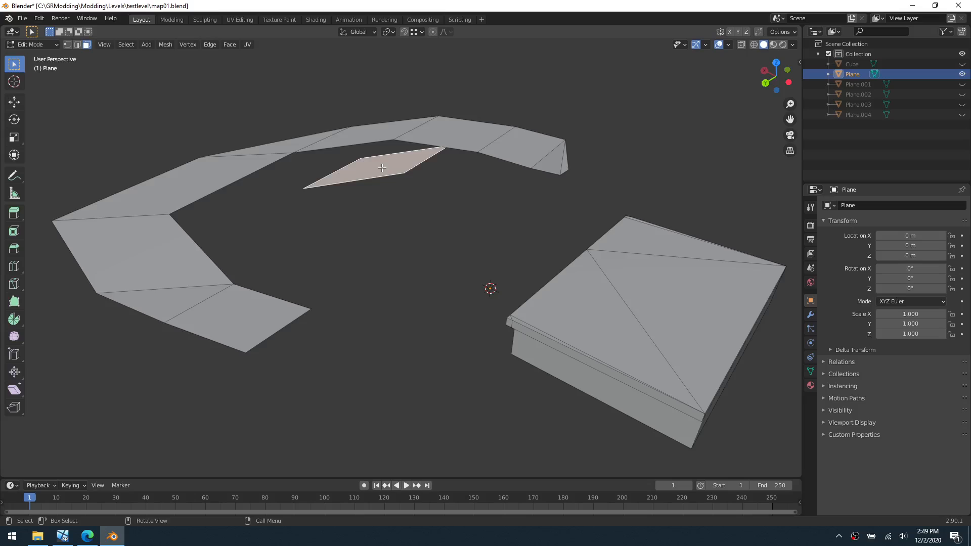
key(x)
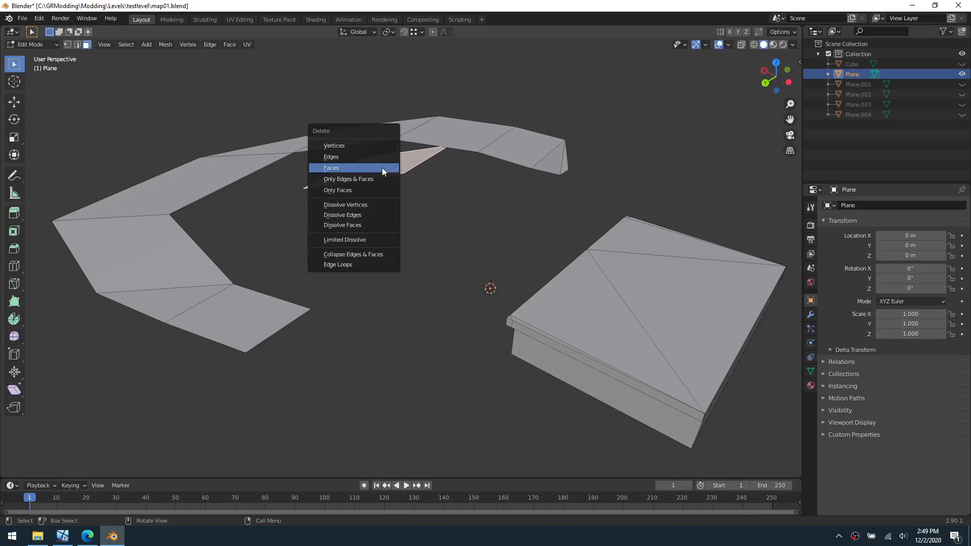
click(367, 146)
- Return to Object Mode, unhide all the hidden objects and select the separated bank
middle_drag(367, 148, 402, 218)
key(ctrl+Tab)
click(226, 193)
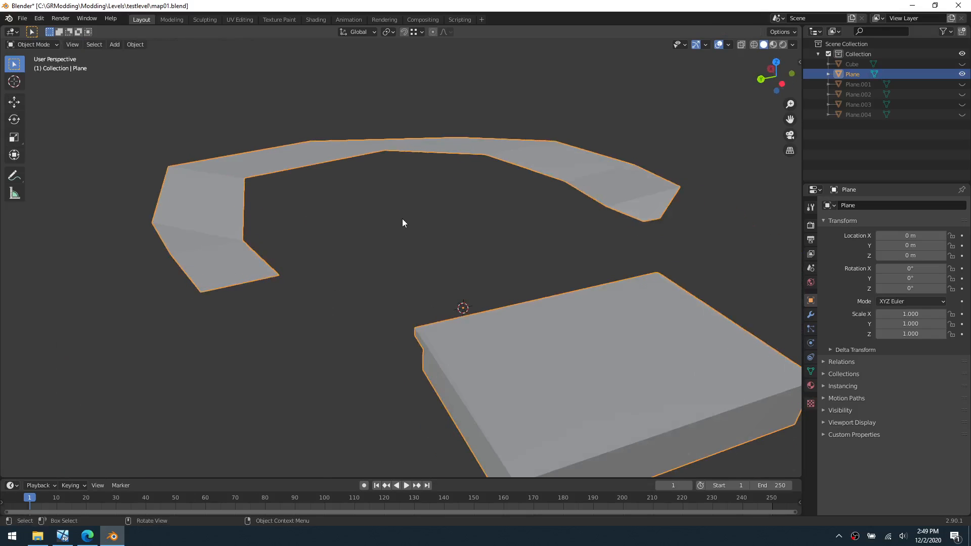
key(alt+h)
click(419, 186)
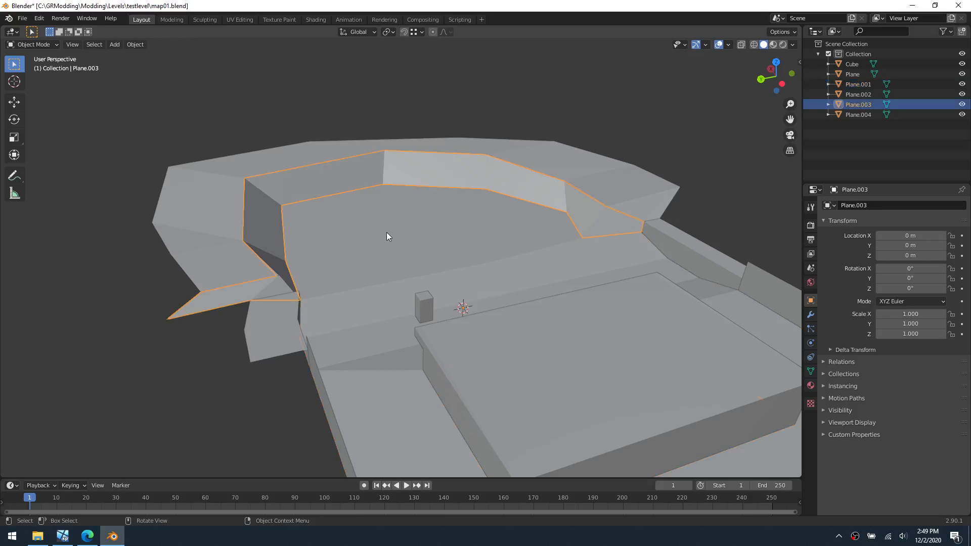
- Select the object that combines the outer terrain with the building and switch it to Edit Mode
middle_drag(387, 236, 391, 168)
click(392, 168)
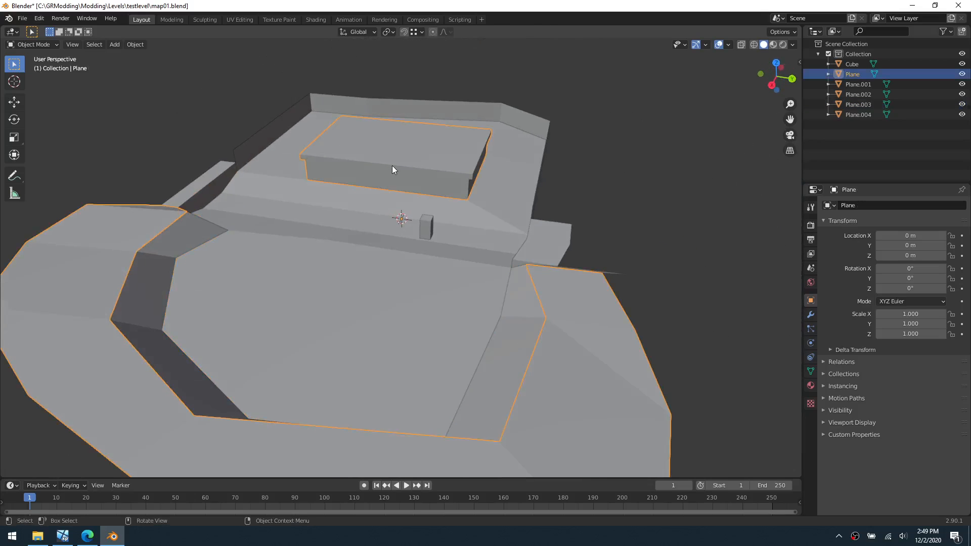
key(ctrl+Tab)
click(454, 166)
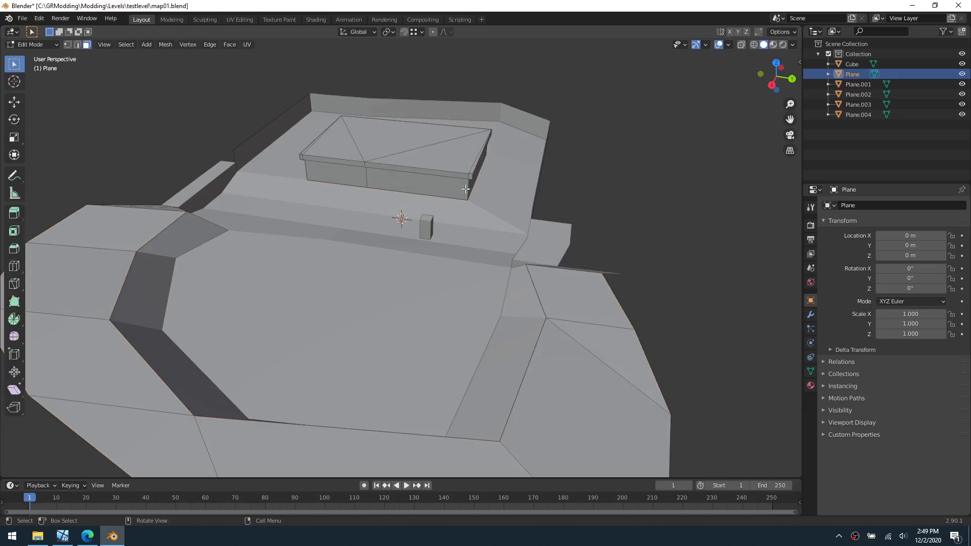
scroll(465, 189, up, 3)
shift+middle_drag(465, 189, 370, 250)
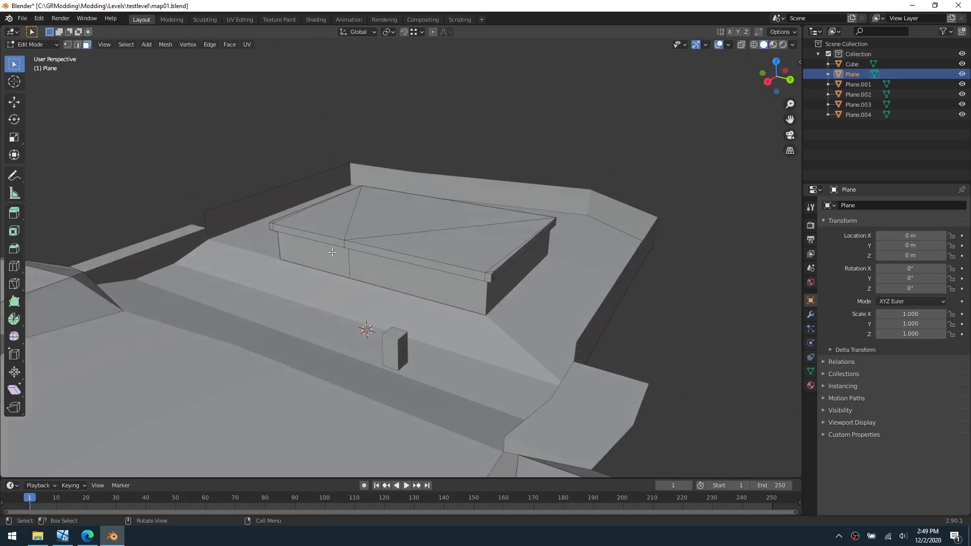
- Separate the wall faces around the building below the roof into their own object, return to Object Mode and clear the selection
click(331, 252)
middle_drag(545, 284, 319, 287)
ctrl+click(490, 276)
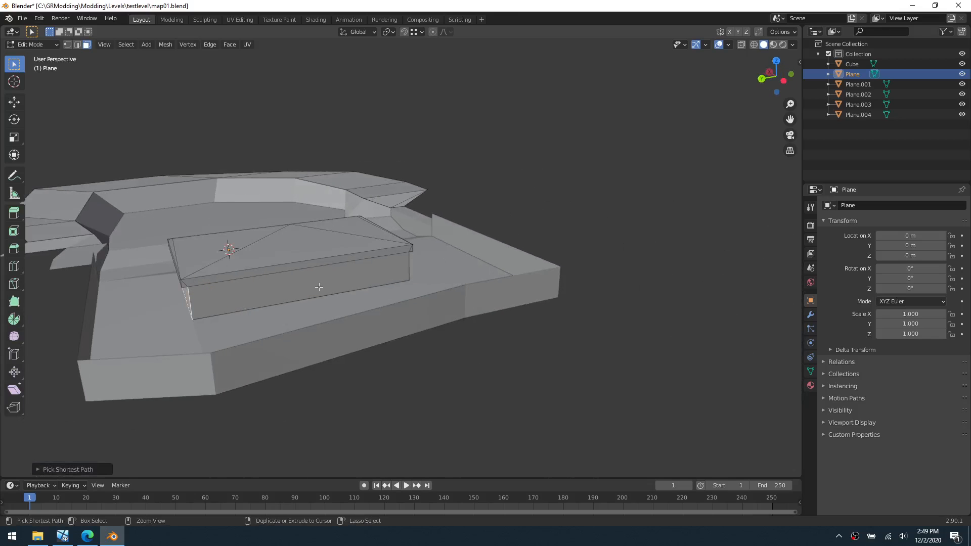
ctrl+click(319, 287)
middle_drag(431, 260, 357, 258)
ctrl+click(337, 252)
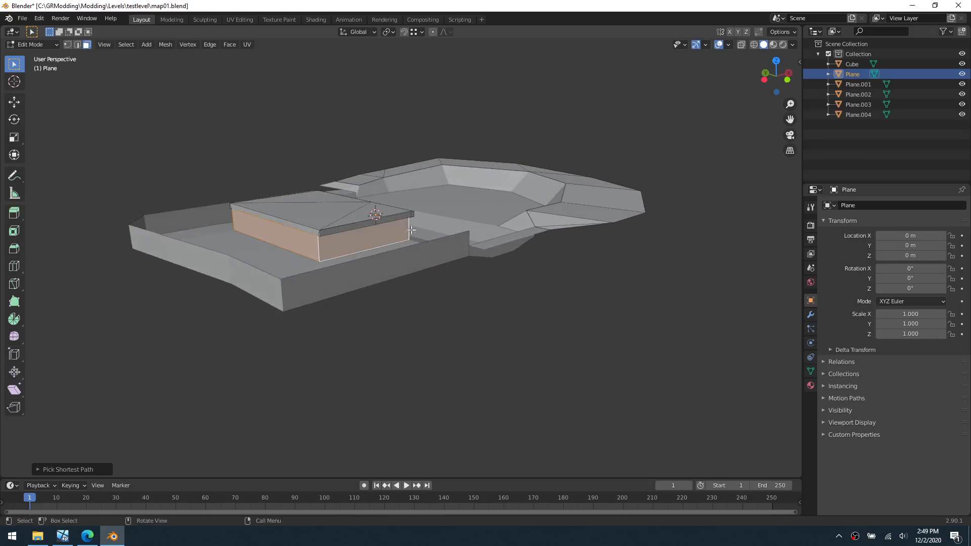
middle_drag(412, 230, 471, 285)
key(p)
click(471, 284)
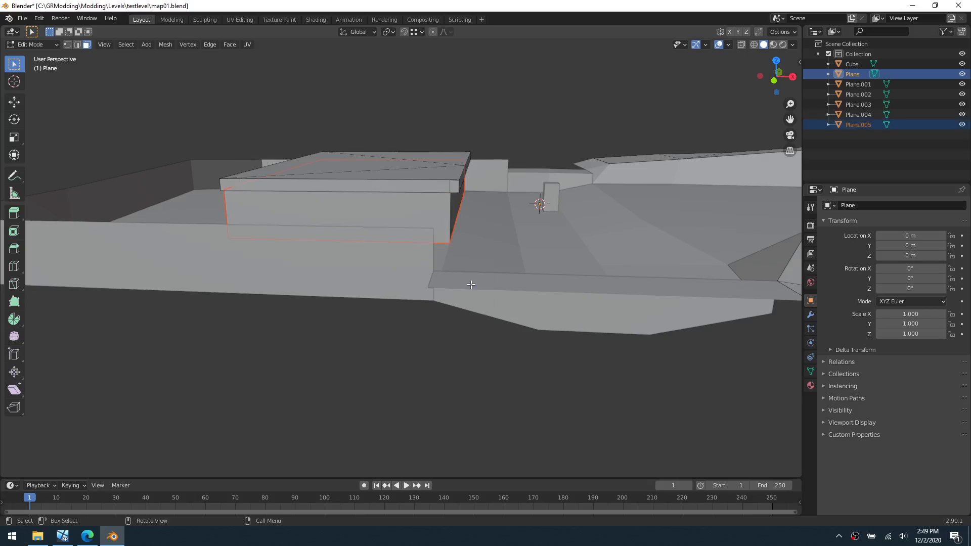
key(ctrl+Tab)
click(405, 283)
click(398, 334)
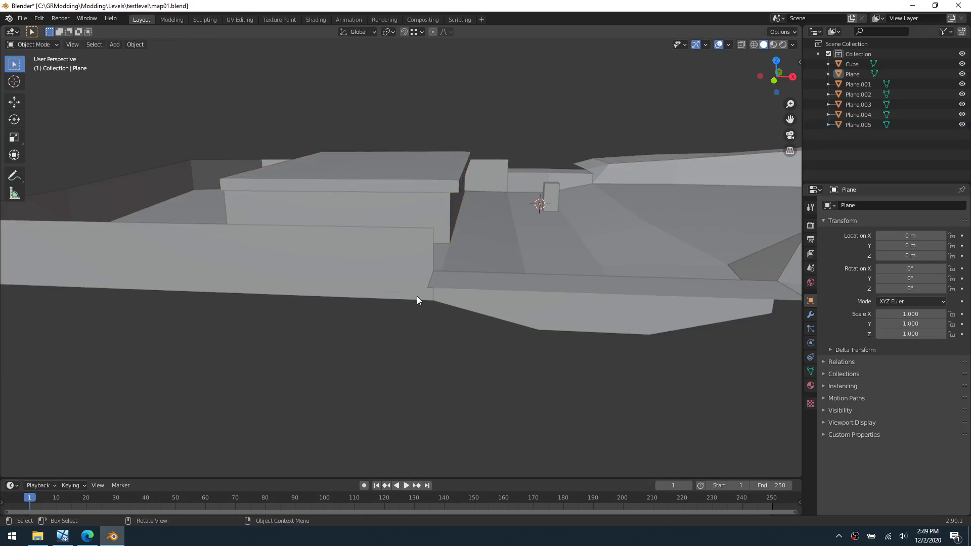
- Check the floor and the sloped bank as separate objects by selecting each in turn
scroll(416, 296, down, 1)
shift+middle_drag(423, 254, 332, 271)
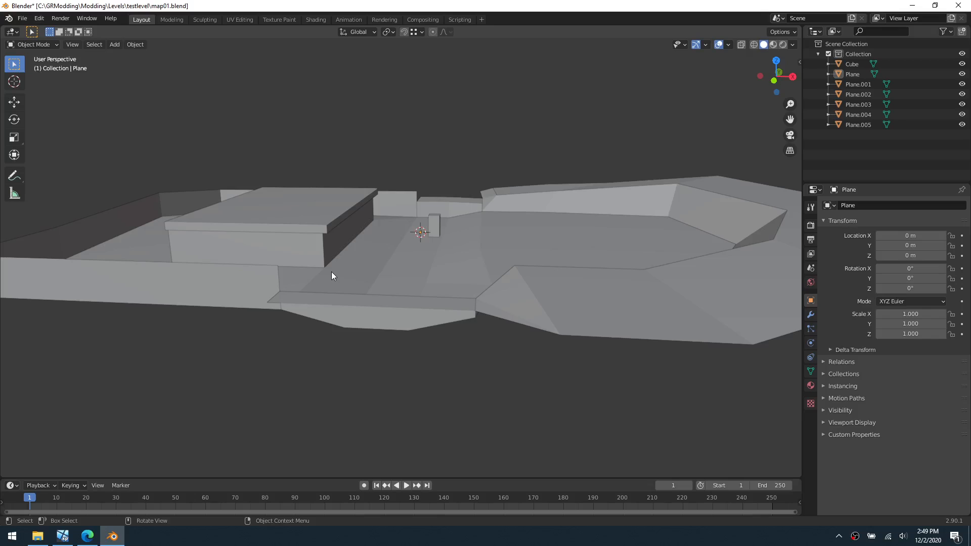
click(479, 244)
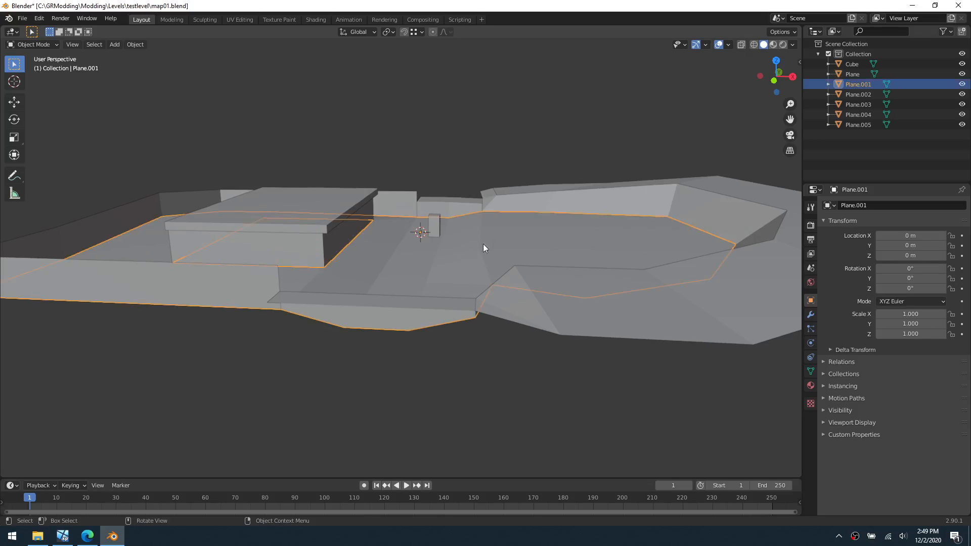
middle_drag(483, 245, 353, 266)
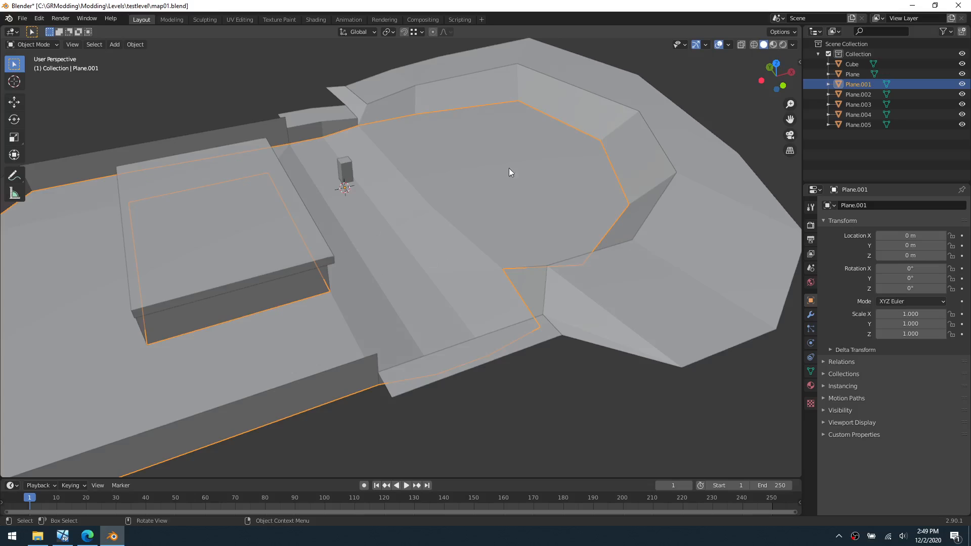
click(574, 116)
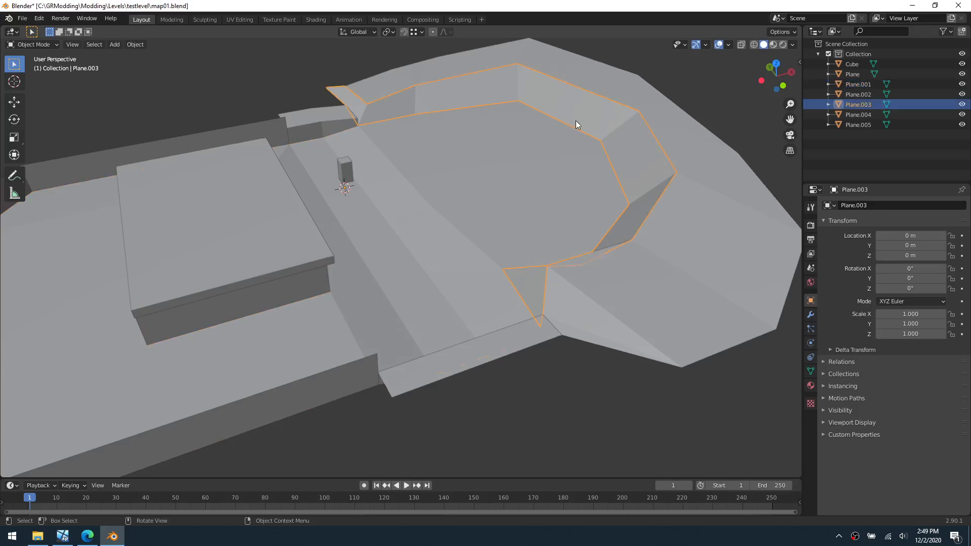
- Separate all linked faces of the outer terrain ring from the building roof into their own object and return to Object Mode
click(541, 68)
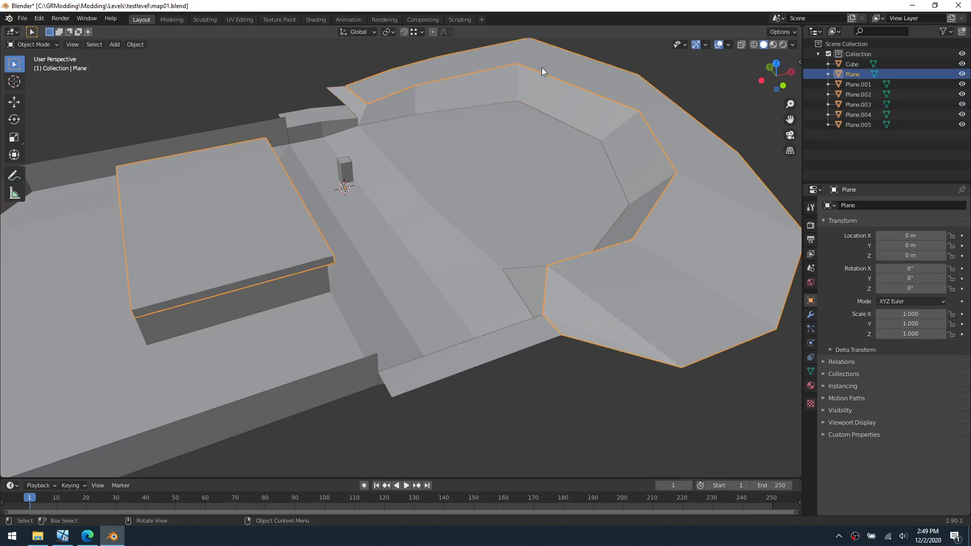
key(ctrl+Tab)
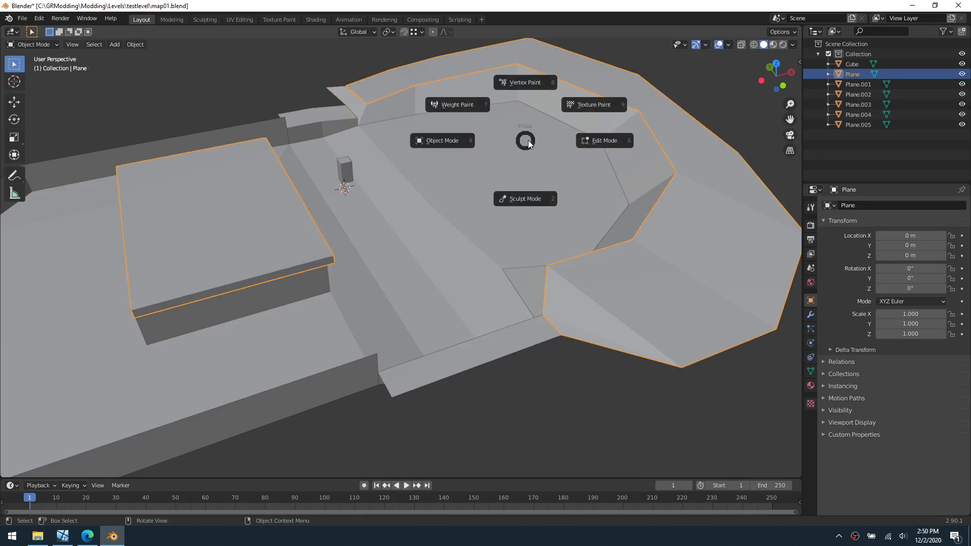
click(392, 90)
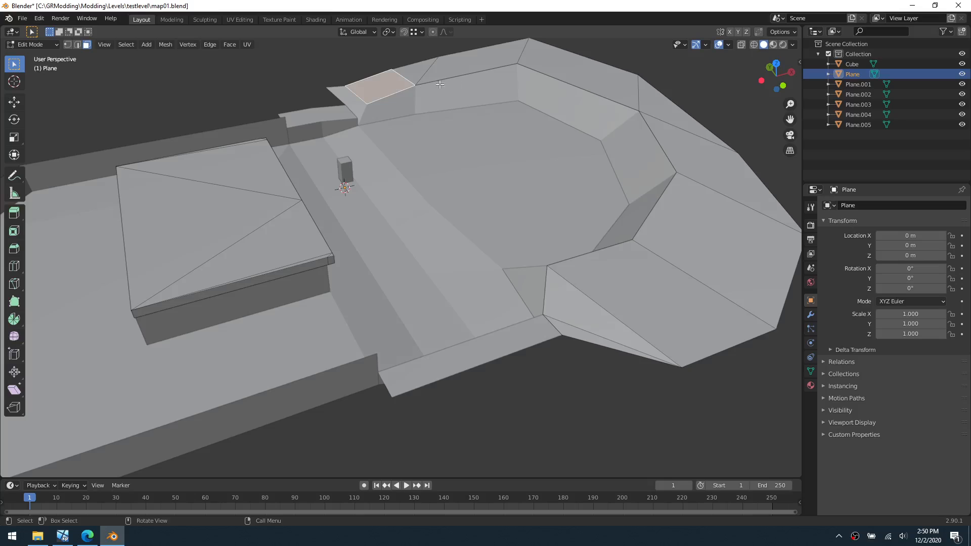
key(l)
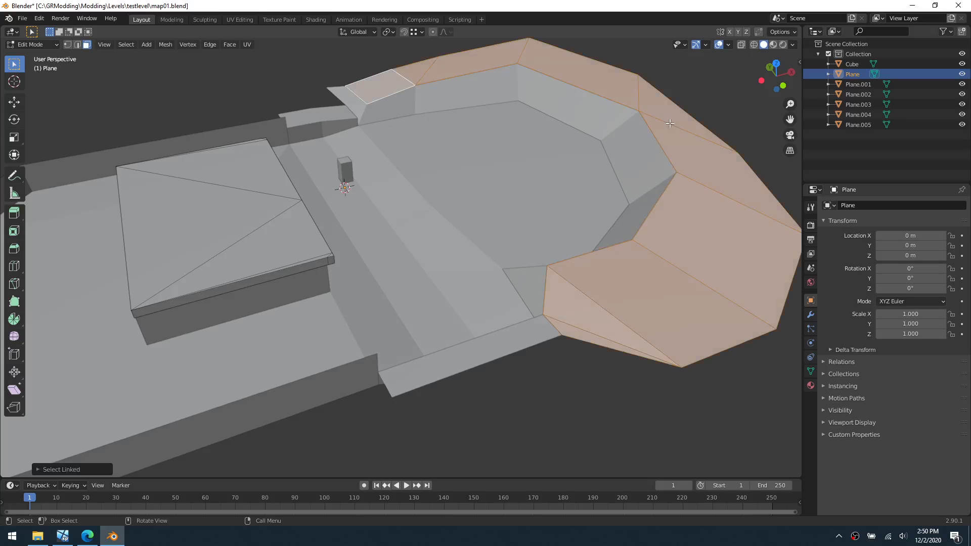
key(p)
click(670, 123)
key(ctrl+Tab)
click(609, 129)
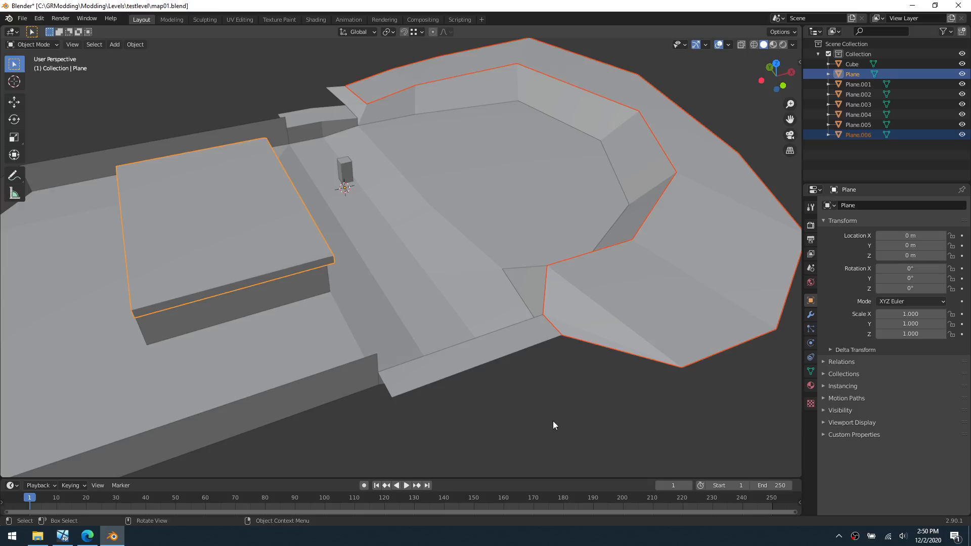
- Rename the separated outer terrain ring as Grass
click(495, 411)
click(729, 203)
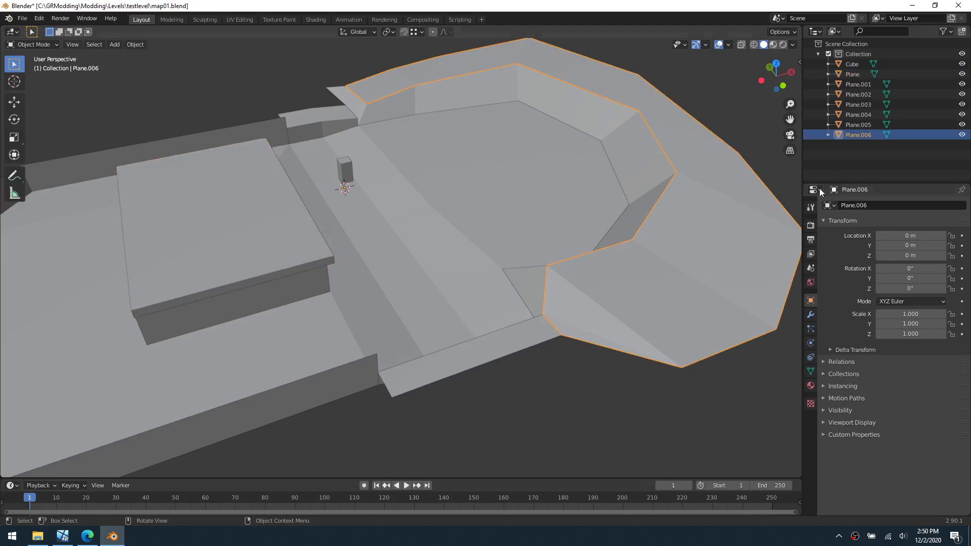
click(871, 204)
text(G)
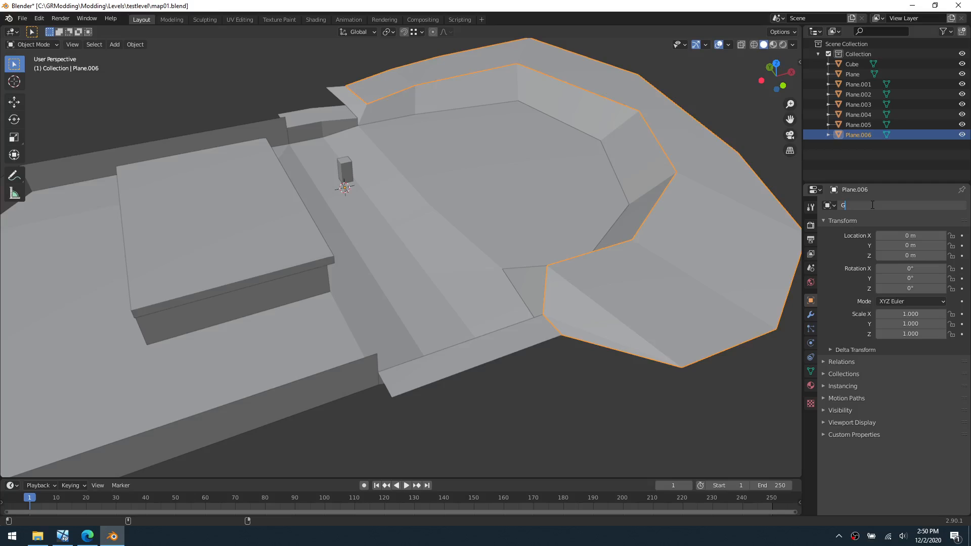
text(rass)
key(Return)
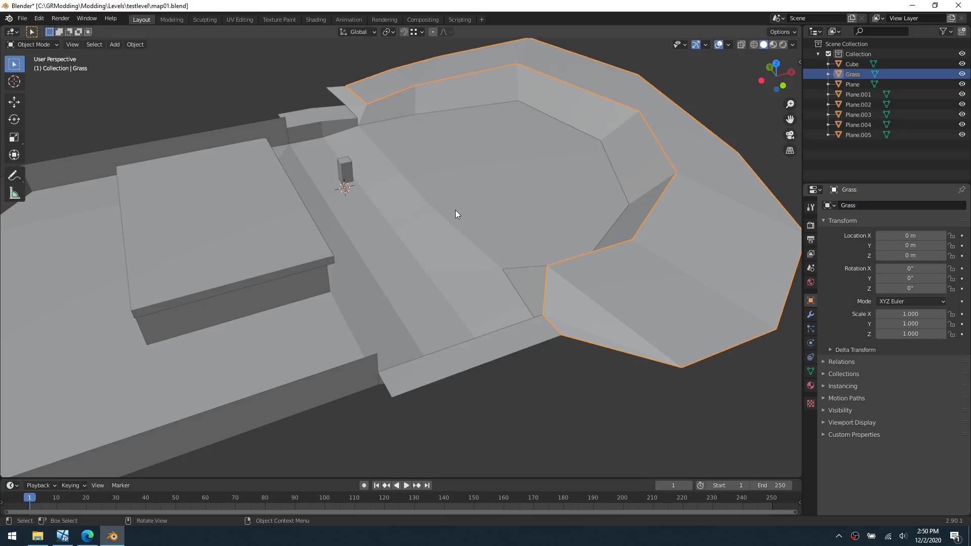
- Rename the large floor object as Grass Floor
click(456, 211)
click(870, 207)
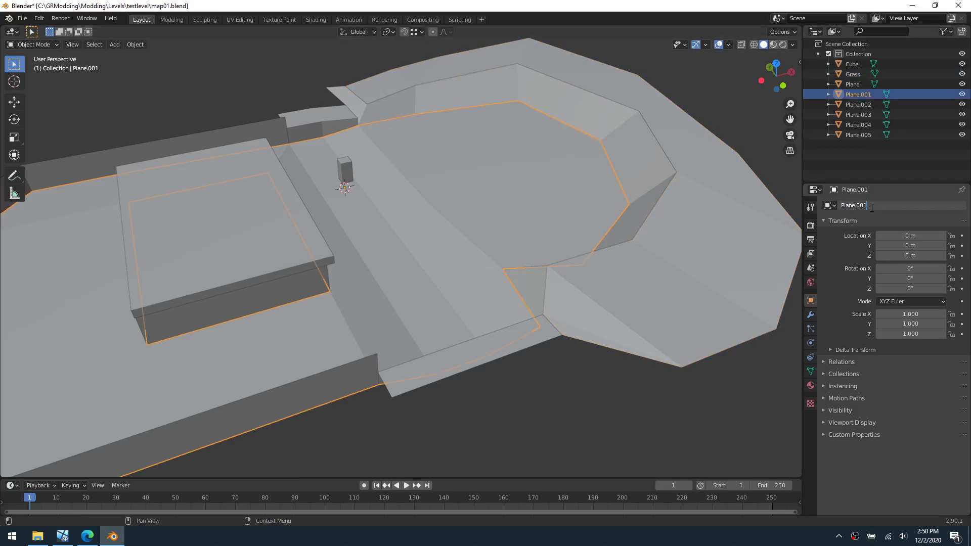
text(Grass Floor)
key(Return)
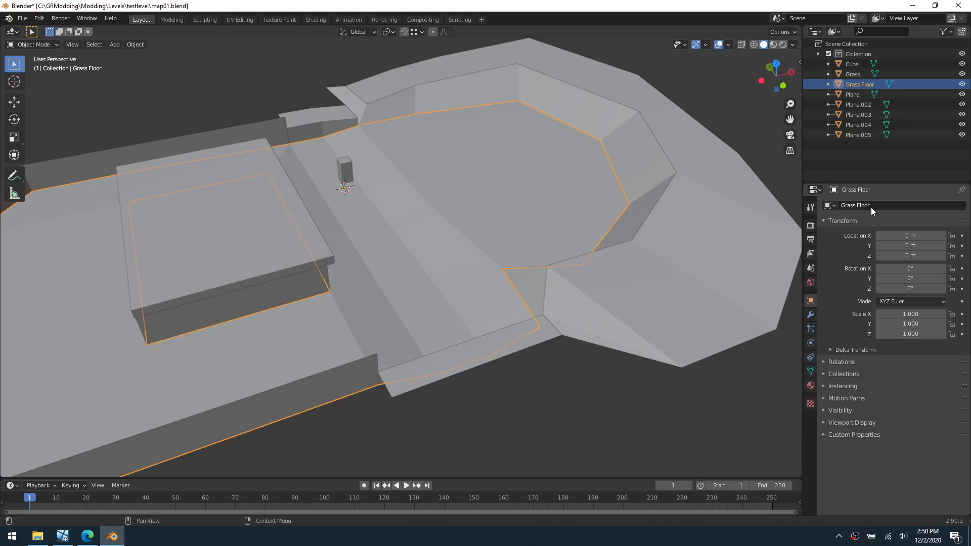
- Rename the building's top object as roof
click(284, 257)
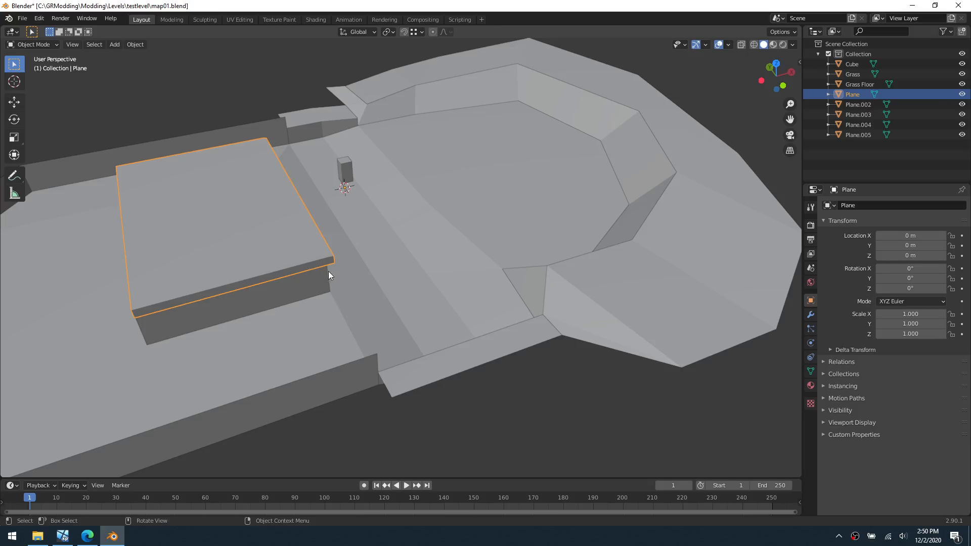
click(861, 205)
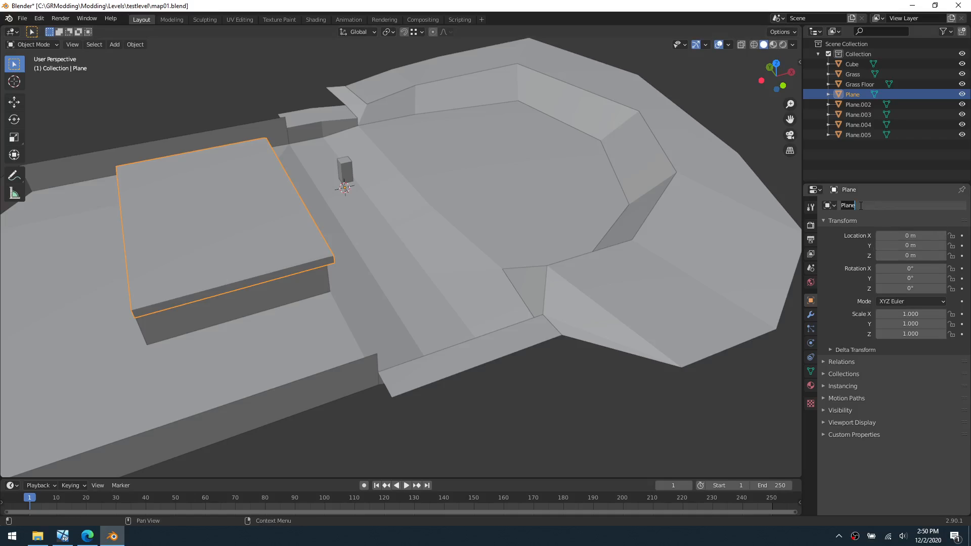
text(roof)
key(Return)
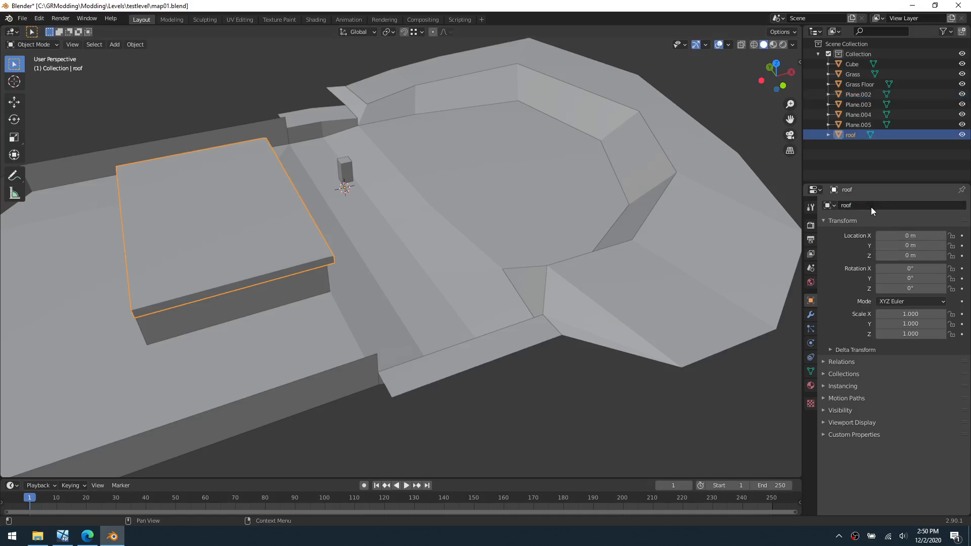
- Rename the perimeter wall object around the building yard as fence
click(253, 331)
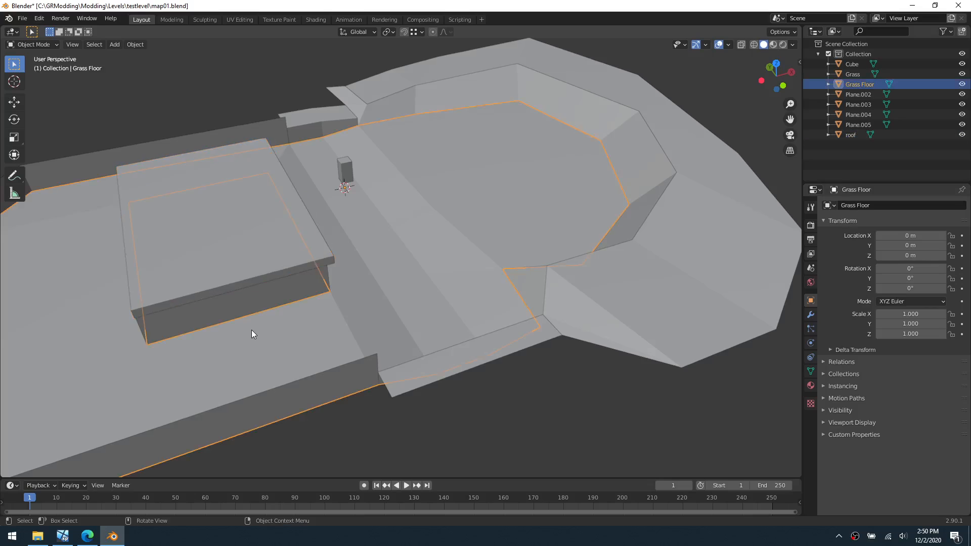
click(280, 394)
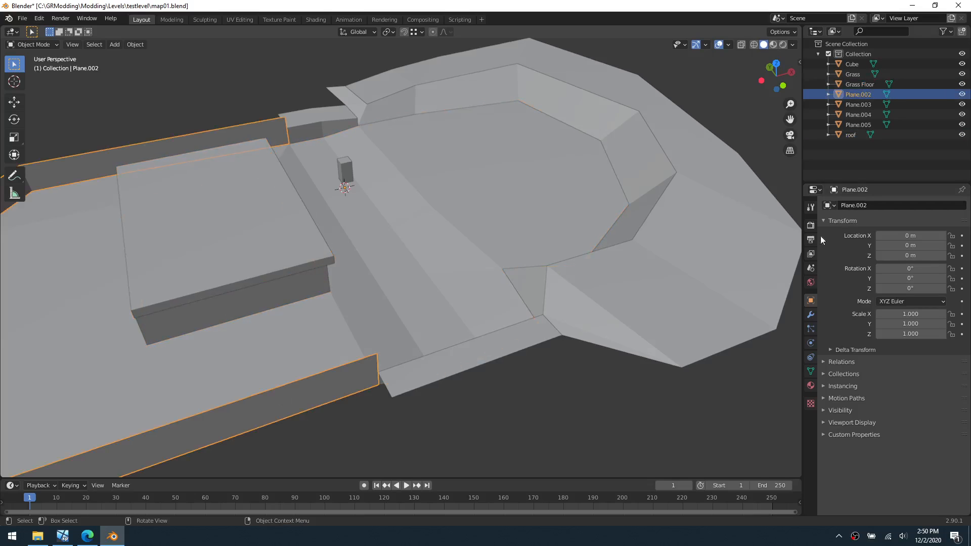
click(886, 205)
key(BackSpace)
text(fence)
key(Return)
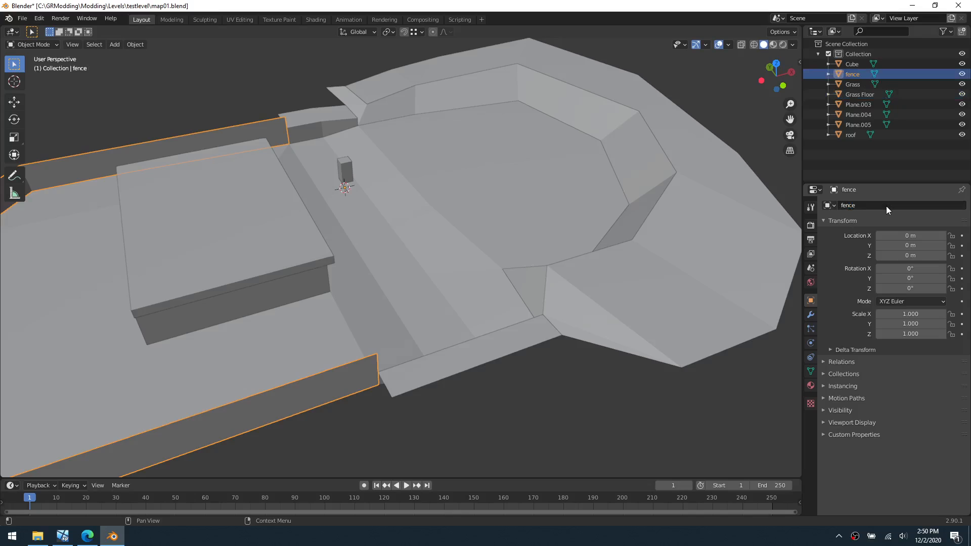
- Select the ledge object between the fence and the outer terrain
click(466, 344)
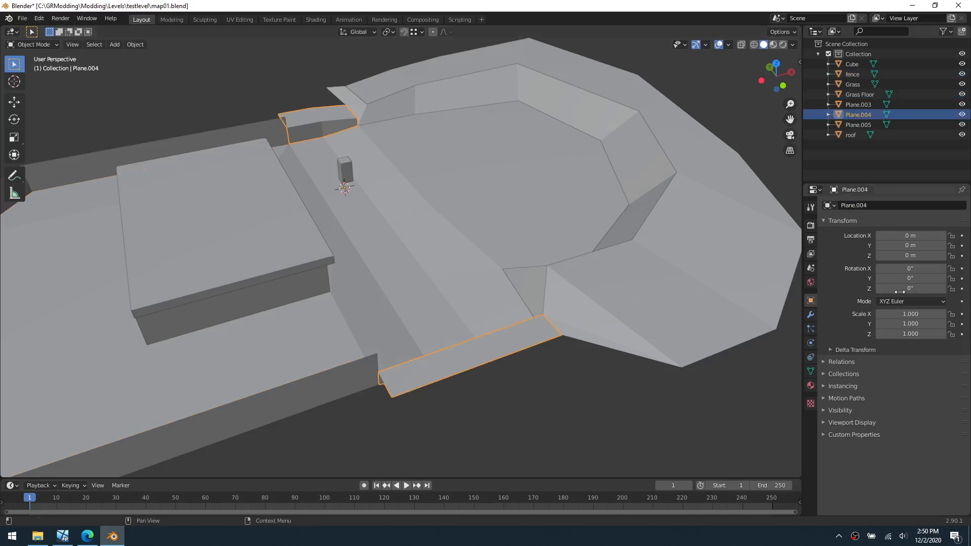
- Rename the selected channel end-piece object Plane.004 as drain
click(890, 204)
text(drain)
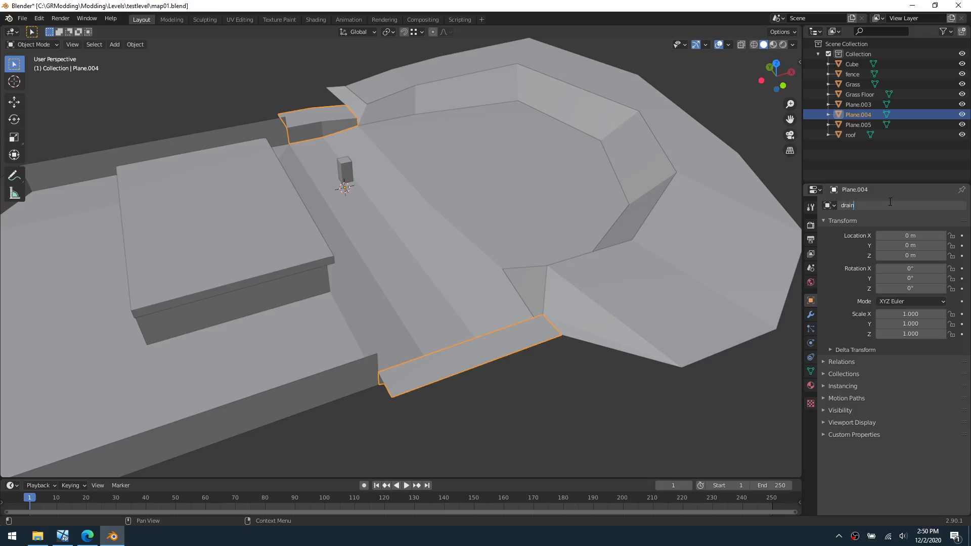
key(Return)
- Rename the Plane.003 wall around the round area as cliff and save the file
click(302, 277)
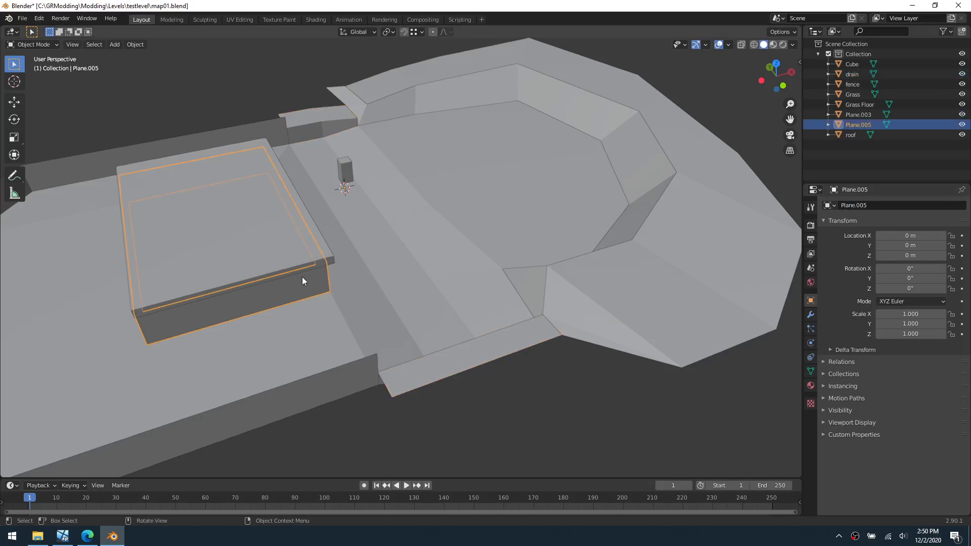
click(852, 115)
click(908, 205)
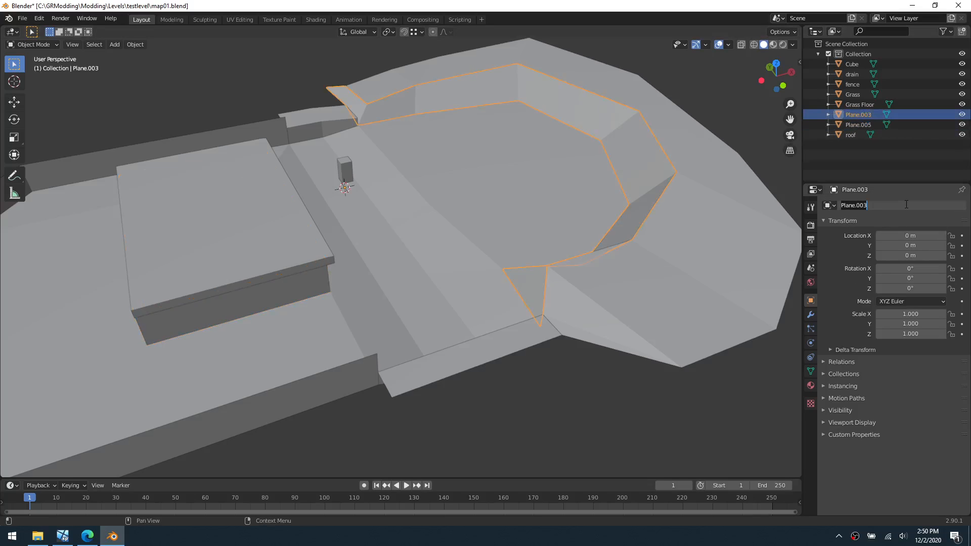
text(cliff)
key(Return)
key(ctrl+s)
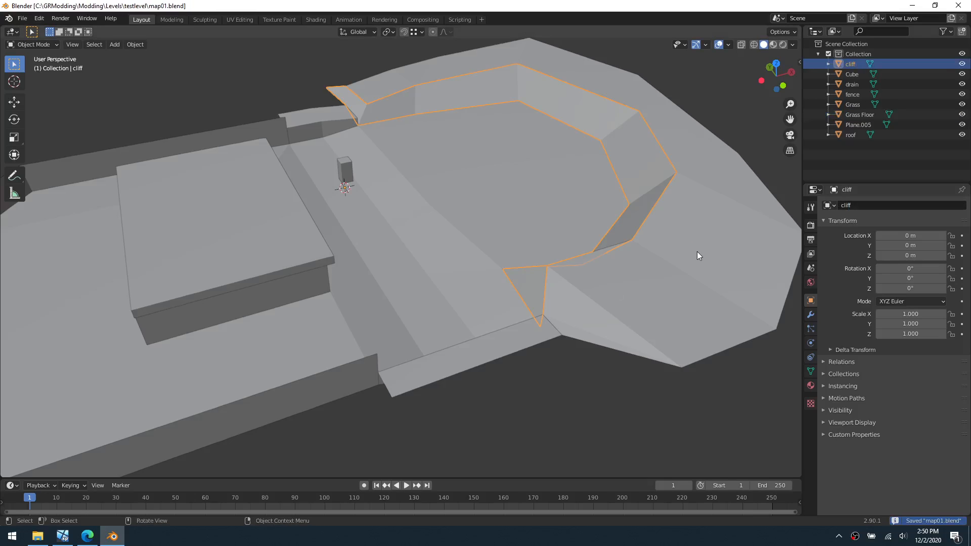
- Rename the small upright Cube standing in the channel as refrence
shift+middle_drag(393, 372, 582, 323)
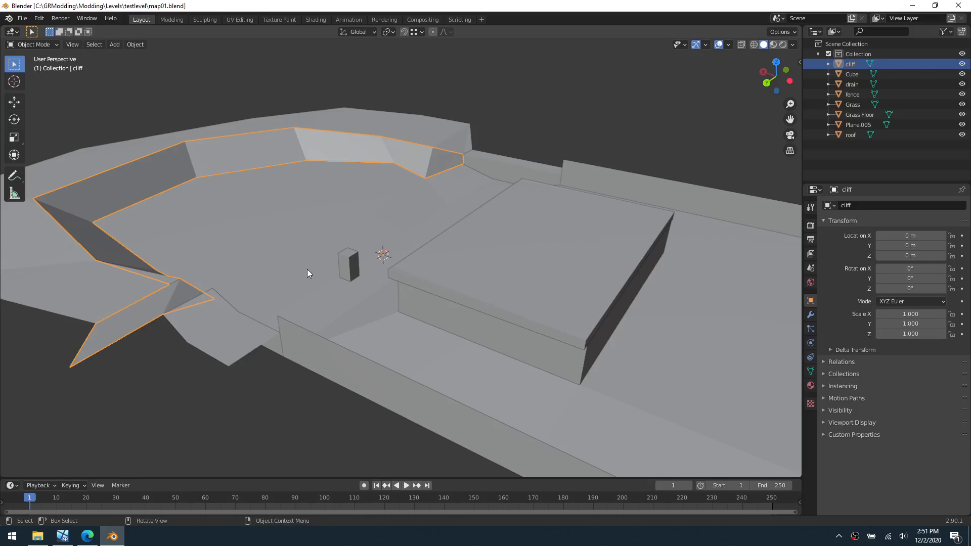
middle_drag(327, 281, 402, 272)
click(403, 272)
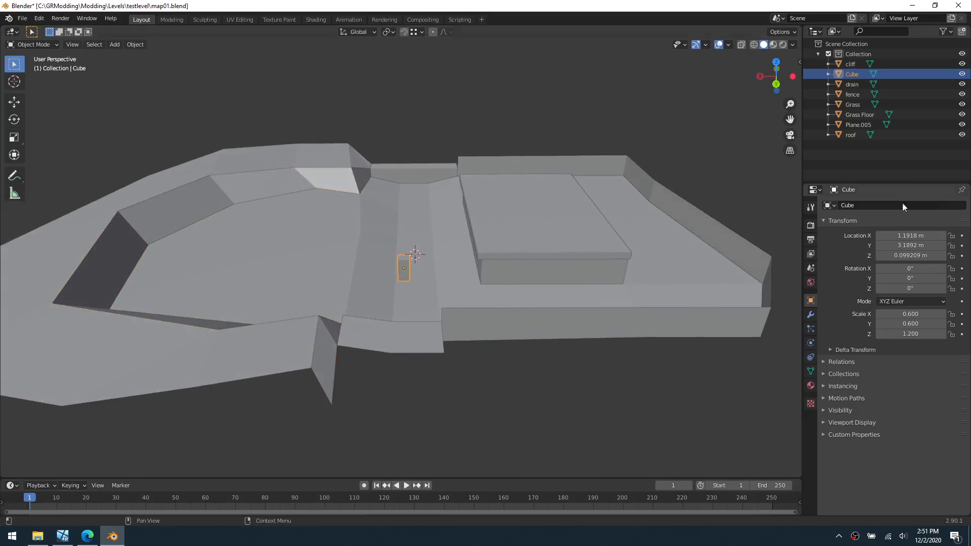
click(879, 205)
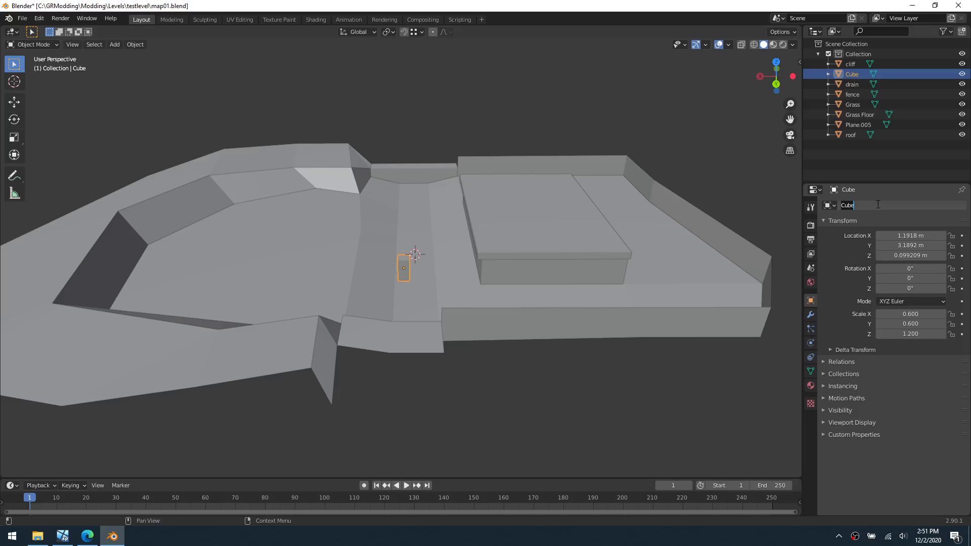
text(refrence)
key(Return)
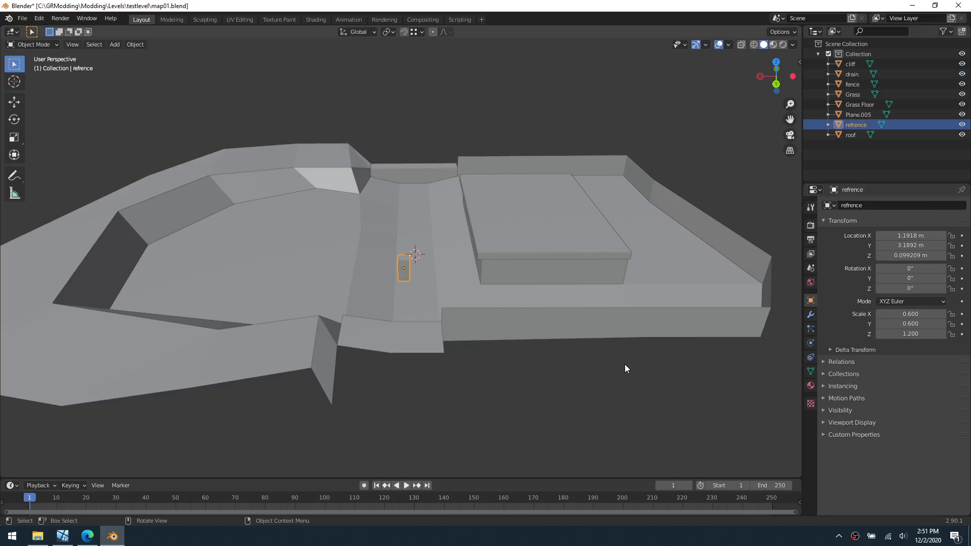
- Raise the refrence block slightly along the Z axis to a Z location of about 0.126 m
scroll(410, 281, up, 2)
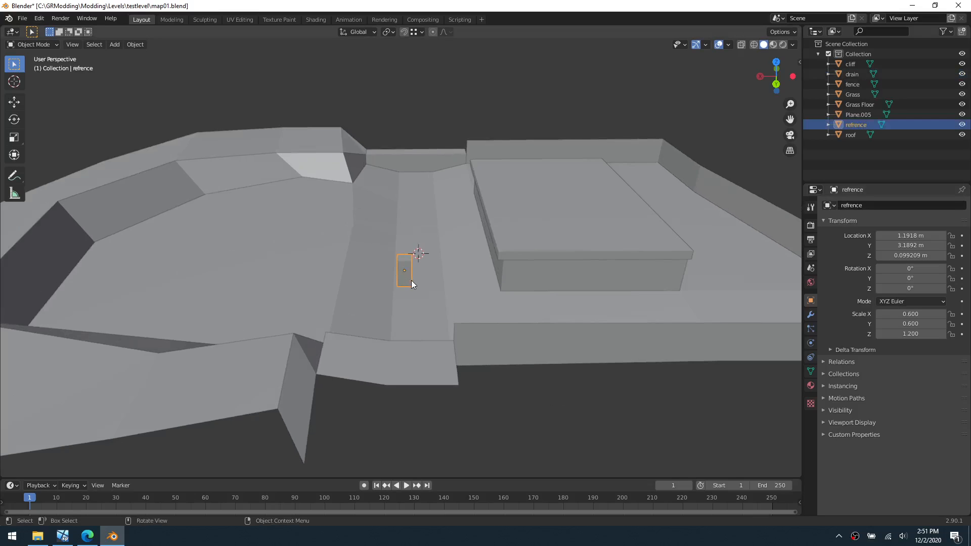
key(grave)
click(462, 308)
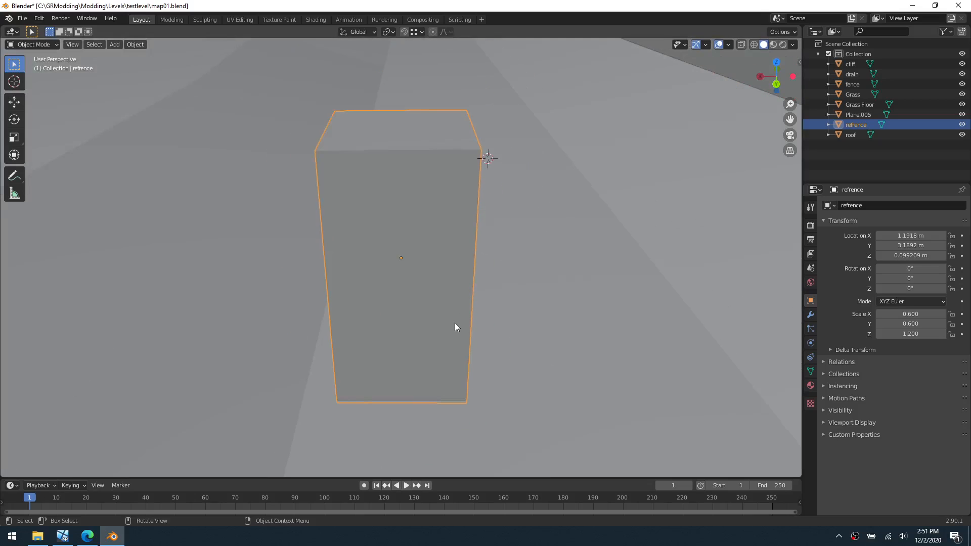
middle_drag(454, 323, 470, 281)
key(g)
key(z)
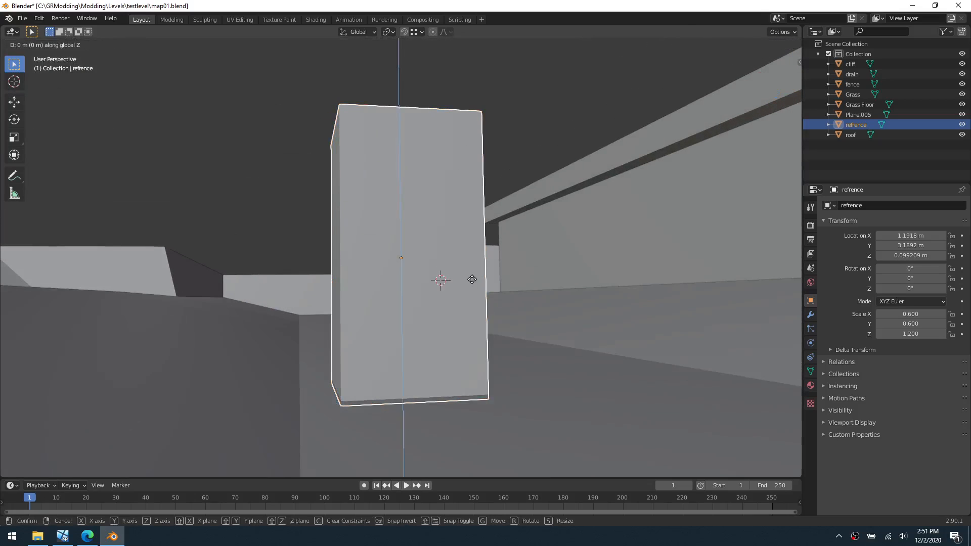
click(478, 277)
- Deselect the refrence block and save the map file
scroll(479, 276, down, 5)
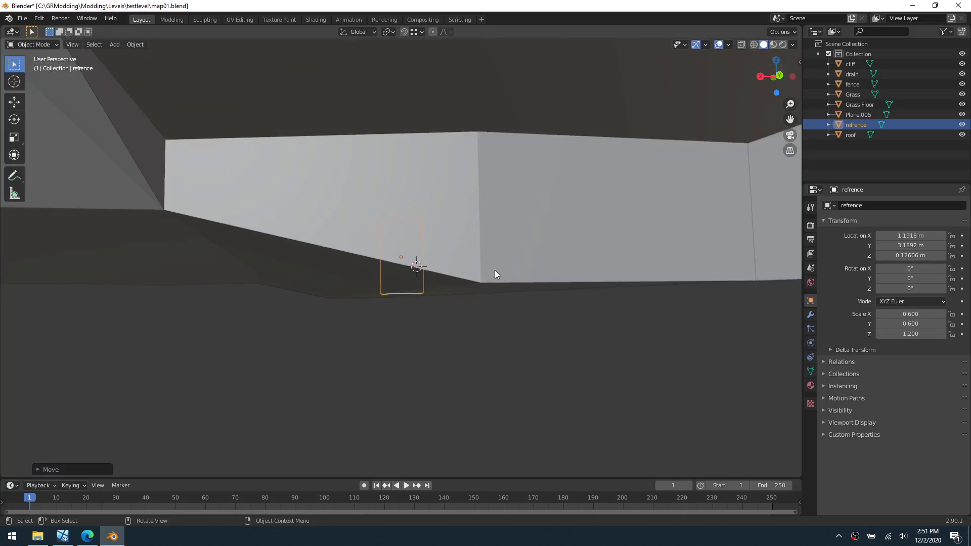
middle_drag(494, 270, 487, 293)
key(ctrl+Tab)
click(438, 296)
scroll(440, 296, down, 3)
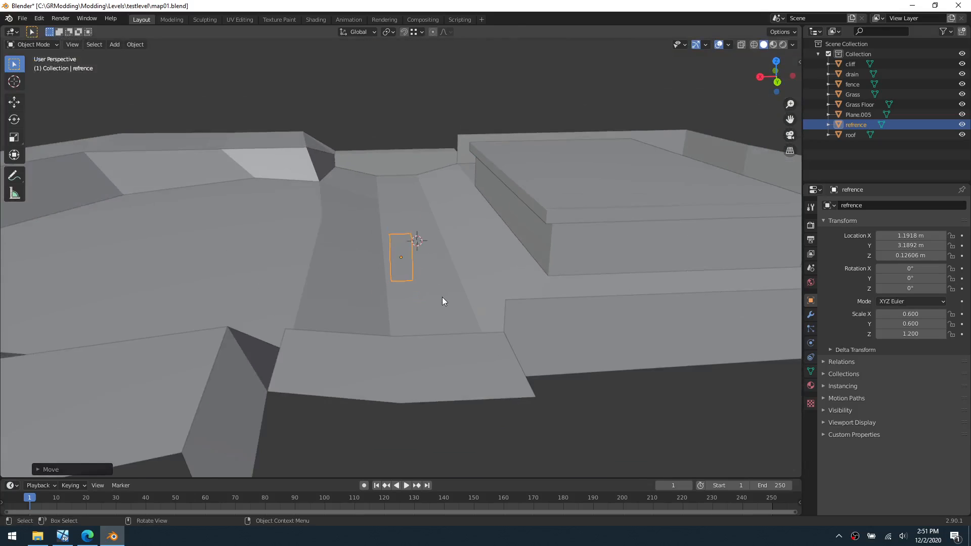
scroll(442, 296, down, 2)
click(521, 352)
middle_drag(521, 353, 498, 364)
key(ctrl+s)
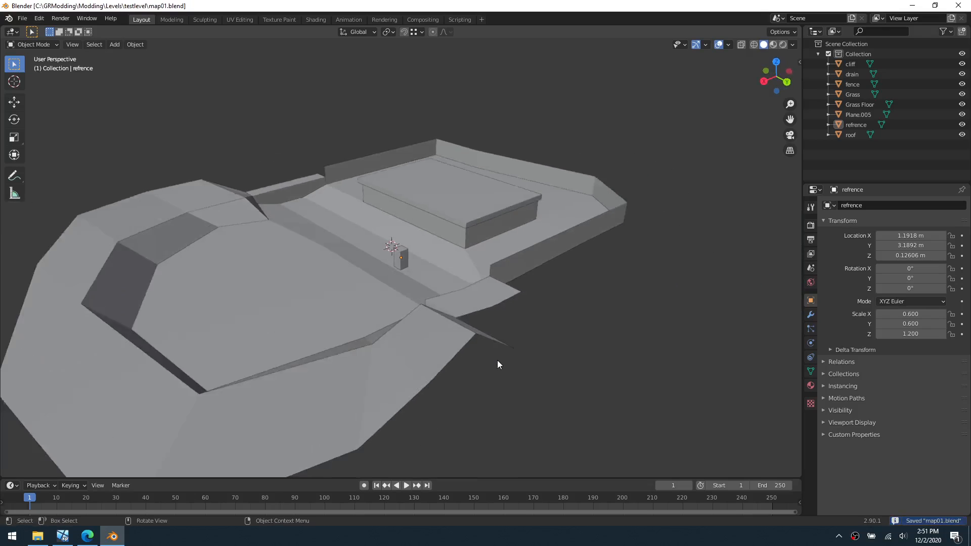
scroll(445, 256, down, 3)
middle_drag(468, 318, 502, 313)
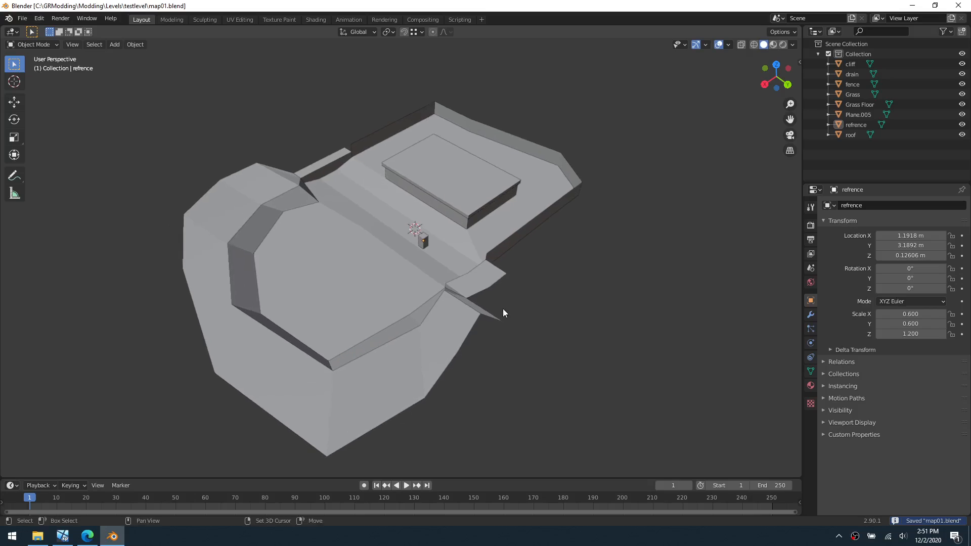
drag(180, 455, 600, 79)
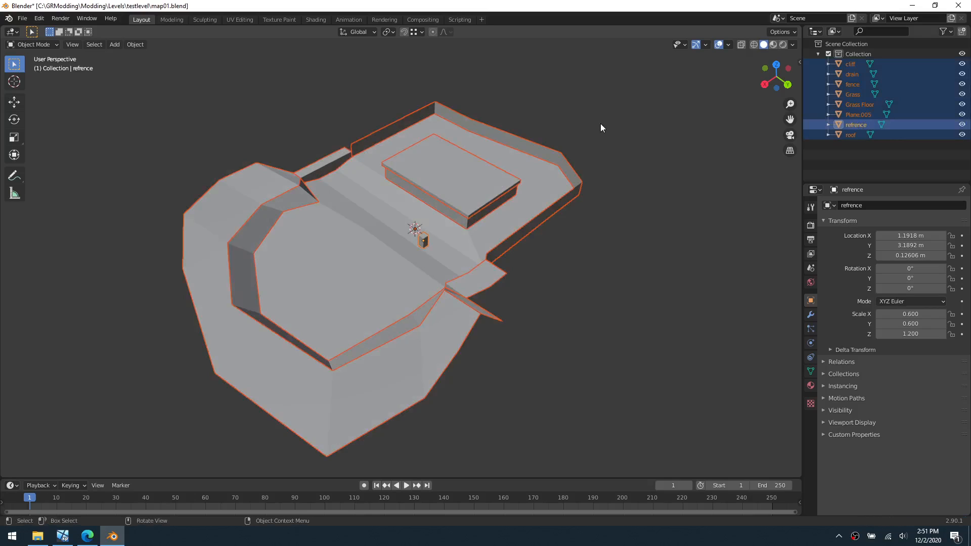
click(601, 127)
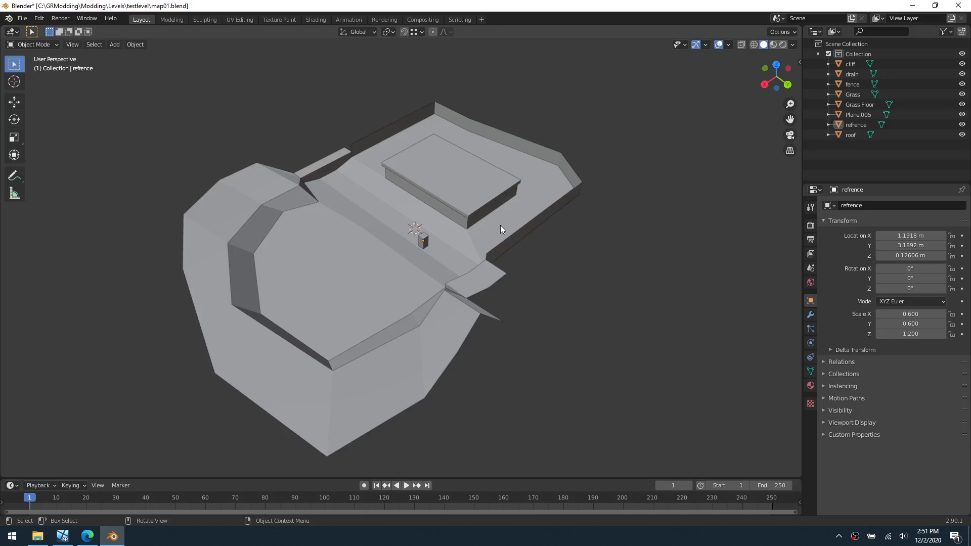
- Select the Grass Floor object and start a Wavefront (.obj) export
click(338, 271)
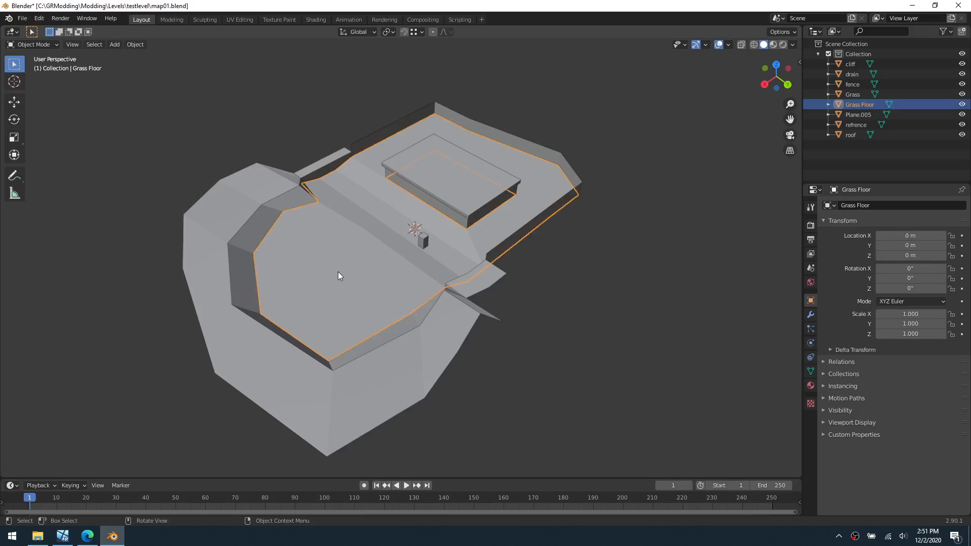
click(22, 18)
mouse_move(70, 167)
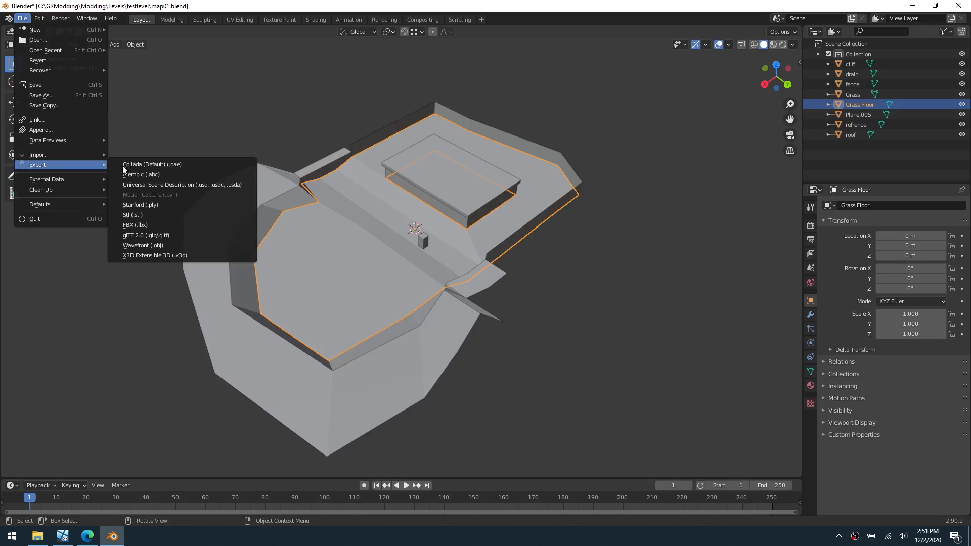
click(170, 245)
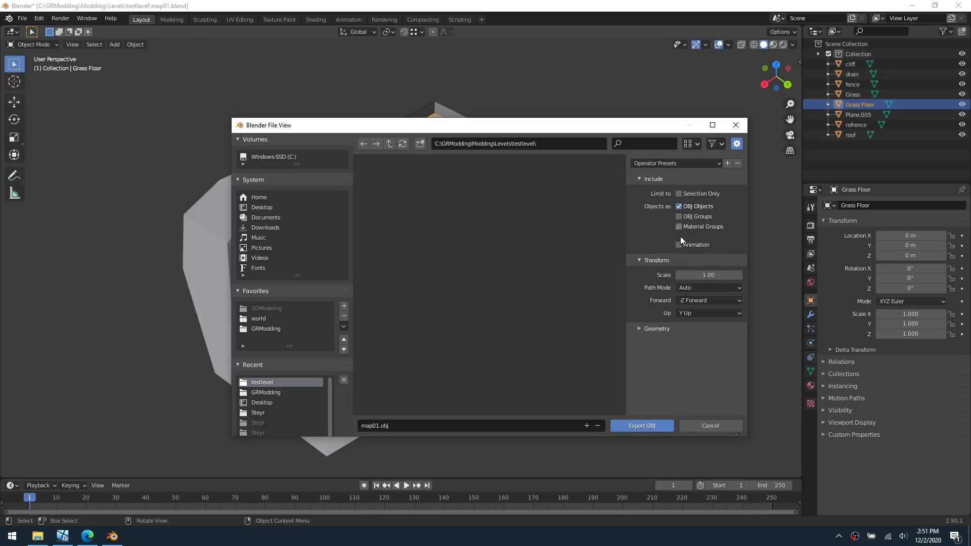
- Expand the Geometry section of the OBJ export settings and review its options
click(657, 328)
scroll(654, 323, down, 3)
scroll(648, 334, up, 3)
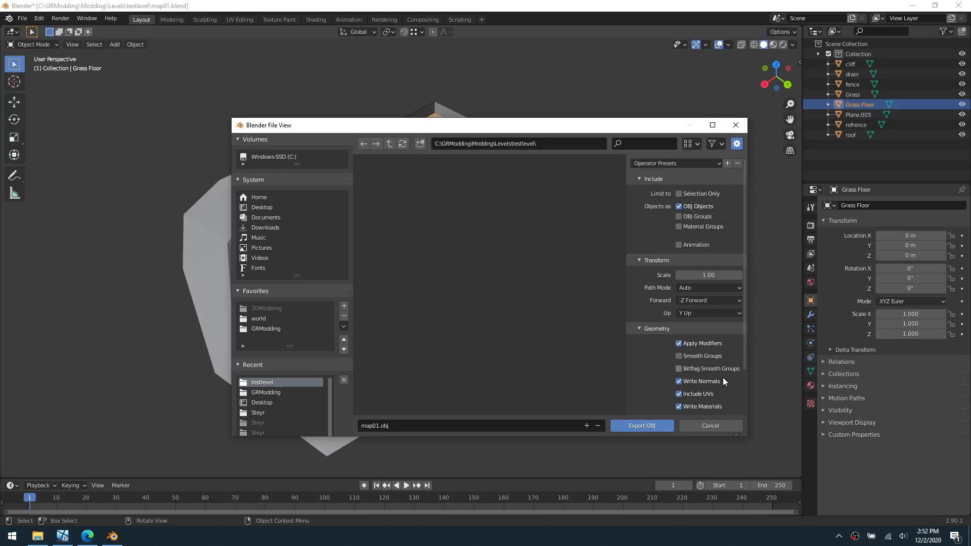
drag(643, 129, 306, 224)
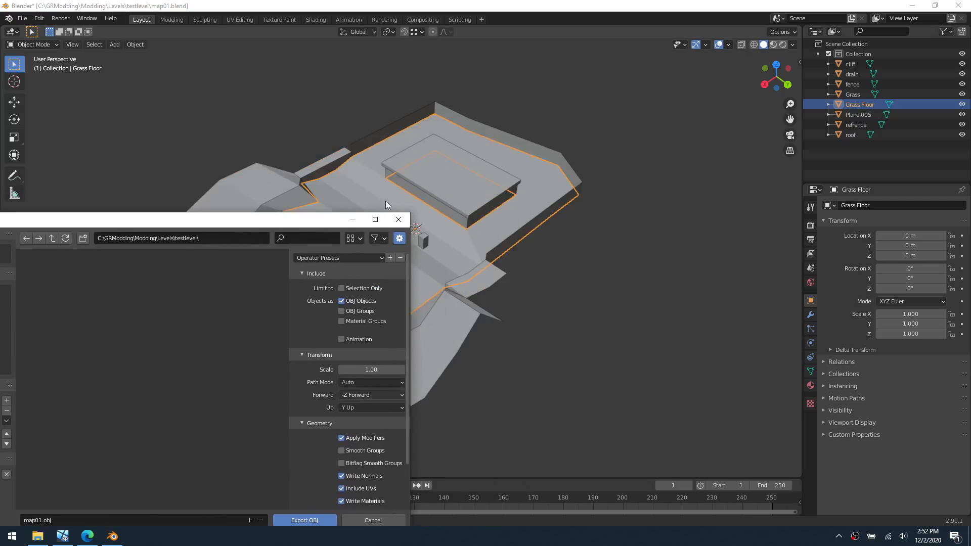
drag(310, 219, 607, 108)
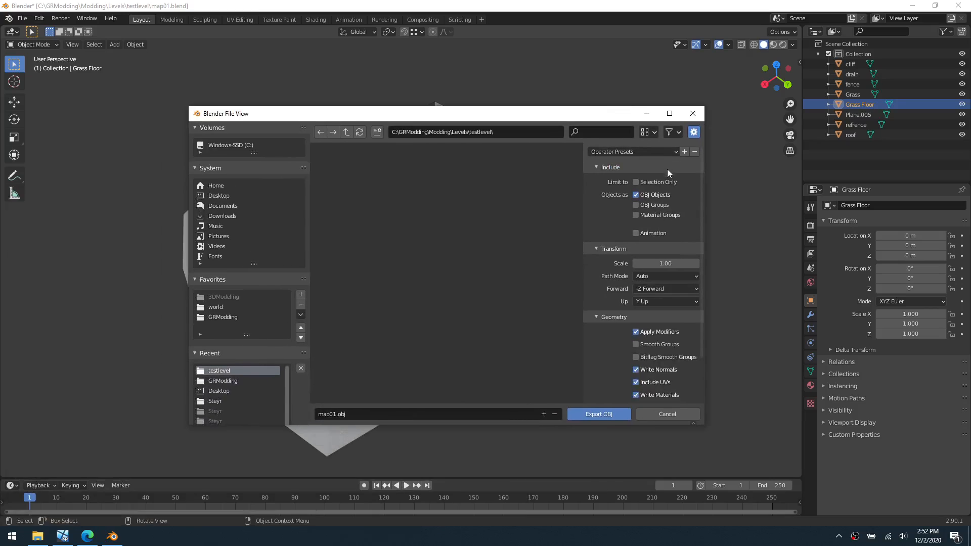
- Limit the OBJ export to Selection Only and turn off Write Materials
click(665, 183)
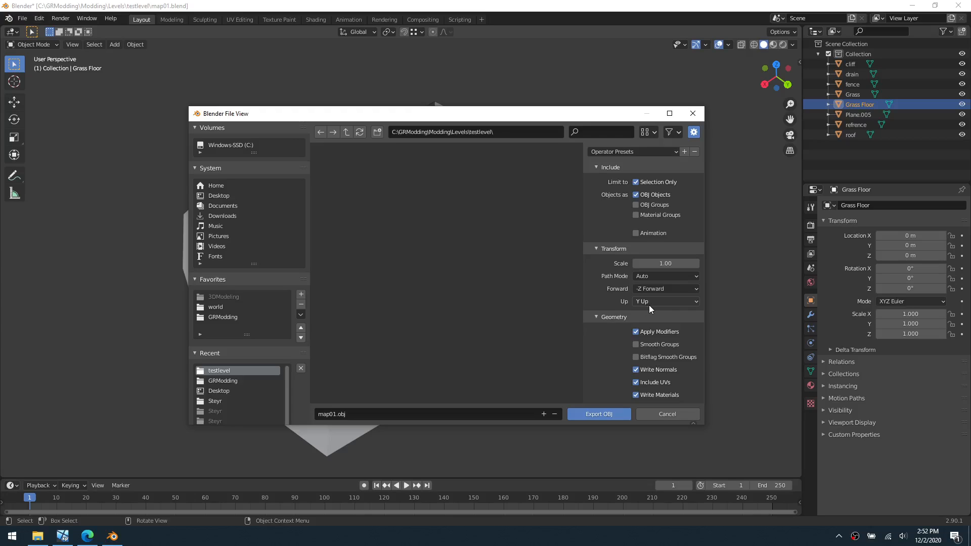
scroll(615, 332, down, 1)
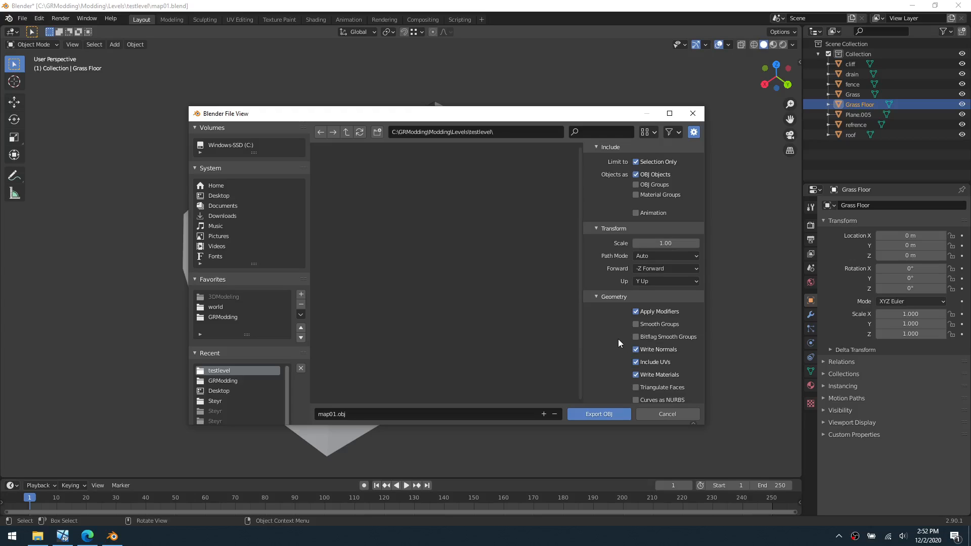
scroll(618, 339, down, 2)
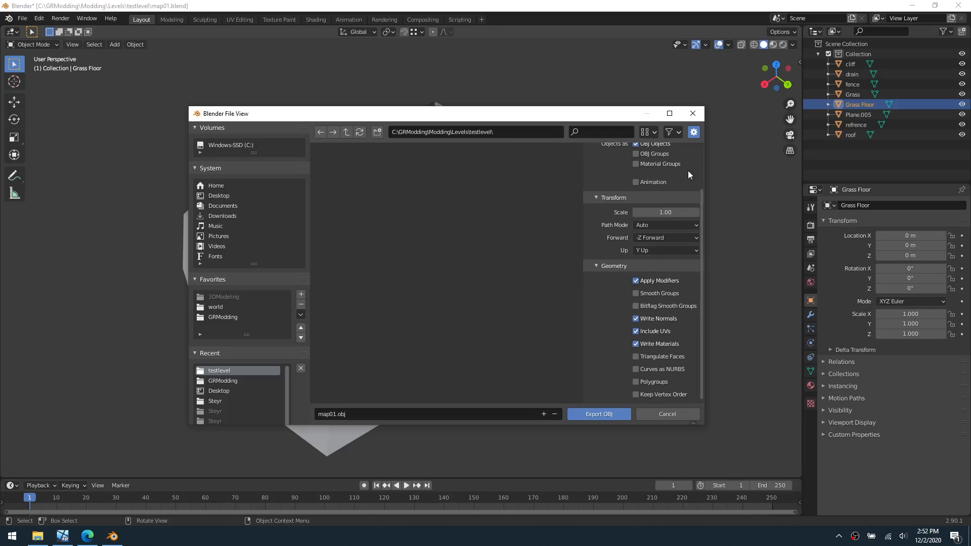
drag(622, 118, 586, 125)
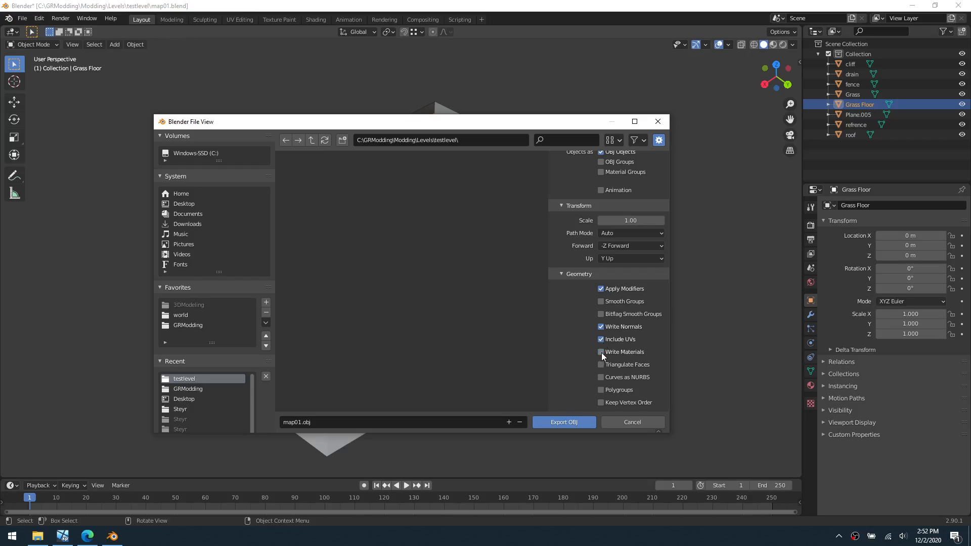
- Set the export axes to Z Up and Y Forward
click(631, 259)
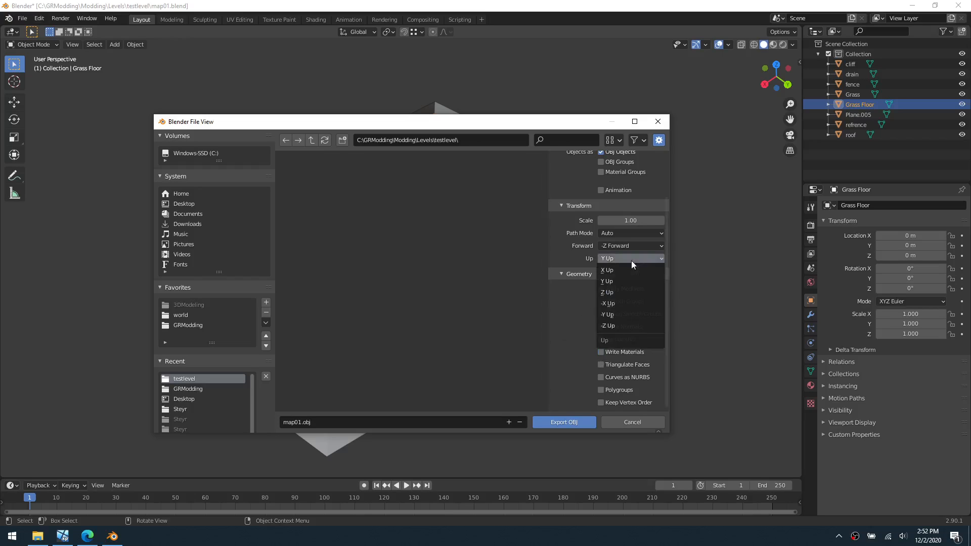
click(620, 293)
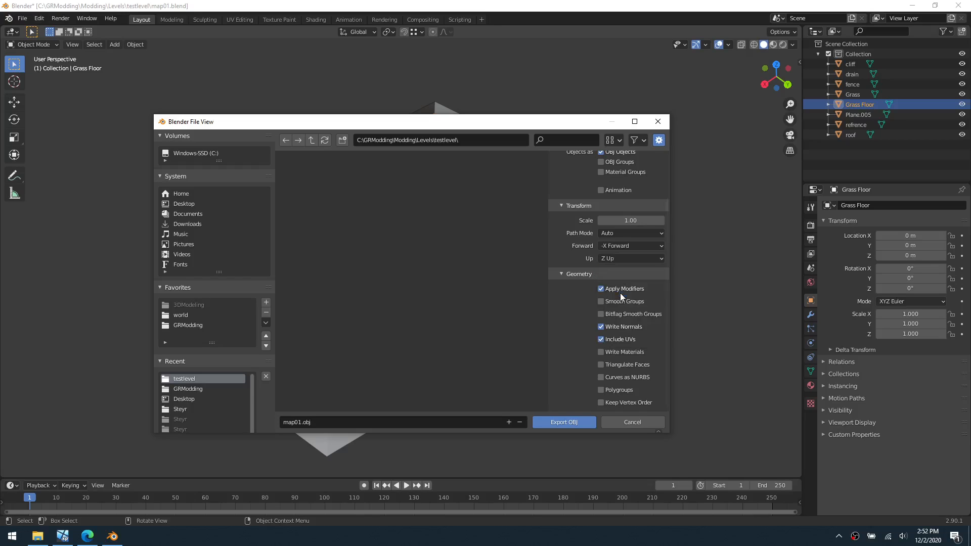
click(627, 245)
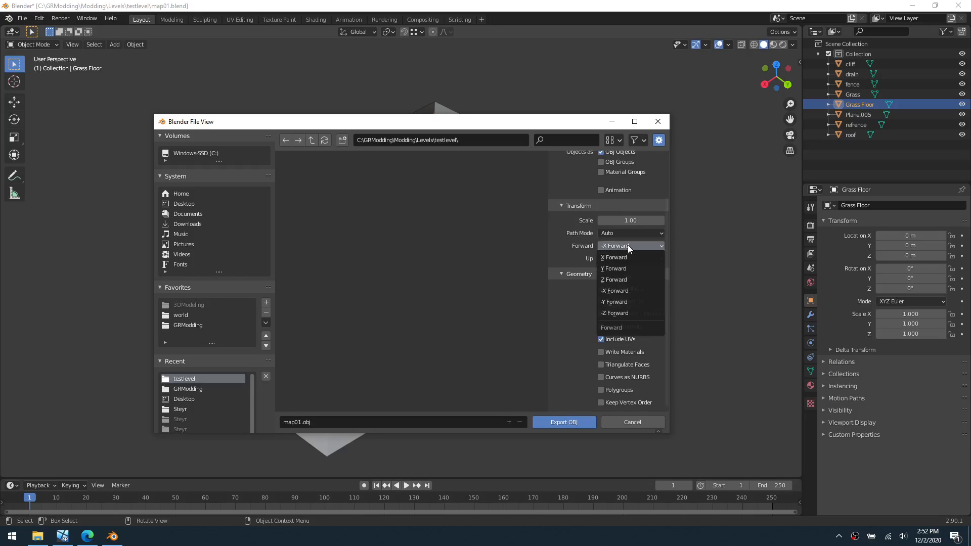
click(623, 269)
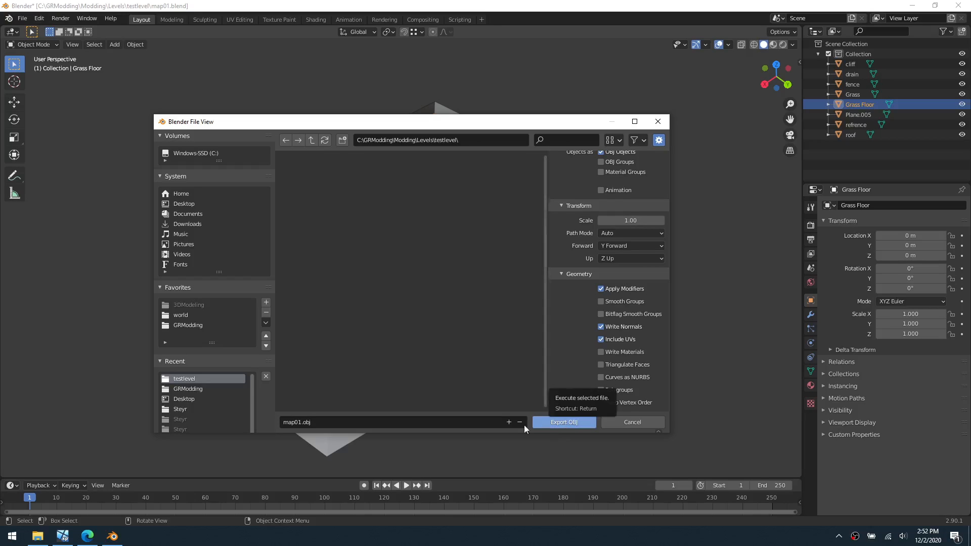
- Browse the export location from the desktop through GRModding and Modding\Levels to the testlevel folder
click(182, 204)
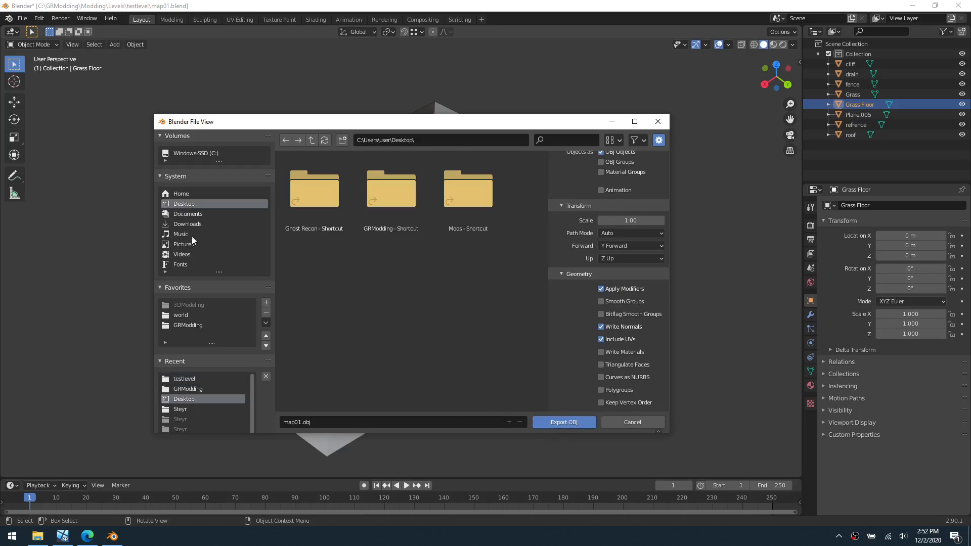
click(196, 325)
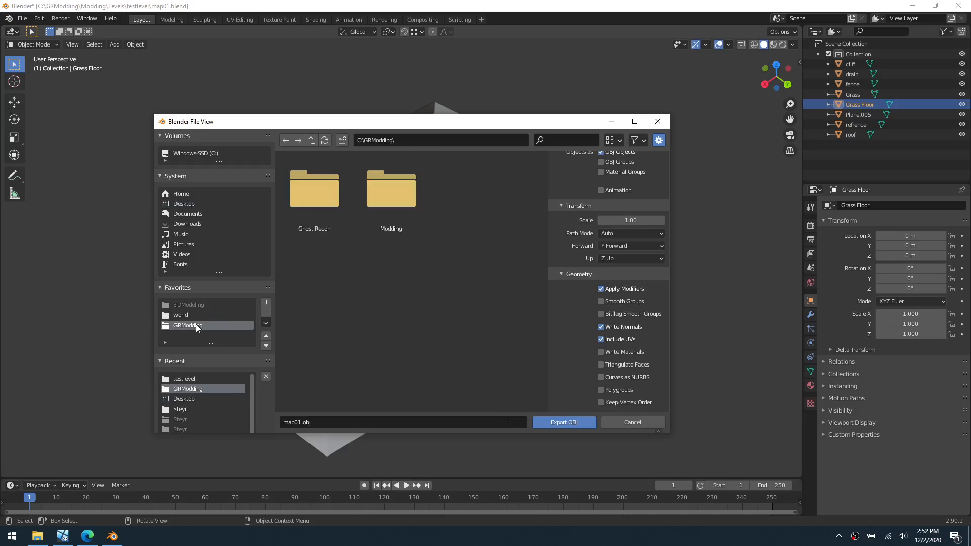
click(375, 219)
double_click(375, 217)
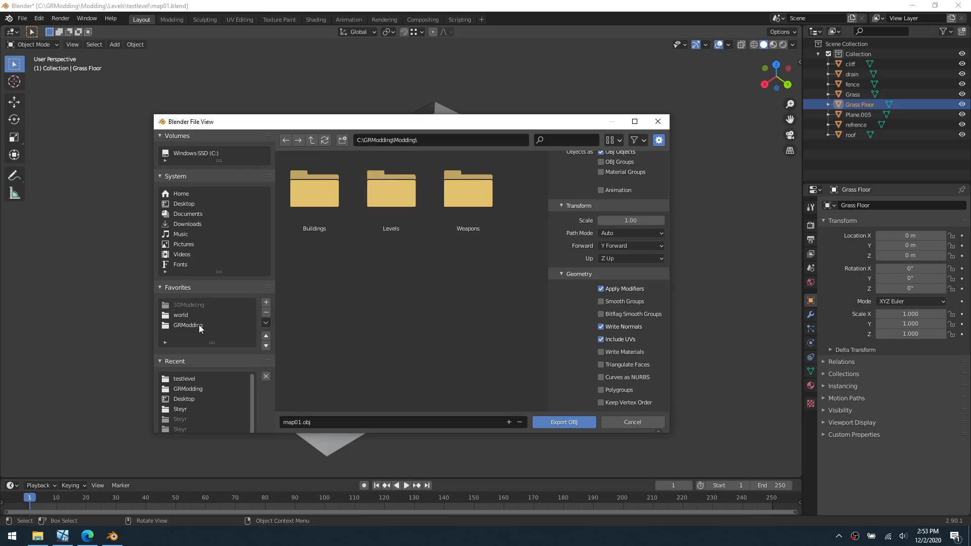
click(197, 325)
double_click(372, 212)
double_click(381, 208)
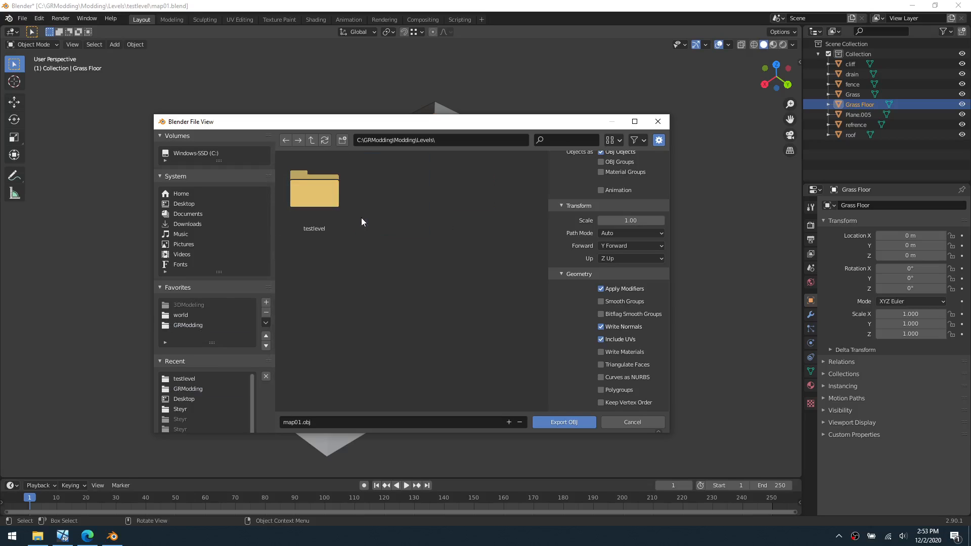
double_click(318, 212)
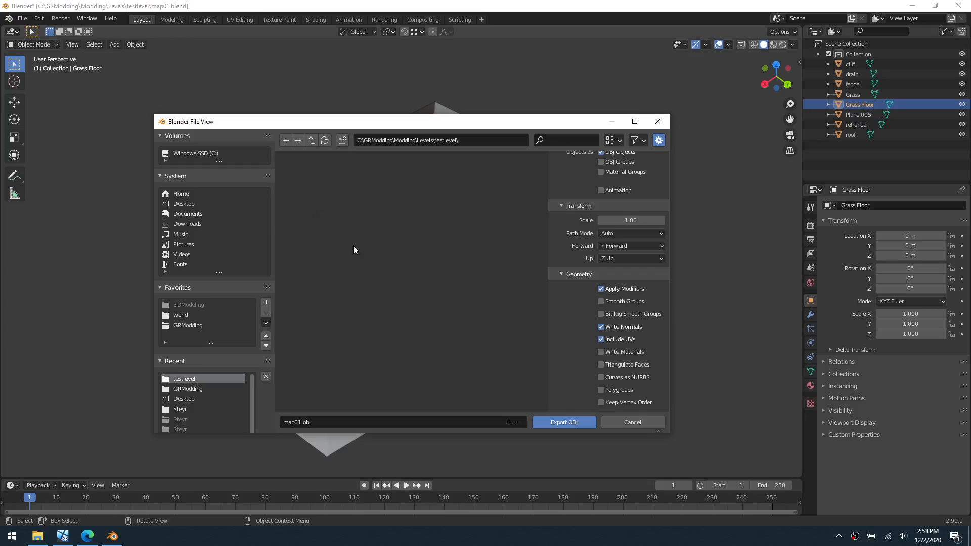
key(BackSpace)
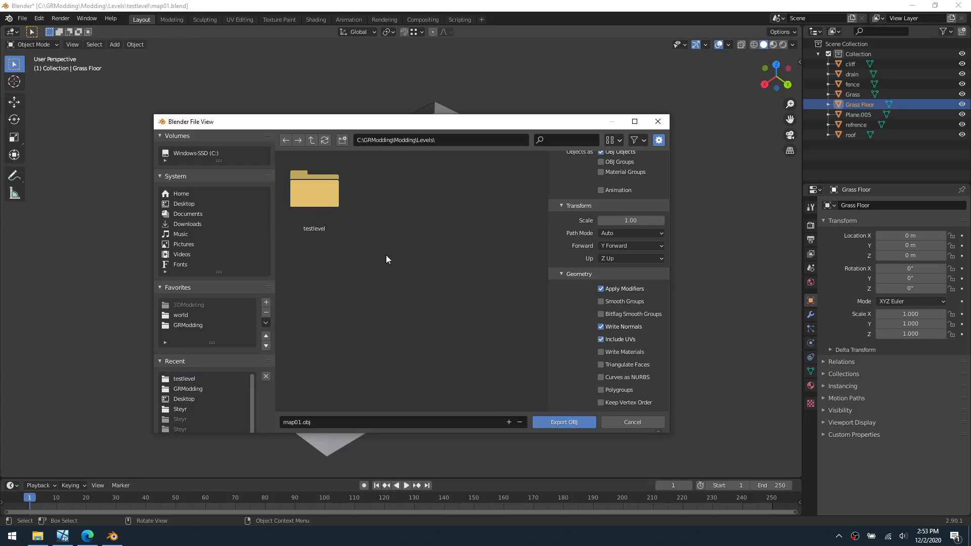
double_click(319, 208)
- Create a folder named tempexports inside testlevel and open it as the export location
right_click(368, 259)
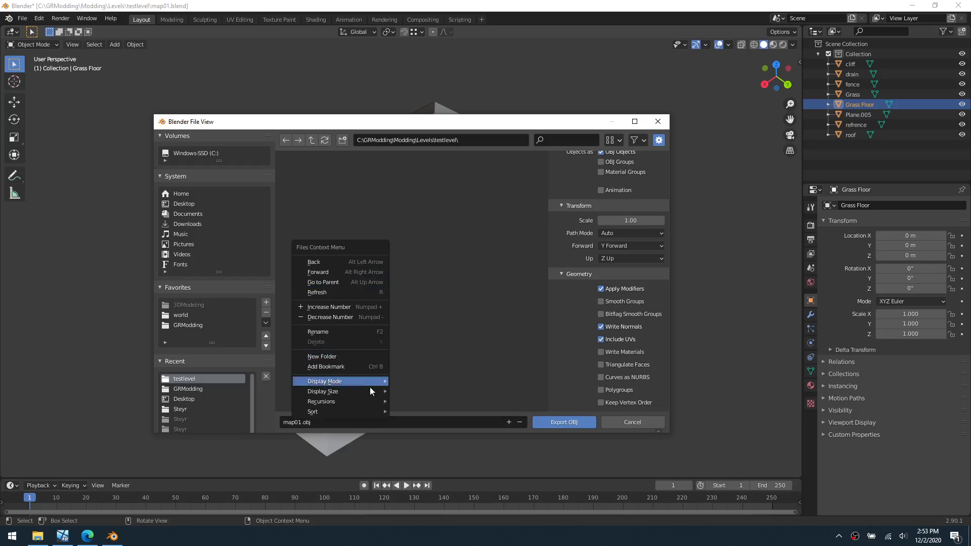
click(369, 357)
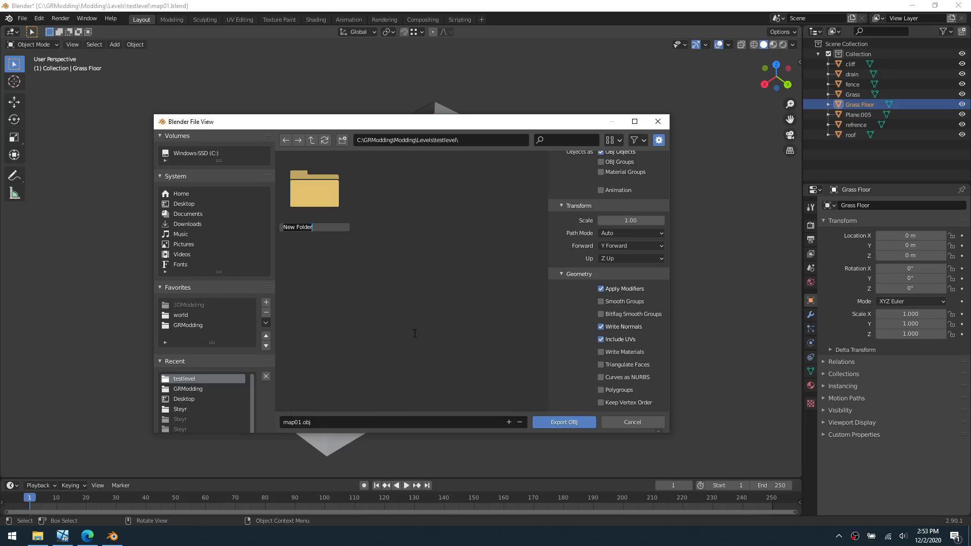
text(tempexports)
key(Return)
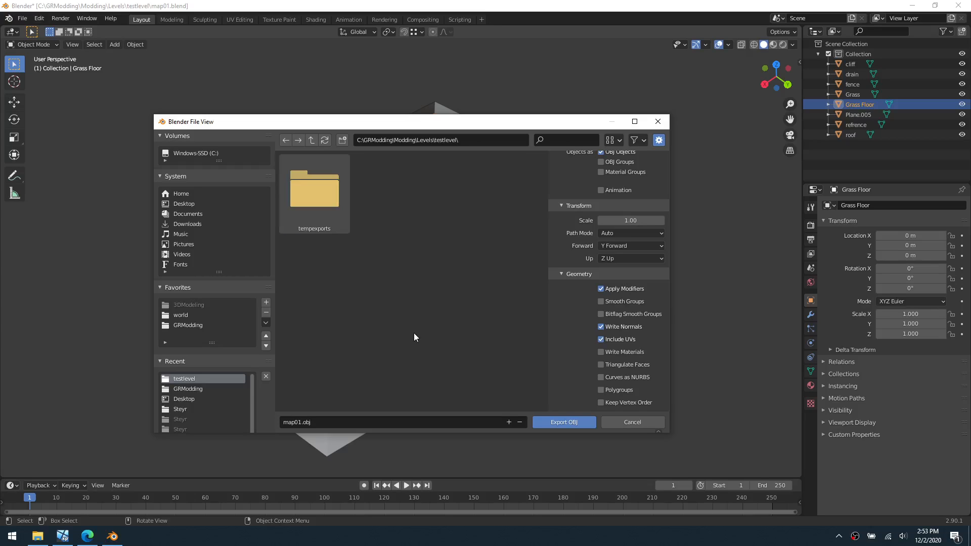
double_click(323, 206)
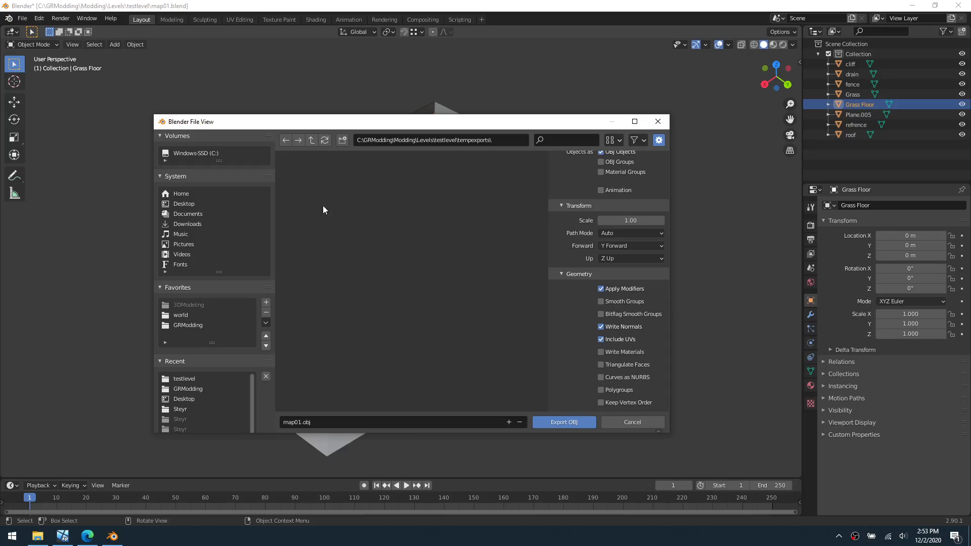
- Name the export file grassfloor1 and export the Grass Floor object as OBJ
click(351, 423)
text(gr)
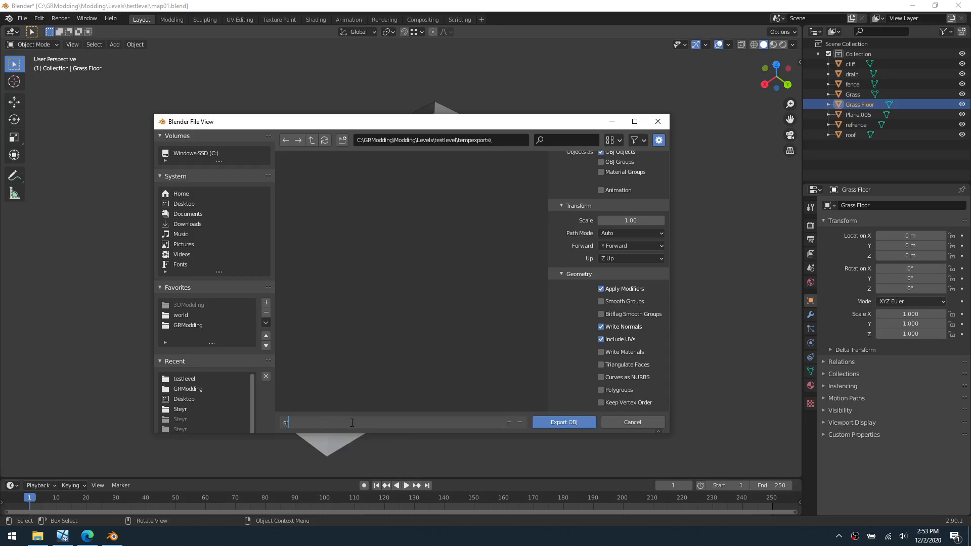
text(assfloor1)
key(Return)
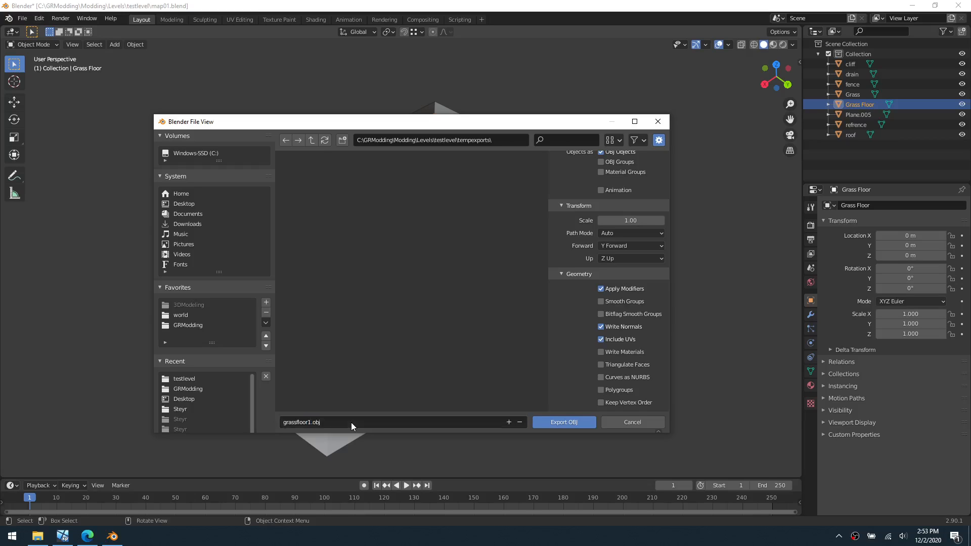
key(Return)
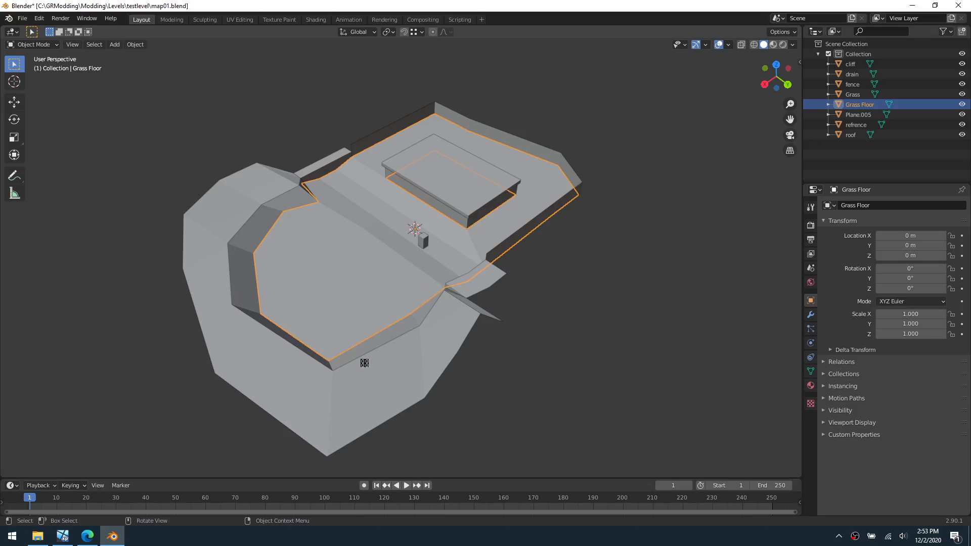
- Switch to 3ds Max and delete the selected _101 ground group from the testlevel scene
click(62, 536)
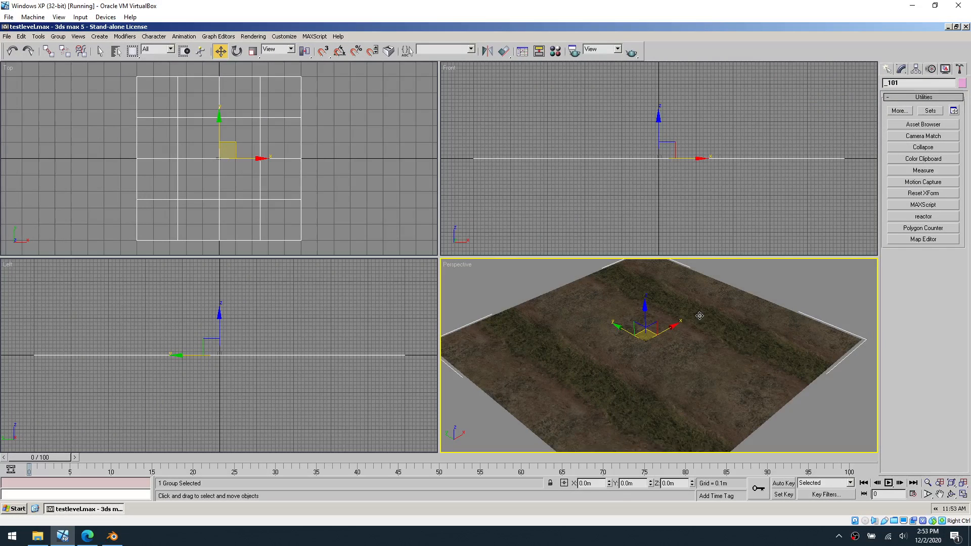
key(Delete)
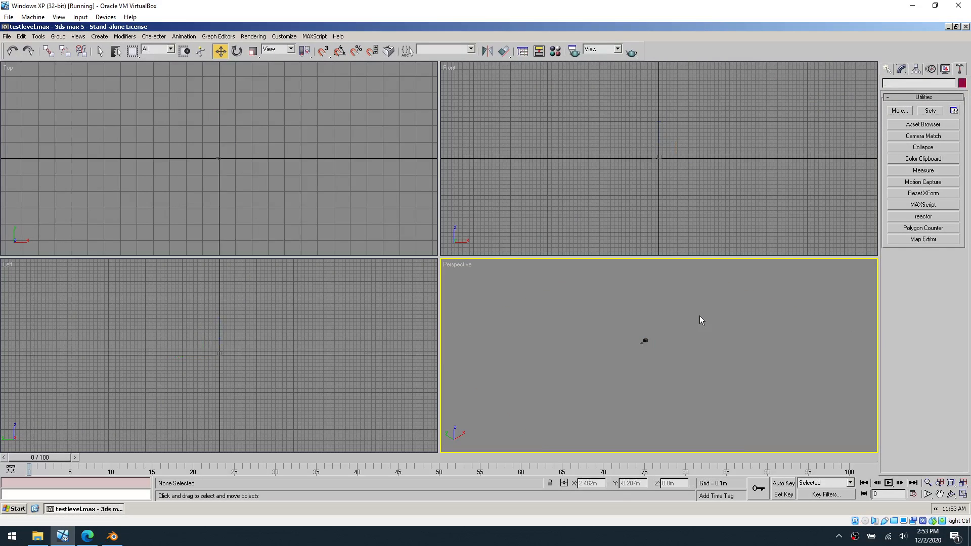
- Start a file import, browse to GRModding\Modding\Levels\testlevel\tempexports and set the file type to WaveFront Object (*.OBJ)
click(7, 36)
click(61, 159)
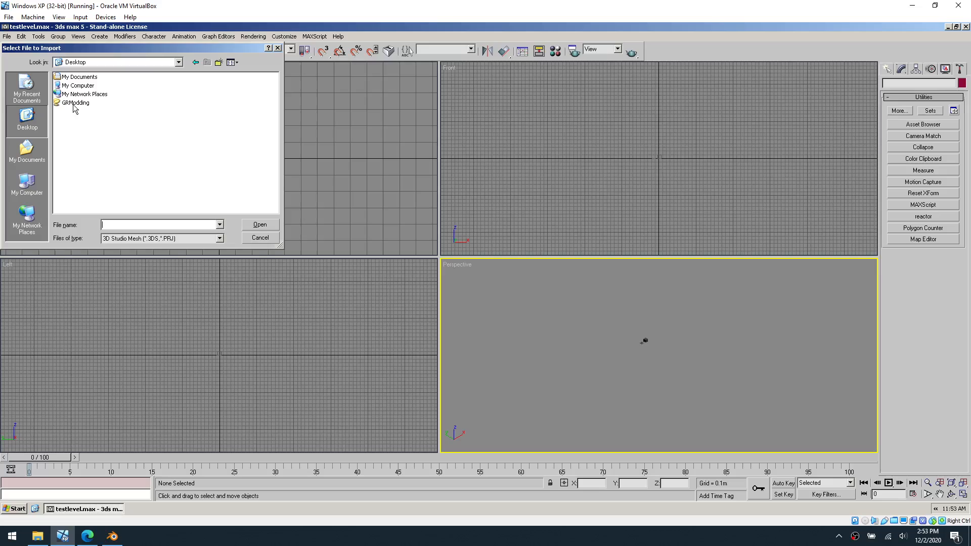
double_click(73, 104)
double_click(74, 87)
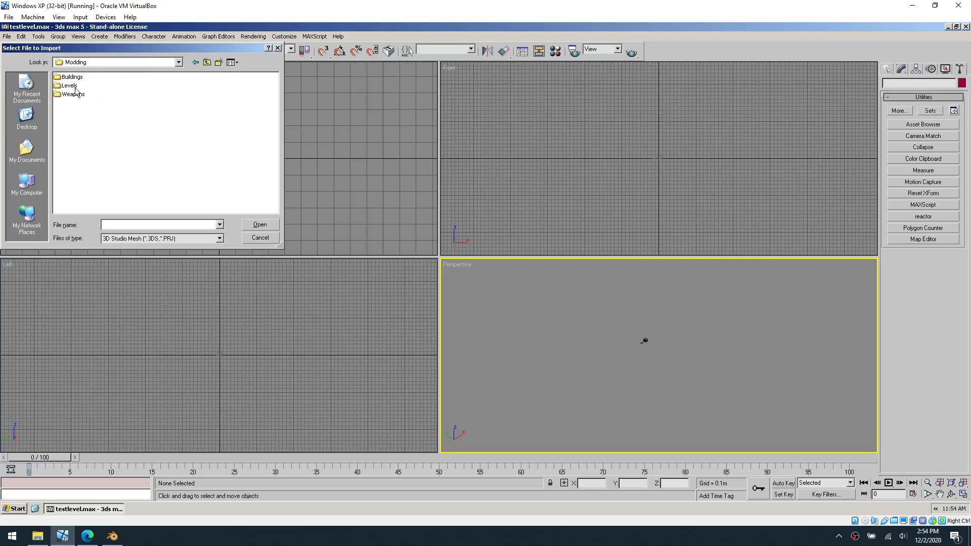
double_click(75, 87)
double_click(75, 79)
click(74, 80)
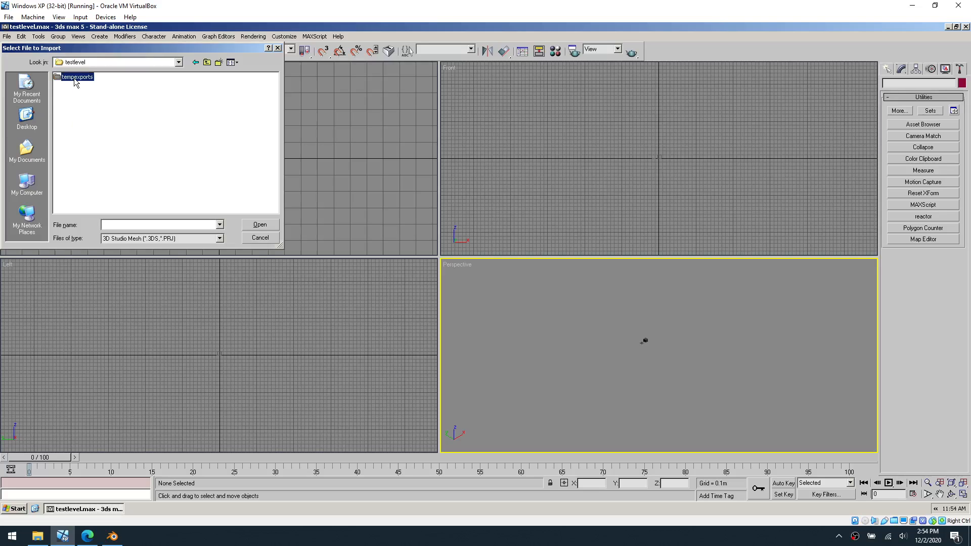
double_click(75, 80)
click(165, 238)
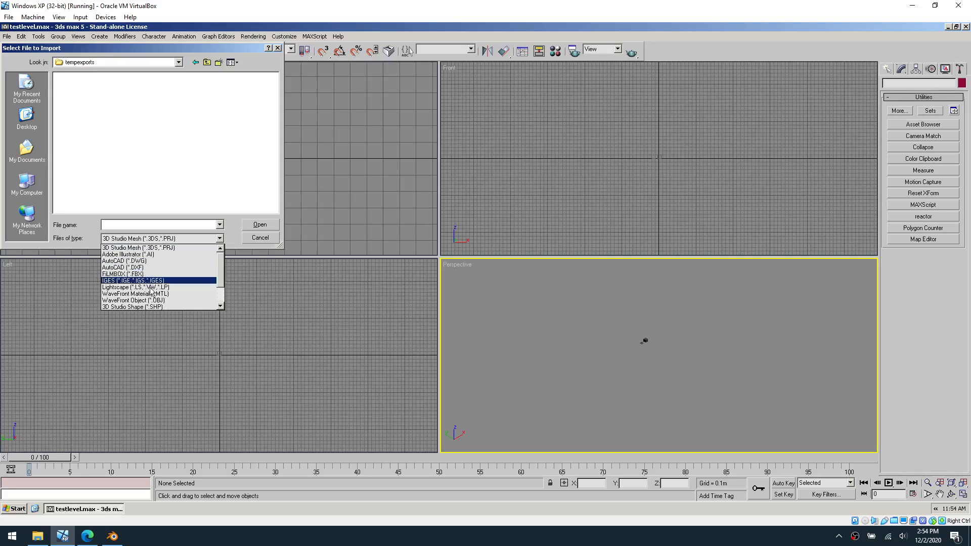
scroll(150, 302, down, 2)
click(158, 274)
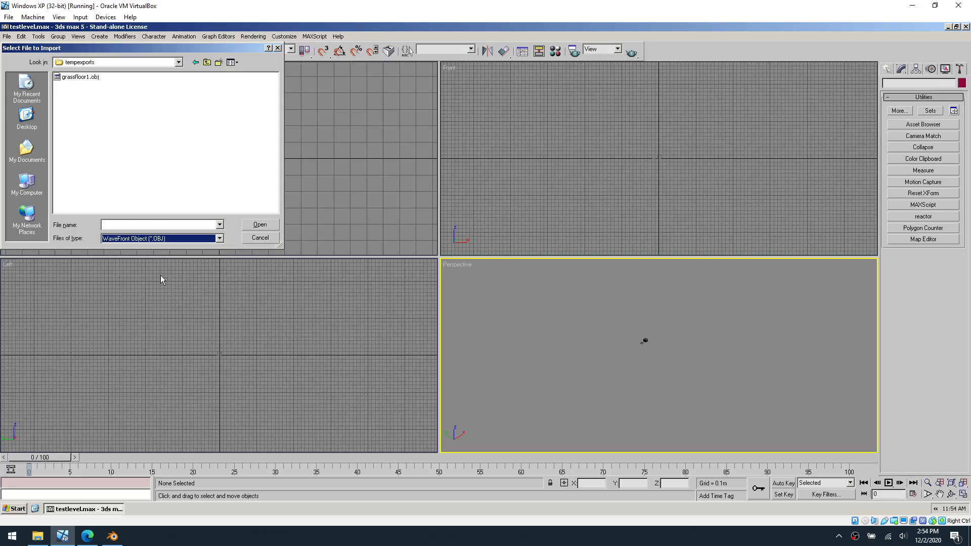
- Import grassfloor1.obj with the multiple import option and the default group selected
click(78, 79)
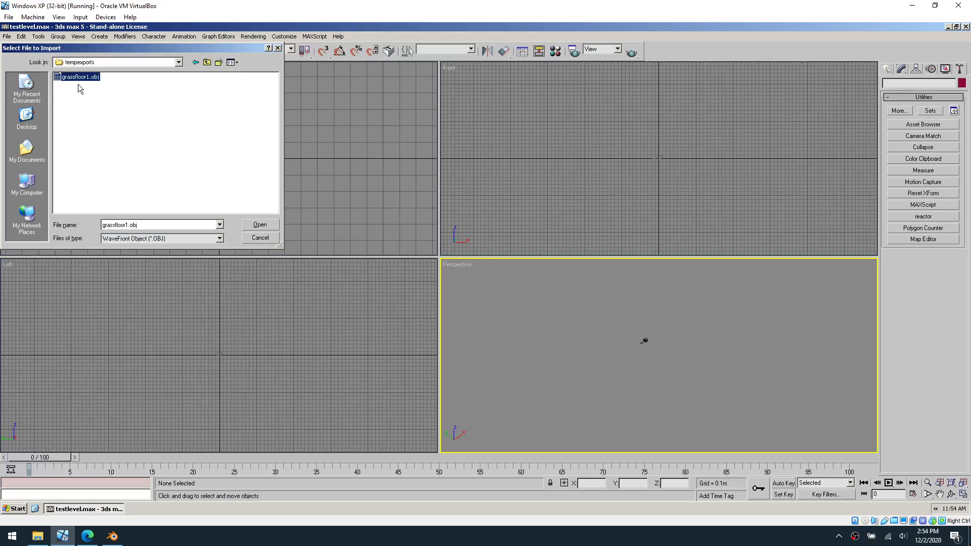
click(260, 224)
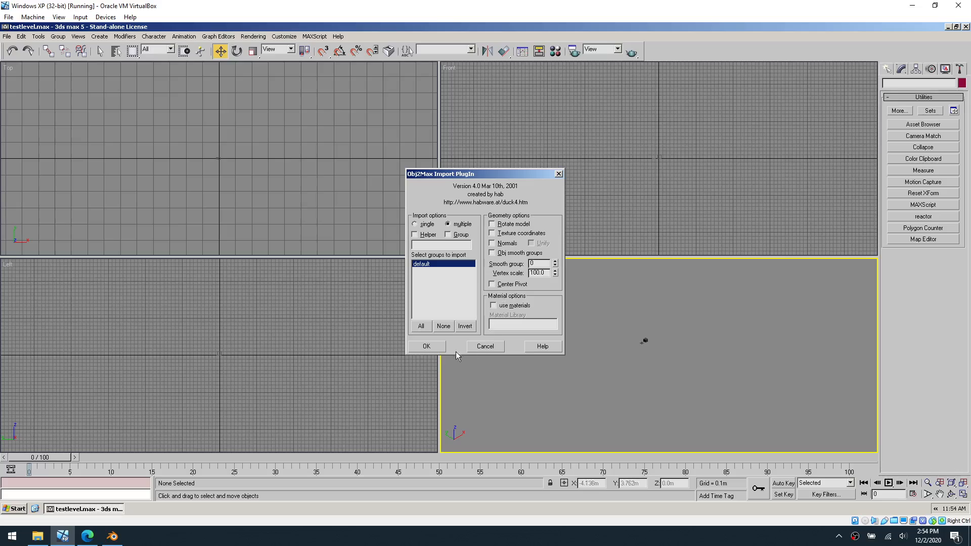
click(427, 347)
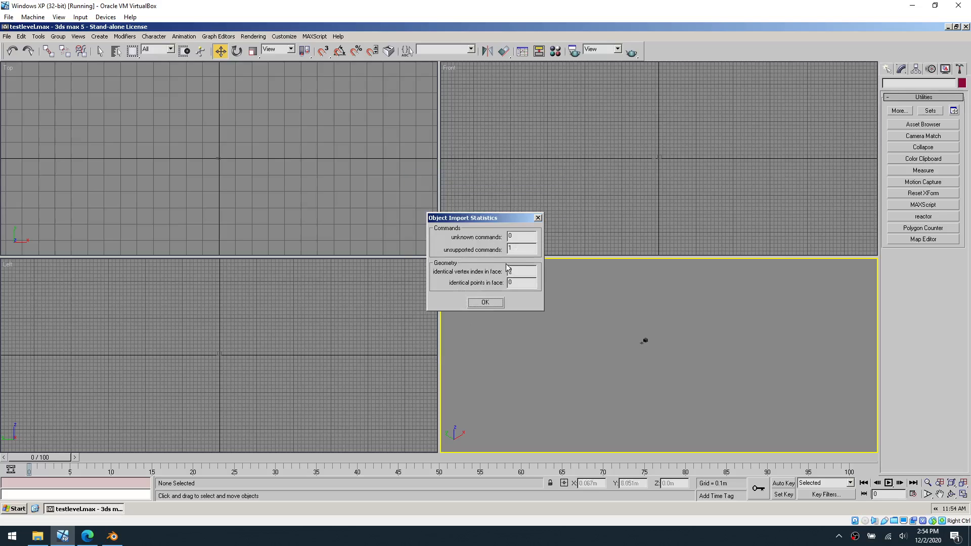
click(488, 304)
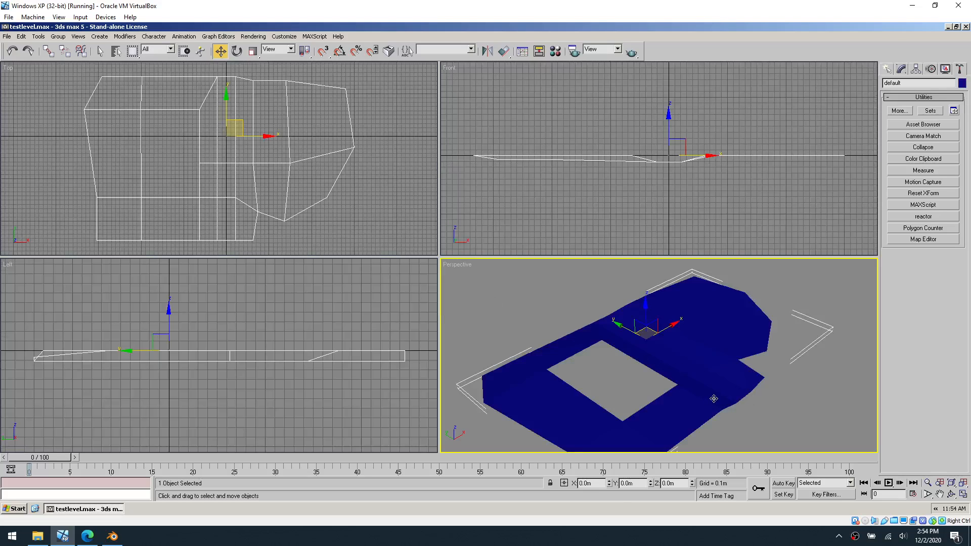
middle_drag(634, 393, 576, 368)
key(ctrl+r)
drag(677, 375, 647, 384)
key(w)
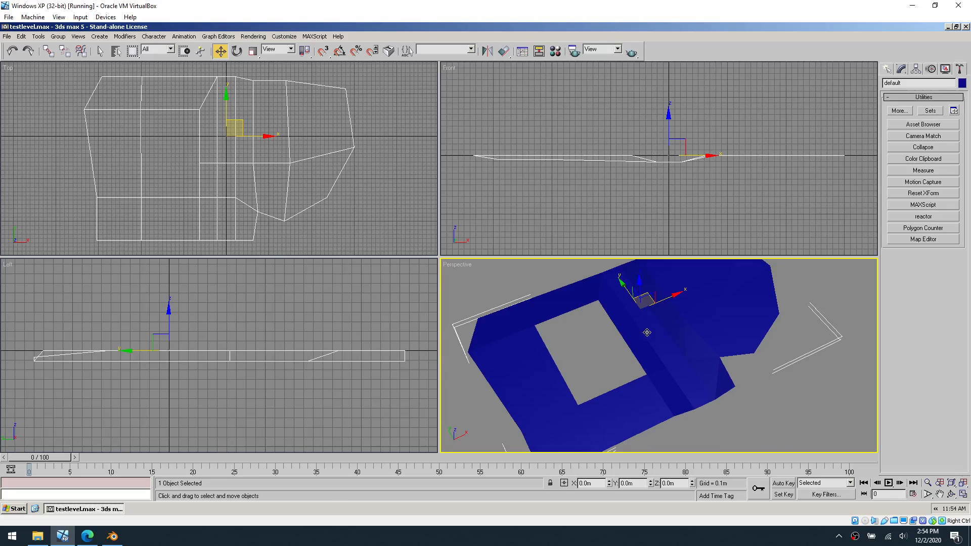
- Switch to Blender and show the X, Y and Z axis lines in the viewport overlays
click(112, 536)
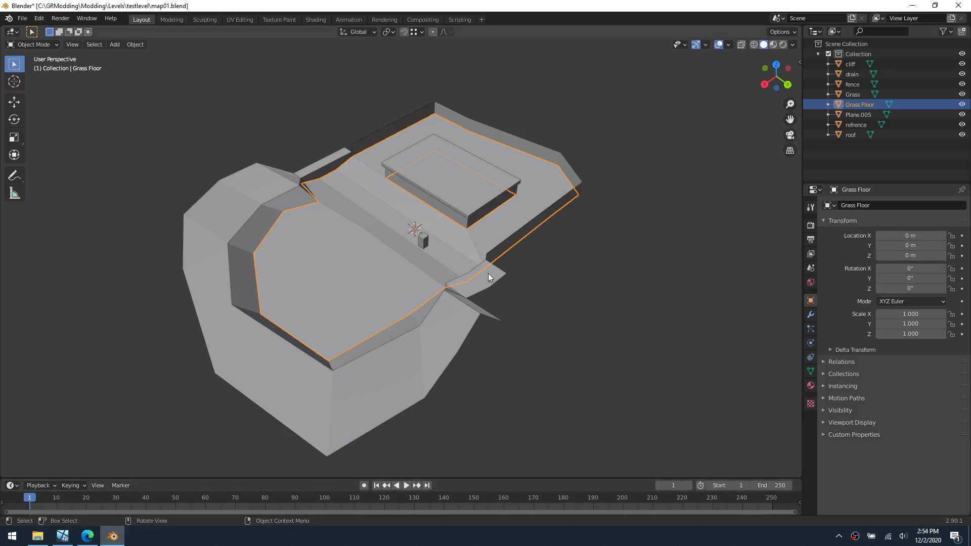
shift+middle_drag(521, 293, 567, 330)
scroll(576, 314, up, 1)
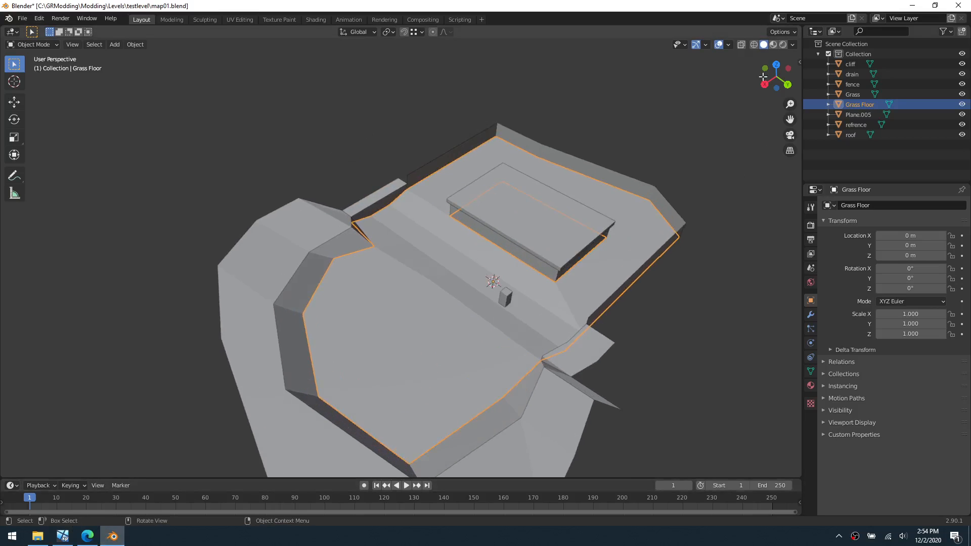
middle_drag(638, 168, 700, 163)
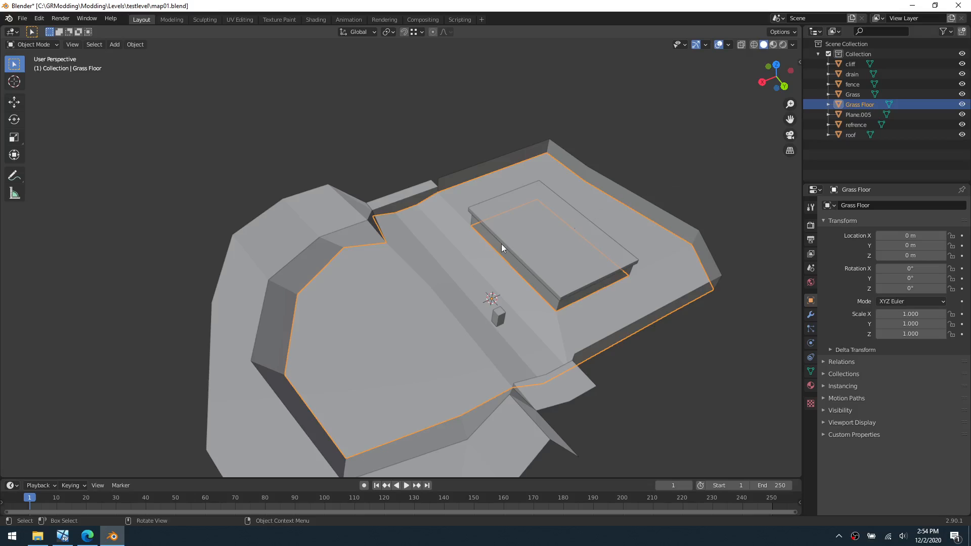
click(733, 45)
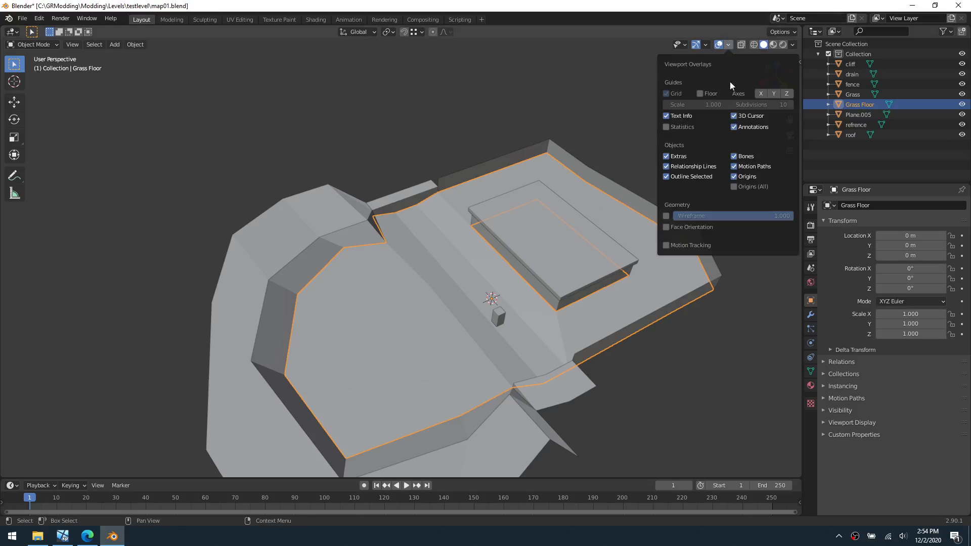
click(761, 94)
click(774, 94)
click(787, 95)
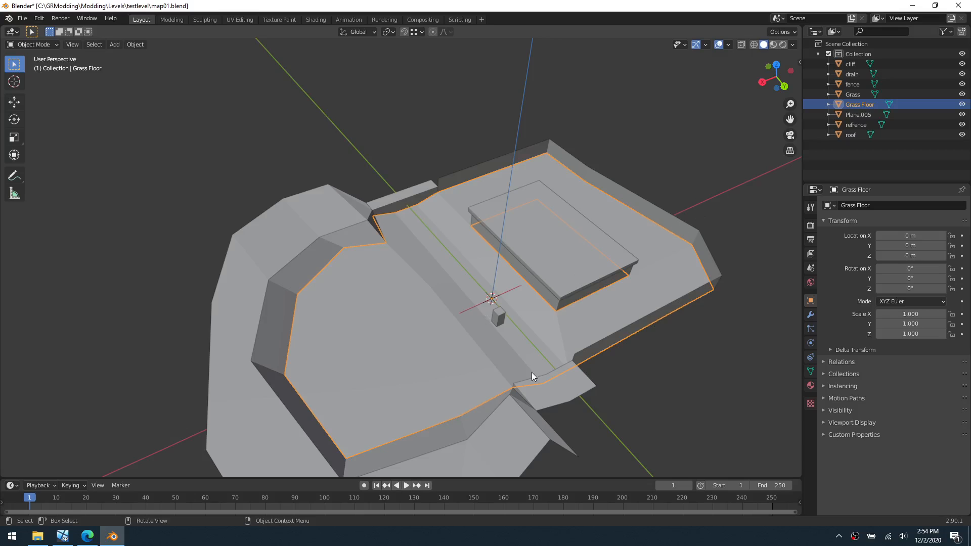
- Switch to 3ds Max, try moving the imported floor about 10.56 m along X and reset its X position to 0
click(88, 536)
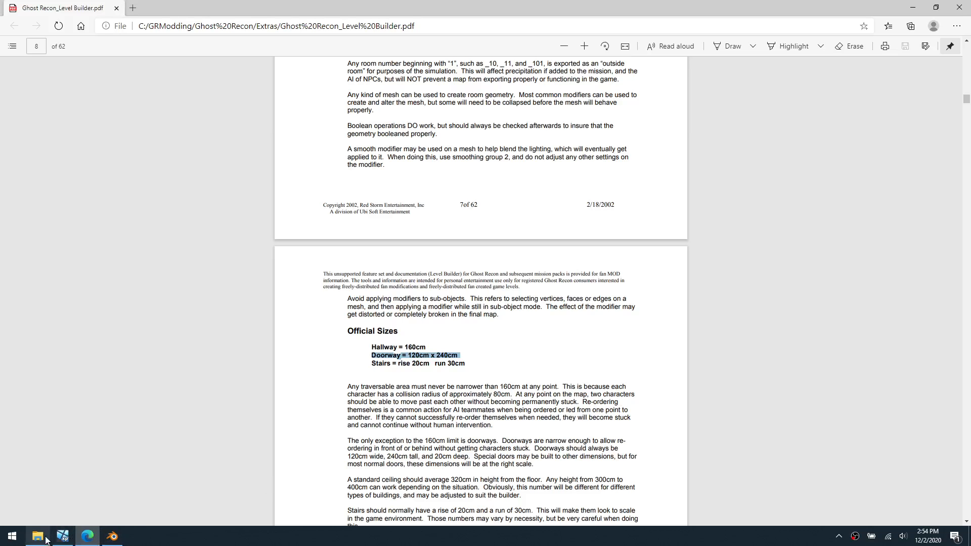
click(63, 536)
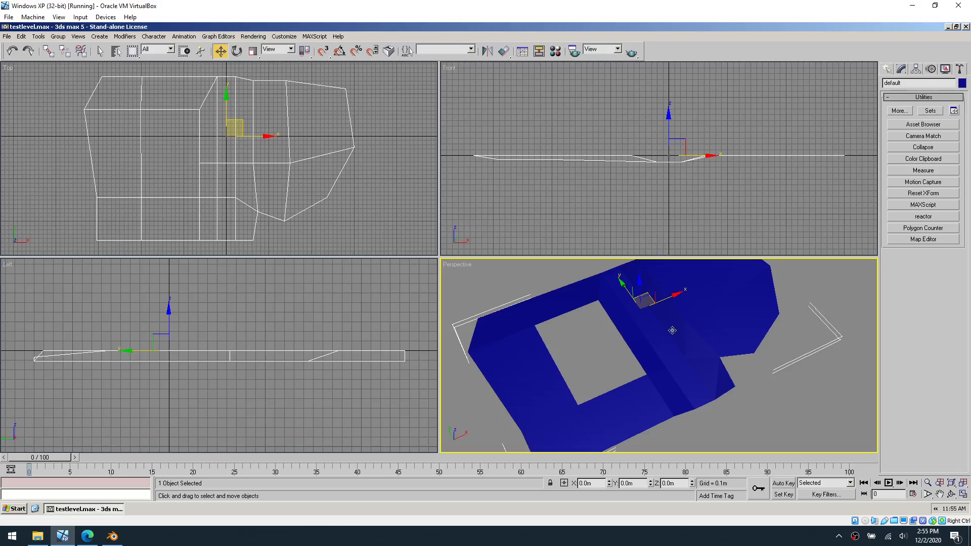
middle_drag(710, 343, 700, 360)
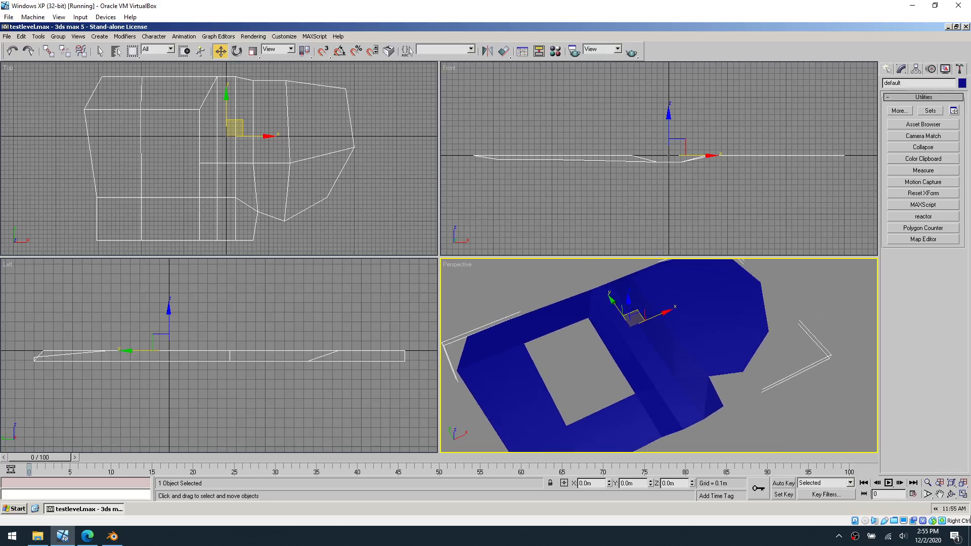
click(951, 495)
drag(646, 364, 702, 315)
right_click(645, 347)
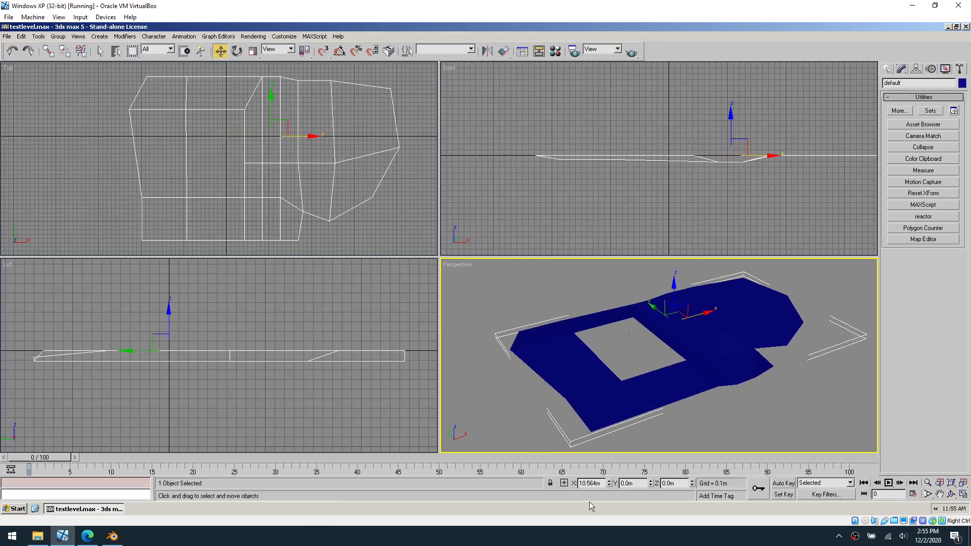
right_click(608, 484)
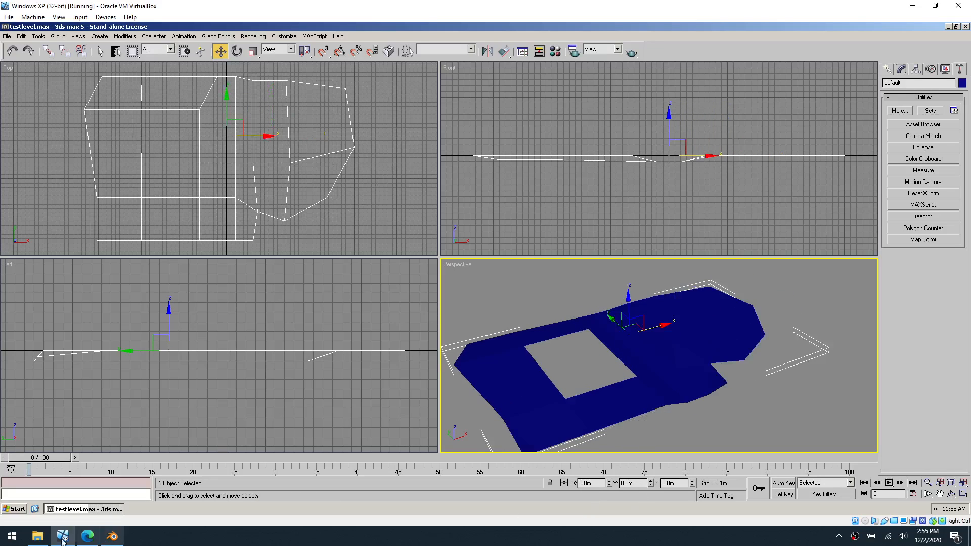
- Switch to Blender, try moving Grass Floor along the global X axis and restore it to its original location
click(112, 536)
key(g)
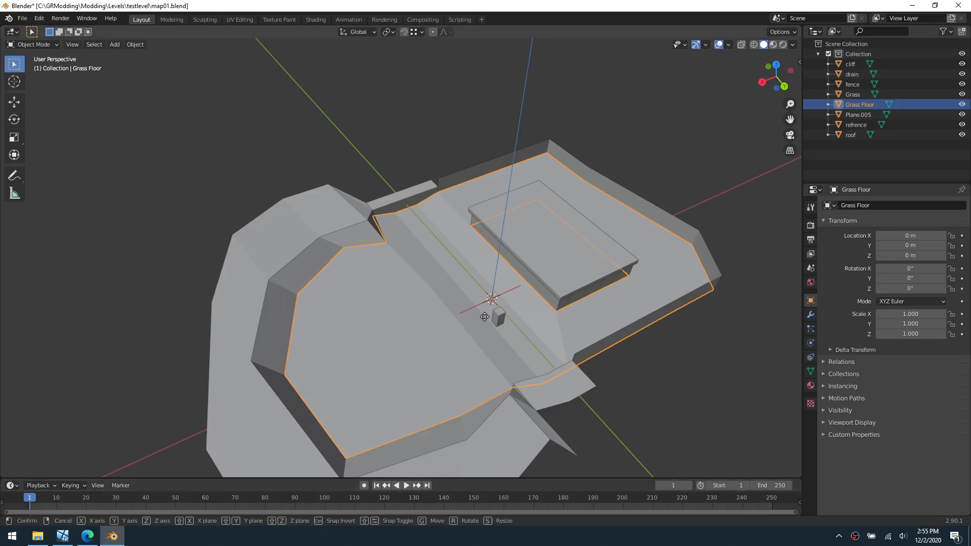
key(x)
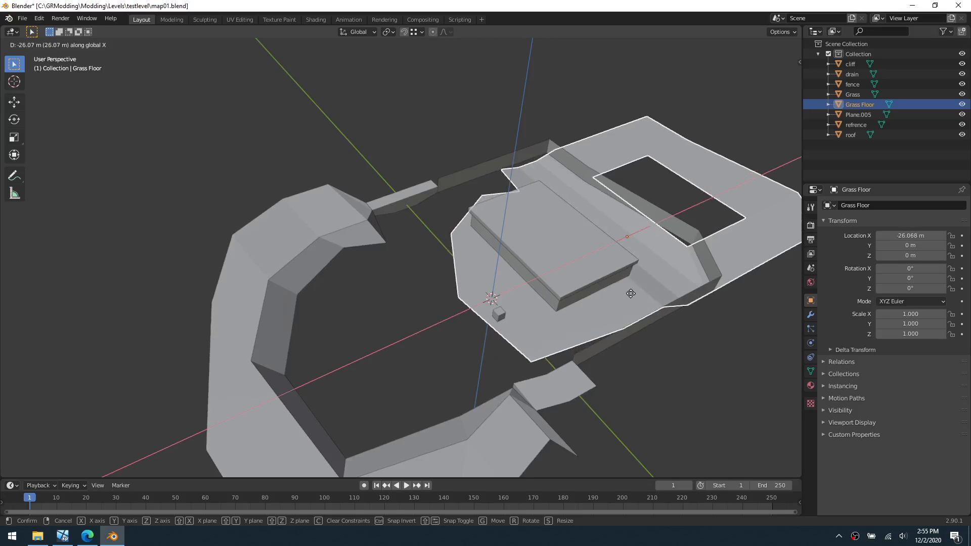
click(653, 293)
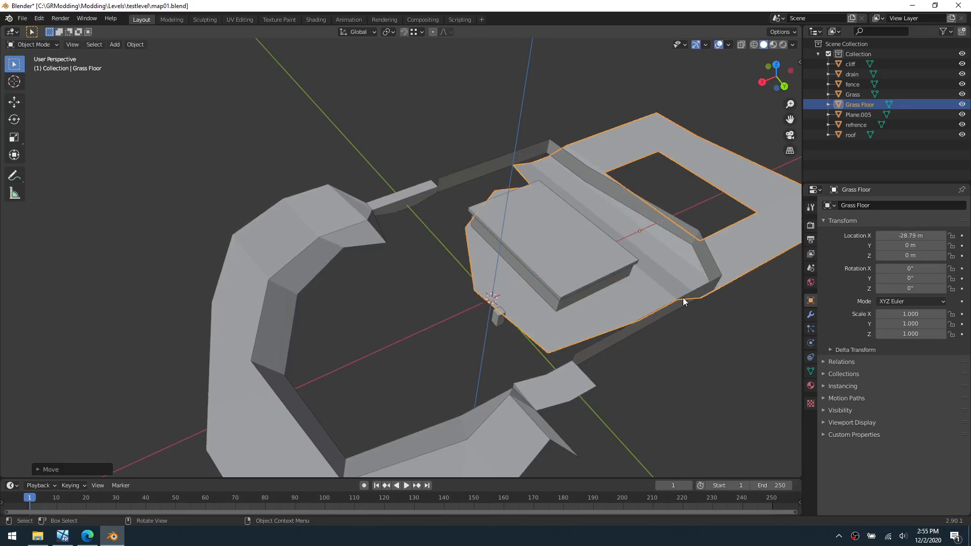
key(n)
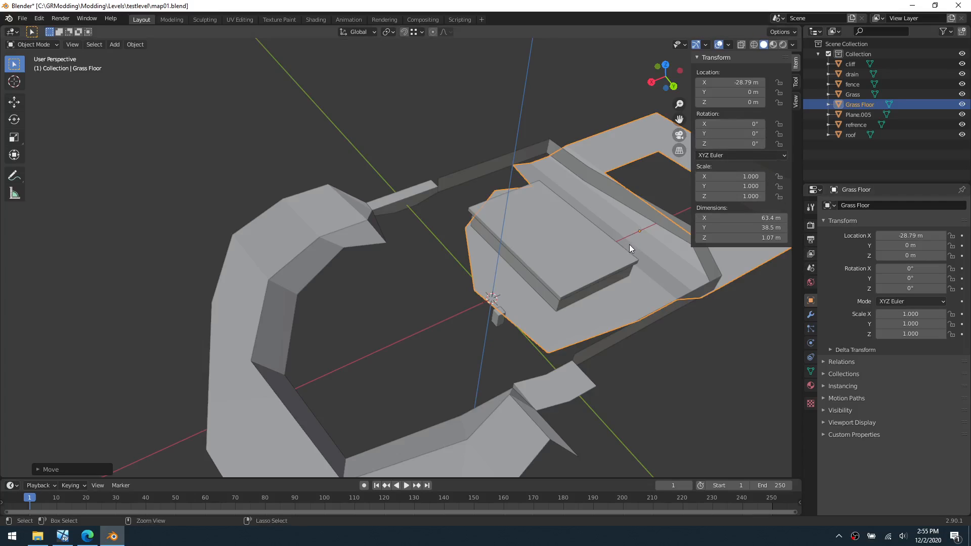
key(alt+g)
key(g)
key(x)
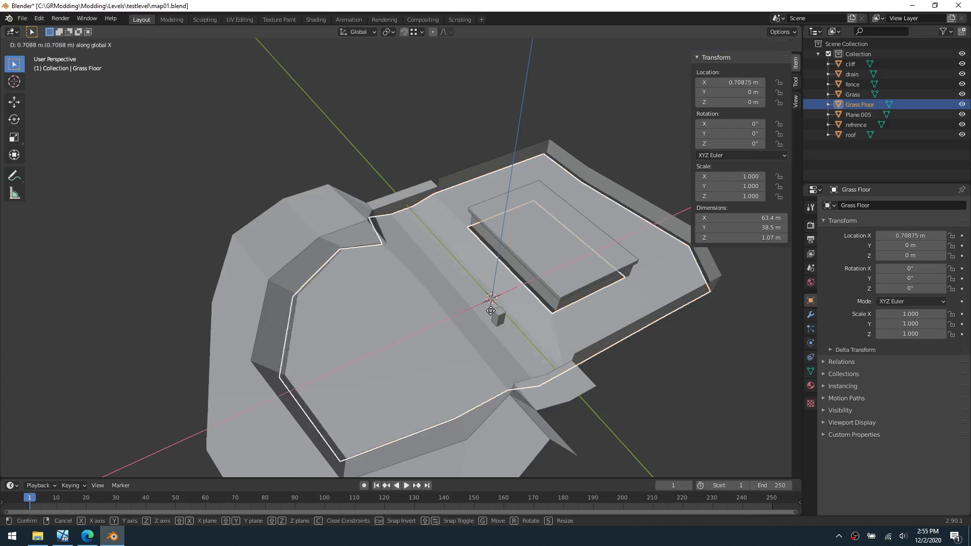
click(390, 344)
key(ctrl+z)
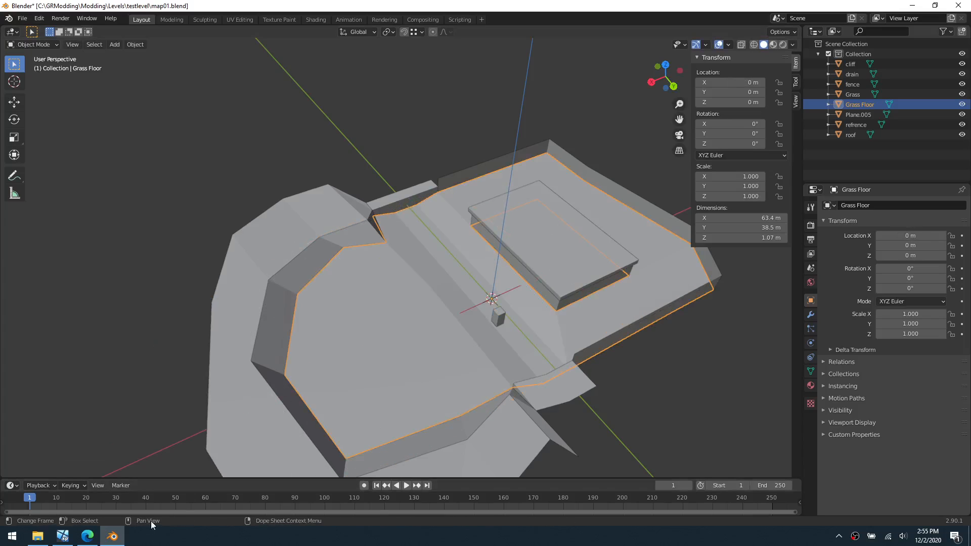
- Switch to 3ds Max, try moving the imported floor along X for comparison with Blender and undo the move
click(87, 536)
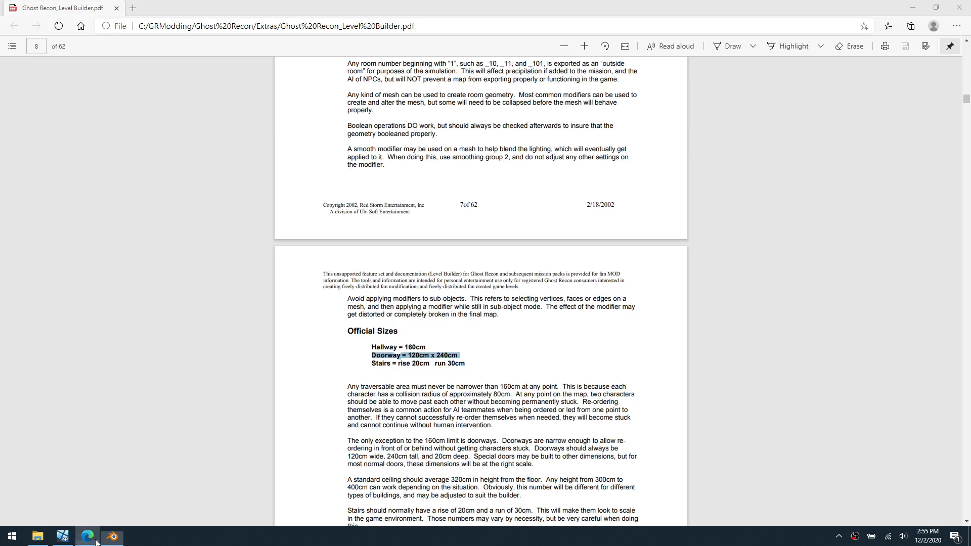
click(70, 537)
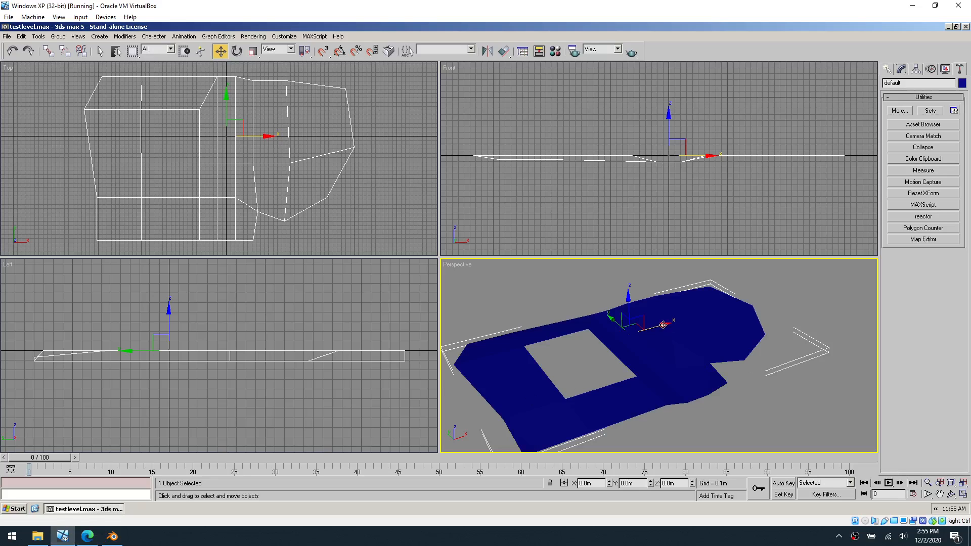
drag(663, 324, 741, 317)
key(ctrl+z)
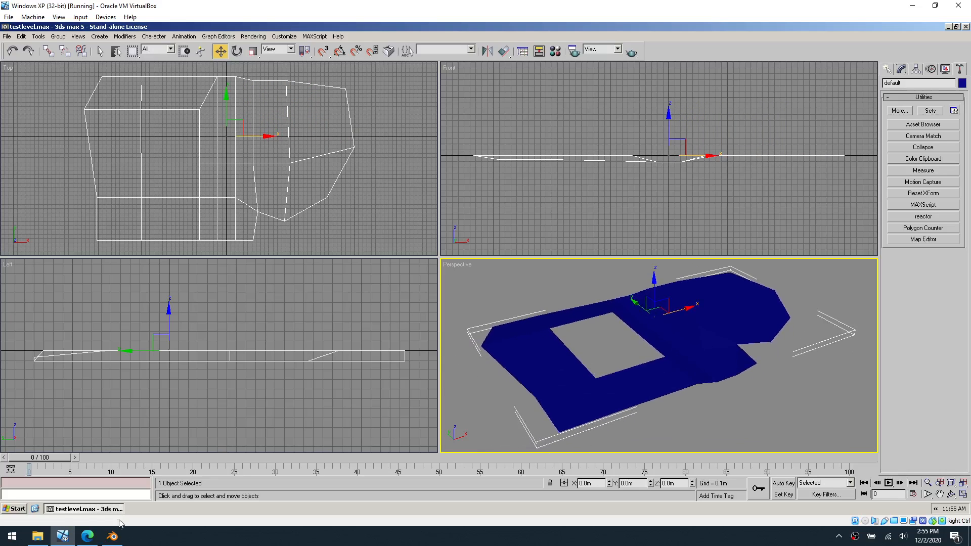
click(110, 540)
click(63, 537)
- Switch to Blender and export the selected Grass Floor as Wavefront OBJ over grassfloor1.obj with Forward set to -Y Forward
click(112, 537)
click(22, 18)
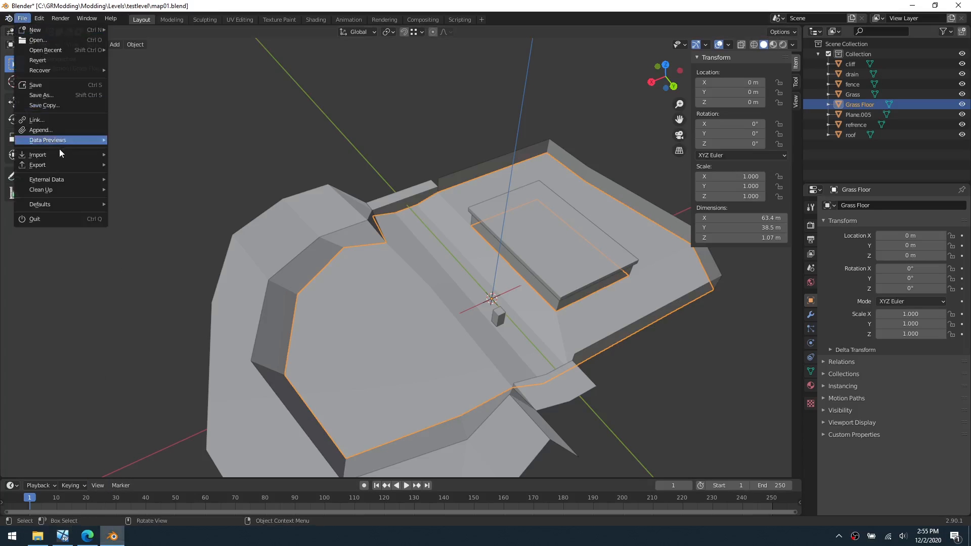
mouse_move(65, 165)
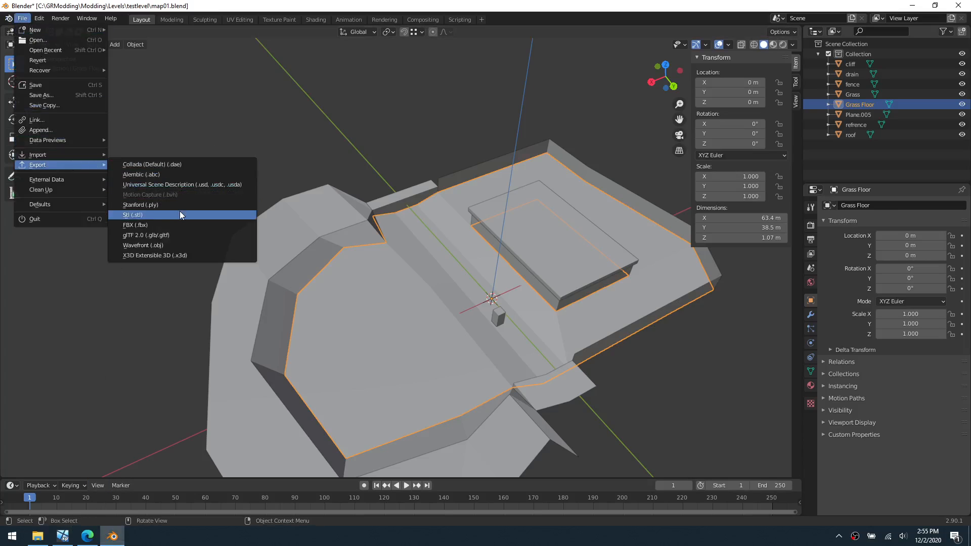
click(180, 245)
click(399, 214)
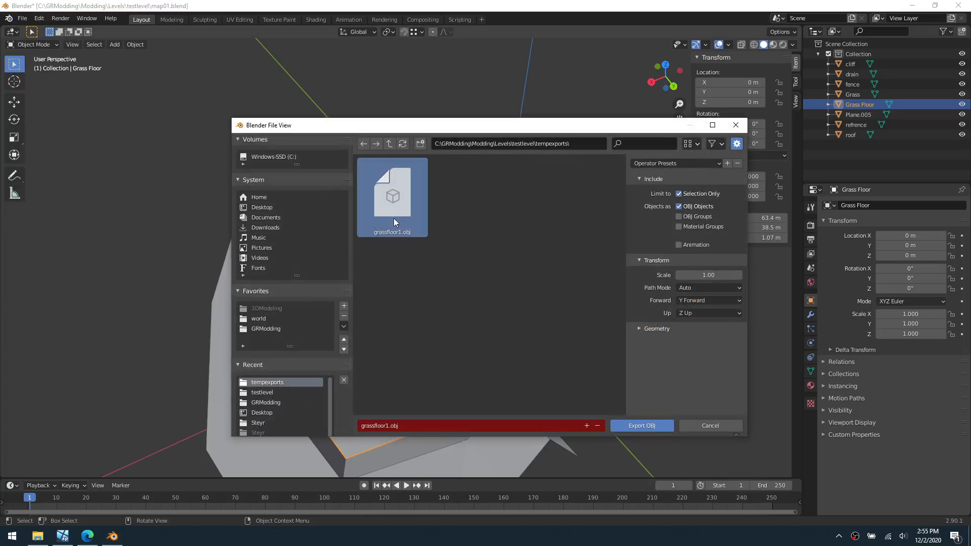
click(705, 302)
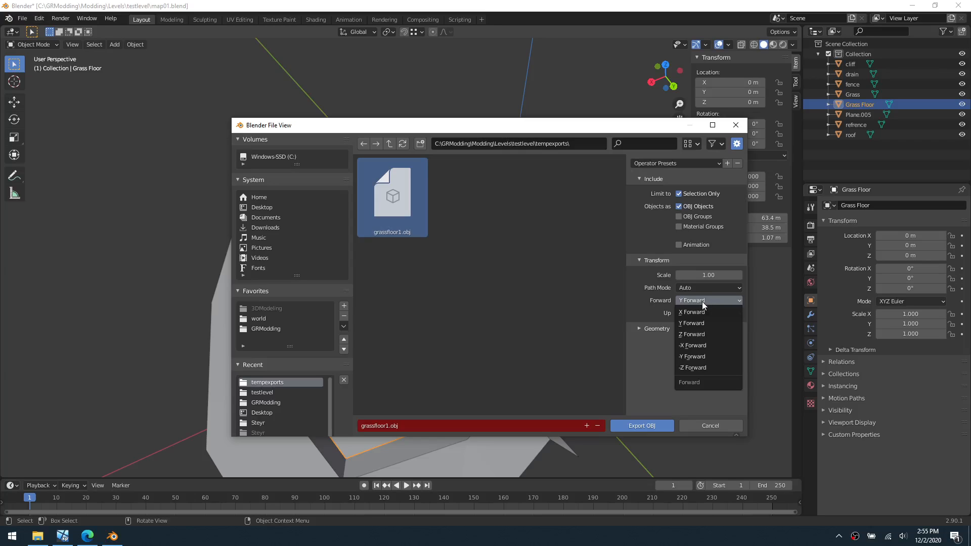
click(711, 357)
click(650, 423)
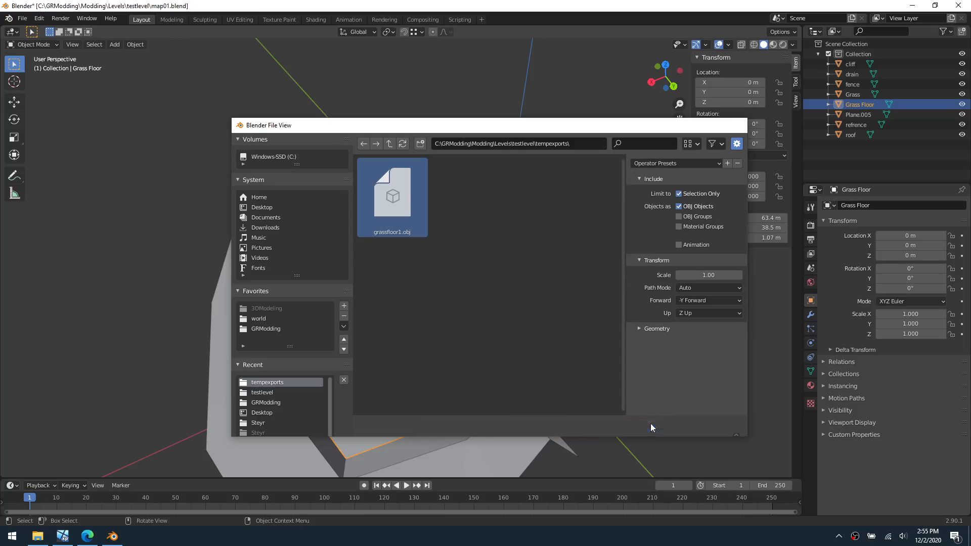
- Switch to 3ds Max, clear the old floor and import grassfloor1.obj again with the multiple option and the default group
click(63, 542)
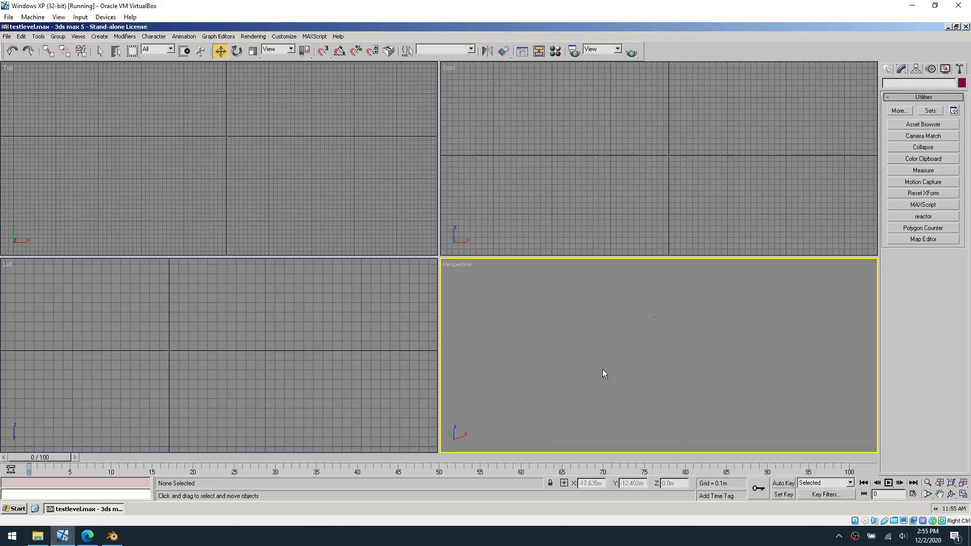
click(7, 36)
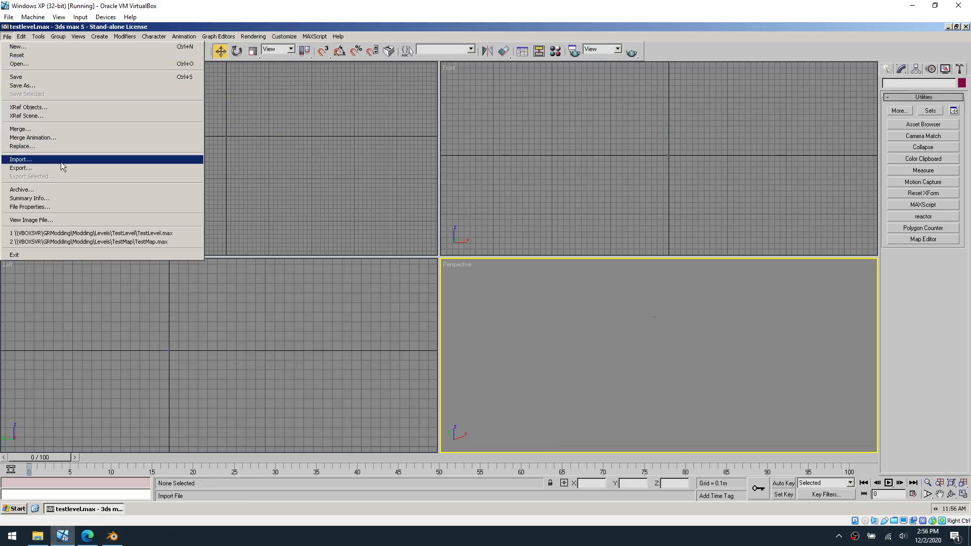
click(20, 159)
click(89, 78)
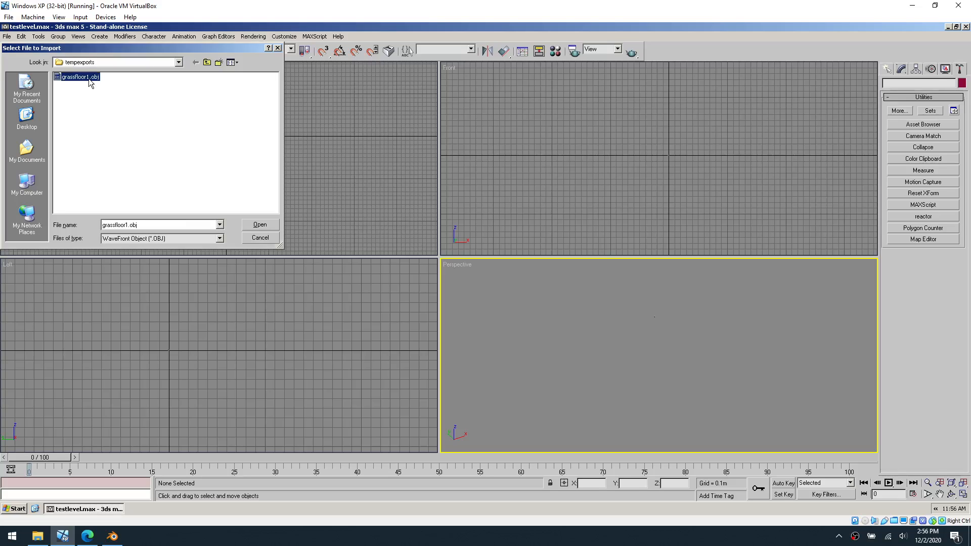
double_click(89, 78)
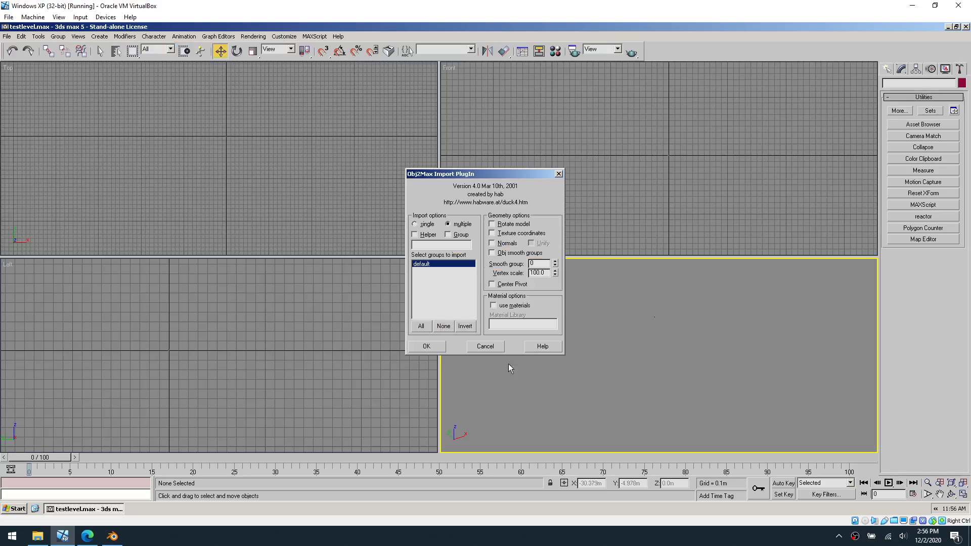
click(426, 346)
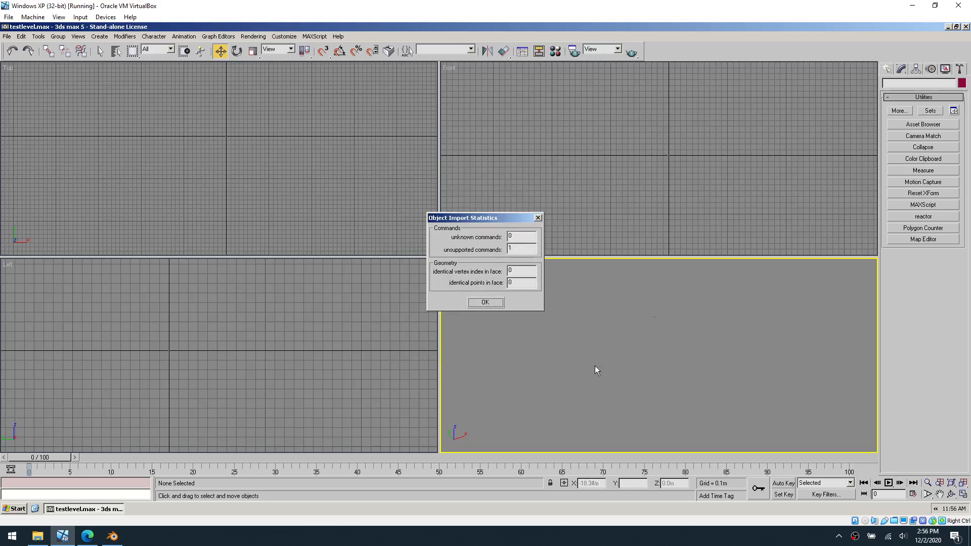
click(486, 302)
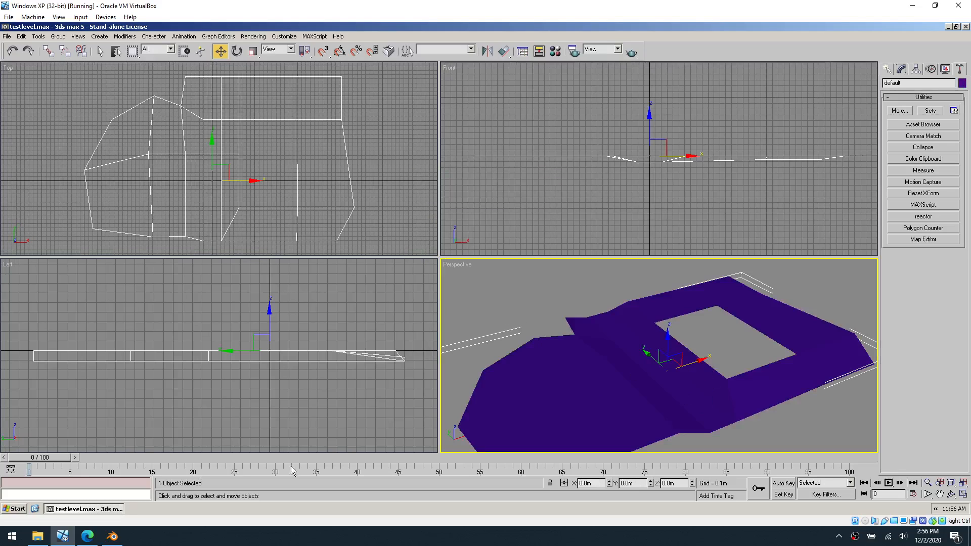
- Compare the reimported floor with Grass Floor in Blender, trying a move along X in 3ds Max and undoing it
click(112, 537)
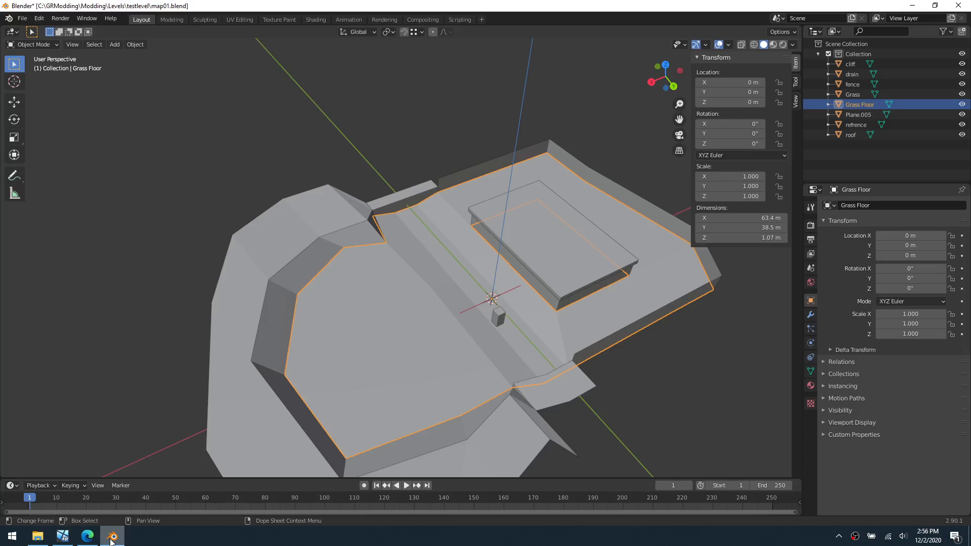
click(65, 539)
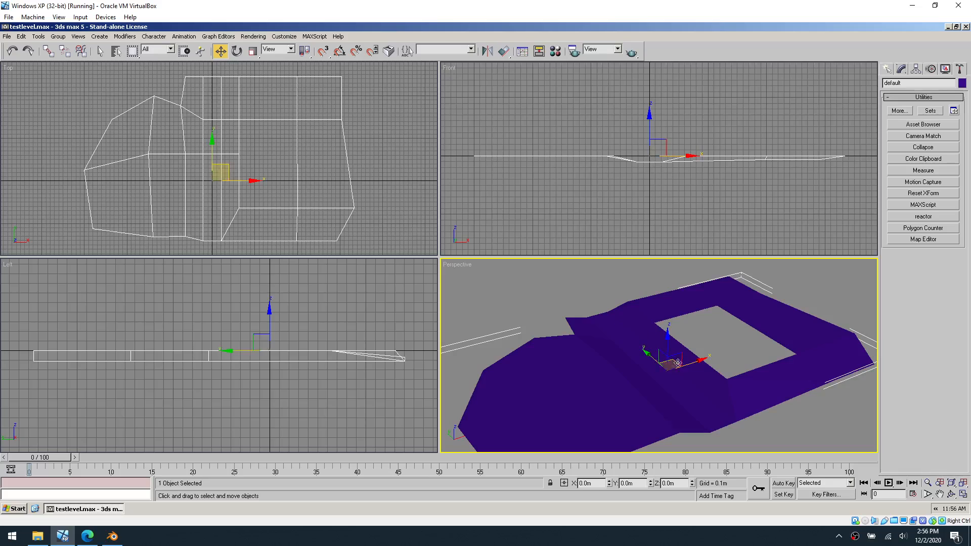
drag(697, 360, 824, 325)
key(ctrl+z)
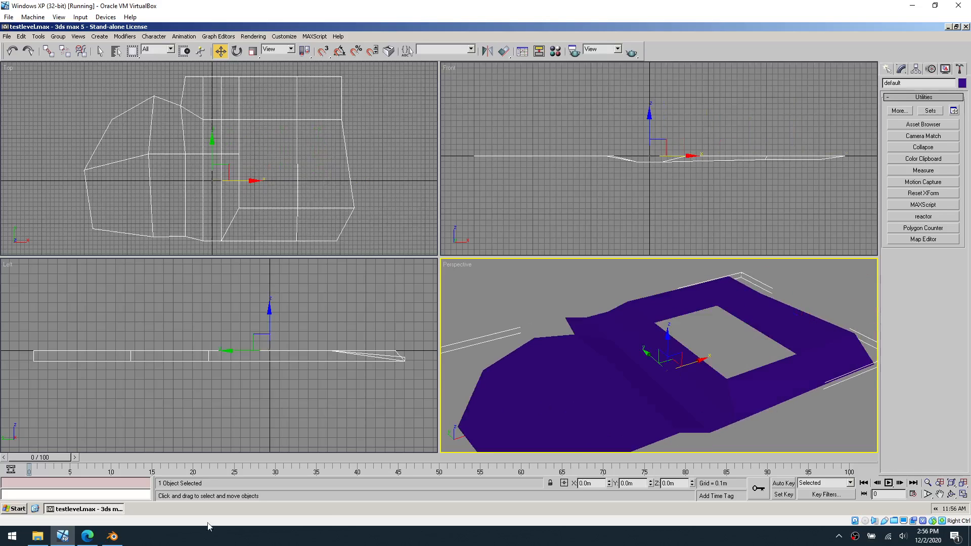
click(112, 536)
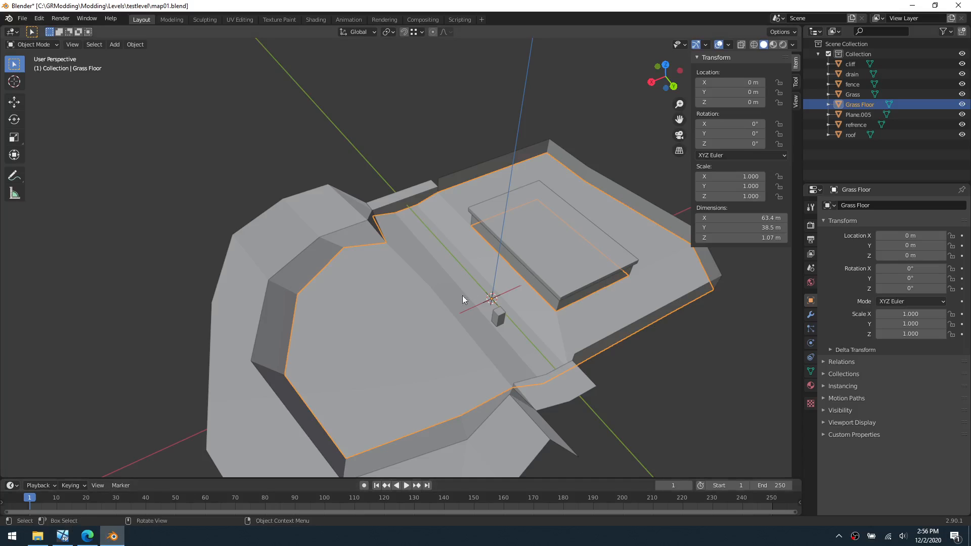
click(63, 536)
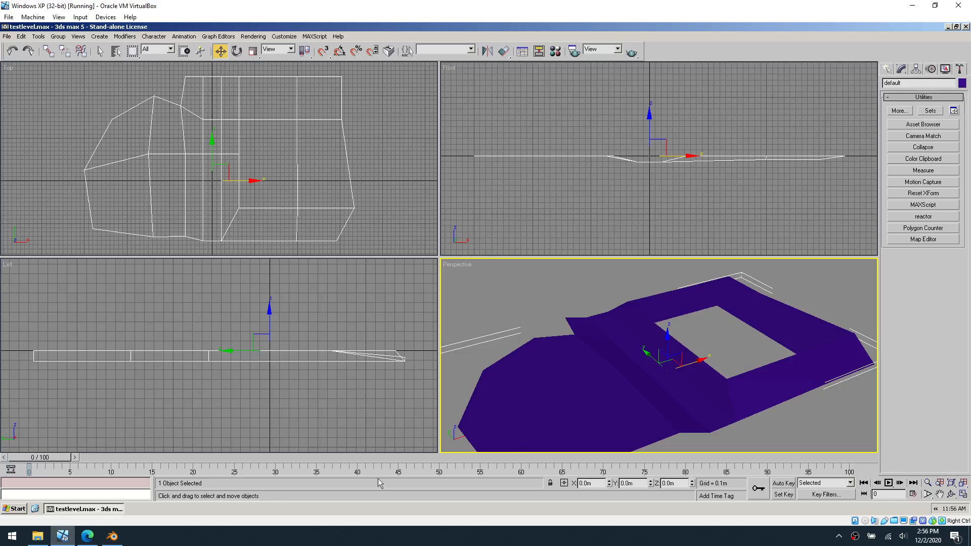
- Deselect the floor and examine its orientation in the perspective viewport from an angle matching the Blender view
click(532, 289)
scroll(572, 316, down, 3)
middle_drag(590, 364, 588, 337)
middle_drag(676, 336, 636, 352)
click(952, 495)
mouse_move(648, 378)
mouse_down()
mouse_move(634, 368)
mouse_move(641, 377)
mouse_up()
right_click(650, 383)
middle_drag(685, 398, 693, 397)
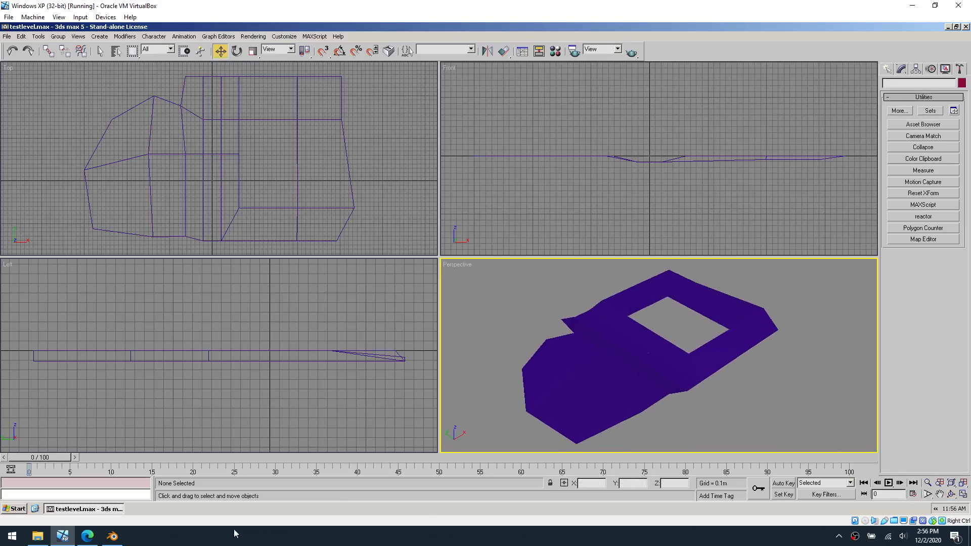
- Switch to Blender and export the building wall object Plane.005 as a Wavefront OBJ named buildingwall in the tempexports folder
click(112, 536)
click(545, 267)
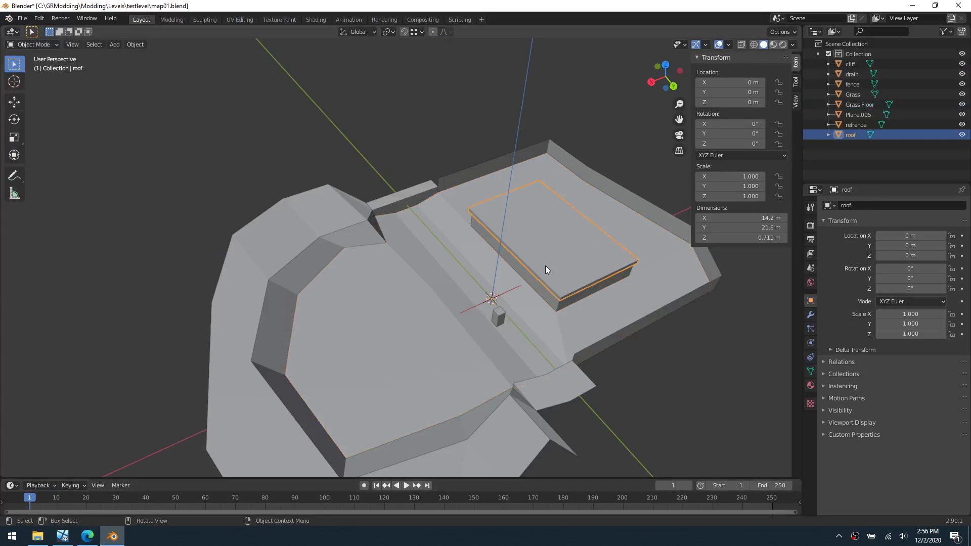
click(524, 276)
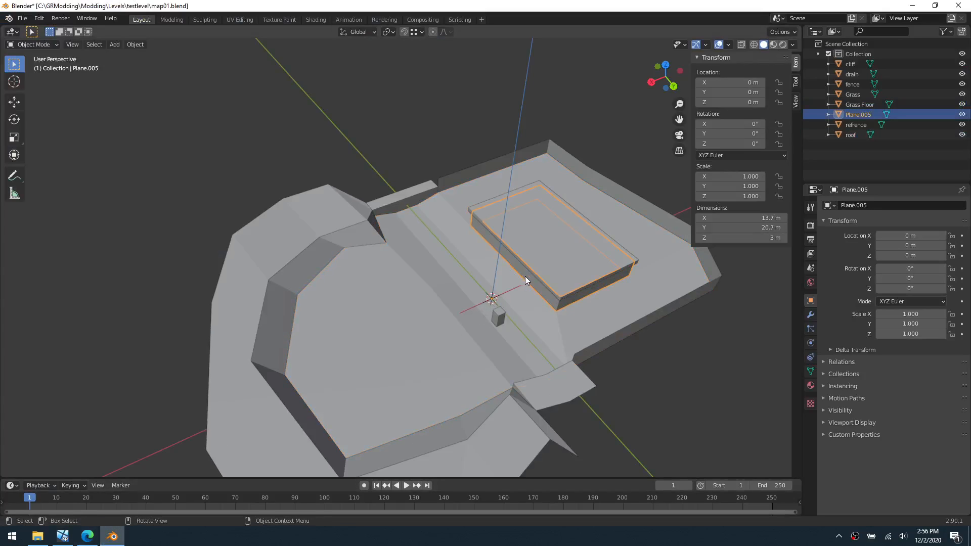
click(22, 18)
mouse_move(65, 162)
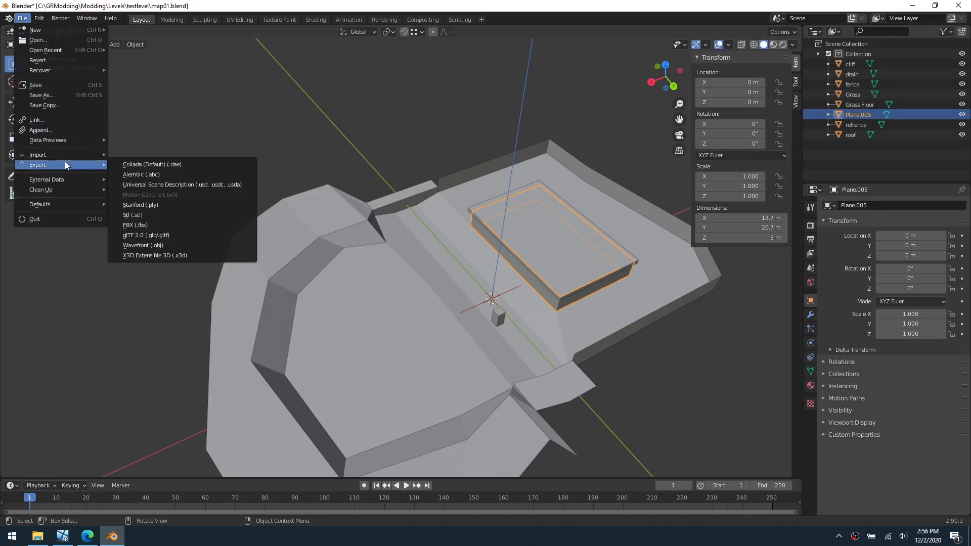
click(143, 245)
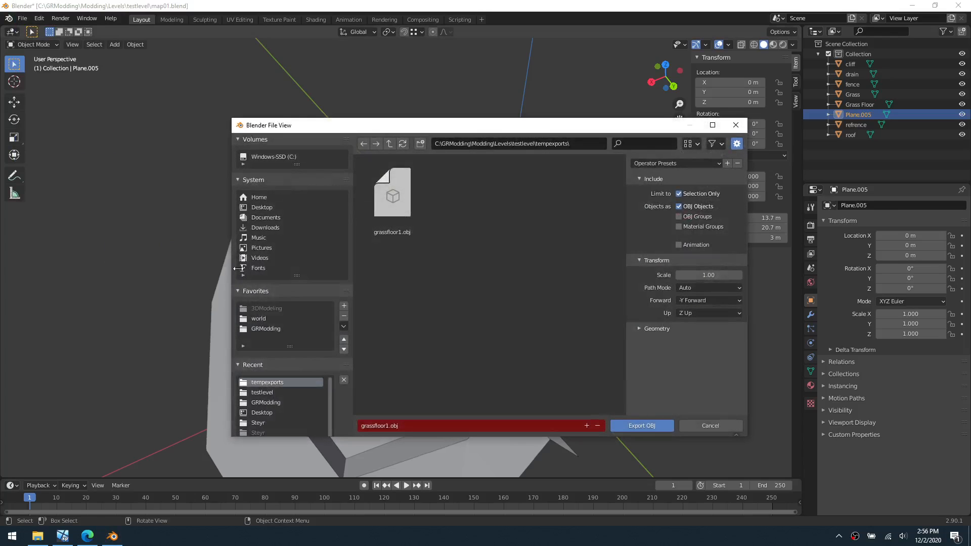
drag(613, 125, 437, 136)
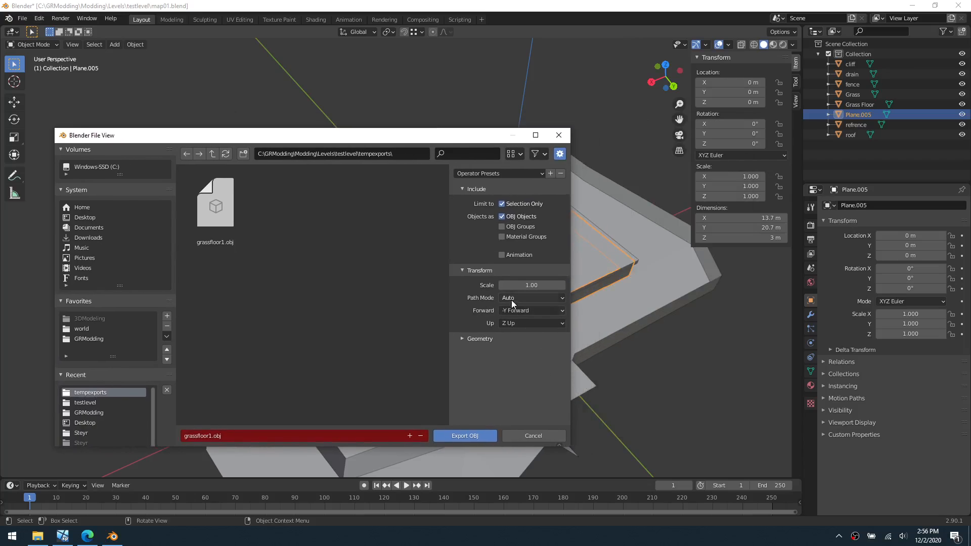
click(236, 435)
text(buil)
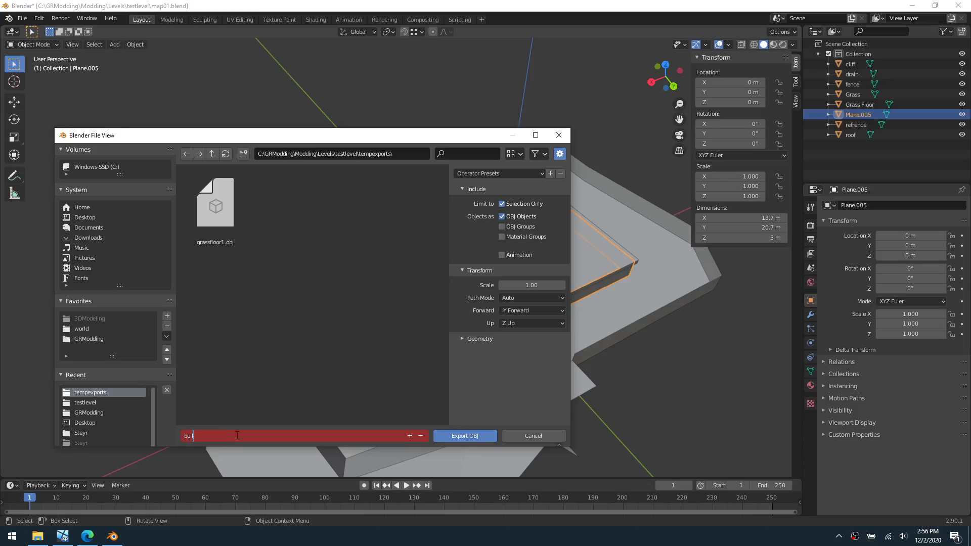
text(dingwall)
key(Return)
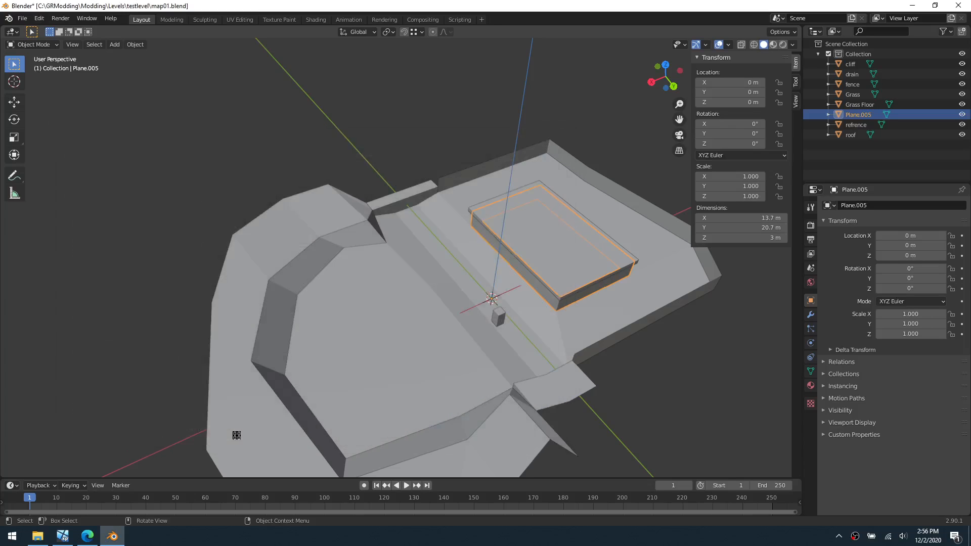
- Switch to 3ds Max and import buildingwalls.obj with the multiple option and the default group, accepting the new name default01
click(62, 536)
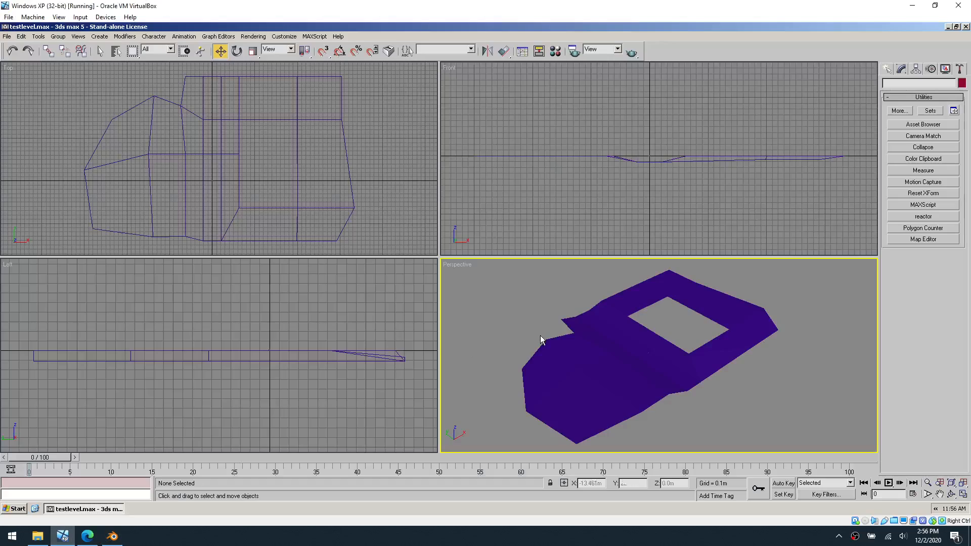
click(6, 36)
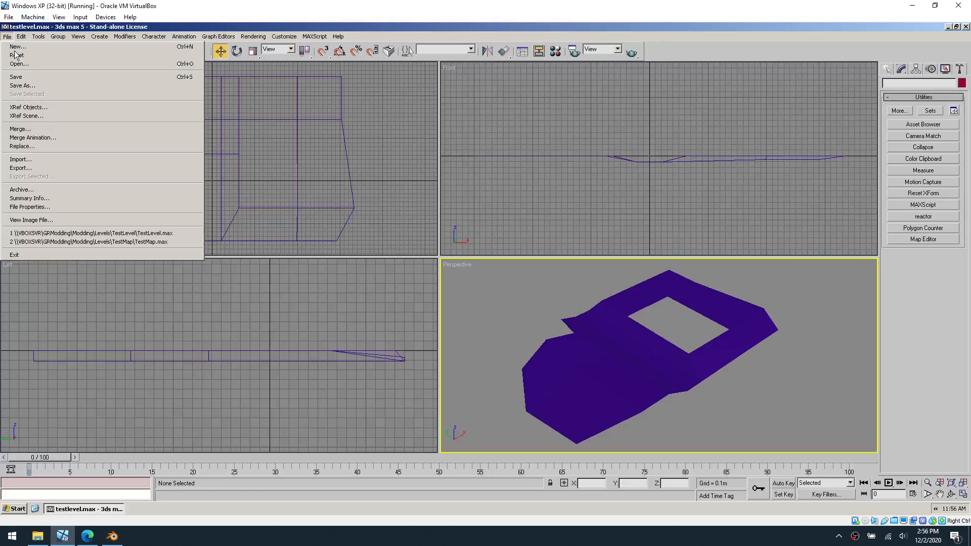
click(73, 166)
click(260, 238)
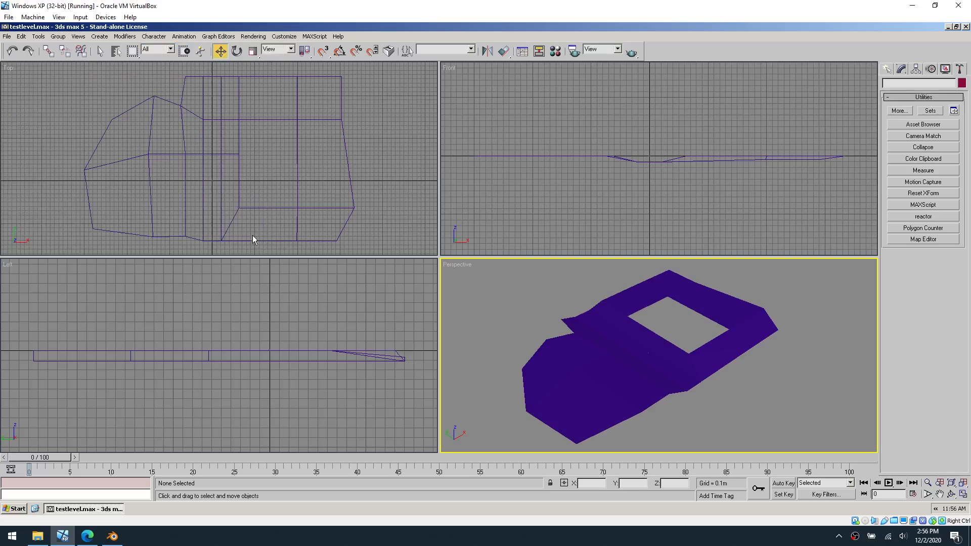
click(7, 37)
click(69, 158)
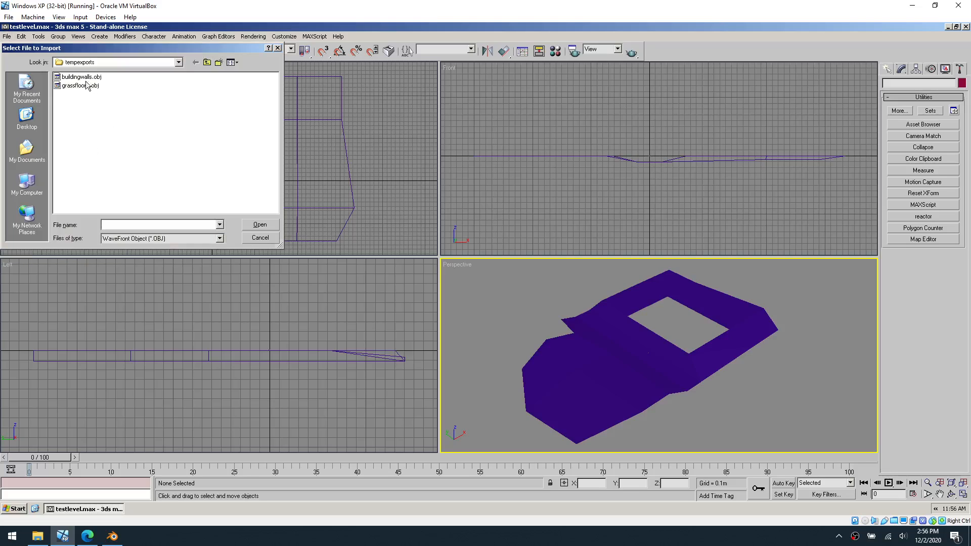
double_click(86, 78)
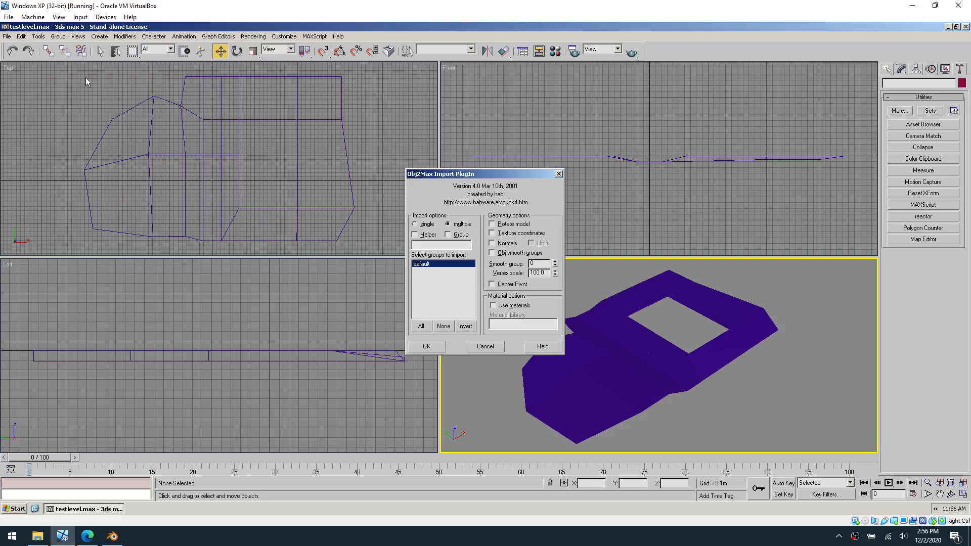
click(427, 346)
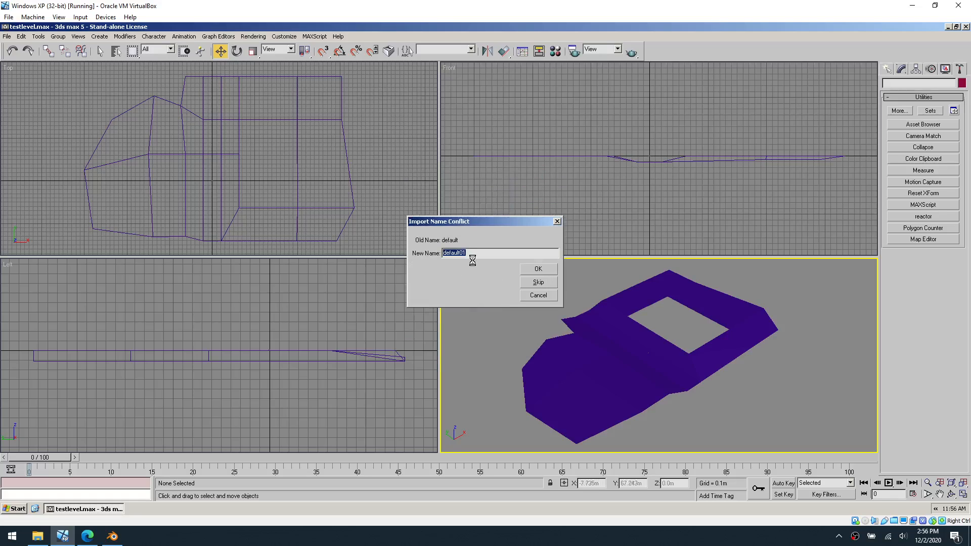
click(538, 269)
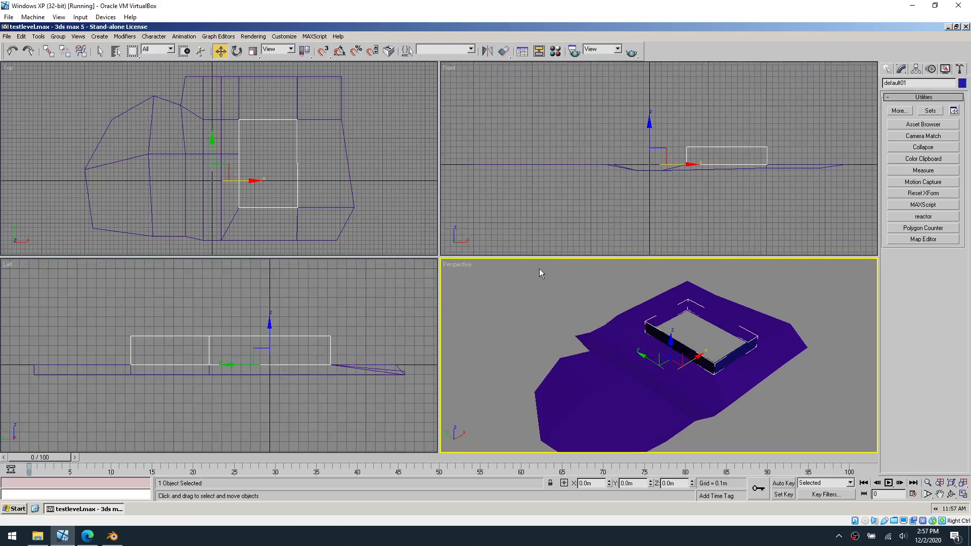
- Switch to Blender and export only the roof object as a Wavefront OBJ named buildingroof in the tempexports folder
click(113, 536)
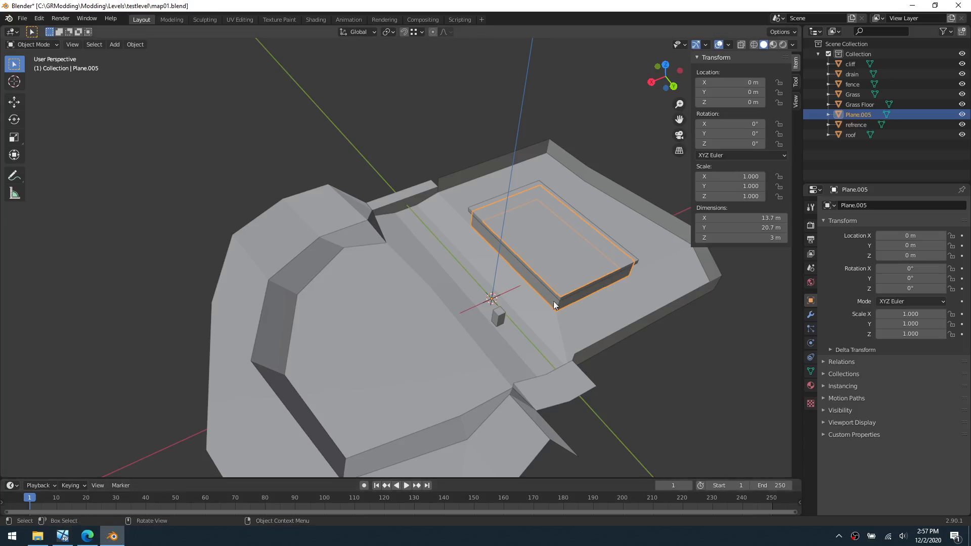
click(556, 277)
click(22, 19)
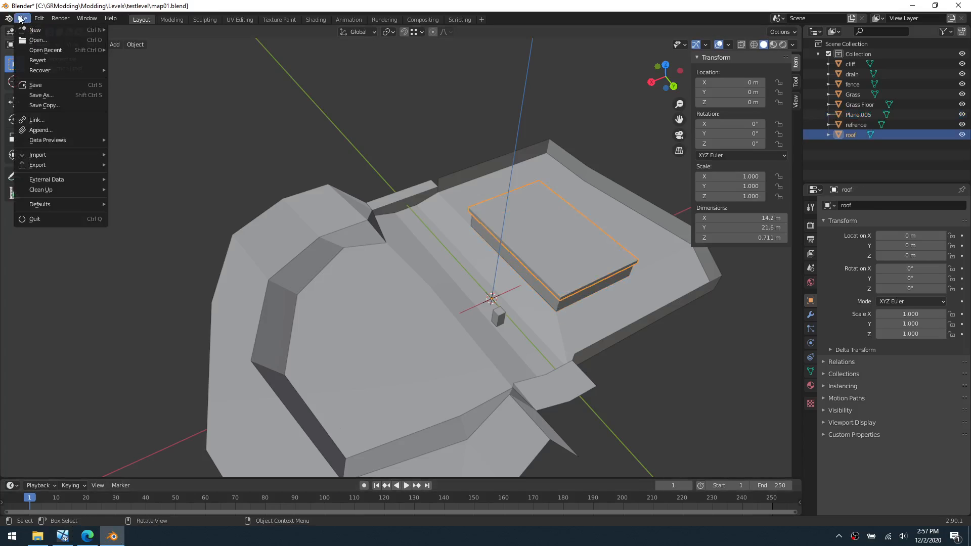
mouse_move(78, 165)
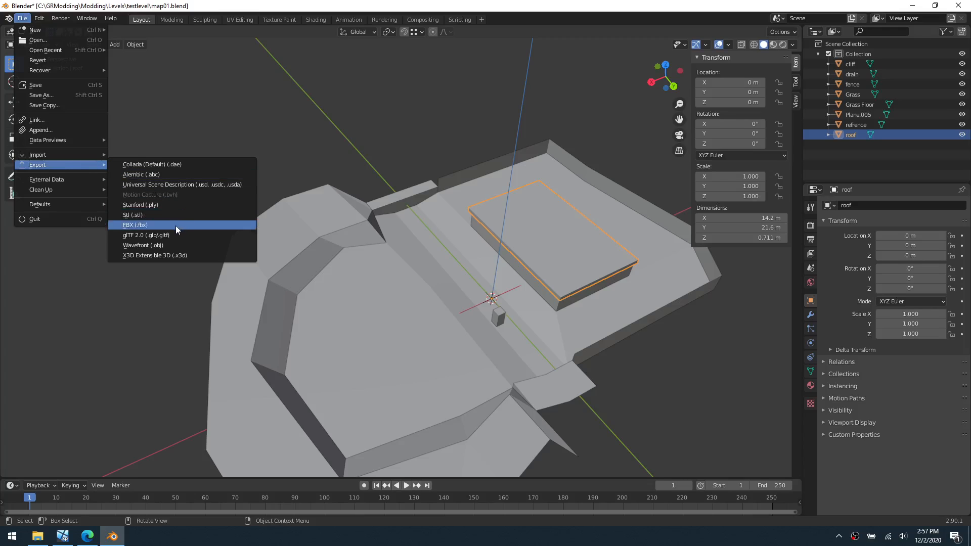
click(176, 244)
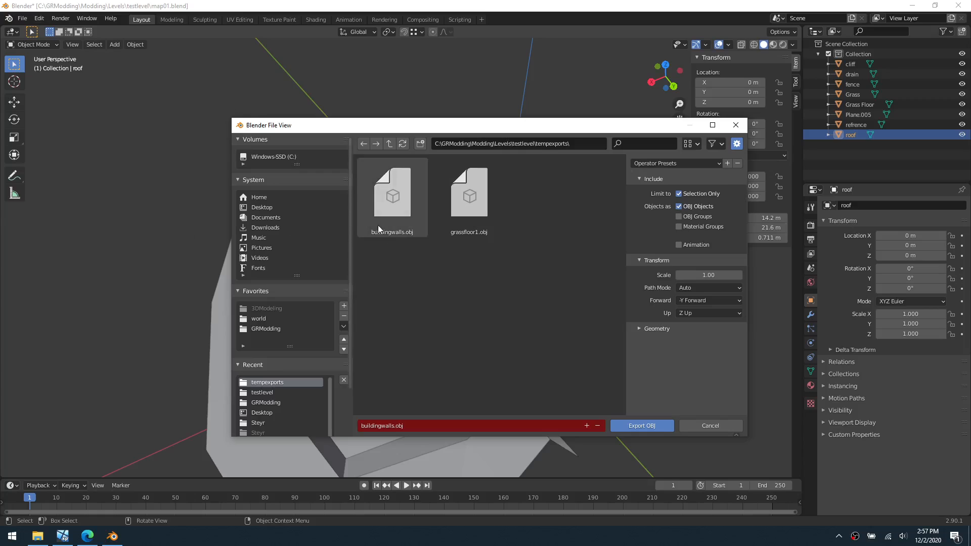
click(437, 425)
click(438, 425)
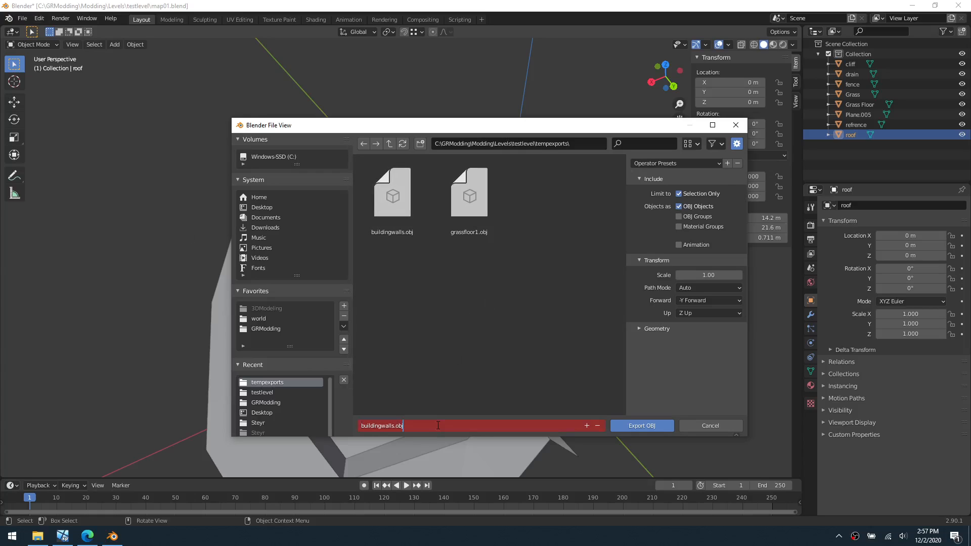
key(ctrl+a)
text(buildingroof)
key(Return)
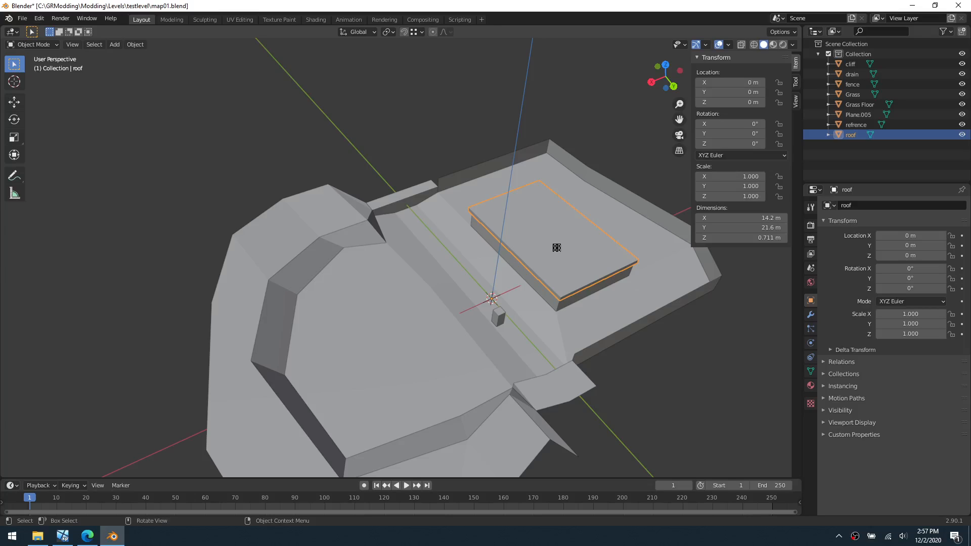
- Deselect the roof and select the fence object around the building area
click(644, 380)
click(492, 163)
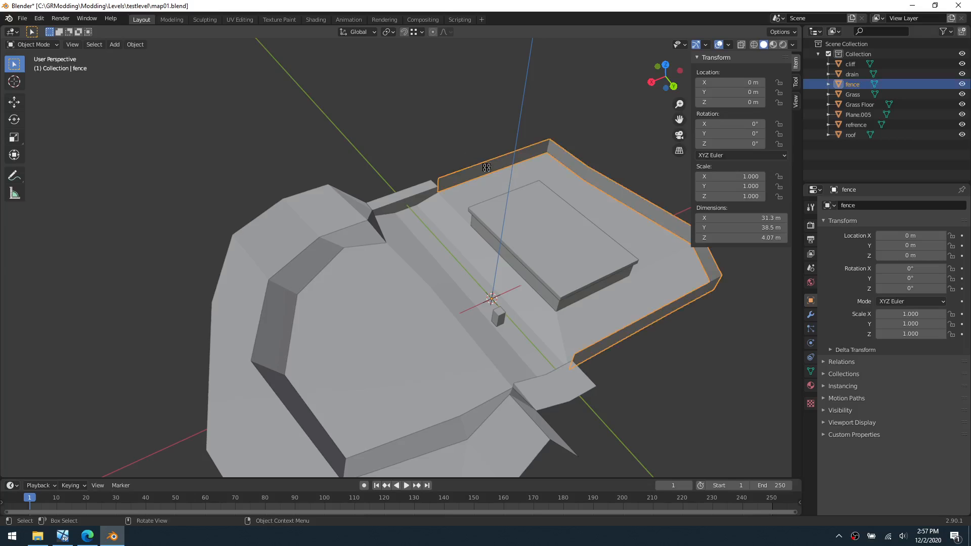
click(22, 18)
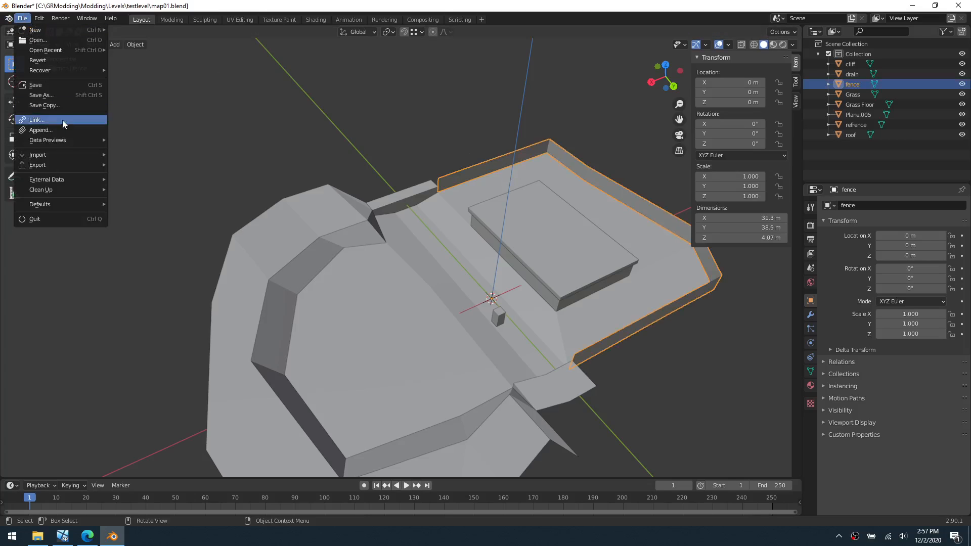
mouse_move(67, 166)
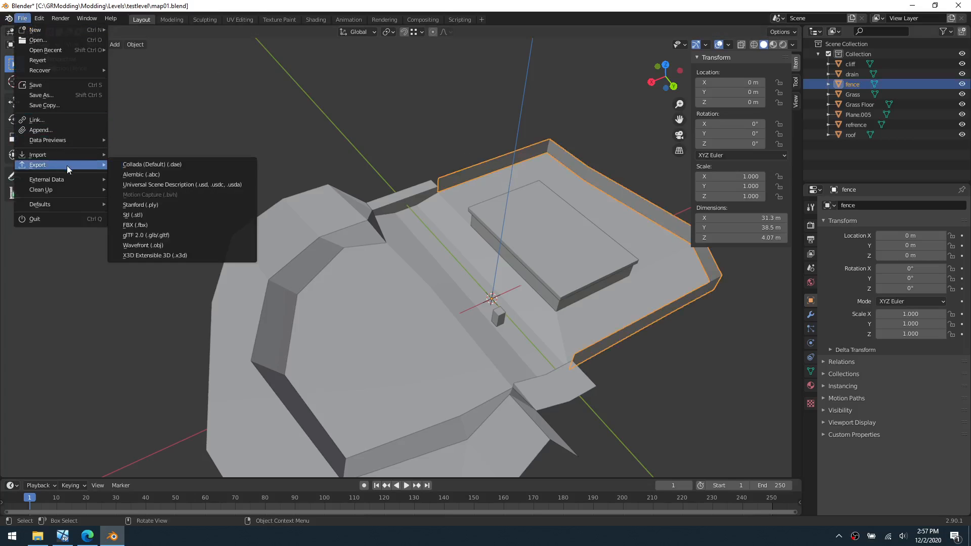
click(178, 226)
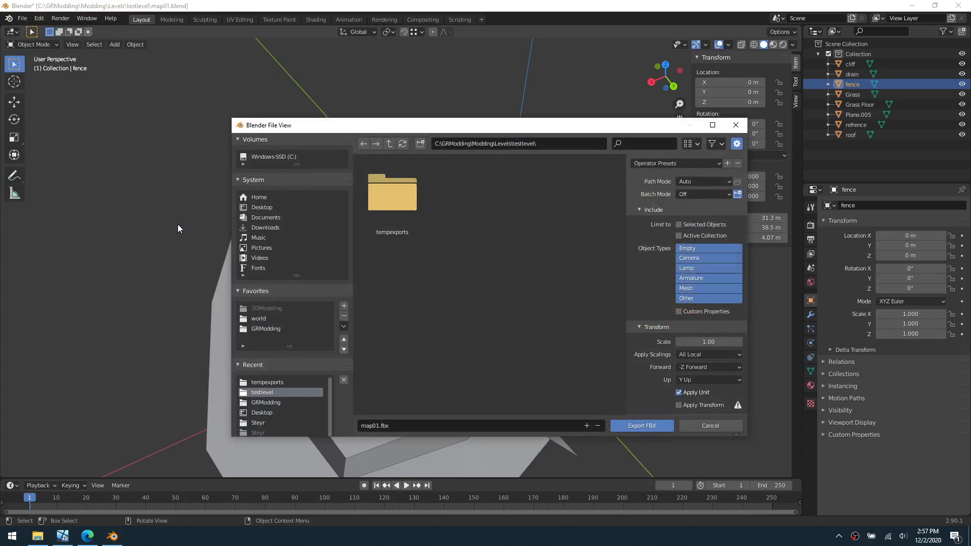
double_click(398, 202)
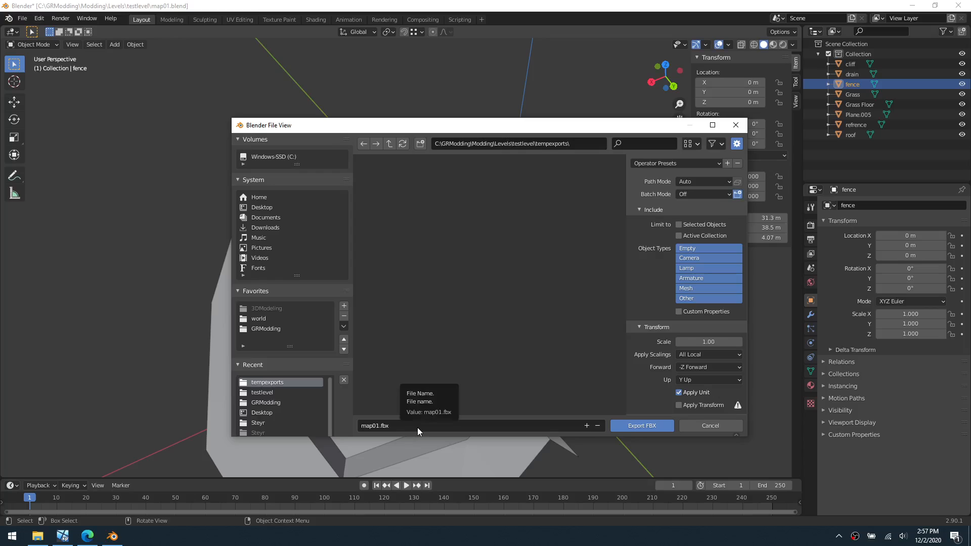
click(712, 426)
- Export the selected fence as a Wavefront OBJ named fence in the tempexports folder
click(23, 20)
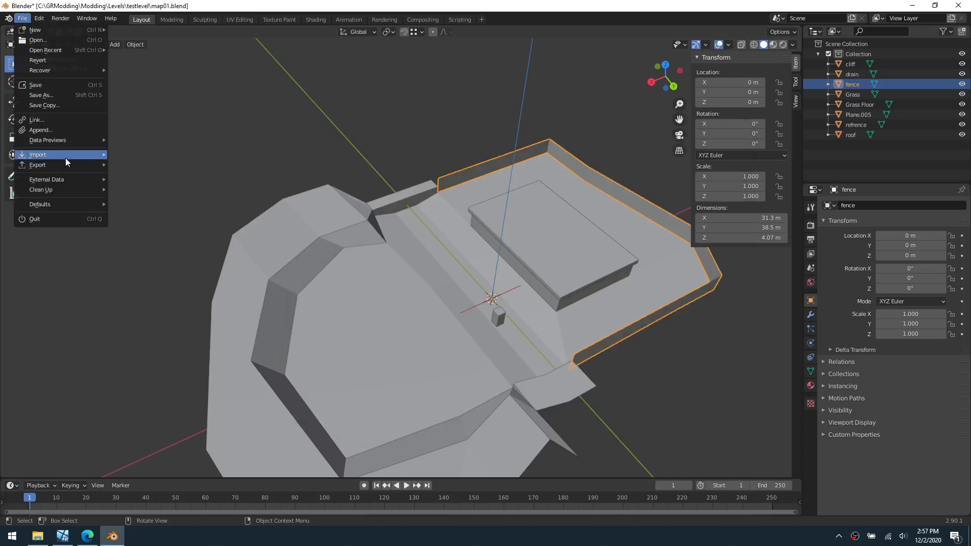
mouse_move(64, 165)
click(187, 245)
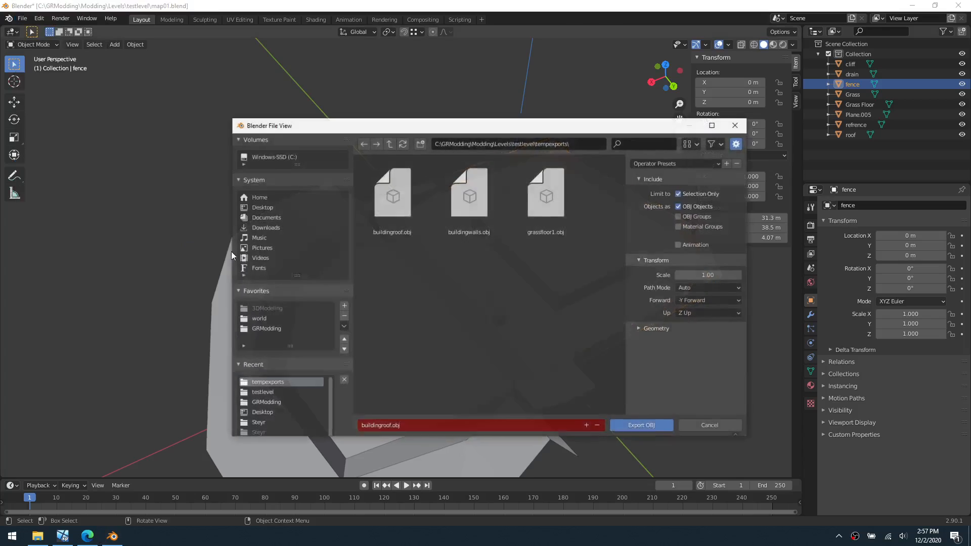
click(432, 426)
text(fenc)
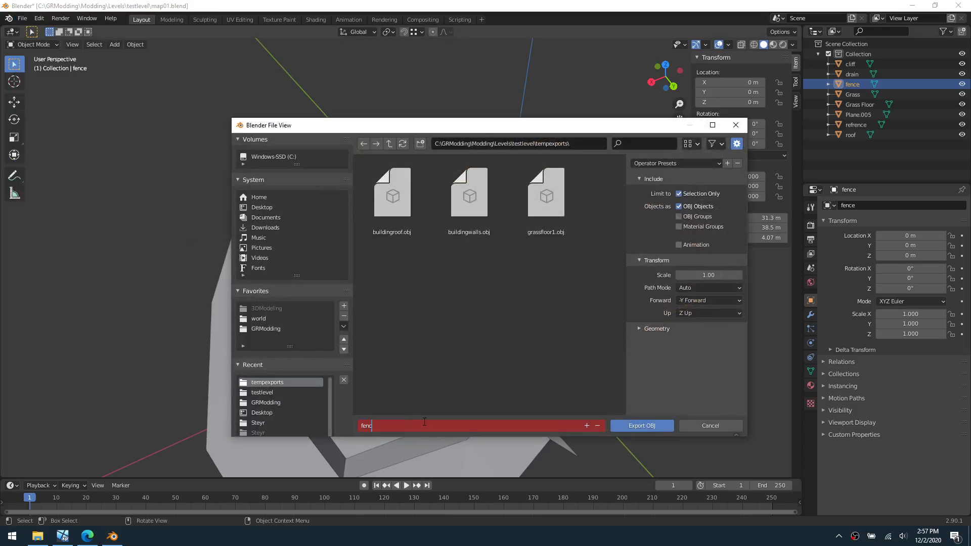
text(e)
key(Return)
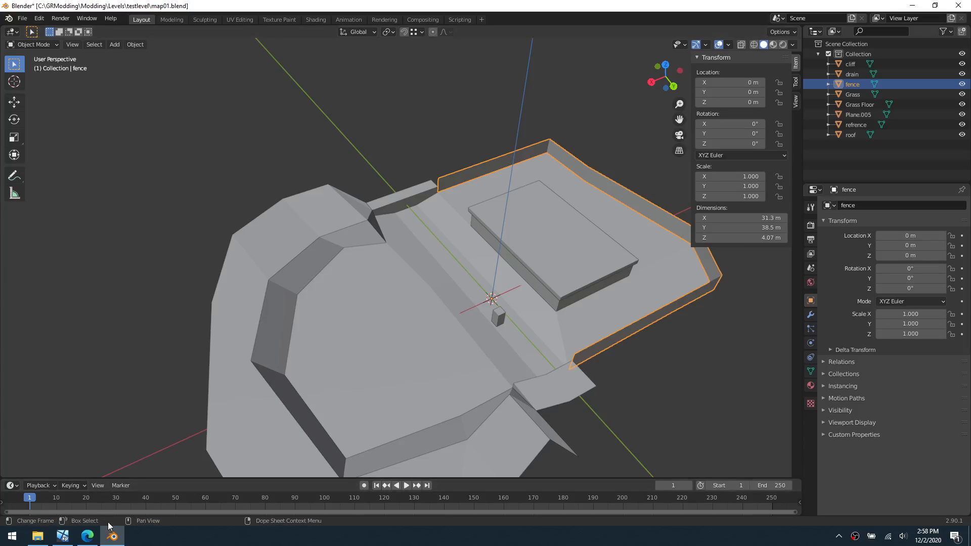
- Deselect the fence and select the cliff object
mouse_move(97, 535)
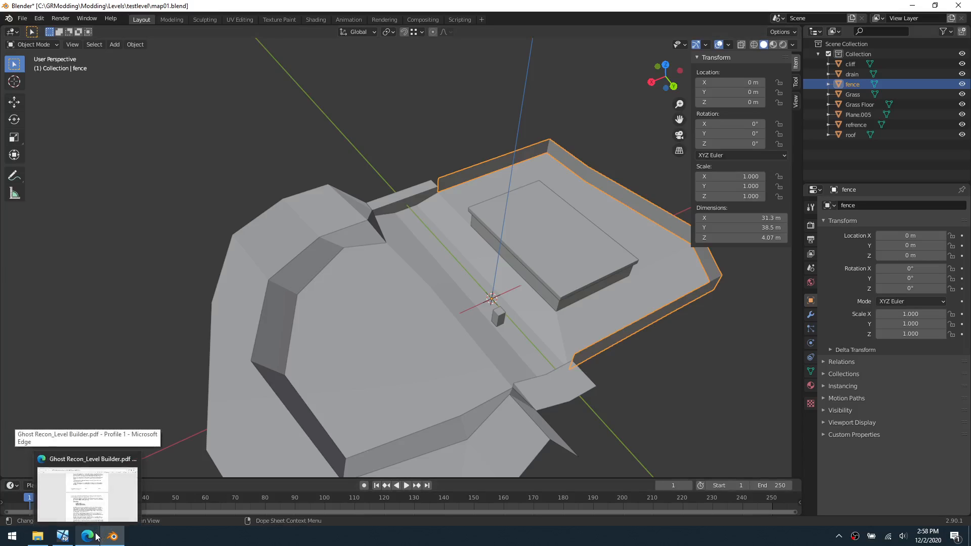
click(638, 369)
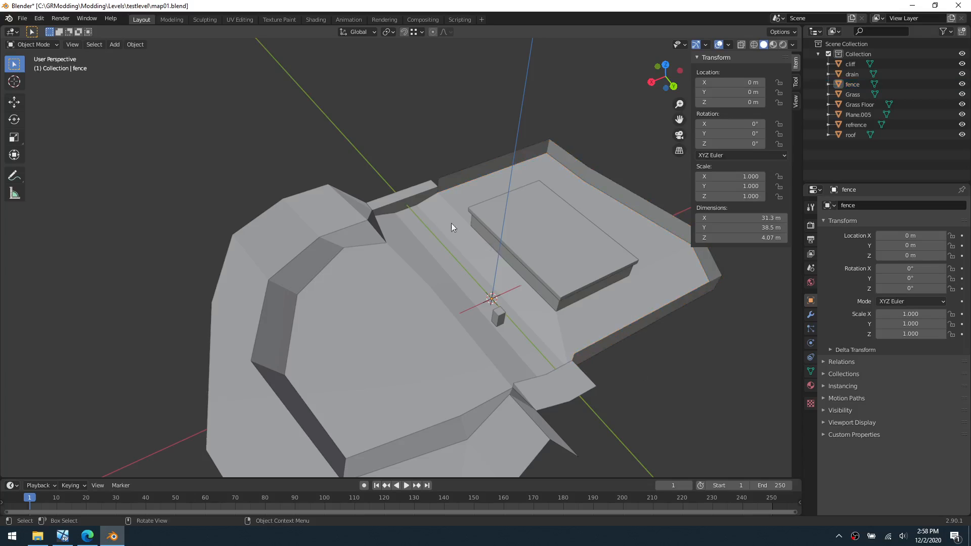
click(322, 251)
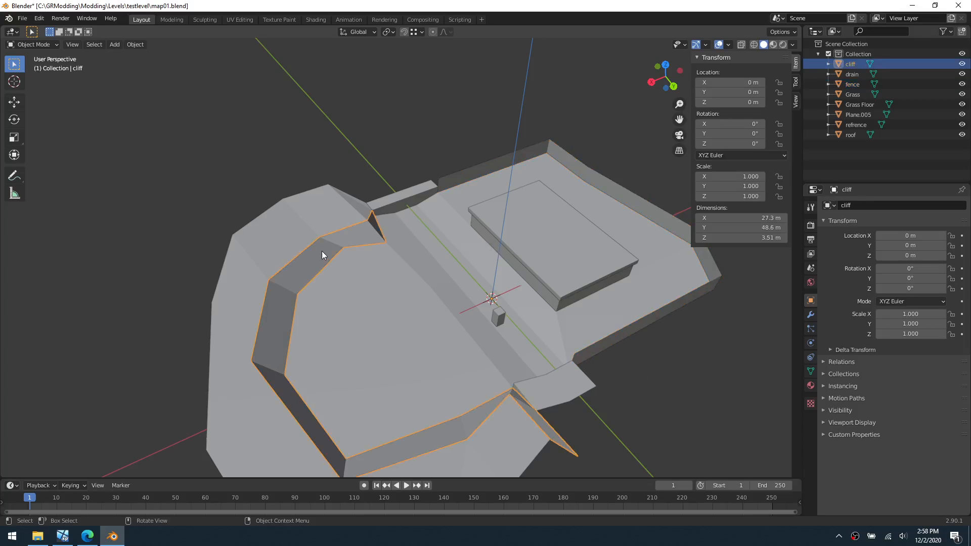
click(87, 536)
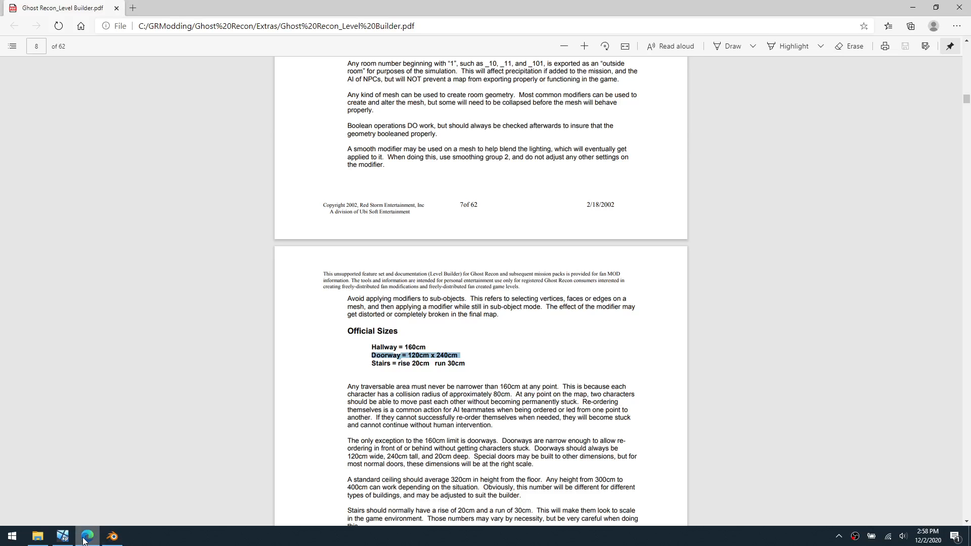
click(65, 539)
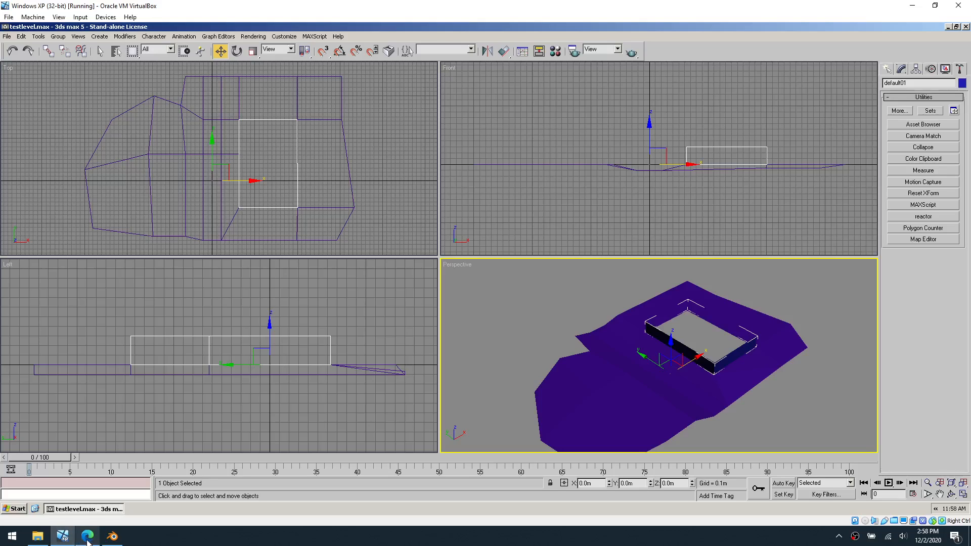
click(113, 536)
- Export the selected cliff as a Wavefront OBJ named cliff in the tempexports folder
click(22, 18)
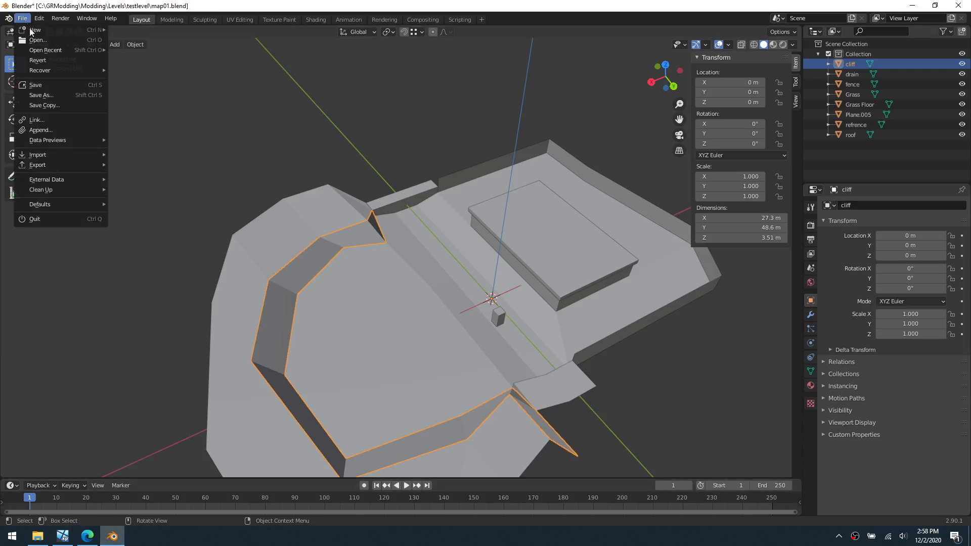
mouse_move(75, 164)
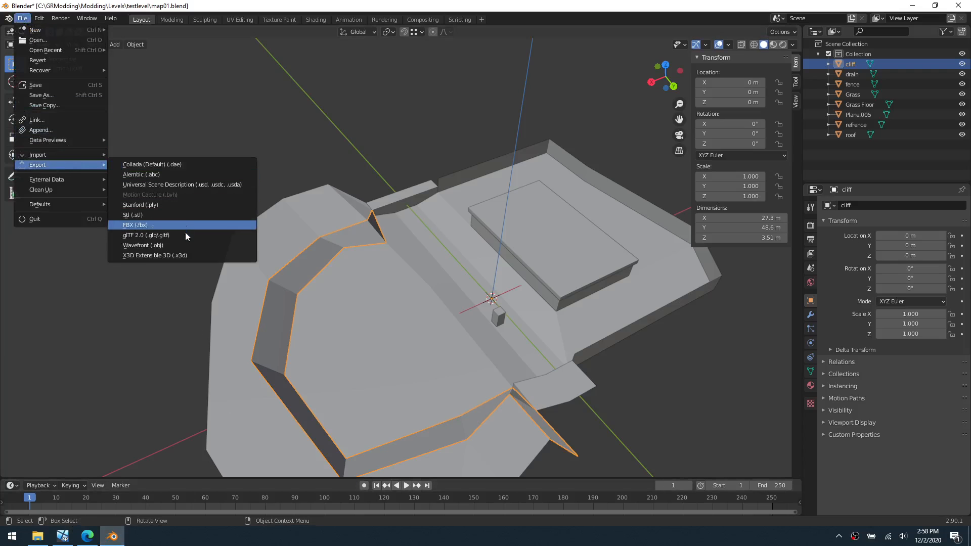
click(181, 246)
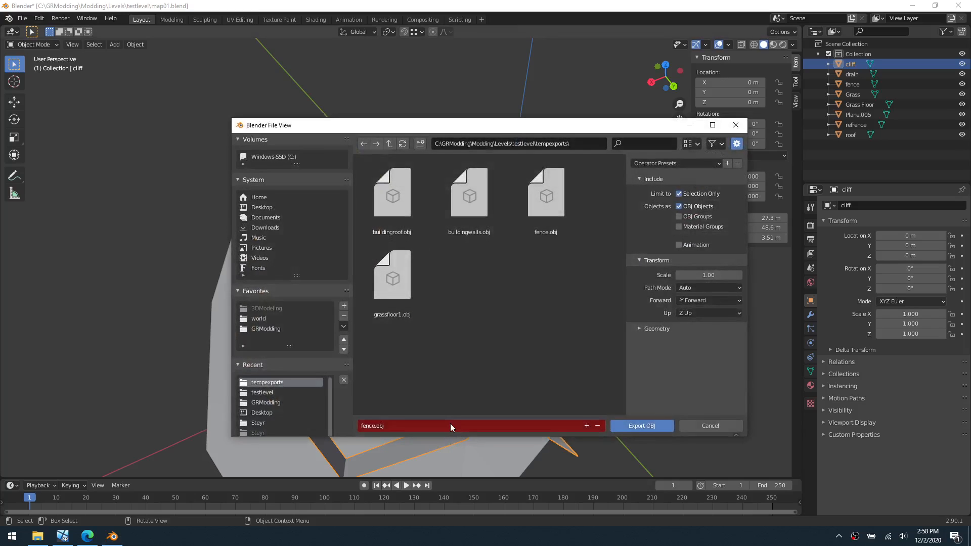
click(450, 426)
text(cl)
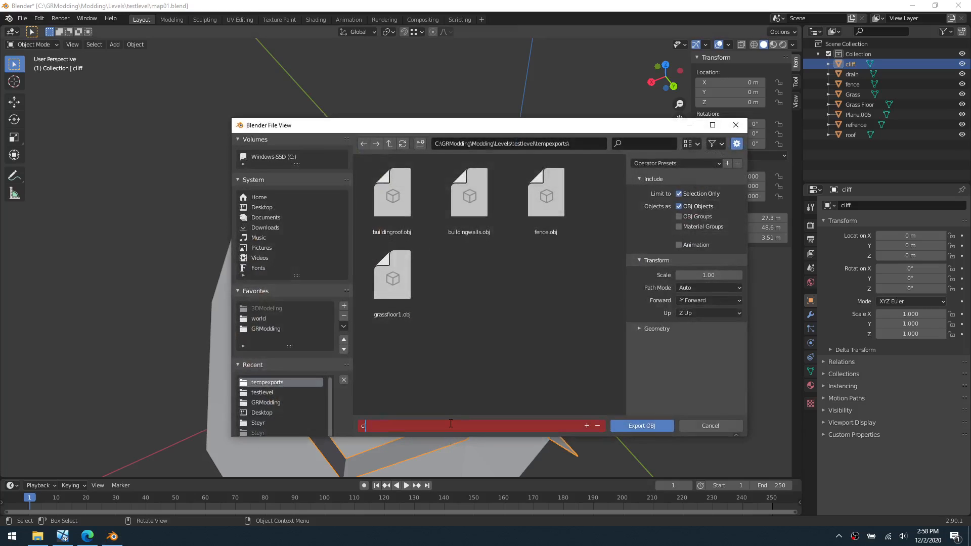
text(iff)
click(641, 426)
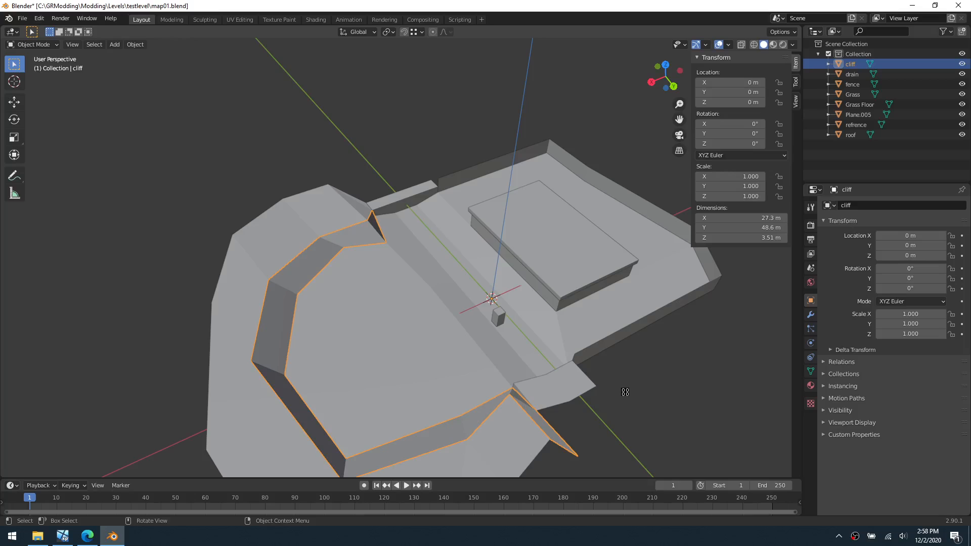
- Switch to 3ds Max and deselect the imported building walls
mouse_move(93, 543)
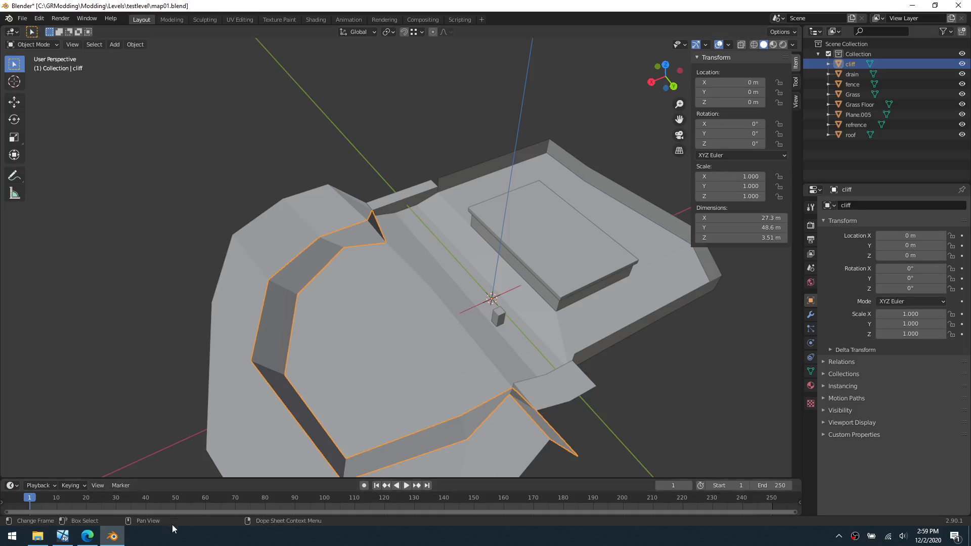
click(63, 537)
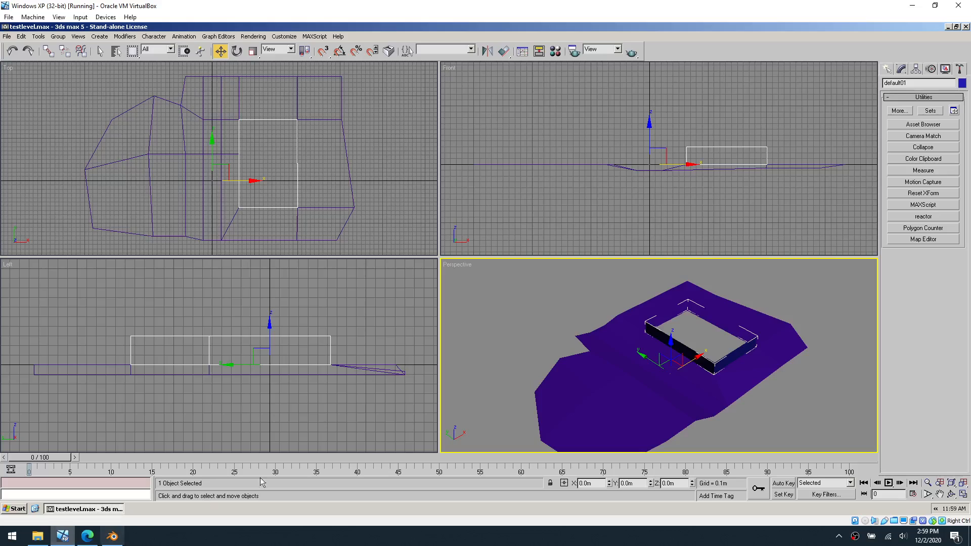
click(524, 362)
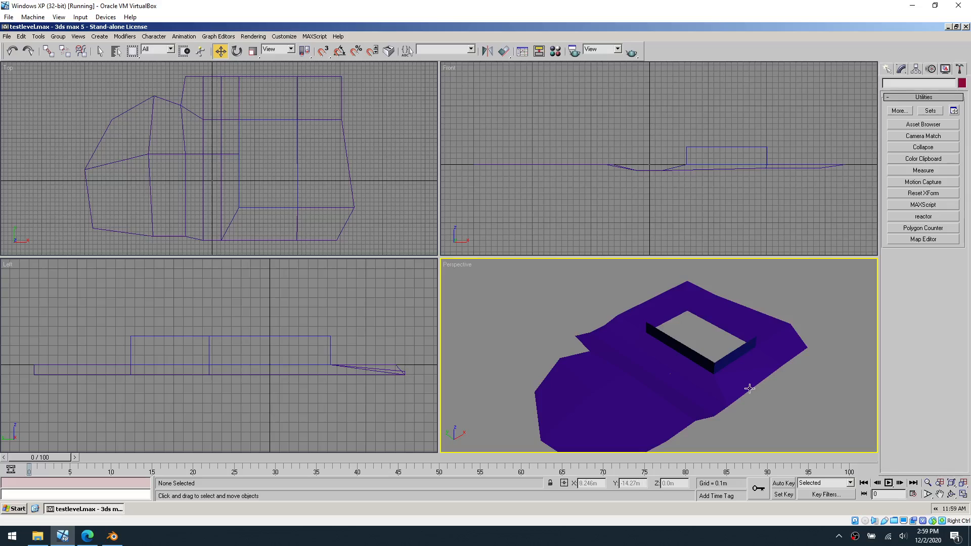
click(7, 36)
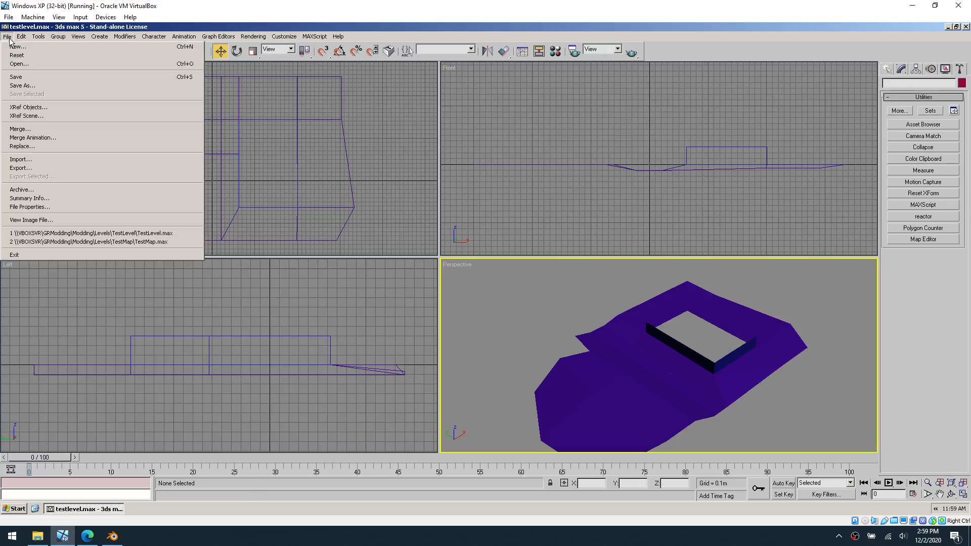
click(89, 160)
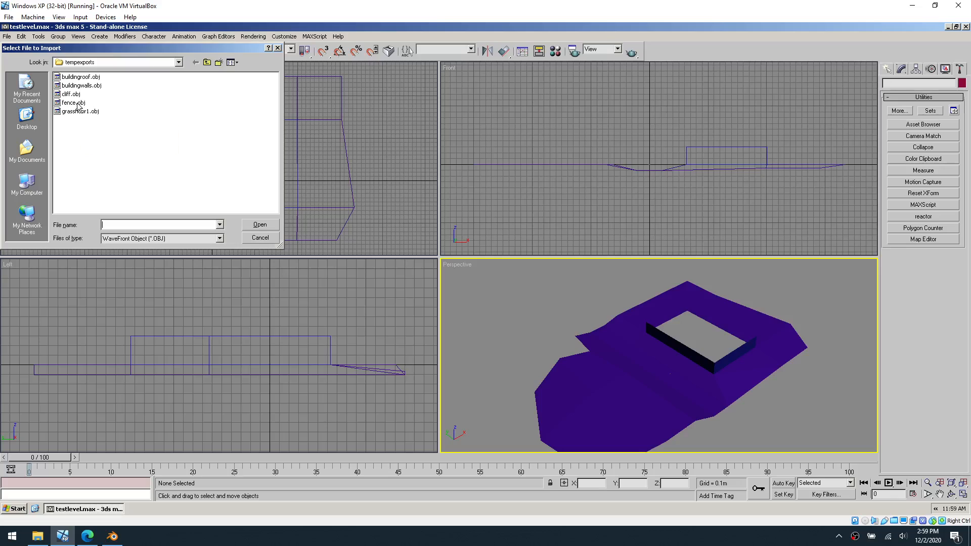
double_click(82, 77)
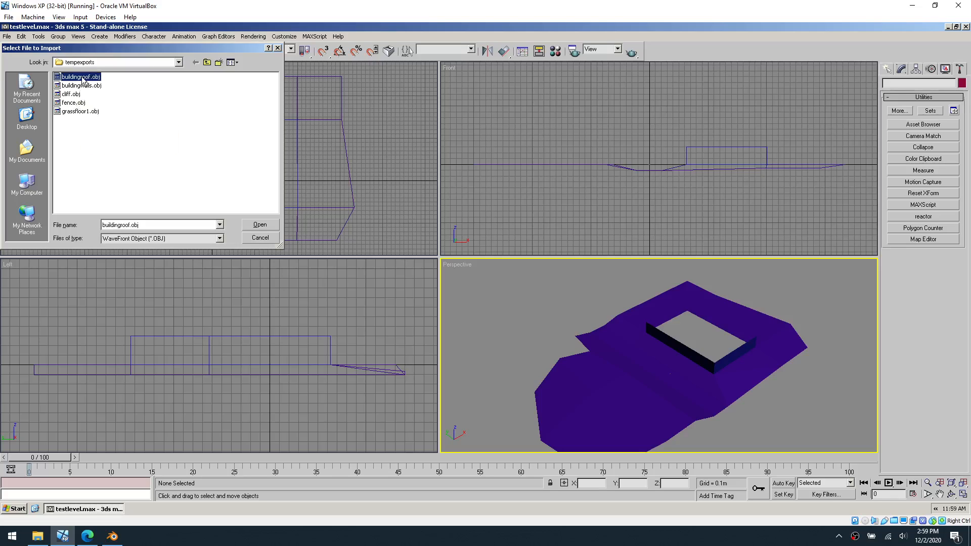
click(442, 346)
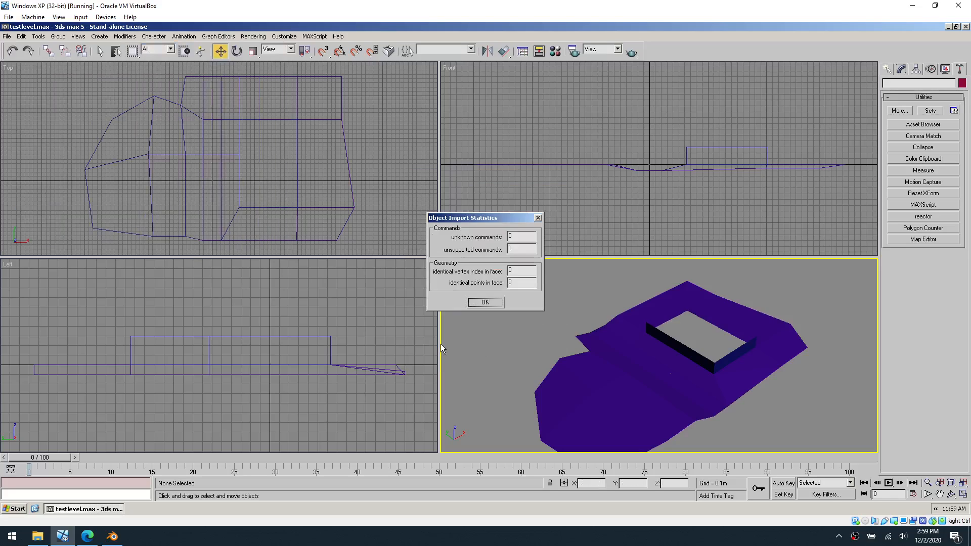
click(481, 303)
click(539, 282)
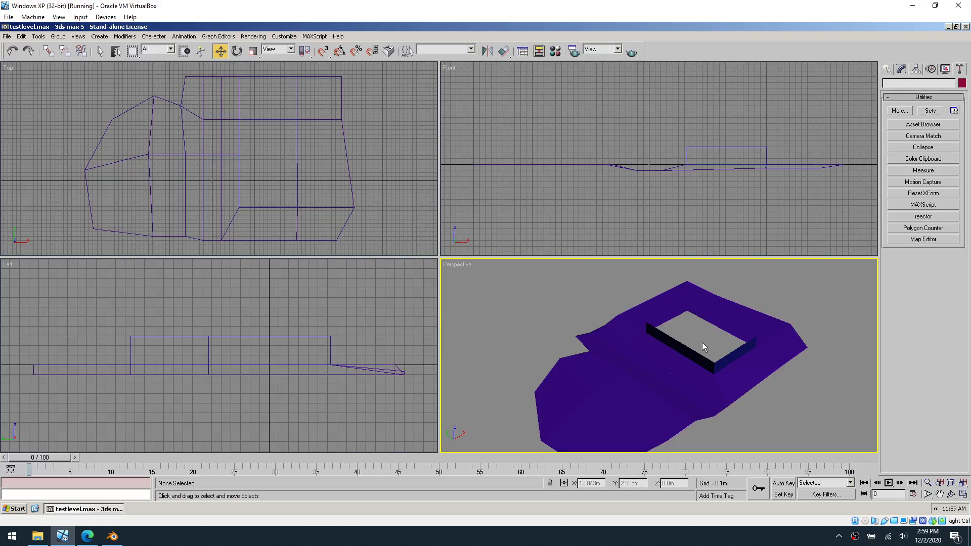
- Import buildingroof.obj from the tempexports folder, accept the suggested object name, and deselect the imported roof
click(7, 36)
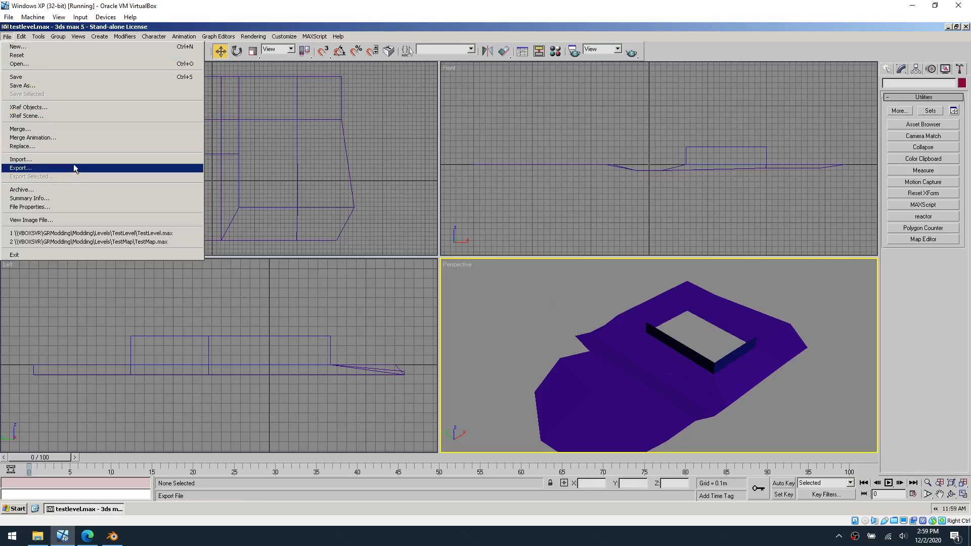
click(74, 161)
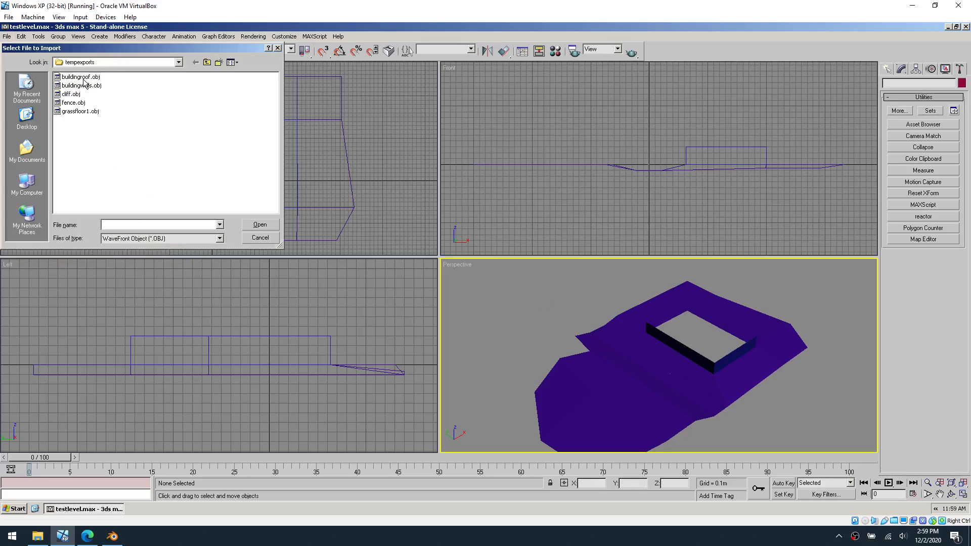
double_click(87, 112)
click(427, 348)
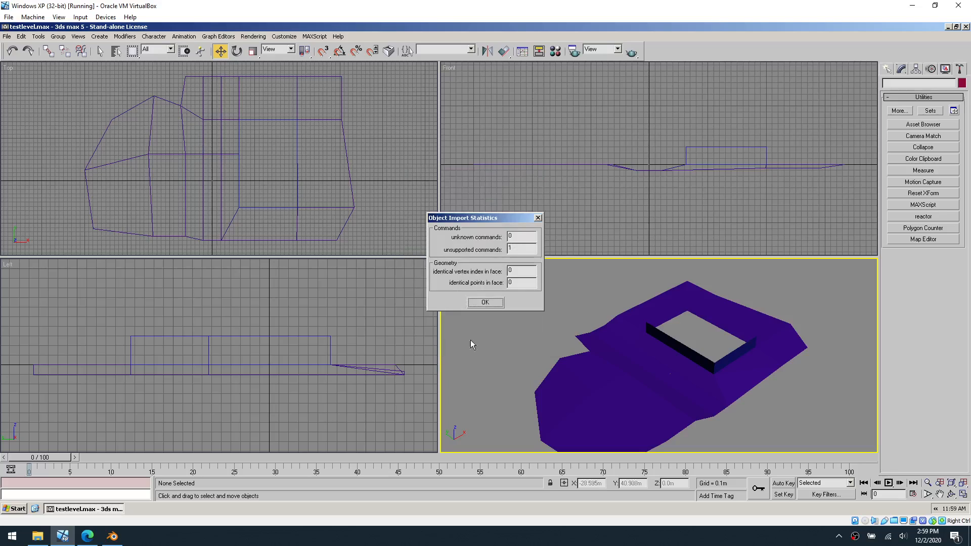
click(485, 302)
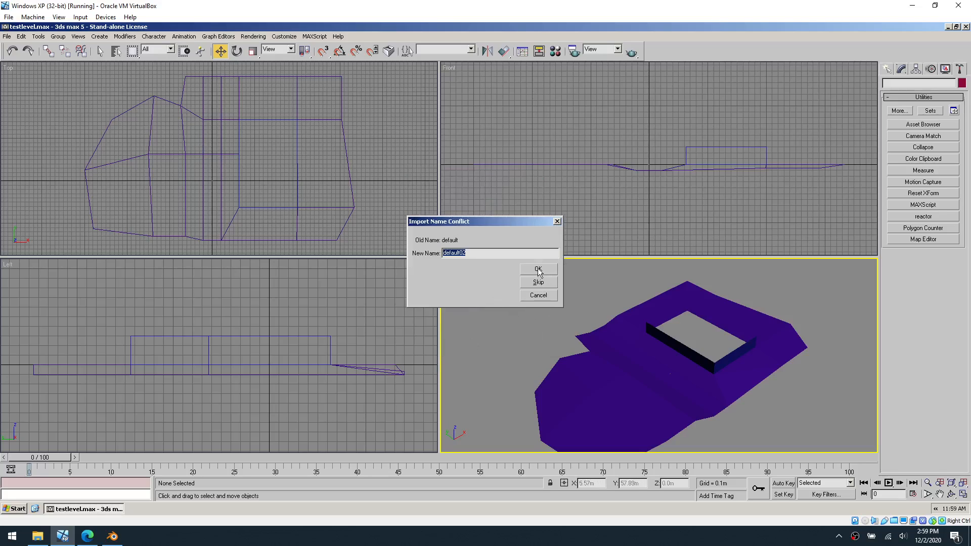
click(538, 270)
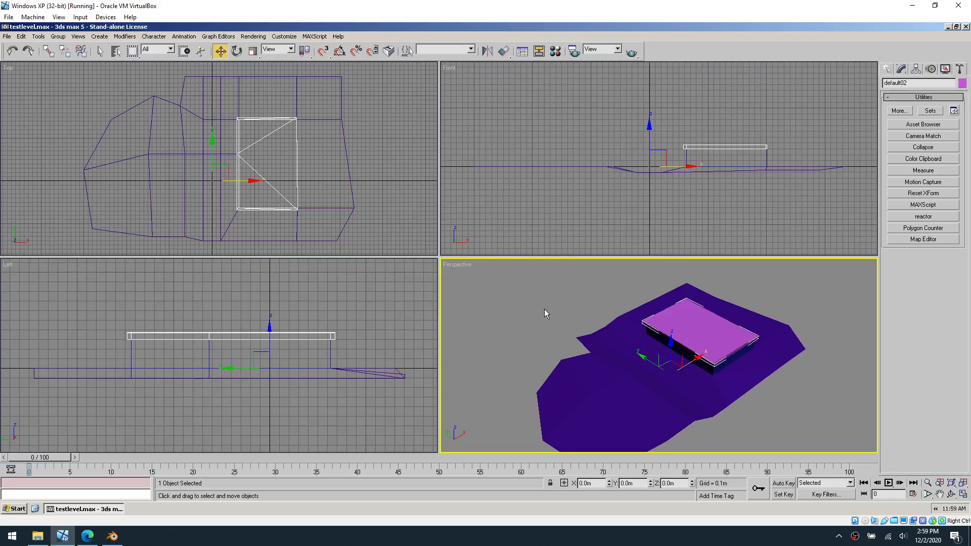
click(544, 310)
- Maximize the Perspective view and import fence.obj from tempexports, accepting the suggested object name and deselecting the fence
middle_drag(742, 407, 669, 374)
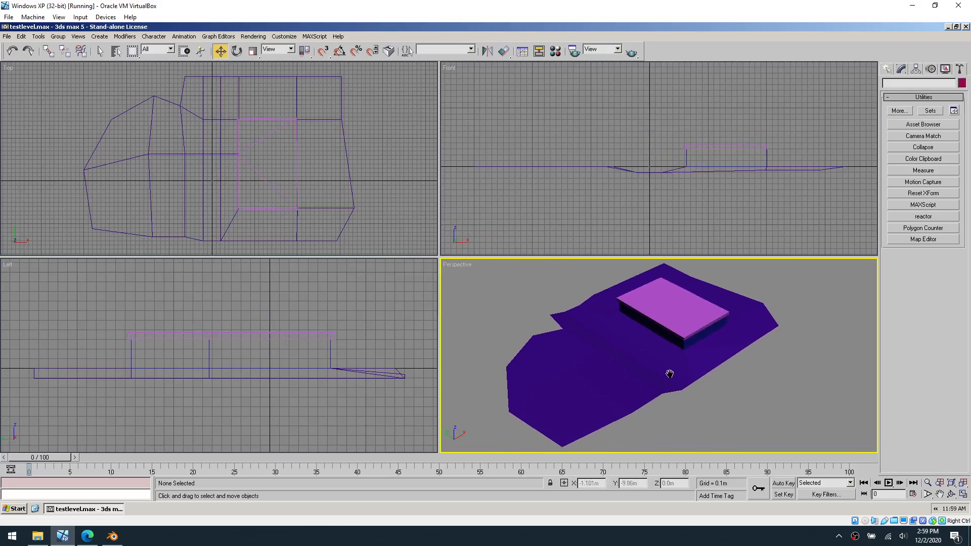
click(963, 494)
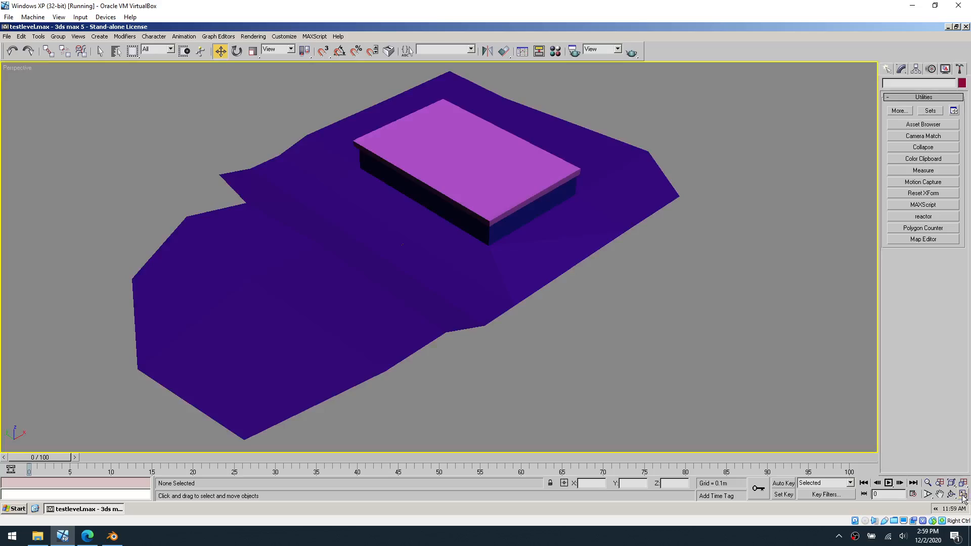
click(7, 36)
click(71, 162)
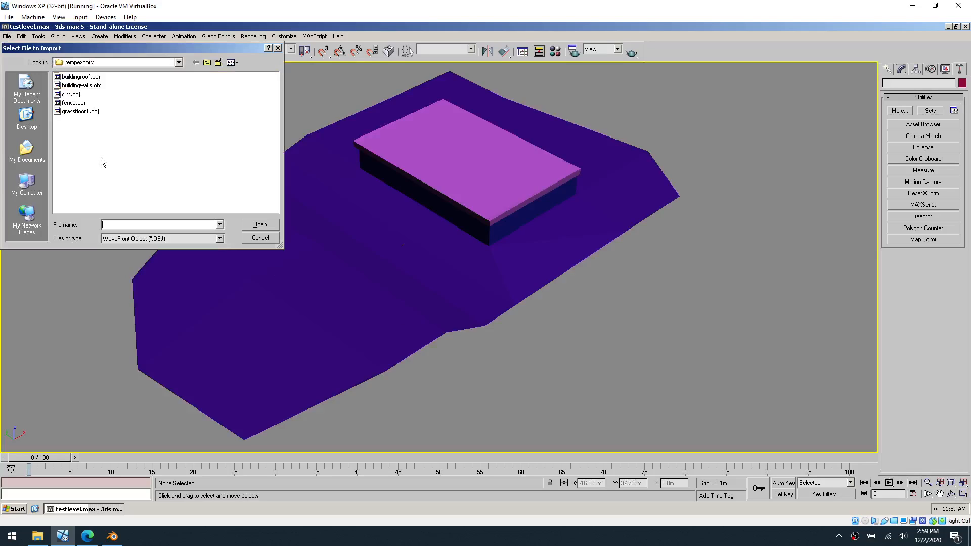
double_click(77, 112)
click(435, 342)
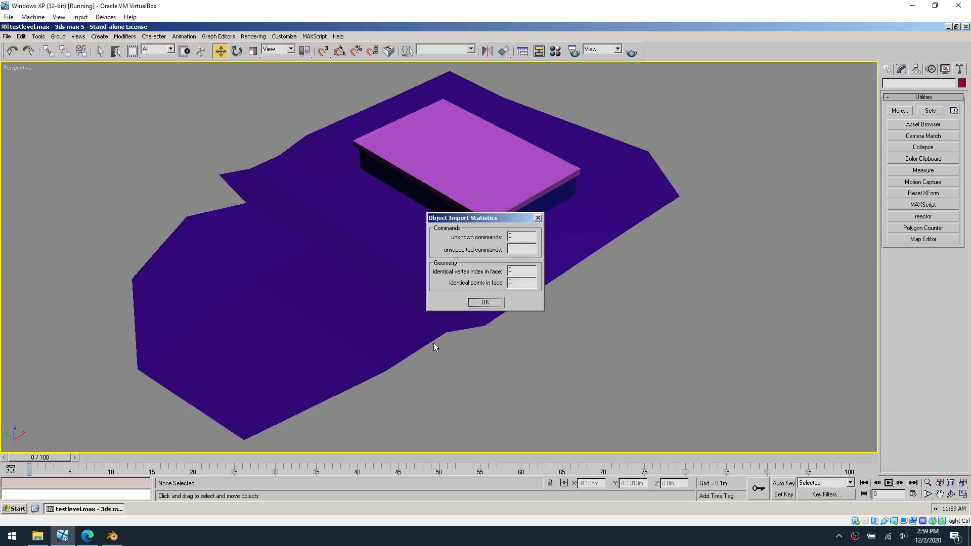
click(501, 303)
click(534, 268)
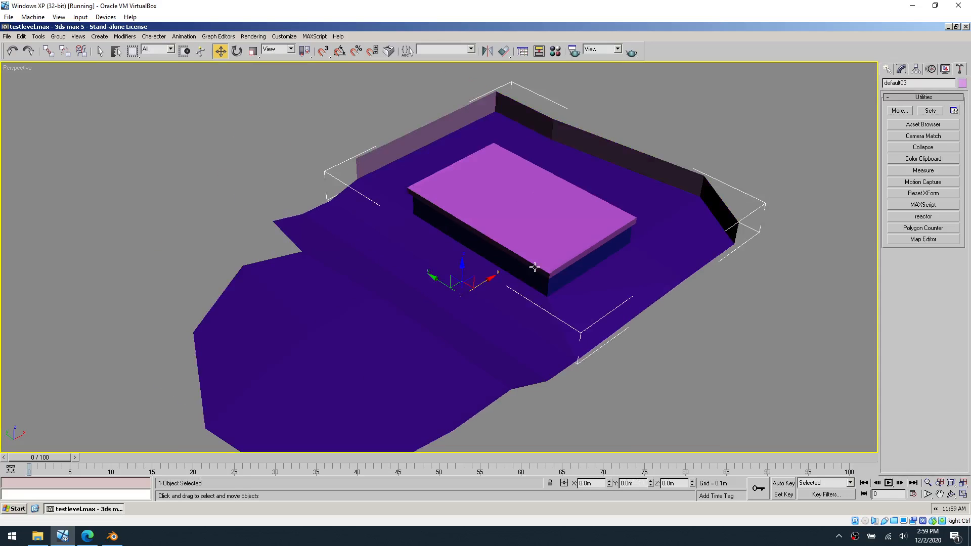
click(660, 375)
- Switch to Blender, select the Grass object, and export it as a Wavefront OBJ named grass02 in the tempexports folder
click(112, 536)
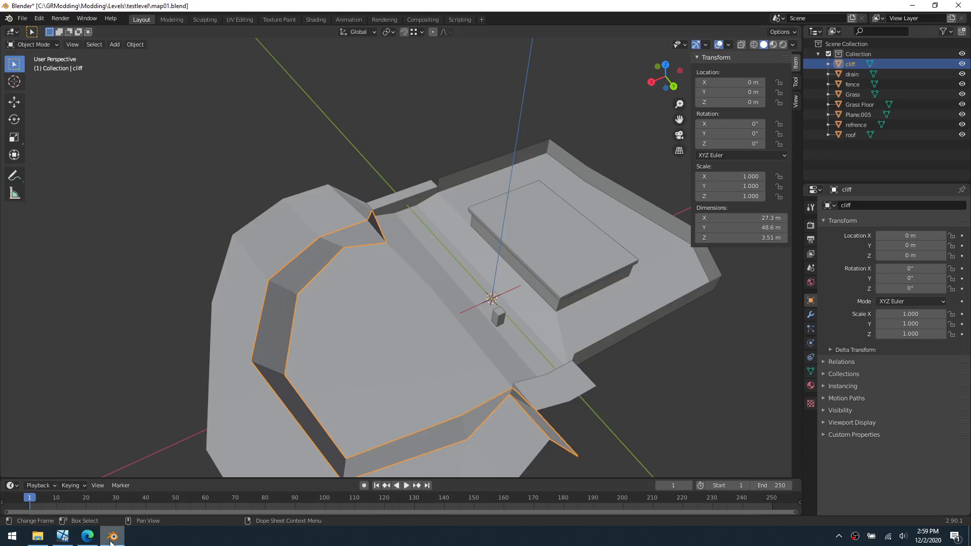
click(268, 236)
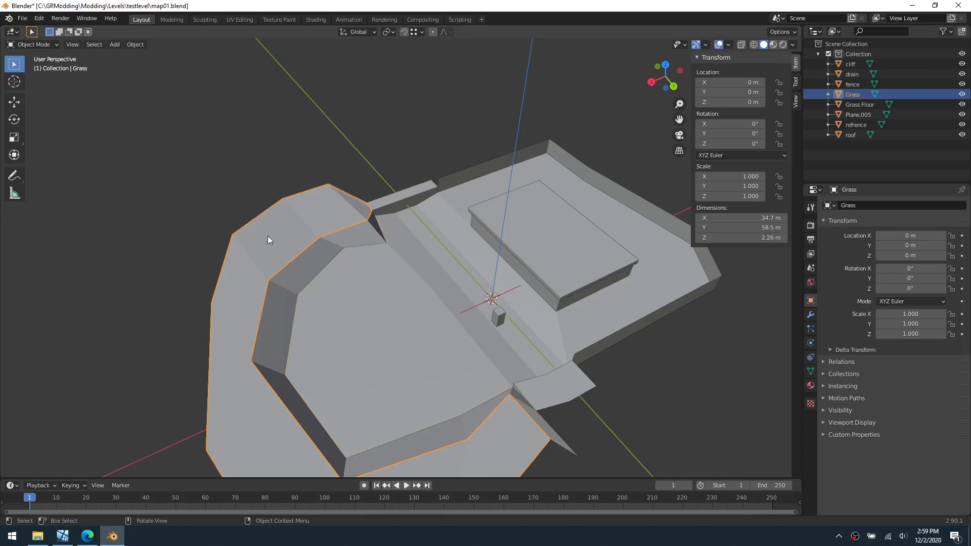
click(22, 18)
mouse_move(81, 165)
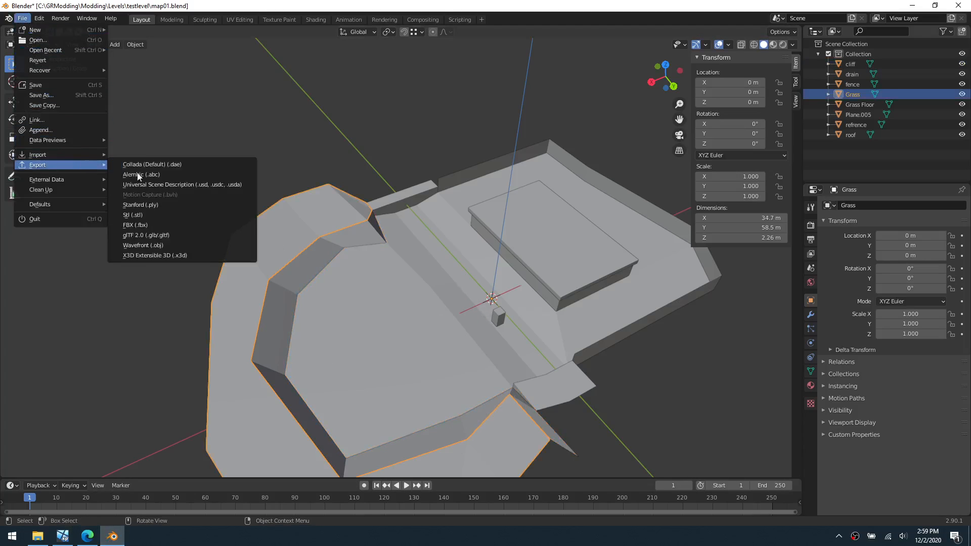
click(178, 245)
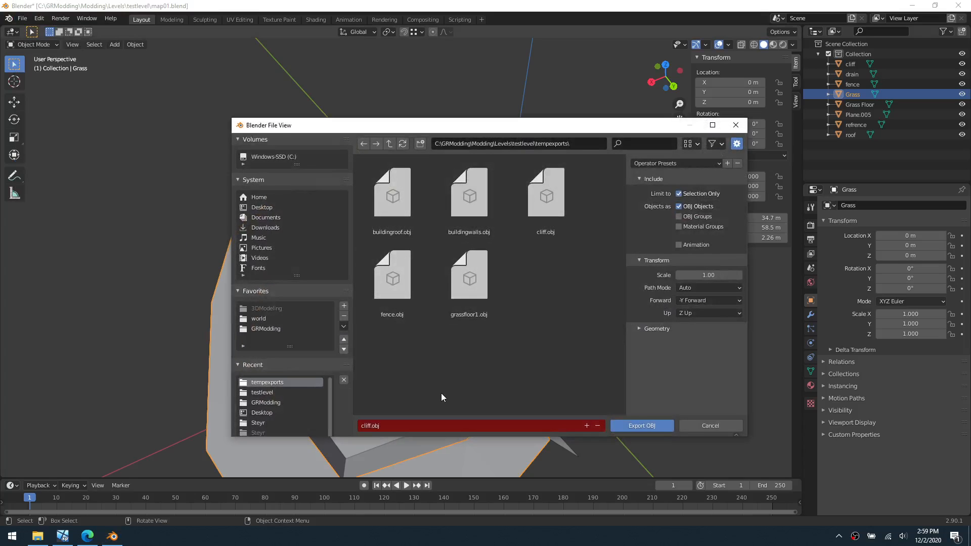
click(419, 427)
text(grass02)
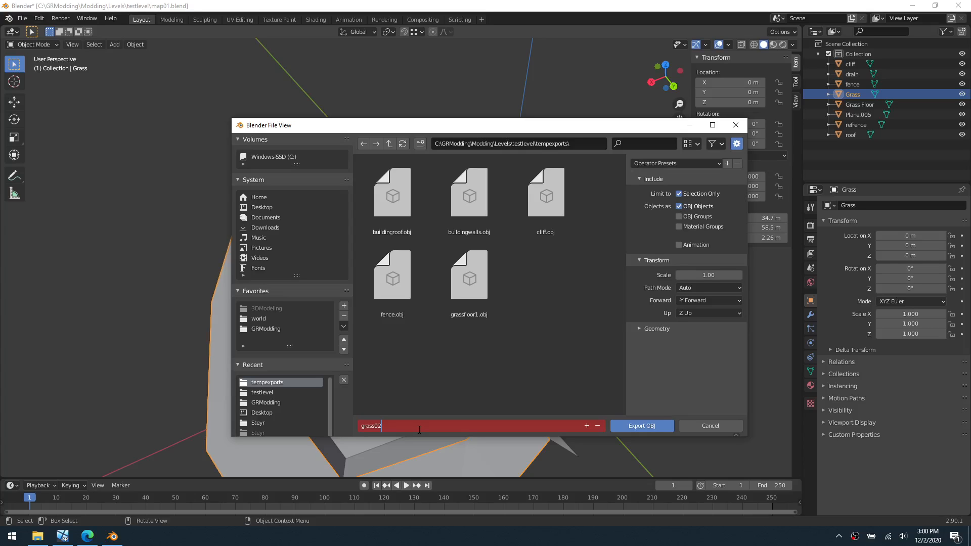
key(Return)
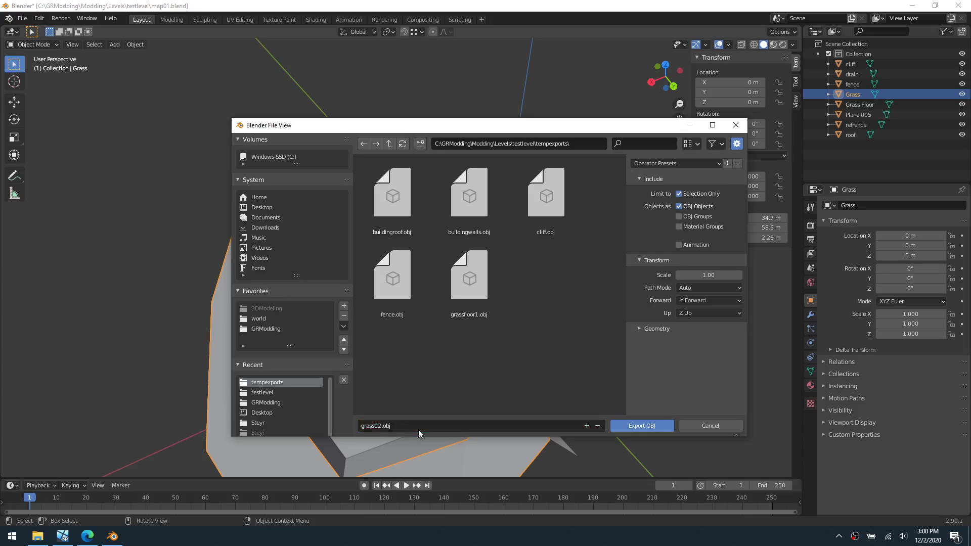
key(Return)
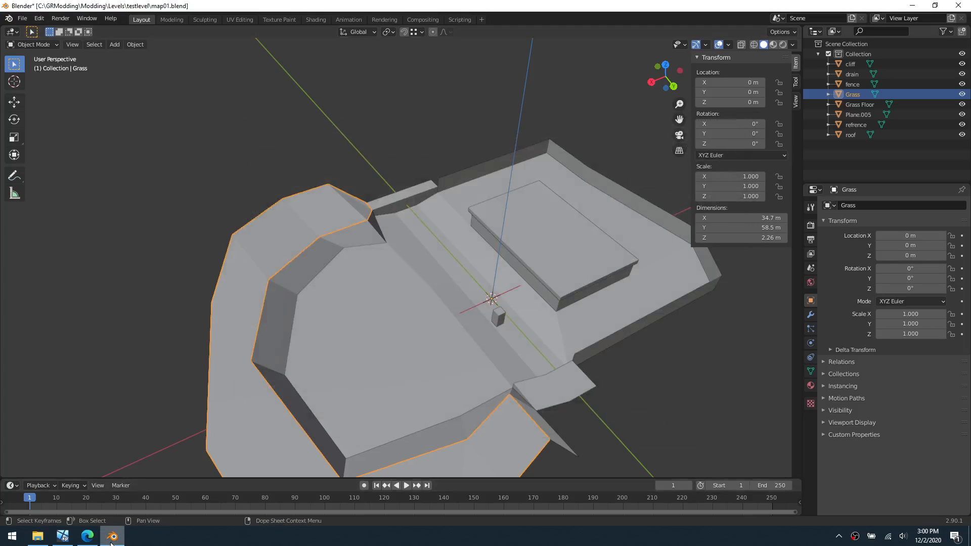
- Switch to 3ds Max and import cliff.obj from tempexports, accepting the suggested object name and deselecting the cliff
click(91, 538)
click(63, 536)
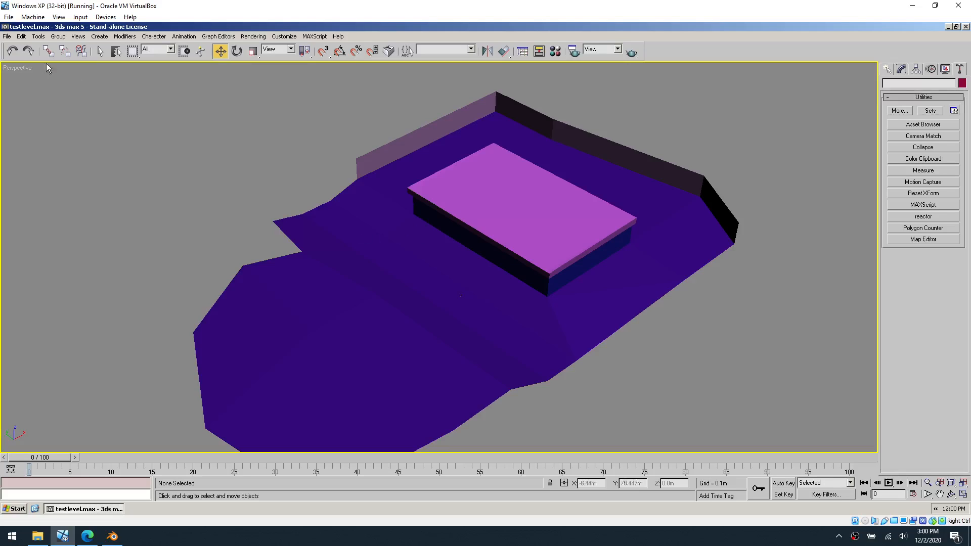
click(7, 36)
click(20, 160)
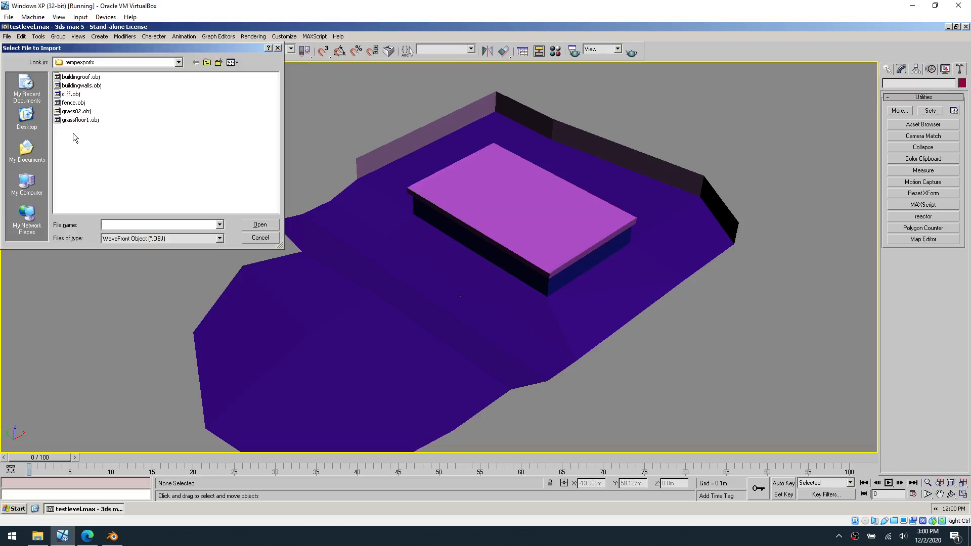
double_click(76, 94)
click(438, 345)
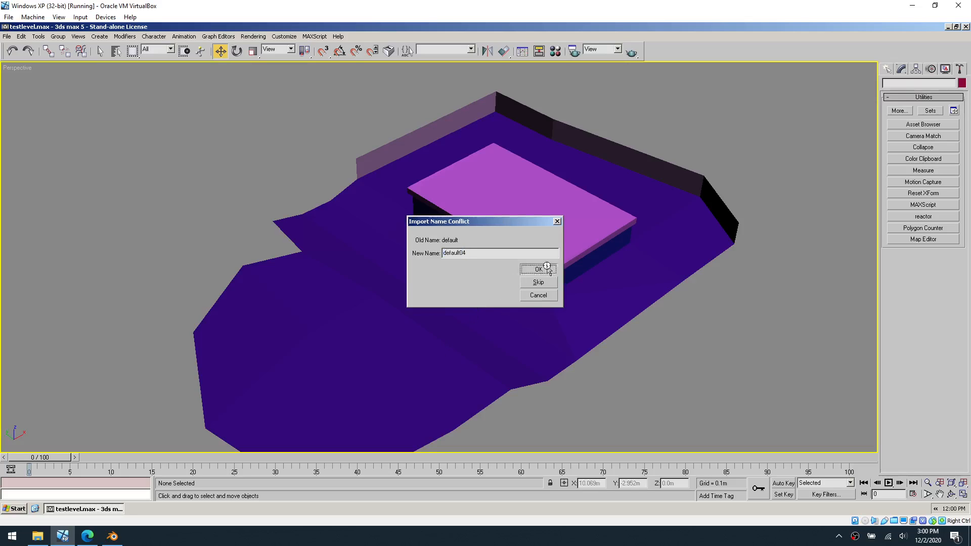
click(538, 269)
click(650, 330)
- Import grass02.obj from the tempexports folder, accept the suggested object name, and deselect the imported grass
middle_drag(609, 331, 622, 323)
click(7, 36)
click(66, 160)
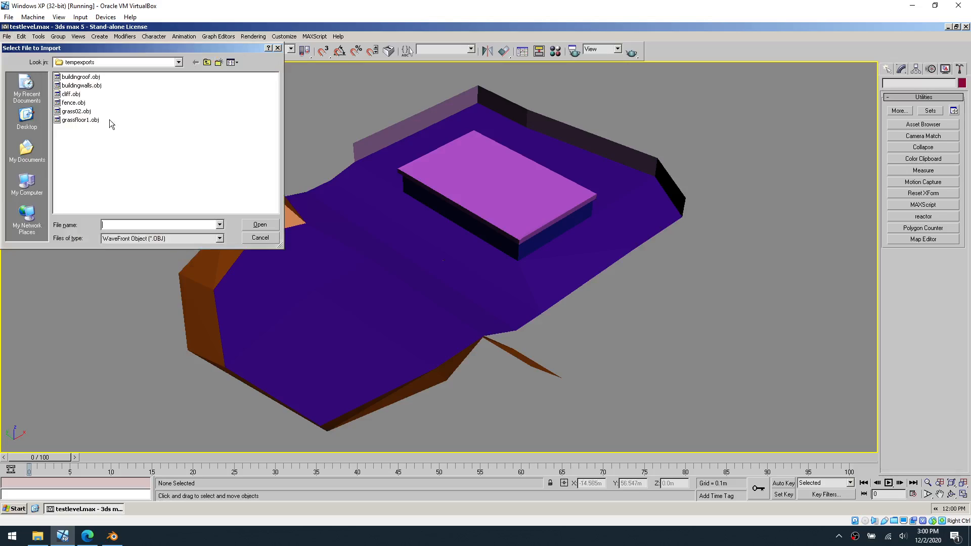
click(86, 87)
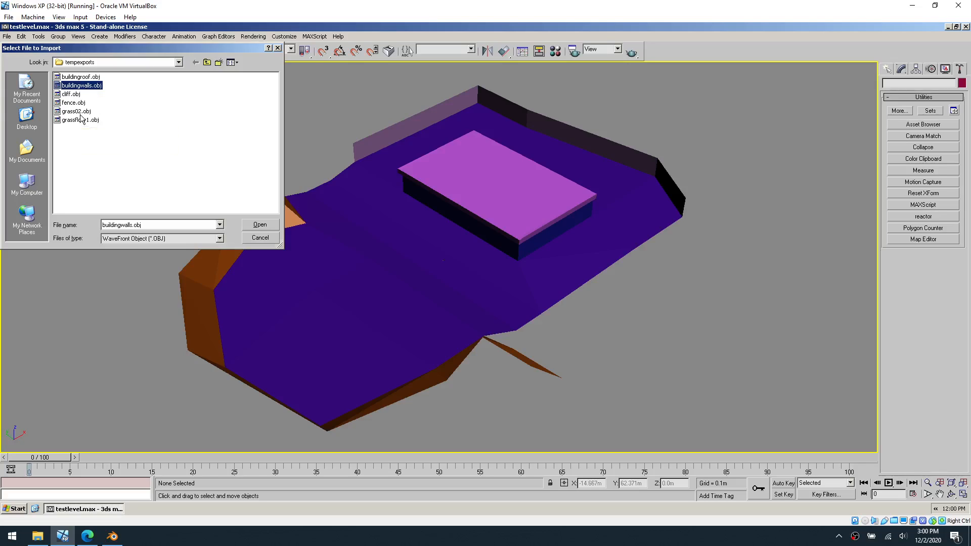
click(81, 113)
double_click(76, 112)
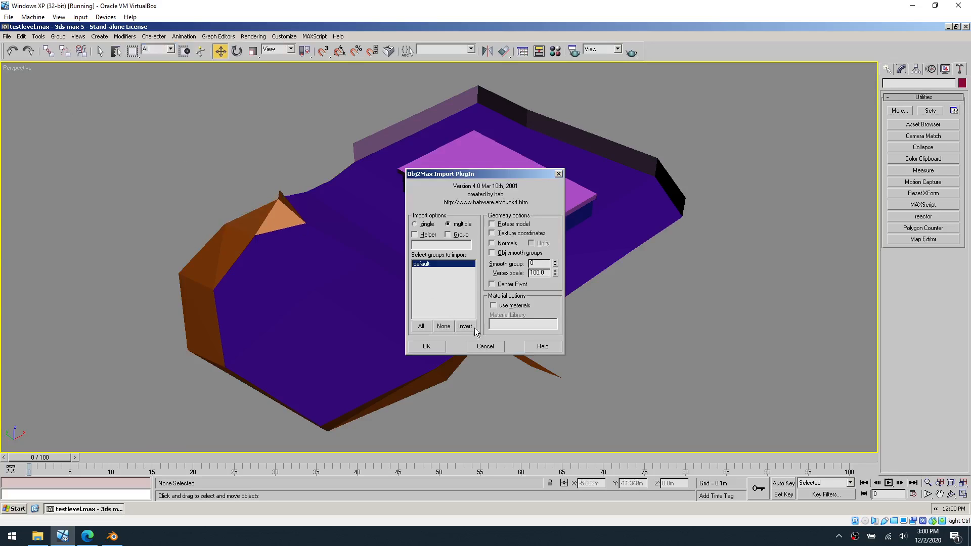
click(438, 342)
click(490, 302)
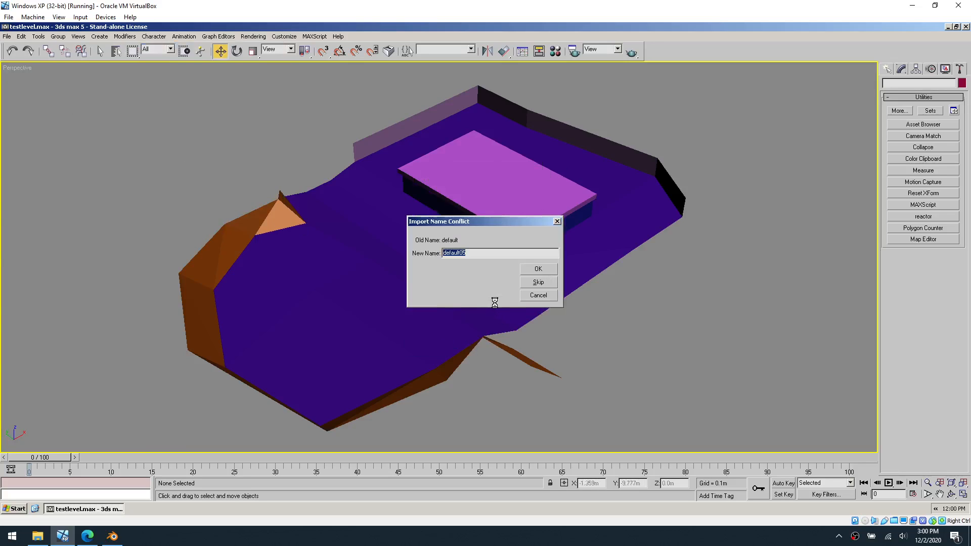
click(539, 270)
click(675, 327)
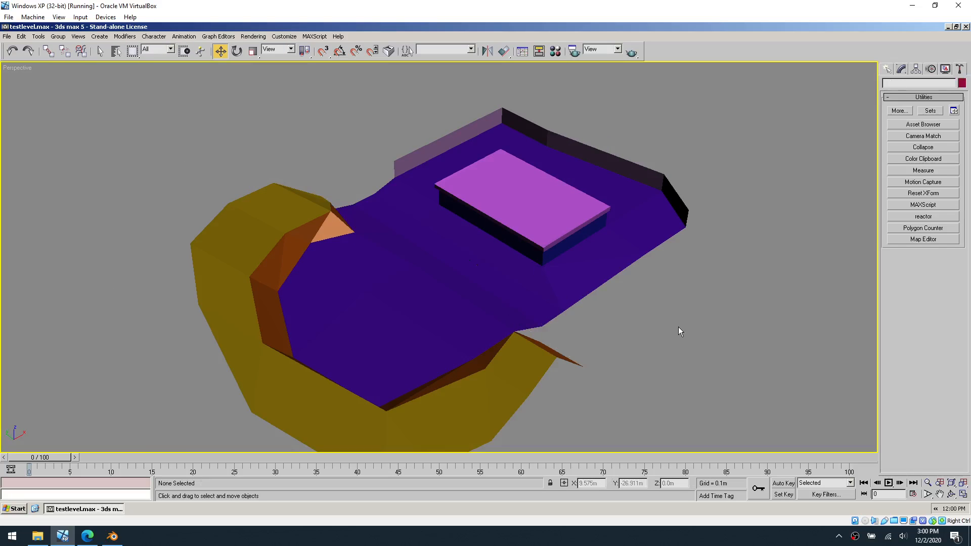
middle_drag(535, 324, 566, 323)
- Switch to Blender, select the drain object, and export it as a Wavefront OBJ named concrete in the tempexports folder
click(118, 542)
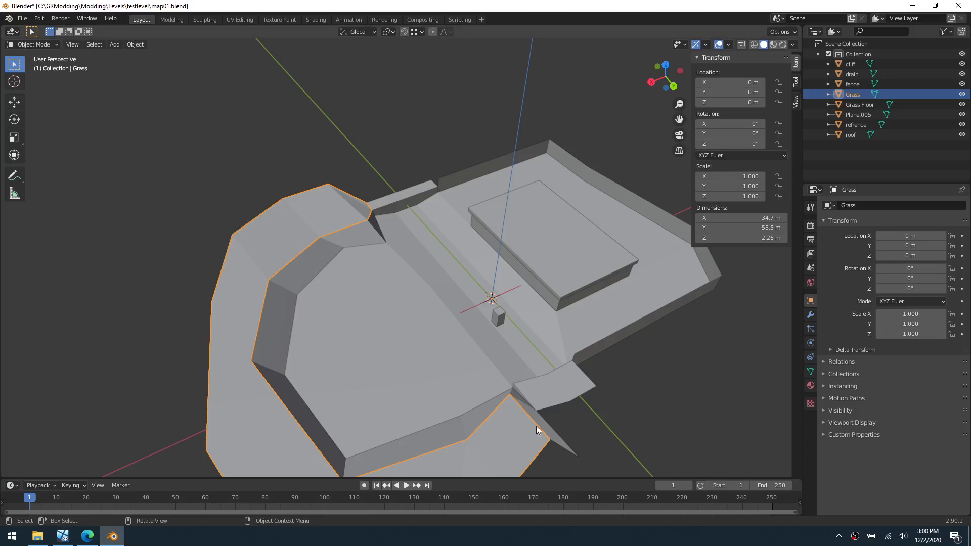
click(550, 401)
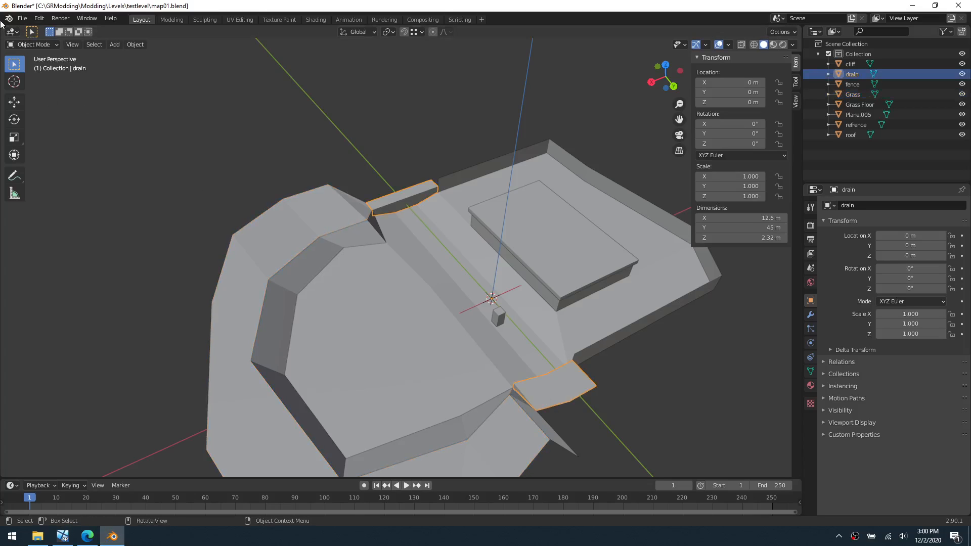
click(22, 19)
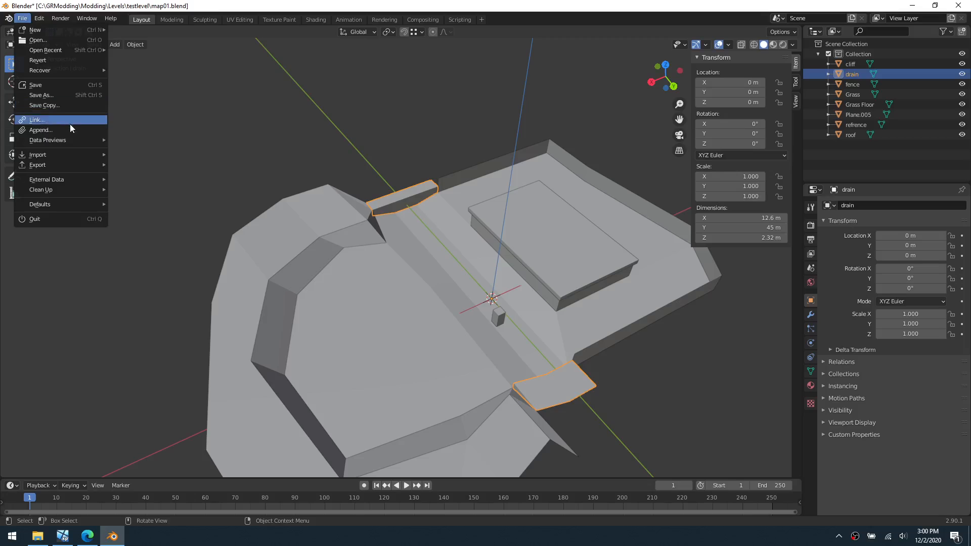
mouse_move(73, 190)
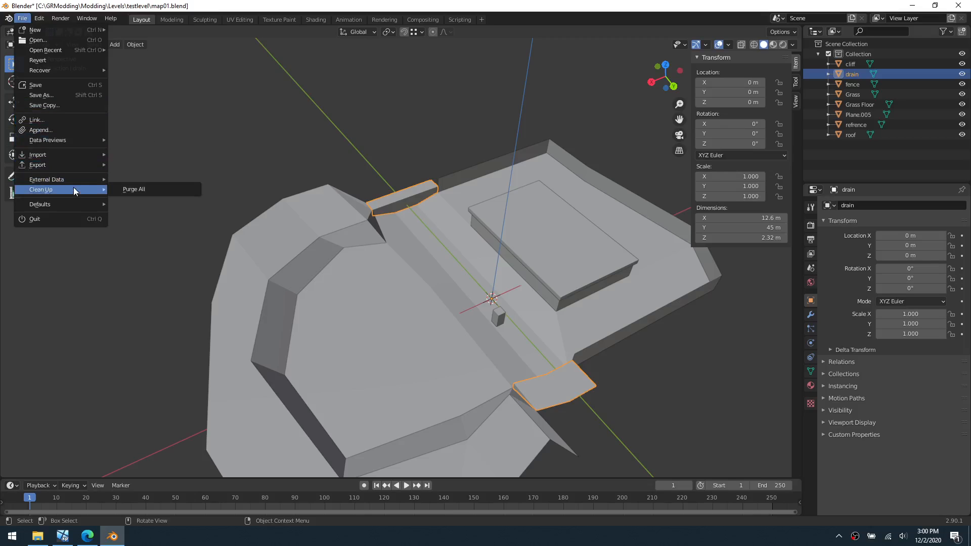
mouse_move(78, 164)
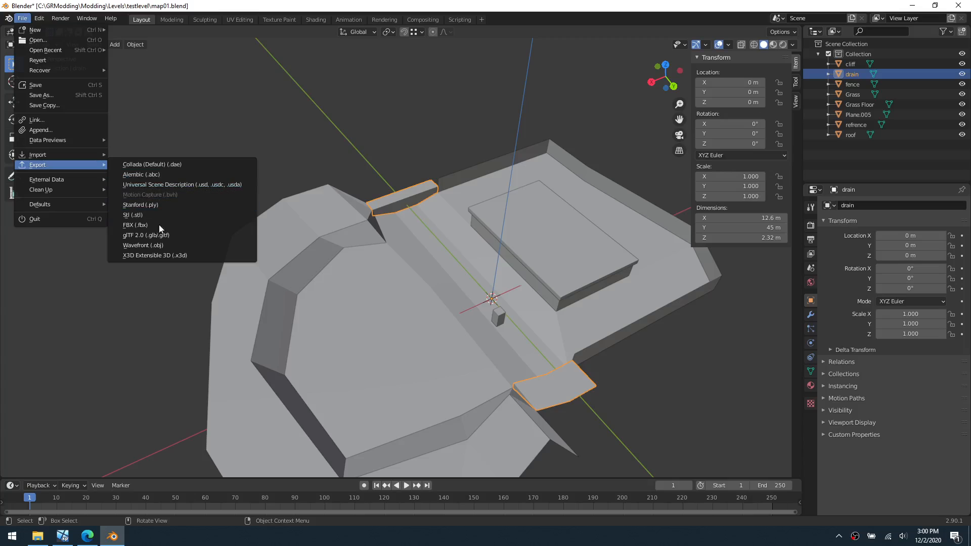
click(143, 244)
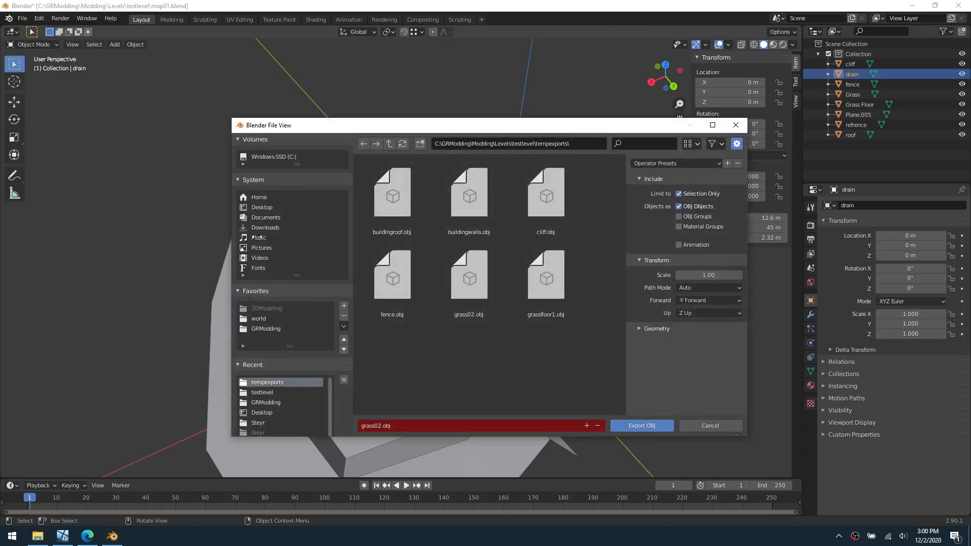
click(430, 425)
text(concrete)
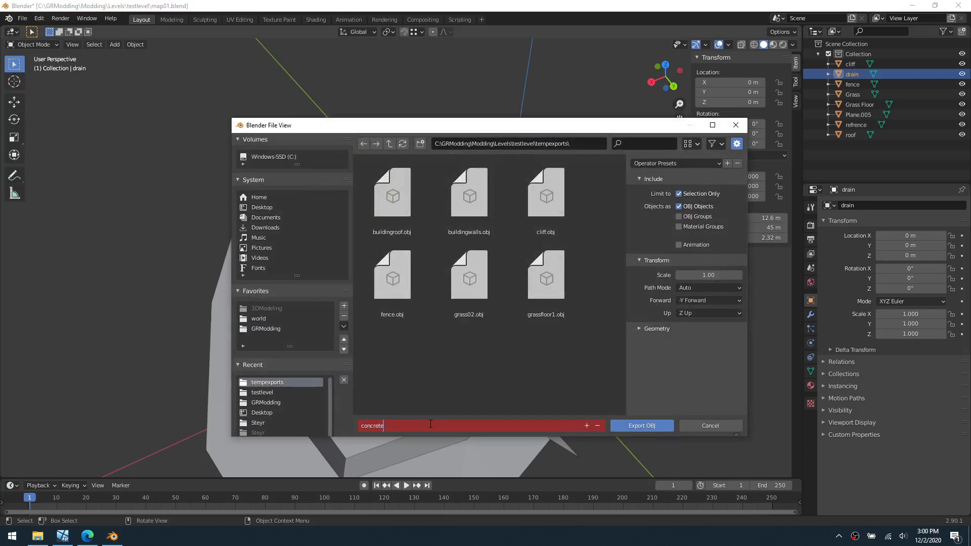
key(Return)
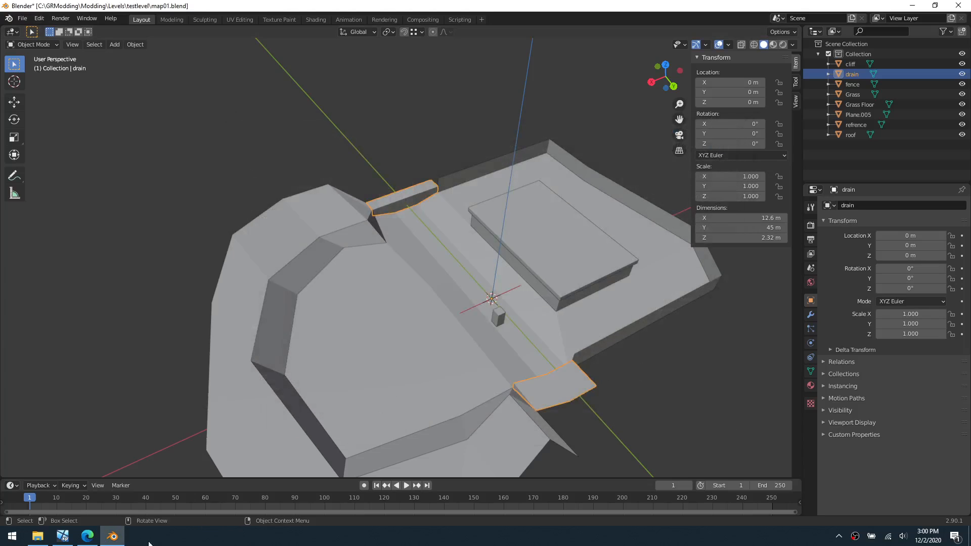
mouse_move(93, 543)
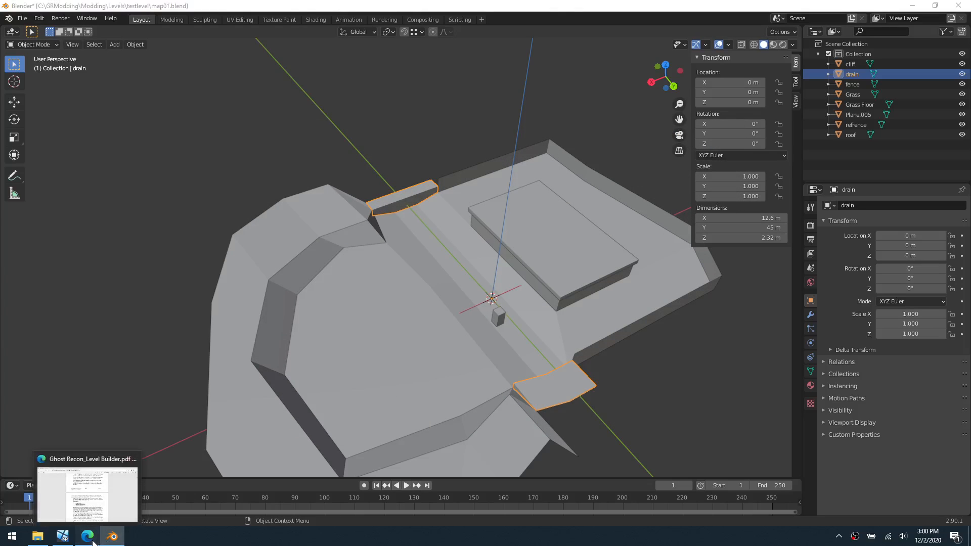
click(70, 505)
click(62, 536)
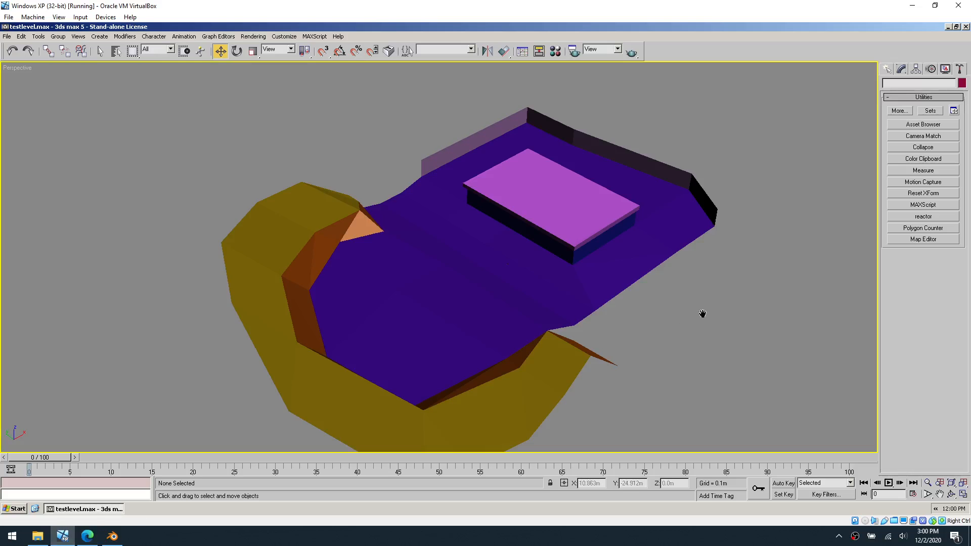
middle_drag(700, 314, 657, 328)
alt+middle_drag(533, 310, 447, 297)
scroll(596, 301, up, 1)
scroll(587, 303, down, 1)
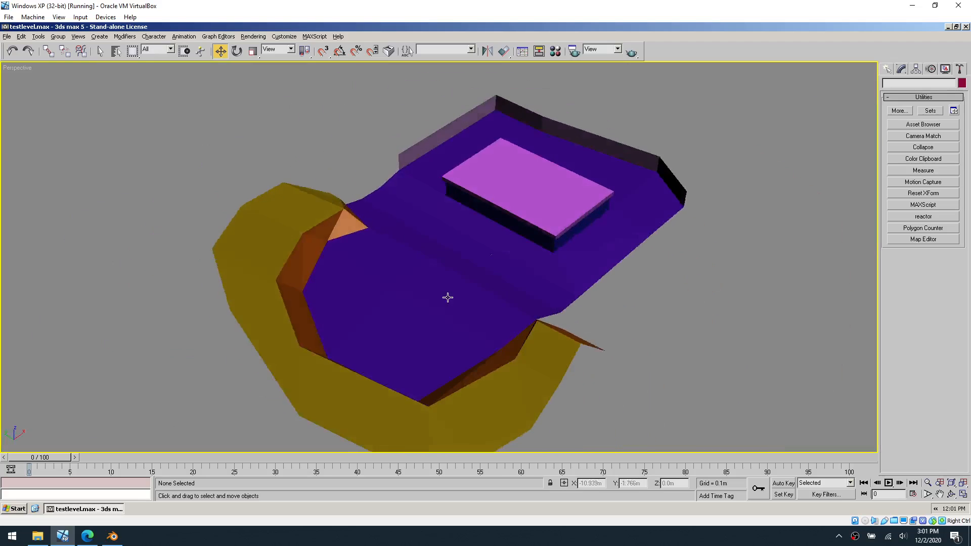
- Switch to Blender and select the small refrence box near the level's centre
key(alt+Tab)
click(498, 317)
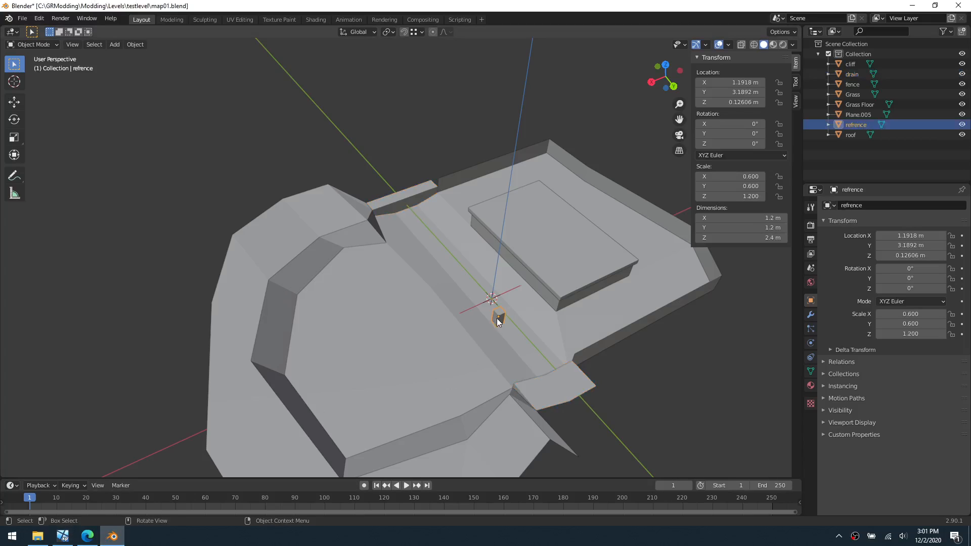
click(22, 18)
mouse_move(68, 165)
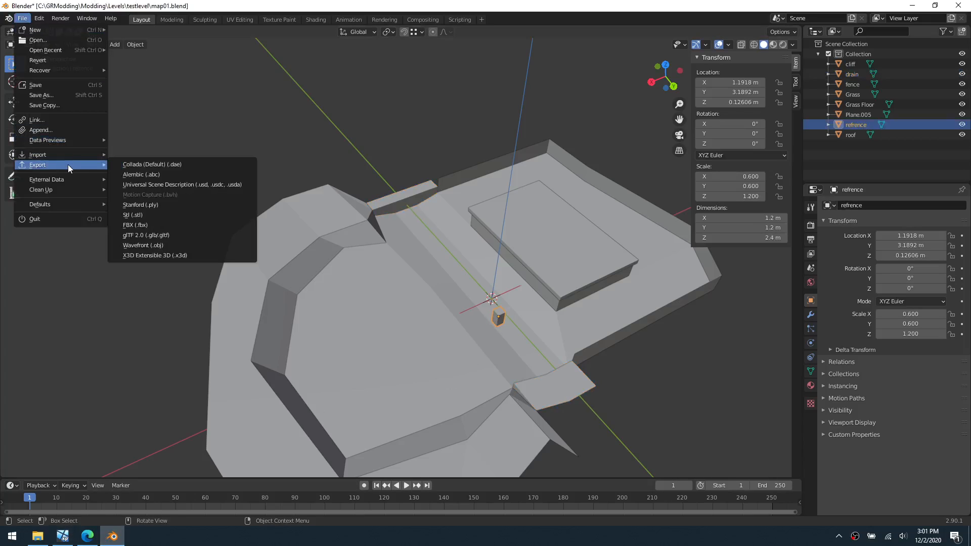
click(163, 220)
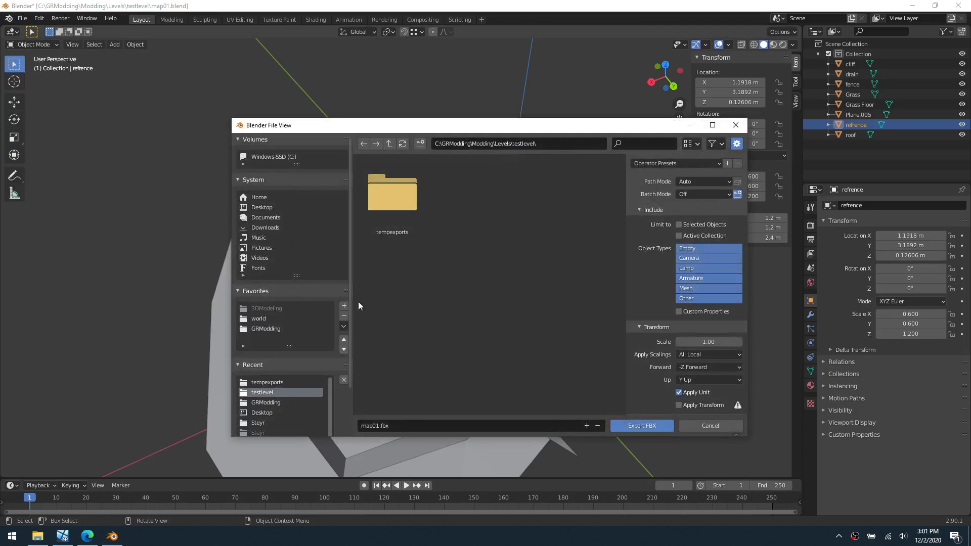
- Export the selected box as a Wavefront OBJ named refrence in the tempexports folder
click(24, 20)
mouse_move(86, 164)
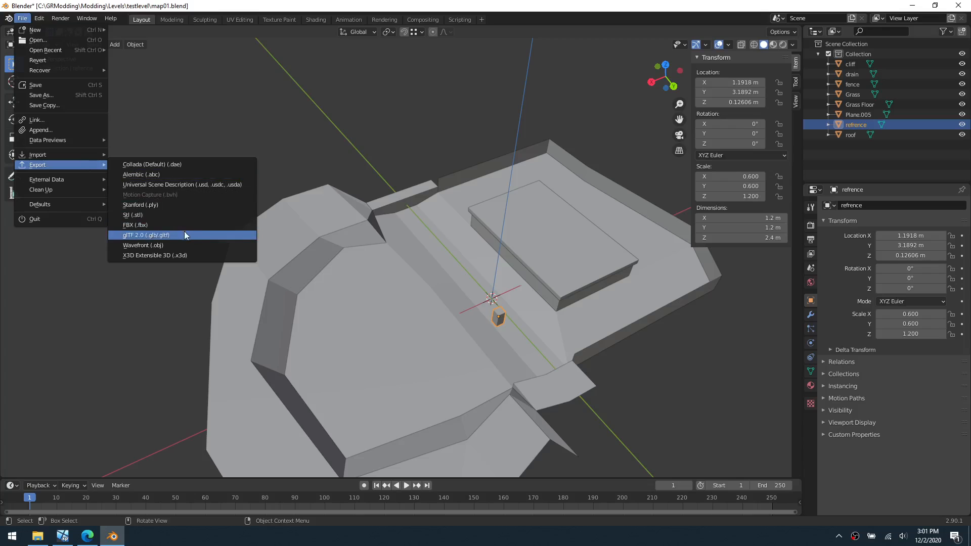
click(184, 245)
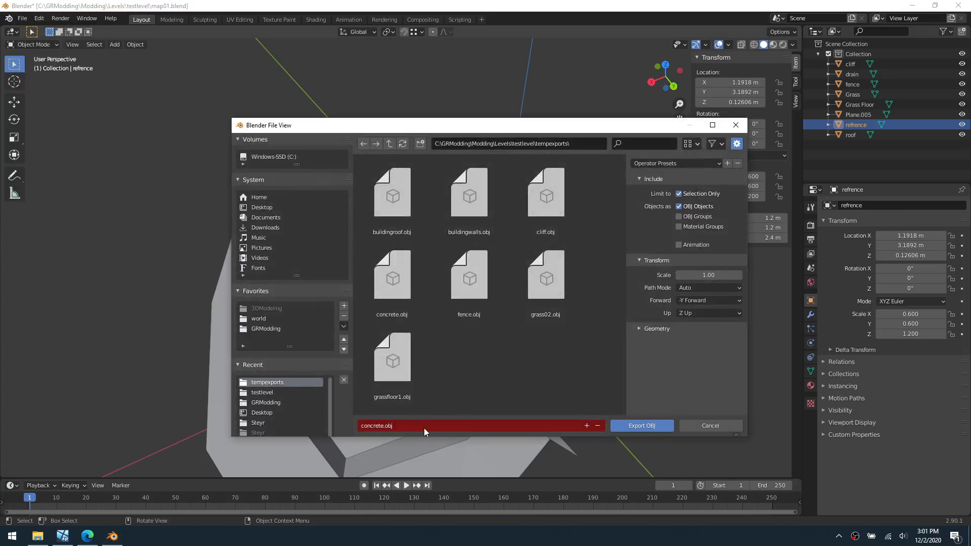
click(424, 427)
text(refrence)
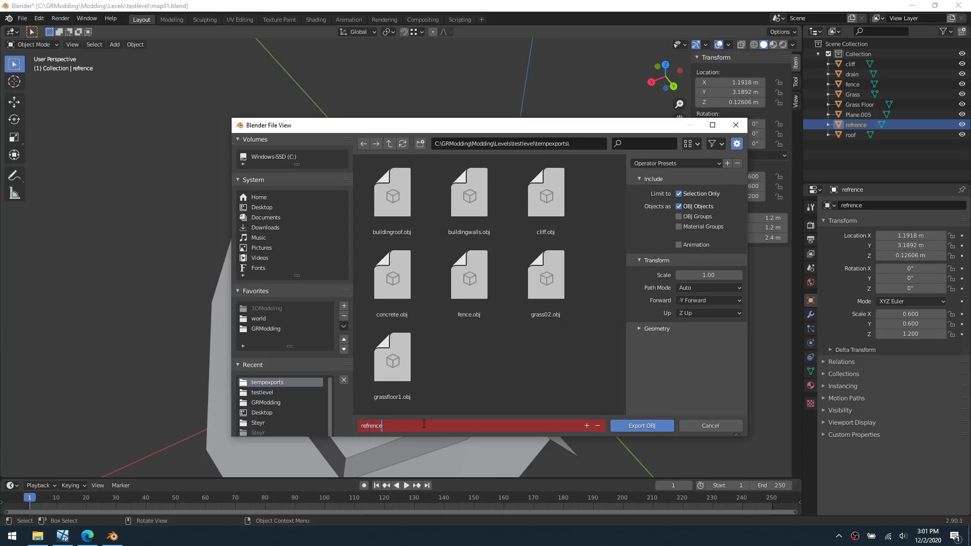
key(Return)
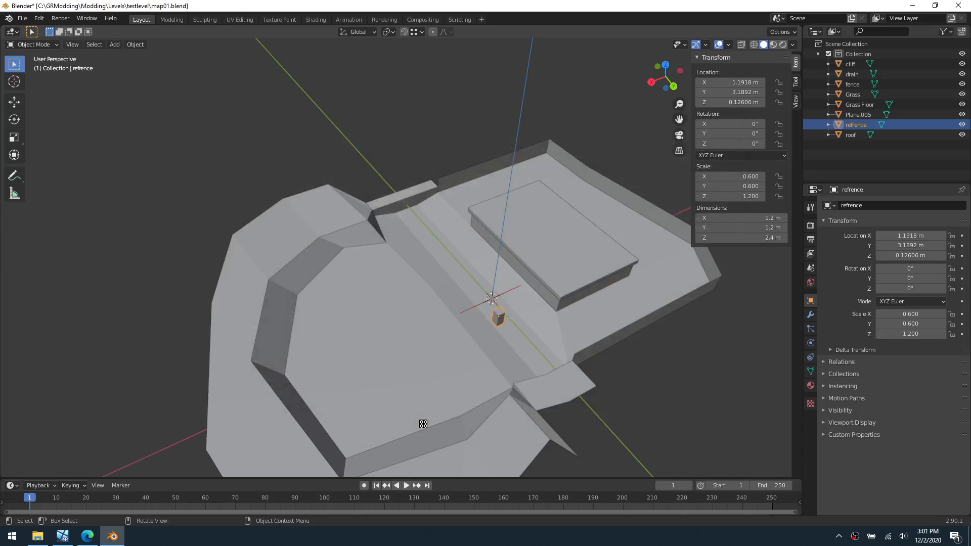
- Switch to 3ds Max and import concrete.obj from tempexports, accepting the import settings and suggested object name
click(87, 537)
click(63, 536)
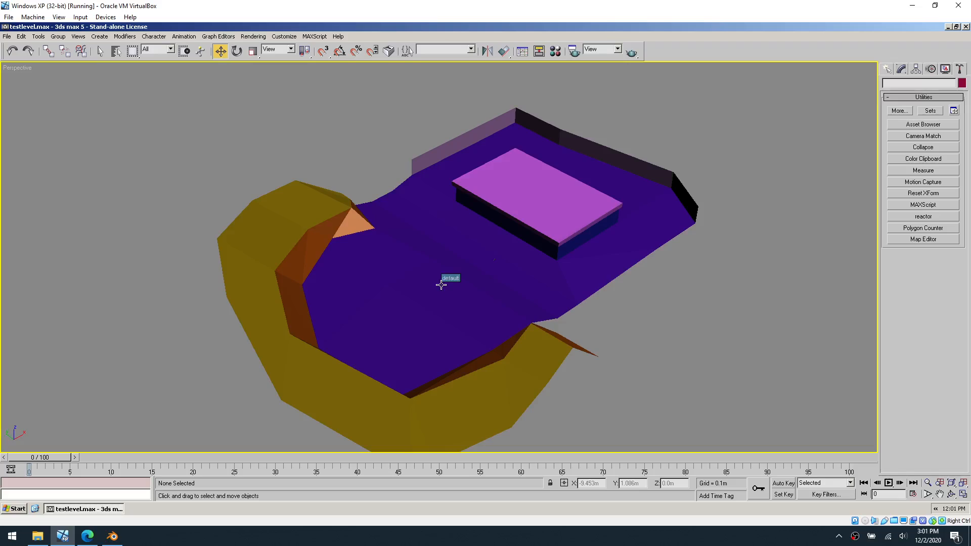
click(7, 37)
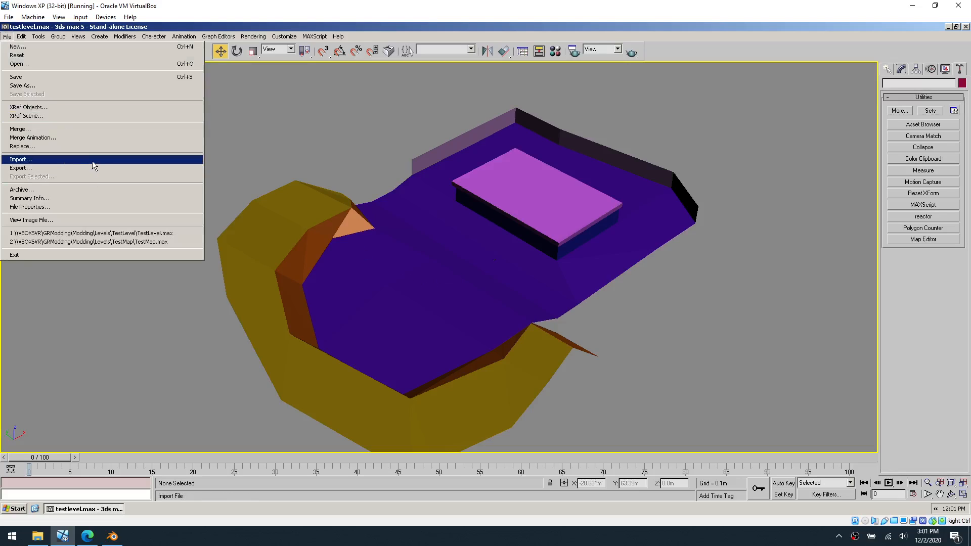
click(93, 161)
double_click(77, 103)
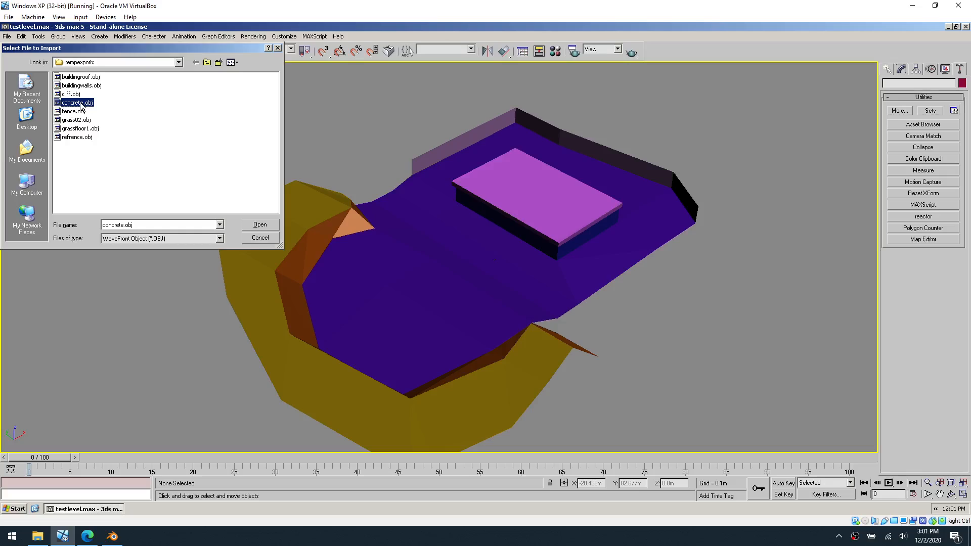
click(431, 345)
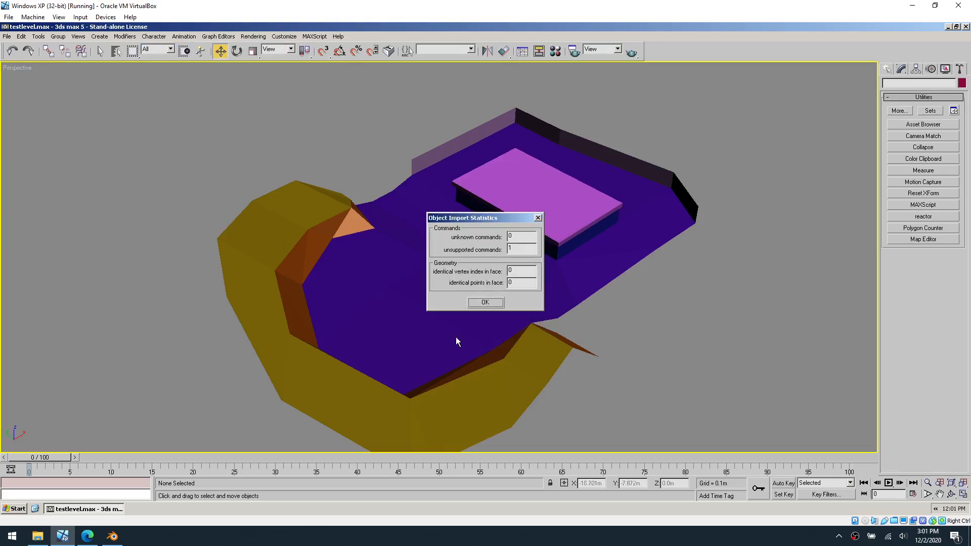
click(483, 303)
key(Return)
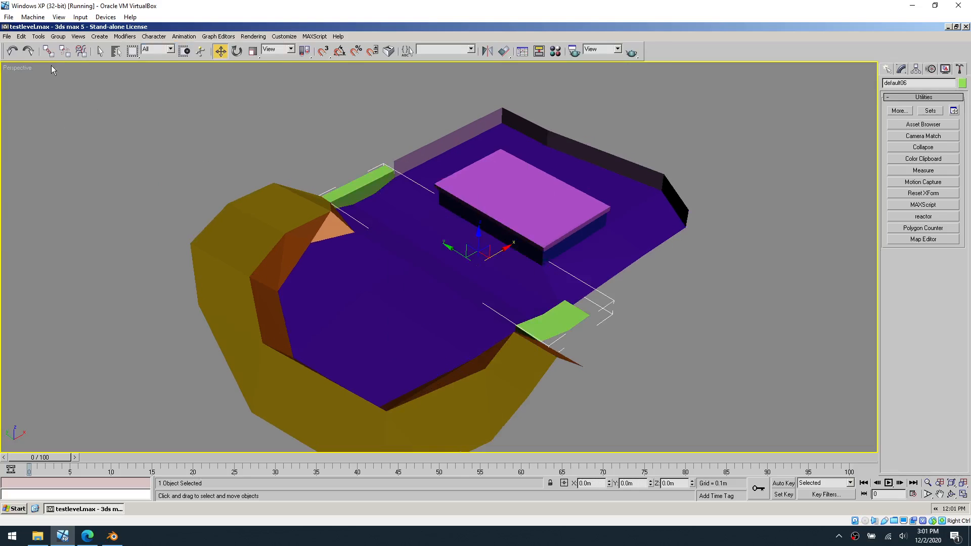
- Import refrence.obj from the tempexports folder, accept the suggested object name, and deselect the imported box
click(7, 37)
click(66, 162)
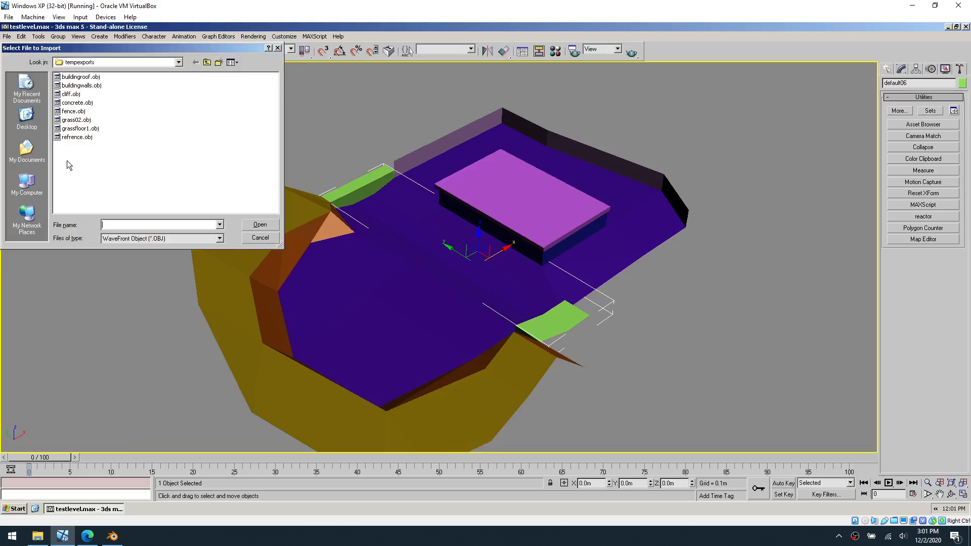
double_click(84, 138)
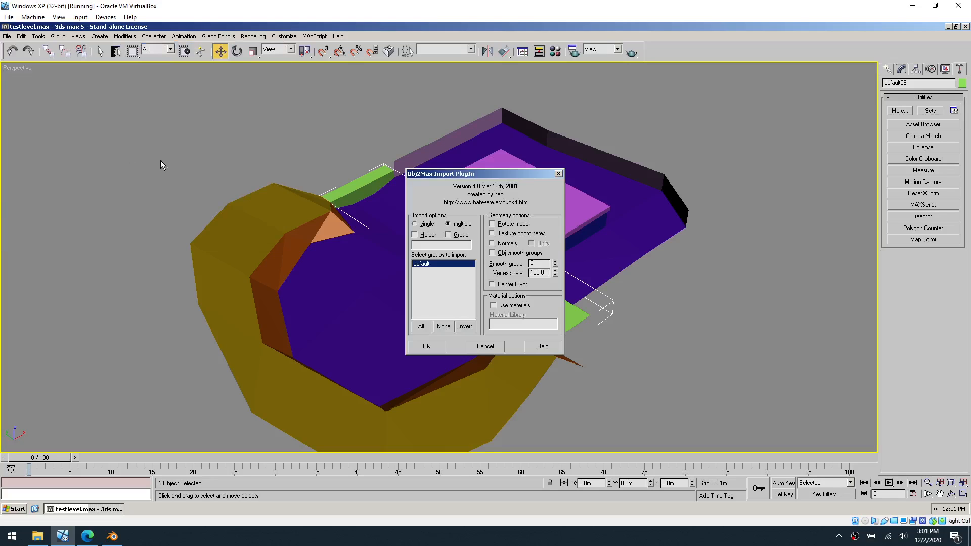
click(441, 347)
click(488, 301)
click(531, 279)
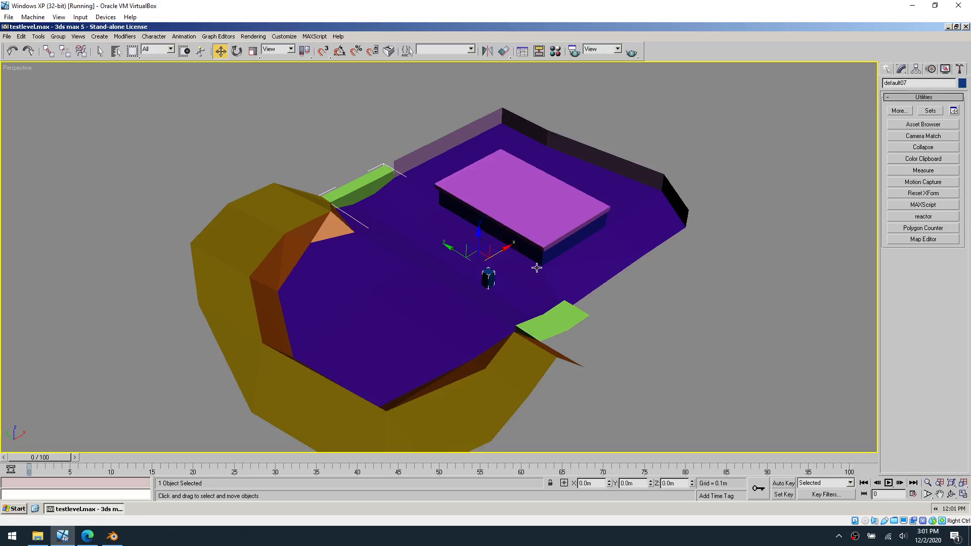
click(648, 363)
- Examine the imported level from several angles, checking the building, drains, cliff, grass and reference box
alt+middle_drag(490, 325, 618, 310)
scroll(516, 321, up, 5)
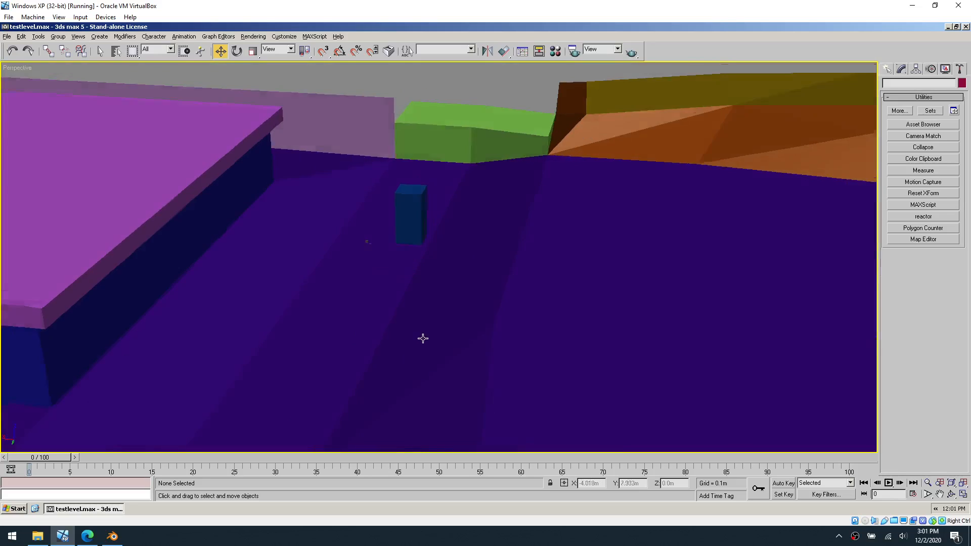
alt+middle_drag(423, 339, 462, 327)
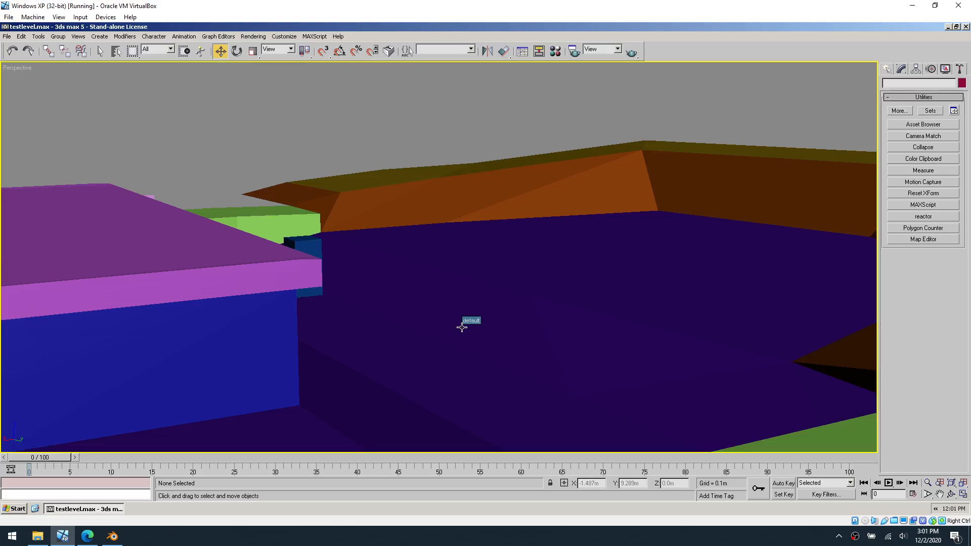
scroll(462, 325, down, 5)
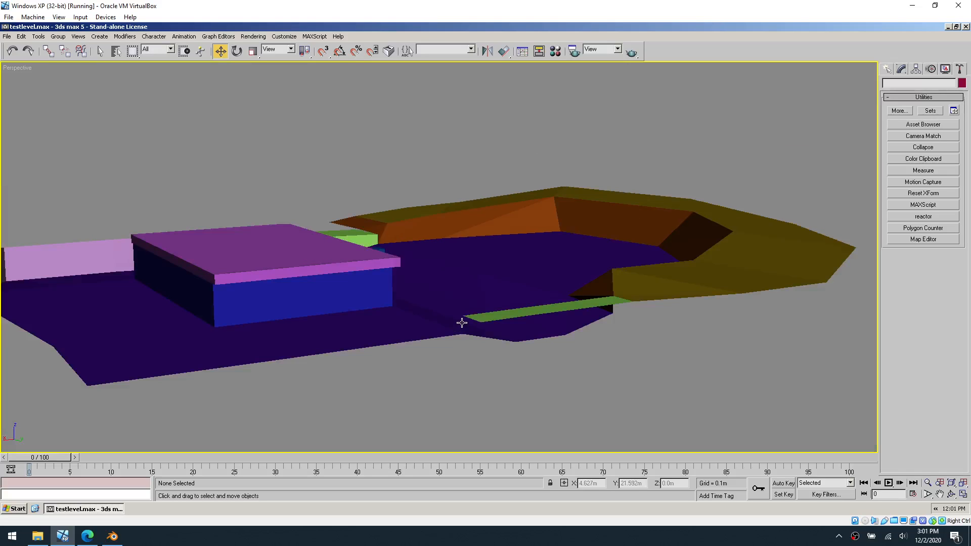
scroll(538, 265, down, 5)
scroll(529, 279, up, 5)
alt+middle_drag(452, 286, 483, 297)
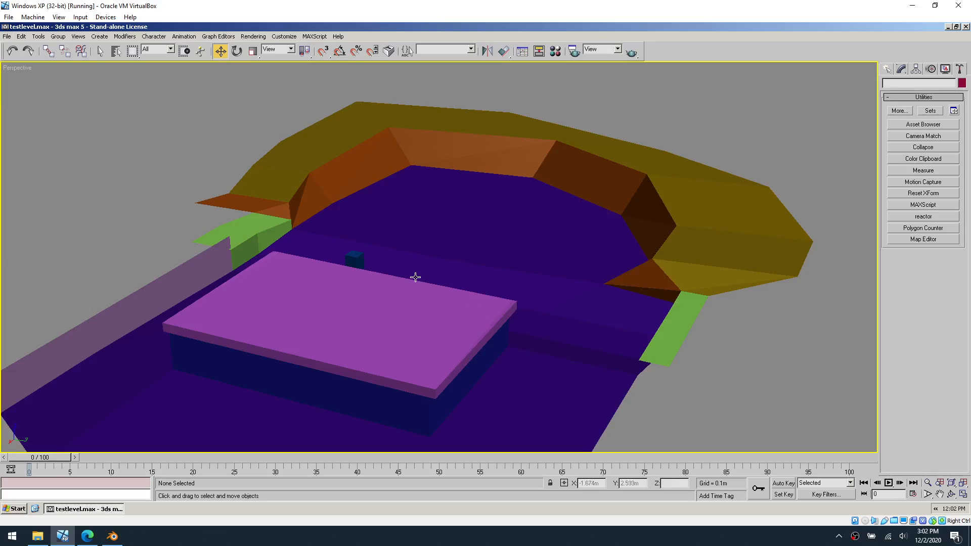
alt+middle_drag(412, 275, 501, 288)
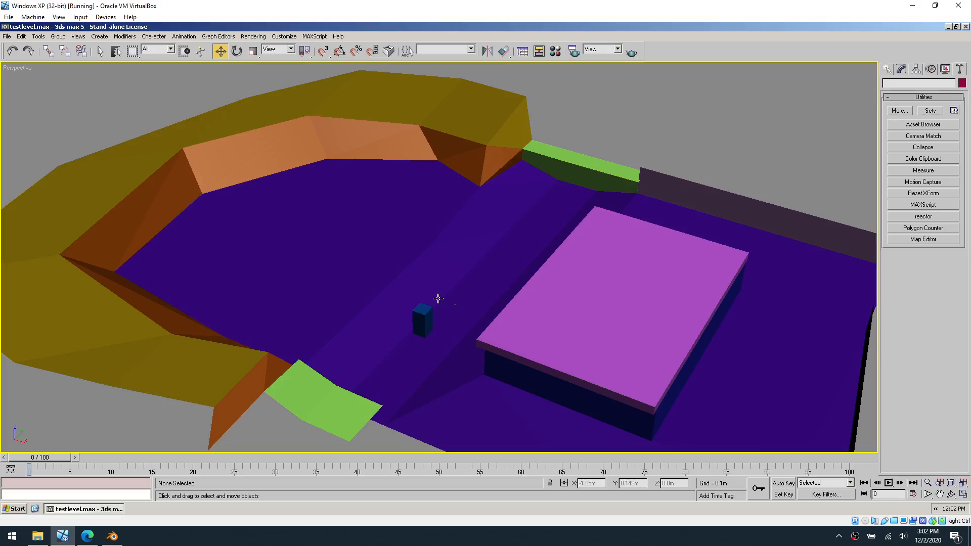
alt+middle_drag(438, 299, 476, 300)
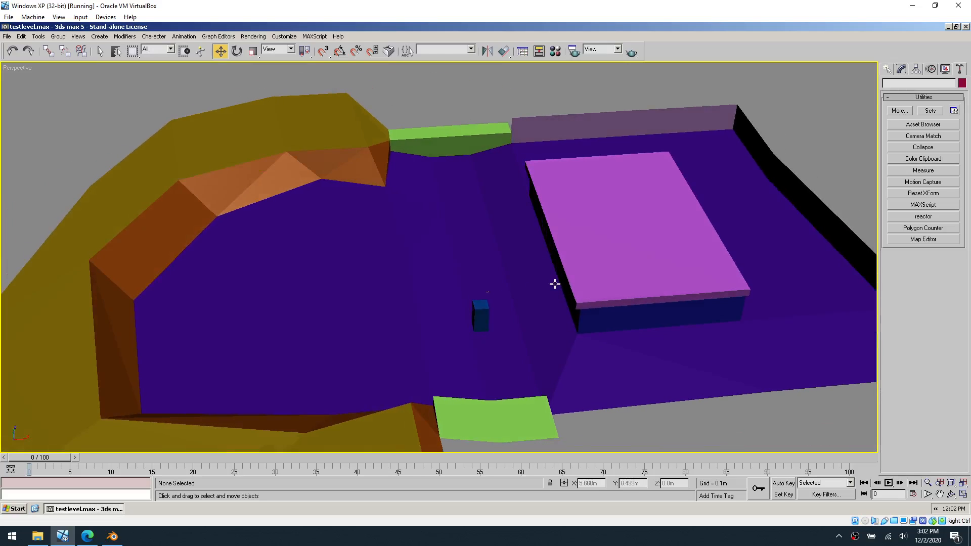
- Open the Asset Browser, move it clear of the building, and open the MP06_Castle map folder
click(923, 124)
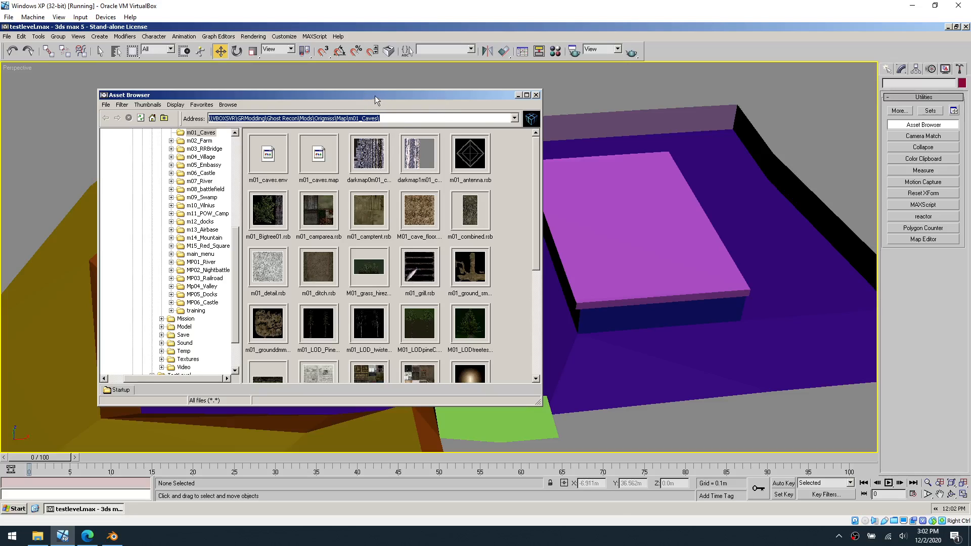
drag(374, 96, 305, 86)
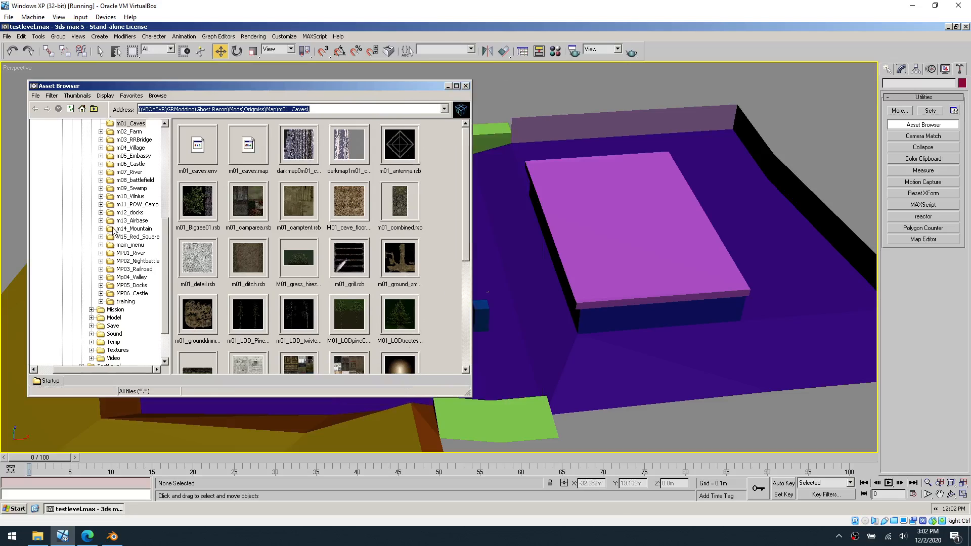
click(139, 294)
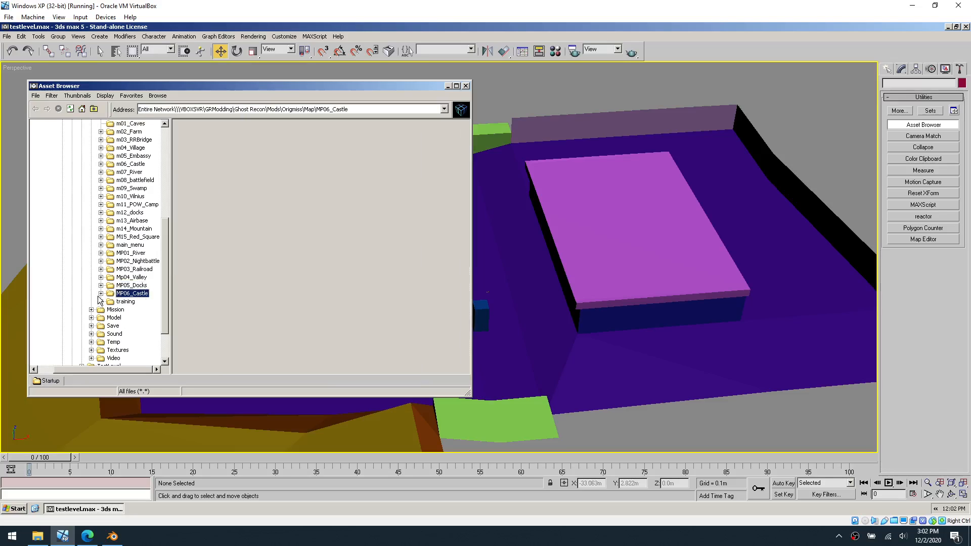
- Restart the Asset Browser so that its folder tree reloads
click(465, 86)
click(923, 124)
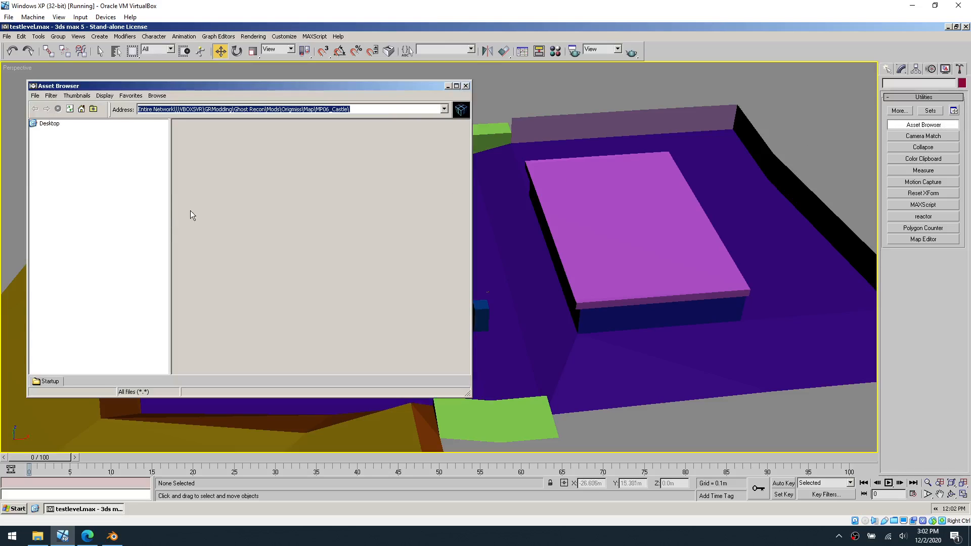
click(465, 85)
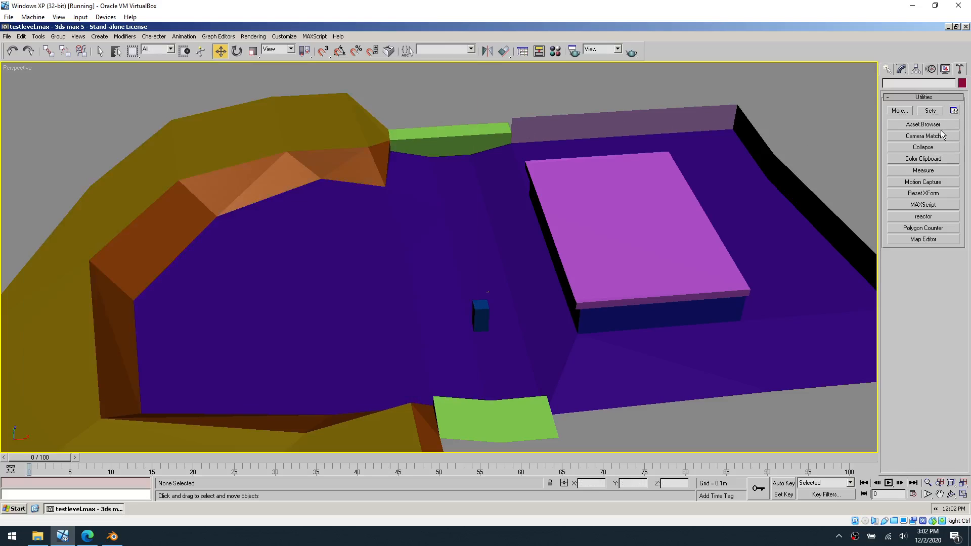
click(938, 125)
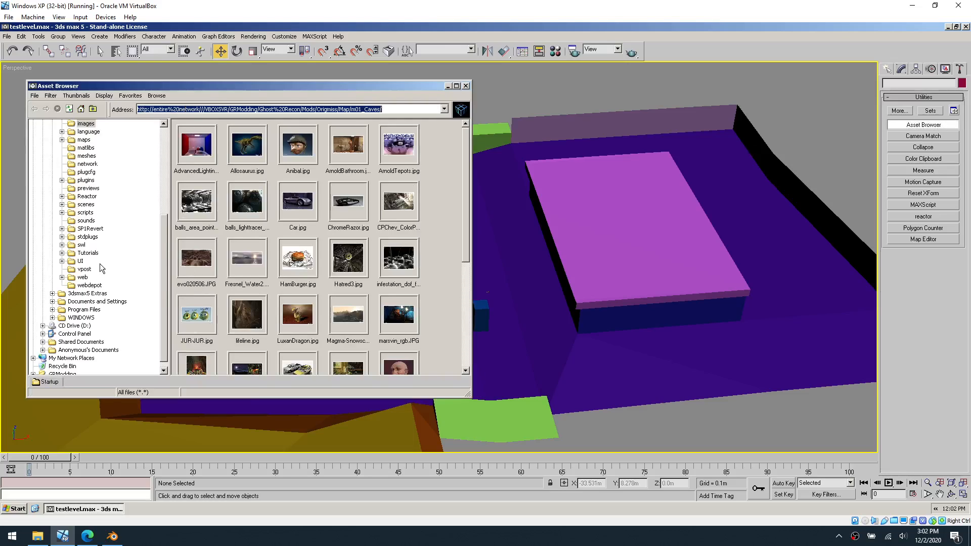
- Open the m02_Farm folder through the GRModding share, under Ghost Recon, Mods, Origmiss and Map
click(70, 374)
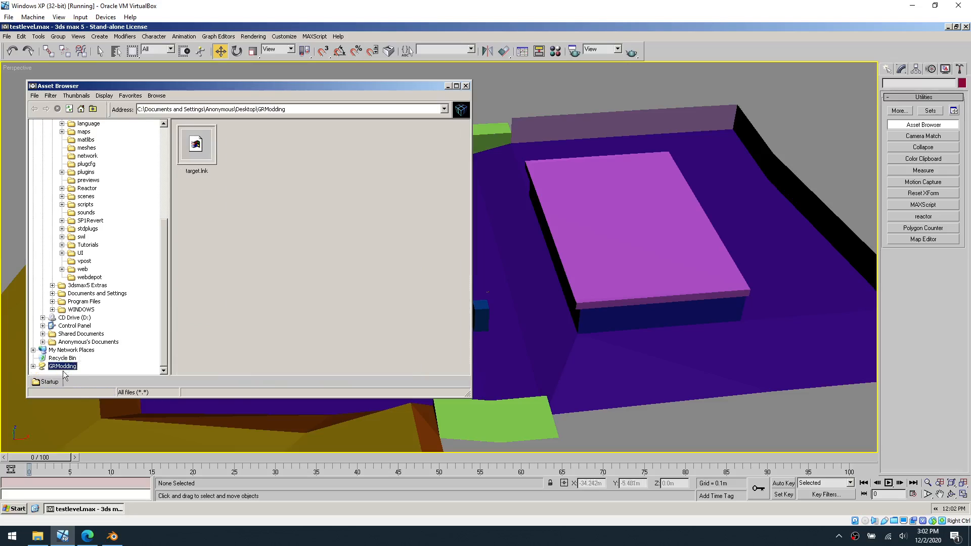
click(63, 359)
click(43, 358)
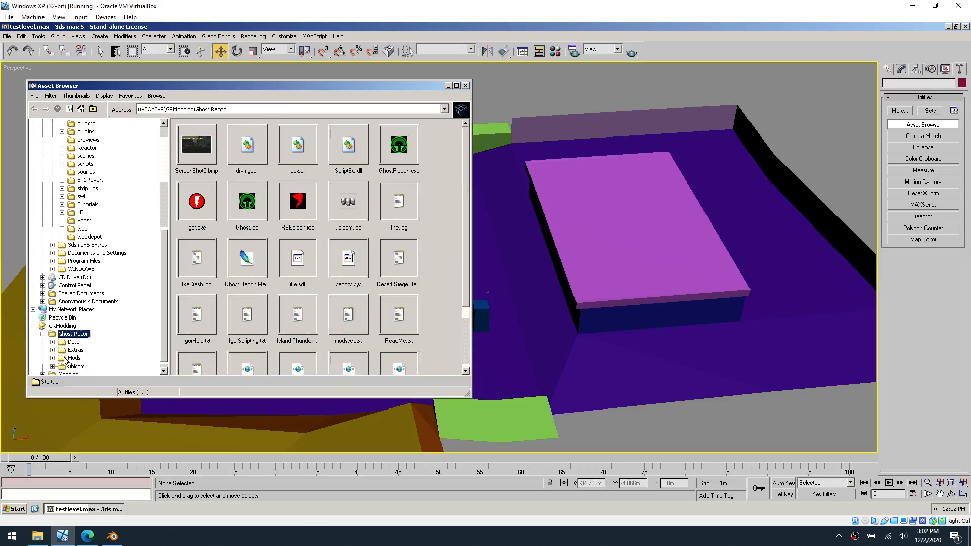
click(53, 358)
click(62, 360)
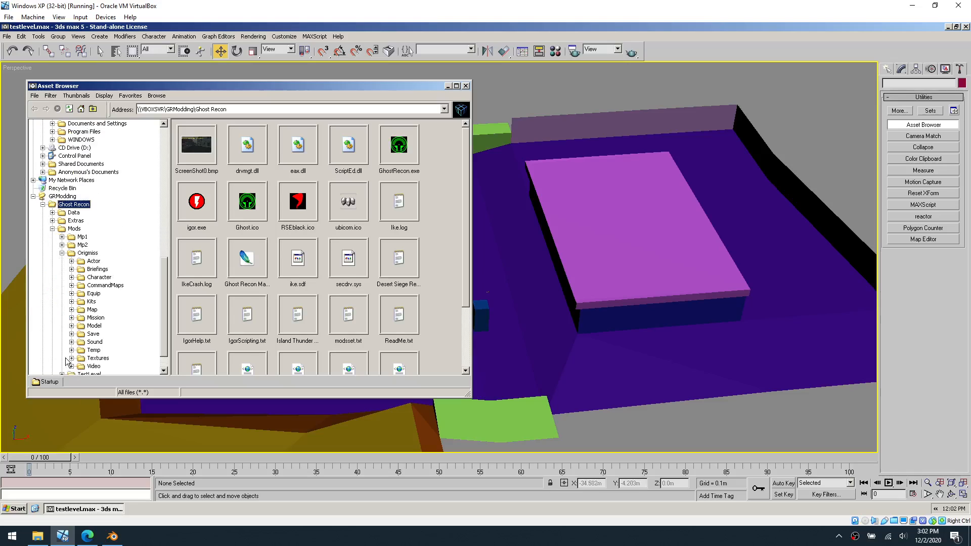
double_click(92, 311)
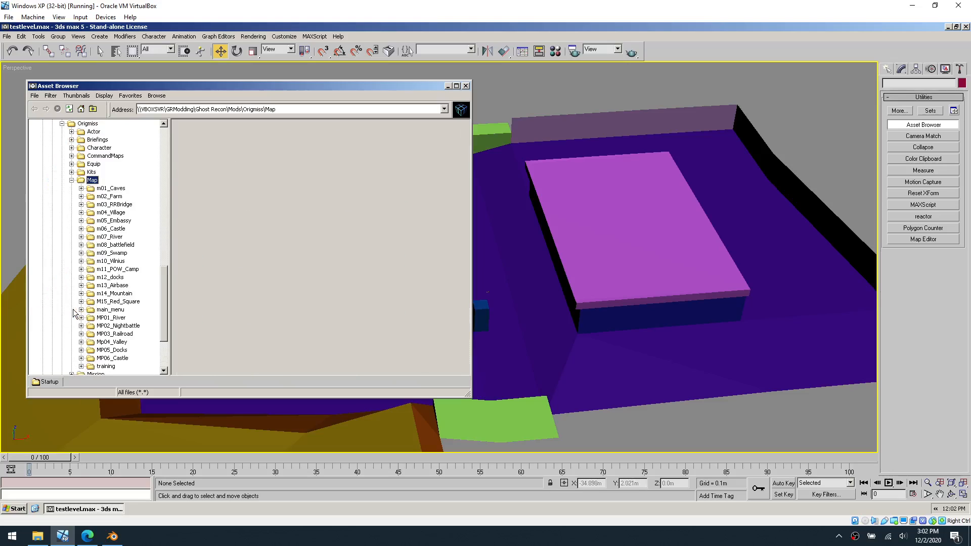
click(115, 196)
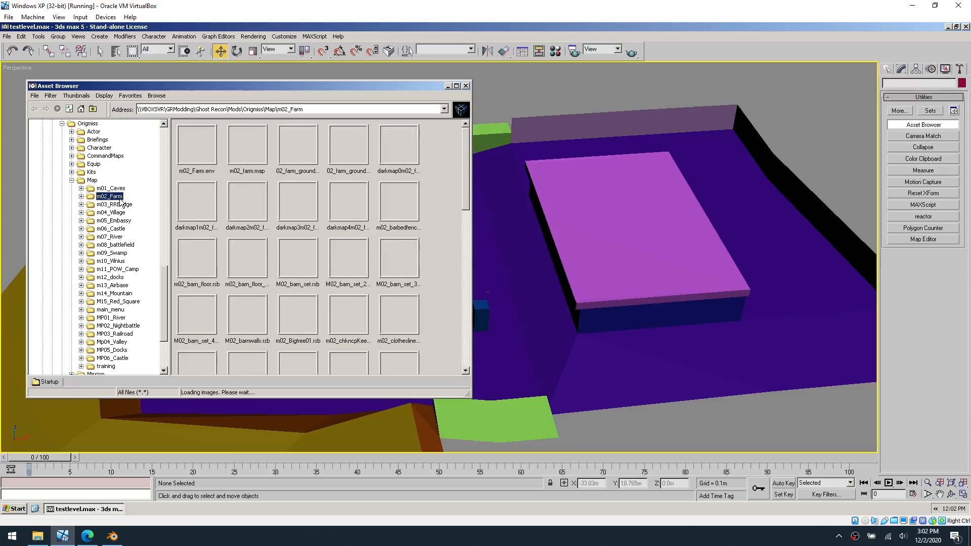
- Look through the m02_Farm texture thumbnails for materials that suit the level
click(253, 266)
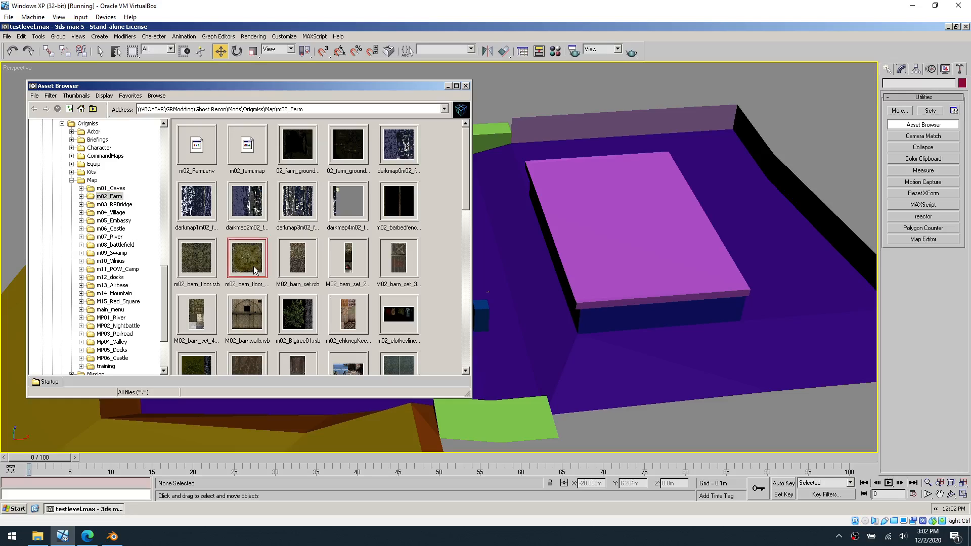
click(203, 265)
scroll(311, 305, down, 2)
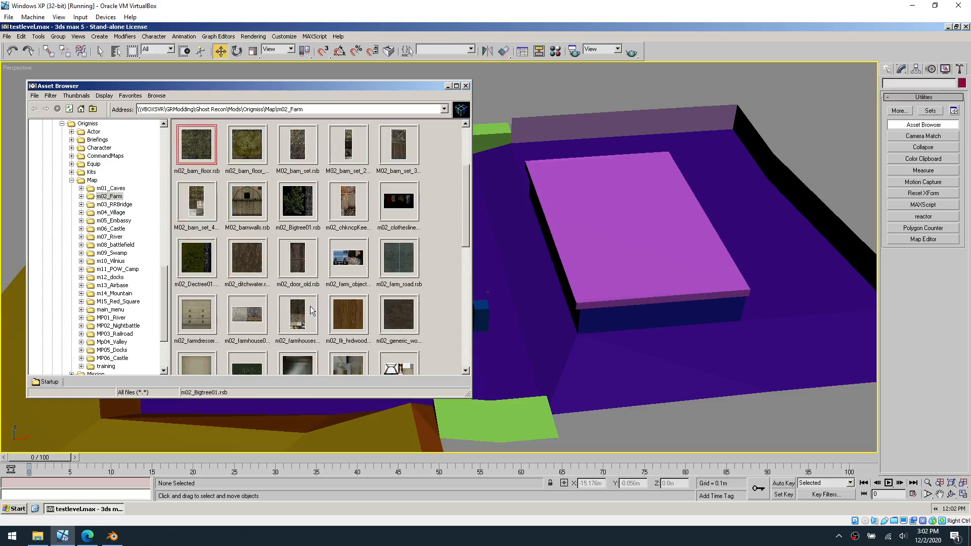
scroll(311, 305, down, 3)
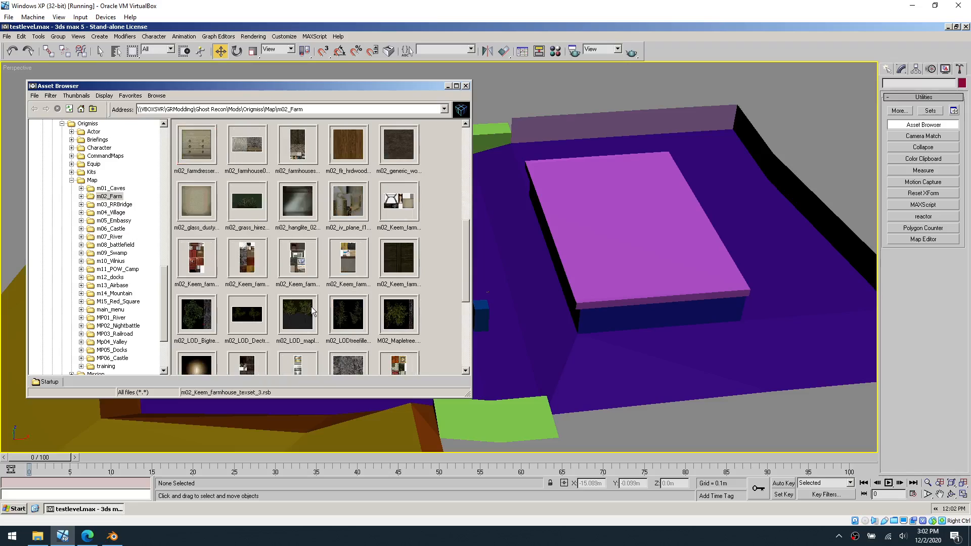
scroll(313, 307, down, 4)
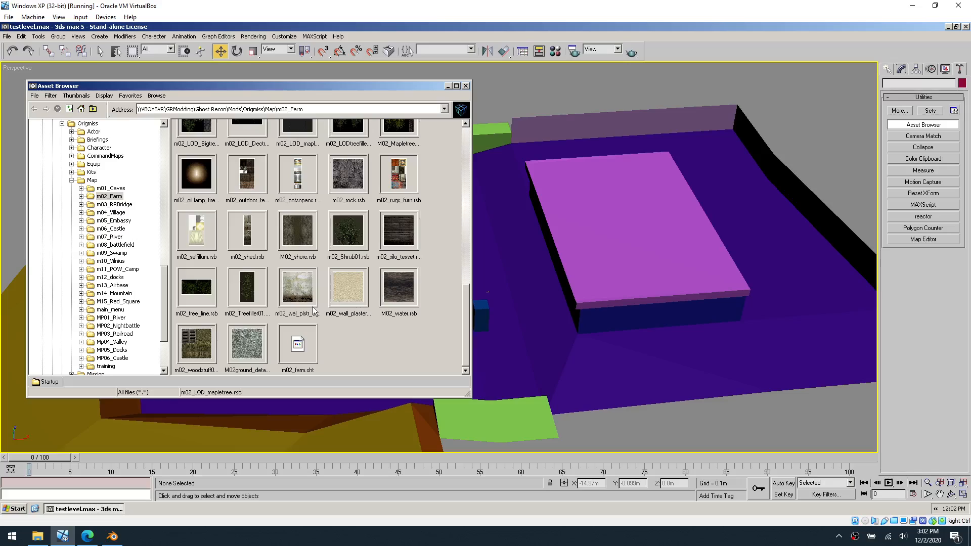
- Examine the textures in the m04_Village map folder for concrete, brick and rock surfaces
click(120, 213)
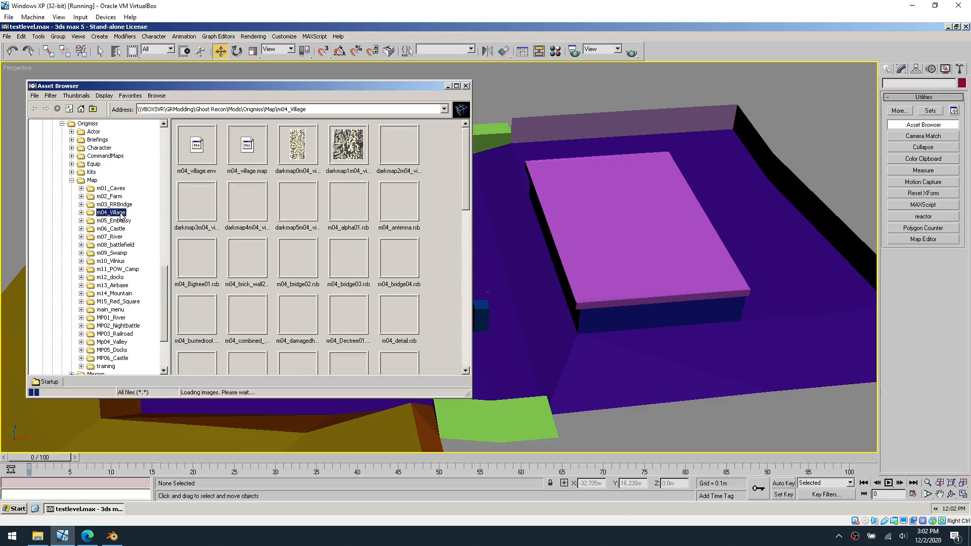
scroll(380, 287, down, 2)
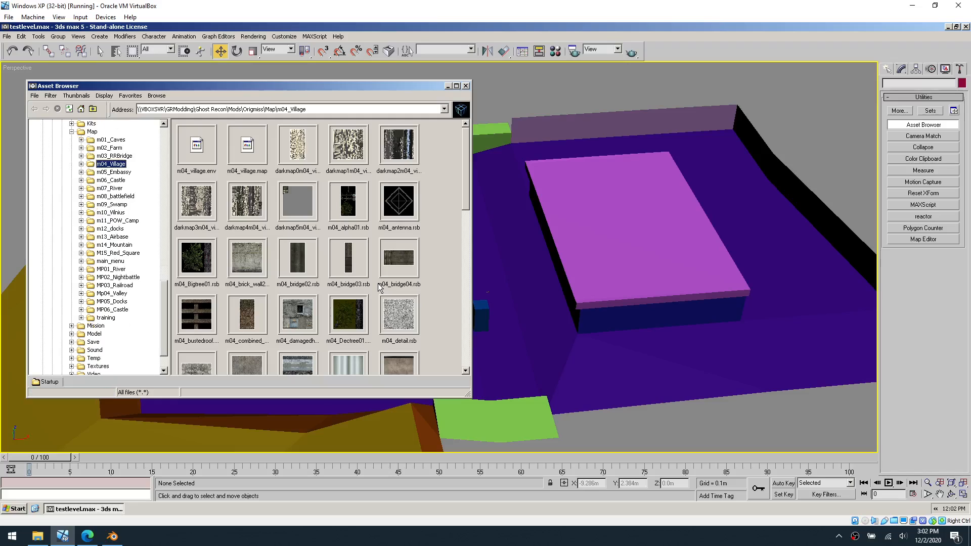
scroll(441, 265, down, 2)
drag(466, 200, 453, 320)
mouse_move(543, 310)
middle_down()
mouse_move(553, 306)
mouse_move(535, 320)
middle_up()
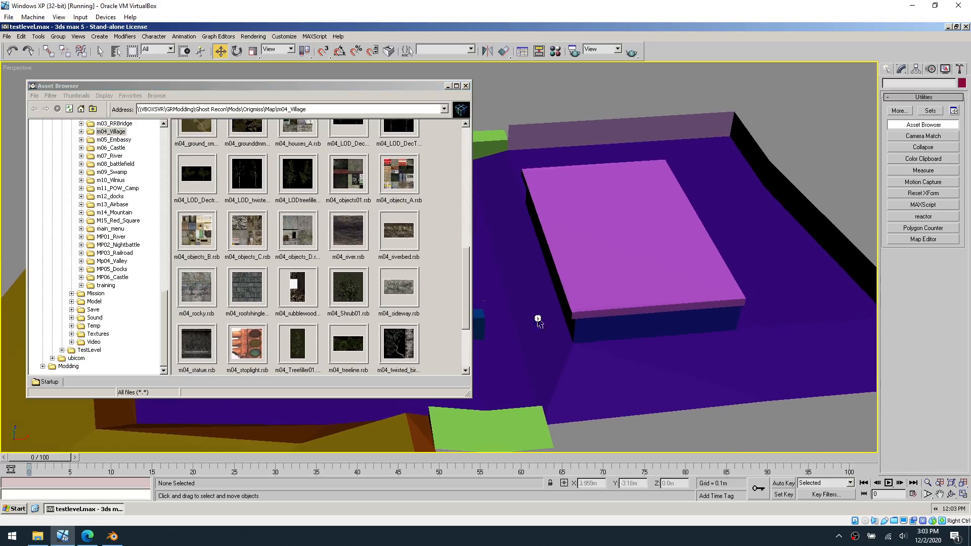
click(406, 299)
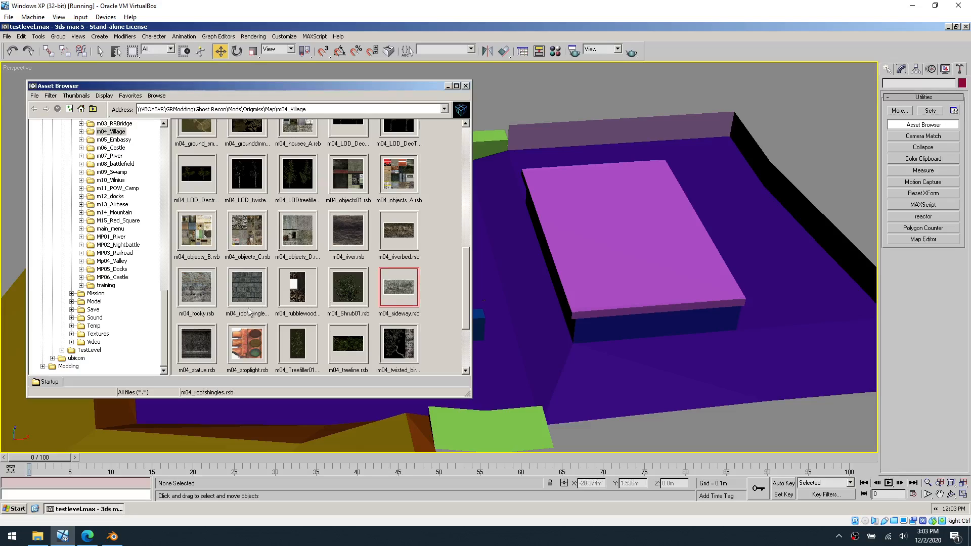
scroll(276, 312, down, 1)
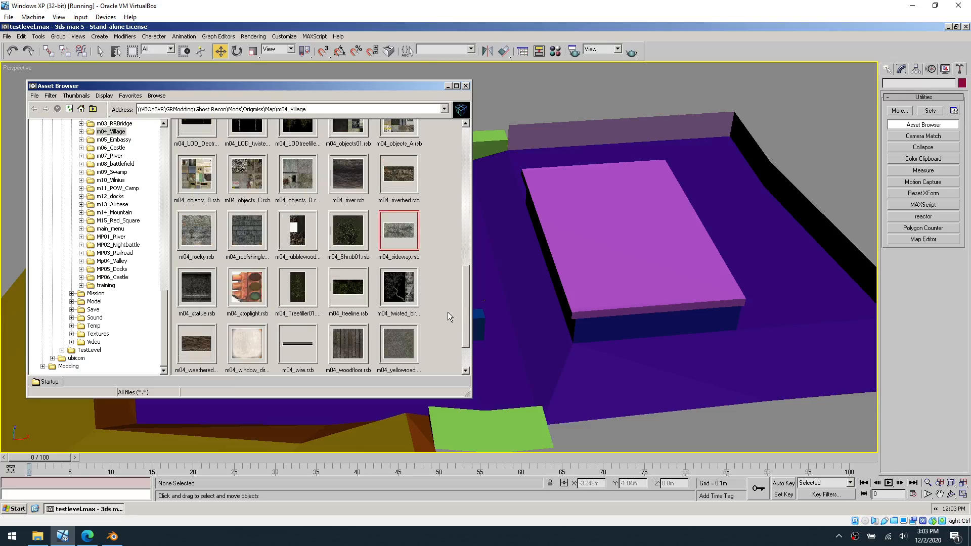
scroll(448, 312, up, 1)
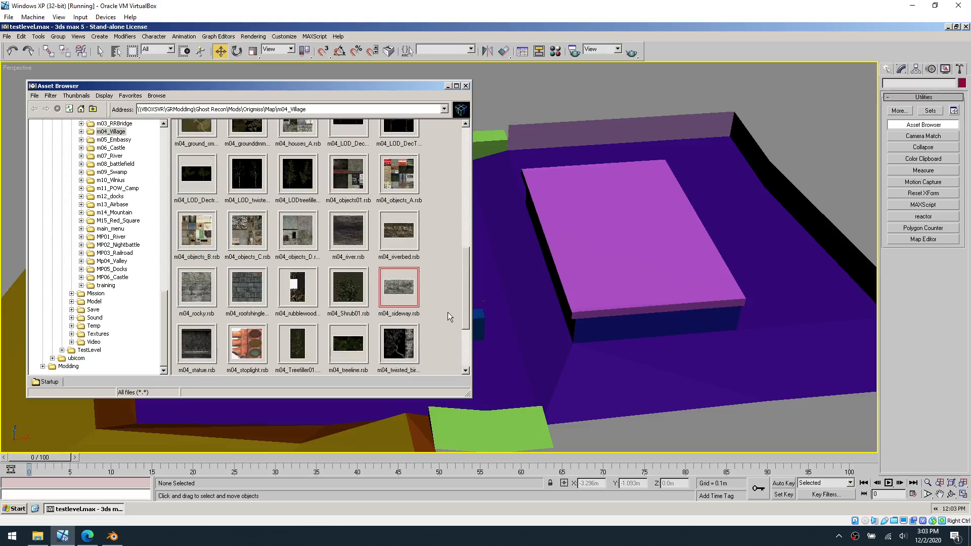
scroll(447, 312, up, 3)
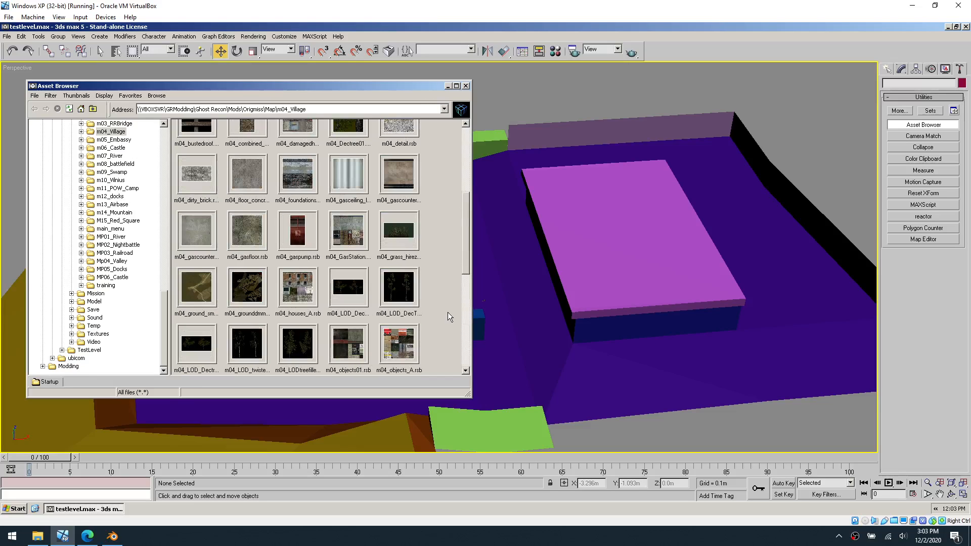
scroll(448, 317, up, 1)
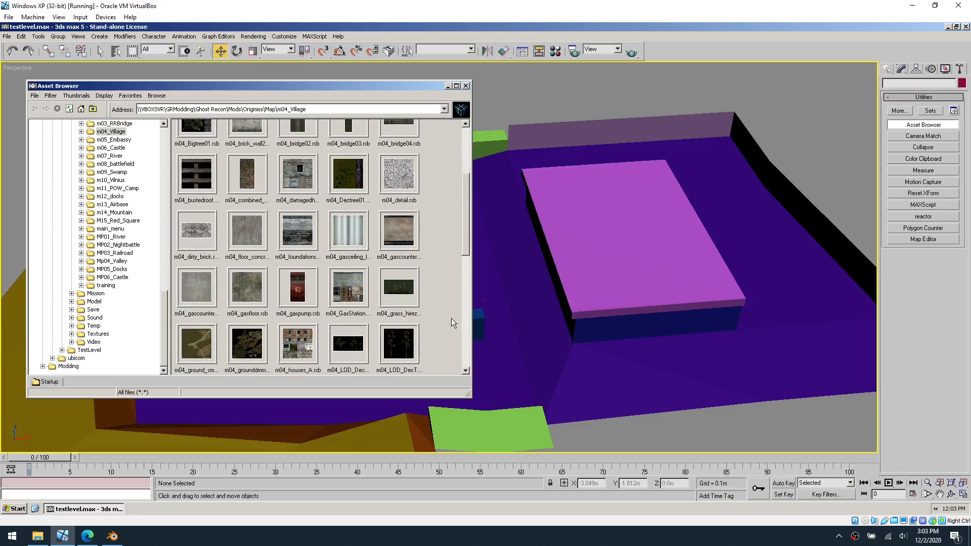
- Apply the m04_Village concrete floor texture to the building's roof and the m04_brick_wall2 texture to its walls
drag(244, 237, 587, 262)
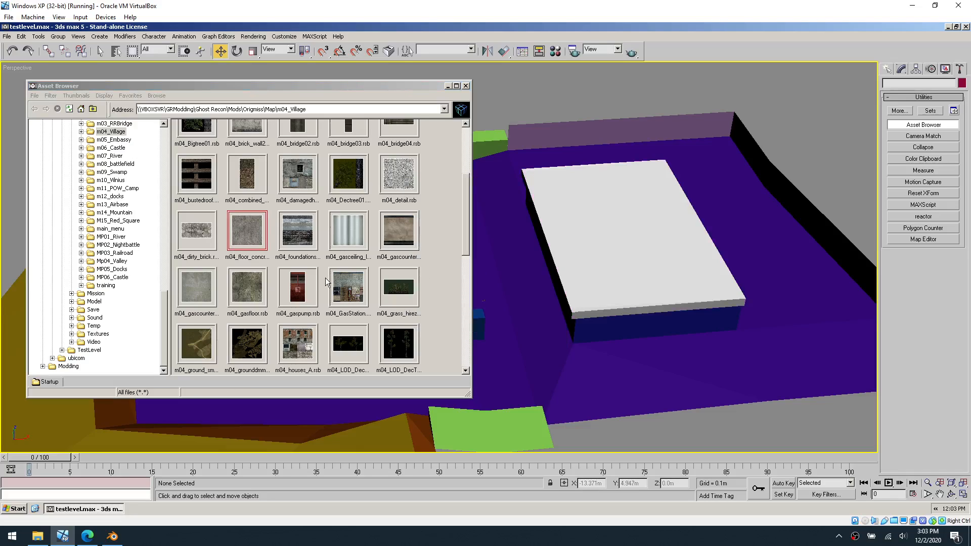
drag(468, 241, 470, 211)
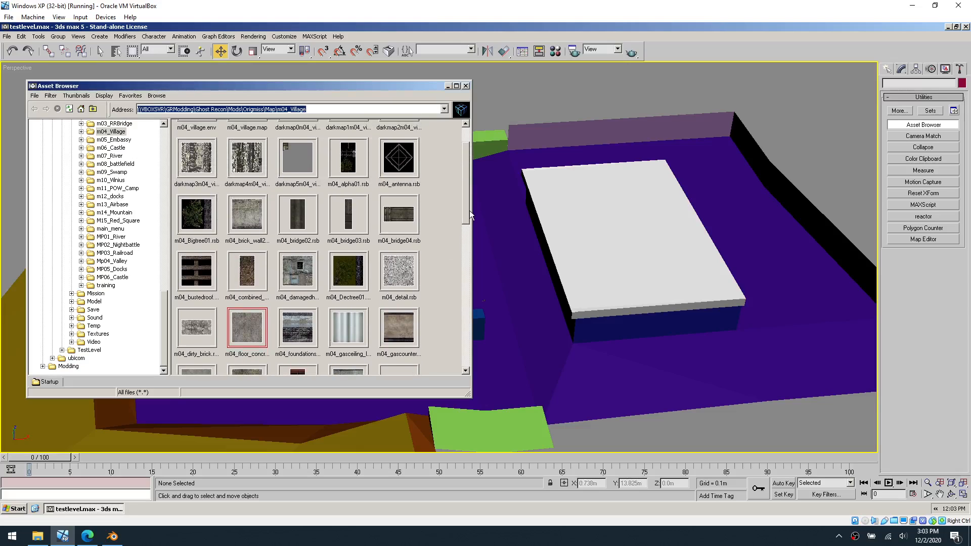
drag(247, 213, 593, 324)
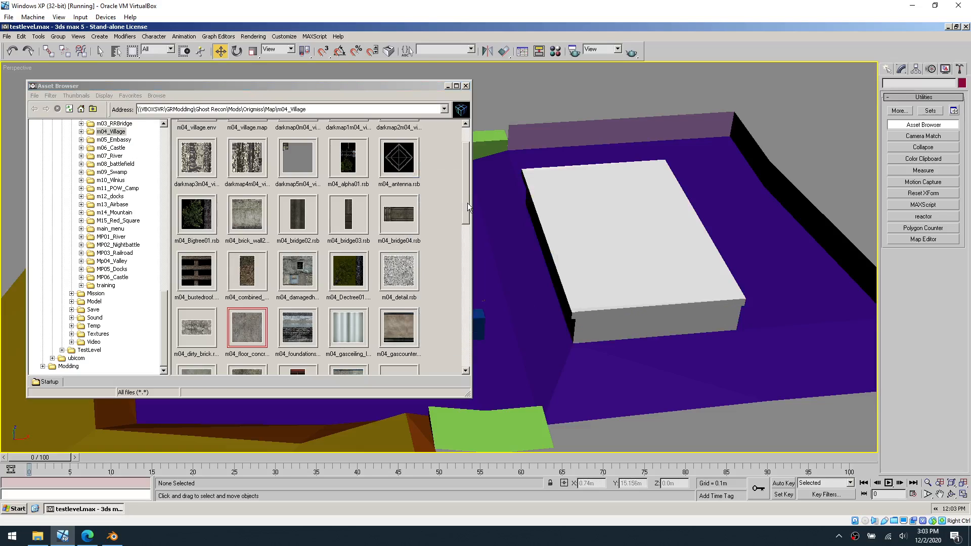
- Move the Asset Browser clear of the cliff and apply m04_riverbed.rsb to the cliff faces
drag(468, 203, 478, 284)
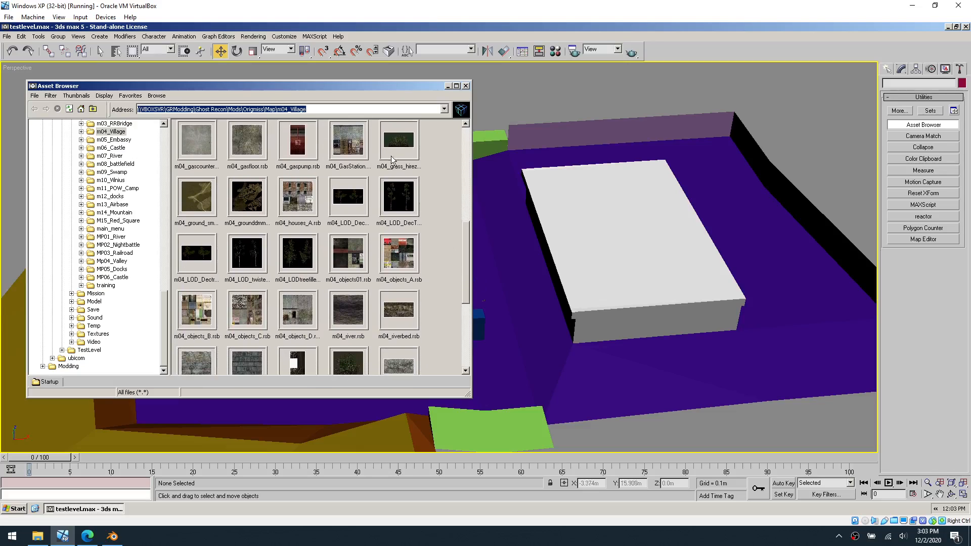
drag(379, 87, 747, 74)
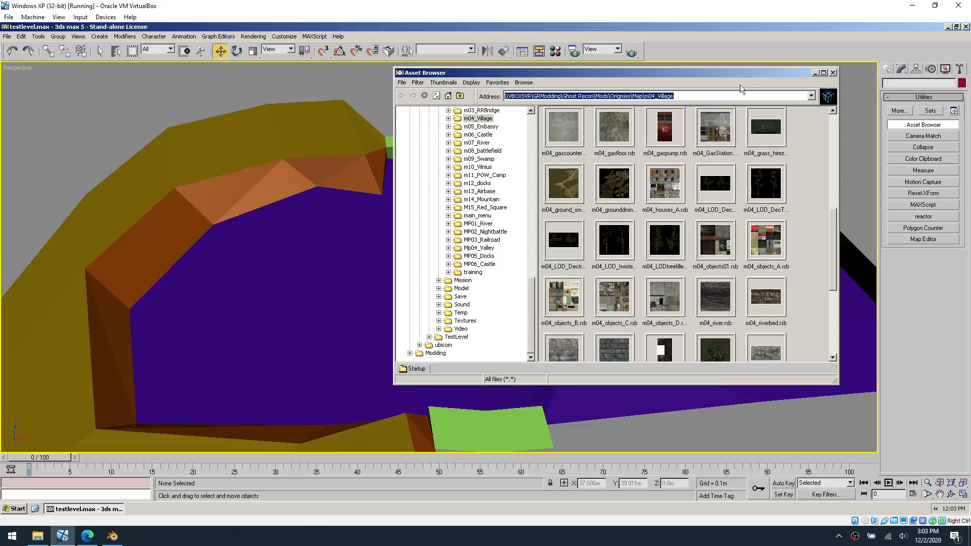
click(770, 308)
drag(766, 300, 219, 202)
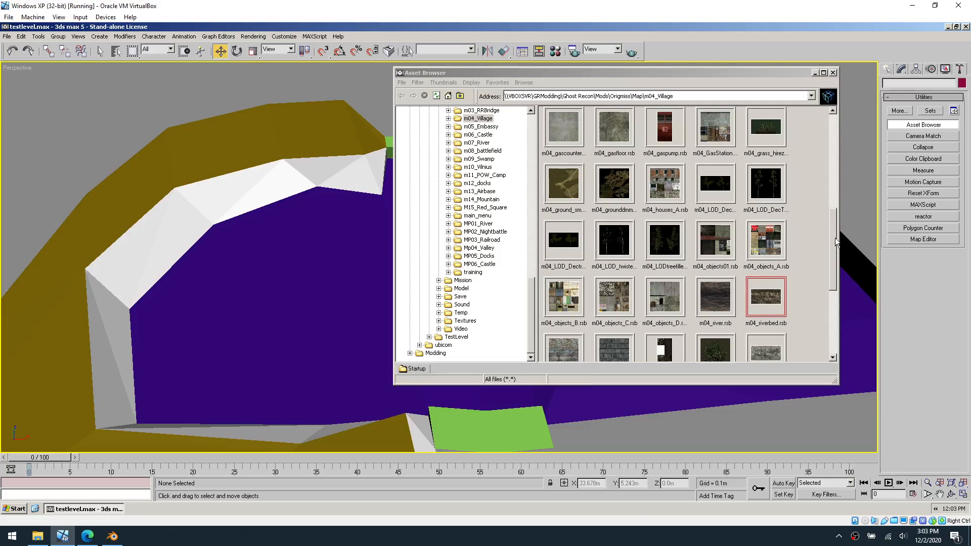
- Open the m05_Embassy map folder and apply M05_ground_grass01_jvm.rsb to the ground and the terrain above the cliff
drag(834, 238, 837, 291)
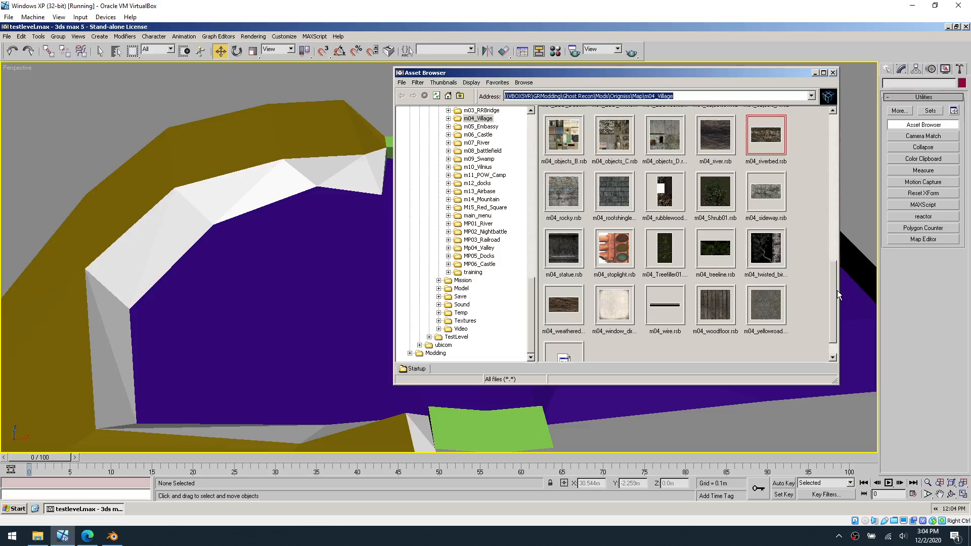
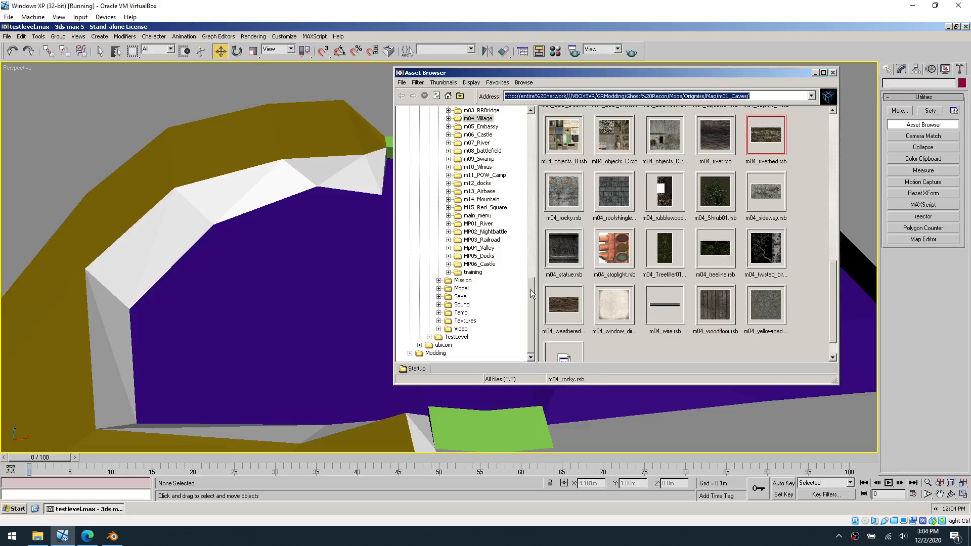
drag(530, 289, 536, 271)
click(480, 183)
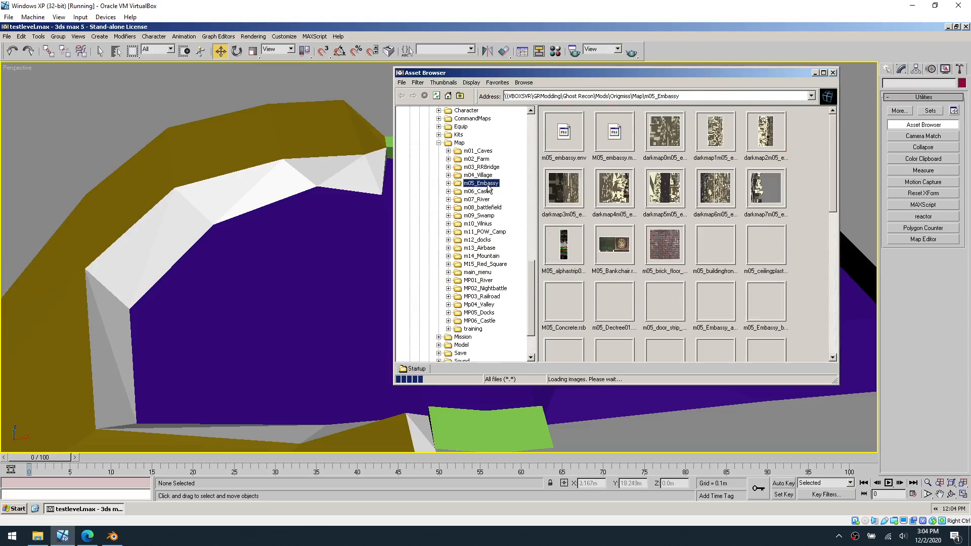
drag(832, 195, 838, 247)
click(565, 311)
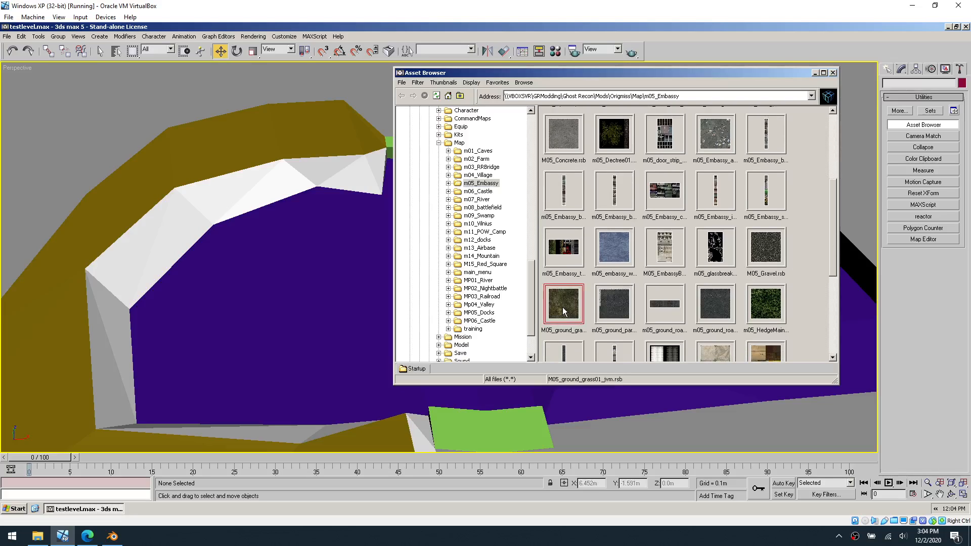
drag(266, 336, 267, 337)
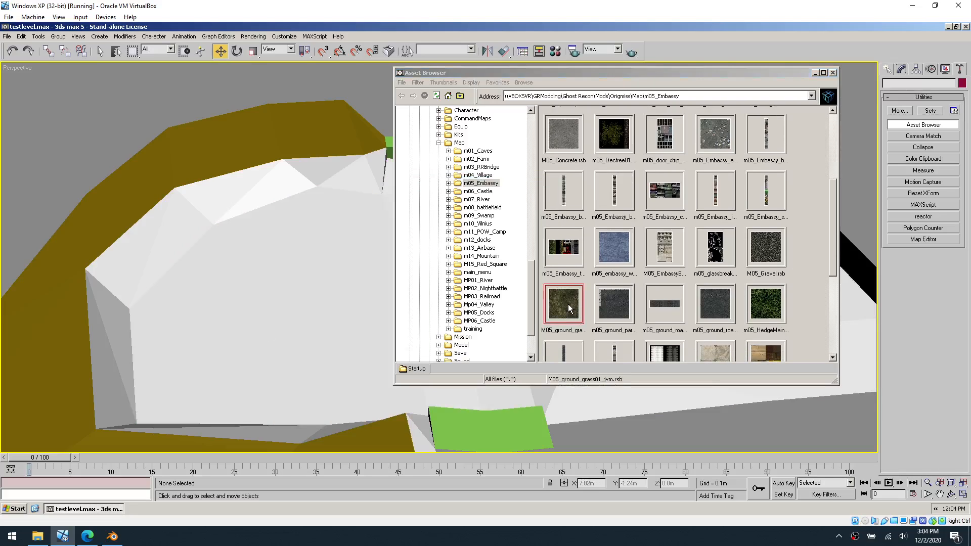
drag(568, 305, 271, 147)
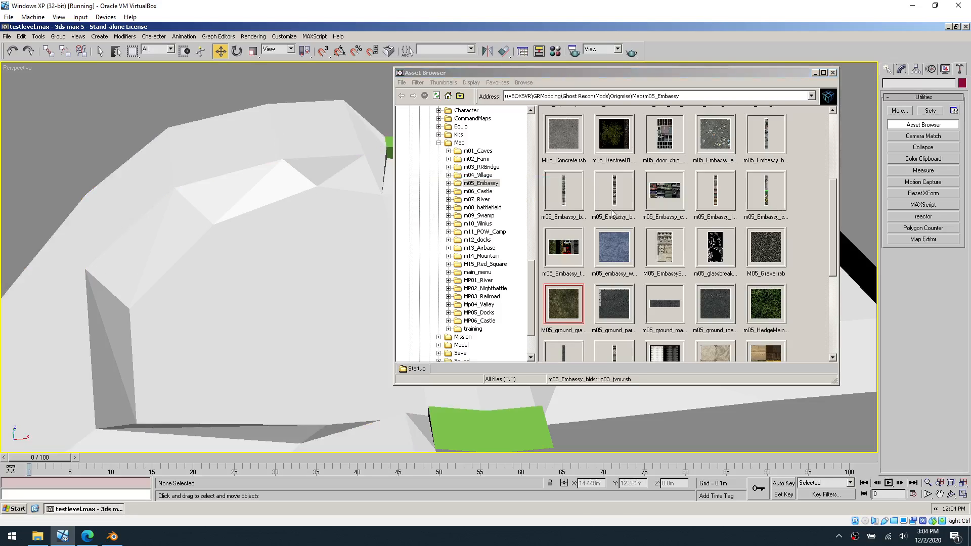
- Apply M05_Concrete.rsb to the green drains, and reopen the Asset Browser clear of the building
drag(564, 136, 548, 412)
click(833, 72)
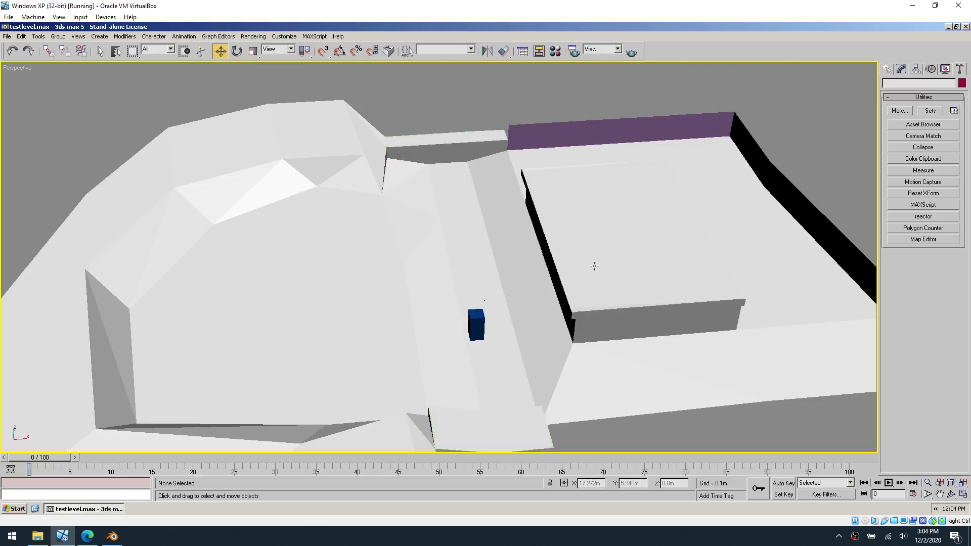
middle_drag(522, 274, 542, 287)
click(932, 125)
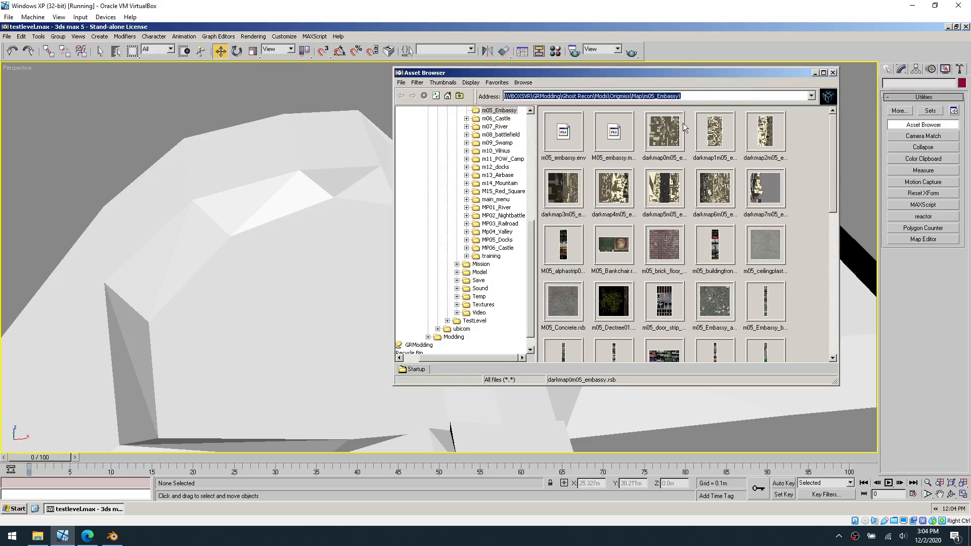
drag(699, 73, 347, 100)
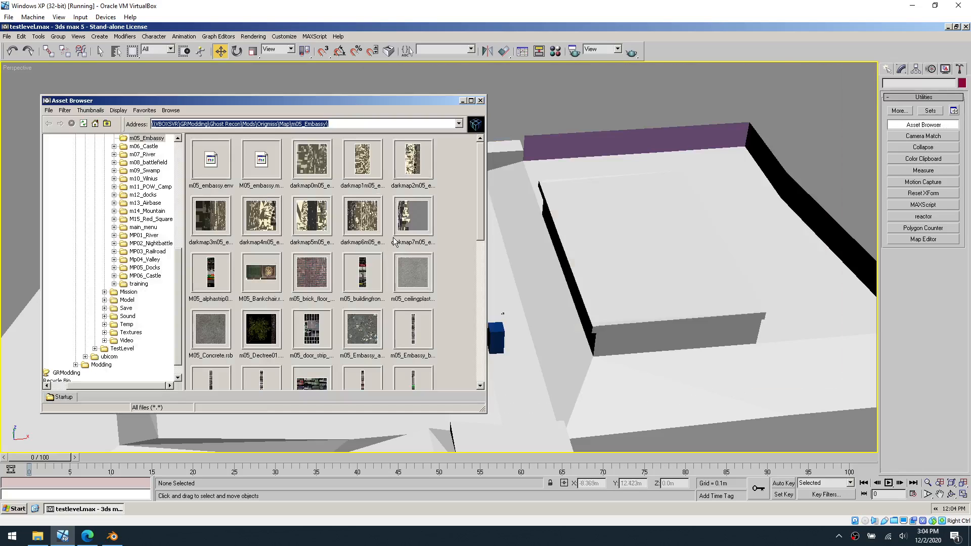
- Look through the m05_Embassy textures and the m06_Castle, MP05_Docks and m01_Caves map folders for a fence texture
drag(480, 233, 482, 299)
drag(478, 313, 475, 222)
click(144, 147)
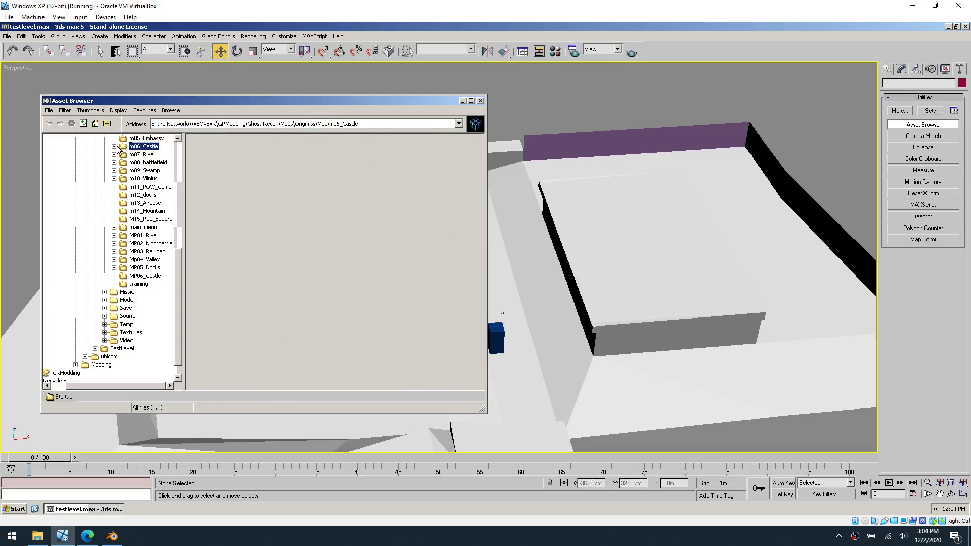
click(145, 268)
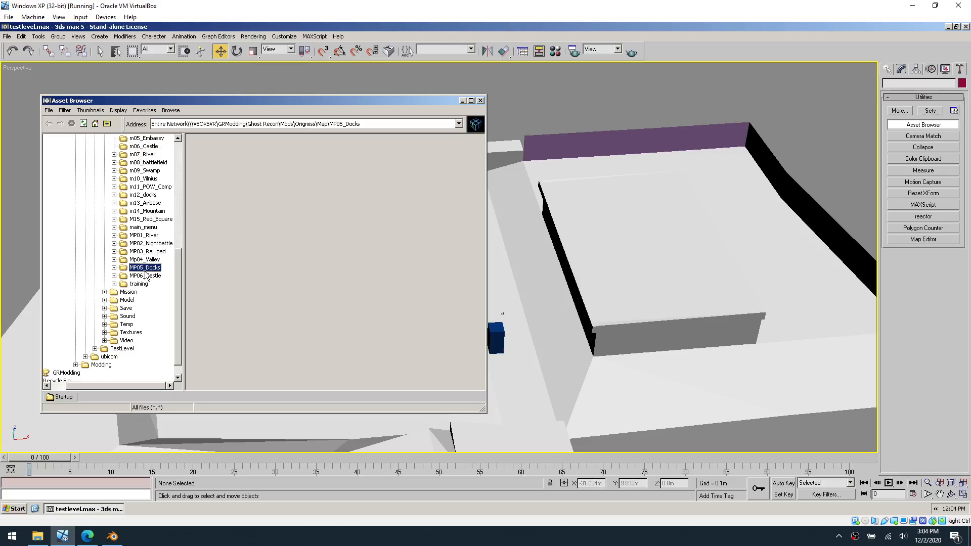
scroll(113, 155, up, 5)
click(114, 156)
click(116, 260)
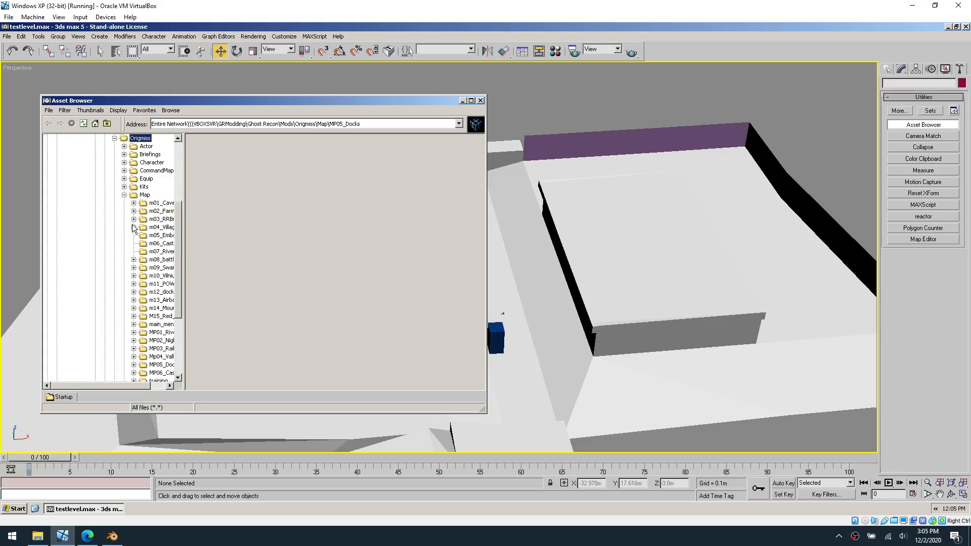
click(160, 204)
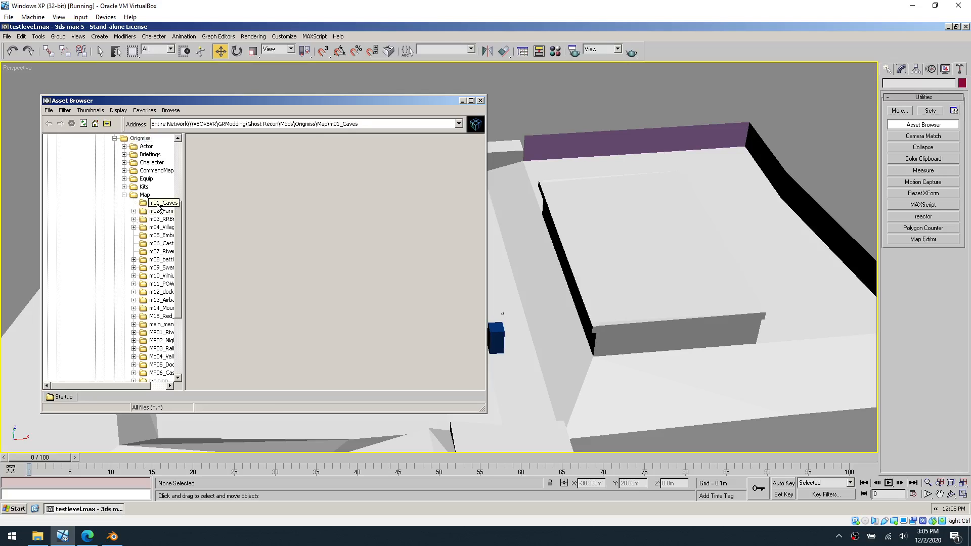
- Close and reopen the Asset Browser until its folder tree and thumbnails load again
click(479, 101)
click(923, 124)
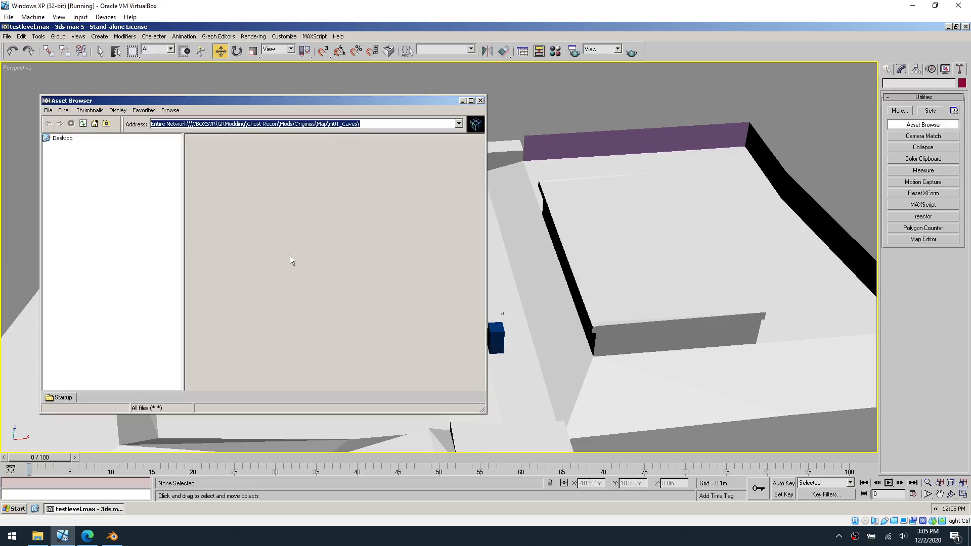
click(480, 101)
click(924, 125)
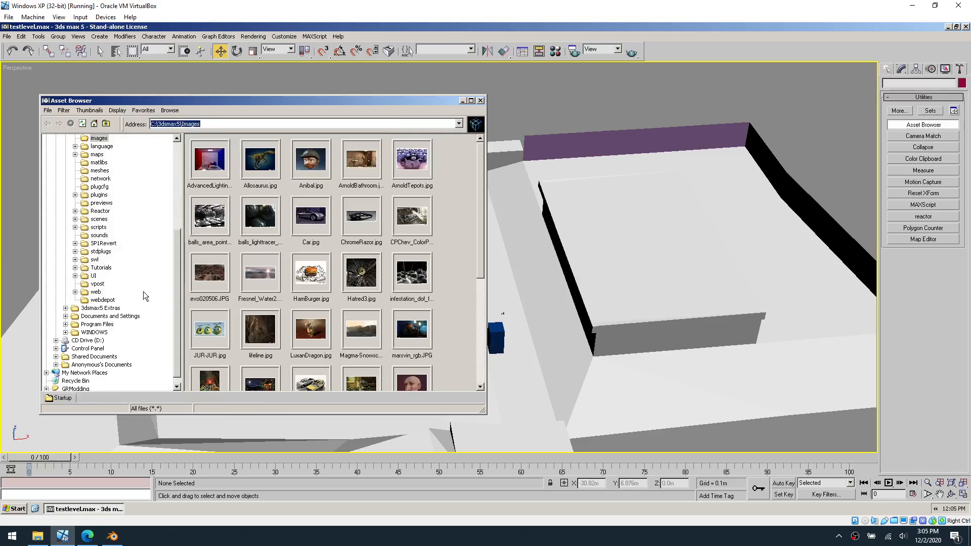
- Open the D02_Refinery map folder of the Mp1 mod under GRModding's Ghost Recon Mods folder
drag(174, 254, 171, 163)
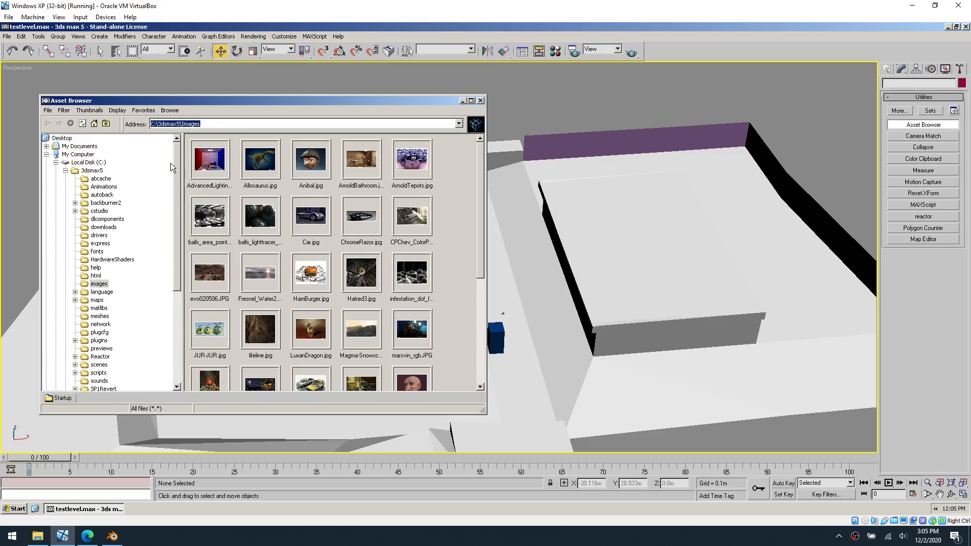
click(55, 162)
click(46, 219)
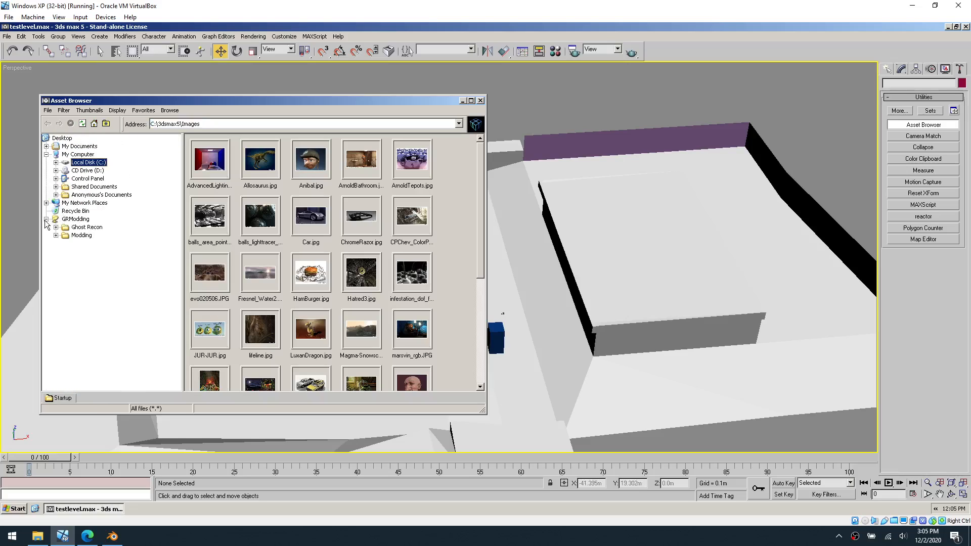
click(55, 235)
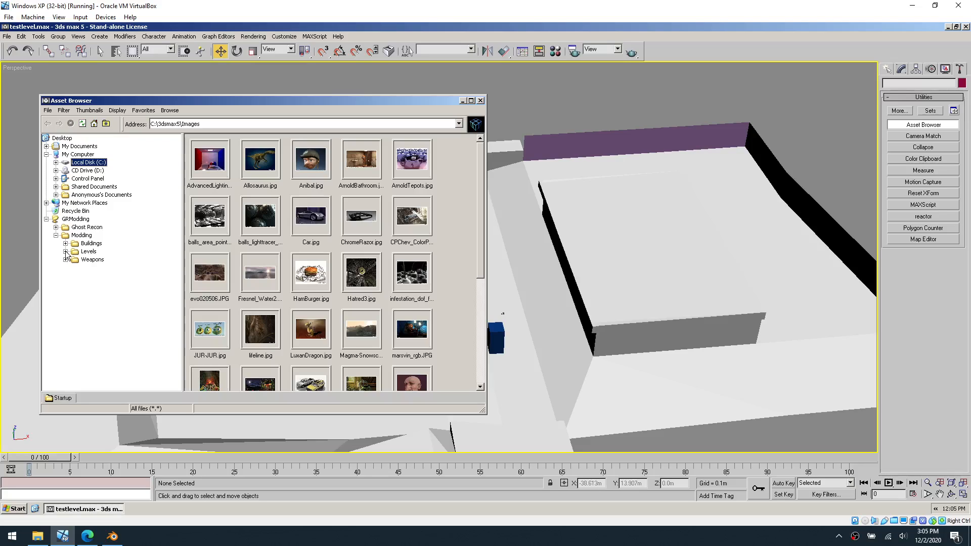
click(56, 227)
click(66, 252)
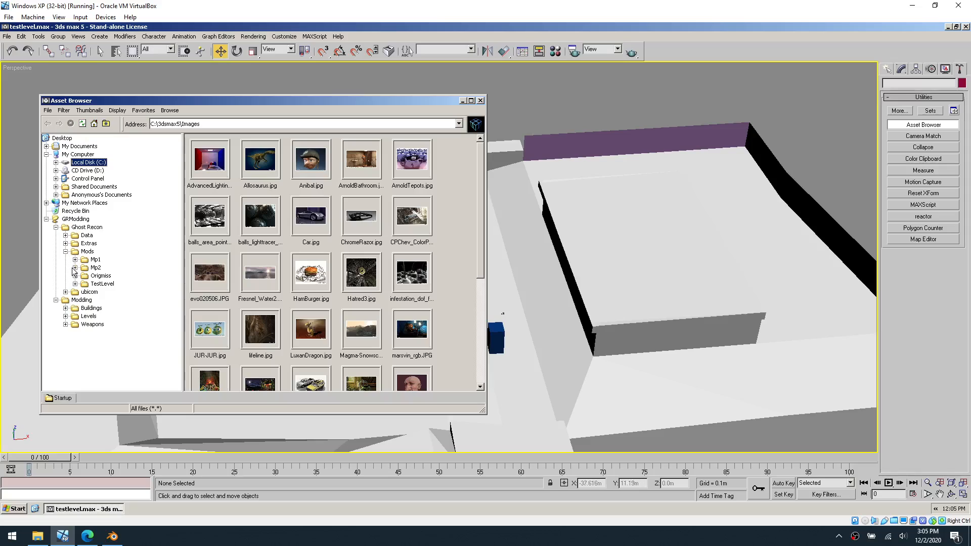
click(75, 268)
scroll(100, 302, down, 1)
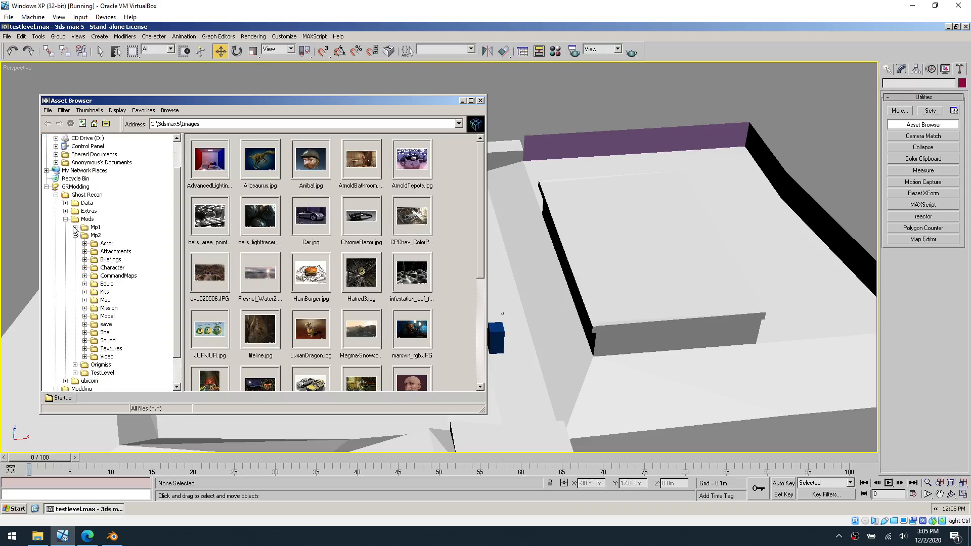
click(75, 227)
click(85, 284)
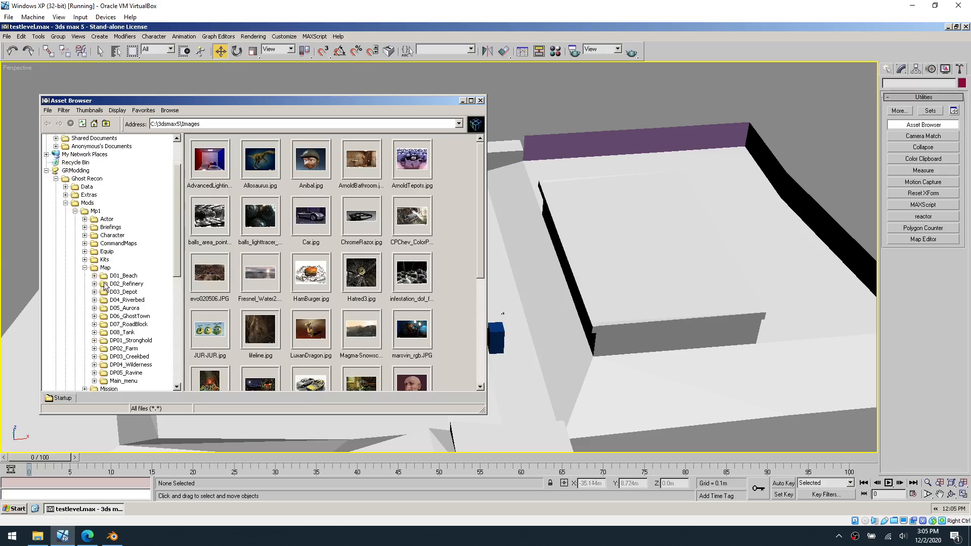
click(114, 286)
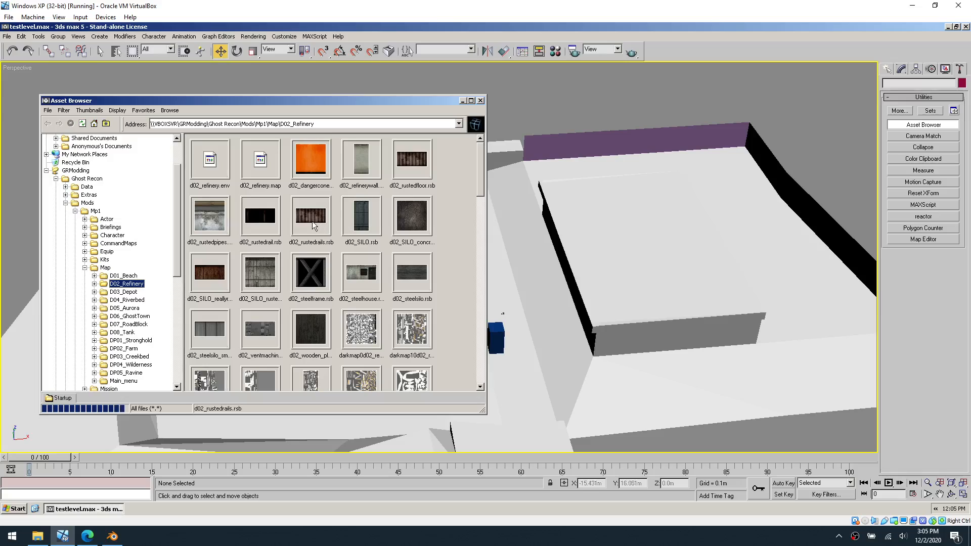
- Apply the m02_woodfence texture from the D02_Refinery folder to the purple perimeter fence and close the Asset Browser
drag(312, 220, 315, 221)
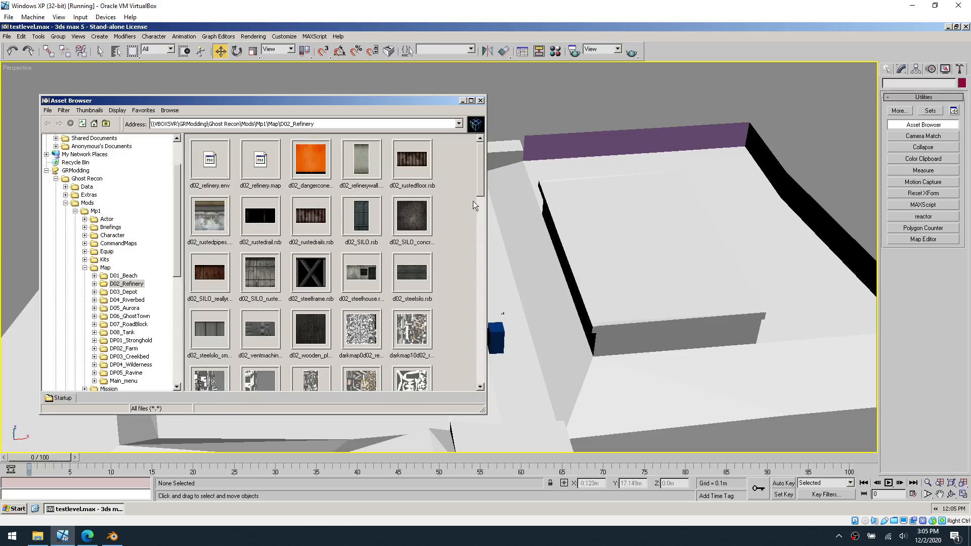
drag(481, 178, 487, 311)
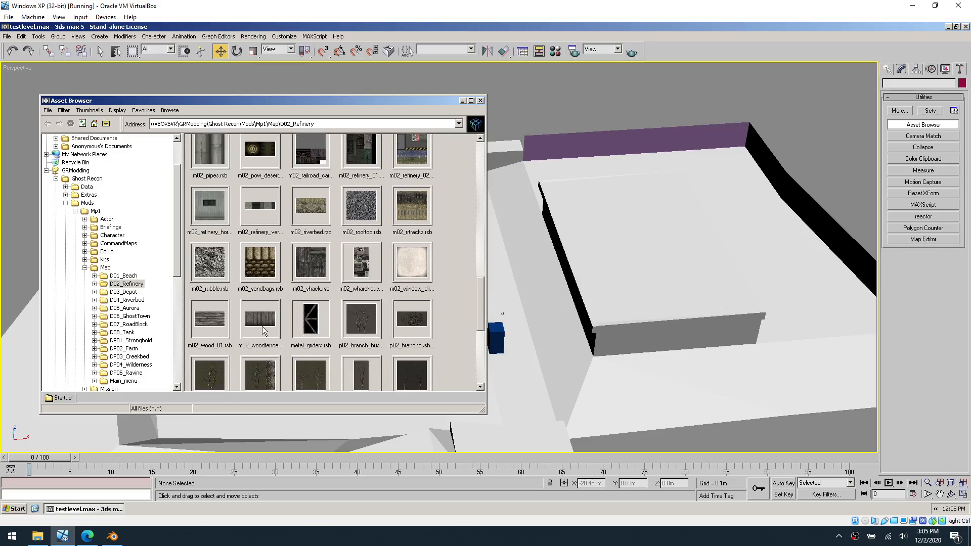
drag(262, 326, 554, 147)
click(480, 100)
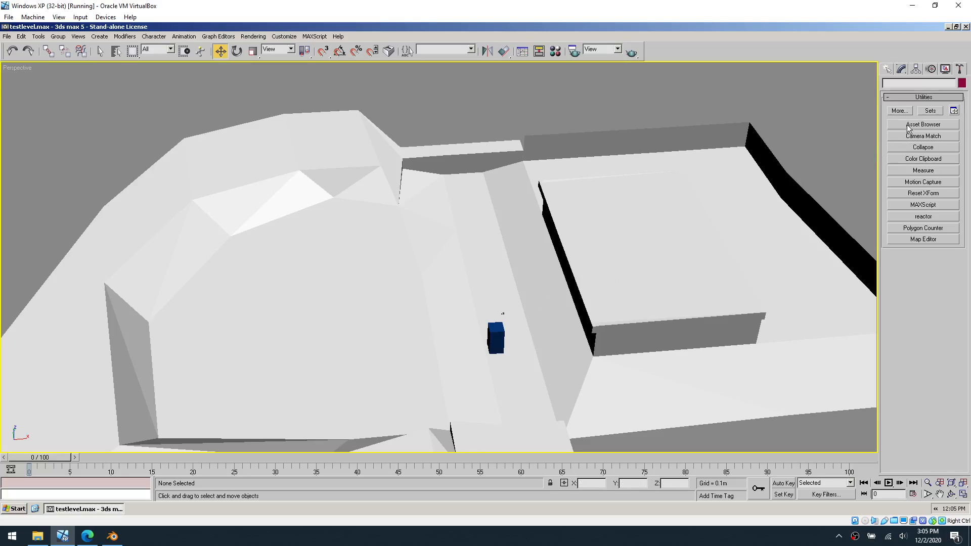
- Reopen the Asset Browser, apply a texture to the small blue box, and close the browser
click(908, 128)
drag(410, 221, 498, 336)
click(481, 101)
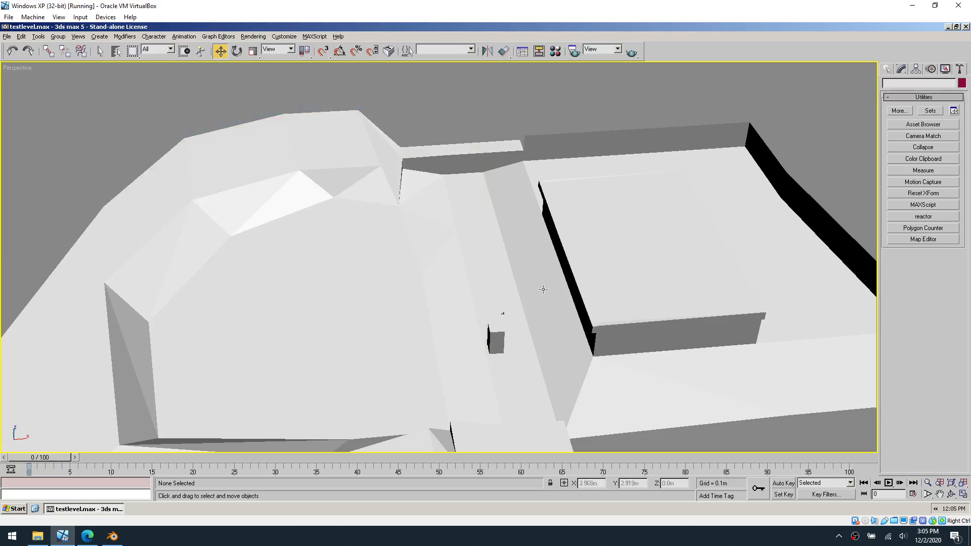
- Add a UVW Map modifier with Box mapping to the perimeter fence
alt+middle_drag(544, 289, 619, 285)
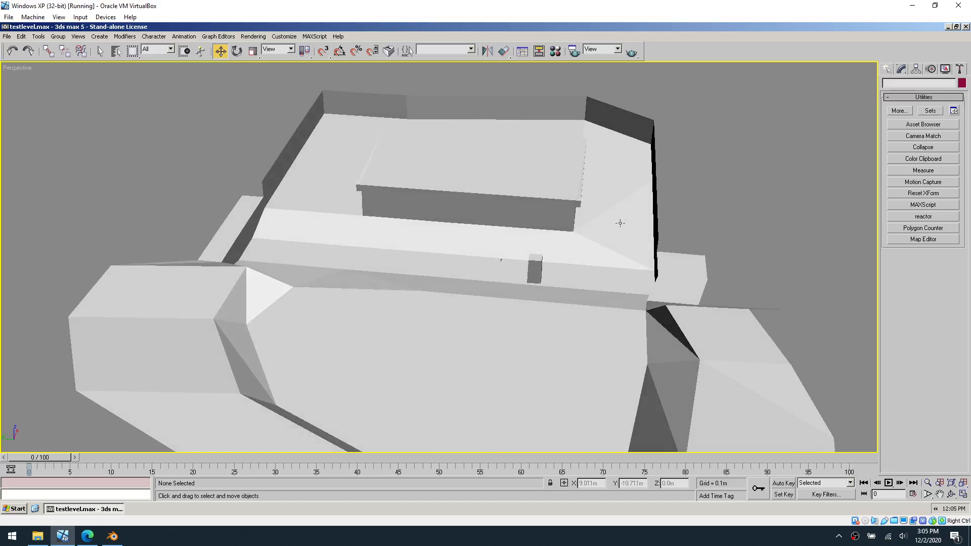
alt+middle_drag(630, 239, 588, 241)
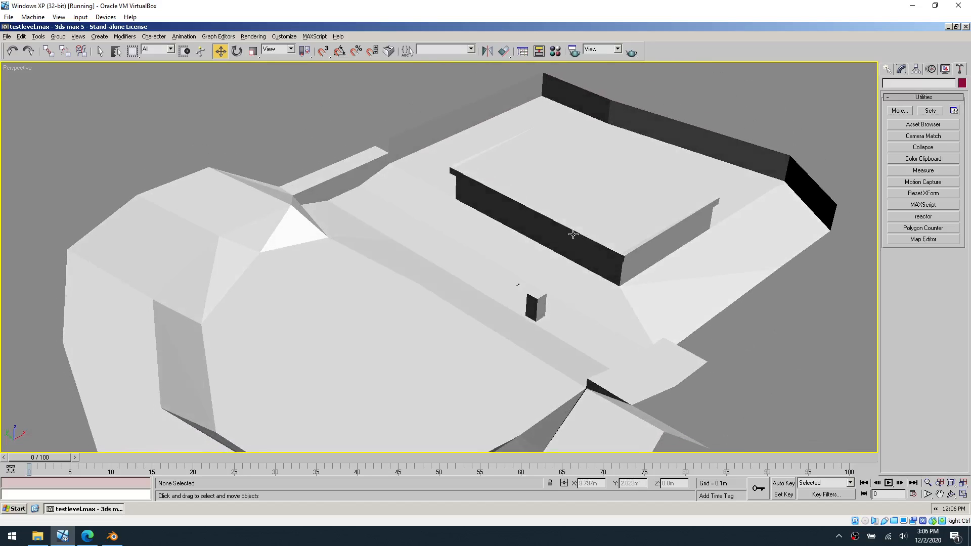
click(455, 125)
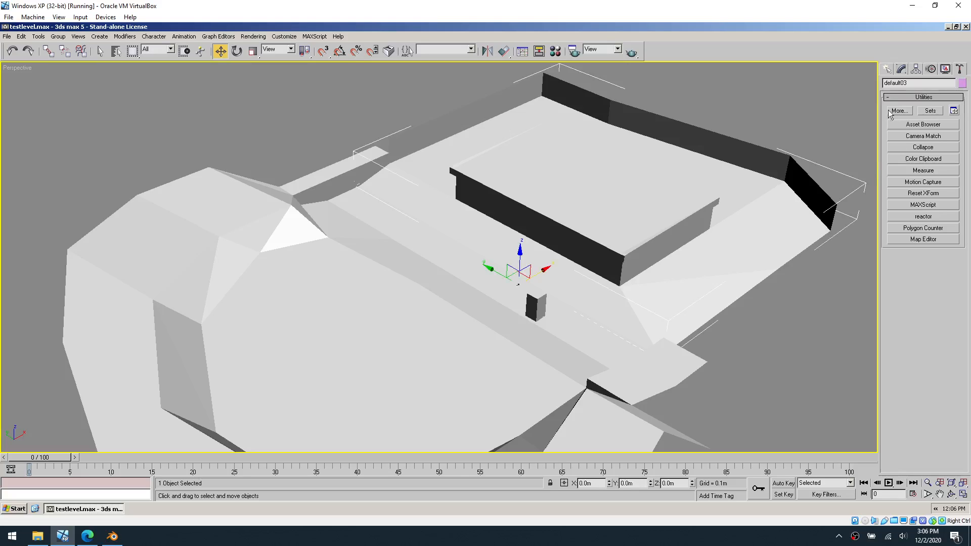
click(901, 69)
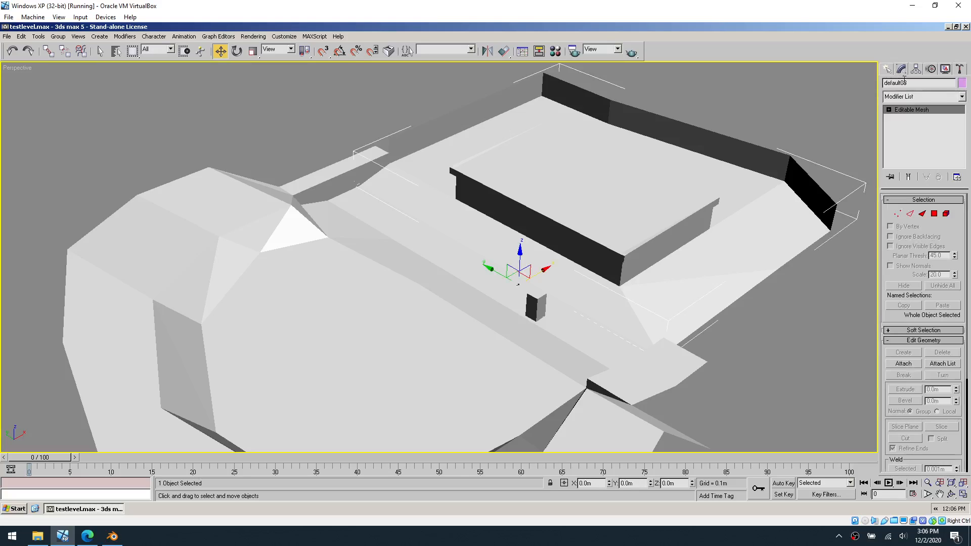
click(959, 97)
scroll(910, 354, down, 10)
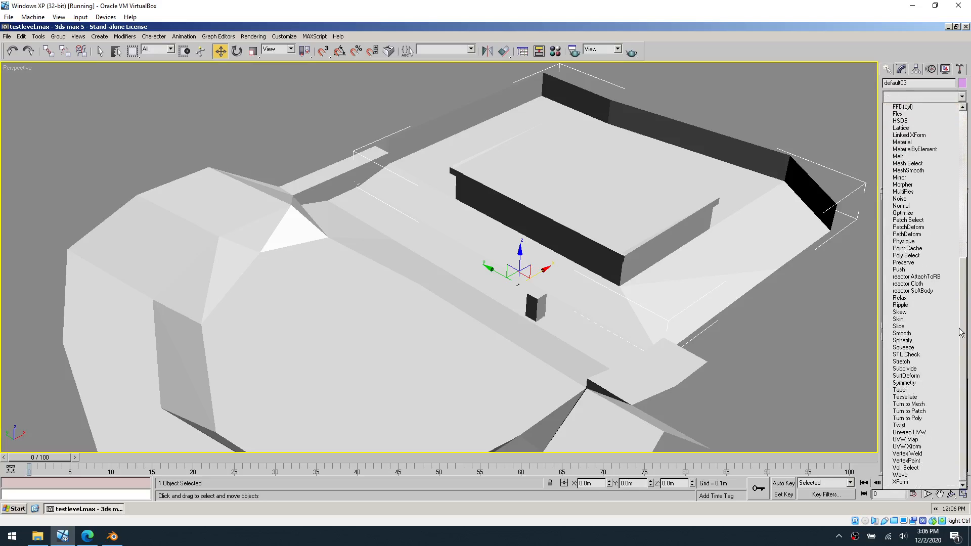
click(906, 440)
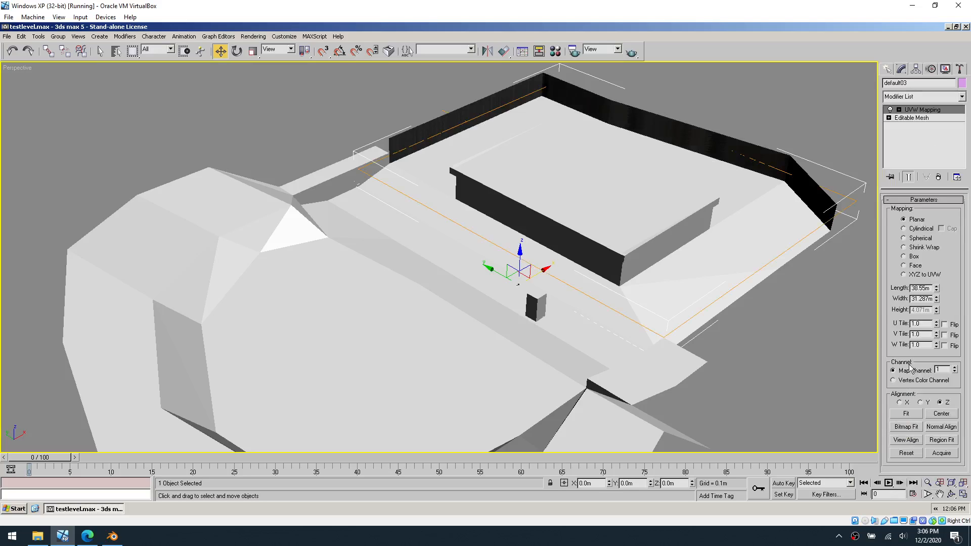
click(904, 257)
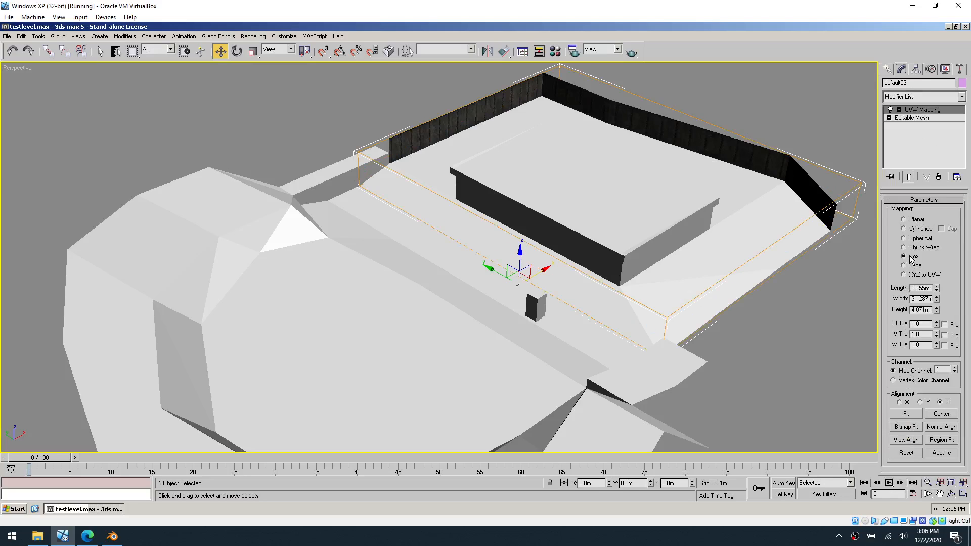
- Set the length, width and height of the fence's box mapping to 10 m
double_click(921, 288)
text(10)
key(Tab)
text(10)
key(Tab)
text(10)
key(Return)
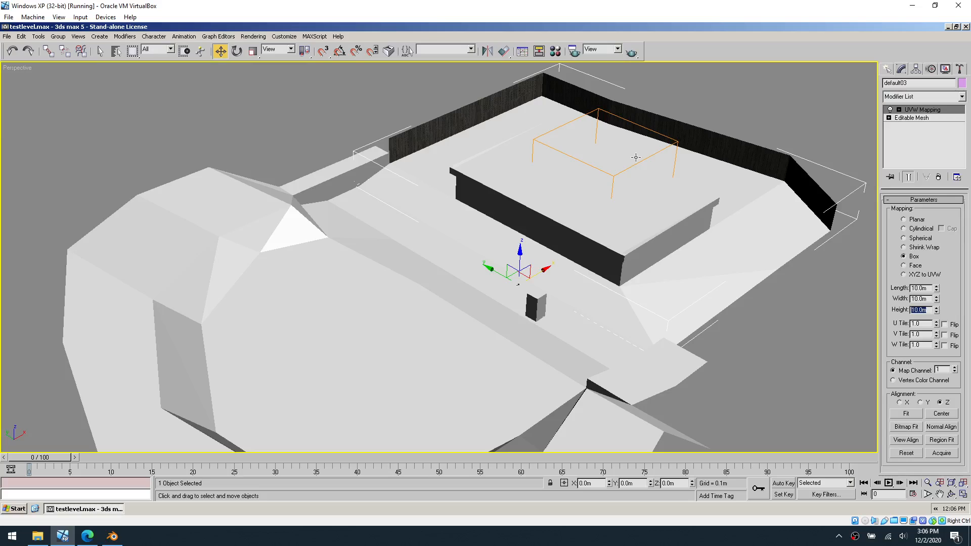
- Examine the fence's plank texture up close from inside the compound, keeping the fence selected
alt+middle_drag(527, 139, 598, 119)
alt+scroll(512, 156, up, 5)
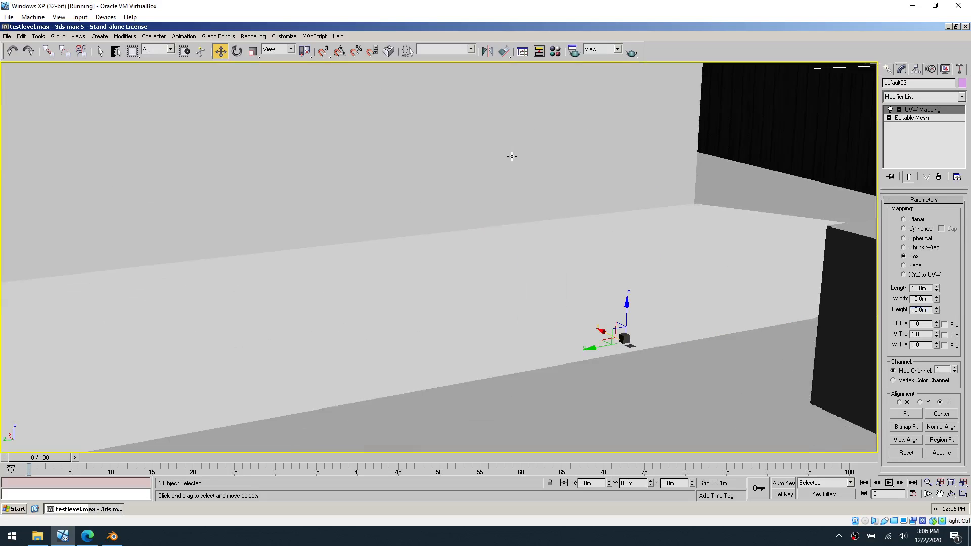
click(470, 169)
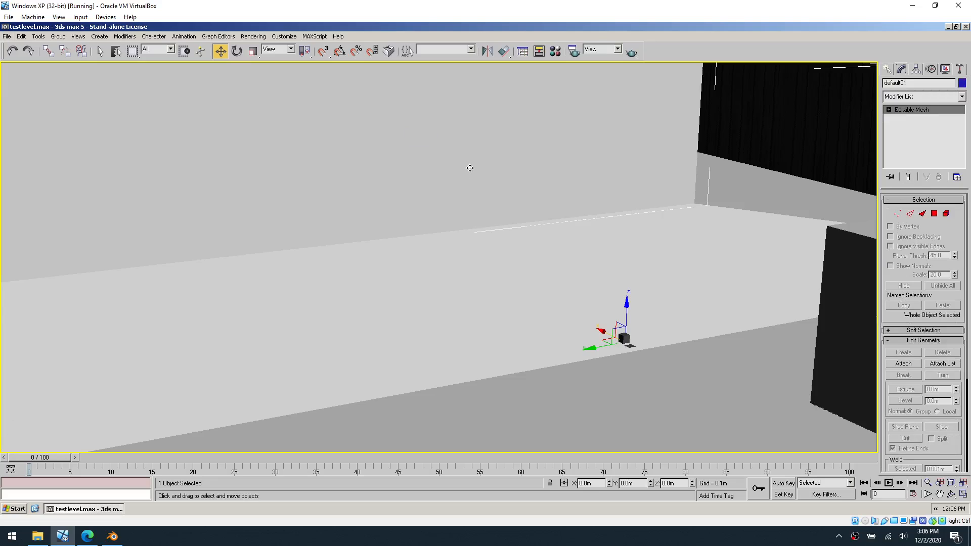
scroll(470, 168, down, 5)
scroll(393, 177, up, 2)
mouse_move(393, 177)
alt+middle_down()
mouse_move(521, 234)
mouse_move(377, 177)
alt+middle_up()
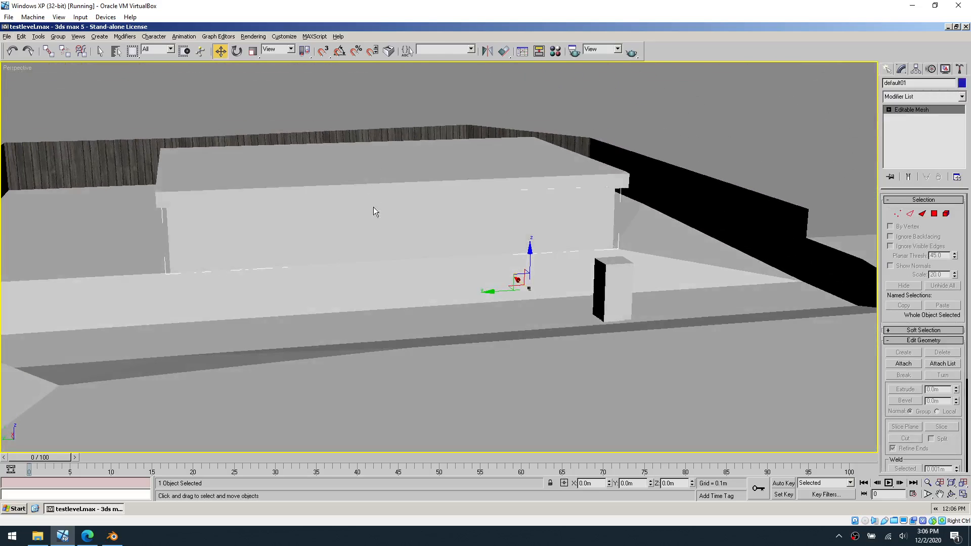
click(614, 140)
alt+middle_drag(424, 140, 555, 179)
click(202, 188)
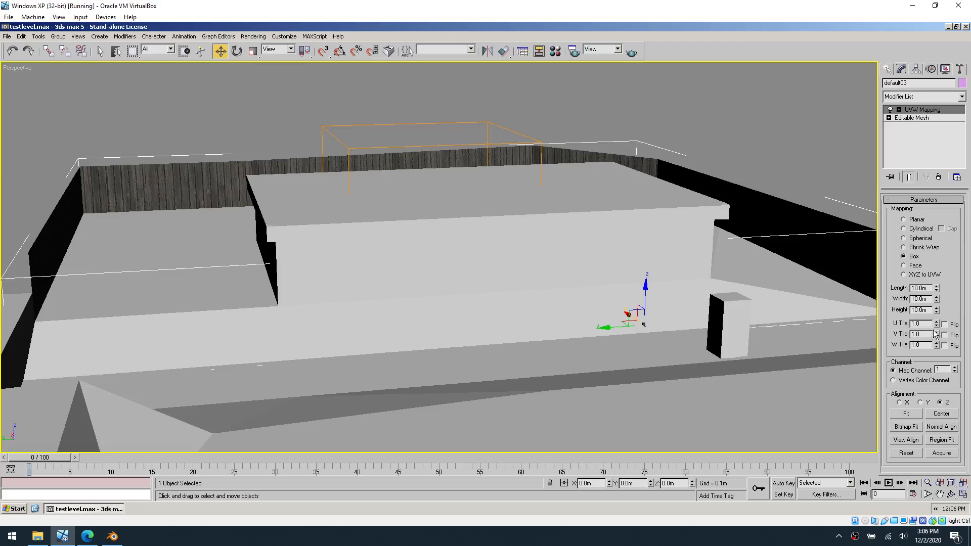
- Check the download texture size and bitmap matching settings of the viewport display driver
click(285, 37)
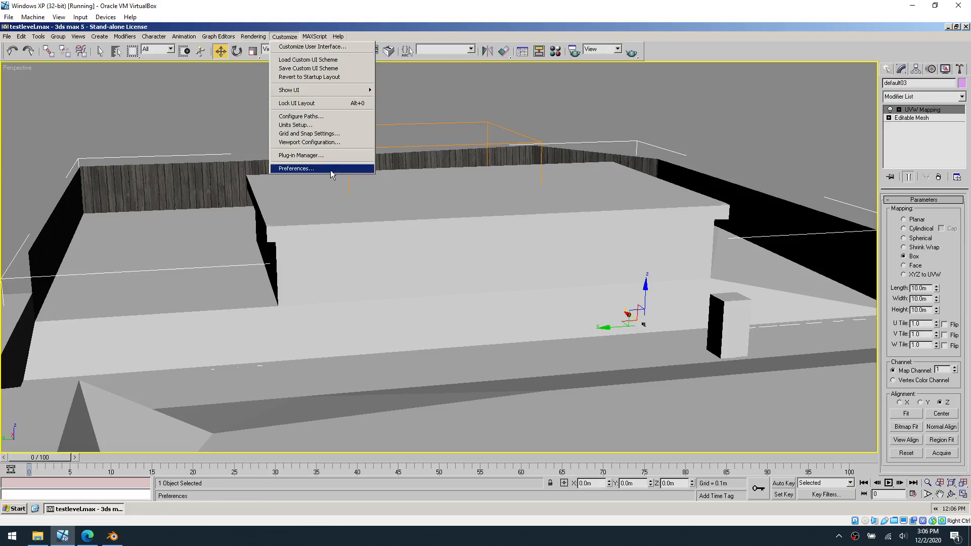
click(330, 168)
click(480, 160)
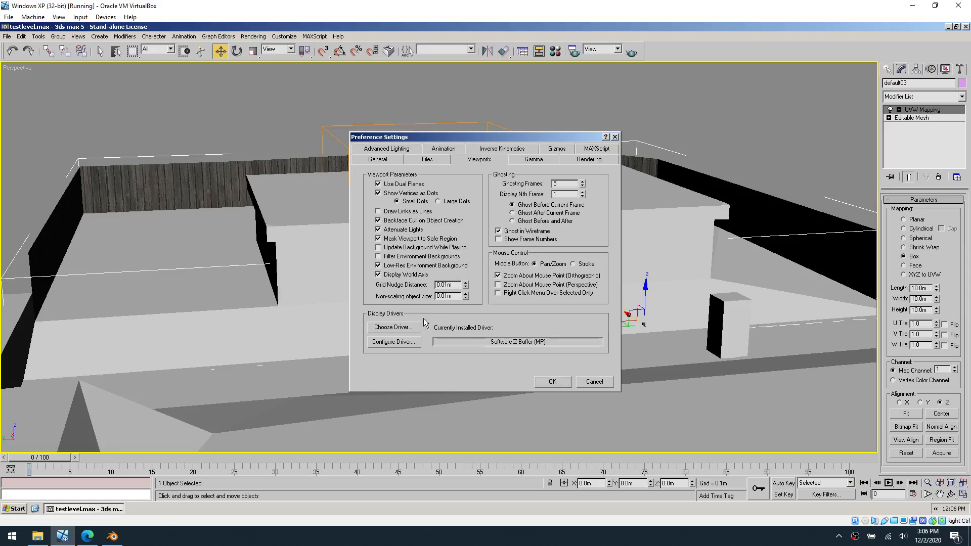
click(399, 344)
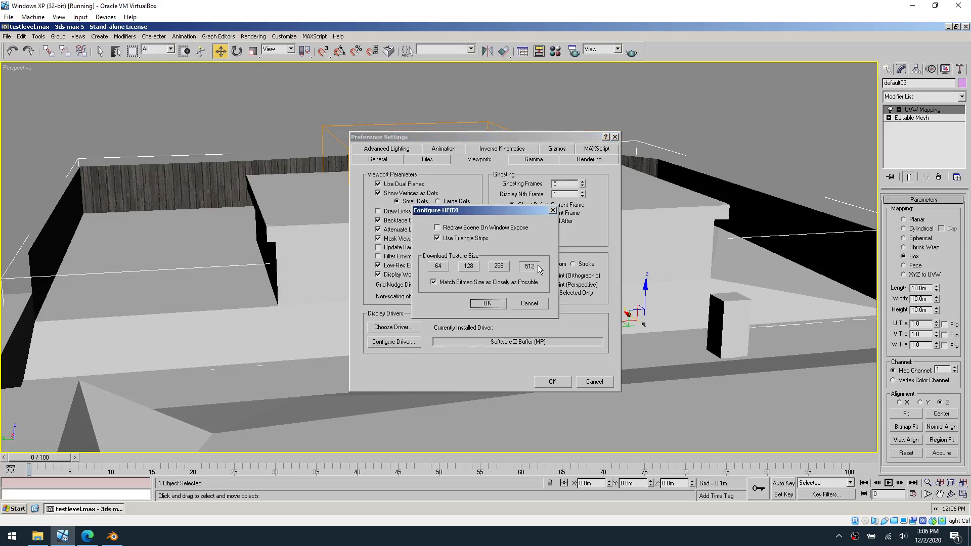
click(486, 303)
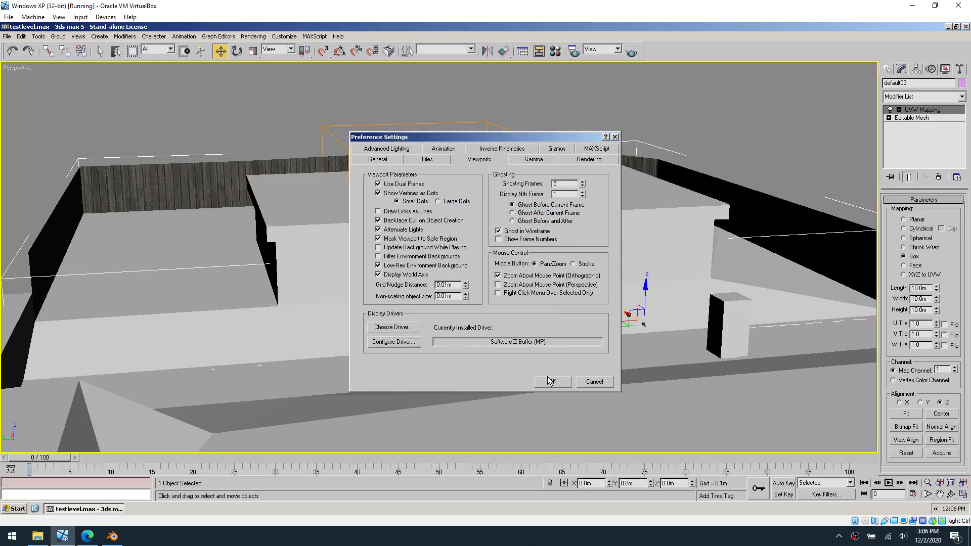
click(550, 381)
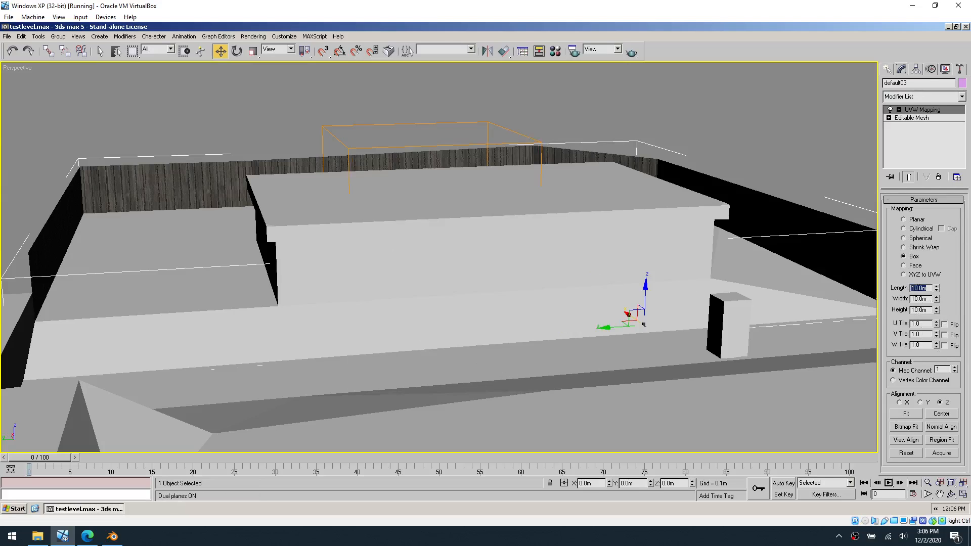
- Set the length, width and height of the fence's box mapping to 2 m
text(2)
key(Tab)
text(2)
key(Tab)
text(2)
key(Return)
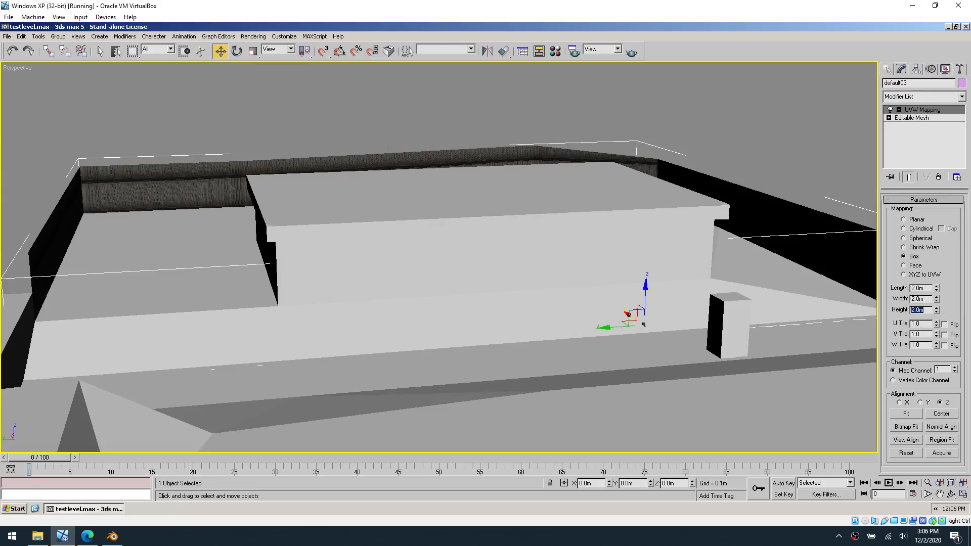
- Set the length, width and height of the fence's box mapping to 3 m
click(919, 288)
text(3)
key(Tab)
text(3)
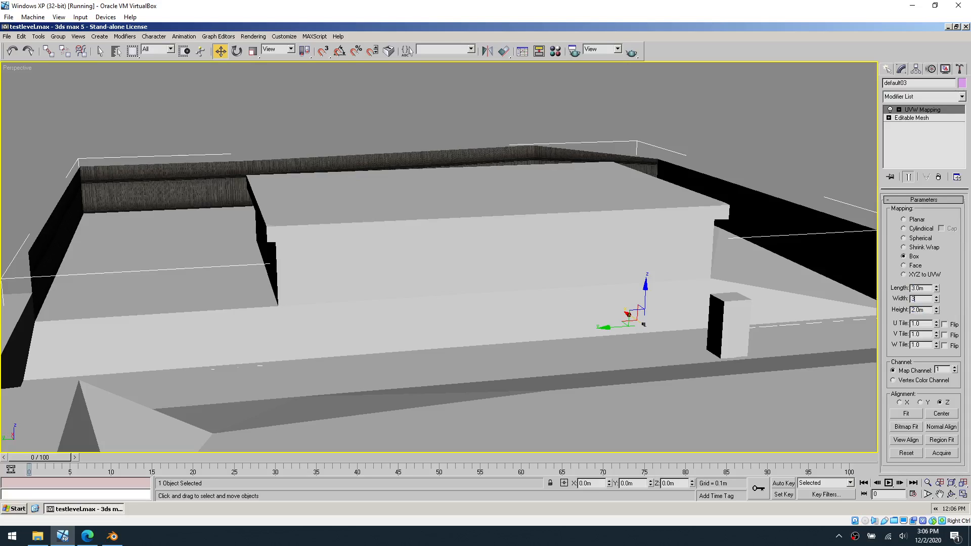
key(Tab)
text(3)
key(Return)
- Set the length, width and height of the fence's box mapping to 5 m
click(919, 288)
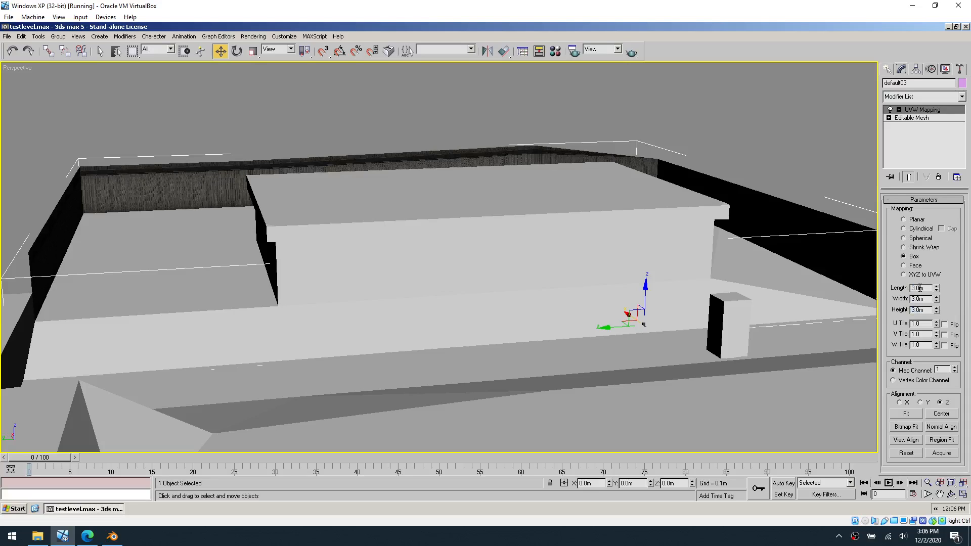
text(5)
key(Tab)
text(5)
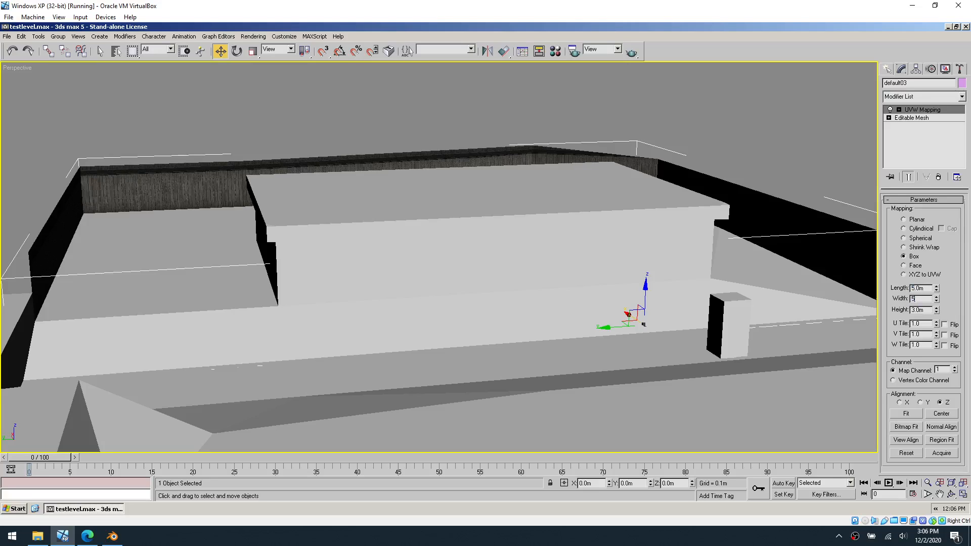
key(Tab)
text(5)
key(Return)
- Apply a UVW Map modifier with box mapping to the building's walls
click(535, 243)
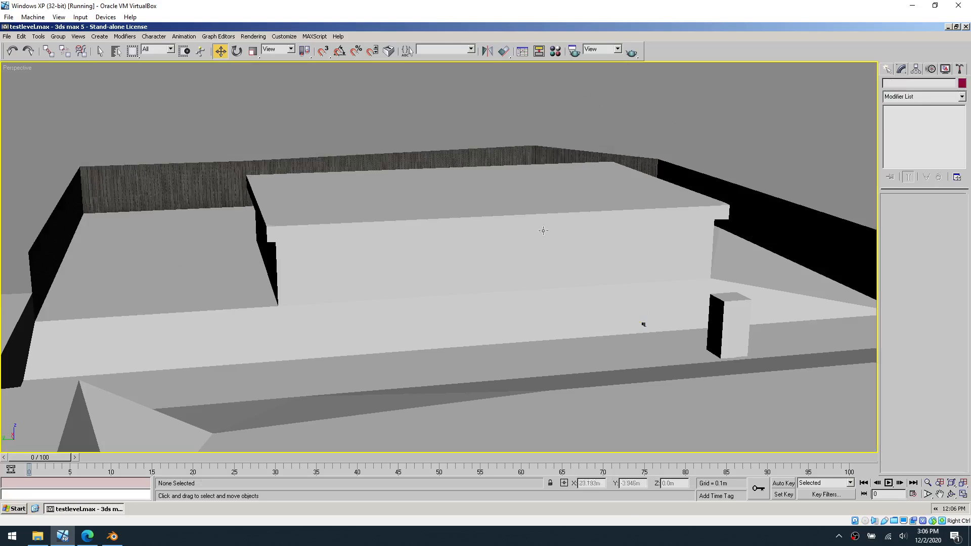
click(962, 97)
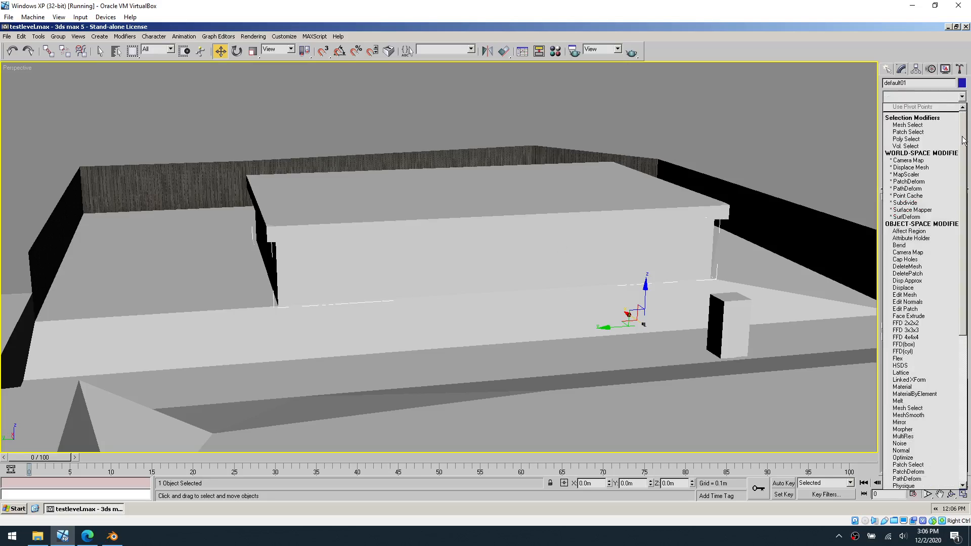
scroll(925, 303, down, 10)
click(916, 441)
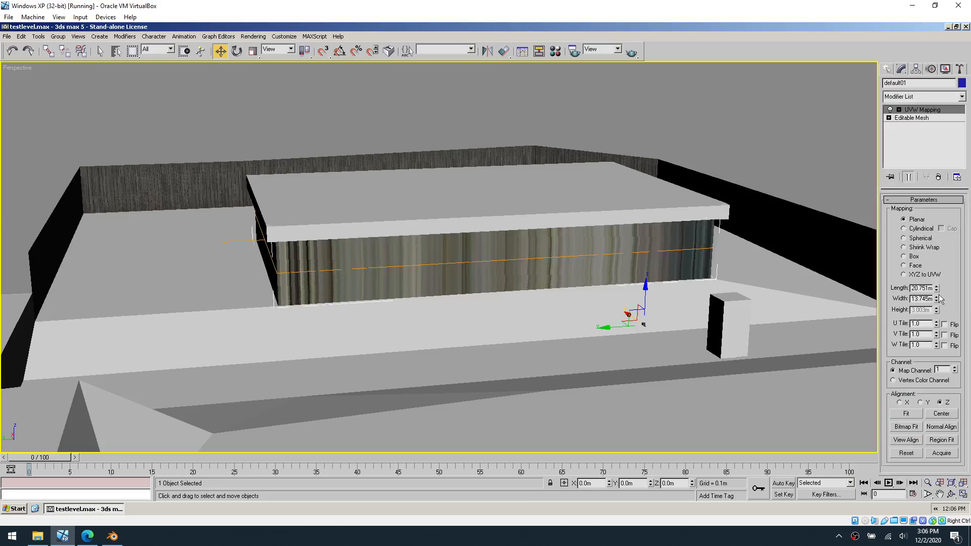
click(904, 257)
- Set the length, width and height of the building walls' box mapping to 10 m
double_click(923, 288)
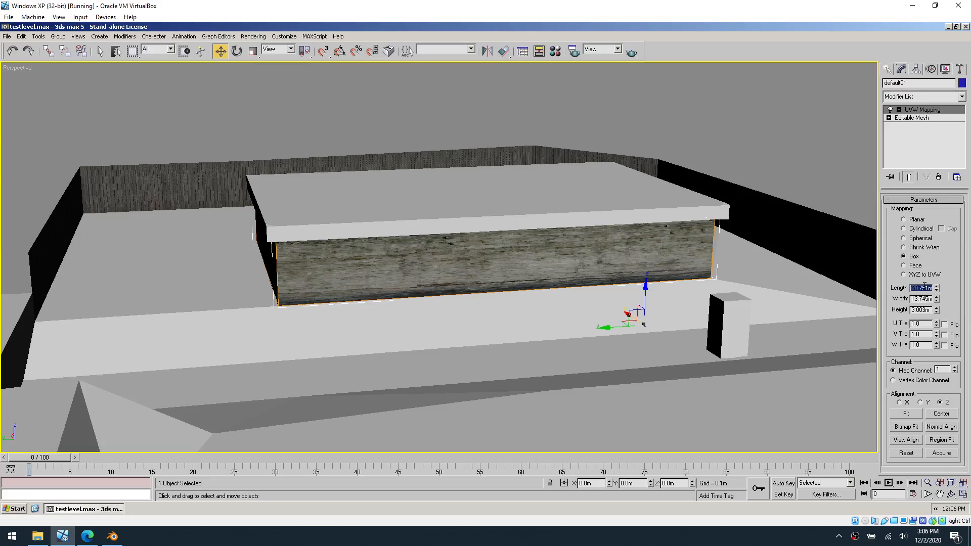
text(10)
key(Tab)
text(10)
key(Tab)
text(10)
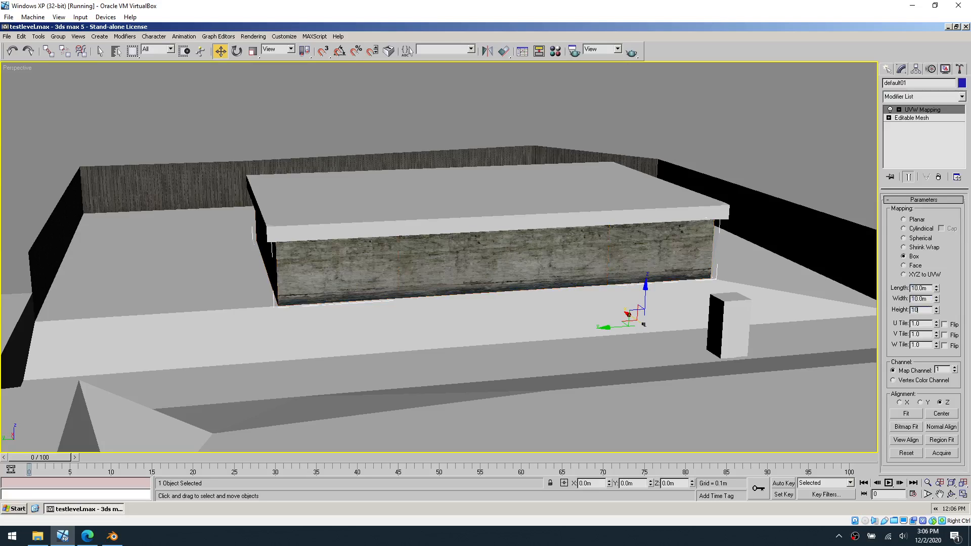
key(Return)
- Set the length, width and height of the building walls' box mapping to 5 m
click(921, 288)
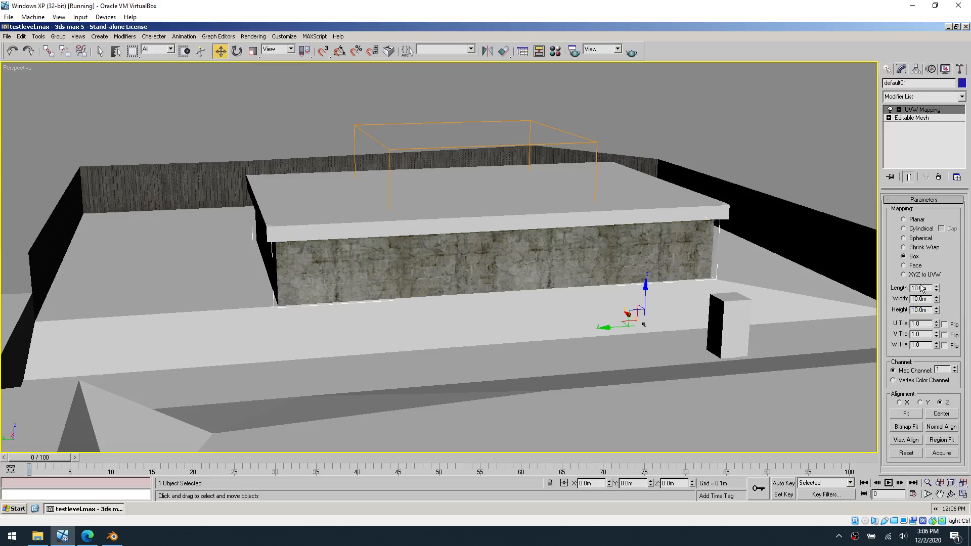
double_click(920, 288)
text(5)
key(Tab)
text(5)
key(Tab)
text(5)
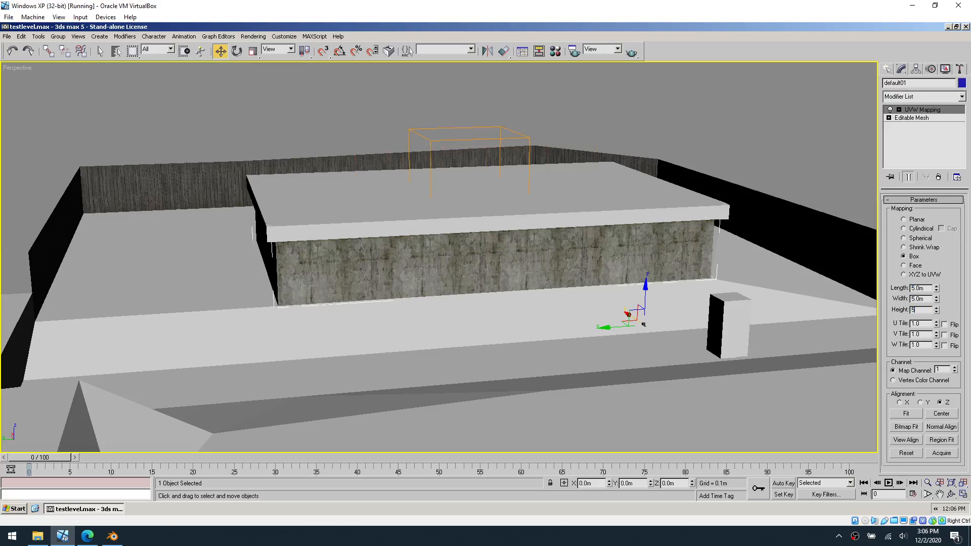
key(Return)
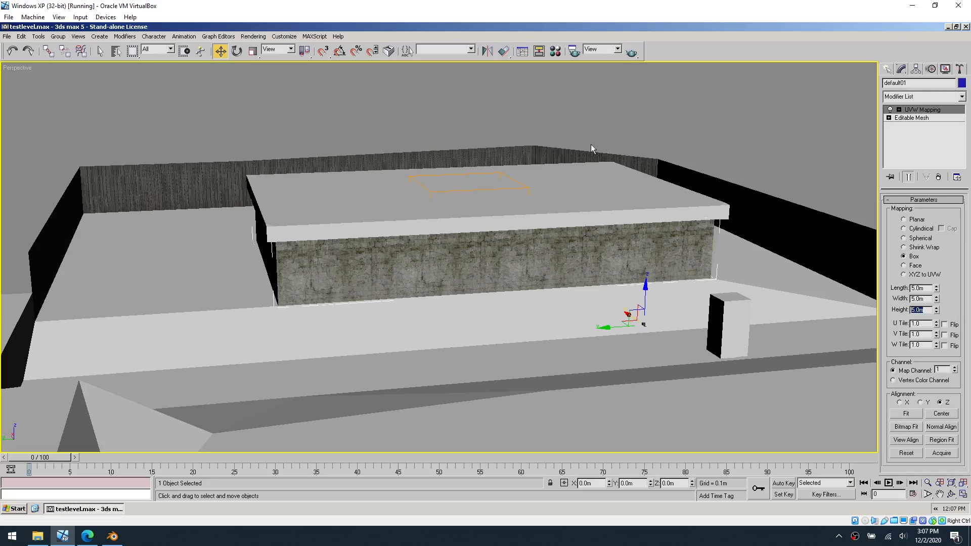
- Apply a UVW Map modifier to the building's roof slab
click(564, 203)
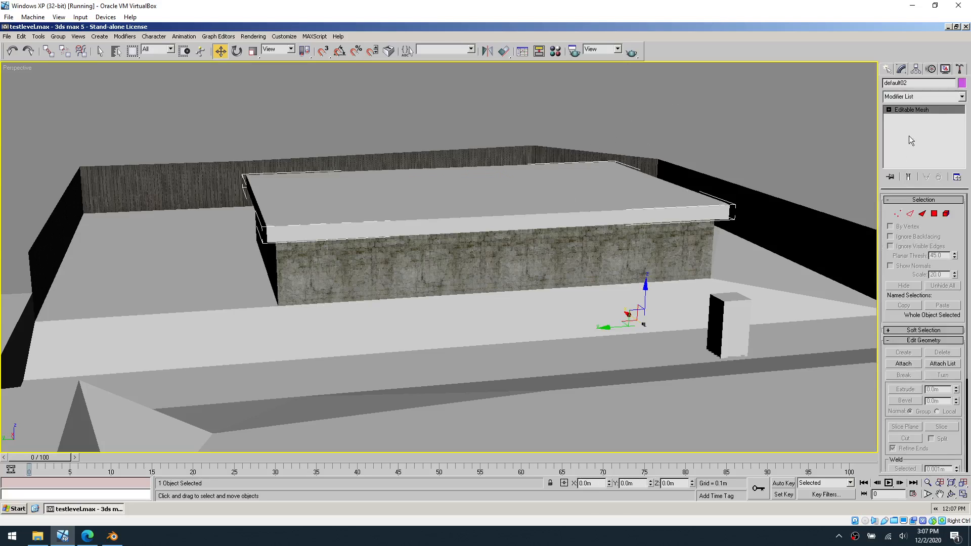
click(962, 97)
drag(964, 187, 968, 387)
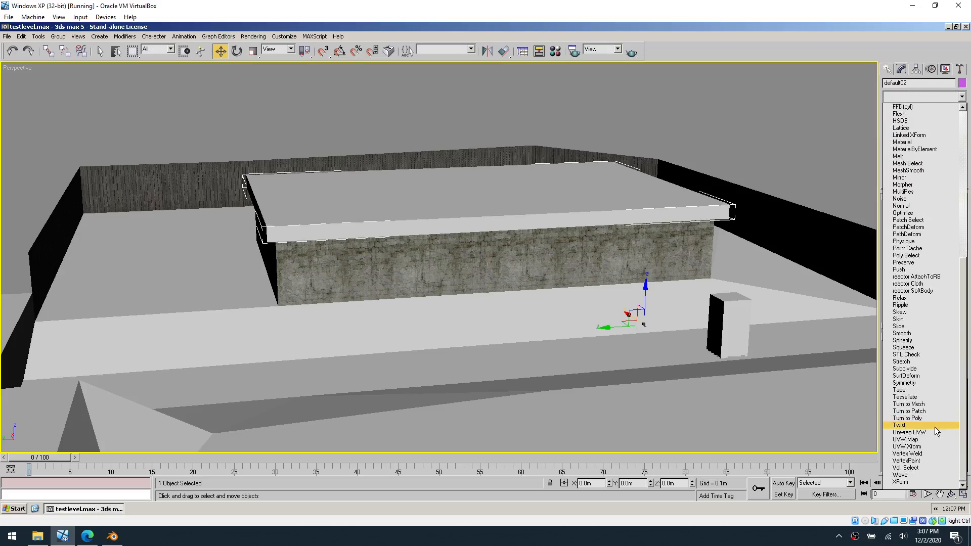
click(926, 440)
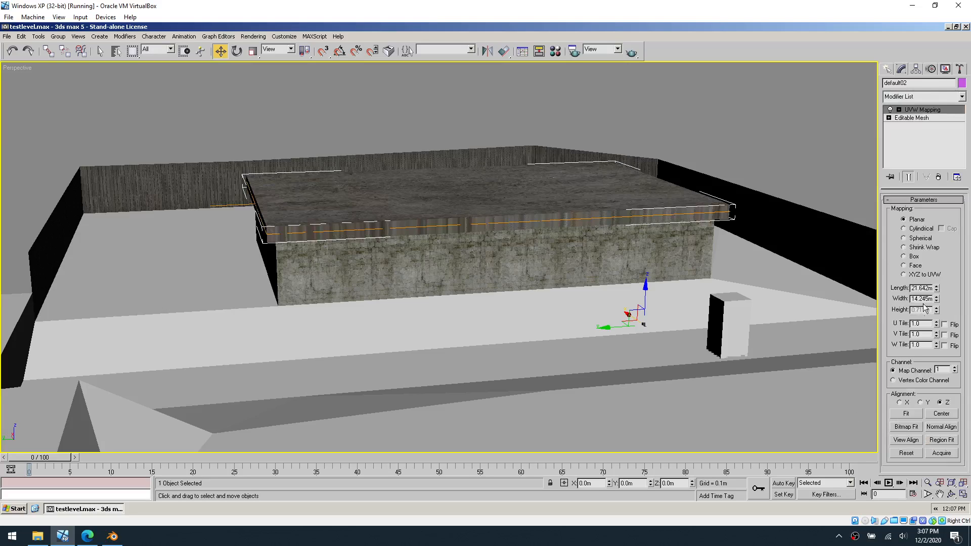
- Switch the roof slab's mapping to box with length, width and height of 5 m, and deselect the slab
double_click(919, 288)
text(5)
key(Tab)
text(5)
key(Tab)
text(5)
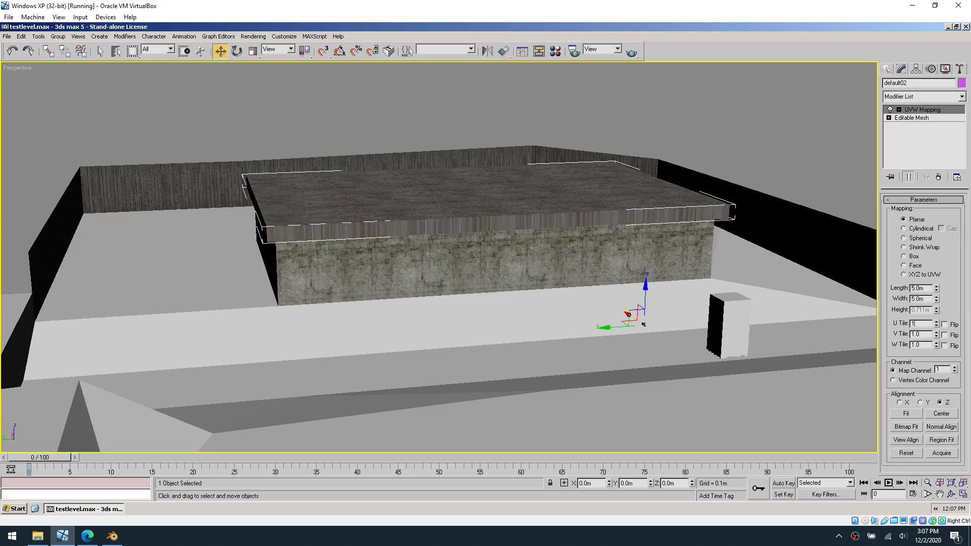
click(914, 257)
double_click(921, 310)
text(5)
key(Return)
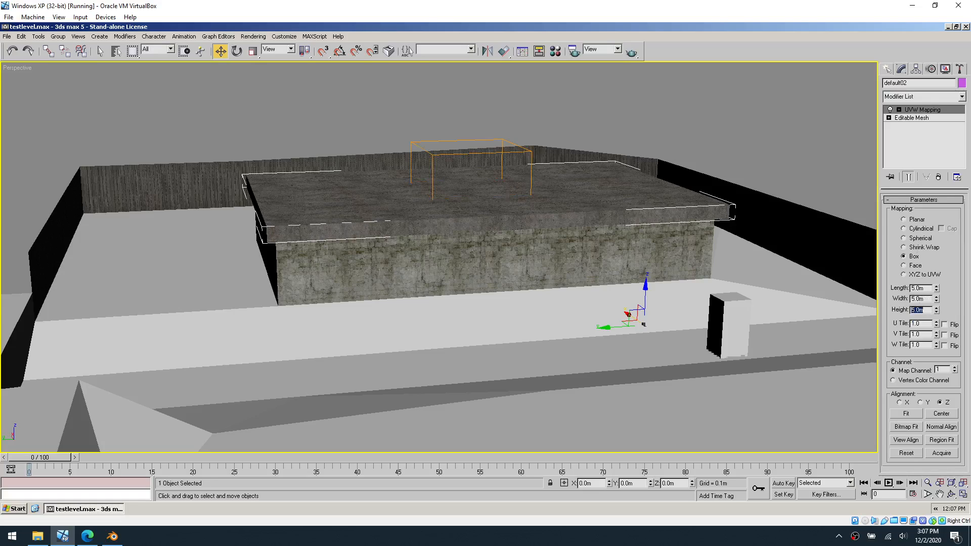
click(702, 141)
- Apply a UVW Map modifier to the ground mesh around the building
click(613, 320)
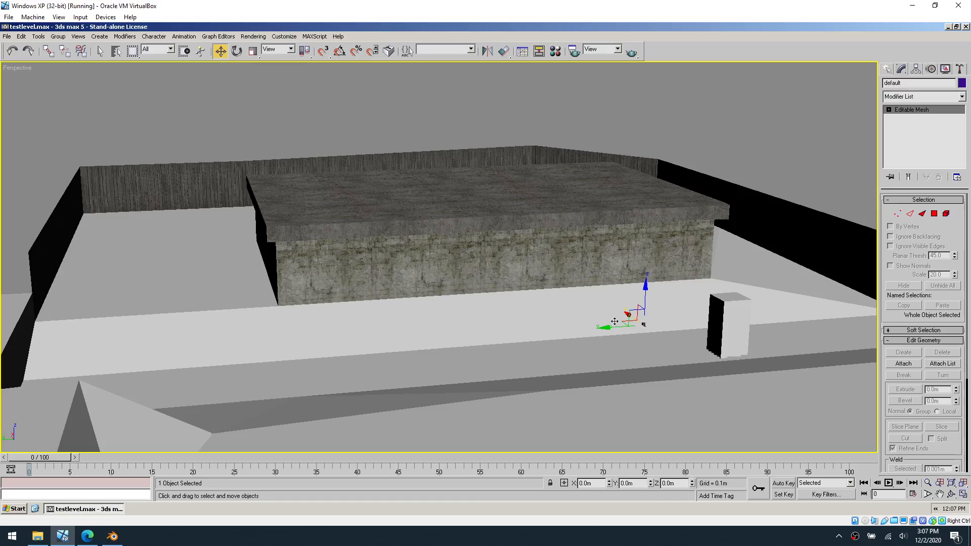
click(961, 96)
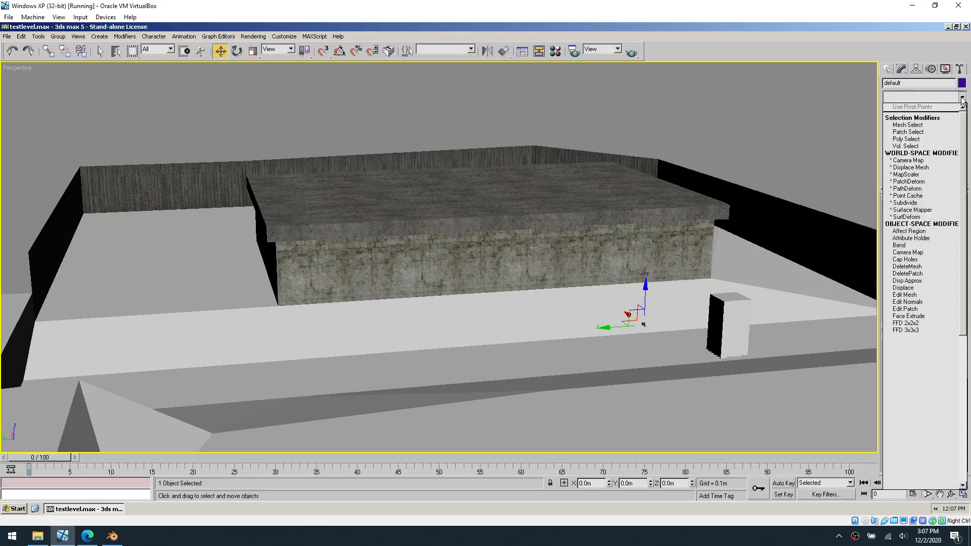
scroll(963, 144, down, 10)
click(921, 433)
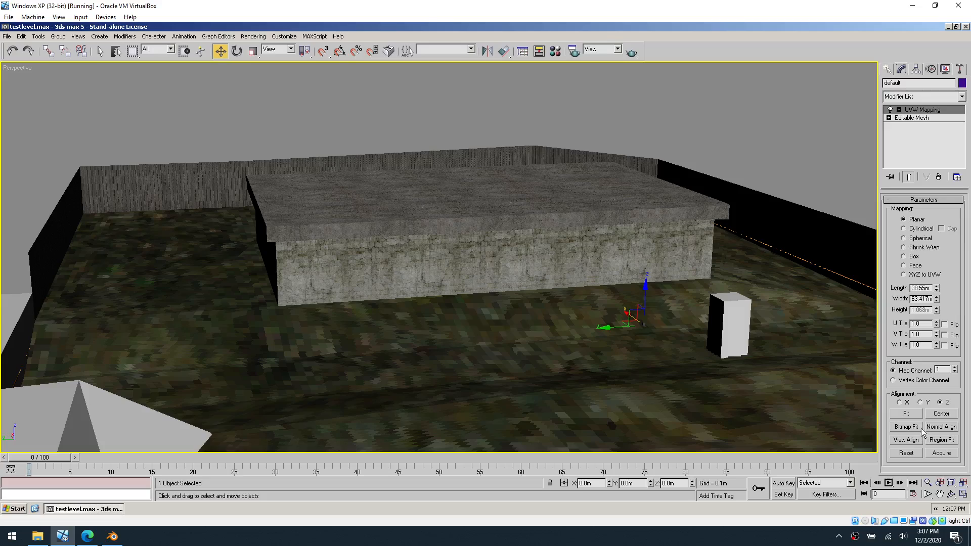
- Set the length and width of the ground's planar mapping to 10 m
double_click(923, 287)
text(10)
key(Tab)
text(10)
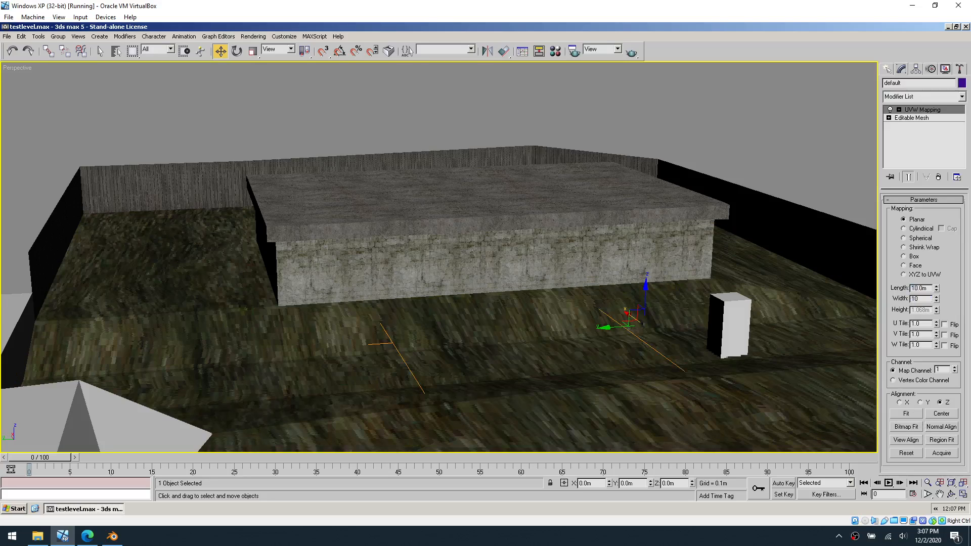
key(Return)
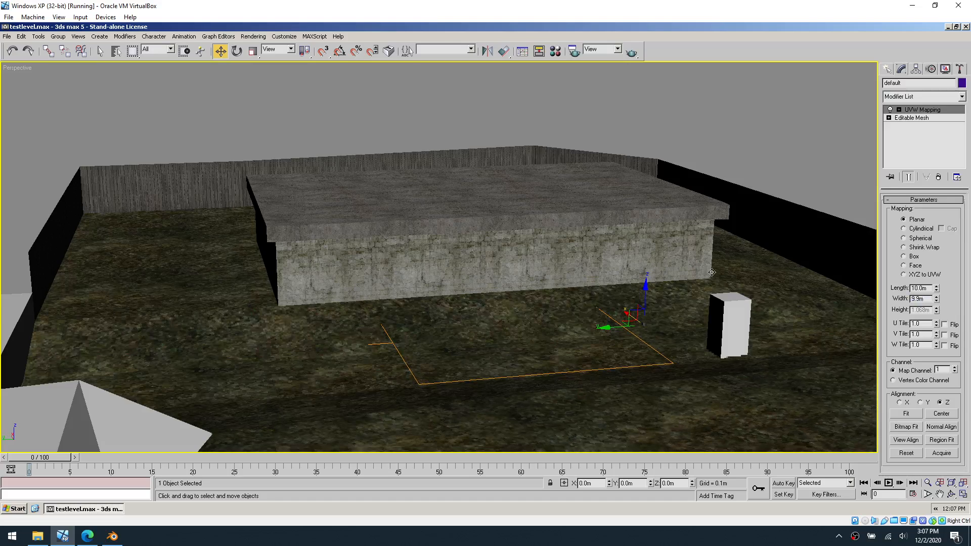
- Set the length and width of the ground's planar mapping to 5 m, and deselect the ground
click(951, 494)
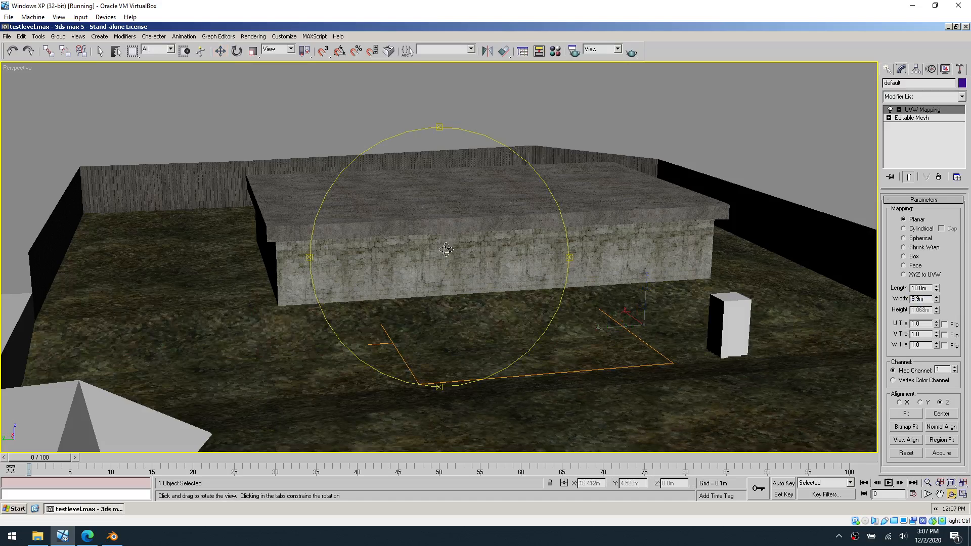
drag(448, 248, 475, 281)
key(w)
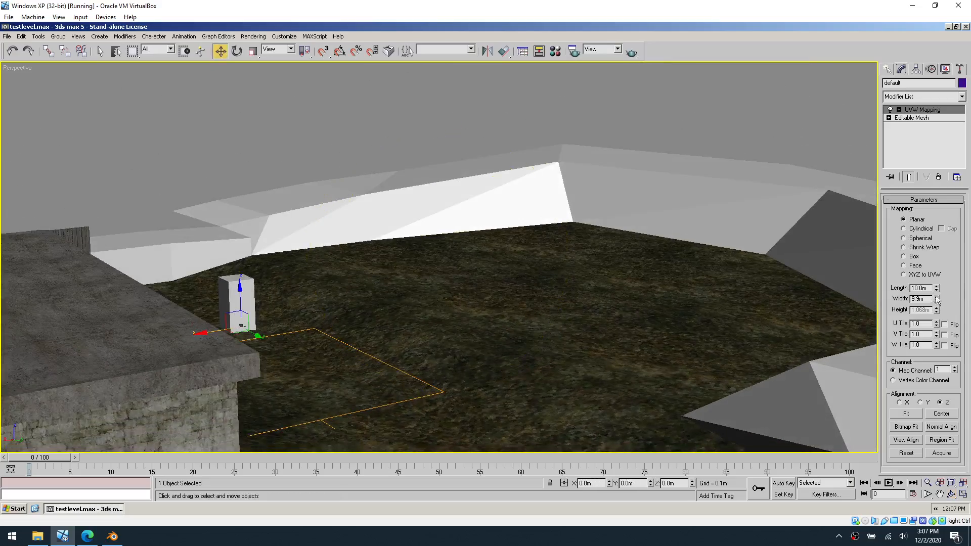
double_click(922, 287)
text(5)
key(Tab)
text(5)
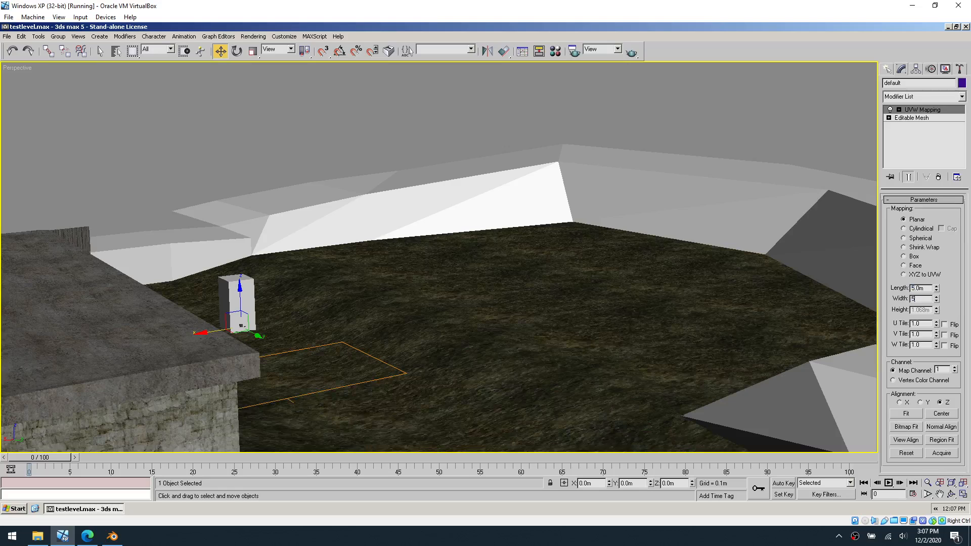
key(Return)
click(424, 135)
- Apply a UVW Map modifier to the rock cliff around the ground, trying box mapping before returning to planar
click(455, 202)
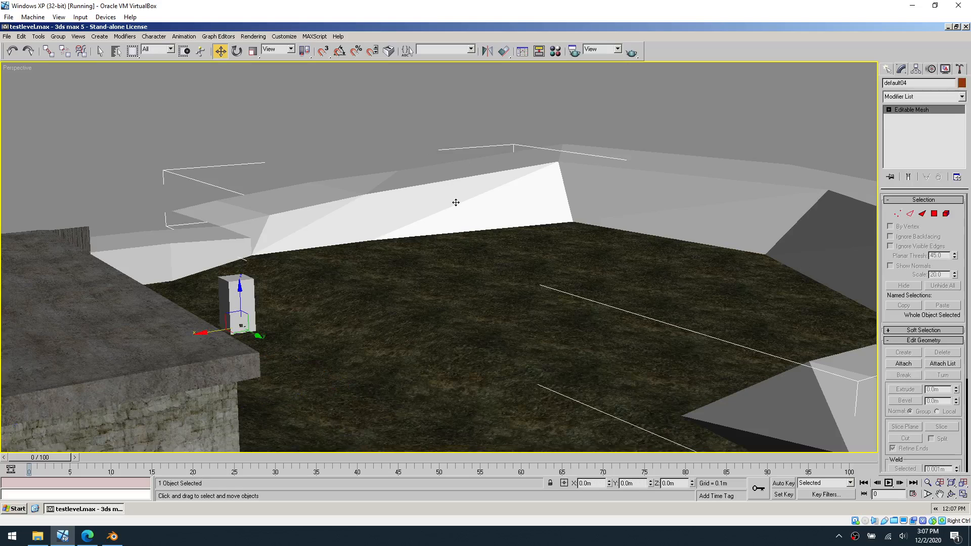
click(959, 97)
scroll(921, 354, down, 10)
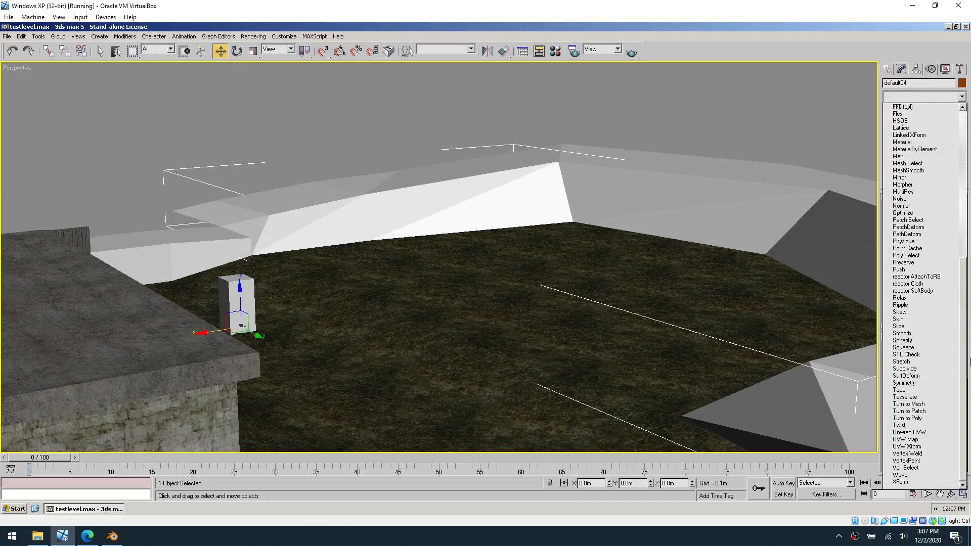
click(919, 437)
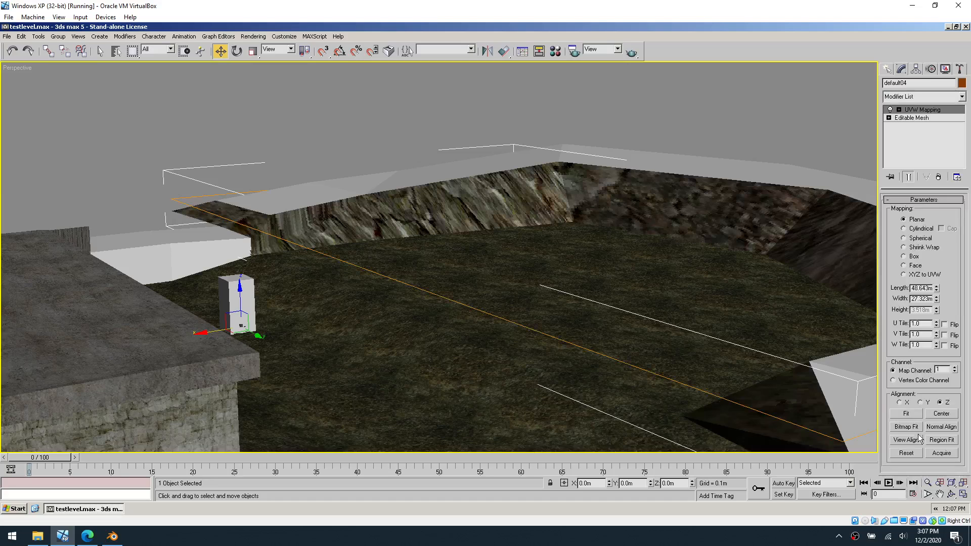
click(905, 256)
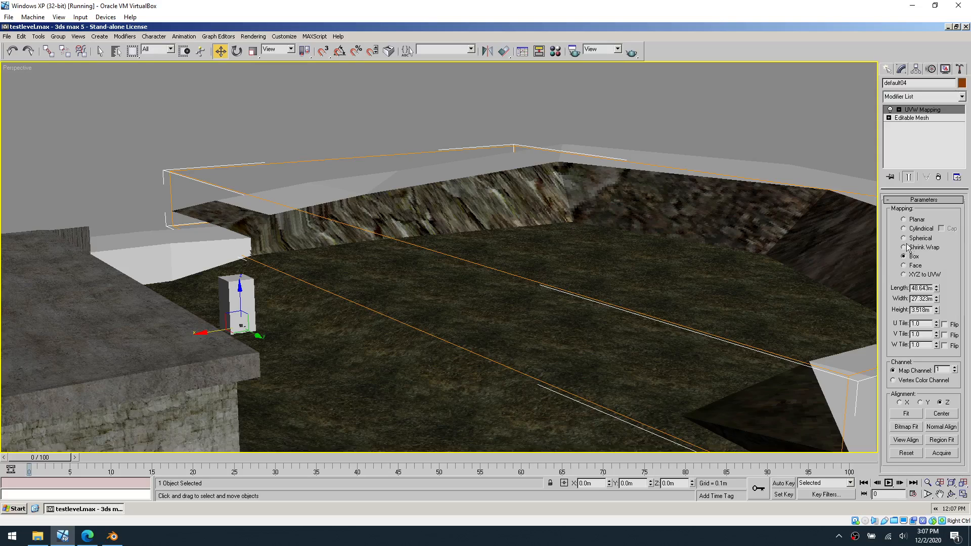
click(903, 219)
- Set the length and width of the cliff's planar mapping to 10 m
click(919, 288)
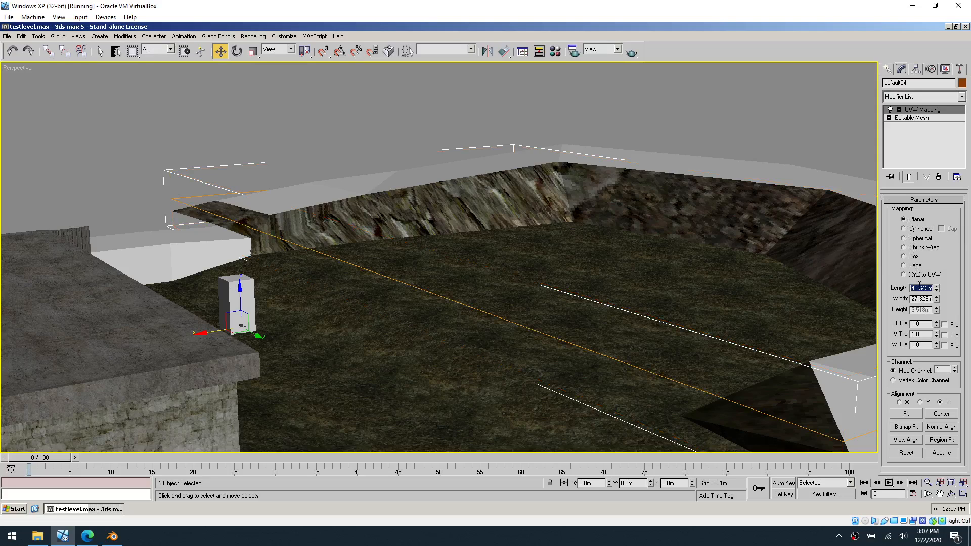
text(10)
key(Tab)
text(10)
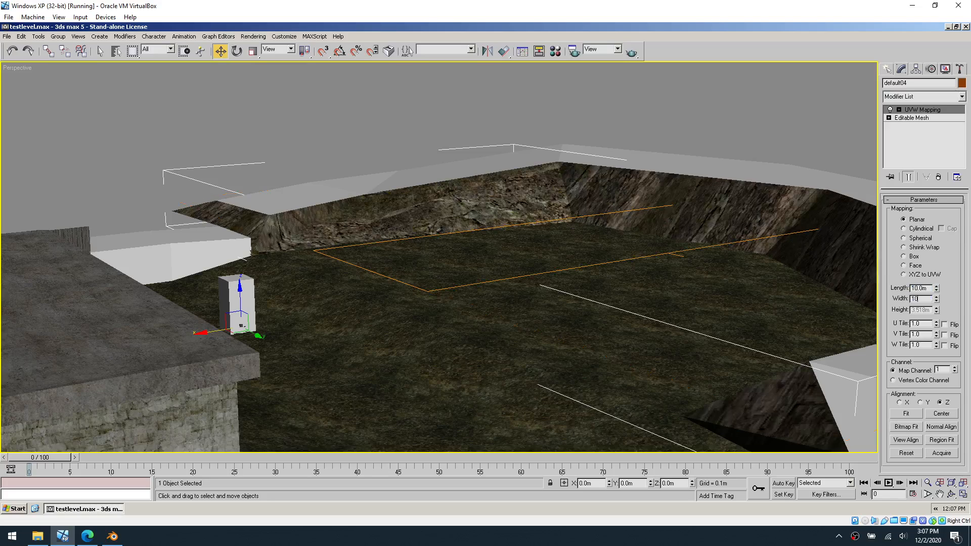
key(Return)
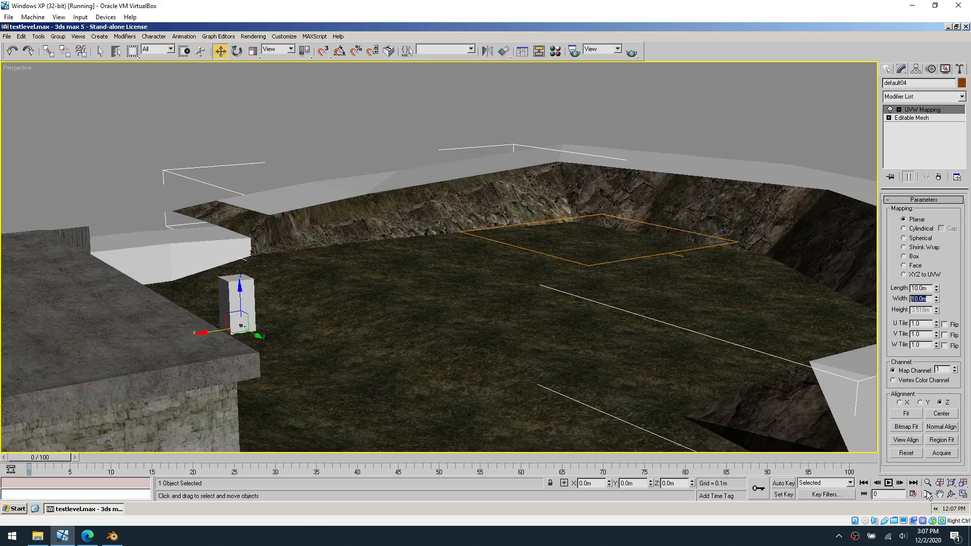
- Examine the rock texture along the cliff walls from several angles, keeping the cliff selected
click(951, 494)
mouse_move(454, 249)
mouse_down()
mouse_move(531, 243)
mouse_move(473, 243)
mouse_up()
drag(342, 255, 420, 253)
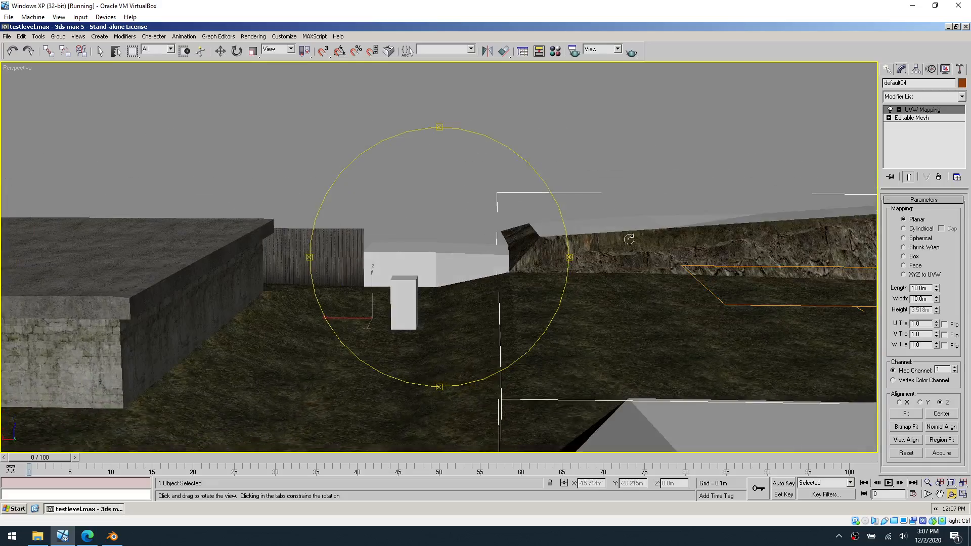
drag(477, 267, 335, 259)
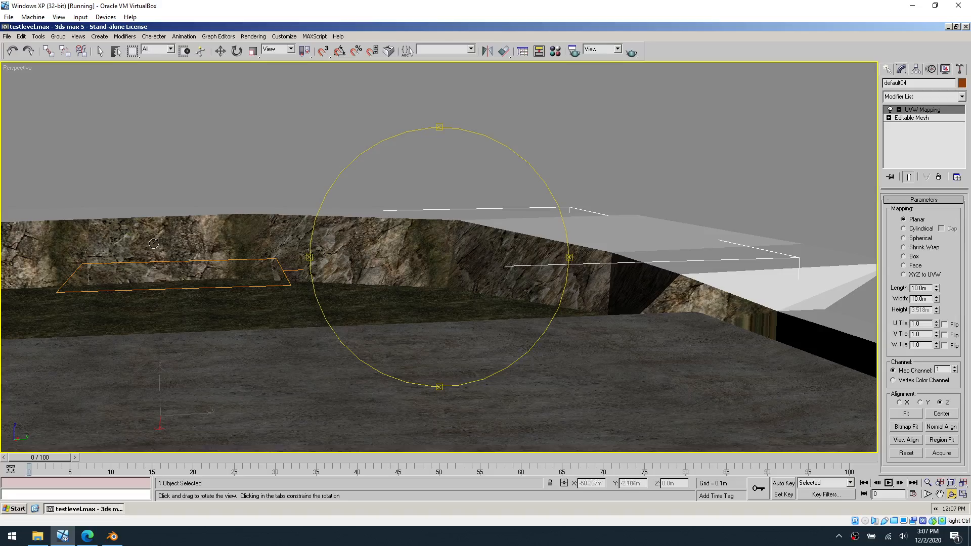
drag(442, 282, 510, 297)
key(w)
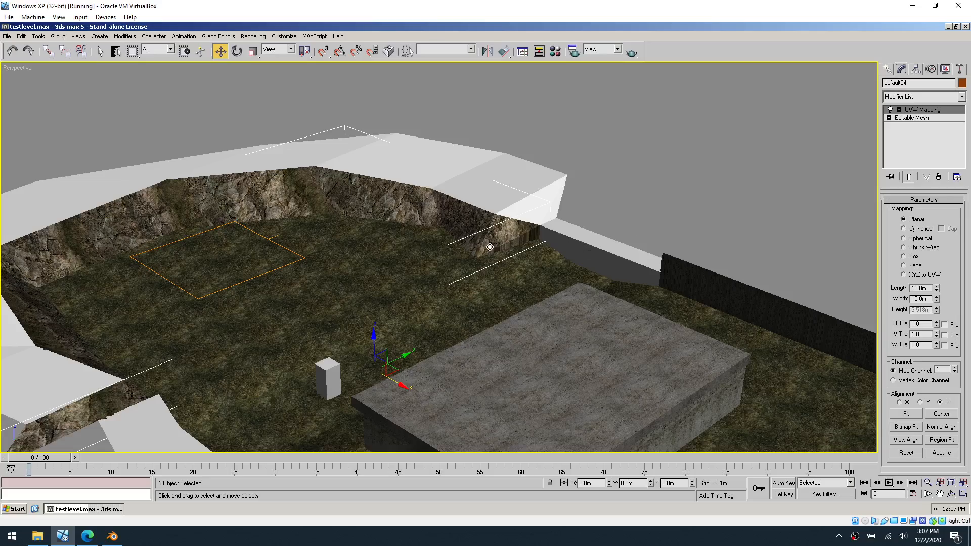
middle_drag(486, 243, 635, 234)
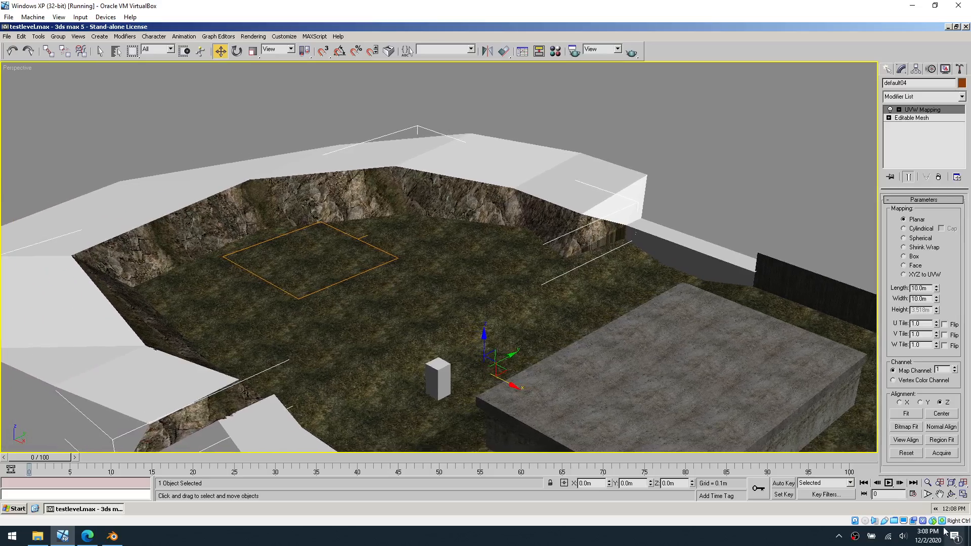
- Switch the cliff's UVW mapping to Box and set its height to 10 m
click(951, 495)
drag(444, 319, 414, 312)
key(w)
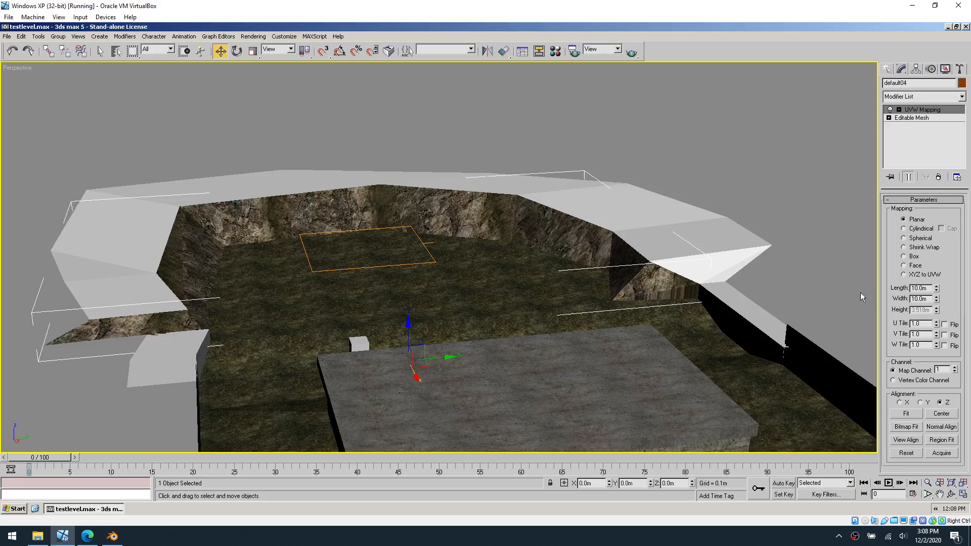
click(905, 256)
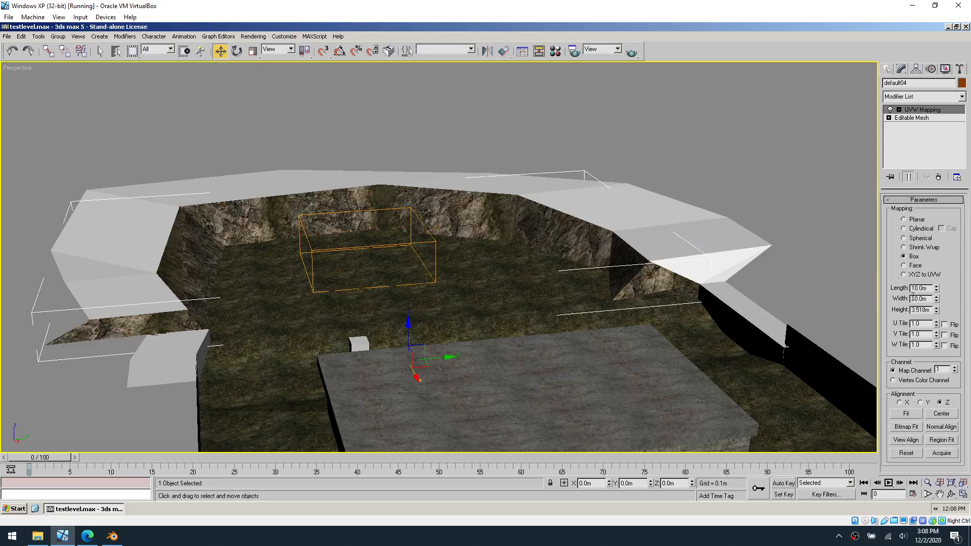
double_click(918, 310)
text(10)
key(Return)
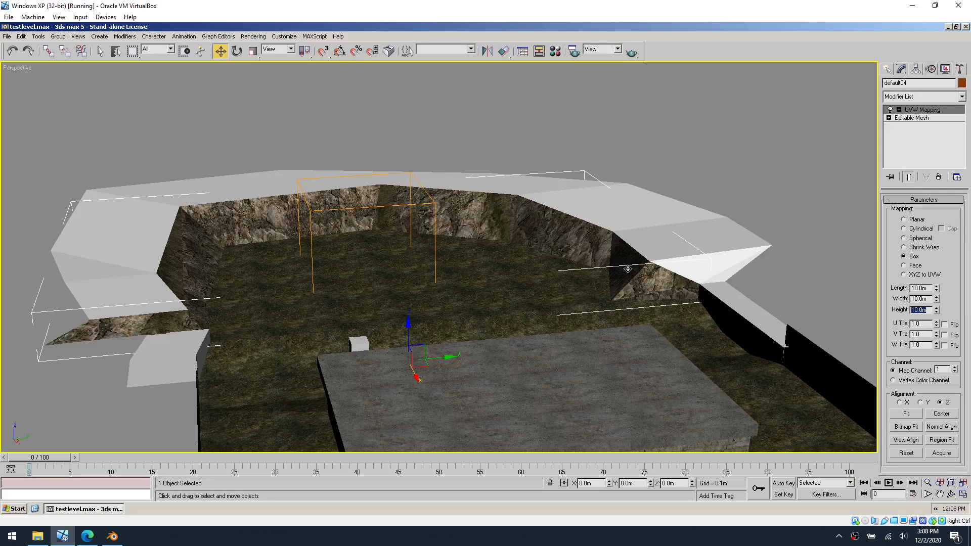
- Try rotating the cliff's box mapping gizmo at sub-object level to reorient the rock texture
right_click(428, 222)
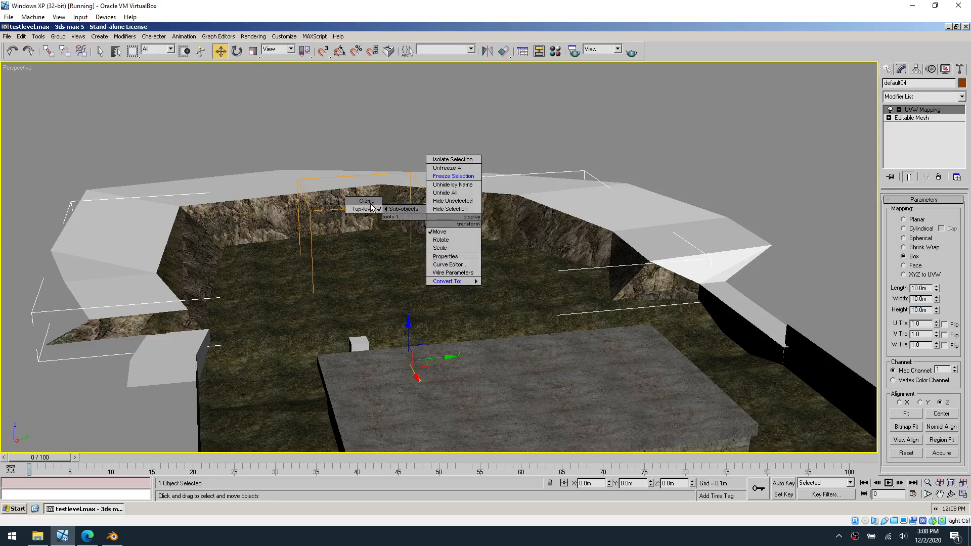
click(373, 209)
key(r)
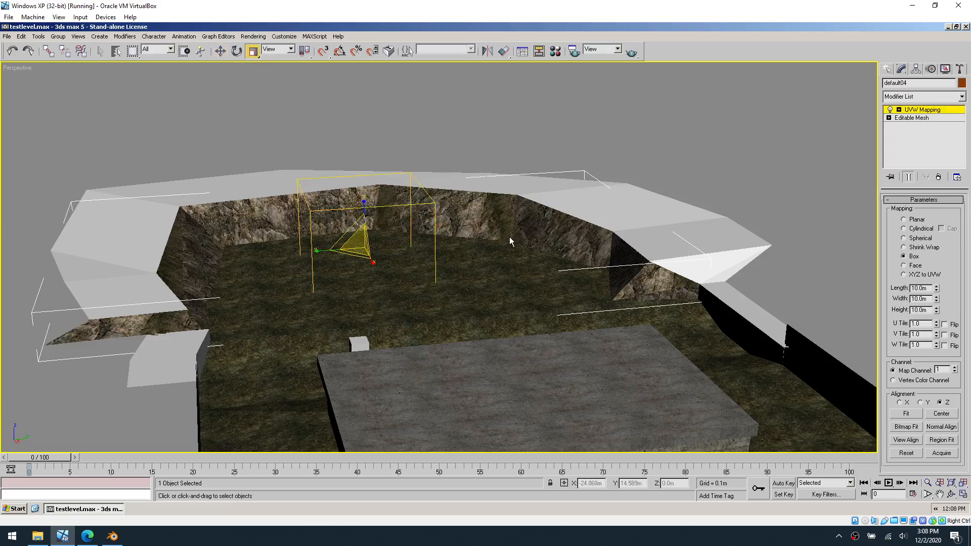
click(236, 51)
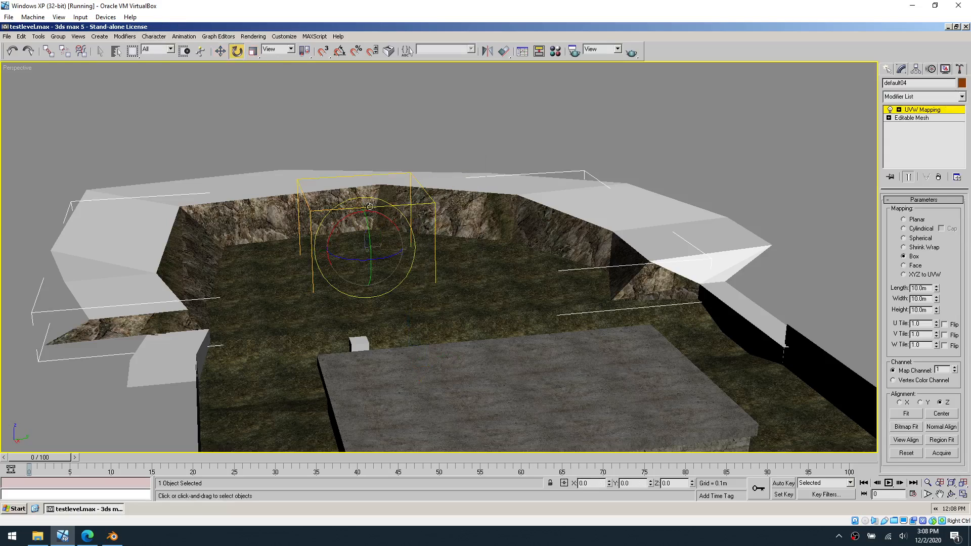
drag(352, 214, 369, 242)
key(w)
middle_drag(451, 244, 466, 276)
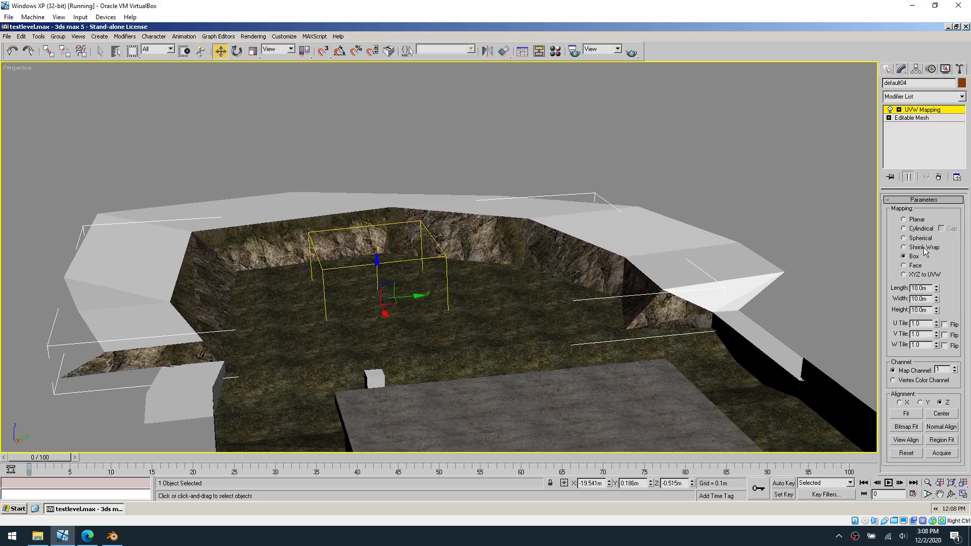
- Switch the cliff's mapping to Face after trying XYZ to UVW, and try rotating its mapping gizmo
click(921, 276)
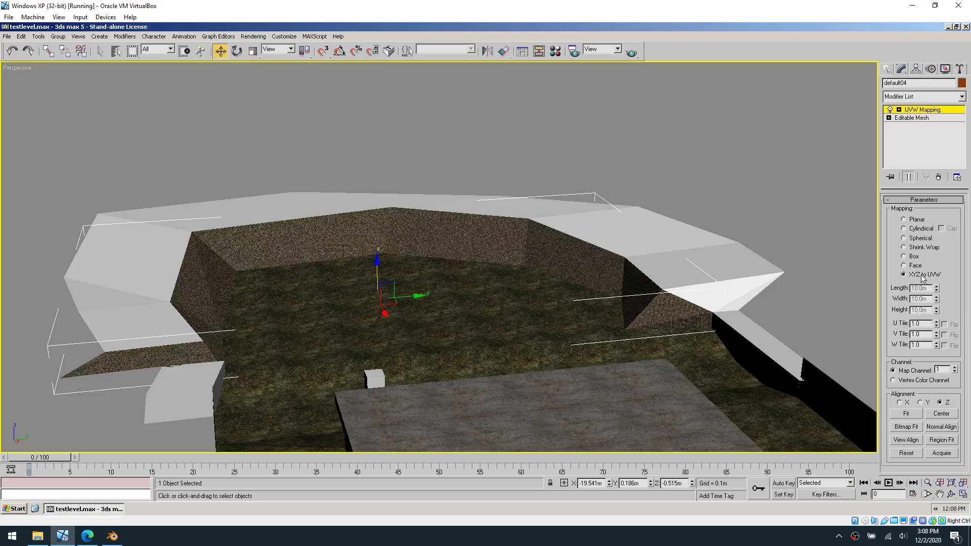
click(916, 266)
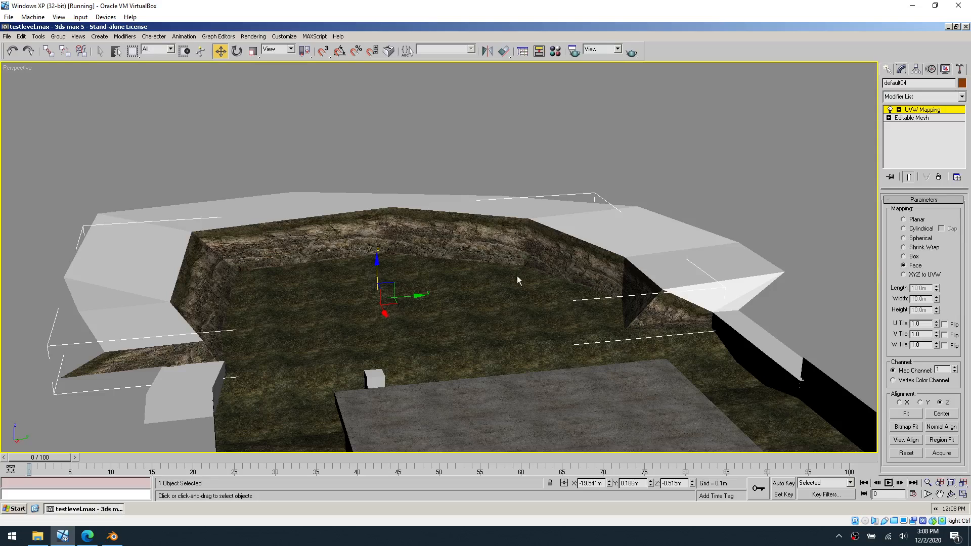
right_click(369, 247)
mouse_move(343, 235)
click(307, 226)
key(e)
drag(392, 266, 388, 265)
drag(388, 265, 383, 263)
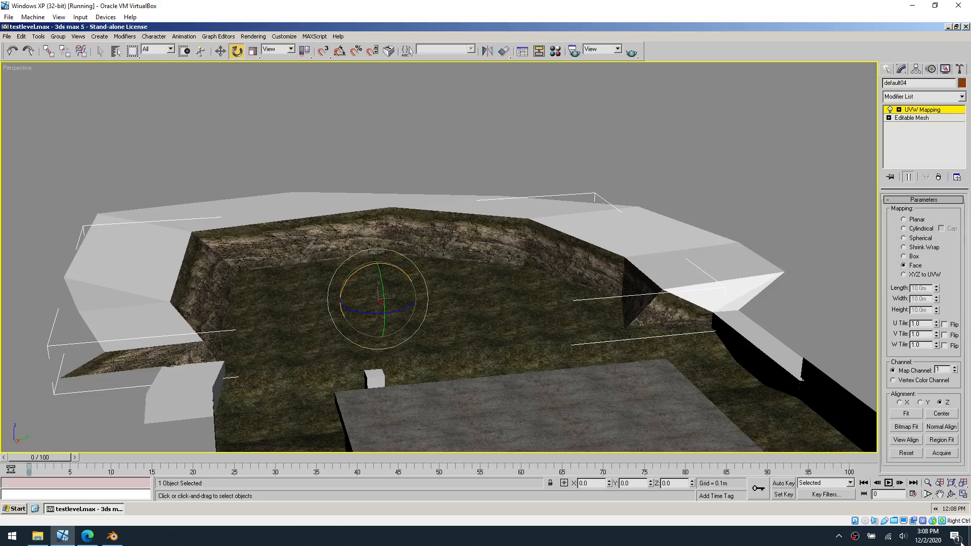
- Set the cliff mapping's U tile to 0.87 and V tile to 0.85, checking the walls from other angles
click(952, 494)
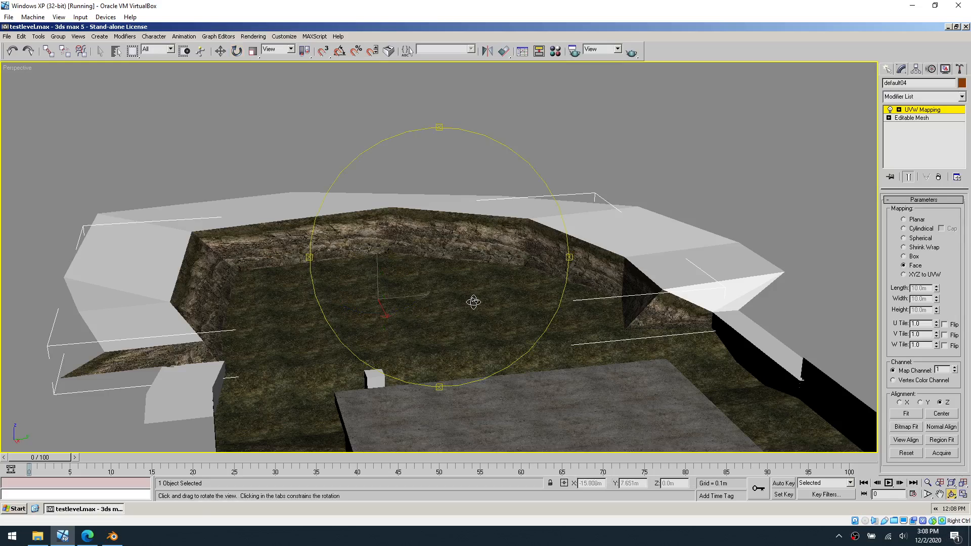
drag(473, 302, 419, 298)
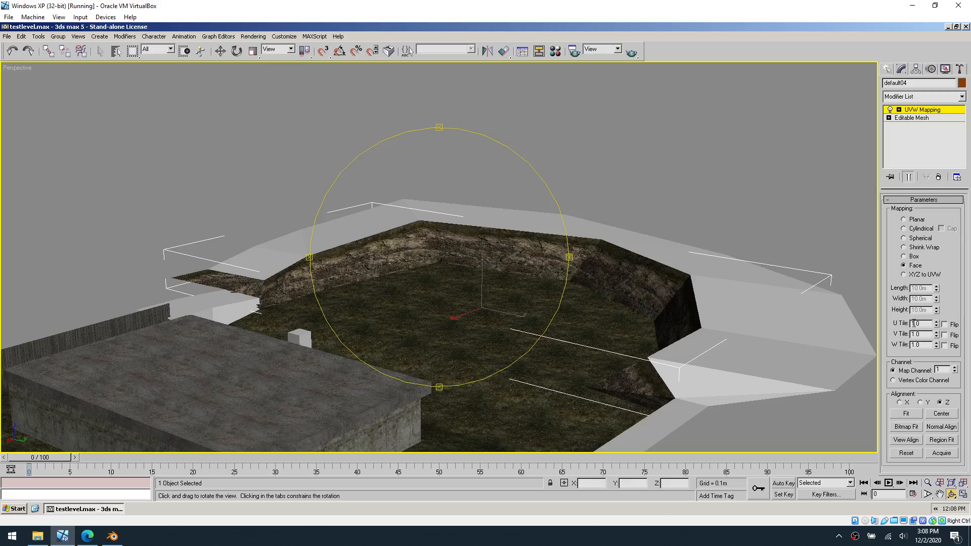
mouse_move(936, 336)
mouse_down()
mouse_move(938, 347)
mouse_move(939, 330)
mouse_up()
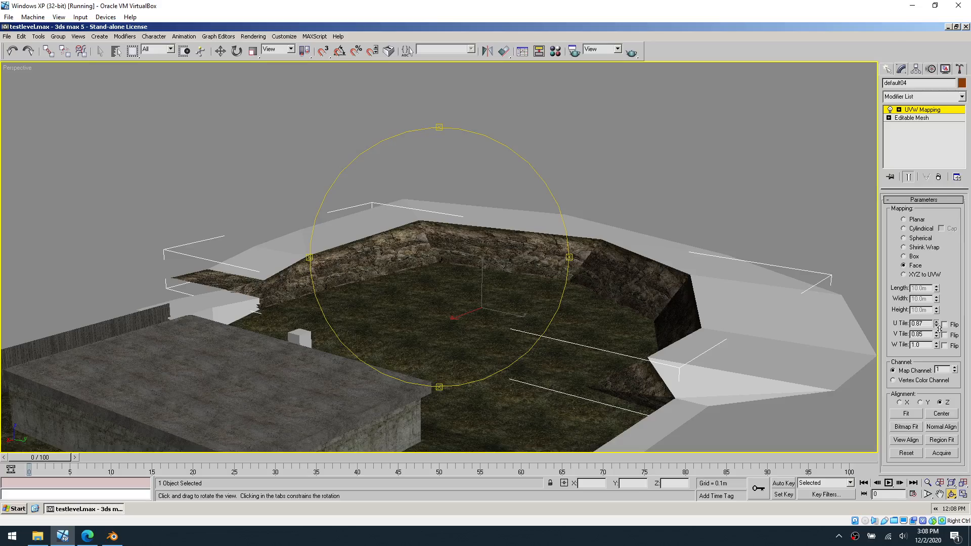
drag(508, 281, 475, 305)
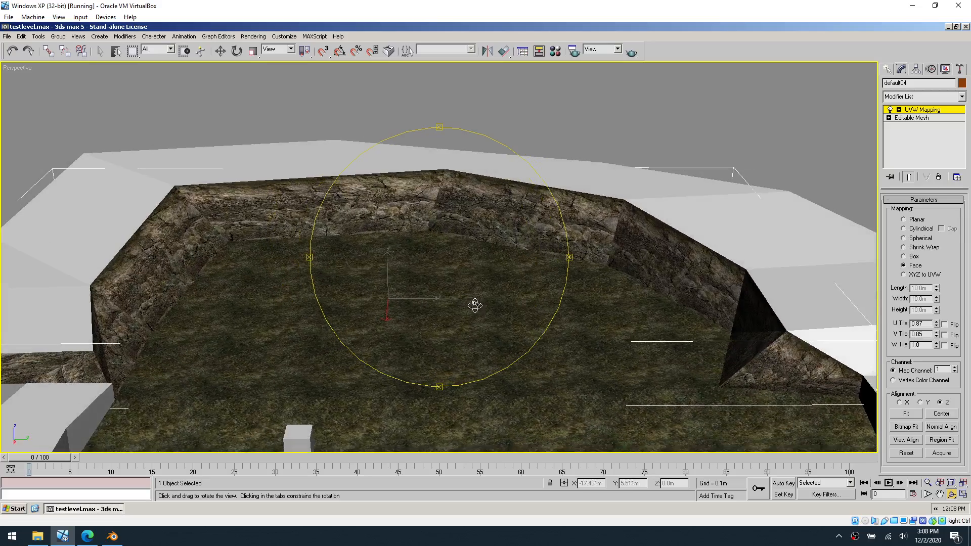
- Add an Unwrap UVW modifier to the cliff and view its texture layout in the UVW editor, closing it unchanged
key(e)
click(960, 96)
click(963, 99)
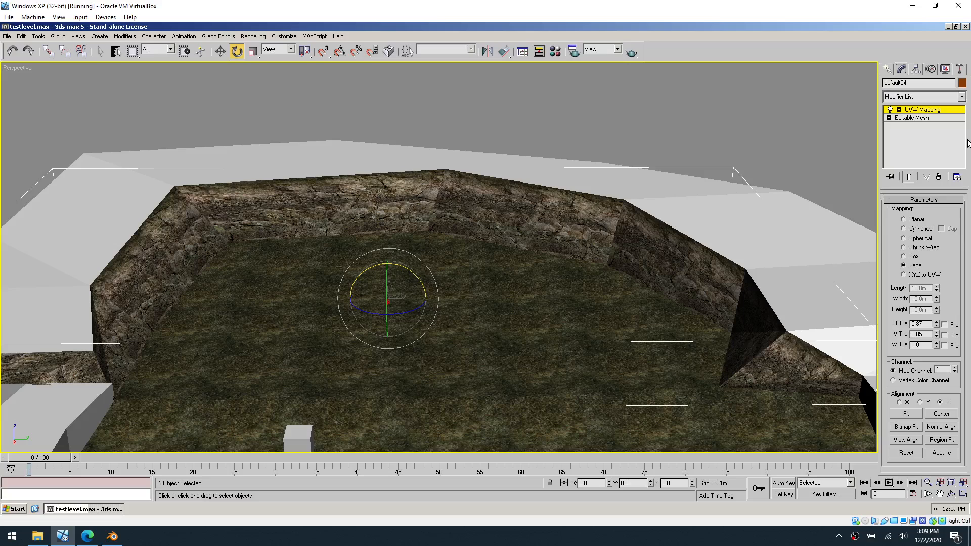
click(961, 96)
scroll(921, 303, down, 5)
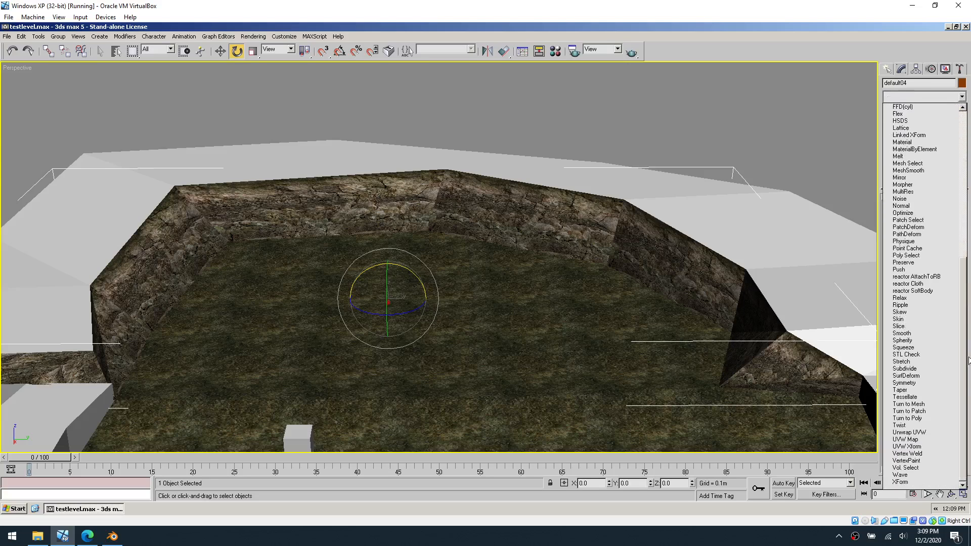
click(907, 431)
click(922, 299)
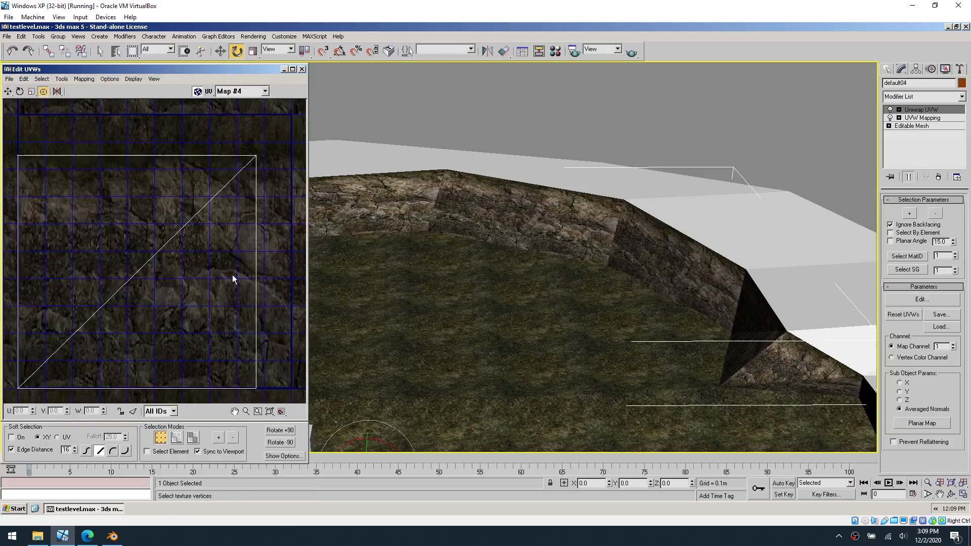
click(521, 233)
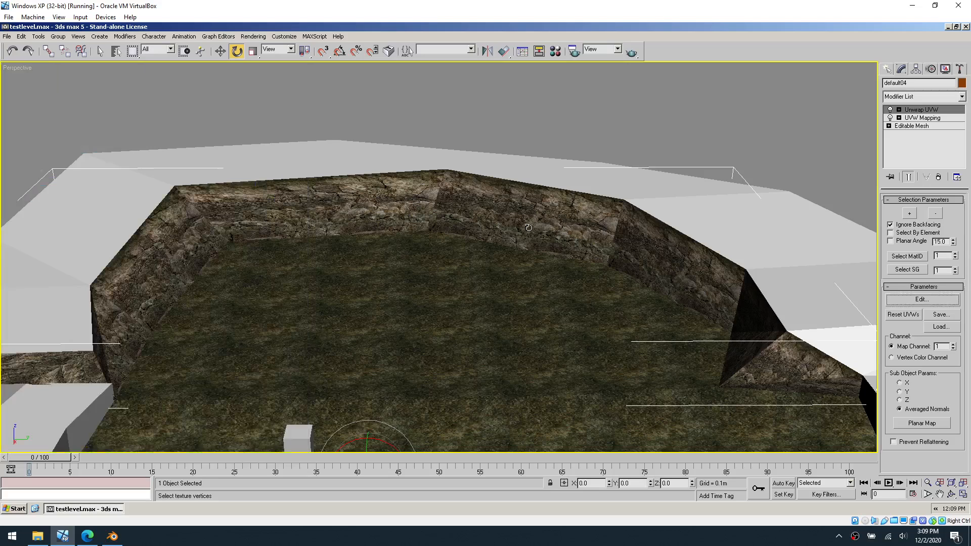
key(Tab)
click(921, 300)
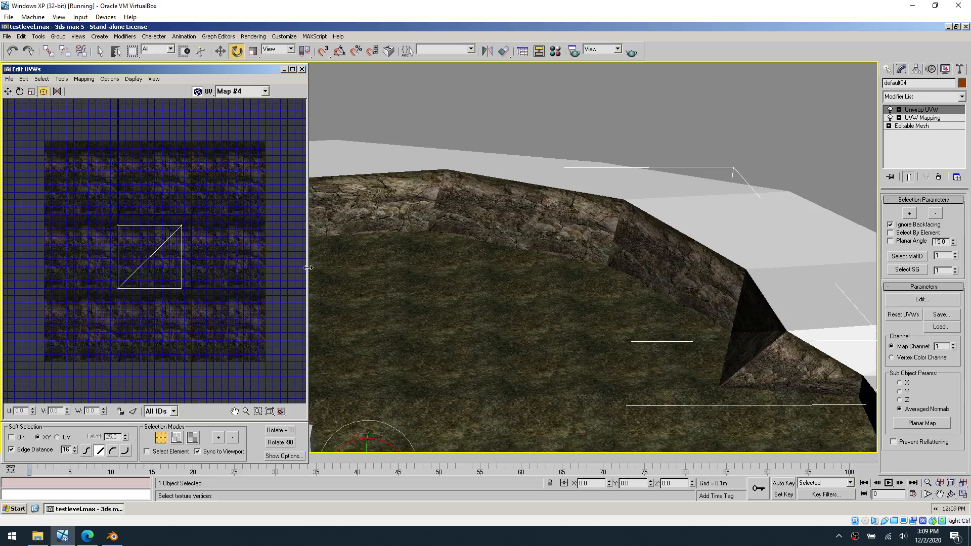
click(302, 69)
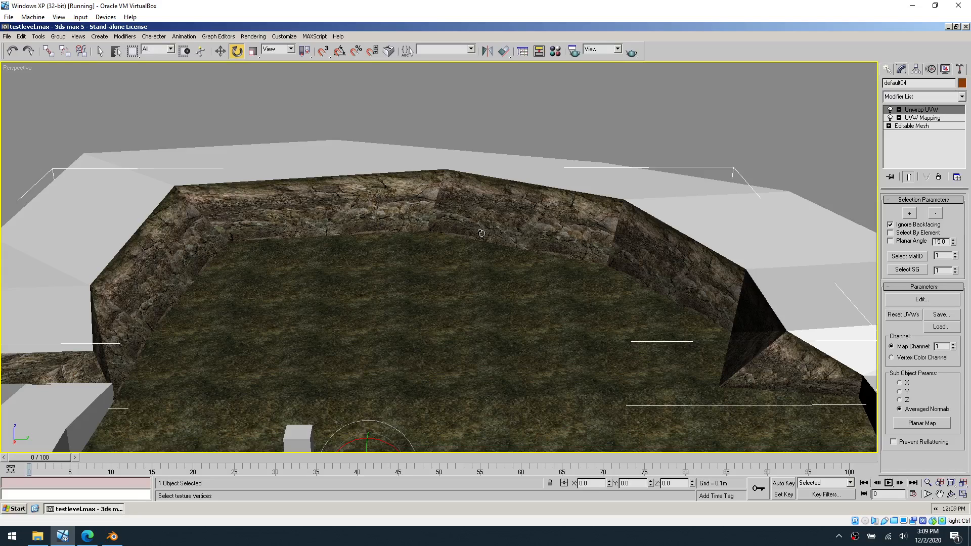
- Convert the cliff to an editable mesh, collapsing its mapping modifiers, and deselect it
right_click(482, 234)
mouse_move(520, 291)
click(571, 291)
click(796, 153)
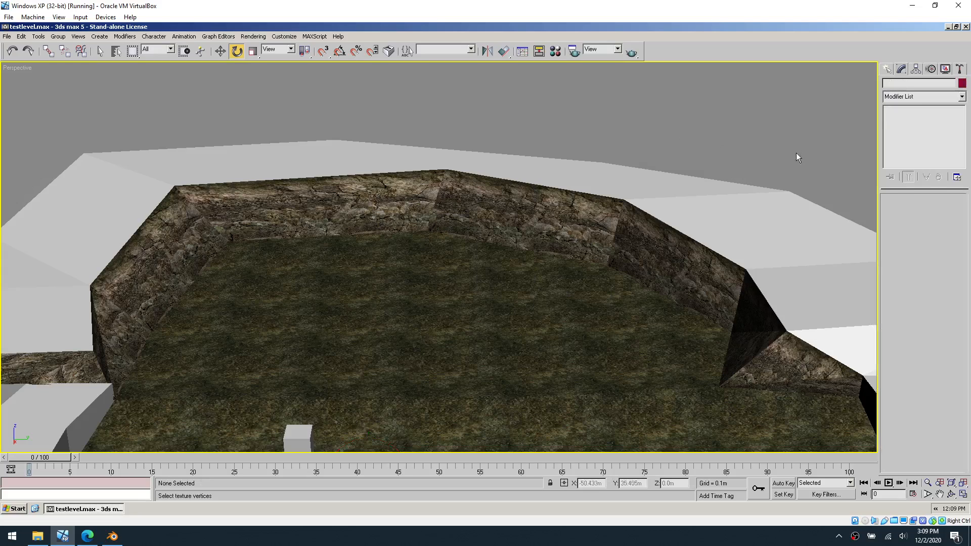
- Try to load the Mp1 map folder D02_Refinery from the Asset Browser's stored address, reopening the browser for a second attempt
click(959, 69)
click(924, 125)
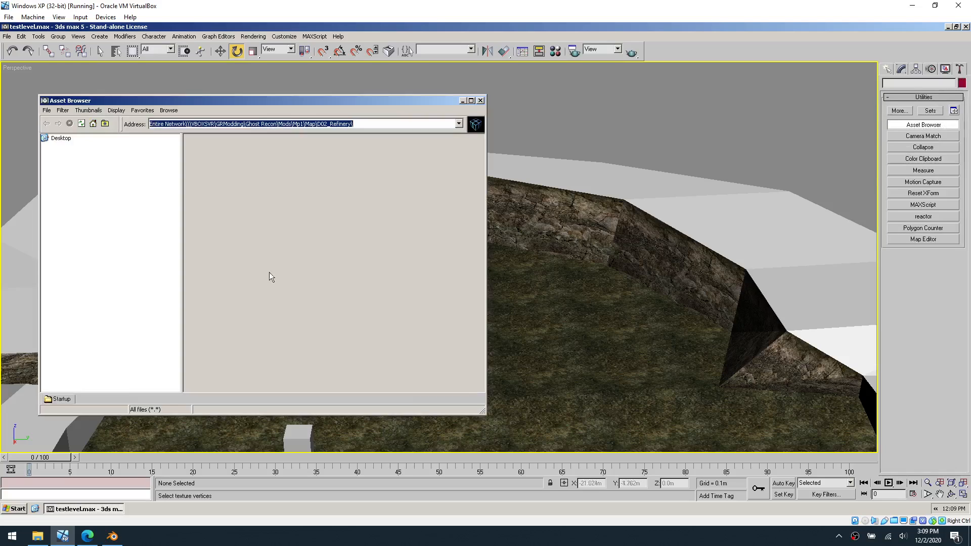
click(365, 123)
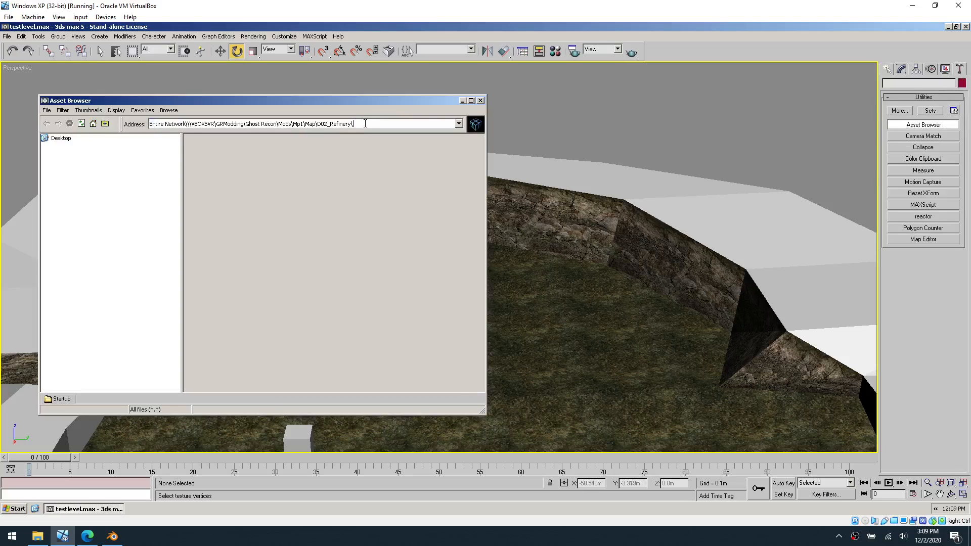
key(Return)
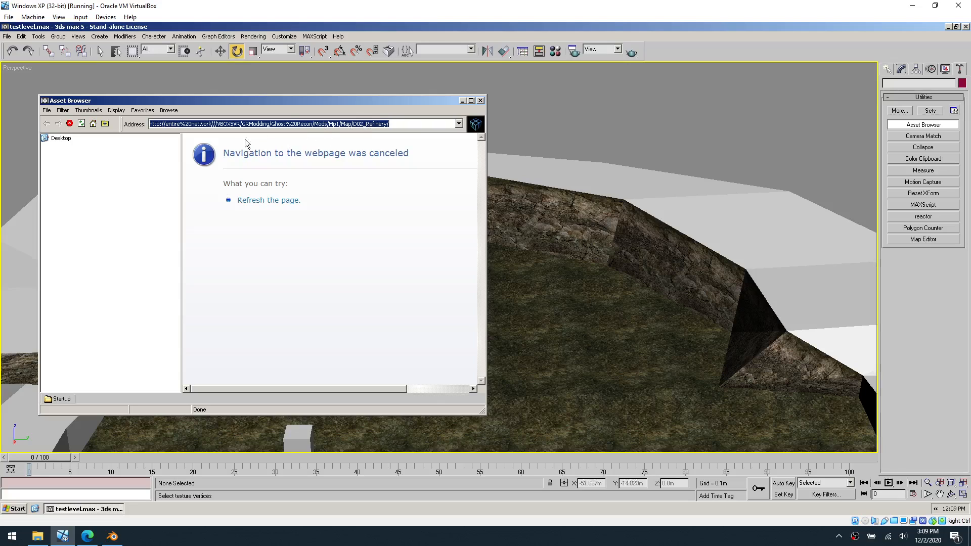
click(480, 100)
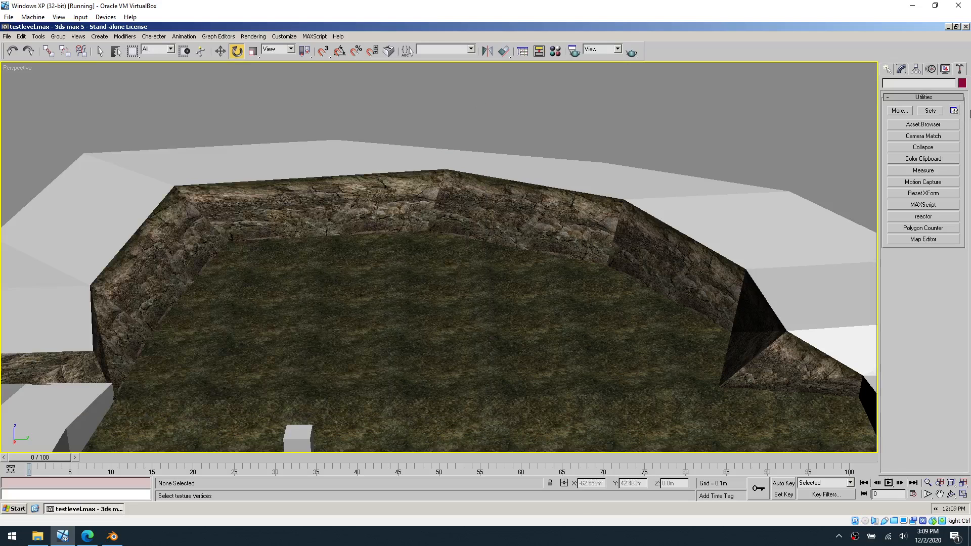
click(923, 124)
click(401, 125)
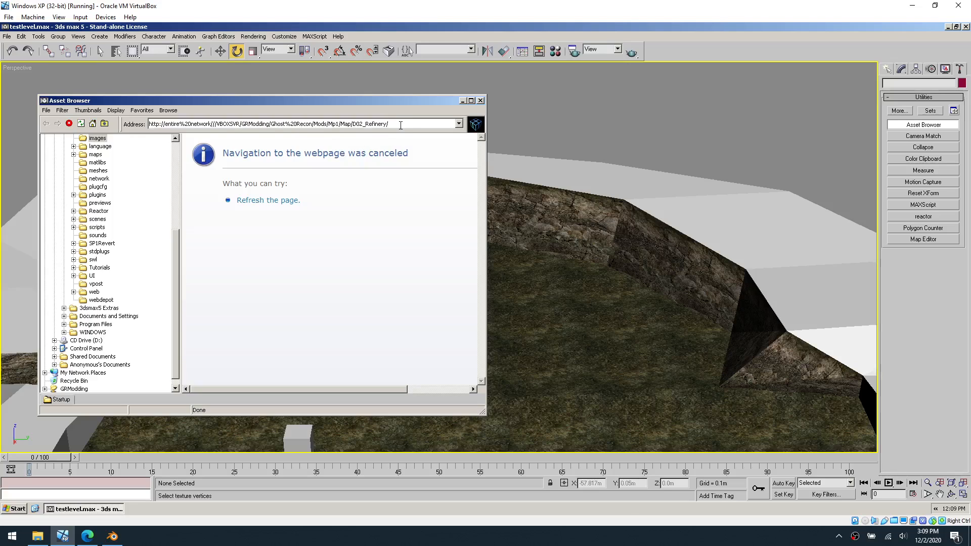
key(Return)
click(480, 100)
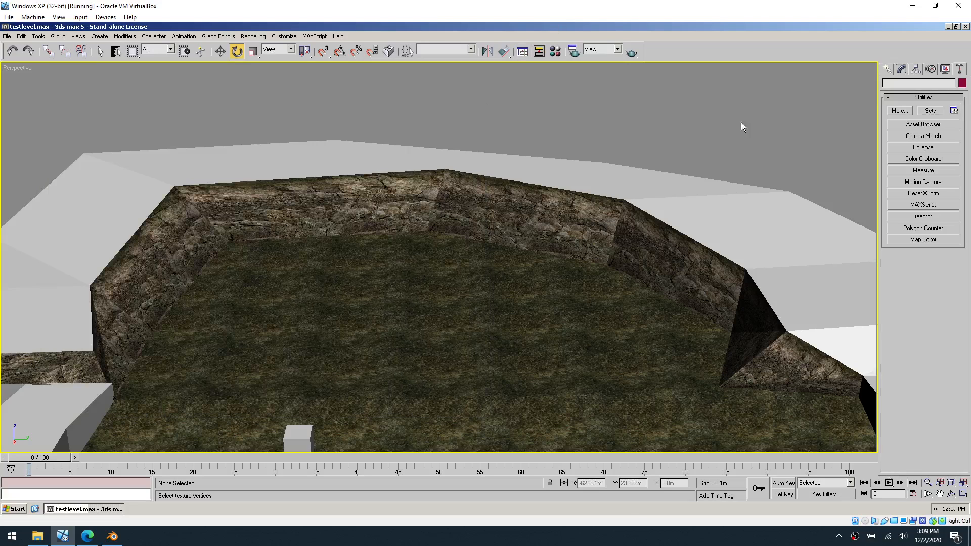
- Reopen the Asset Browser, refresh its page, and select and expand the GRModding folder
click(924, 124)
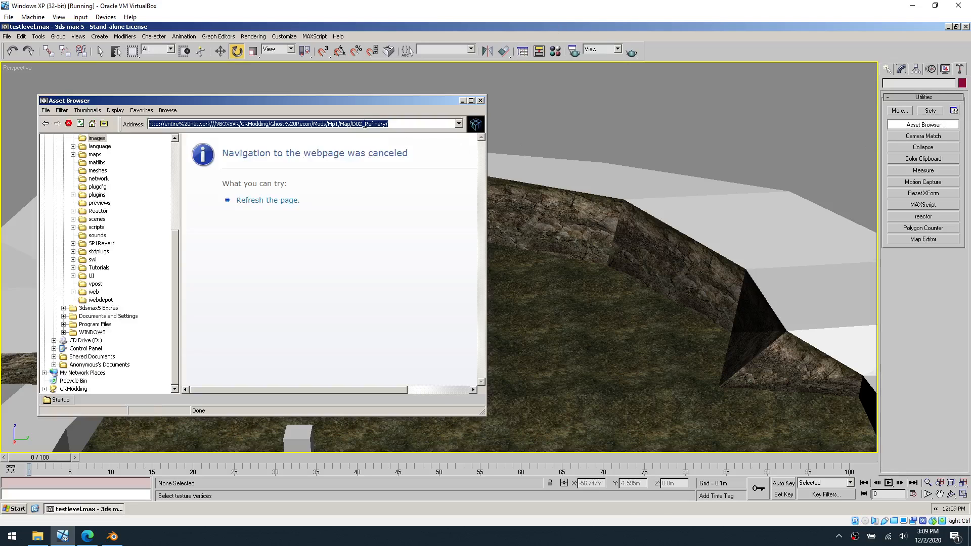
click(80, 123)
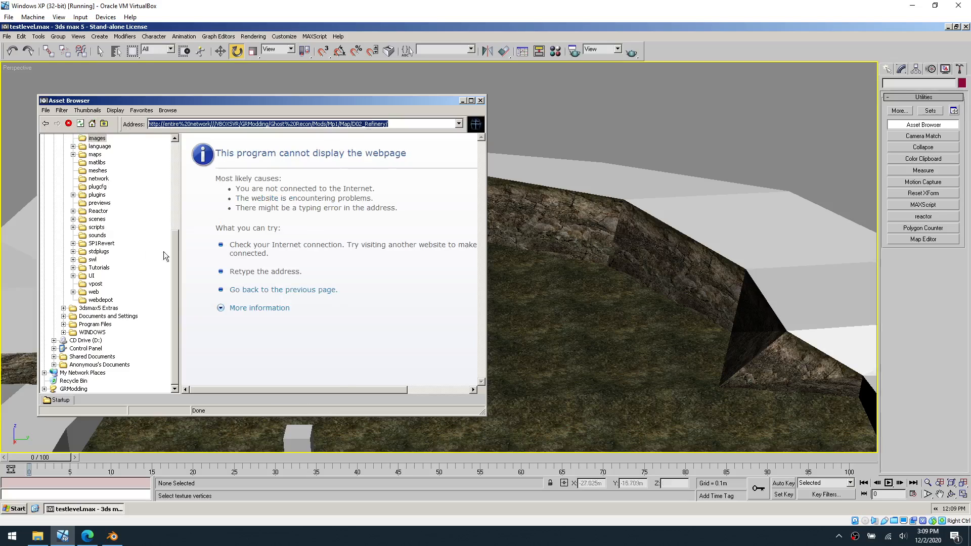
scroll(133, 355, down, 1)
click(74, 387)
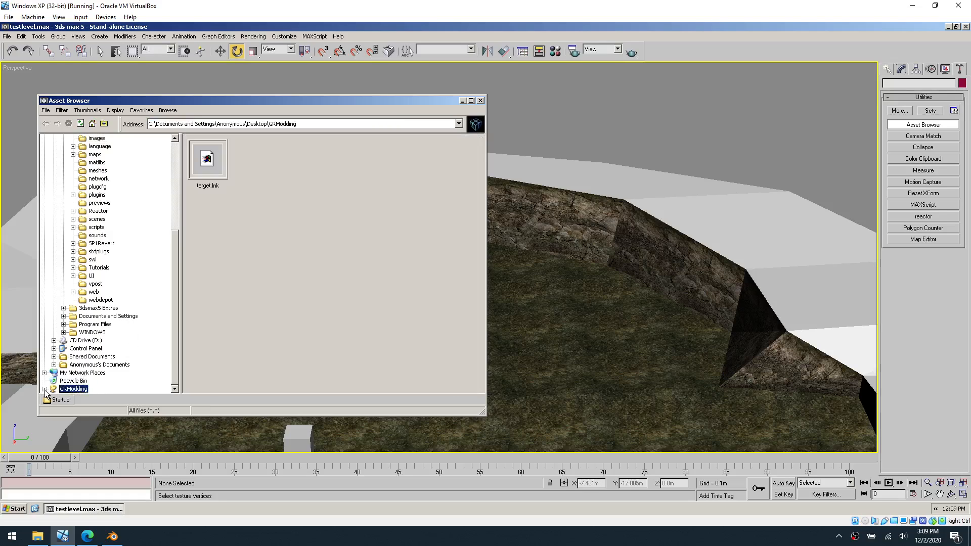
click(44, 389)
click(53, 389)
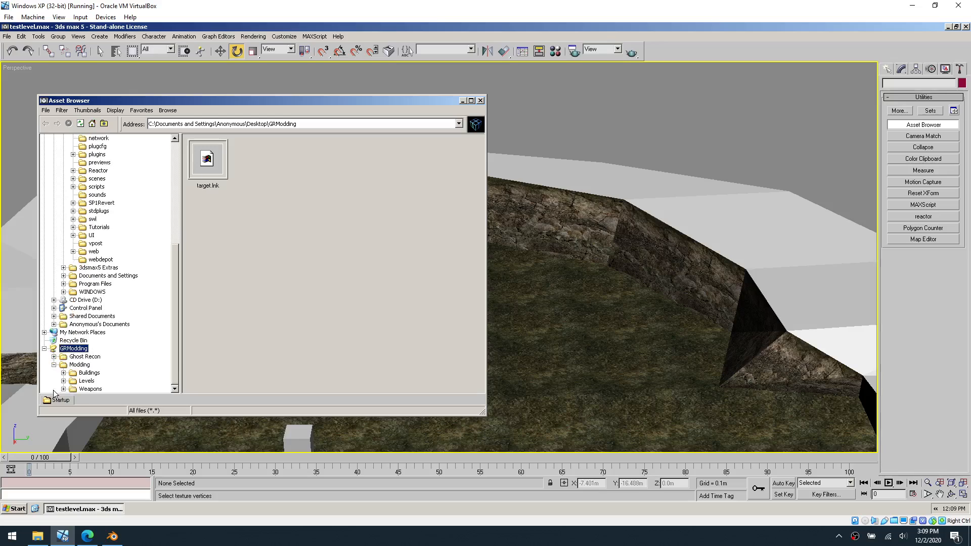
- Expand the Ghost Recon folder under GRModding down through Mods and TestLevel to the map folder
click(55, 357)
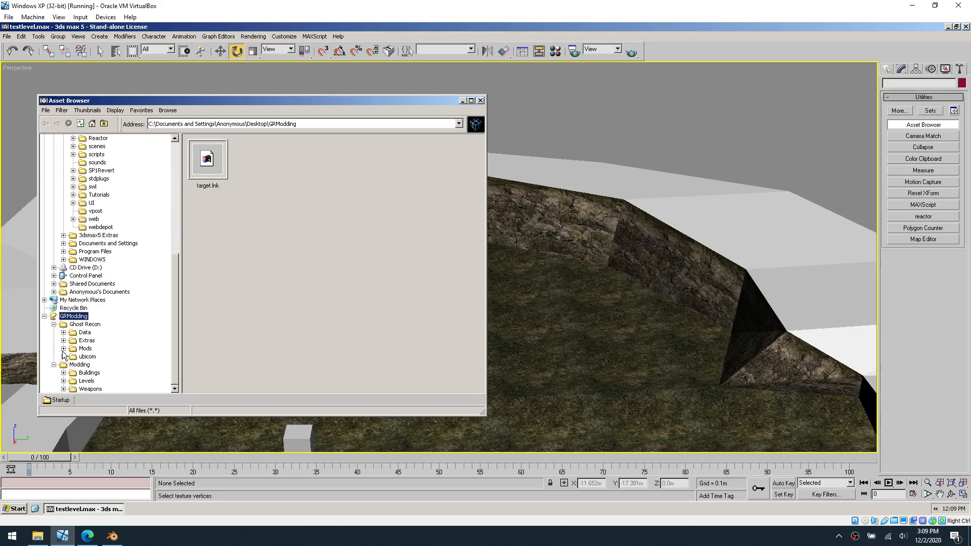
click(63, 349)
scroll(75, 356, down, 2)
click(73, 348)
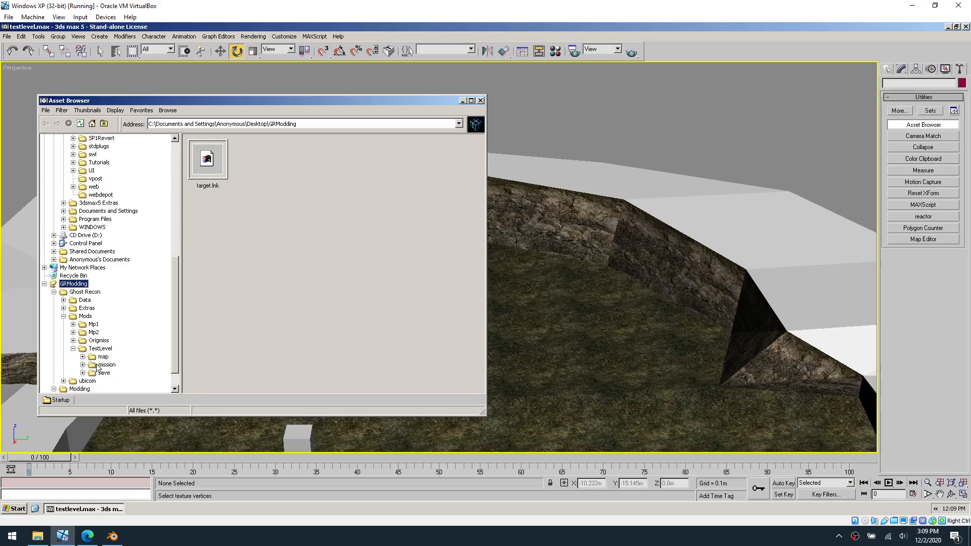
click(82, 356)
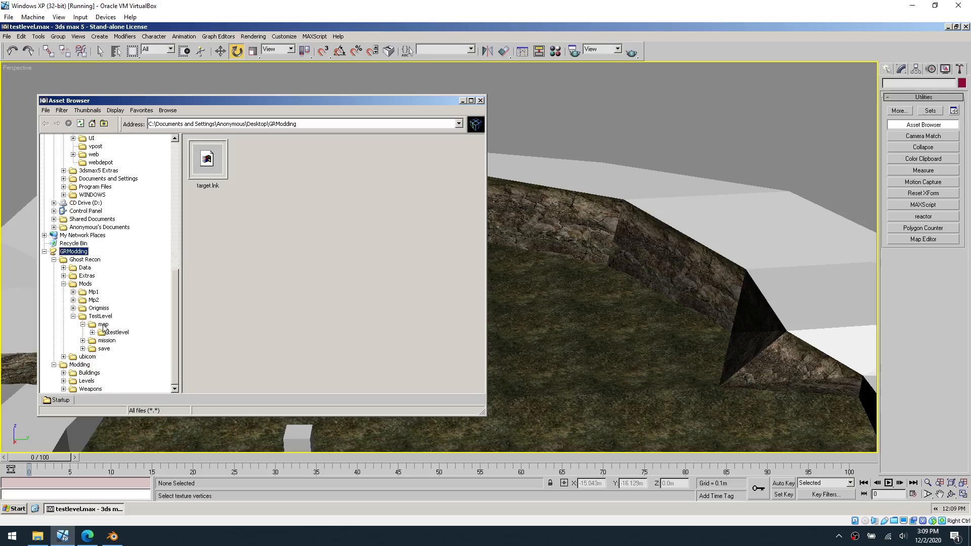
scroll(103, 327, up, 2)
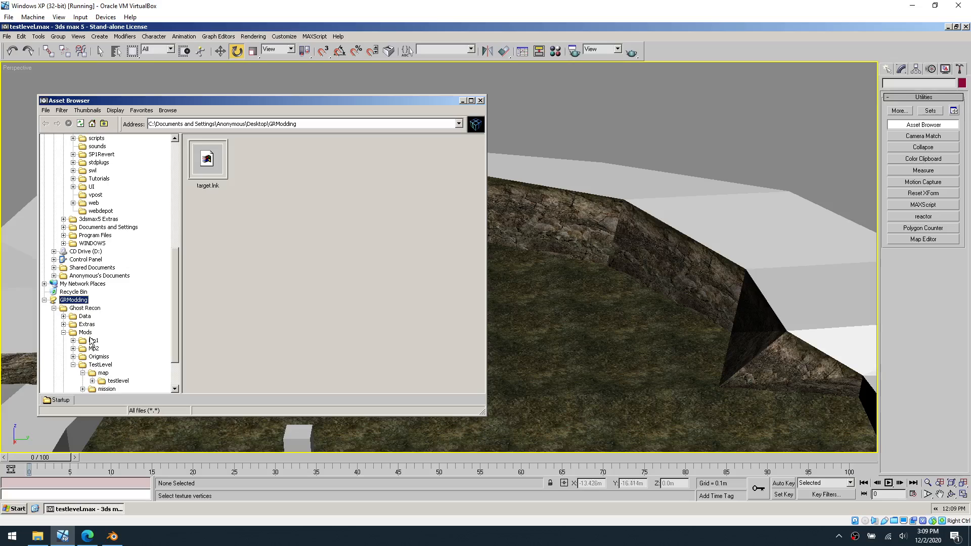
- Add the Ghost Recon Mods folder to the Asset Browser favorites with its default label
click(87, 333)
click(141, 111)
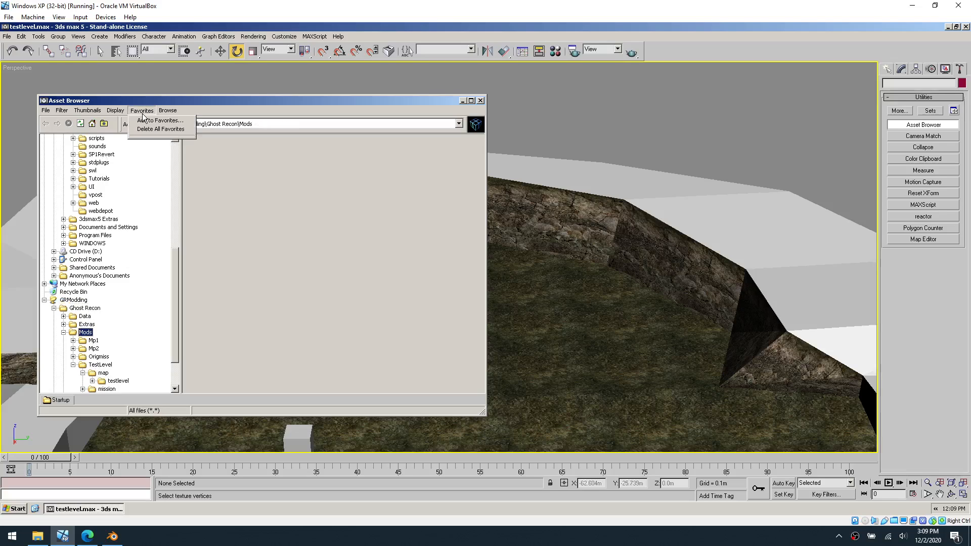
click(158, 119)
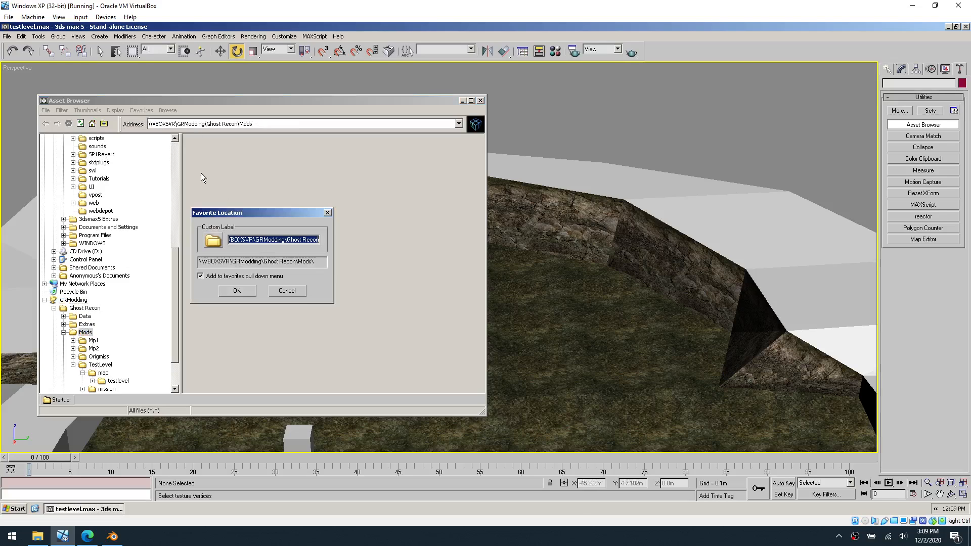
click(237, 291)
- Try to load the stored D02_Refinery address, and return to the saved Mods favorite
click(459, 124)
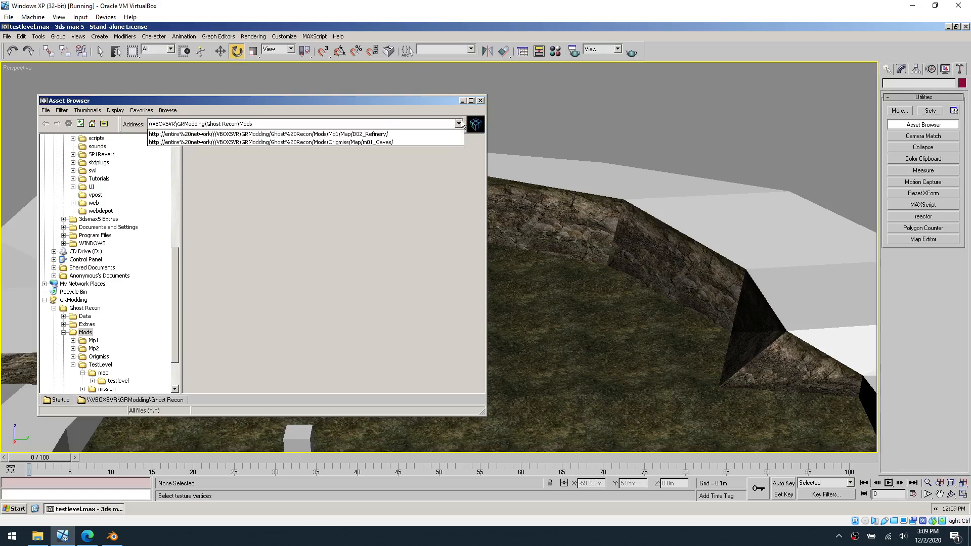
click(395, 135)
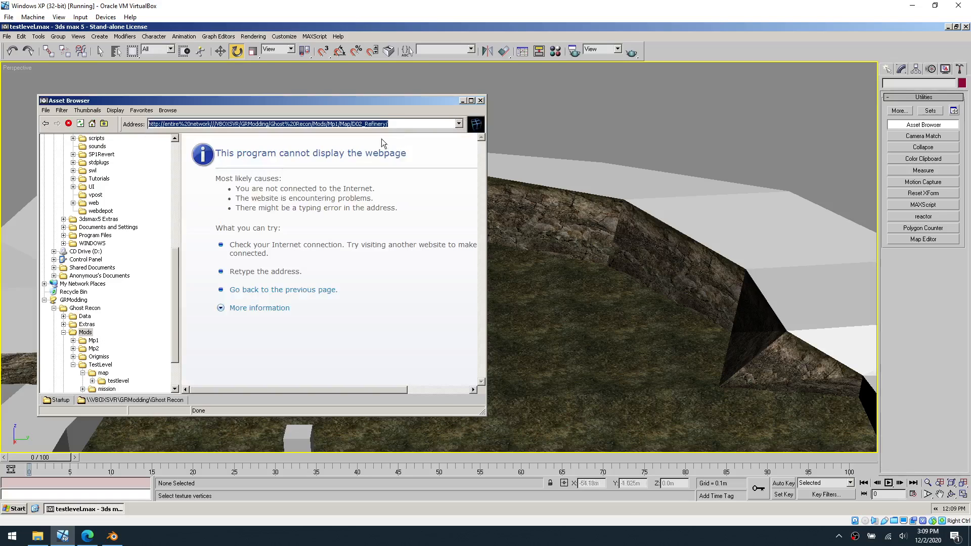
click(141, 111)
click(159, 141)
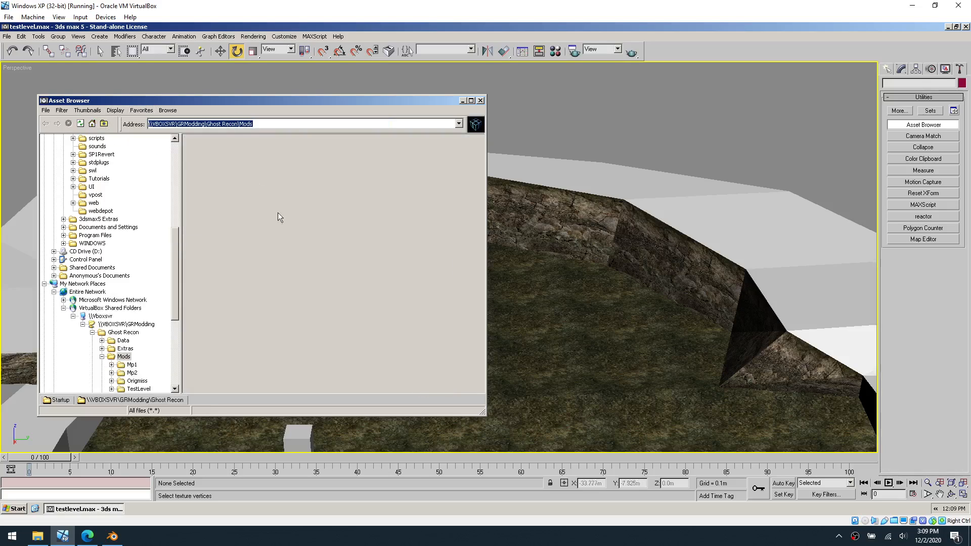
- Expand Origmiss and its Map folder in the shared Mods folder and select m05_Embassy
drag(173, 309, 179, 334)
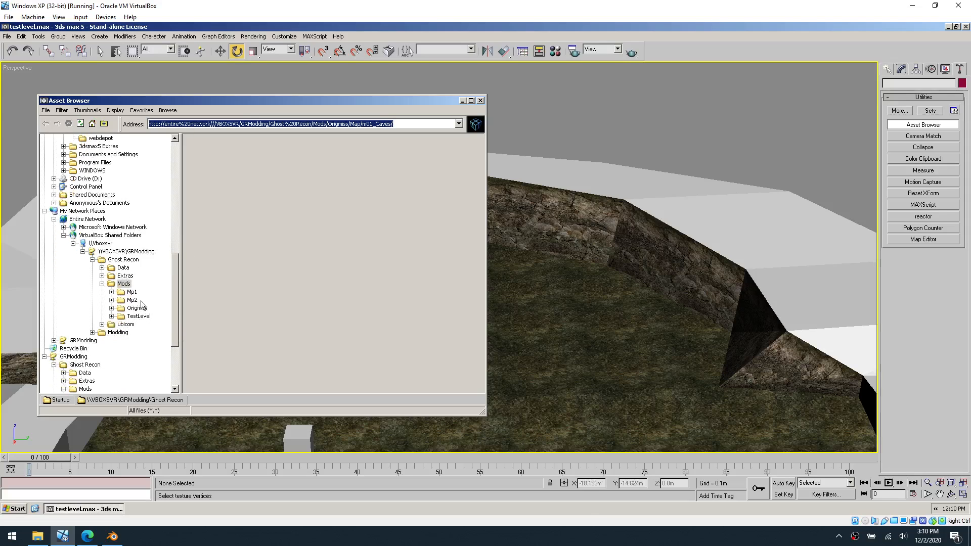
click(111, 308)
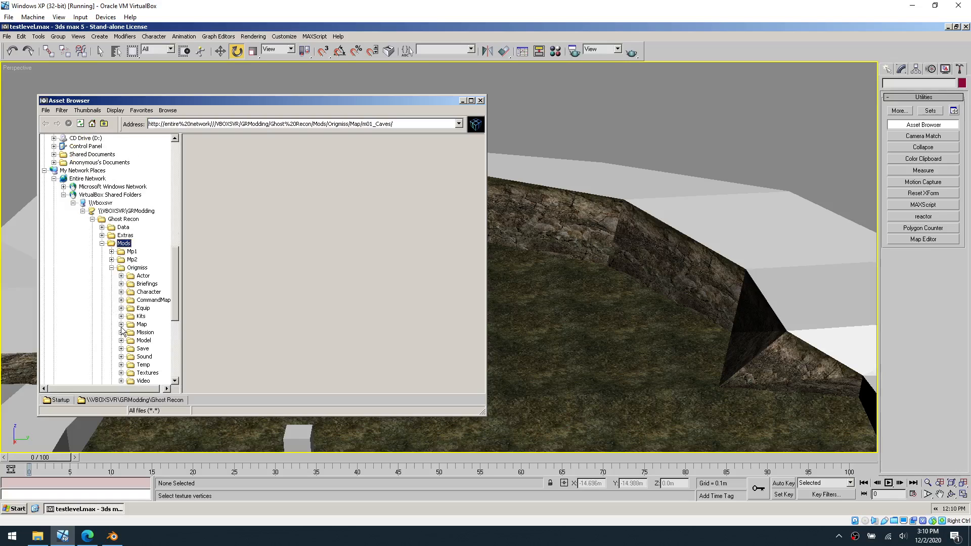
click(121, 324)
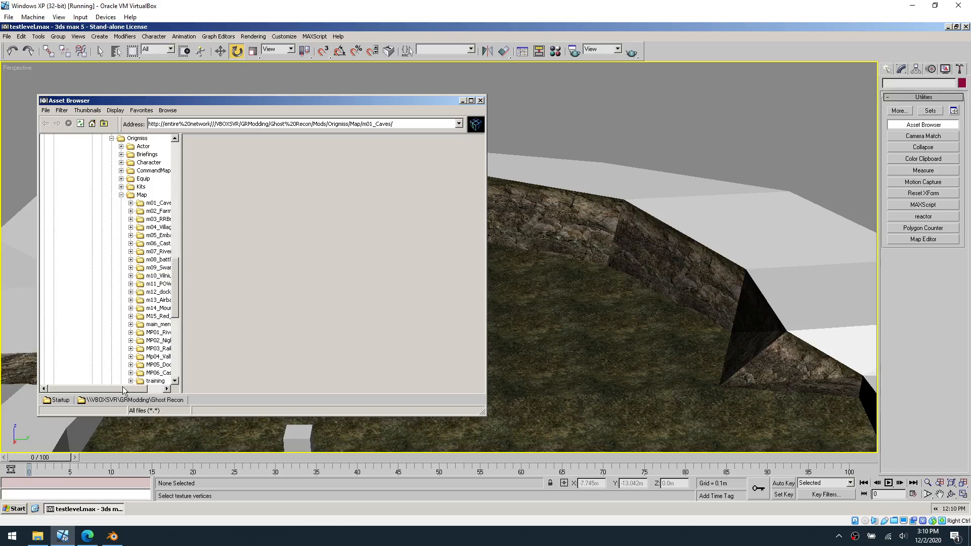
drag(123, 390, 142, 390)
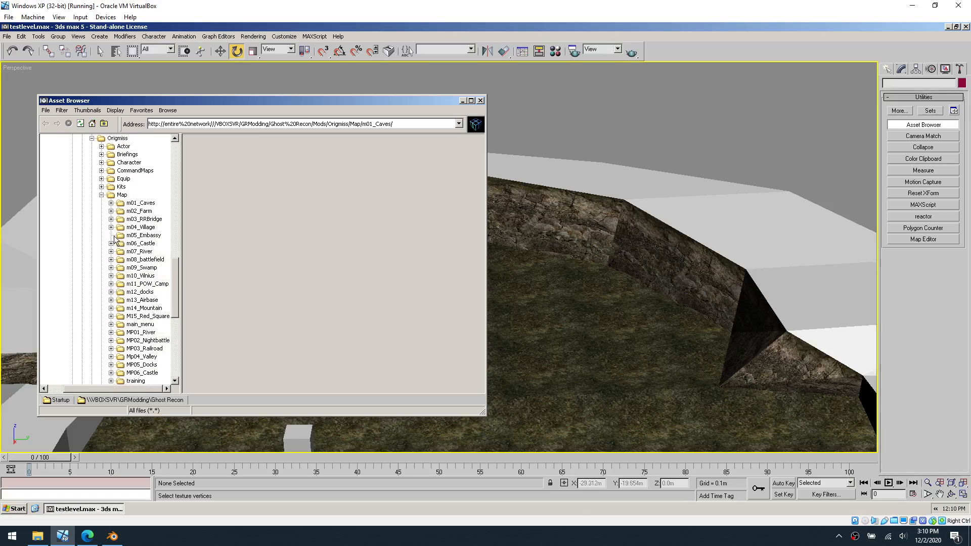
click(140, 236)
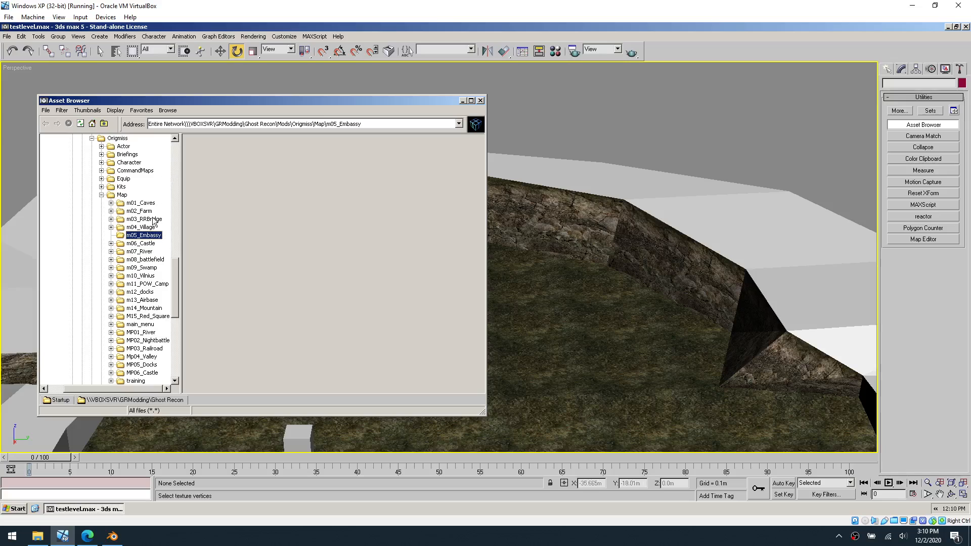
scroll(150, 237, up, 3)
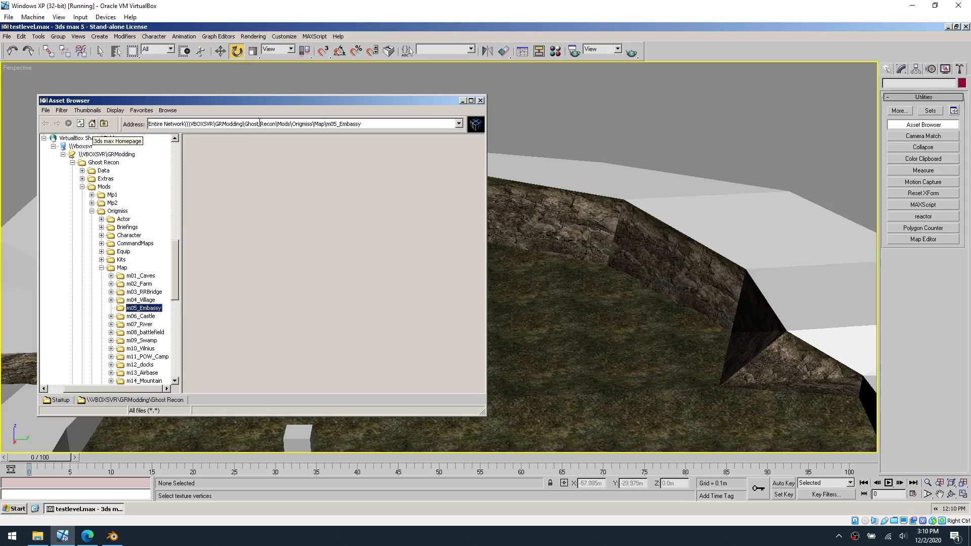
- Close and reopen the Asset Browser and load the saved Ghost Recon Mods favorite
click(481, 100)
click(947, 125)
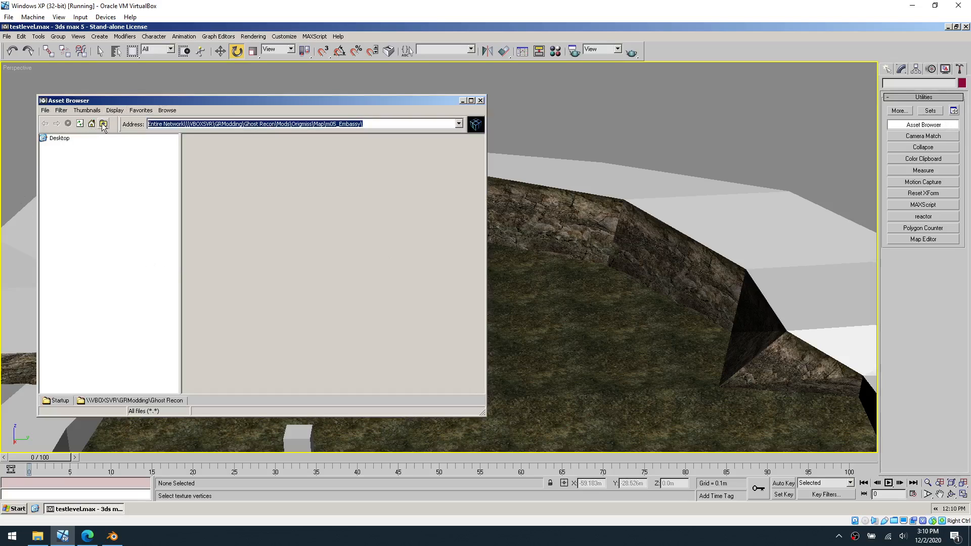
click(115, 112)
mouse_move(139, 111)
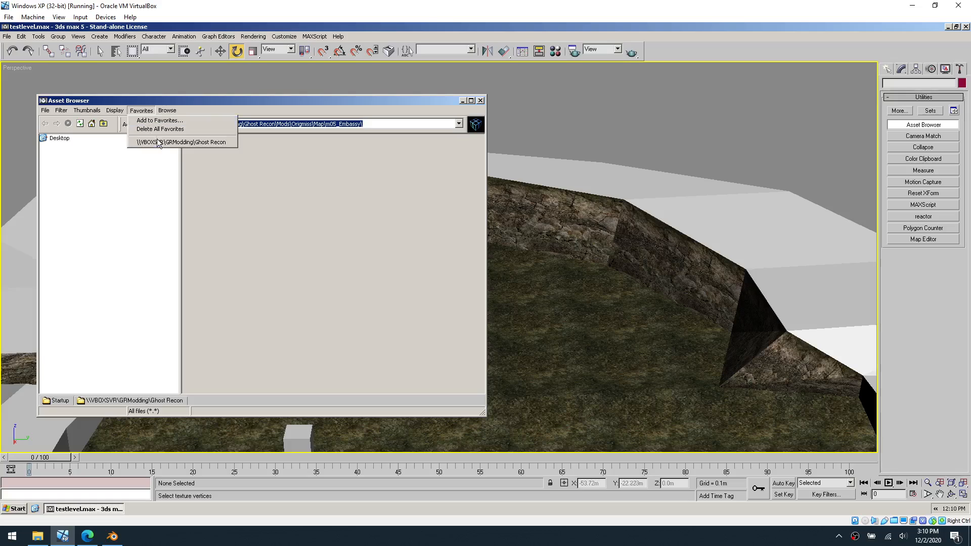
click(161, 145)
- Expand Origmiss and Map again to select the m05_Embassy folder, and check the thumbnail options
click(110, 260)
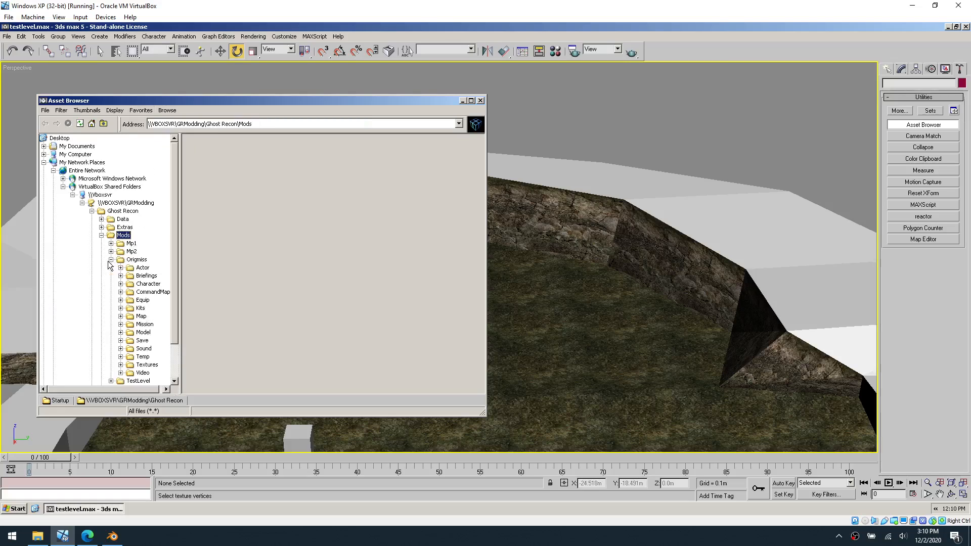
click(120, 316)
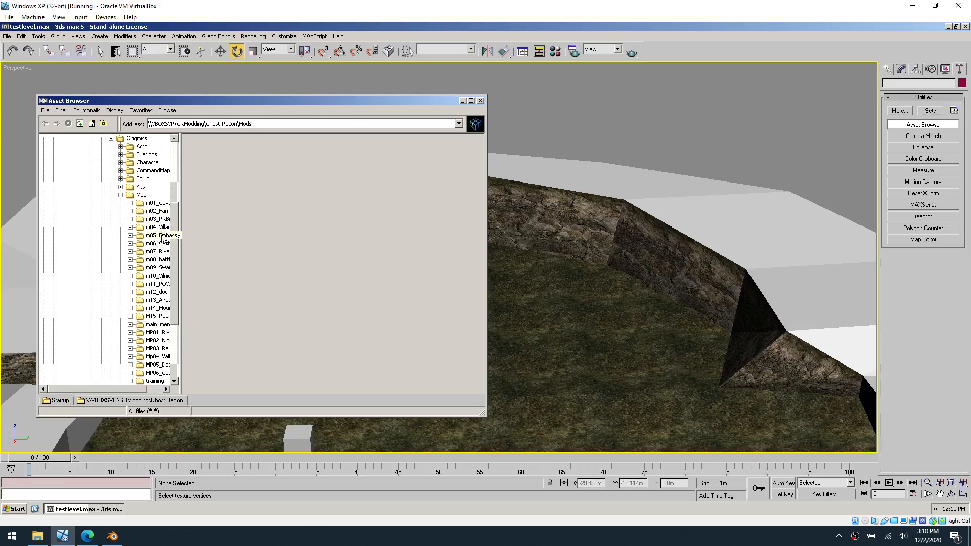
click(151, 235)
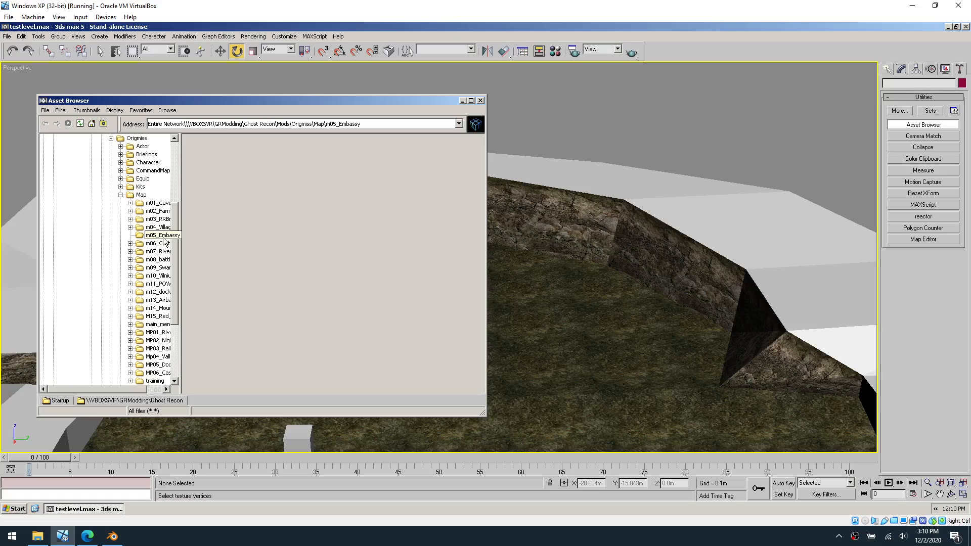
scroll(164, 238, up, 3)
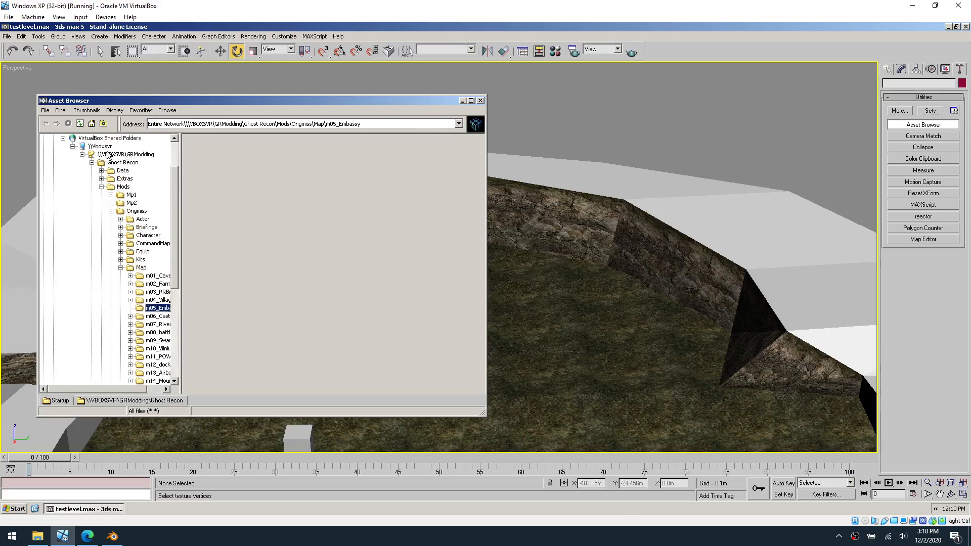
click(87, 110)
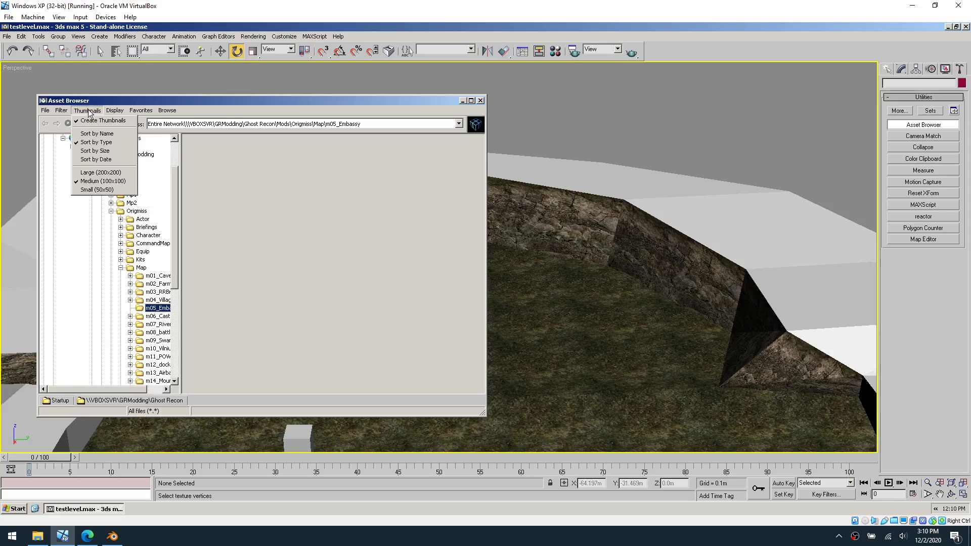
click(87, 110)
- Restart the Asset Browser, load the saved Mods favorite, and expand its Origmiss folder
click(480, 100)
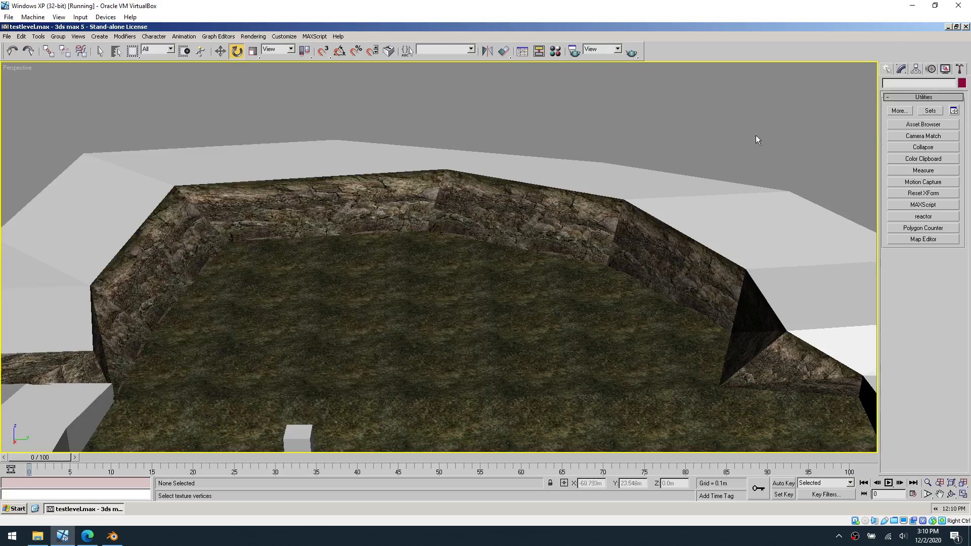
click(923, 125)
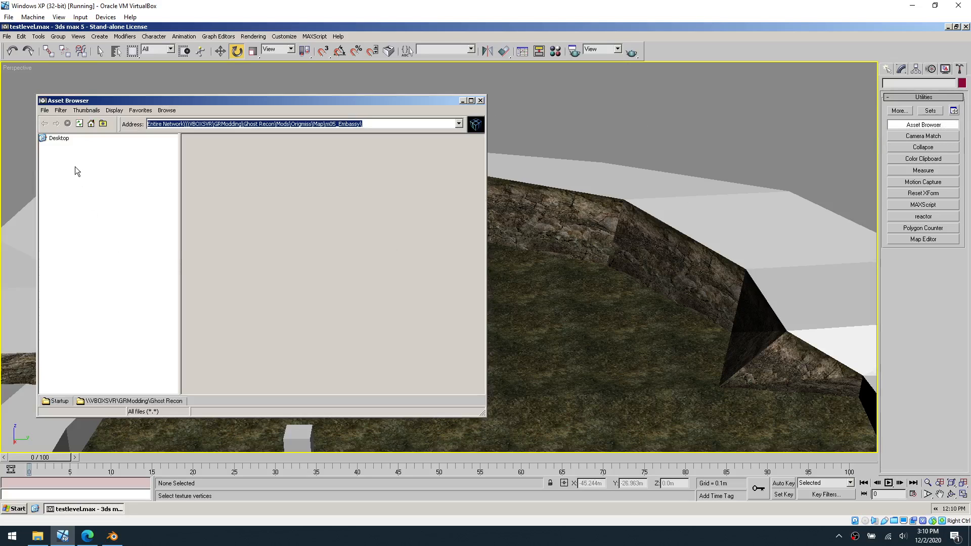
click(60, 141)
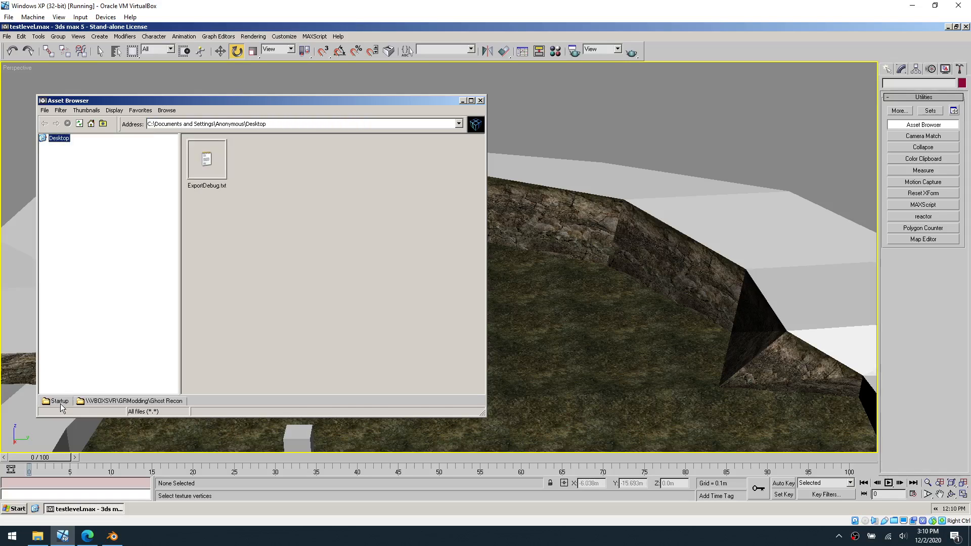
click(108, 402)
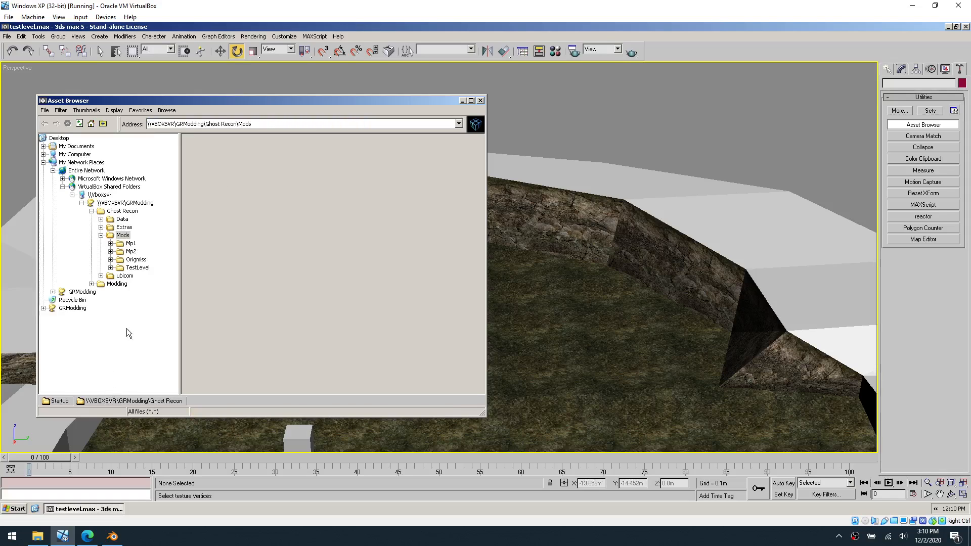
click(111, 260)
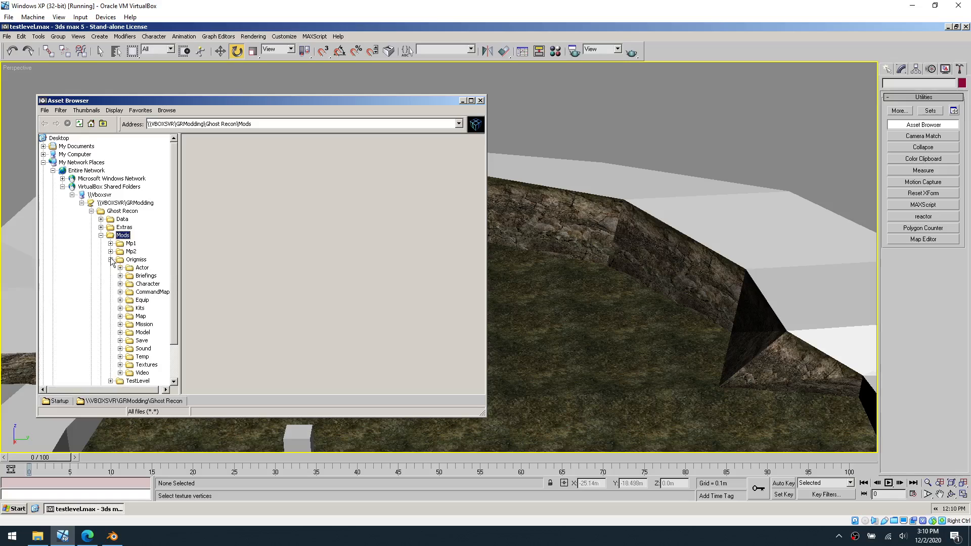
- Browse to the m05_Embassy folder under Origmiss\Map in the Asset Browser and try changing its thumbnail sorting
click(120, 317)
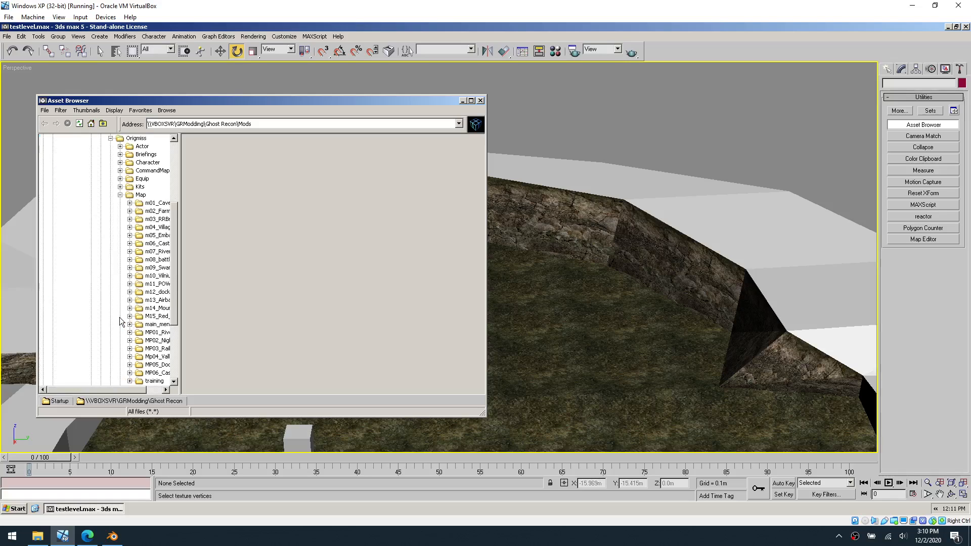
click(158, 235)
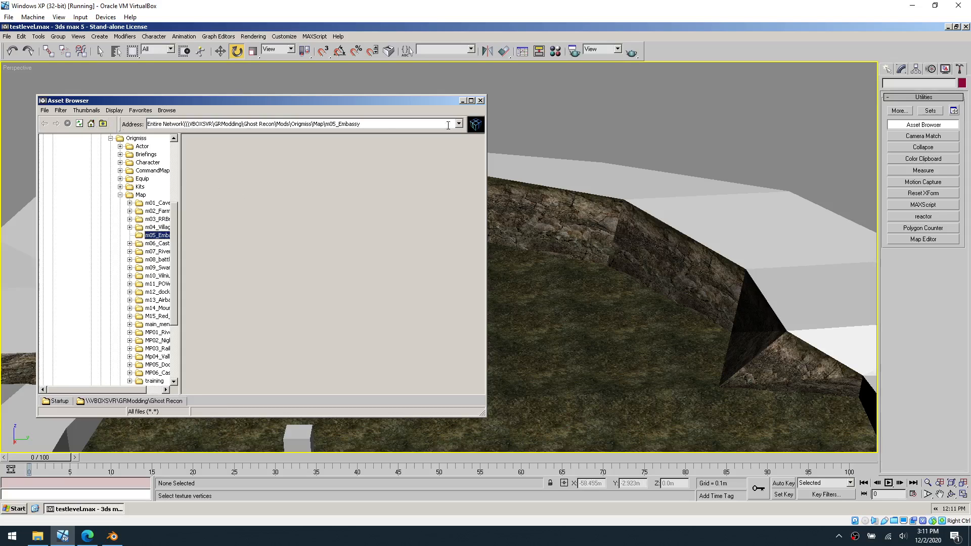
click(87, 110)
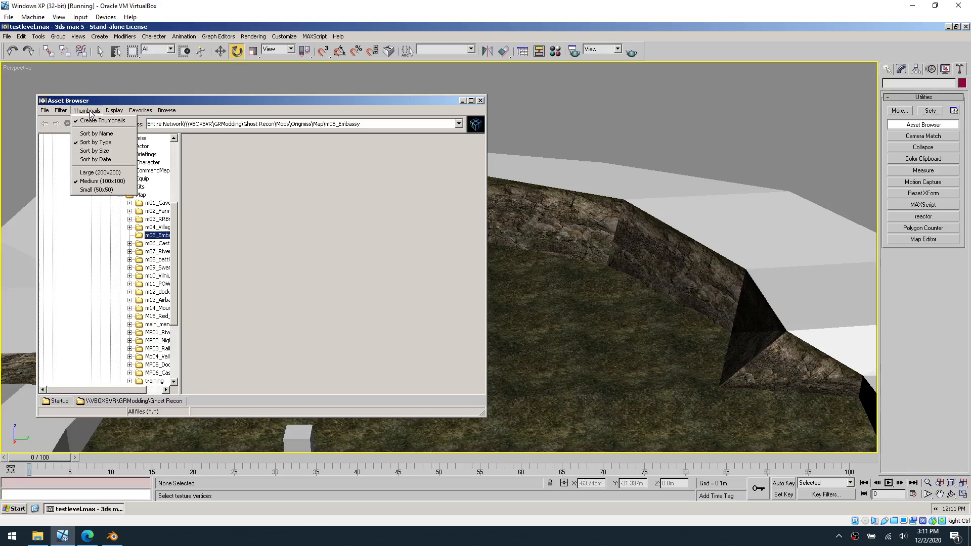
click(124, 135)
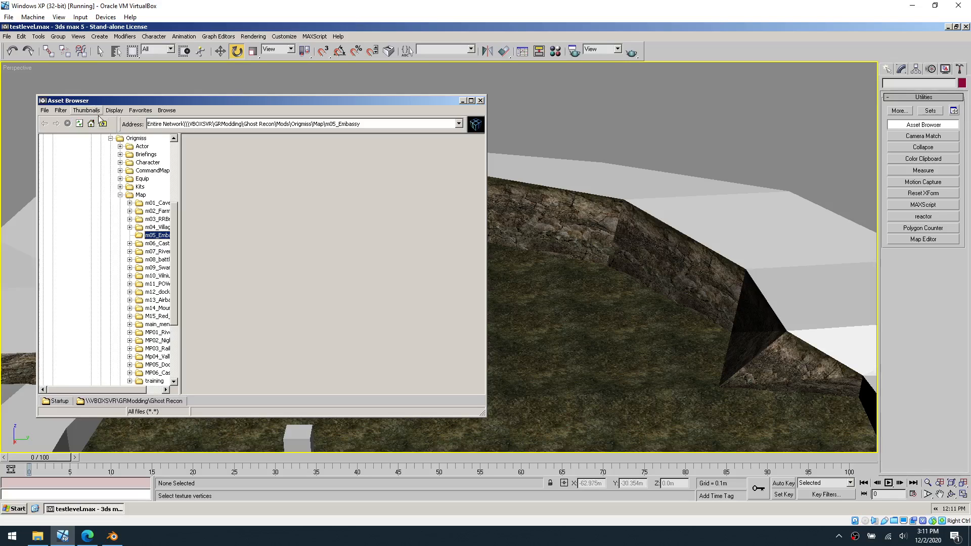
click(87, 110)
click(114, 151)
click(87, 110)
click(99, 124)
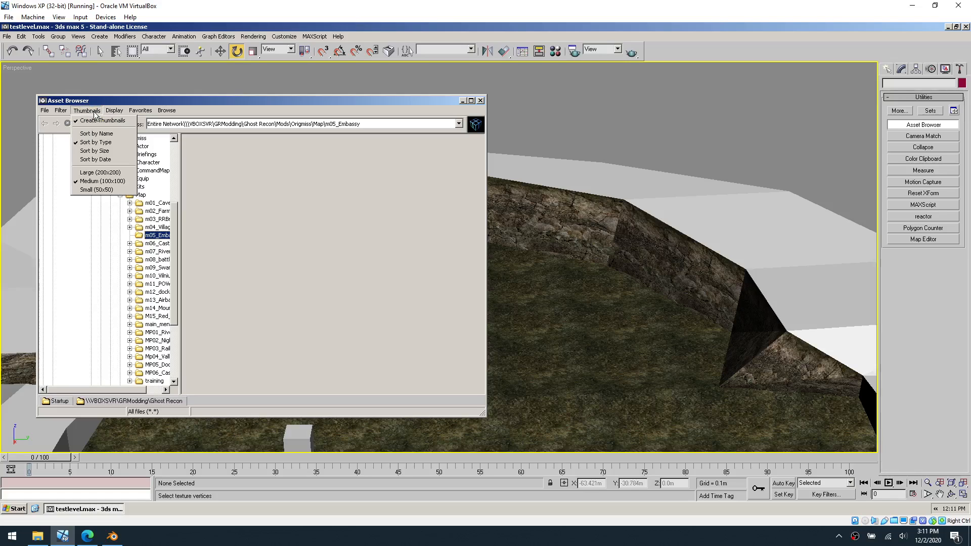
- Try displaying the m05_Embassy folder's contents in the Explorer Pane, Thumbnail Pane and Web Pane
mouse_move(114, 111)
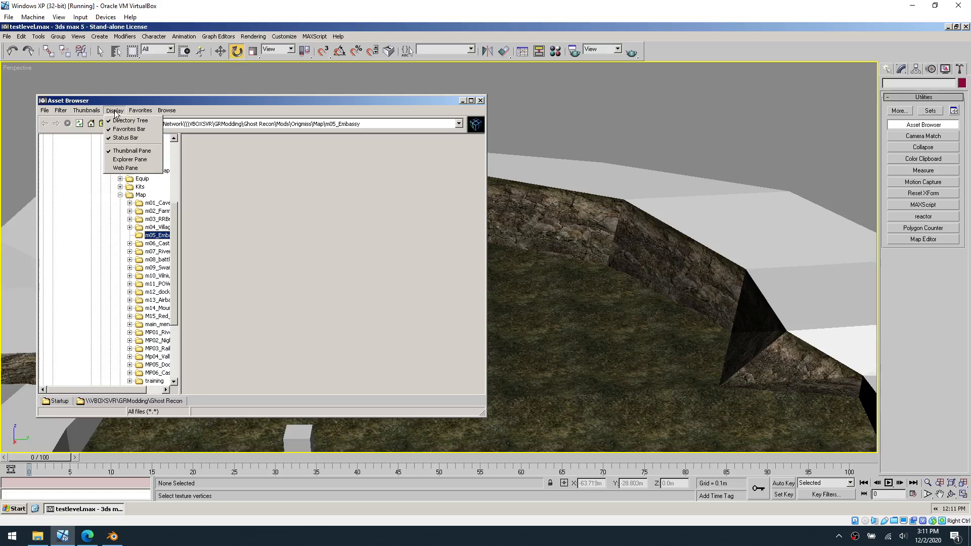
click(150, 160)
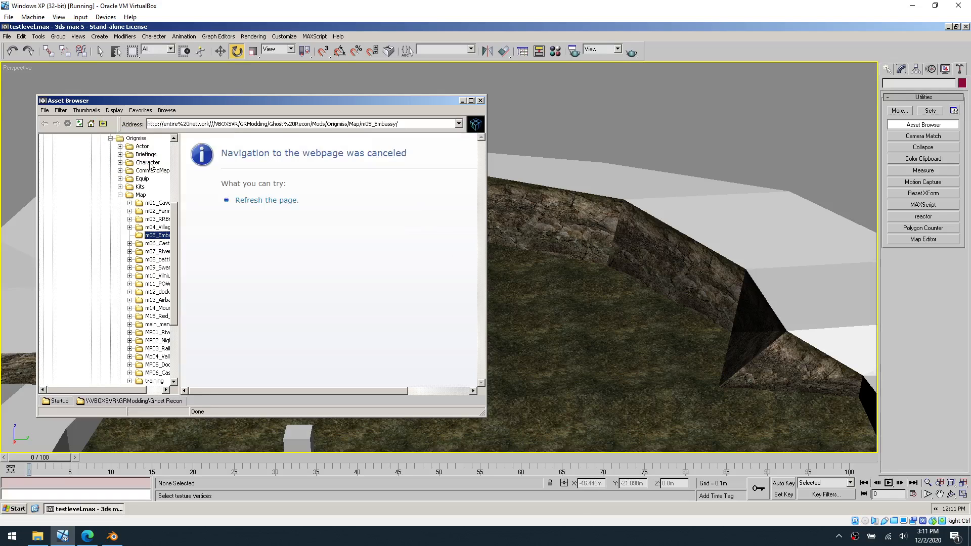
click(114, 110)
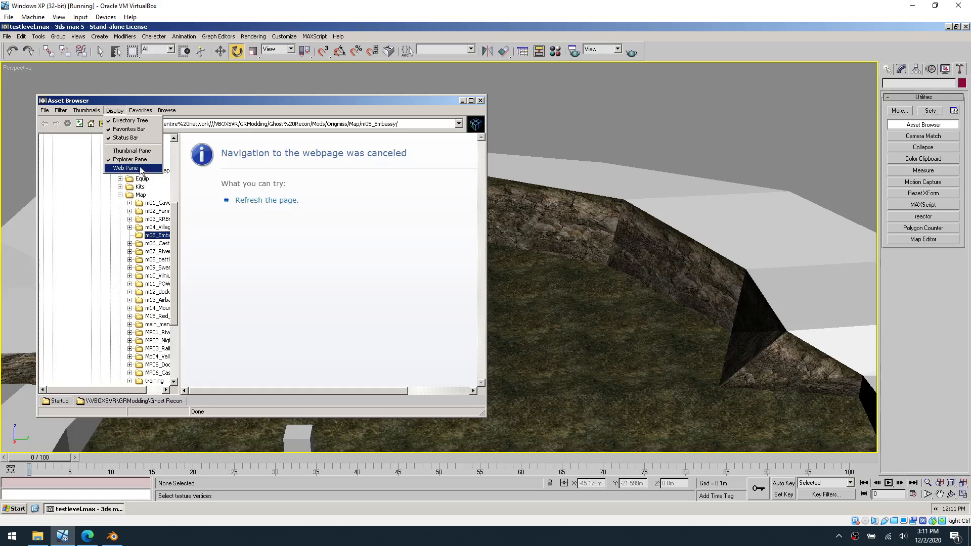
click(140, 168)
click(114, 110)
click(132, 151)
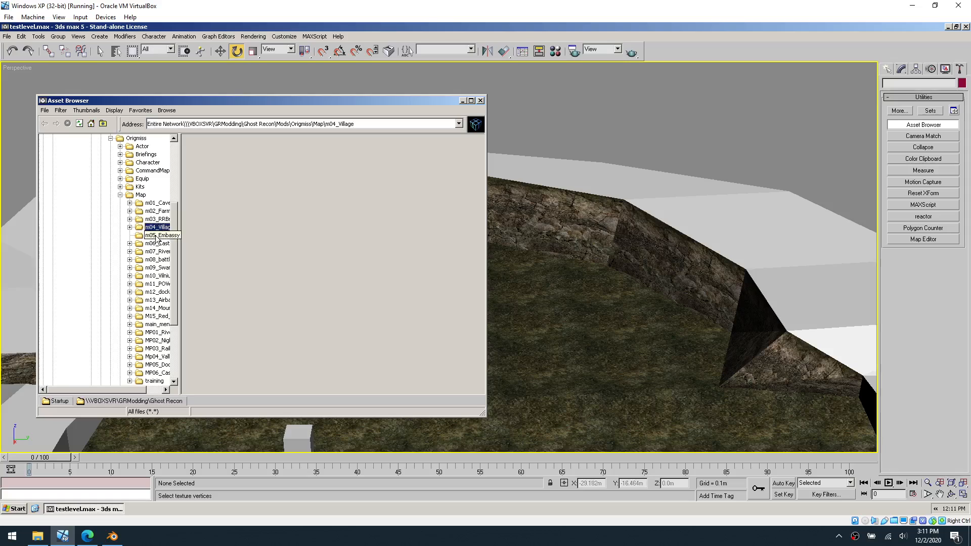
click(120, 111)
click(126, 168)
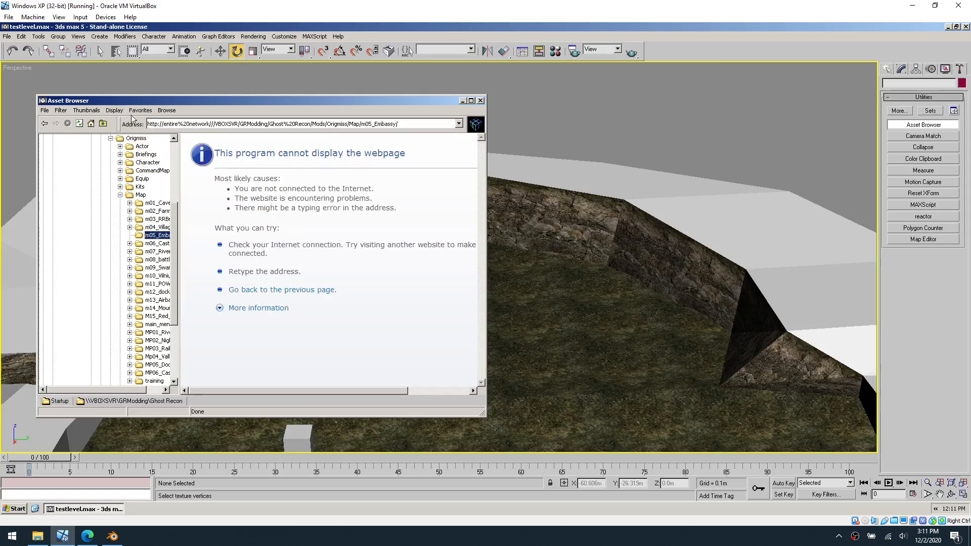
- Refresh the m05_Embassy page and close the Asset Browser
click(134, 111)
mouse_move(46, 110)
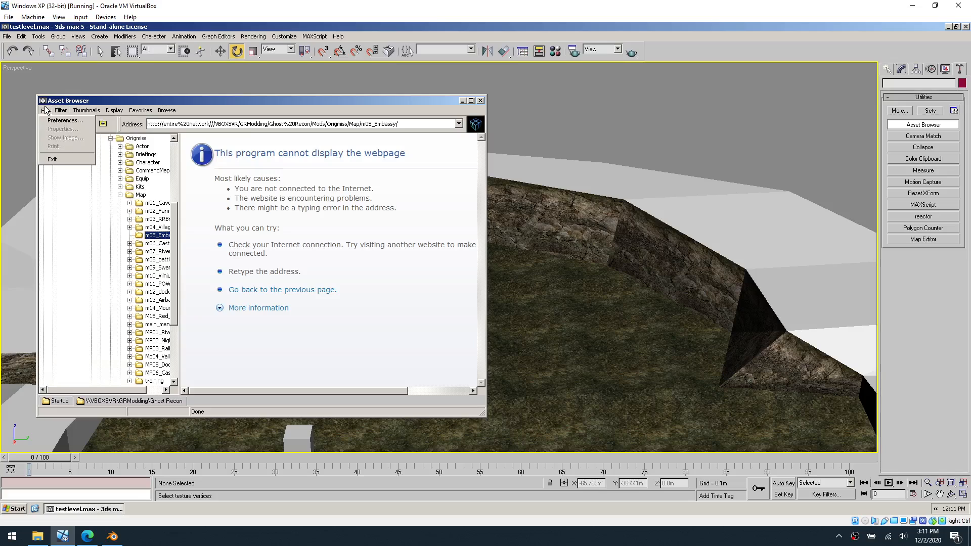
mouse_move(177, 114)
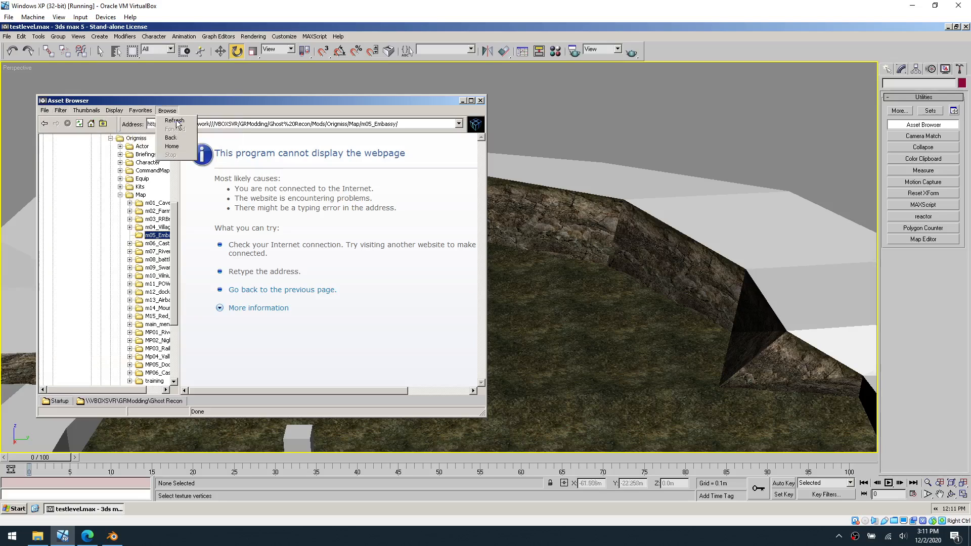
click(174, 120)
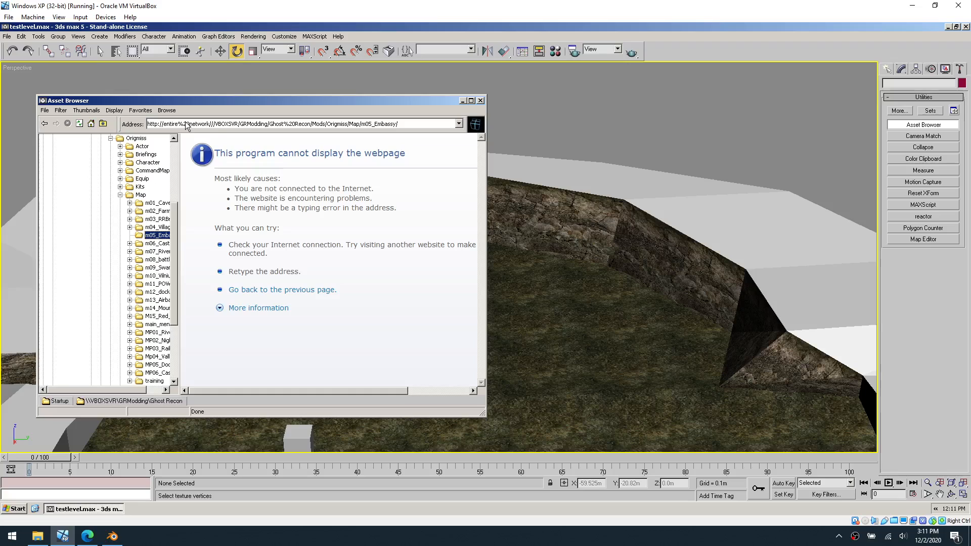
click(480, 100)
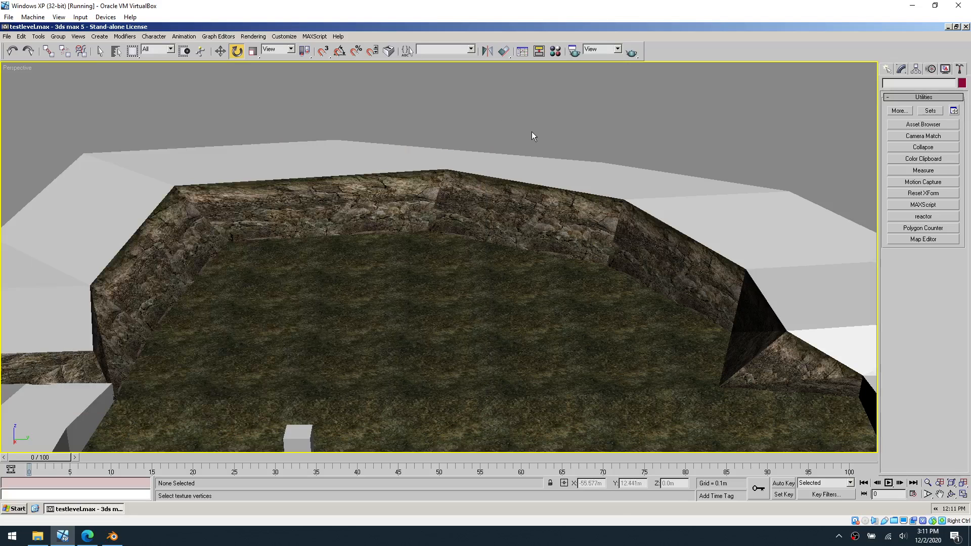
- Reopen the Asset Browser and browse from the Desktop through GRModding and Ghost Recon to the Mods folder
scroll(597, 303, down, 5)
middle_drag(569, 283, 548, 301)
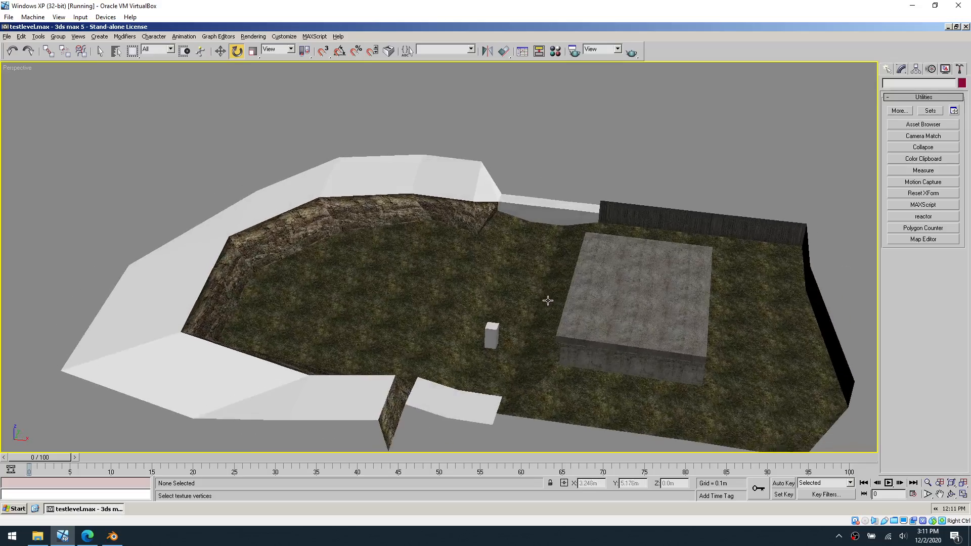
scroll(522, 288, up, 3)
click(930, 125)
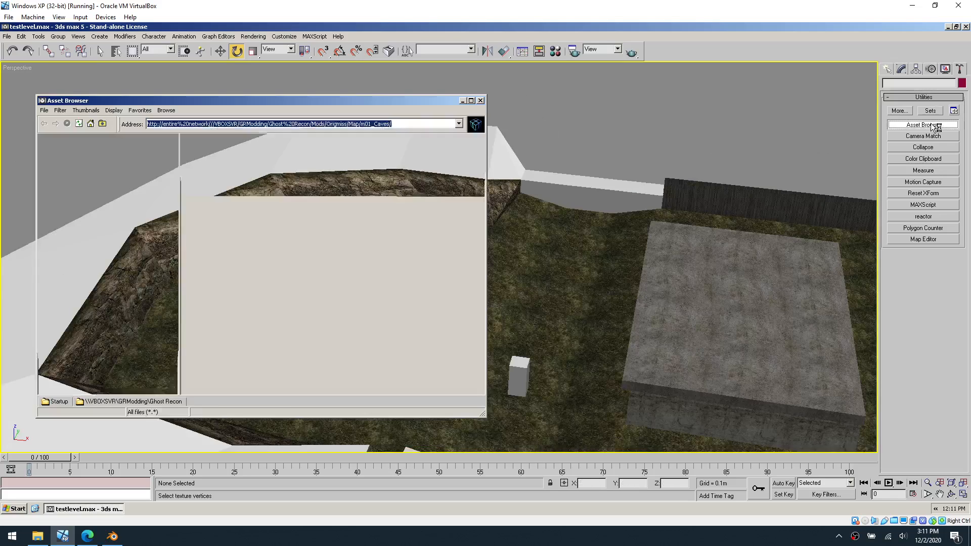
click(54, 141)
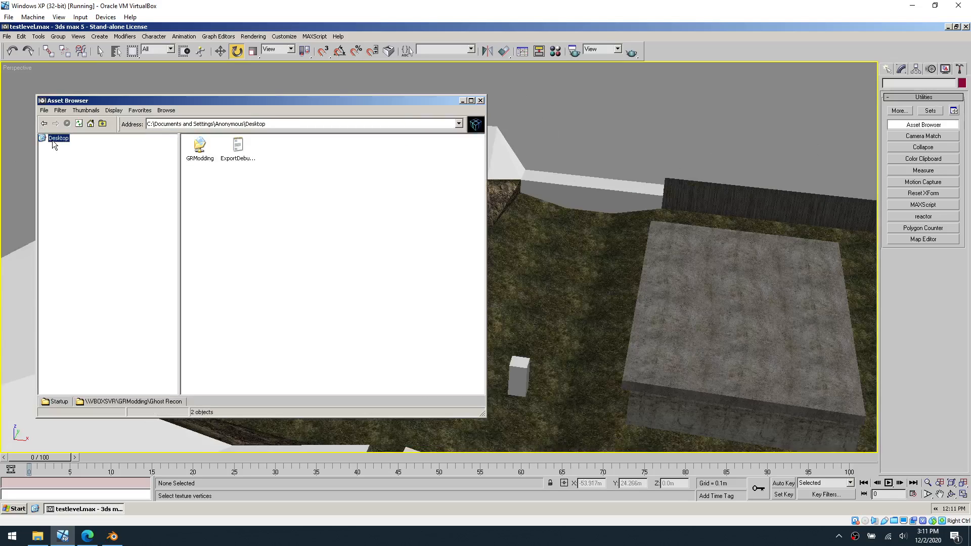
double_click(198, 154)
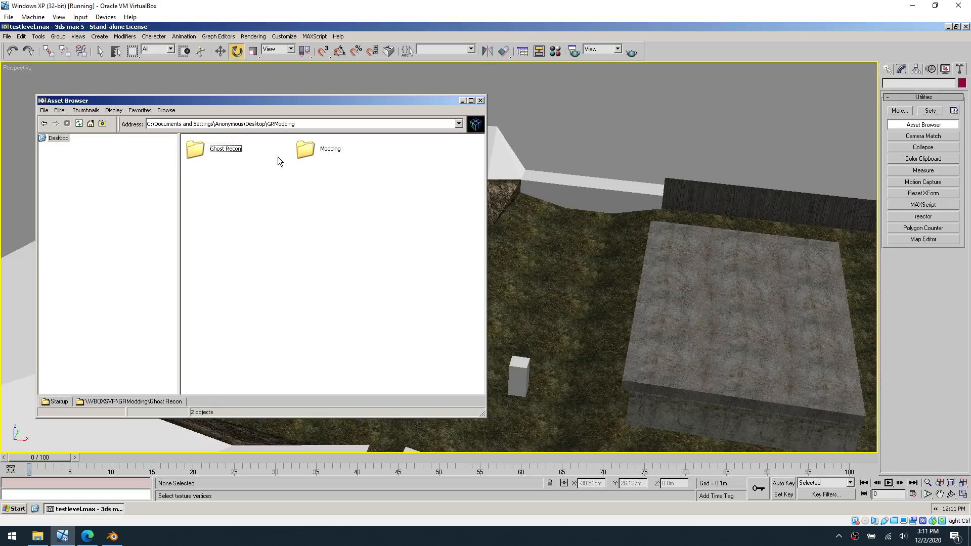
double_click(304, 152)
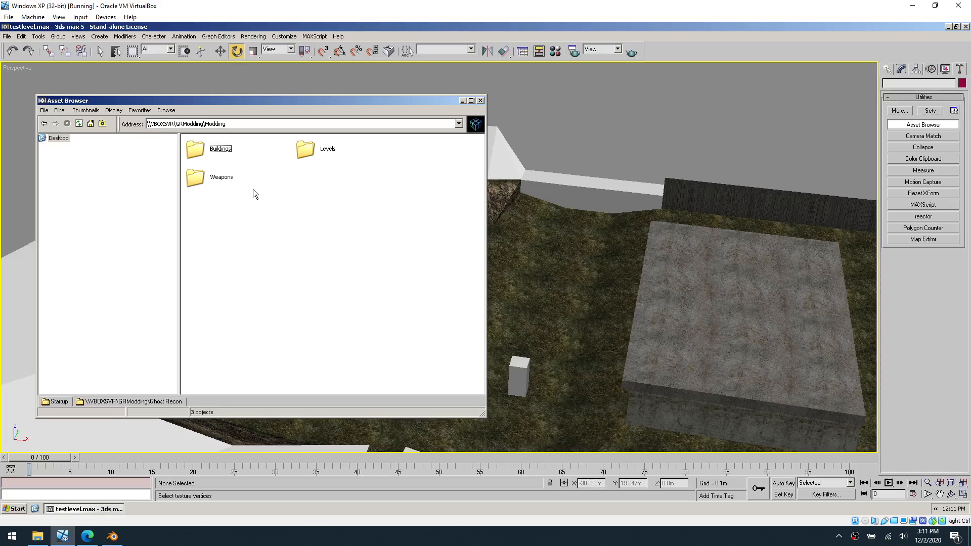
key(alt+Left)
double_click(229, 151)
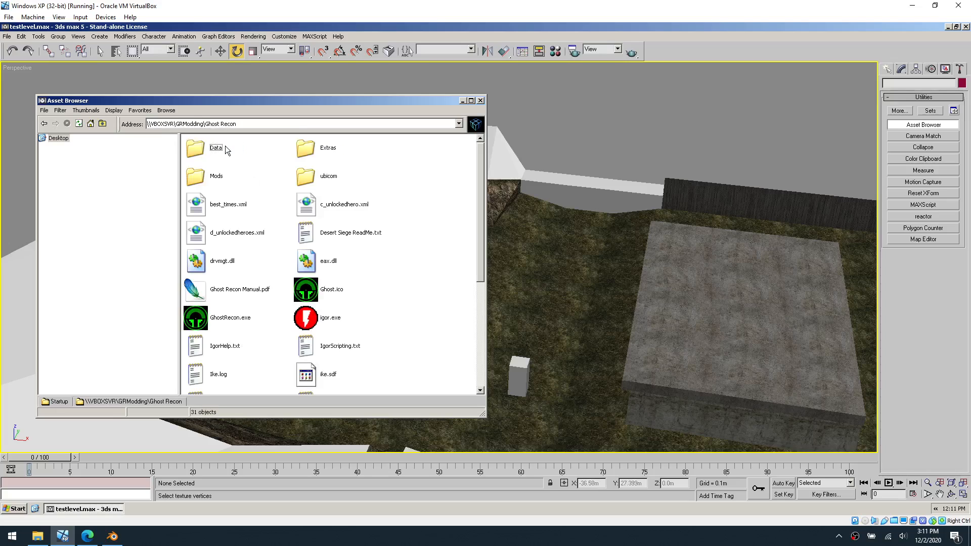
double_click(217, 179)
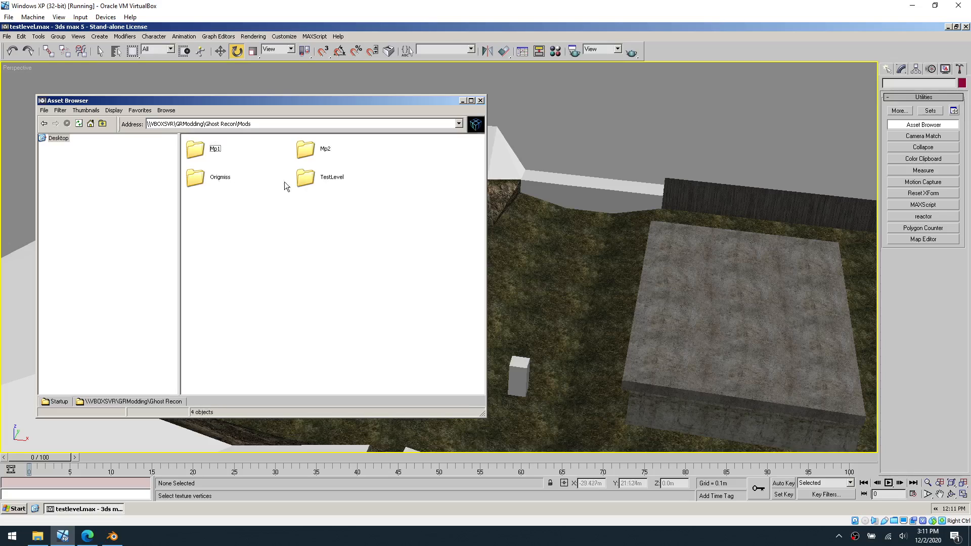
- Open Origmiss\Map\m05_Embassy from the Mods folder to list its texture files, declining the system command prompt
click(310, 183)
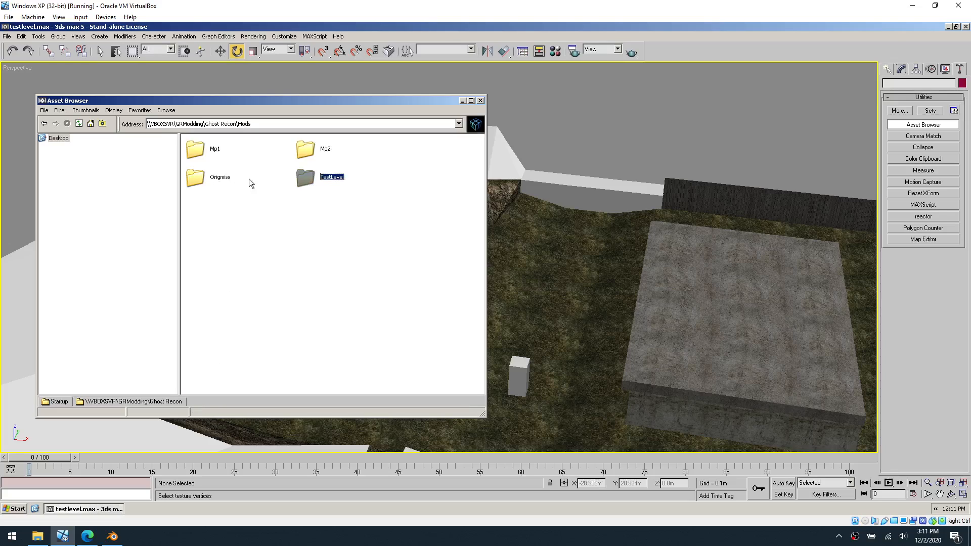
click(229, 178)
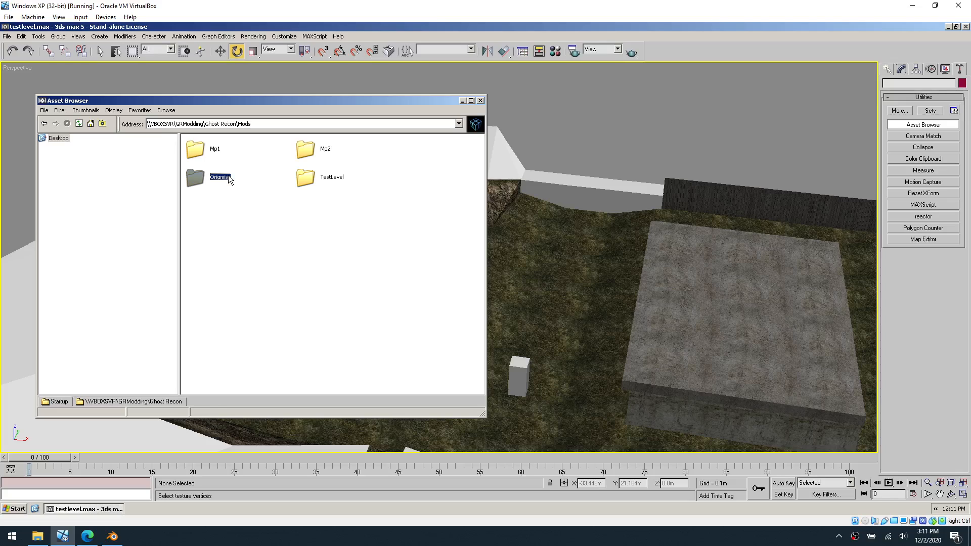
double_click(230, 178)
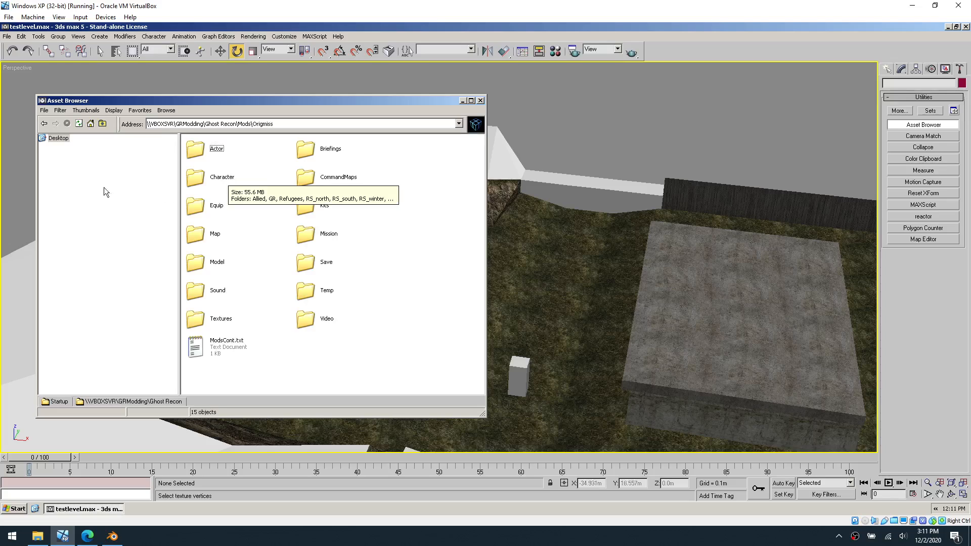
click(139, 110)
mouse_move(119, 112)
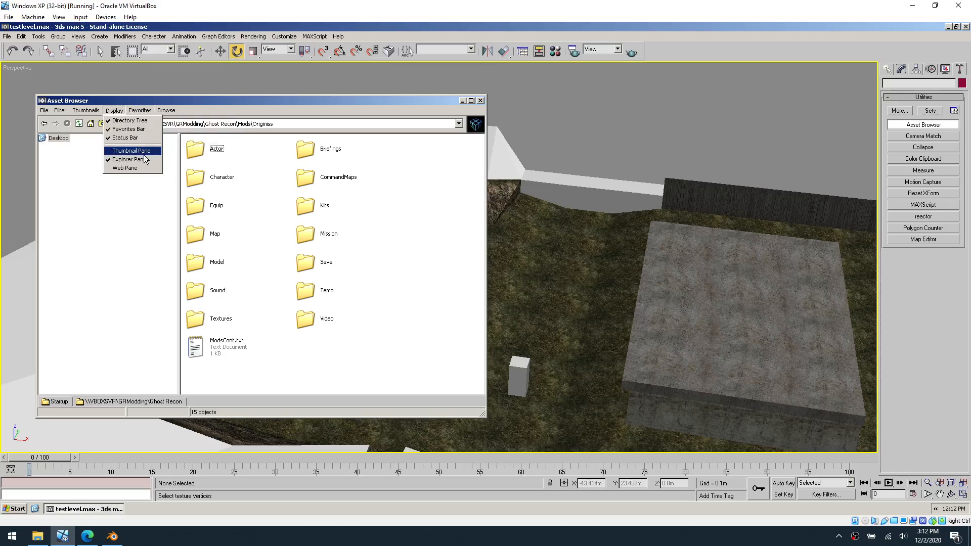
click(115, 111)
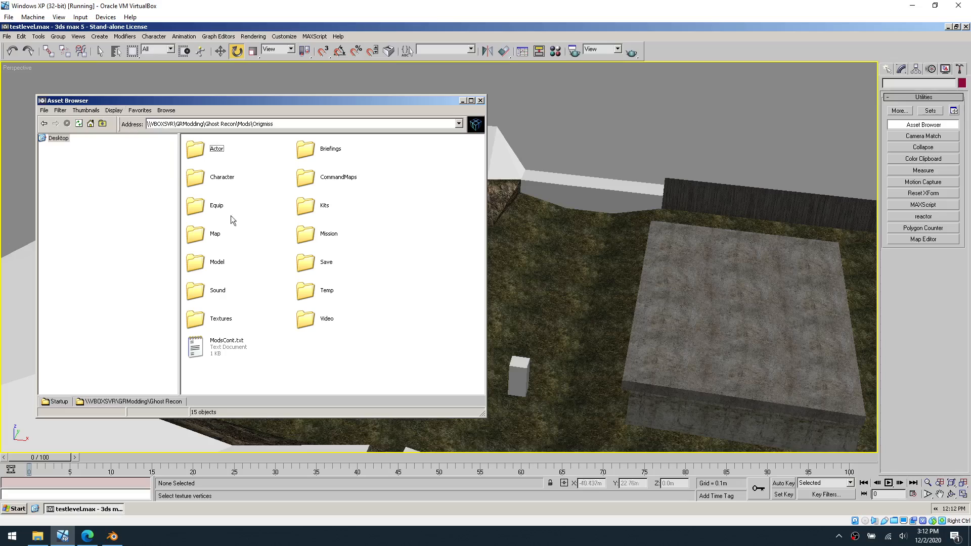
double_click(199, 235)
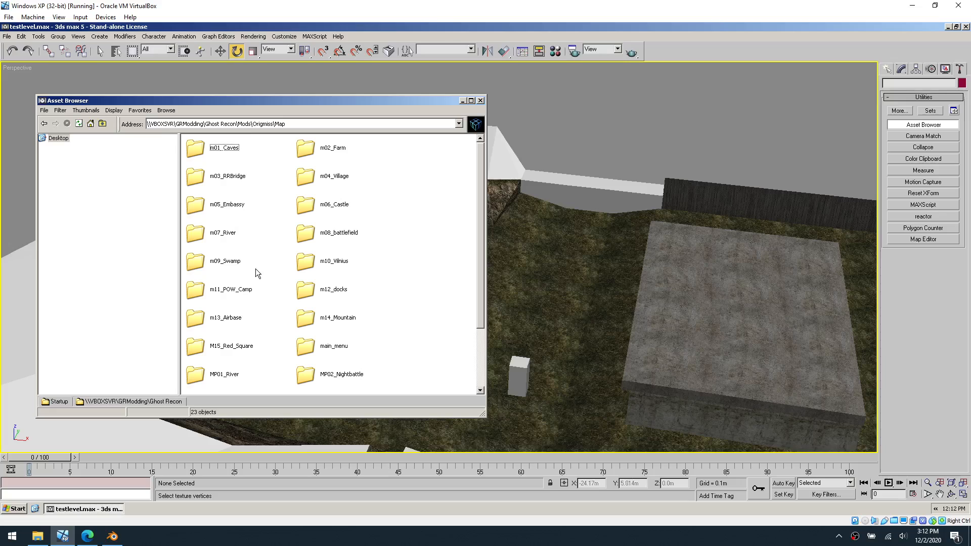
double_click(232, 208)
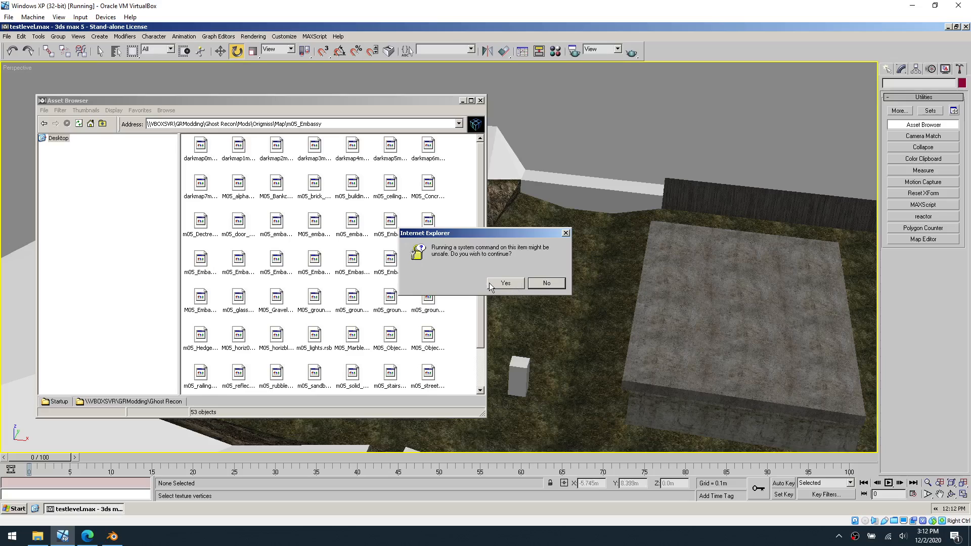
click(545, 285)
drag(477, 265, 477, 266)
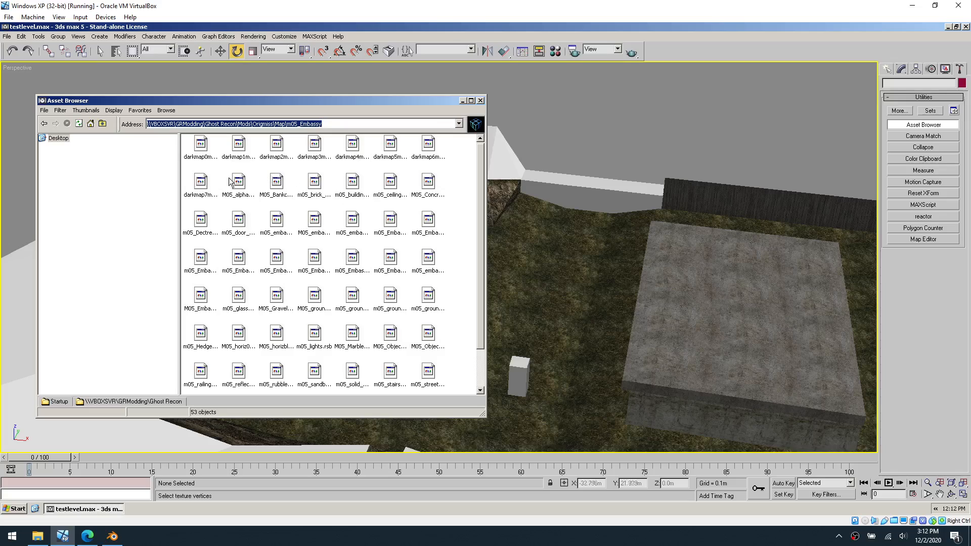
- Switch the Asset Browser display to the Thumbnail Pane, try the Startup favorite, and close the browser
click(114, 111)
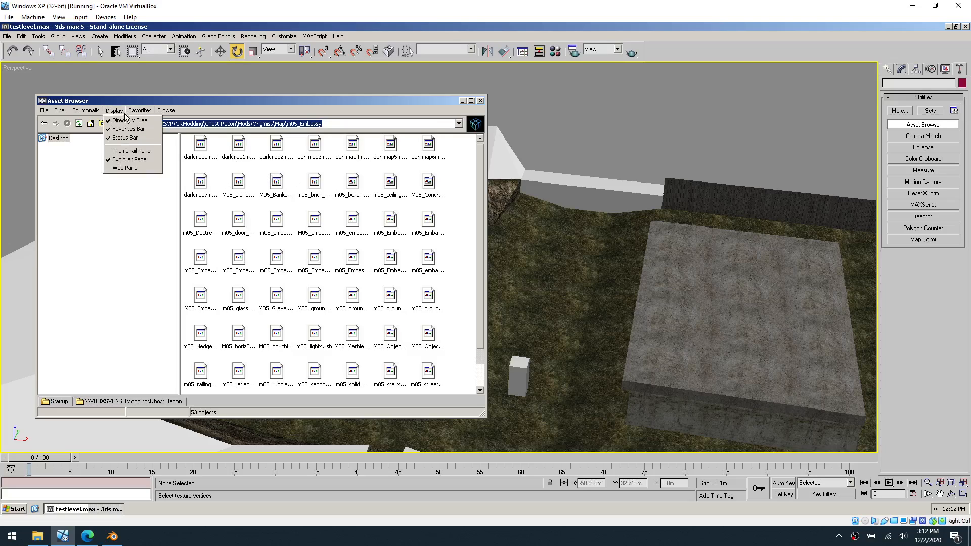
click(131, 151)
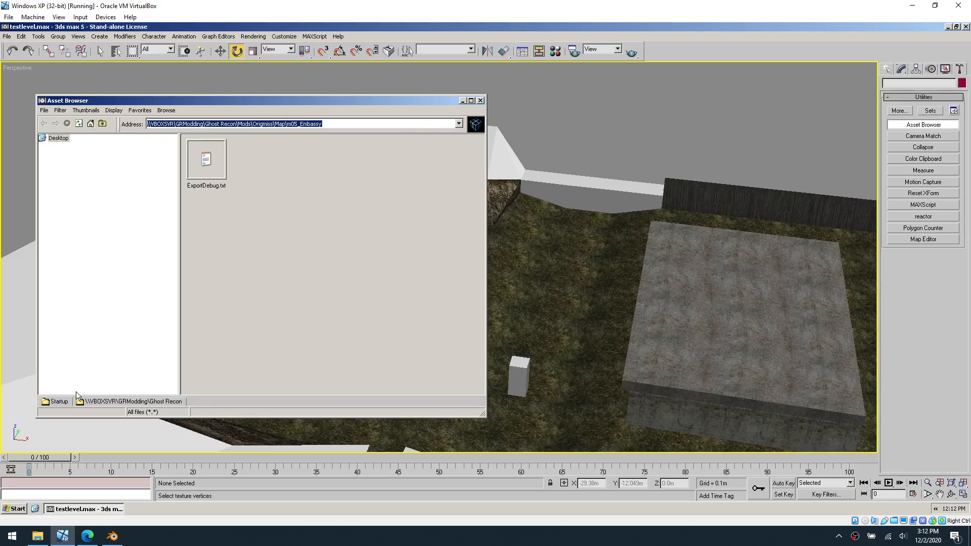
click(64, 400)
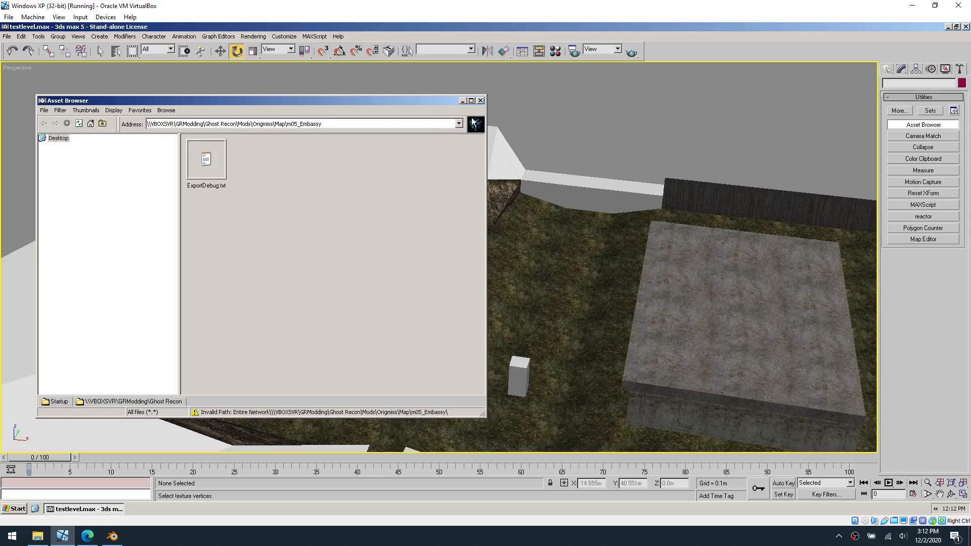
click(481, 101)
- Reopen the Asset Browser and browse from GRModding through Ghost Recon, Mods, Origmiss and Map to the m05_Embassy folder
click(903, 124)
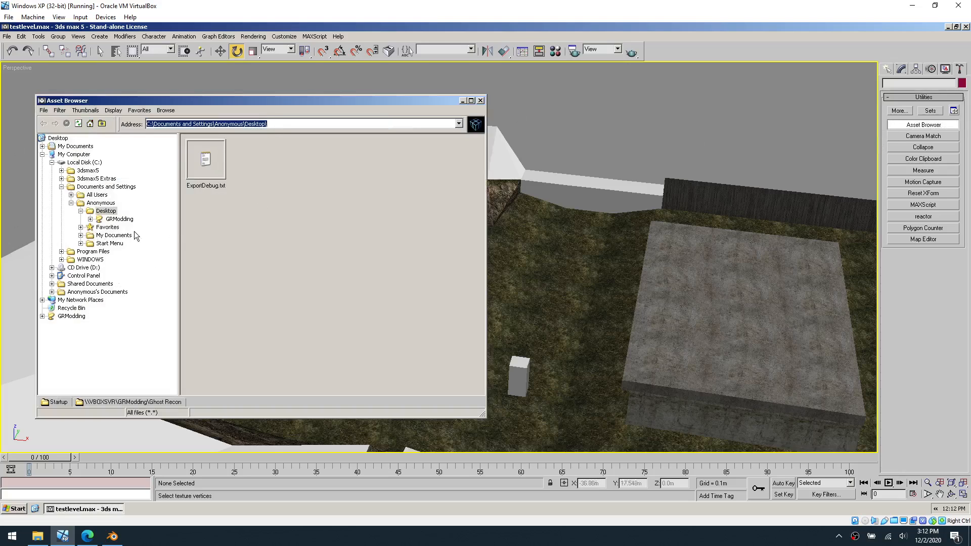
click(71, 316)
click(43, 316)
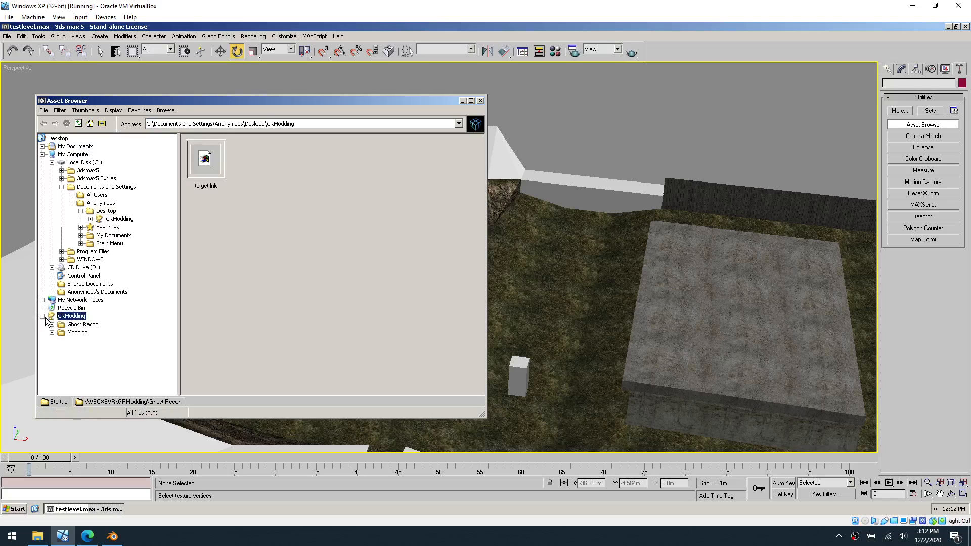
click(52, 324)
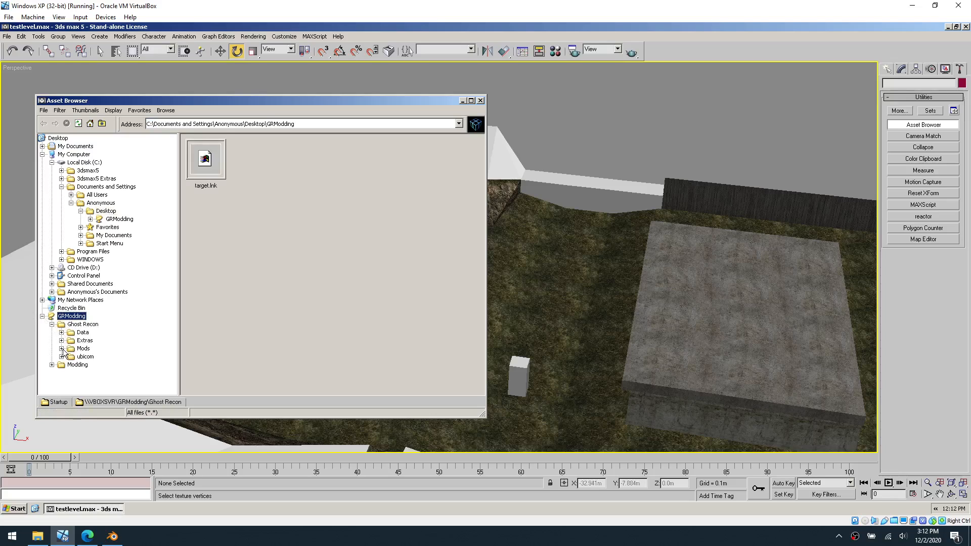
click(61, 348)
click(71, 365)
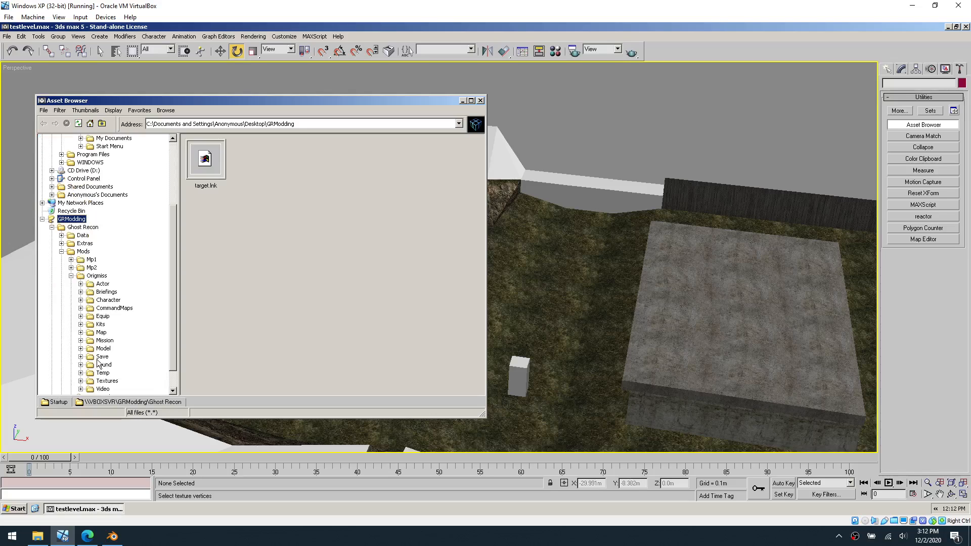
click(81, 333)
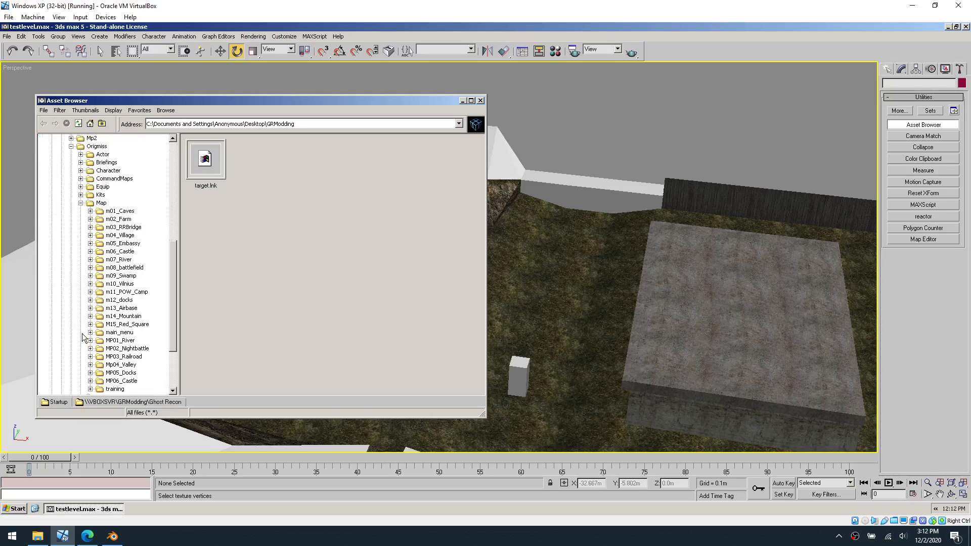
click(129, 244)
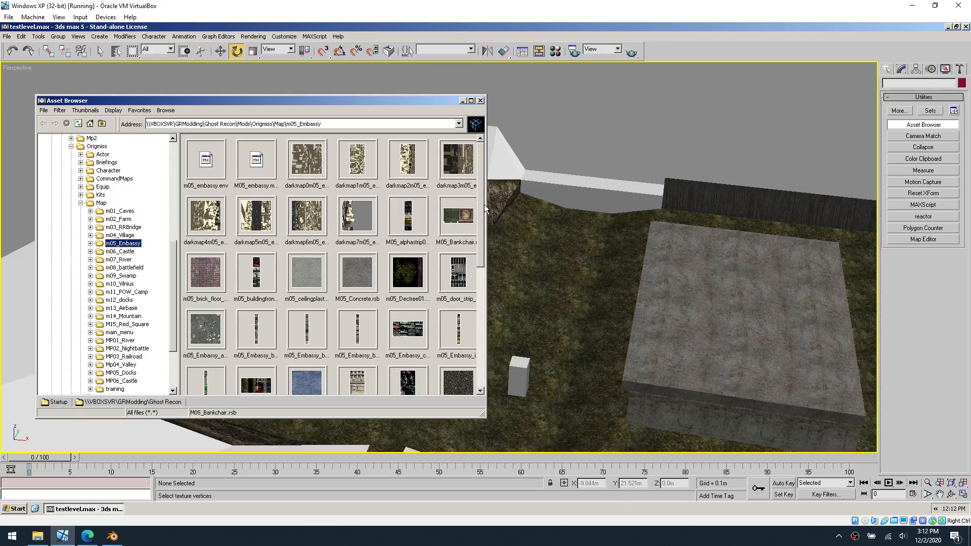
- Apply the M05_ground grass texture thumbnail to the untextured upper hillside above the cliff and close the Asset Browser
drag(481, 225, 484, 272)
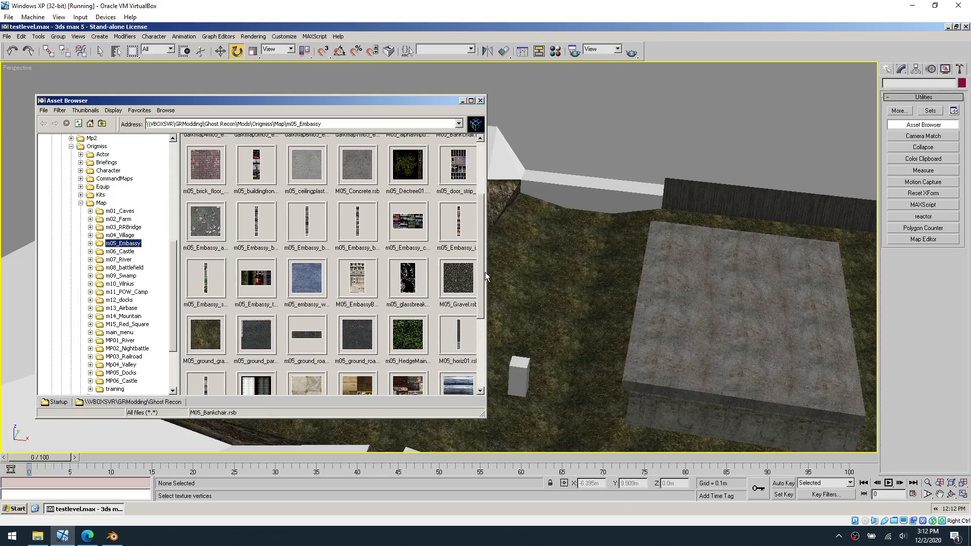
click(209, 336)
drag(210, 337, 27, 318)
drag(360, 99, 547, 86)
click(668, 87)
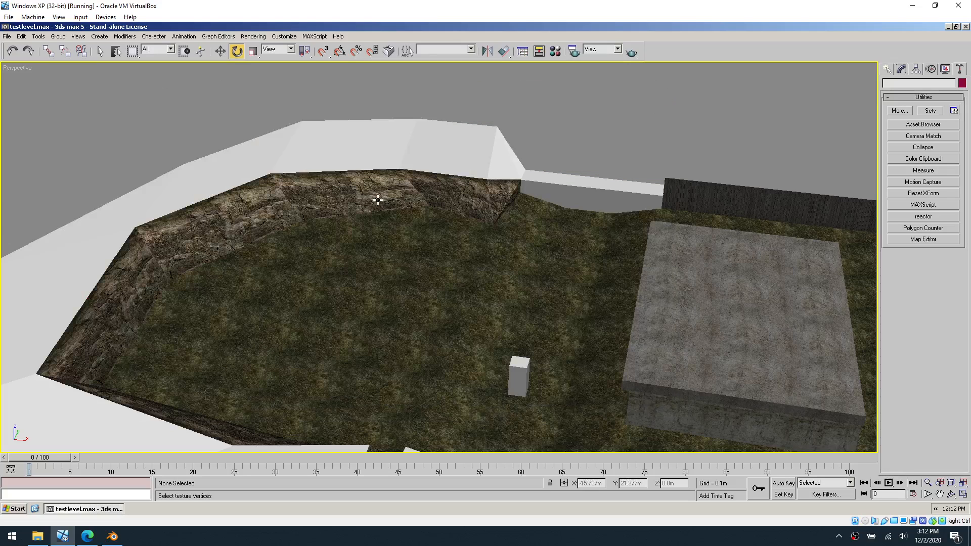
- Add a UVW Map modifier to the upper hillside above the rock cliff
click(510, 166)
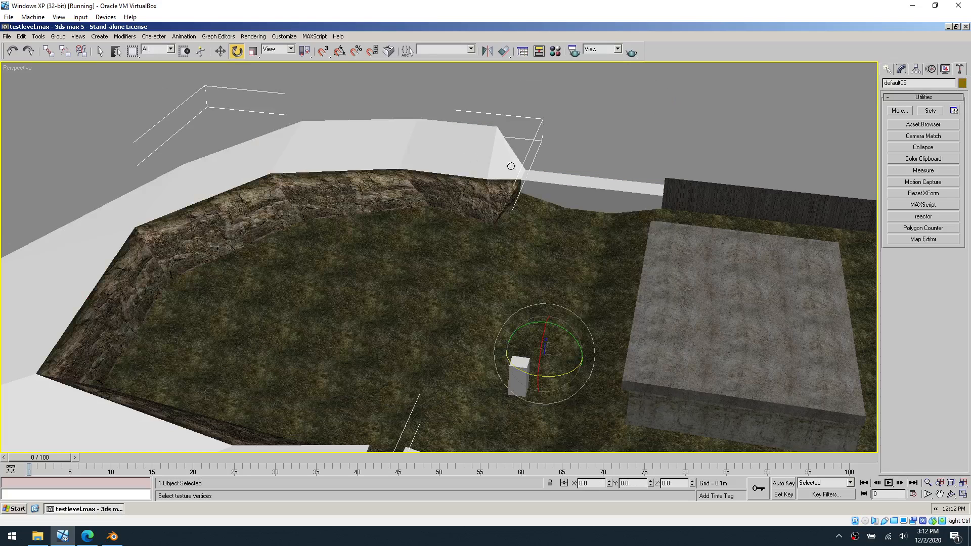
click(901, 70)
click(962, 97)
scroll(965, 154, down, 5)
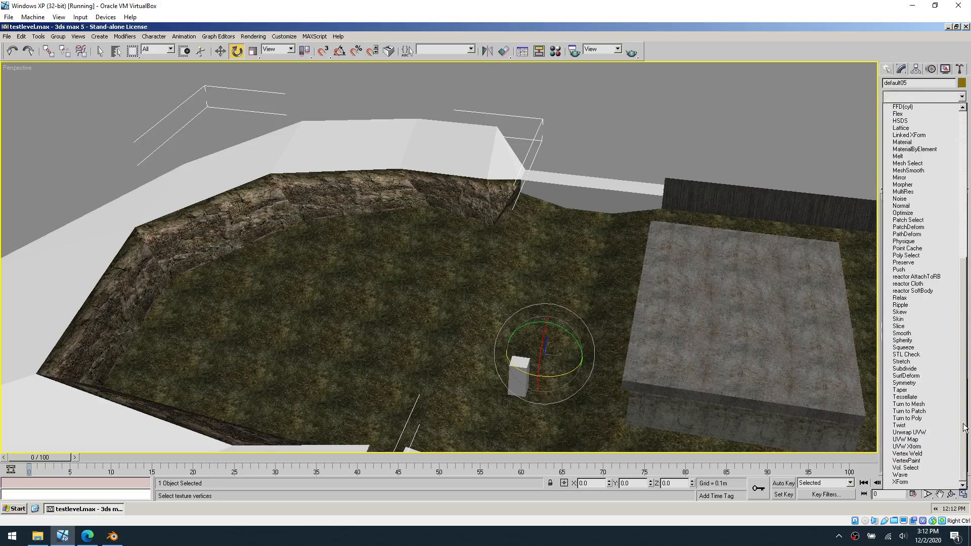
click(924, 438)
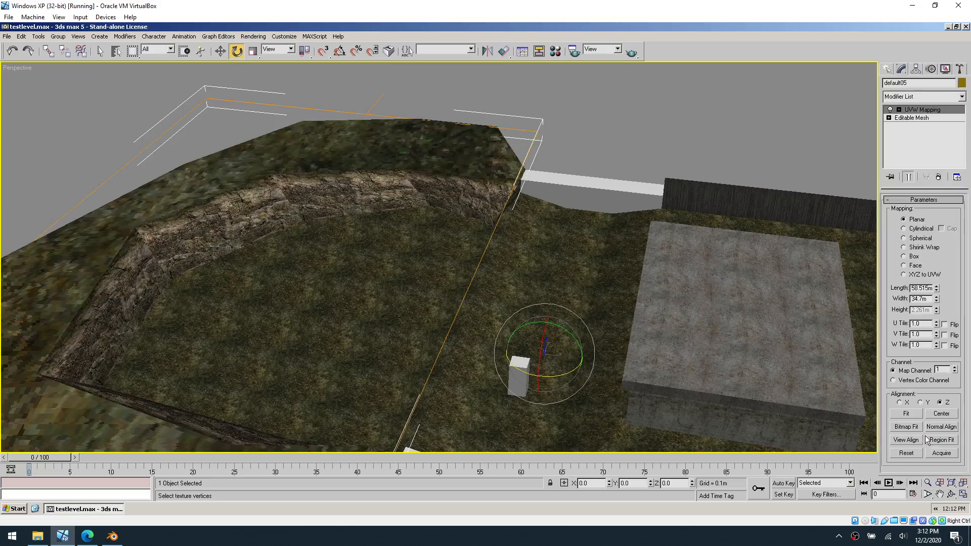
- Set the hillside's planar mapping length and width to 15 m
double_click(919, 288)
text(15)
key(Tab)
text(15)
key(Return)
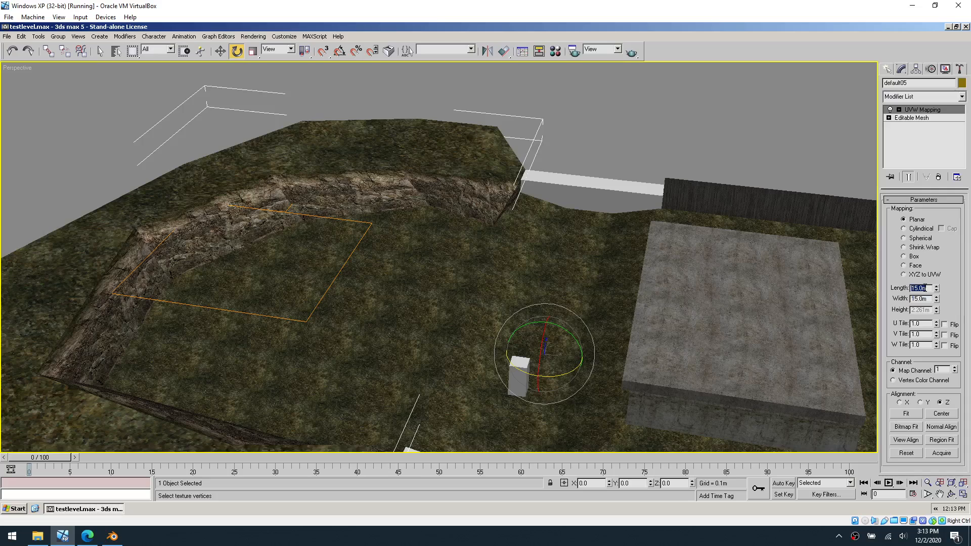
- Set the hillside's planar mapping length and width to 10 m and deselect it
text(10)
key(Tab)
text(10)
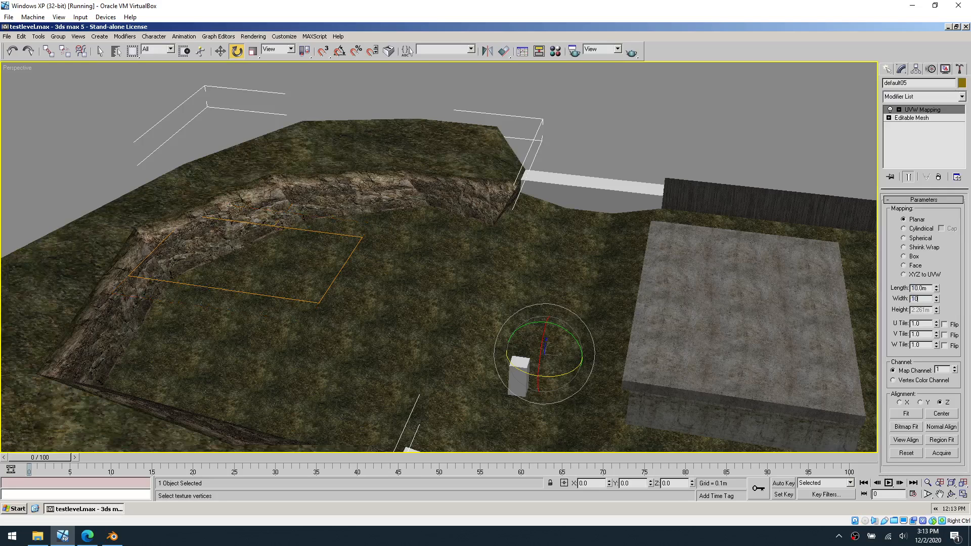
key(Return)
click(636, 146)
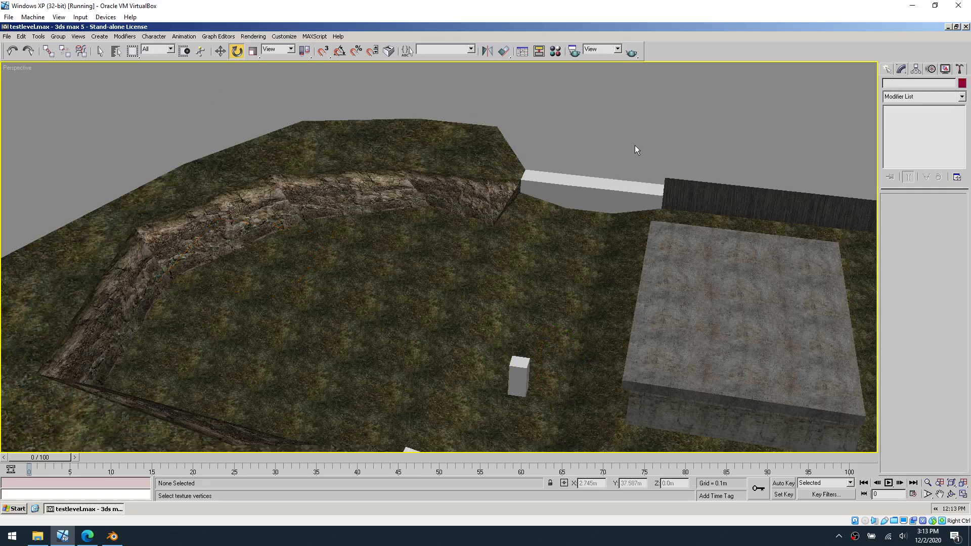
- Add a UVW Map modifier with Box mapping to the low wall sections between the cliff and the dark fence
click(596, 197)
click(961, 96)
drag(966, 124, 964, 415)
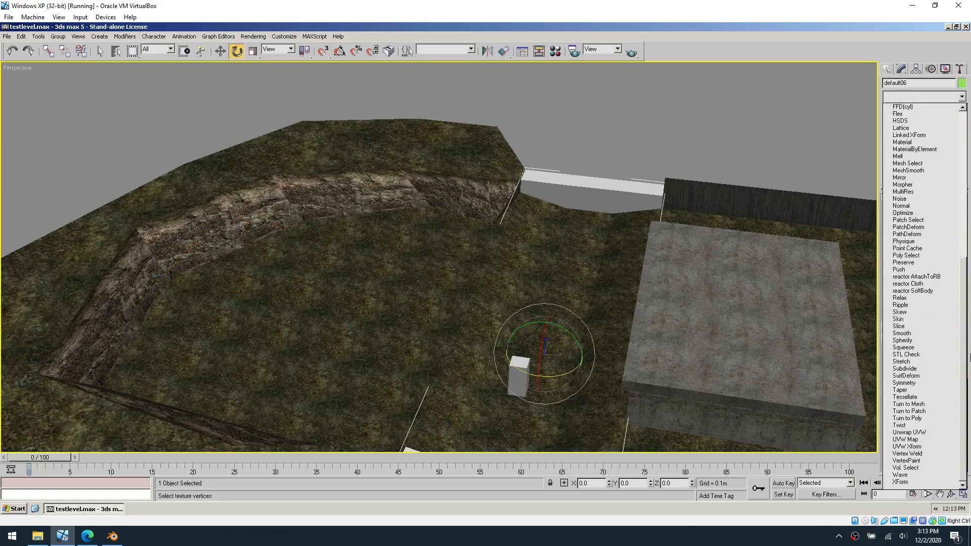
click(928, 440)
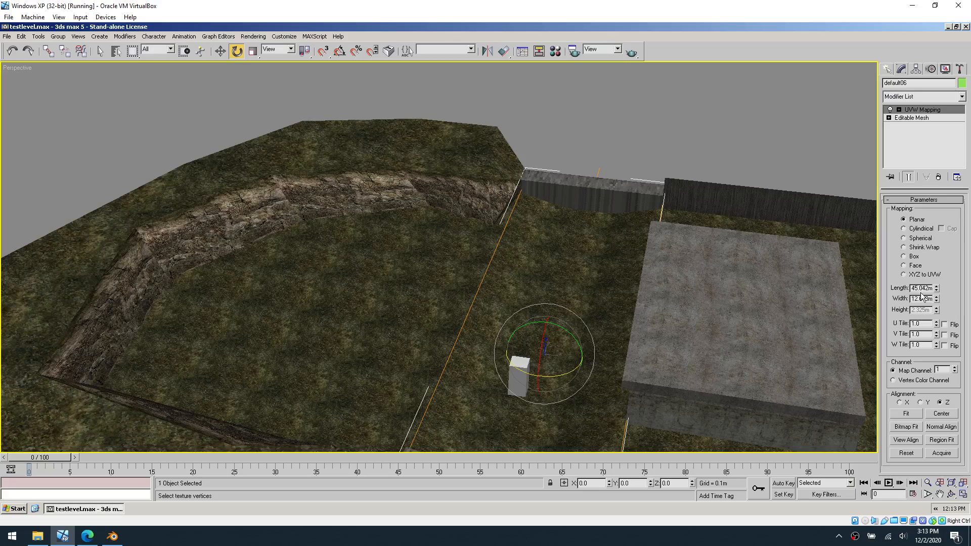
click(914, 256)
- Set the low wall's box mapping length, width and height to 4 m and deselect it
double_click(921, 288)
text(3)
key(Tab)
text(4)
key(Tab)
text(4)
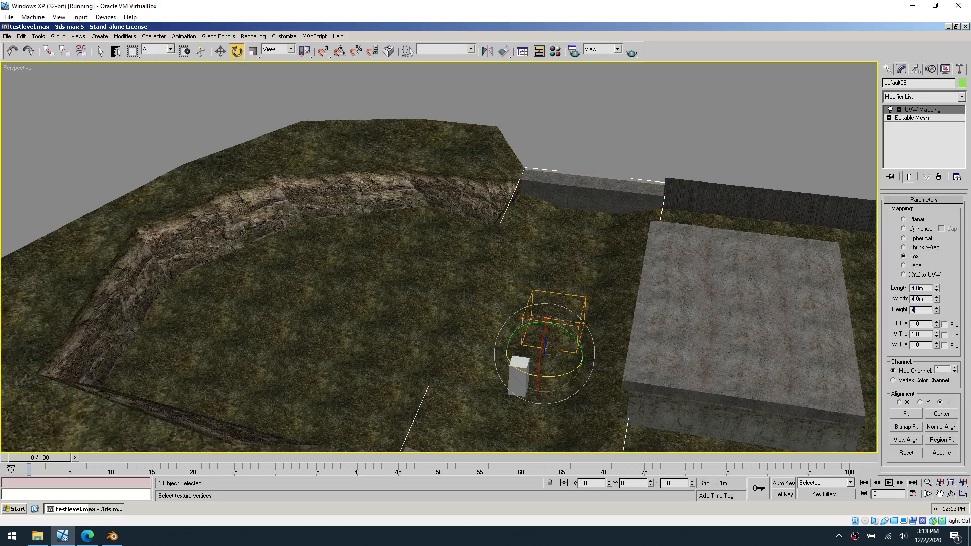
key(Return)
click(605, 128)
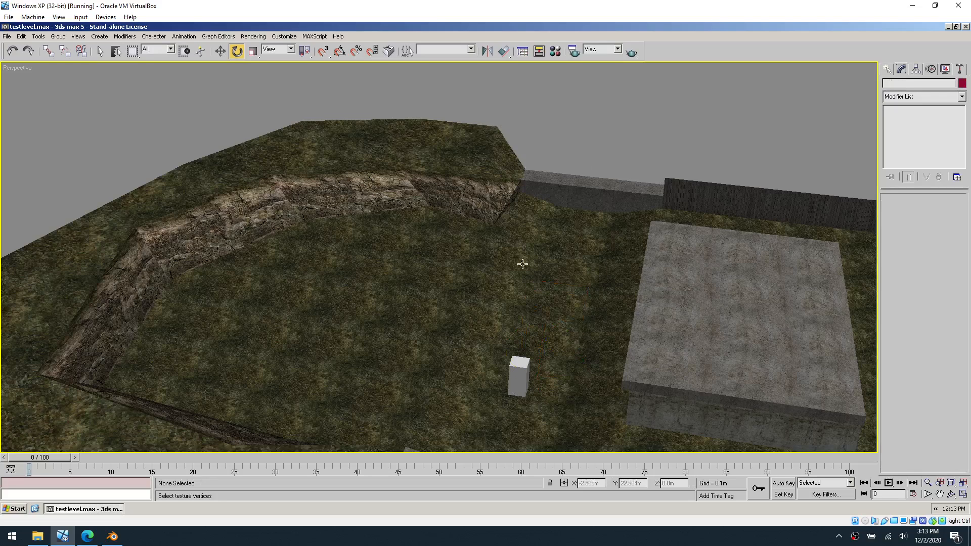
- Add a UVW Map modifier to the small upright block standing on the grass
click(519, 376)
click(945, 110)
click(961, 97)
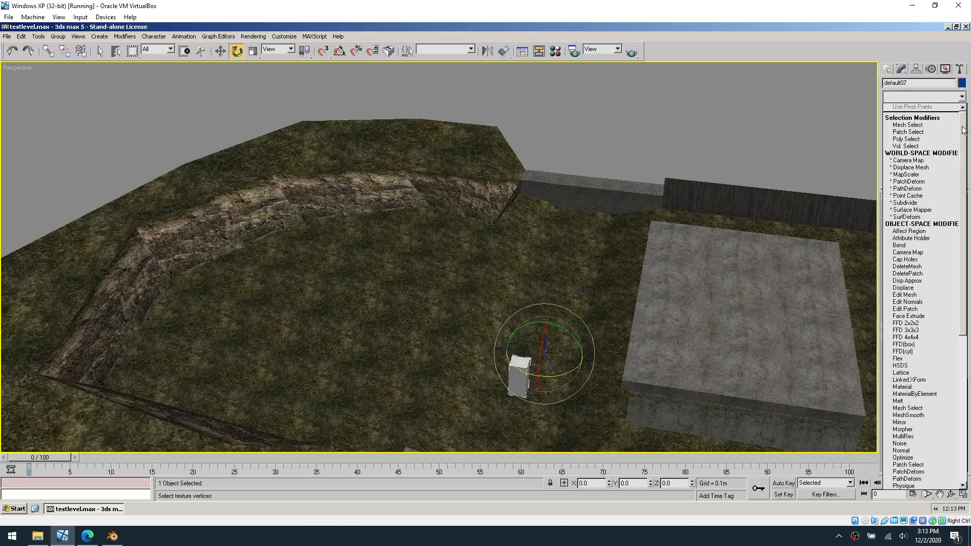
drag(963, 131, 963, 279)
click(905, 447)
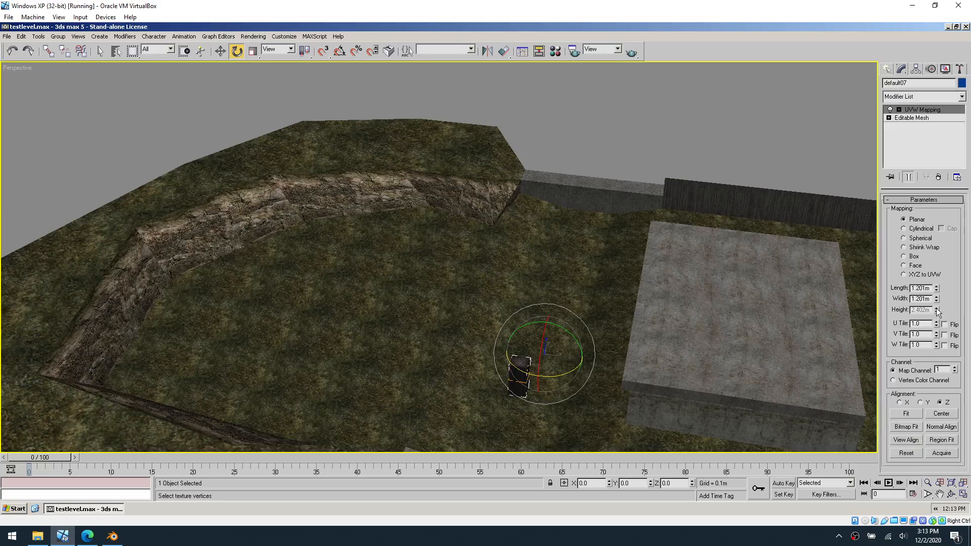
- Set the small block's mapping length and width to 1 m and switch its mapping type to Box
double_click(919, 288)
text(2)
key(Tab)
double_click(919, 288)
text(1)
key(Tab)
text(1)
key(Tab)
click(913, 256)
click(679, 150)
- Inspect the texture mapping on the low wall, small block and building from the opposite side of the level
click(612, 186)
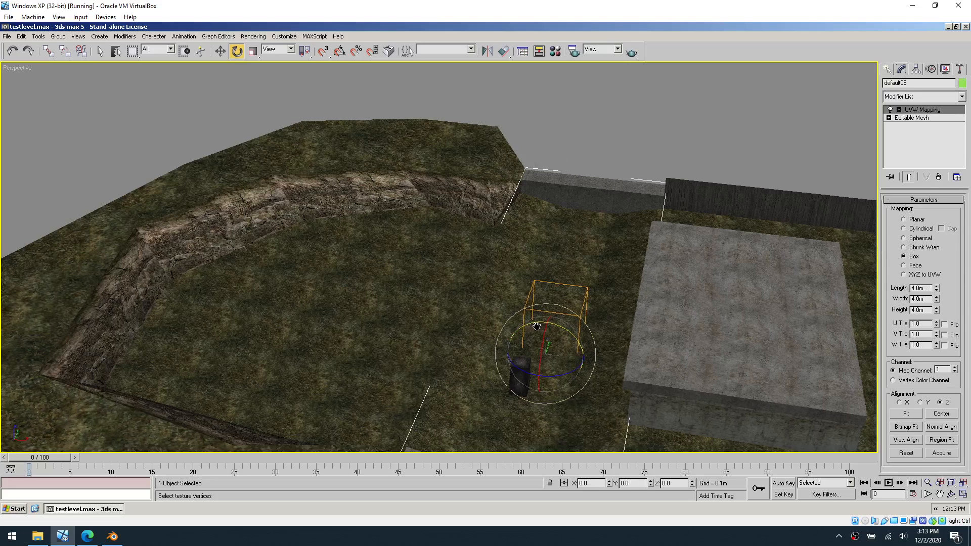
middle_drag(536, 327, 555, 327)
drag(454, 308, 539, 307)
mouse_move(534, 271)
alt+middle_down()
mouse_move(689, 246)
mouse_move(554, 319)
alt+middle_up()
scroll(432, 346, up, 4)
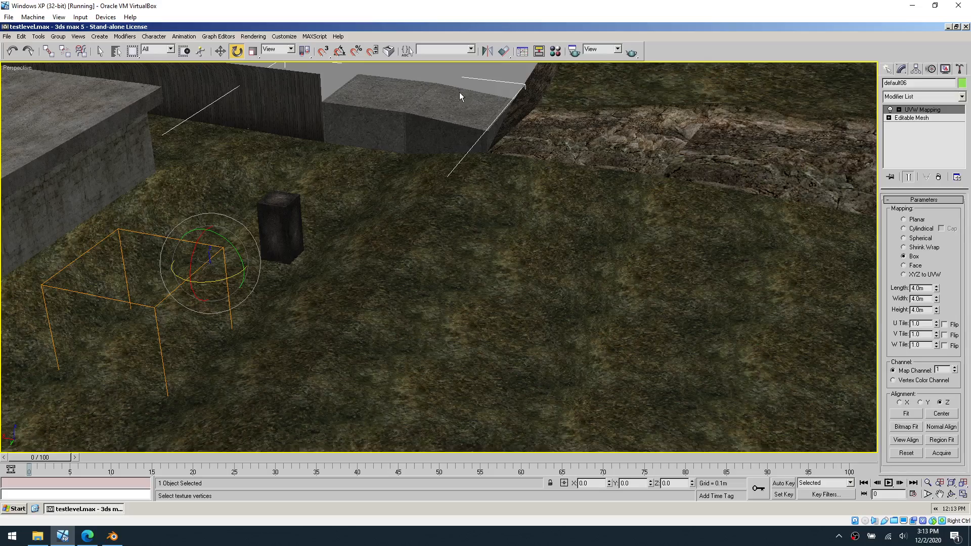
click(466, 74)
scroll(467, 110, down, 5)
alt+middle_drag(449, 225, 583, 245)
scroll(558, 292, up, 5)
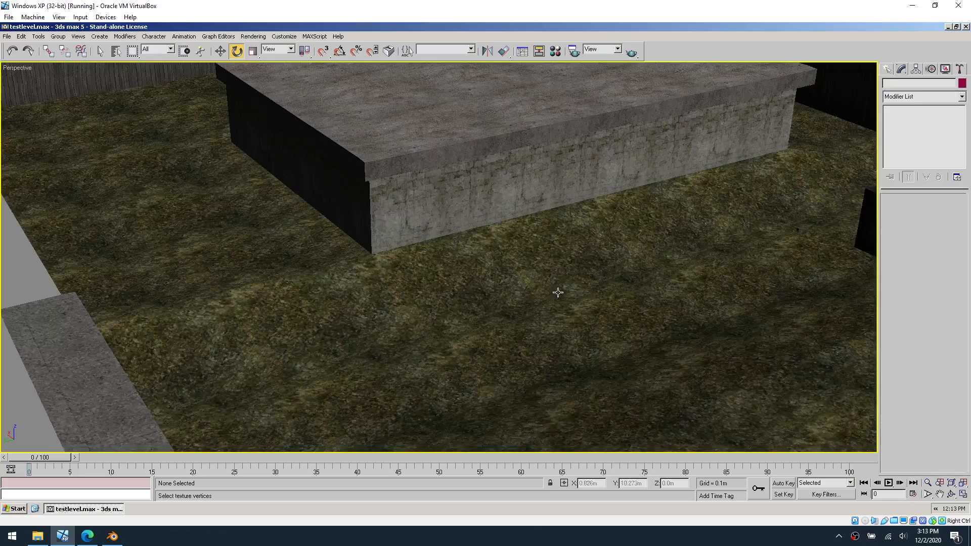
- Convert the grass ground object to an Editable Mesh and enter polygon selection
click(558, 292)
scroll(550, 290, down, 3)
right_click(553, 278)
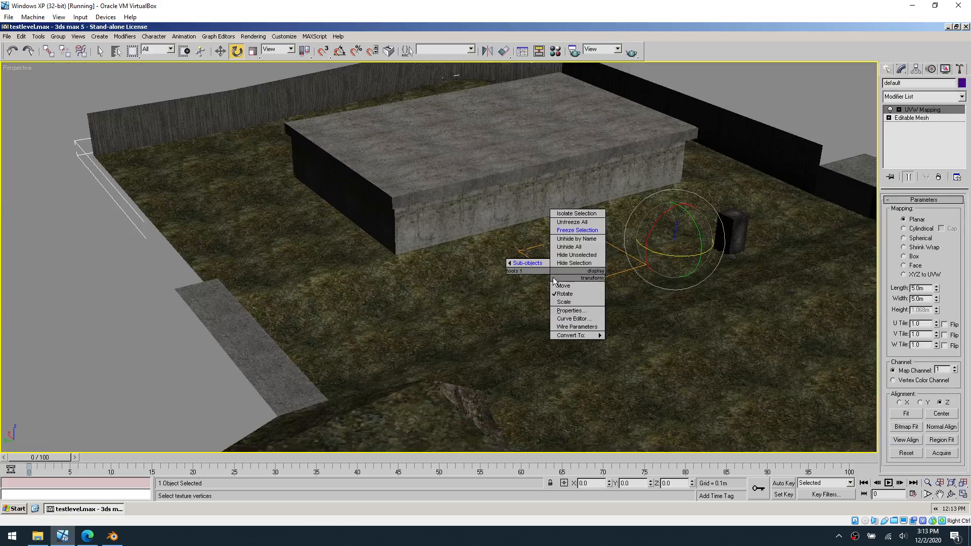
click(626, 336)
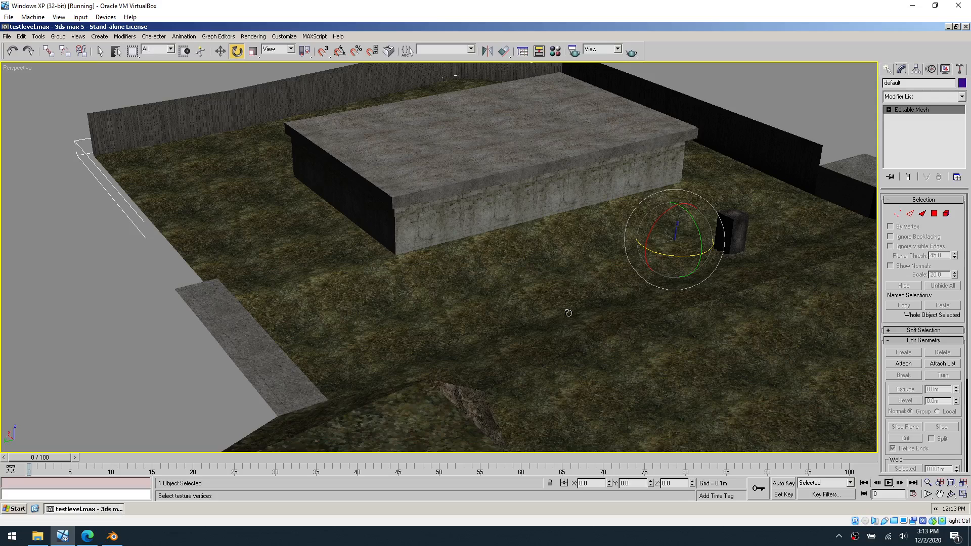
click(935, 214)
click(437, 328)
shift+drag(529, 301, 425, 296)
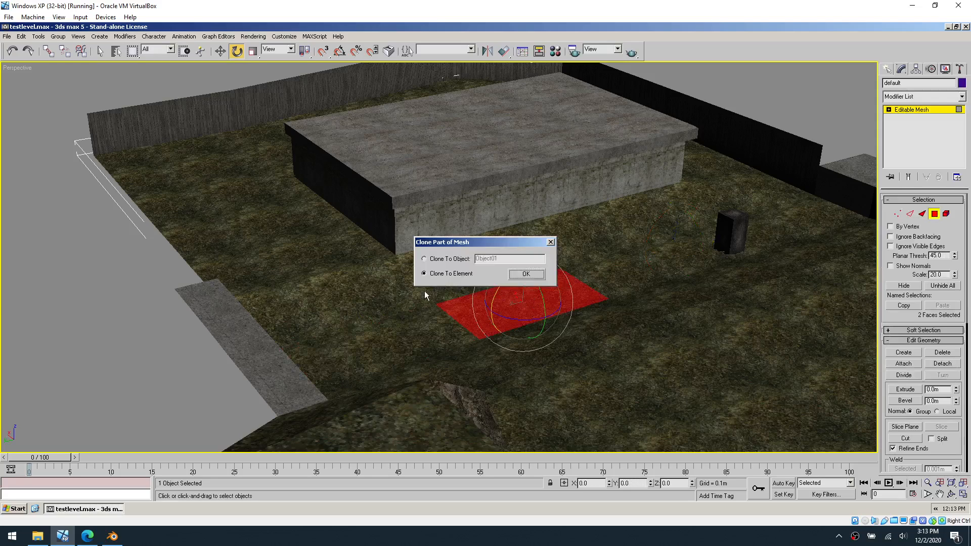
click(550, 243)
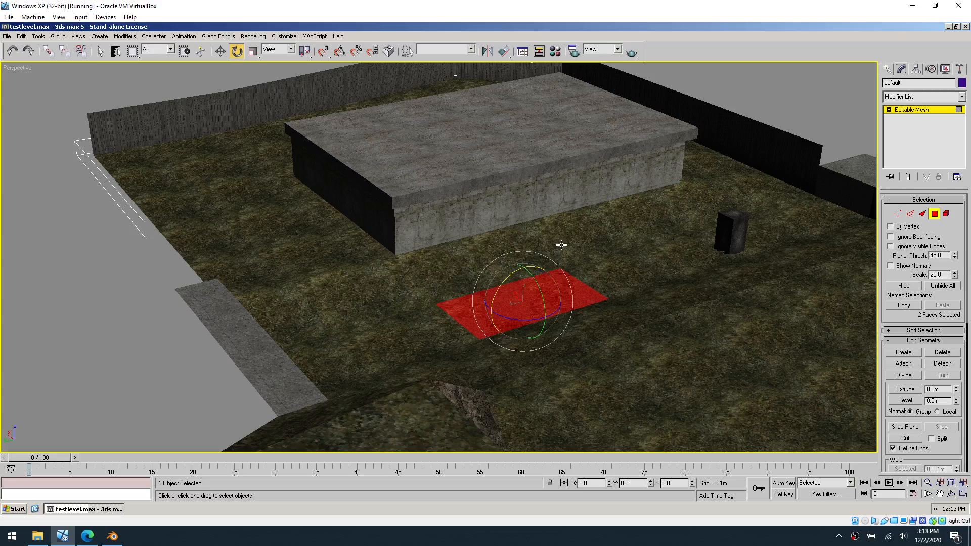
- Select all ground polygons in the wide strip in front of the building, from one low wall to the other
click(395, 296)
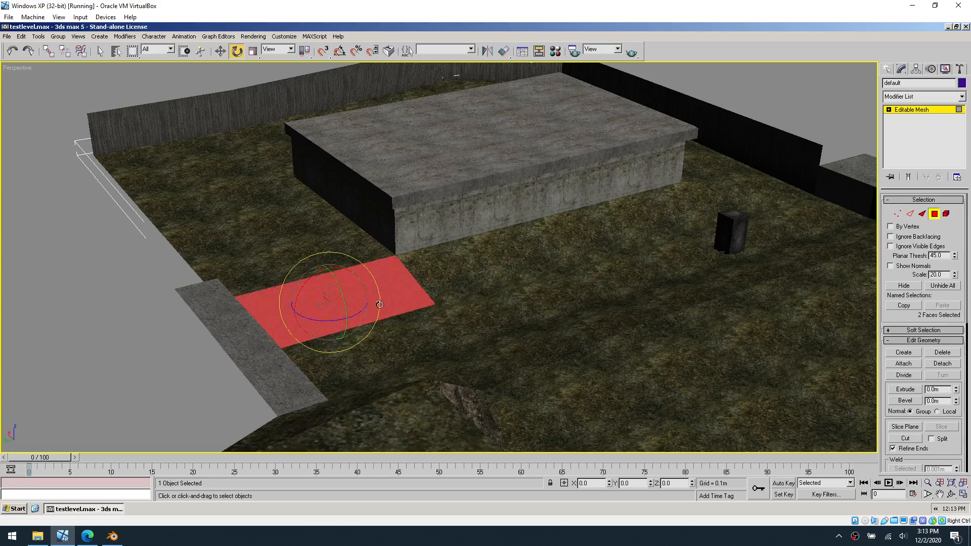
ctrl+click(393, 342)
ctrl+click(421, 361)
ctrl+click(528, 340)
ctrl+click(525, 318)
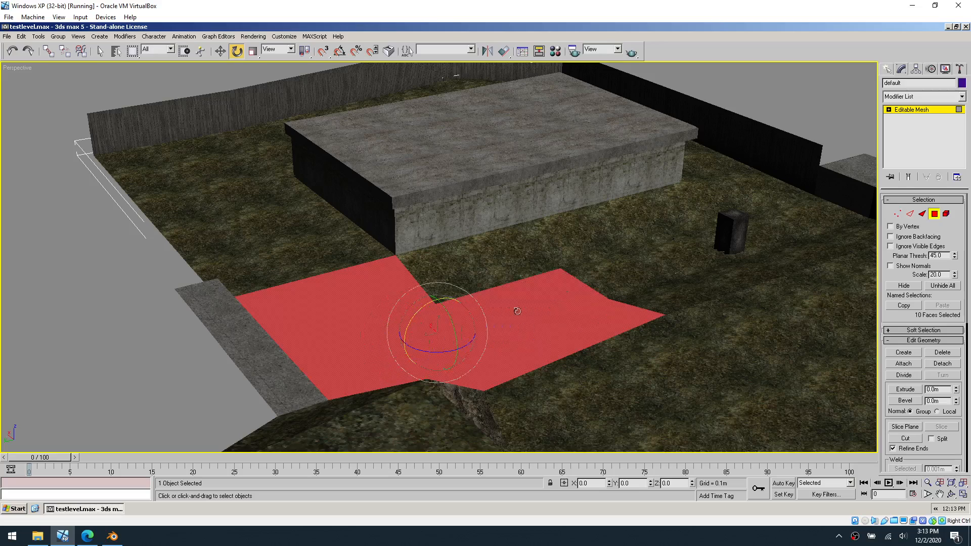
ctrl+click(506, 283)
ctrl+click(591, 251)
ctrl+click(625, 266)
ctrl+click(682, 294)
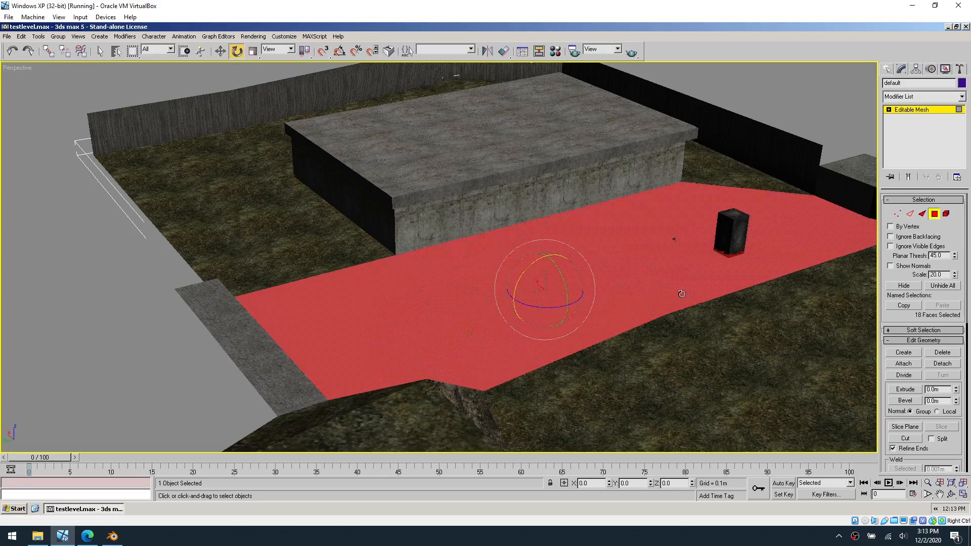
ctrl+click(738, 186)
click(725, 195)
shift+drag(725, 195, 731, 197)
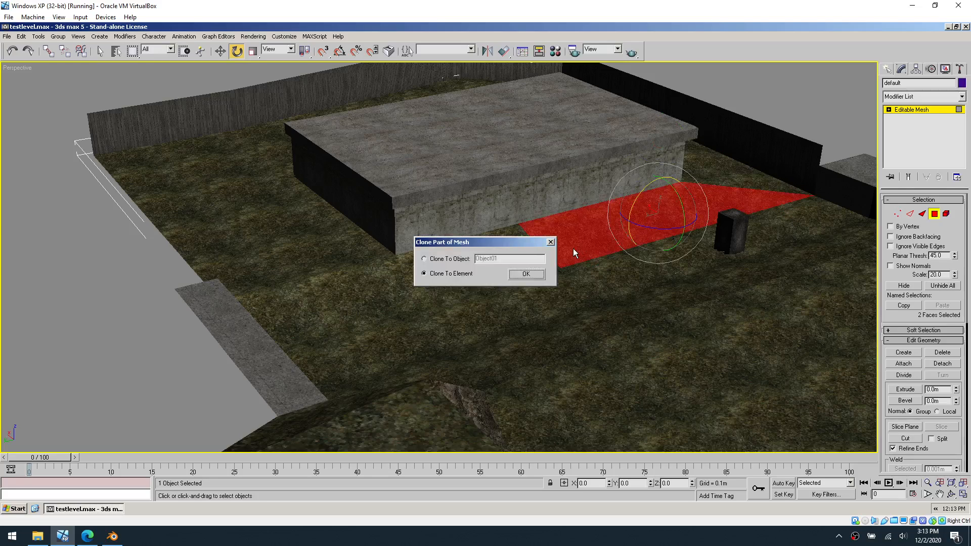
click(551, 244)
- Reselect the full three-row strip of ground polygons in front of the building
mouse_move(747, 243)
mouse_down()
mouse_move(785, 222)
mouse_move(731, 214)
mouse_up()
ctrl+click(801, 259)
ctrl+click(676, 287)
ctrl+click(566, 344)
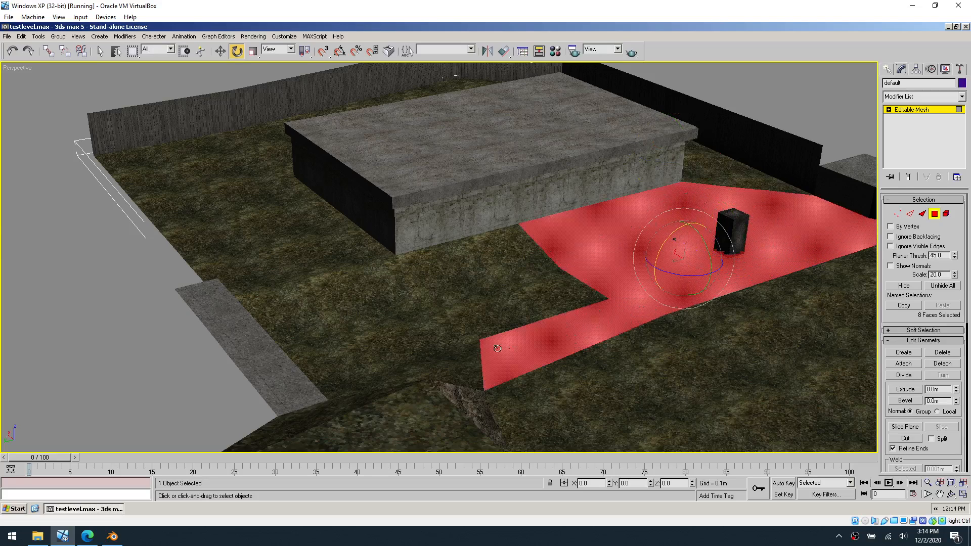
ctrl+click(404, 356)
ctrl+click(392, 348)
ctrl+click(356, 307)
ctrl+click(457, 271)
ctrl+click(484, 305)
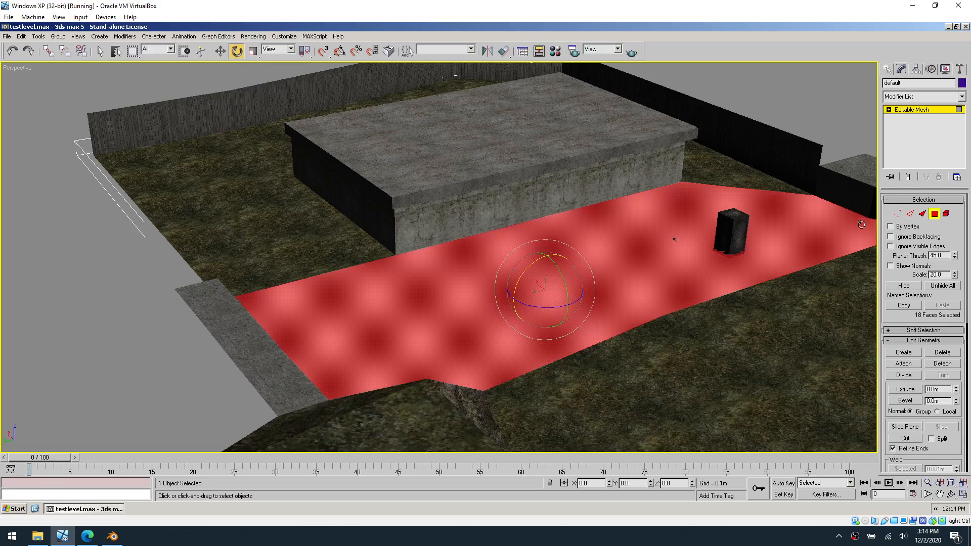
- Select only the middle row of three ground polygons running between the two low walls
click(418, 326)
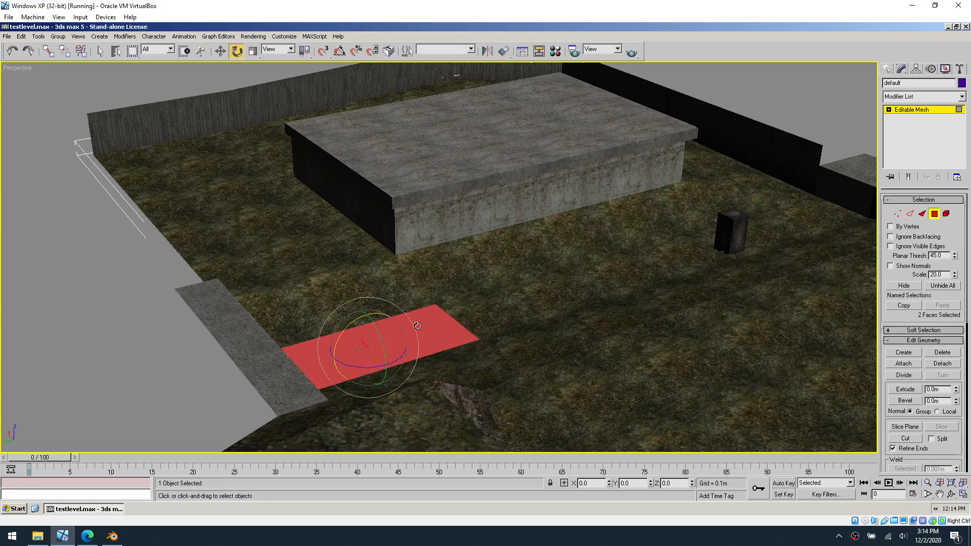
ctrl+click(529, 297)
ctrl+click(692, 245)
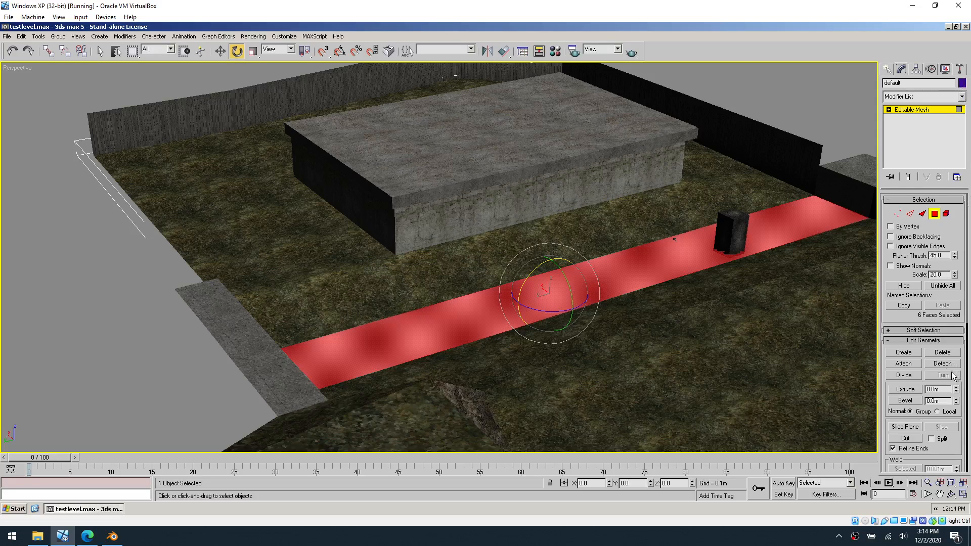
- Detach the selected strip of ground polygons as a separate object
click(944, 364)
click(511, 270)
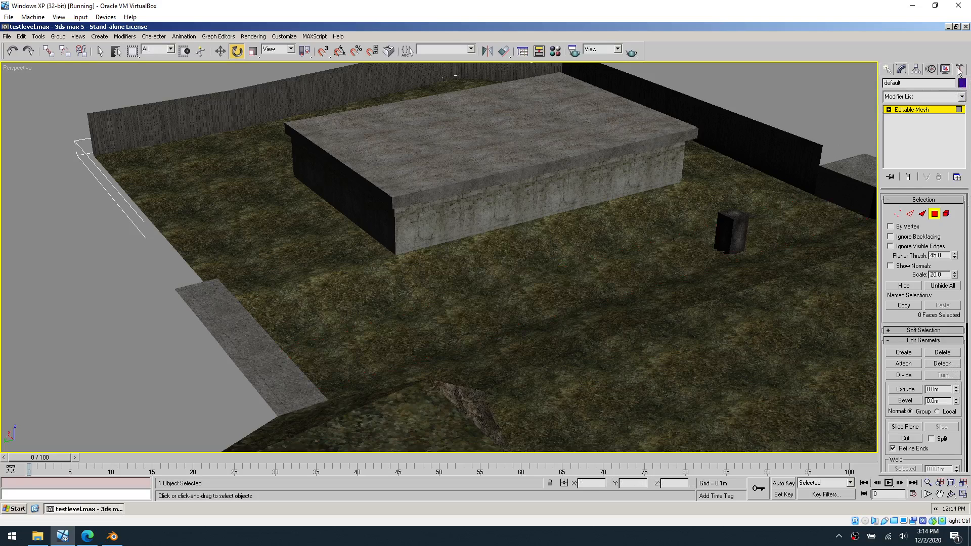
- Look for a path texture among the m05_Embassy thumbnails and in the MP02_Nightbattle and MP01_River map folders of the Asset Browser
click(959, 68)
click(913, 124)
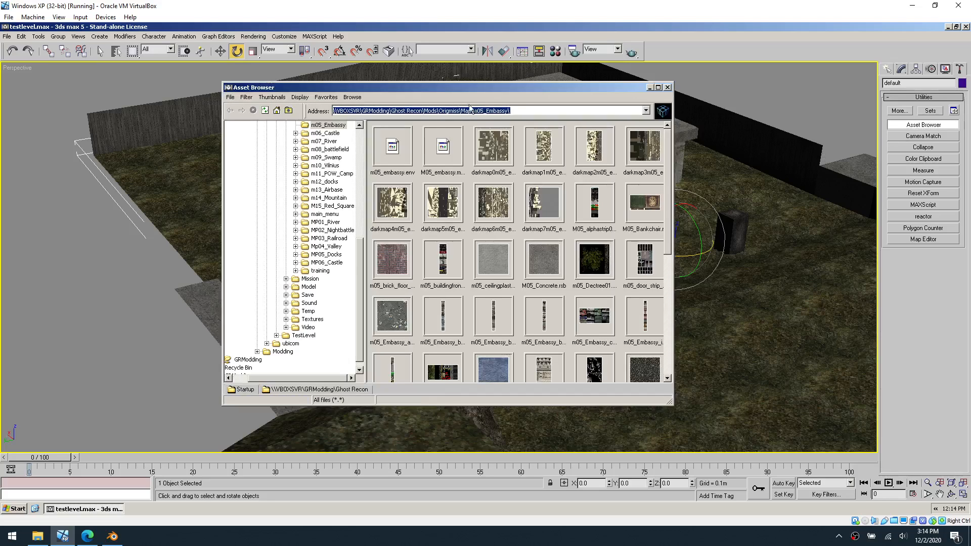
drag(514, 88, 267, 118)
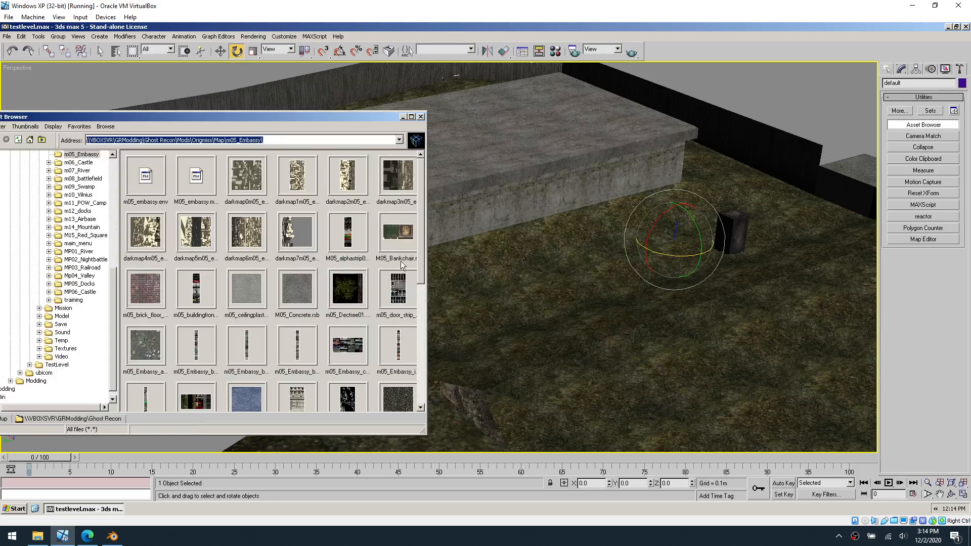
drag(423, 246, 421, 330)
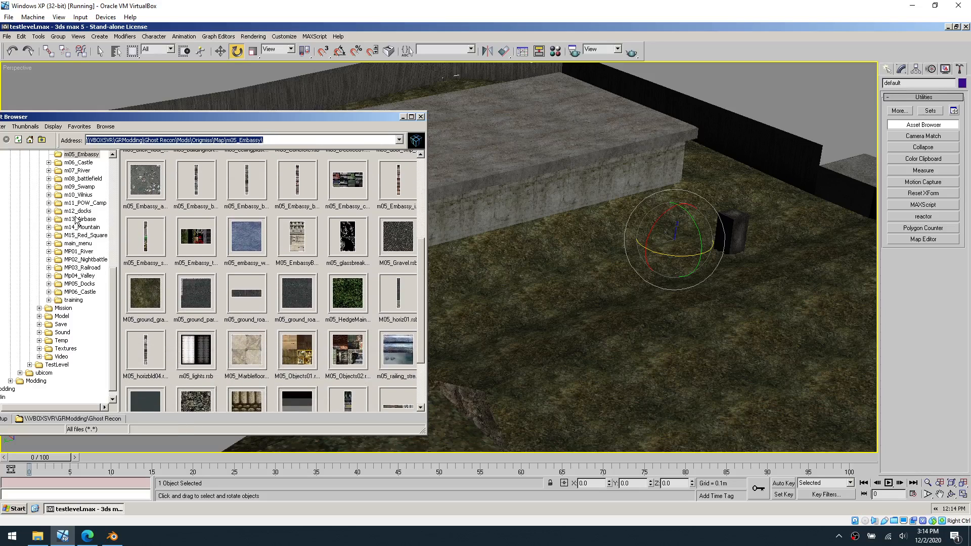
click(83, 259)
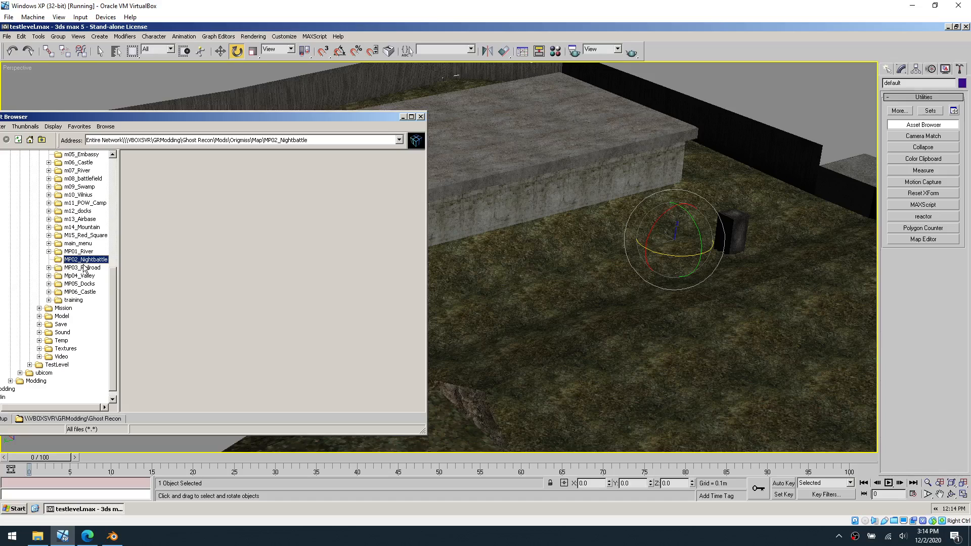
click(79, 252)
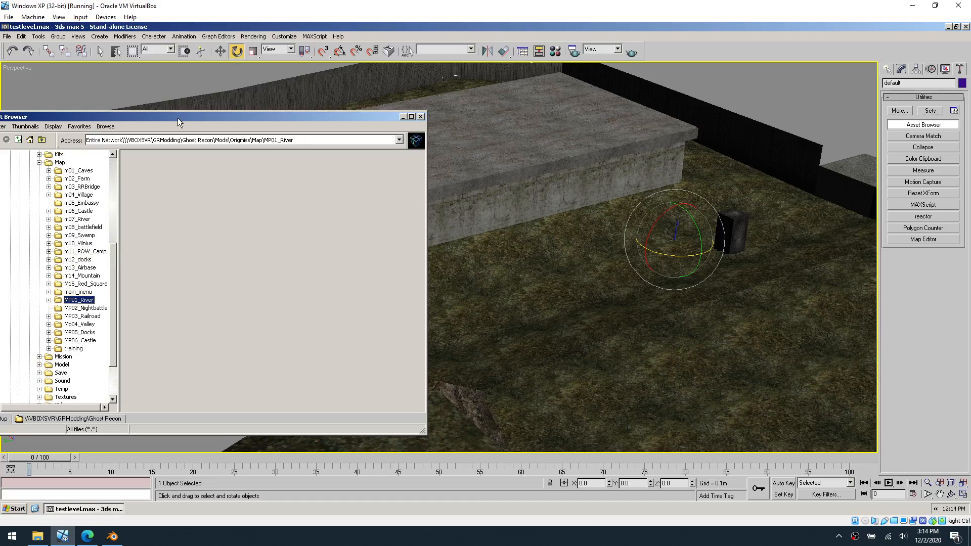
drag(181, 120, 289, 116)
click(533, 112)
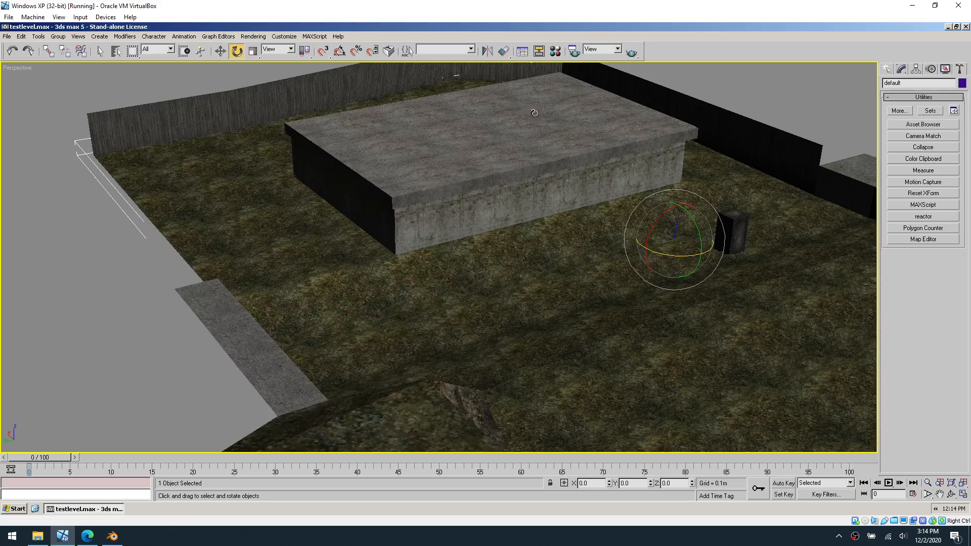
- Try to load the recent Mp1 D02_Refinery map location in the Asset Browser, switch to the thumbnail display, and close the browser
click(925, 124)
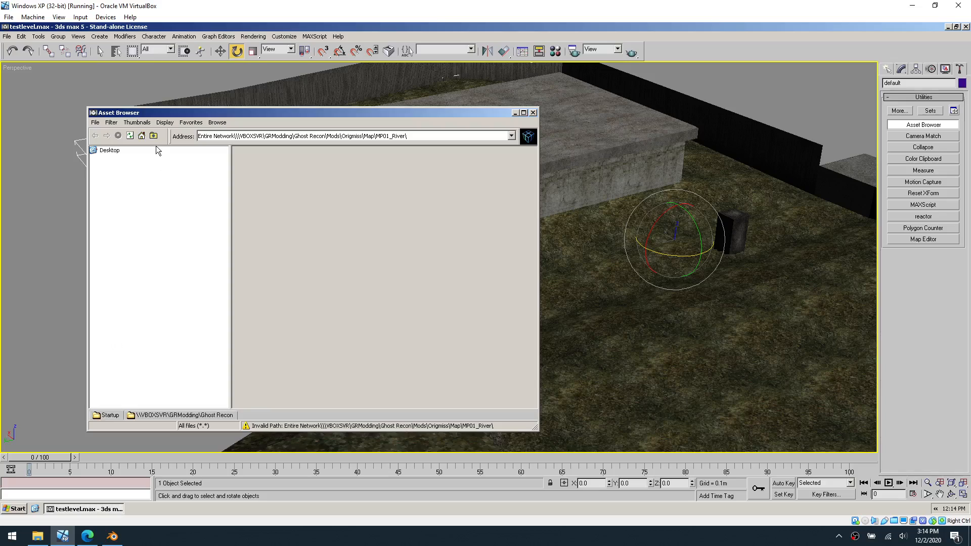
click(511, 135)
click(441, 146)
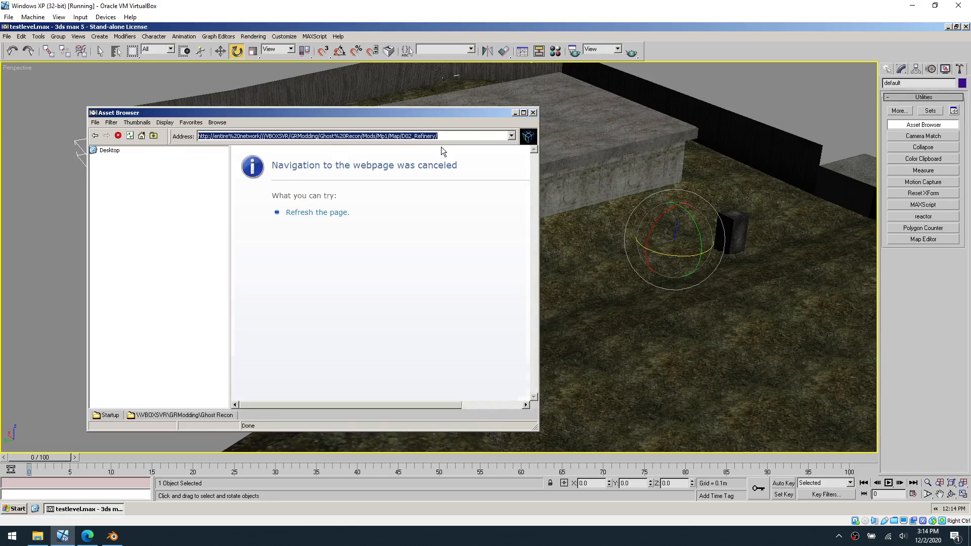
click(191, 123)
mouse_move(165, 123)
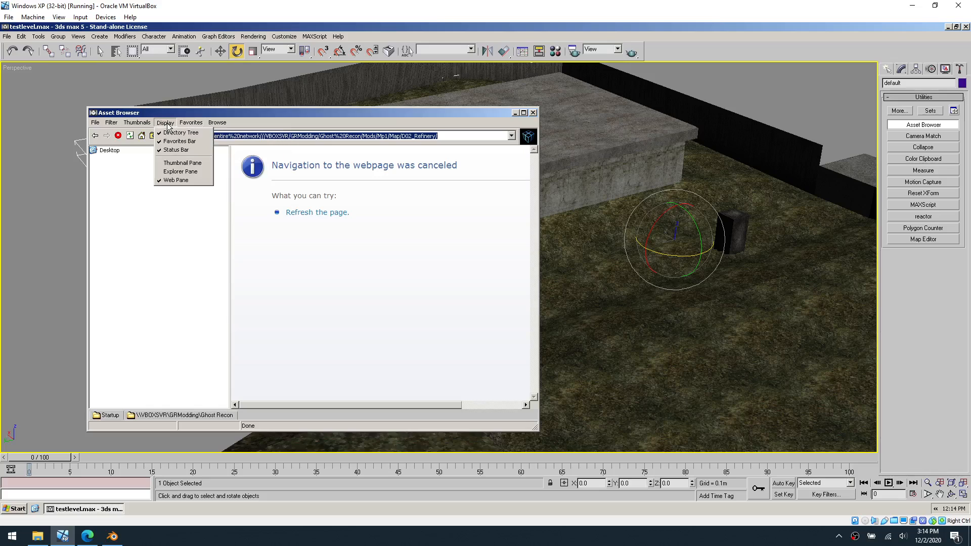
click(198, 165)
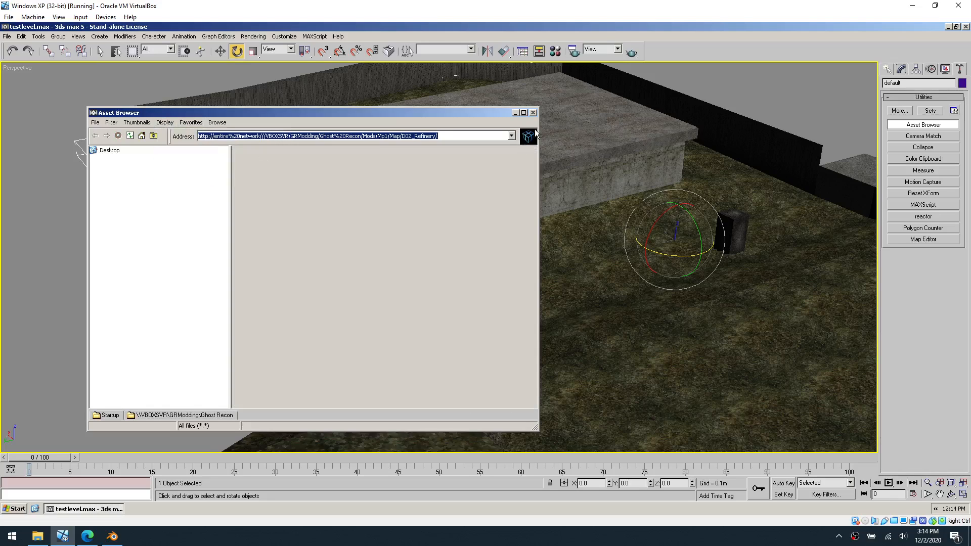
click(532, 113)
- Reopen the Asset Browser and expand the folder tree down to GRModding, Ghost Recon, Mods, Origmiss, Map
click(944, 123)
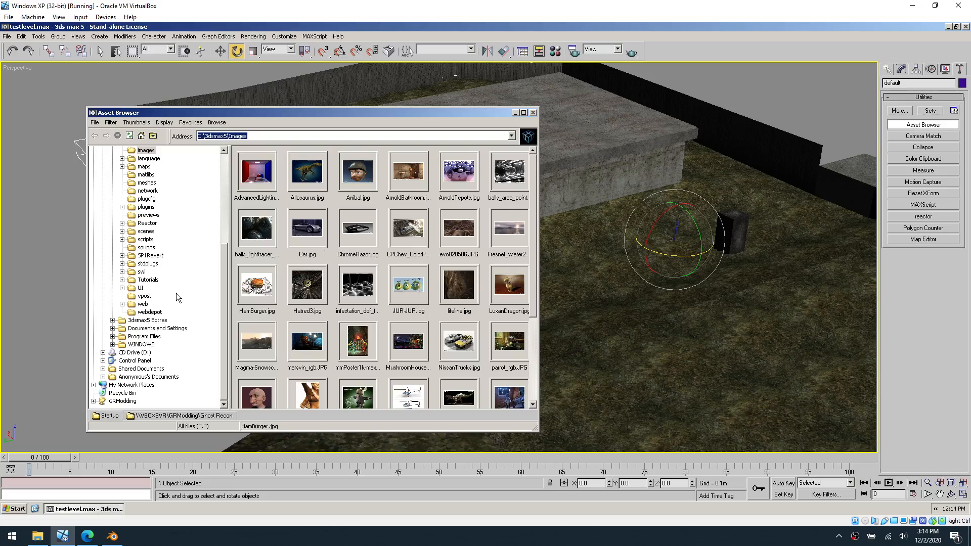
click(93, 401)
click(102, 398)
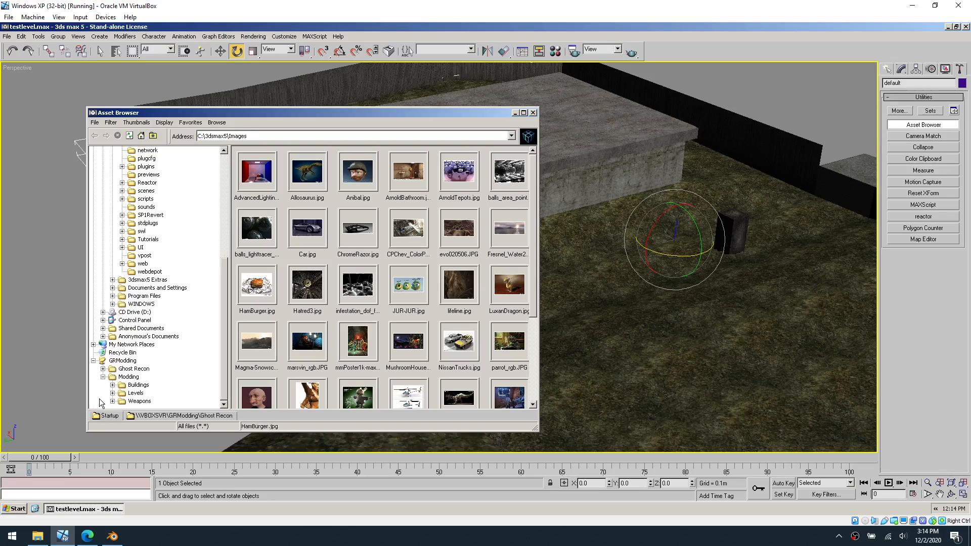
click(112, 393)
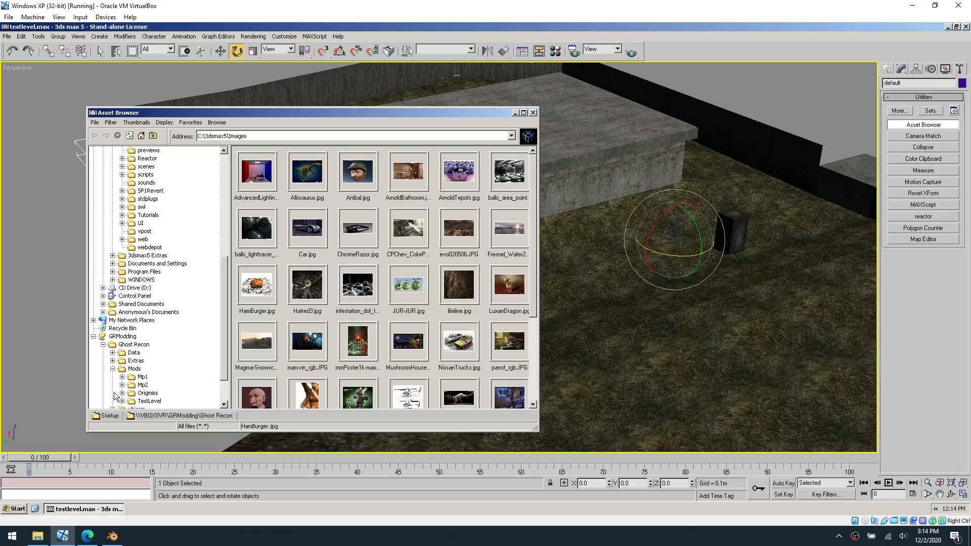
click(122, 393)
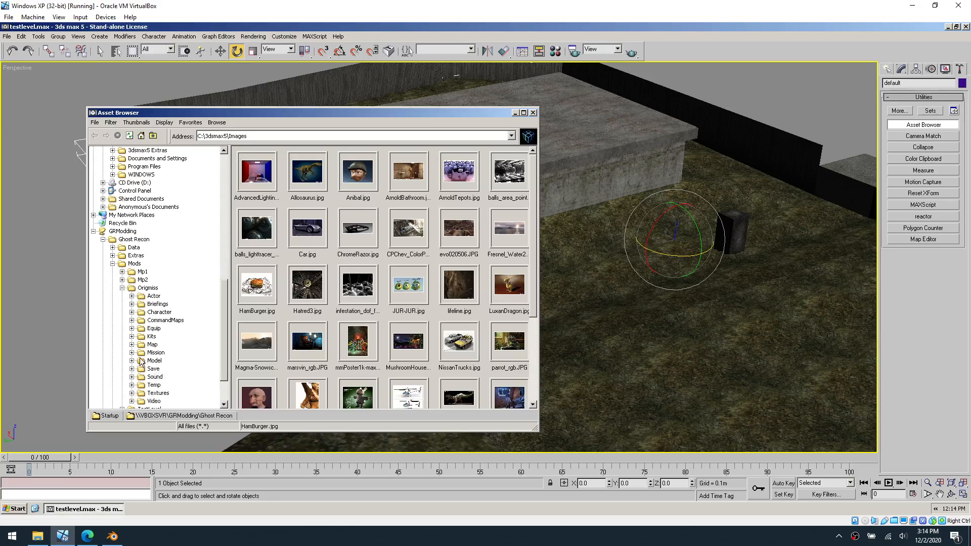
click(133, 345)
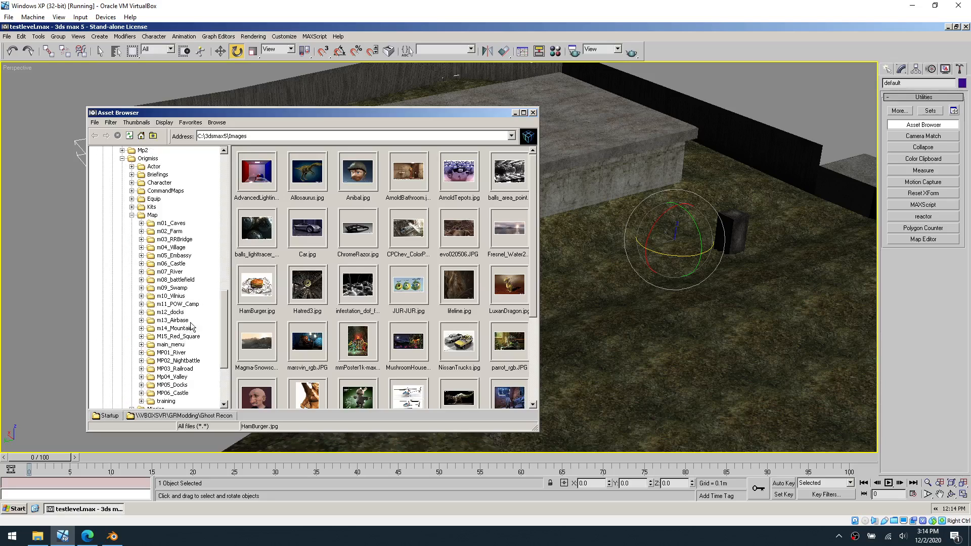
- Examine the m09_Swamp and m08_battlefield texture thumbnails for a suitable dirt path texture
click(177, 287)
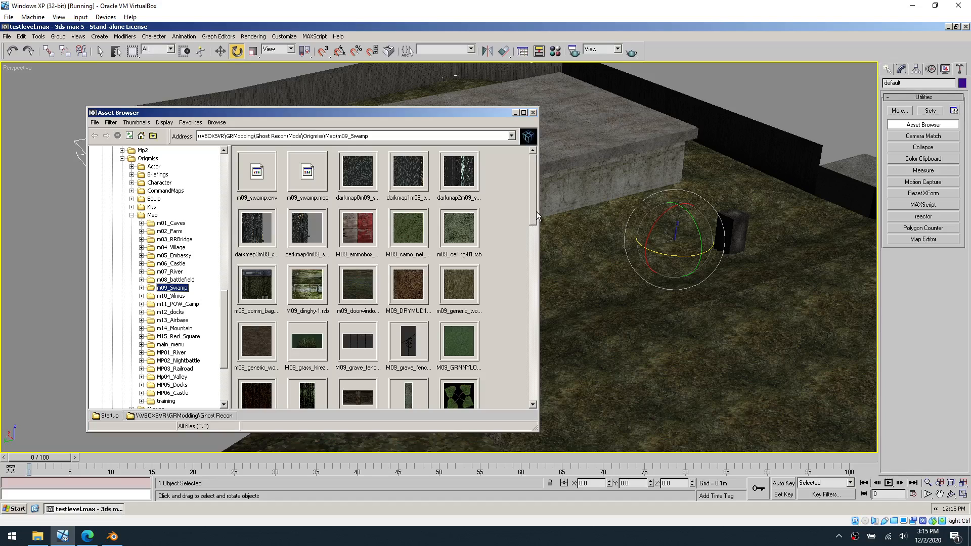
drag(535, 211, 529, 373)
click(170, 280)
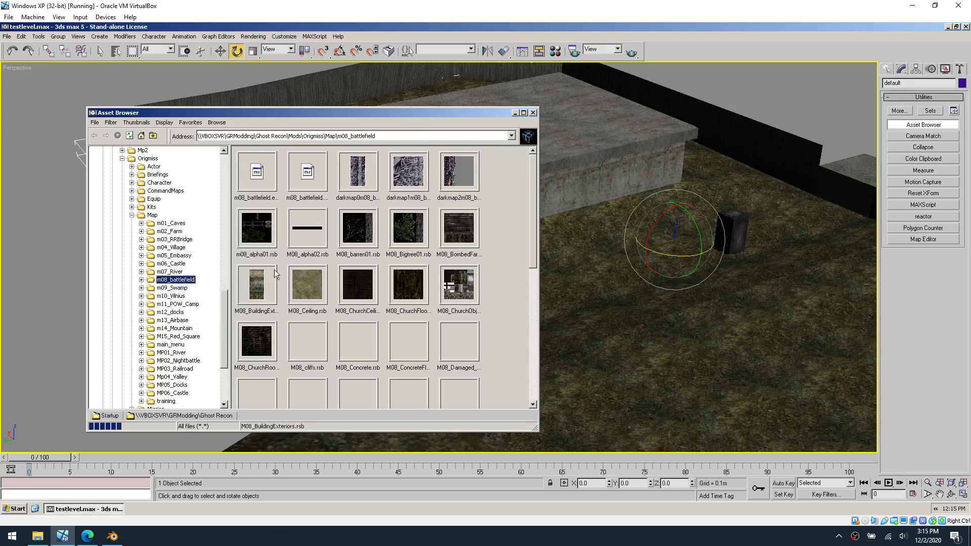
drag(532, 243, 512, 349)
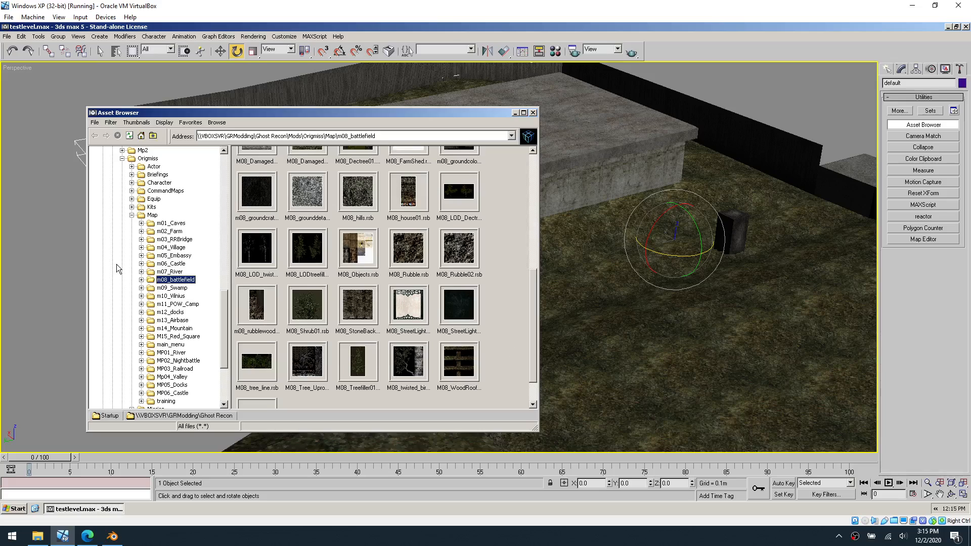
- Apply the m01_ditch.rsb texture from the m01_Caves folder to the detached ground strip and close the Asset Browser
click(175, 224)
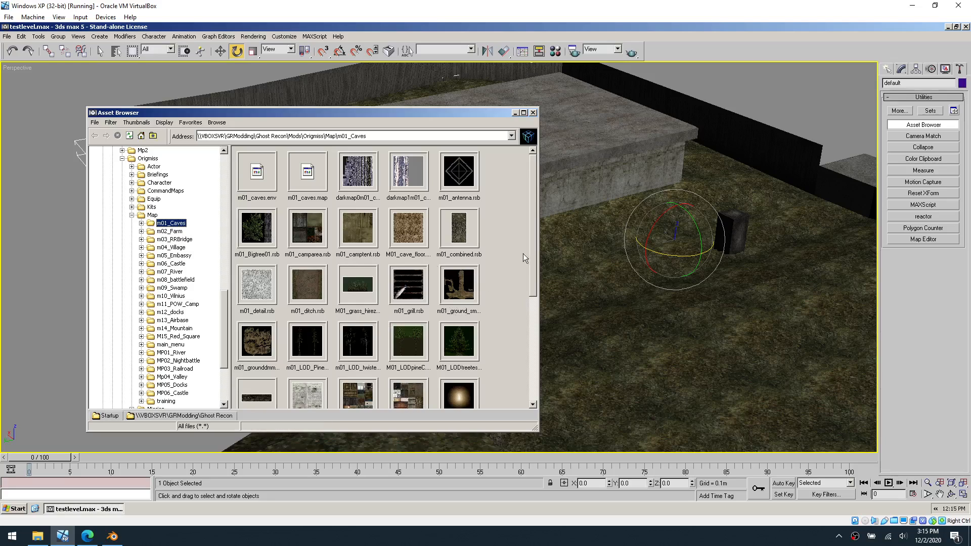
drag(529, 247, 535, 305)
drag(320, 186, 341, 187)
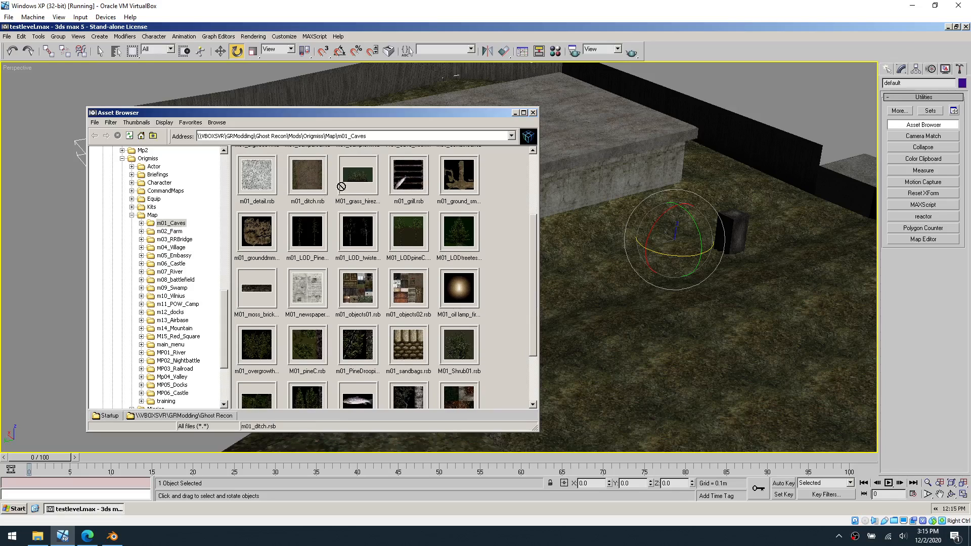
drag(580, 290, 580, 290)
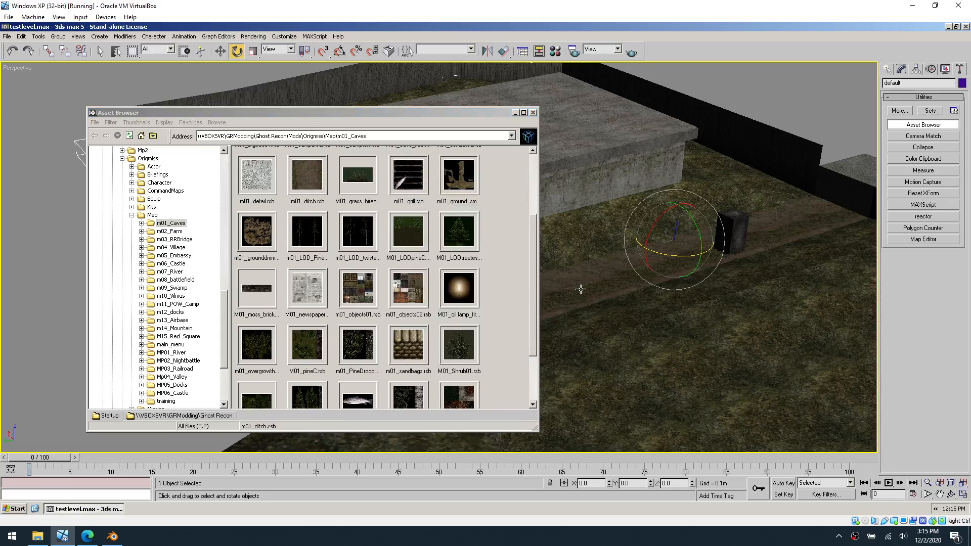
click(533, 112)
click(902, 69)
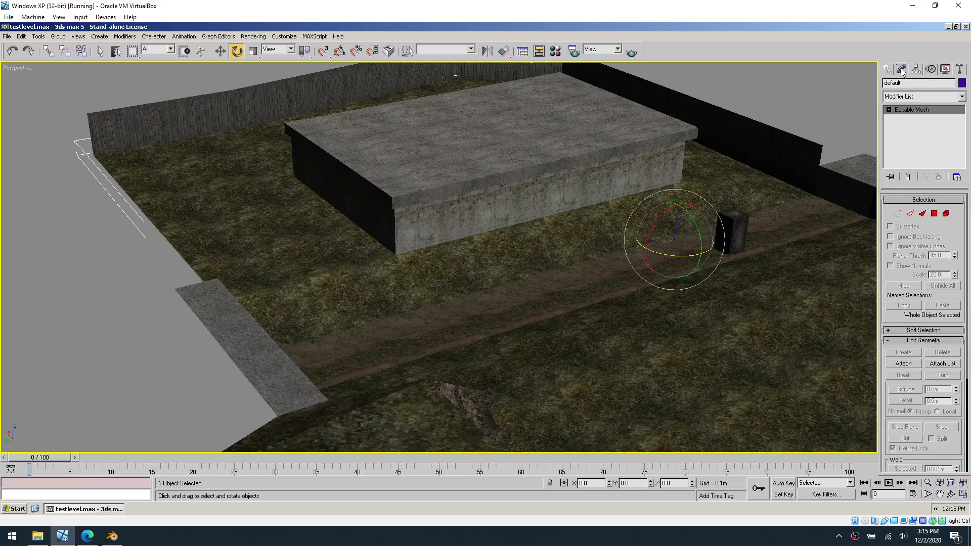
click(963, 97)
scroll(925, 304, down, 5)
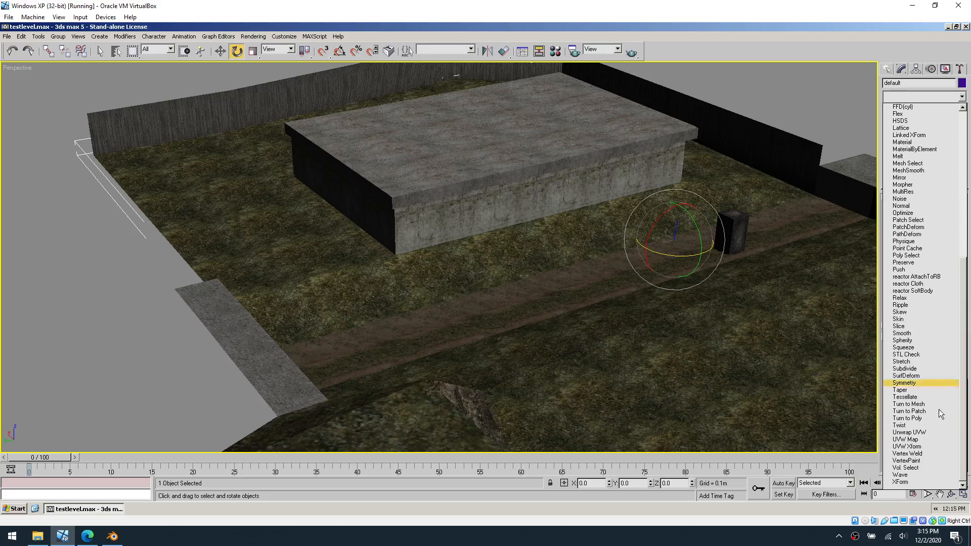
click(924, 439)
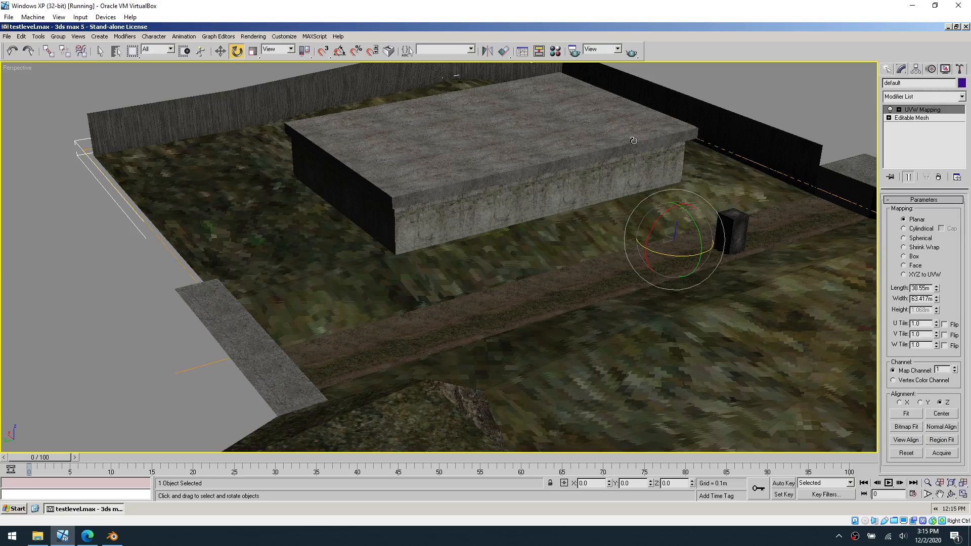
key(ctrl+z)
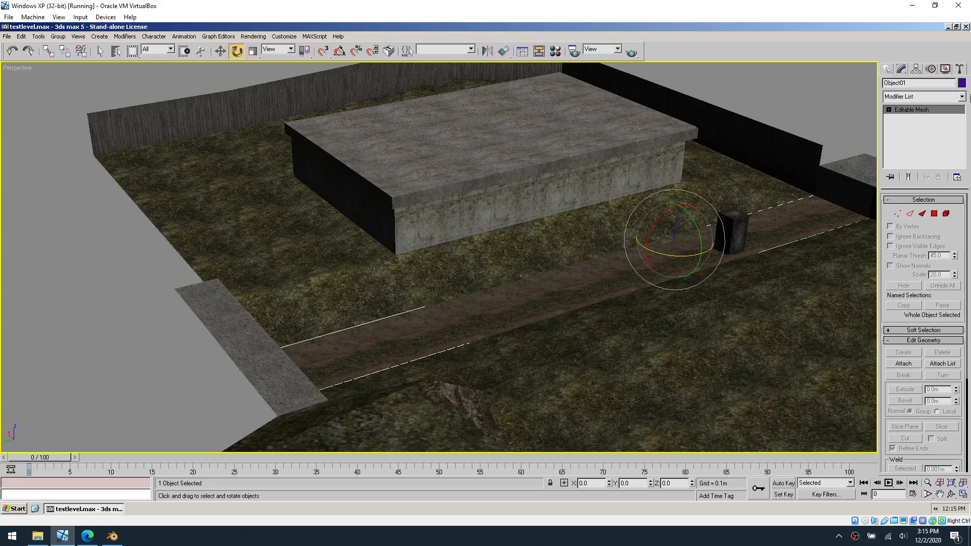
- Add a UVW Map modifier with box mapping to the detached dirt strip
click(962, 97)
scroll(920, 304, down, 5)
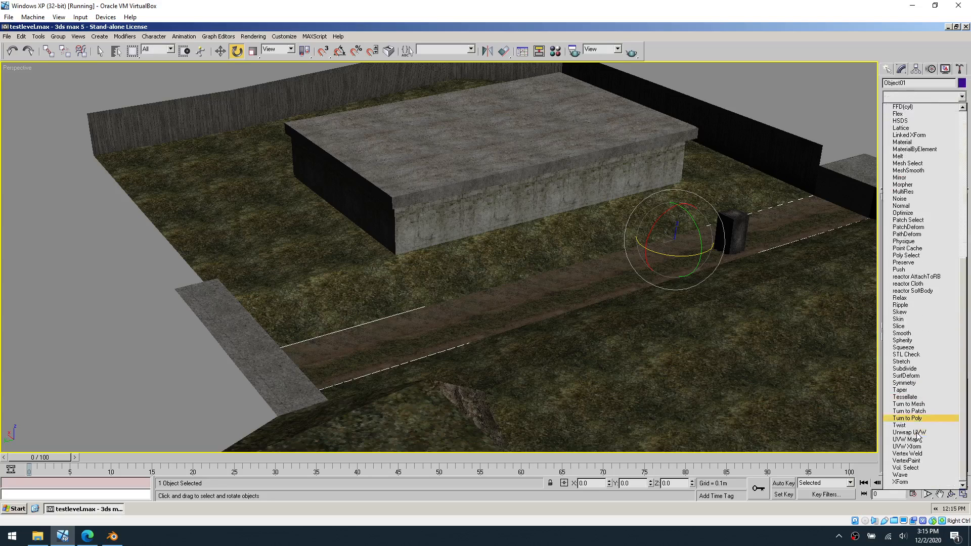
click(912, 439)
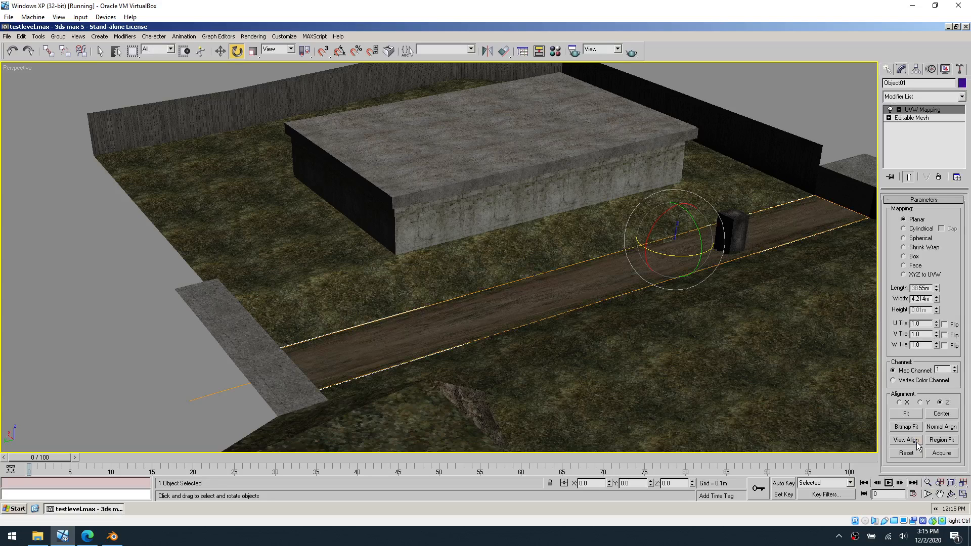
click(903, 257)
- Set the dirt strip's box mapping to 10 m length, 10 m width and 10 m height
double_click(919, 288)
text(10)
key(Tab)
text(1)
key(Tab)
text(1)
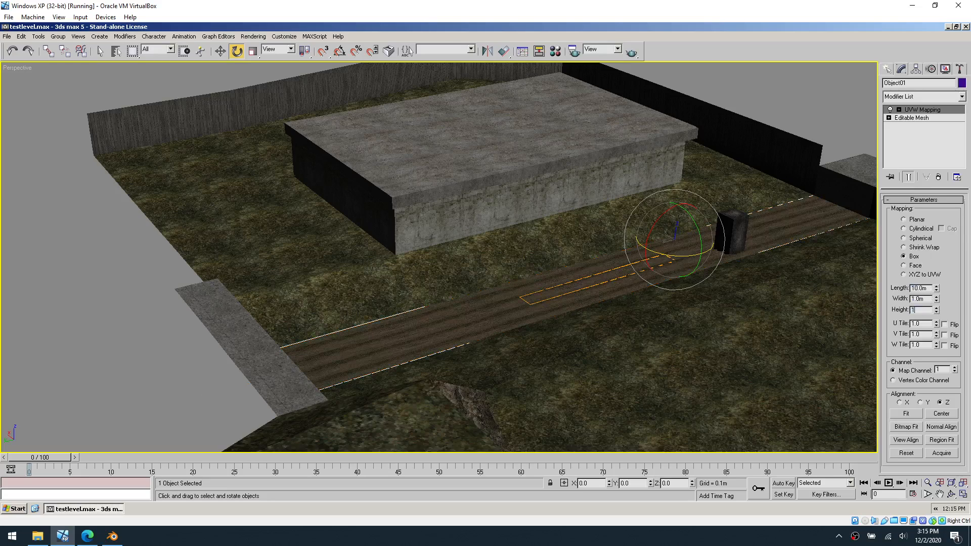
key(Return)
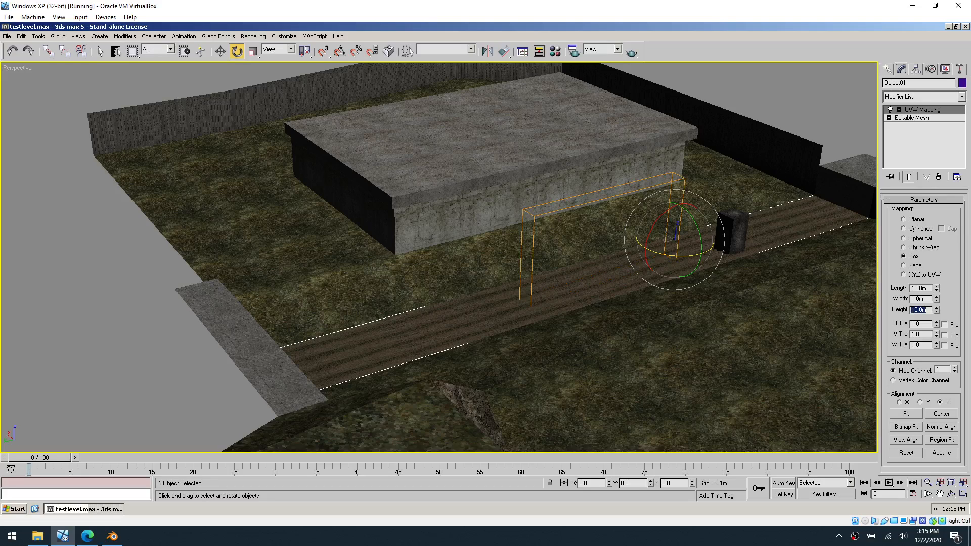
double_click(919, 299)
text(10)
key(Return)
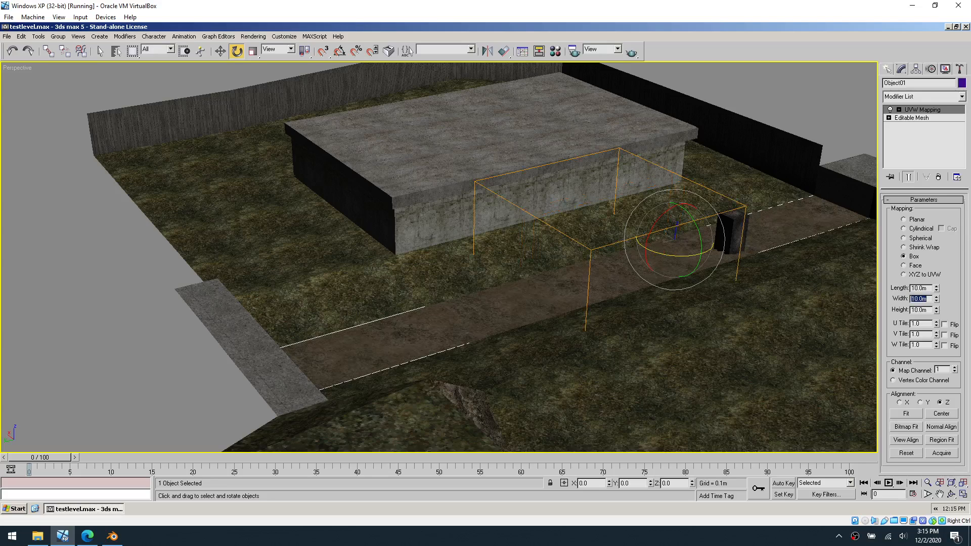
- Reduce the dirt strip's mapping width and length to 5 m each
drag(936, 299, 945, 322)
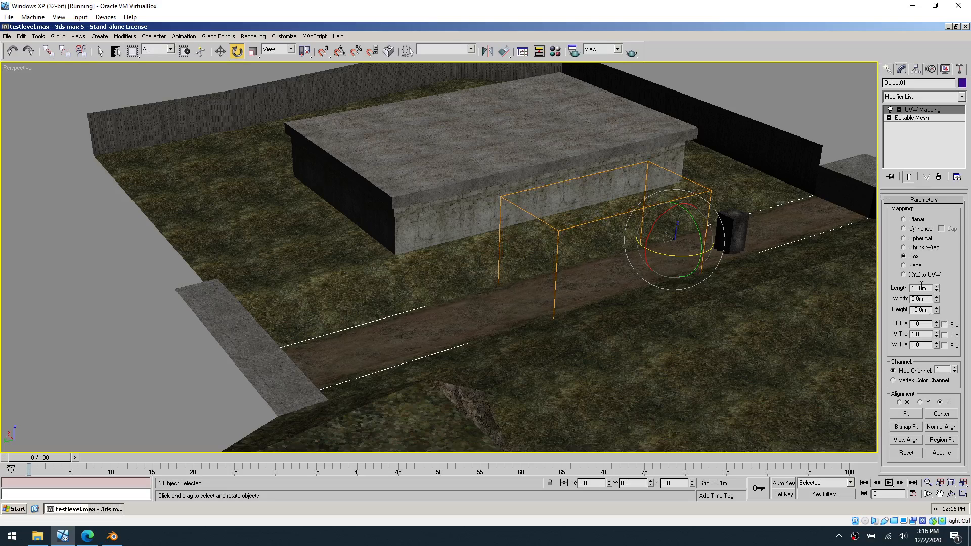
text(5)
key(Return)
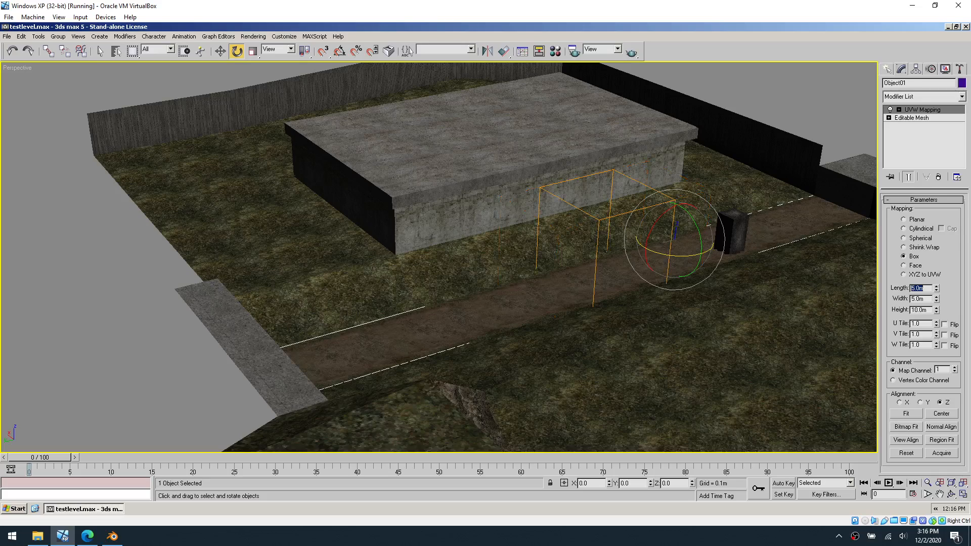
key(Tab)
- Deselect the dirt strip and examine its texture from above and within the whole level
click(829, 97)
middle_drag(655, 221, 411, 324)
scroll(410, 325, up, 2)
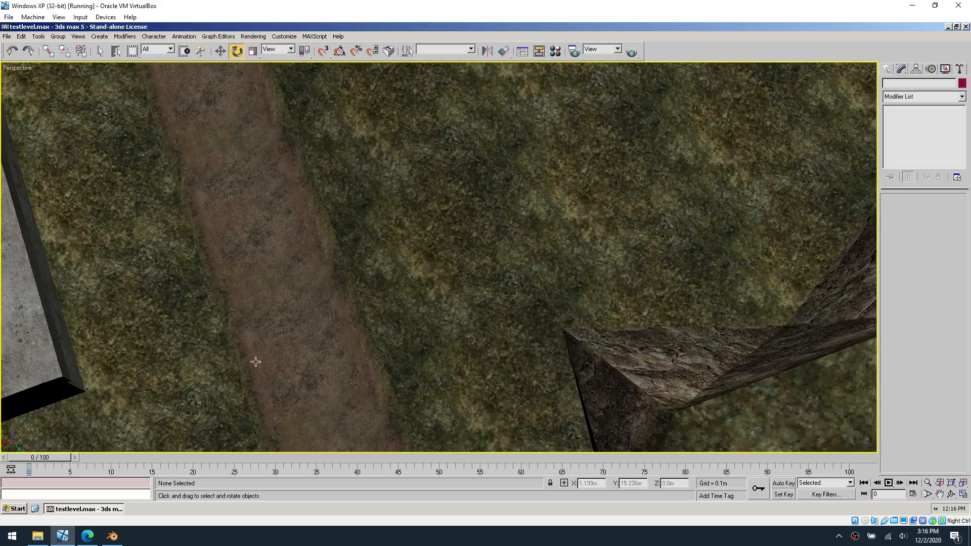
scroll(577, 286, down, 4)
middle_drag(577, 273, 467, 202)
scroll(473, 204, down, 3)
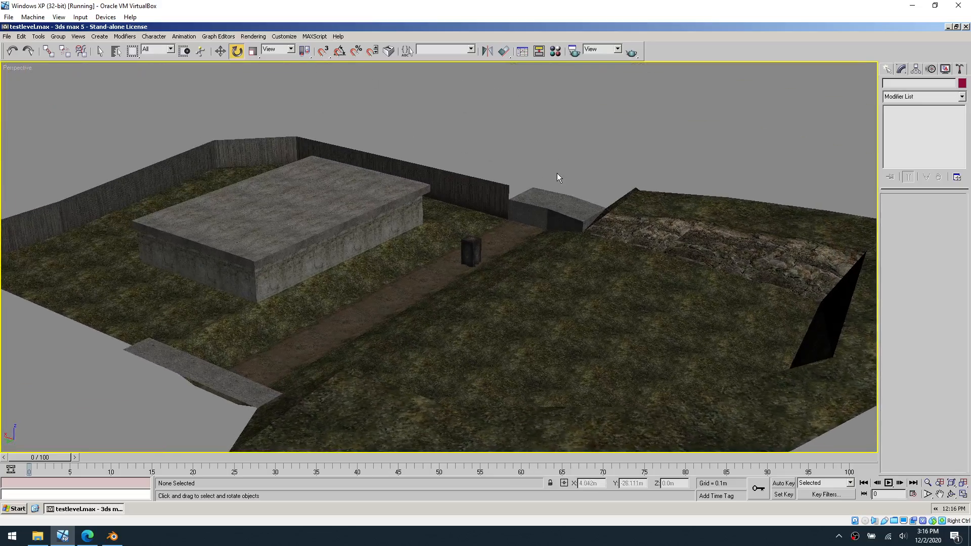
- Convert all of the level's objects to Editable Mesh, then clear the selection
scroll(556, 174, down, 4)
drag(629, 351, 141, 155)
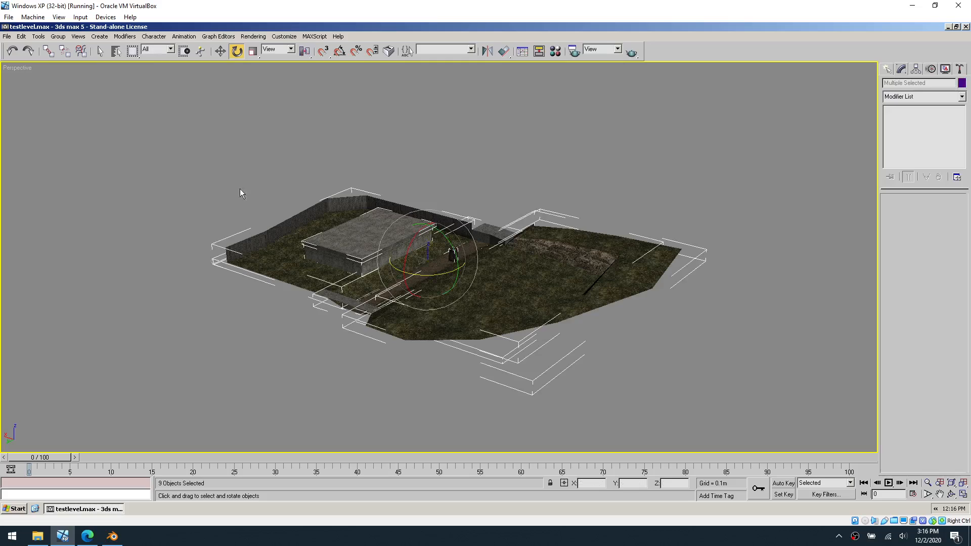
right_click(448, 292)
mouse_move(454, 353)
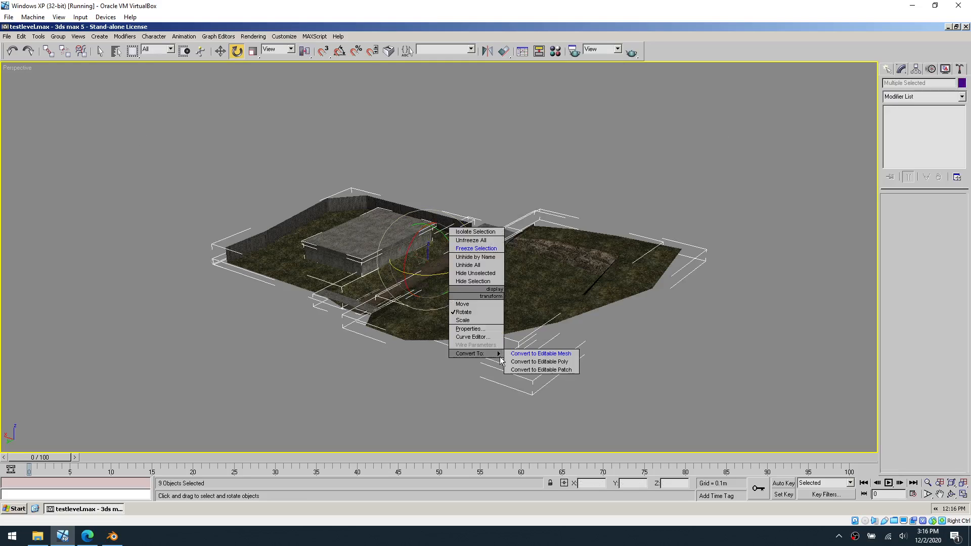
click(531, 355)
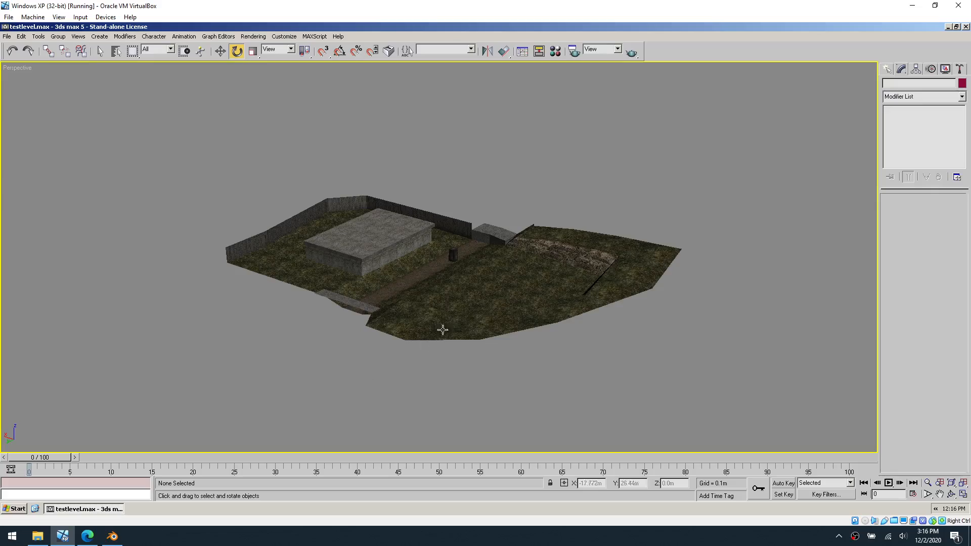
click(635, 326)
- Select the grass ground mesh, try moving it sideways and undo the move
scroll(397, 308, up, 5)
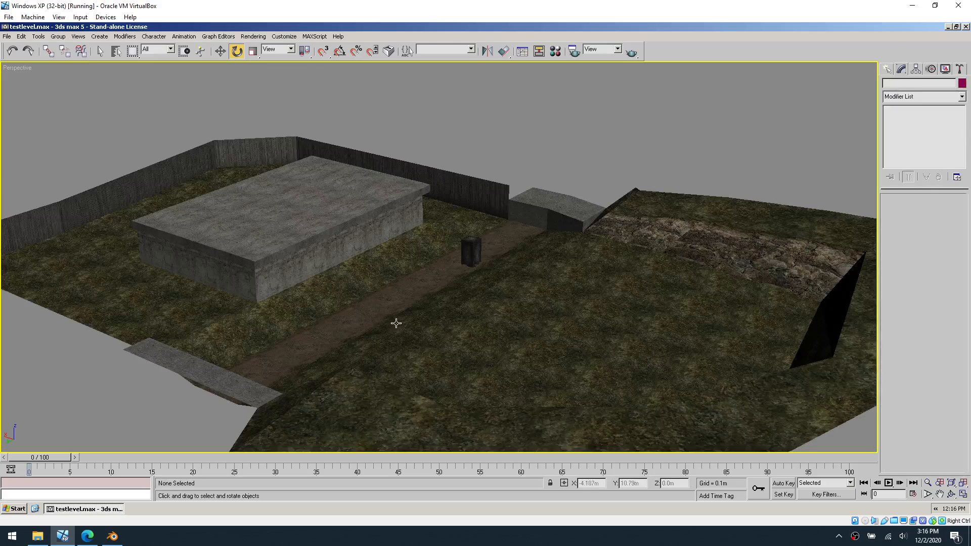
middle_drag(396, 323, 492, 316)
click(492, 316)
key(z)
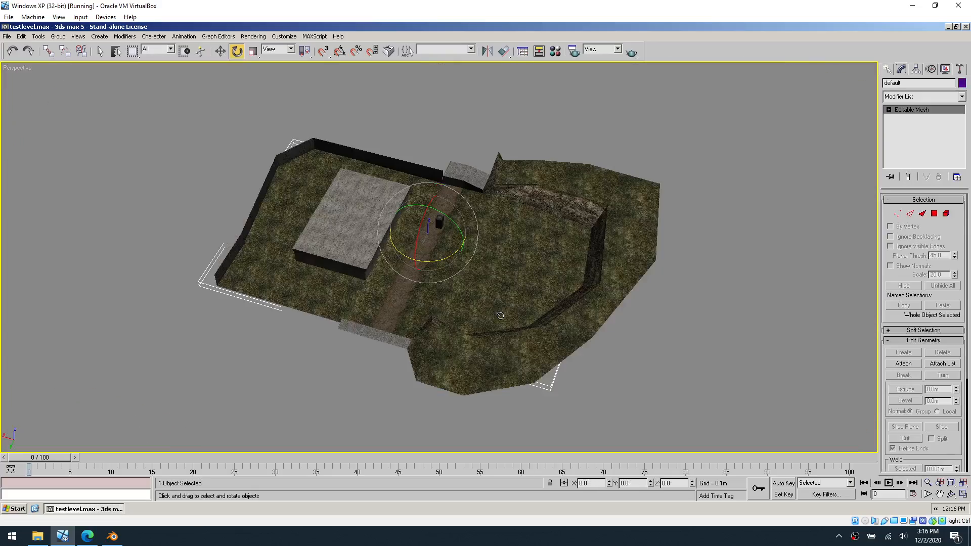
click(221, 50)
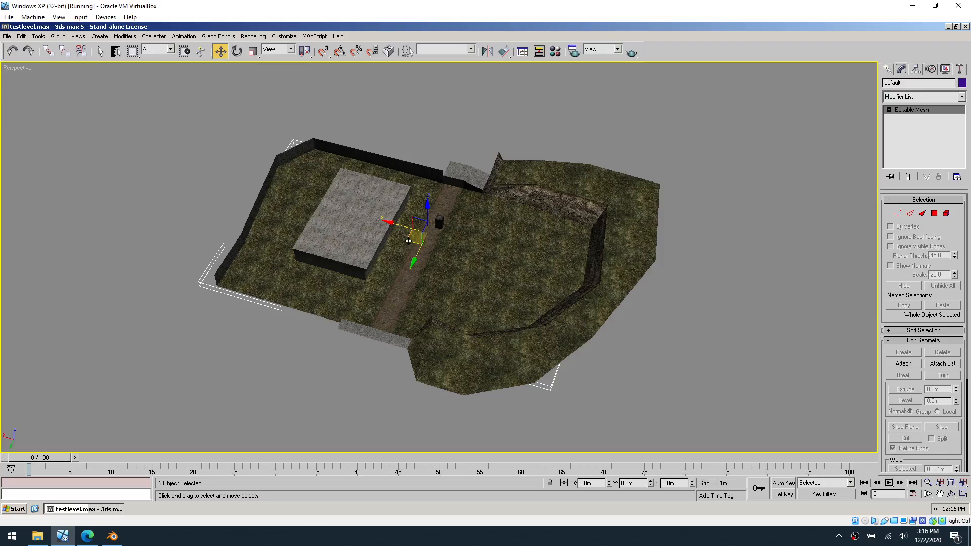
drag(411, 241, 556, 268)
key(ctrl+z)
- In the Map Editor utility, mark the grass ground as a Floor Polygon with the LowGrass surface property
click(959, 69)
click(931, 240)
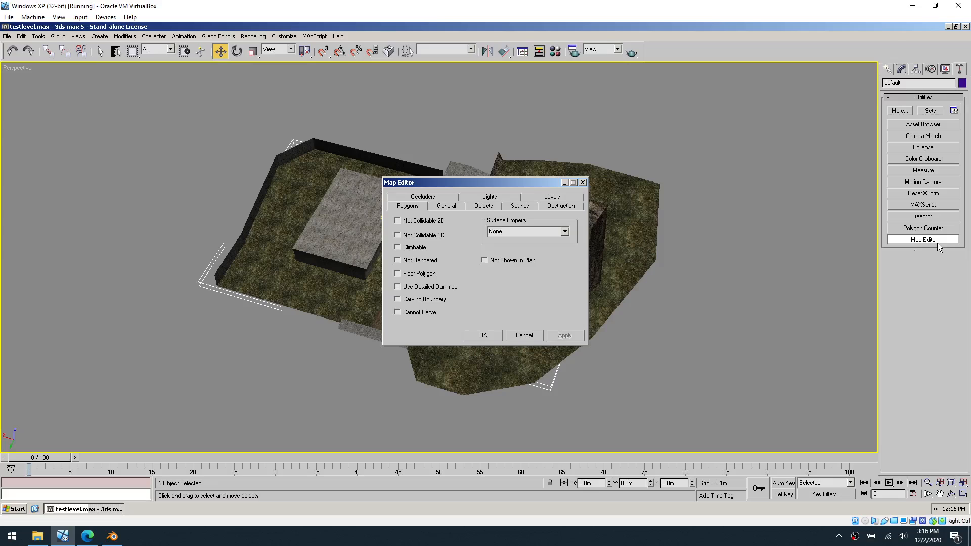
drag(537, 180, 744, 194)
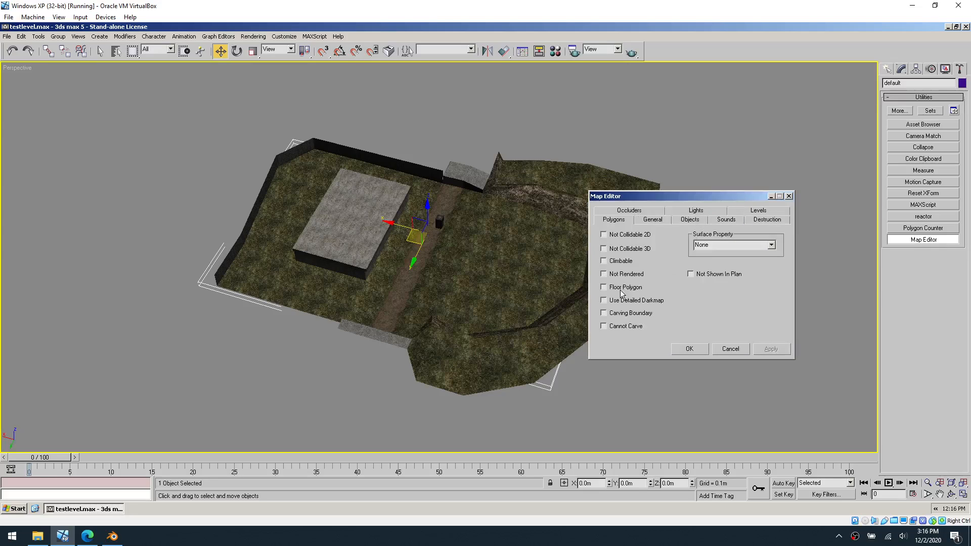
click(759, 243)
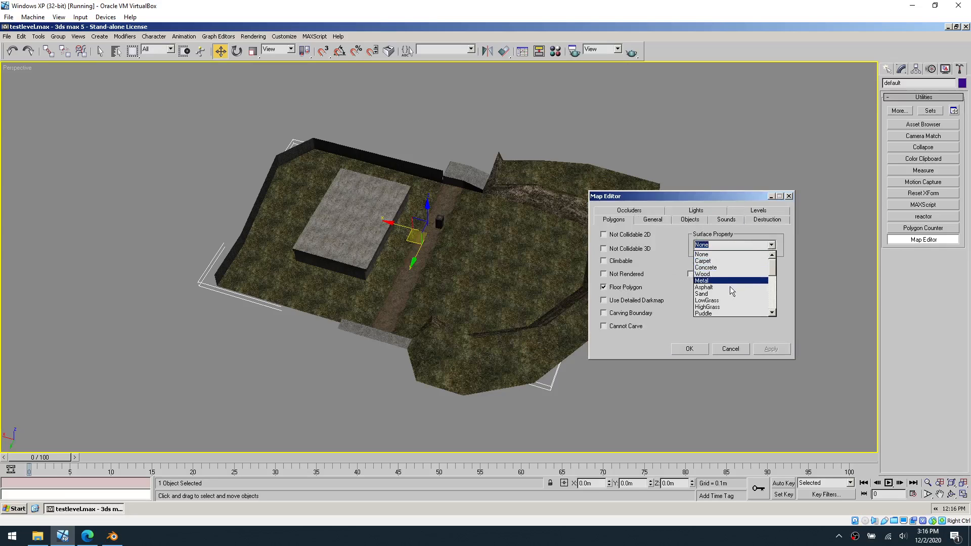
click(718, 299)
click(690, 349)
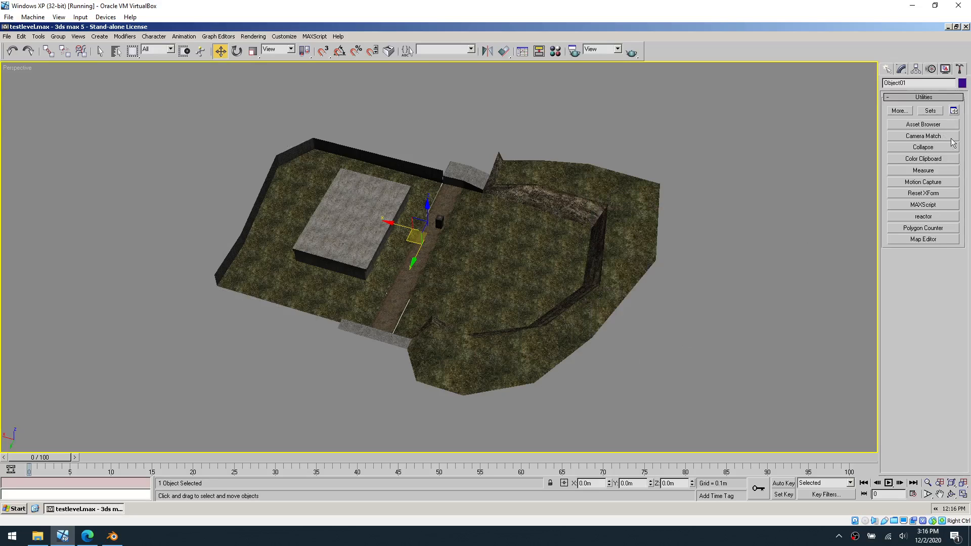
- Mark the dirt path as a Floor Polygon and give it the Mud surface property in the Map Editor
click(932, 240)
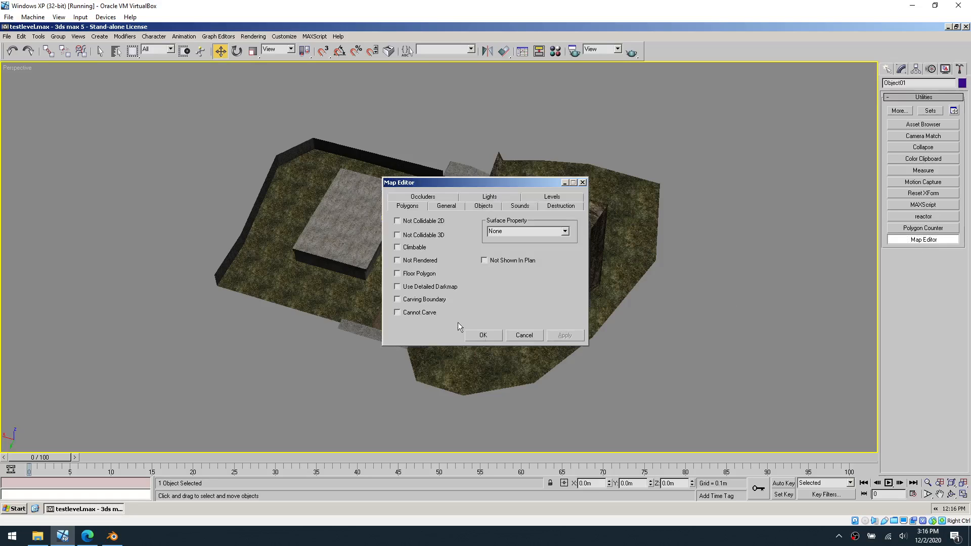
click(566, 231)
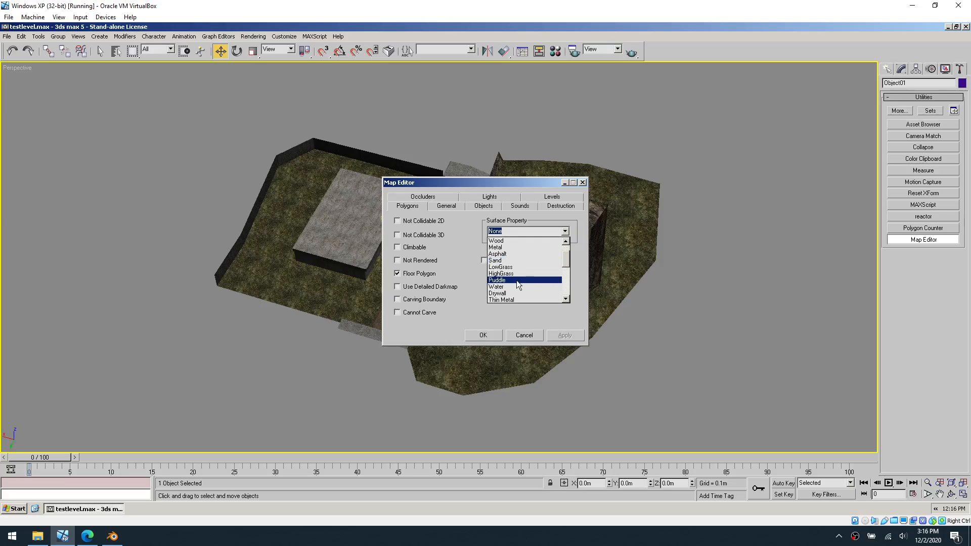
scroll(517, 280, down, 1)
scroll(517, 281, up, 1)
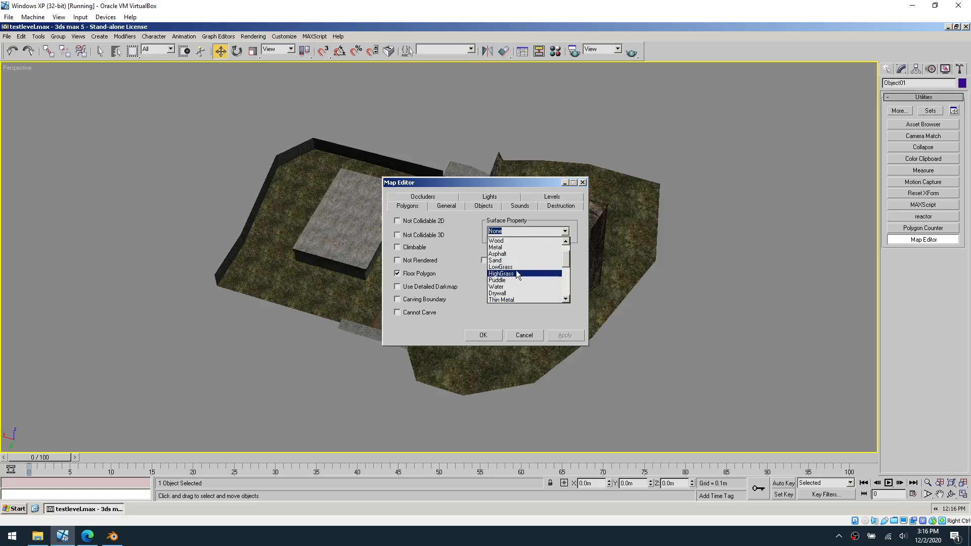
scroll(517, 273, down, 3)
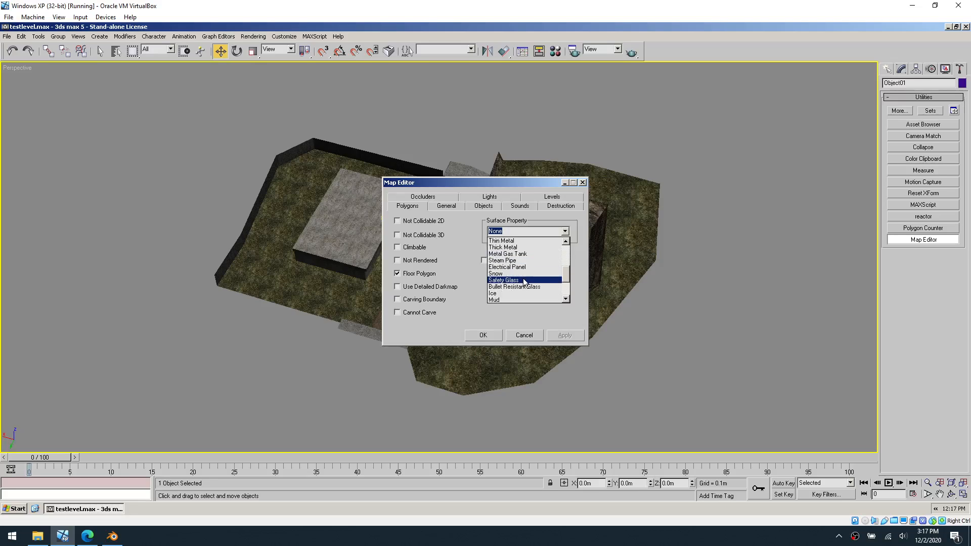
click(515, 299)
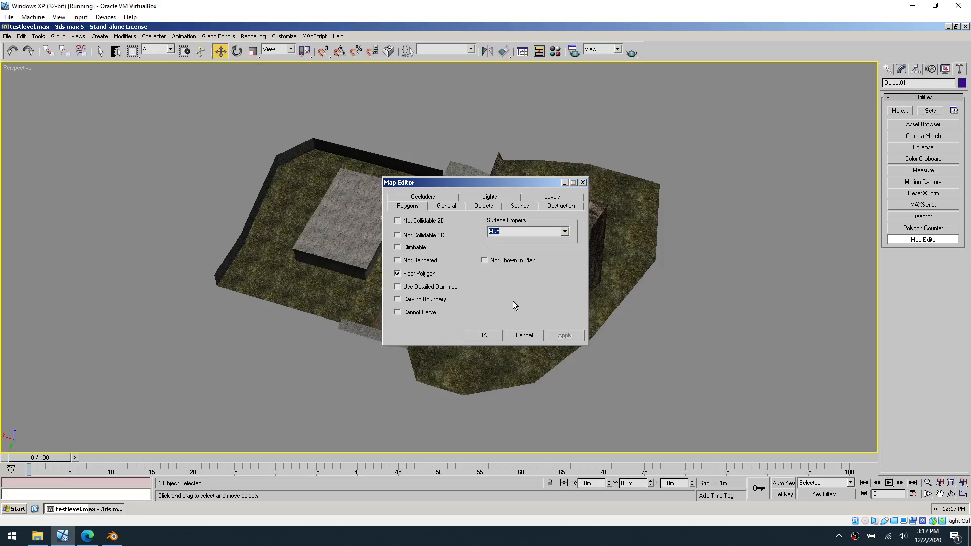
click(481, 335)
- Assign a surface property to the building's walls in the Map Editor
click(354, 276)
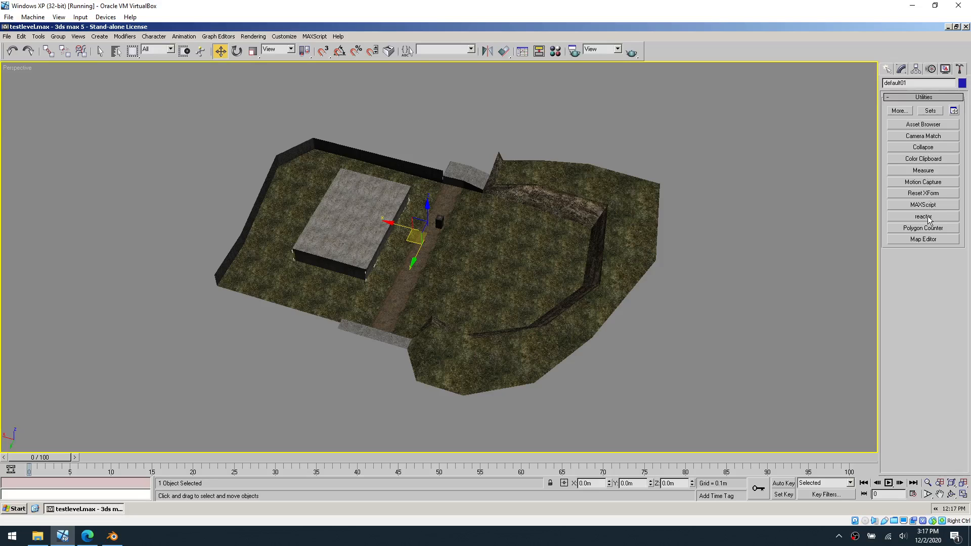
click(933, 240)
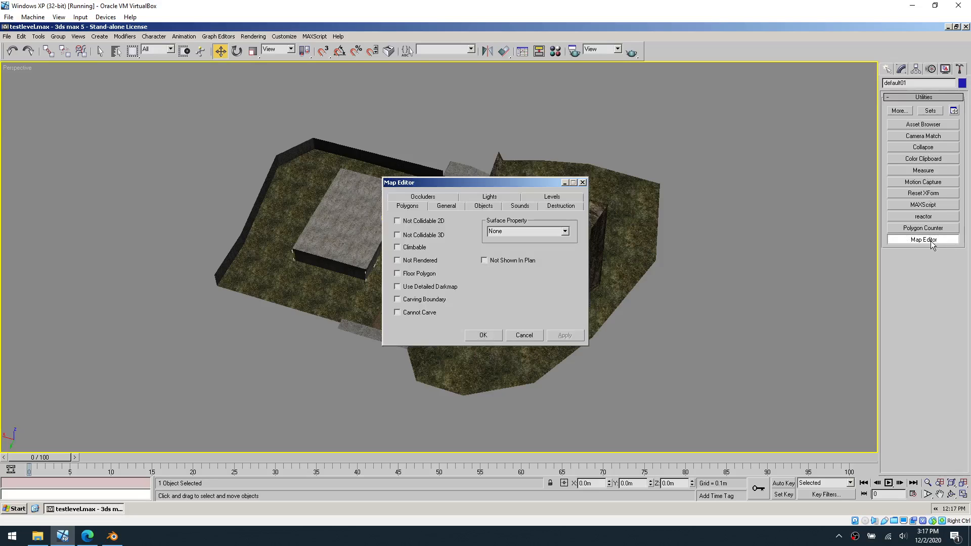
click(560, 234)
click(516, 260)
click(483, 336)
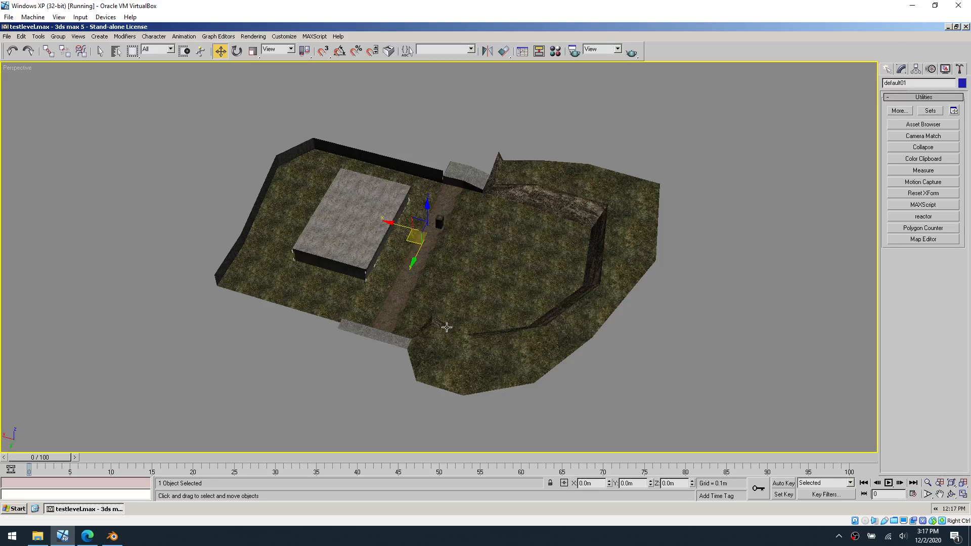
- Set the building roof slab's surface property to Concrete in the Map Editor
click(914, 242)
click(565, 231)
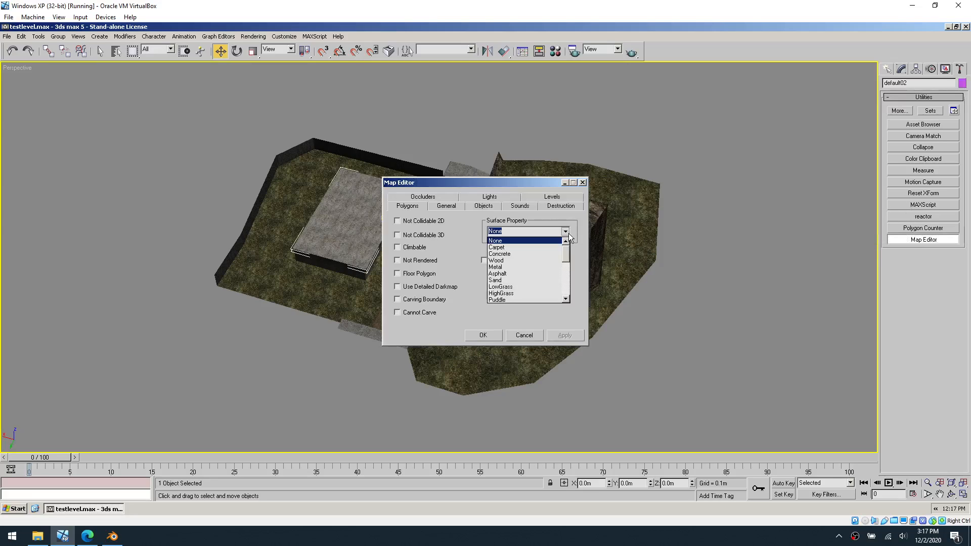
click(509, 255)
click(483, 338)
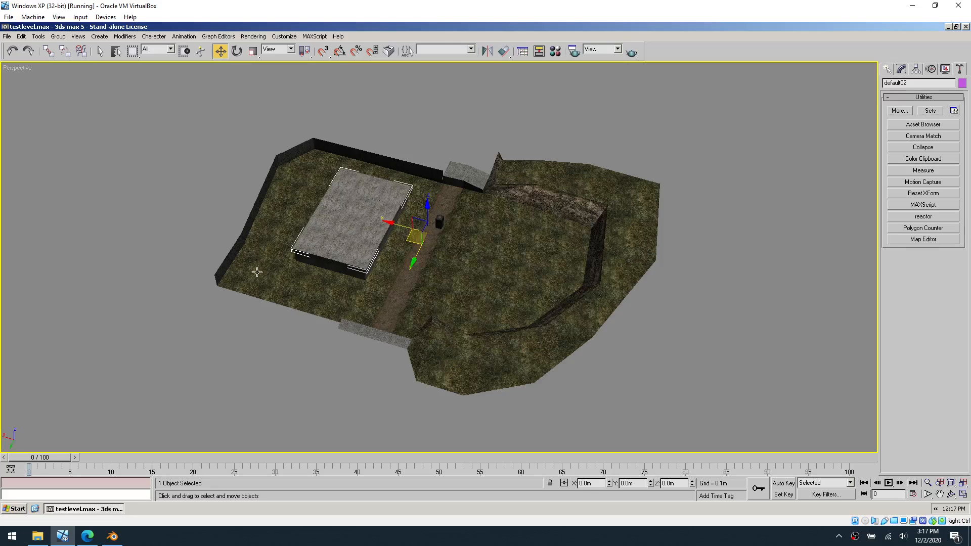
- Set the surface property of the fence around the building area to Wood in the Map Editor
click(226, 253)
click(953, 112)
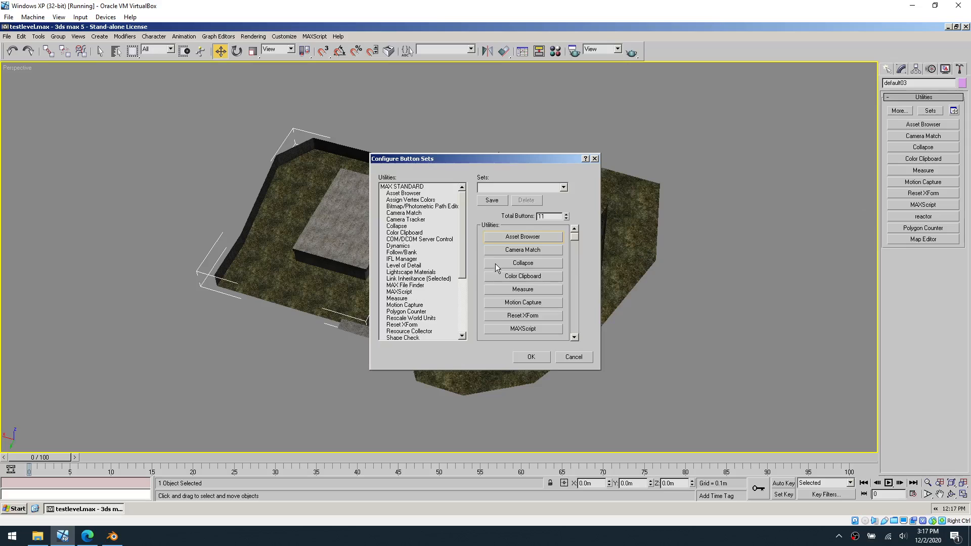
click(572, 357)
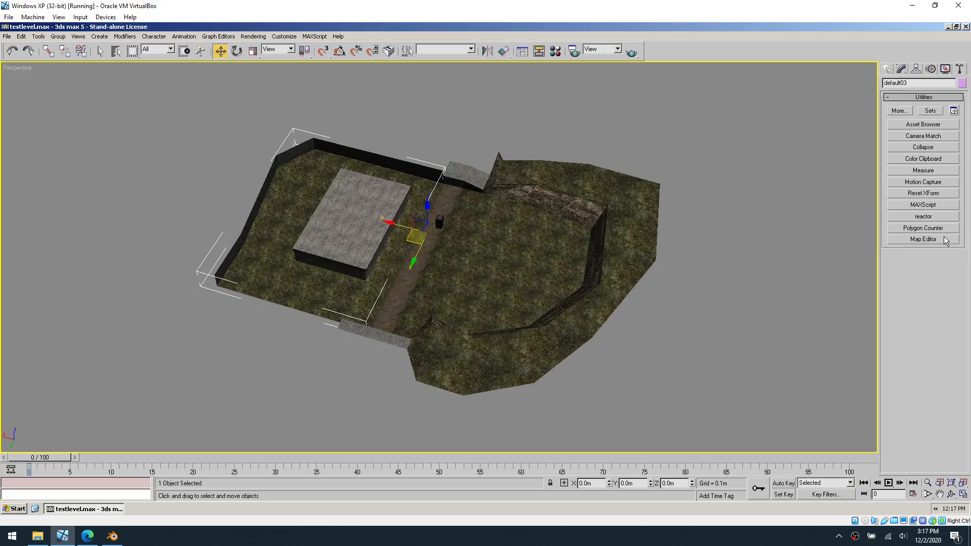
click(923, 240)
click(565, 232)
scroll(530, 281, down, 2)
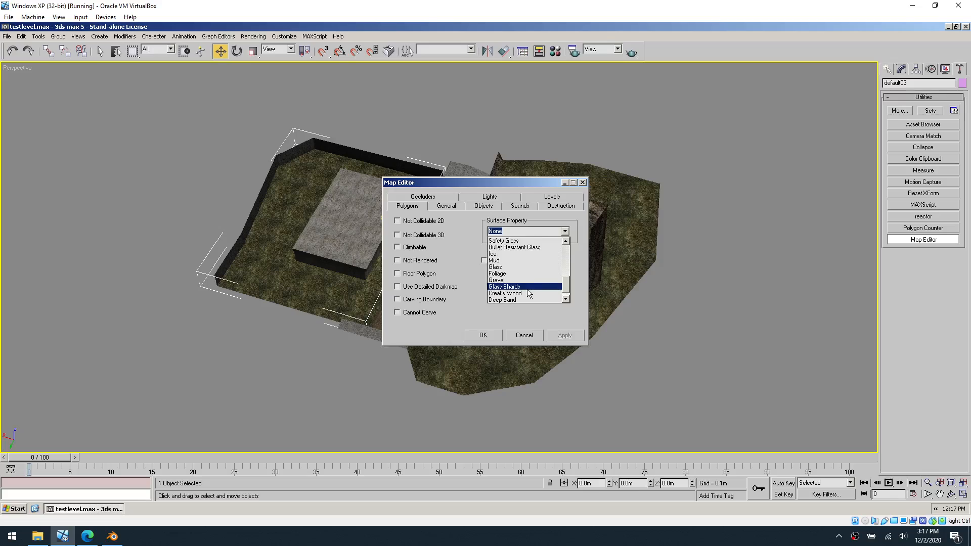
click(510, 240)
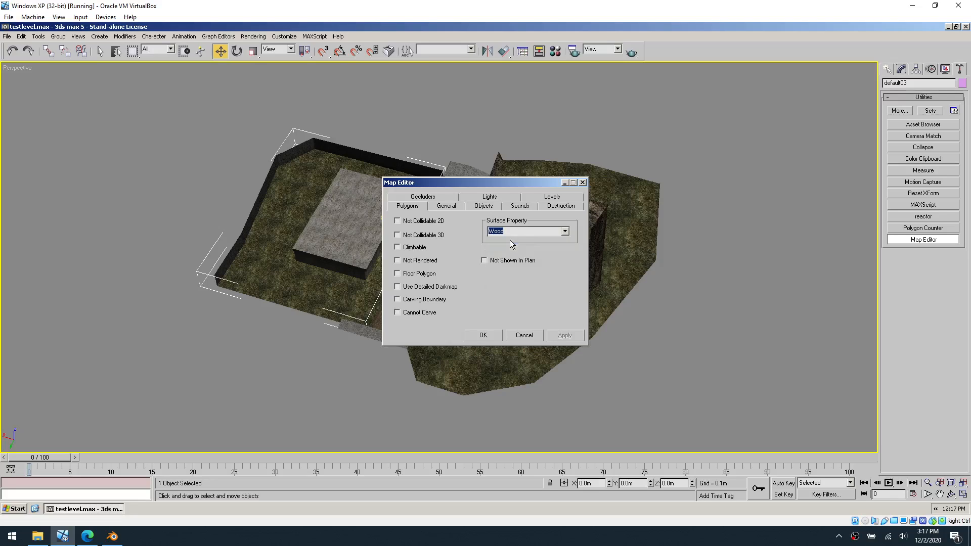
click(567, 230)
click(568, 231)
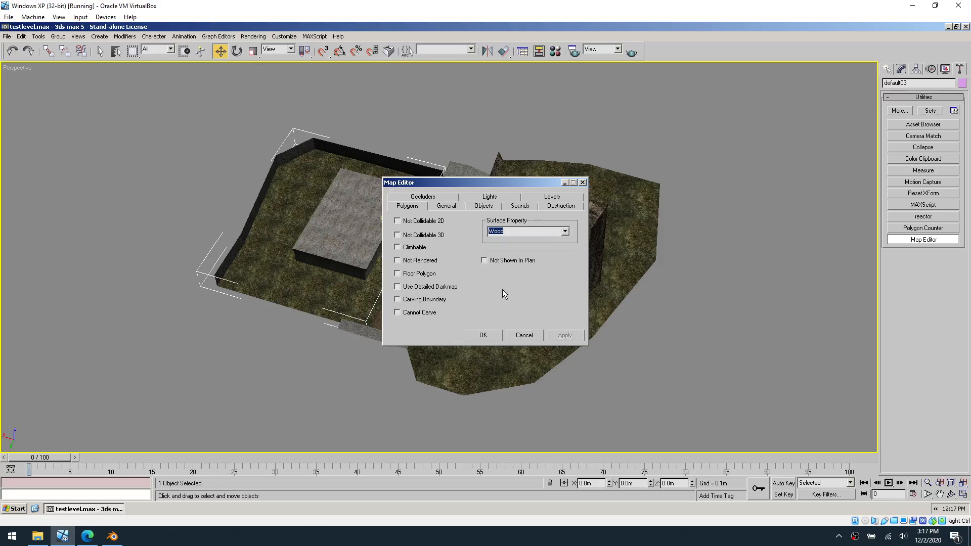
click(490, 334)
- Set the surface property of the slabs at both ends of the dirt path to Concrete in the Map Editor
click(270, 376)
middle_drag(436, 351, 508, 325)
scroll(508, 326, up, 3)
click(527, 346)
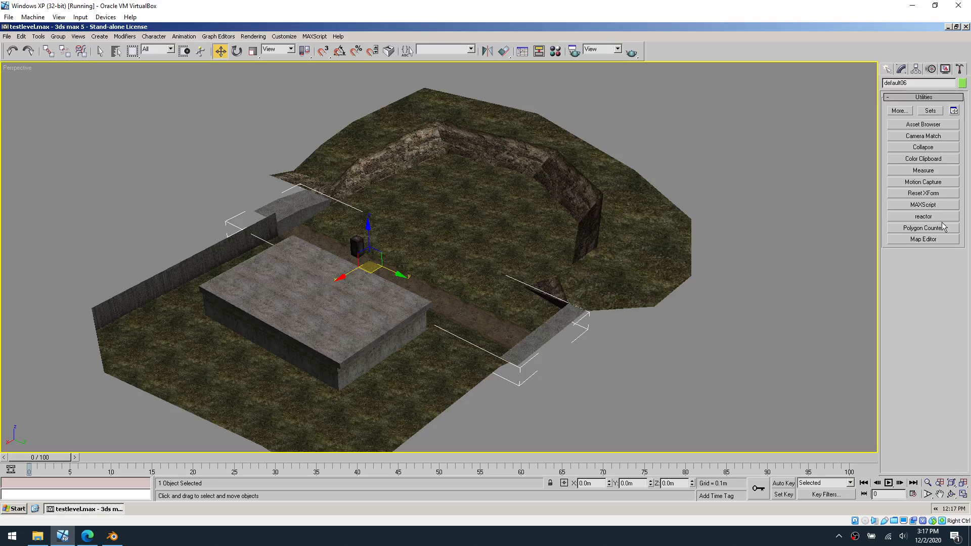
click(939, 239)
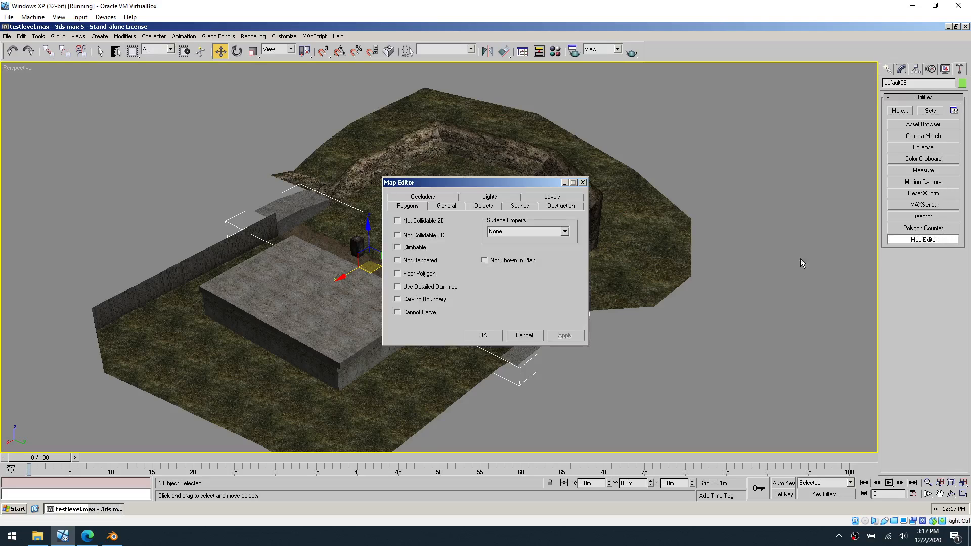
click(565, 232)
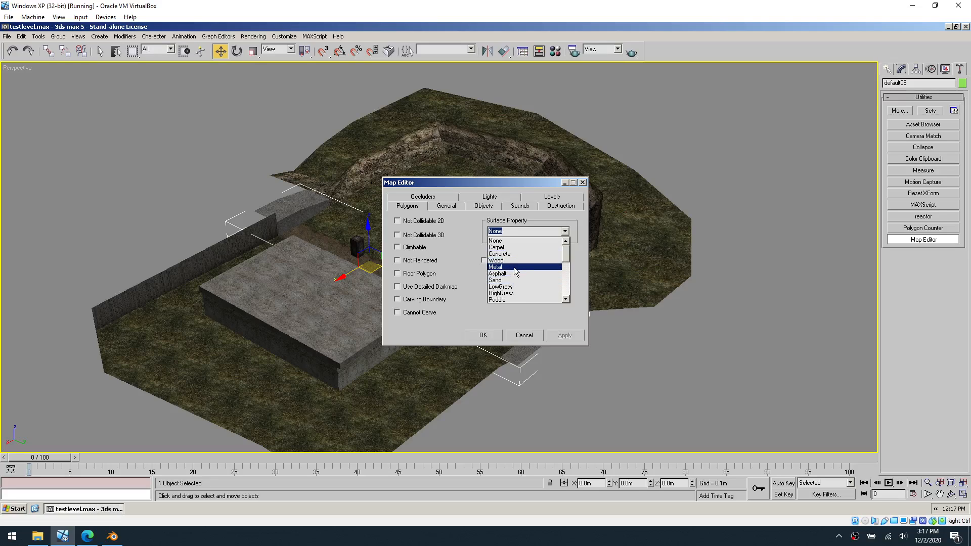
click(503, 254)
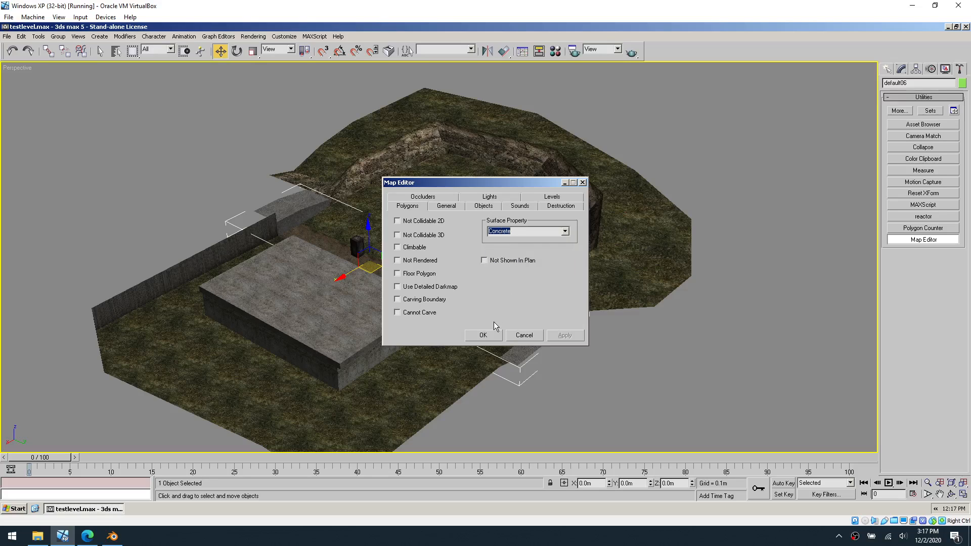
click(490, 335)
- Set the curved rock wall's surface property to Concrete in the Map Editor
click(359, 174)
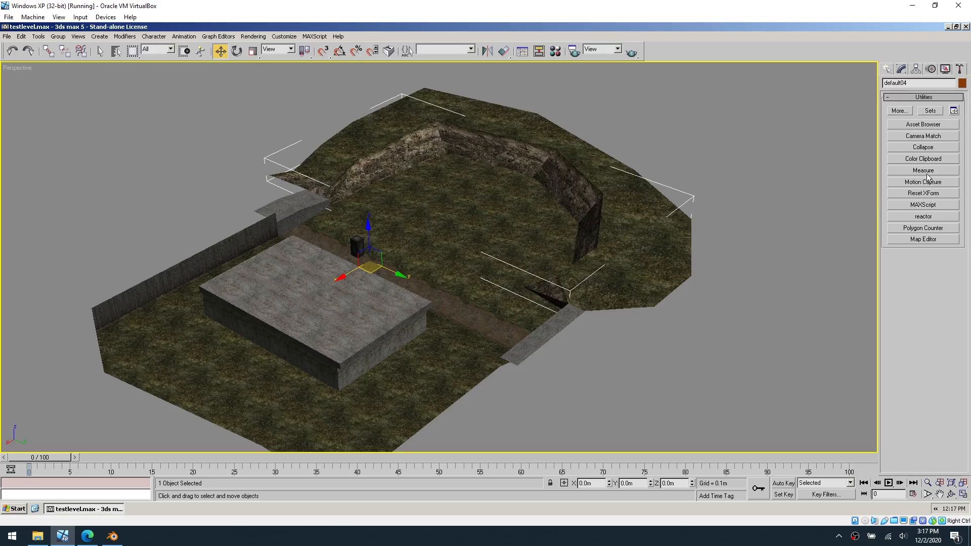
click(954, 111)
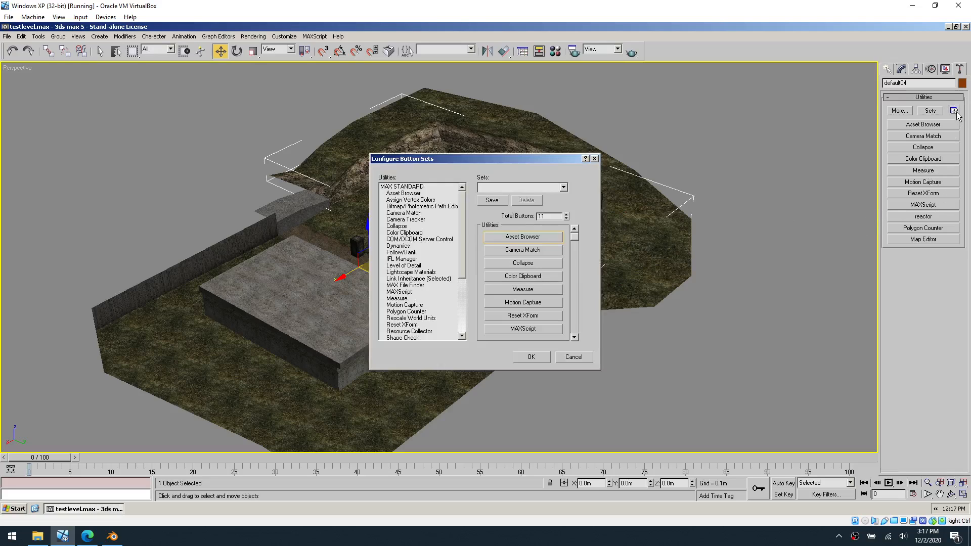
click(595, 158)
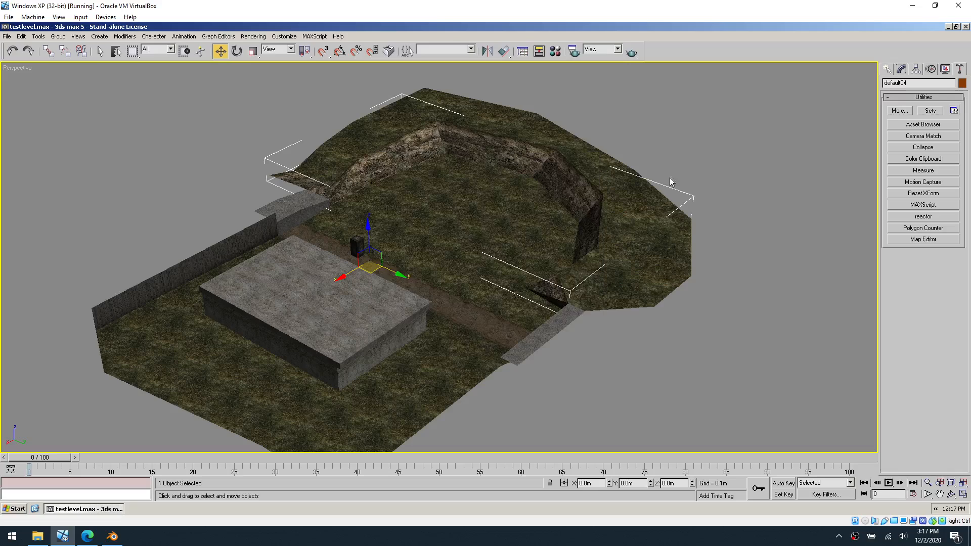
click(937, 240)
click(565, 231)
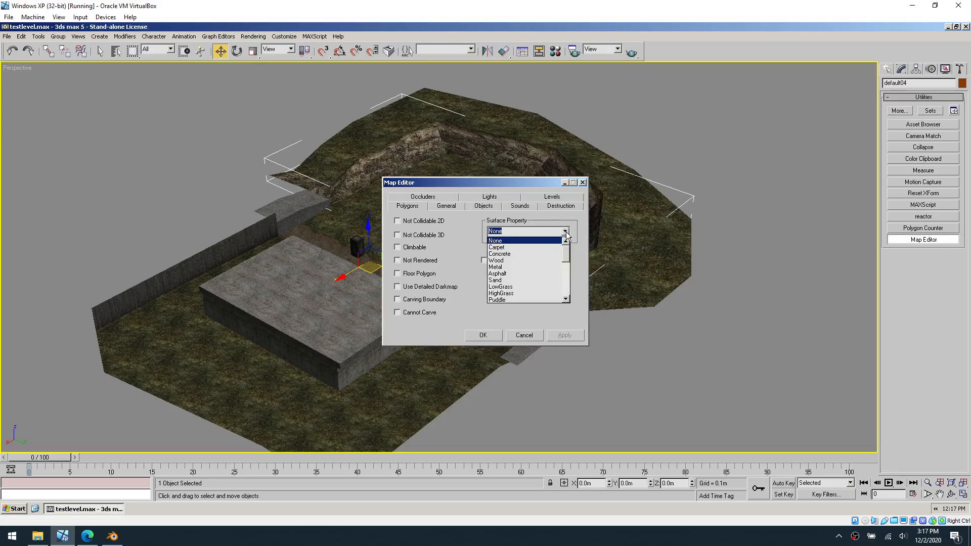
click(535, 253)
click(478, 336)
- Set the surface property of the raised outer grass around the curved rock wall to LowGrass in the Map Editor
click(611, 228)
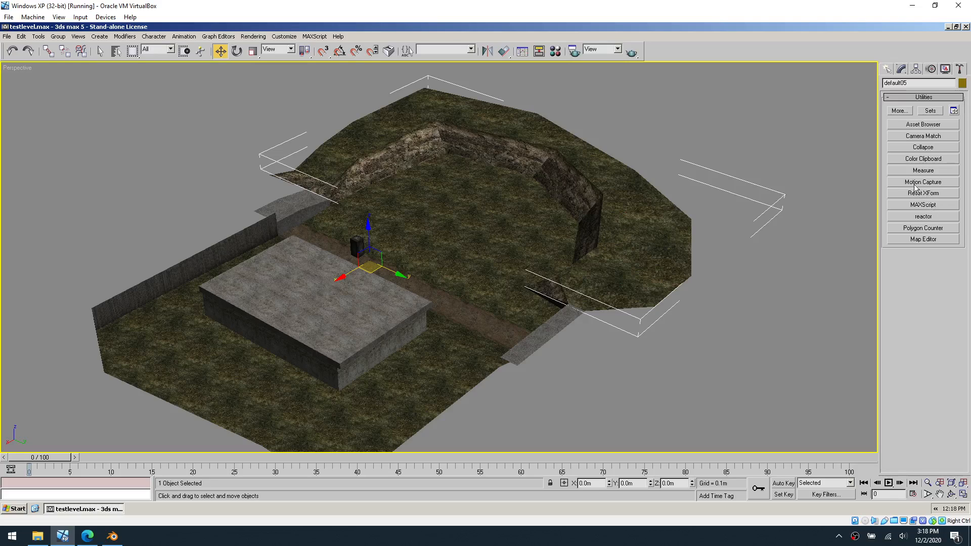
click(924, 239)
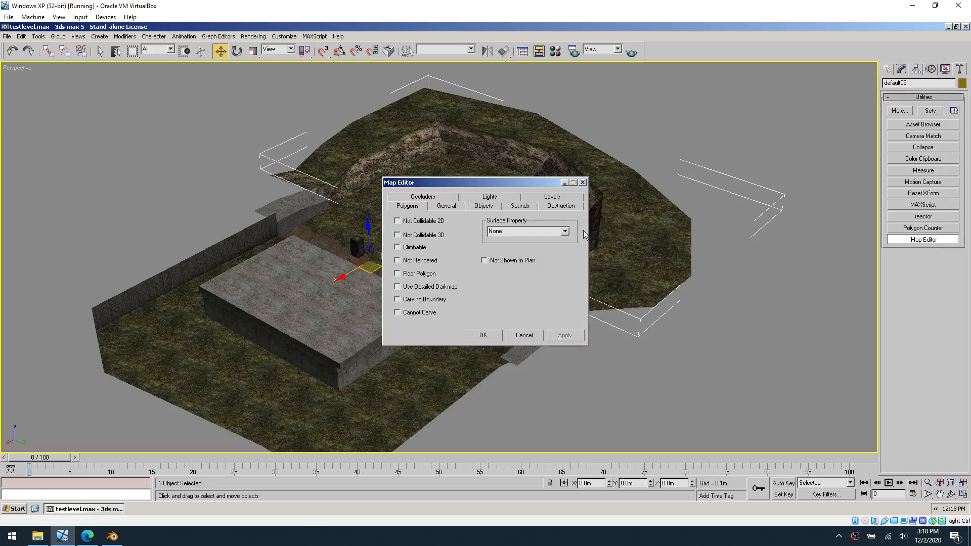
click(565, 231)
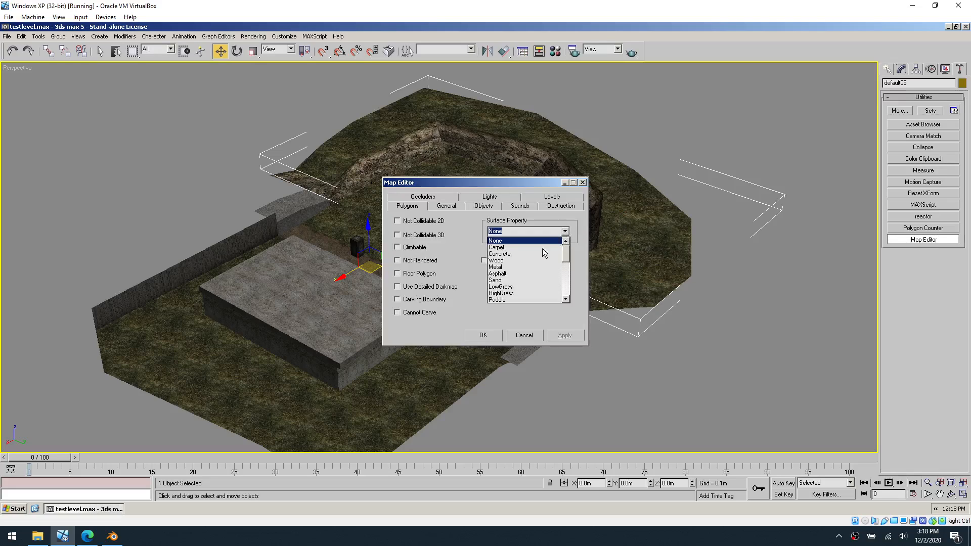
click(520, 287)
click(485, 334)
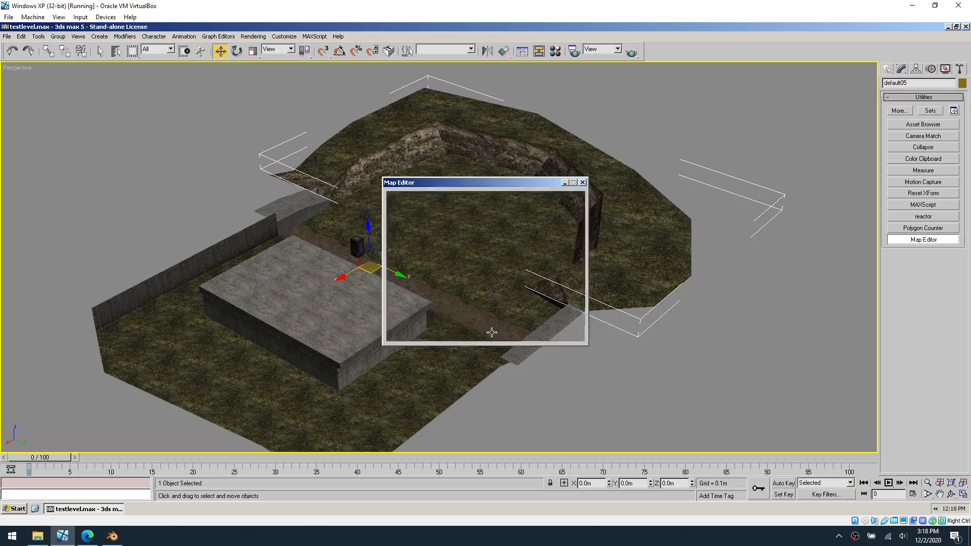
click(619, 270)
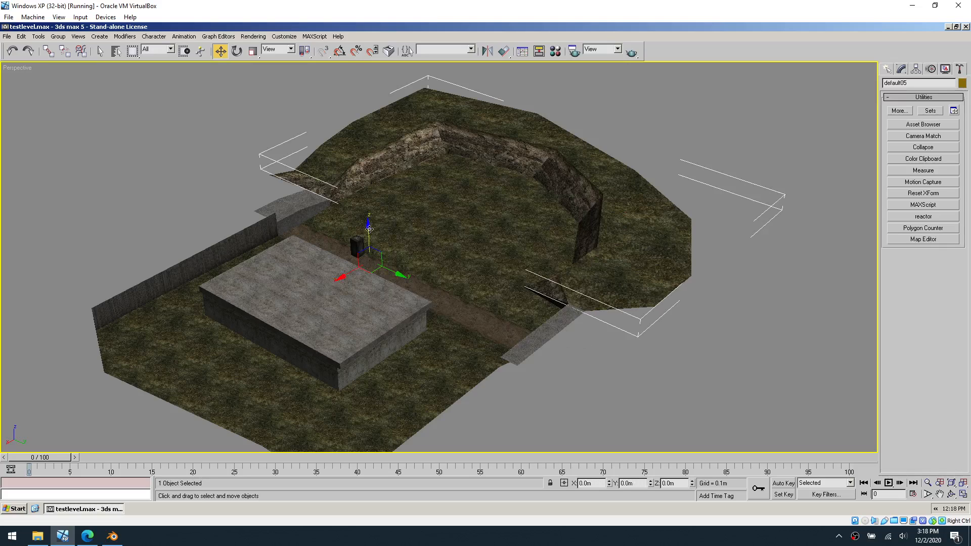
drag(369, 230, 435, 211)
key(ctrl+z)
- Review the dirt path's polygon properties in the Map Editor and accept them
click(476, 332)
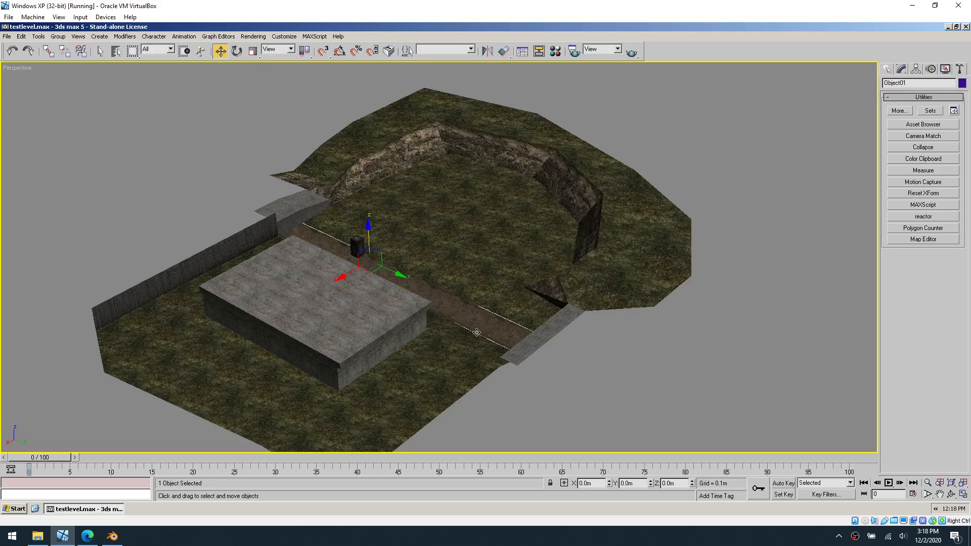
click(934, 240)
click(483, 335)
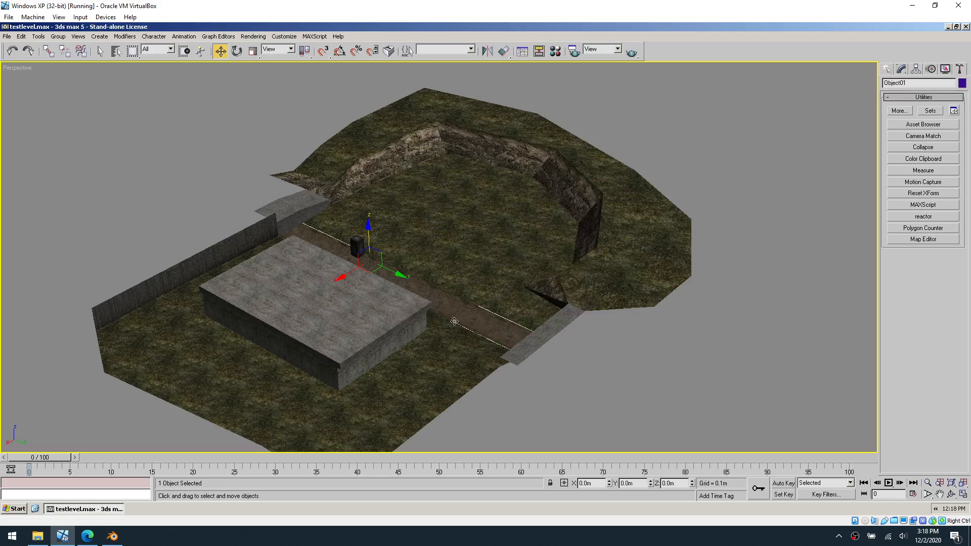
- Save the testlevel.max scene
click(7, 36)
click(32, 78)
click(198, 158)
- Examine how the level is split into separate objects, starting with the reference box beside the dirt path
middle_drag(606, 269, 548, 250)
click(531, 272)
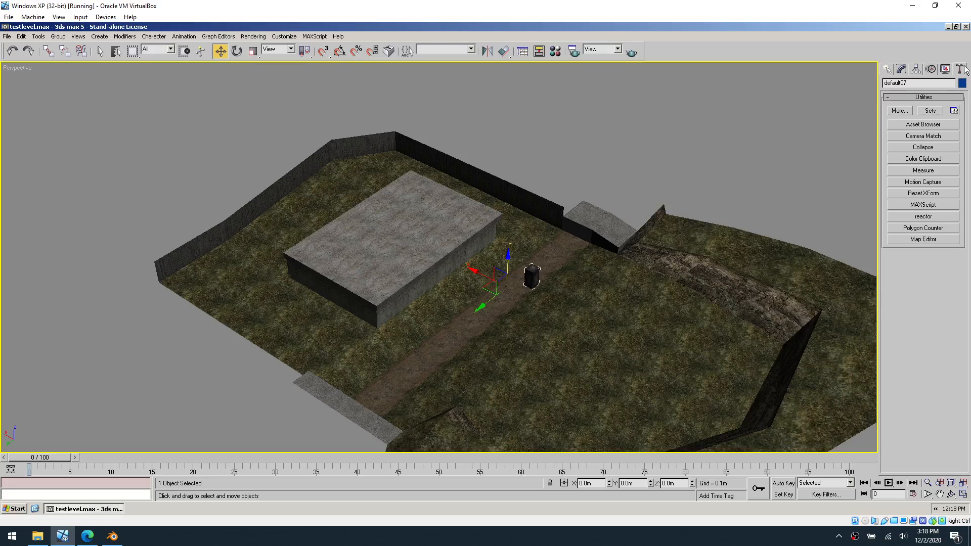
click(484, 351)
click(344, 301)
- Switch to Blender and examine the roof, cliff and Grass objects of map01.blend one by one
click(88, 536)
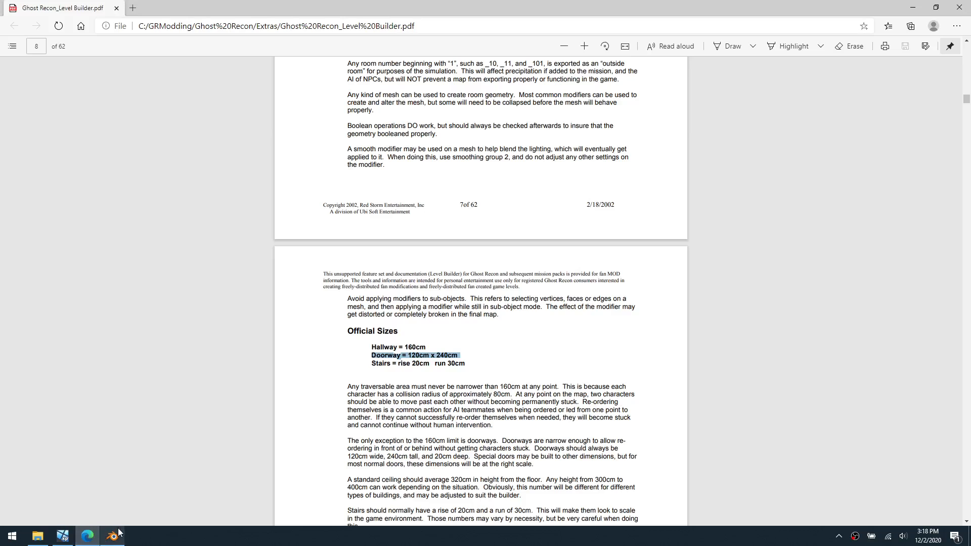
click(114, 537)
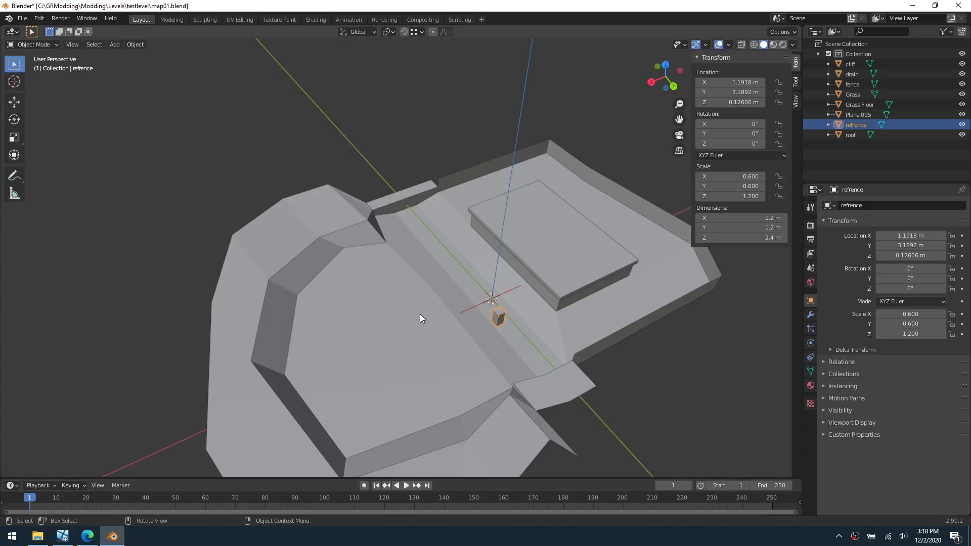
click(503, 287)
click(543, 266)
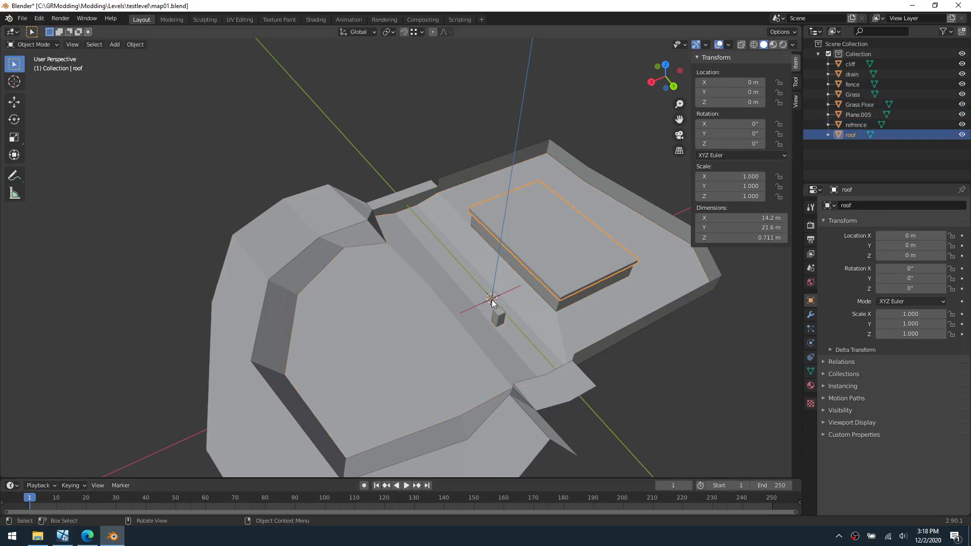
click(324, 240)
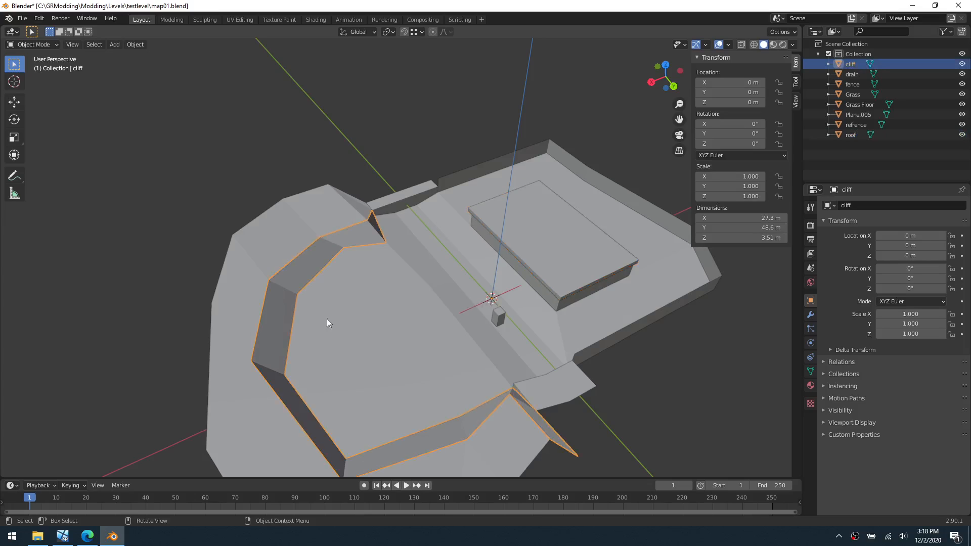
click(231, 339)
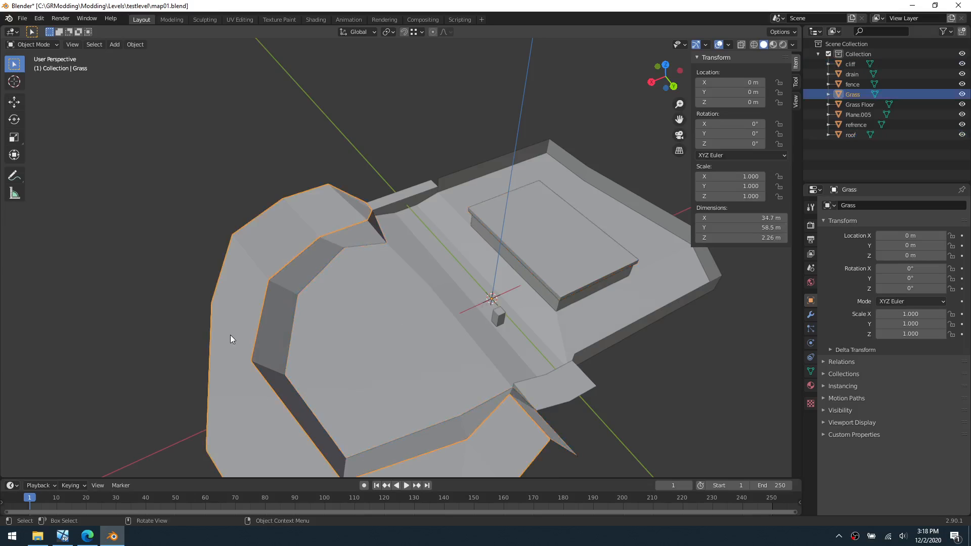
- Return to 3ds Max and compare the textured level's roof and terrain with the Blender model from several angles
click(62, 536)
click(649, 180)
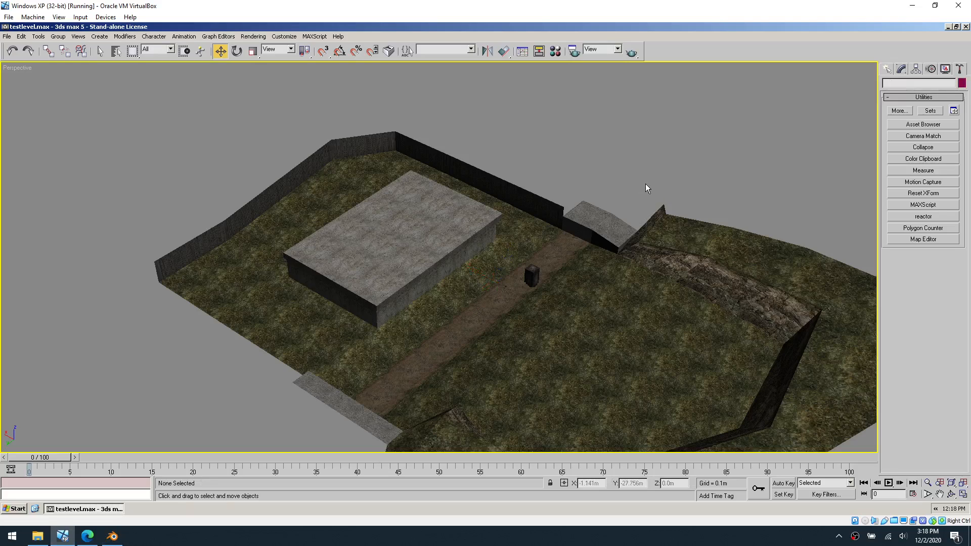
click(396, 261)
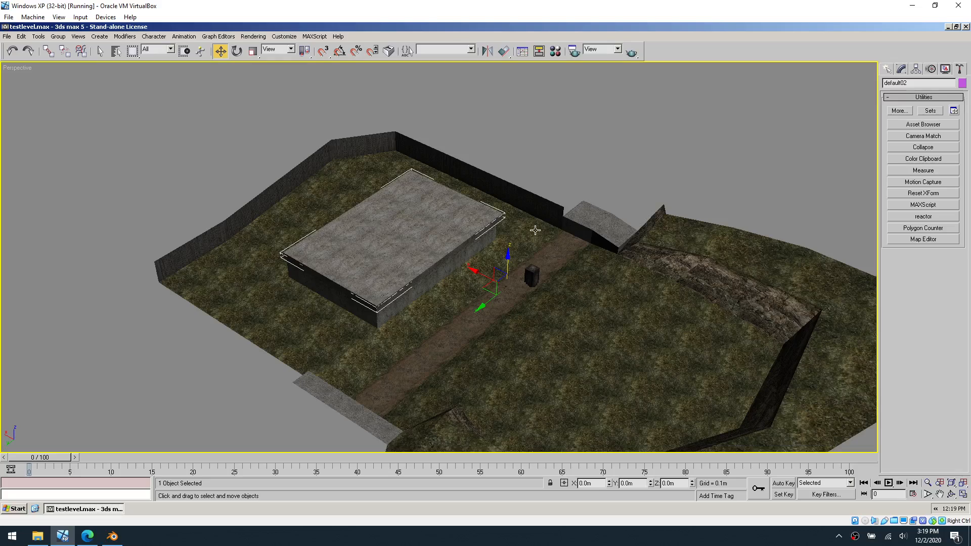
middle_drag(533, 234, 487, 212)
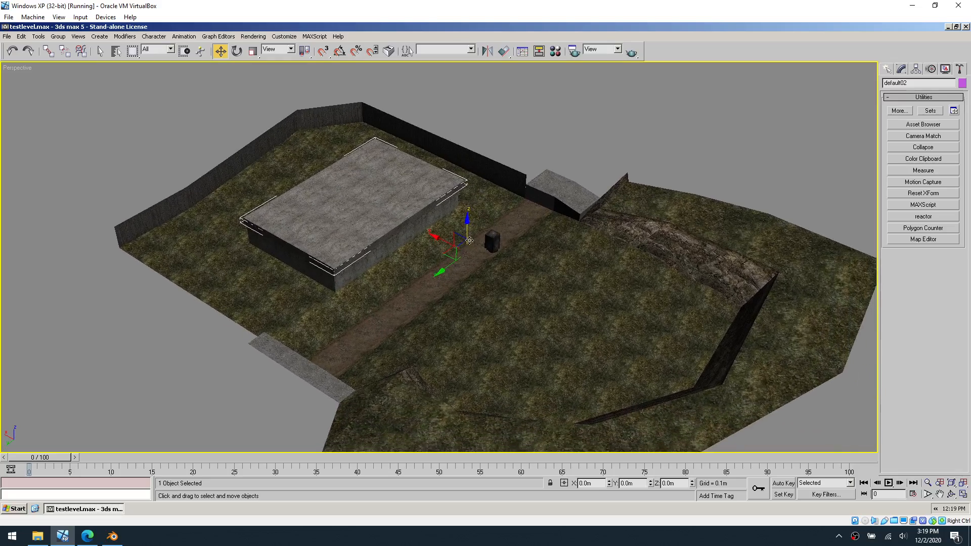
click(113, 536)
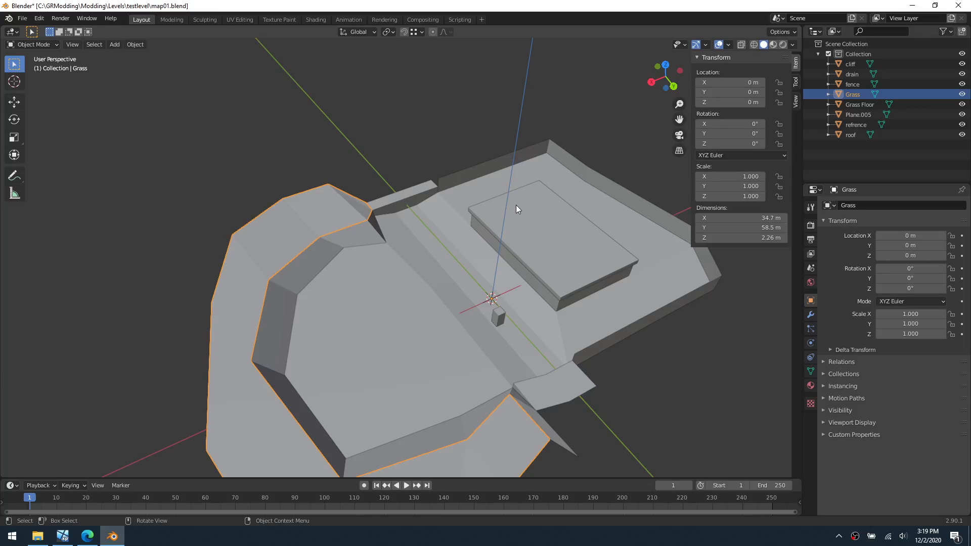
click(62, 536)
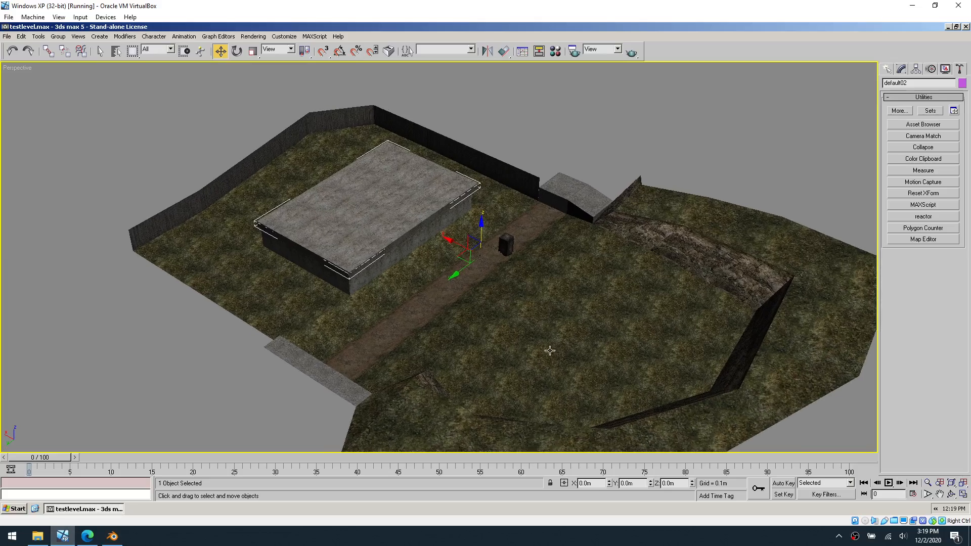
alt+middle_drag(543, 310, 576, 298)
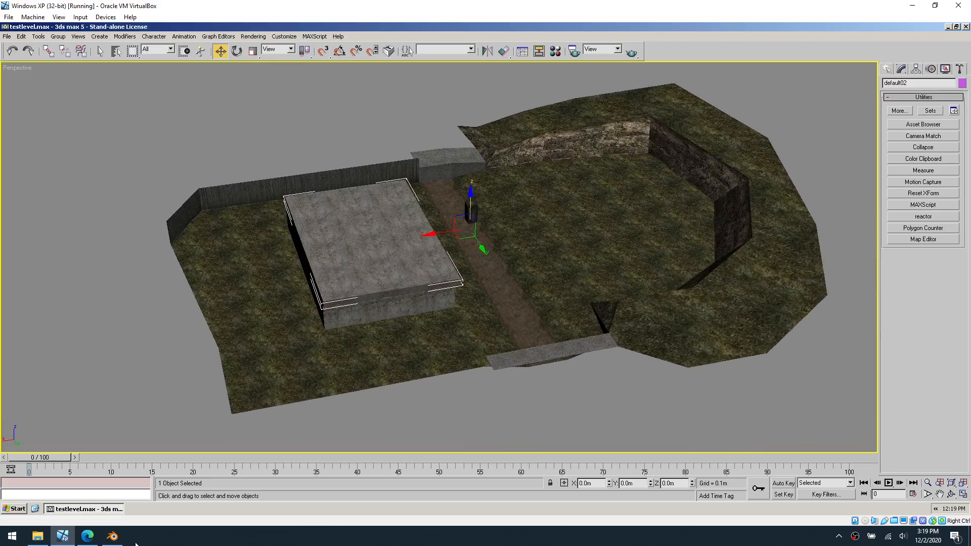
click(114, 537)
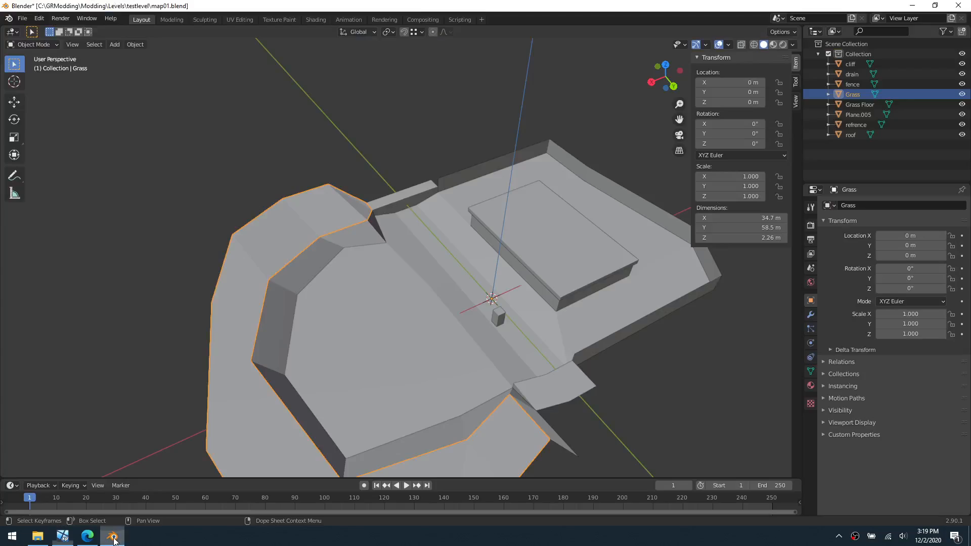
click(64, 537)
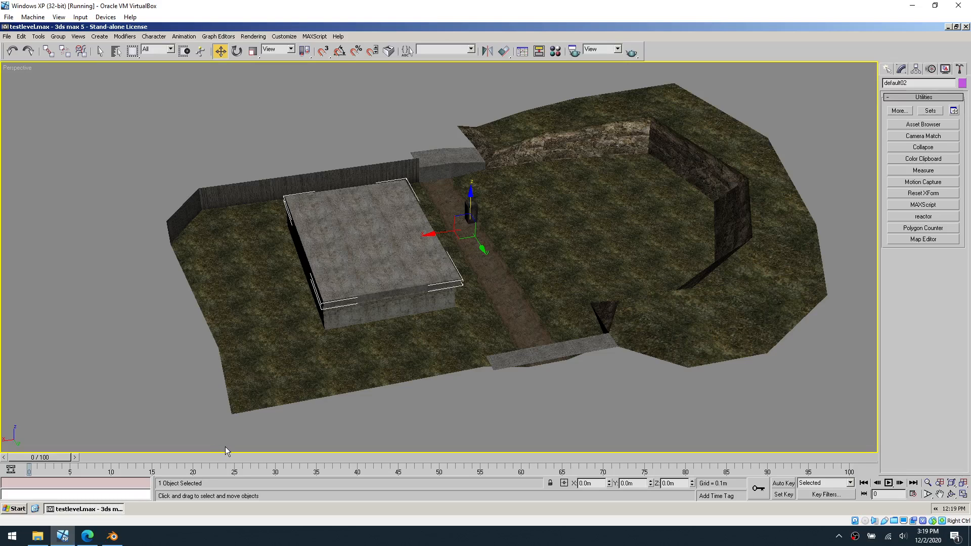
middle_drag(472, 302, 399, 342)
middle_drag(485, 305, 475, 332)
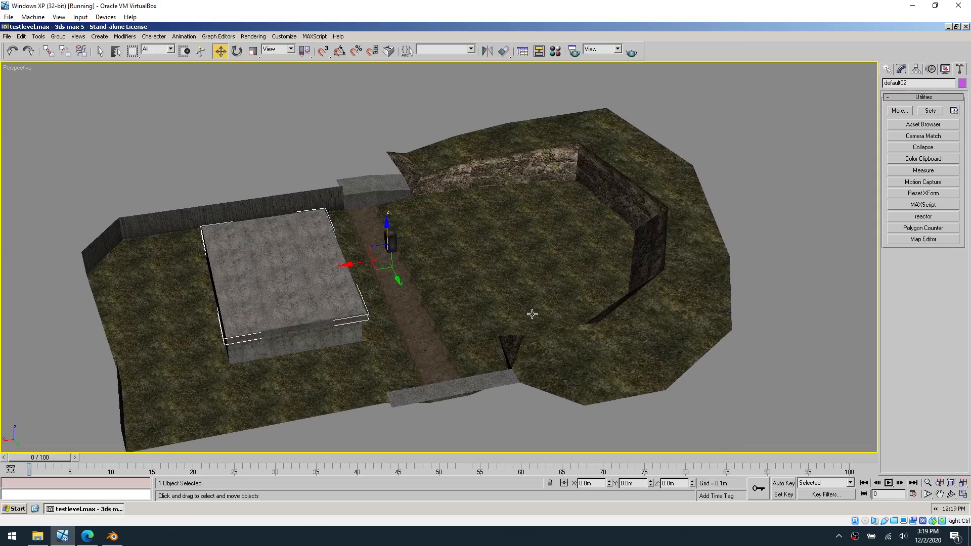
middle_drag(527, 307, 536, 317)
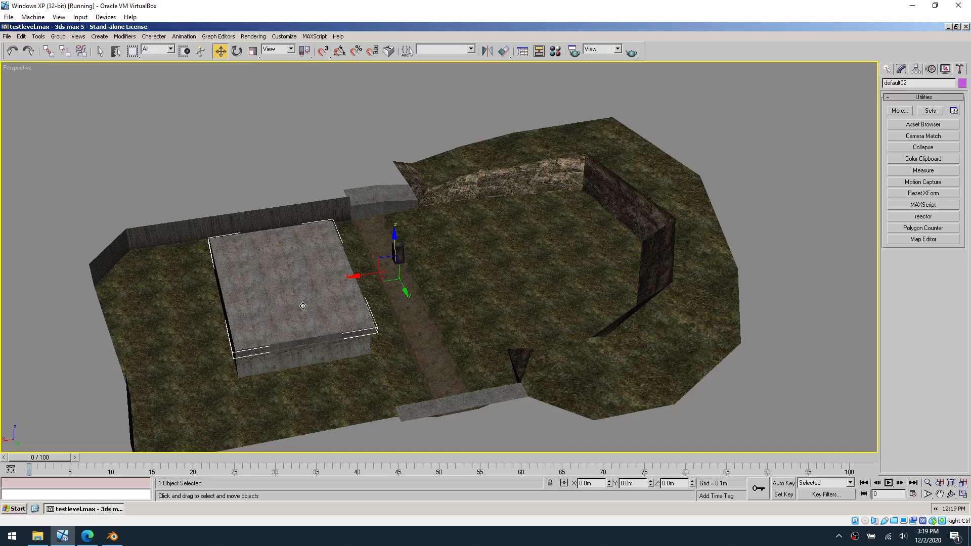
- Select all objects of the level and group them under the name _101
scroll(514, 351, down, 3)
click(500, 377)
middle_drag(500, 377, 449, 342)
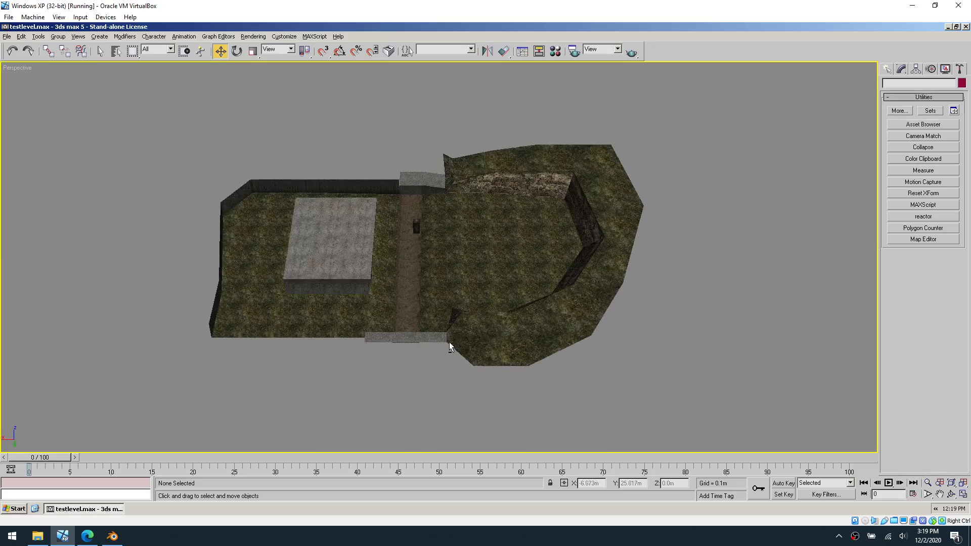
alt+middle_drag(382, 325, 249, 368)
drag(156, 386, 655, 154)
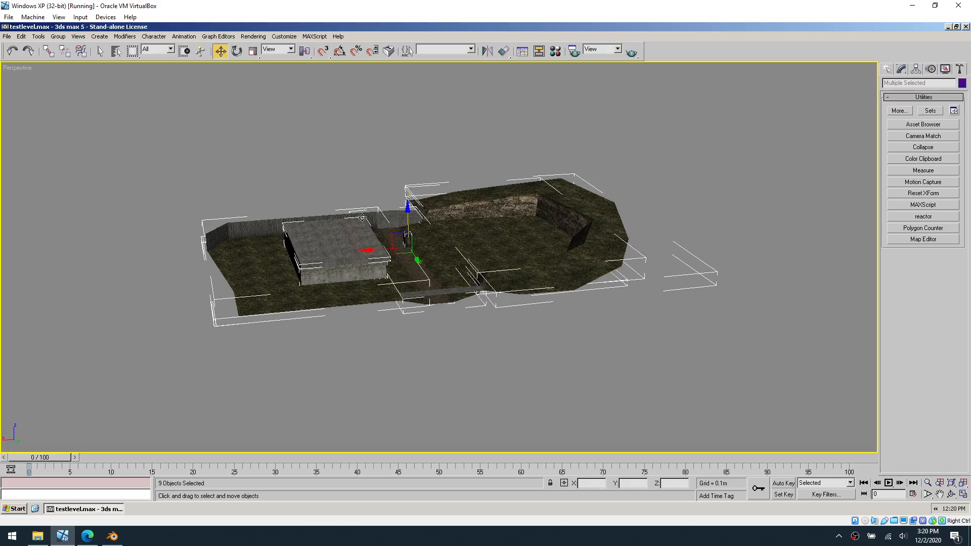
alt+middle_drag(484, 196, 488, 225)
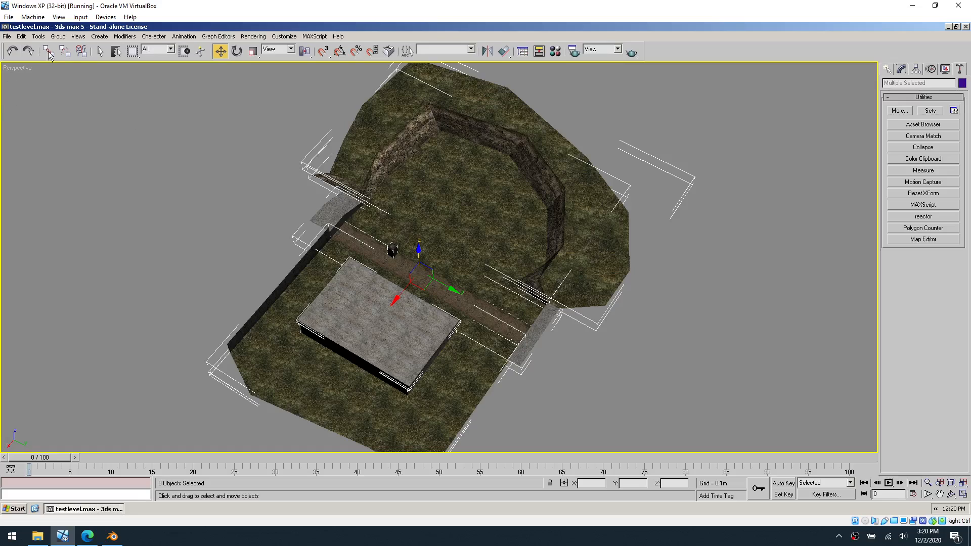
click(58, 36)
click(70, 48)
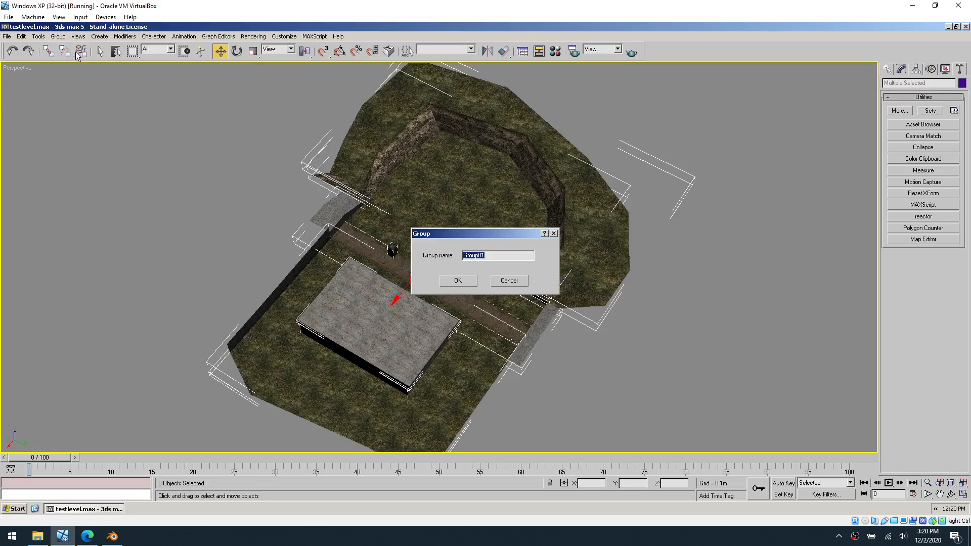
key(BackSpace)
key(Return)
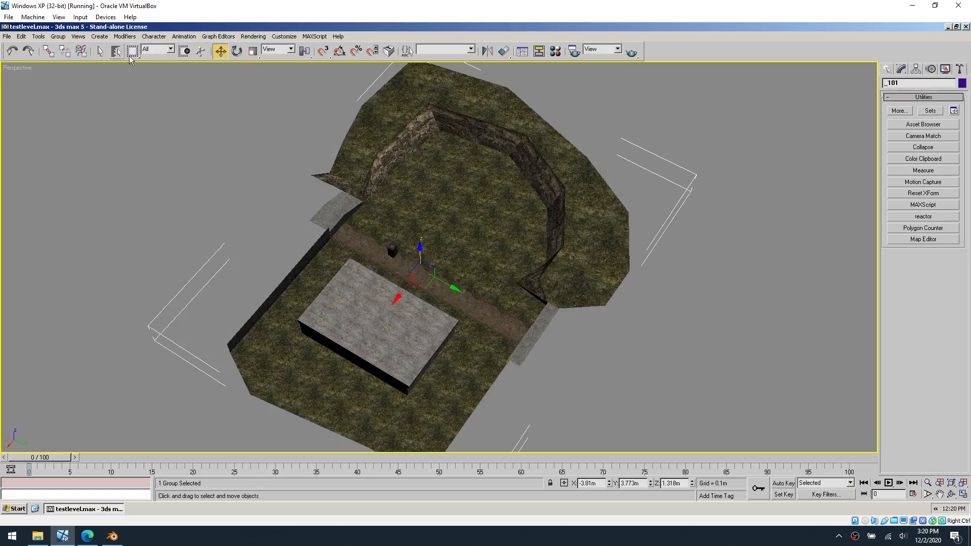
- Check the scene's object list for the _101 group and clear the selection
key(h)
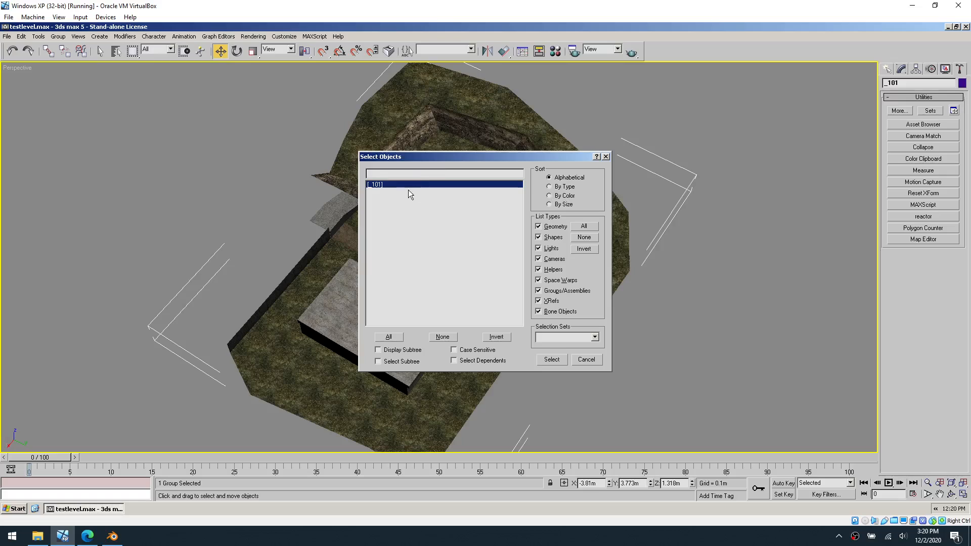
click(387, 183)
click(608, 157)
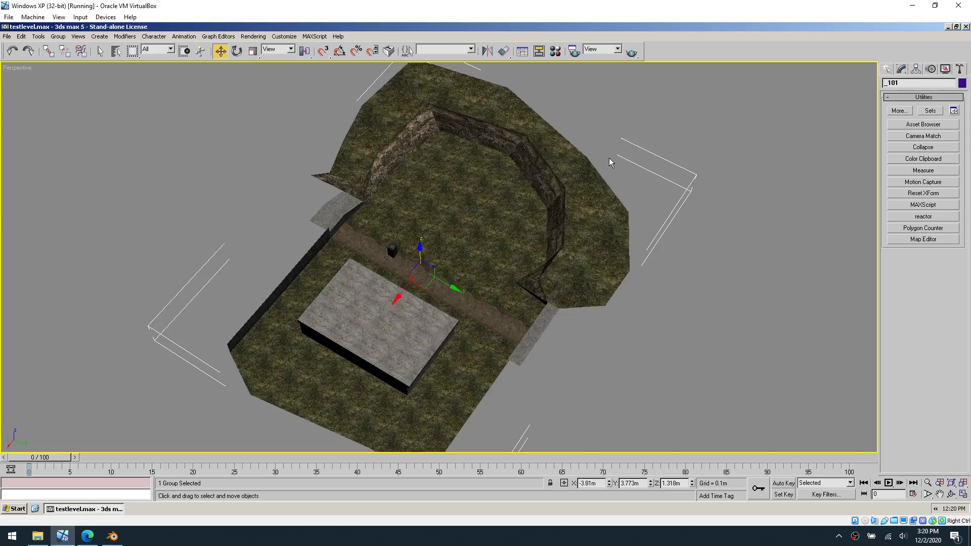
click(609, 162)
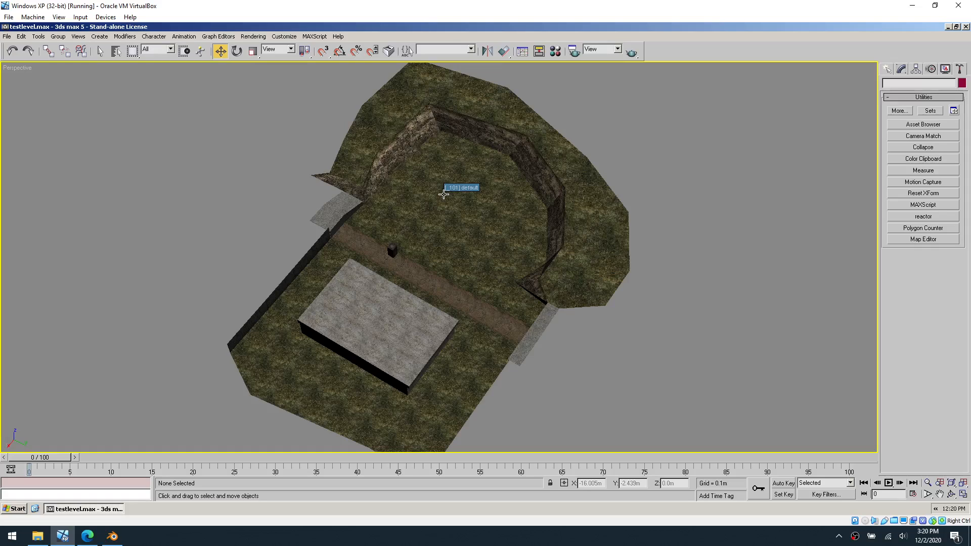
- Export the scene over testlevel.map in the testlevel folder with the preset MAP export options
click(7, 37)
click(64, 167)
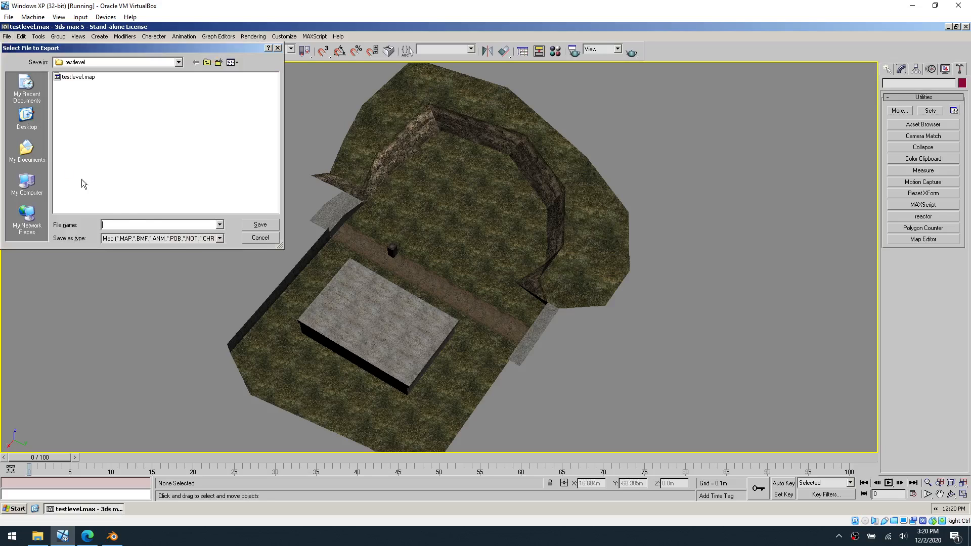
click(78, 79)
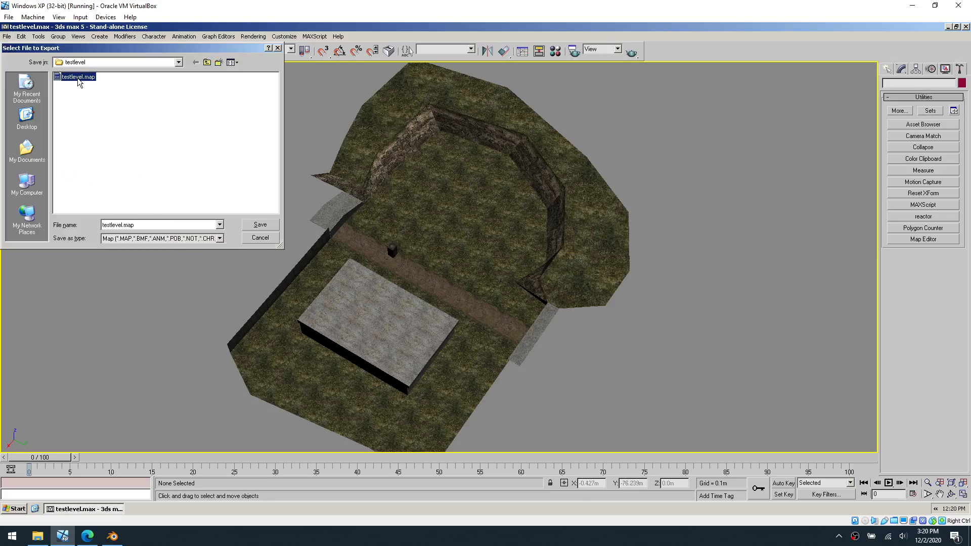
double_click(78, 78)
click(465, 293)
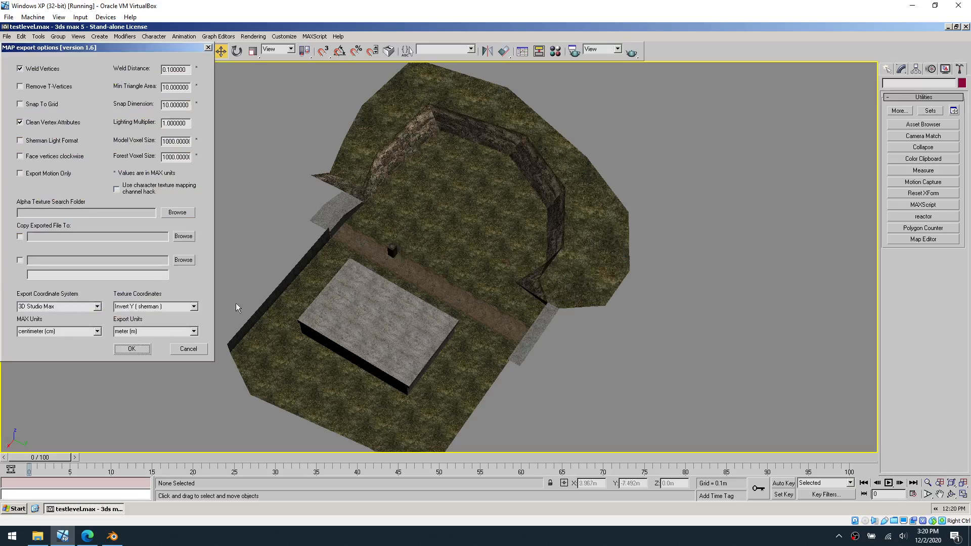
click(130, 349)
click(474, 298)
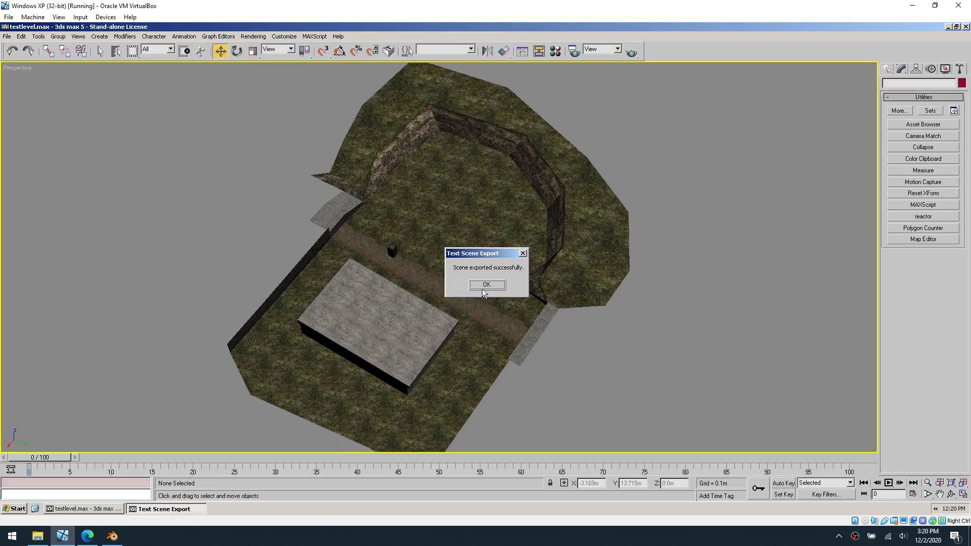
- Dismiss the export message and minimise the open windows to reach the desktop
click(485, 285)
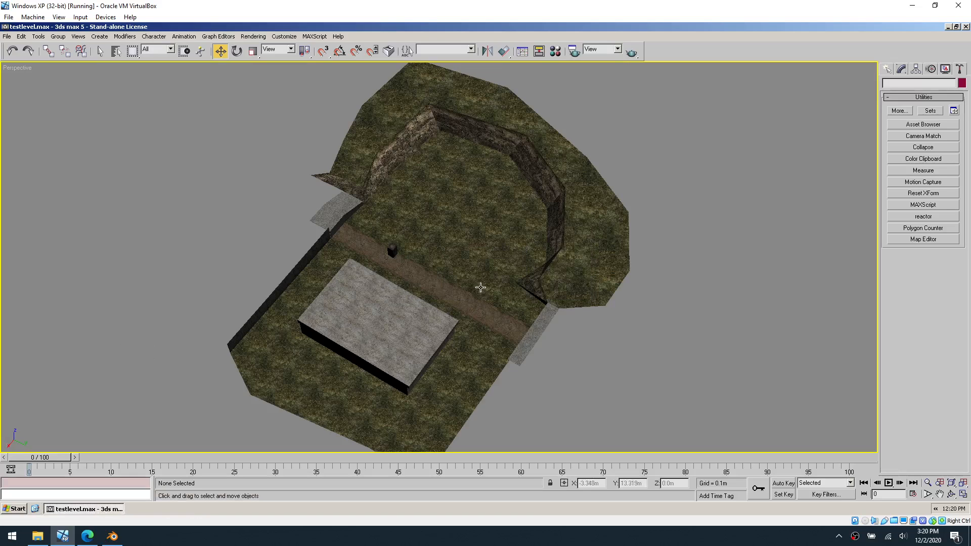
click(63, 541)
click(107, 537)
click(108, 538)
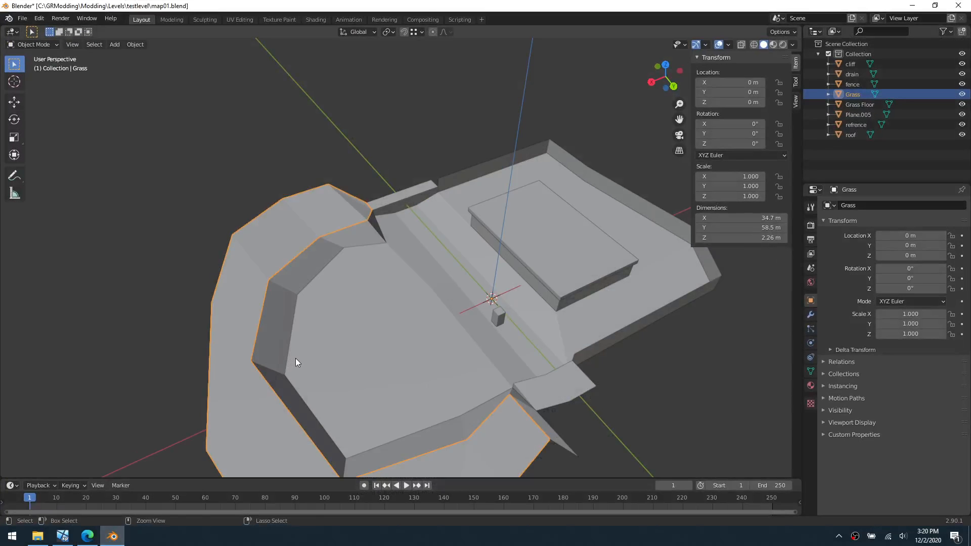
click(91, 538)
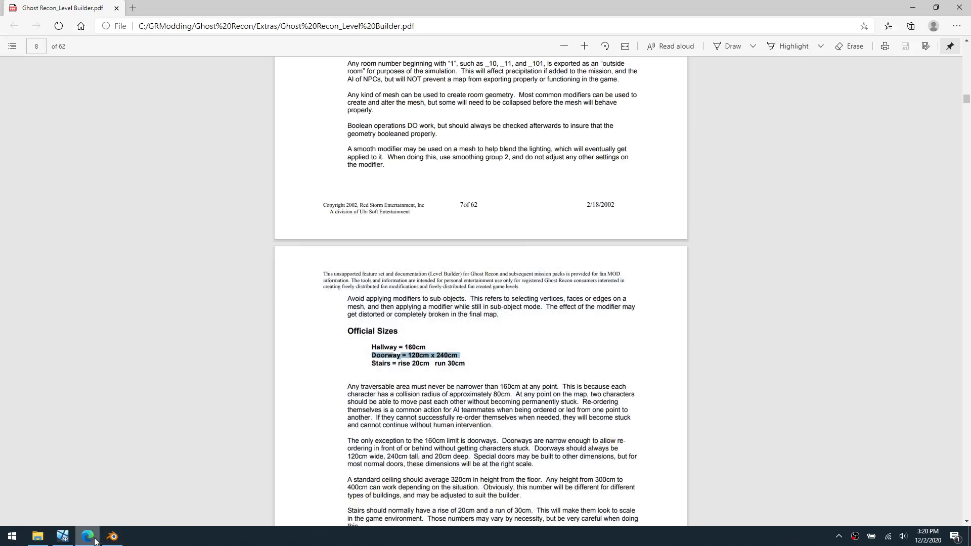
click(95, 541)
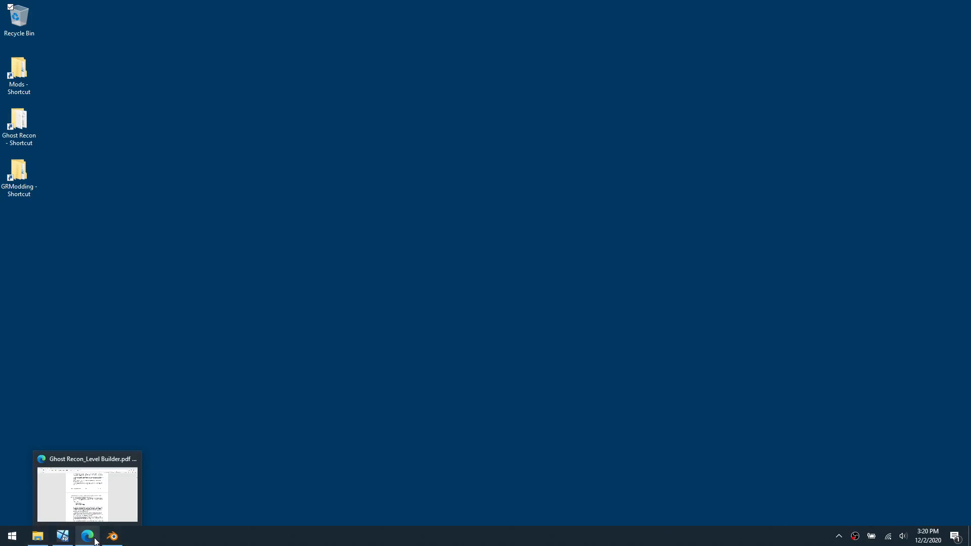
click(38, 539)
click(38, 539)
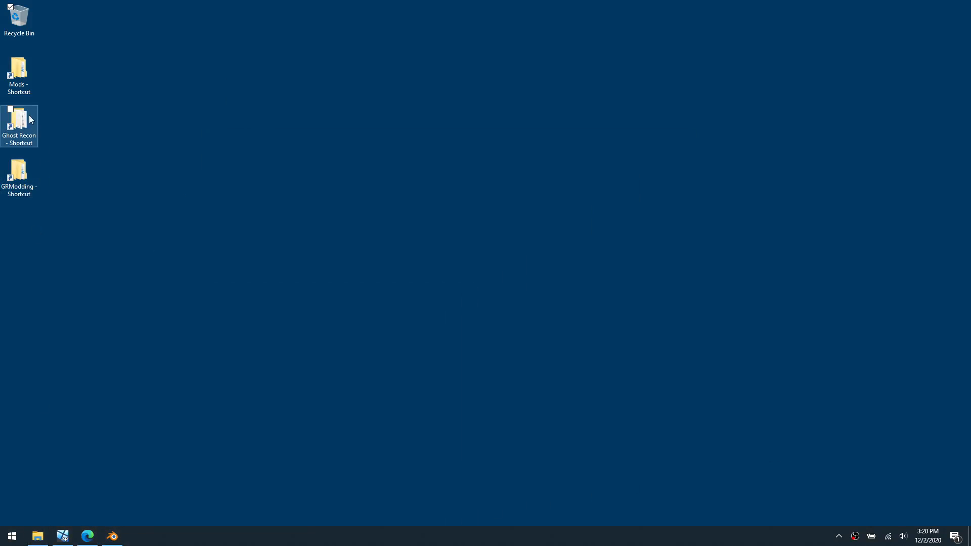
- Open the Ghost Recon folder and check the exported testlevel.map in Mods, TestLevel, map, testlevel
click(36, 139)
double_click(36, 139)
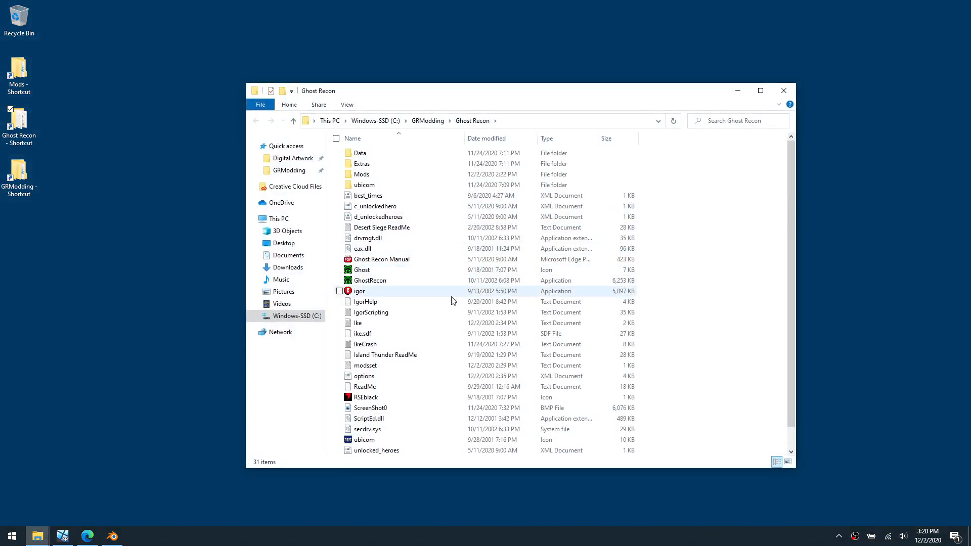
double_click(373, 174)
click(377, 186)
double_click(377, 186)
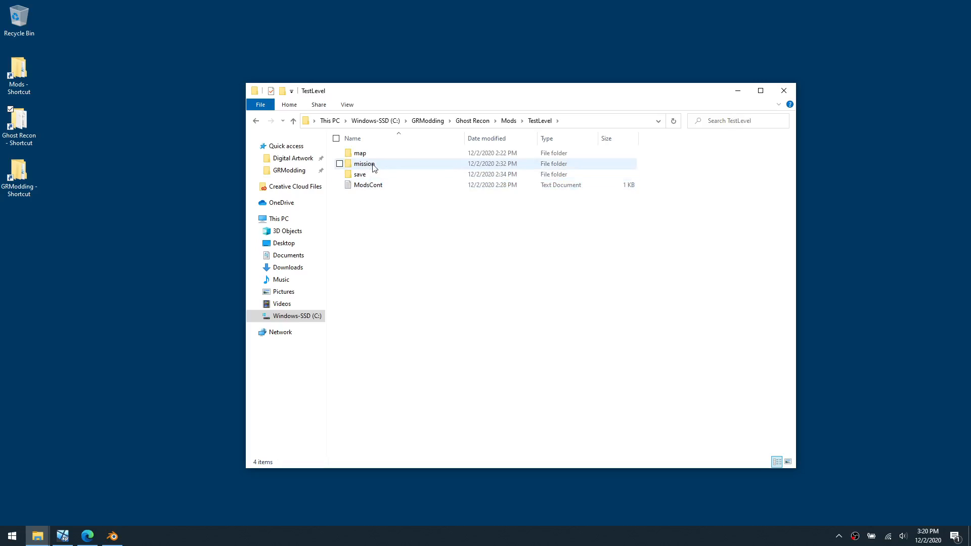
double_click(374, 155)
double_click(375, 158)
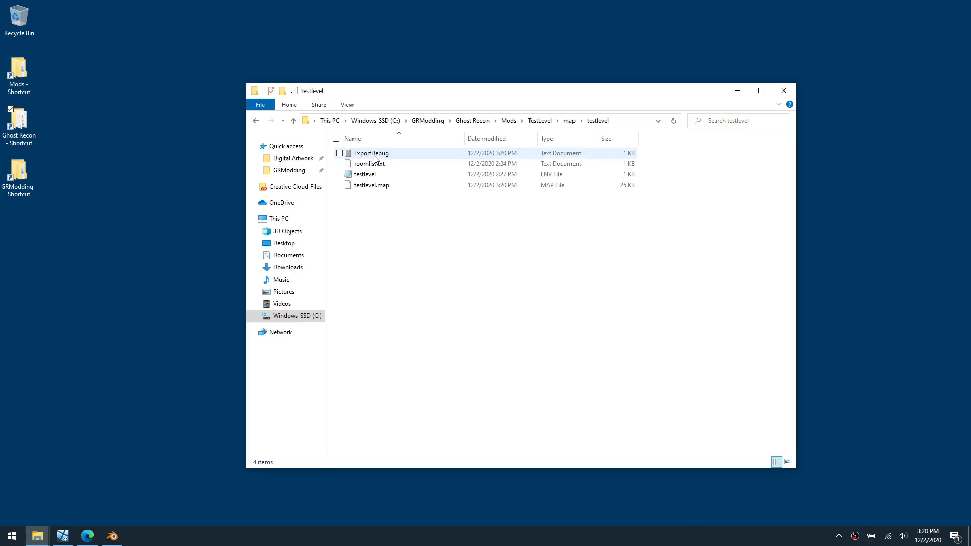
click(383, 186)
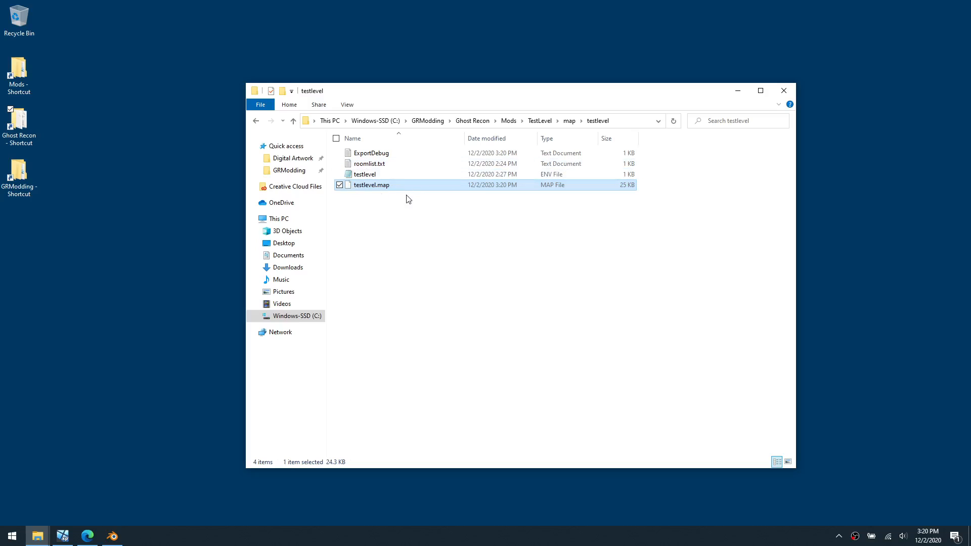
- Go back to the main Ghost Recon folder and launch the GhostRecon application
key(alt+Left)
key(alt+Left)
key(alt+Left)
key(alt+Left)
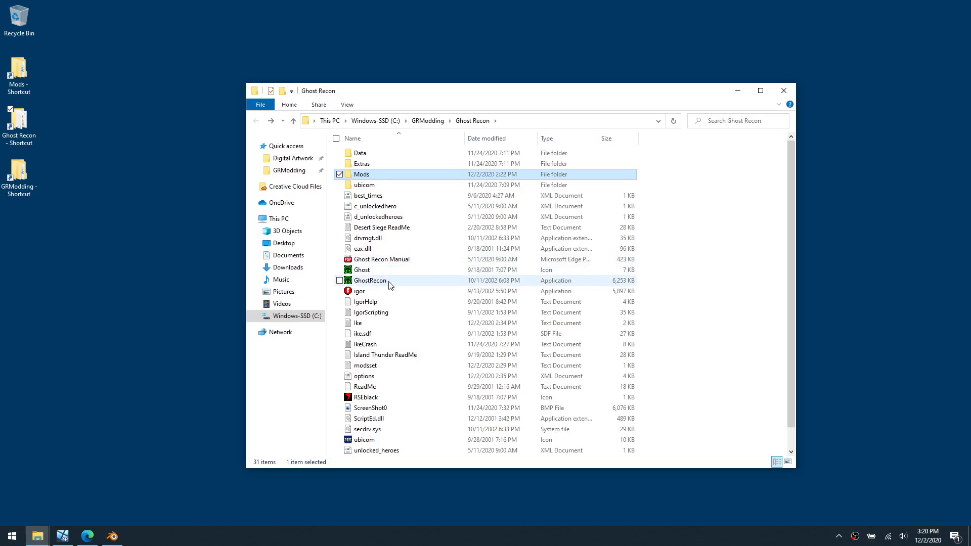
click(390, 283)
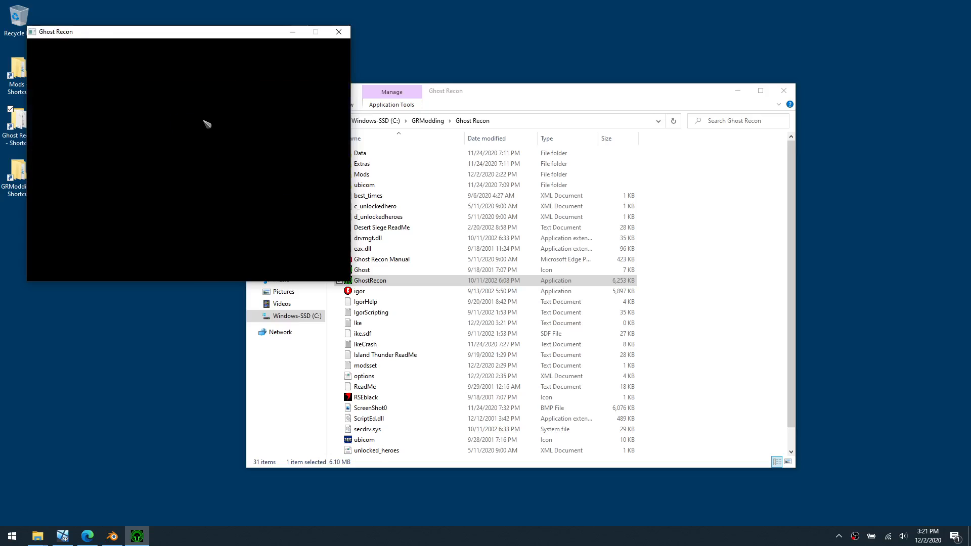
- Open the game's quick mission setup, go through the mission list and start the test level
click(132, 204)
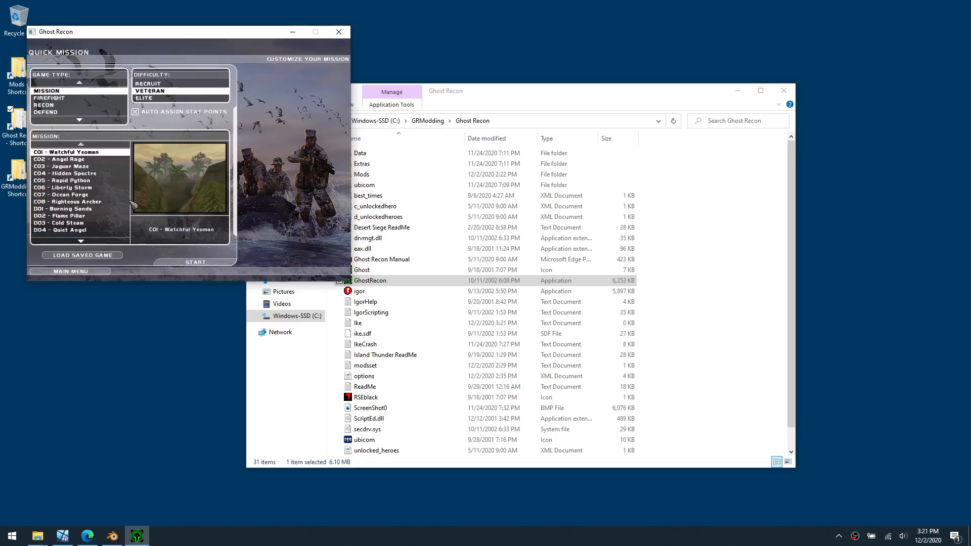
click(96, 243)
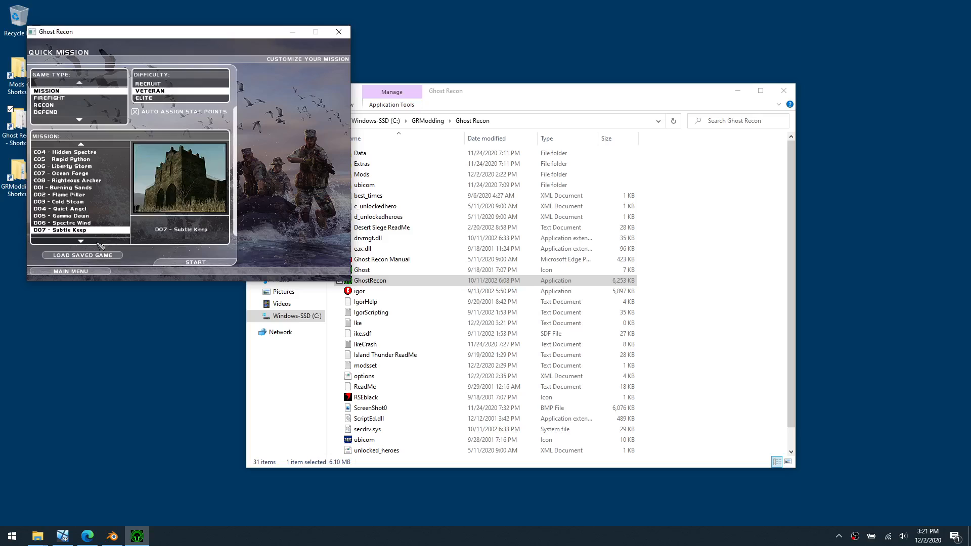
click(203, 261)
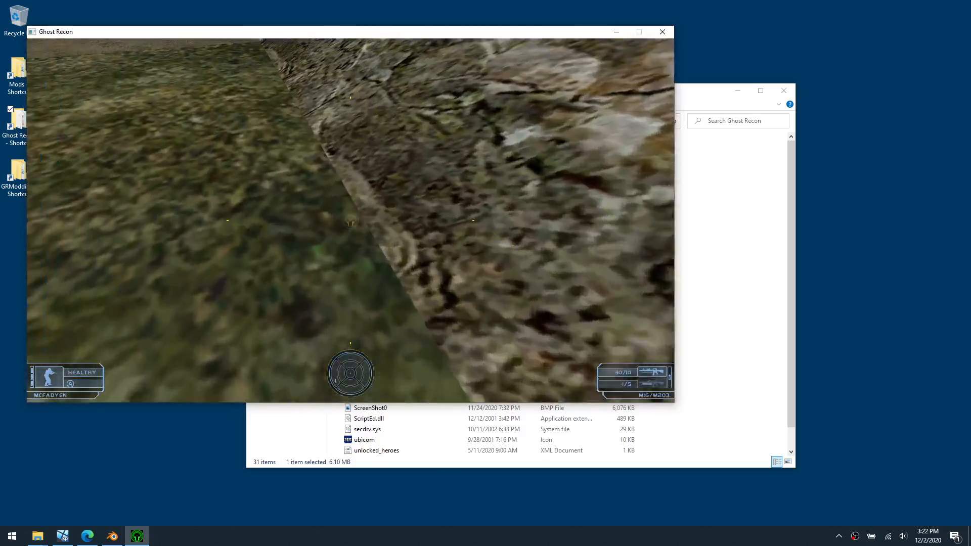
- Walk through the level to examine the cliff, concrete drain and fence in game, and close Ghost Recon
key(w)
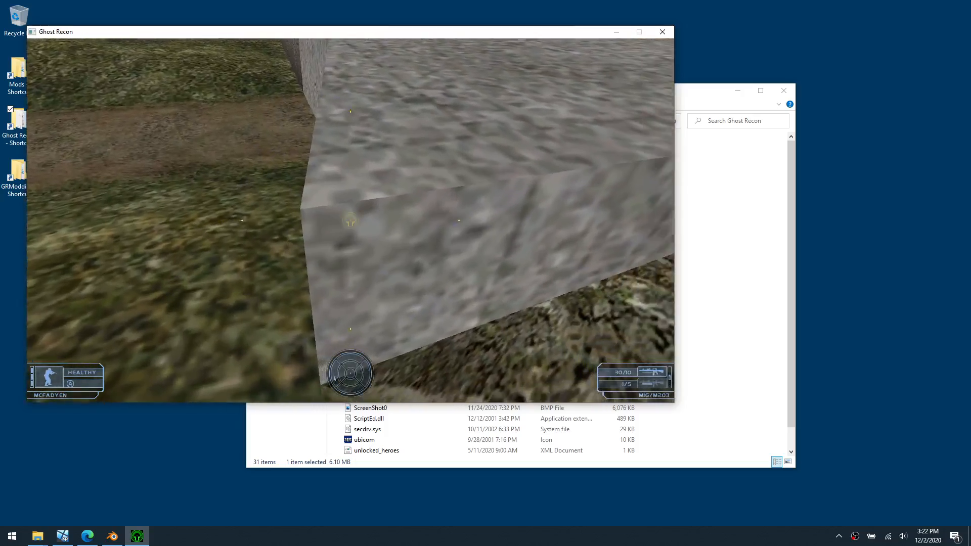
key(w)
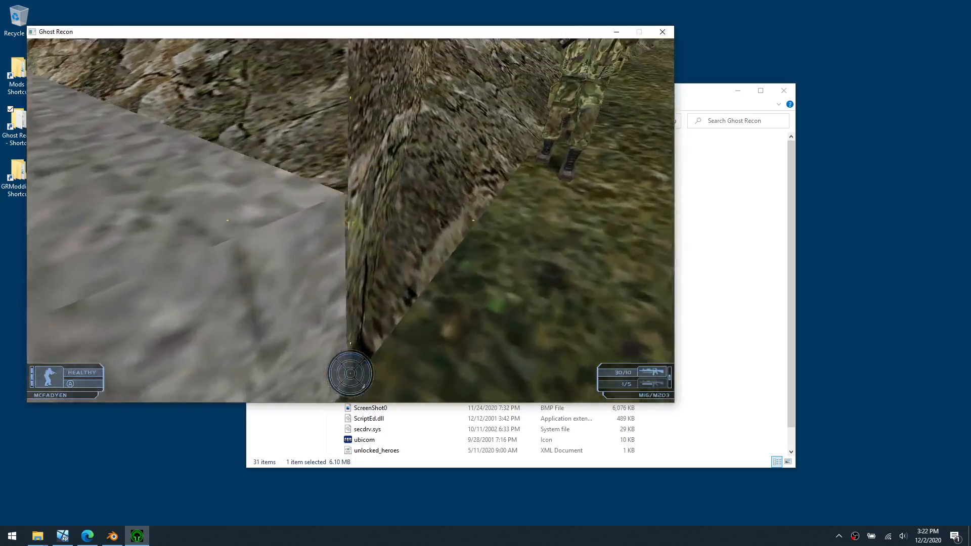
key(w)
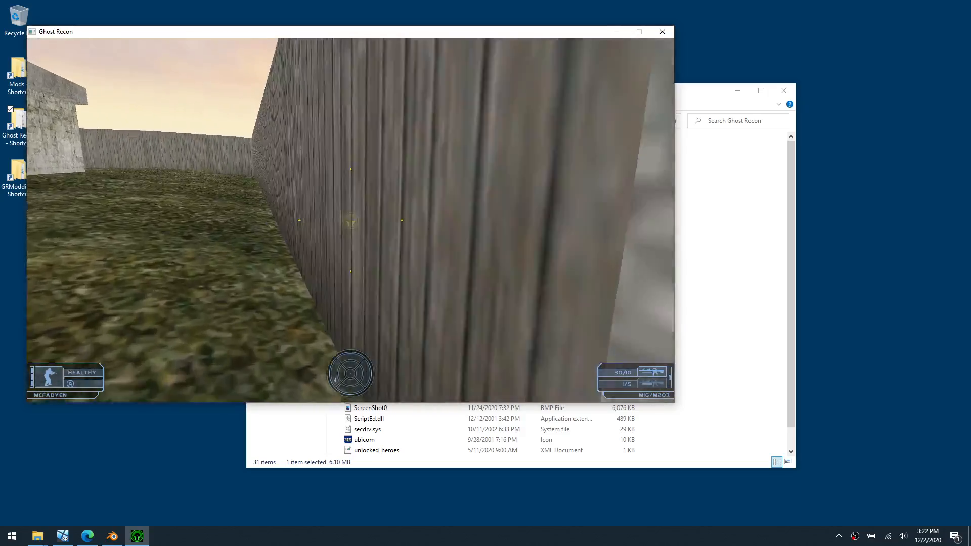
key(w)
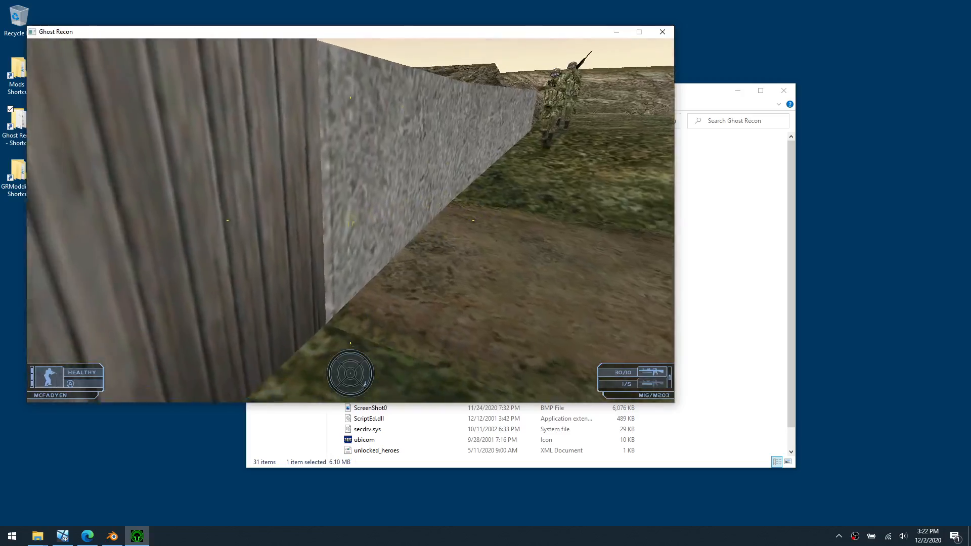
key(w)
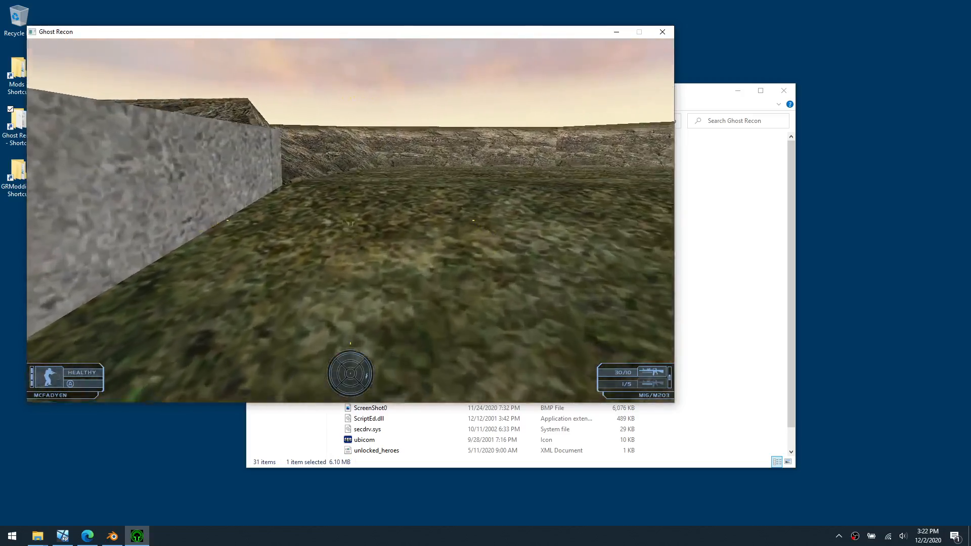
key(w)
key(Escape)
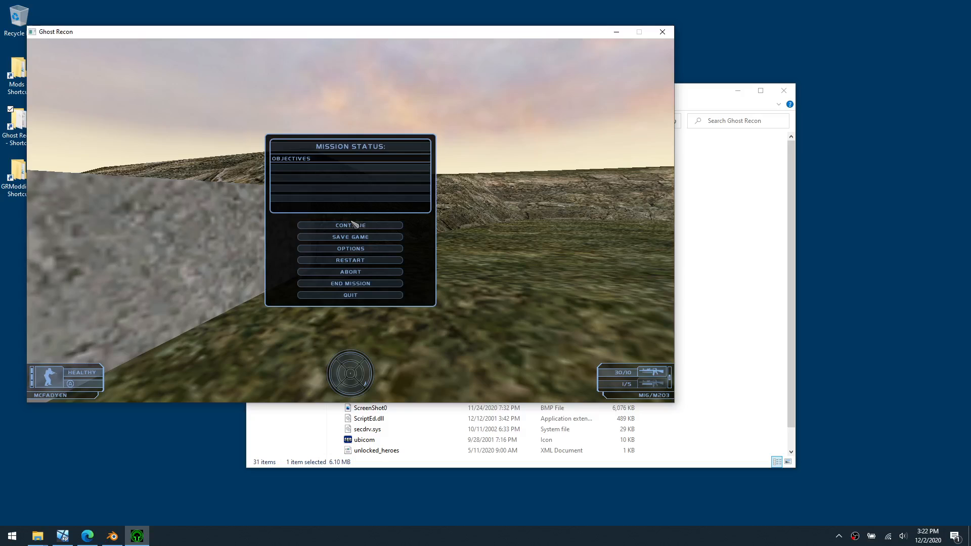
click(662, 32)
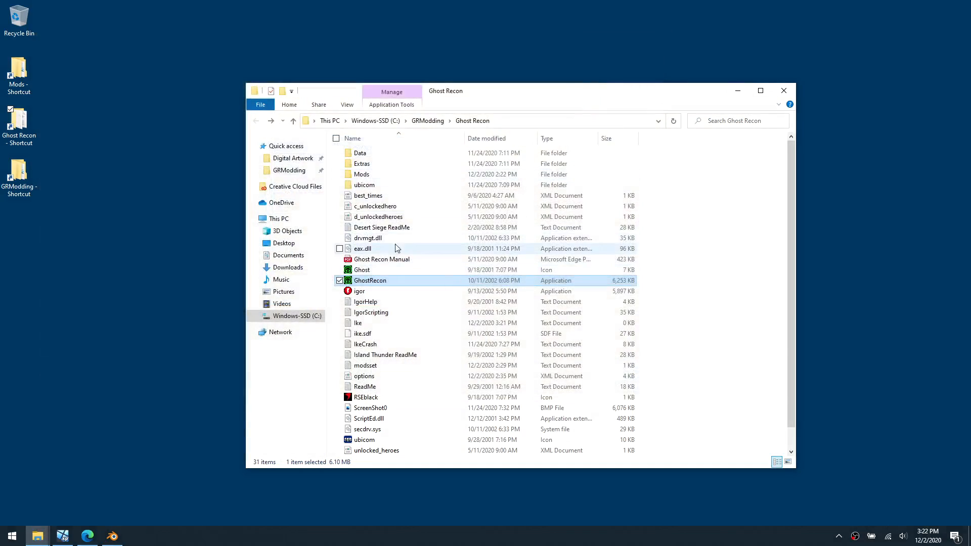
- Check the testlevel map folder in the TestLevel mod for the testlevel.sht file
double_click(380, 175)
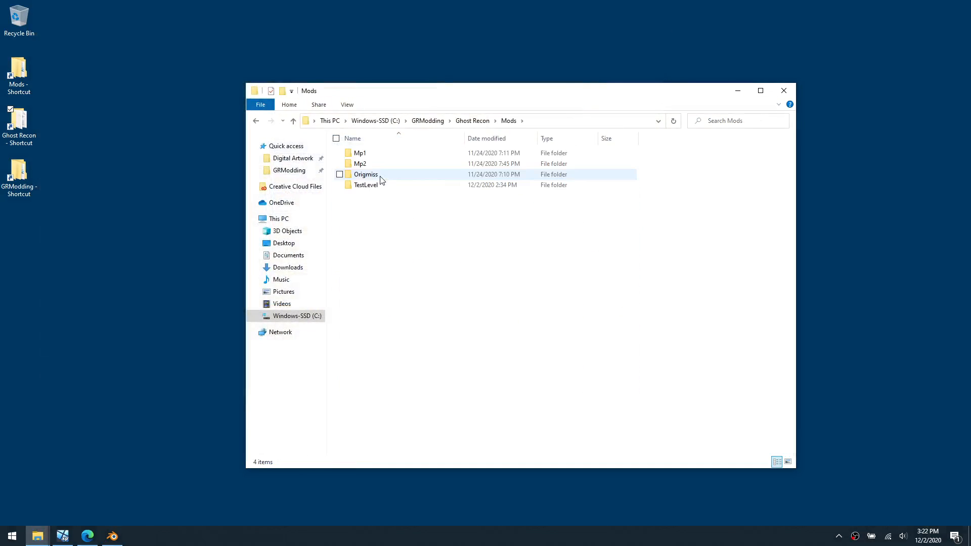
double_click(376, 185)
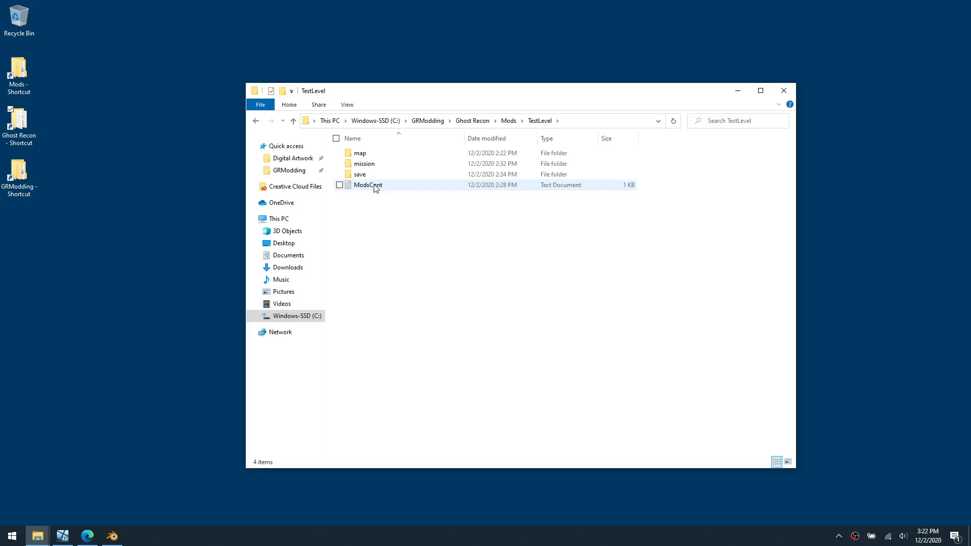
double_click(361, 154)
double_click(372, 154)
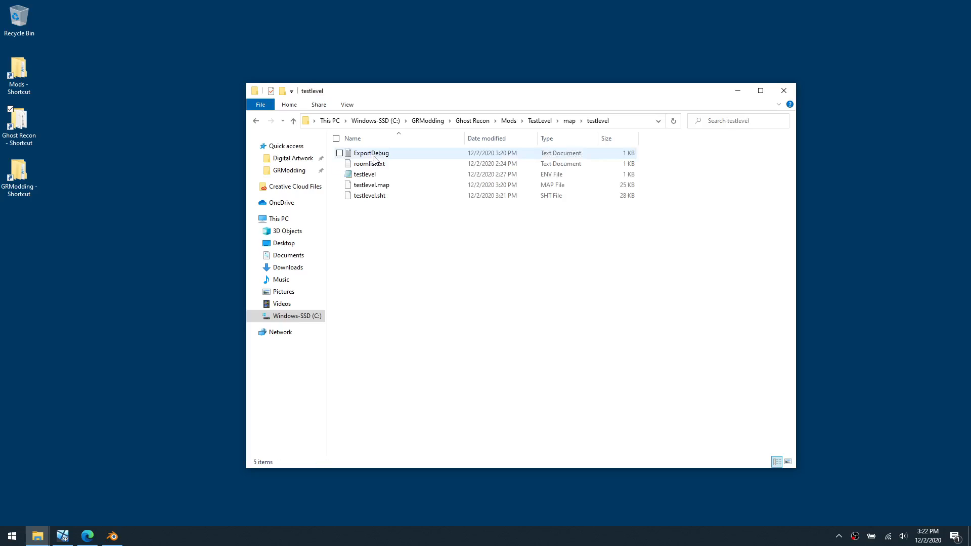
click(385, 201)
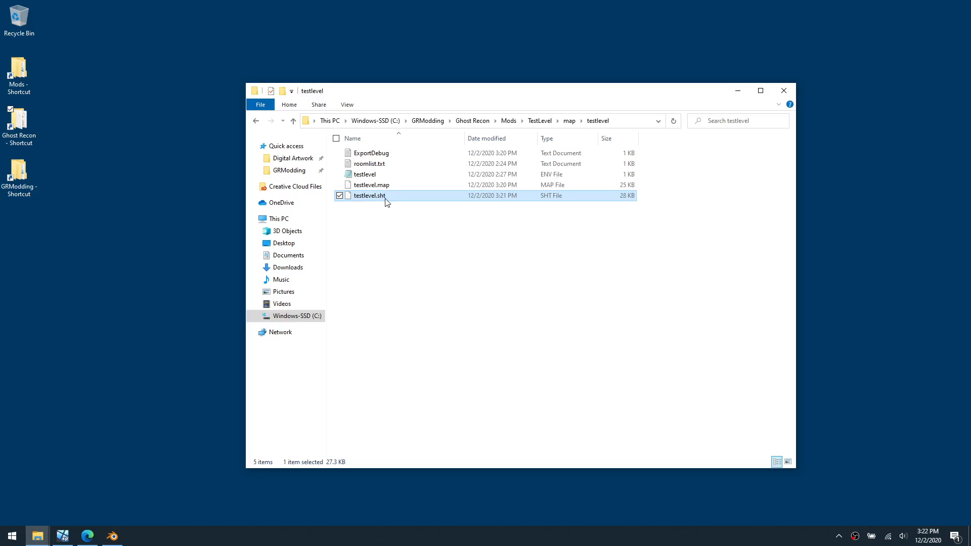
- Return to 3ds Max and examine the level's cliffs, building and drain from several angles
click(70, 538)
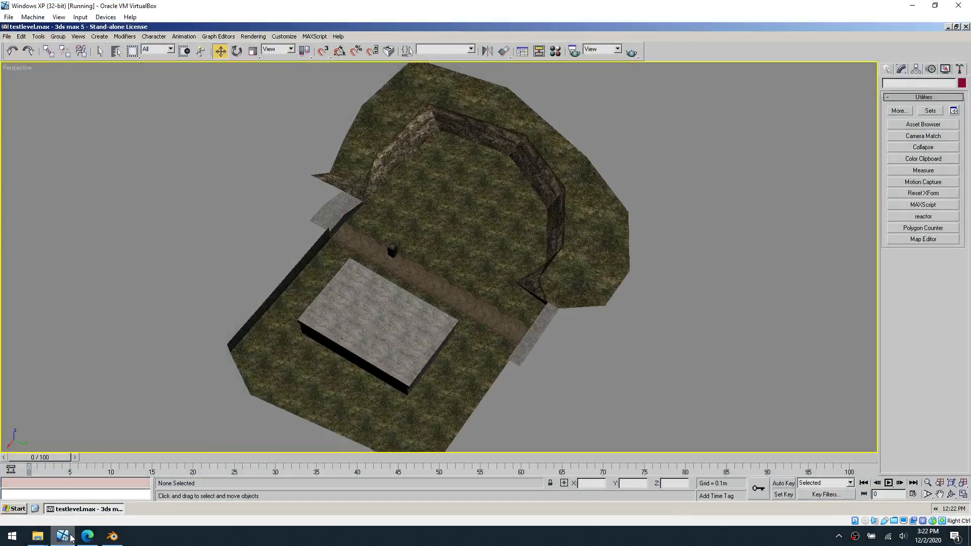
scroll(562, 327, up, 5)
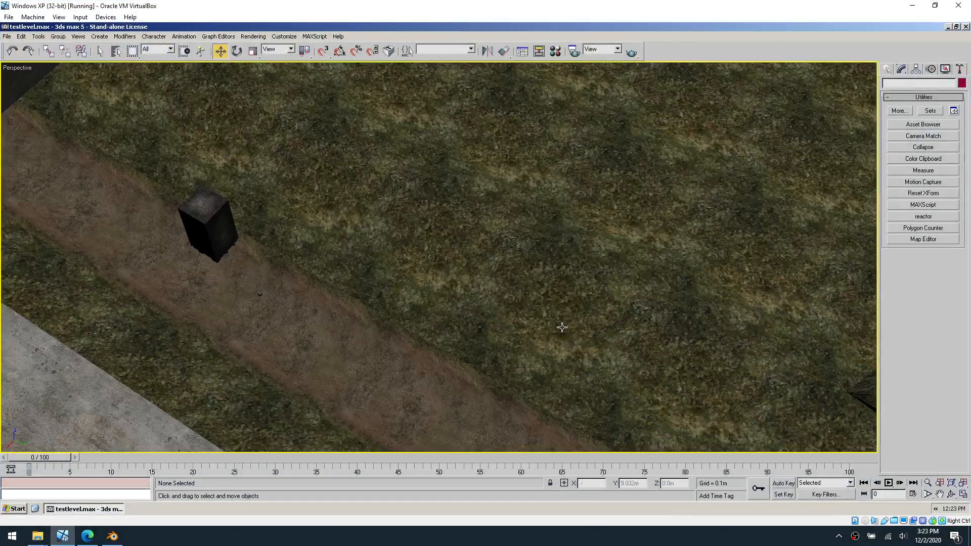
scroll(562, 328, down, 6)
alt+middle_drag(481, 169, 545, 202)
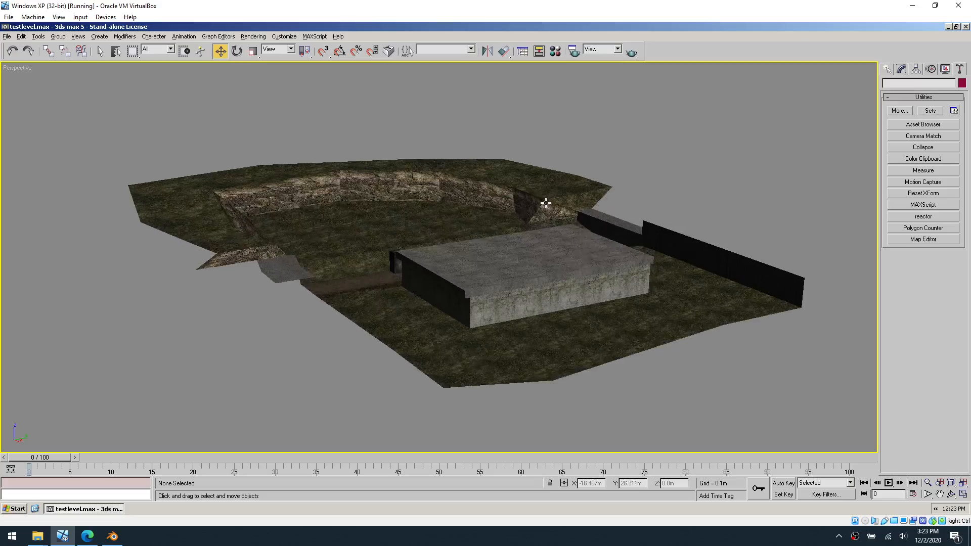
scroll(546, 203, up, 5)
scroll(487, 212, down, 3)
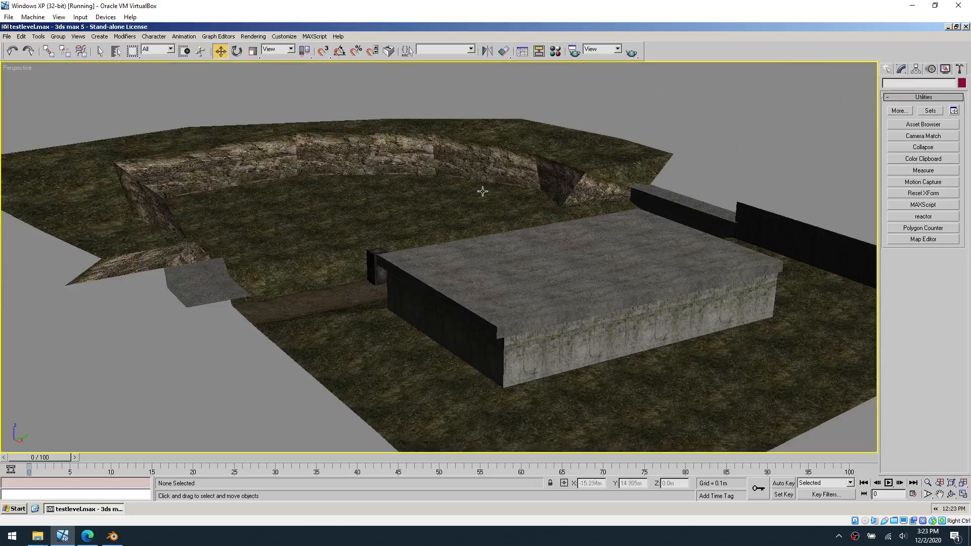
alt+middle_drag(335, 193, 542, 238)
- Ungroup the _101 group into its separate objects and clear the selection
click(572, 258)
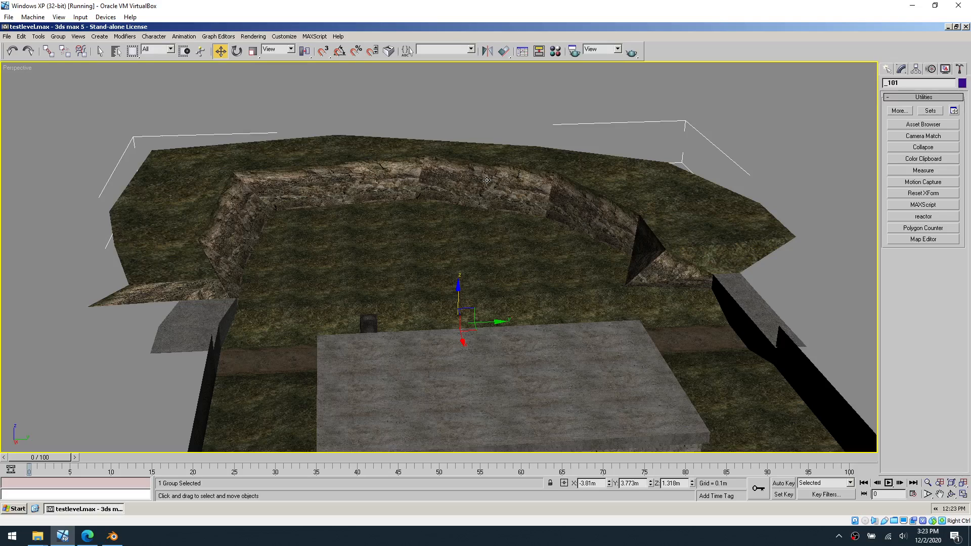
right_click(549, 205)
drag(469, 326, 485, 309)
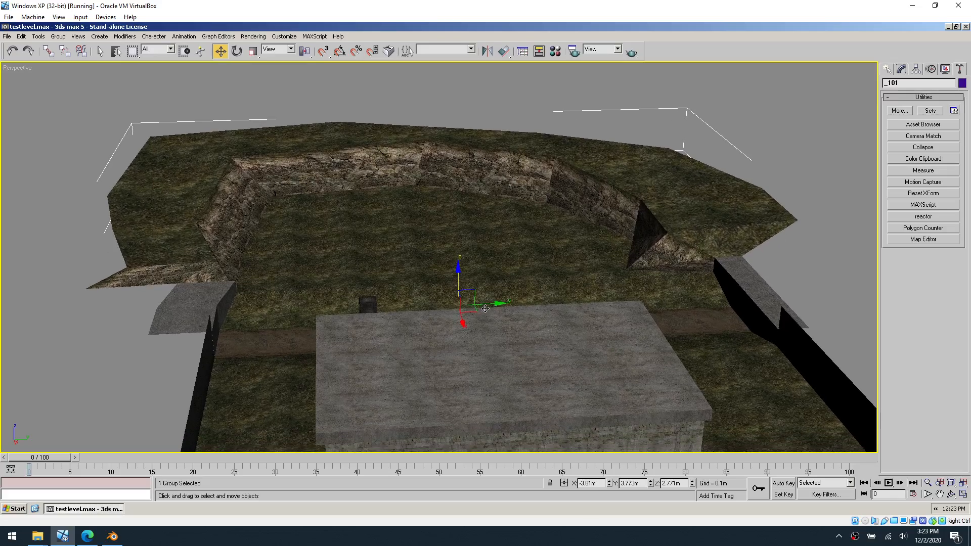
right_click(485, 308)
click(59, 36)
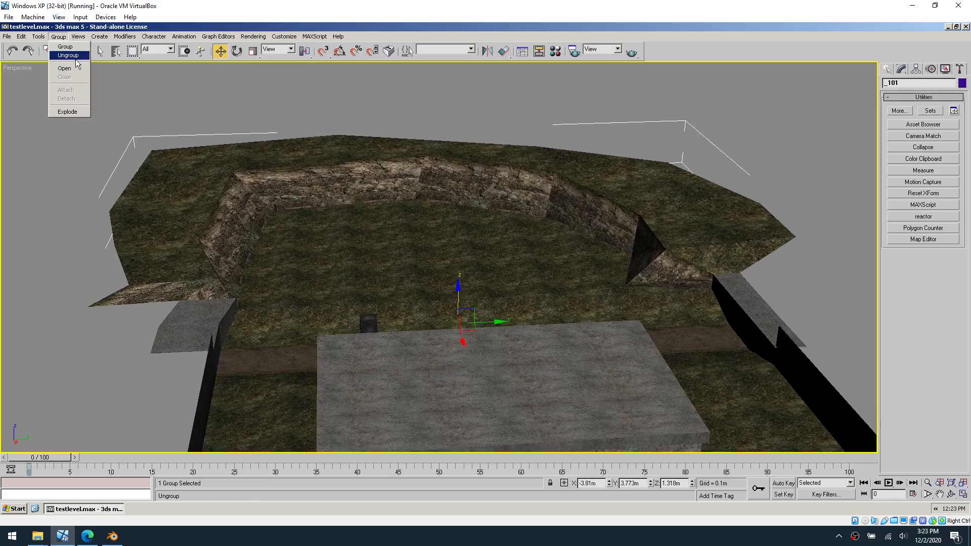
click(71, 55)
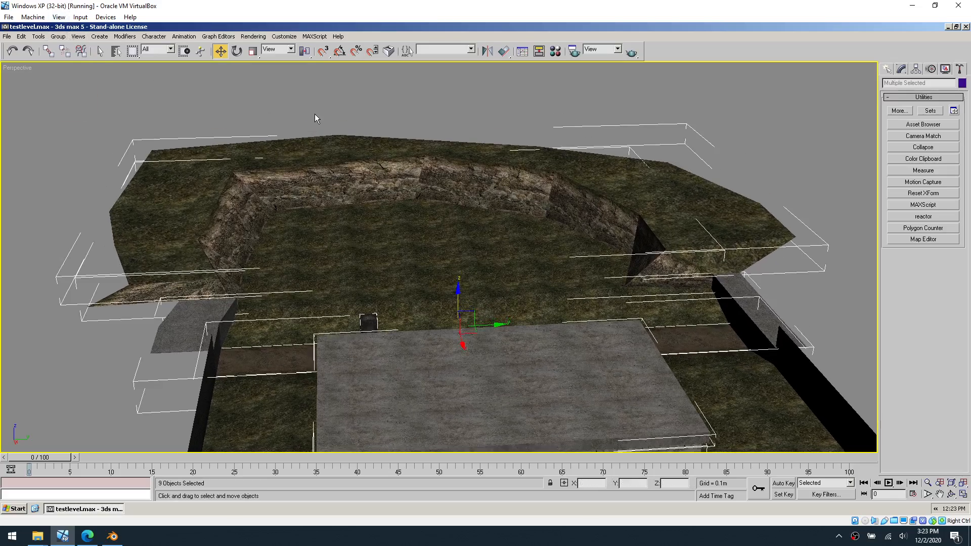
click(381, 124)
- Select the grass ground mesh in front of the cliffs and open it for edge editing
click(440, 277)
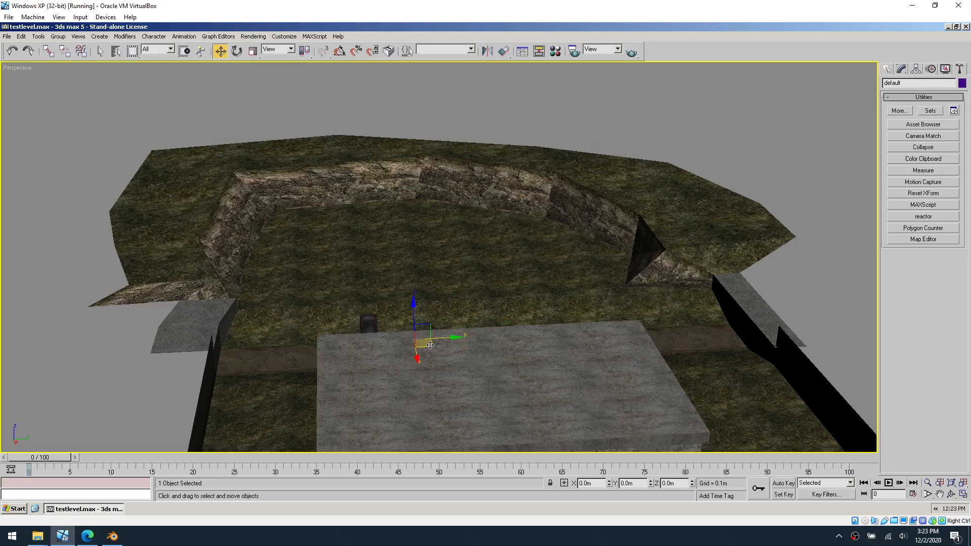
drag(430, 345, 393, 341)
right_click(393, 341)
click(902, 71)
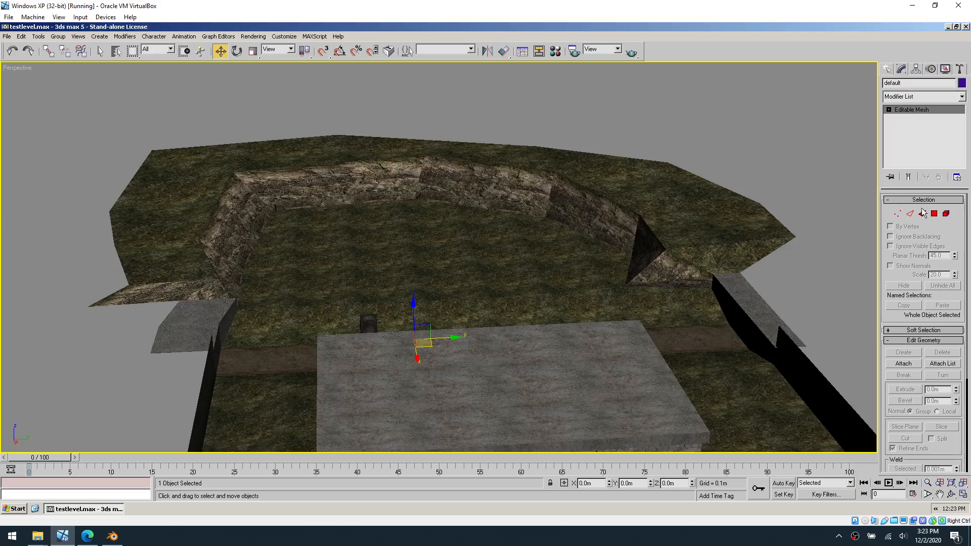
right_click(597, 233)
click(682, 292)
click(910, 214)
- Display edged faces in the perspective view and select the seven ground edges running along the base of the cliffs
click(677, 289)
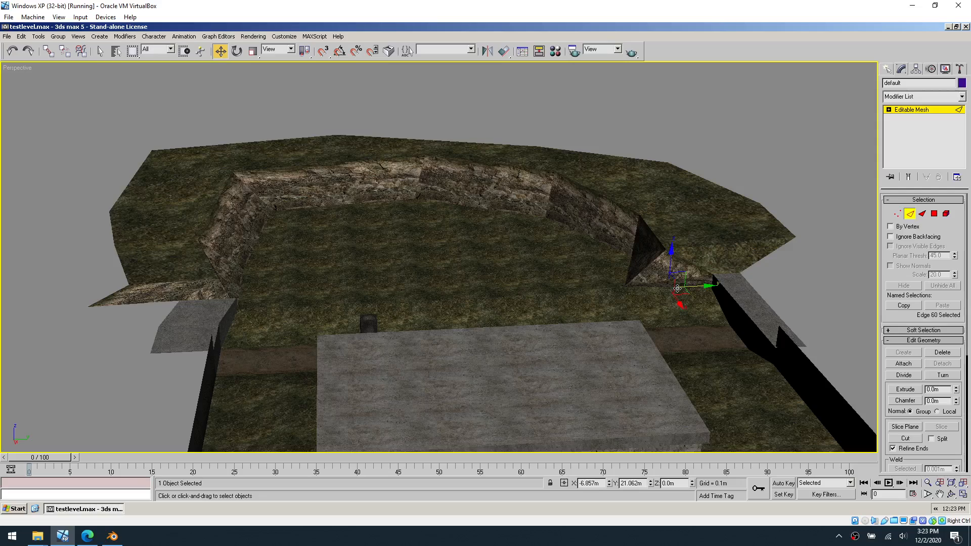
right_click(28, 68)
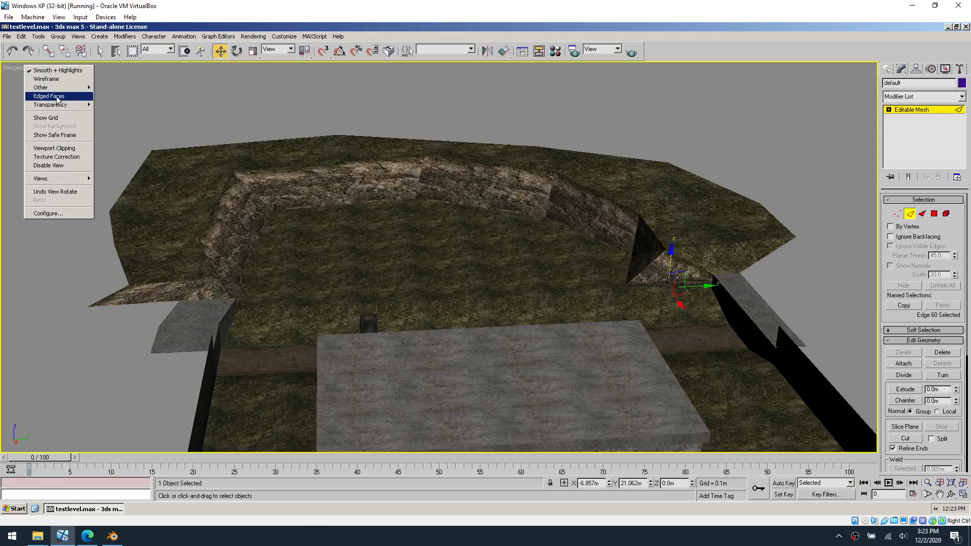
click(52, 98)
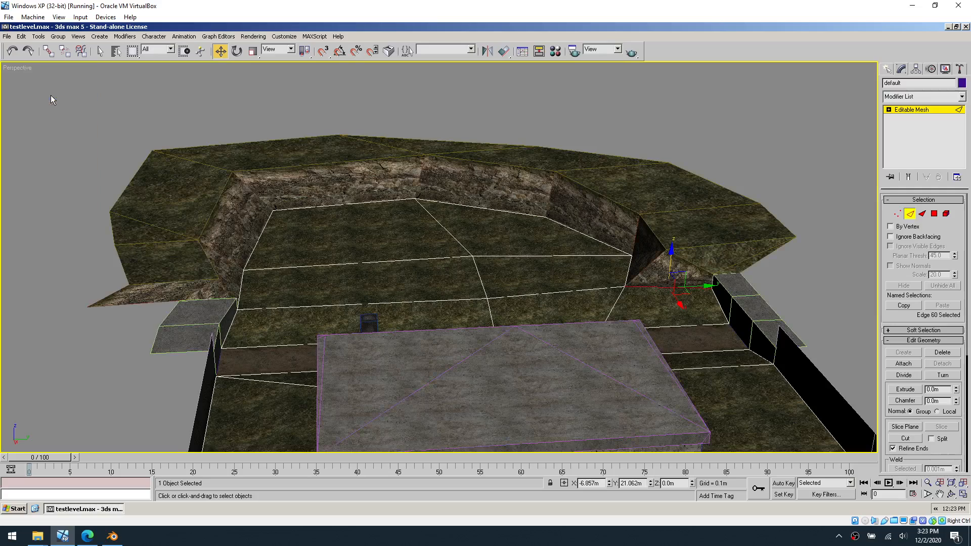
ctrl+click(628, 266)
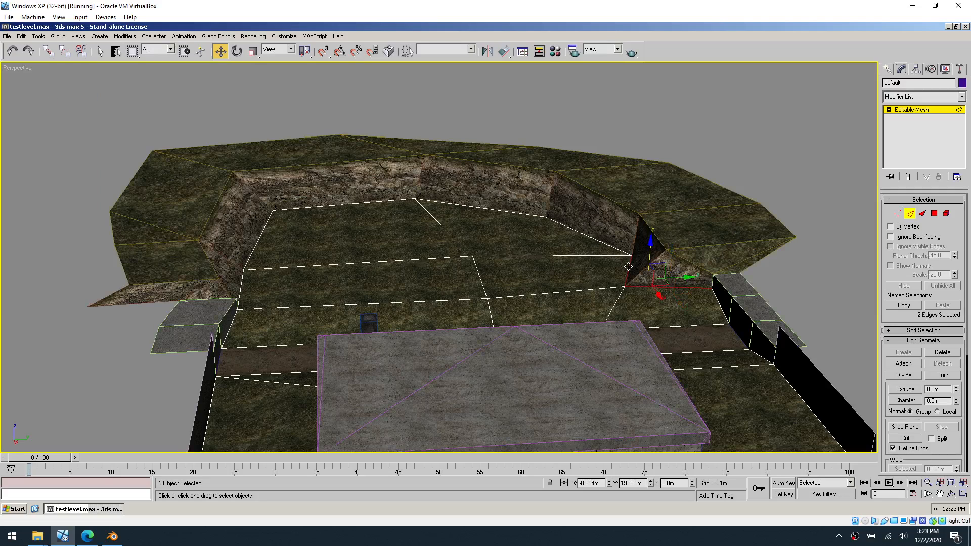
ctrl+click(561, 220)
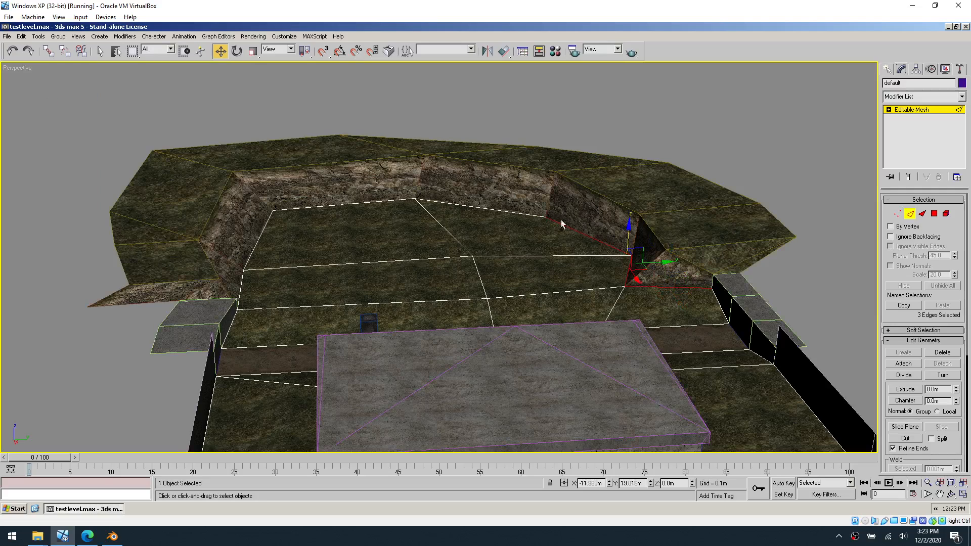
ctrl+click(505, 209)
ctrl+click(375, 202)
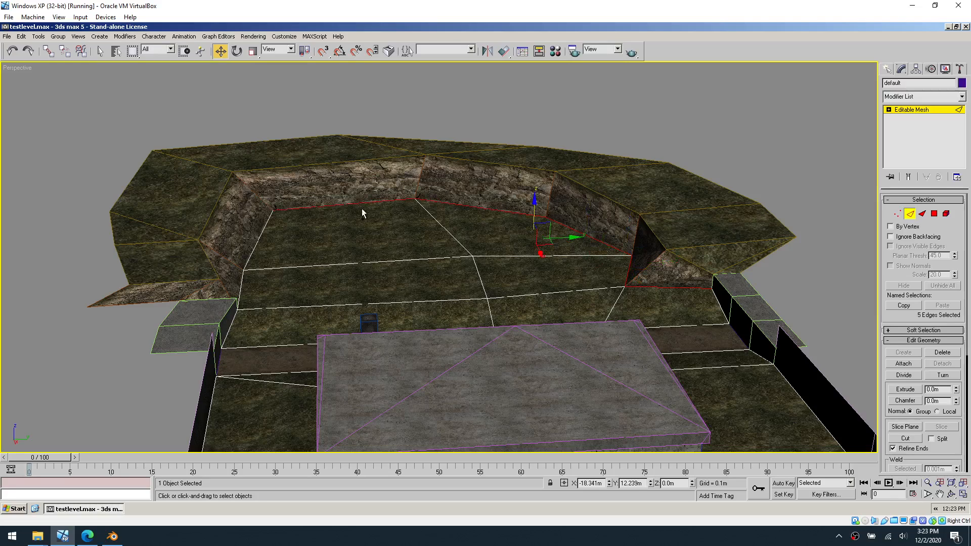
ctrl+click(262, 233)
ctrl+click(241, 282)
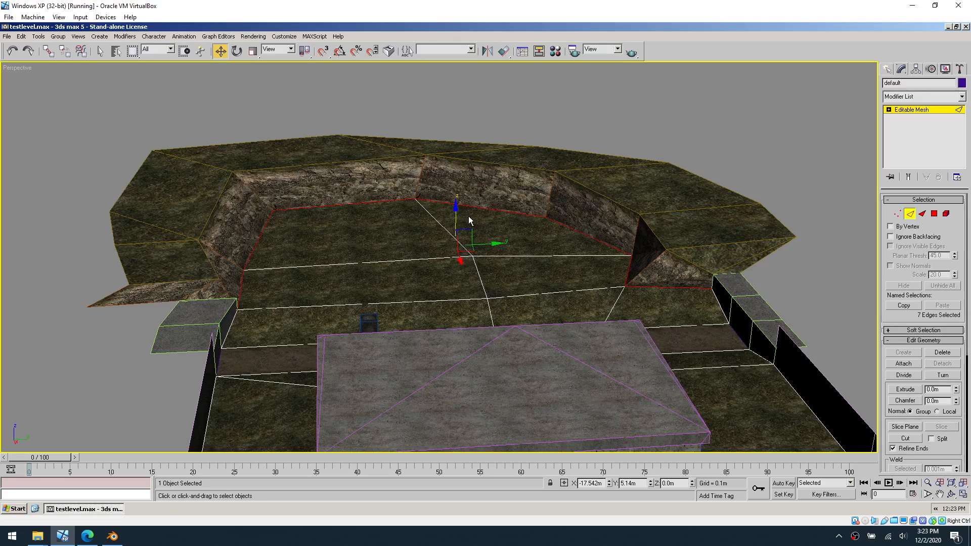
- Try extruding the selected cliff-base edges by 2 m, and undo the extrusion
key(e)
key(w)
drag(956, 390, 842, 345)
double_click(937, 389)
text(2)
key(Return)
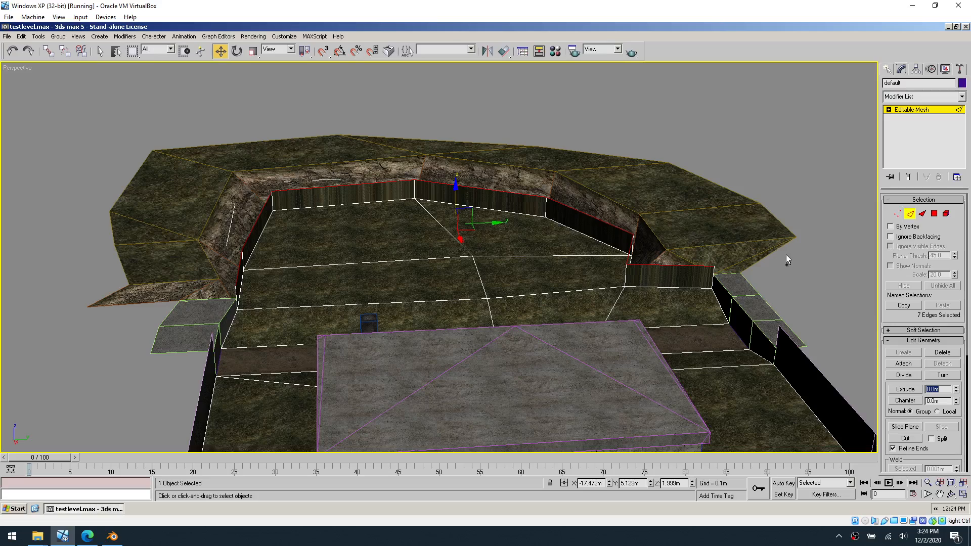
key(ctrl+z)
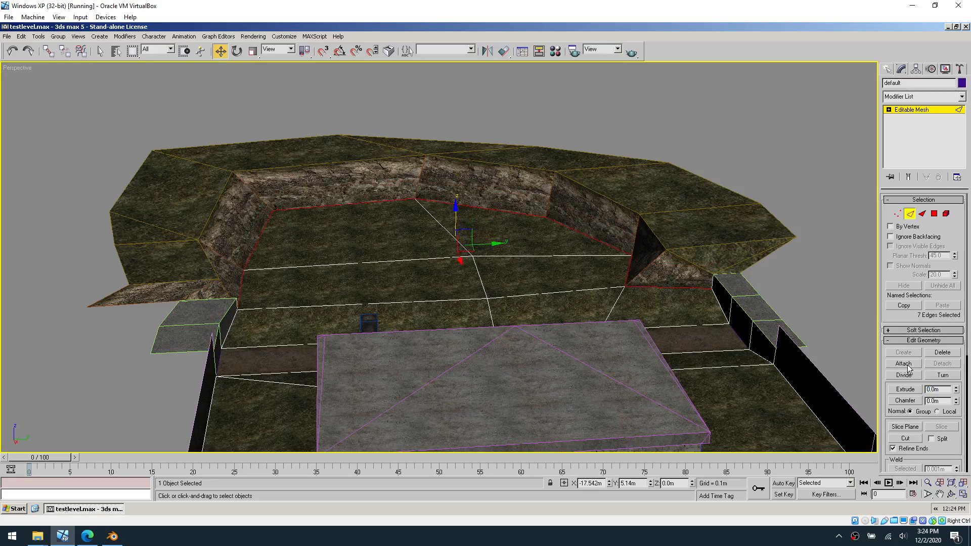
- Extrude the selected cliff-base edges by 4 m into a wall and clear the edge selection
click(930, 388)
text(4)
key(Return)
click(826, 298)
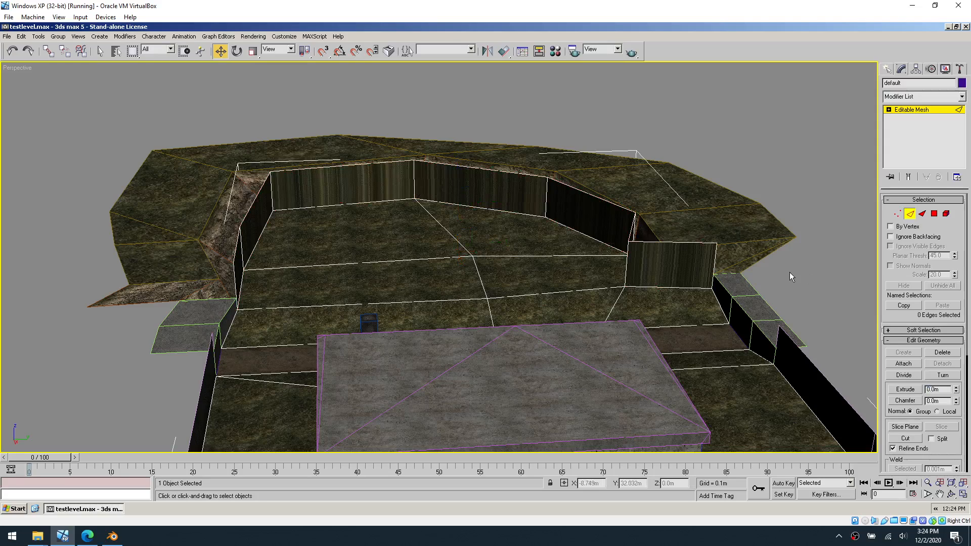
- Switch the ground mesh to polygon editing and clone one polygon of the extruded wall to an element
click(935, 214)
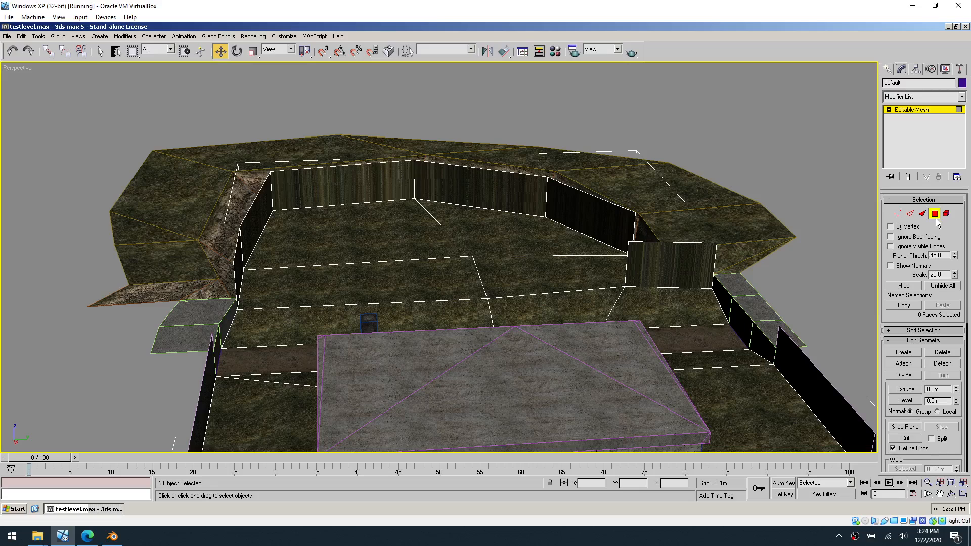
click(654, 267)
middle_drag(621, 255, 630, 257)
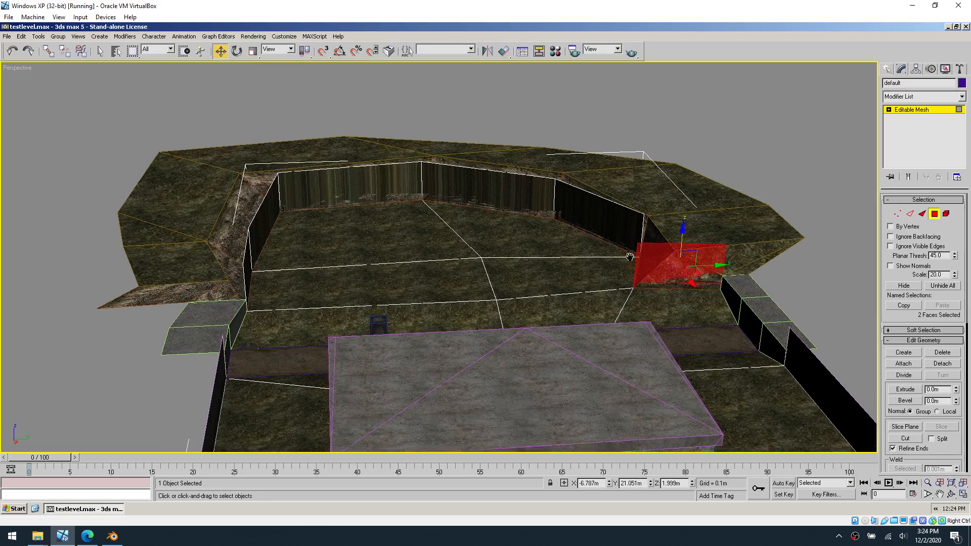
click(852, 243)
click(665, 279)
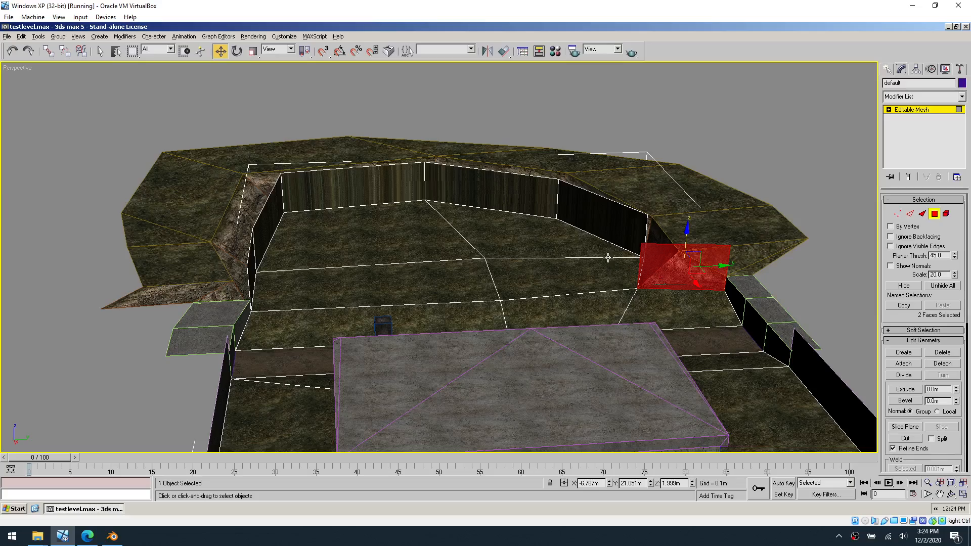
alt+middle_drag(608, 257, 644, 274)
shift+drag(580, 202, 522, 183)
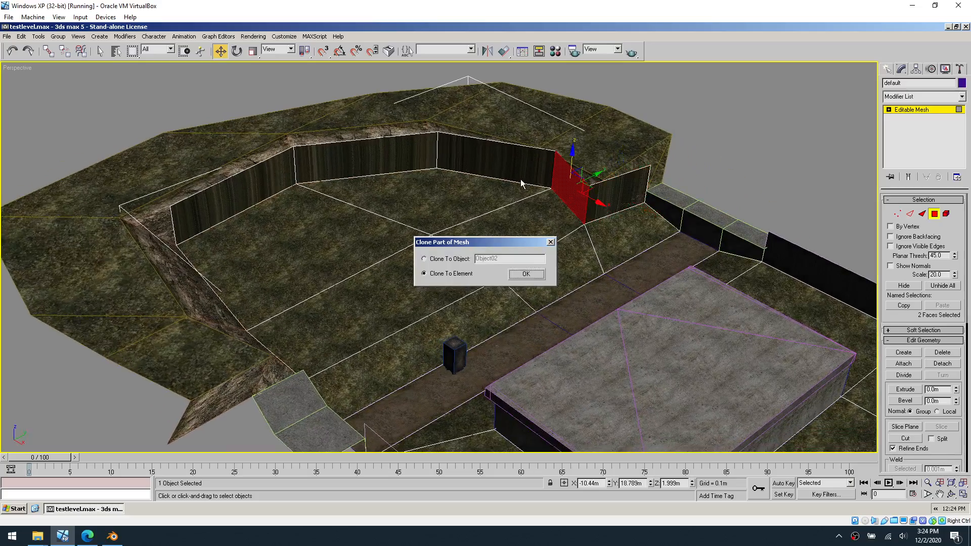
click(531, 271)
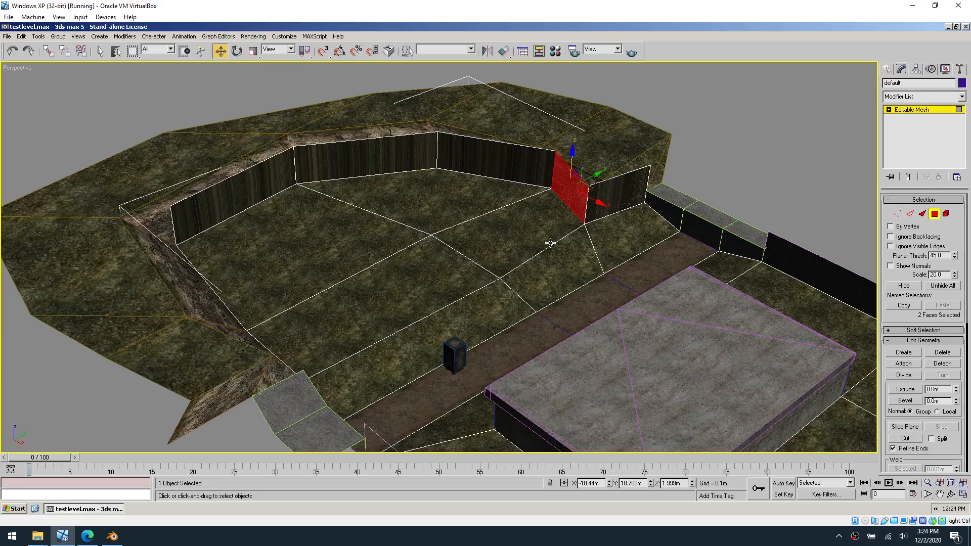
- Select all seven polygons of the extruded wall along the cliff base
drag(602, 205, 614, 203)
key(alt)
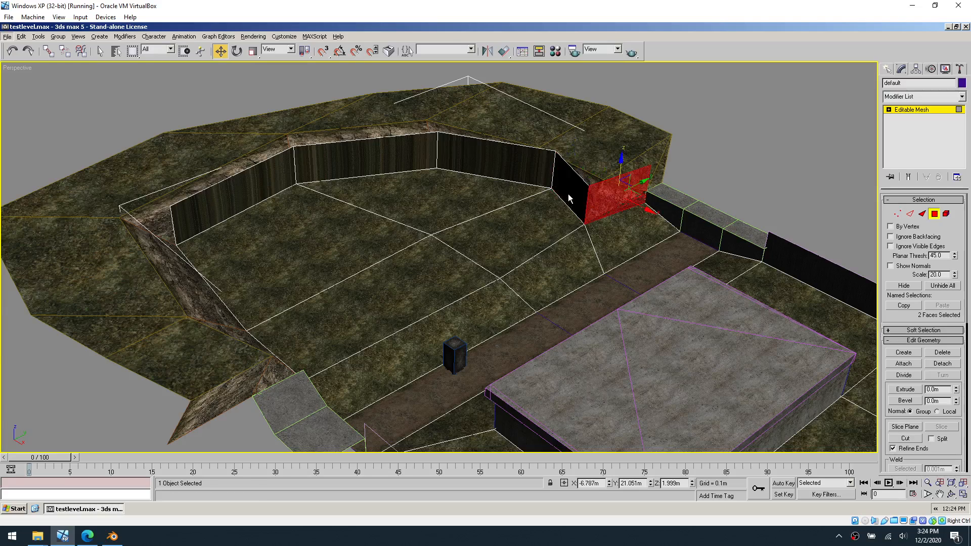
ctrl+click(569, 193)
ctrl+click(501, 167)
ctrl+click(389, 152)
ctrl+click(263, 175)
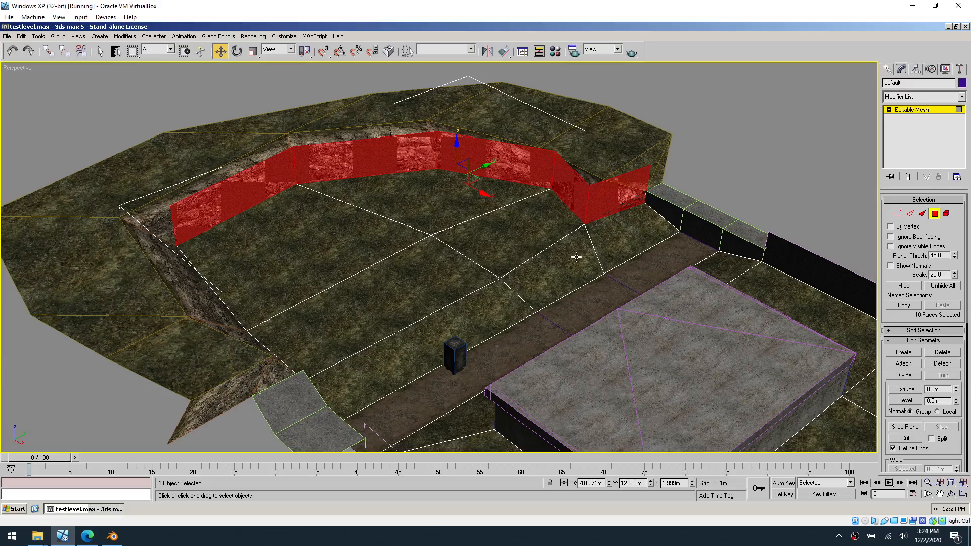
alt+middle_drag(557, 259, 526, 195)
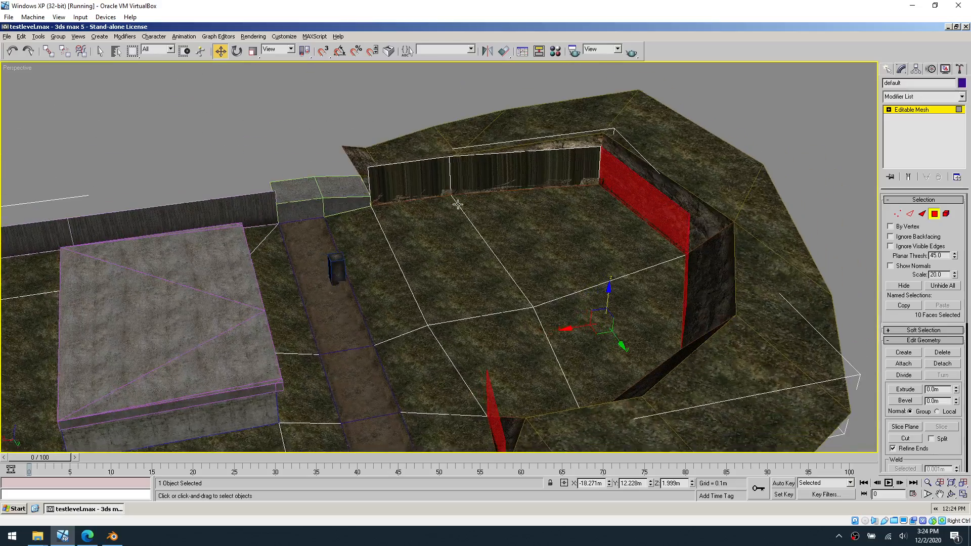
ctrl+click(423, 185)
ctrl+click(491, 174)
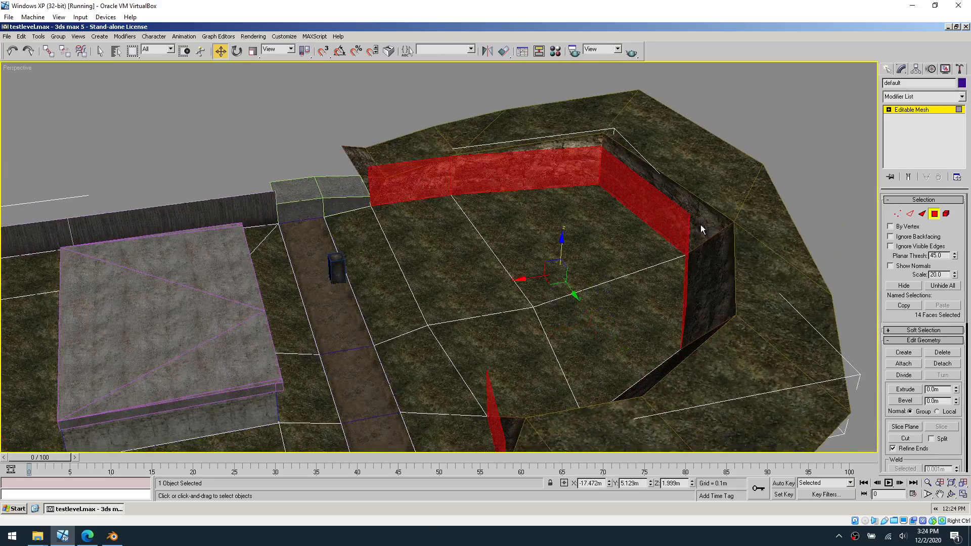
- Detach the selected wall polygons as a separate object, leave sub-object editing and select the new wall object
click(943, 364)
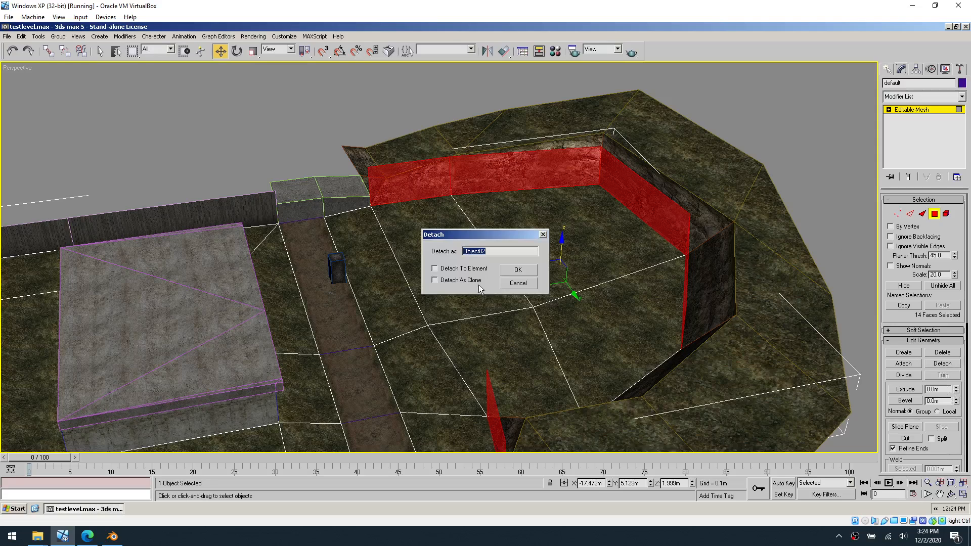
click(514, 272)
click(944, 214)
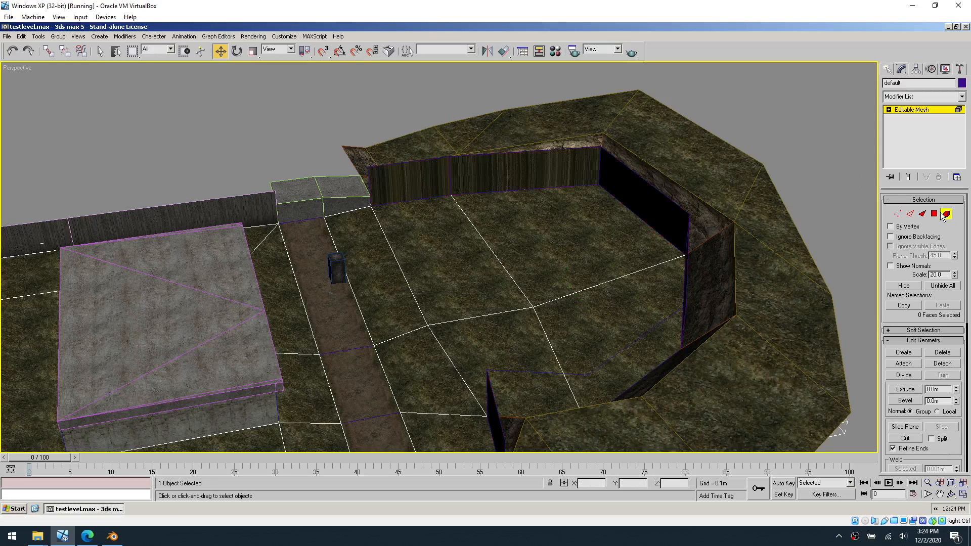
click(945, 214)
click(646, 212)
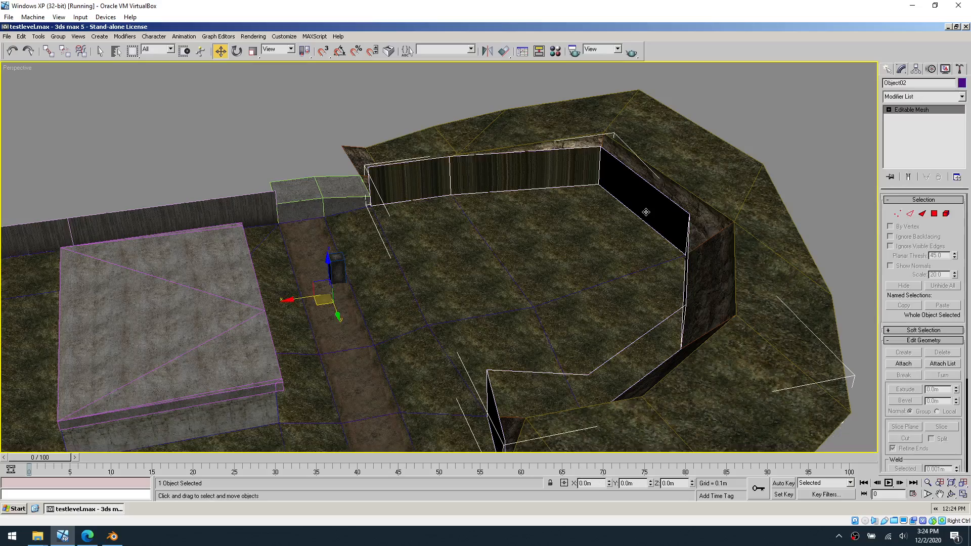
- In the Map Editor, change the detached wall's surface property and enable Not Collidable 3D and Not Rendered
alt+middle_drag(515, 308, 657, 192)
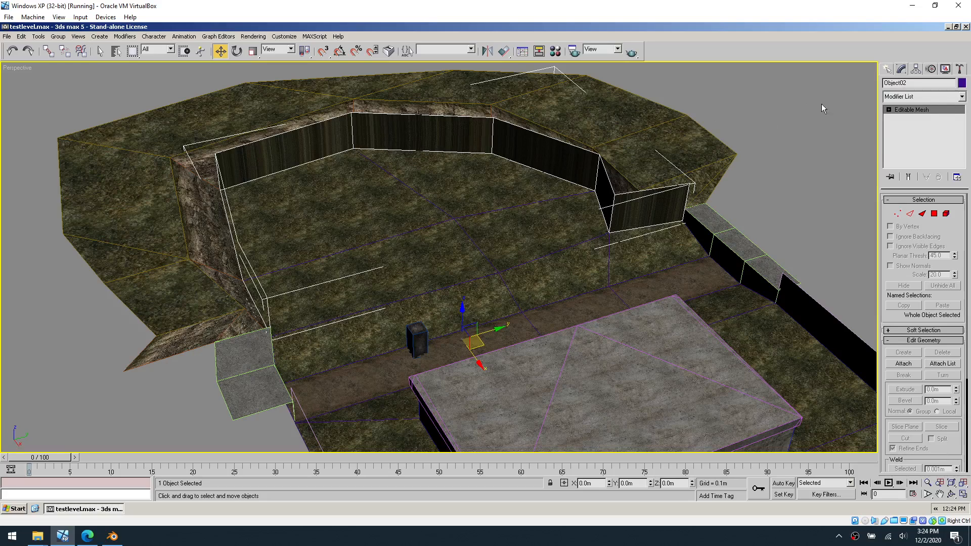
click(959, 71)
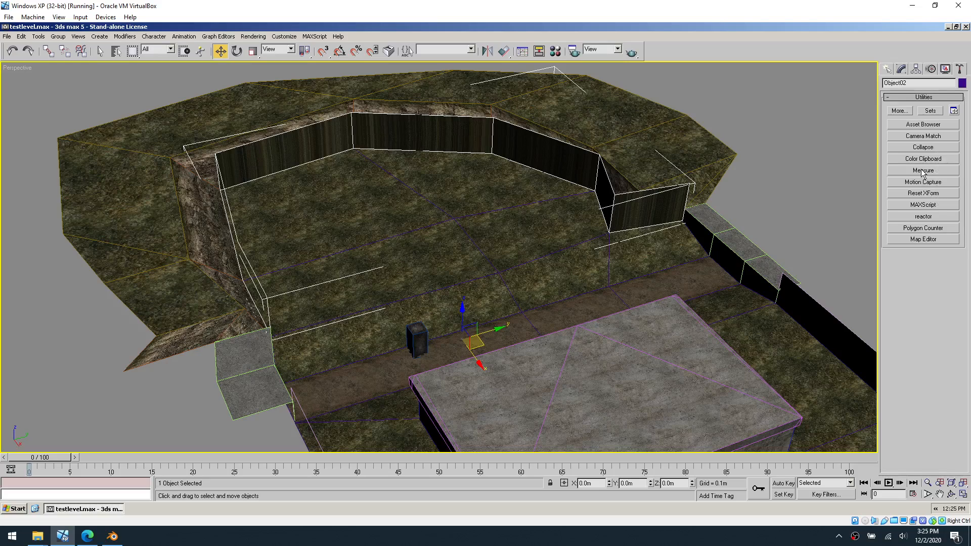
click(932, 239)
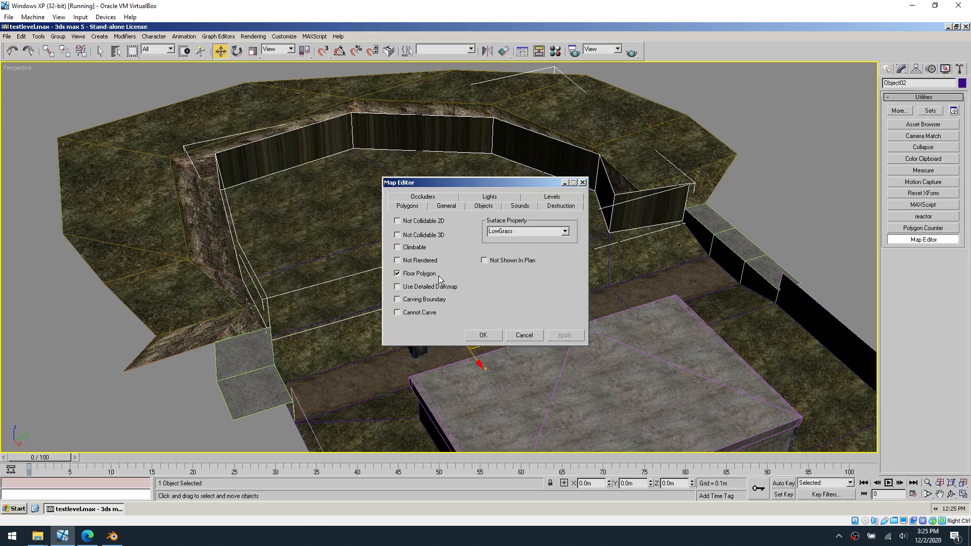
click(568, 233)
scroll(551, 245, up, 3)
click(540, 238)
click(426, 237)
click(422, 263)
click(481, 335)
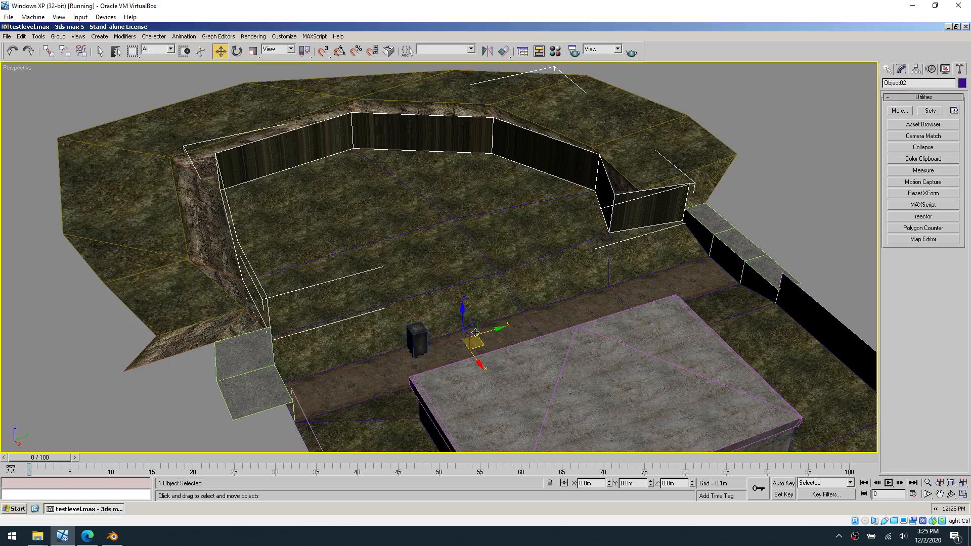
- Try a UVW Map modifier on the detached wall, reset its mapping, and delete the modifier
middle_drag(679, 230, 666, 222)
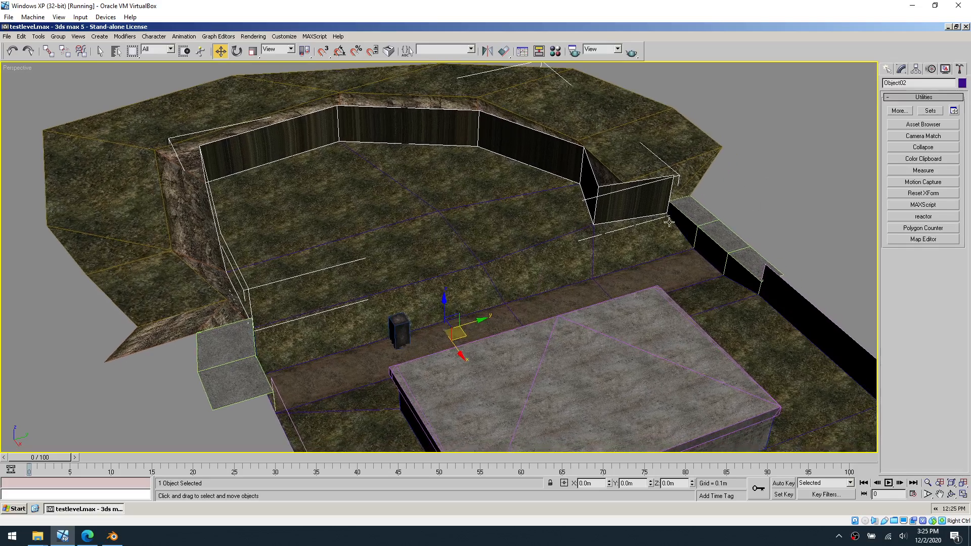
click(903, 71)
click(961, 96)
scroll(925, 404, down, 10)
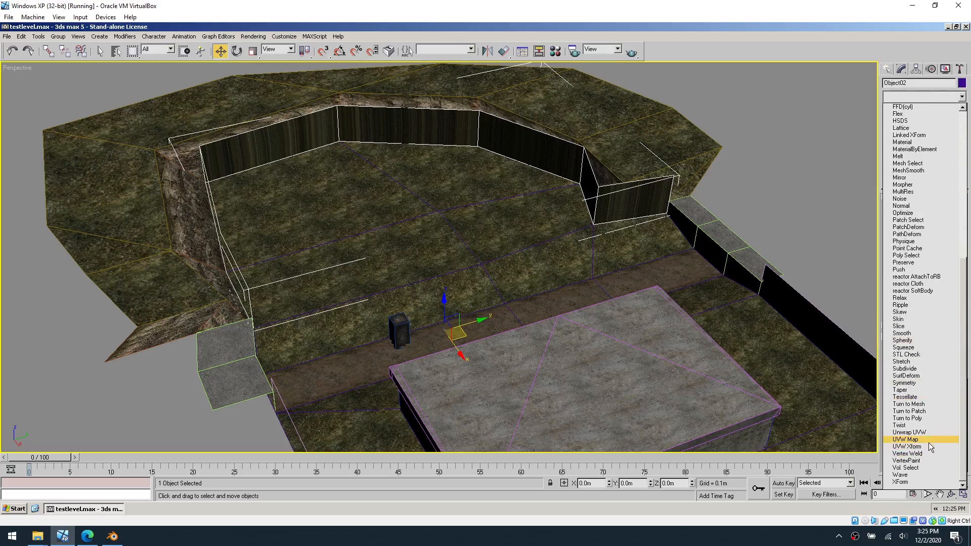
click(905, 439)
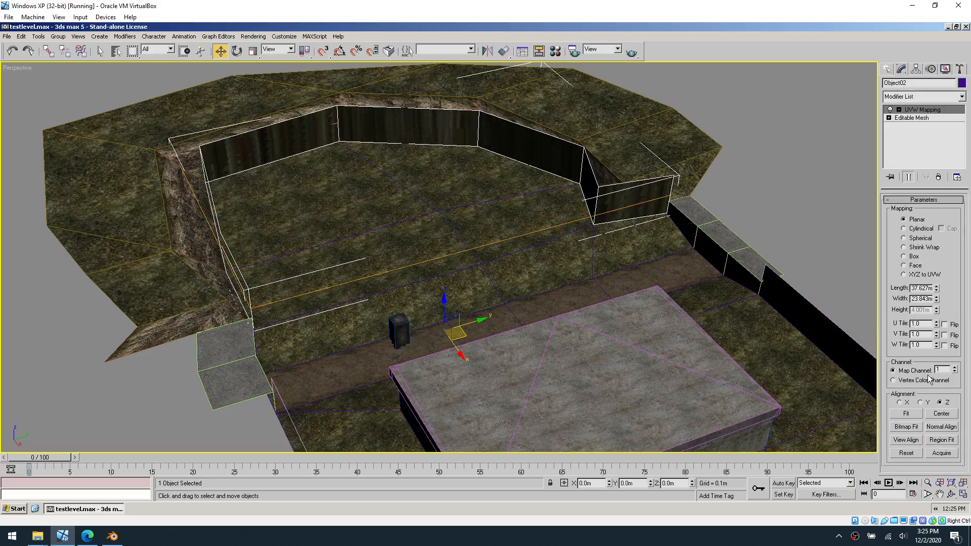
click(907, 453)
right_click(964, 110)
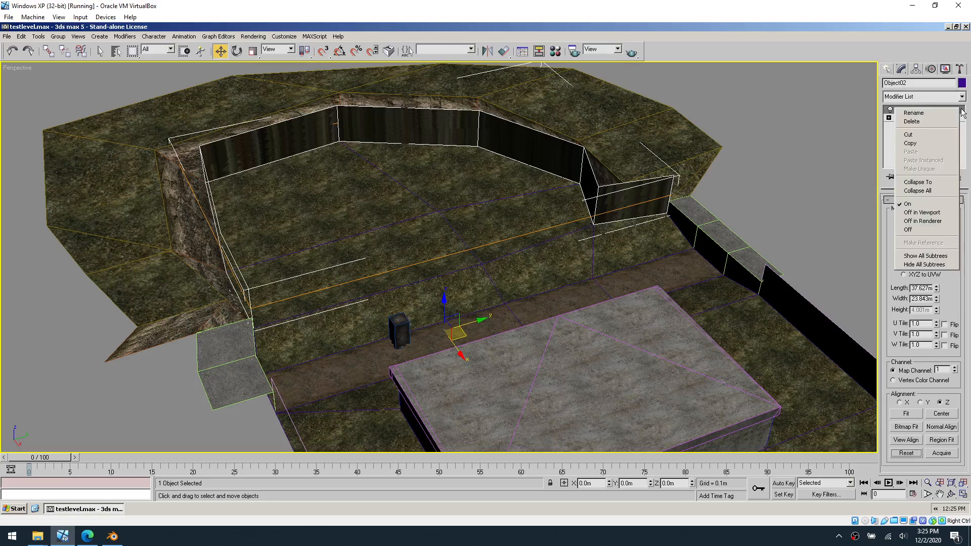
click(950, 123)
- Apply an Unwrap UVW modifier to the detached wall and open its texture coordinates for editing
click(962, 97)
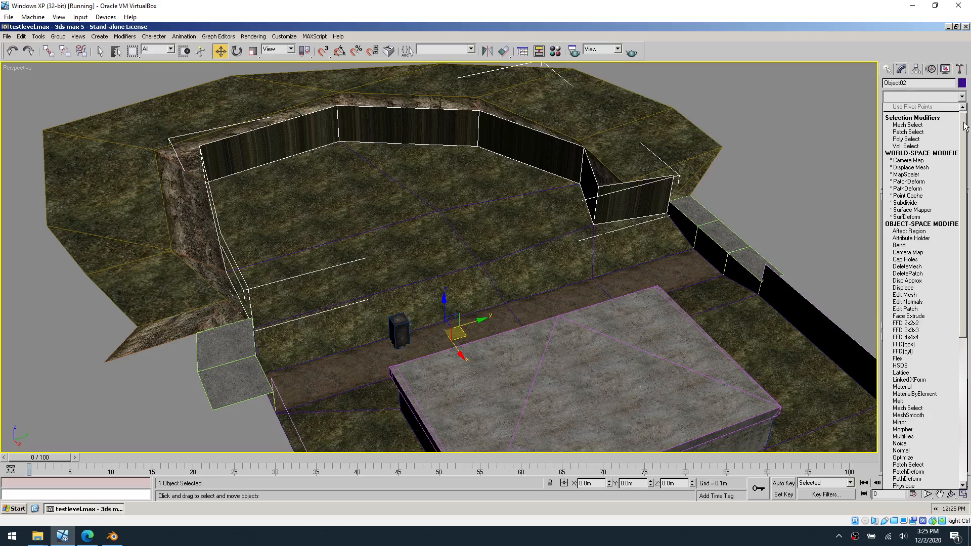
drag(963, 121, 962, 268)
click(910, 432)
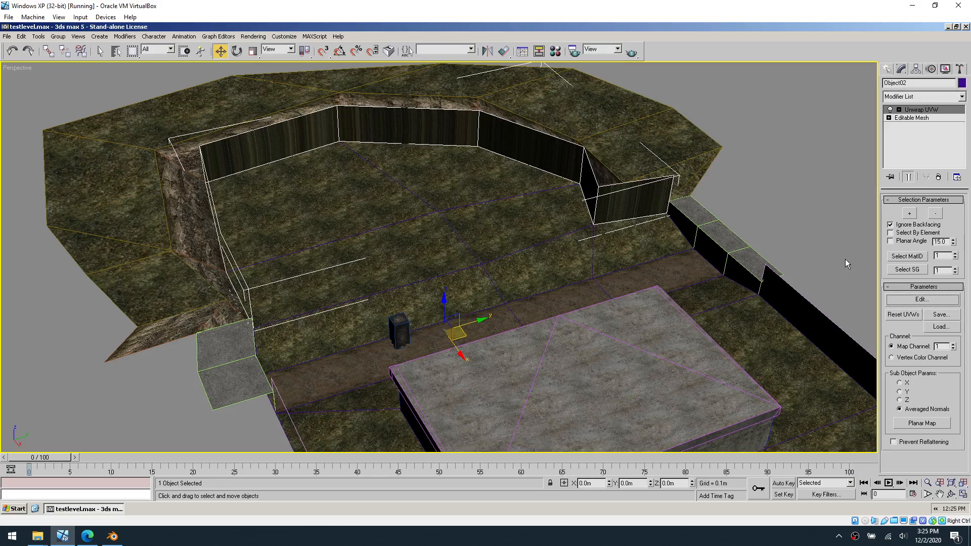
click(936, 299)
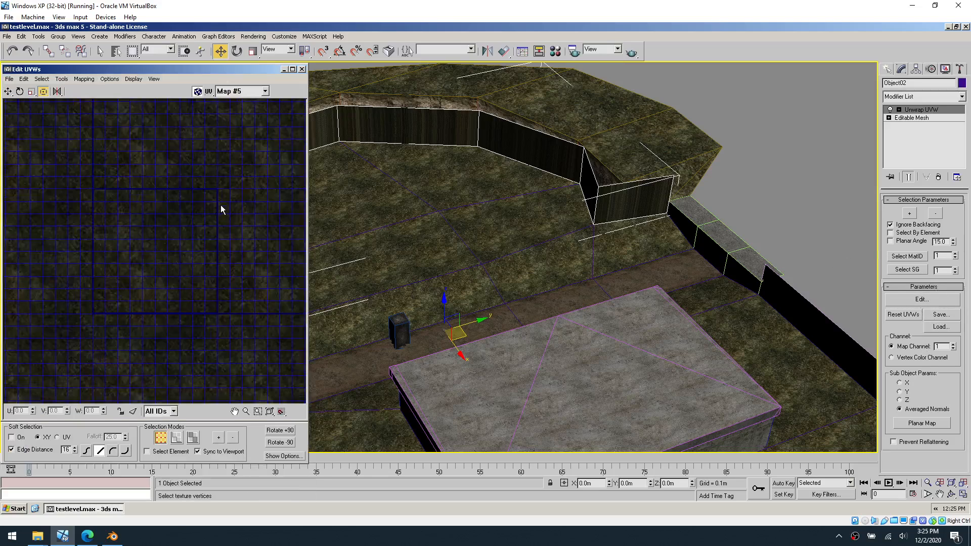
- Close the texture coordinate editor and remove the Unwrap UVW modifier from the detached wall
drag(167, 340, 4, 161)
click(84, 80)
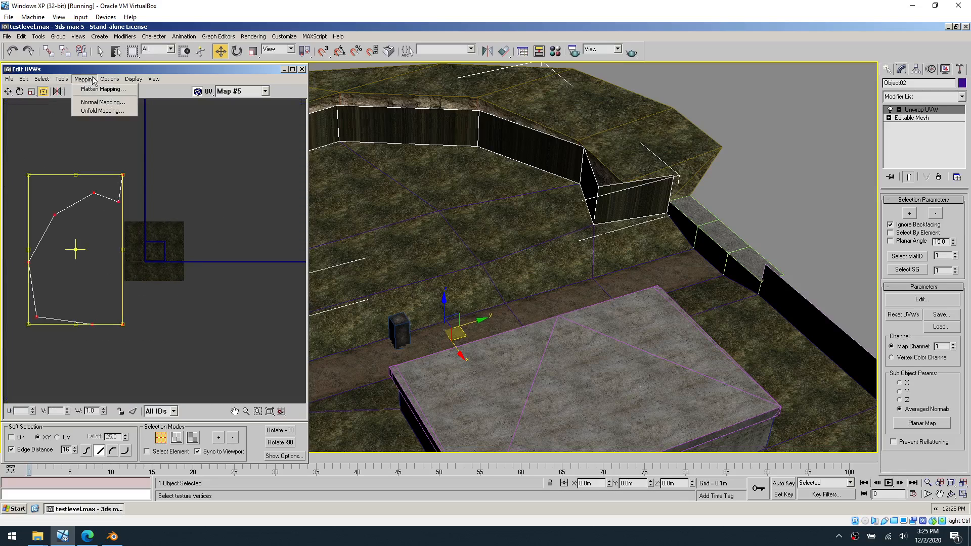
mouse_move(115, 83)
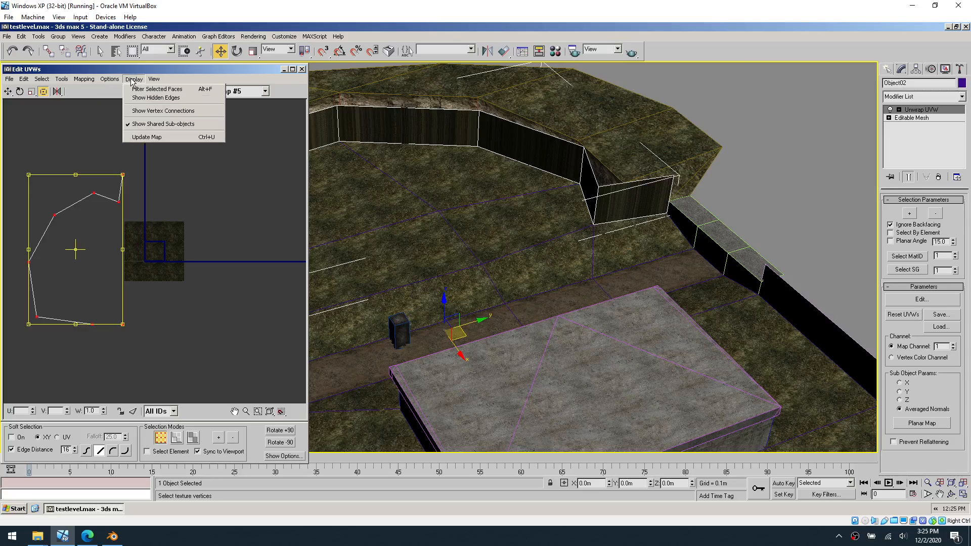
click(10, 82)
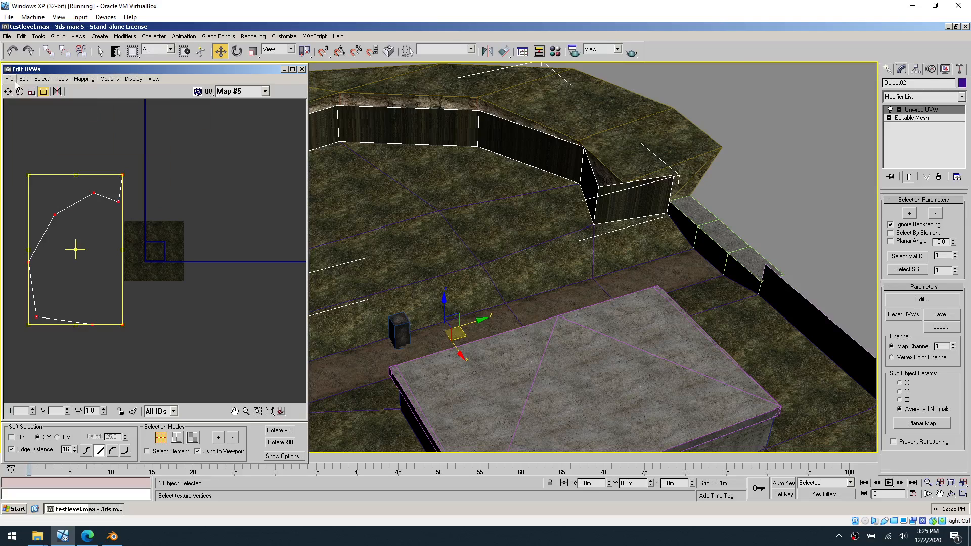
click(302, 70)
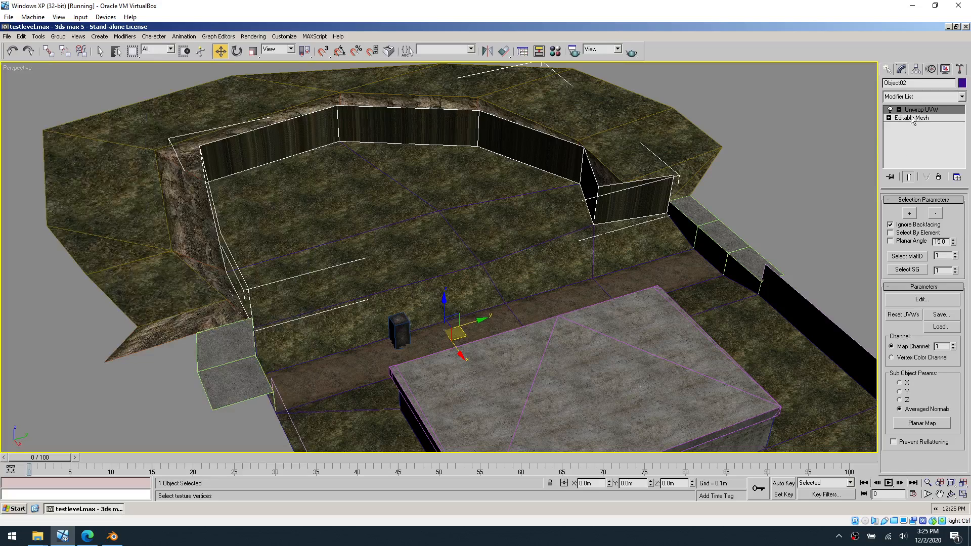
click(912, 118)
- Apply a UVW Map modifier to the detached wall and reset its mapping
click(962, 97)
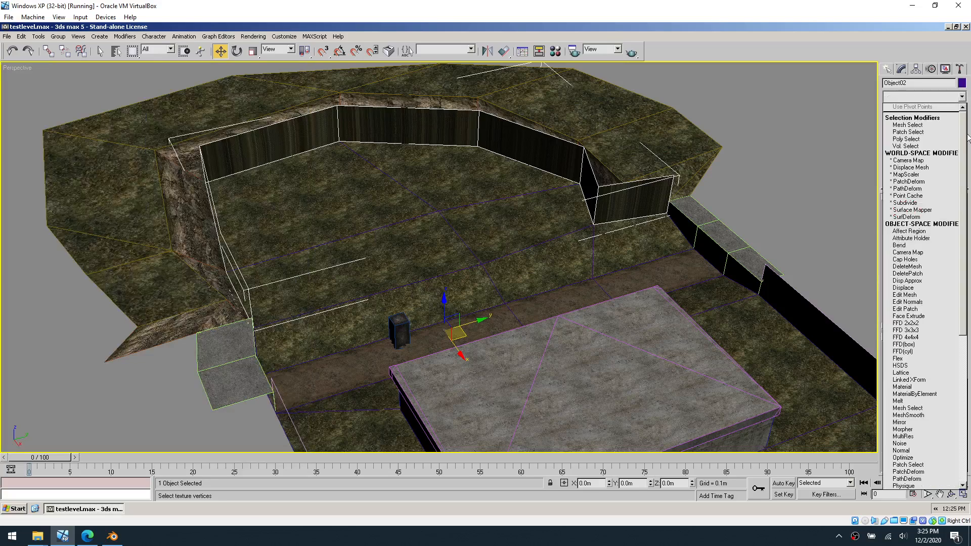
drag(965, 321, 963, 465)
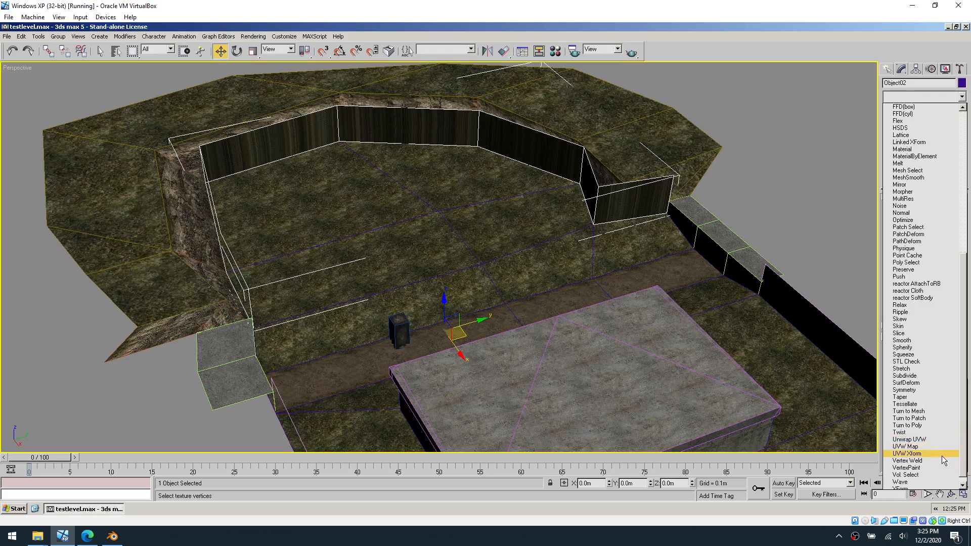
scroll(943, 456, down, 1)
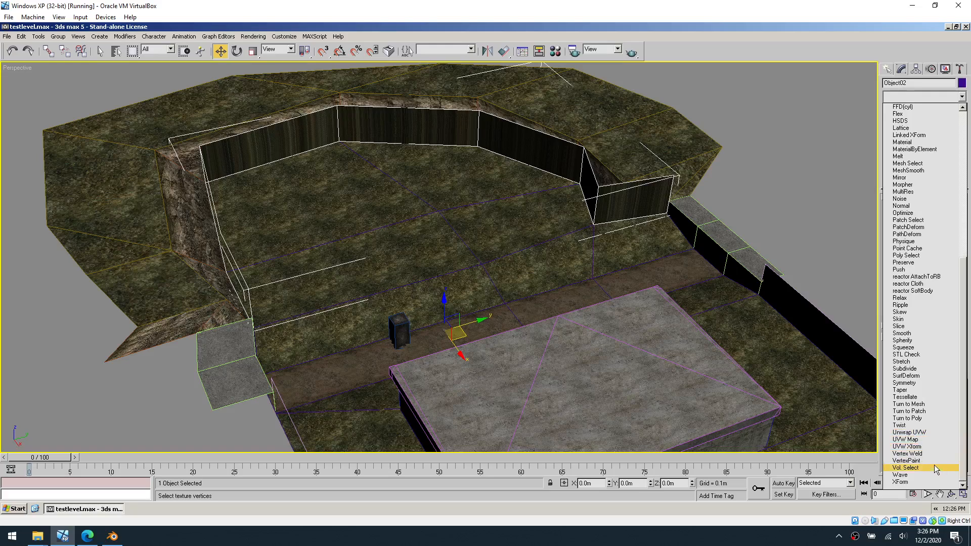
click(935, 438)
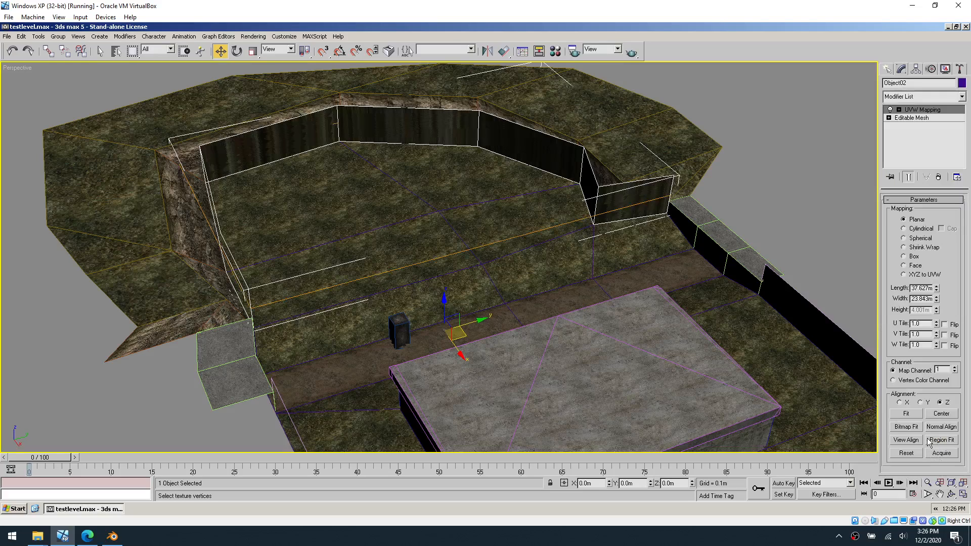
click(906, 453)
- Set the wall's planar mapping length, width and U tiling to 0
double_click(924, 288)
text(1)
text(0)
key(Tab)
text(0)
key(Tab)
text(0)
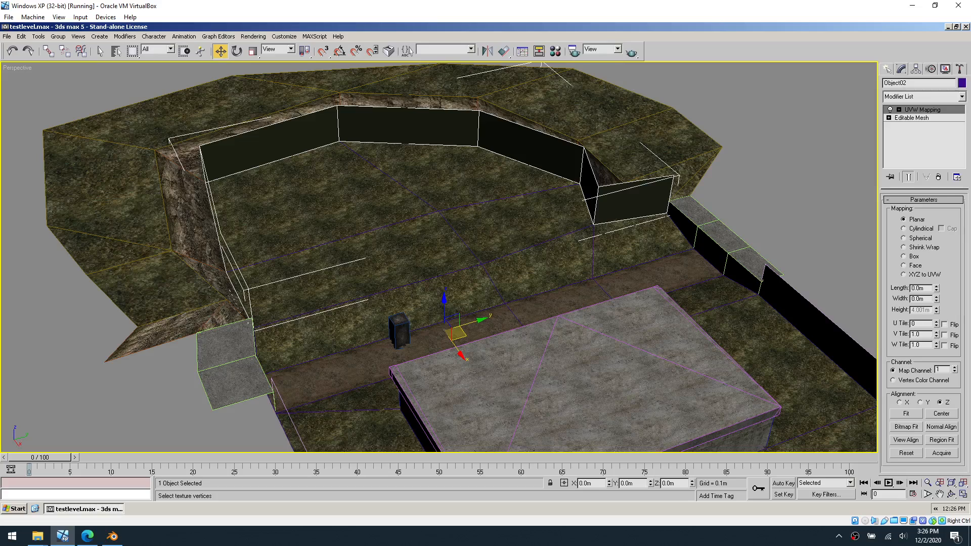
- Convert the detached wall to an editable mesh, check it from both sides and leave it deselected
right_click(494, 146)
mouse_move(526, 206)
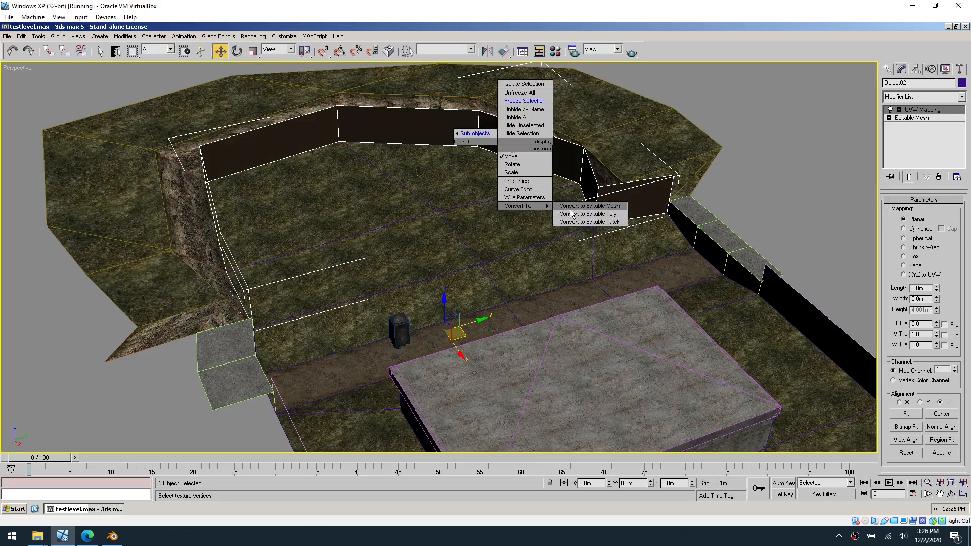
click(573, 209)
click(759, 162)
middle_drag(606, 187, 444, 233)
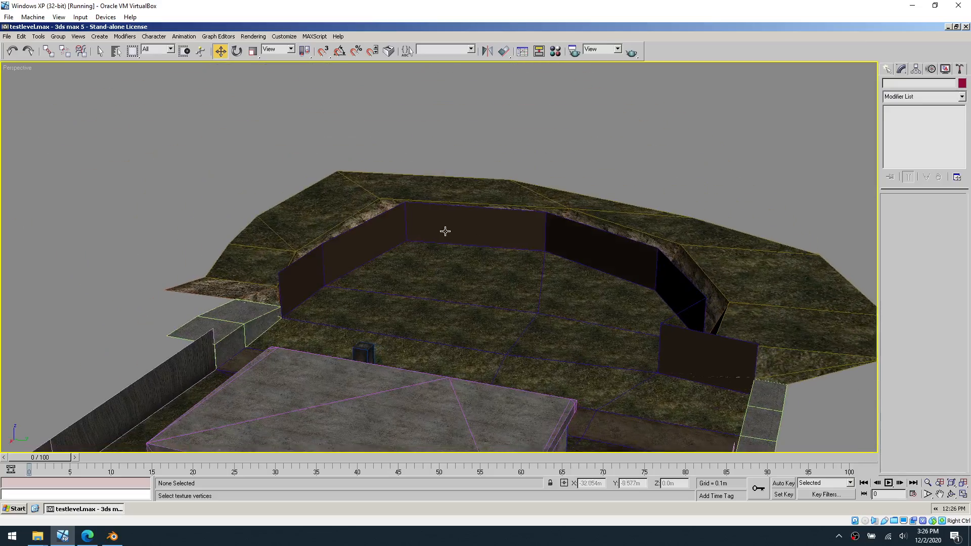
click(465, 225)
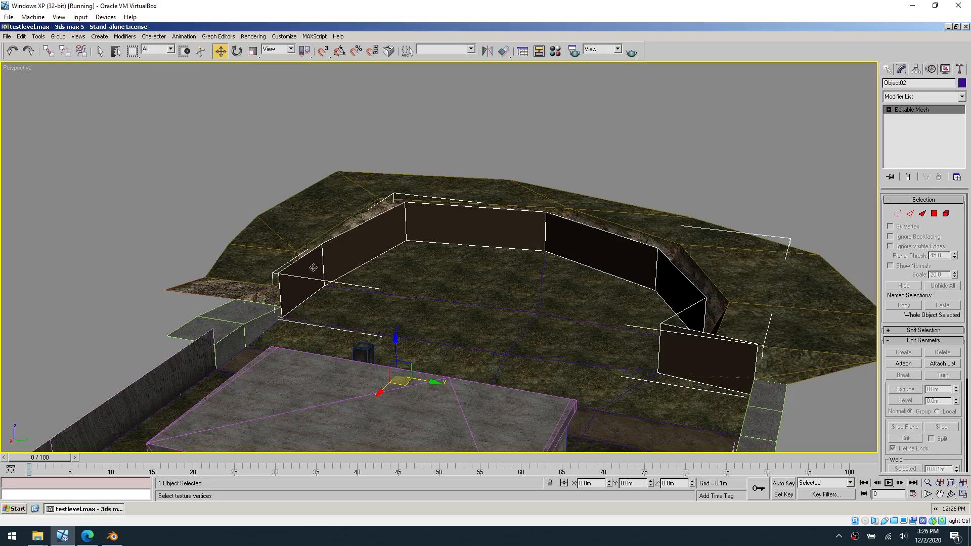
click(161, 262)
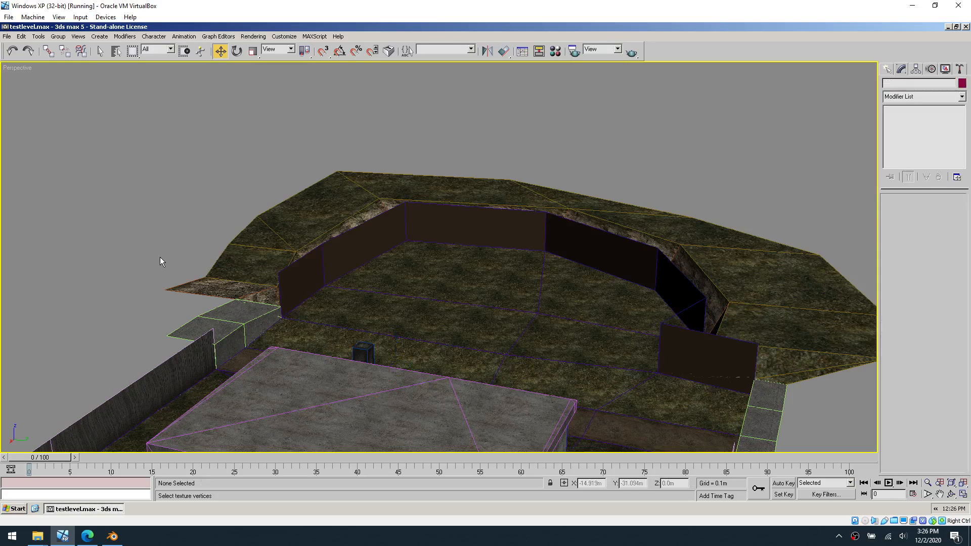
alt+middle_drag(413, 317, 577, 252)
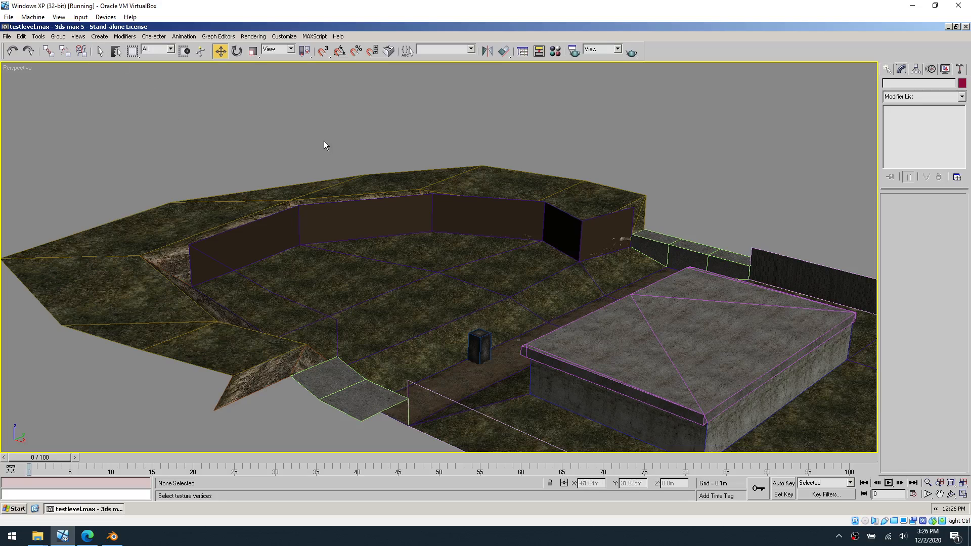
- Select all scene objects and group them under the name _101
scroll(334, 151, down, 10)
scroll(354, 182, up, 6)
key(h)
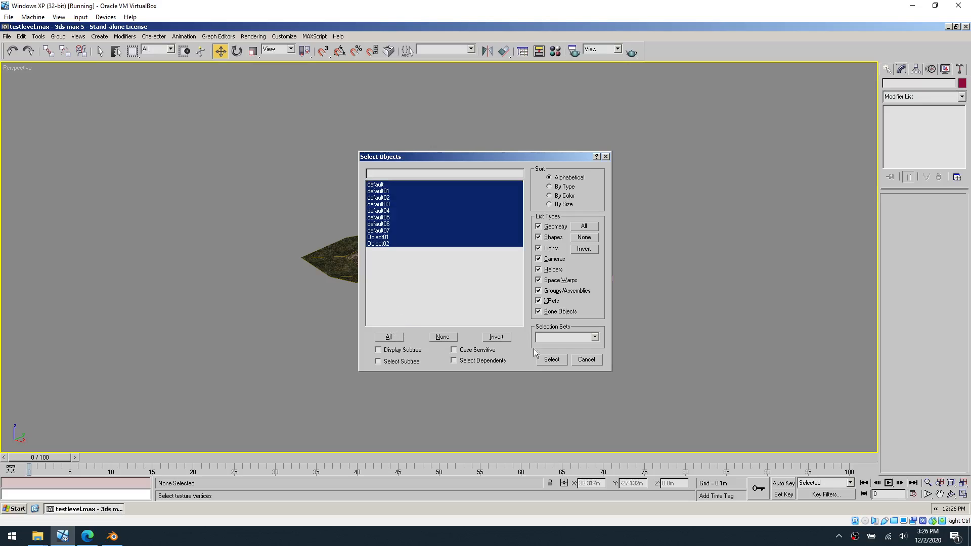
click(399, 337)
click(552, 359)
click(58, 37)
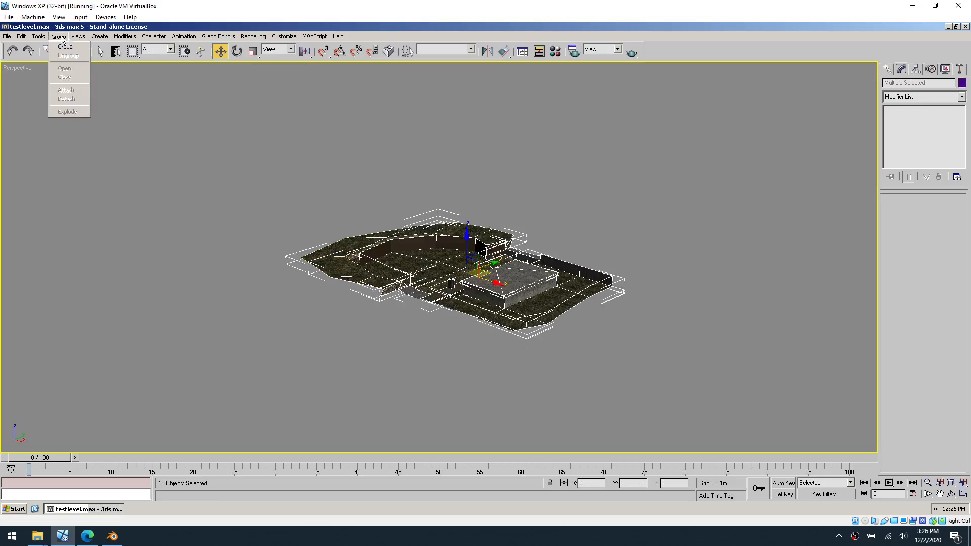
click(67, 45)
key(BackSpace)
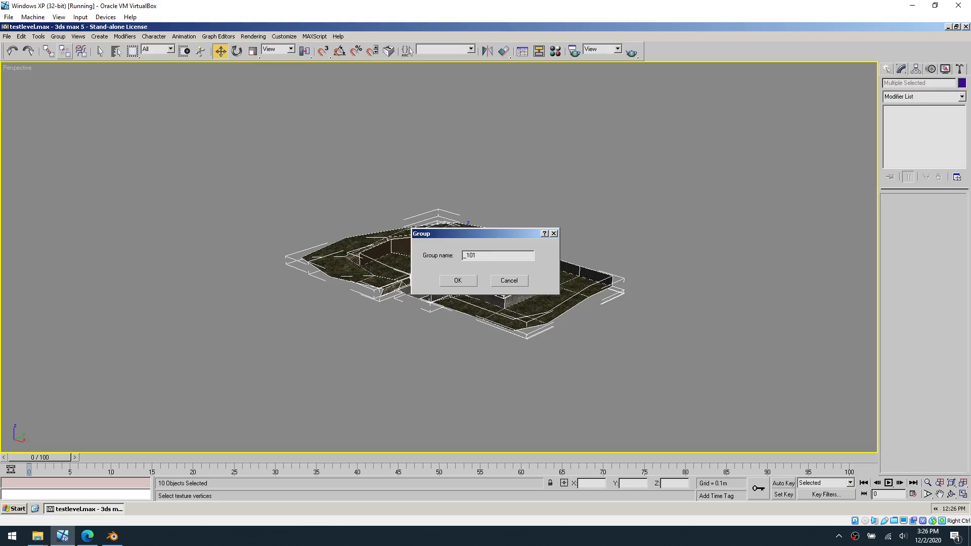
key(Return)
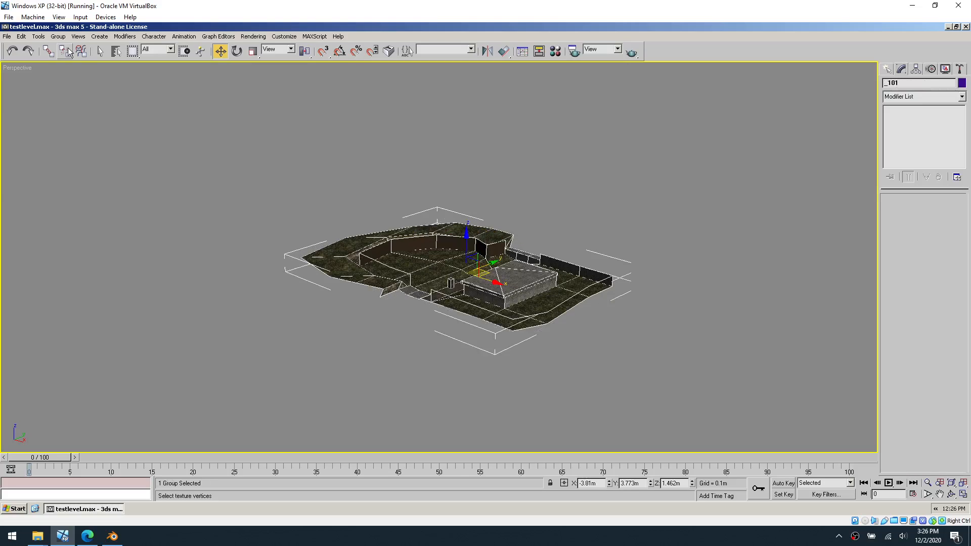
- Export the grouped level over the existing testlevel.map, accepting the map export options
click(7, 36)
click(7, 36)
click(7, 36)
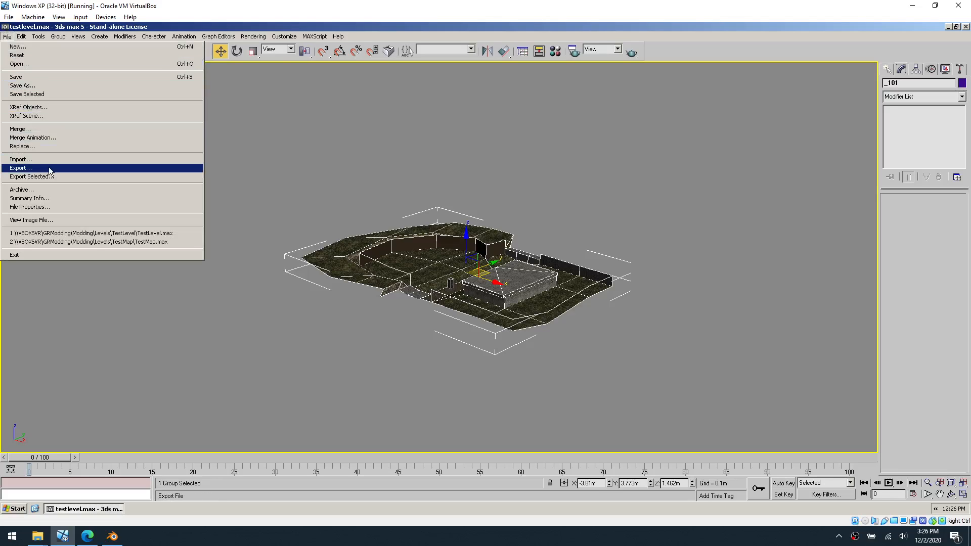
click(50, 169)
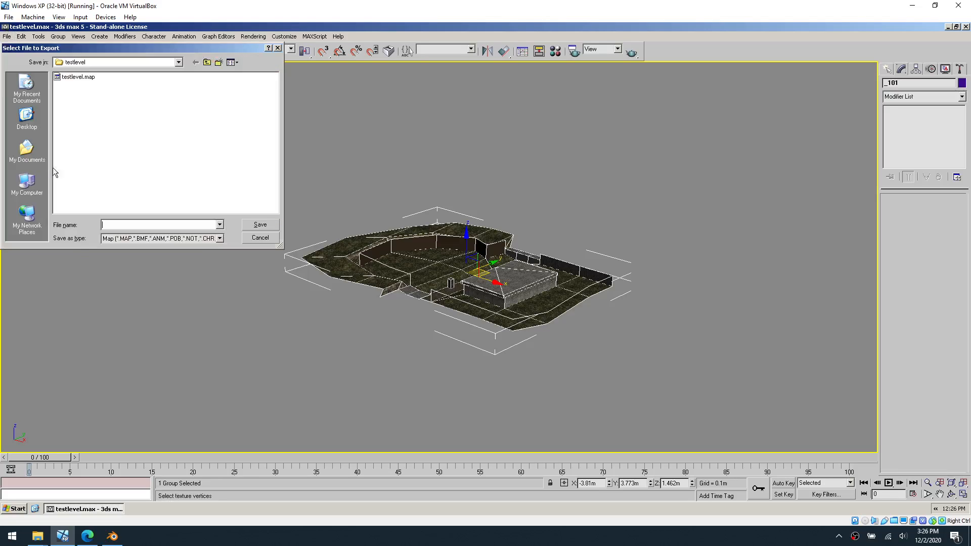
click(78, 77)
double_click(79, 79)
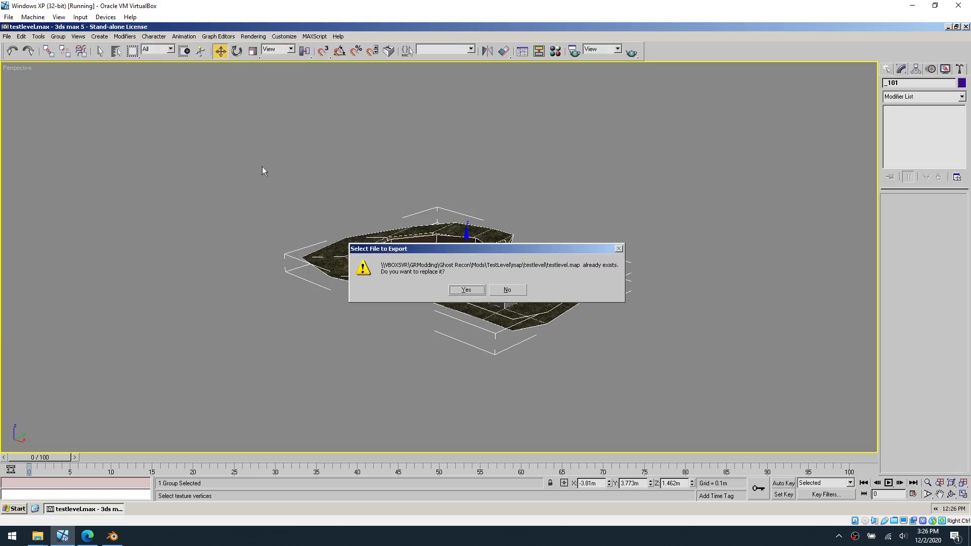
click(466, 290)
click(135, 348)
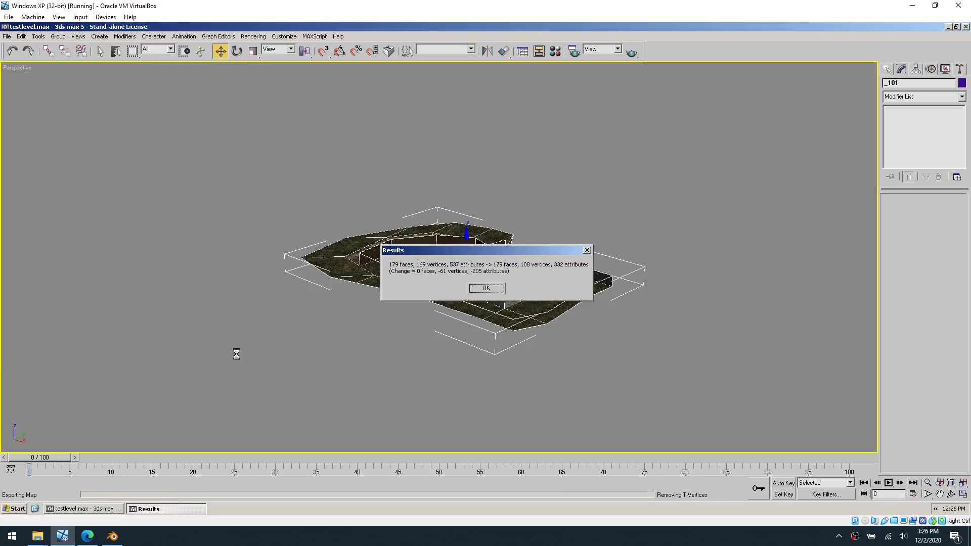
click(498, 288)
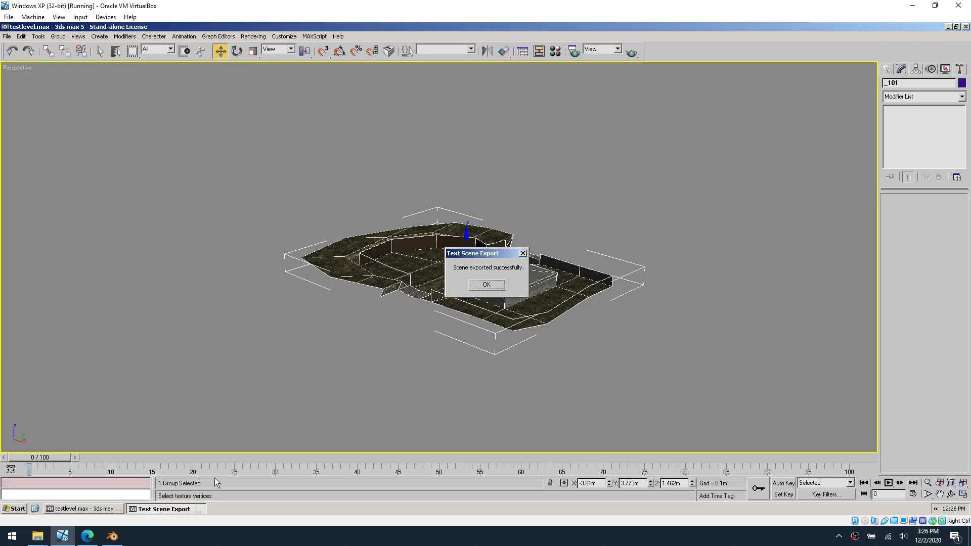
- Switch from the virtual machine to the host desktop and launch GhostRecon from its game folder
click(63, 536)
click(102, 538)
click(103, 538)
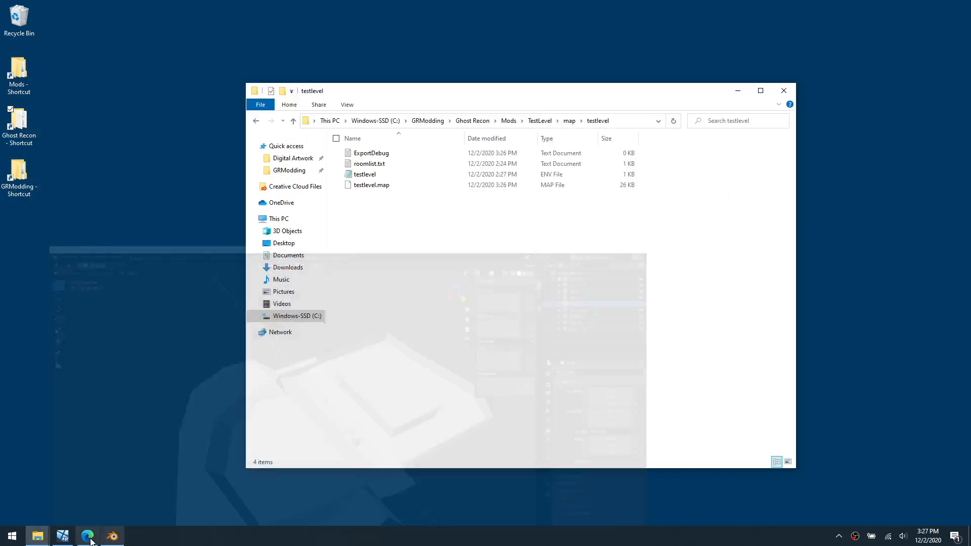
click(88, 538)
click(88, 538)
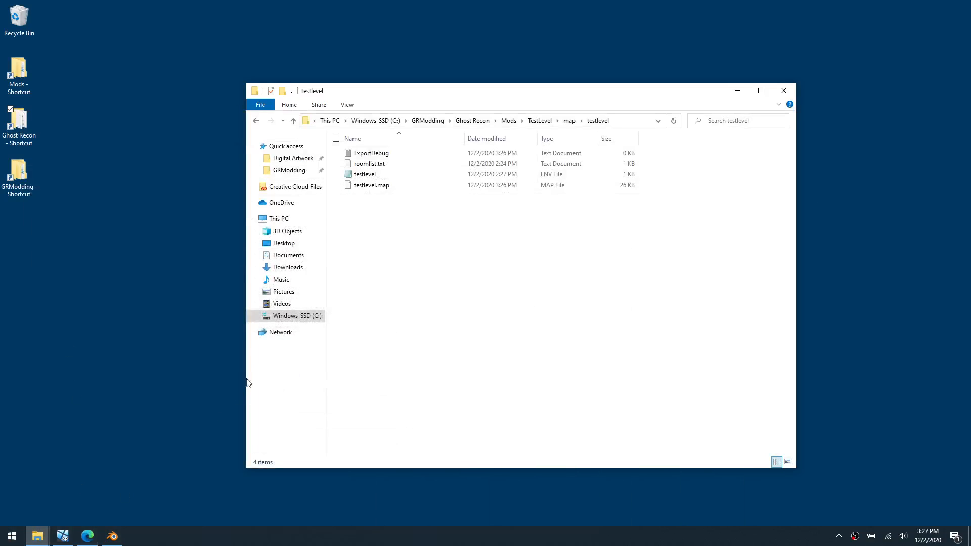
key(super)
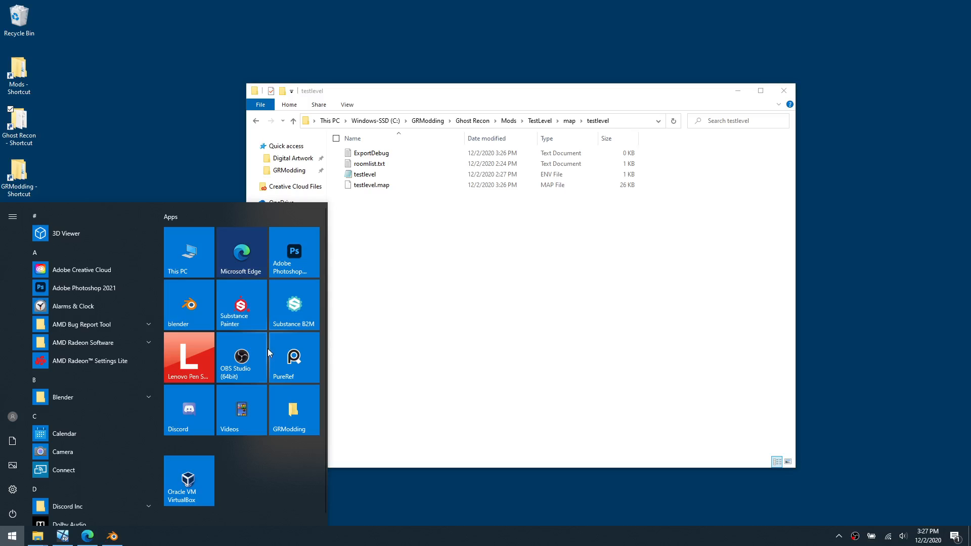
click(497, 301)
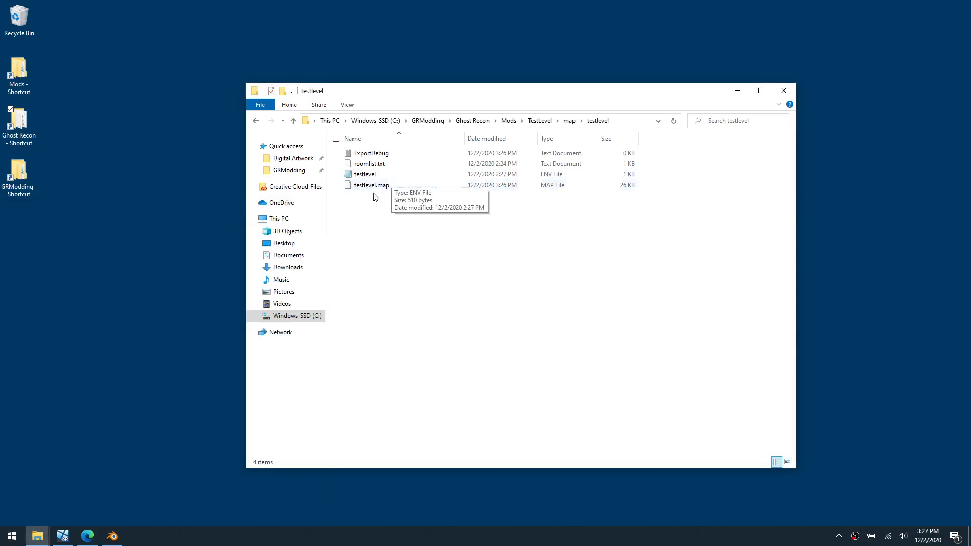
double_click(18, 124)
double_click(378, 295)
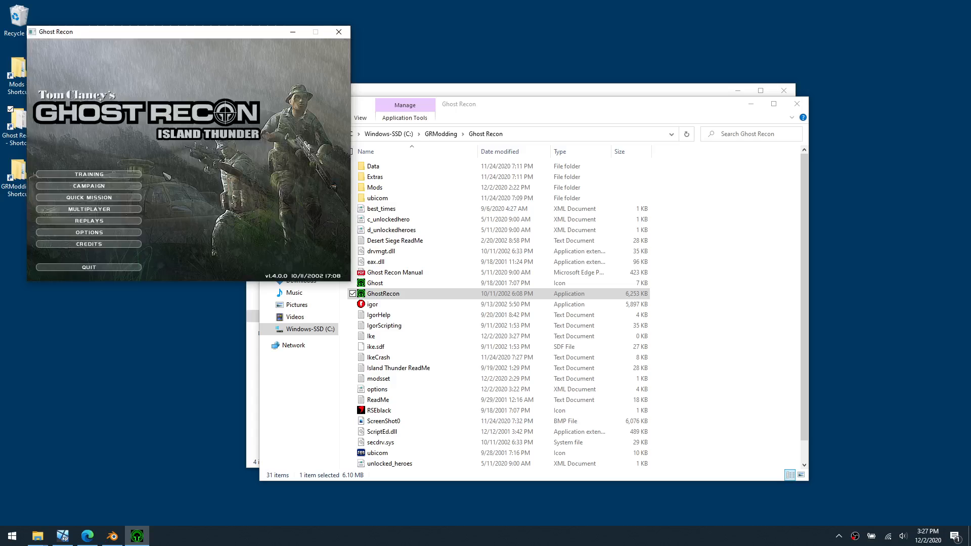
- Start the Test Level as a quick mission with an automatically assigned platoon
click(116, 198)
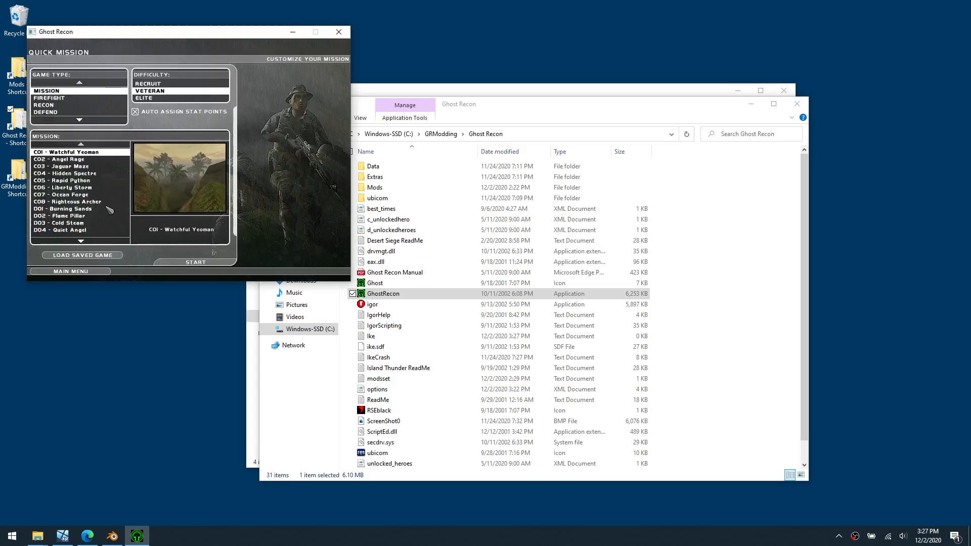
click(85, 242)
click(85, 242)
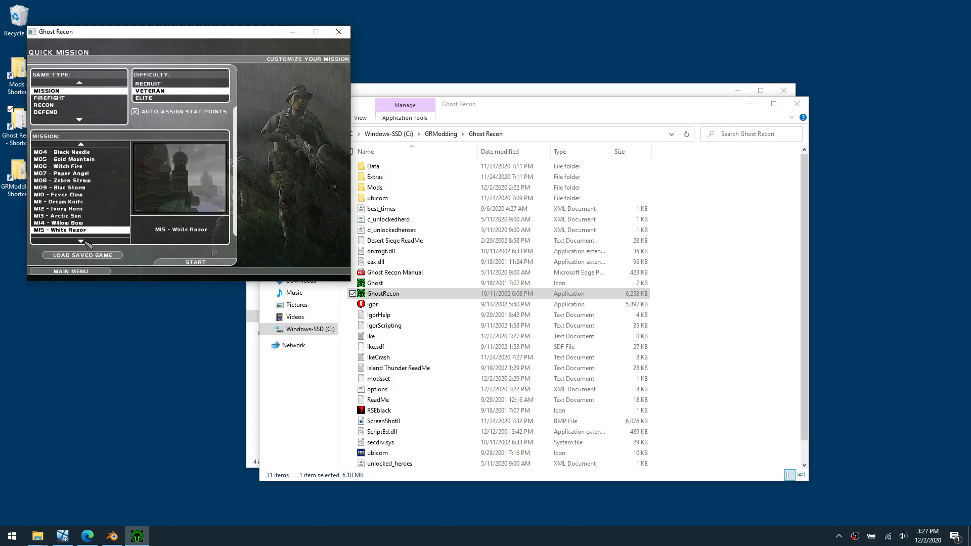
click(186, 263)
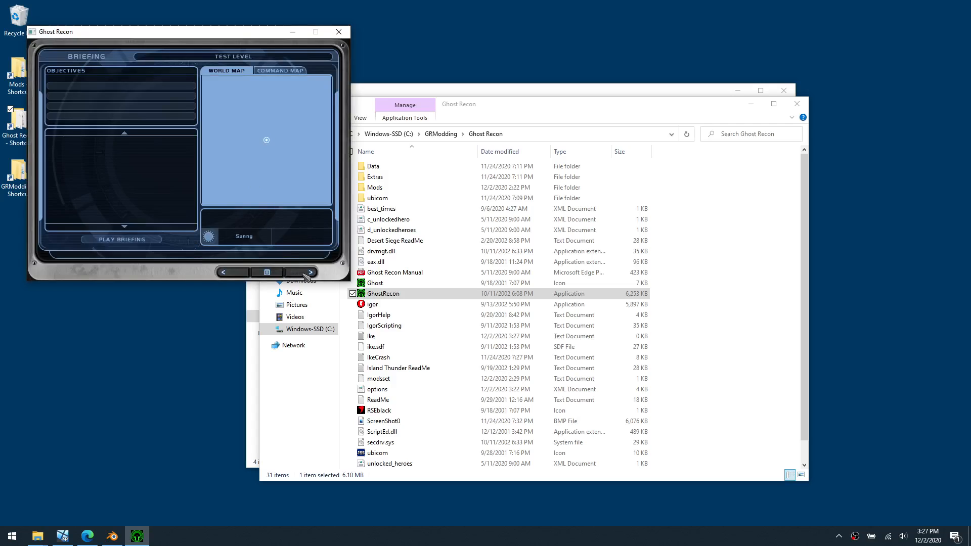
click(304, 273)
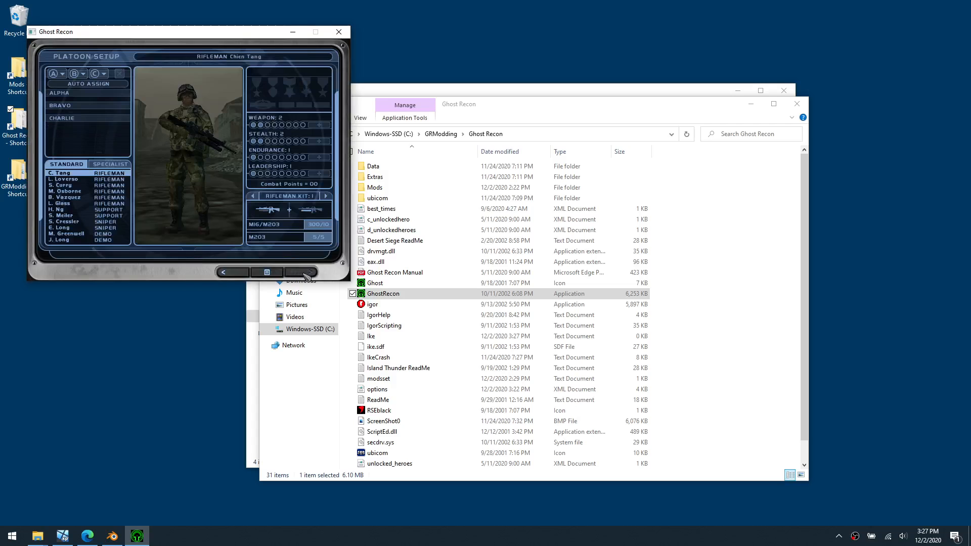
click(91, 85)
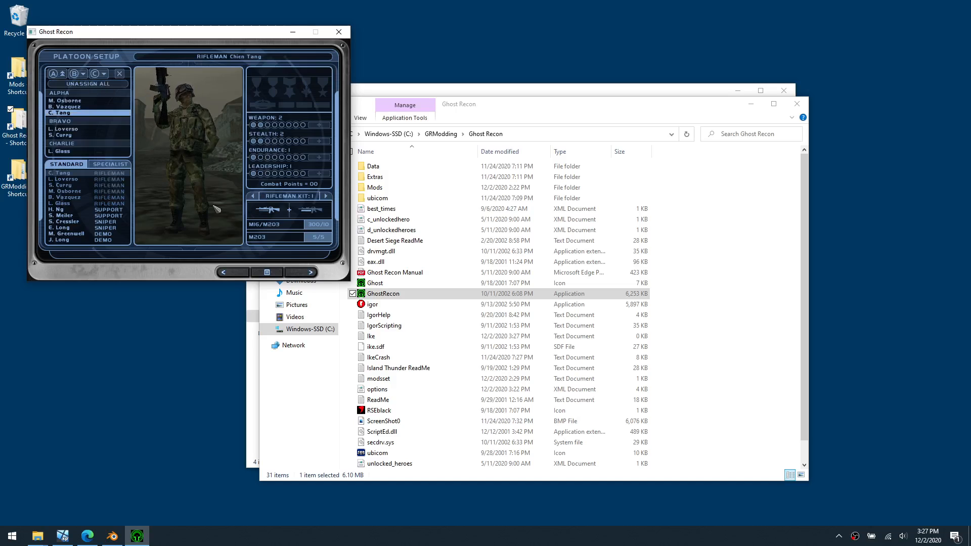
click(310, 272)
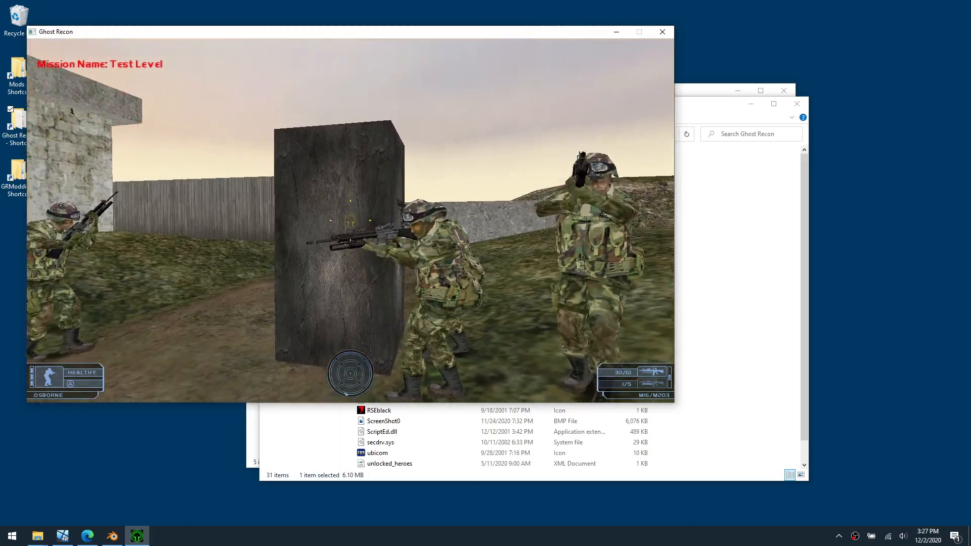
- Fire test shots at the dark box beside the squad and walk around it to check its collision and textured sides
click(351, 221)
key(w)
click(351, 220)
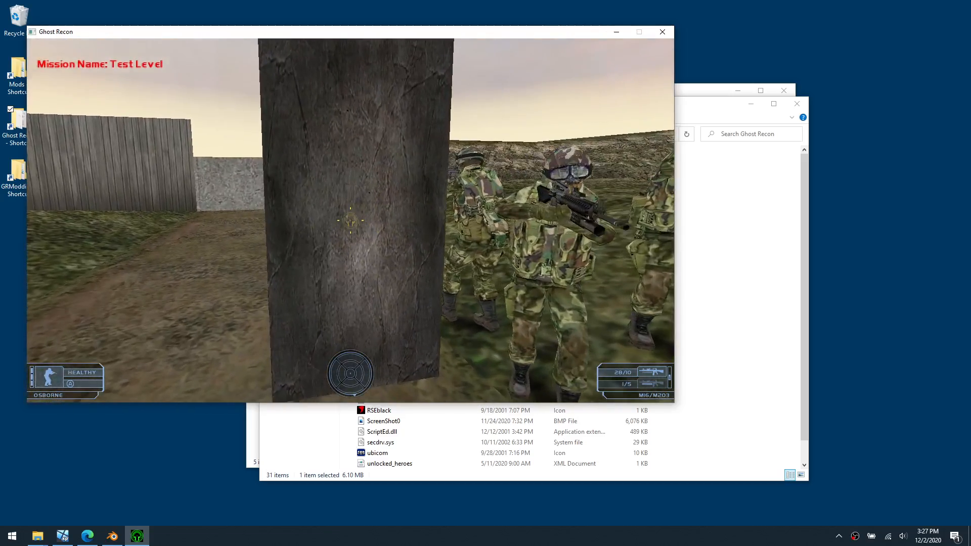
key(s)
key(a)
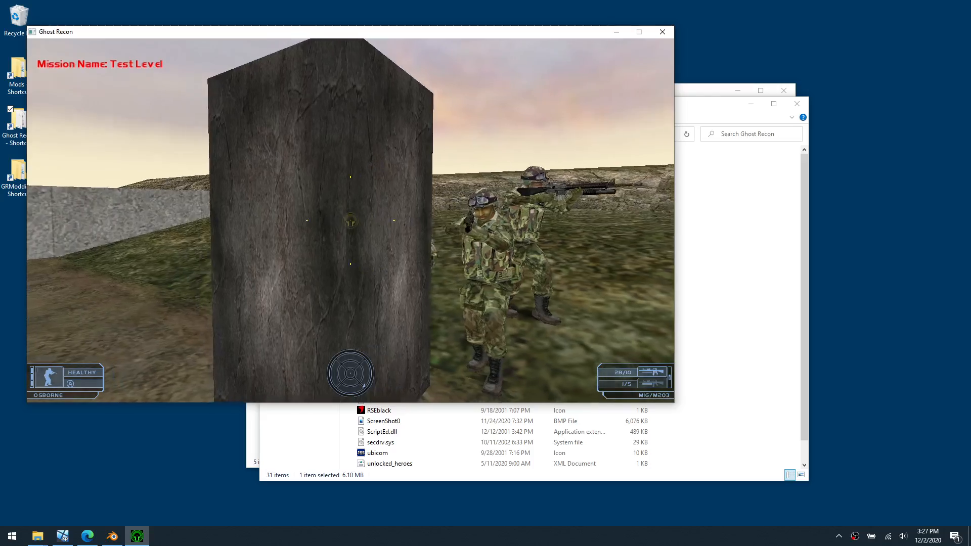
key(w)
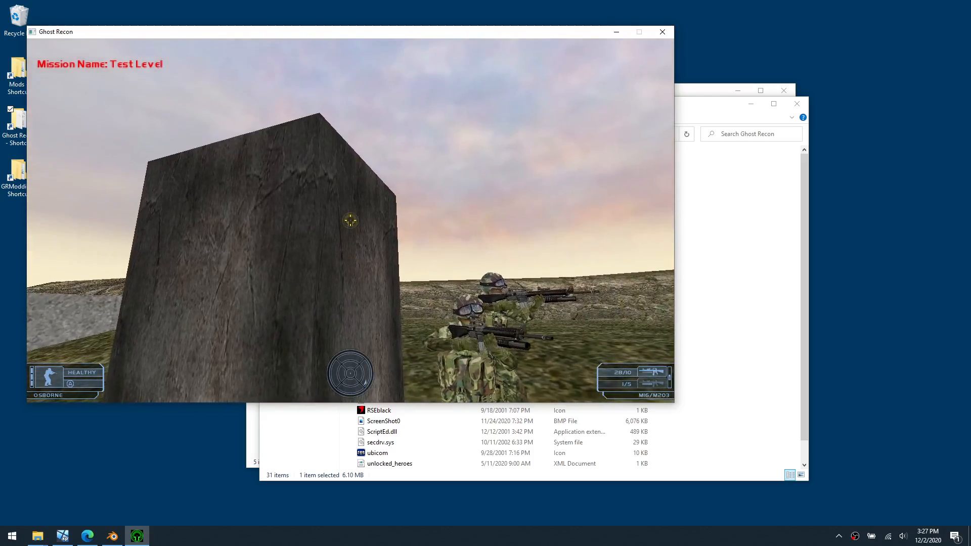
key(w)
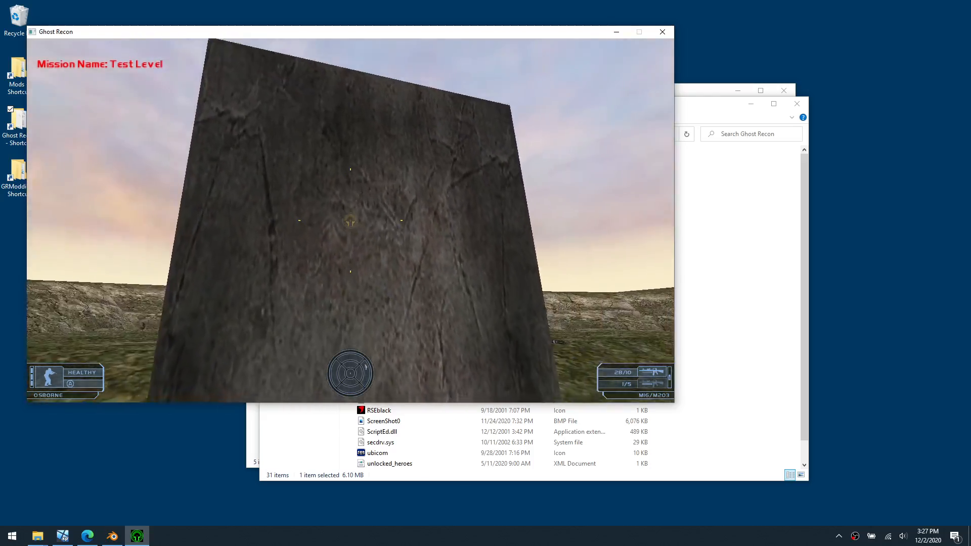
key(a)
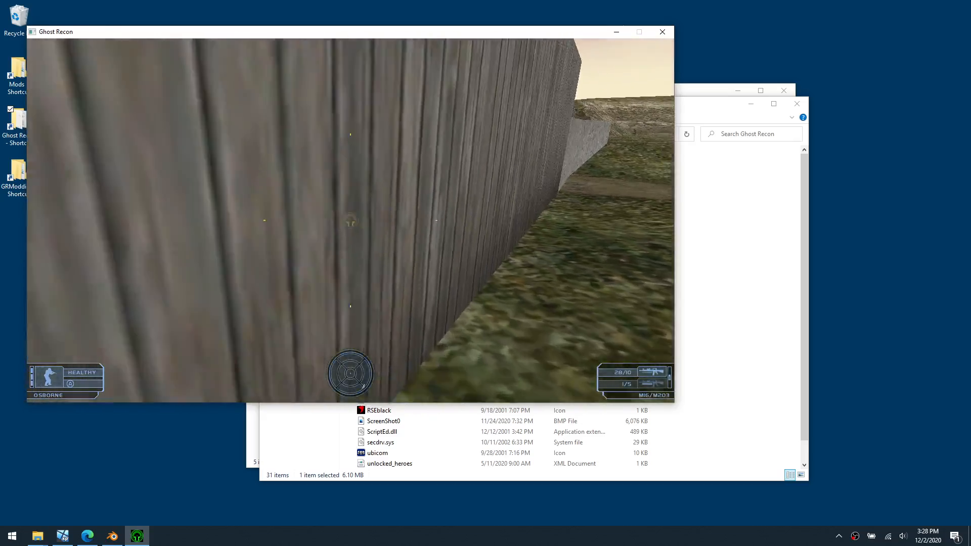
- Walk along the wooden fence and the adjoining concrete wall to inspect their surfaces and collision up close
key(w)
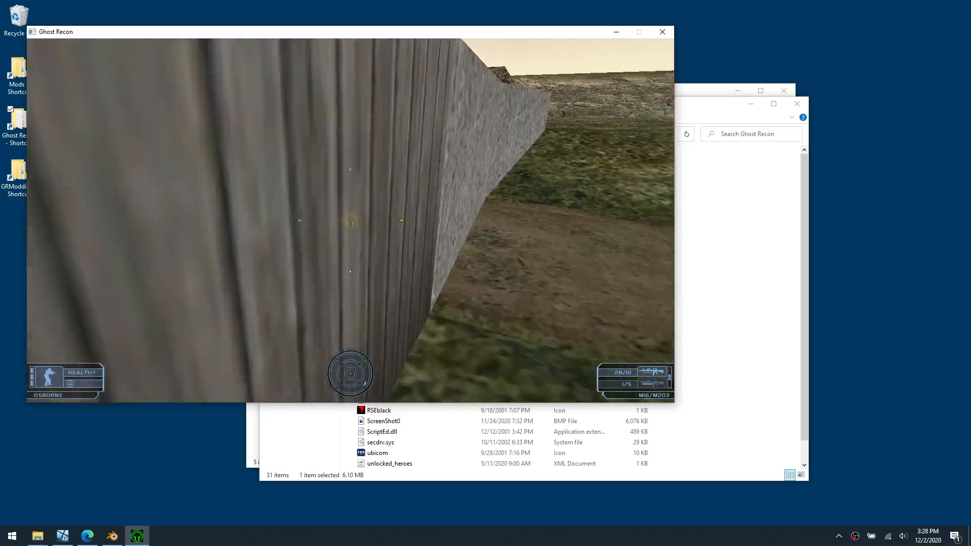
key(w)
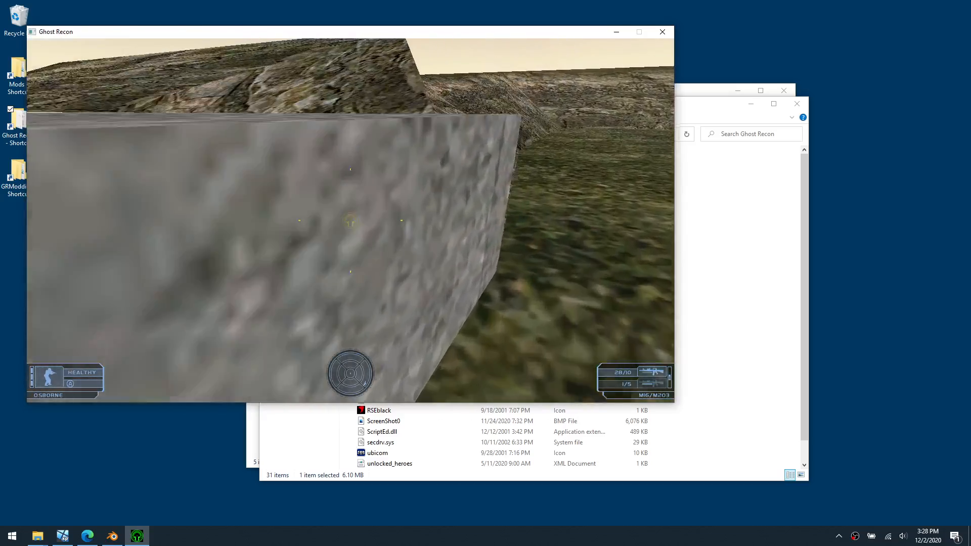
key(w)
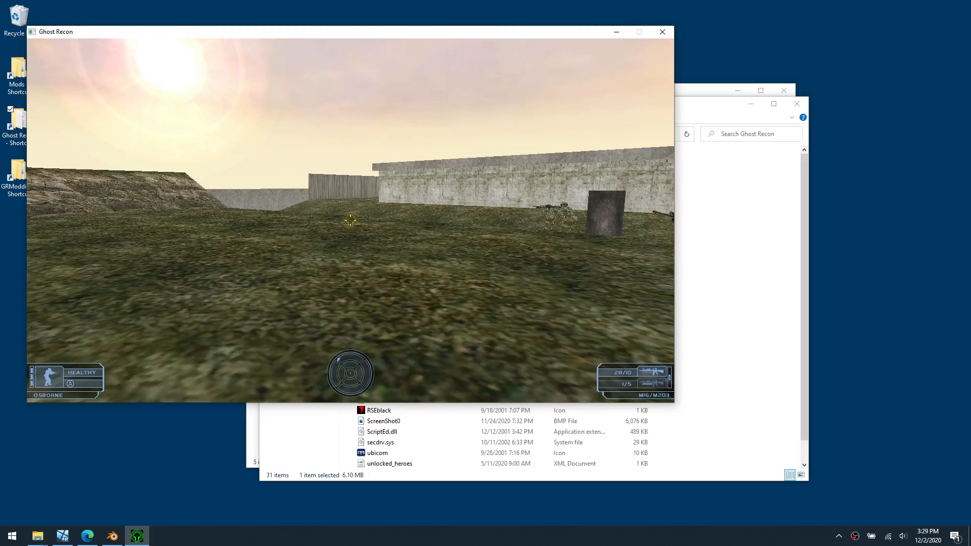
- Walk across the grass terrain and past the concrete wall, examining the building, fences and cliffs from several viewpoints
key(w)
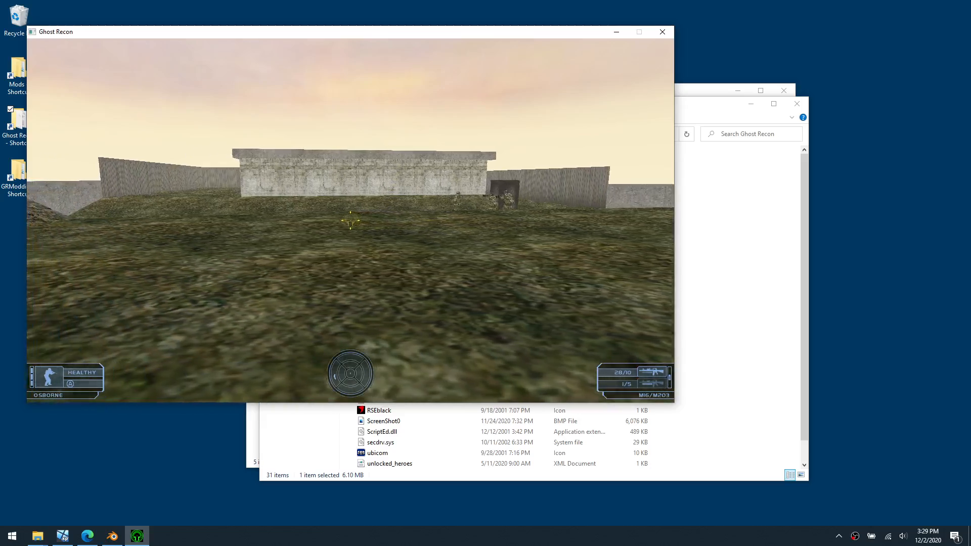
key(w)
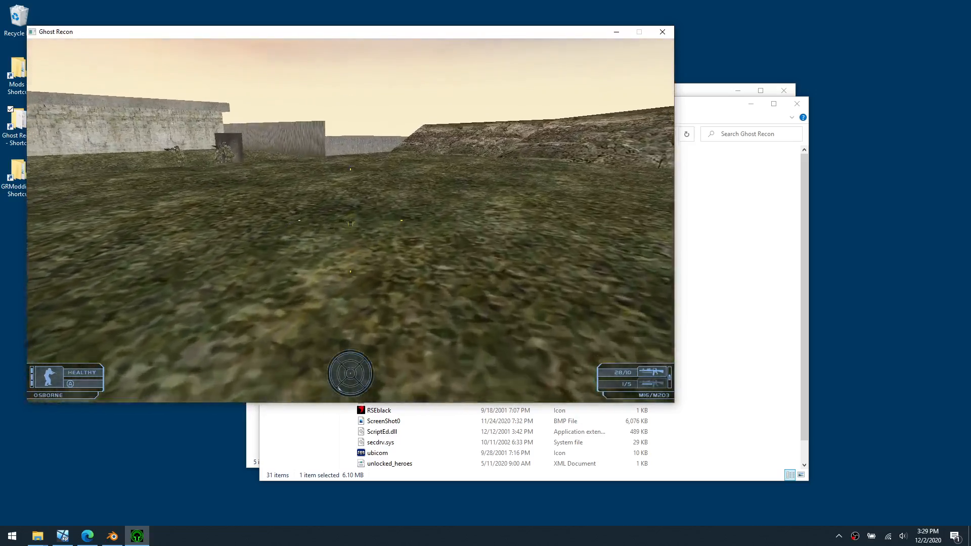
key(d)
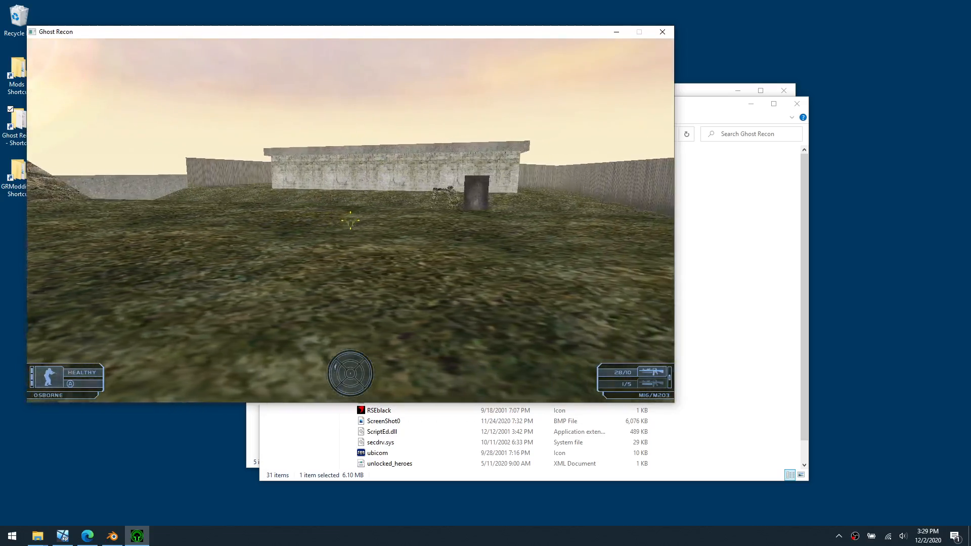
key(w)
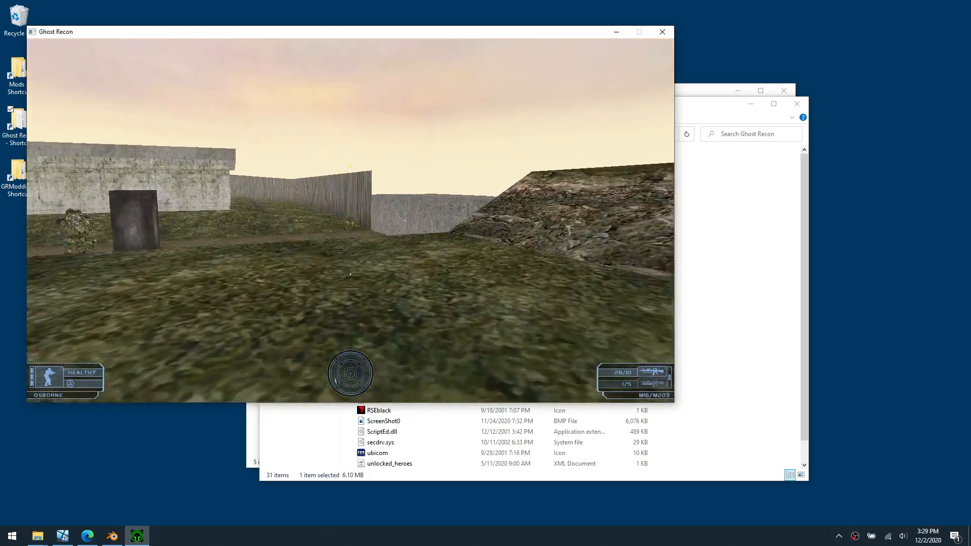
key(w)
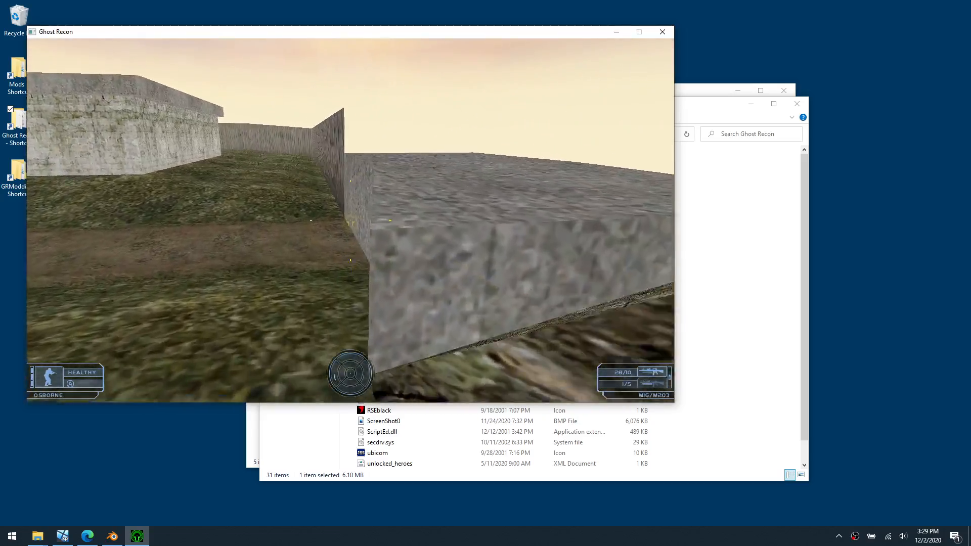
key(w)
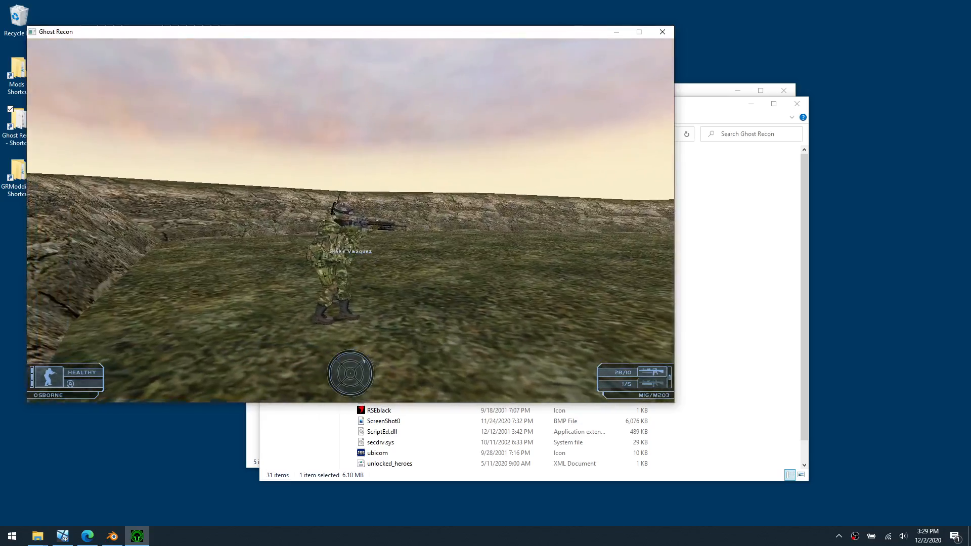
key(w)
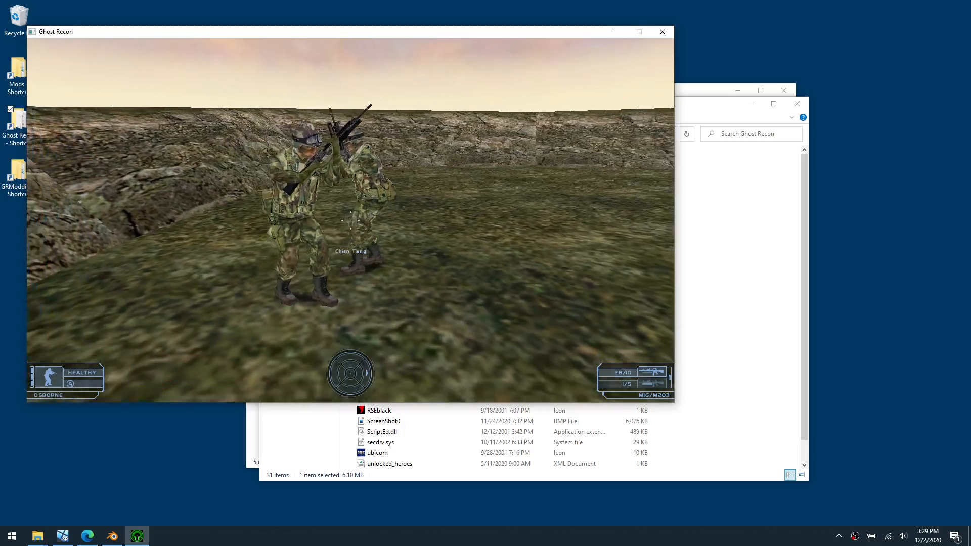
key(s)
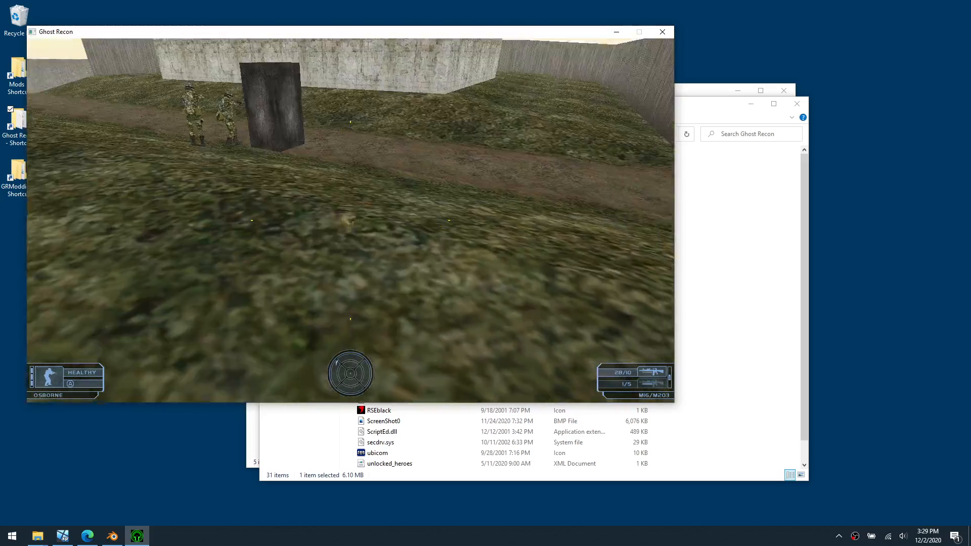
- Approach the corner of the stone building and fire test shots at its wall
key(w)
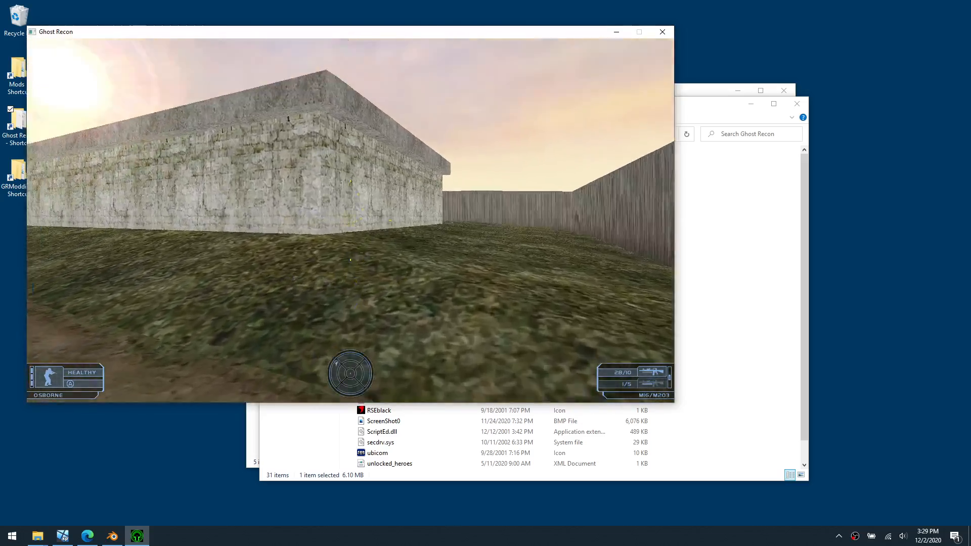
key(w)
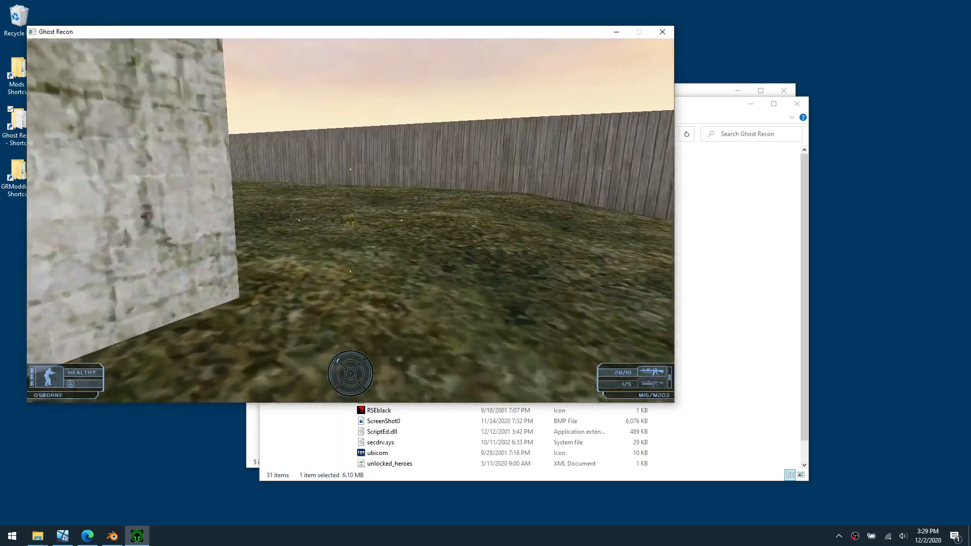
click(351, 221)
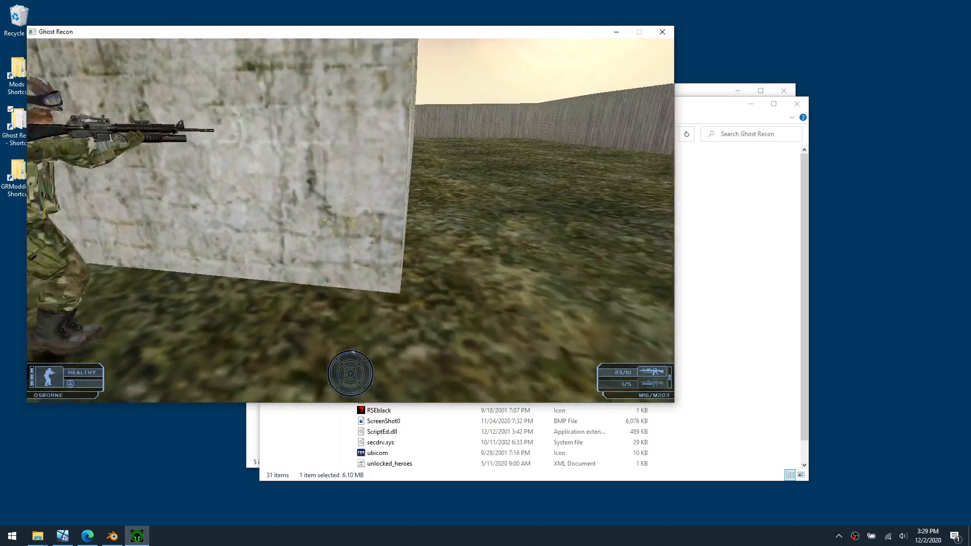
click(350, 220)
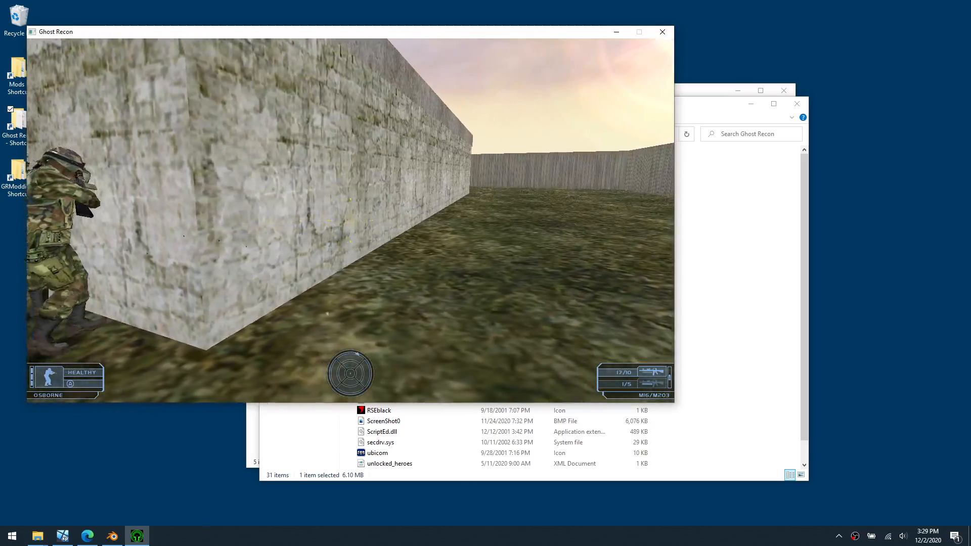
- Fire at the wooden fence behind the building to check its bullet impacts, and reload the rifle
click(350, 220)
click(350, 220)
click(350, 221)
click(350, 220)
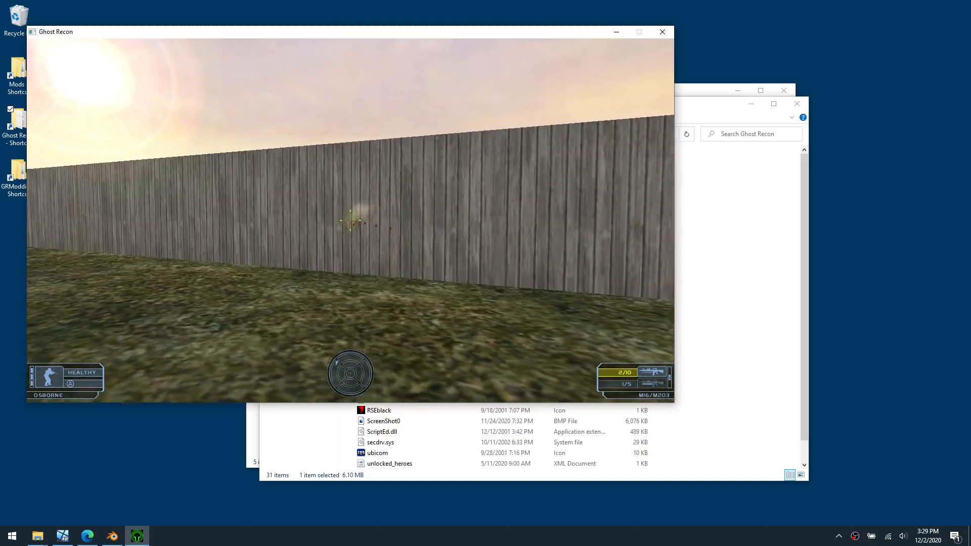
right_click(351, 221)
right_click(350, 221)
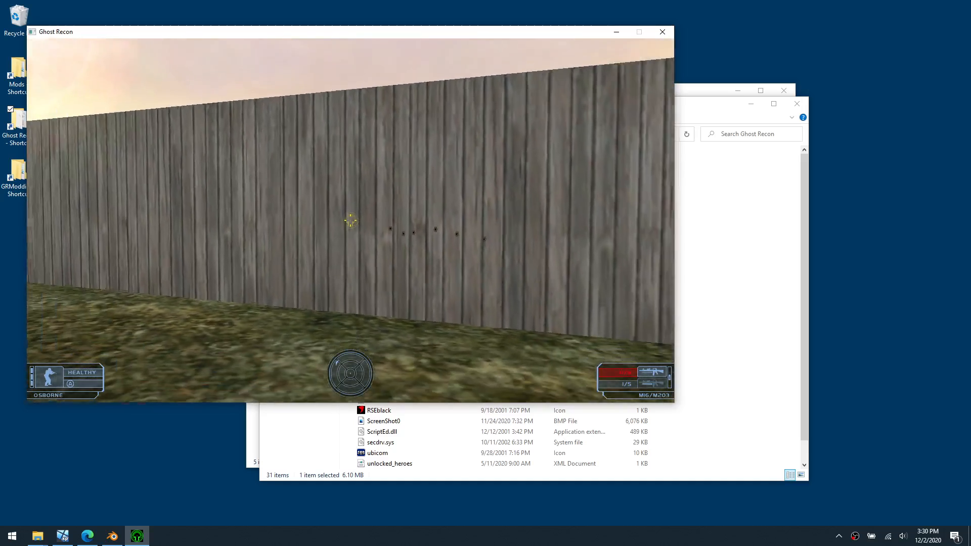
key(r)
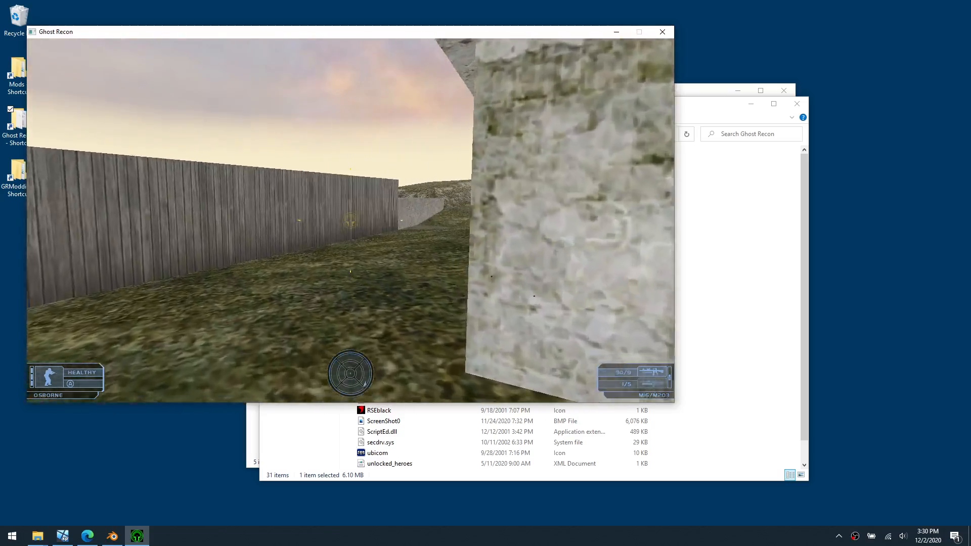
- Advance past the fence to the end of the concrete wall, firing at the cliff face behind it, and reload
key(w)
click(350, 220)
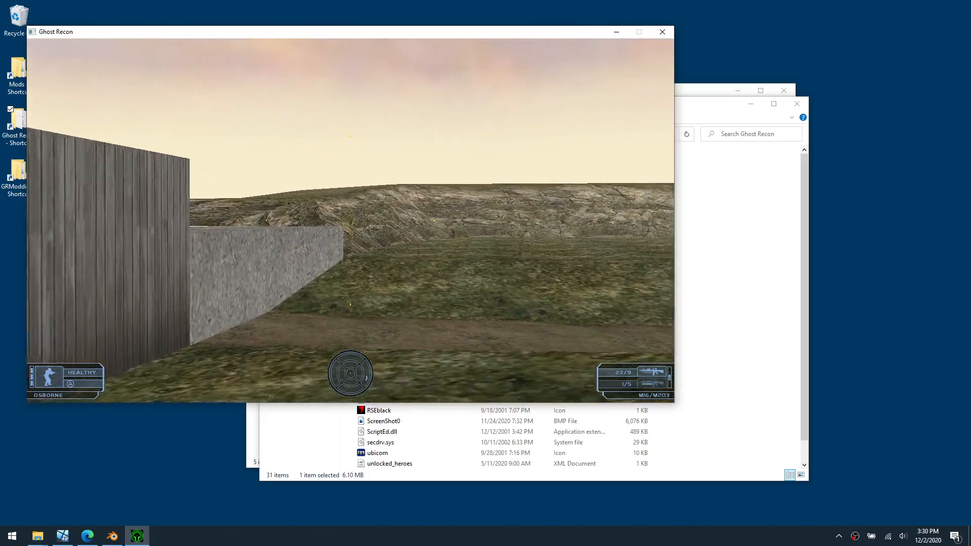
key(w)
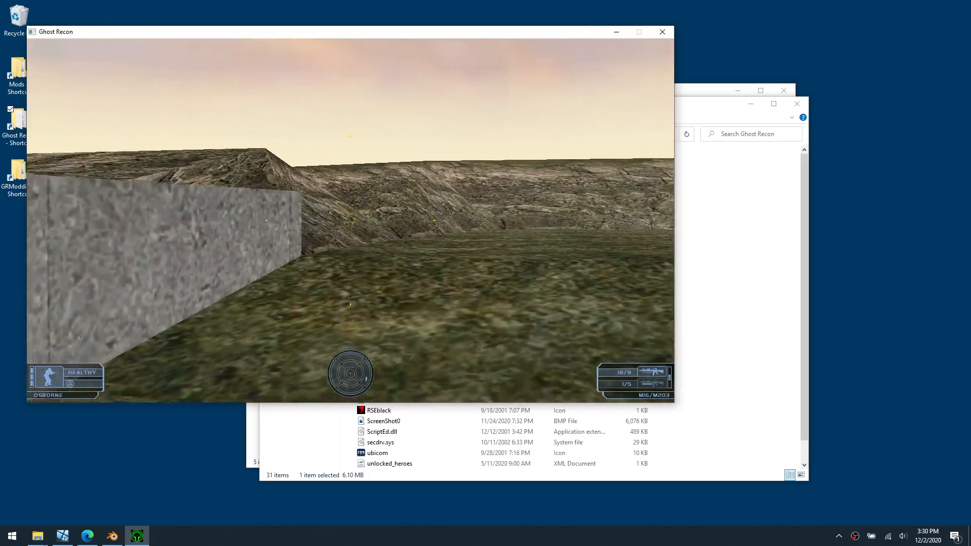
click(350, 221)
key(w)
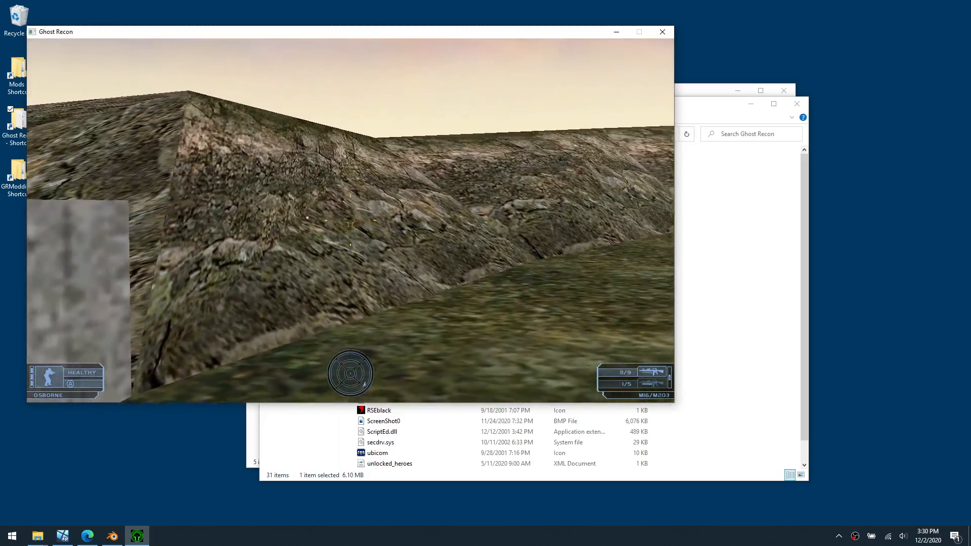
click(350, 221)
click(351, 220)
key(s)
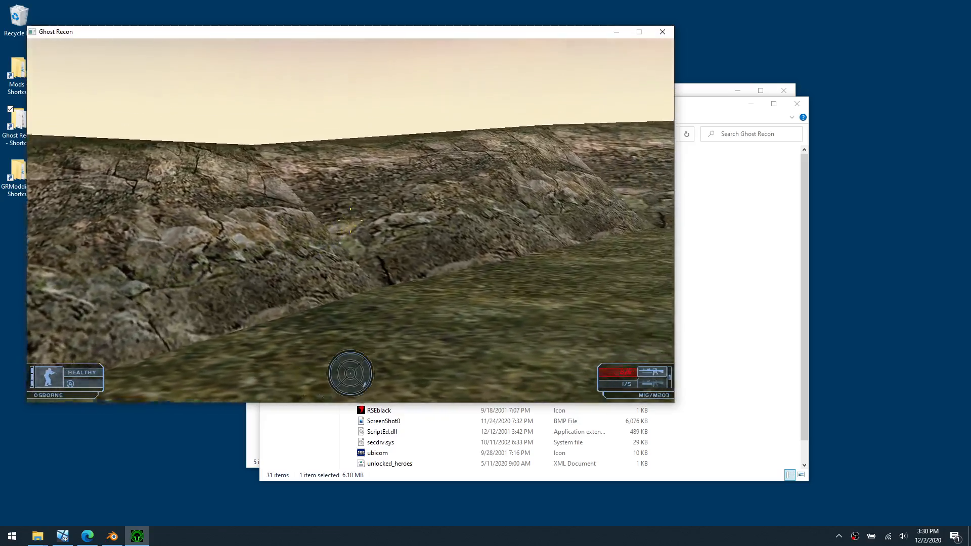
key(r)
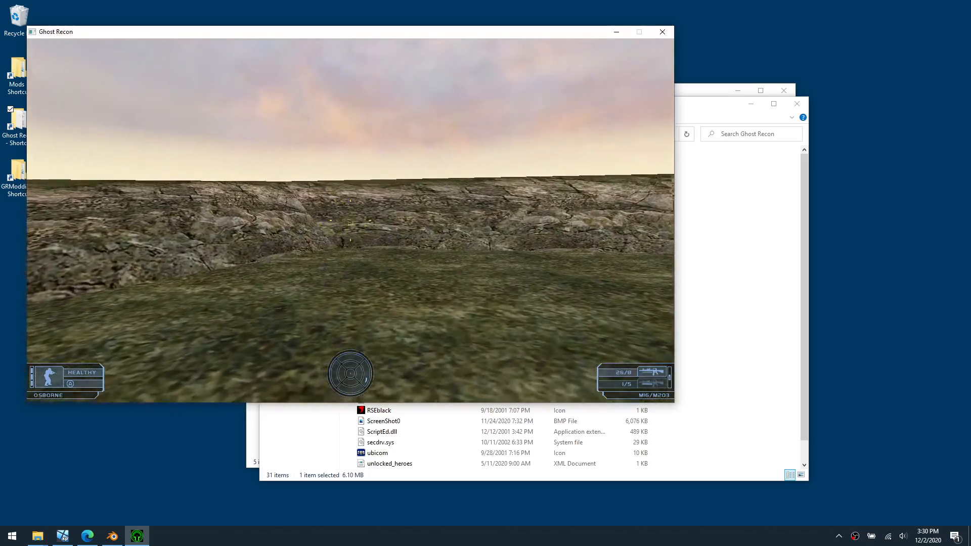
- Fire at the distant cliffs around the level's edge to check bullet impacts, and reload
click(350, 220)
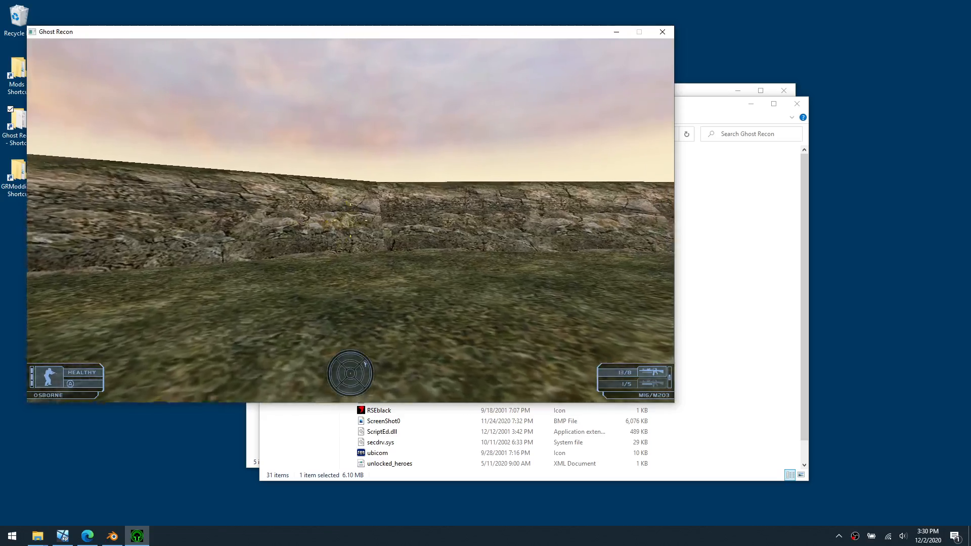
click(351, 221)
click(351, 221)
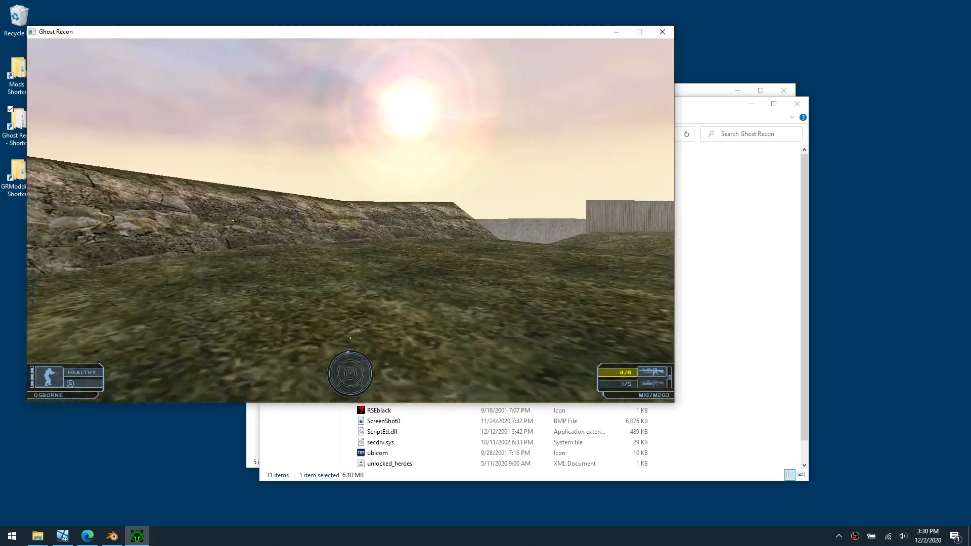
key(r)
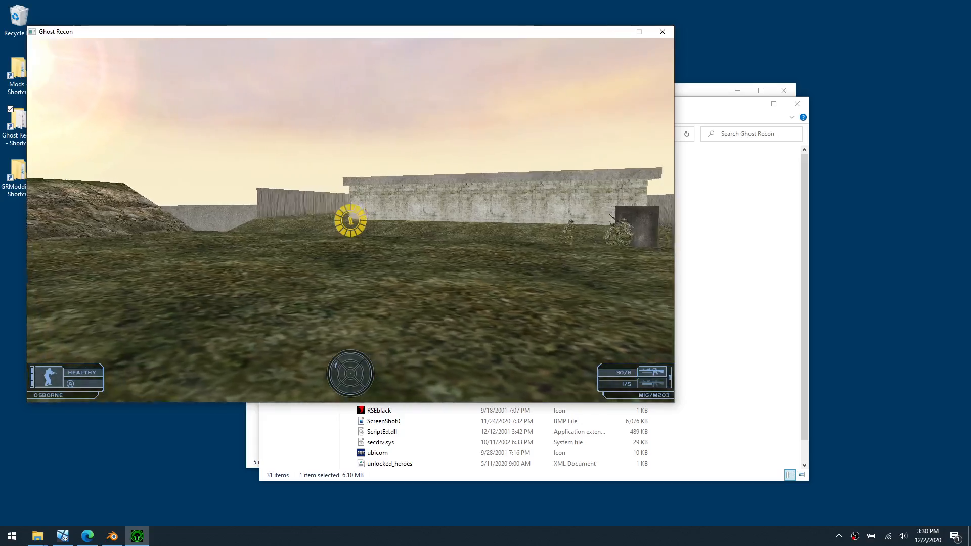
- Walk along the base of the rocky cliff toward the dirt road while firing test shots at its slope
key(w)
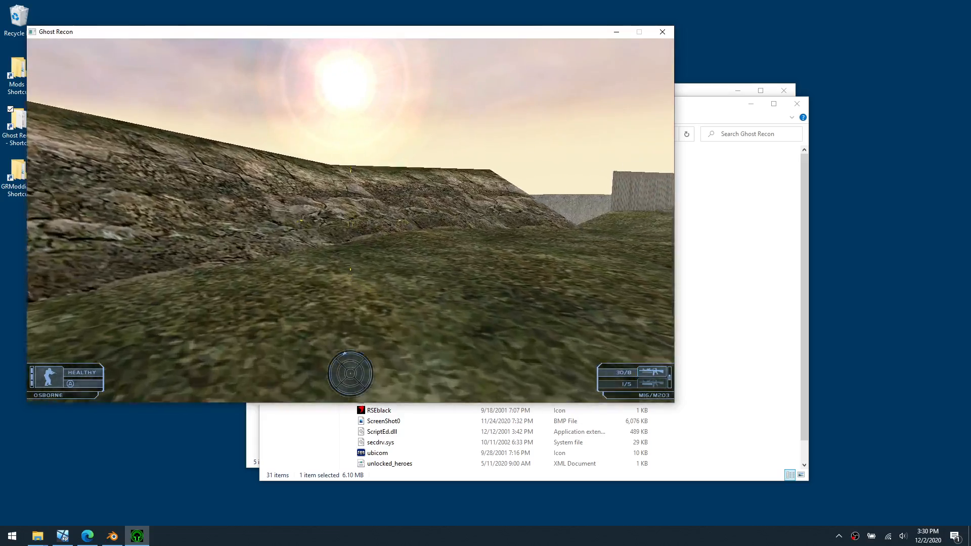
click(350, 220)
key(w)
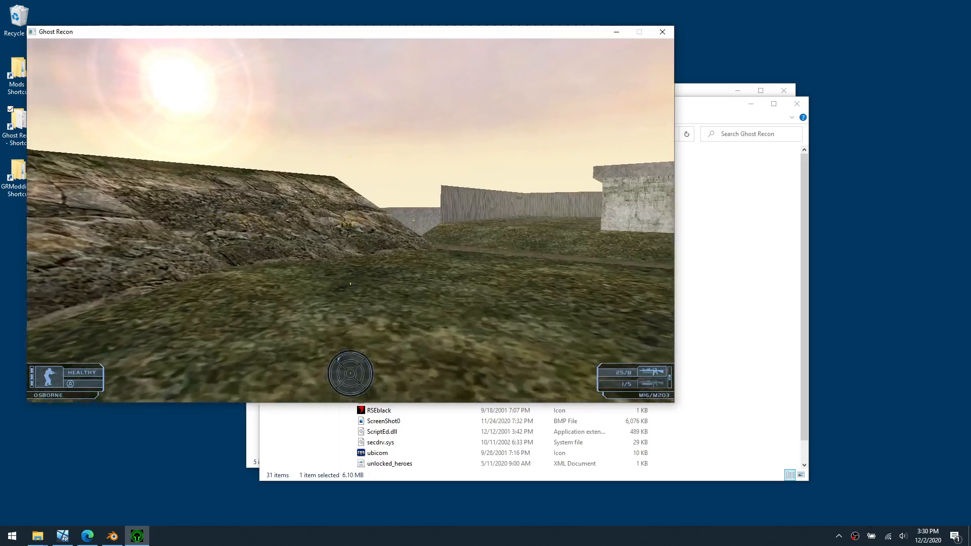
click(350, 221)
key(w)
click(351, 221)
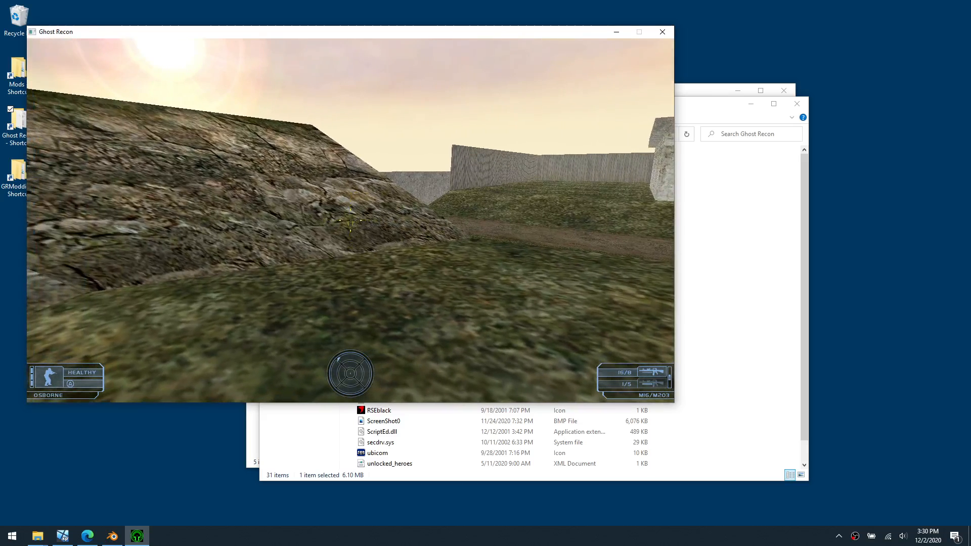
click(350, 220)
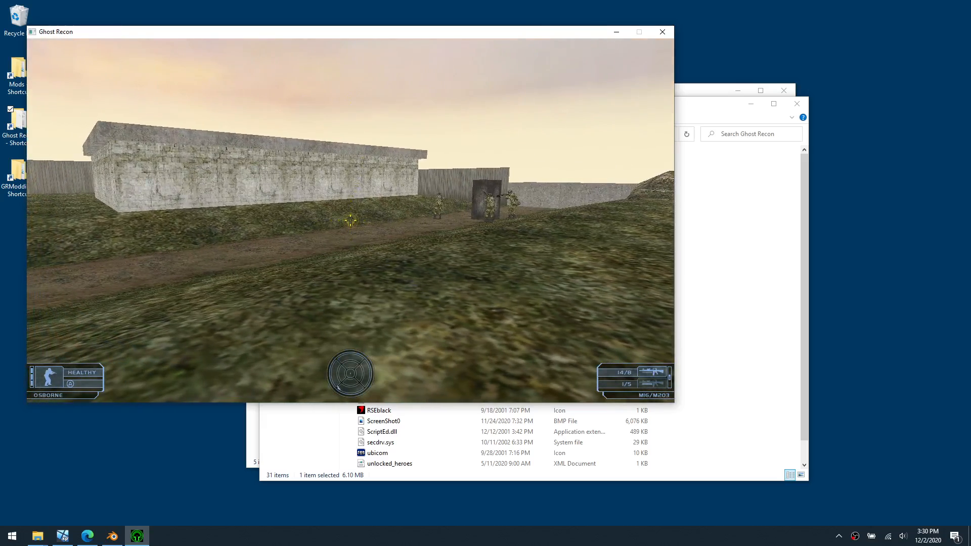
- Walk around the level firing at the wooden fence and the rocky cliffs to check bullet impacts and collision
key(Escape)
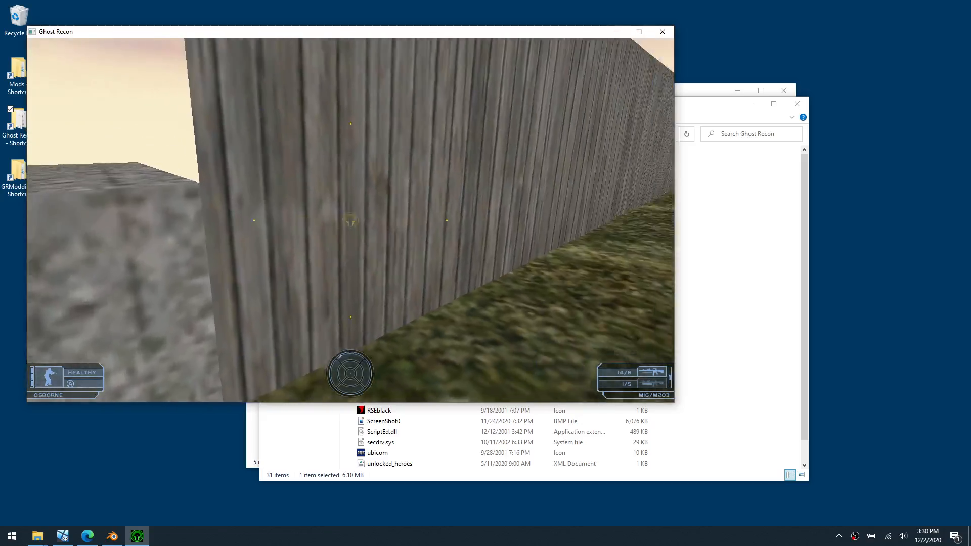
click(350, 220)
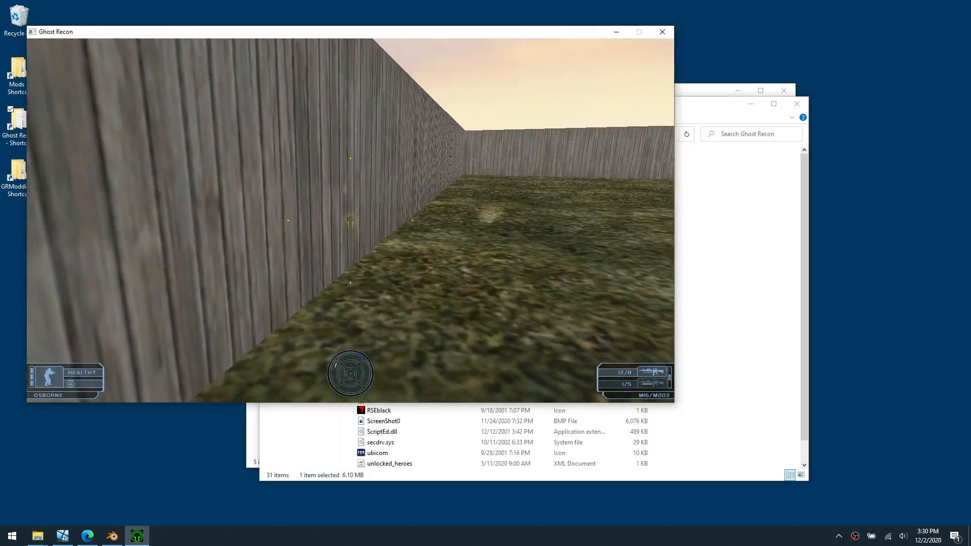
click(351, 221)
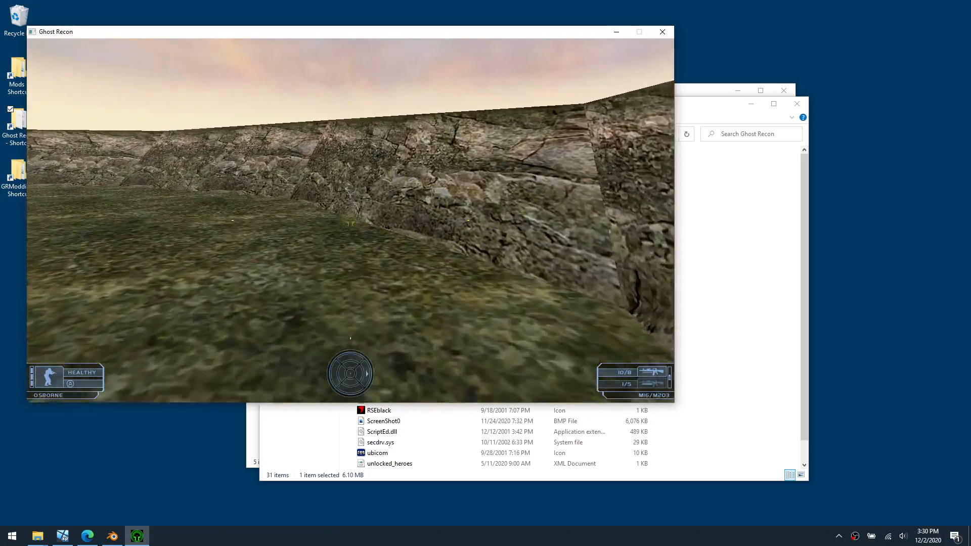
click(350, 221)
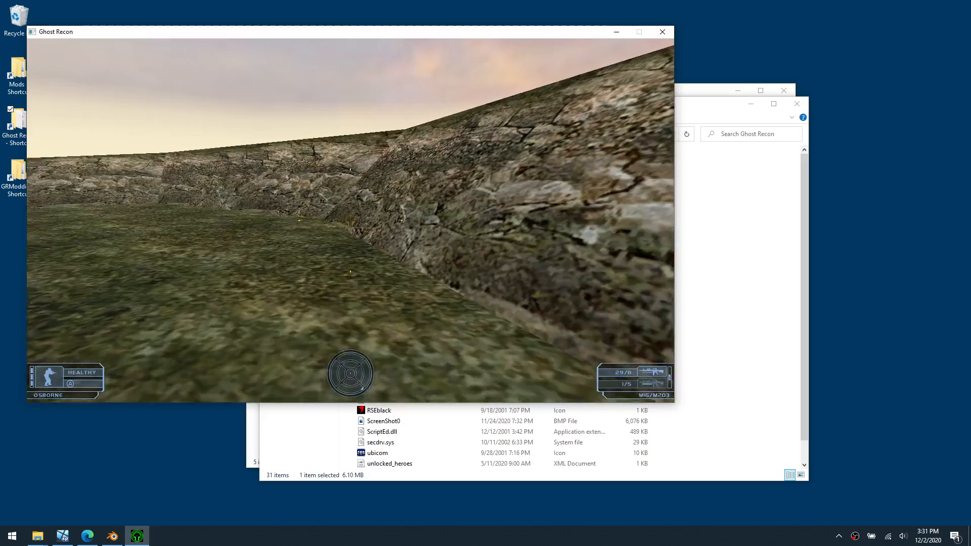
key(w)
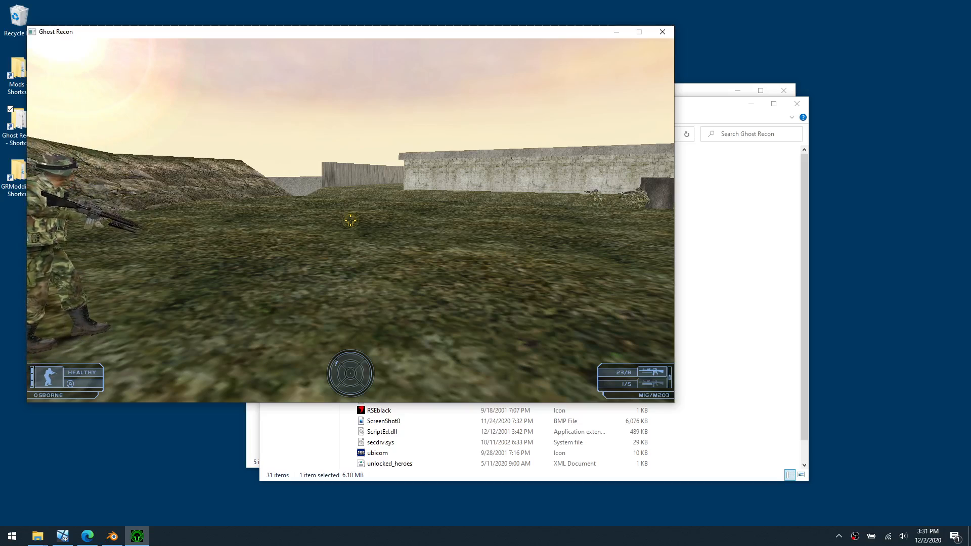
- Quit the Ghost Recon mission and switch to the testlevel scene in 3ds Max
key(Escape)
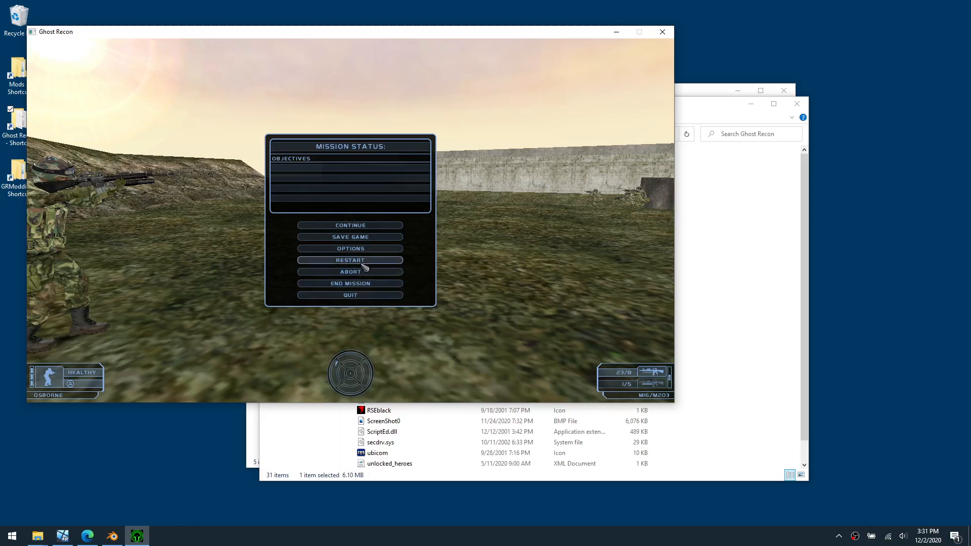
click(369, 295)
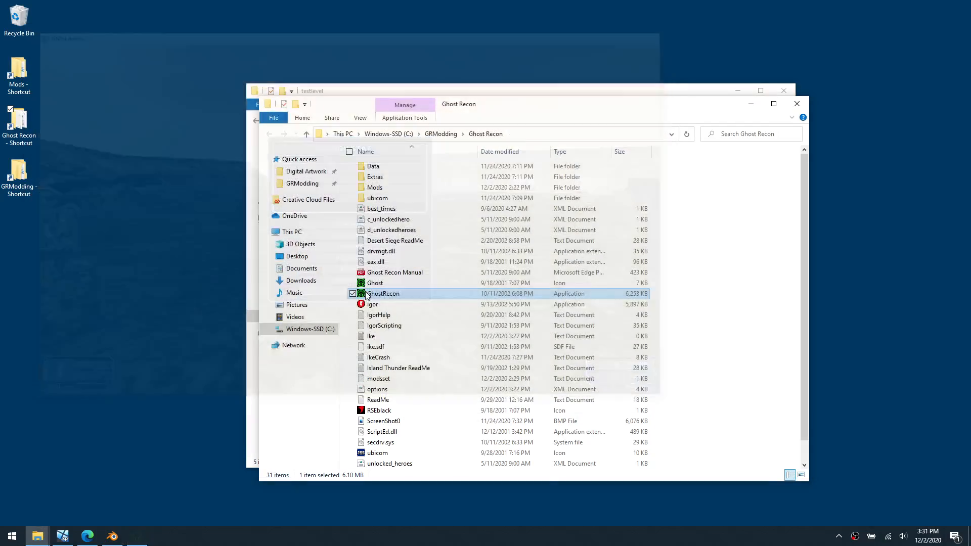
click(65, 537)
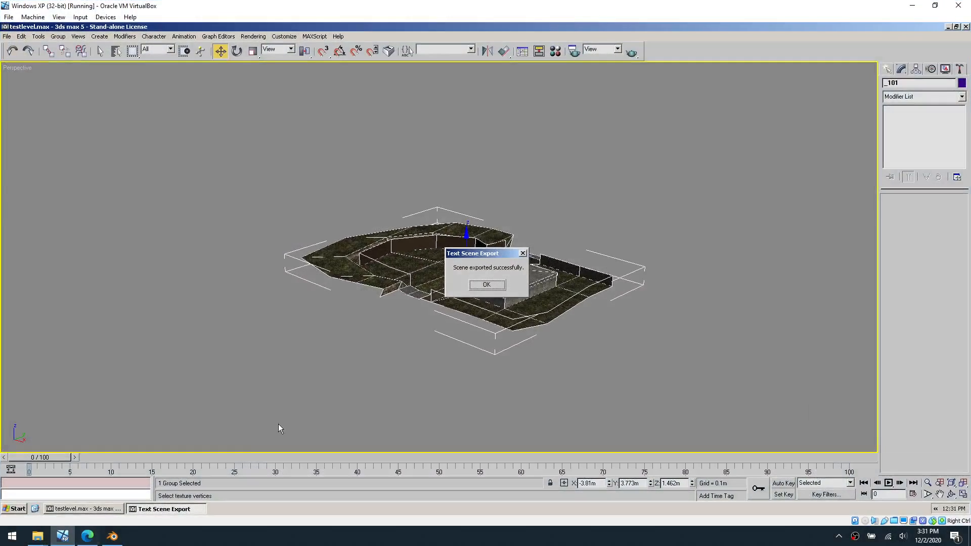
- Dismiss the scene export message and deselect the exported level group
click(487, 284)
click(444, 371)
scroll(450, 364, up, 5)
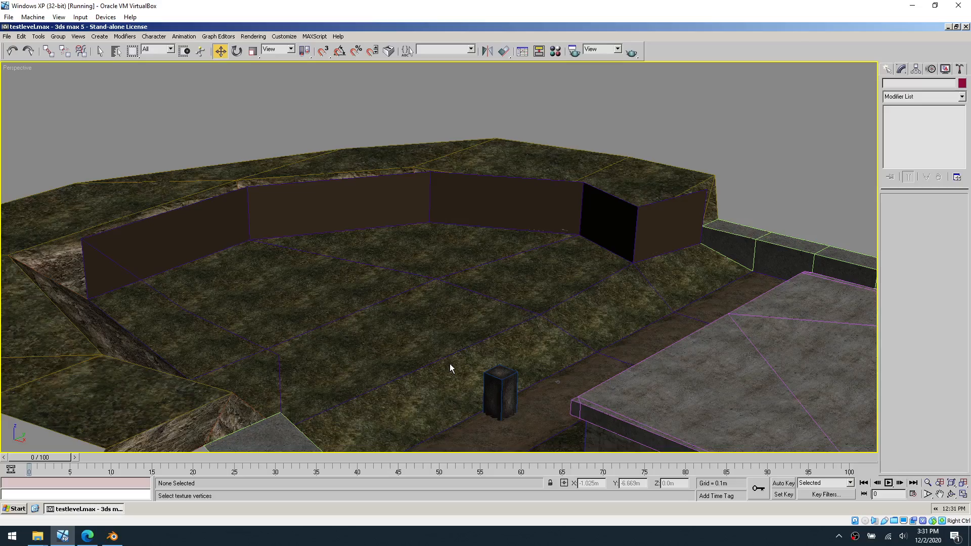
alt+middle_drag(430, 348, 484, 361)
- In Blender, add a cube to the level and place it on the building's roof, raised to about 4.2 m
click(113, 536)
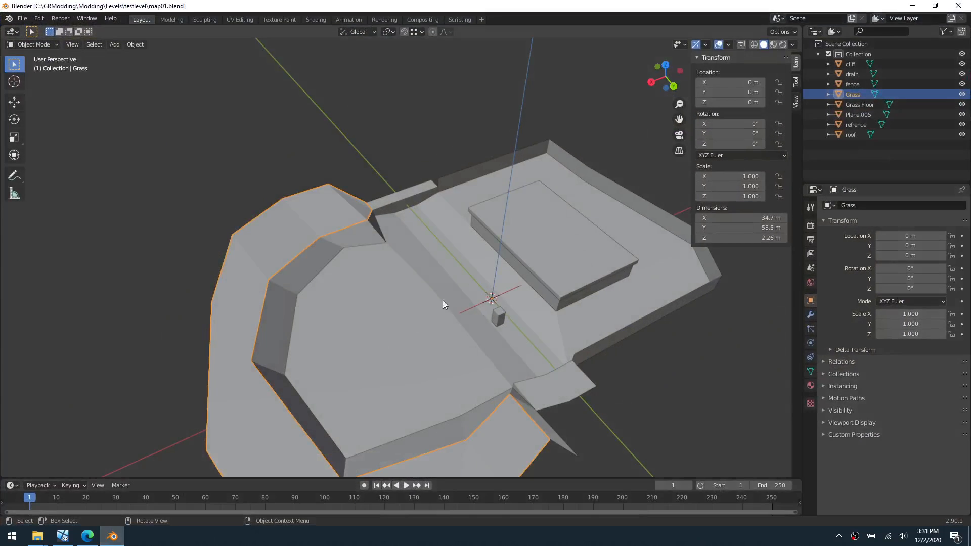
key(shift+a)
mouse_move(535, 286)
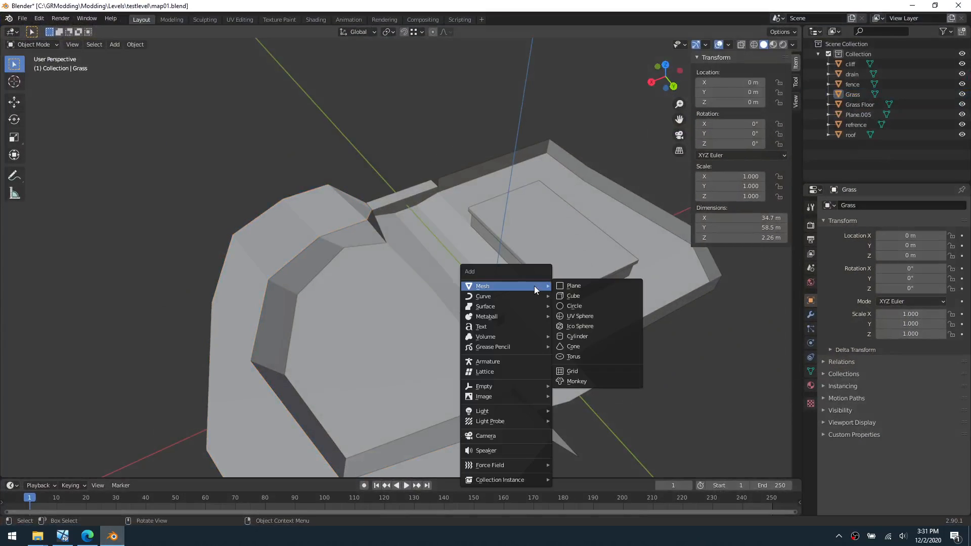
click(580, 297)
key(g)
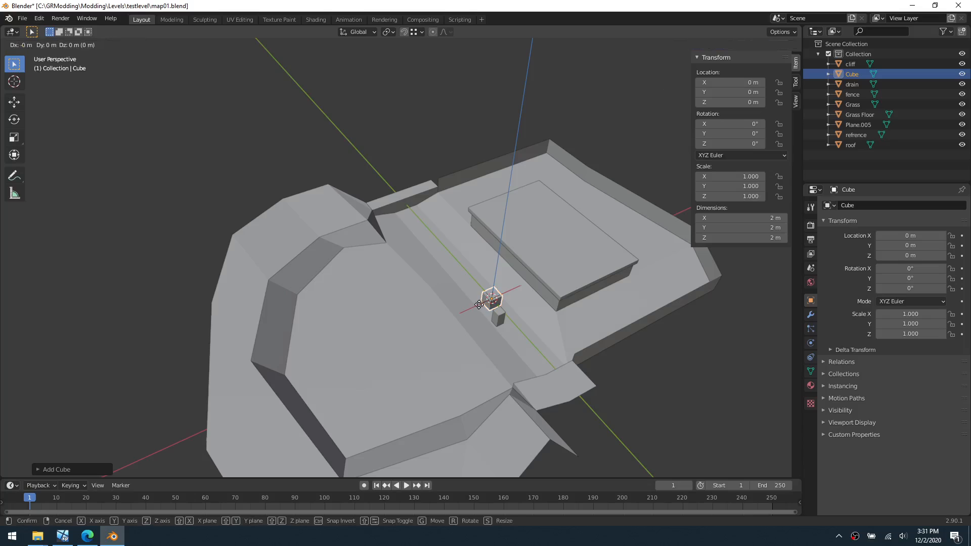
click(528, 252)
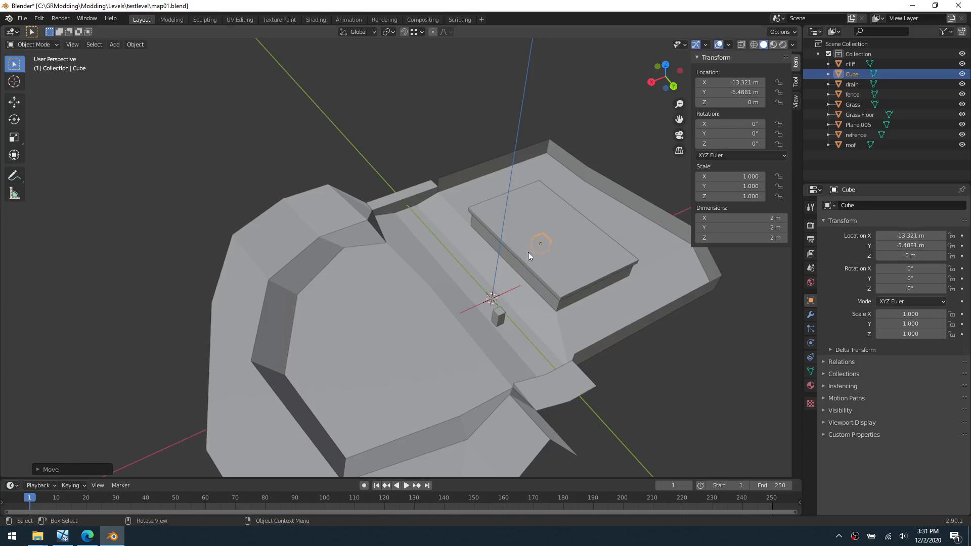
key(g)
key(z)
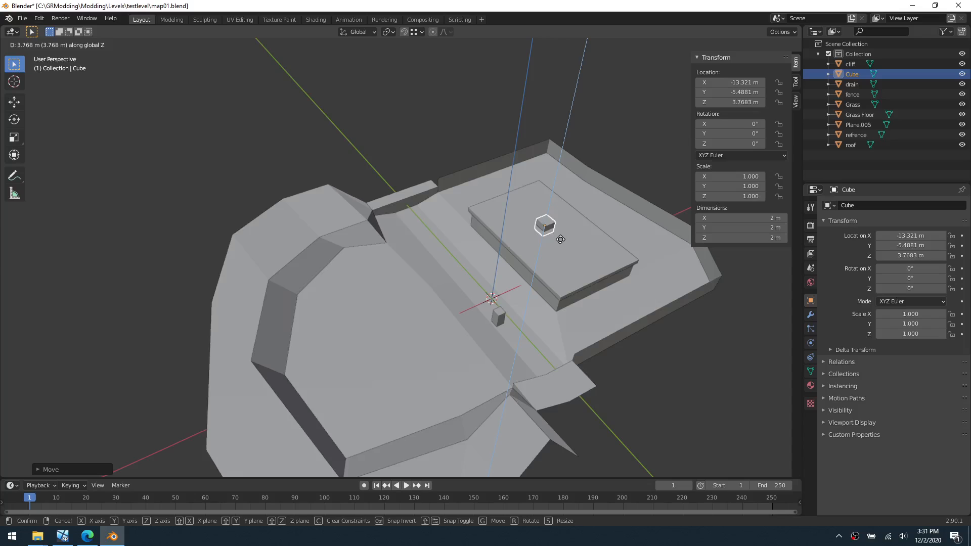
click(566, 238)
shift+middle_drag(550, 247, 418, 309)
scroll(420, 309, up, 3)
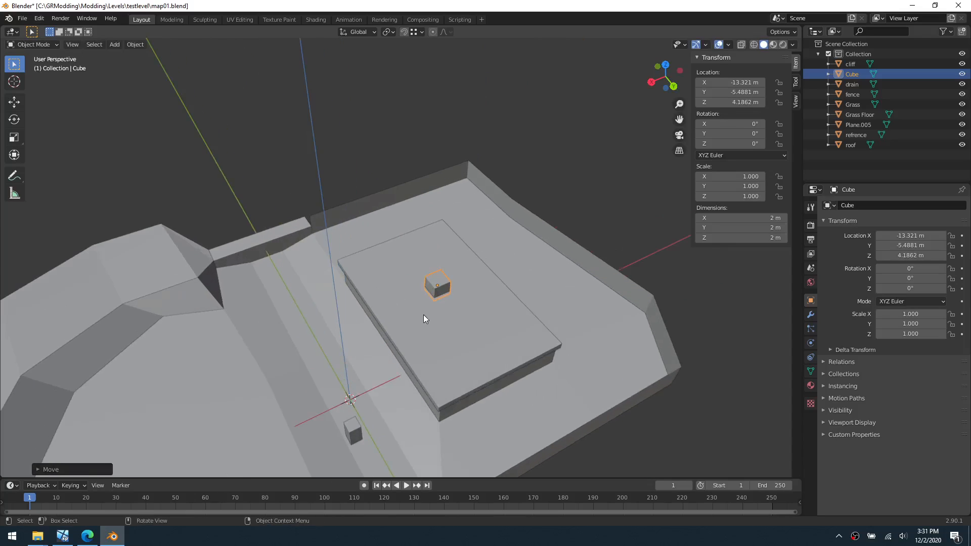
middle_drag(538, 313, 501, 338)
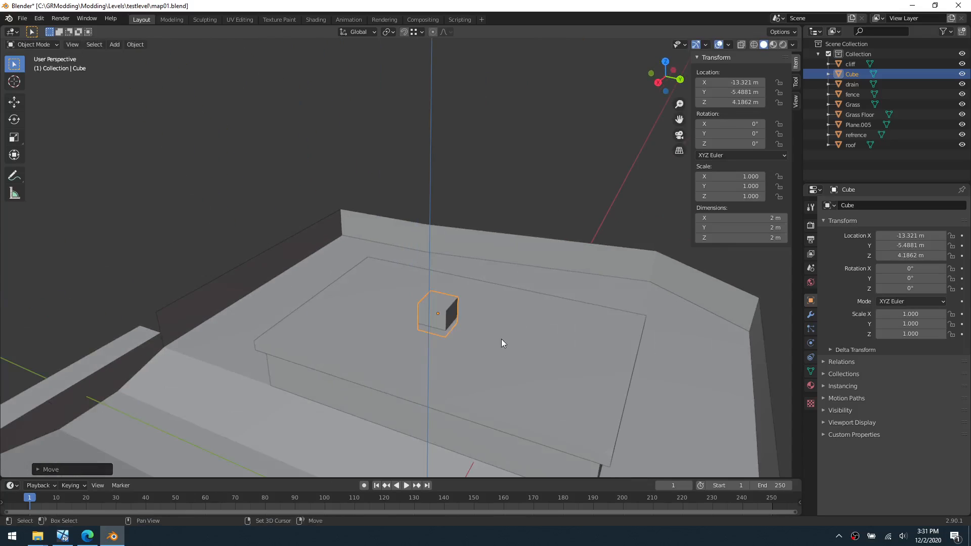
- Duplicate the roof cube, scale the copy horizontally to about 2.87, and move it along Y beside the original
key(shift+d)
key(s)
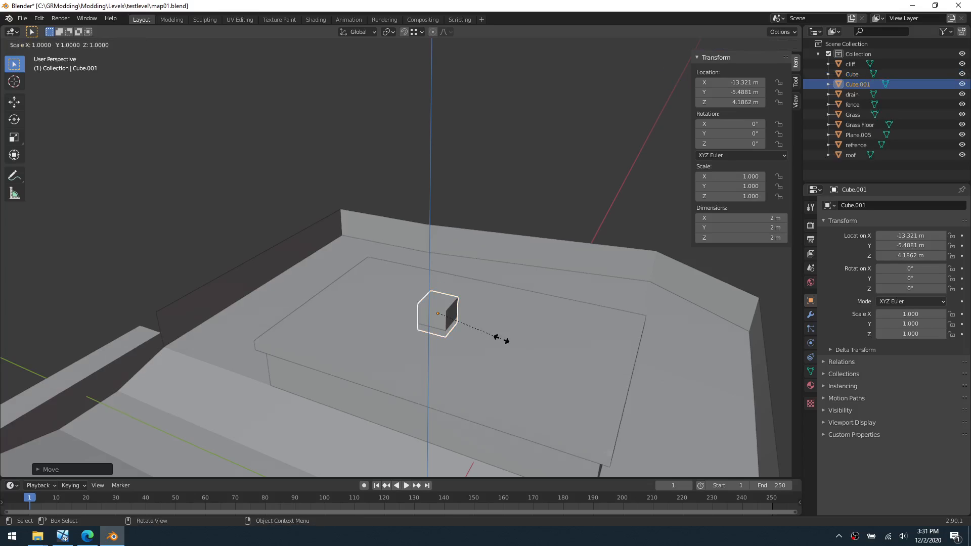
key(shift+z)
click(600, 425)
key(g)
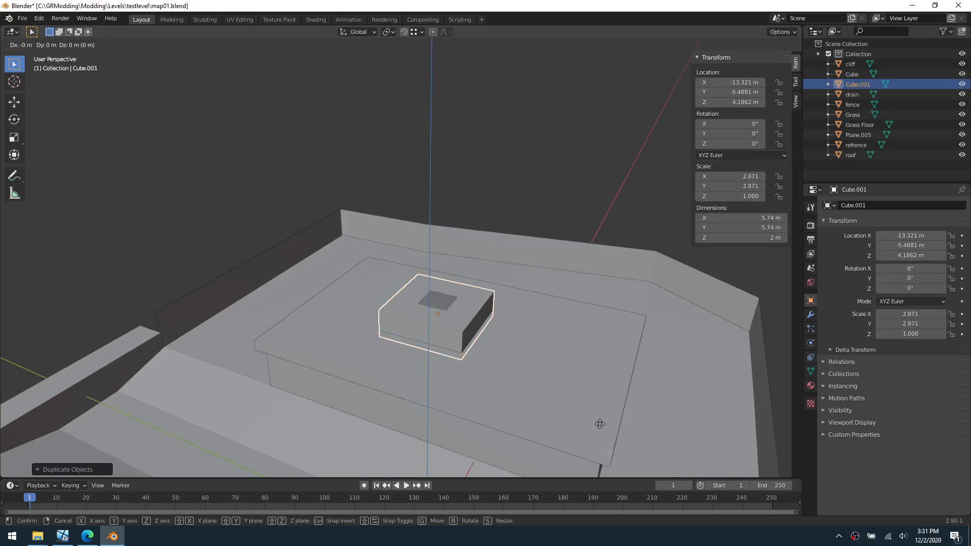
key(y)
click(692, 425)
- Select both boxes on the roof and join them into one object
shift+click(446, 322)
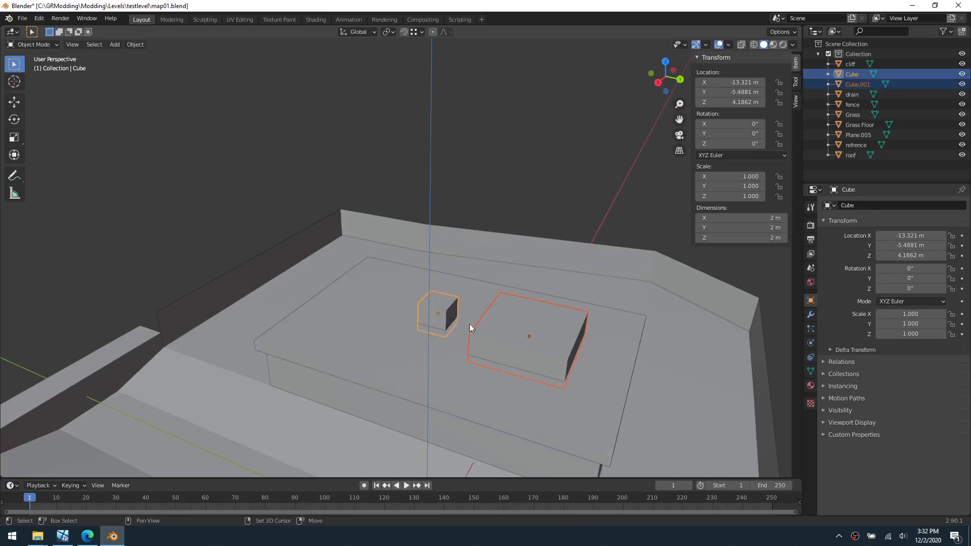
click(530, 342)
shift+click(445, 313)
key(ctrl+j)
- Export only the joined roof boxes as the Wavefront file ac.obj in the tempexports folder
click(22, 18)
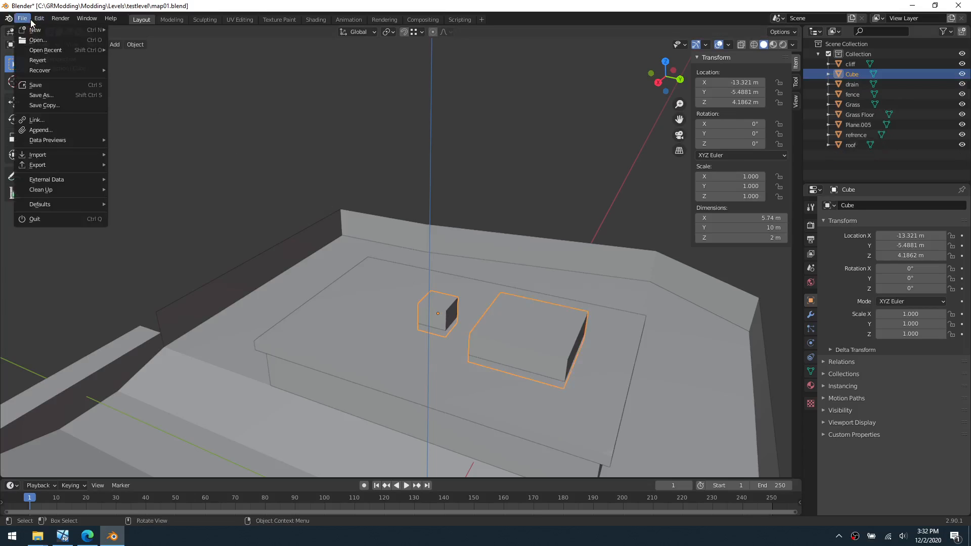
mouse_move(75, 164)
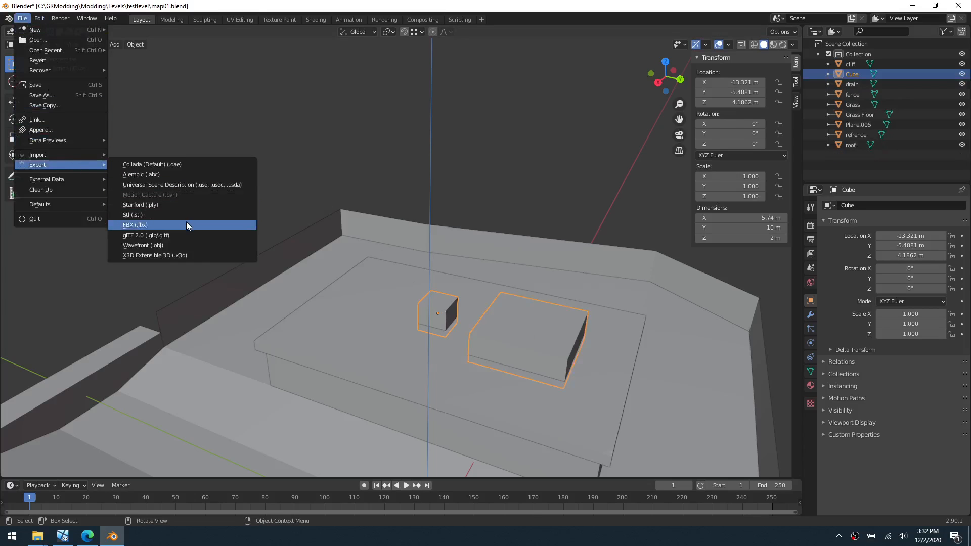
click(187, 246)
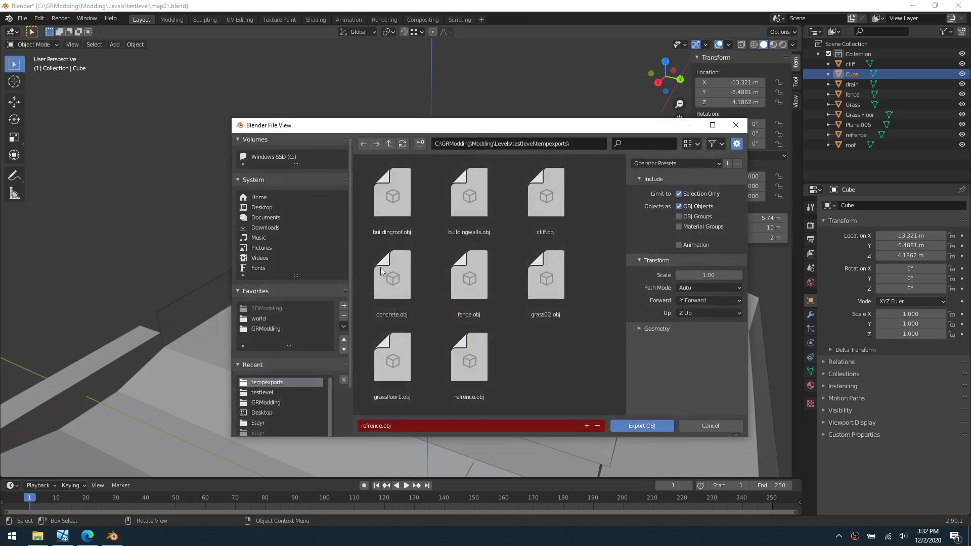
click(497, 425)
text(ac)
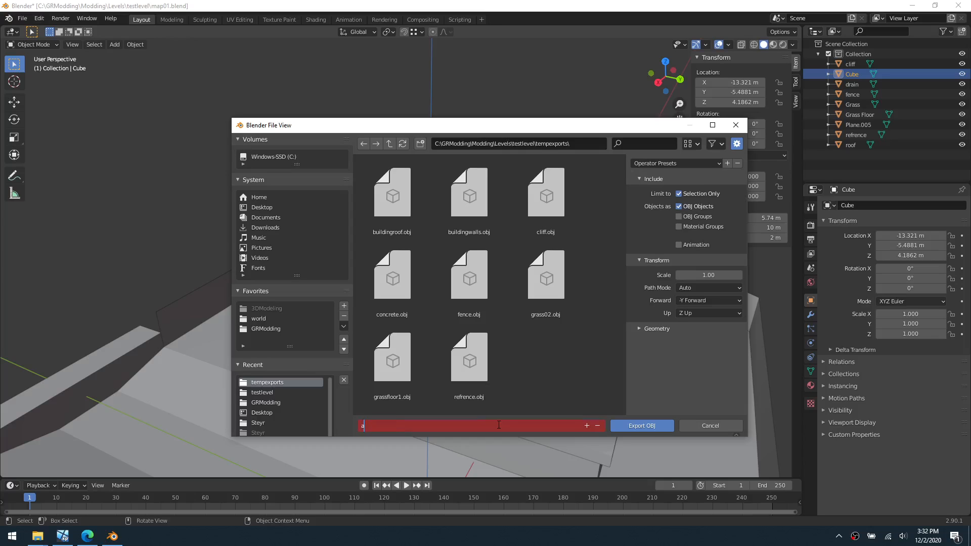
key(Return)
key(Return)
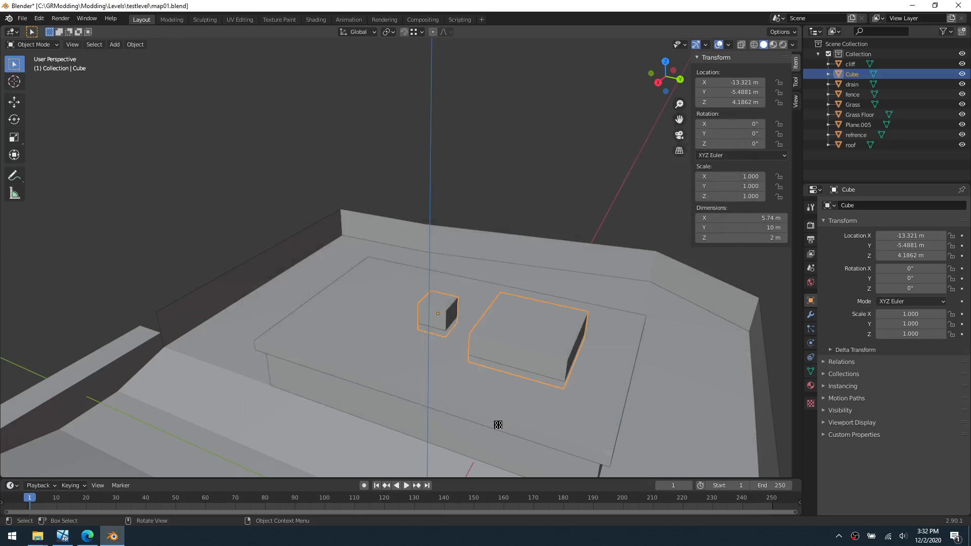
click(88, 536)
click(112, 537)
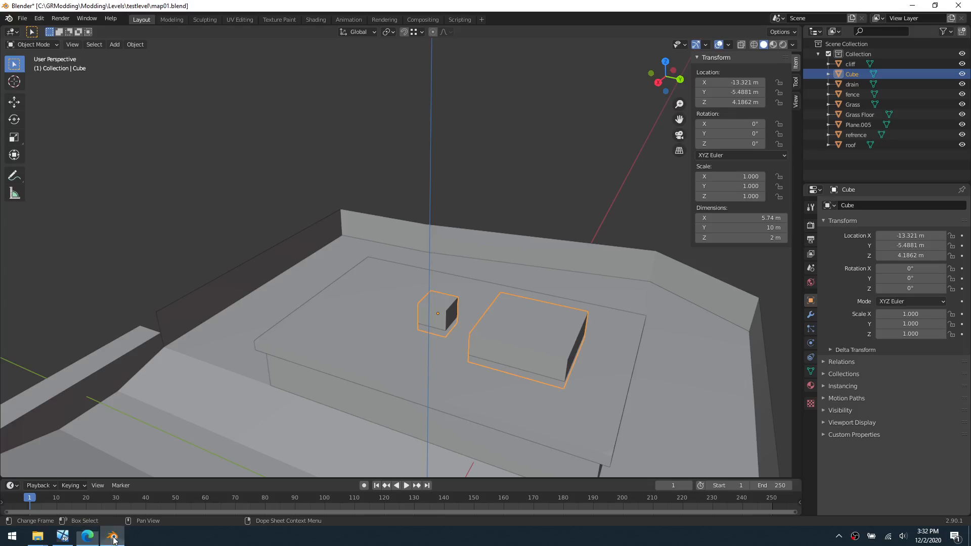
click(162, 403)
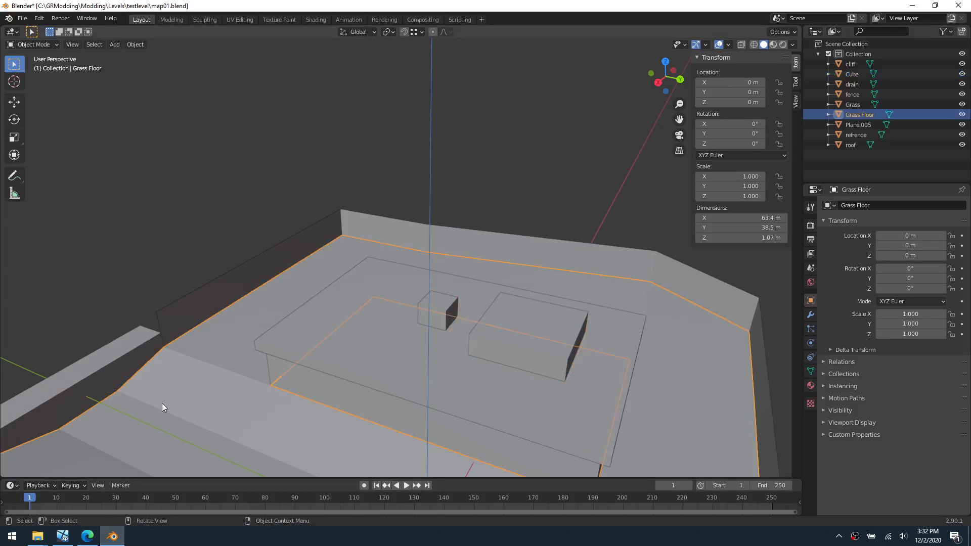
- In 3ds Max, import ac.obj into the testlevel scene with the multiple option, accepting the suggested new object name
click(62, 536)
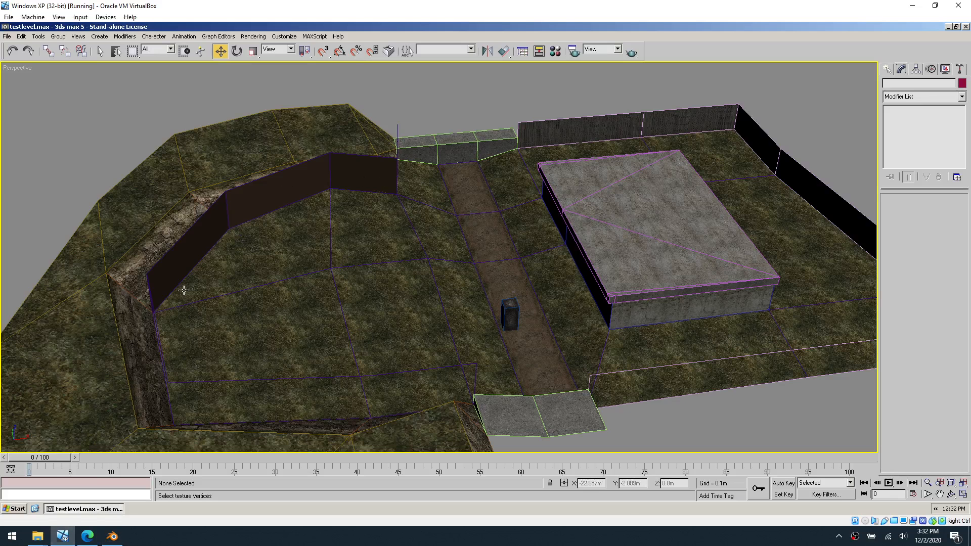
click(7, 37)
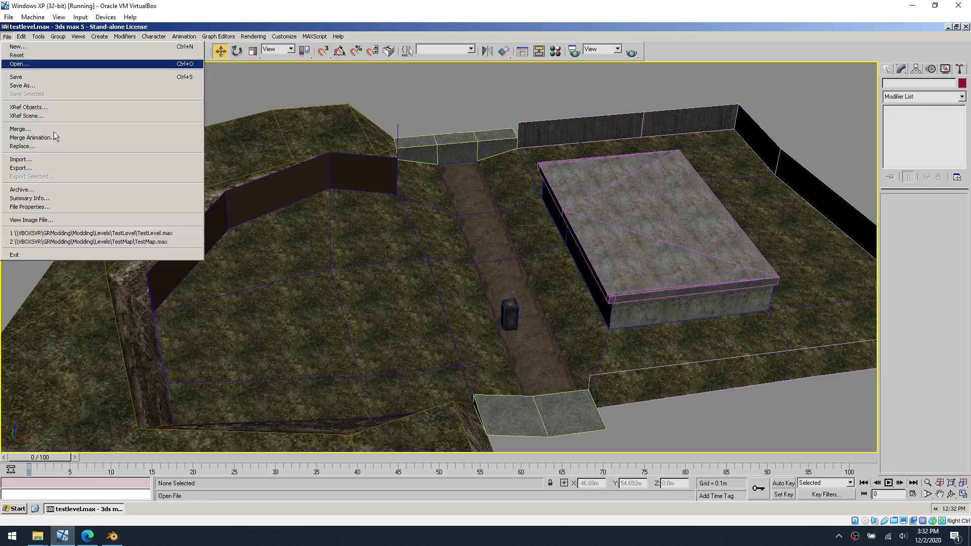
click(90, 160)
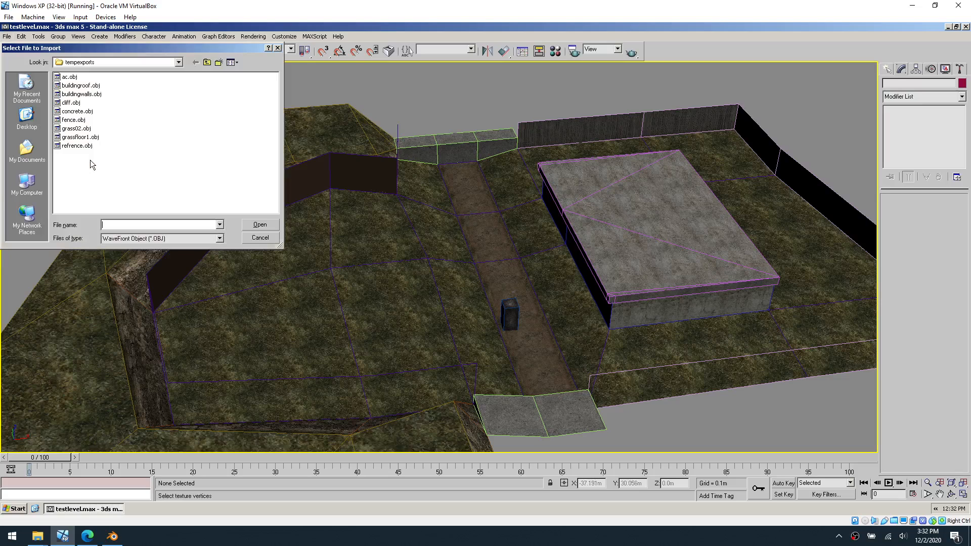
click(75, 78)
double_click(76, 79)
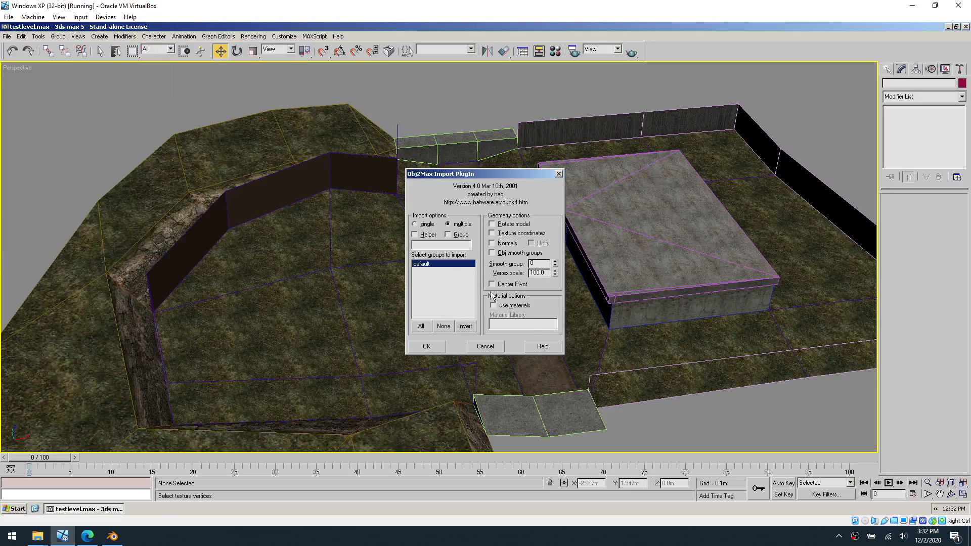
click(422, 346)
click(483, 301)
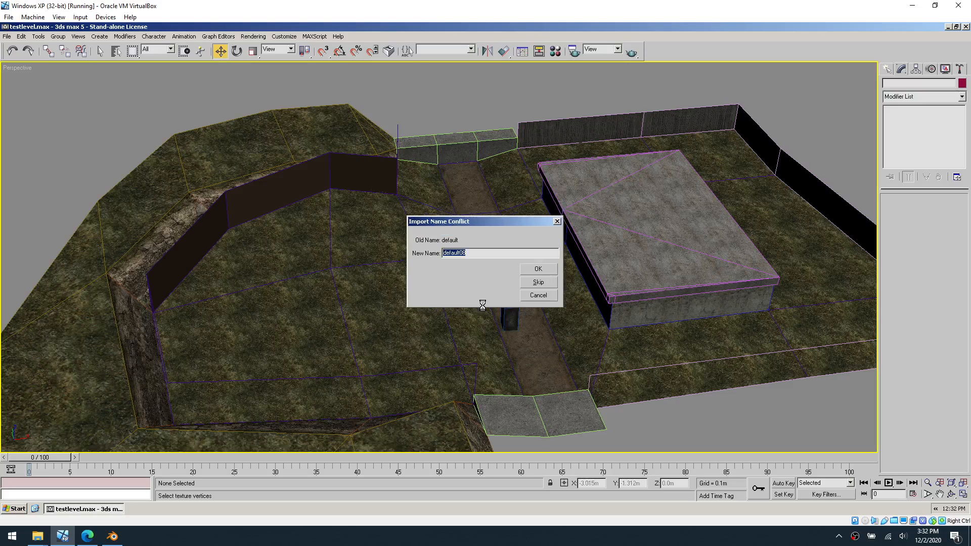
click(538, 269)
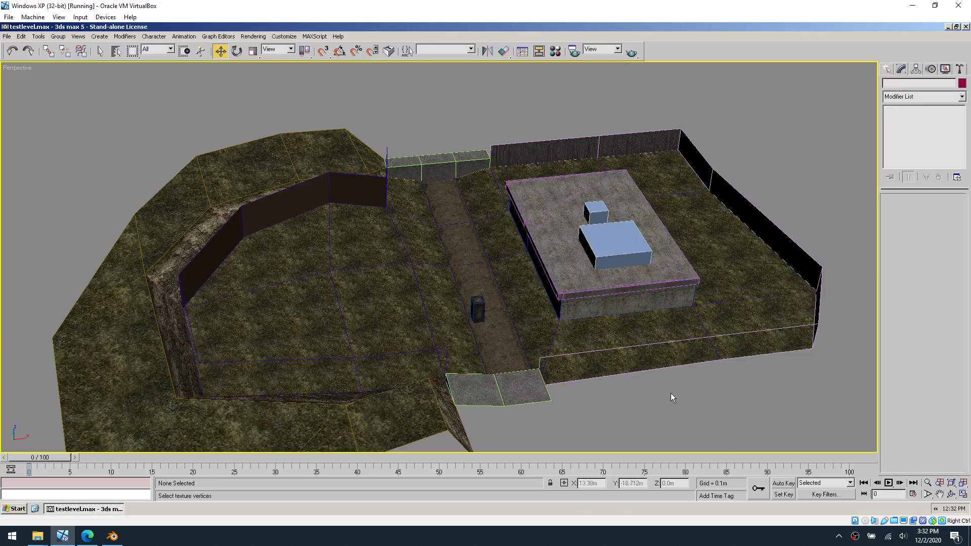
middle_drag(602, 349, 468, 324)
scroll(468, 323, up, 3)
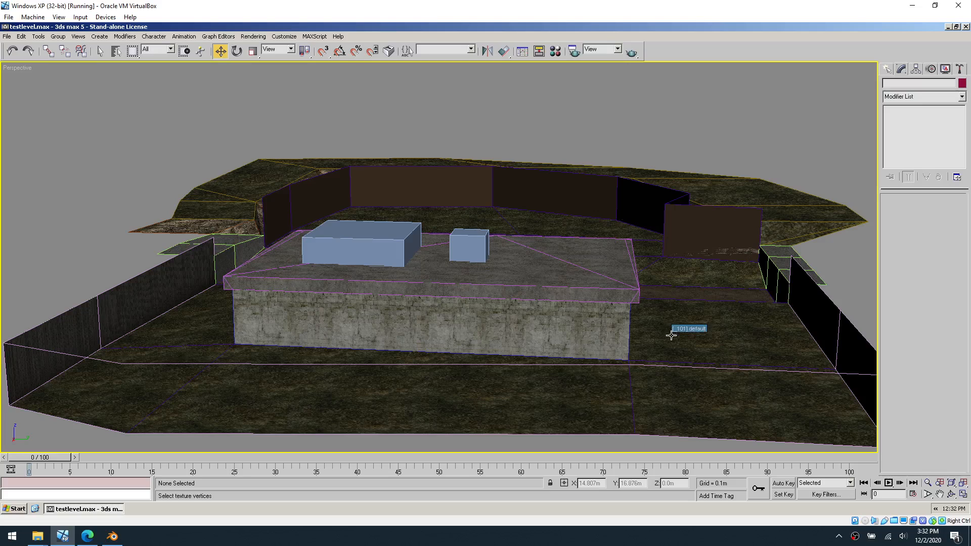
alt+middle_drag(671, 336, 243, 322)
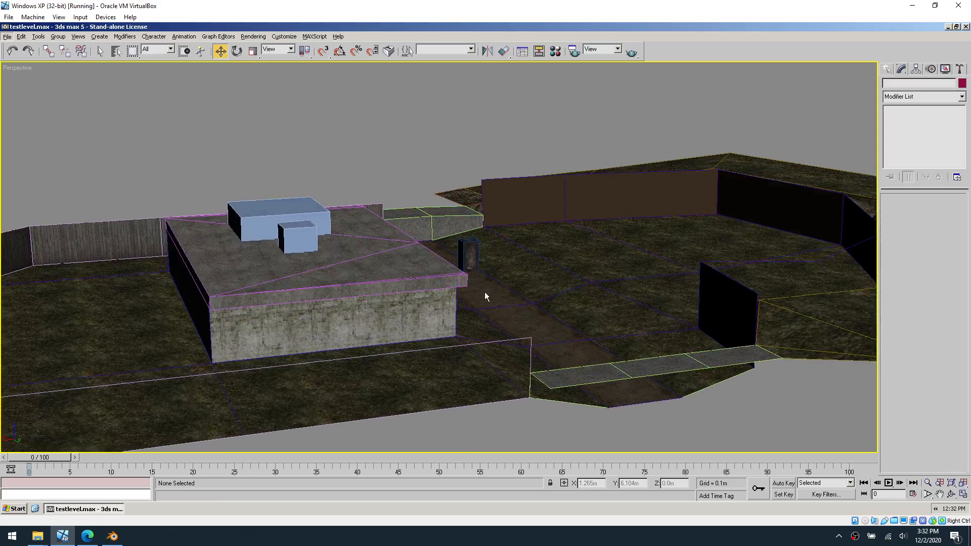
alt+middle_drag(605, 282, 479, 294)
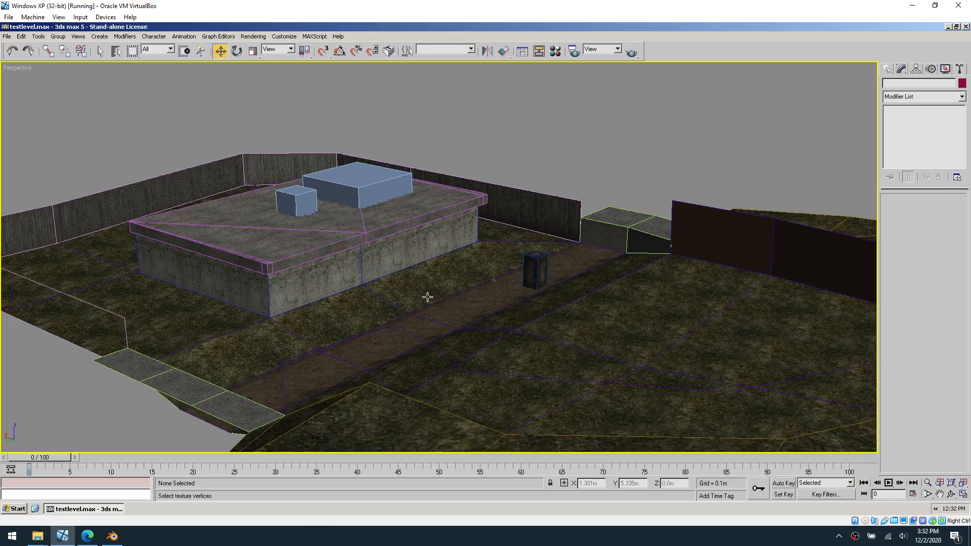
- Check the imported roof boxes and the level group by selecting each one, and inspect the roof from the opposite side
click(355, 177)
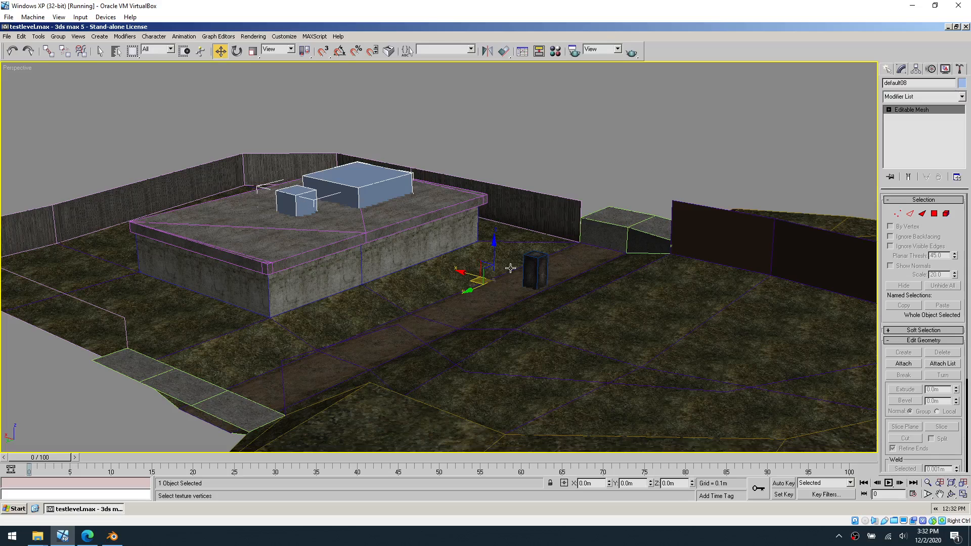
click(539, 268)
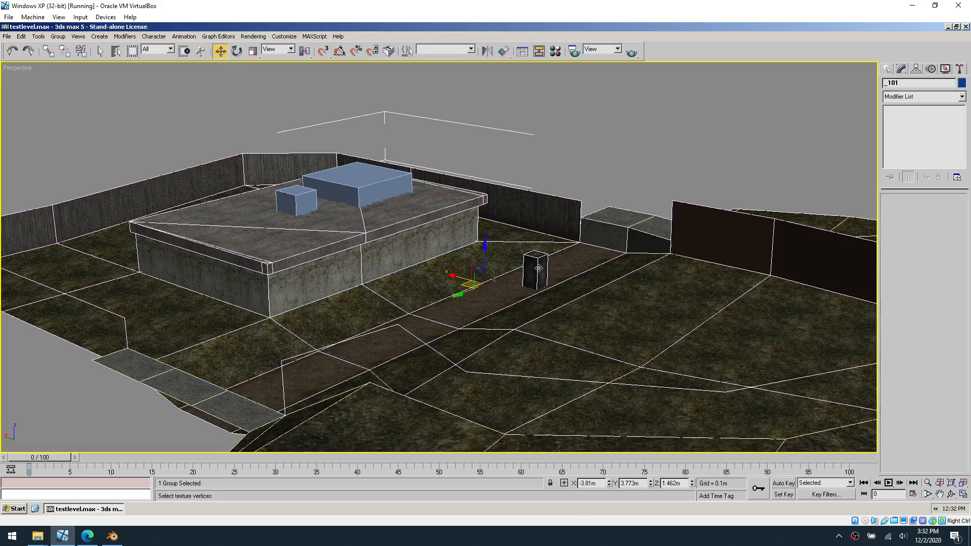
click(604, 153)
click(635, 231)
click(610, 175)
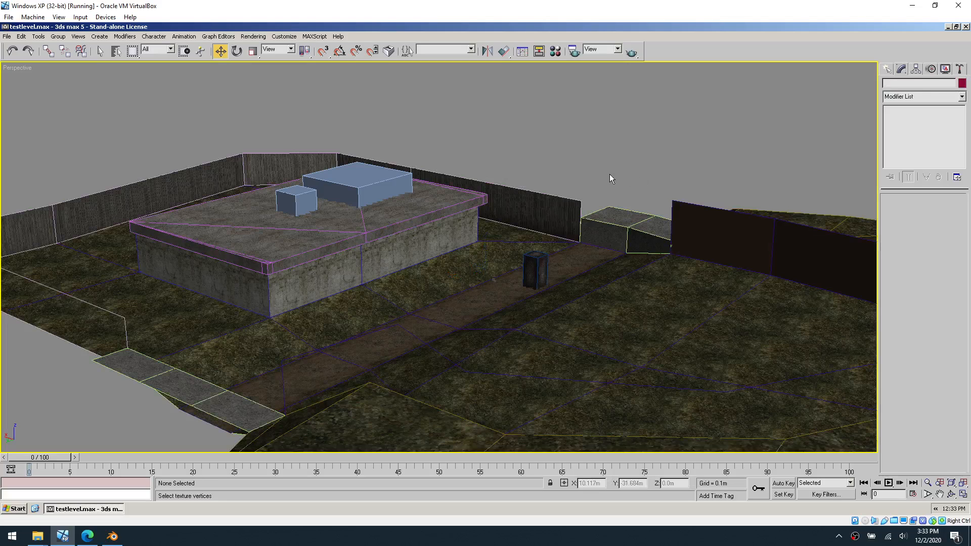
scroll(609, 174, down, 3)
alt+middle_drag(465, 269, 669, 278)
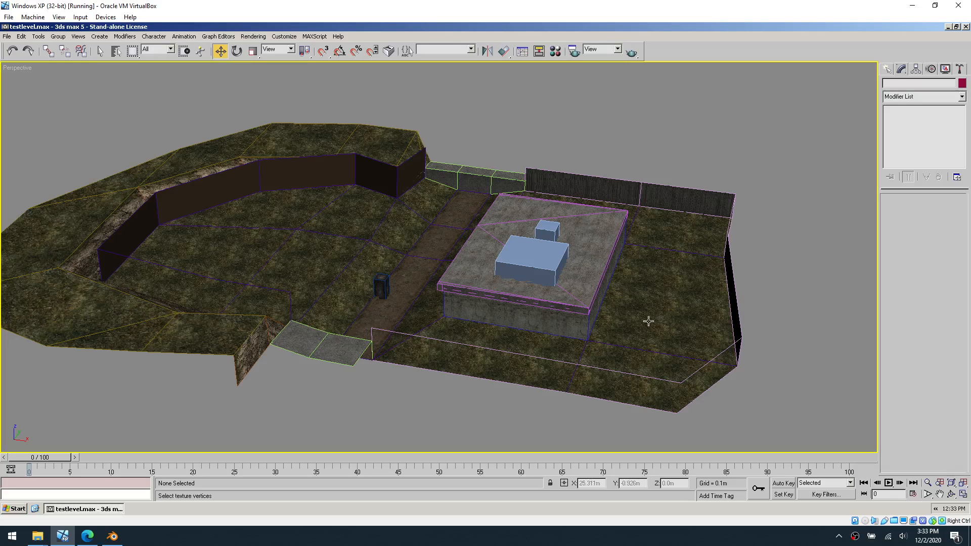
- Select the level group _101 and ungroup it
click(631, 317)
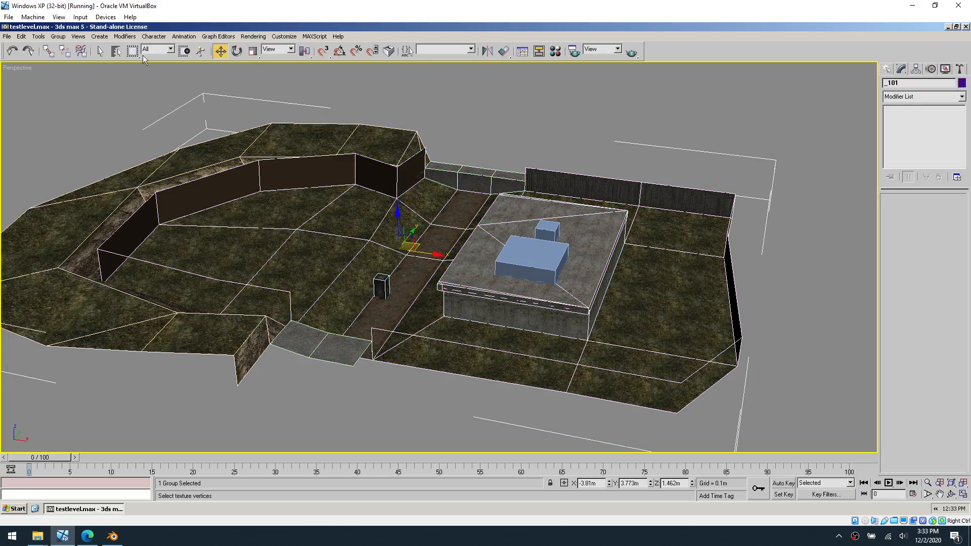
click(59, 40)
click(66, 54)
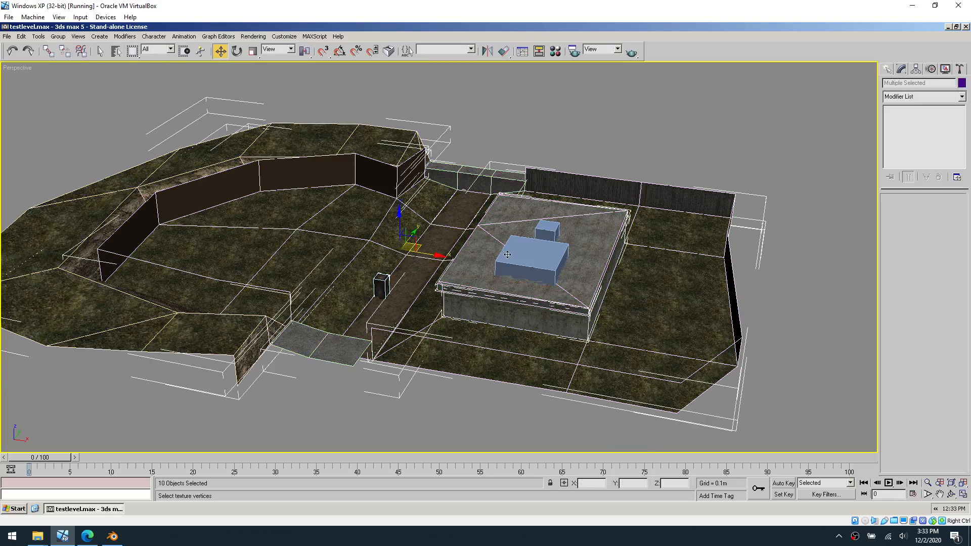
- Add the imported roof boxes to the selected level objects and group them all as _101
ctrl+click(531, 262)
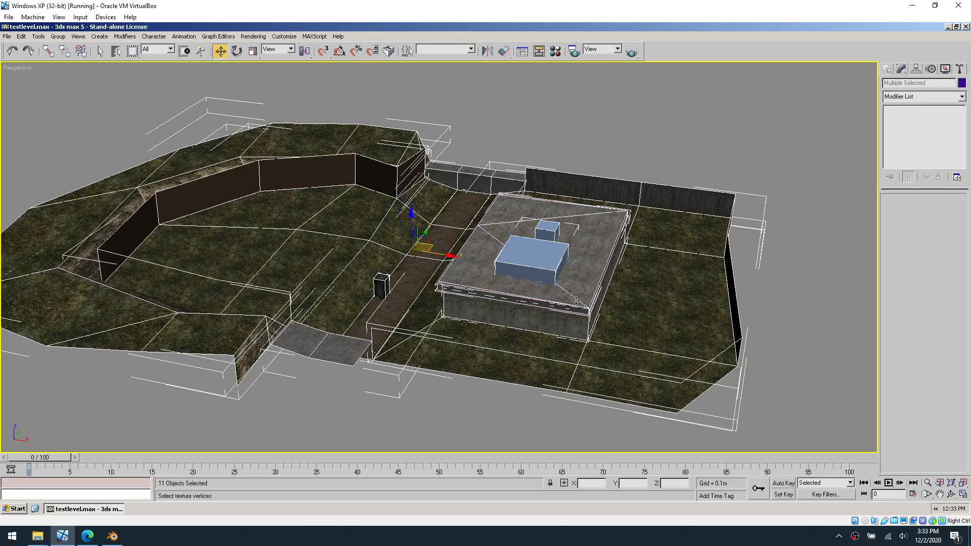
click(58, 36)
click(66, 45)
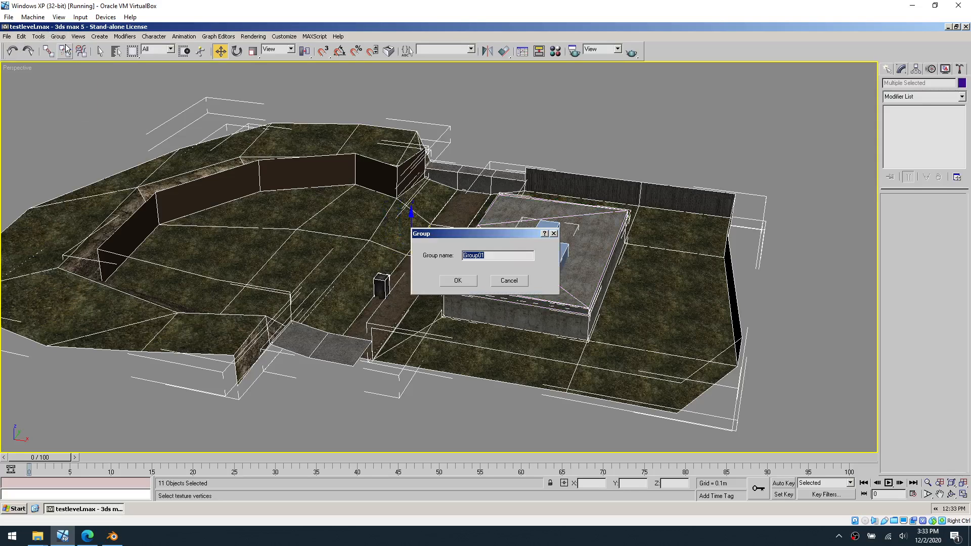
text(_1)
key(Return)
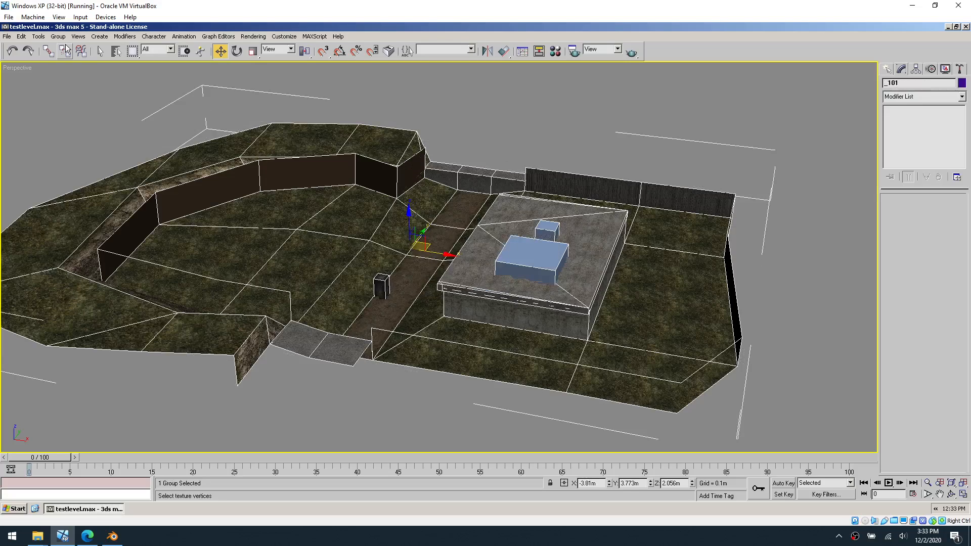
click(453, 143)
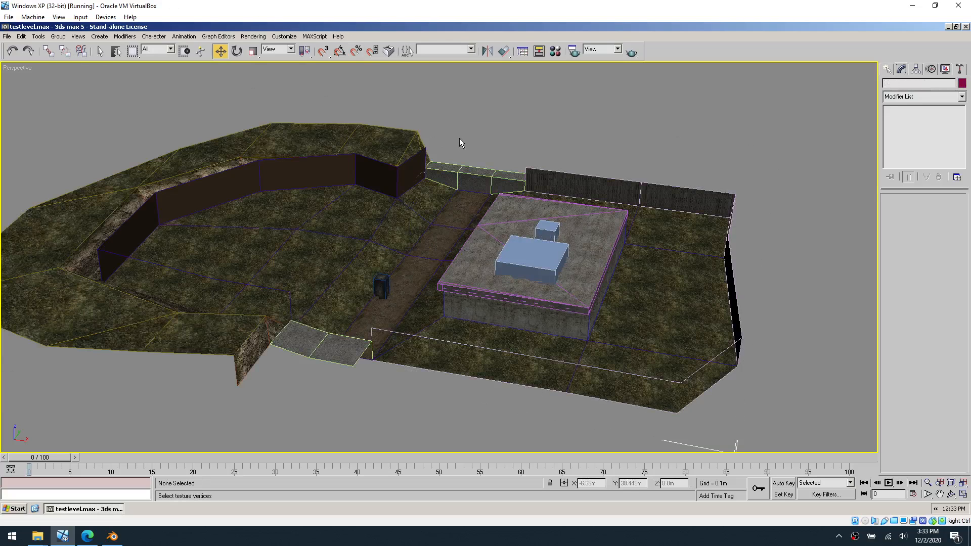
- Review the scene's object lists for anything outside the level group, leaving the dialogs without applying changes
key(h)
click(402, 185)
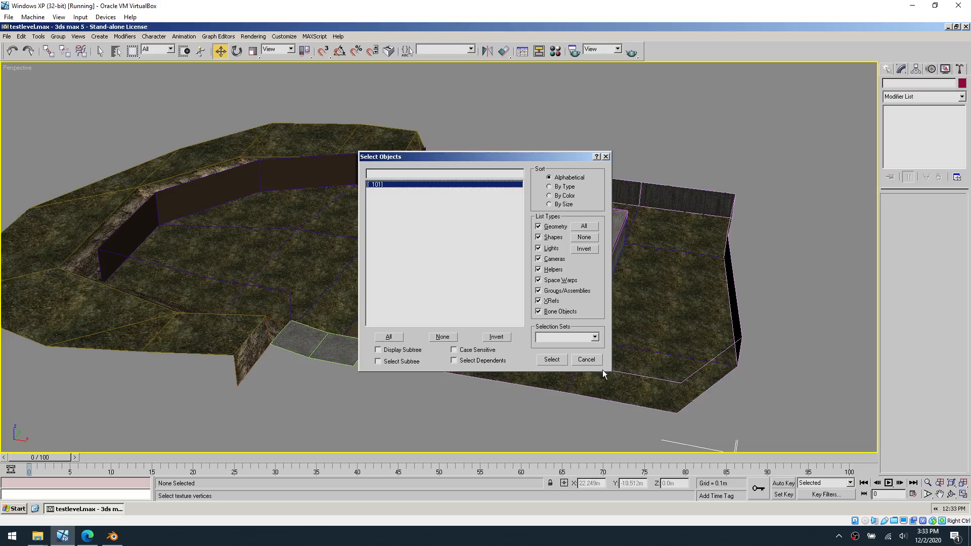
click(587, 359)
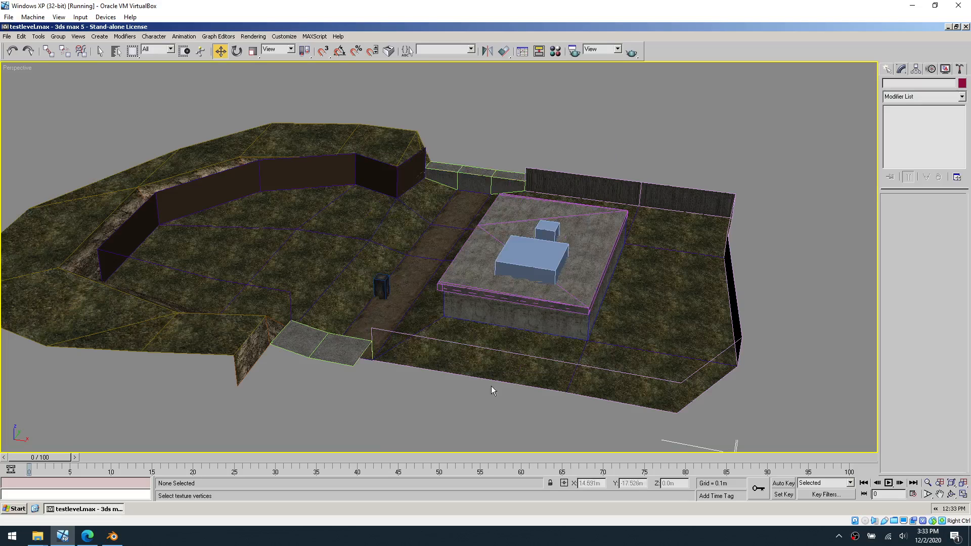
click(495, 337)
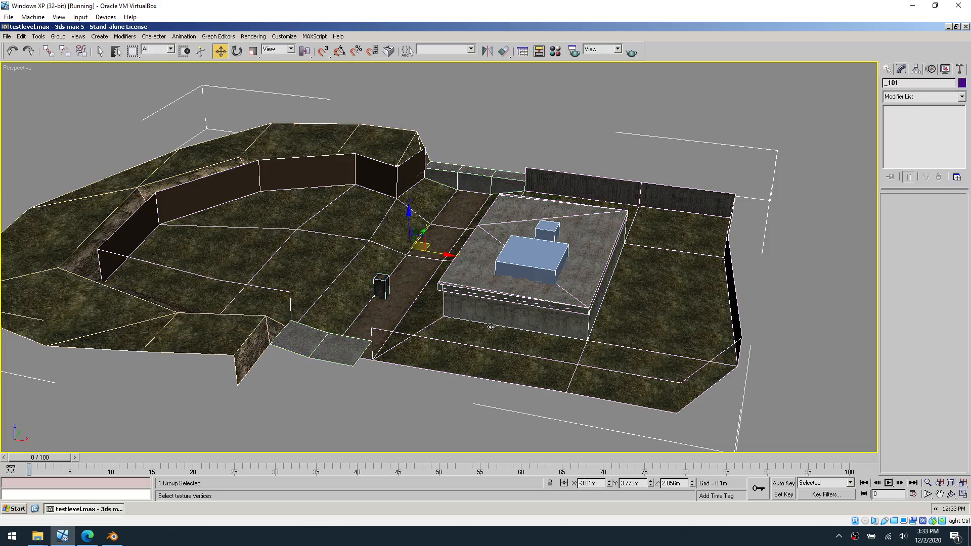
right_click(478, 302)
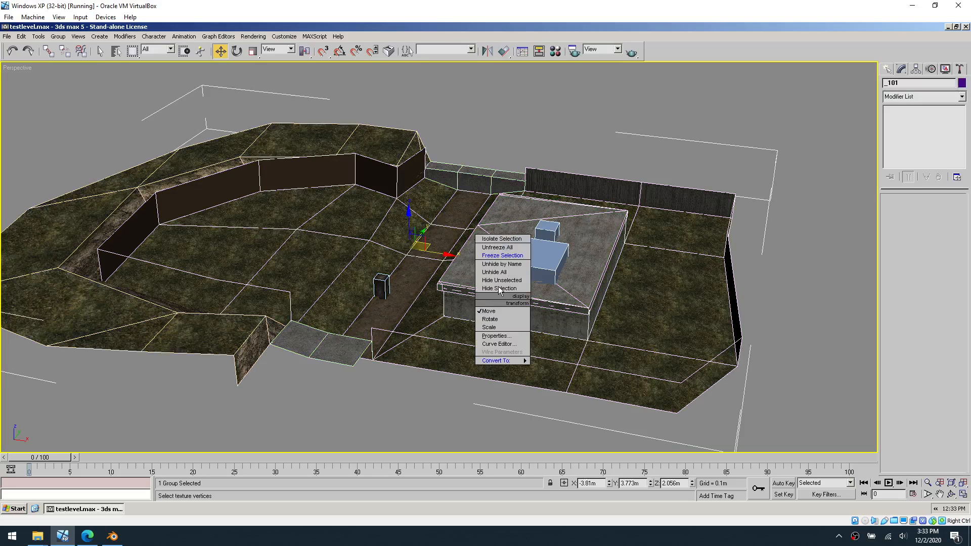
click(520, 264)
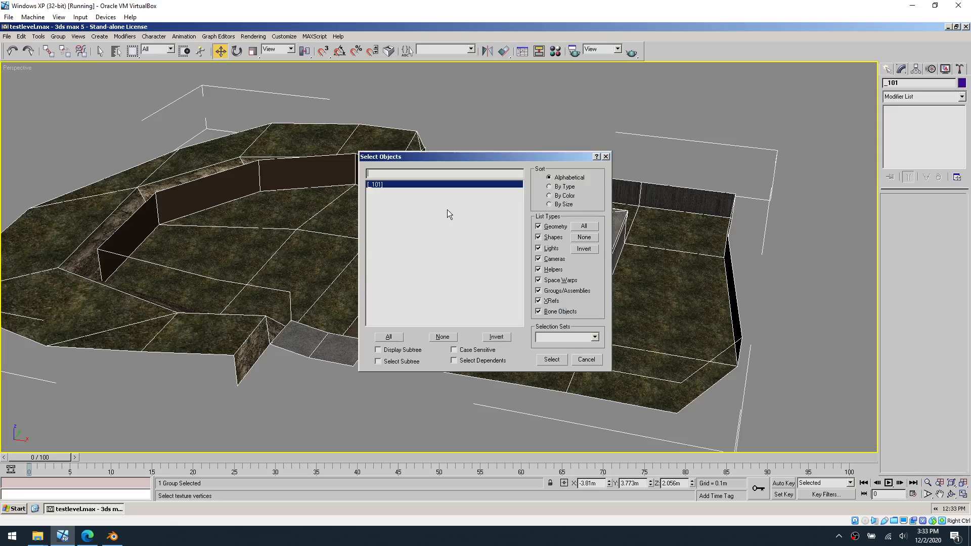
click(586, 360)
- Hide the selected level group with the Display Floater and unhide everything again
click(38, 37)
click(80, 60)
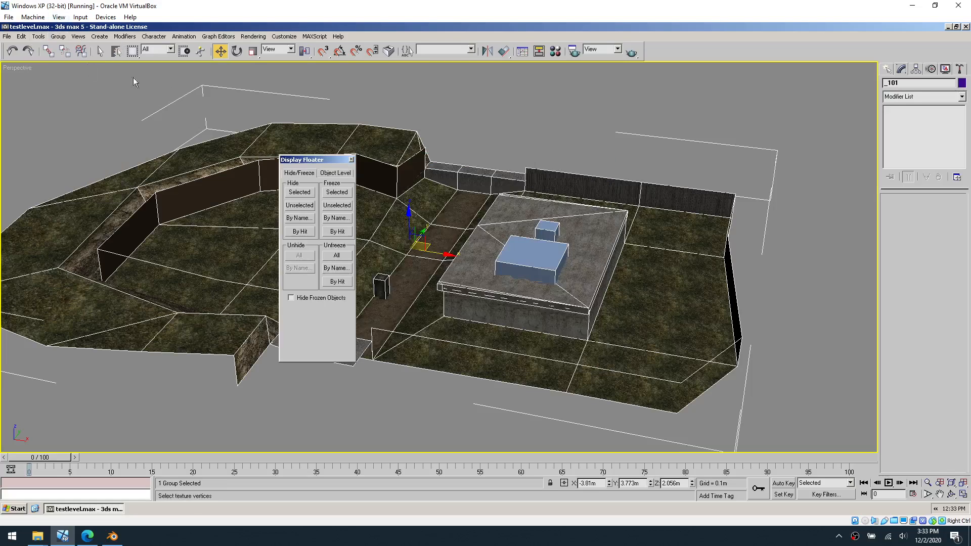
click(299, 194)
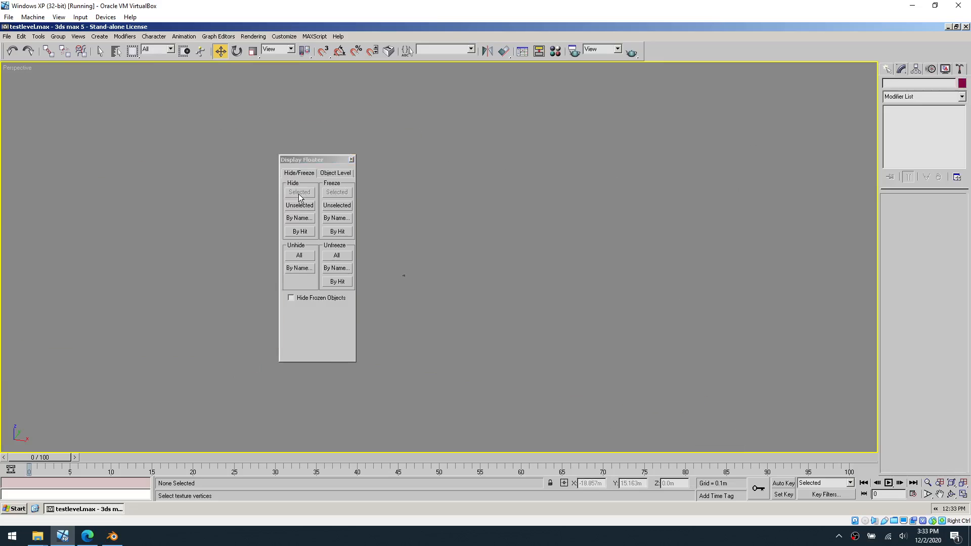
click(300, 255)
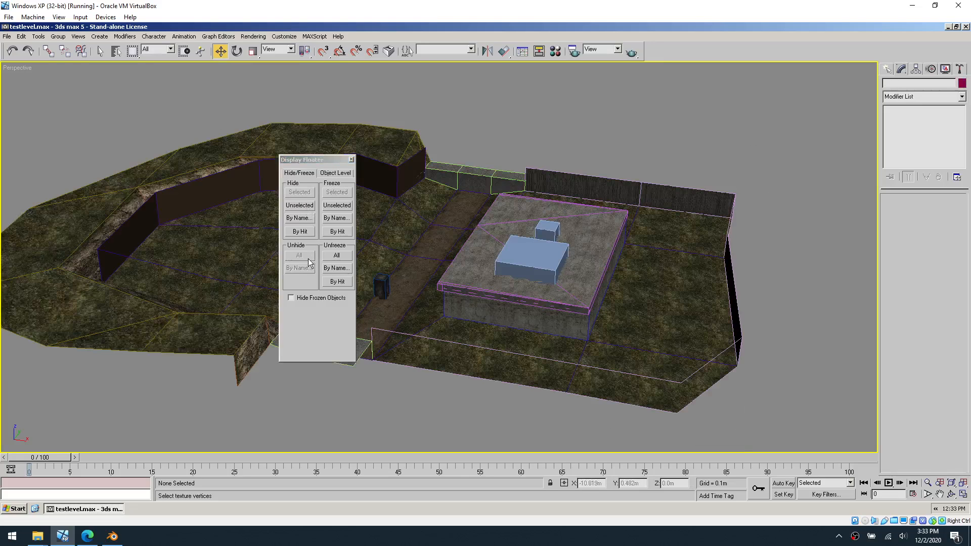
- Select all objects in the scene, hide them, and close the Display Floater
key(ctrl+a)
click(300, 192)
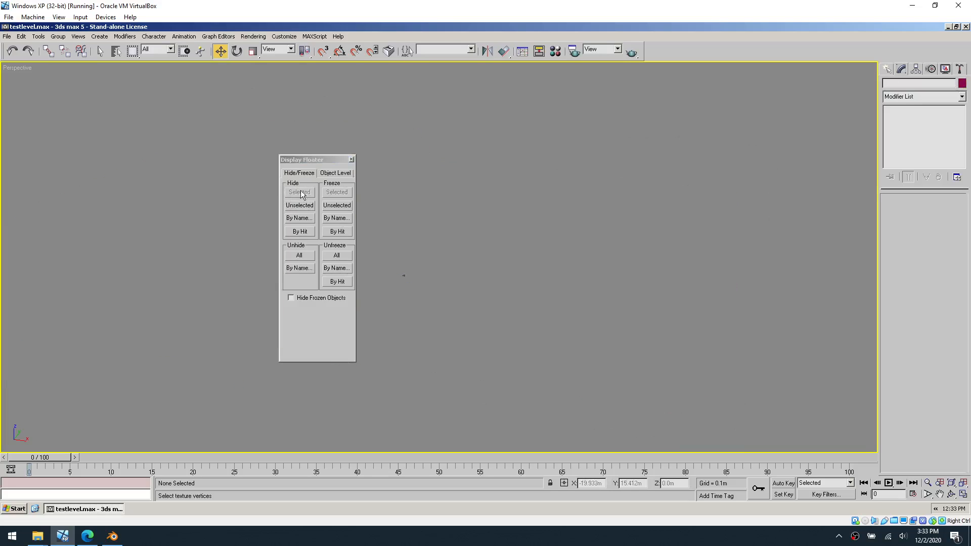
click(350, 160)
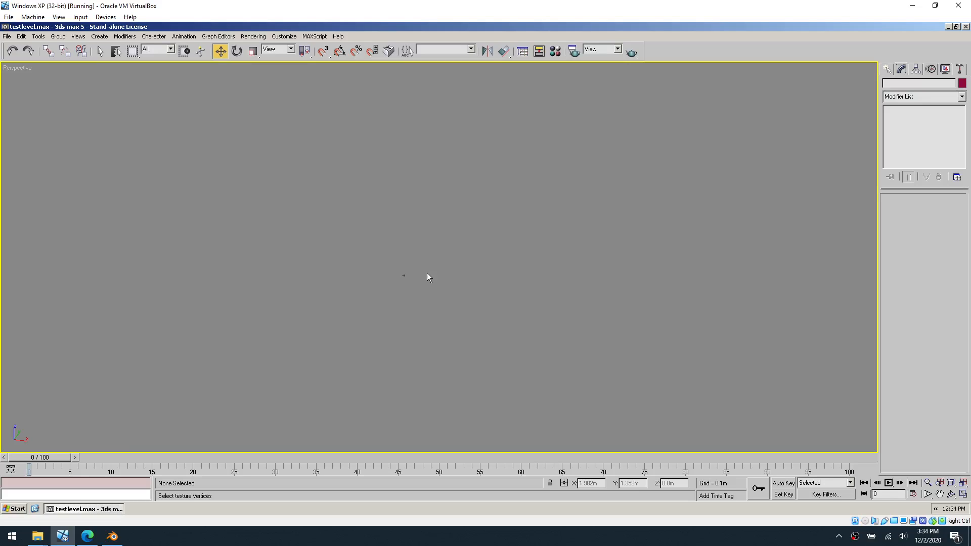
click(440, 544)
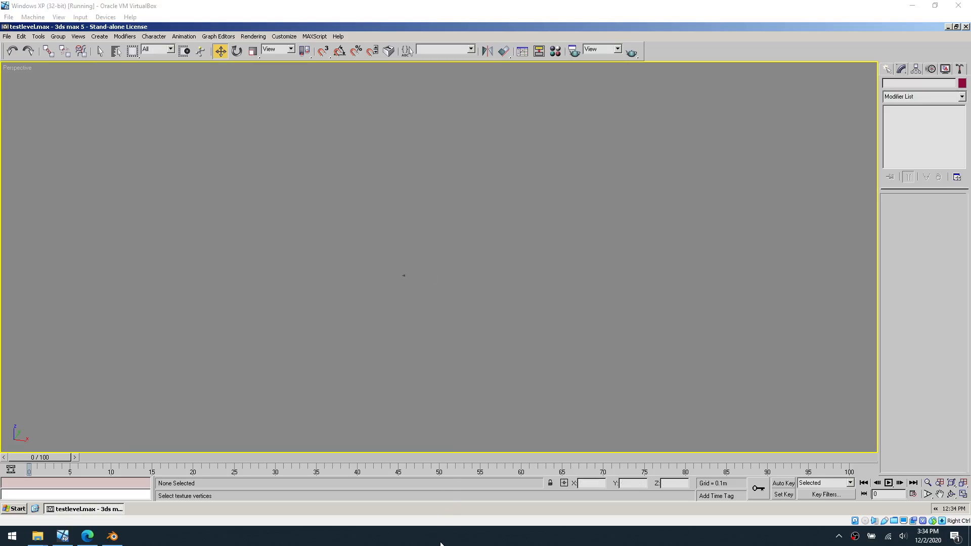